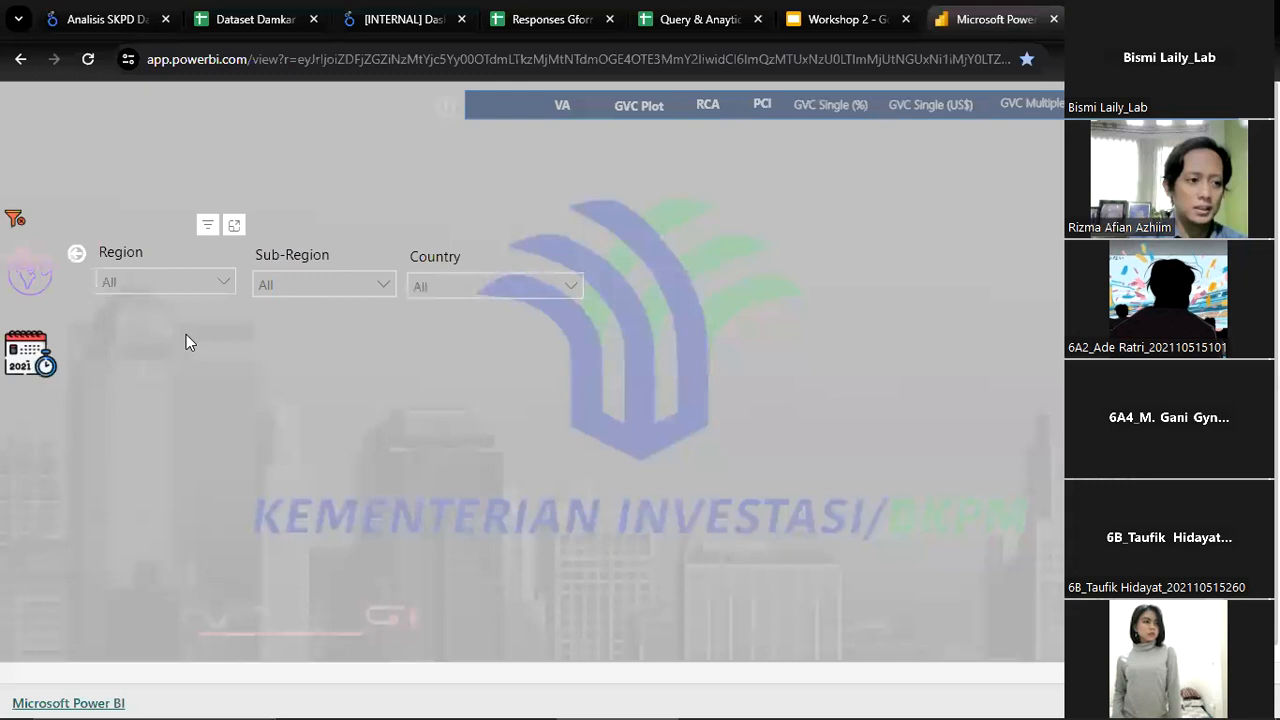
View the VA pie chart and the GVC Plot scatter chart, closing each one after viewing
click(557, 118)
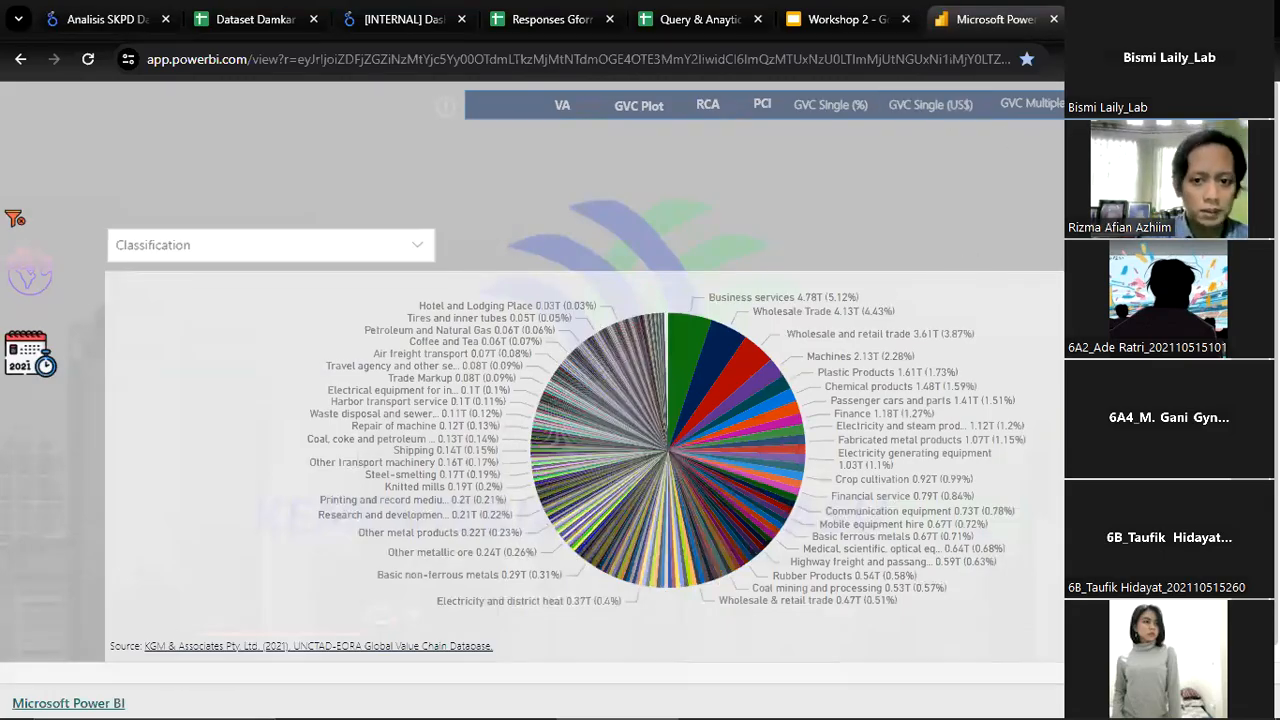
click(638, 105)
click(714, 121)
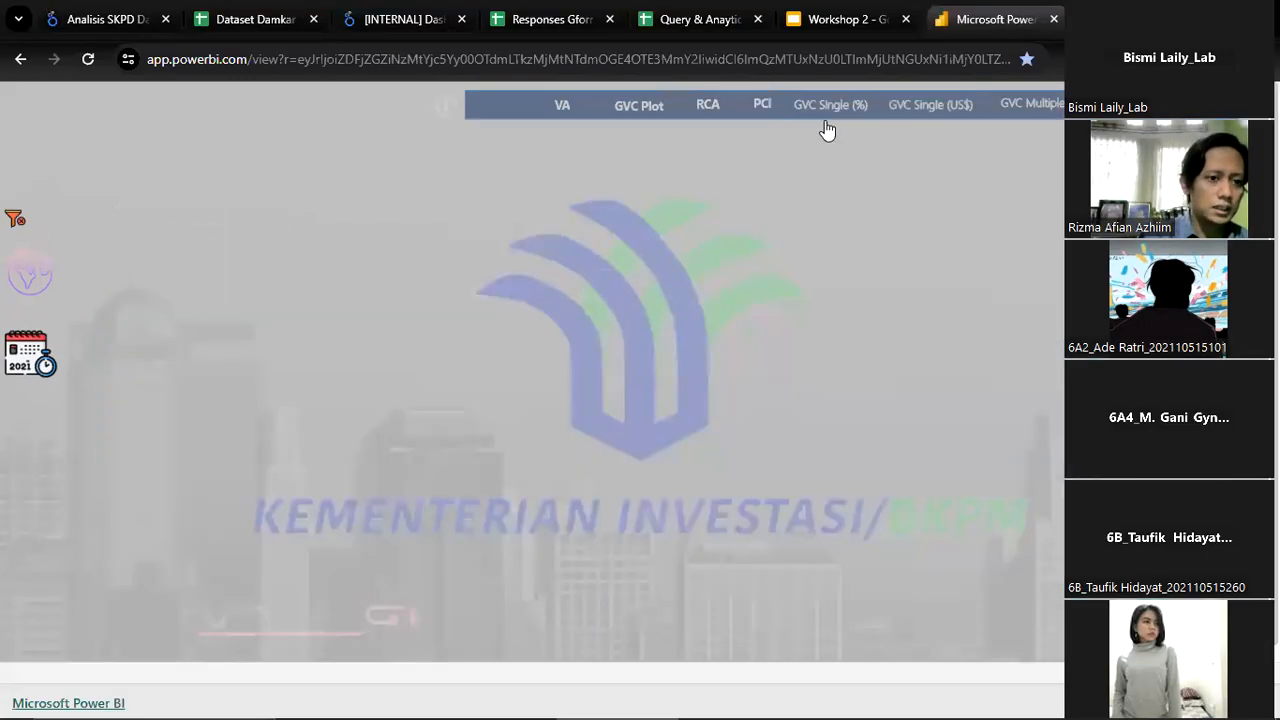
click(656, 114)
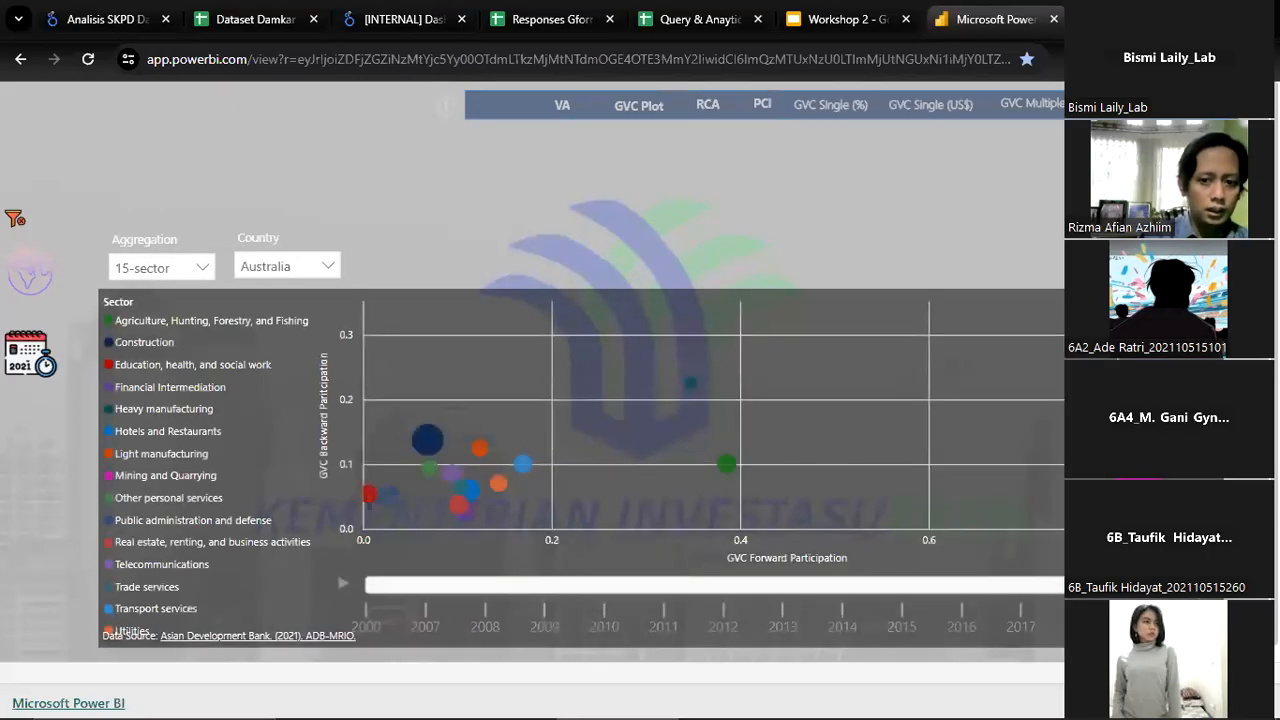
click(727, 112)
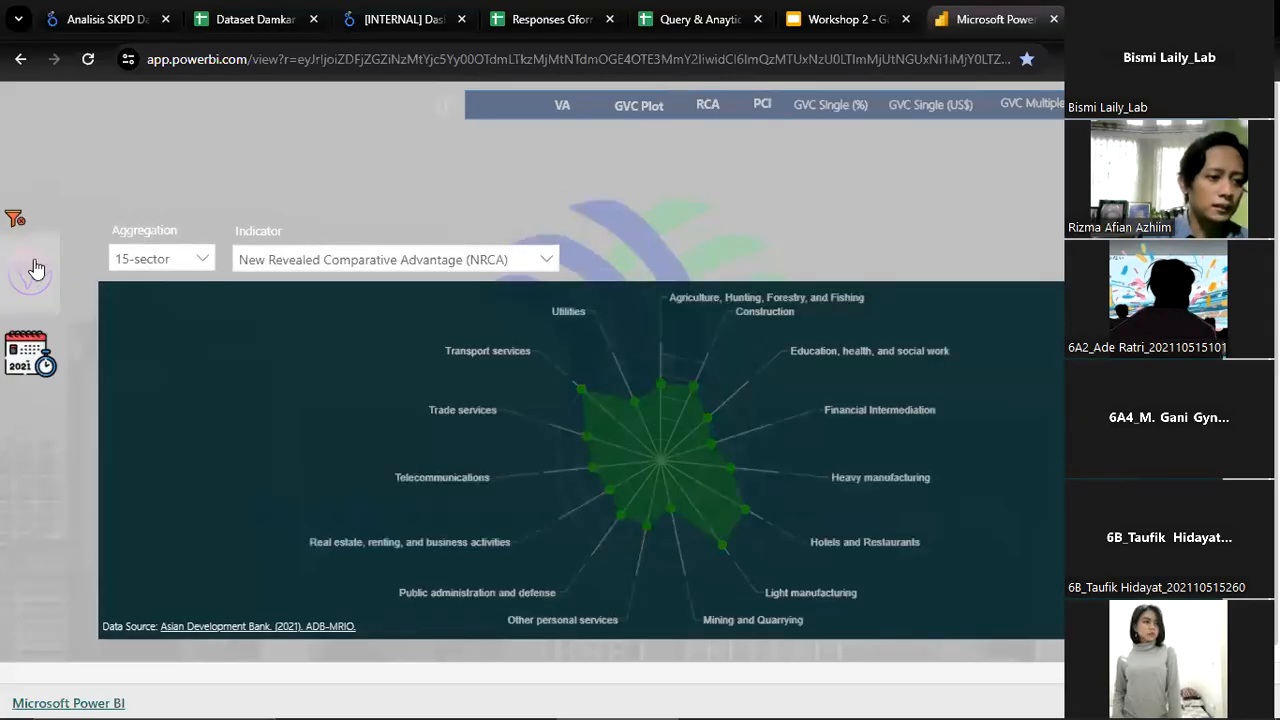
Filter the dashboard's Country to Indonesia and collapse the region filters
click(38, 268)
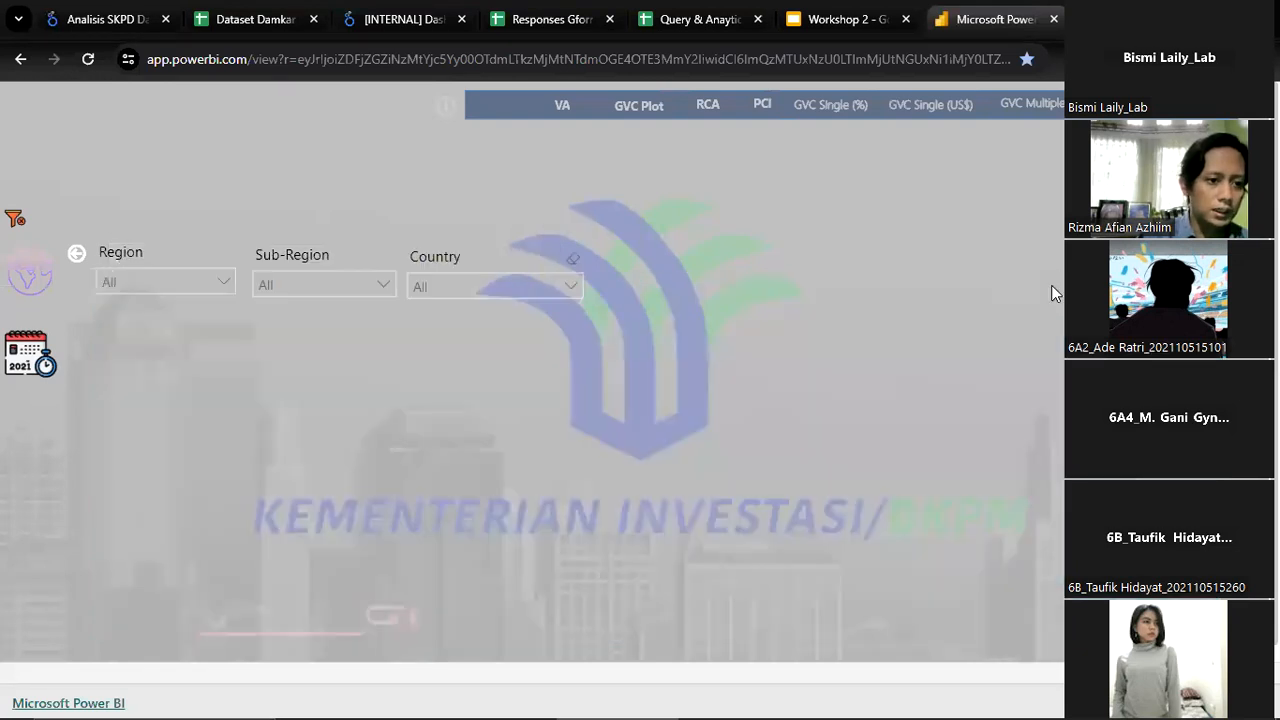
click(557, 284)
scroll(470, 330, down, 20)
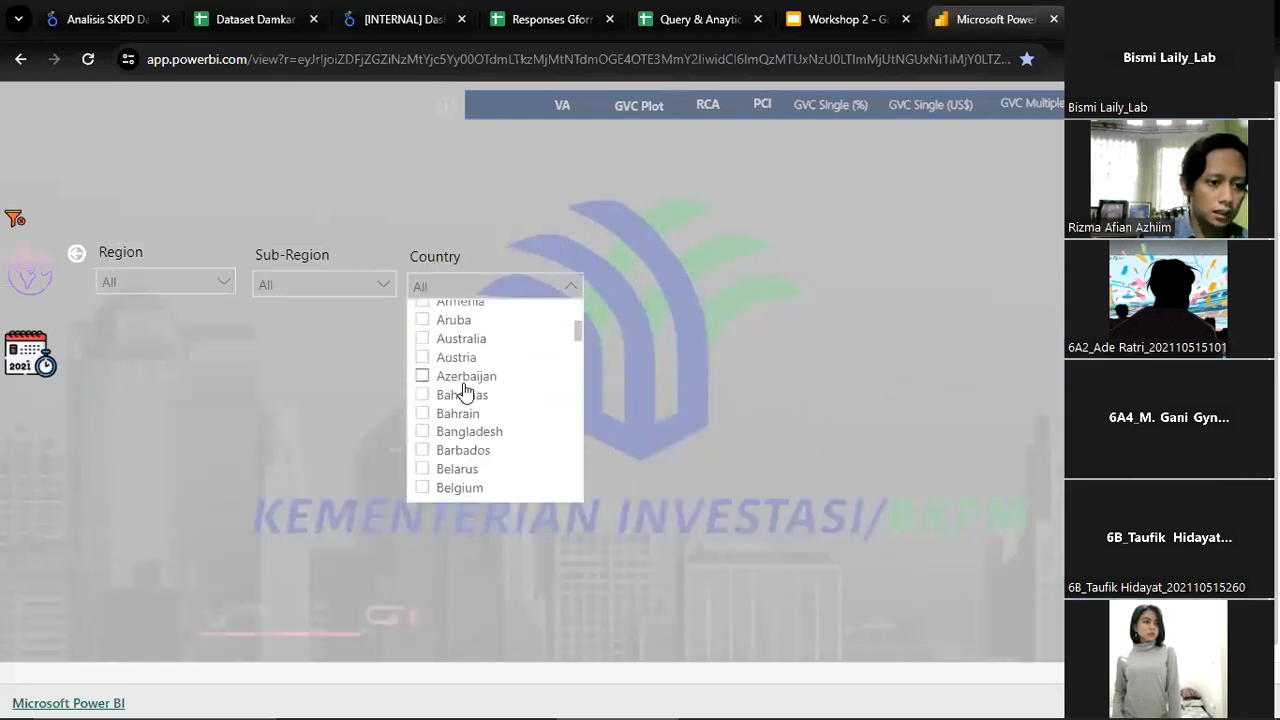
scroll(462, 420, down, 20)
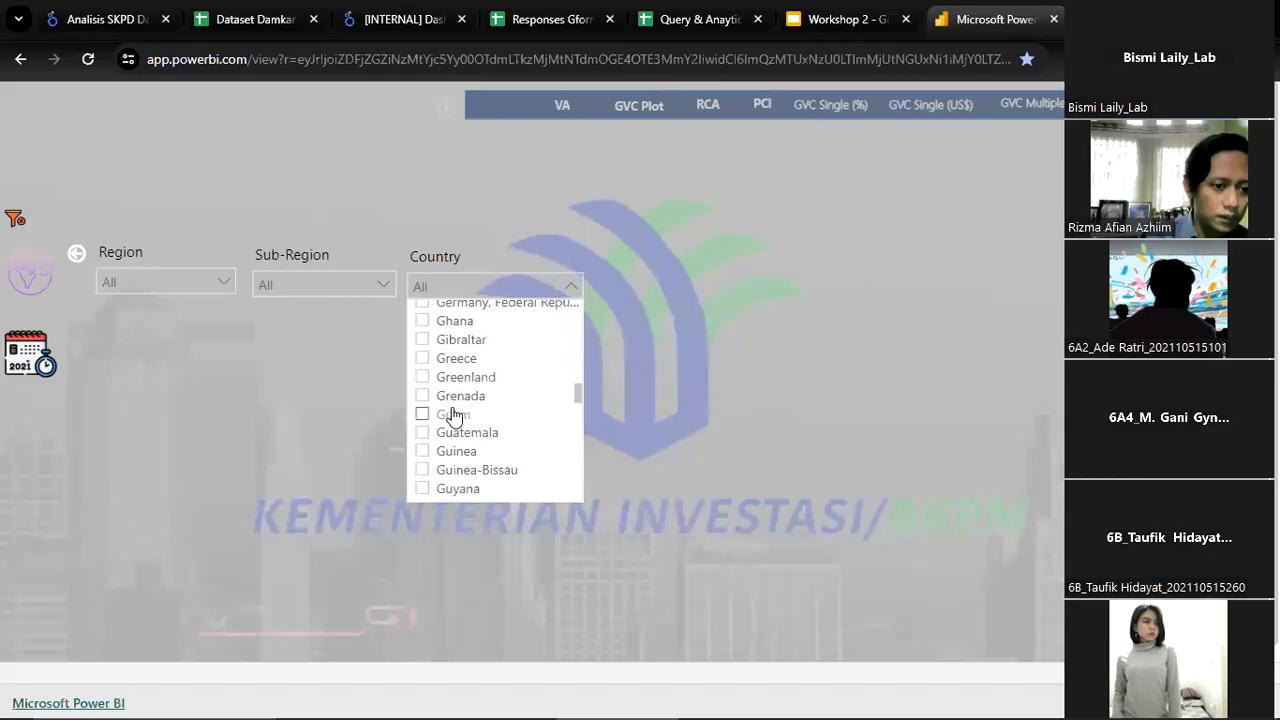
scroll(460, 445, down, 10)
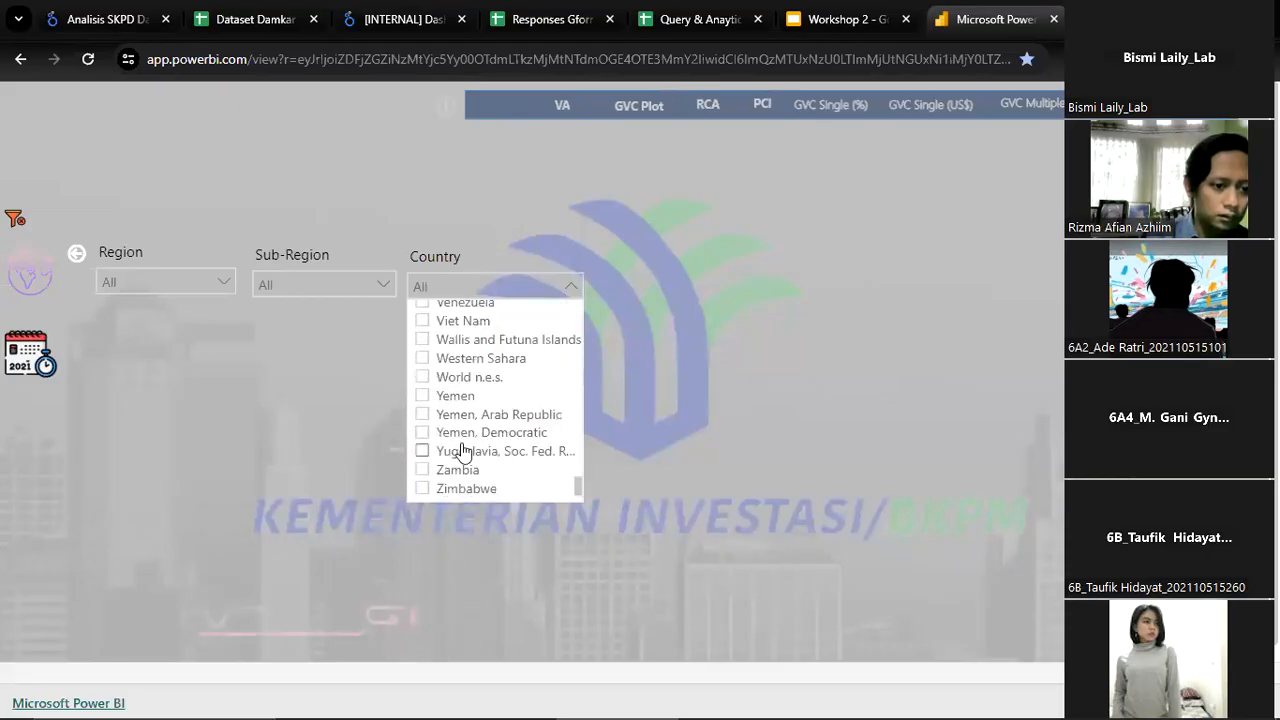
scroll(466, 400, up, 8)
scroll(466, 398, up, 20)
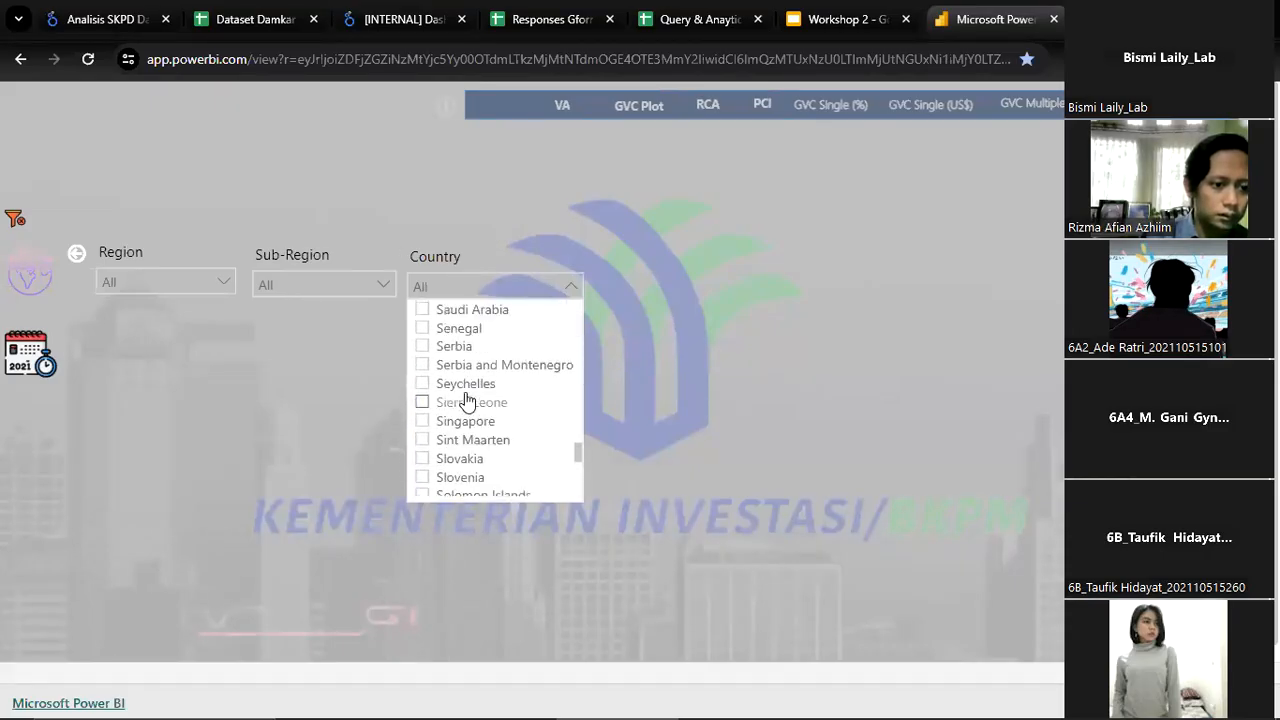
scroll(466, 398, up, 15)
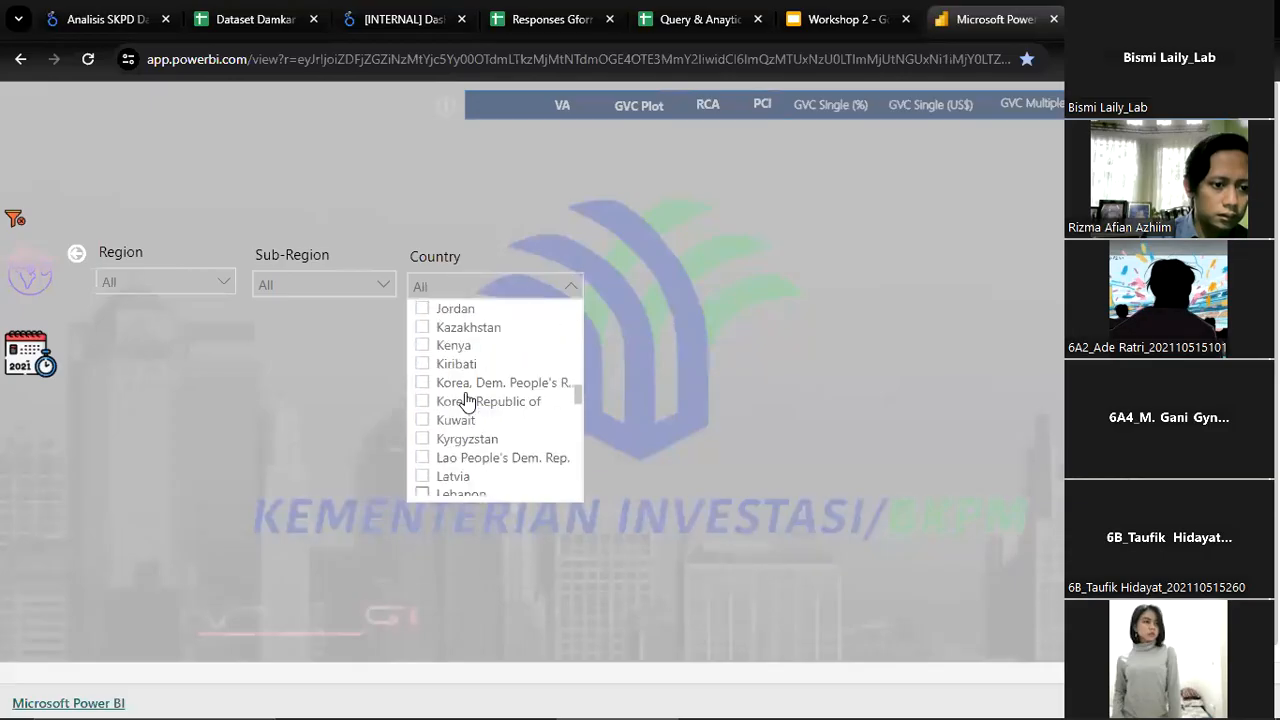
click(463, 453)
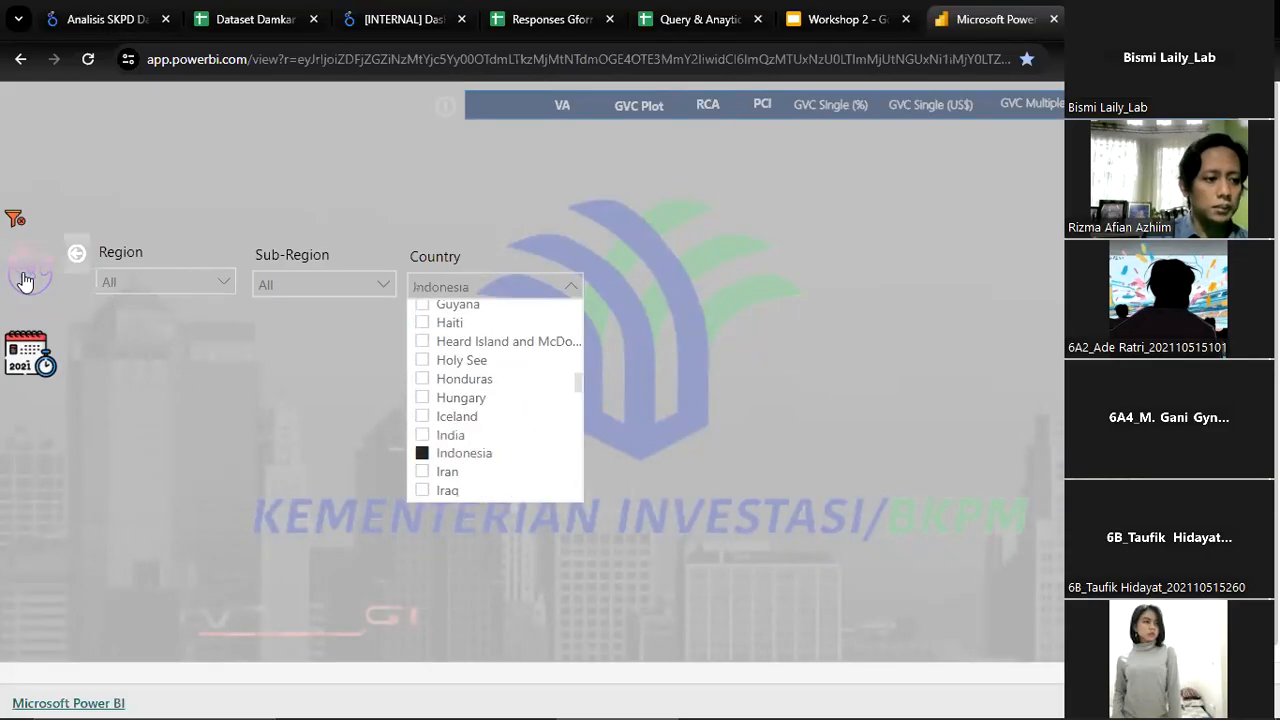
click(82, 256)
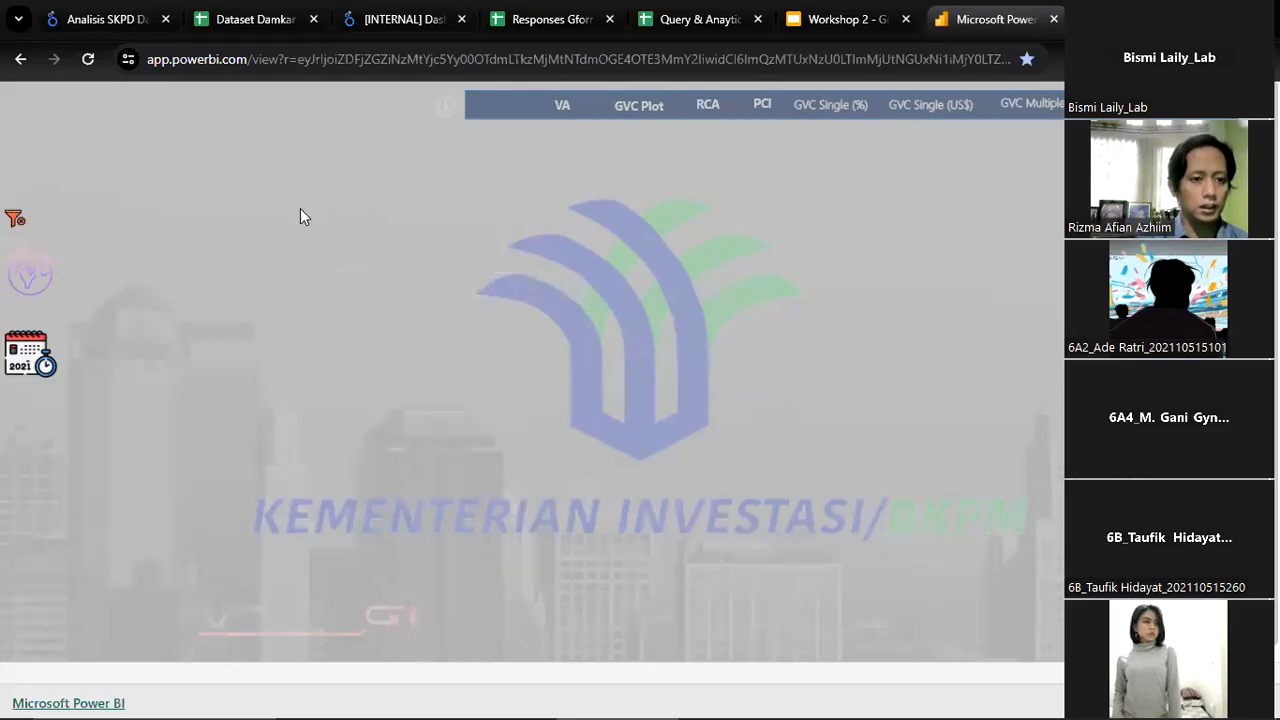
Open the RCA radar chart and set its indicator to Forward Linkage participation in GVC (GVC_f)
click(700, 120)
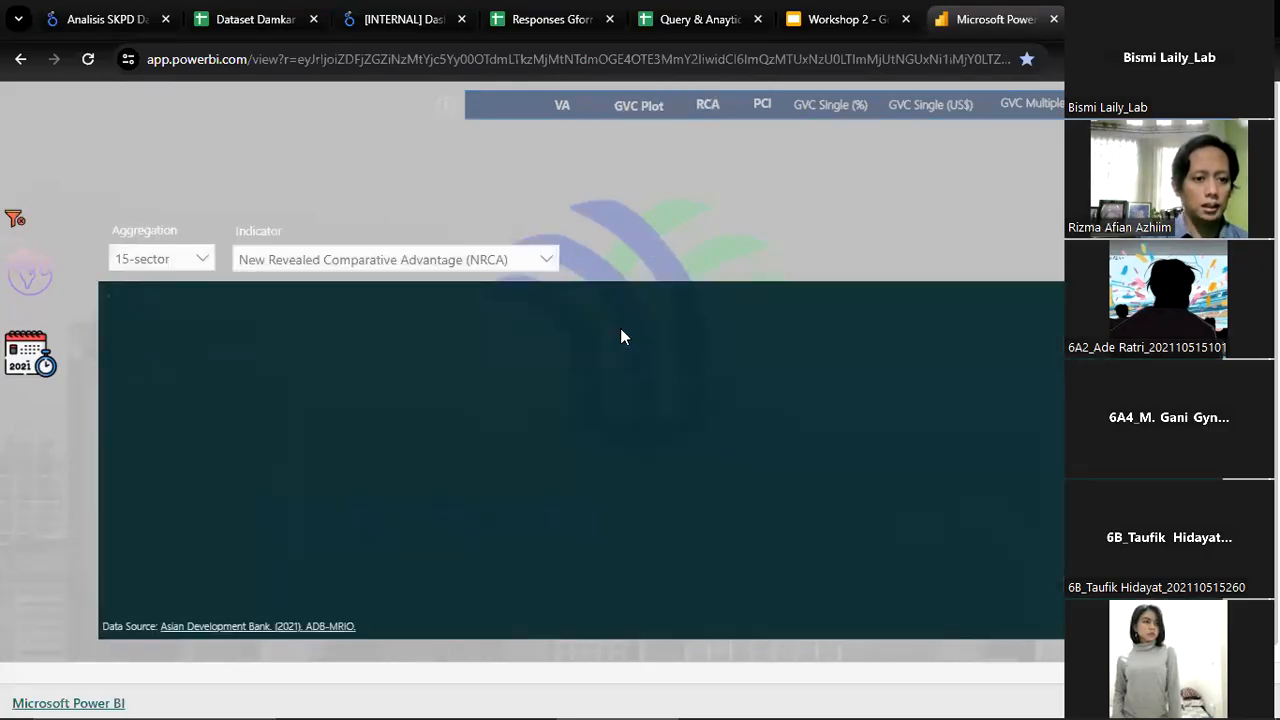
click(519, 262)
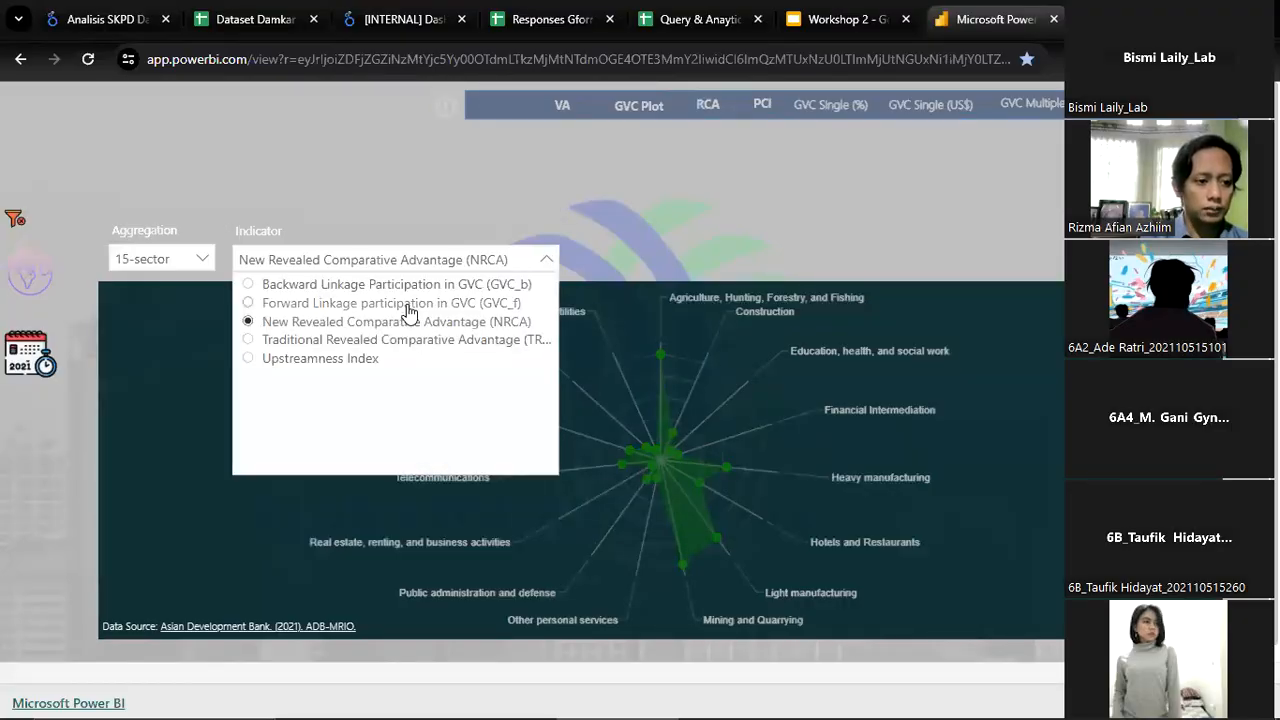
click(450, 303)
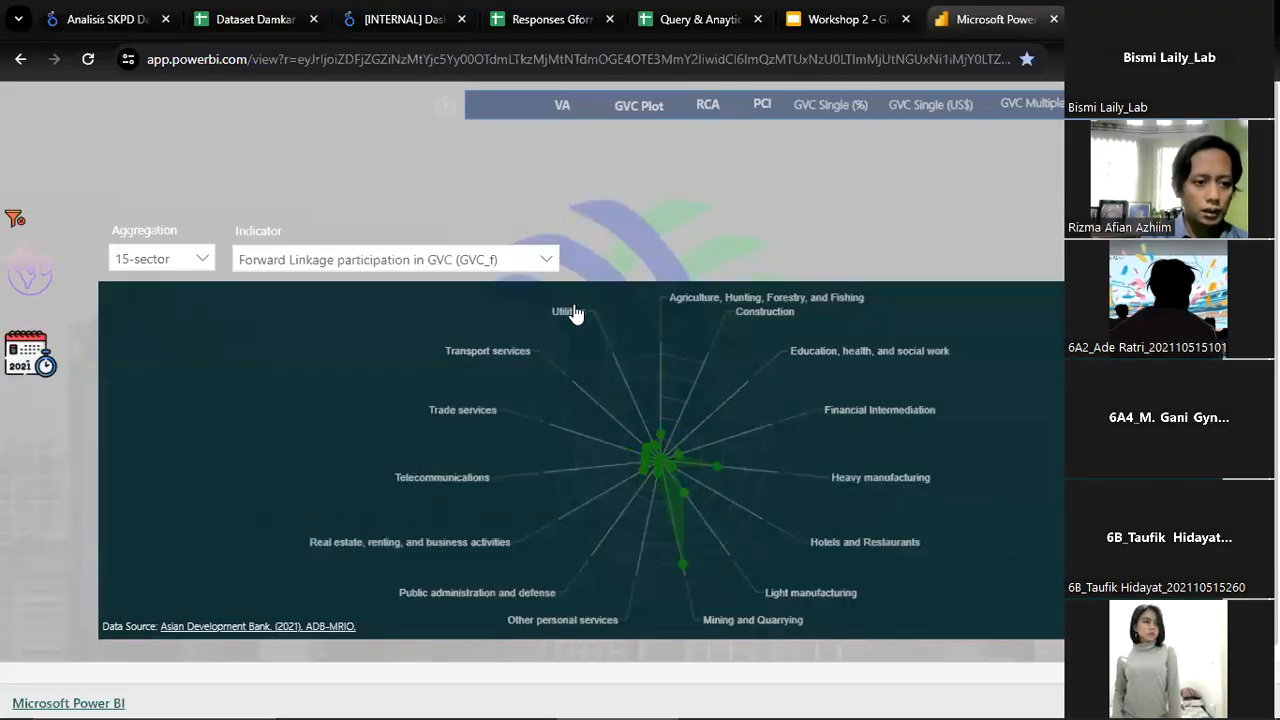
Set the RCA chart's aggregation to 35-sector and look over the available indicator options
click(163, 265)
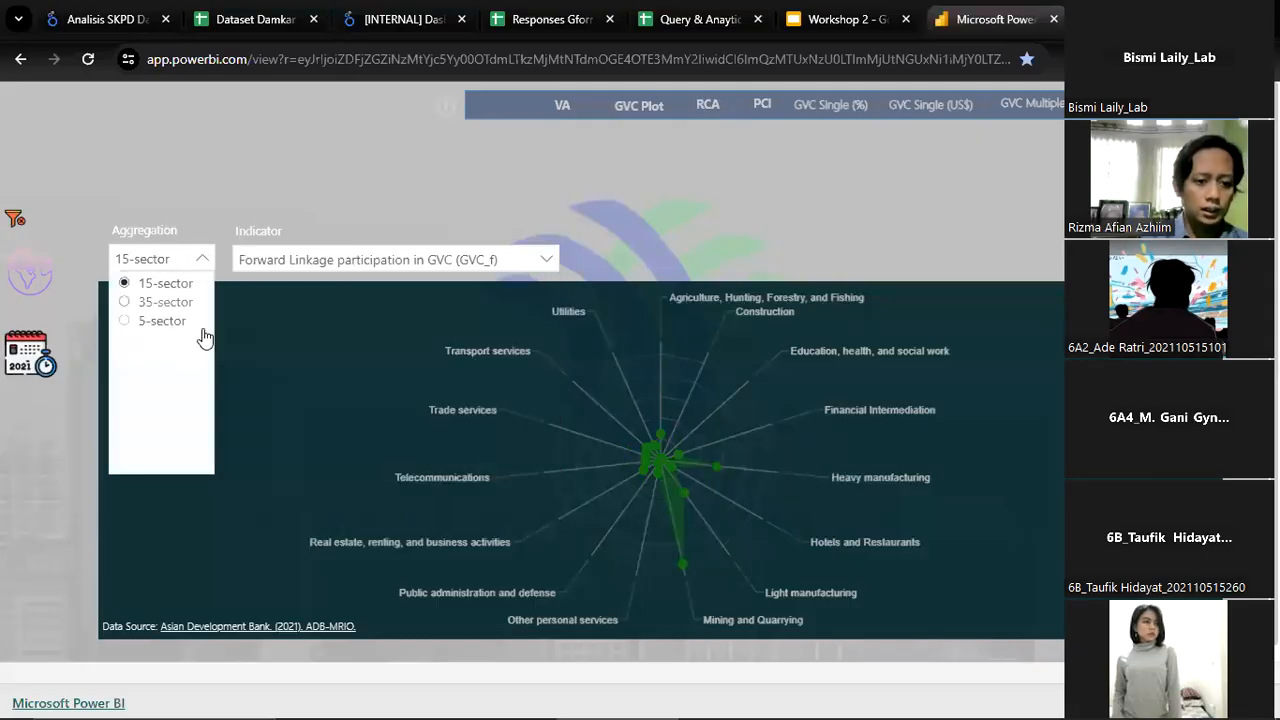
click(165, 301)
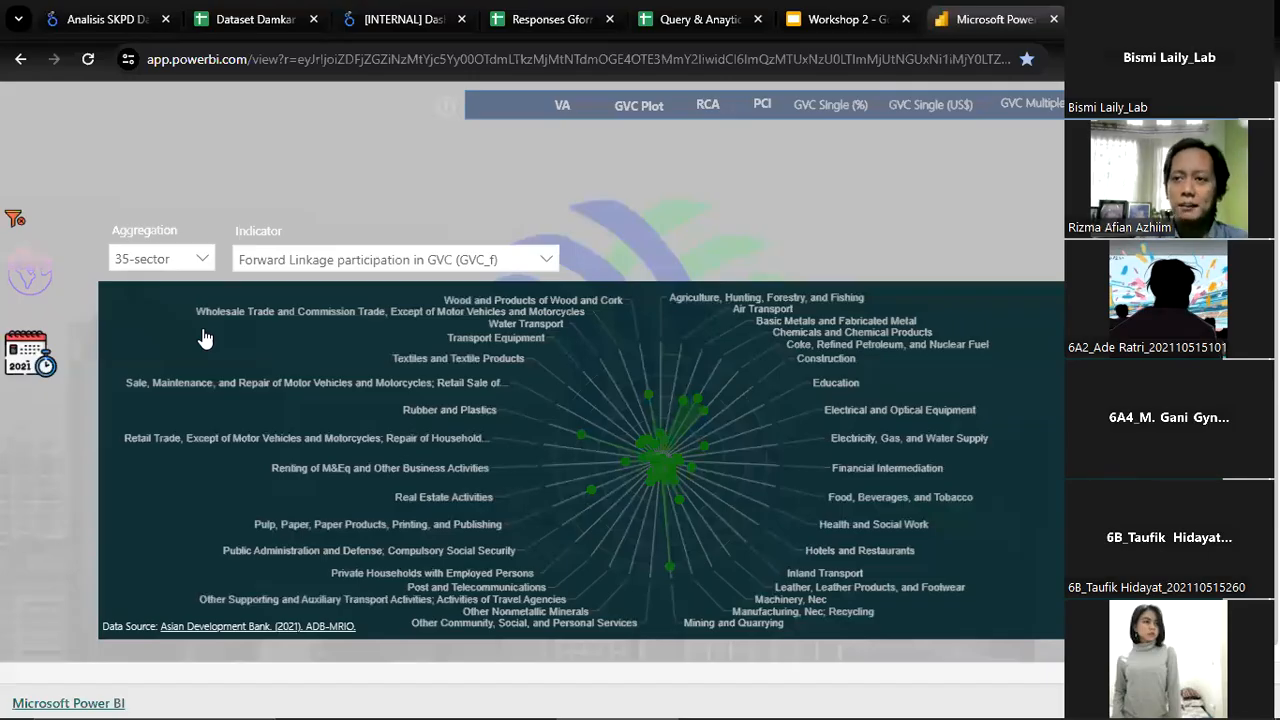
click(495, 258)
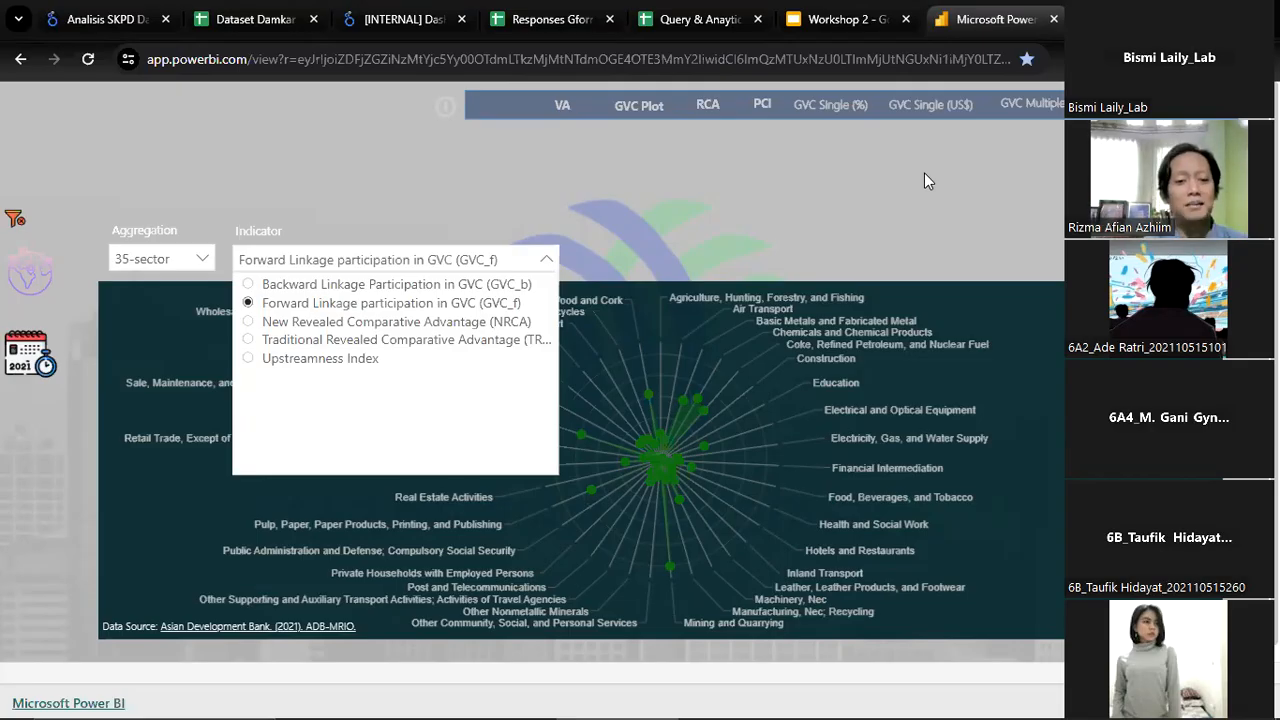
click(744, 188)
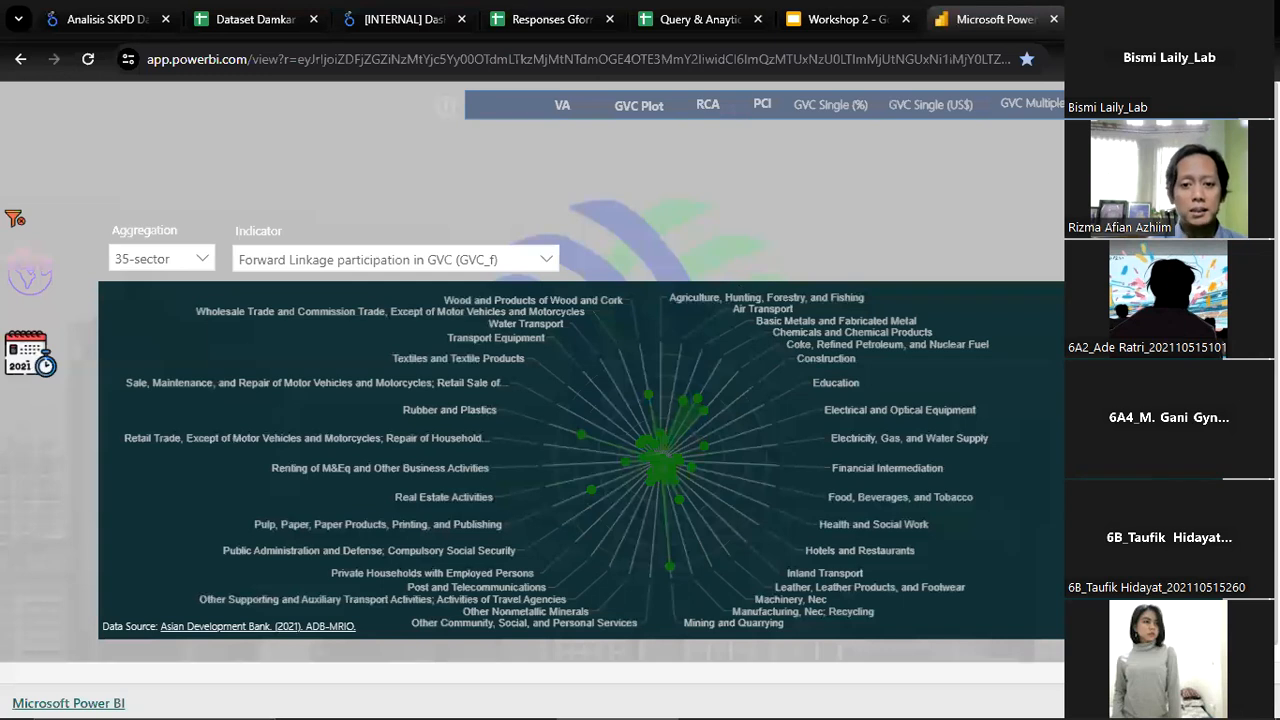
Close the RCA chart, view the Productive Capacities Index (PCI) radar chart, and close it as well
click(1040, 104)
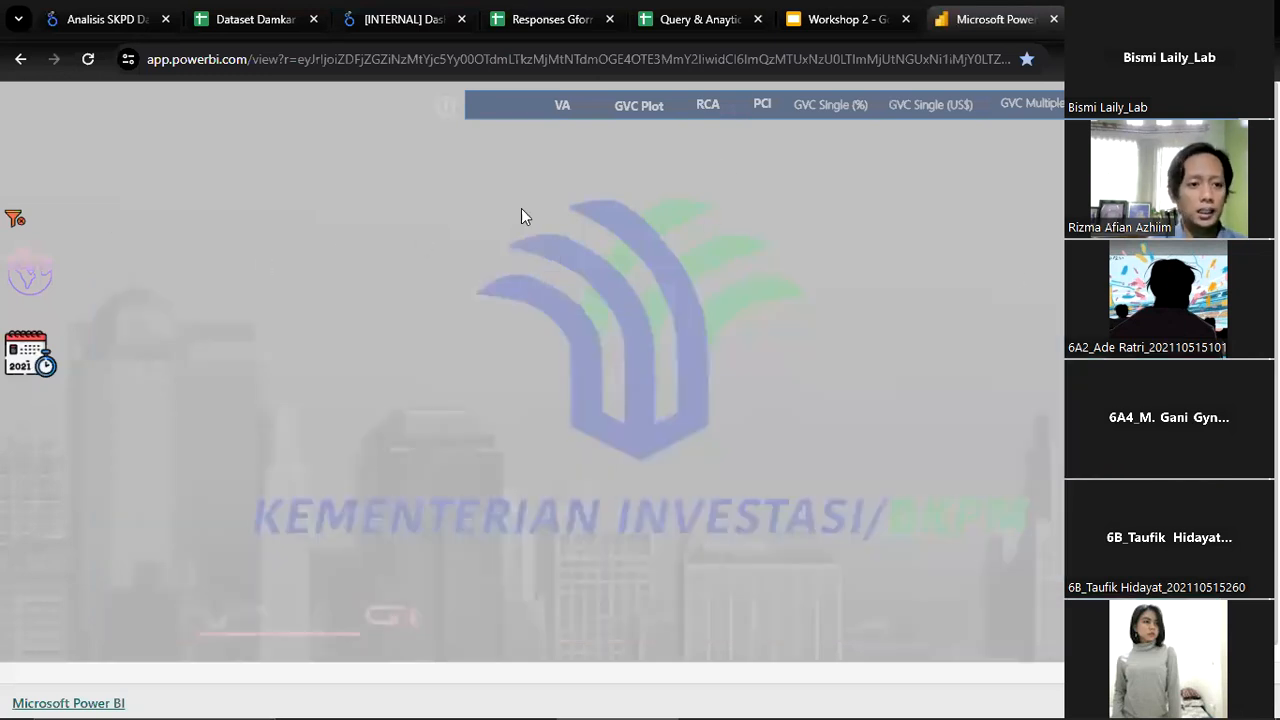
click(765, 110)
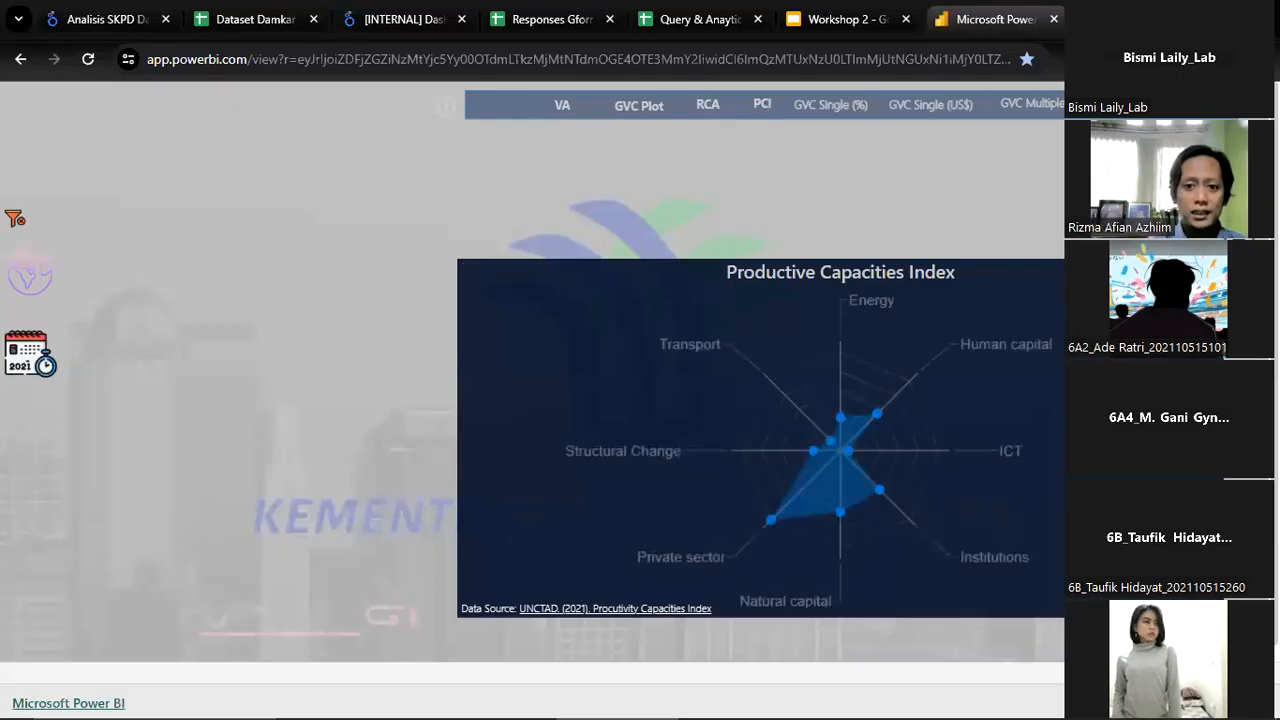
click(1207, 273)
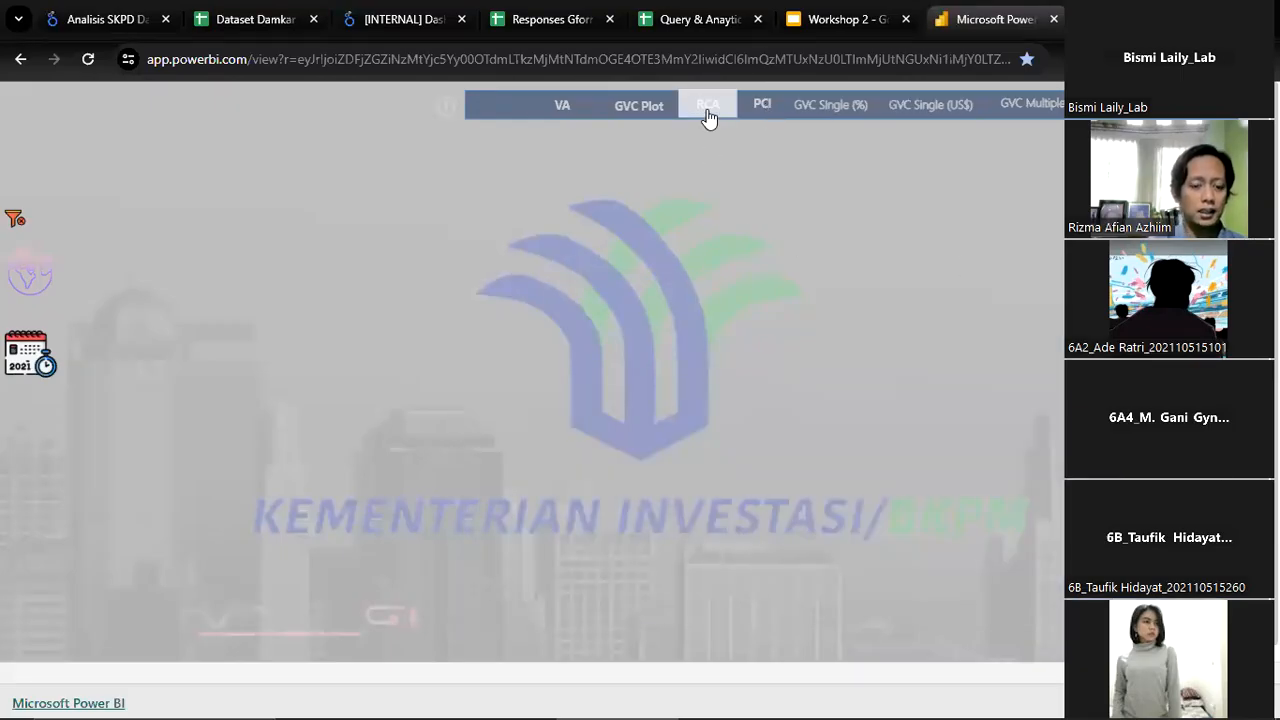
Reopen the RCA chart and set its indicator to New Revealed Comparative Advantage (NRCA)
click(707, 110)
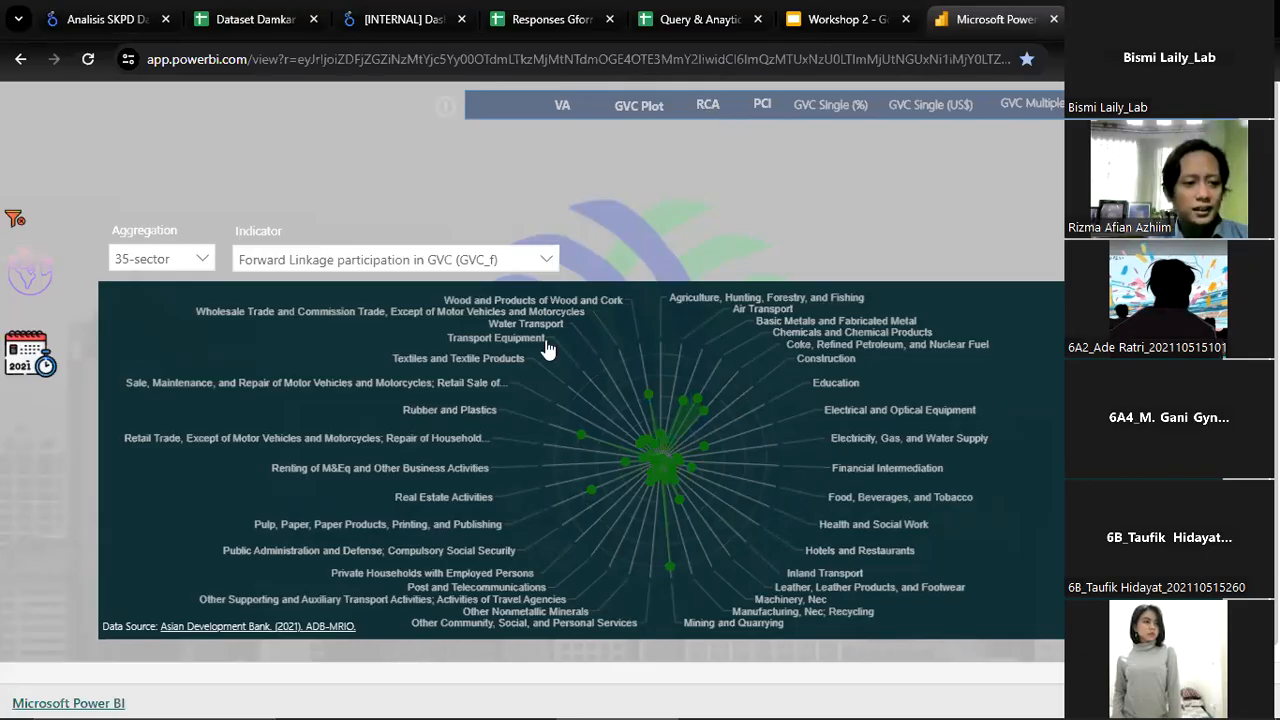
click(474, 266)
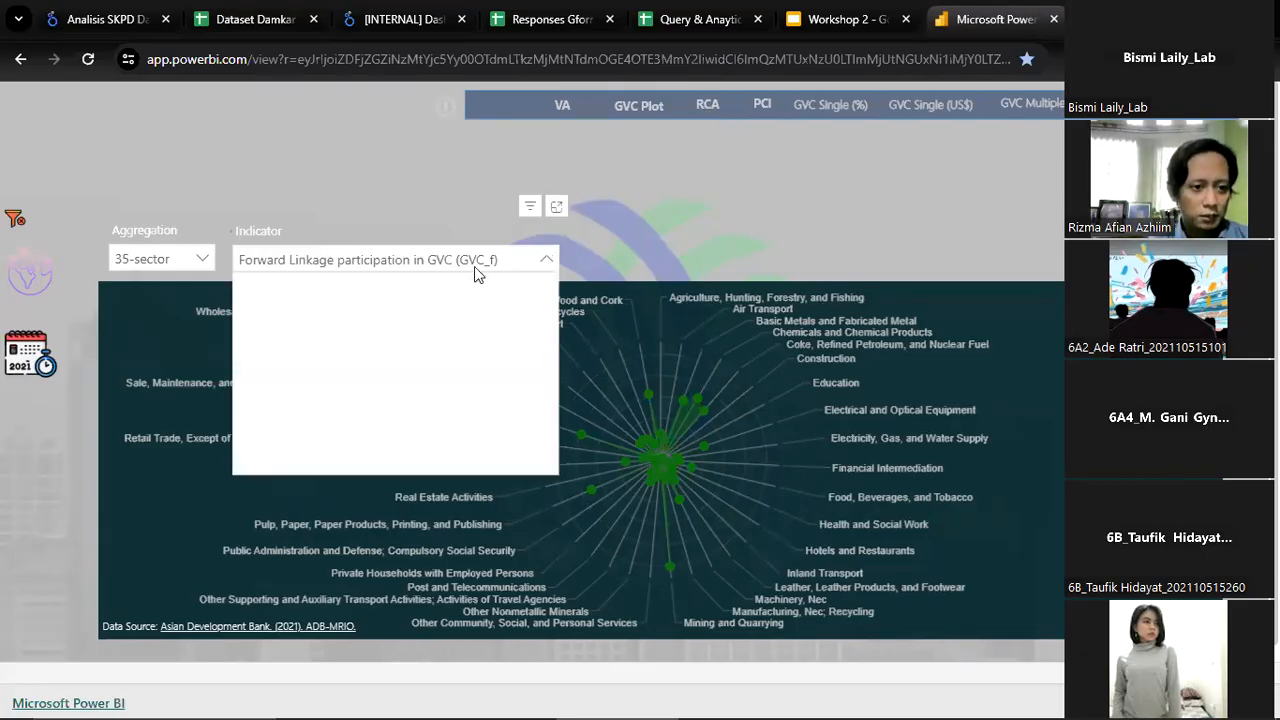
Switch to the Workshop 2 presentation in Google Slides to view the supporting applications slide, and return to the Power BI dashboard
click(834, 19)
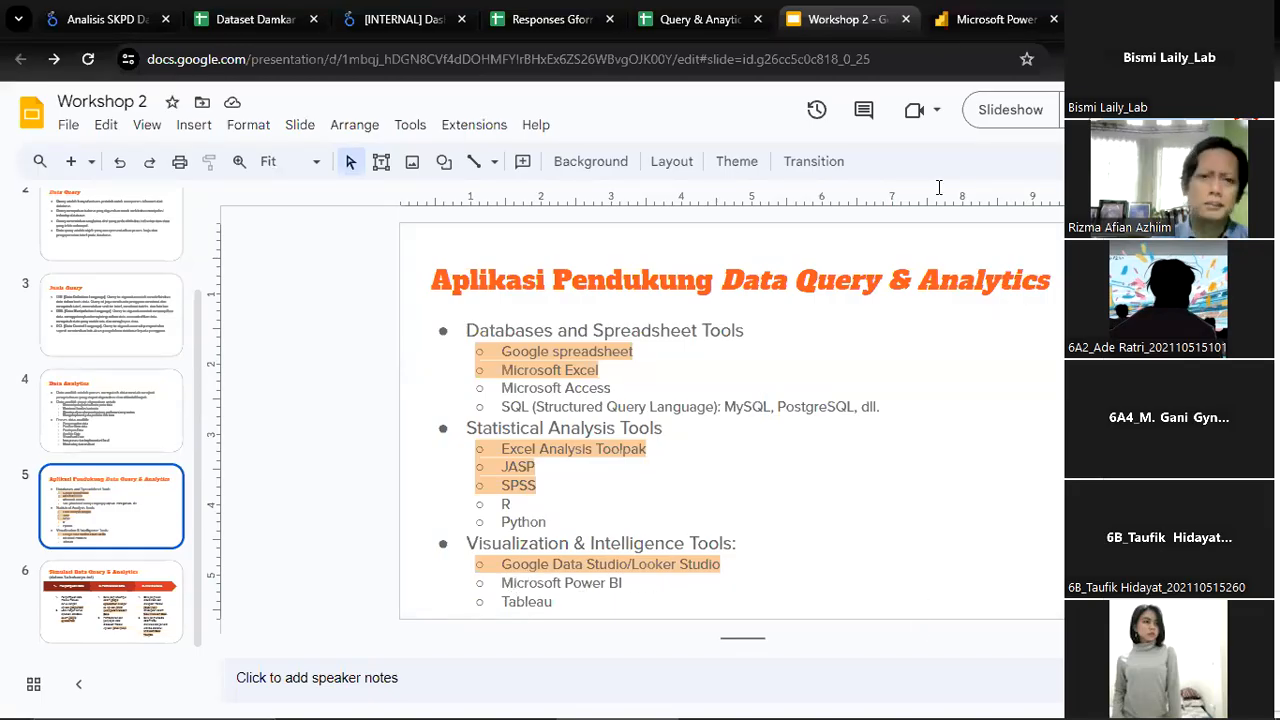
click(993, 20)
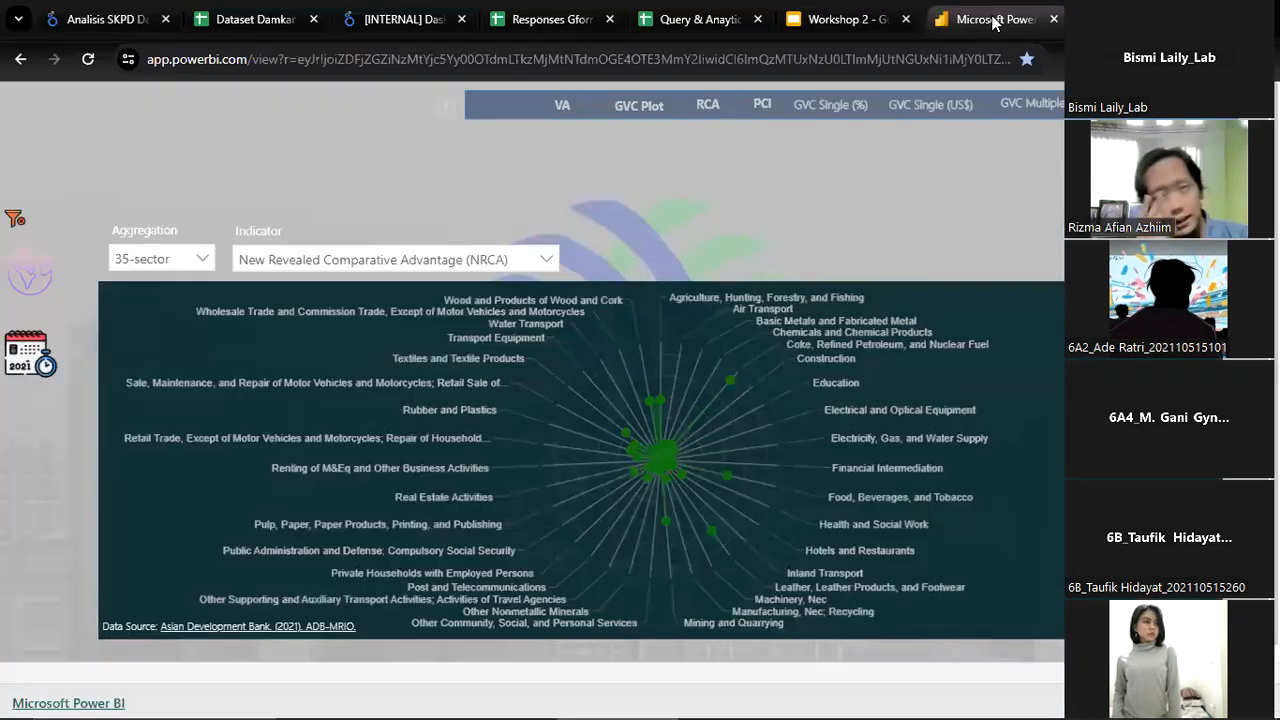
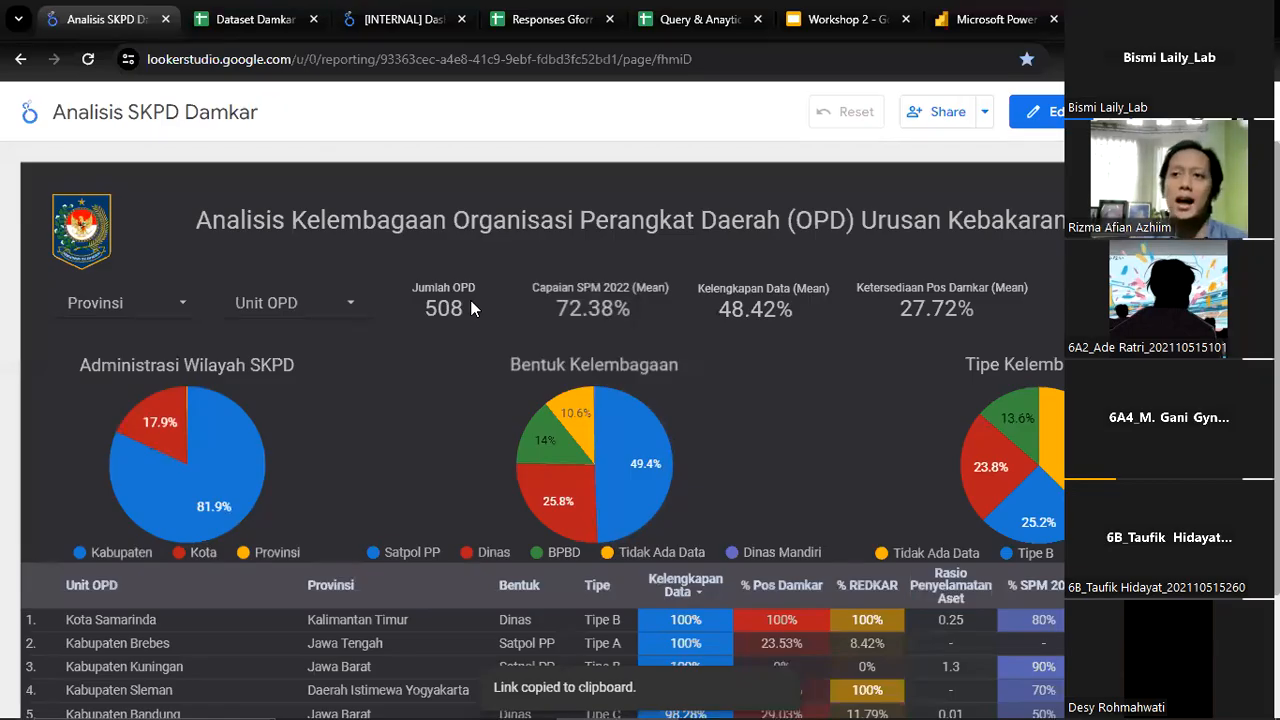
Look through the Unit OPD filter options in the Analisis SKPD Damkar report and close the list without changing the selection
click(337, 310)
scroll(313, 412, down, 10)
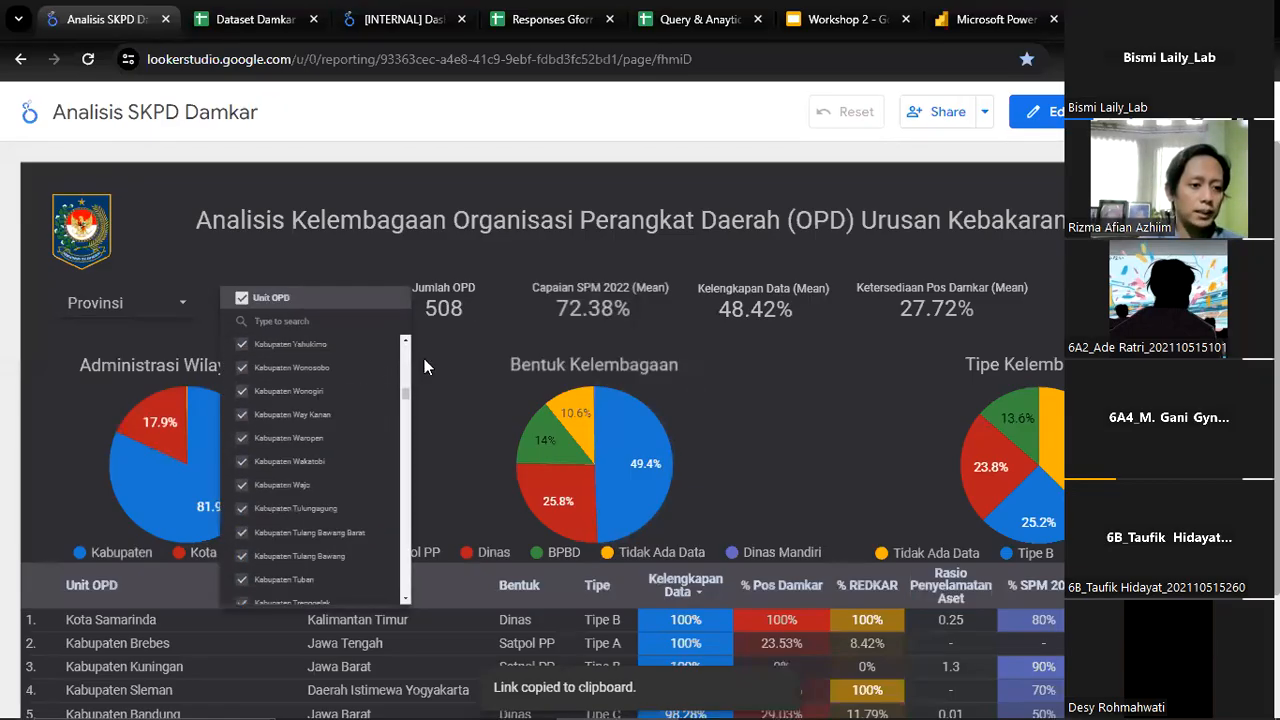
click(474, 371)
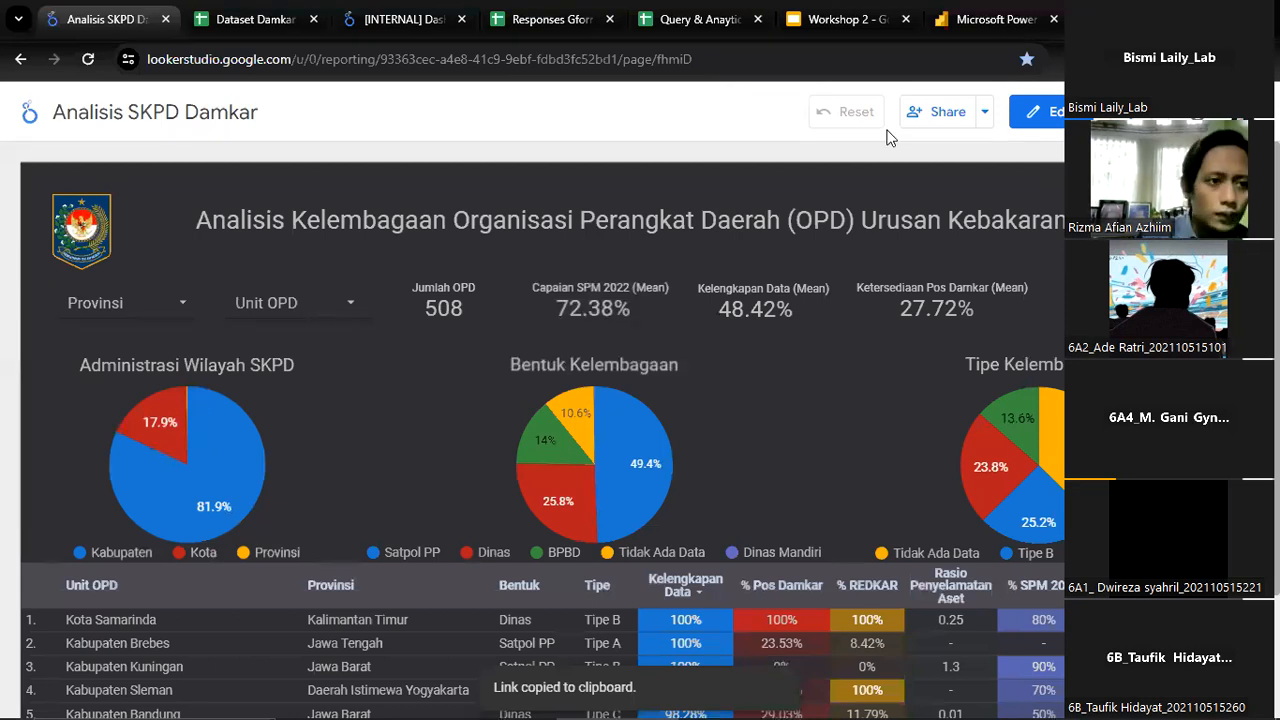
Switch to the [INTERNAL] Dashboard Project Monitoring report and look over its Project page, including the timeline chart and Matriks Bobot Kegiatan
click(395, 19)
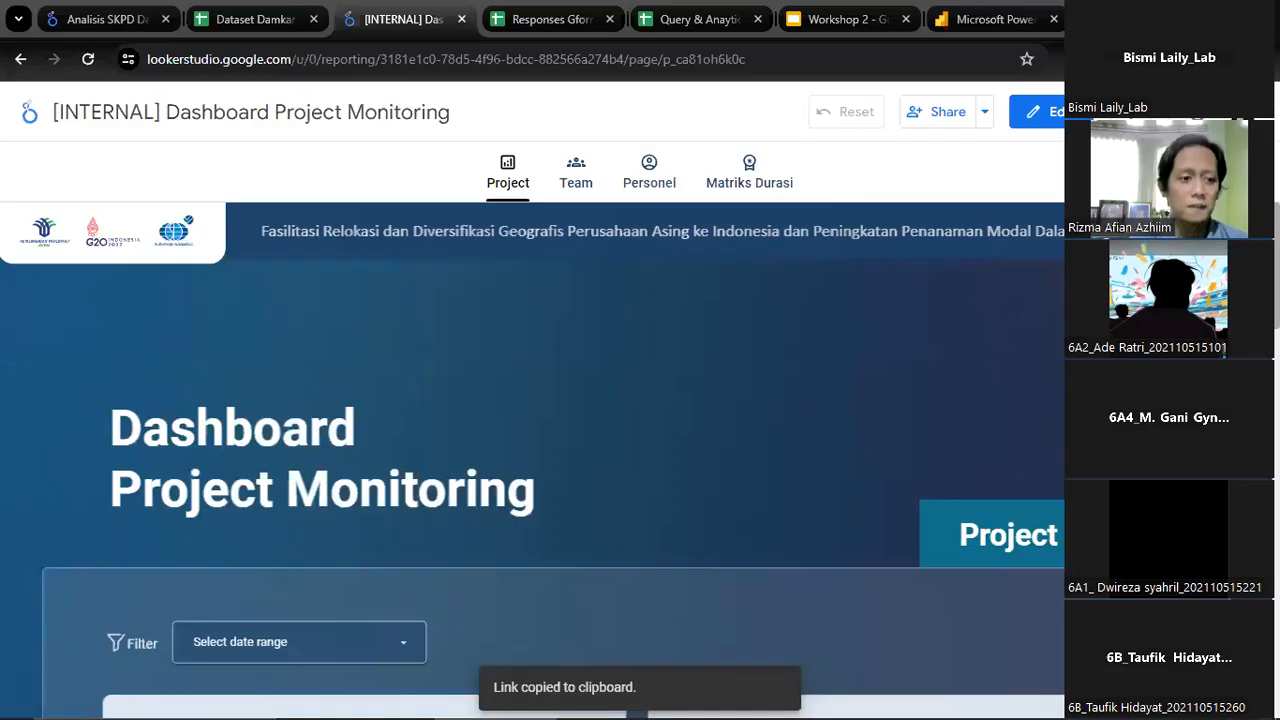
scroll(744, 446, down, 10)
scroll(744, 446, up, 4)
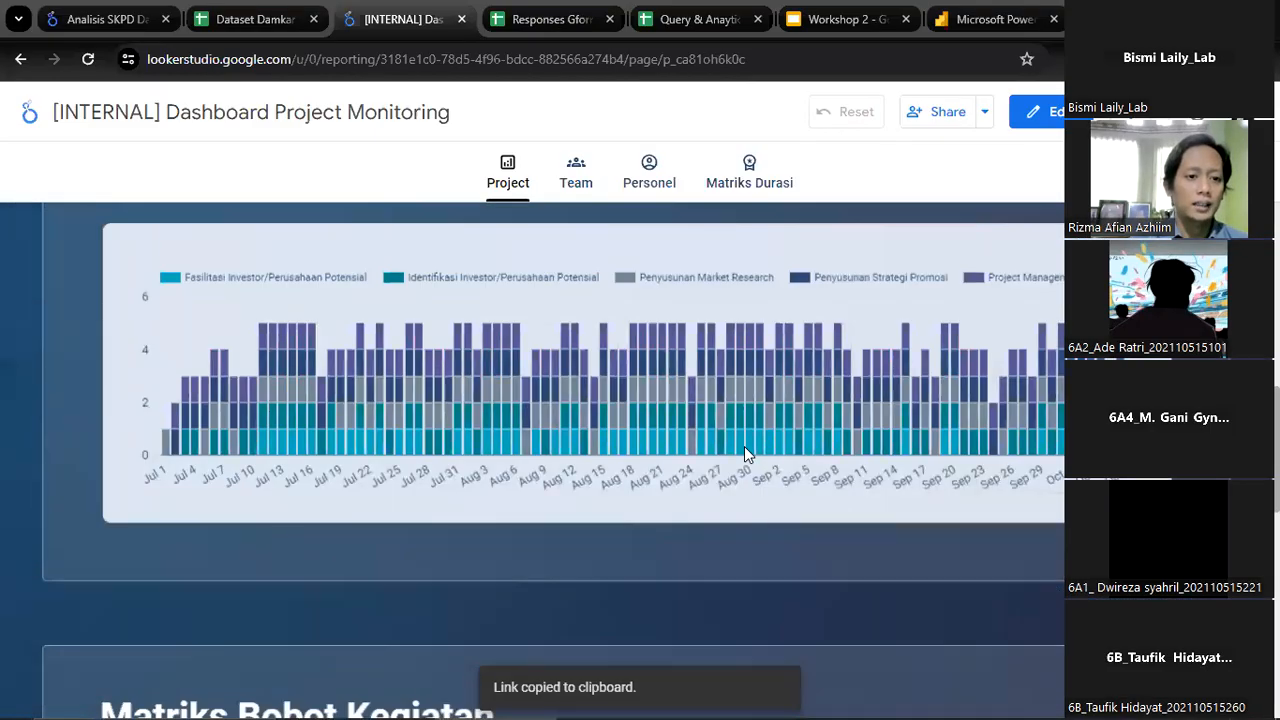
scroll(744, 452, up, 8)
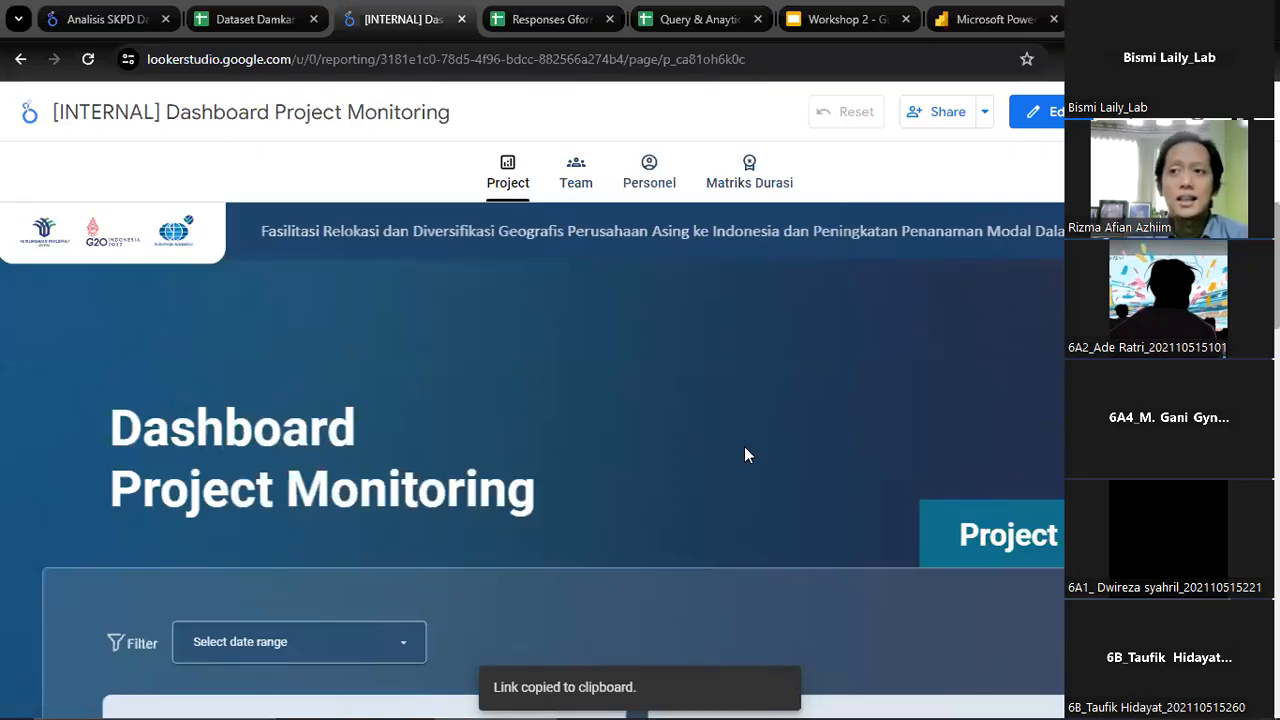
scroll(583, 313, down, 10)
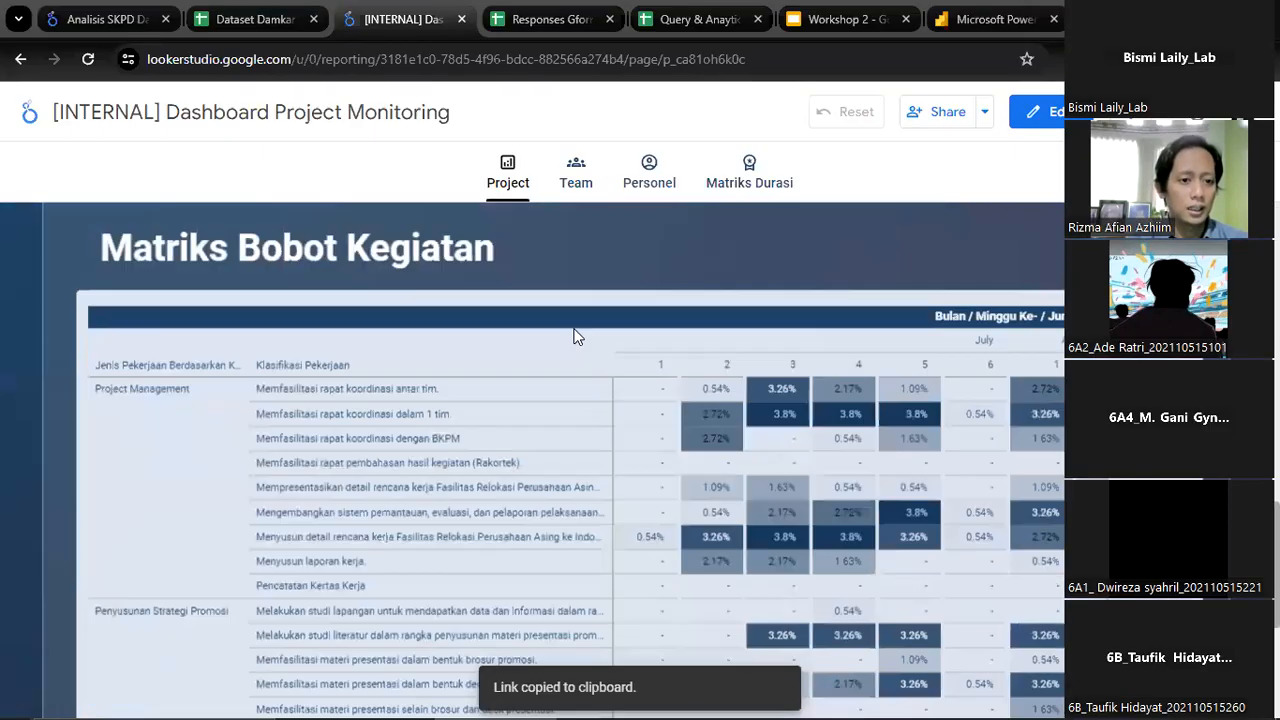
scroll(573, 330, up, 10)
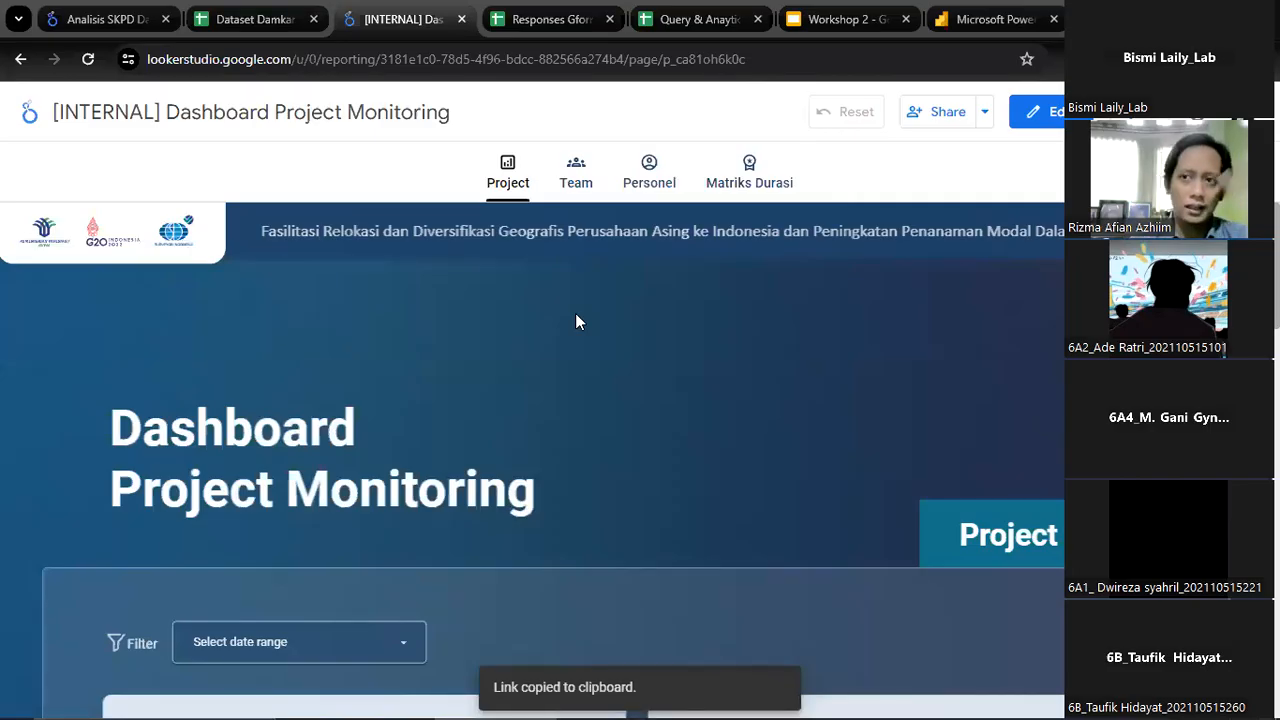
Open the report's Team page and look over its filters, charts and the Daftar Pelaksanaan Kegiatan table
click(578, 198)
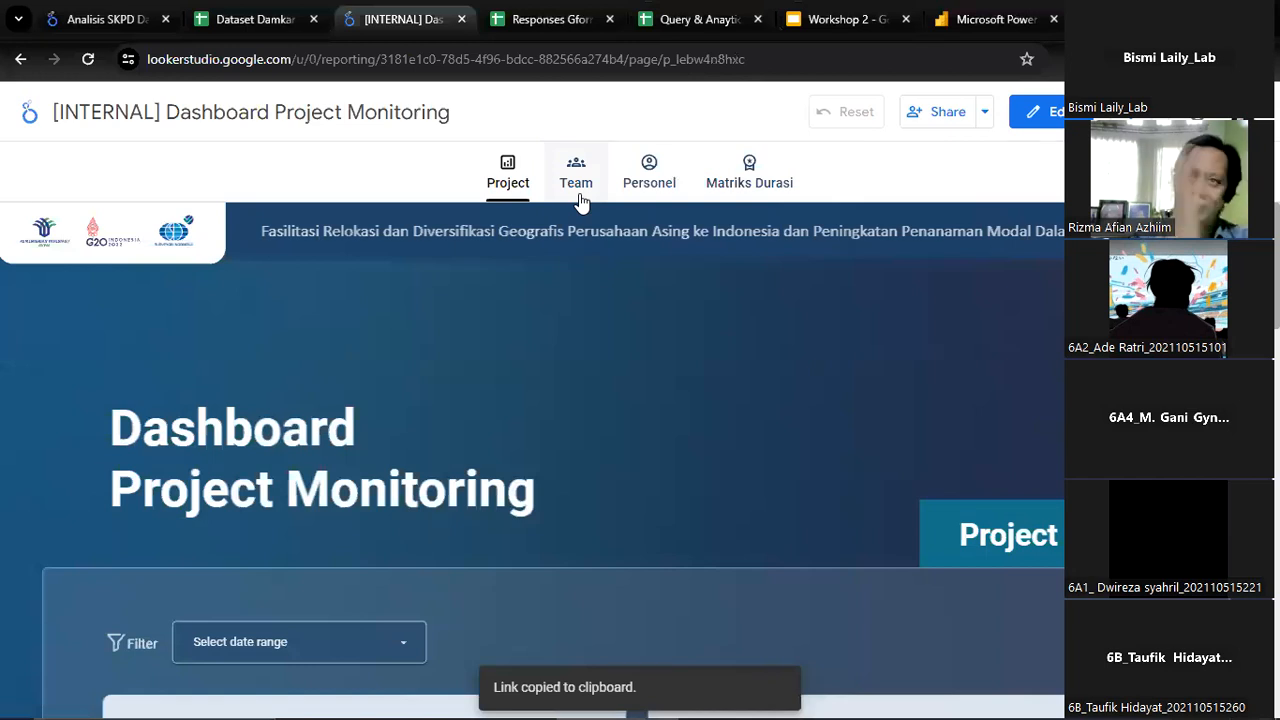
click(580, 198)
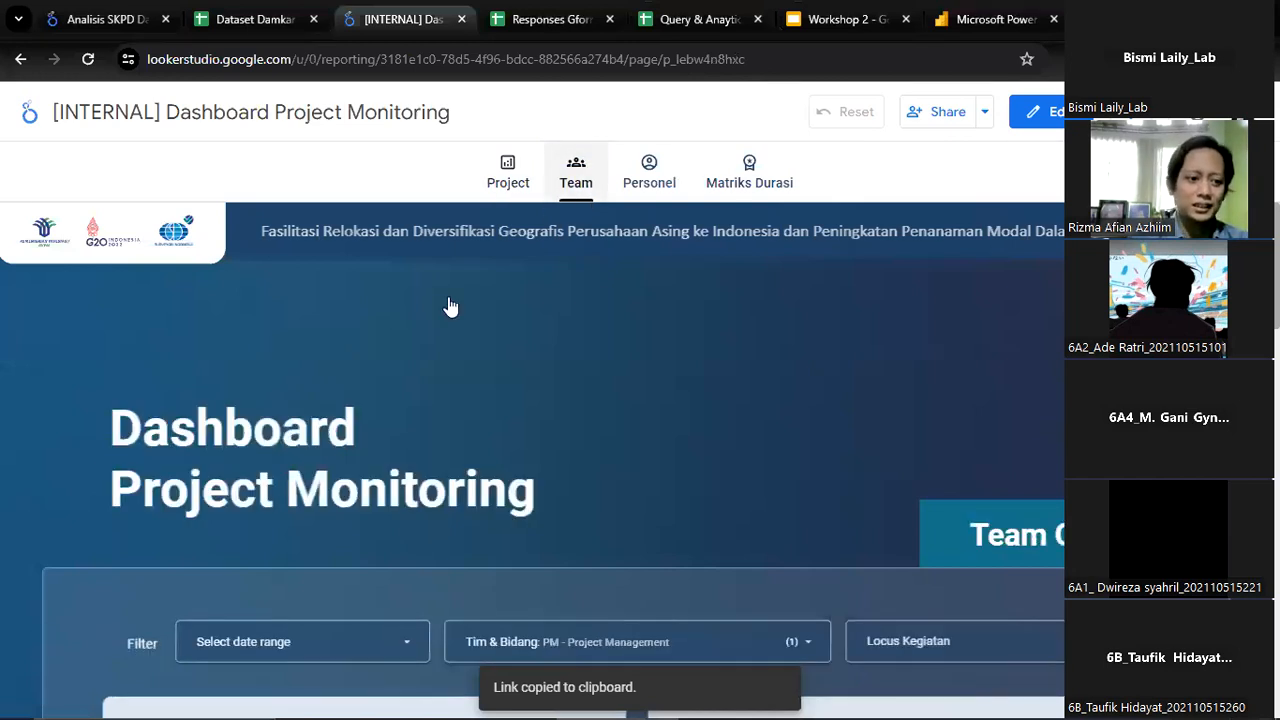
scroll(452, 400, down, 1)
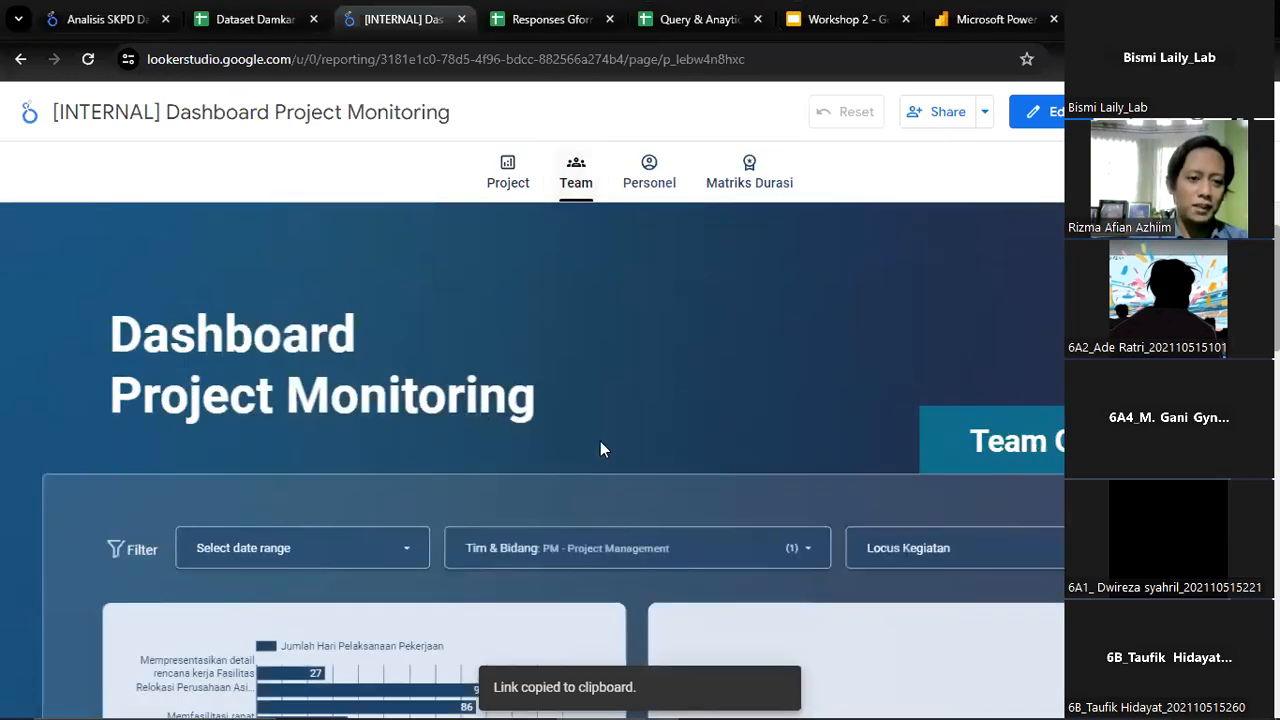
scroll(600, 456, down, 6)
scroll(600, 458, down, 3)
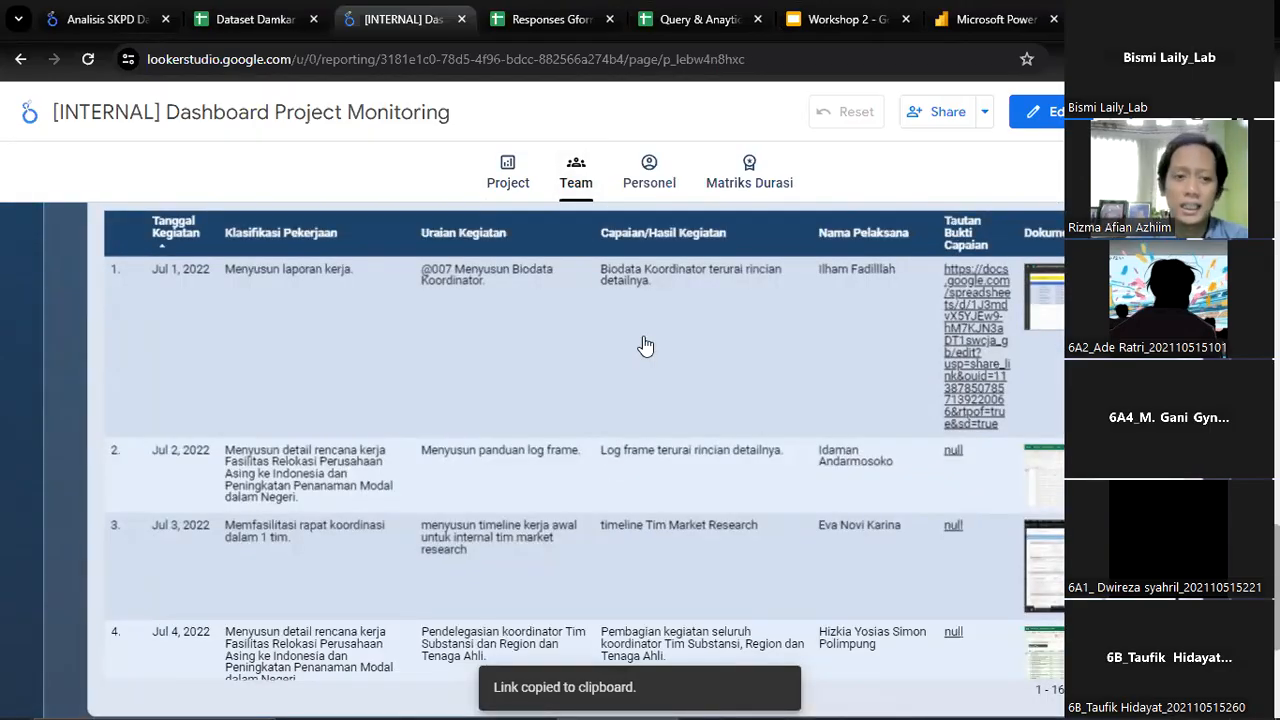
scroll(788, 190, up, 3)
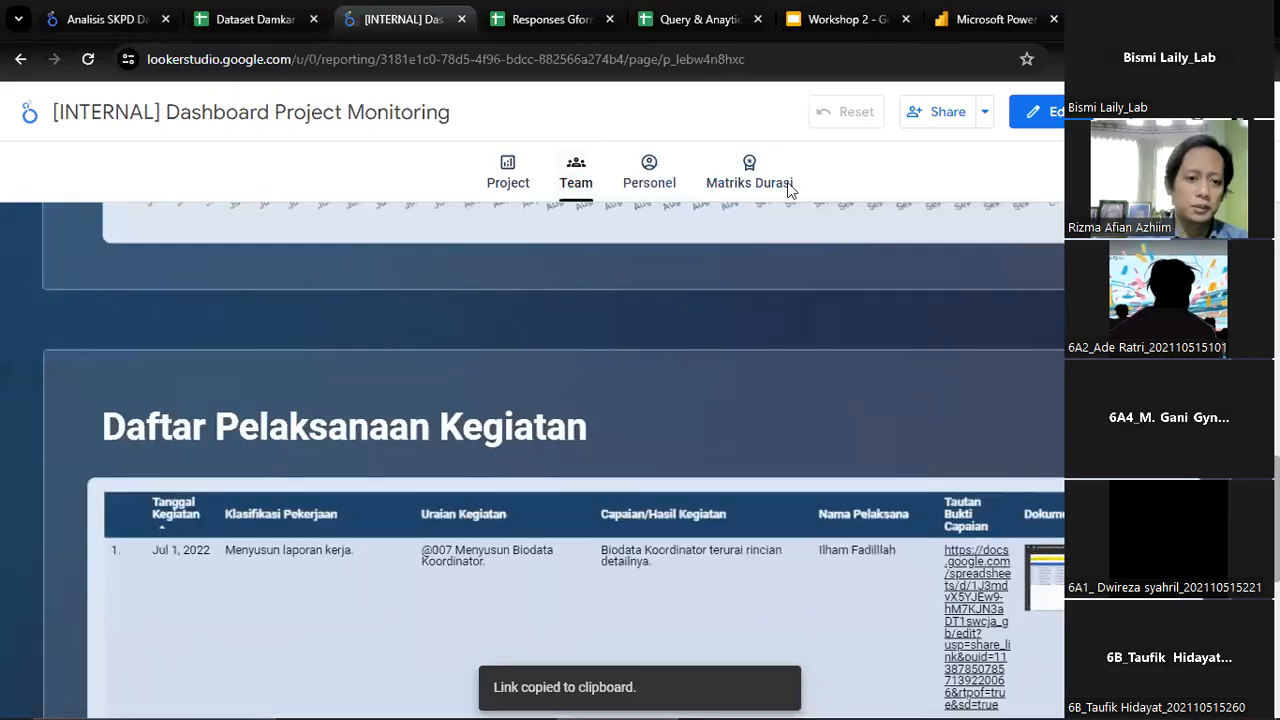
On the Personel page, filter Nama Pelaksana to the presenter's own name and view the resulting work-duration chart
click(652, 177)
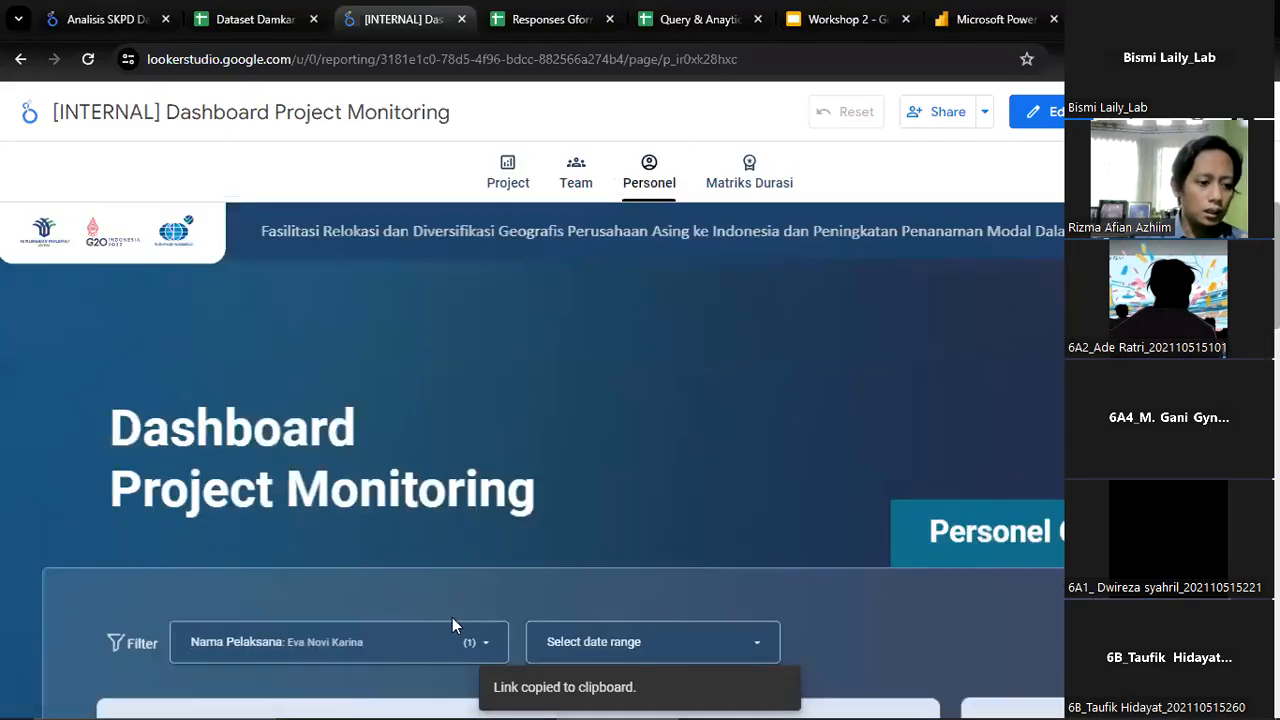
click(448, 641)
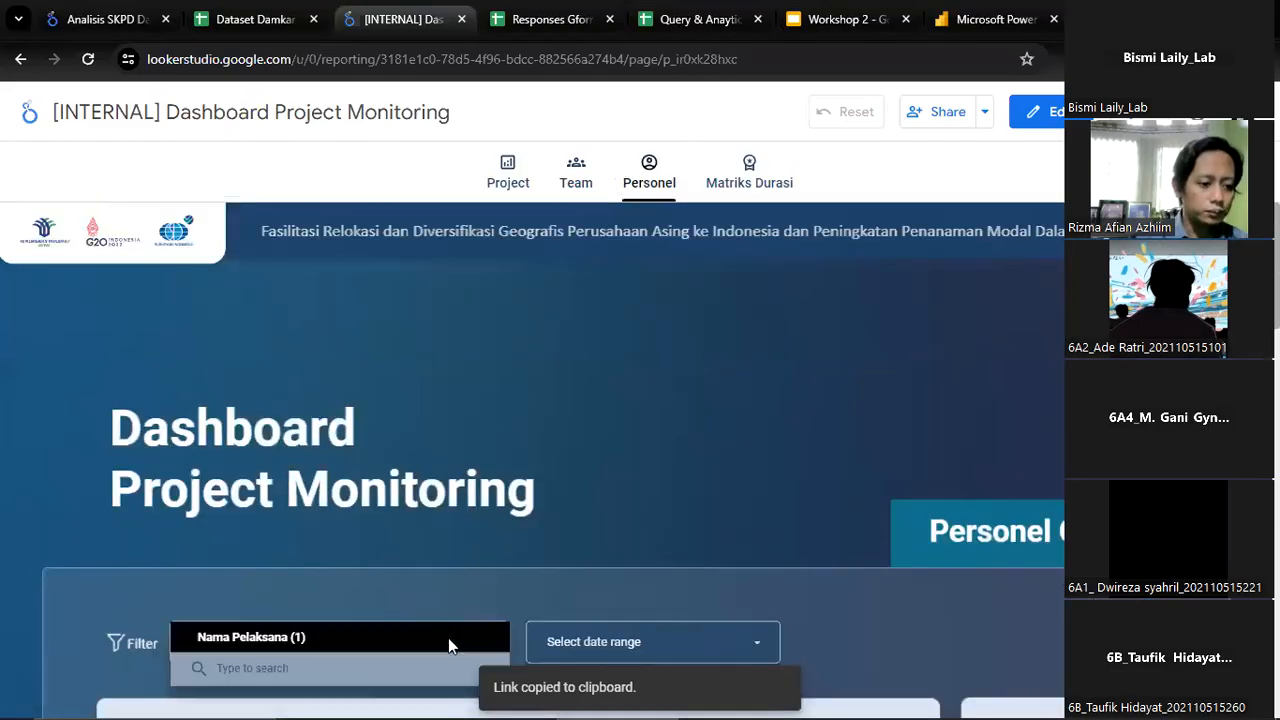
text(azhiim)
click(328, 698)
click(671, 458)
scroll(671, 458, down, 1)
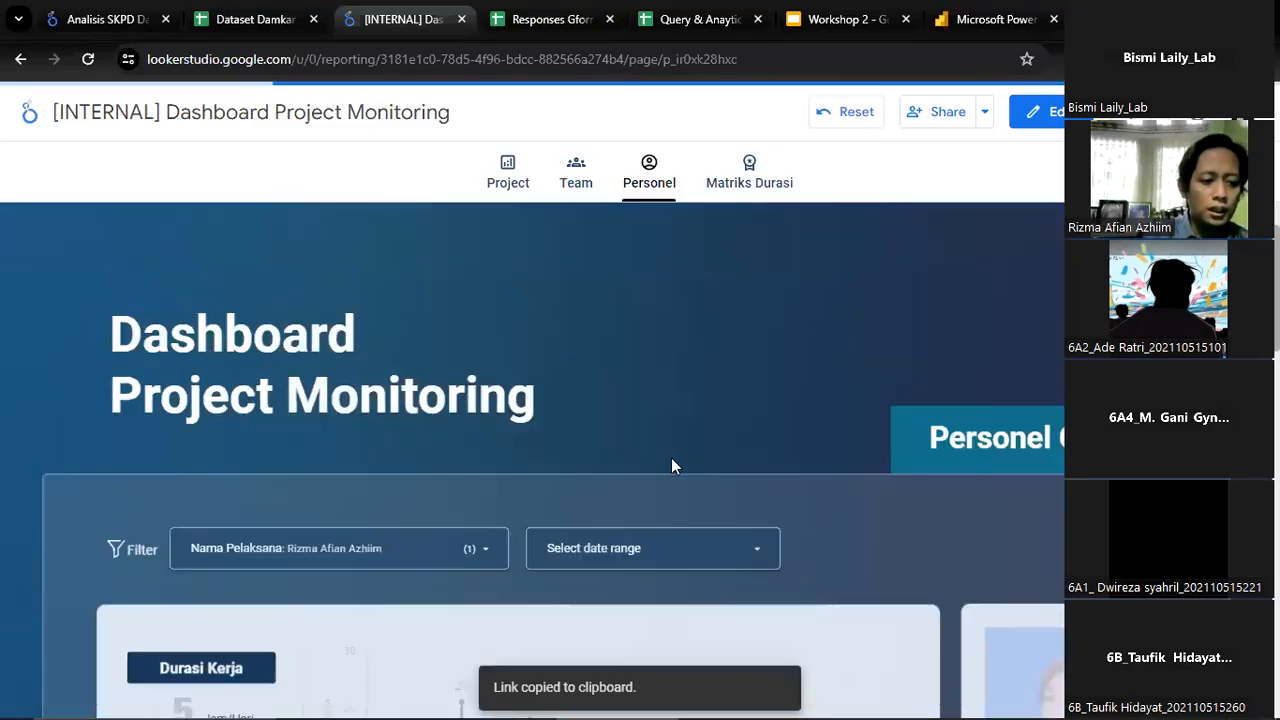
scroll(671, 458, down, 3)
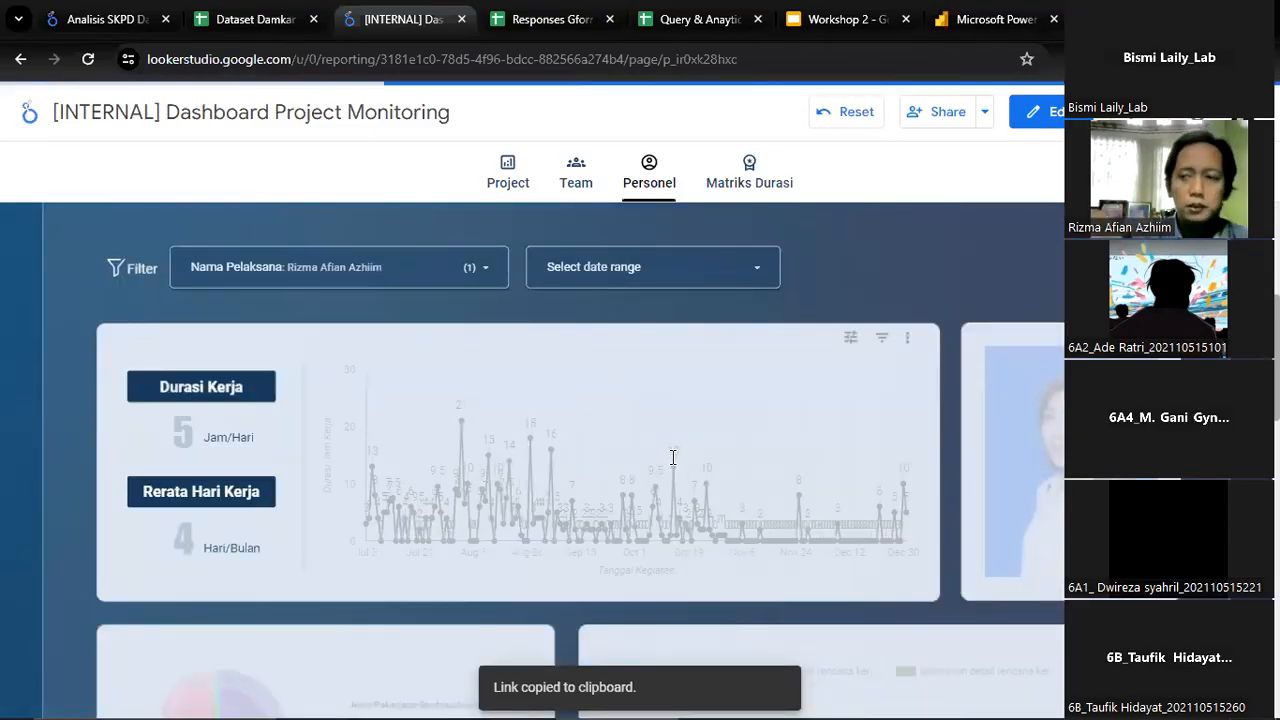
click(304, 268)
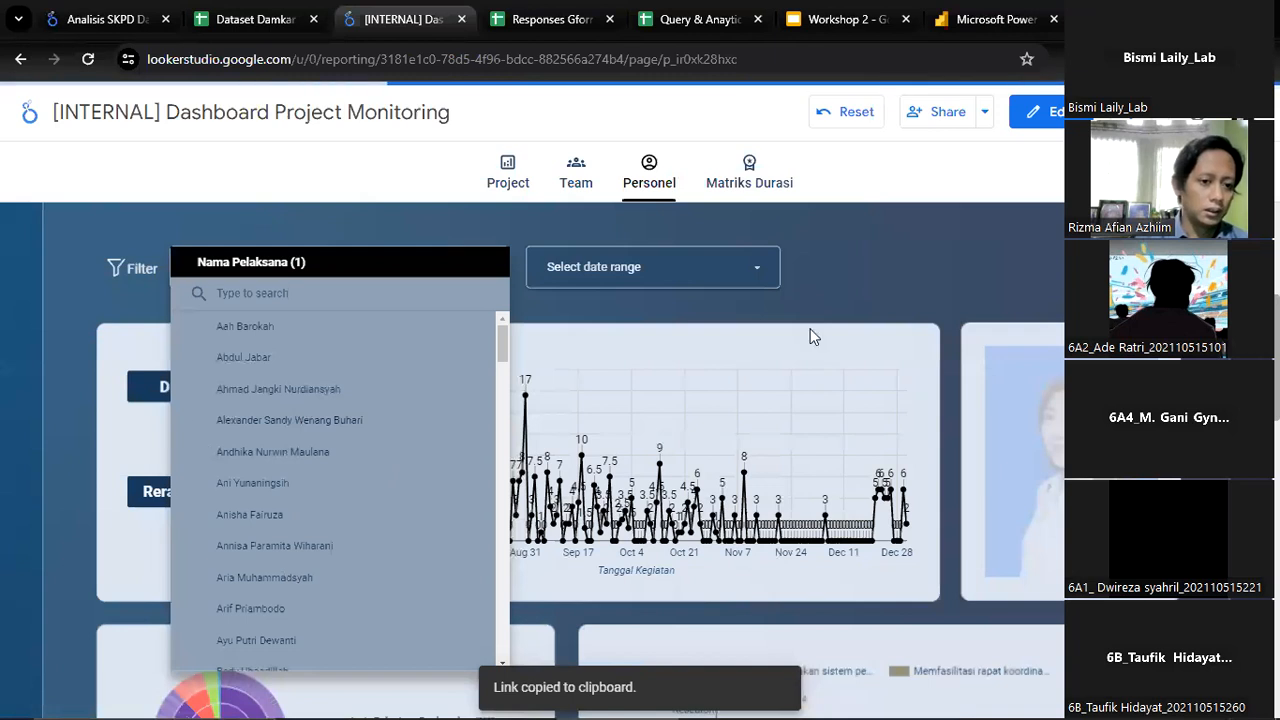
click(956, 263)
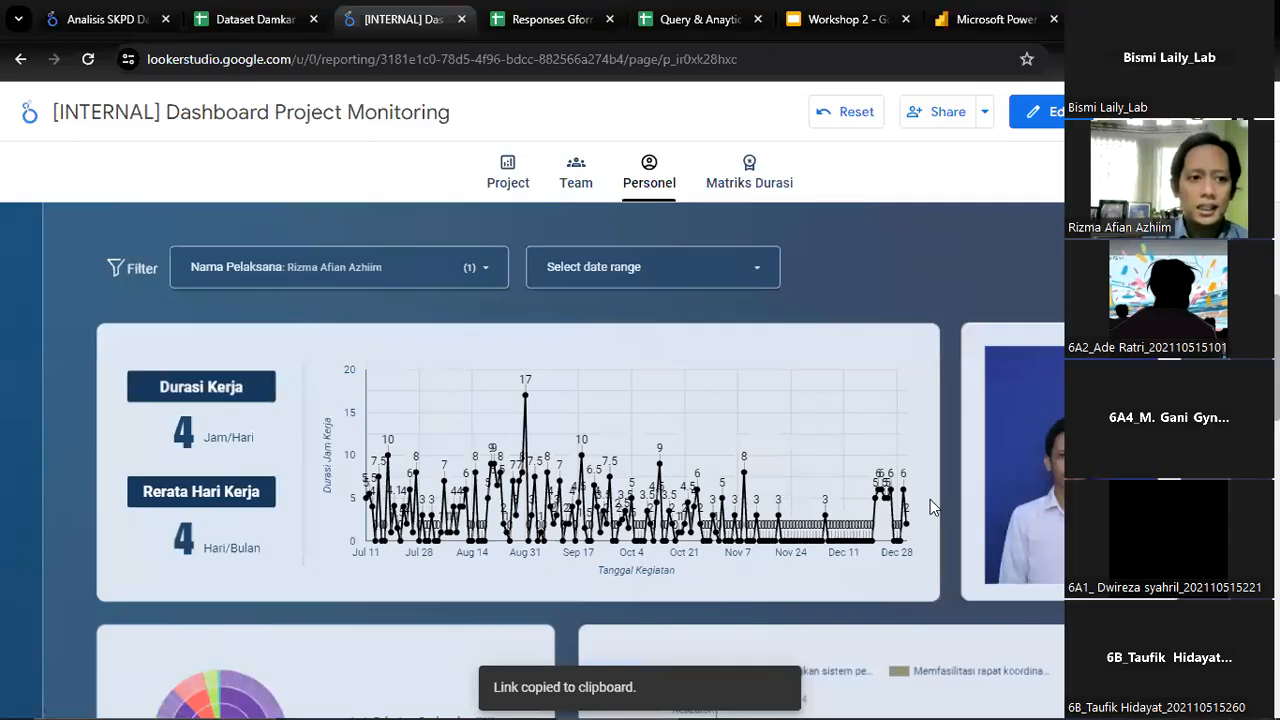
View the Responses Gform Relokasi spreadsheet and the Analisis SKPD Damkar report, and return to the Project Monitoring dashboard
click(550, 19)
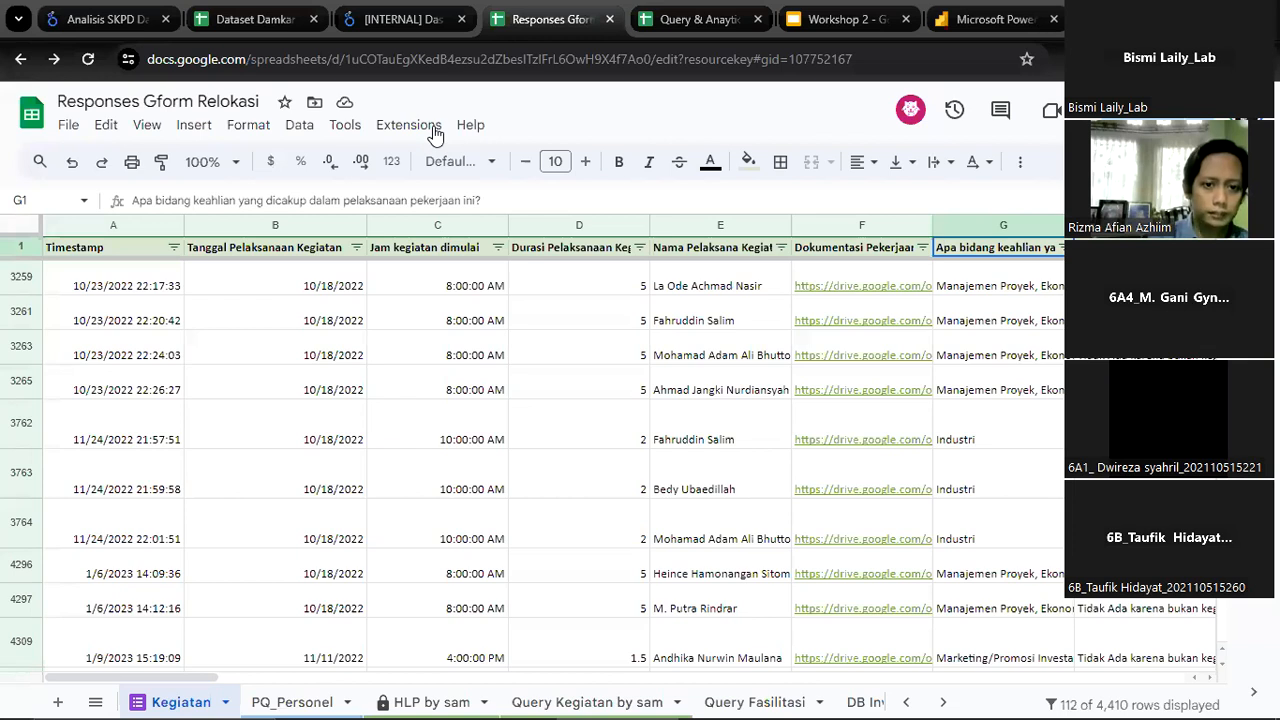
click(365, 22)
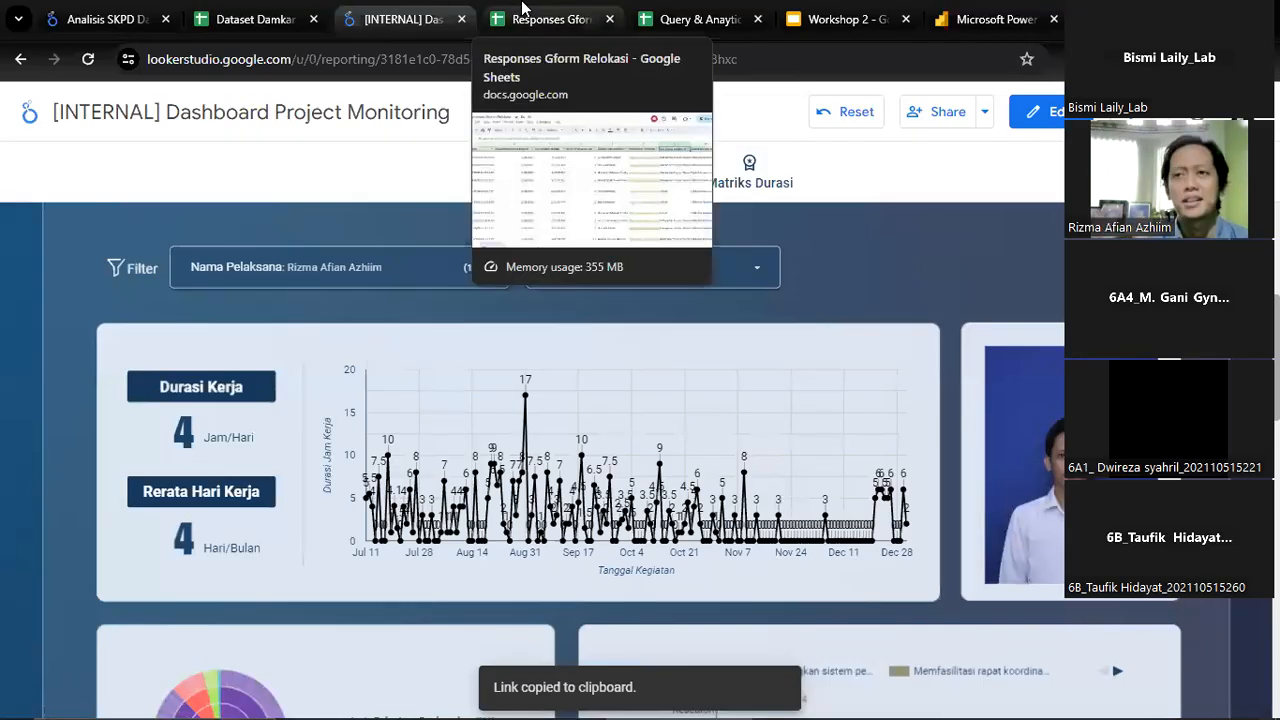
click(84, 8)
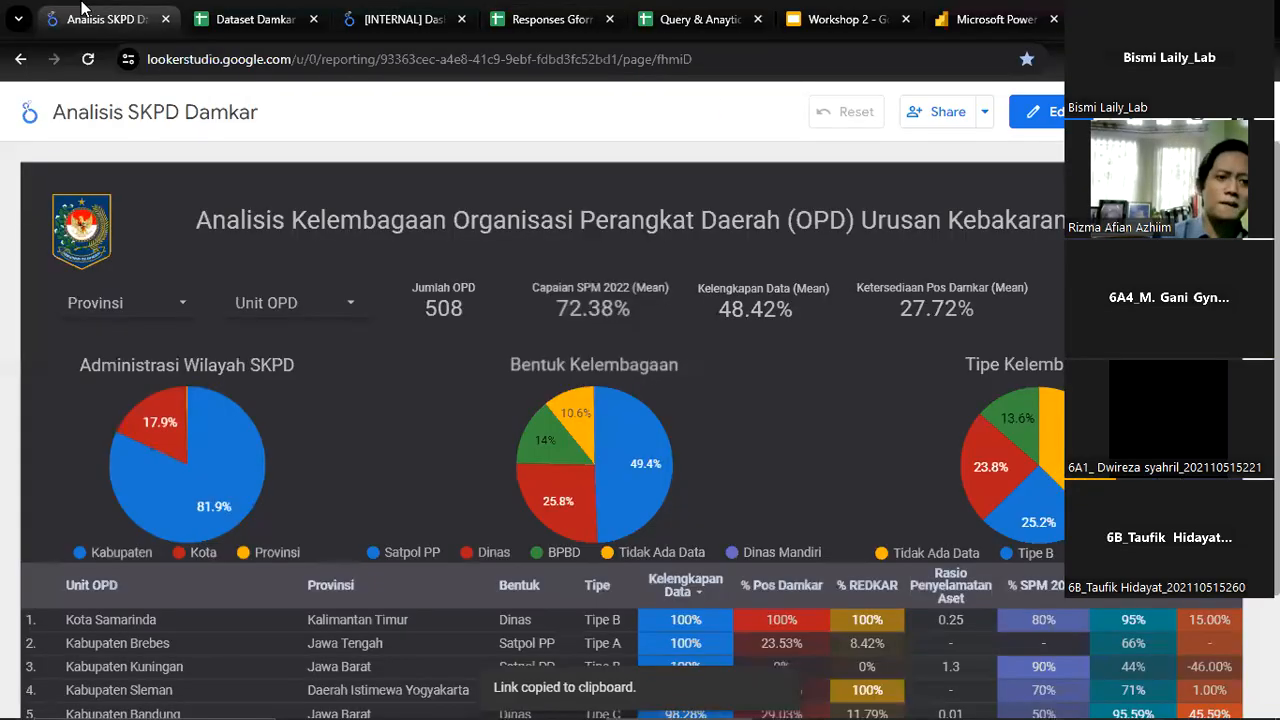
click(440, 18)
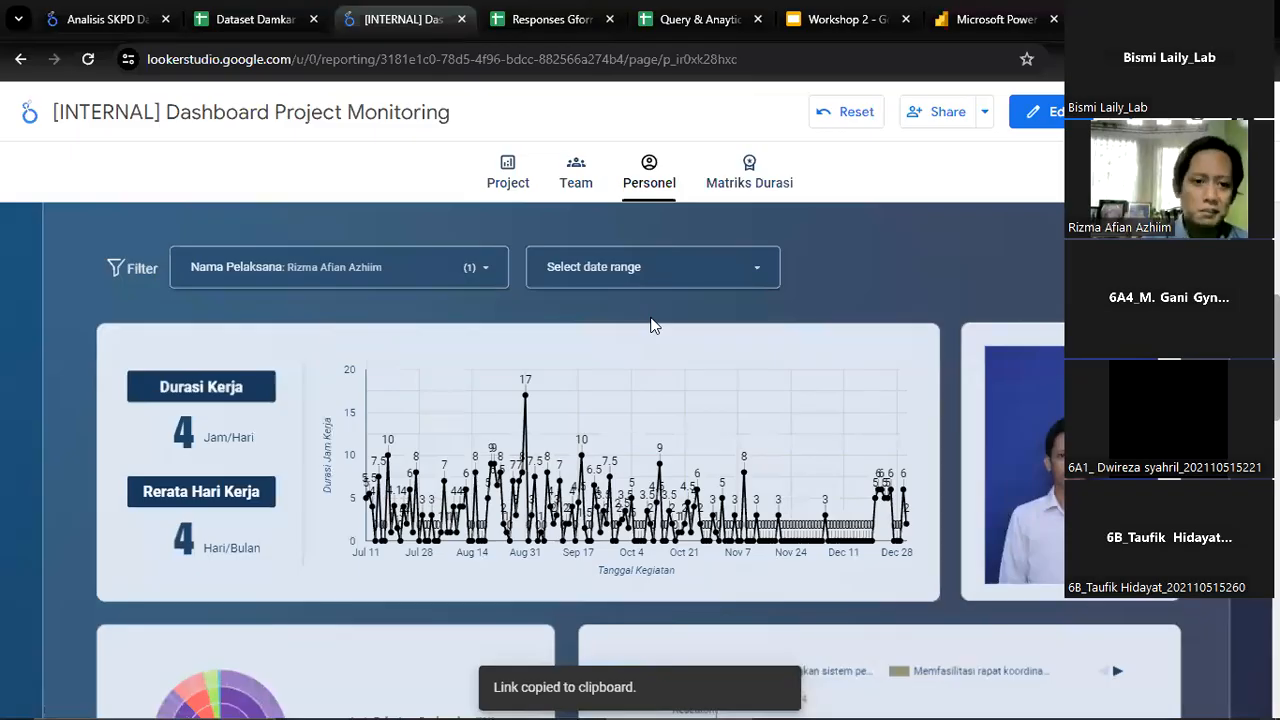
Go back to the dashboard's Project page and view the Jumlah Hari Pelaksanaan Pekerjaan bar chart
click(585, 189)
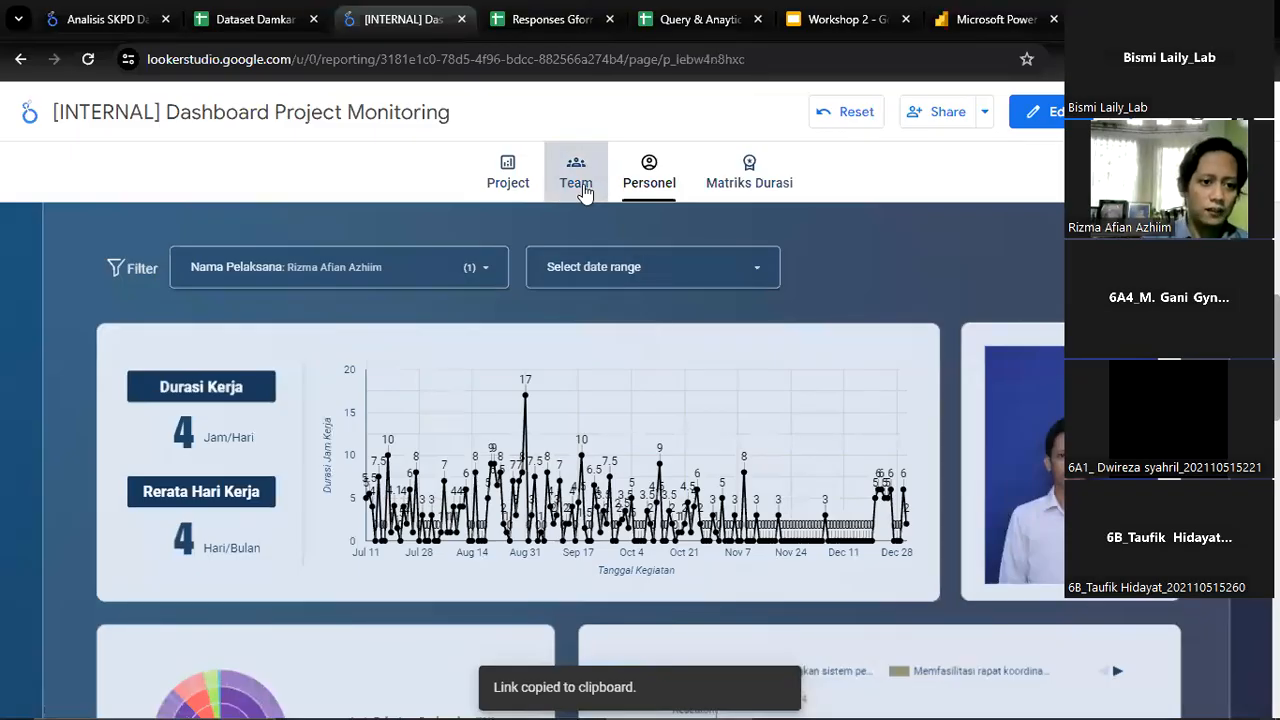
click(508, 168)
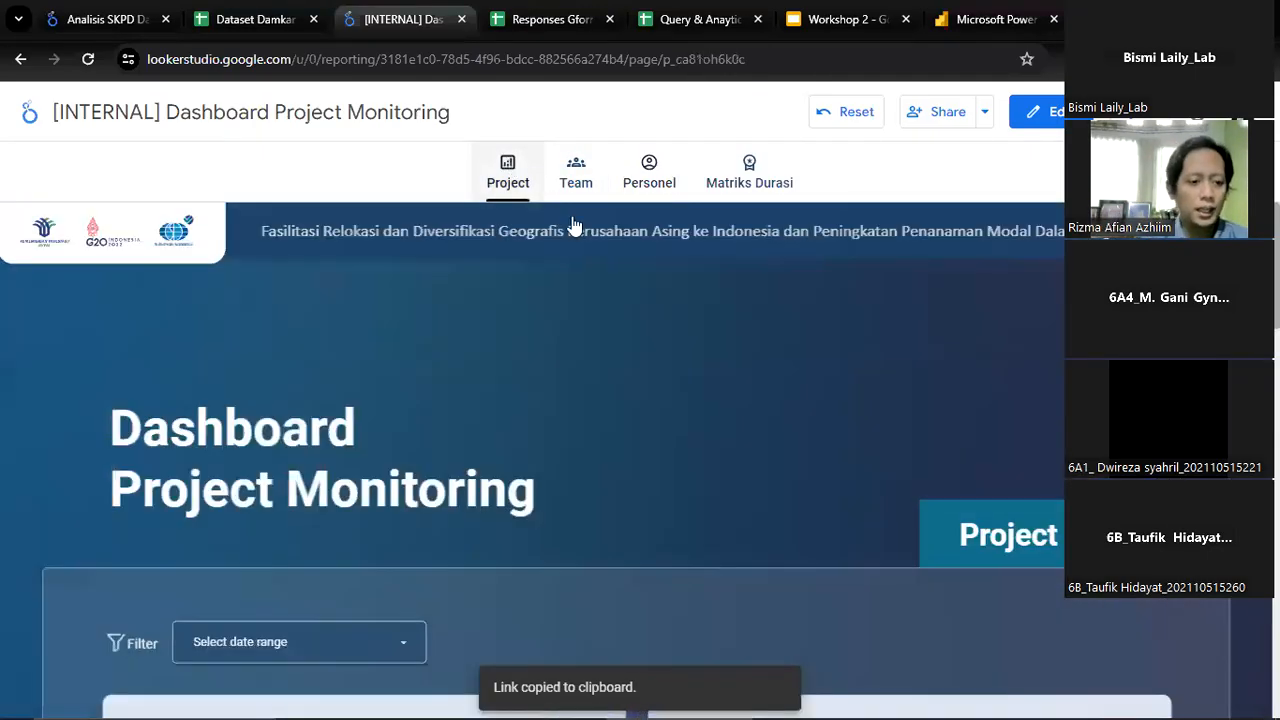
scroll(635, 405, down, 4)
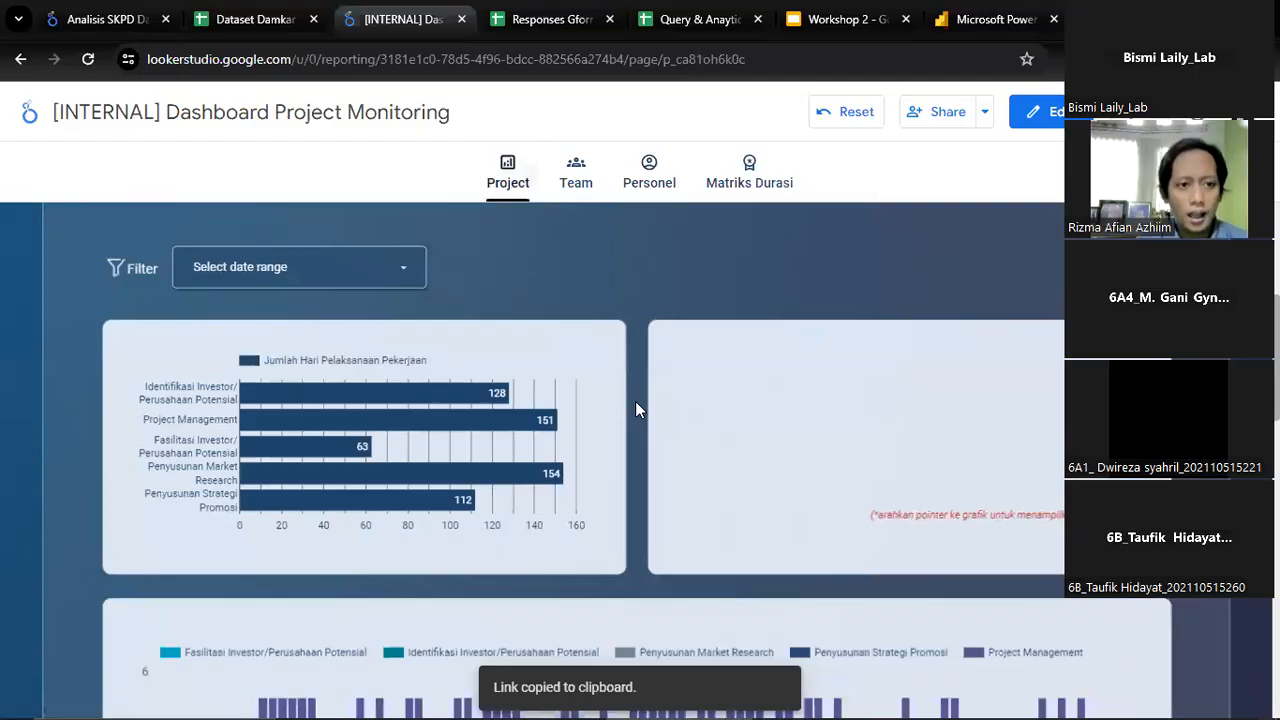
Switch to the Responses Gform Relokasi spreadsheet and examine row 3259 of Kegiatan across the date, start time, duration, name and documentation columns
click(560, 22)
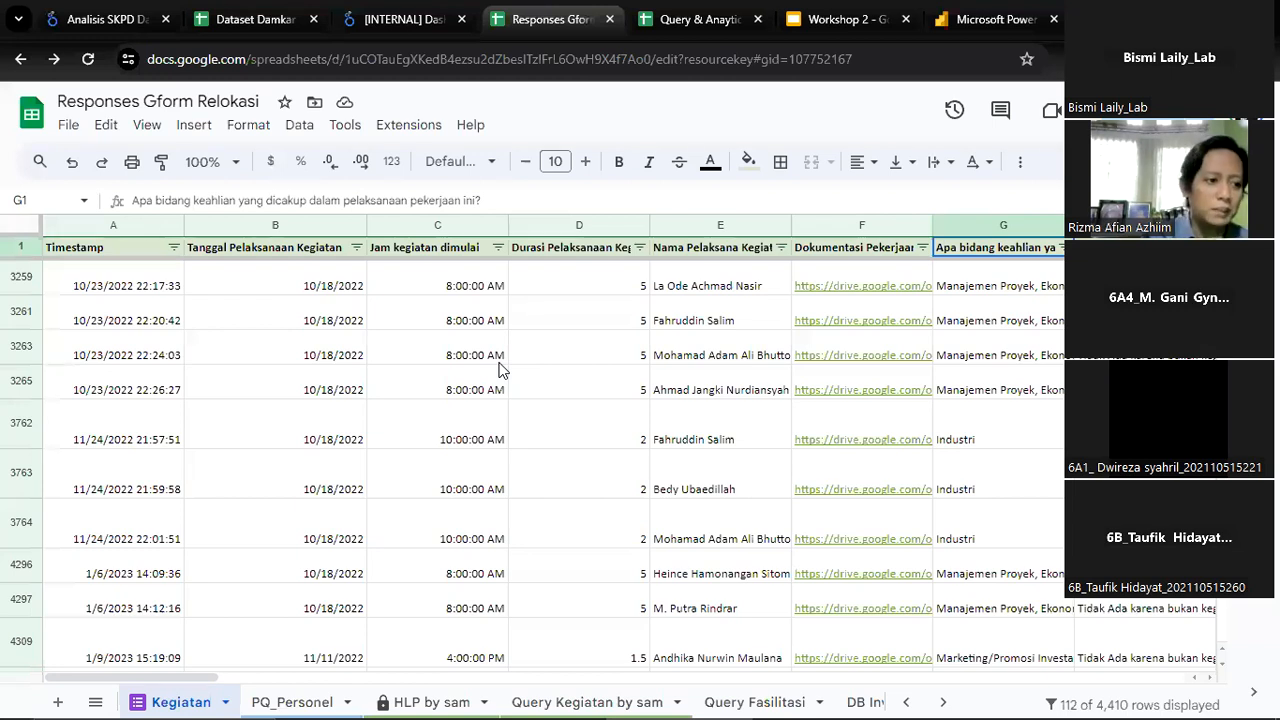
click(155, 318)
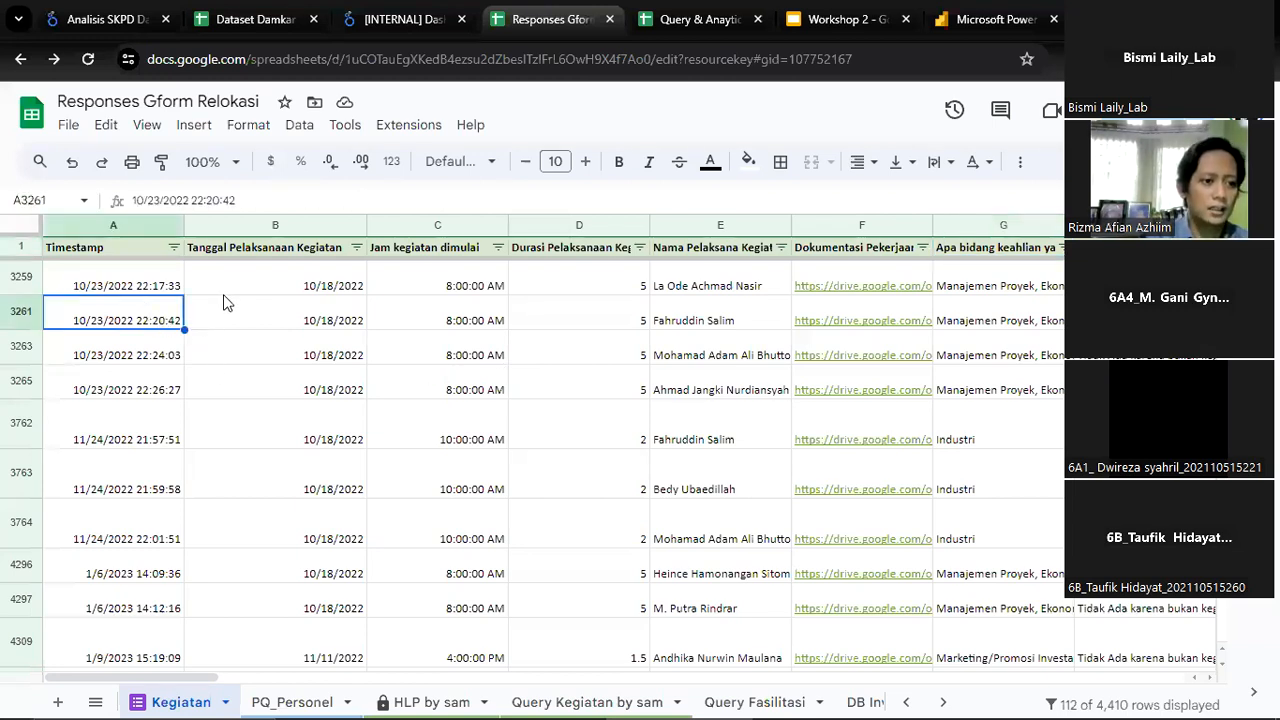
click(232, 293)
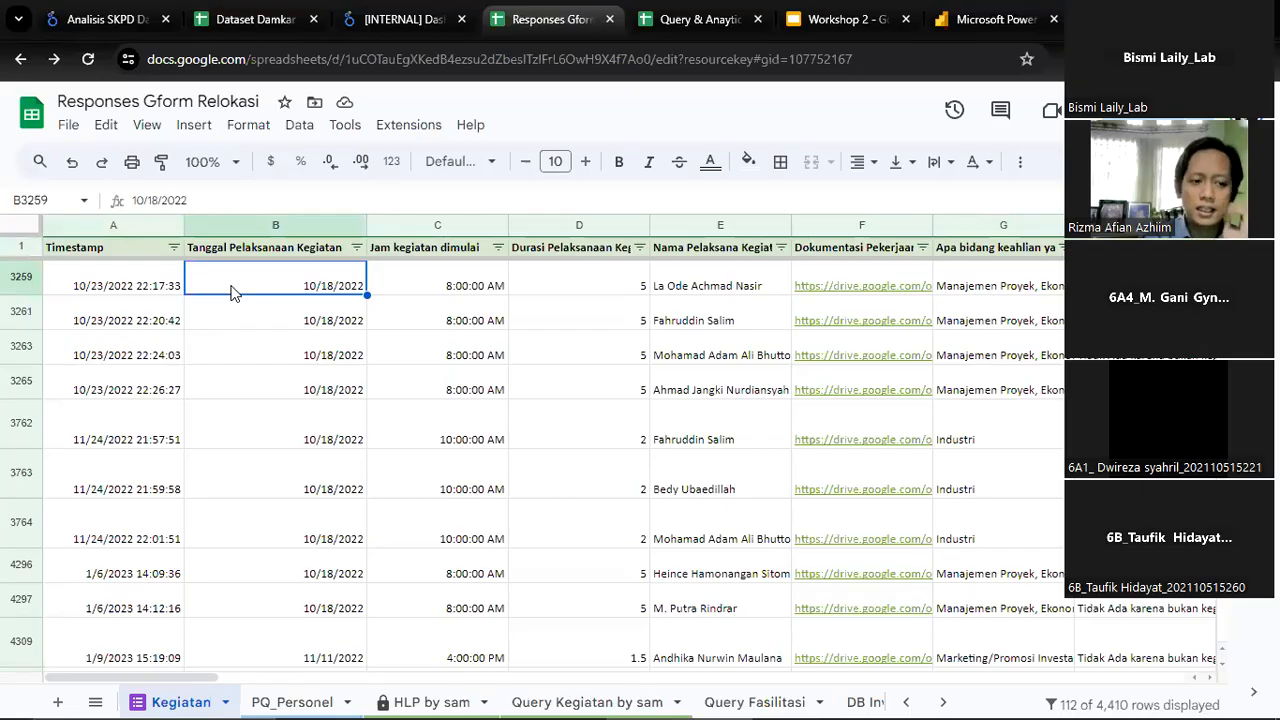
key(Right)
key(Right)
key(Left)
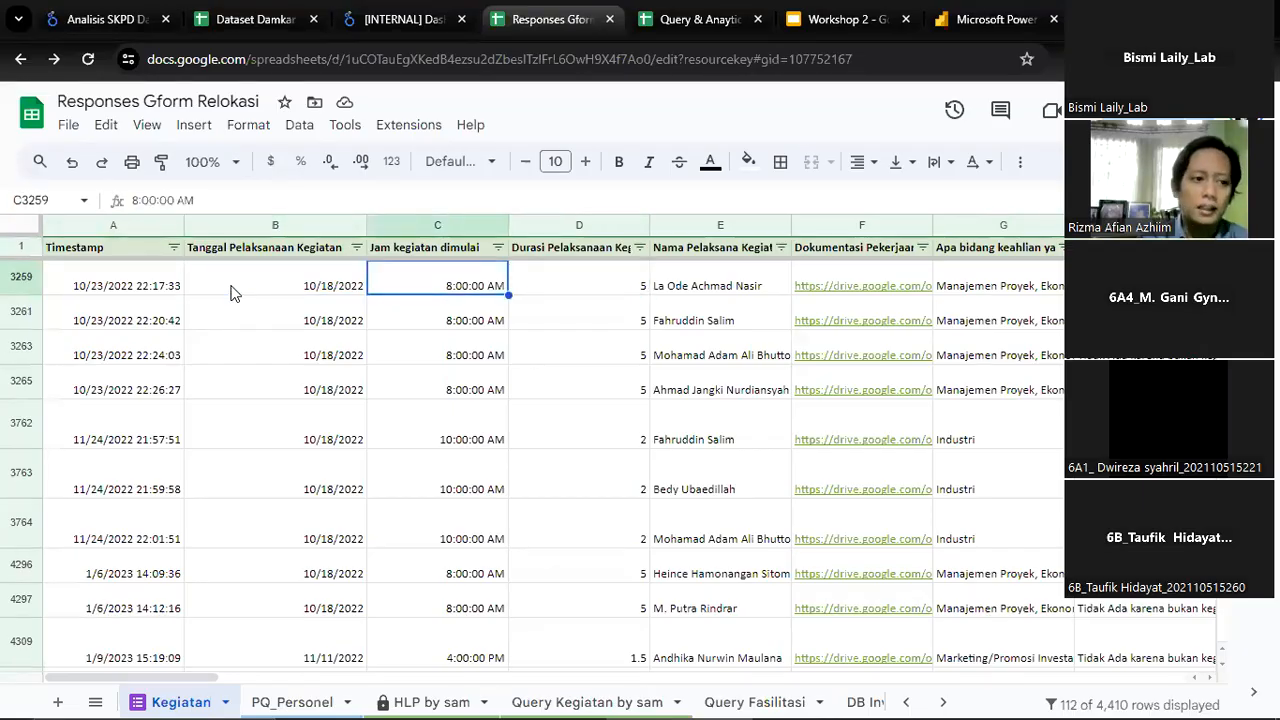
key(Right)
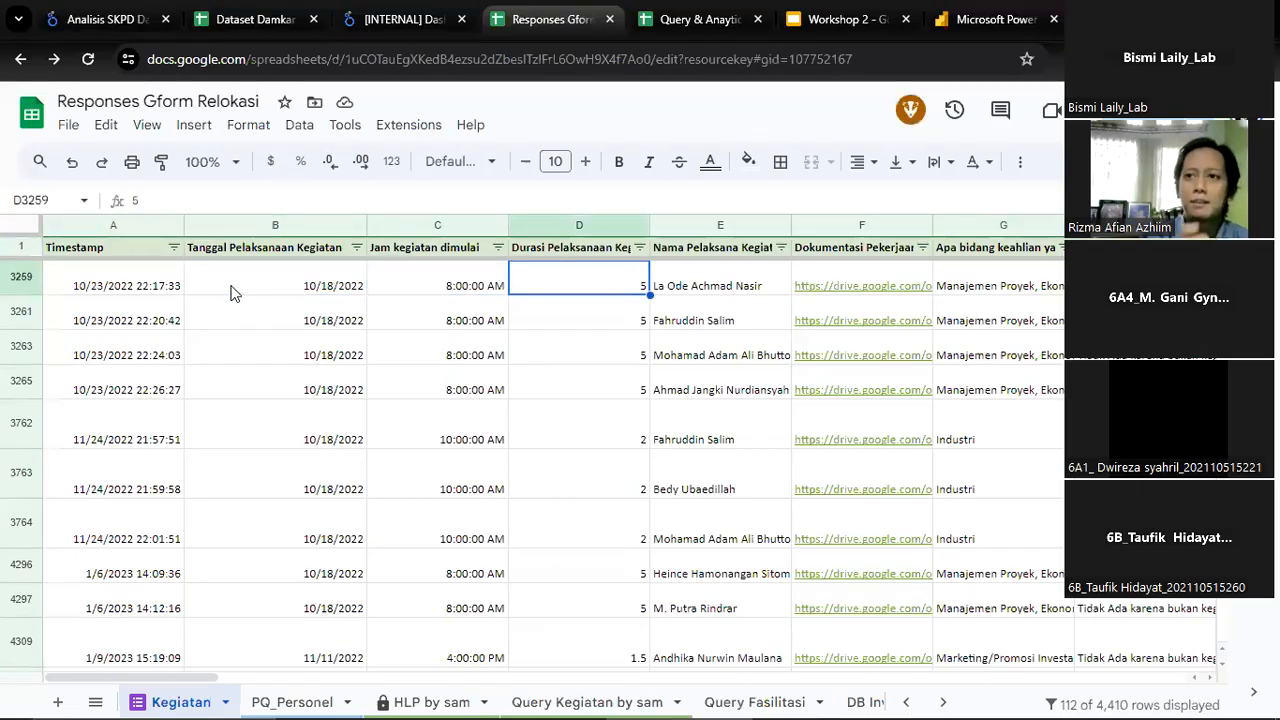
key(Right)
key(Right)
key(Left)
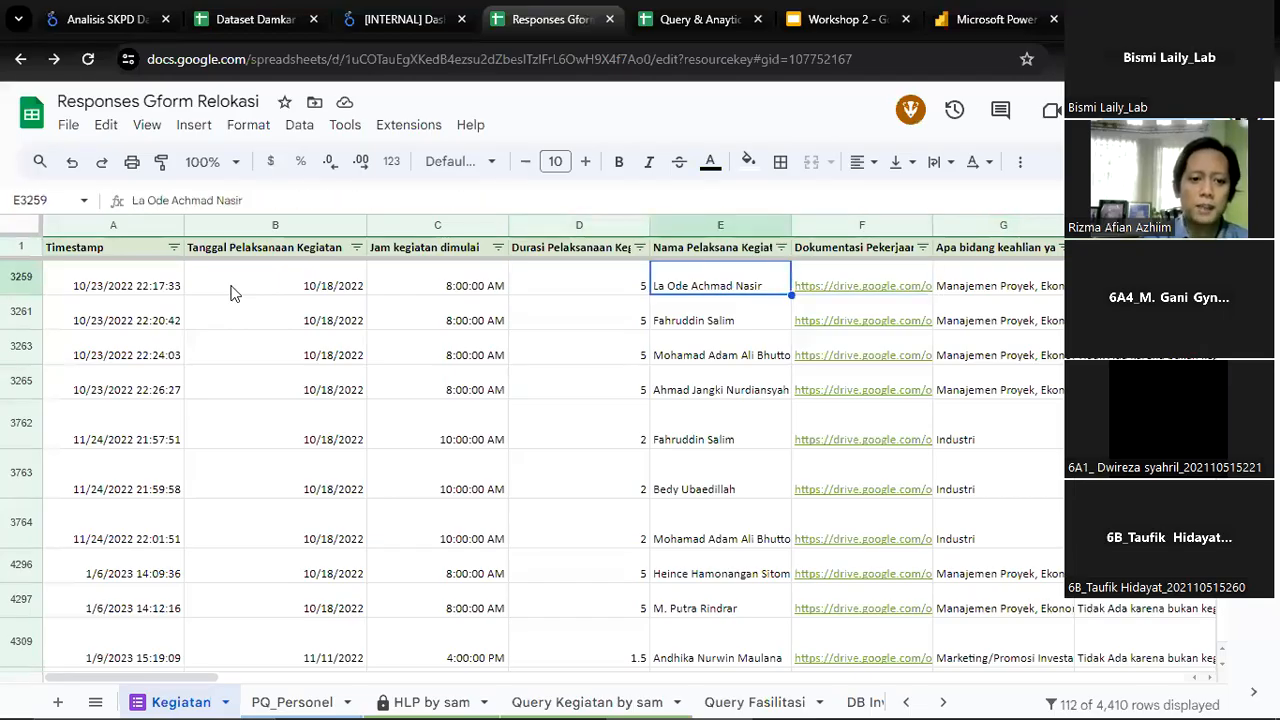
key(Right)
key(Right)
key(Left)
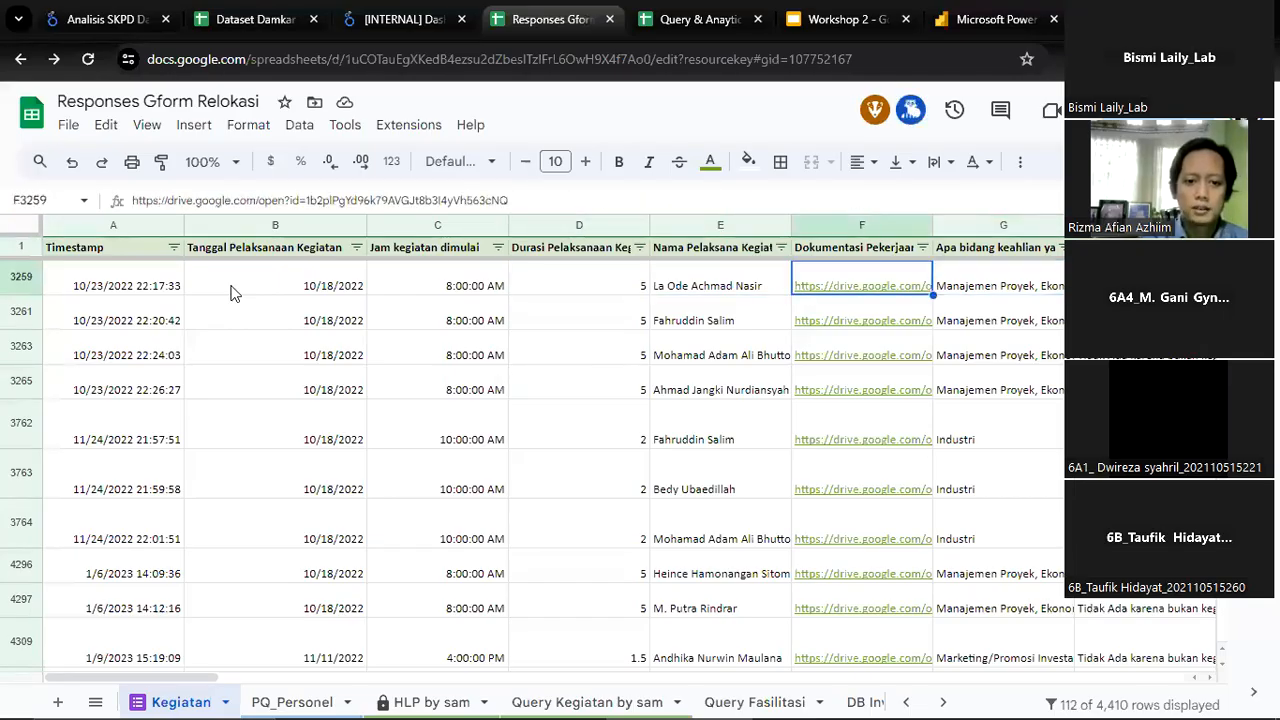
Examine row 3259's field-of-expertise answer in column G and the neighbouring response columns
key(Right)
key(Right)
key(Right)
key(Left)
key(Left)
key(Left)
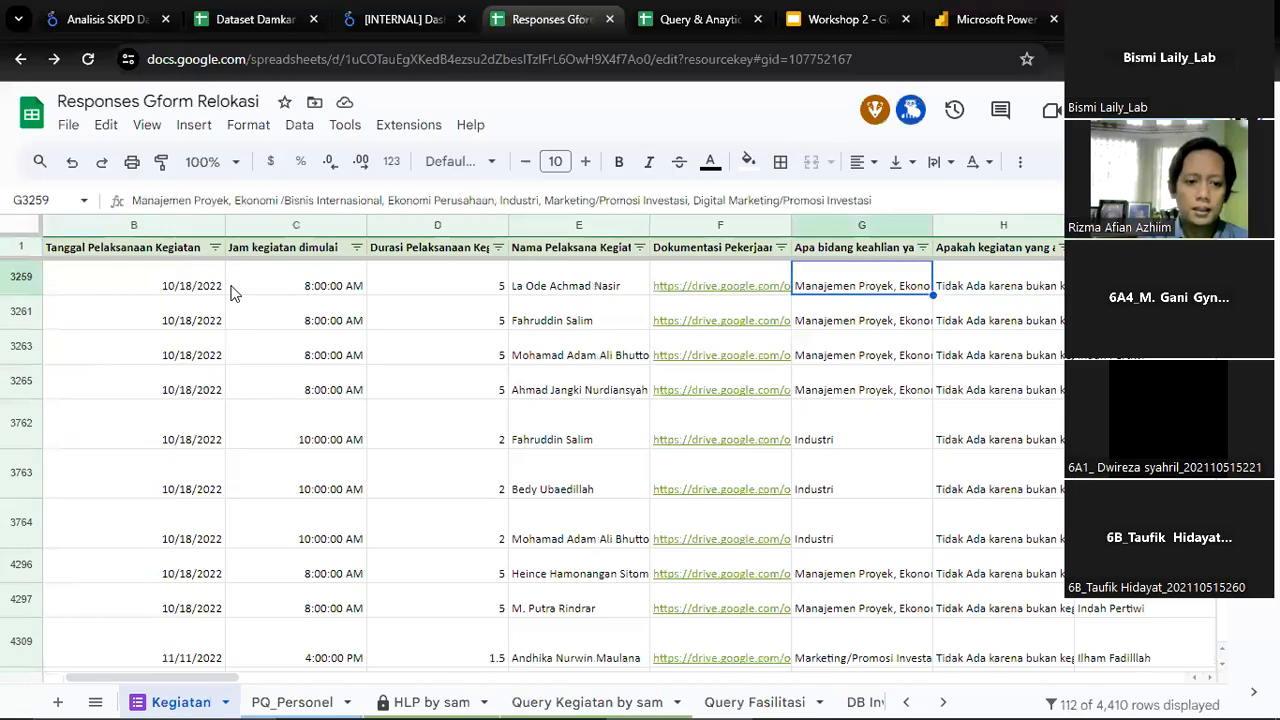
key(Right)
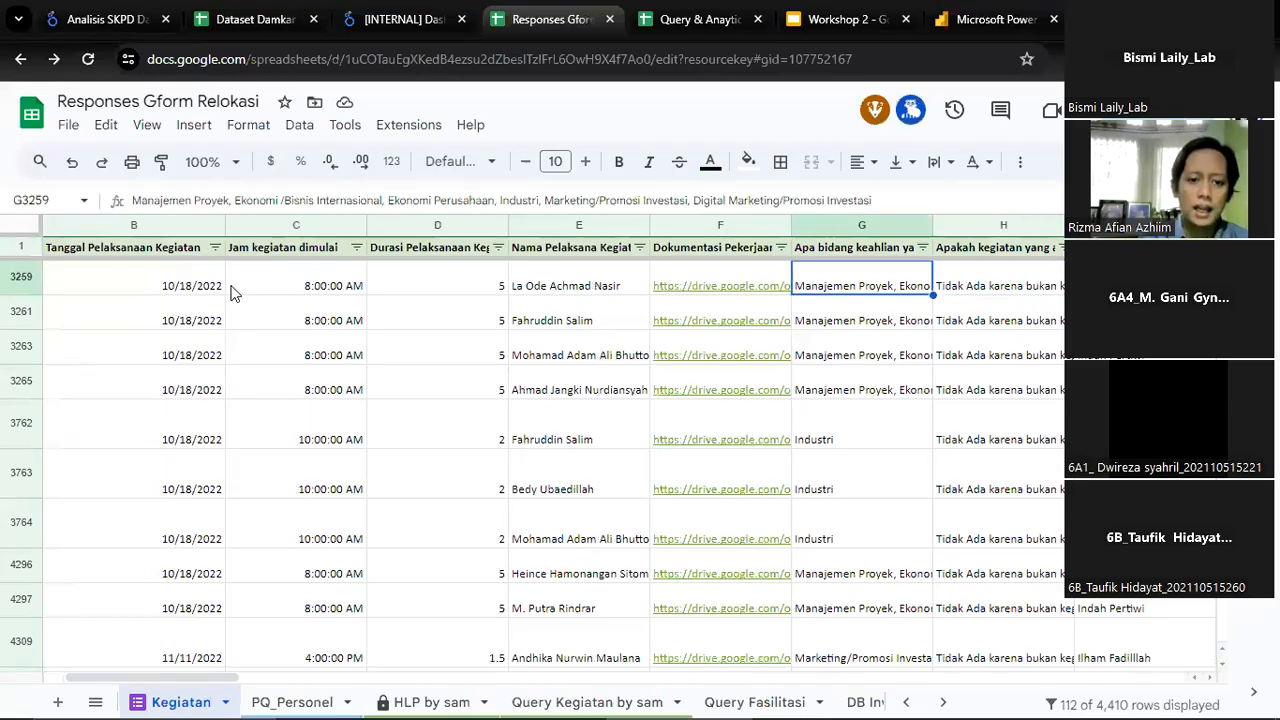
key(Right)
key(Right)
key(Left)
key(Left)
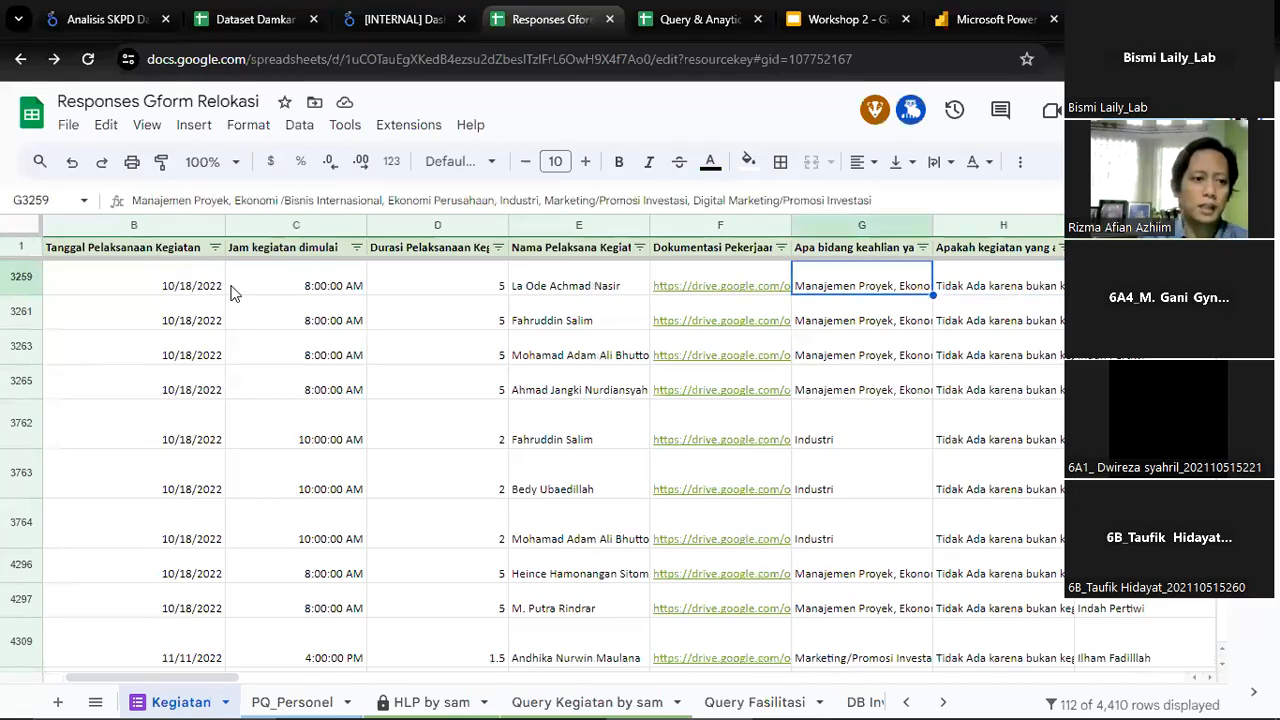
Examine row 3259's answers in columns H to J together with the header question of each column
key(Right)
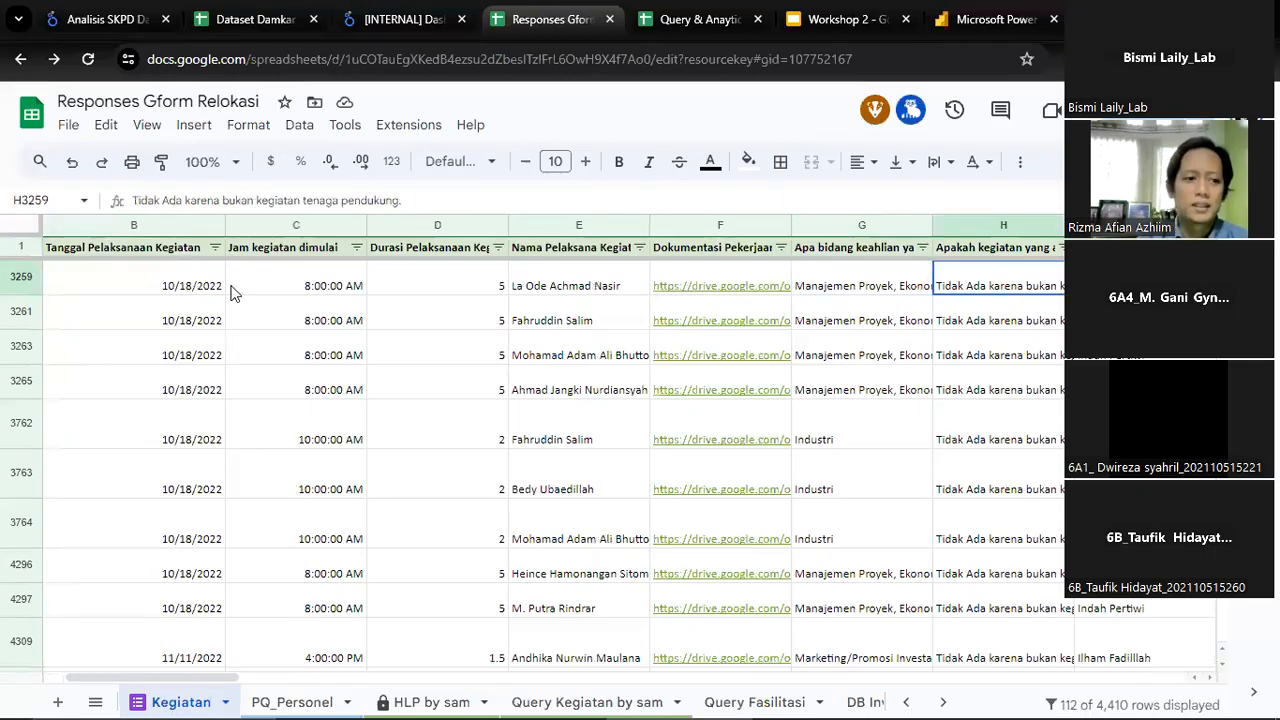
key(ctrl+Up)
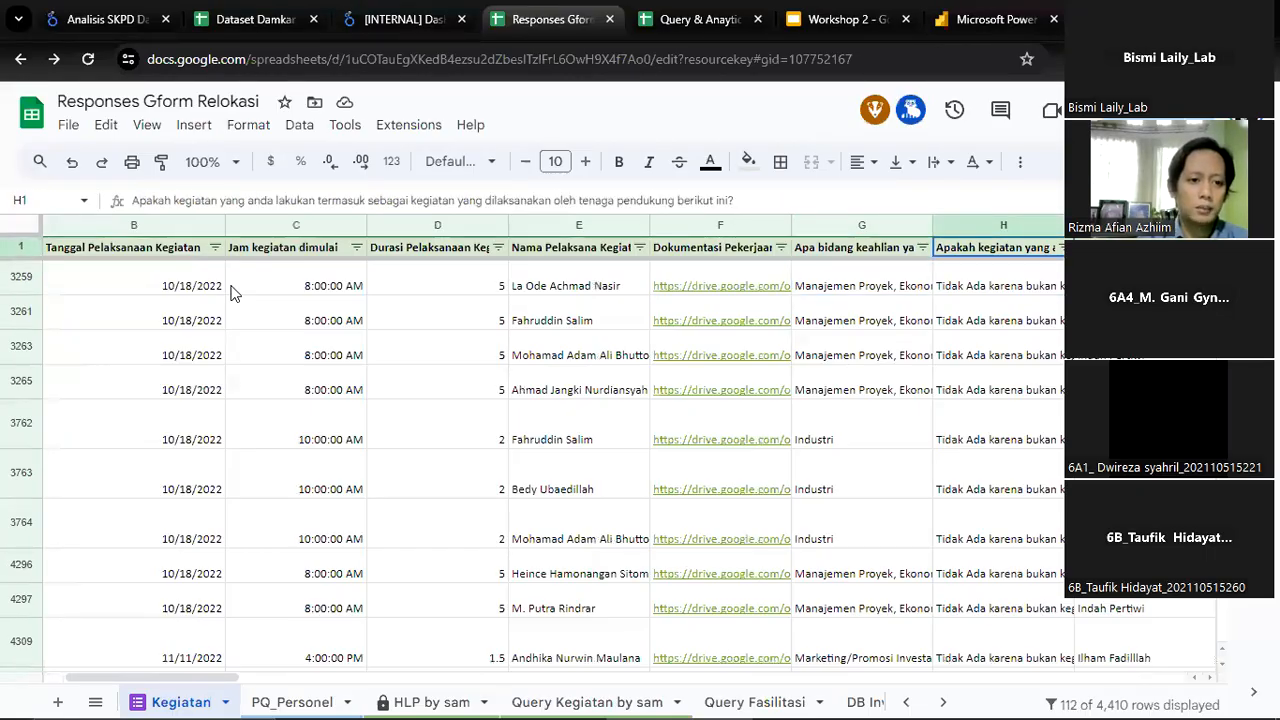
key(ctrl+Down)
key(Right)
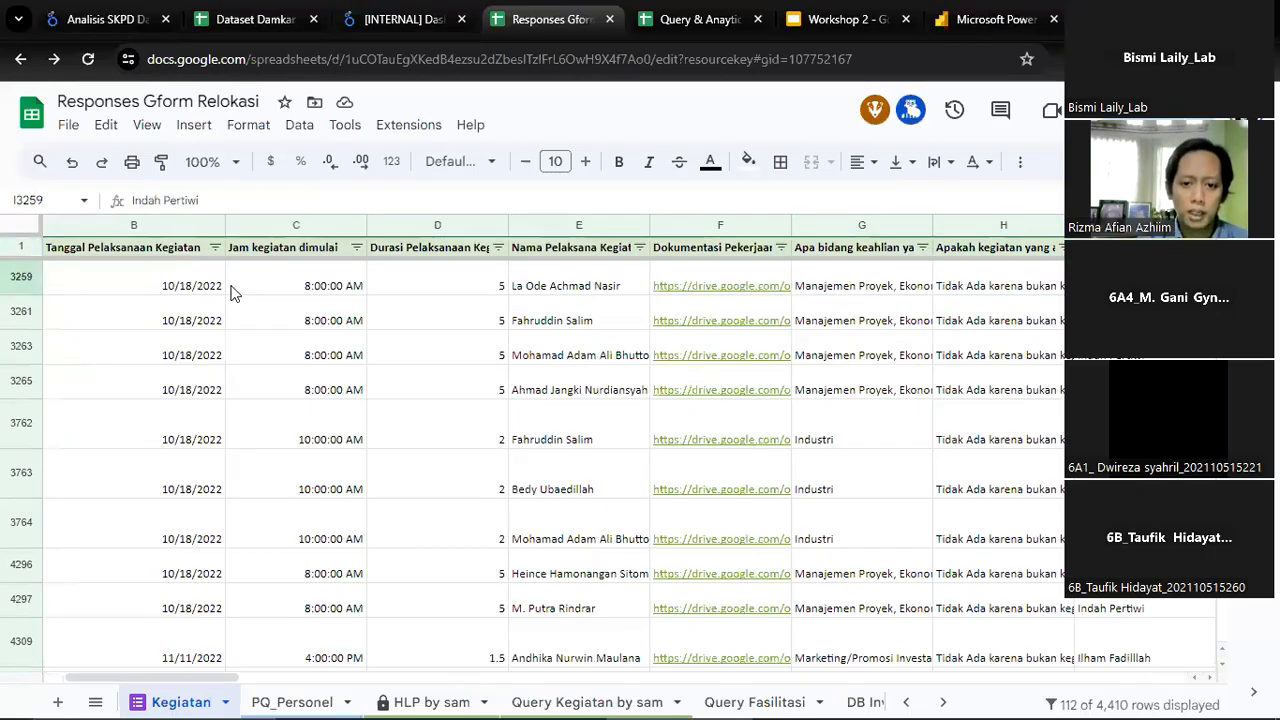
key(ctrl+Up)
key(ctrl+Down)
key(Right)
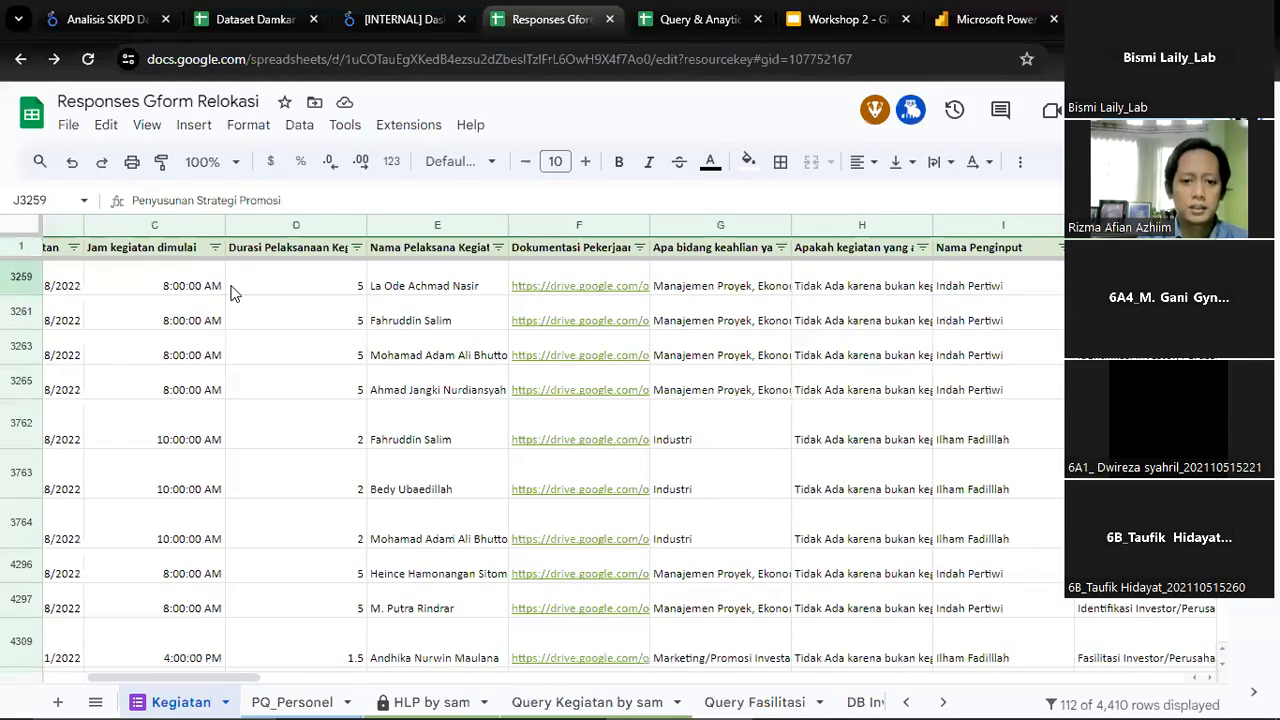
key(ctrl+Up)
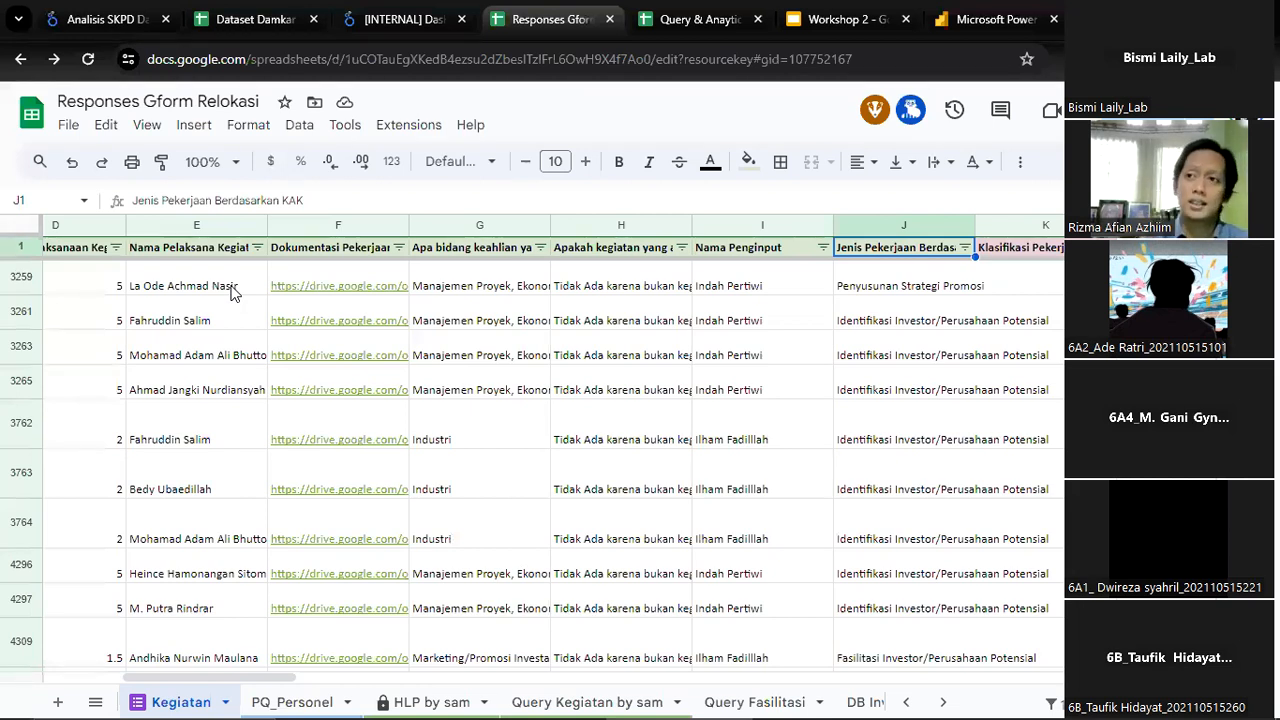
Read through the header questions from Jenis Pekerjaan Berdasarkan KAK in column J to Klasifikasi Pekerjaan in column O
key(Down)
key(Up)
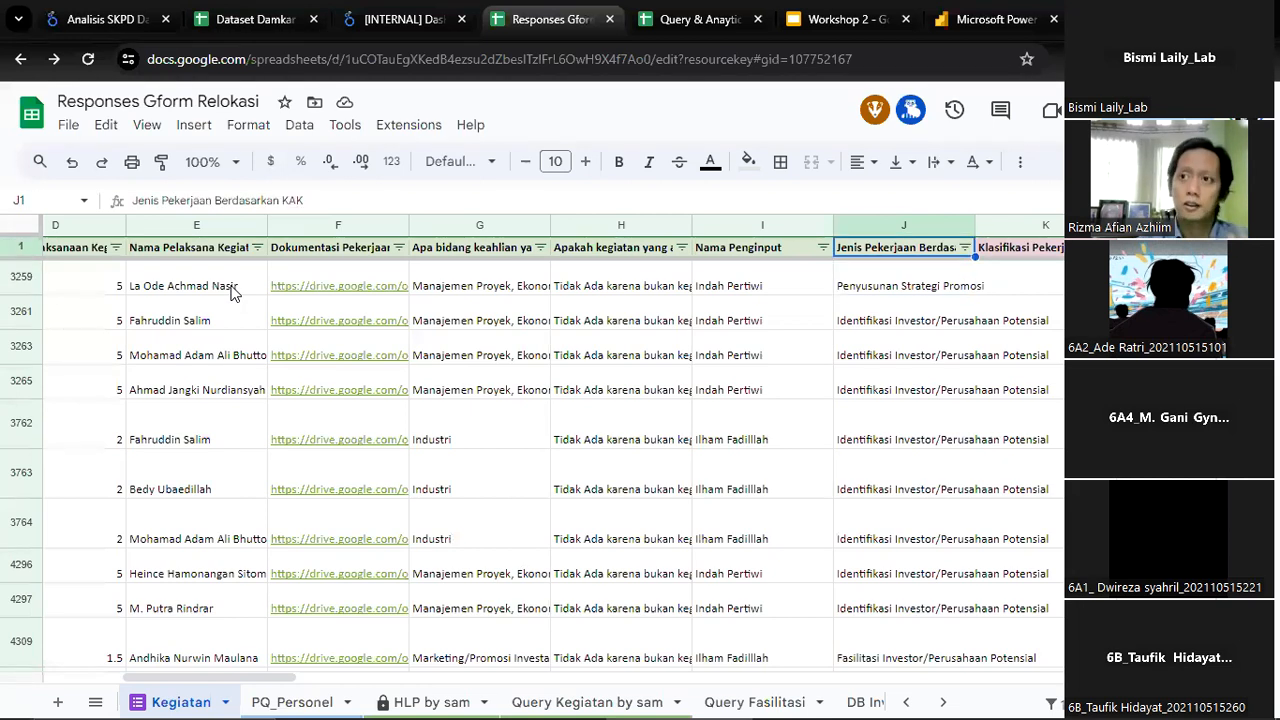
key(Right)
key(Down)
key(Up)
key(Right)
key(Right)
key(Right)
key(Right)
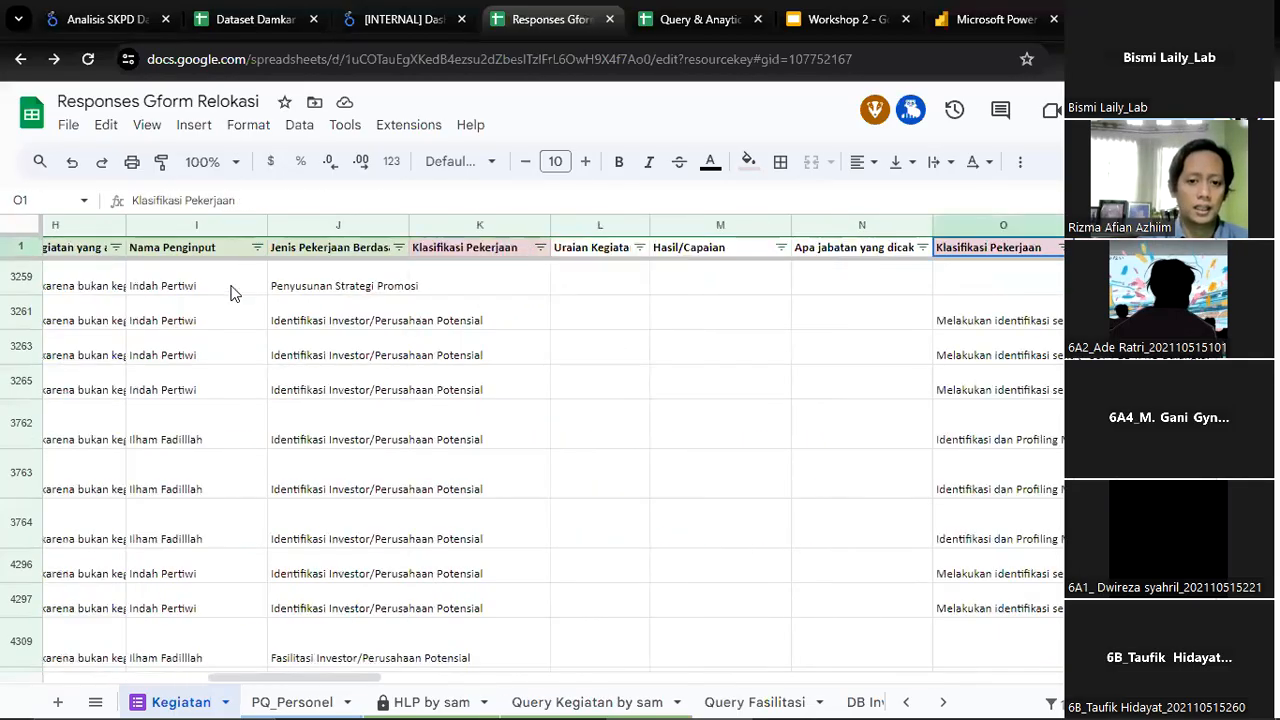
Examine the job classification, activity description and result answers around row 3263 in columns O to W
key(Down)
key(Right)
key(Right)
key(Right)
key(Right)
key(Right)
key(Down)
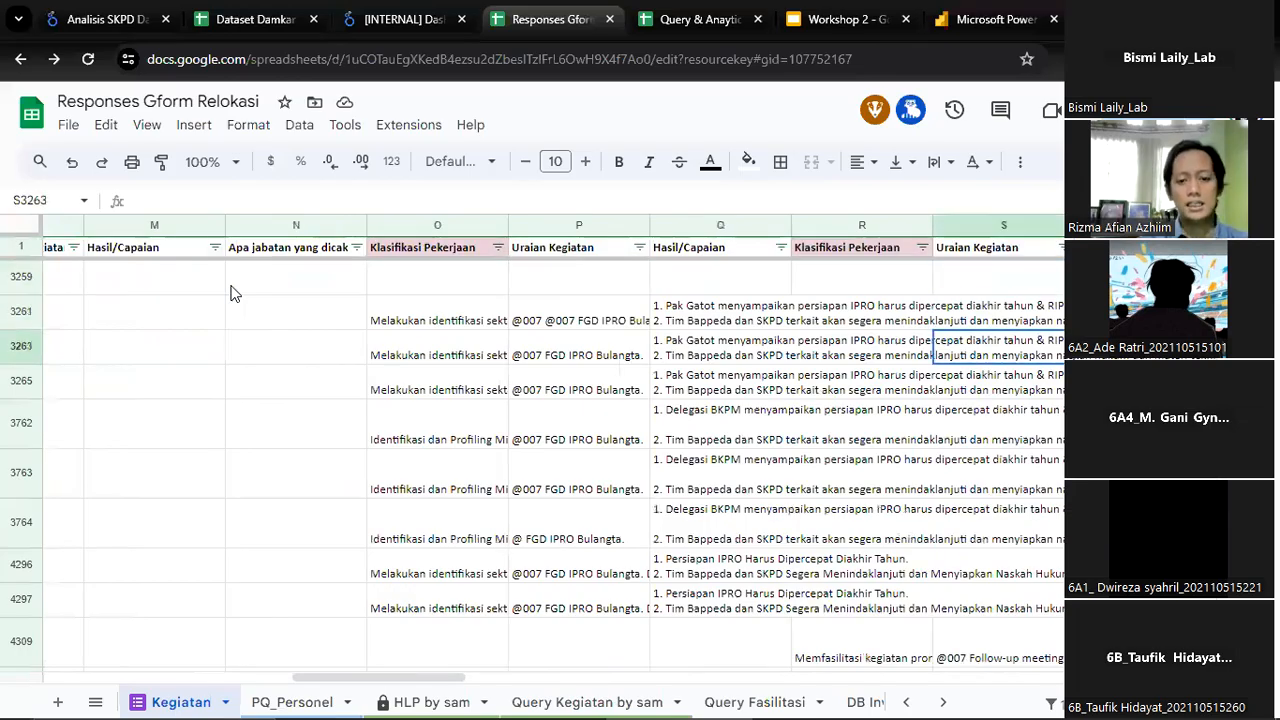
key(Right)
key(Down)
key(Right)
key(Right)
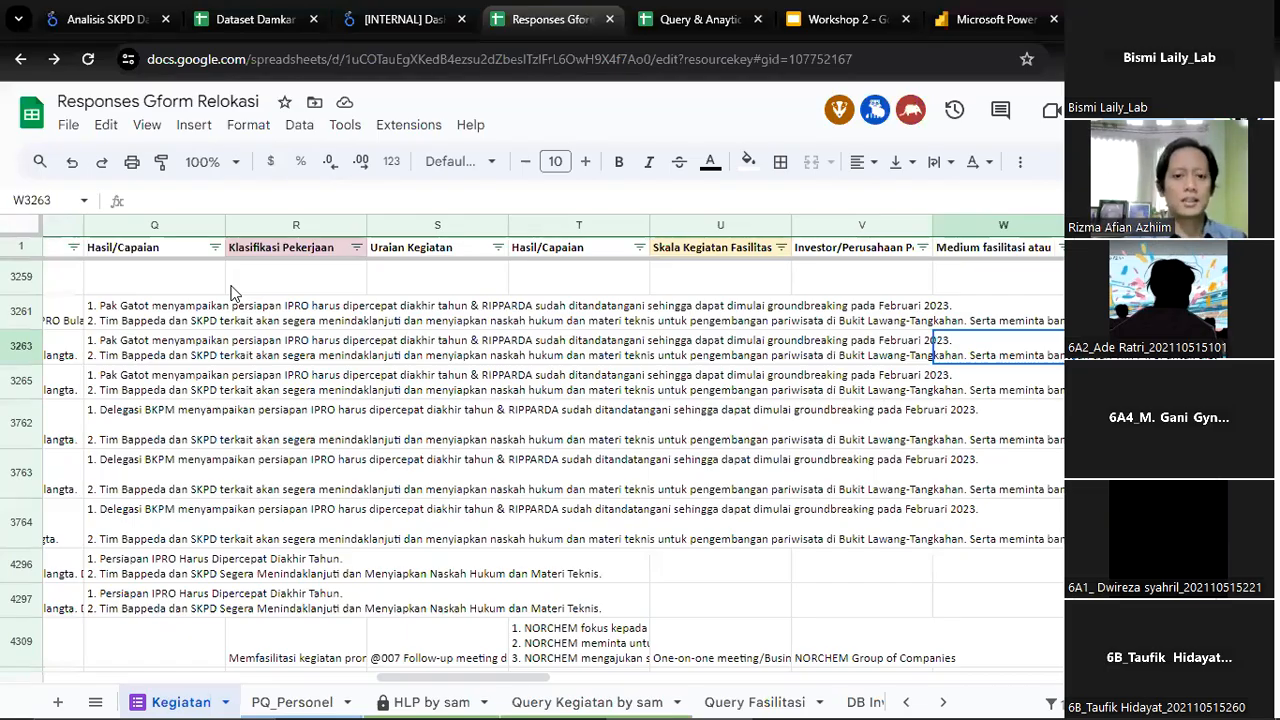
Look over the response columns beyond W and go back to the Nama Penginput header in column I
key(ctrl+Up)
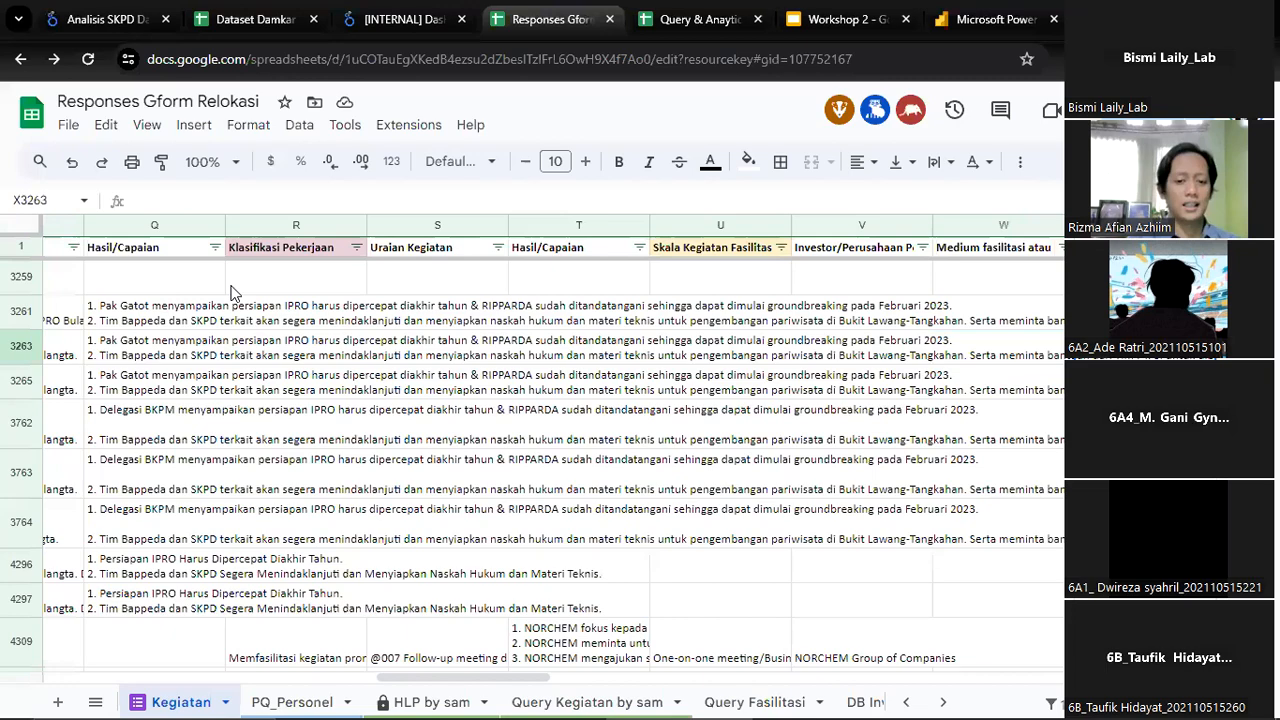
key(Right)
key(Right)
key(Right)
key(Left)
key(Left)
key(Left)
key(Left)
key(Left)
key(Left)
key(Left)
key(Left)
key(Left)
key(Left)
key(Left)
key(Left)
key(Left)
key(Left)
key(Left)
key(Left)
key(Left)
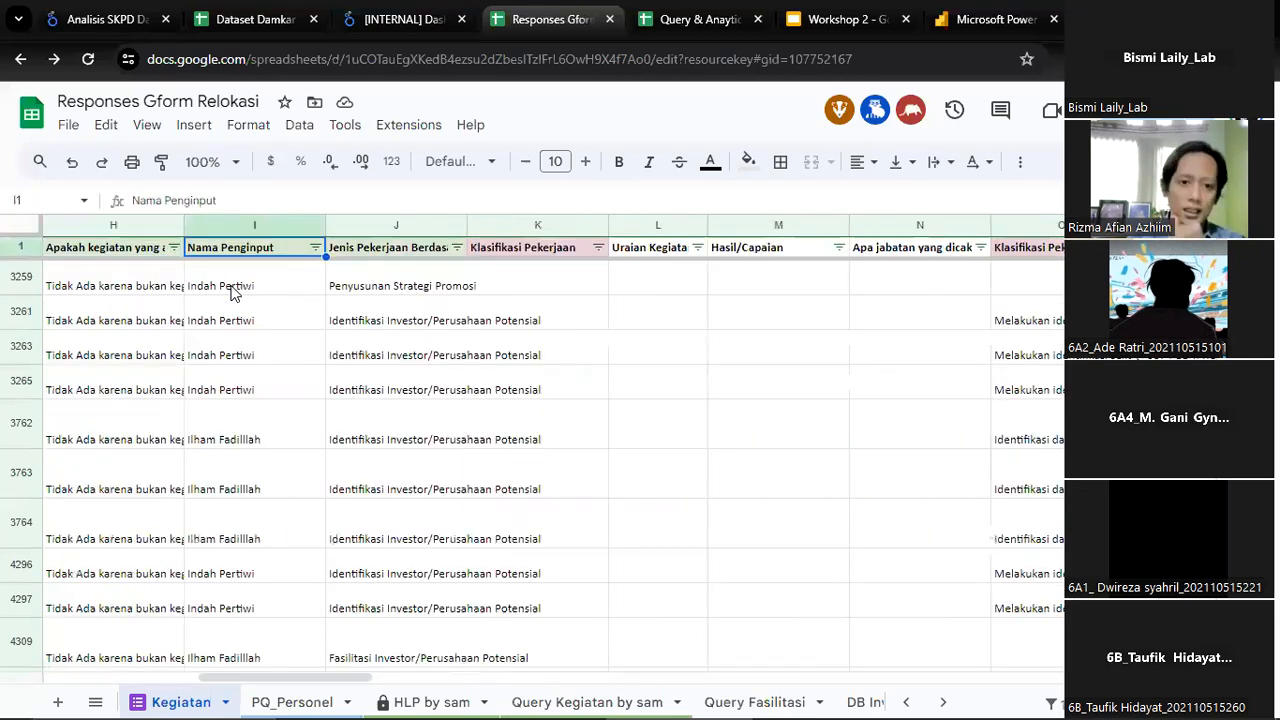
Scan the header row out past the last question, Konsultan Global, and return to the Timestamp header in A1
key(Right)
key(Right)
key(Right)
key(Right)
key(Right)
key(Right)
key(Right)
key(Right)
key(Right)
key(Right)
key(Right)
key(Right)
key(Right)
key(Right)
key(Right)
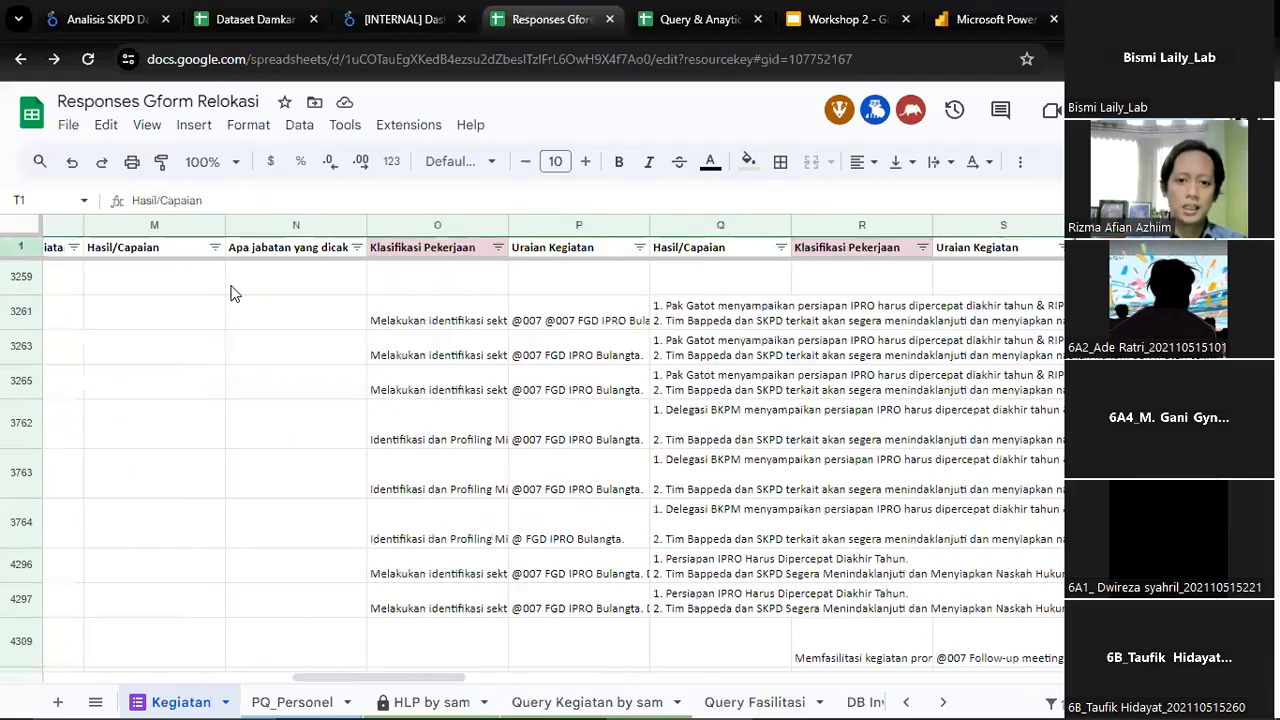
key(Right)
key(Right)
key(Right)
key(Right)
key(Right)
key(Right)
key(Right)
key(Right)
key(Right)
key(Right)
key(Right)
key(Right)
key(Right)
key(Right)
key(Right)
key(Right)
key(Right)
key(Right)
key(Right)
key(Right)
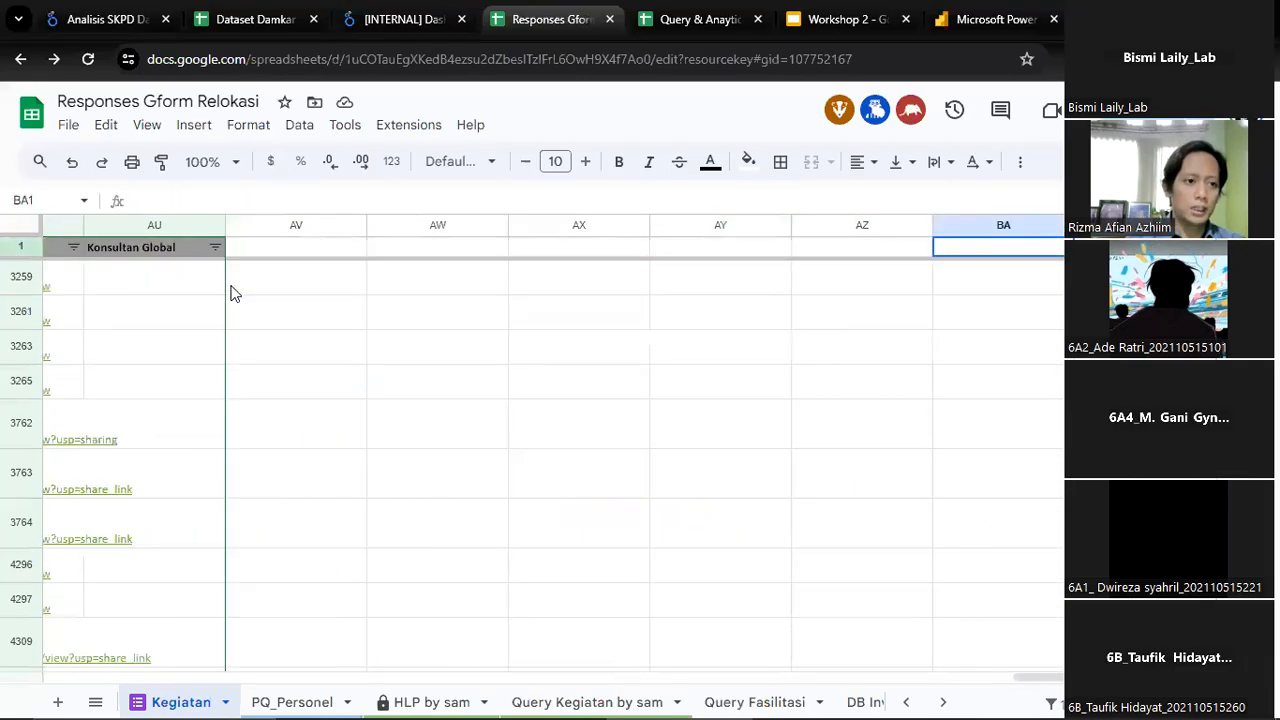
key(Left)
key(Left)
key(Left)
key(Left)
key(Left)
key(Left)
key(Left)
key(Left)
key(Left)
key(Left)
key(Left)
key(Left)
key(Left)
key(Left)
key(Left)
key(Left)
key(Left)
key(Left)
key(Left)
key(Left)
key(Left)
key(Left)
key(Left)
key(Left)
key(Left)
key(Left)
key(Left)
key(Left)
key(Left)
key(Left)
key(Left)
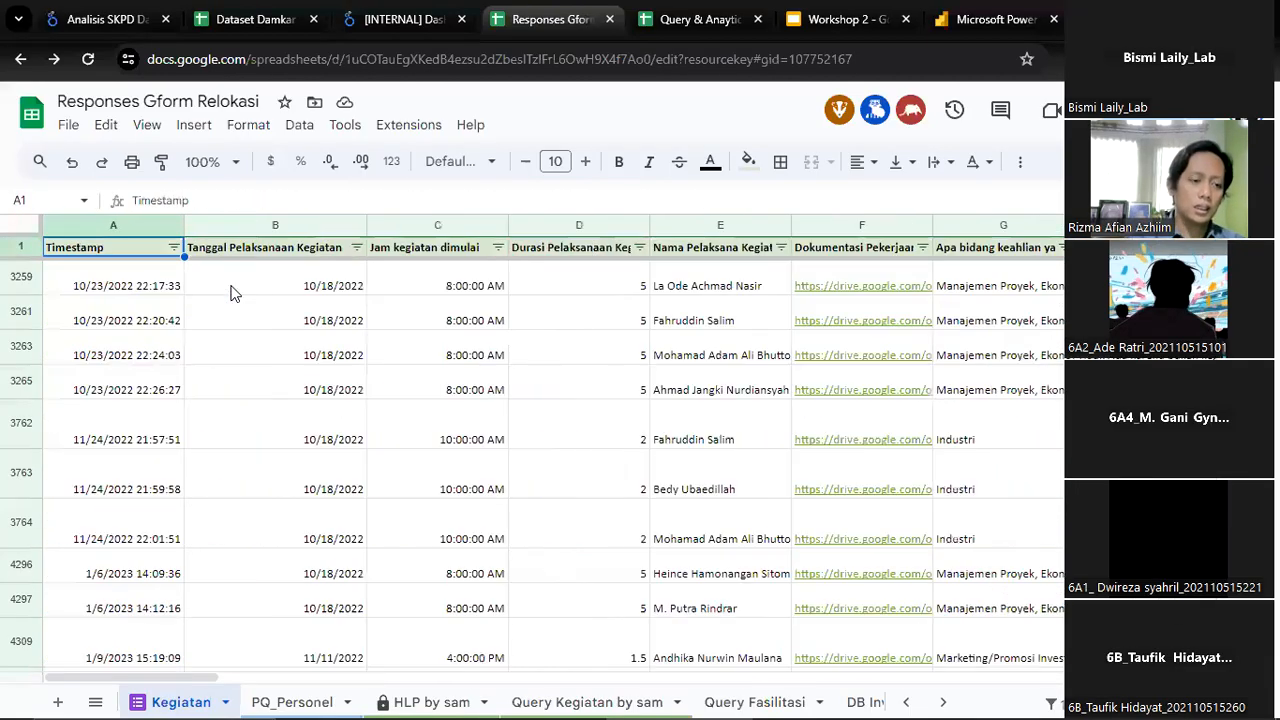
View the Project Monitoring dashboard's Project page, then return to the Responses Gform Relokasi spreadsheet and examine row 3261's answers from column G onward
click(393, 28)
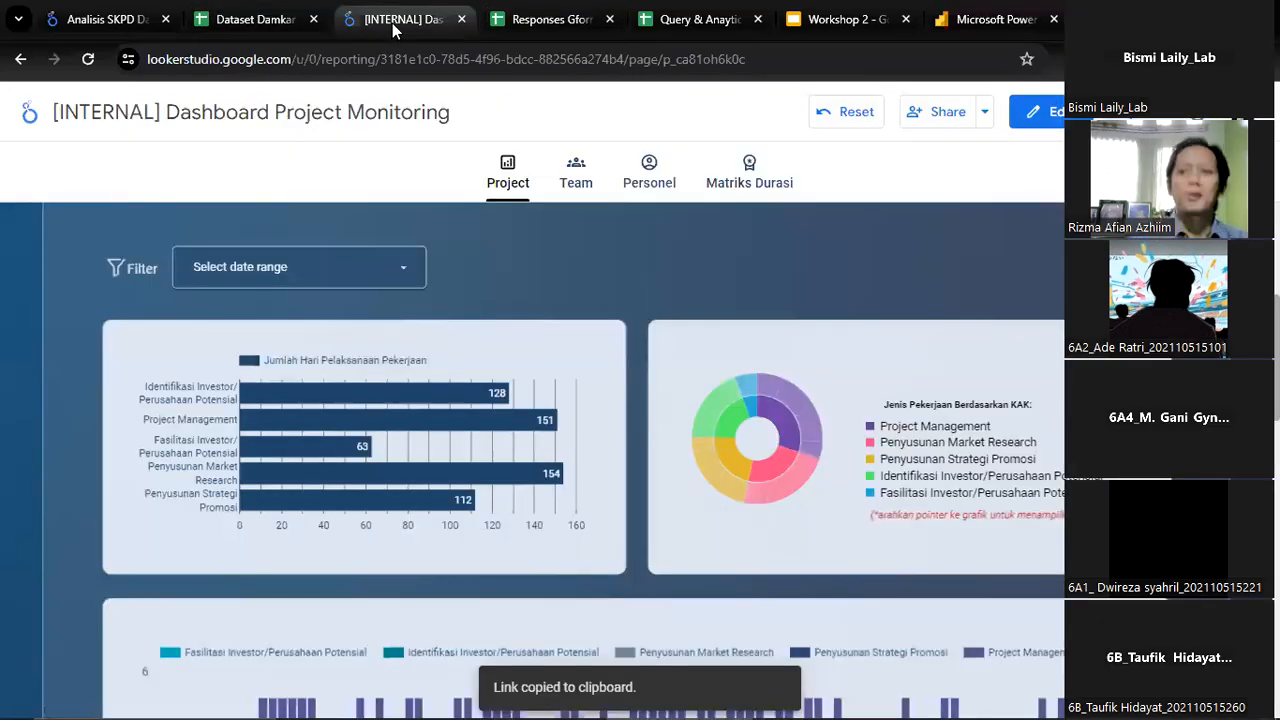
click(553, 28)
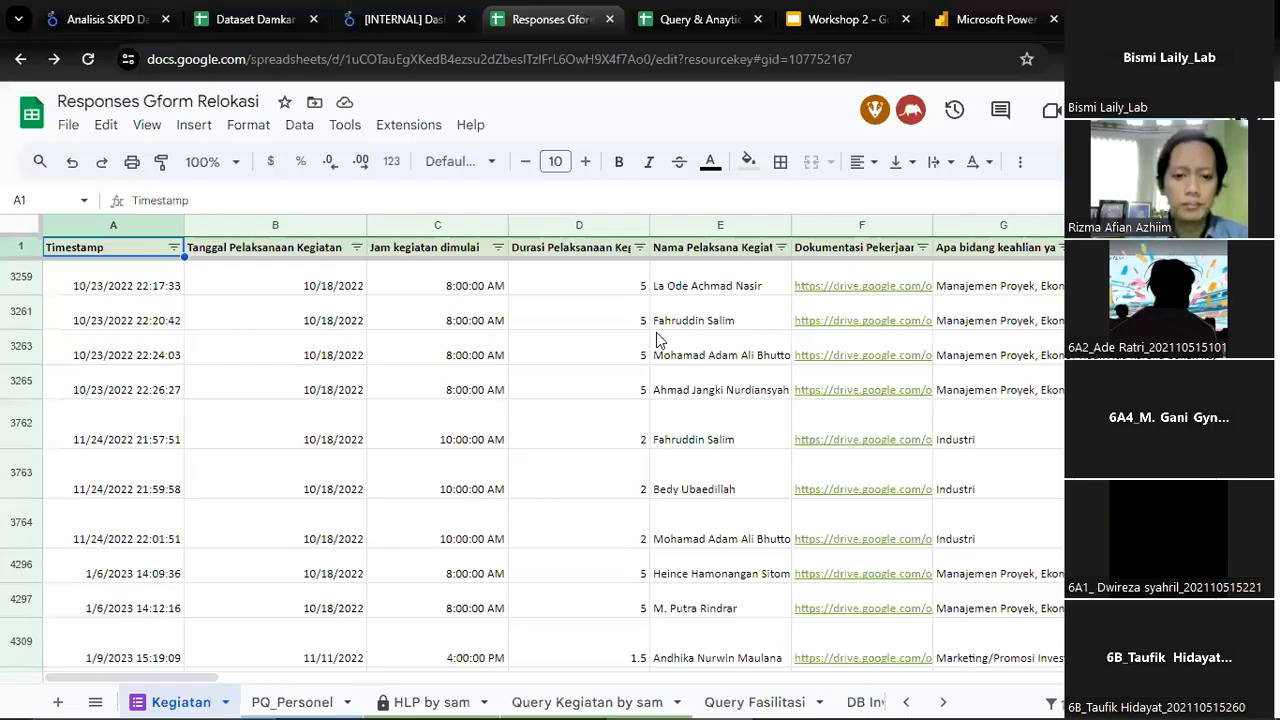
click(1014, 326)
key(Right)
key(Right)
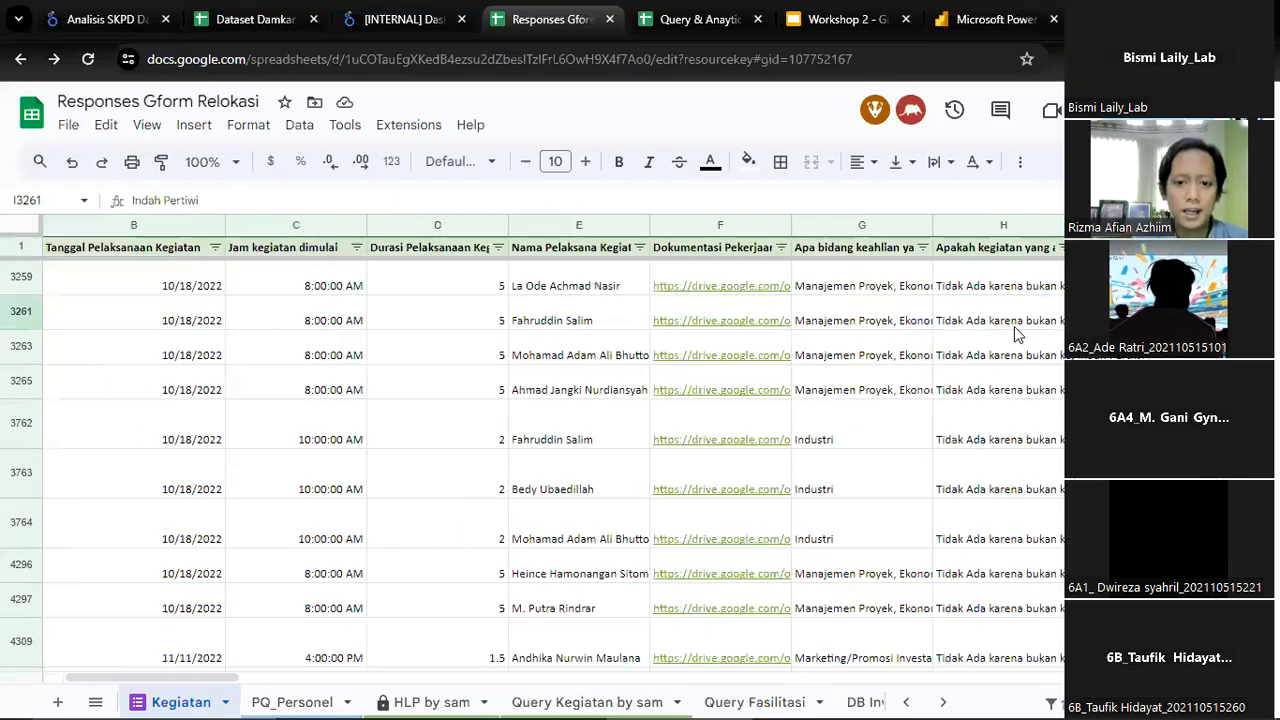
key(Right)
Review the Jenis Pekerjaan, Klasifikasi Pekerjaan and Hasil/Capaian headers in row 1 and go back to the Timestamp header
key(ctrl+Up)
key(Right)
key(Right)
key(Right)
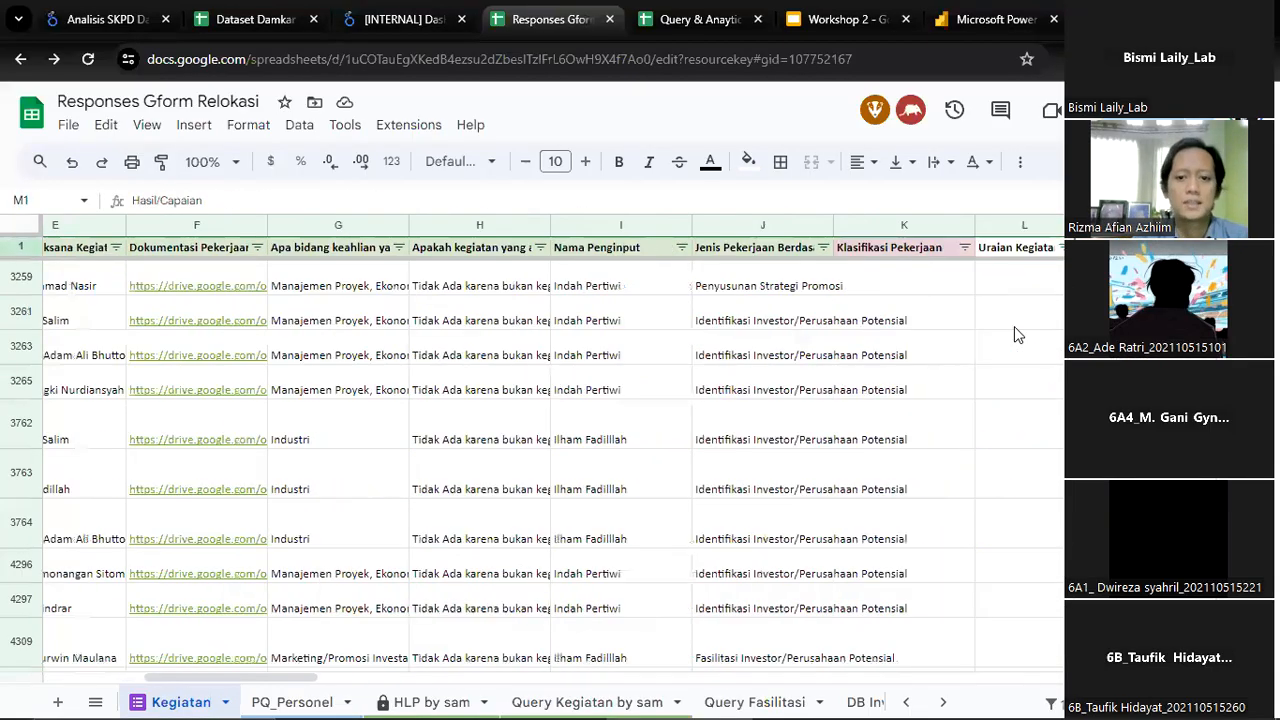
key(Right)
key(Right)
key(Left)
key(Left)
key(Left)
key(Left)
key(Left)
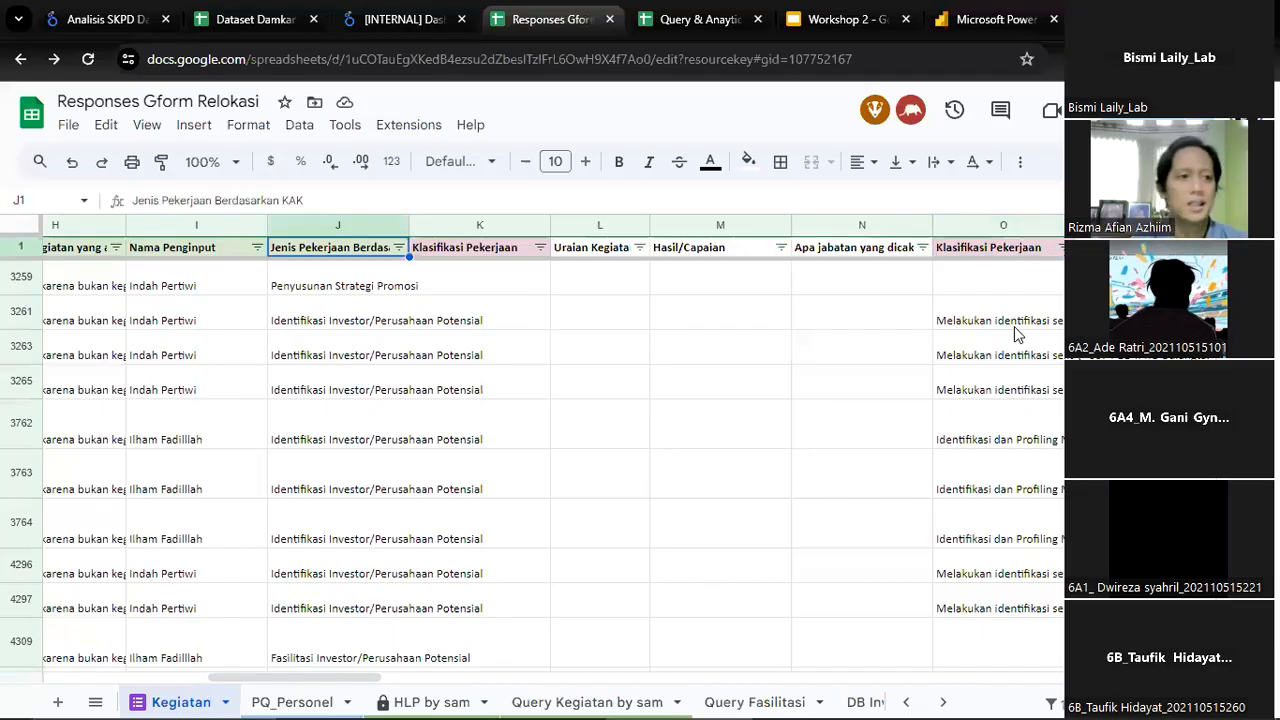
key(Left)
key(Left)
key(Left)
key(Left)
key(Left)
key(Left)
key(Left)
key(Left)
key(Left)
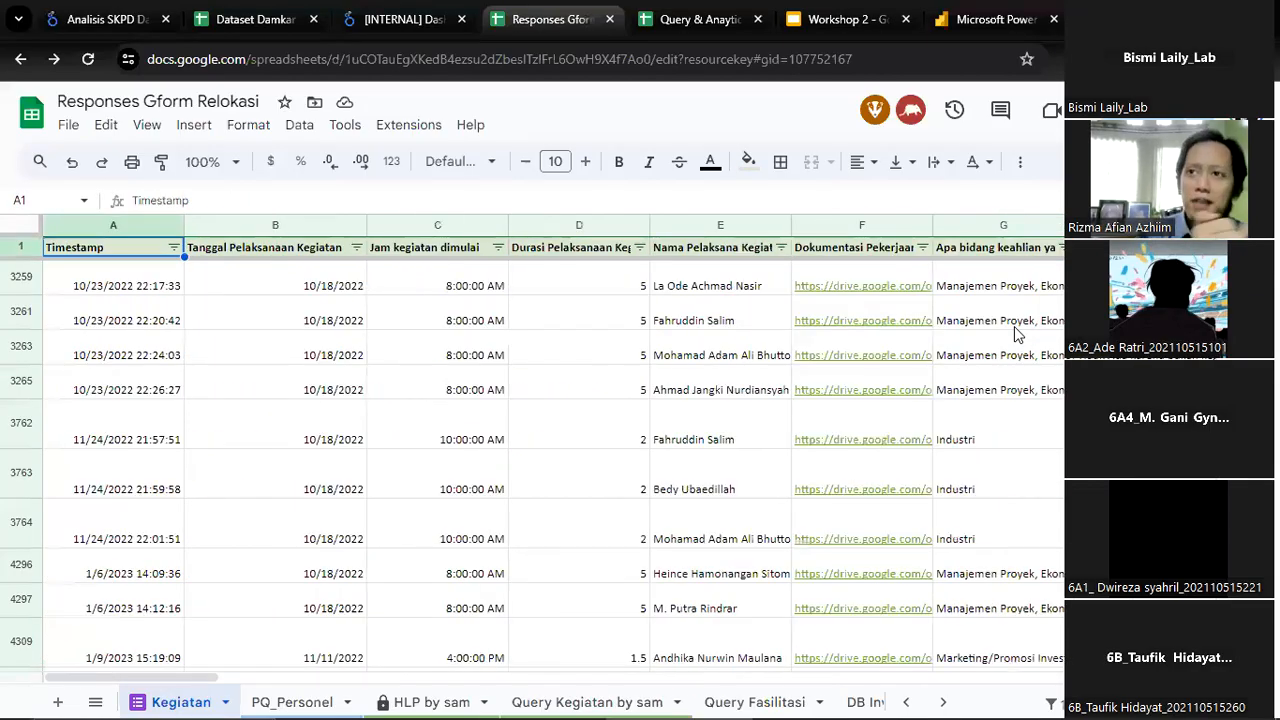
Switch to the Project Monitoring dashboard's Personel page and examine the Durasi Jam Kerja and job-type charts
click(410, 12)
click(649, 172)
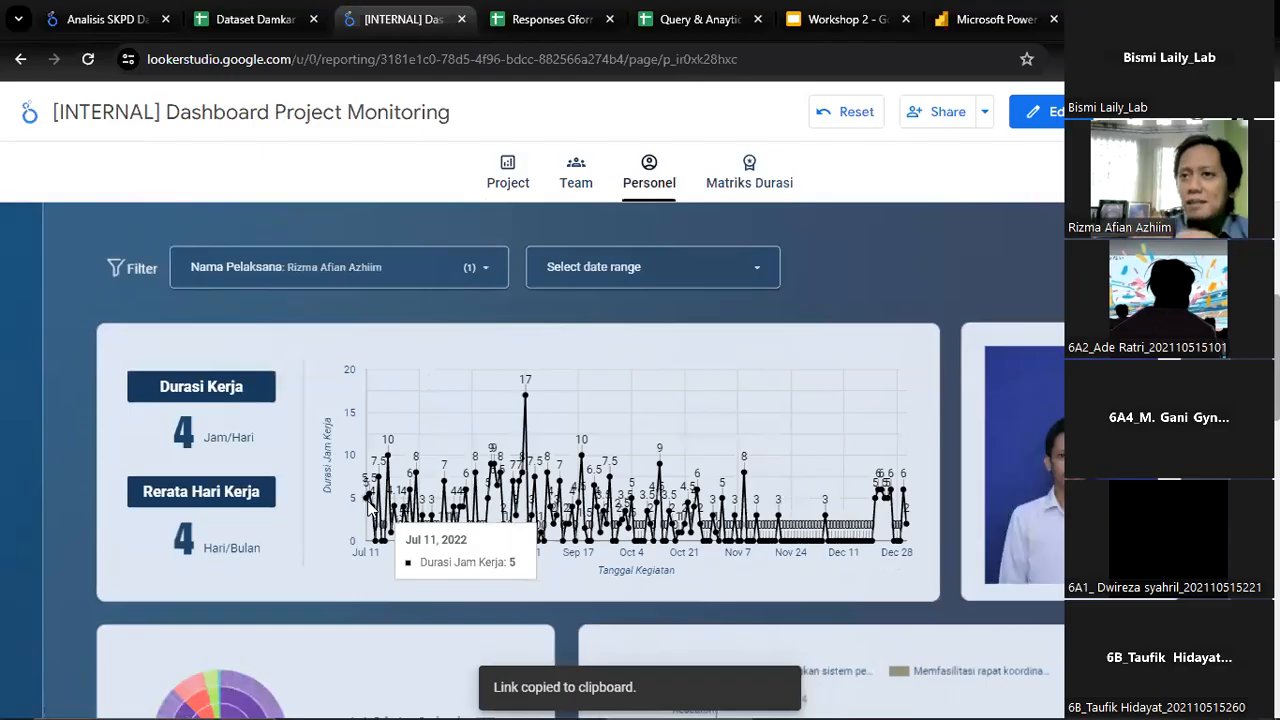
scroll(1033, 556, down, 1)
scroll(580, 460, down, 6)
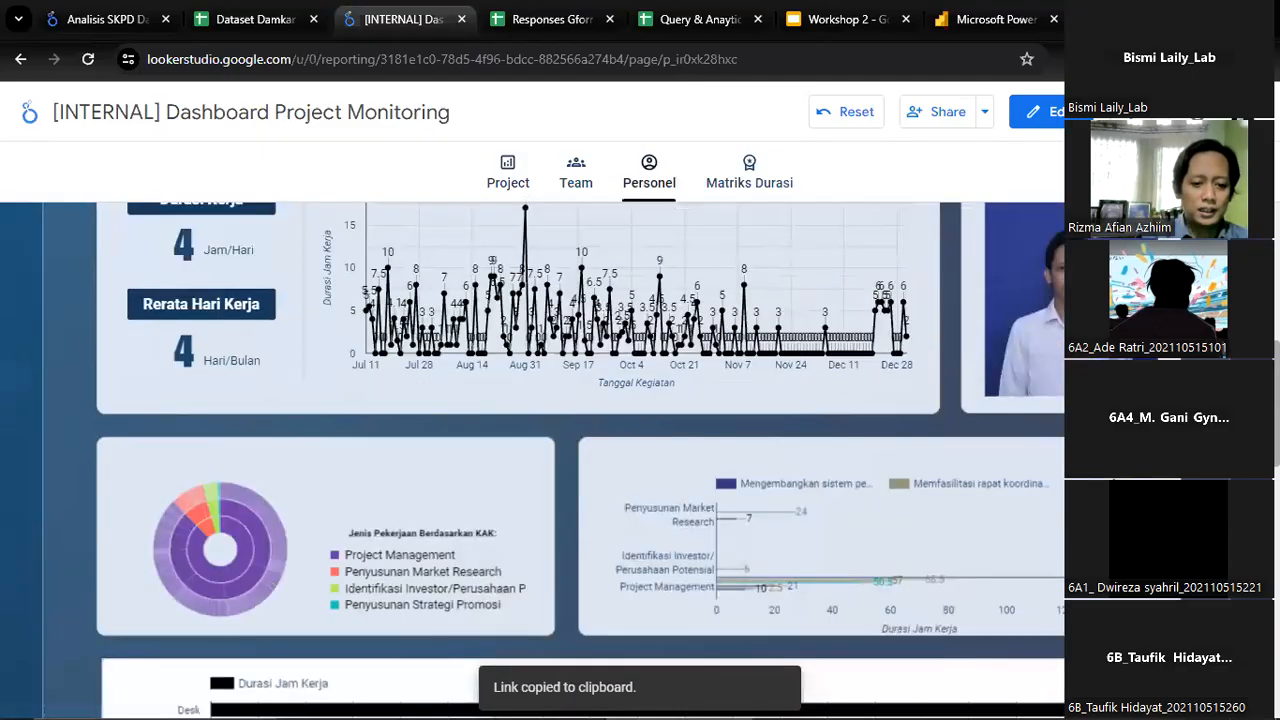
scroll(580, 460, down, 4)
Examine the Personel page's activity detail table with its result and documentation columns, and return to the charts above
scroll(845, 415, up, 1)
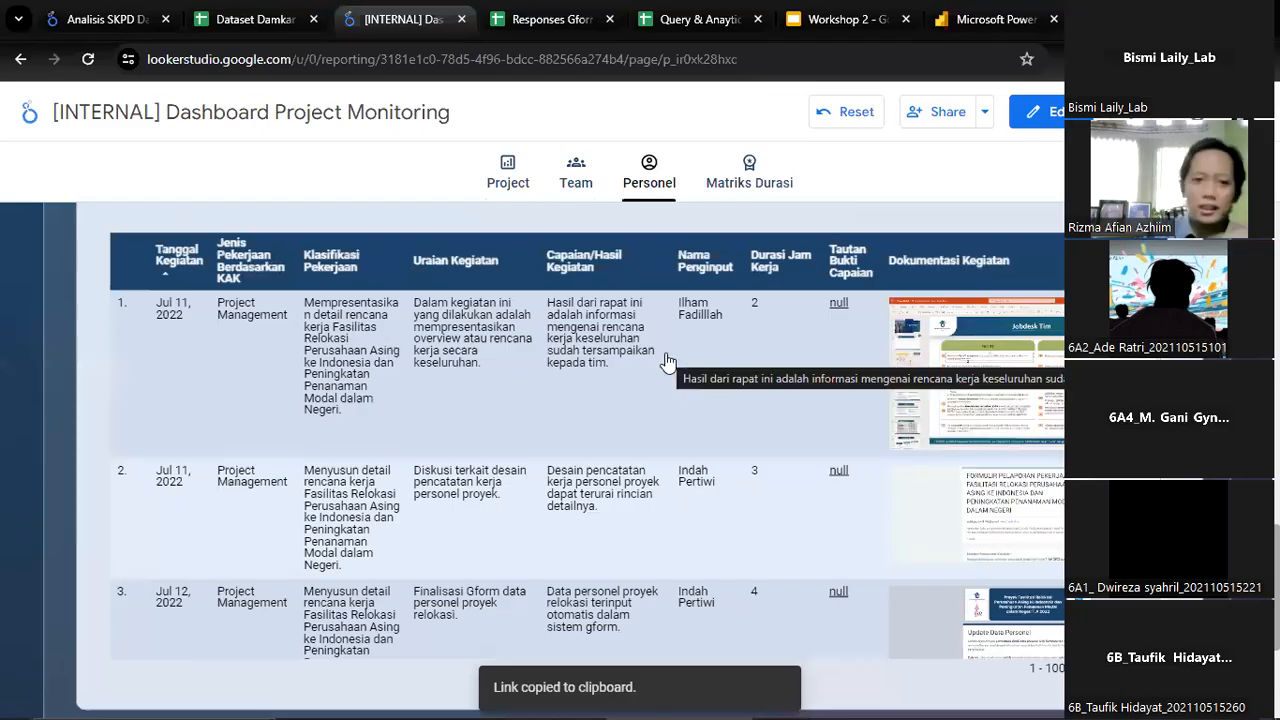
scroll(670, 370, down, 5)
scroll(670, 388, down, 3)
scroll(675, 392, up, 10)
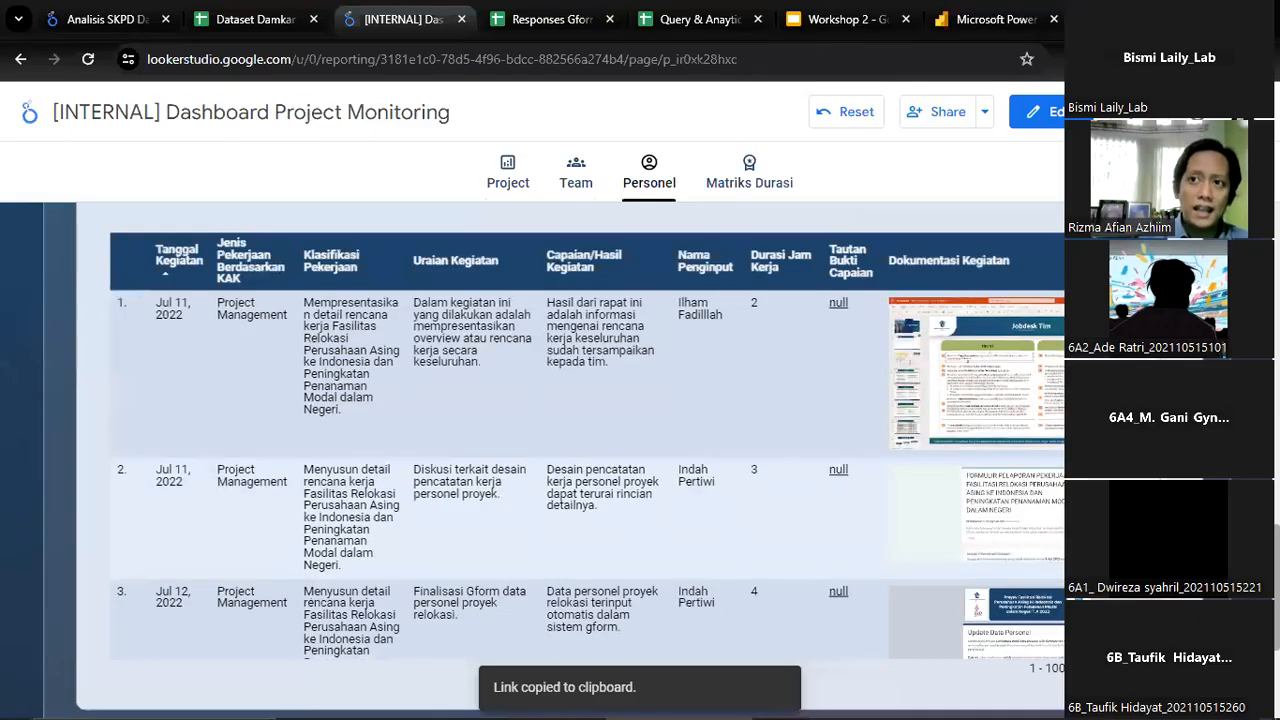
scroll(419, 344, up, 2)
scroll(419, 344, up, 15)
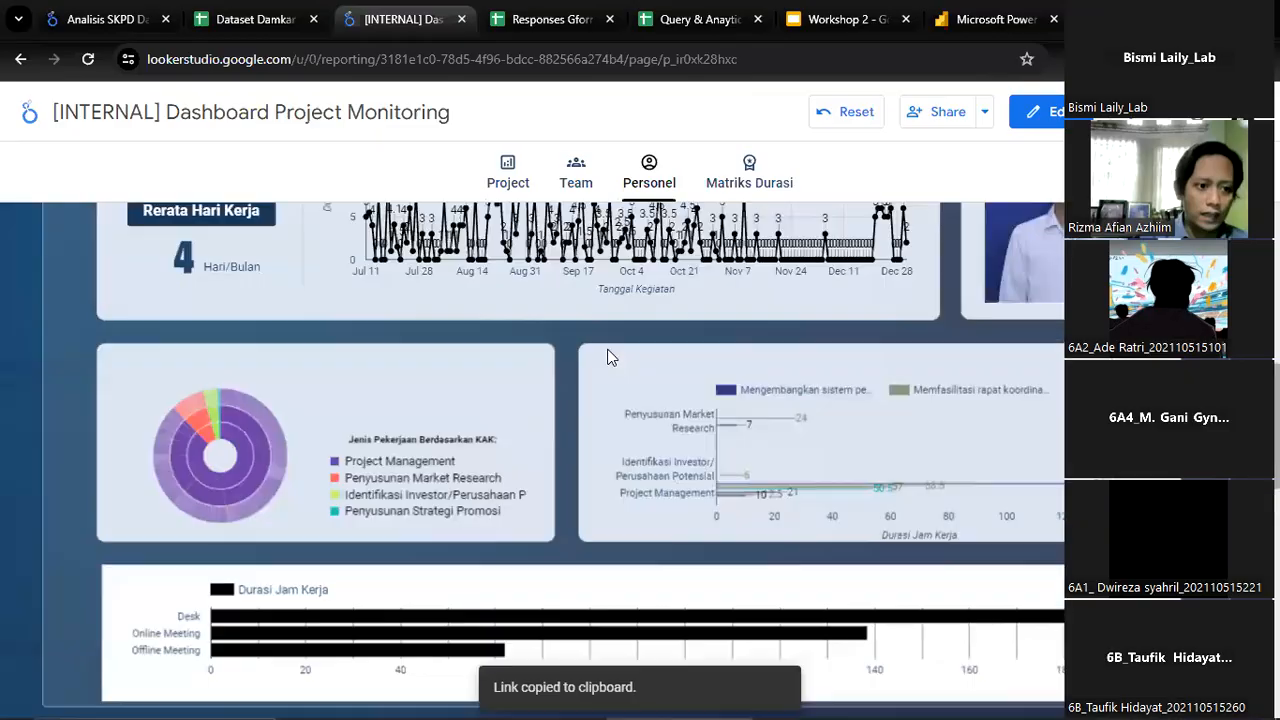
Filter the Personel page by a different person in Nama Pelaksana and view that person's working-duration figures and charts
click(370, 450)
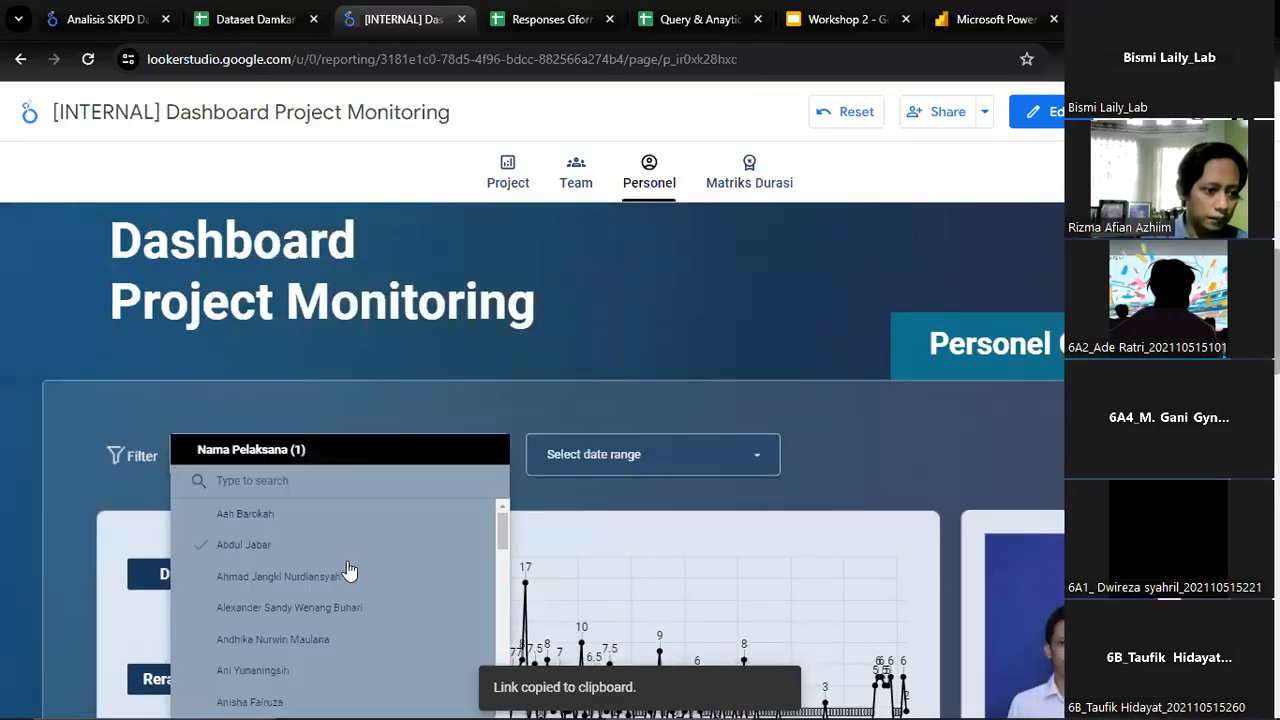
scroll(314, 604, down, 2)
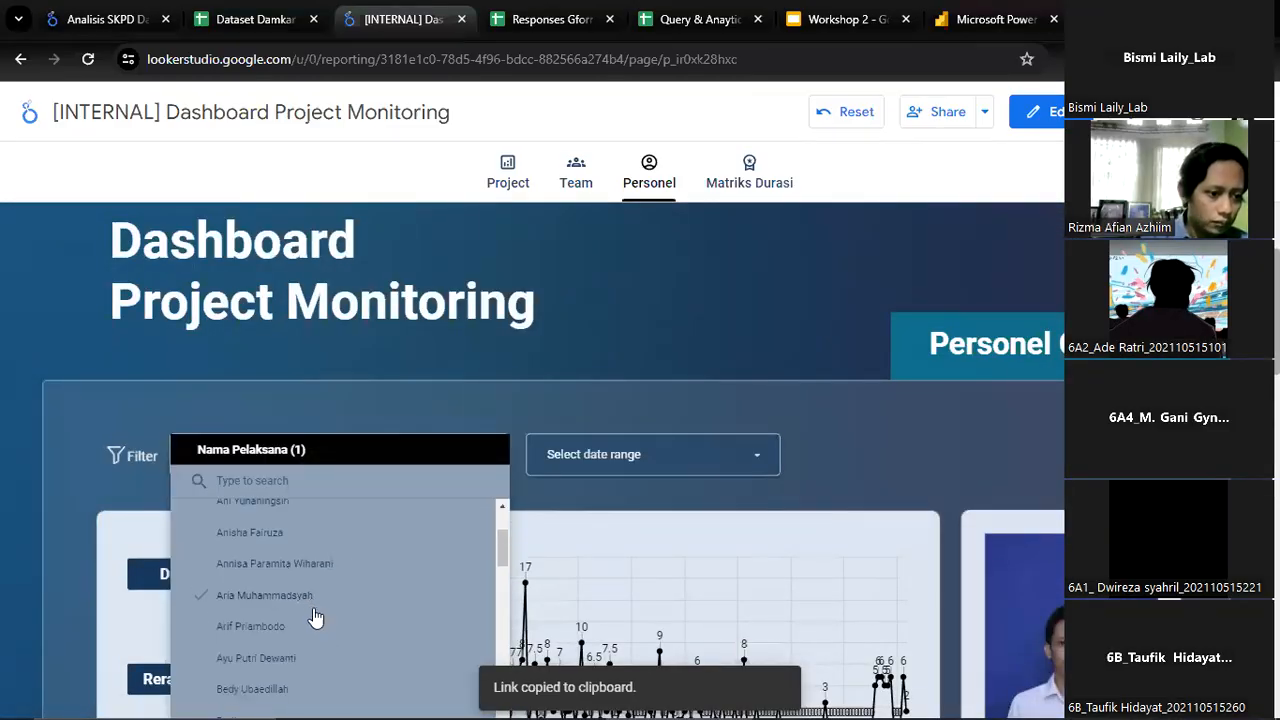
scroll(314, 612, up, 1)
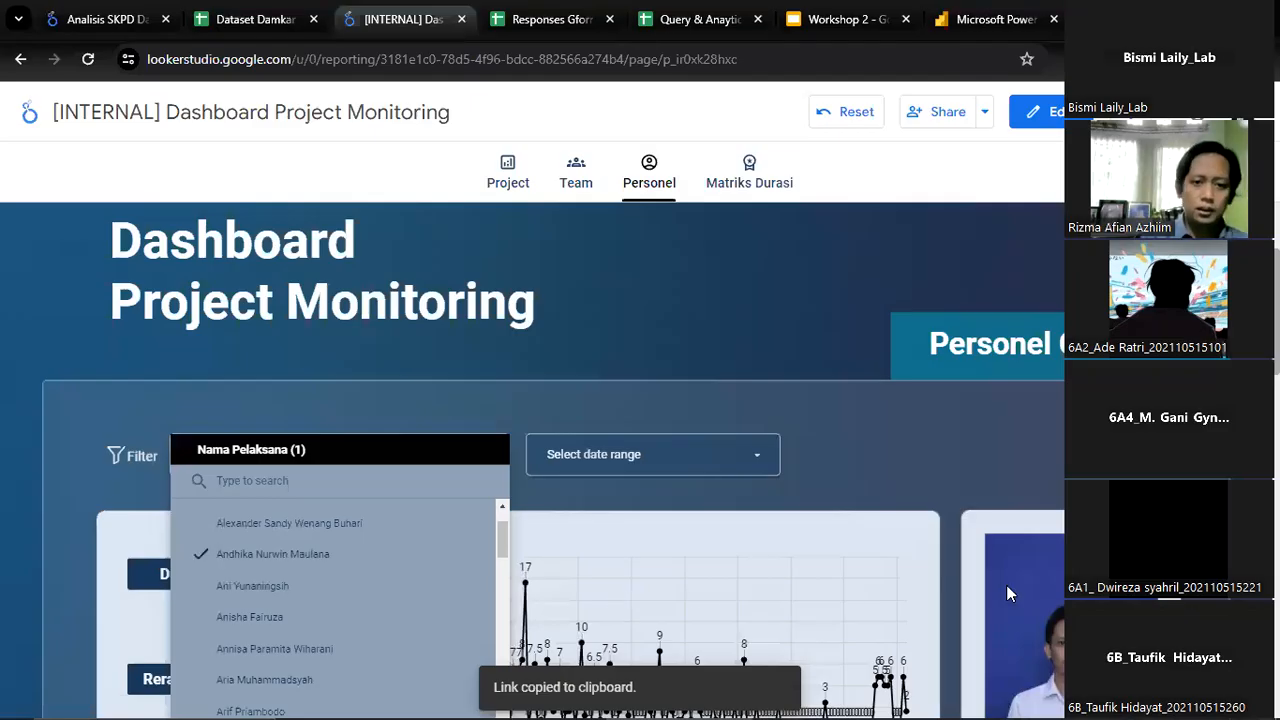
click(980, 446)
scroll(1000, 445, down, 2)
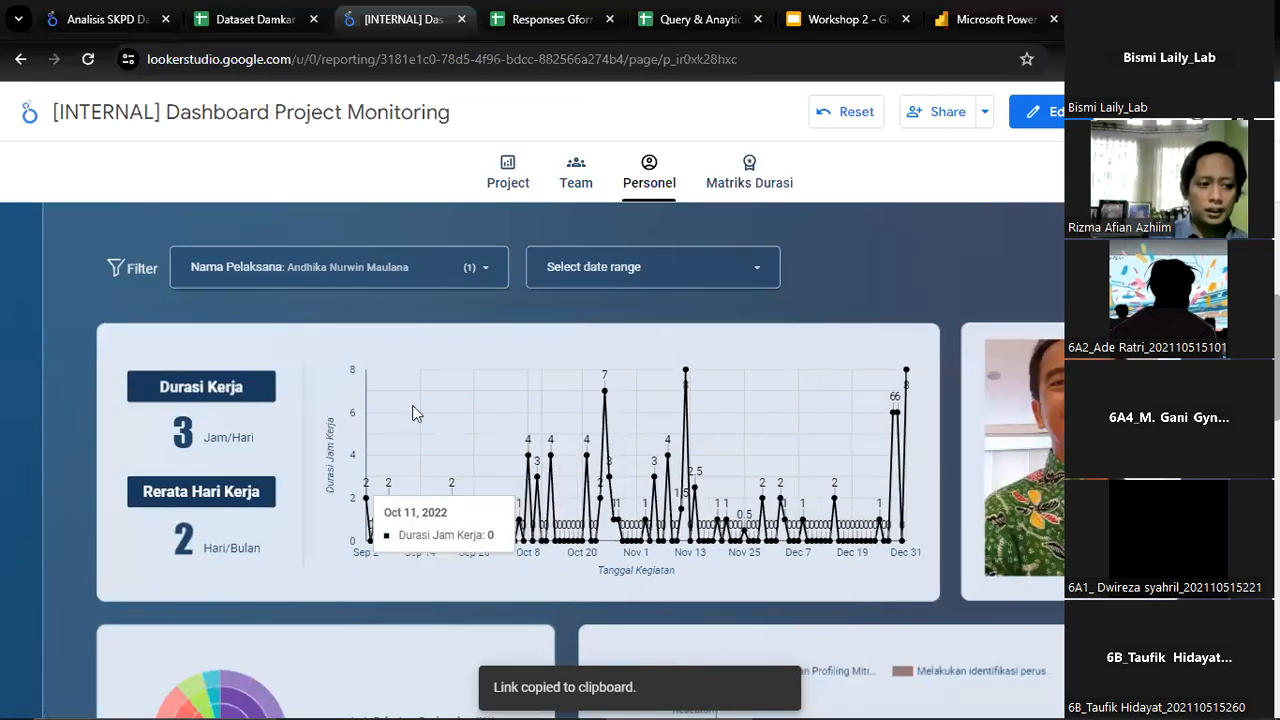
scroll(240, 410, down, 1)
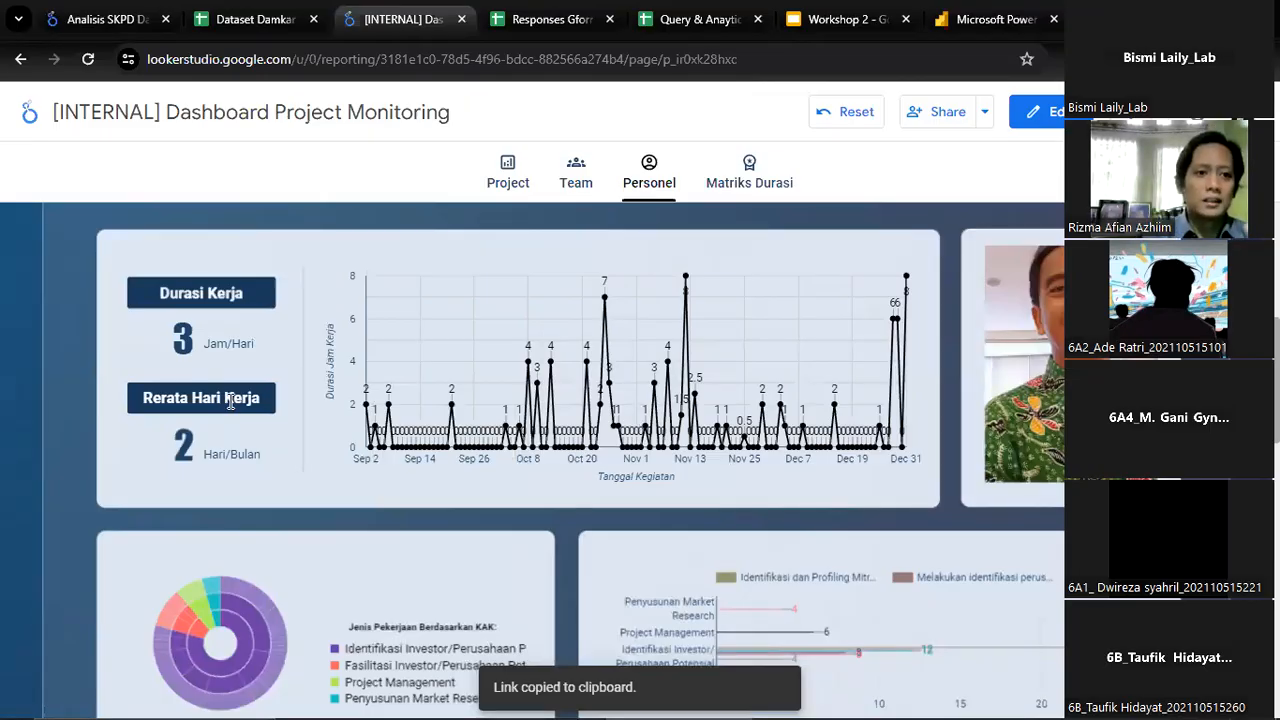
Switch back to the Responses Gform Relokasi spreadsheet and examine the Tanggal Pelaksanaan Kegiatan dates around row 4312
click(540, 8)
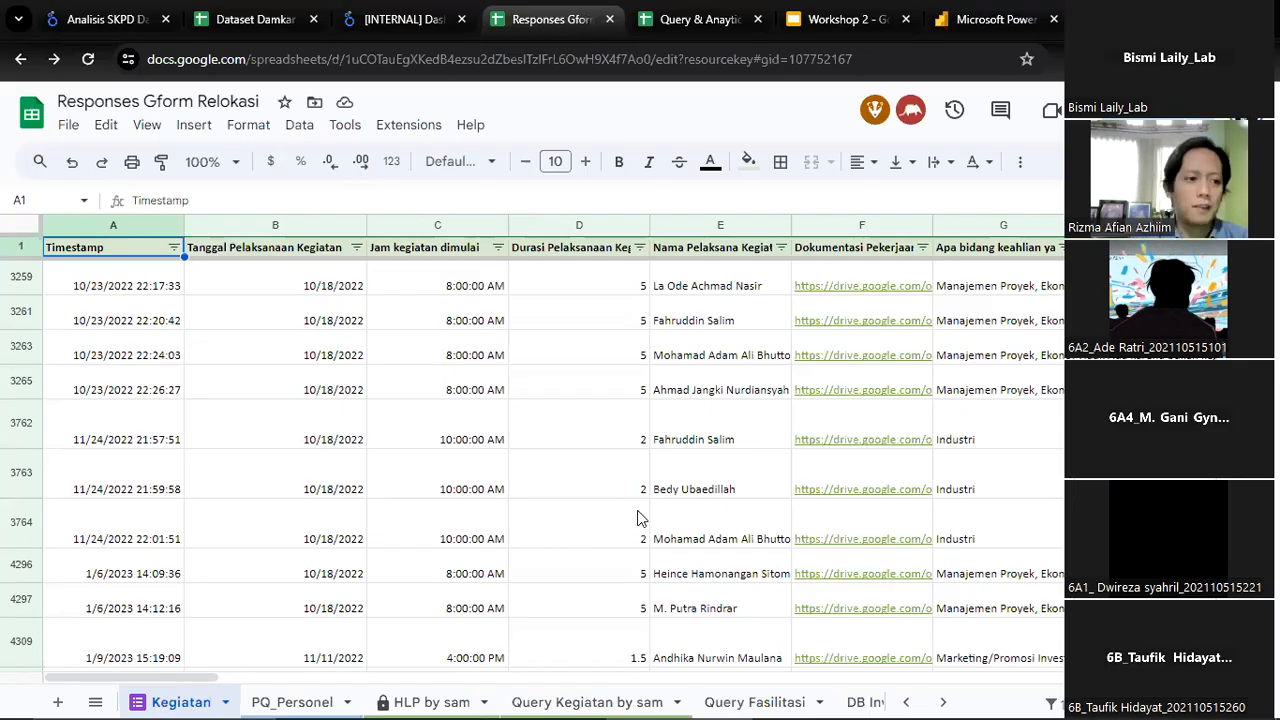
scroll(640, 517, down, 4)
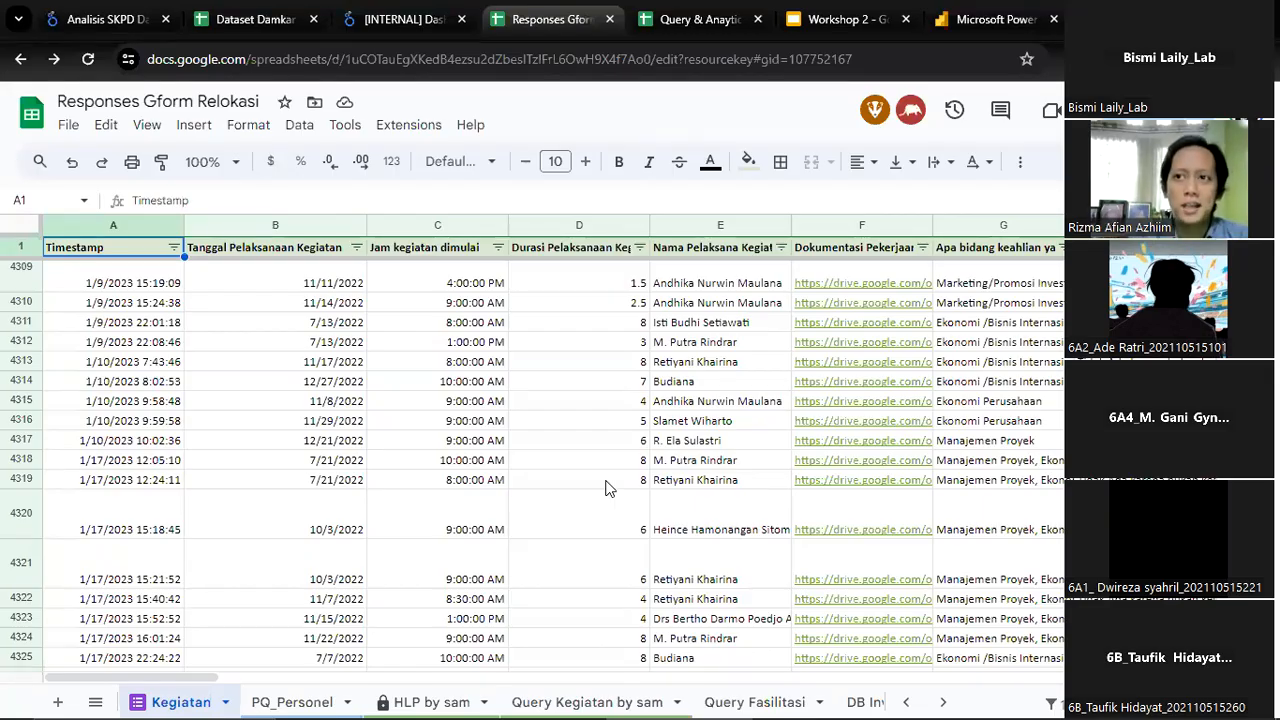
click(277, 345)
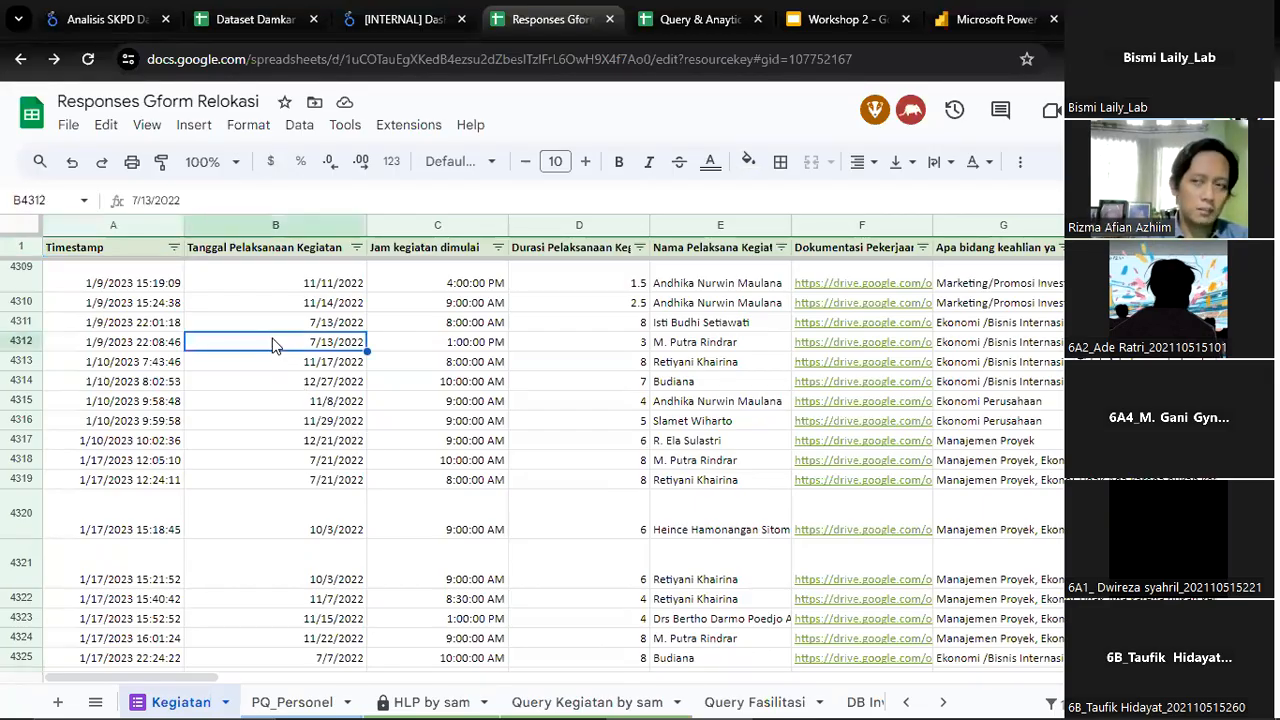
key(Up)
key(Up)
key(Up)
key(Up)
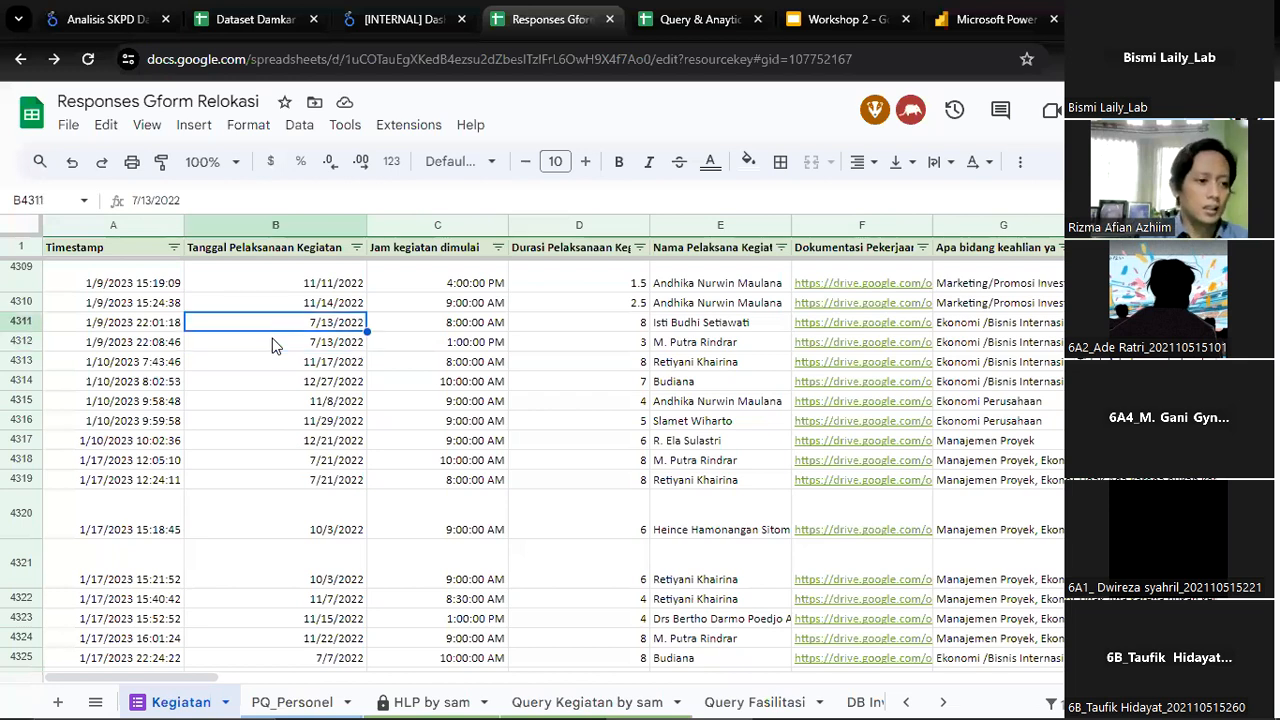
View the start of the Tanggal Pelaksanaan Kegiatan column and go to its last response in row 4411
key(ctrl+Up)
key(Down)
key(Left)
key(Right)
key(ctrl+Down)
key(Down)
key(Up)
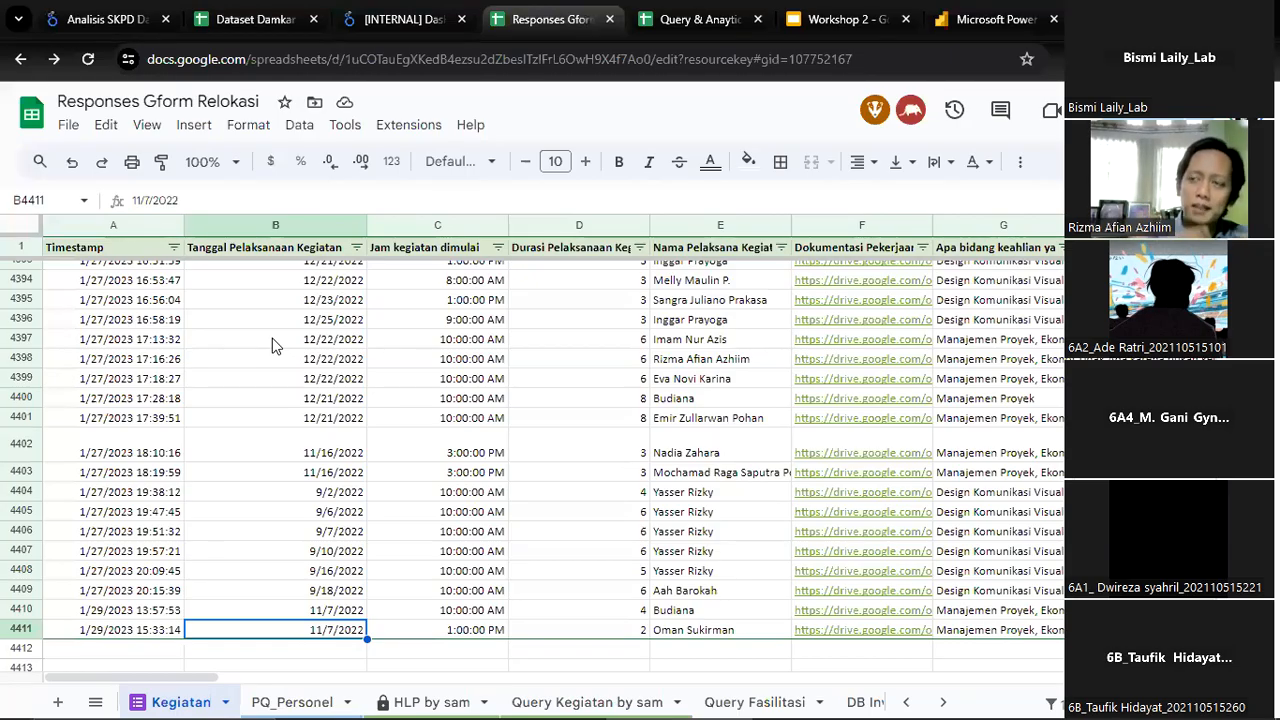
Return to the start of the Tanggal Pelaksanaan Kegiatan column and open the Ref - Tim, Arketipe, PIC BKPM, Status, KG sheet
key(ctrl+Up)
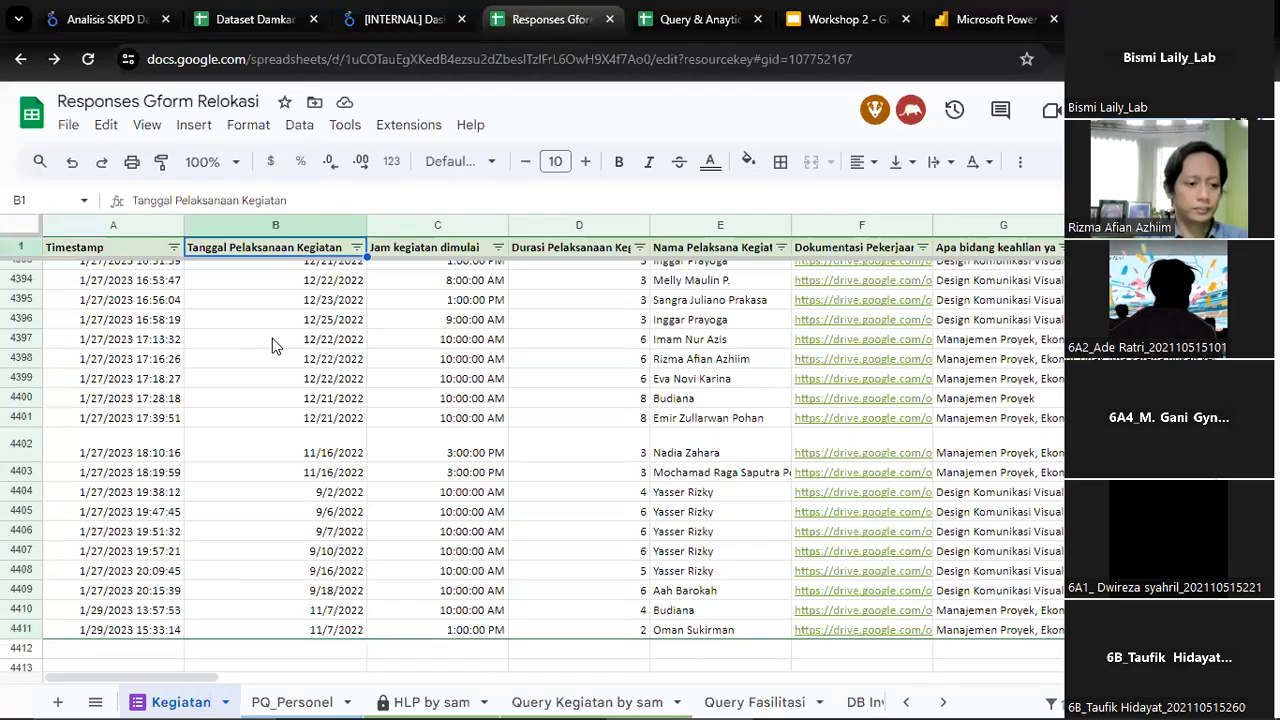
key(Down)
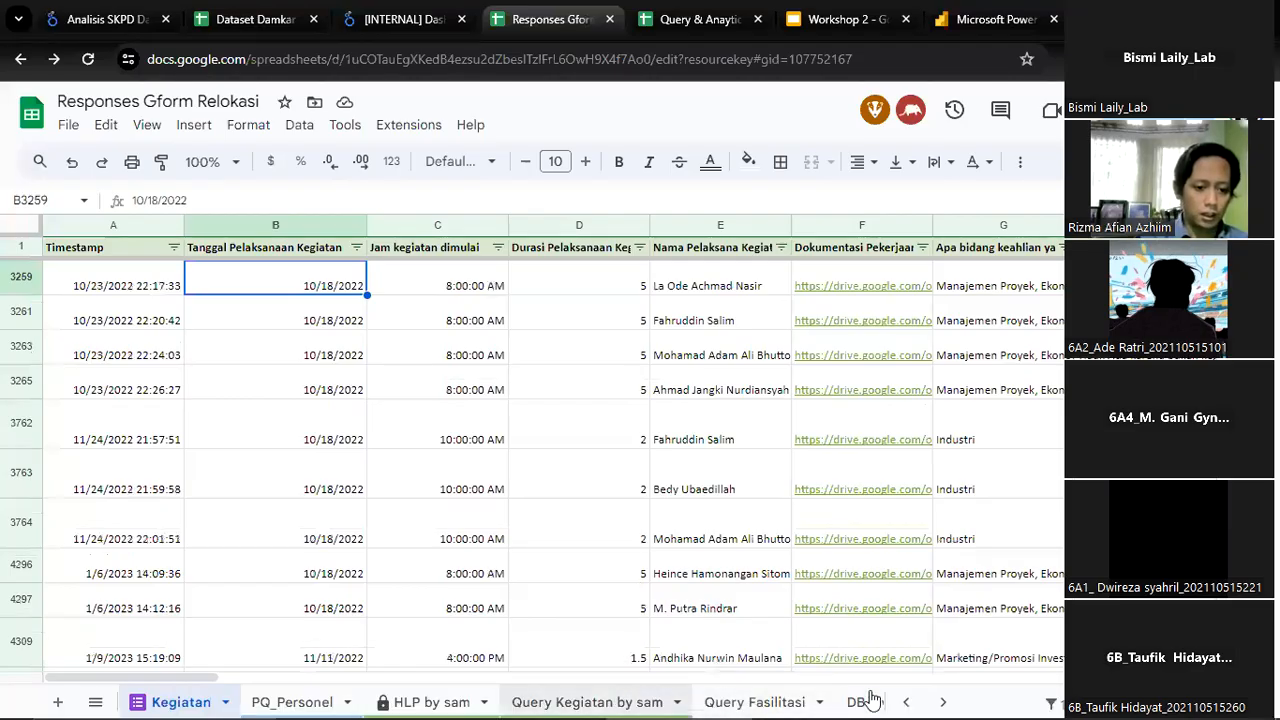
click(940, 701)
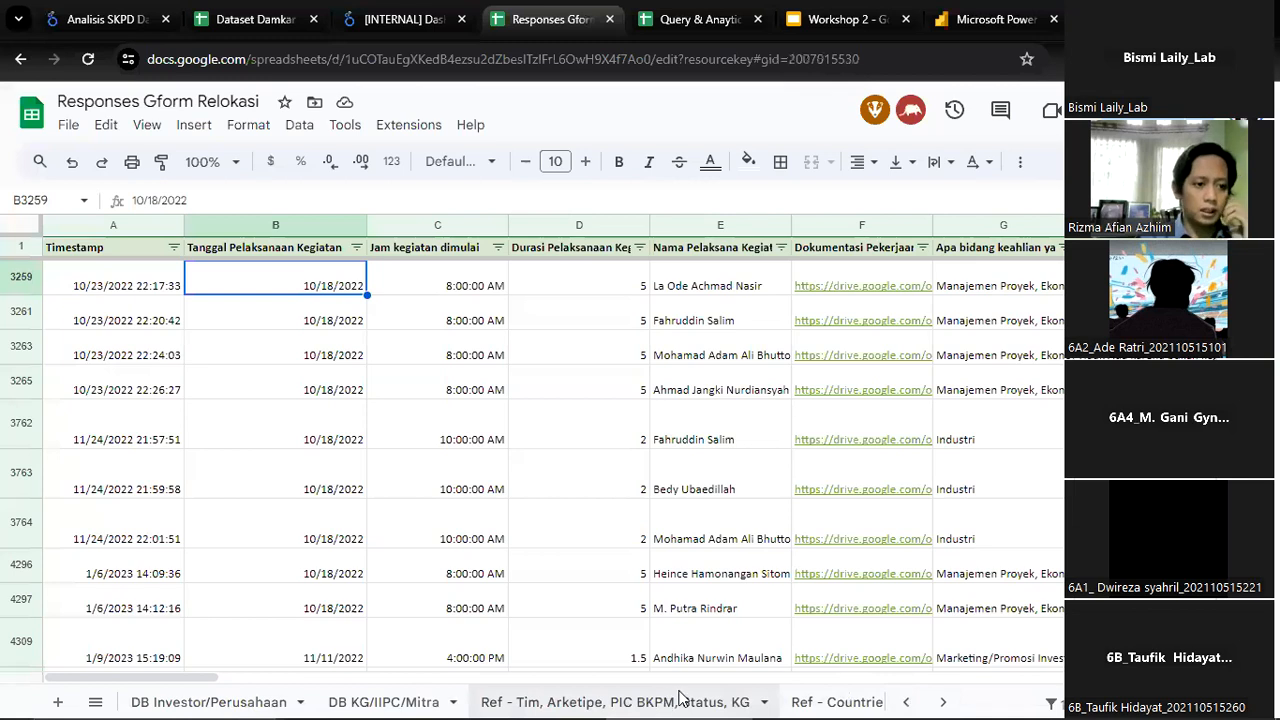
click(672, 697)
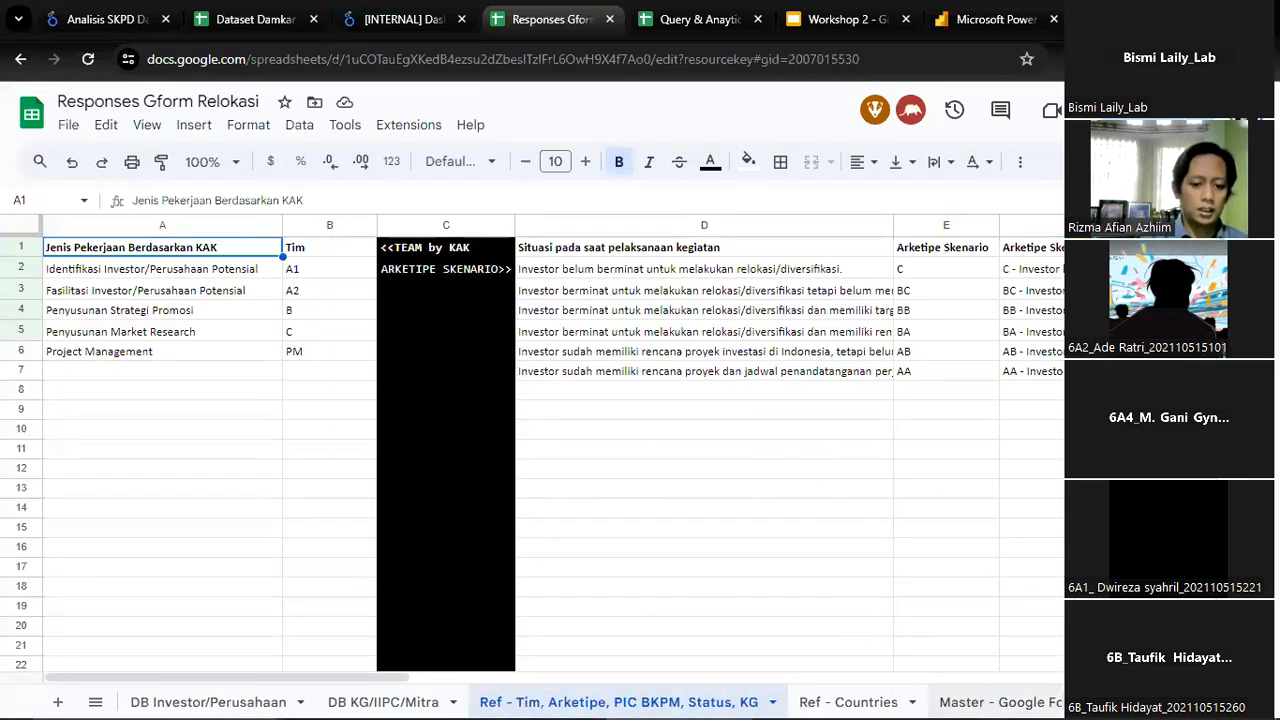
Browse the available sheets, revisit the Kegiatan sheet and view the personnel responses in the Personel sheet
click(1100, 702)
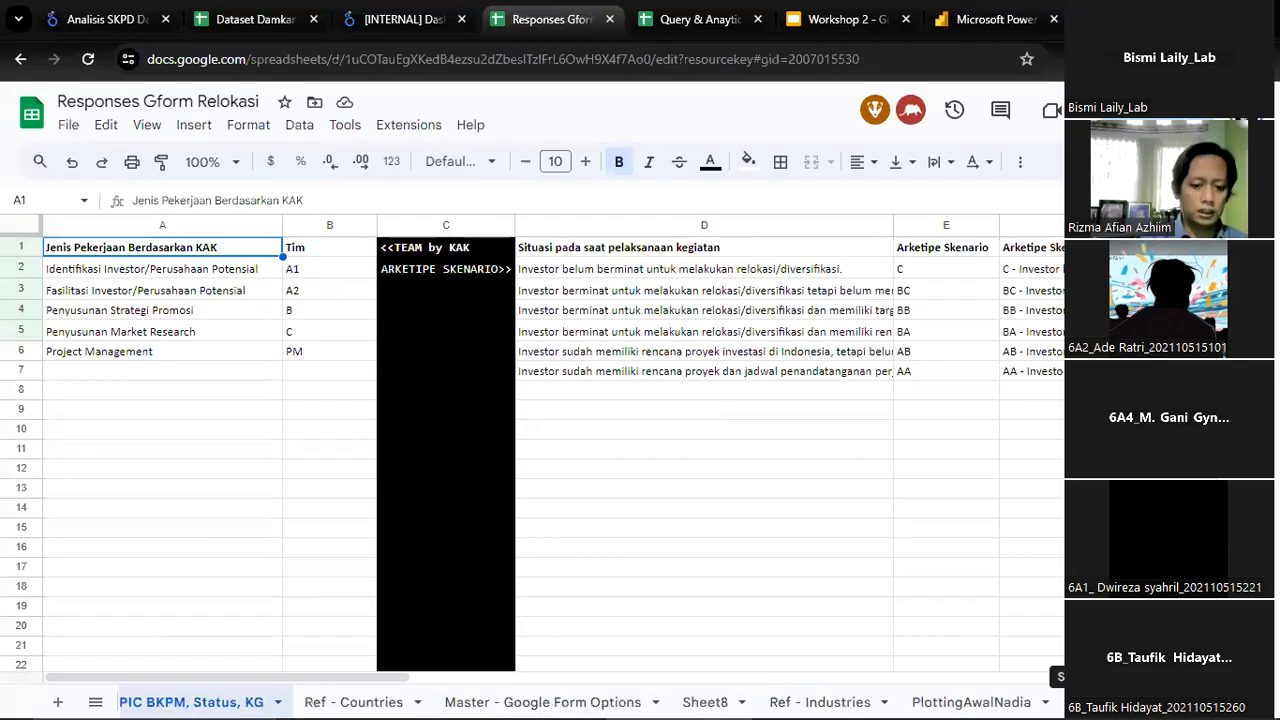
click(1080, 702)
click(1080, 702)
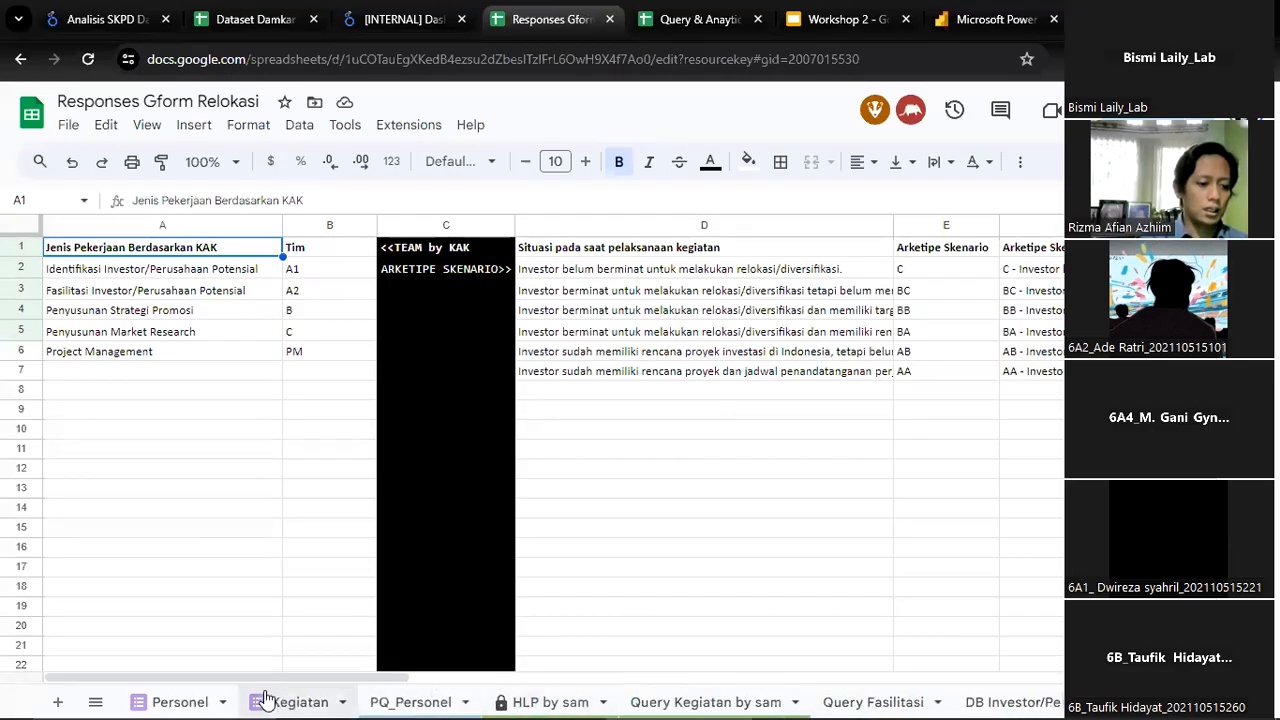
click(195, 700)
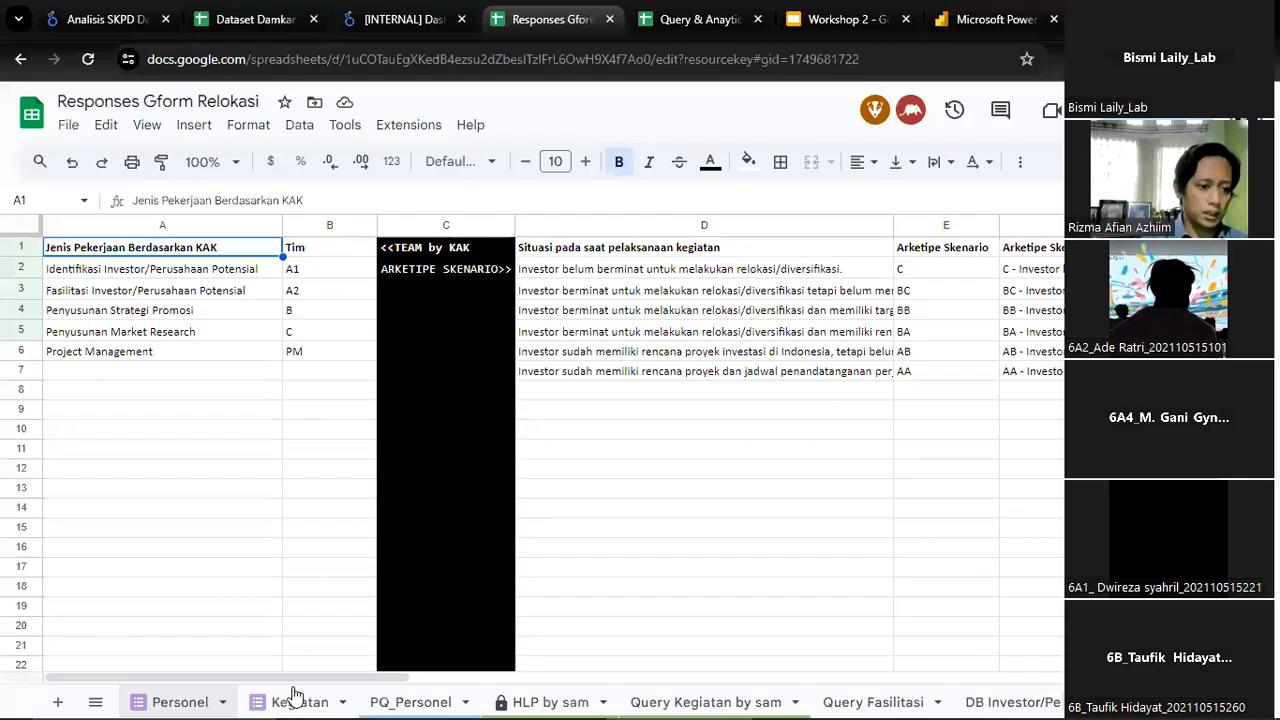
click(290, 700)
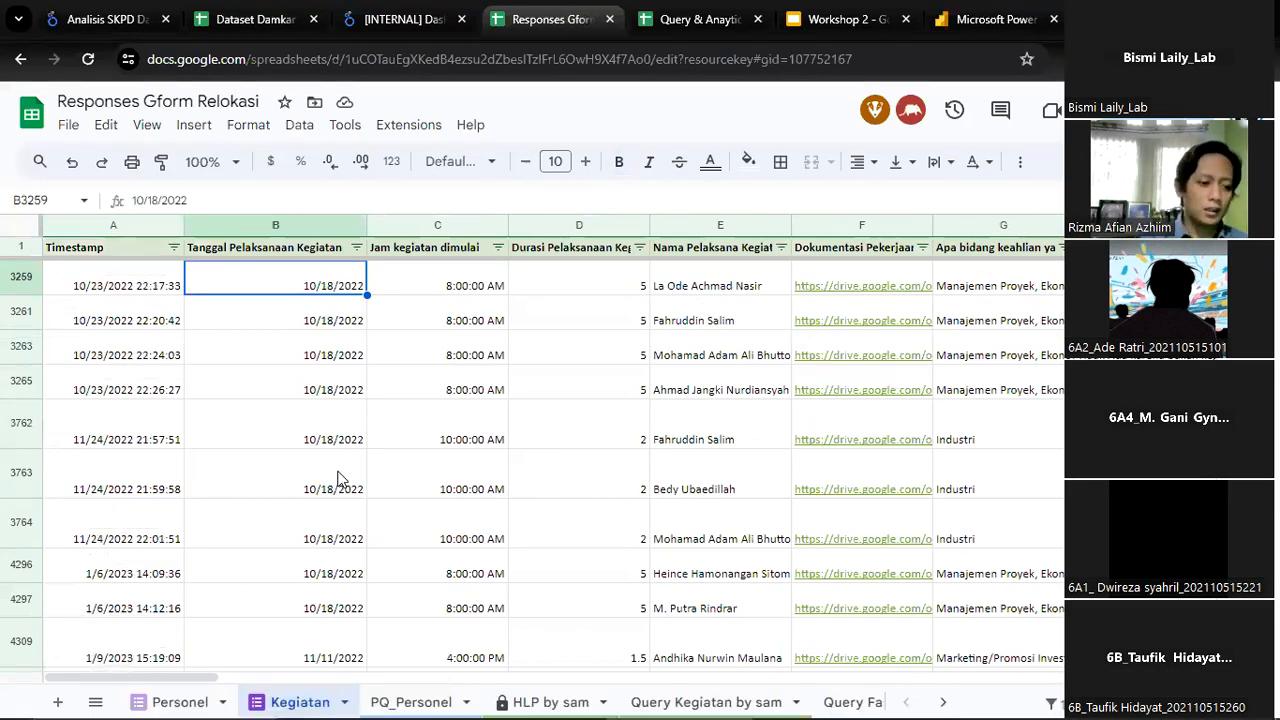
click(190, 700)
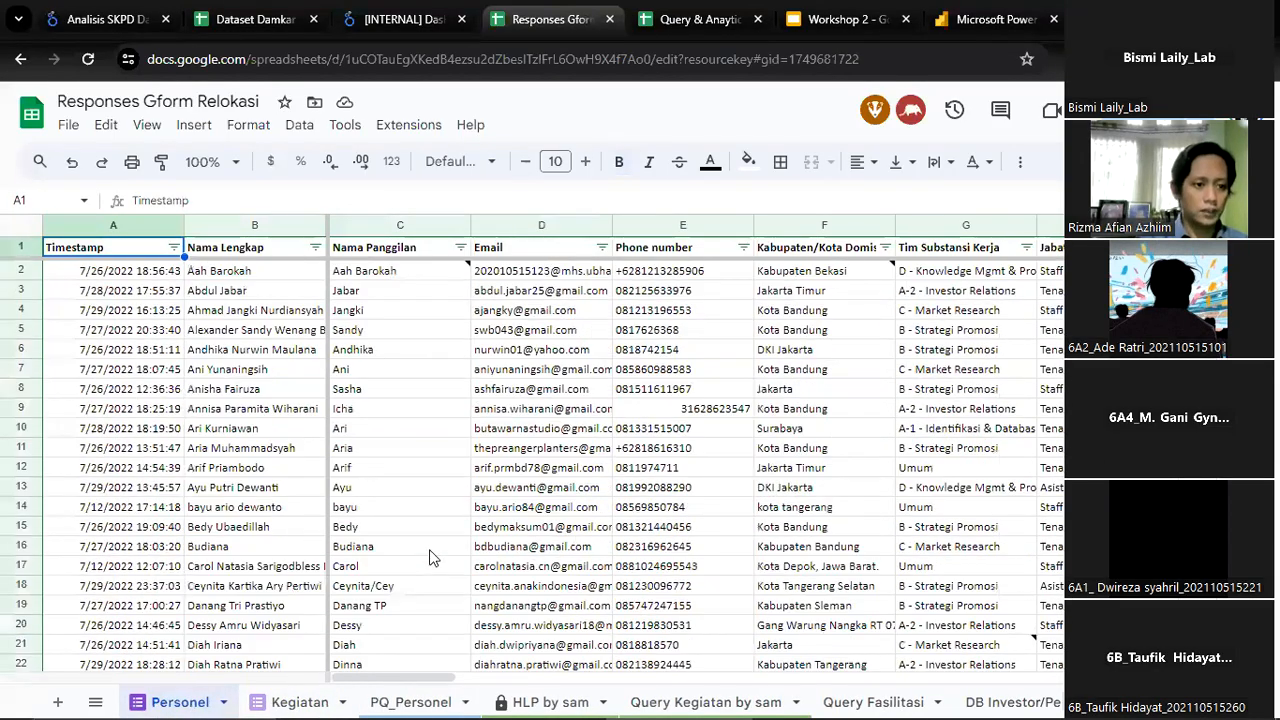
scroll(423, 463, down, 2)
scroll(433, 320, up, 2)
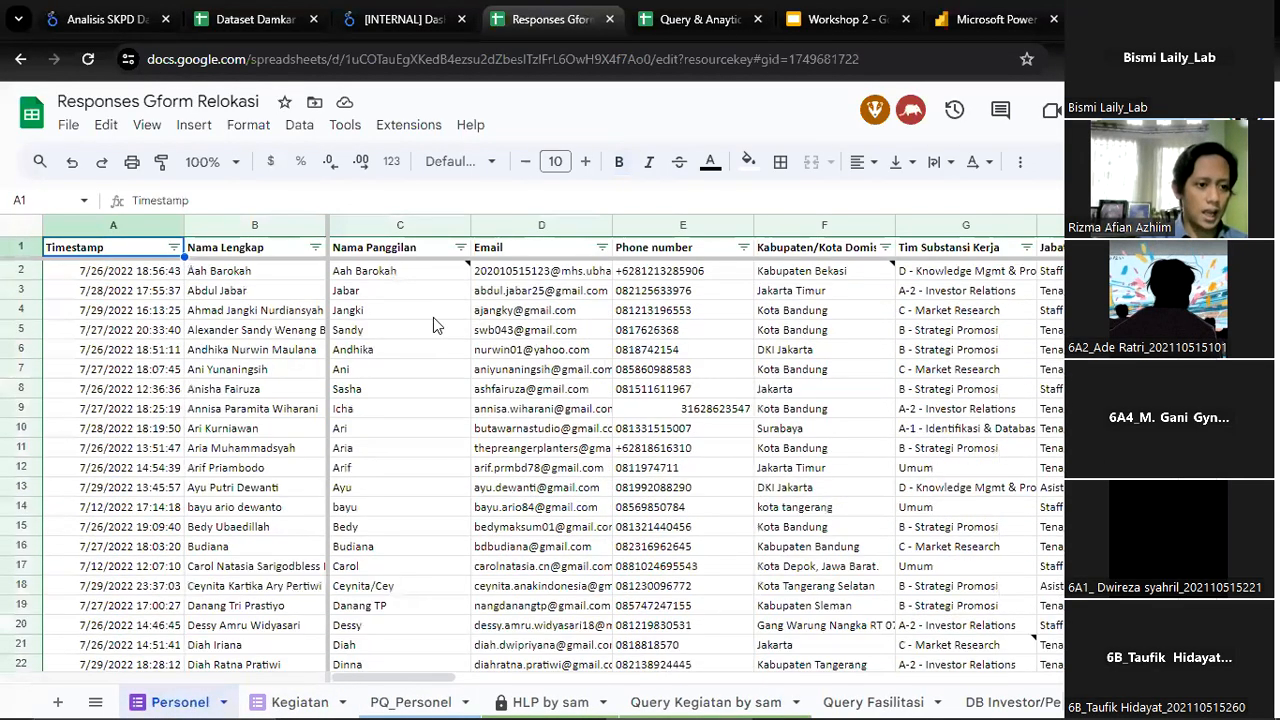
Inspect the Nama Panggilan and Tim Substansi Kerja entries for the person in row 6 of the Personel sheet
click(410, 352)
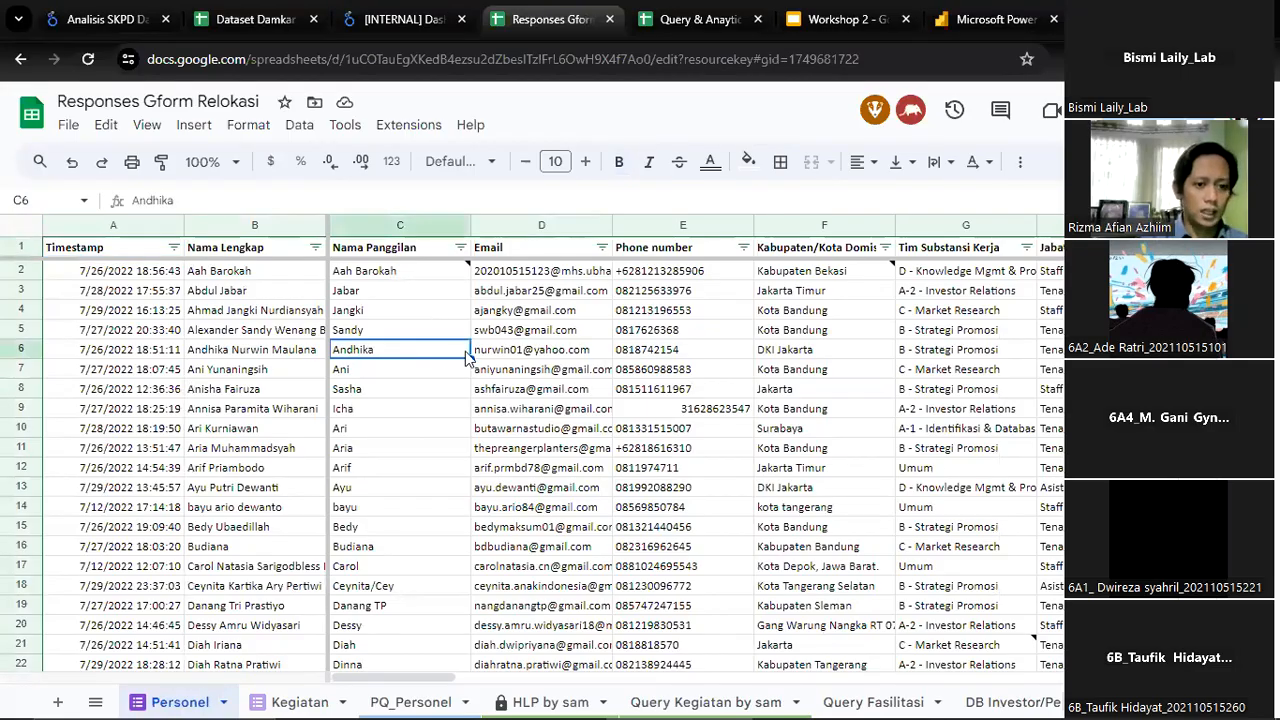
click(923, 356)
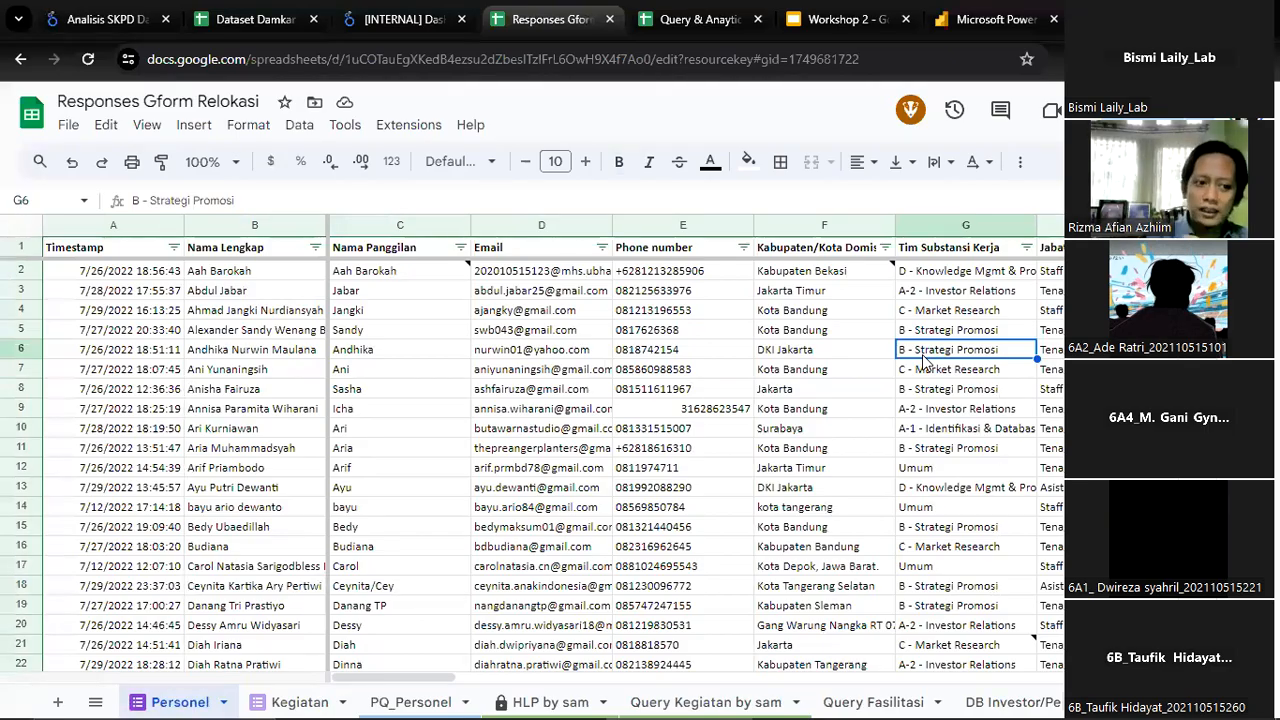
click(340, 350)
Glance at the Dashboard Project Monitoring report and the Query & Anaytic spreadsheet, and return to Responses Gform Relokasi
click(429, 30)
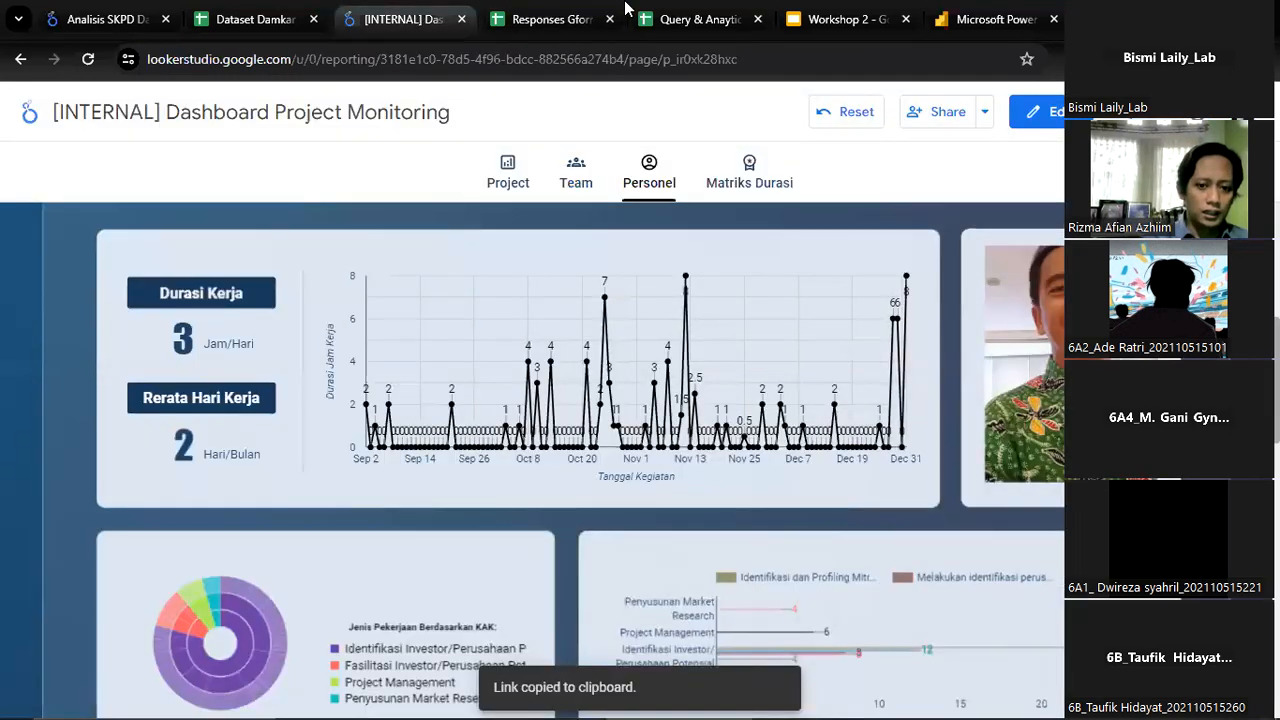
click(716, 14)
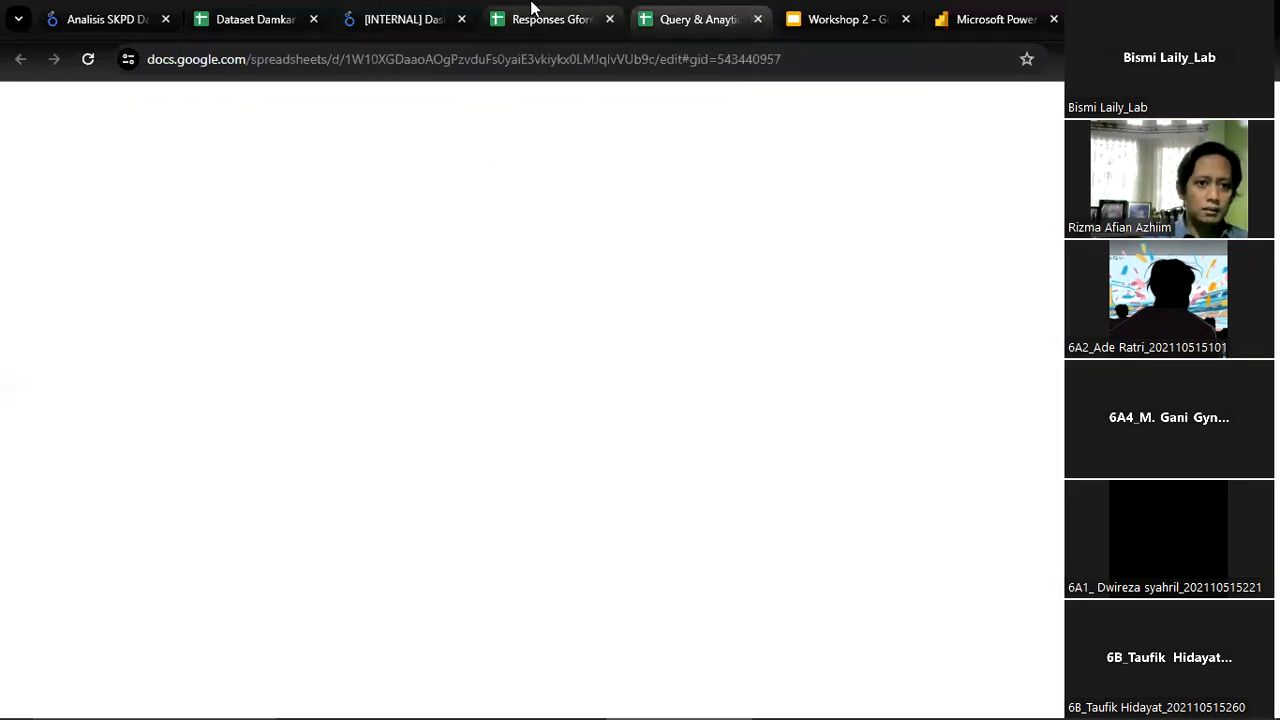
key(ctrl+shift+Tab)
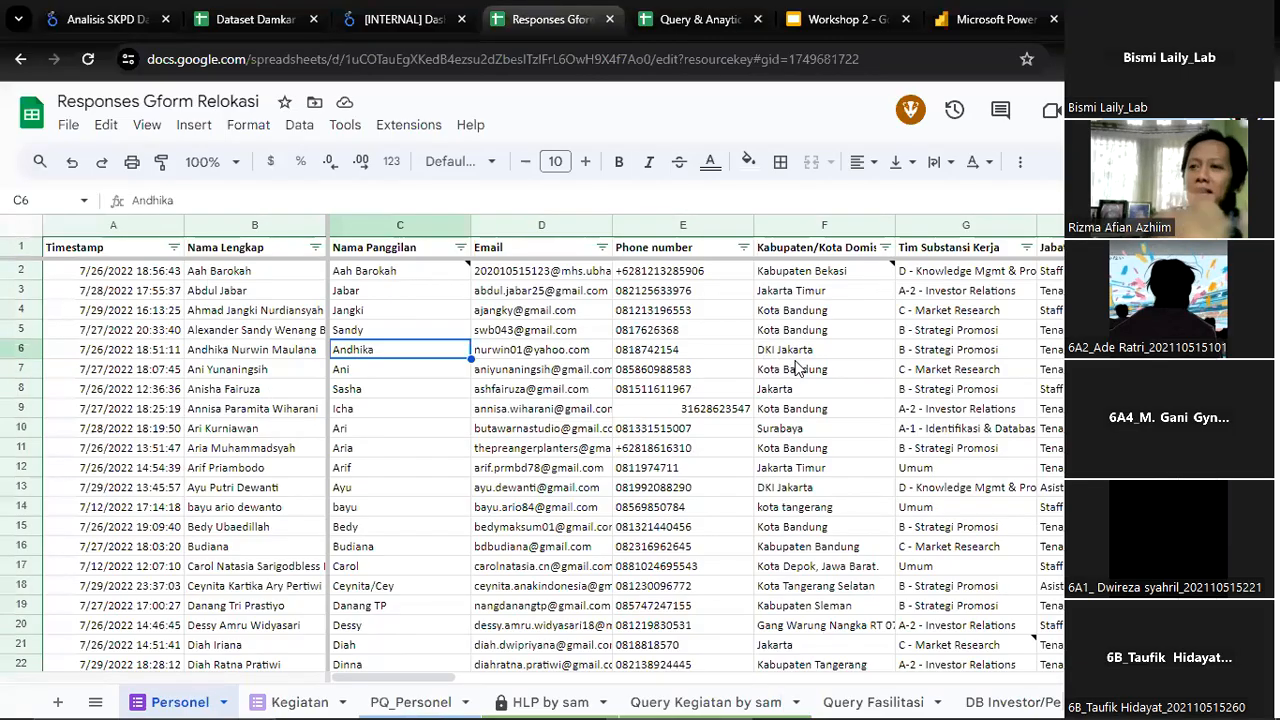
Examine row 6's Tim Substansi Kerja, Jabatan and qualification entries in the Personel sheet
click(958, 353)
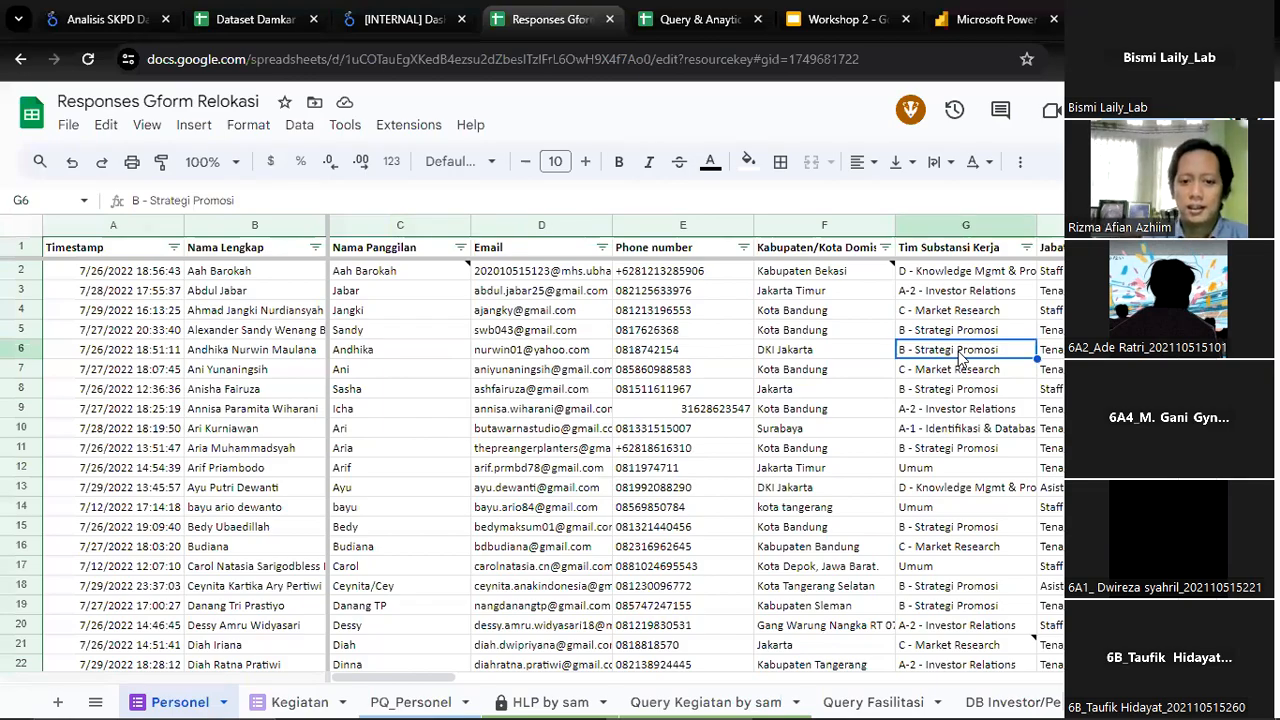
key(Right)
key(Right)
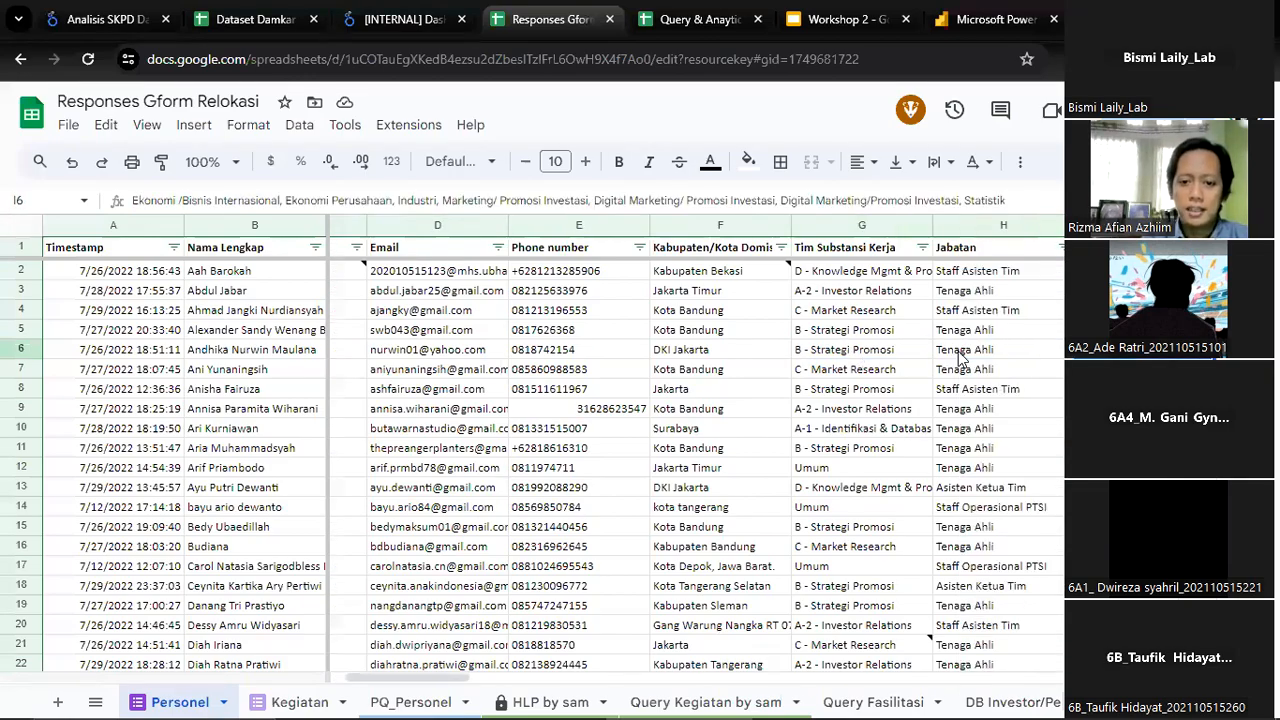
key(Right)
key(Left)
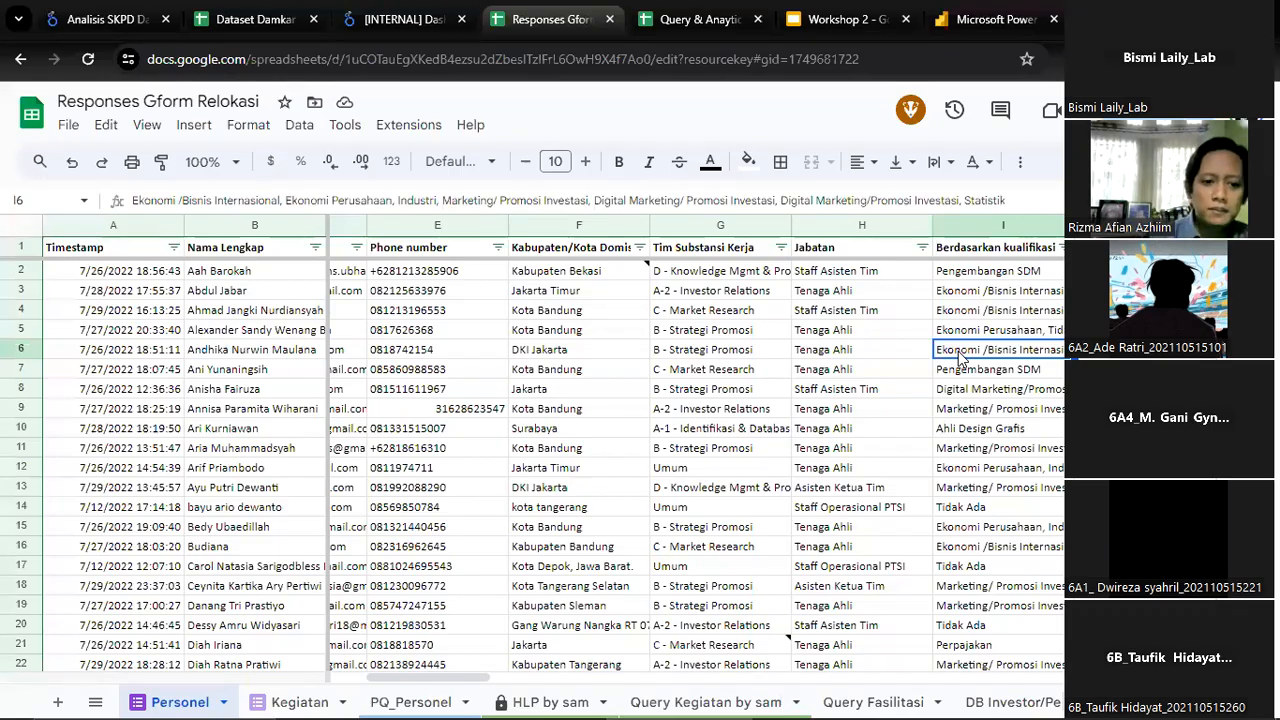
key(Left)
key(Left)
key(Left)
key(Right)
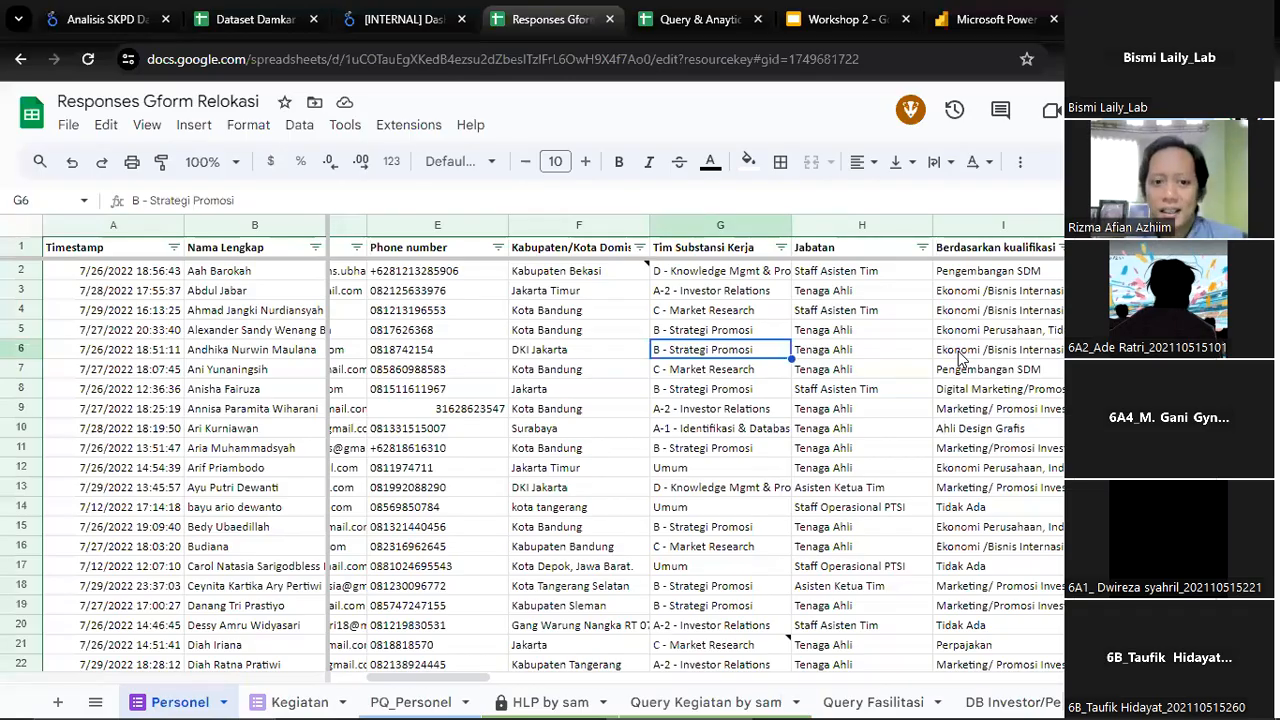
key(Right)
key(Right)
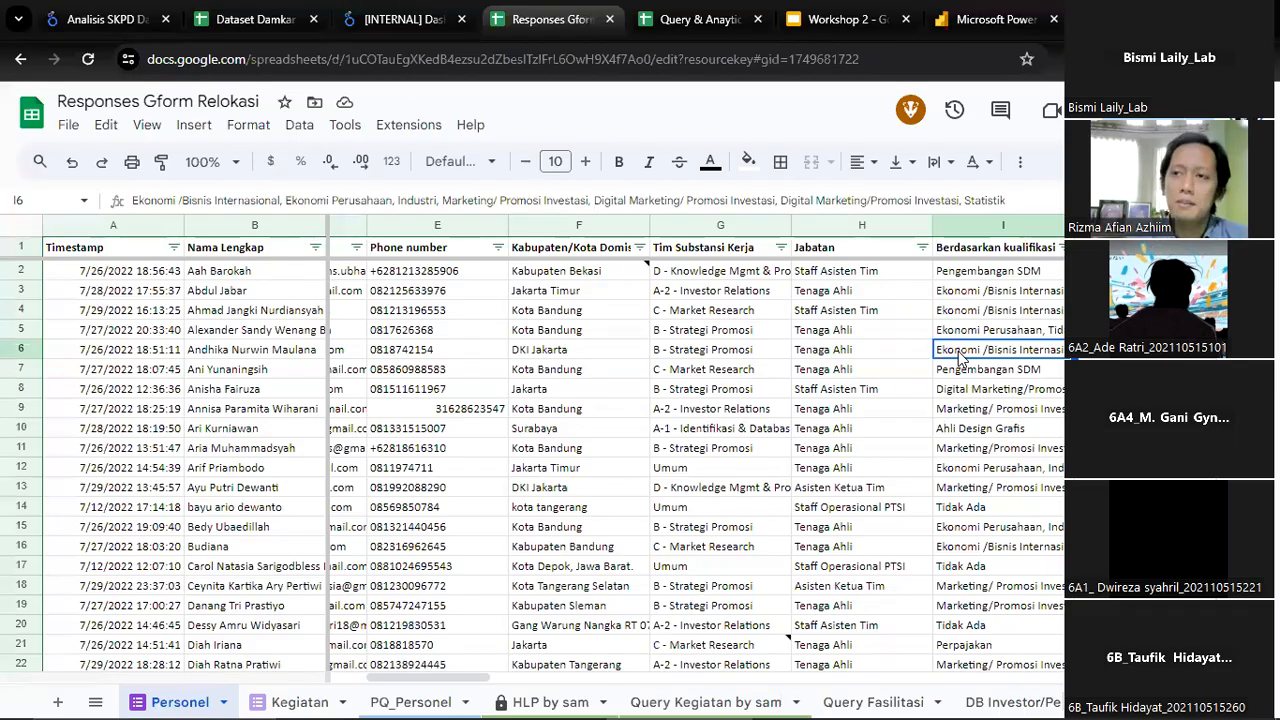
Switch to the Dashboard Project Monitoring report and examine the Daftar Pelaksanaan Kegiatan table on the Personel page
click(400, 19)
scroll(738, 465, down, 10)
scroll(901, 551, down, 3)
scroll(901, 551, down, 10)
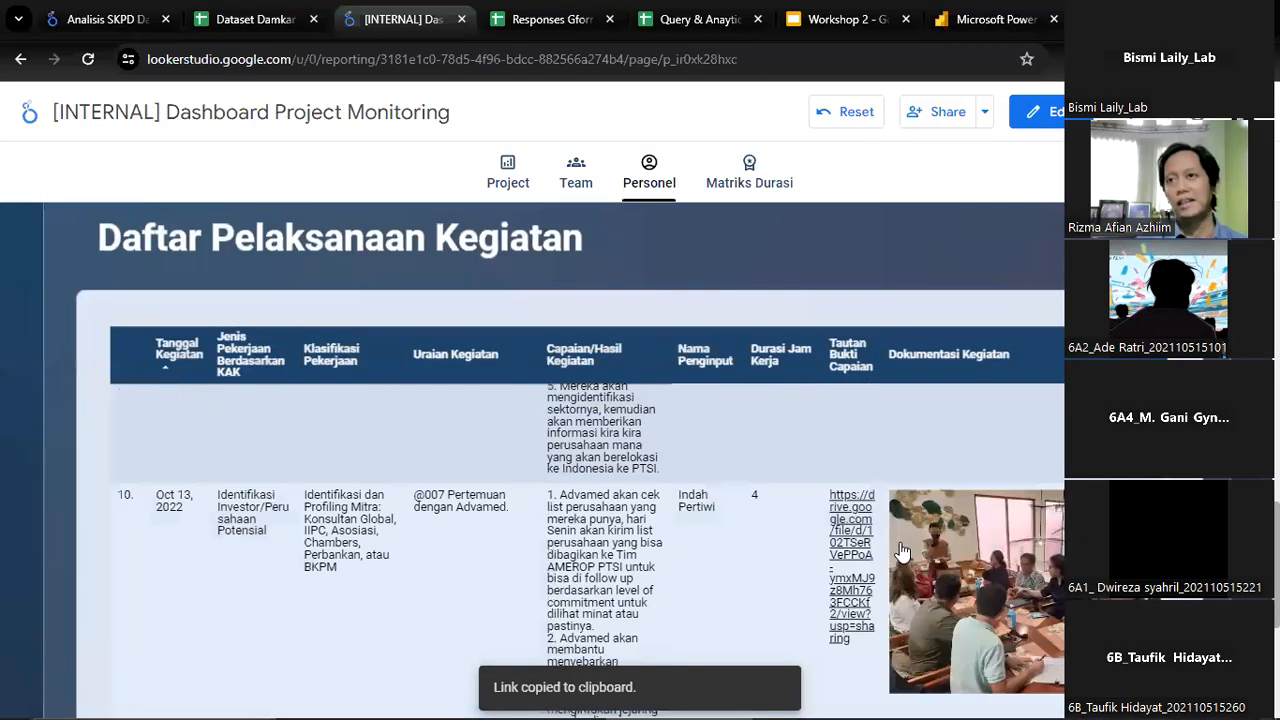
scroll(901, 551, up, 10)
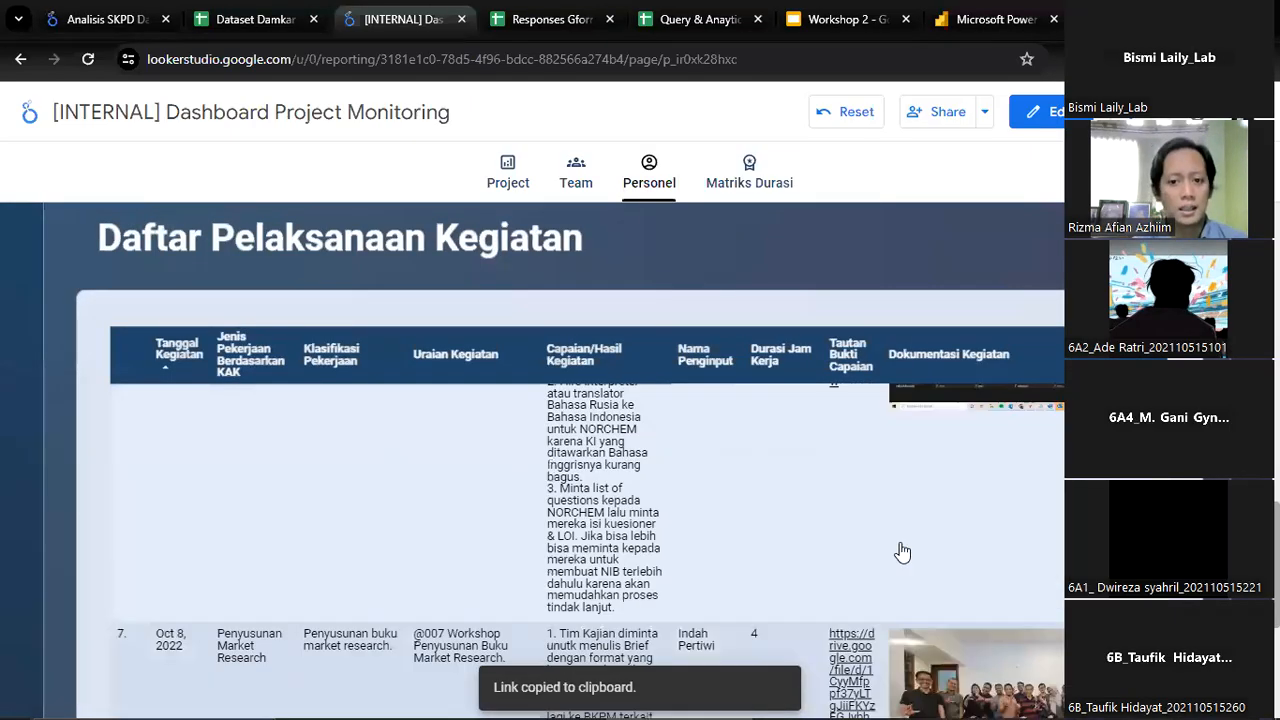
scroll(897, 558, up, 5)
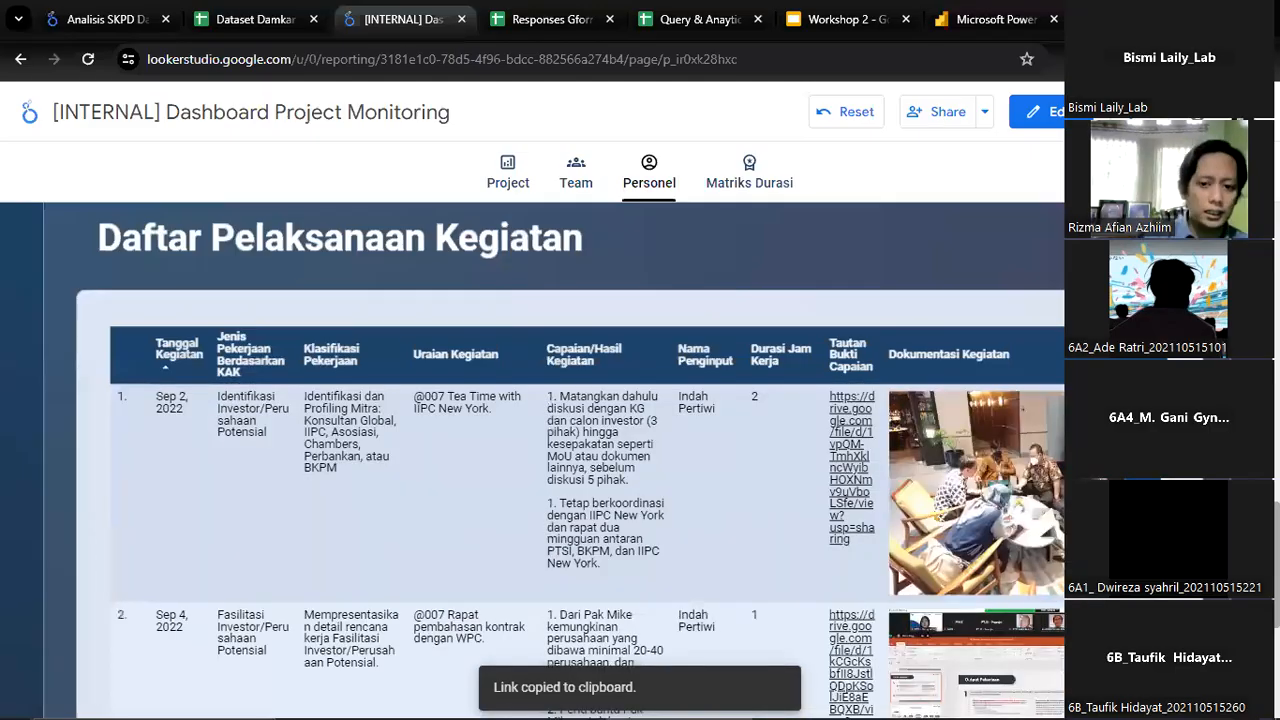
Search the Nama Pelaksana filter for another person's name, filter by that person and view the working-duration chart
scroll(897, 558, up, 10)
scroll(624, 442, up, 2)
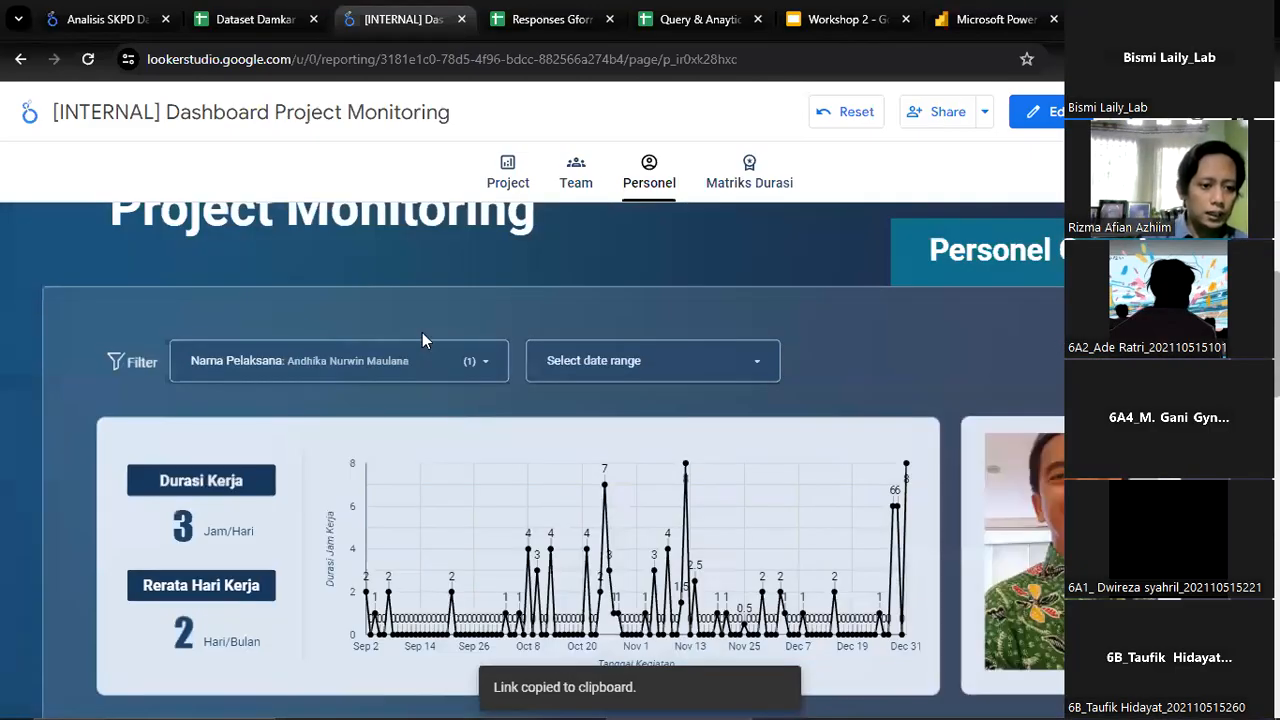
click(420, 360)
scroll(305, 625, down, 3)
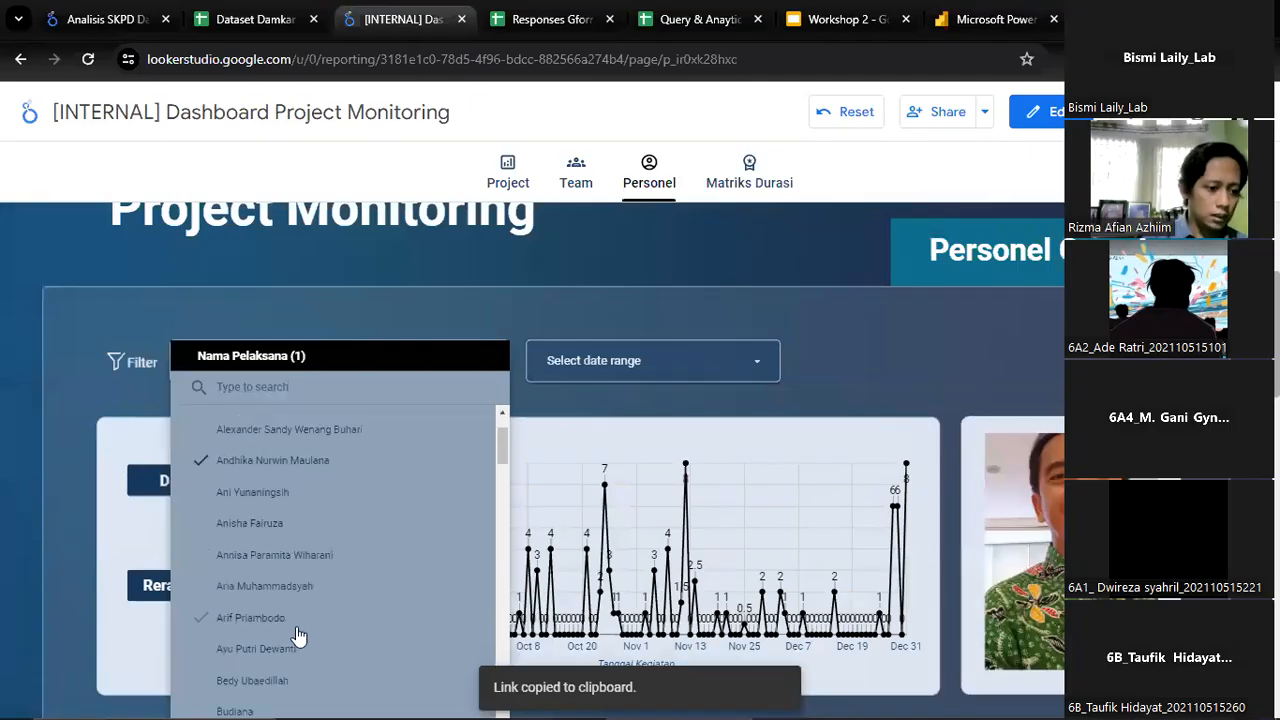
click(337, 380)
text(azhiim)
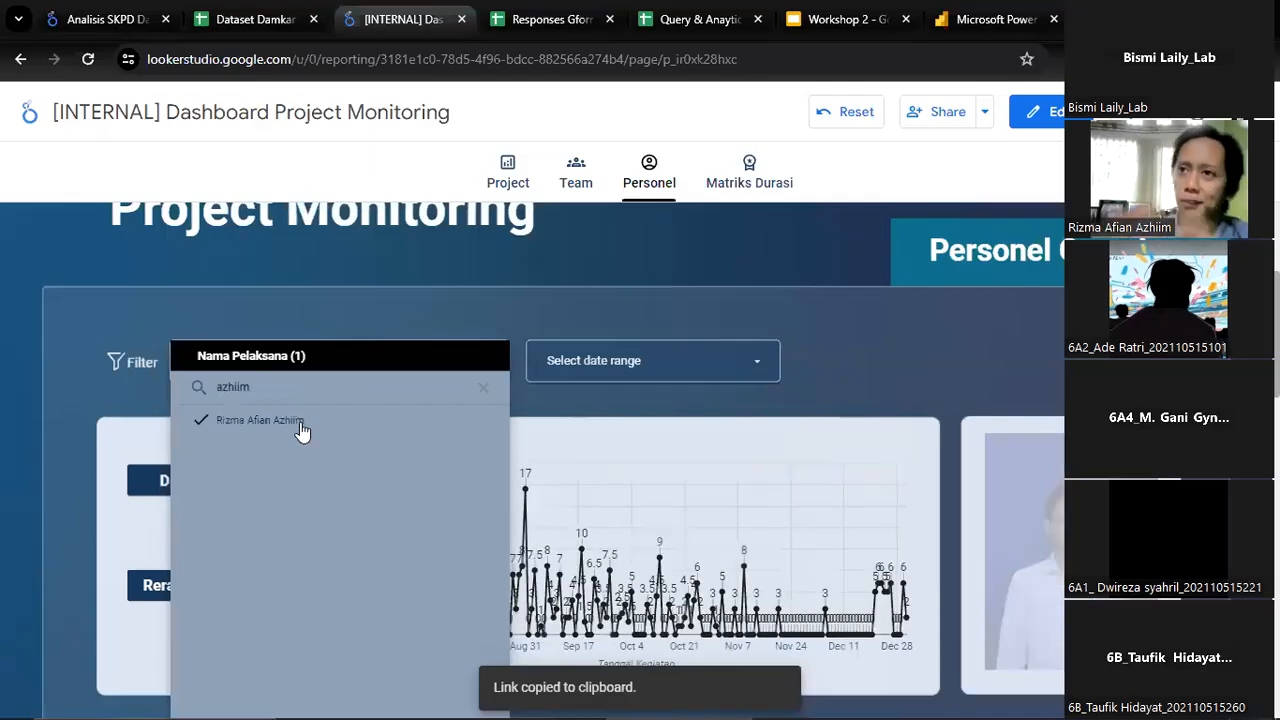
click(866, 358)
scroll(852, 333, down, 1)
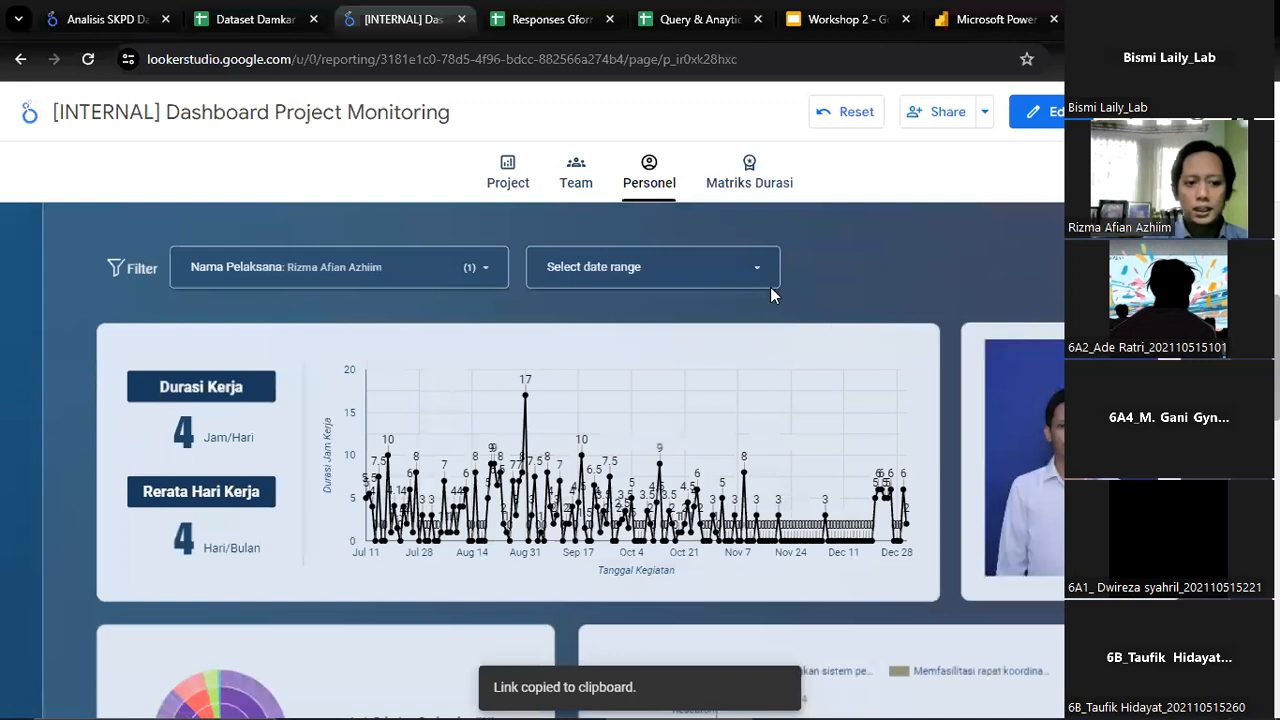
Set the start date of the Personel page's date range filter to July 1, 2022
click(714, 274)
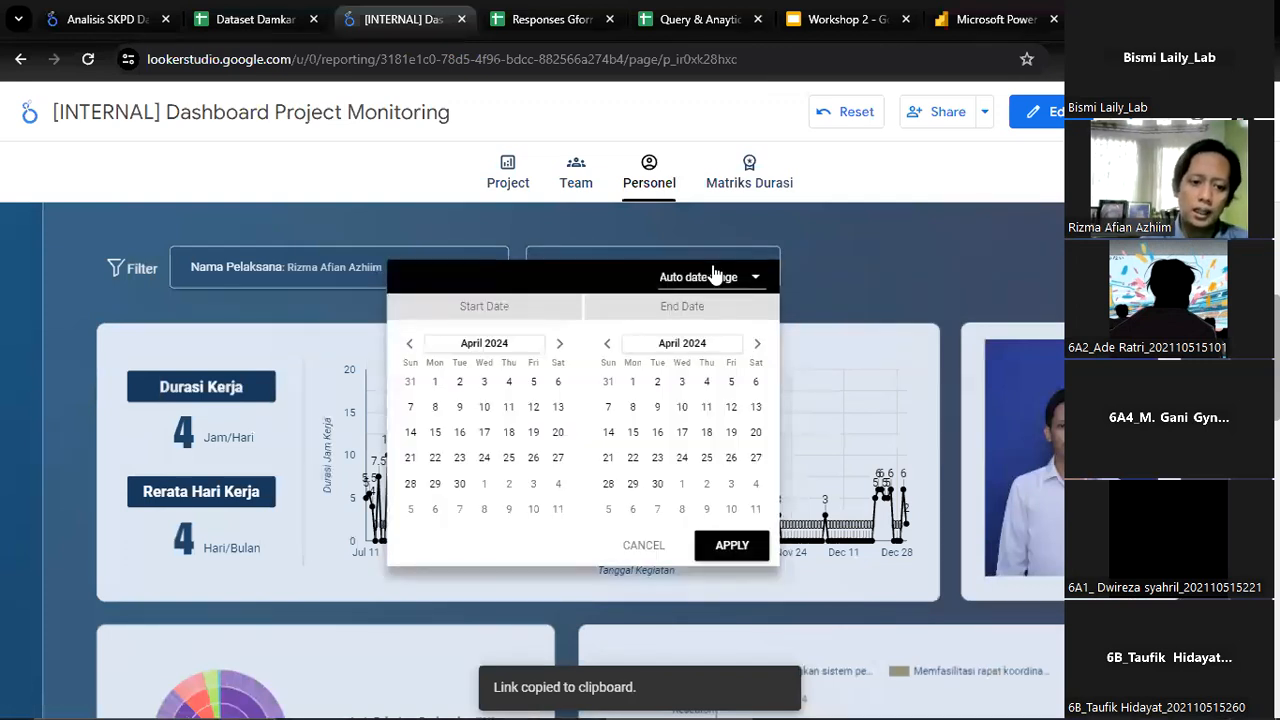
click(931, 247)
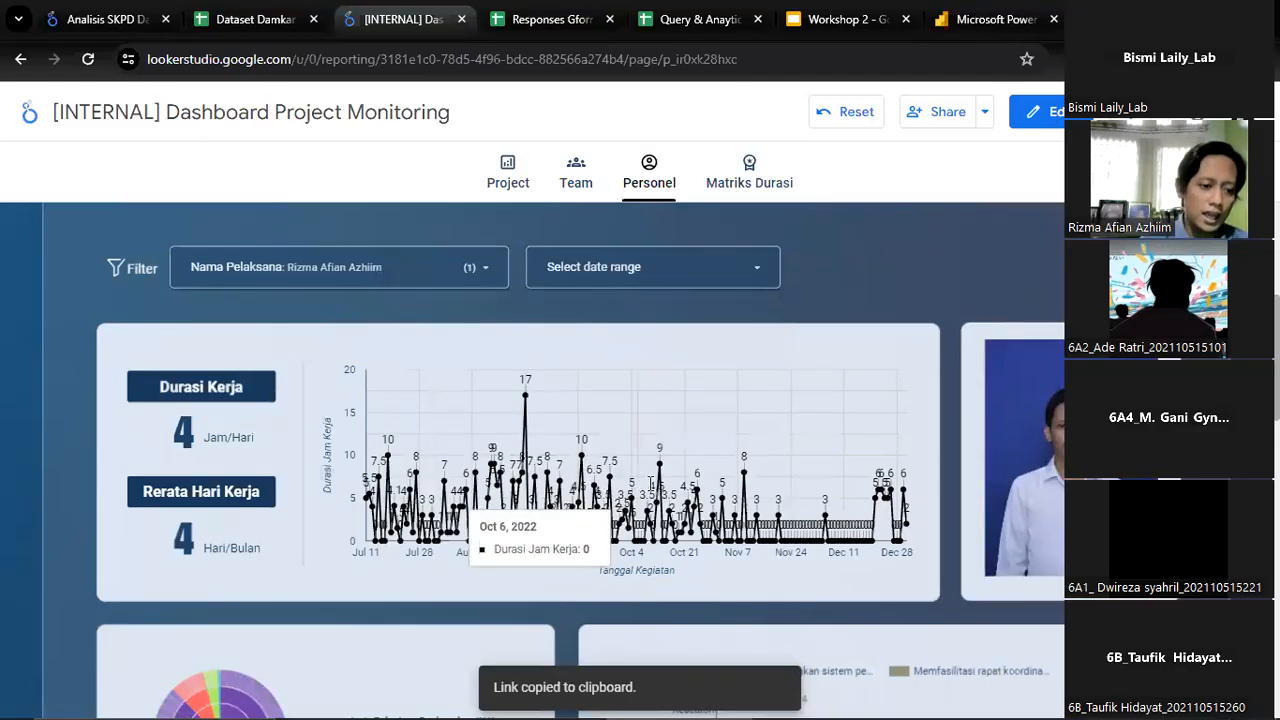
click(645, 278)
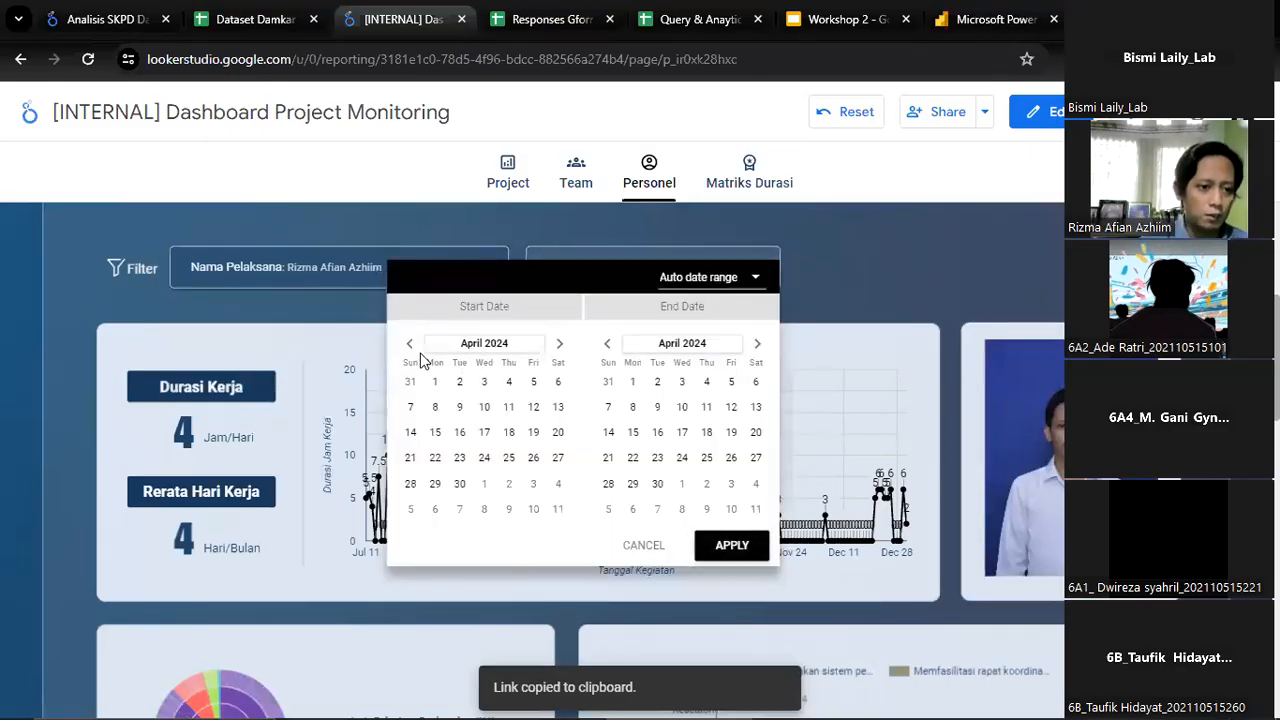
click(409, 344)
click(470, 345)
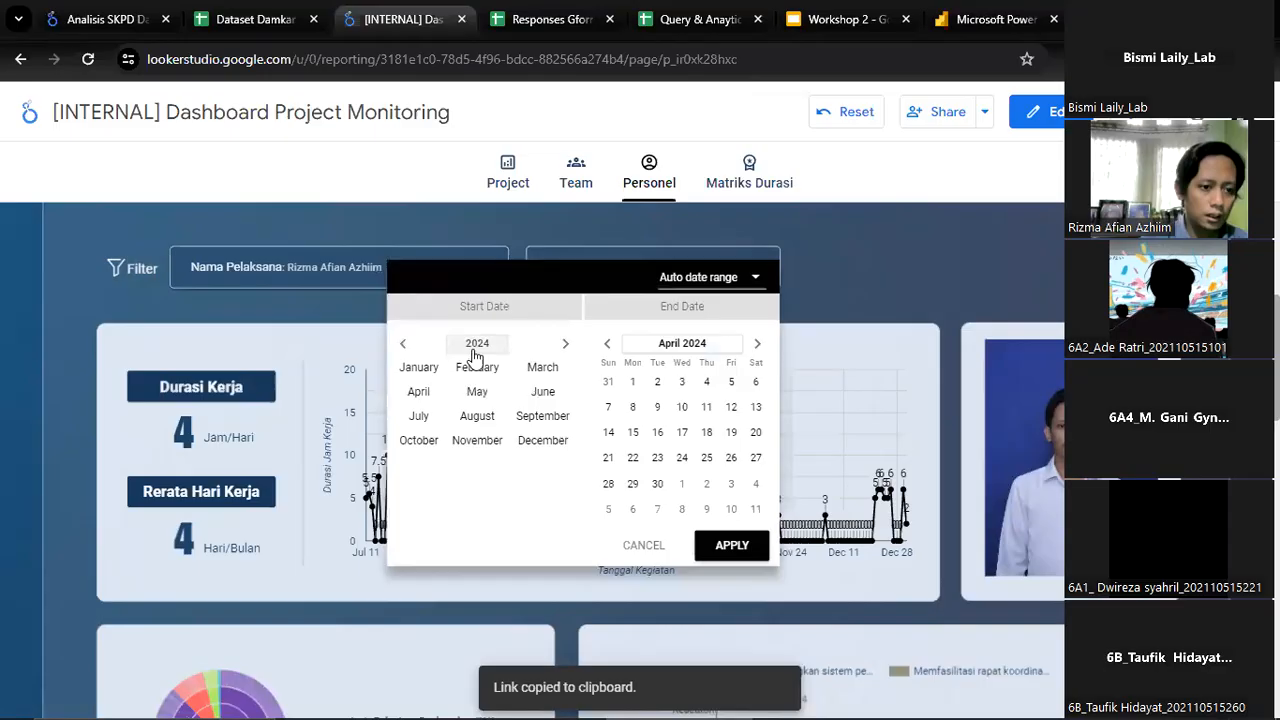
click(477, 345)
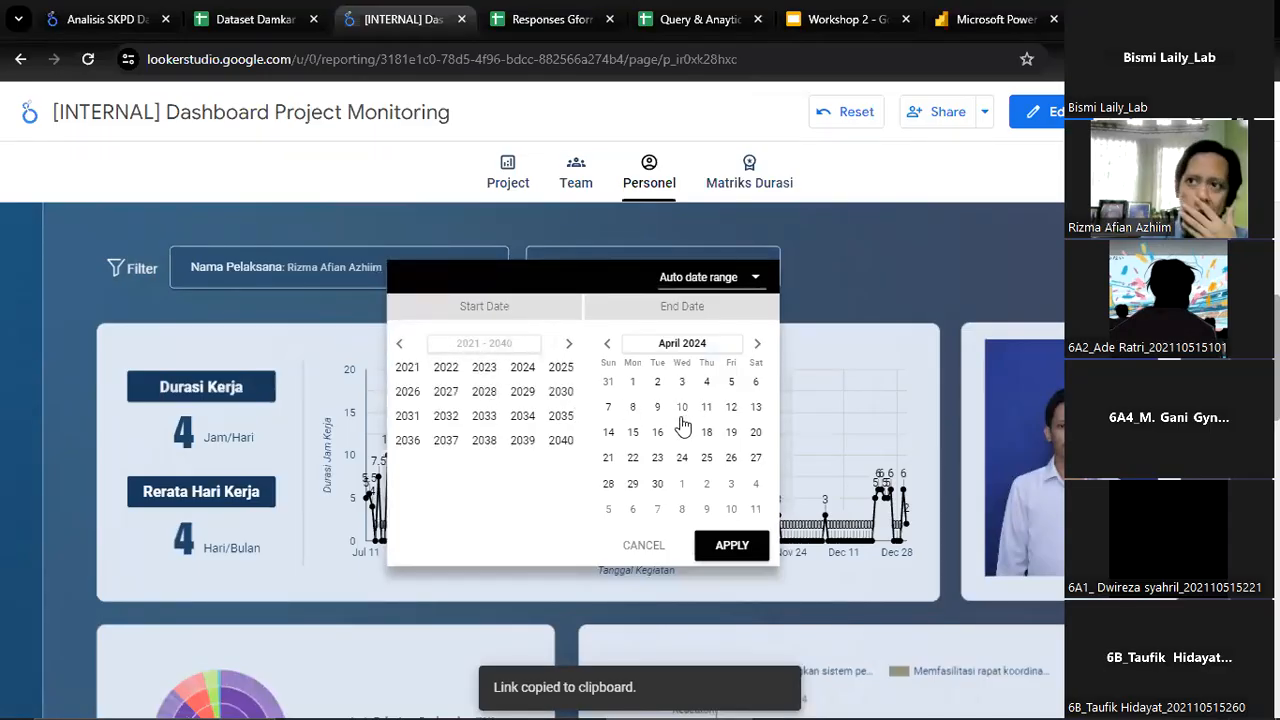
click(448, 369)
click(421, 417)
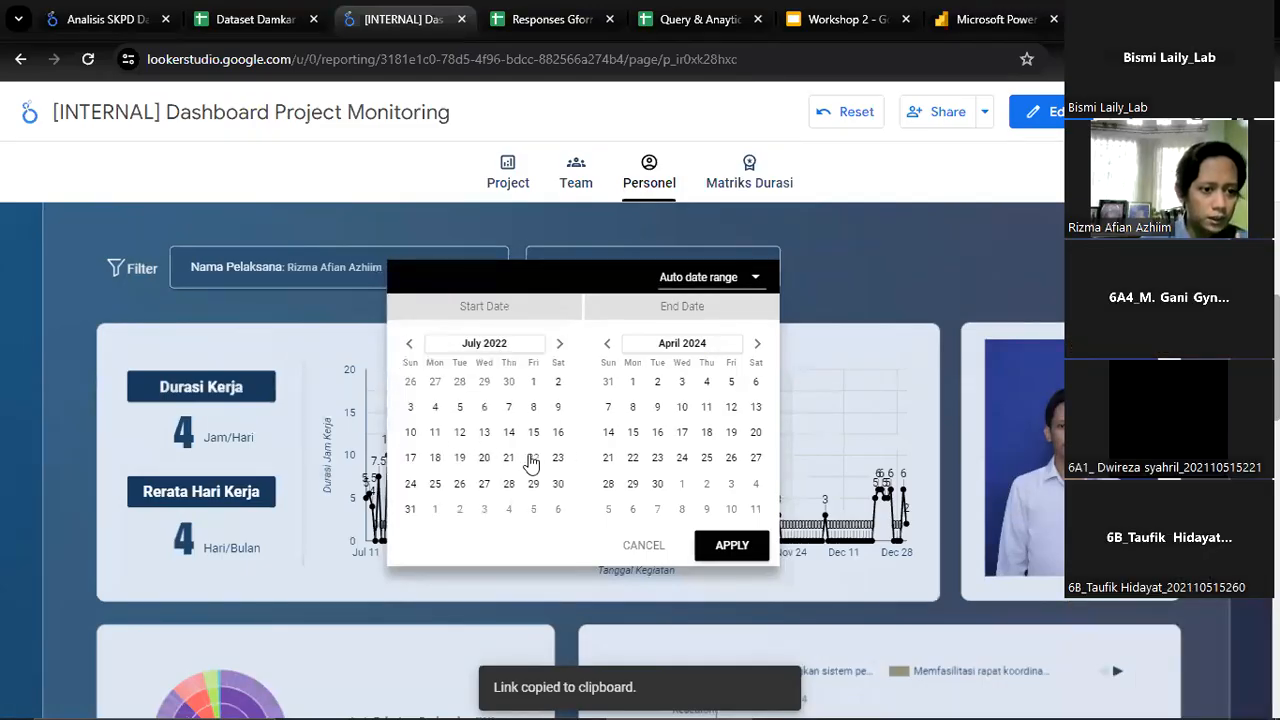
click(534, 383)
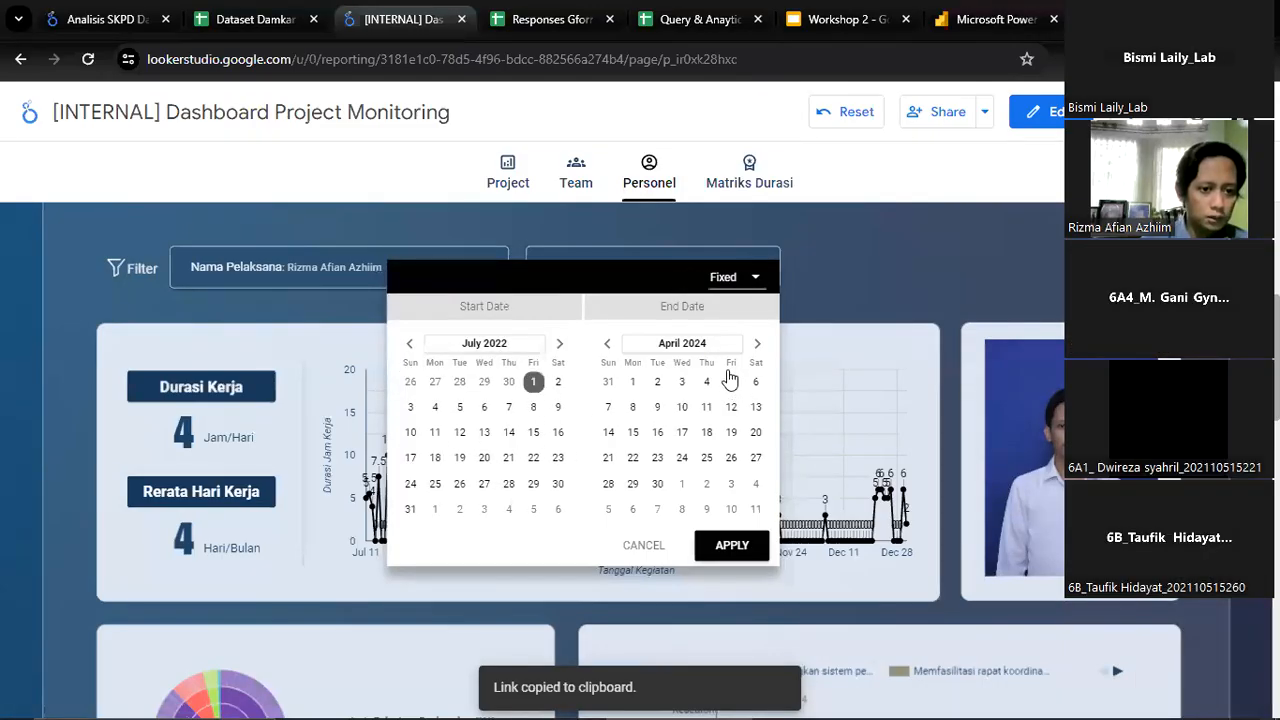
Set the filter's end date to September 30, 2022 and apply the date range
click(668, 346)
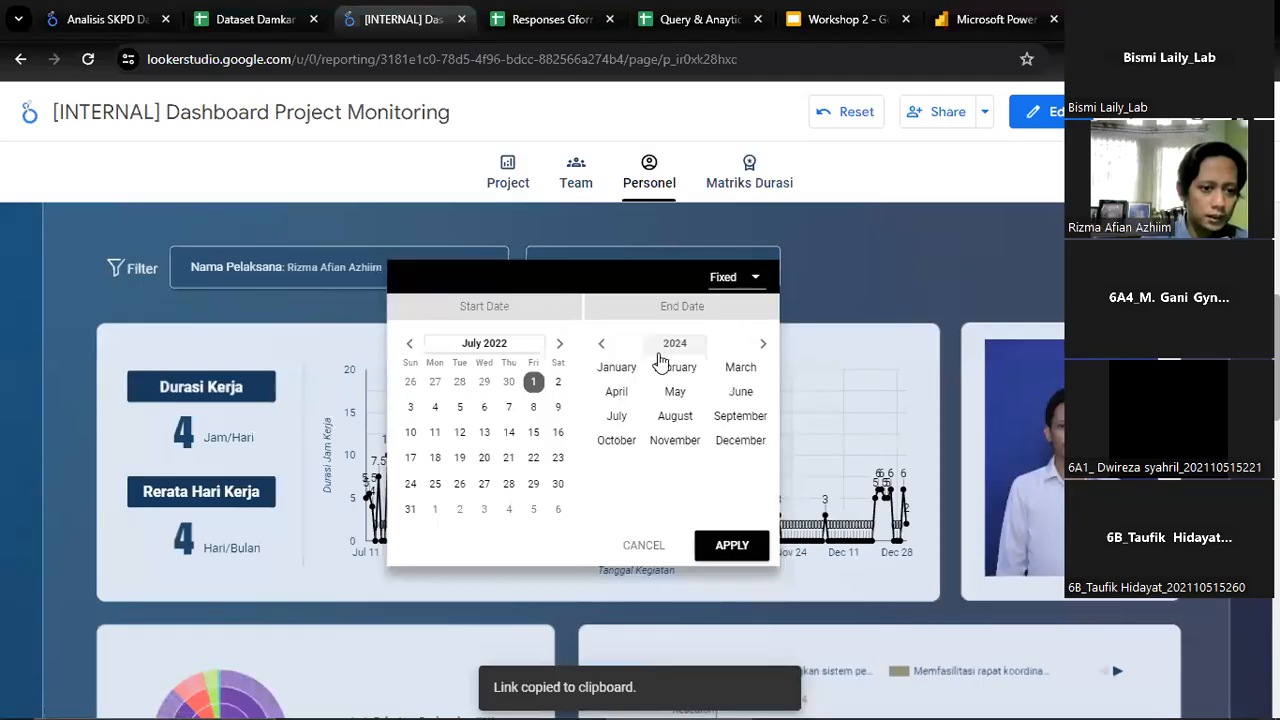
click(672, 345)
click(648, 368)
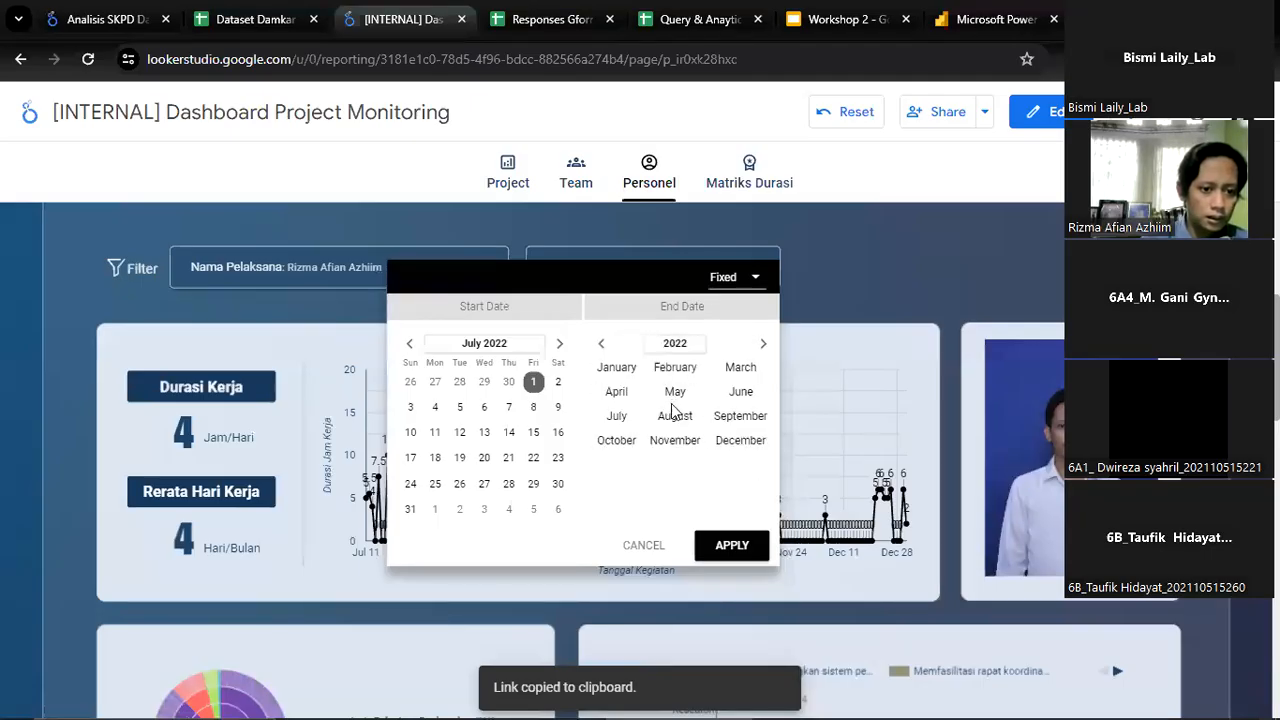
click(738, 418)
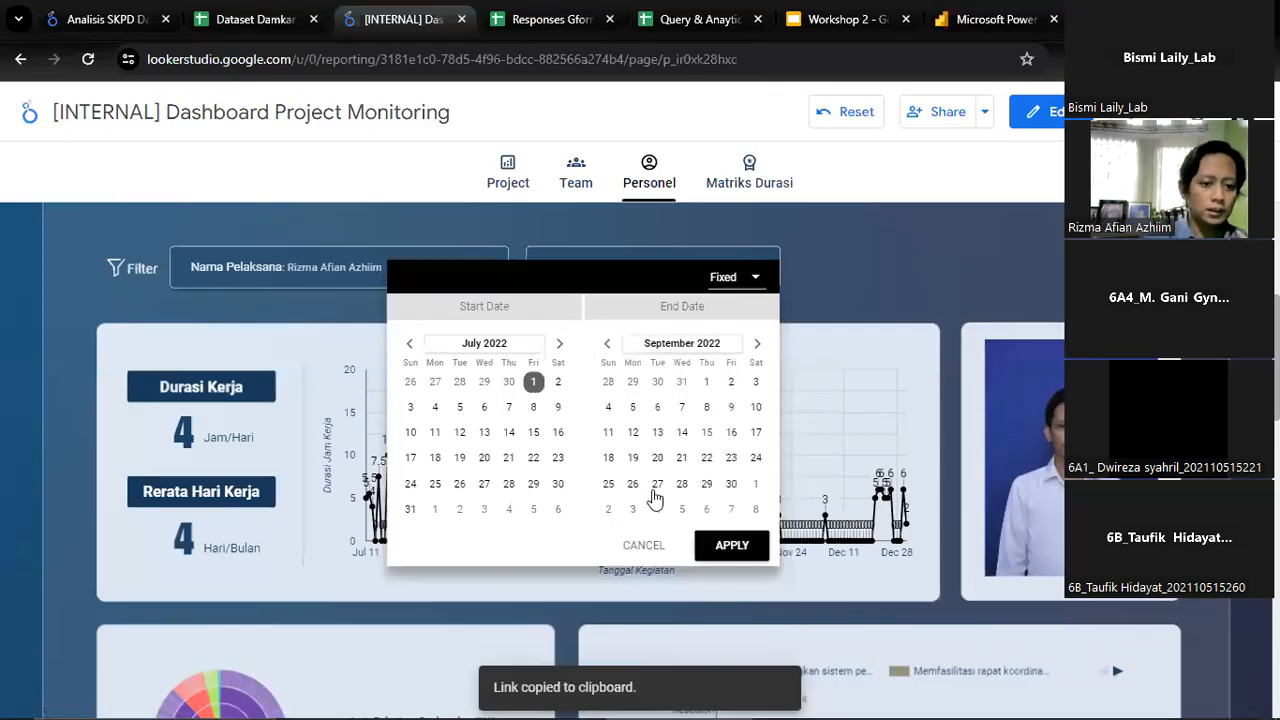
click(732, 486)
click(738, 550)
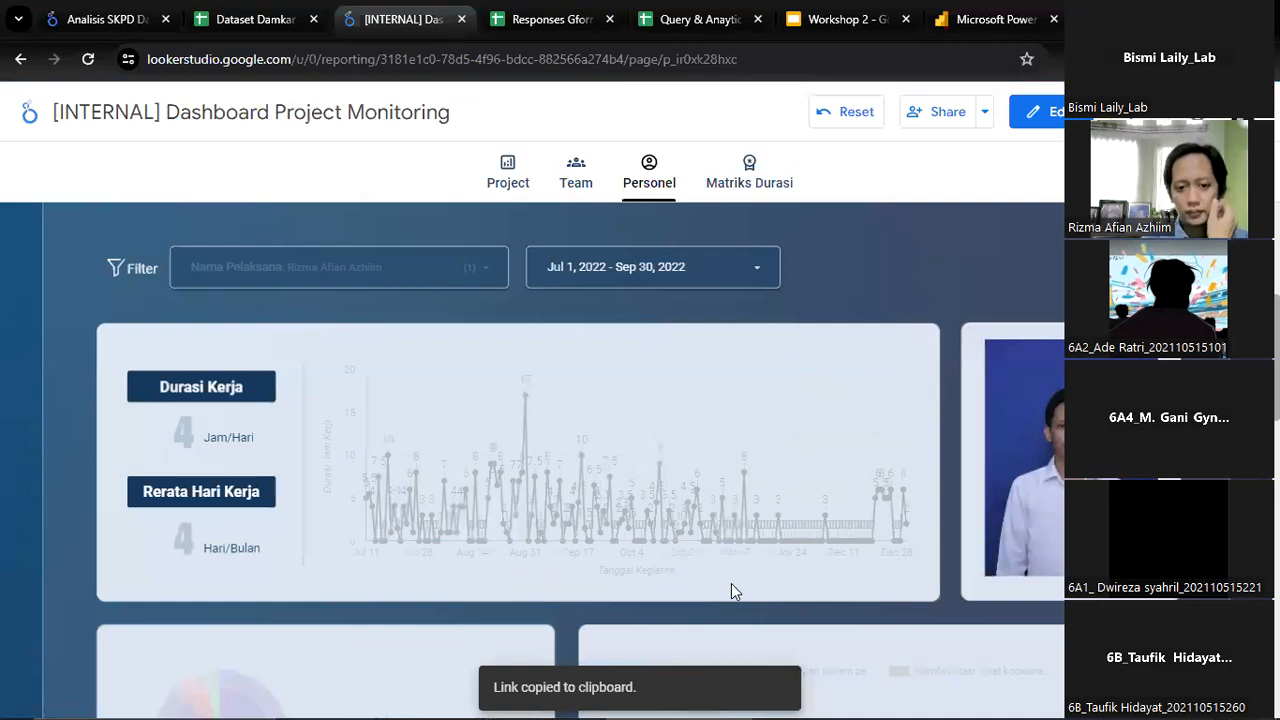
Examine the filtered Personel page, from the work-duration and job-type charts down to the activity table
scroll(731, 585, down, 1)
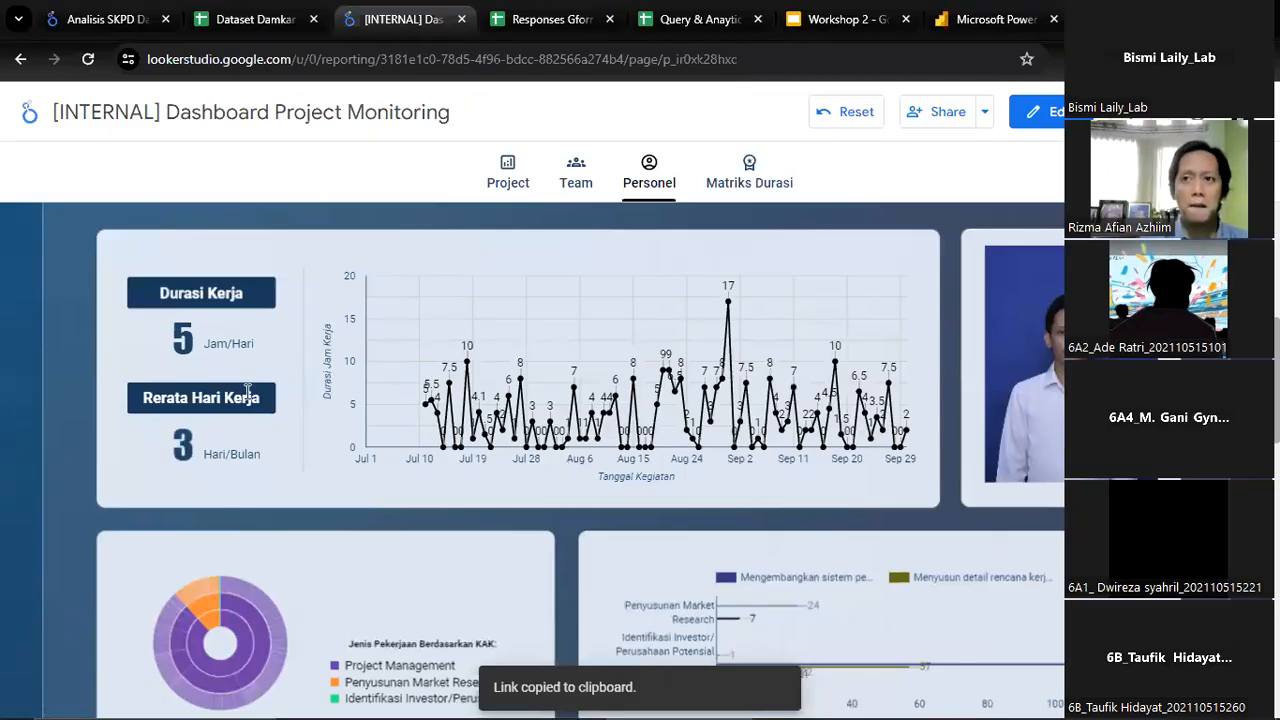
scroll(450, 290, down, 1)
scroll(480, 442, up, 4)
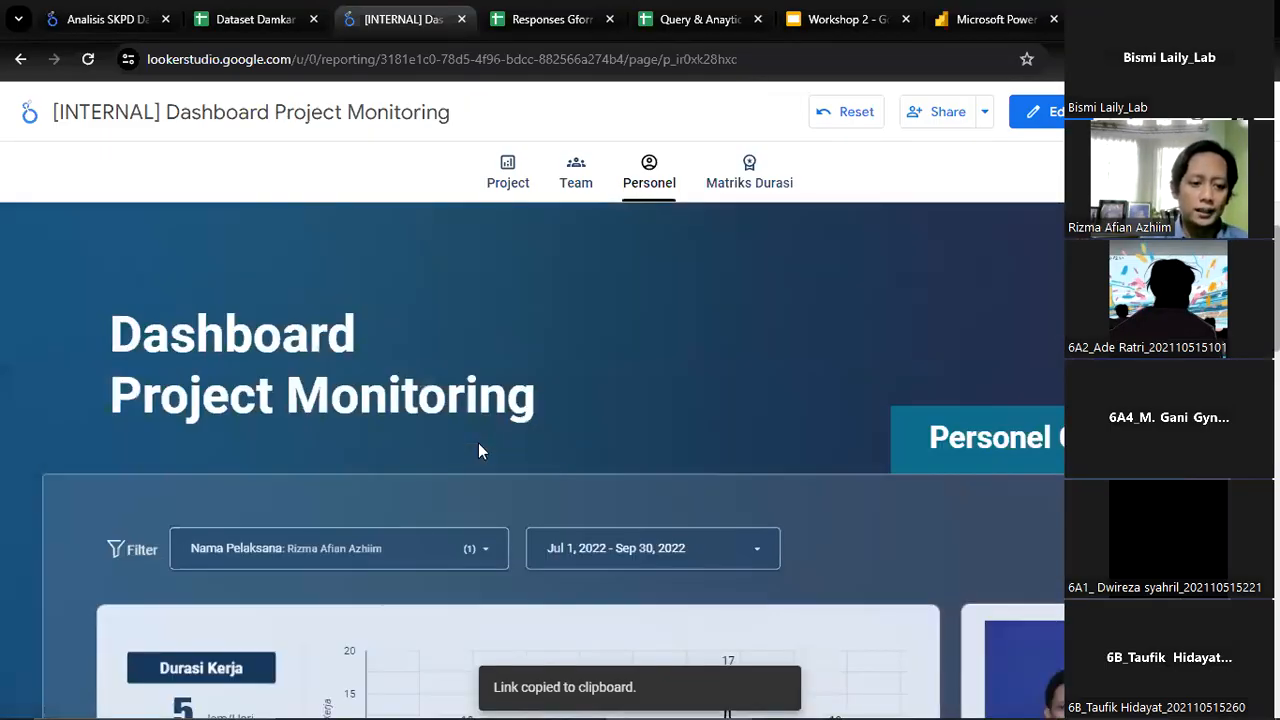
scroll(478, 448, down, 1)
scroll(478, 455, down, 1)
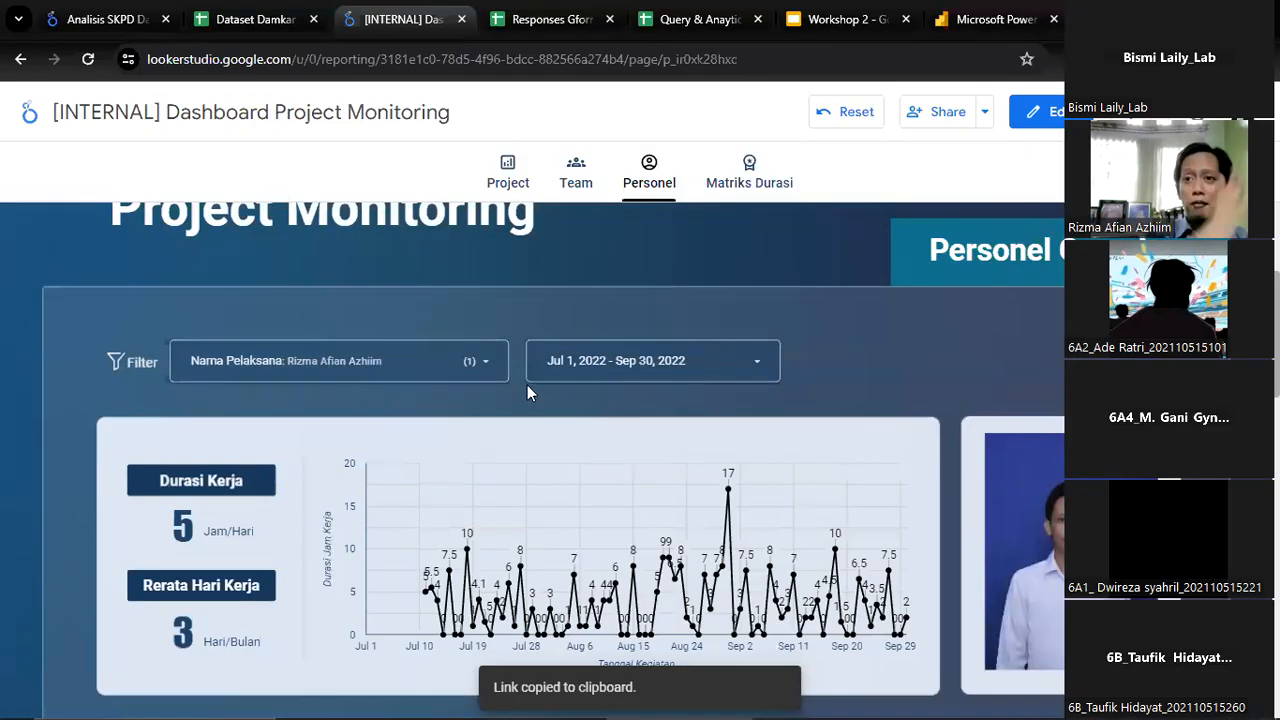
scroll(532, 403, down, 10)
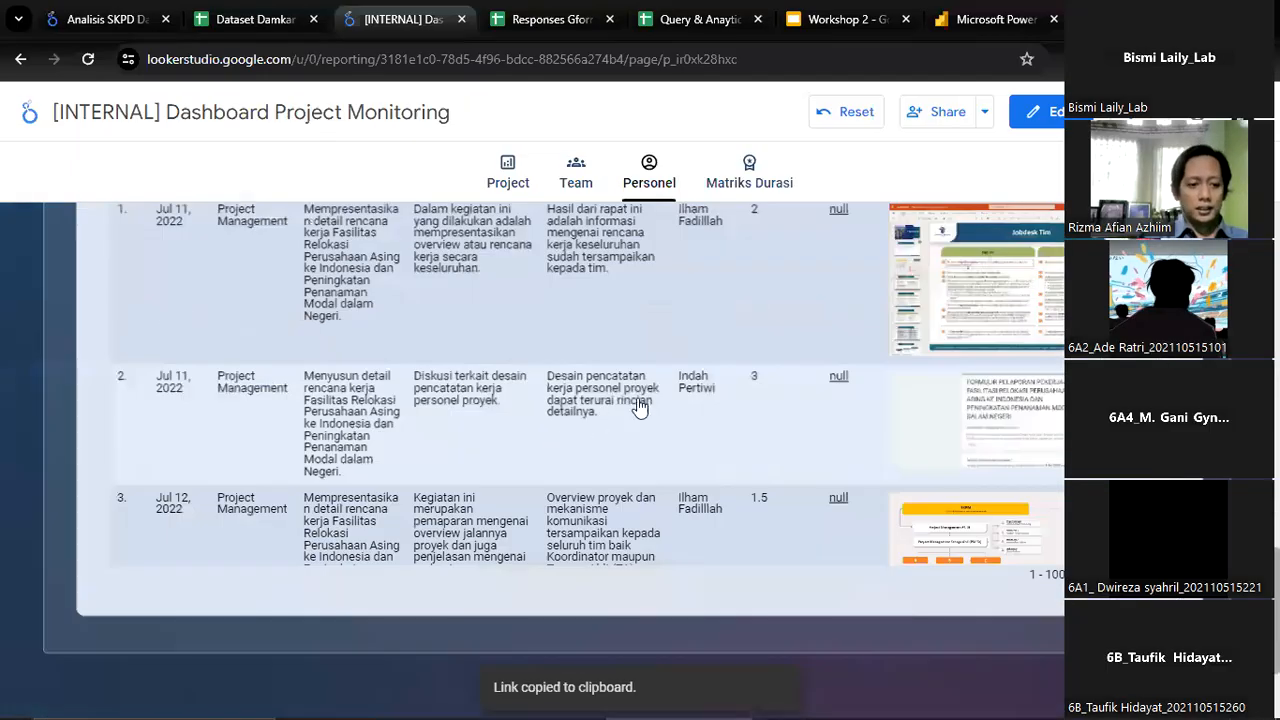
scroll(900, 400, down, 2)
scroll(900, 400, up, 10)
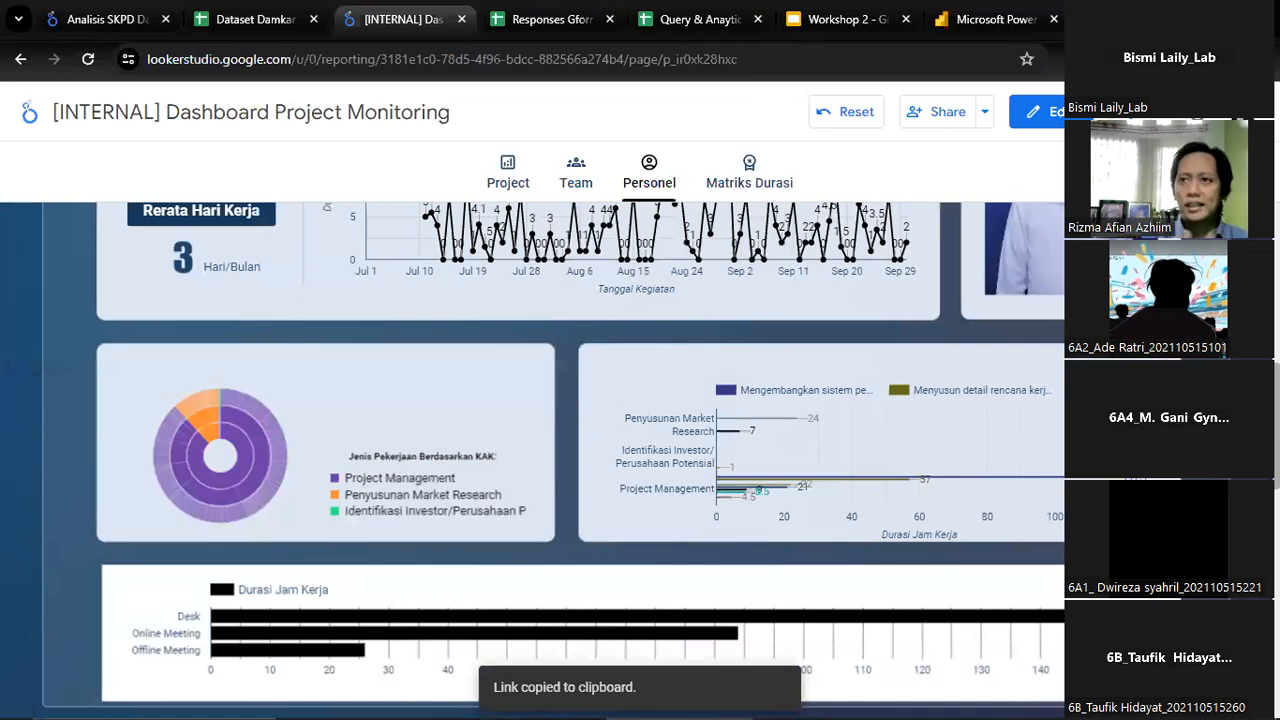
scroll(793, 245, up, 3)
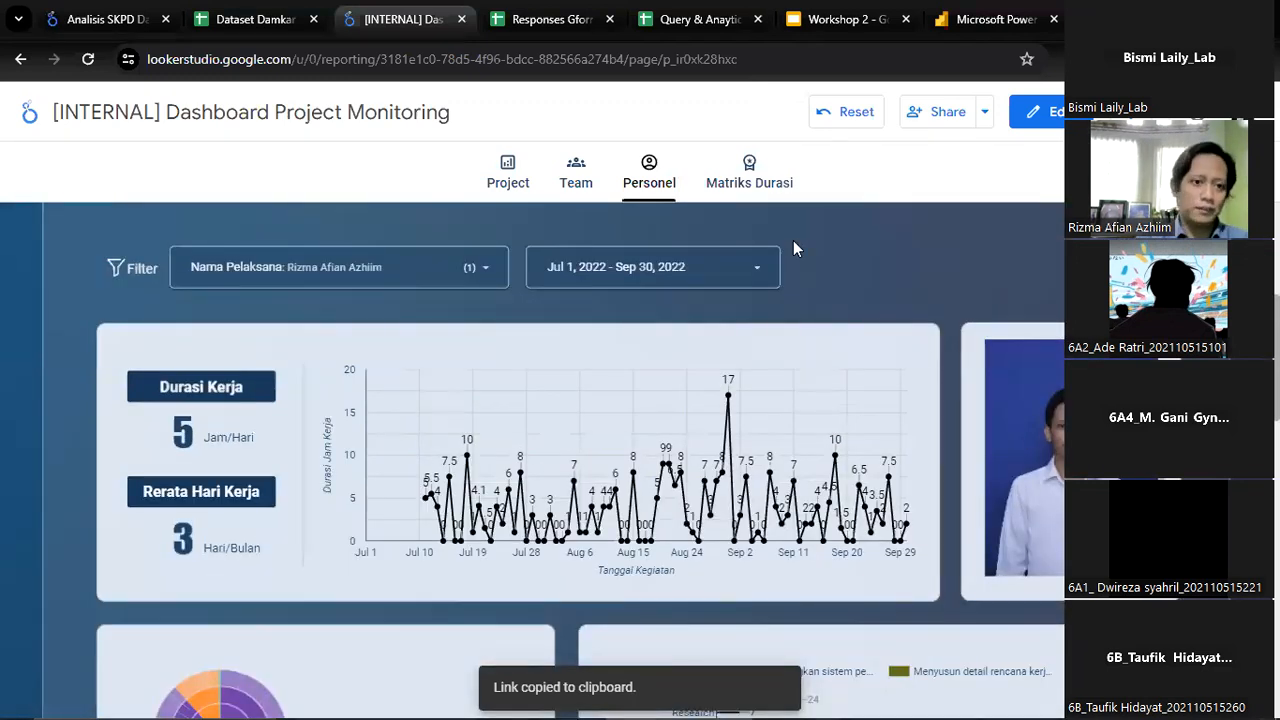
Open the Team page, glance at the Responses Gform Relokasi spreadsheet, and view the Tim & Bidang filter's options
click(590, 170)
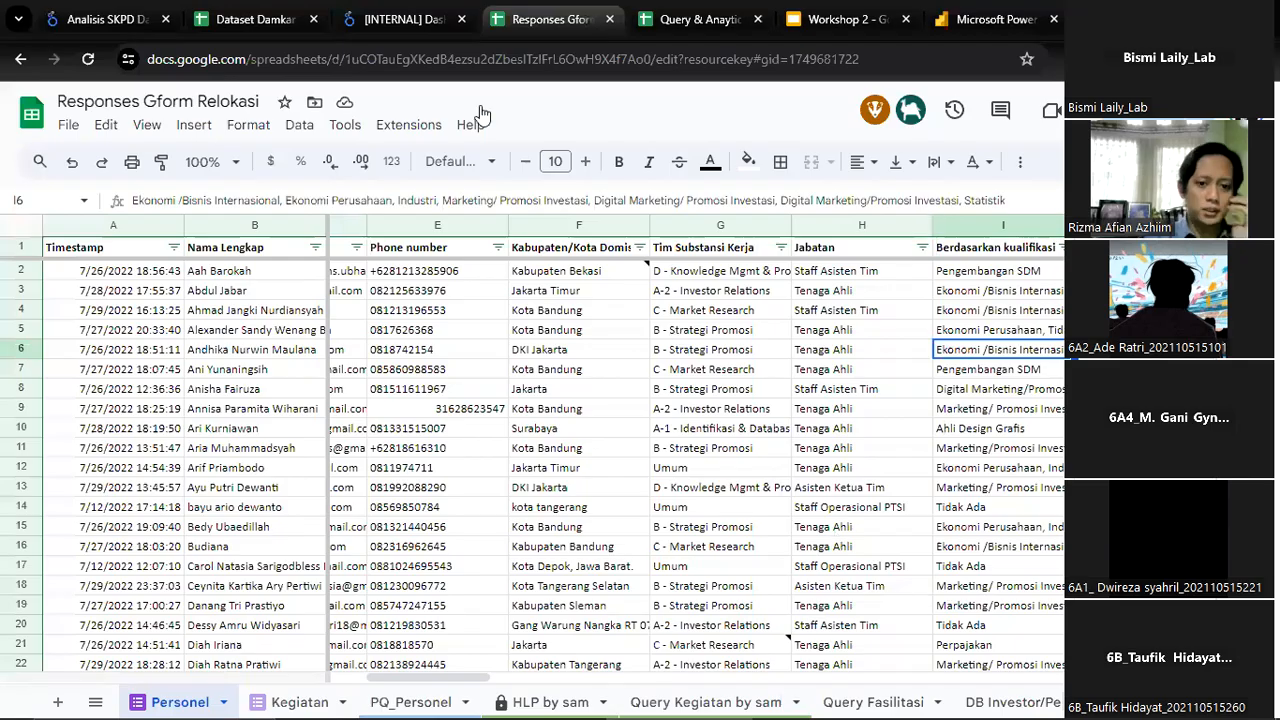
click(390, 19)
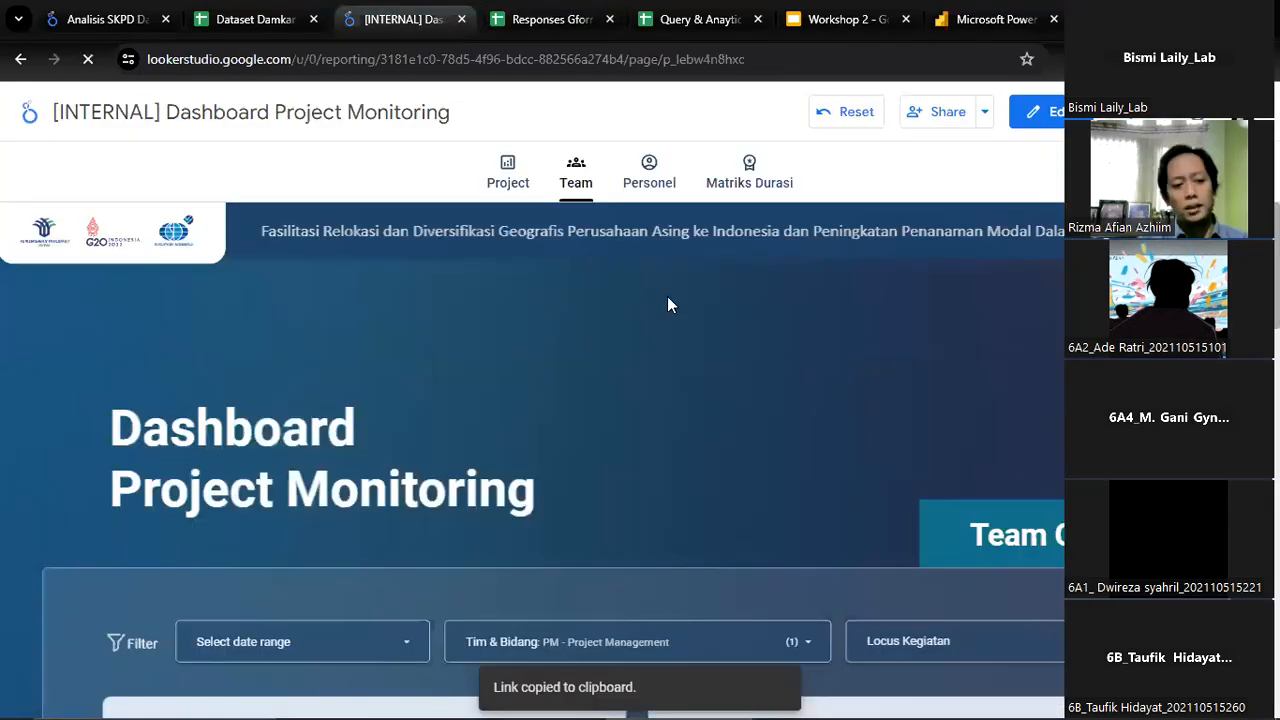
scroll(660, 310, down, 3)
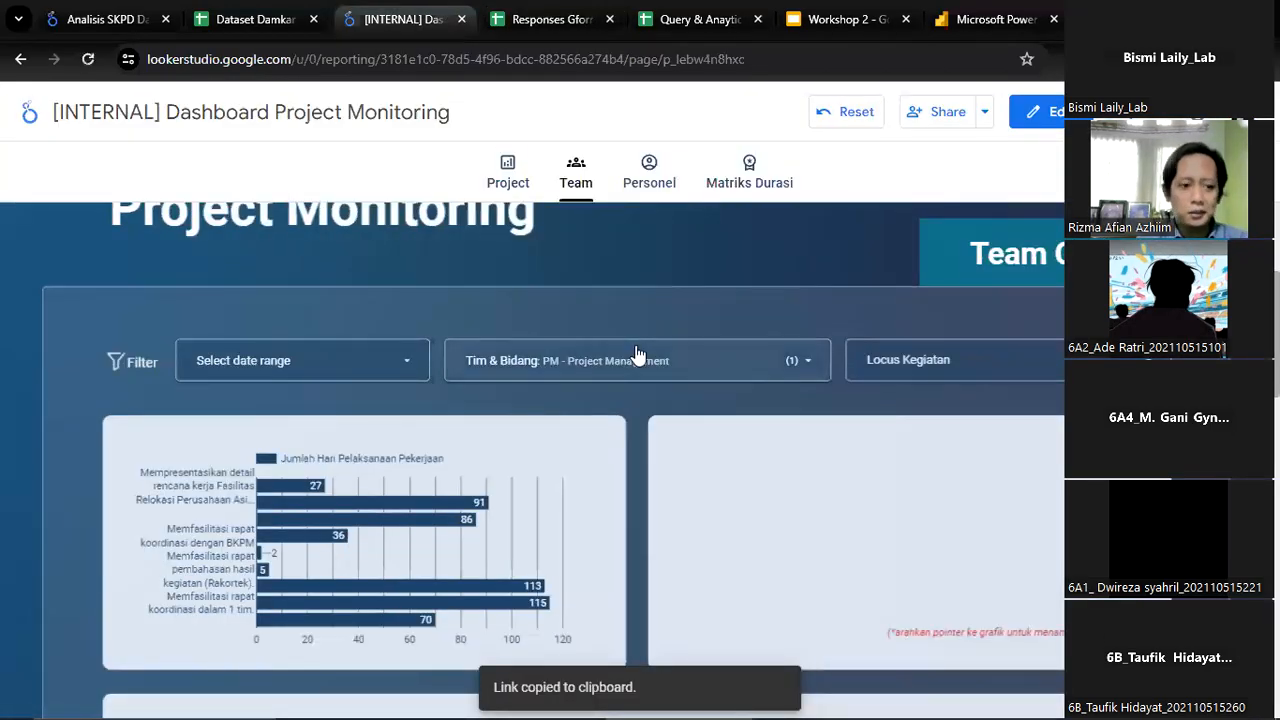
scroll(623, 390, down, 10)
scroll(590, 393, up, 5)
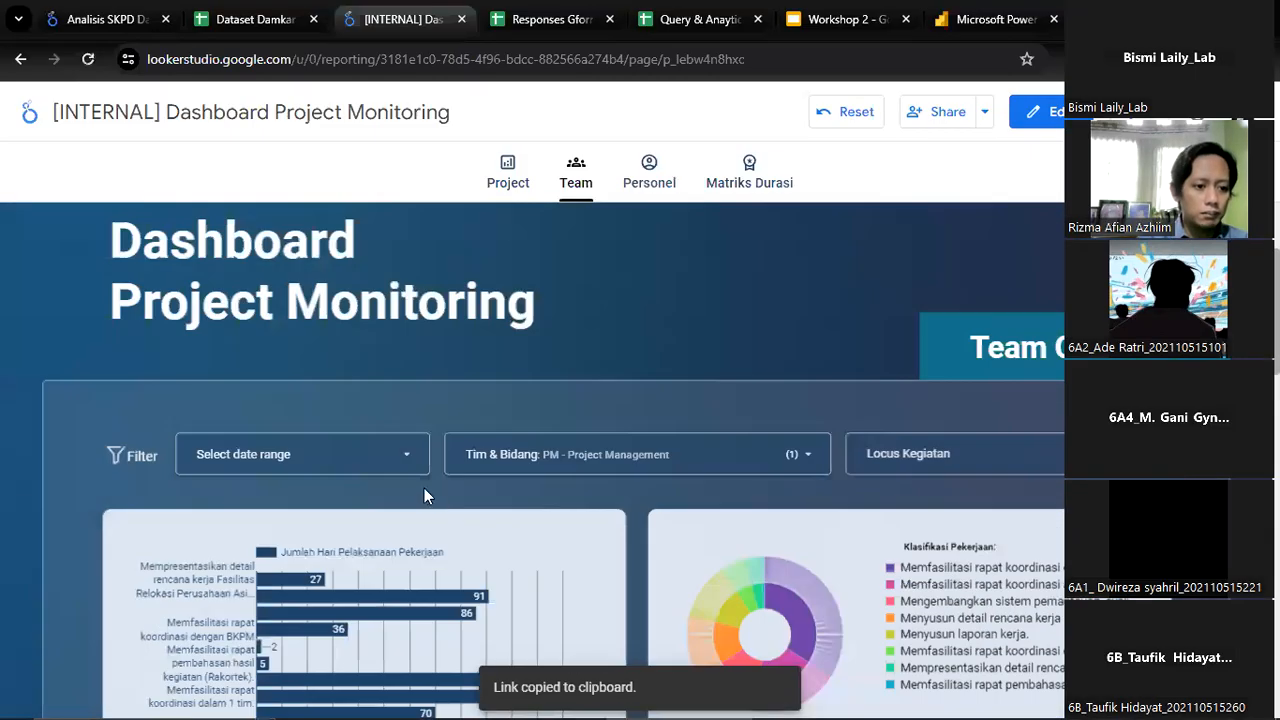
click(648, 452)
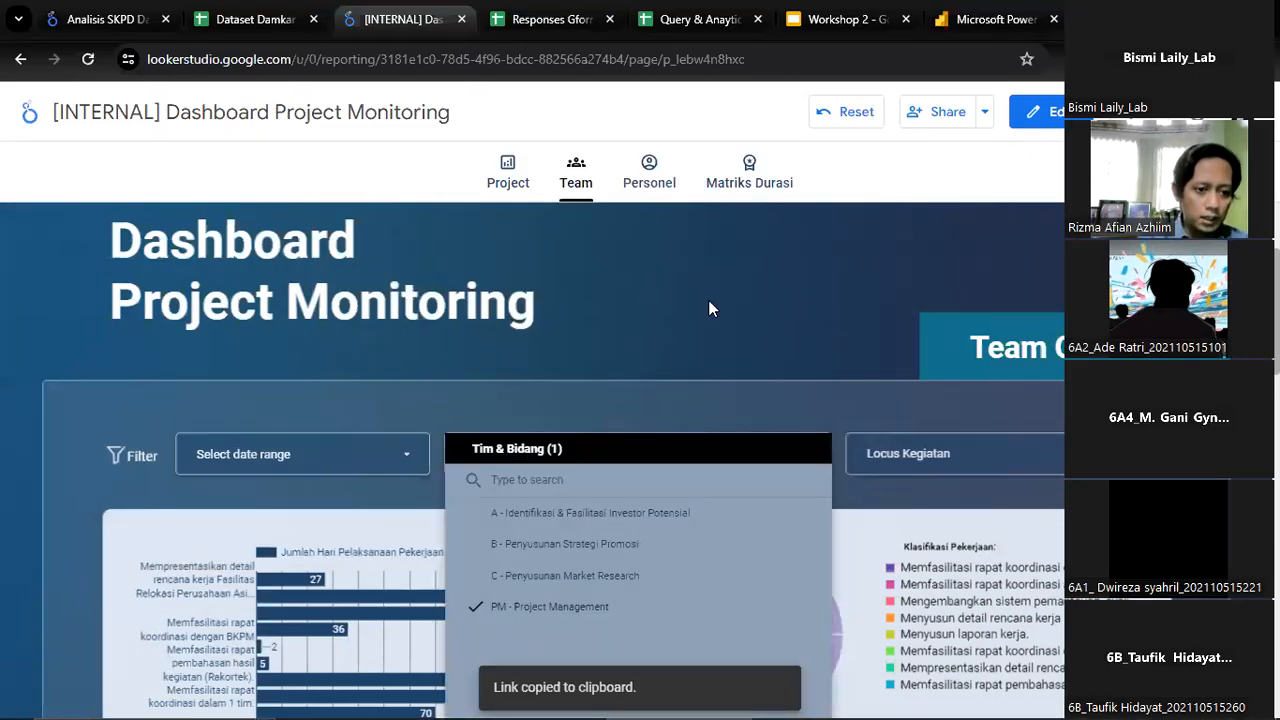
click(712, 305)
Examine the Team page's Daftar Pelaksanaan Kegiatan table and the daily stacked activity chart, including its August 22 details
scroll(700, 512, down, 6)
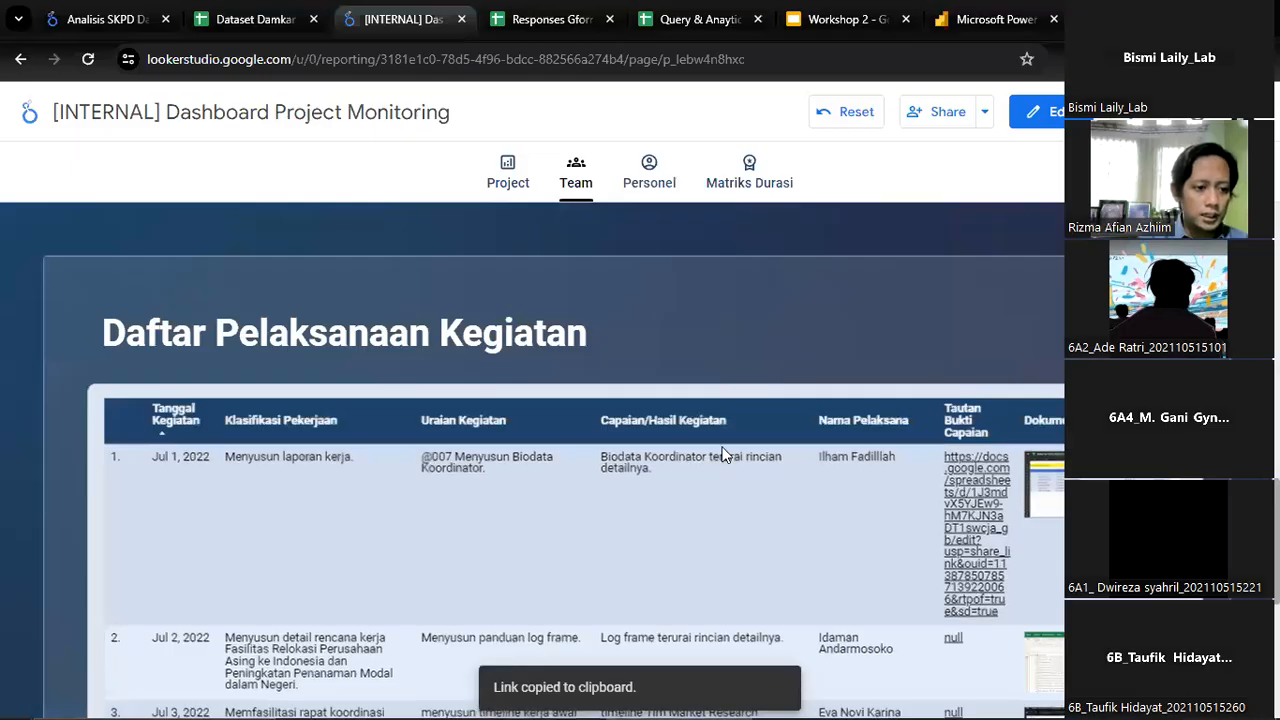
scroll(750, 330, down, 1)
scroll(729, 469, down, 3)
scroll(729, 469, up, 6)
scroll(733, 398, up, 3)
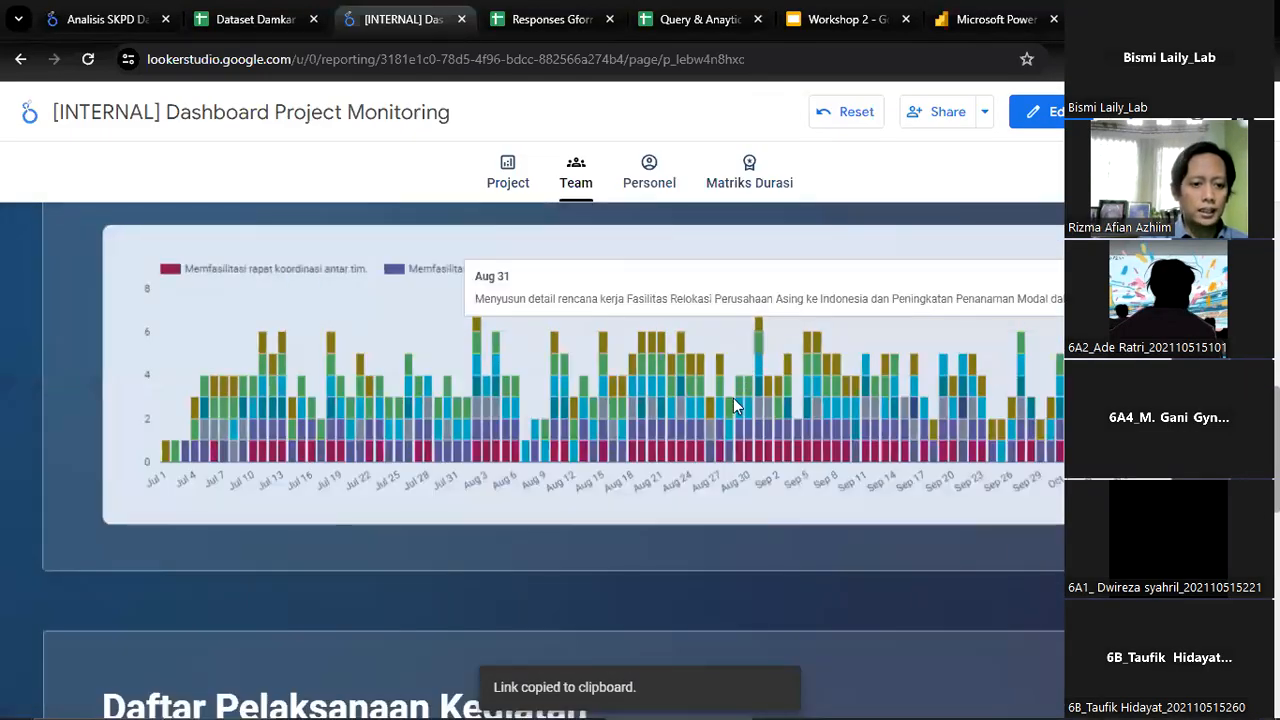
scroll(204, 485, down, 2)
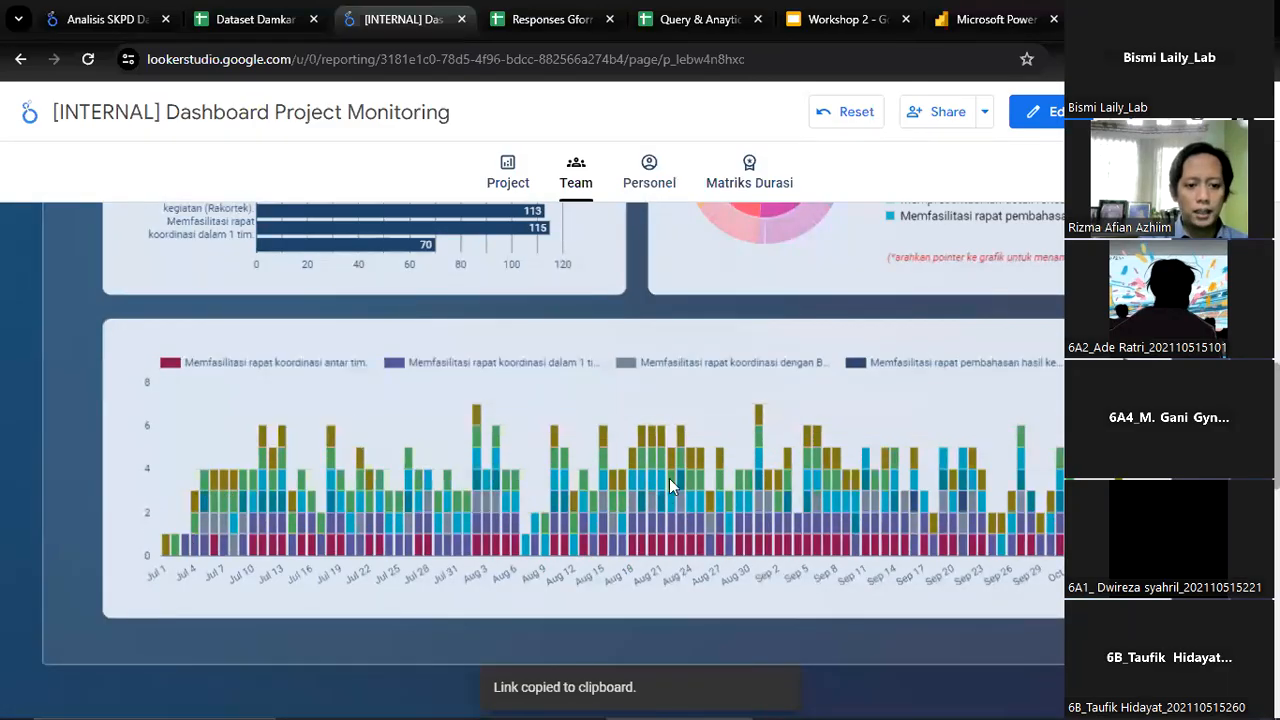
mouse_move(669, 487)
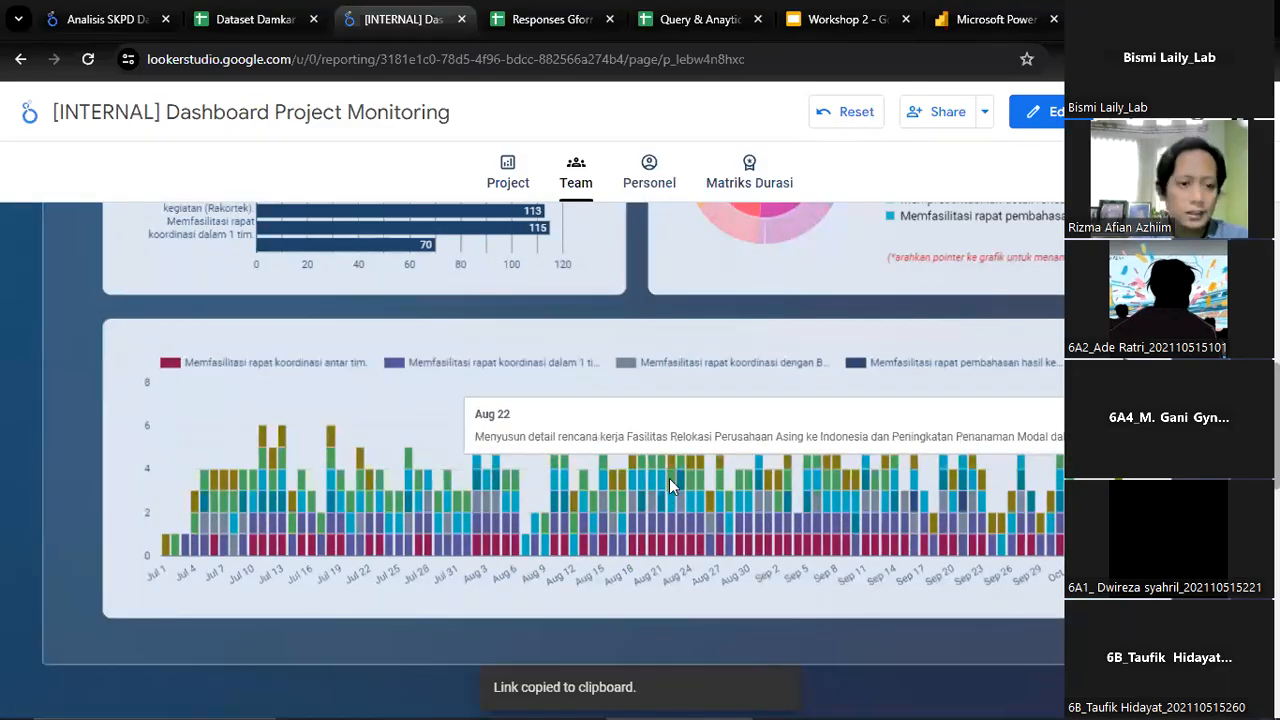
scroll(670, 485, up, 1)
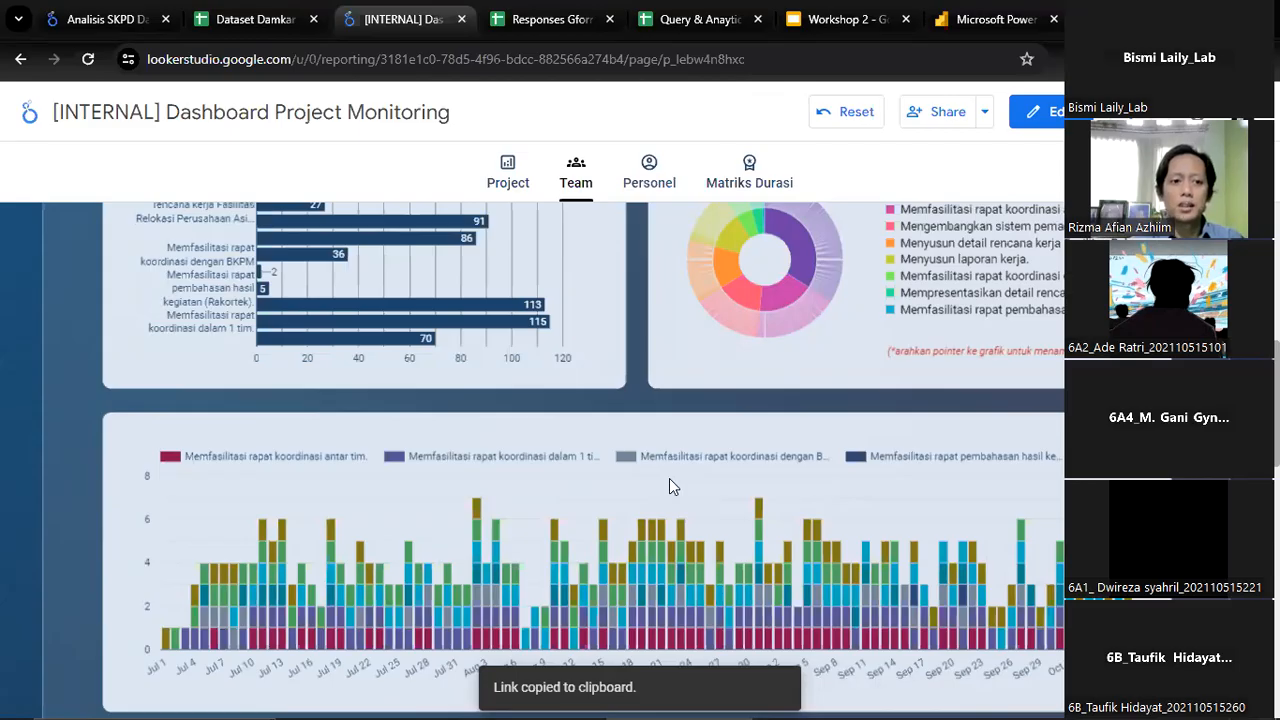
scroll(669, 478, up, 10)
View the work-duration chart on the Personel page and glance at the Responses Gform Relokasi spreadsheet before returning to the report
click(648, 182)
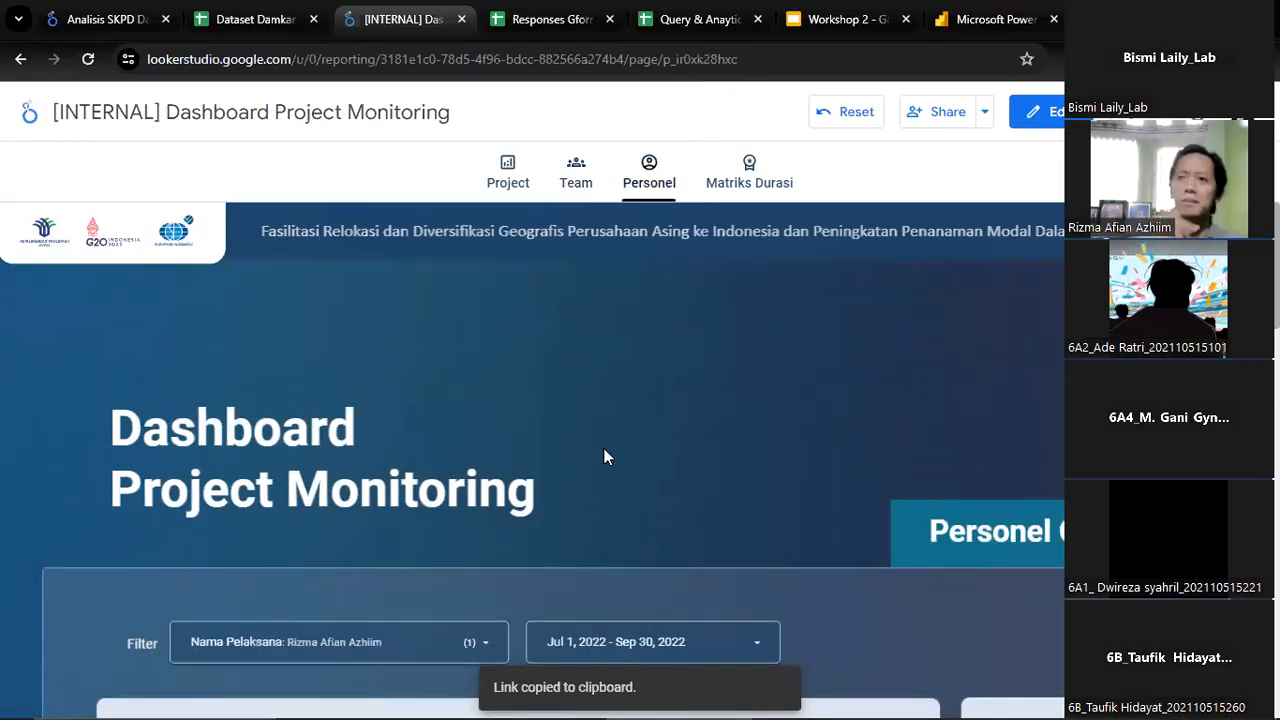
scroll(603, 458, down, 5)
scroll(567, 470, down, 2)
scroll(536, 489, up, 2)
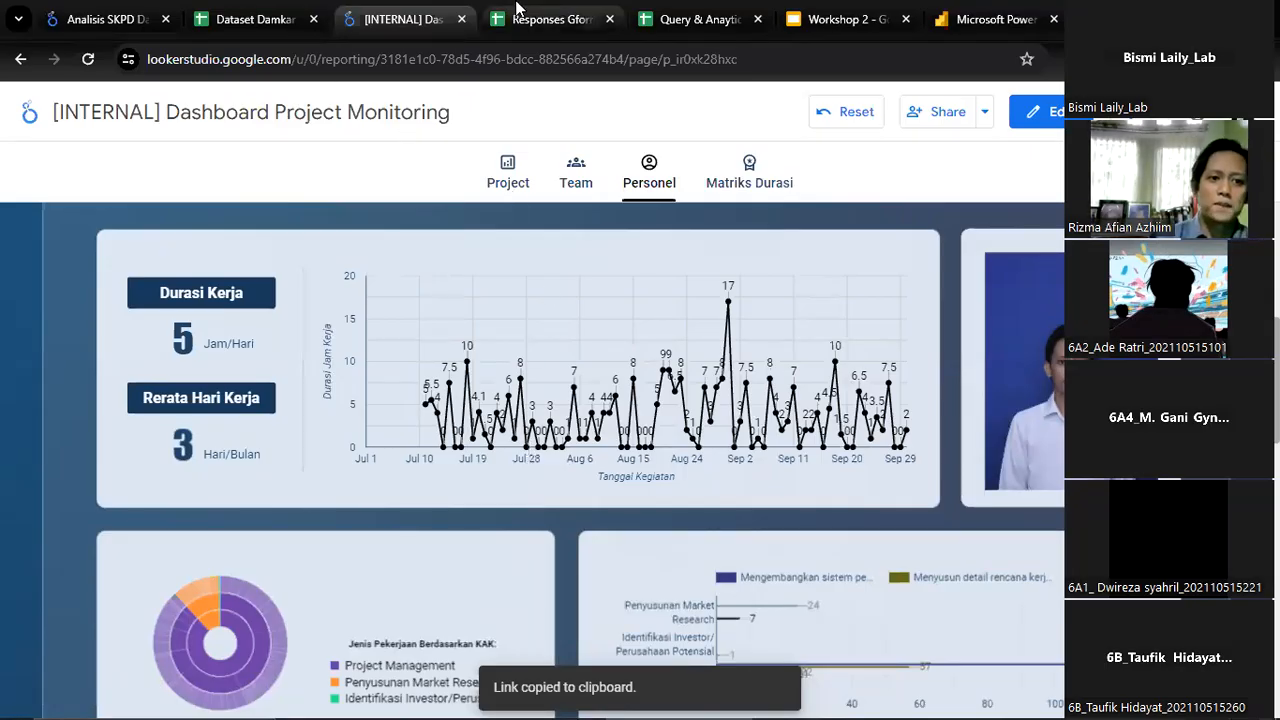
click(545, 19)
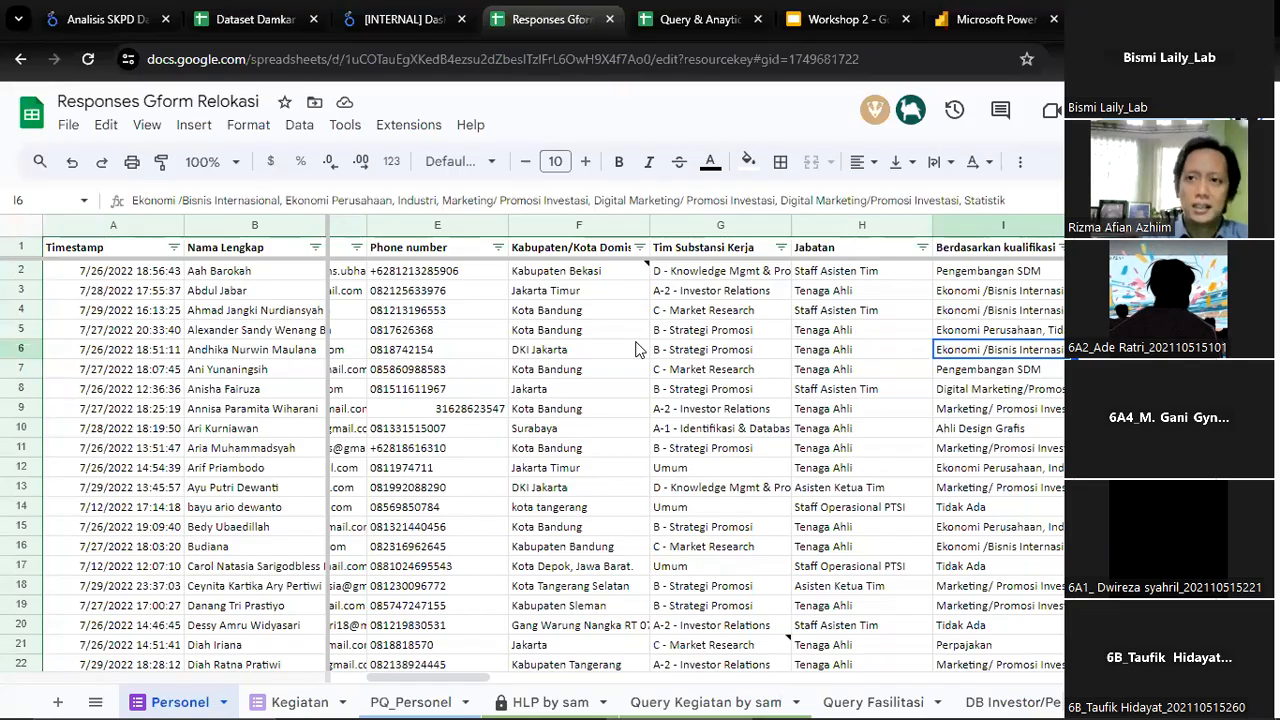
click(432, 12)
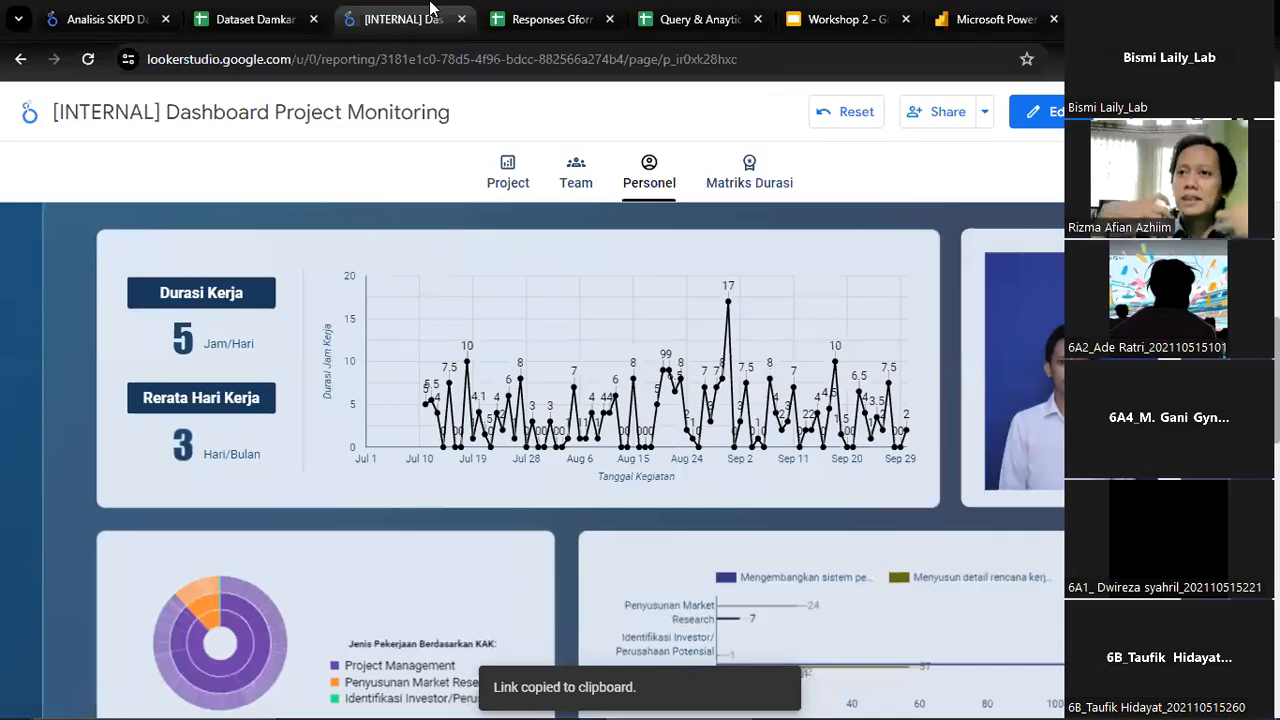
Glance at the Team and Project pages, and examine the Klasemen Durasi Kerja table on the Matriks Durasi page
click(572, 187)
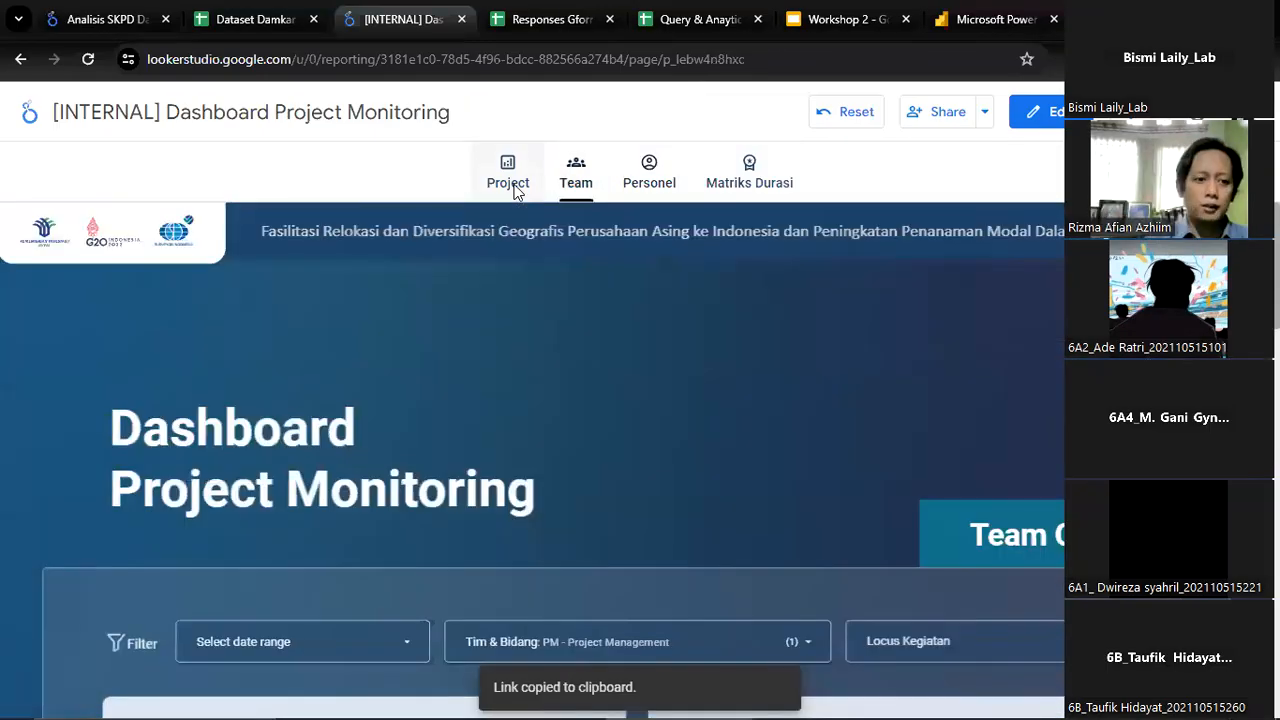
click(510, 167)
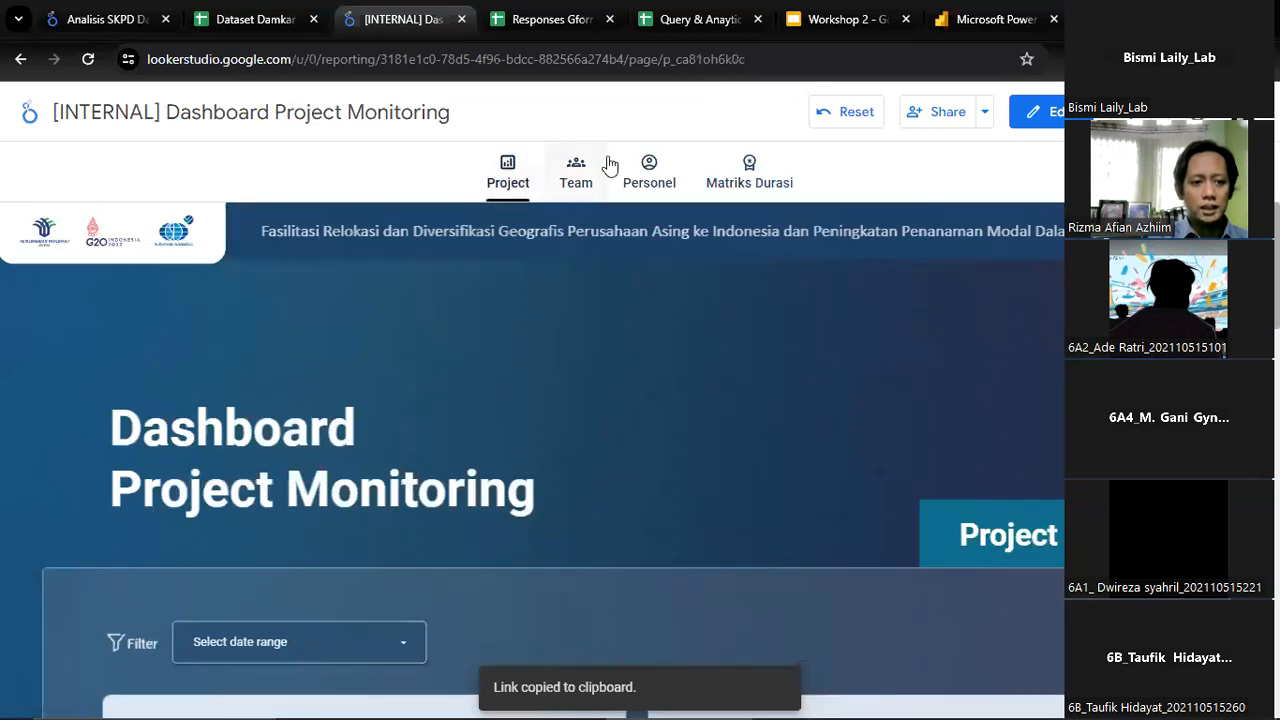
click(753, 183)
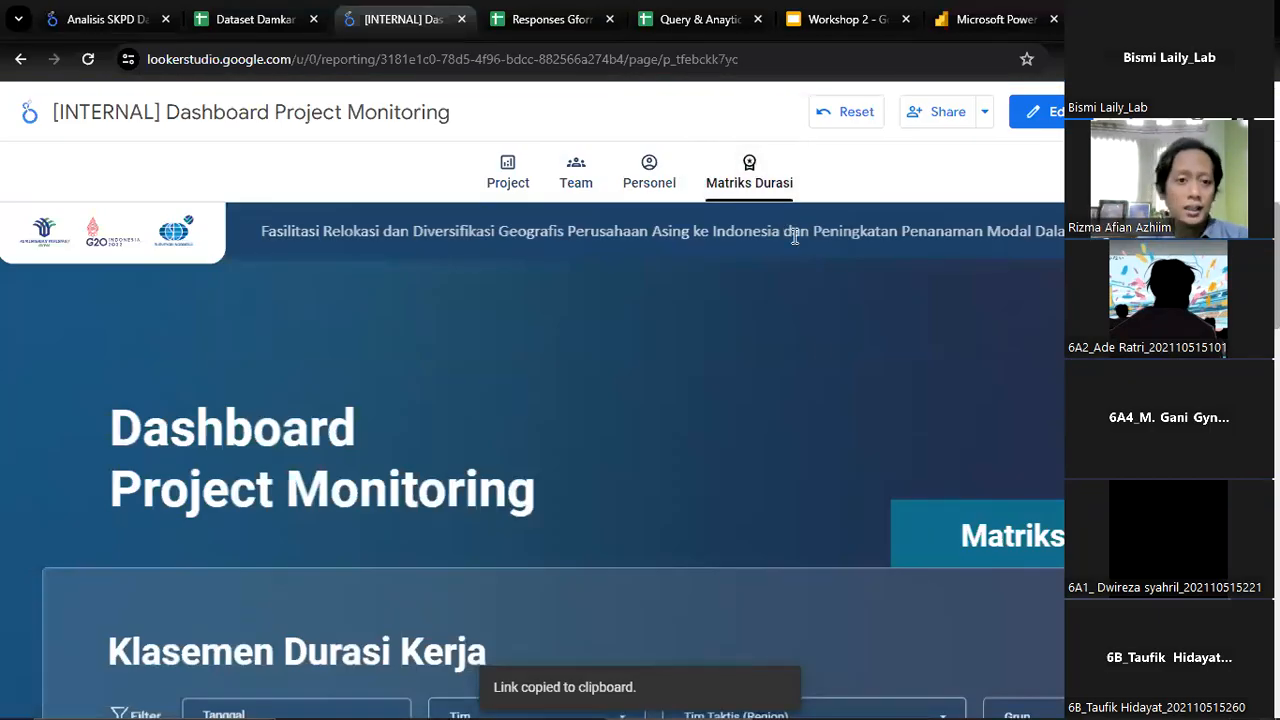
scroll(810, 398, down, 2)
scroll(810, 398, down, 3)
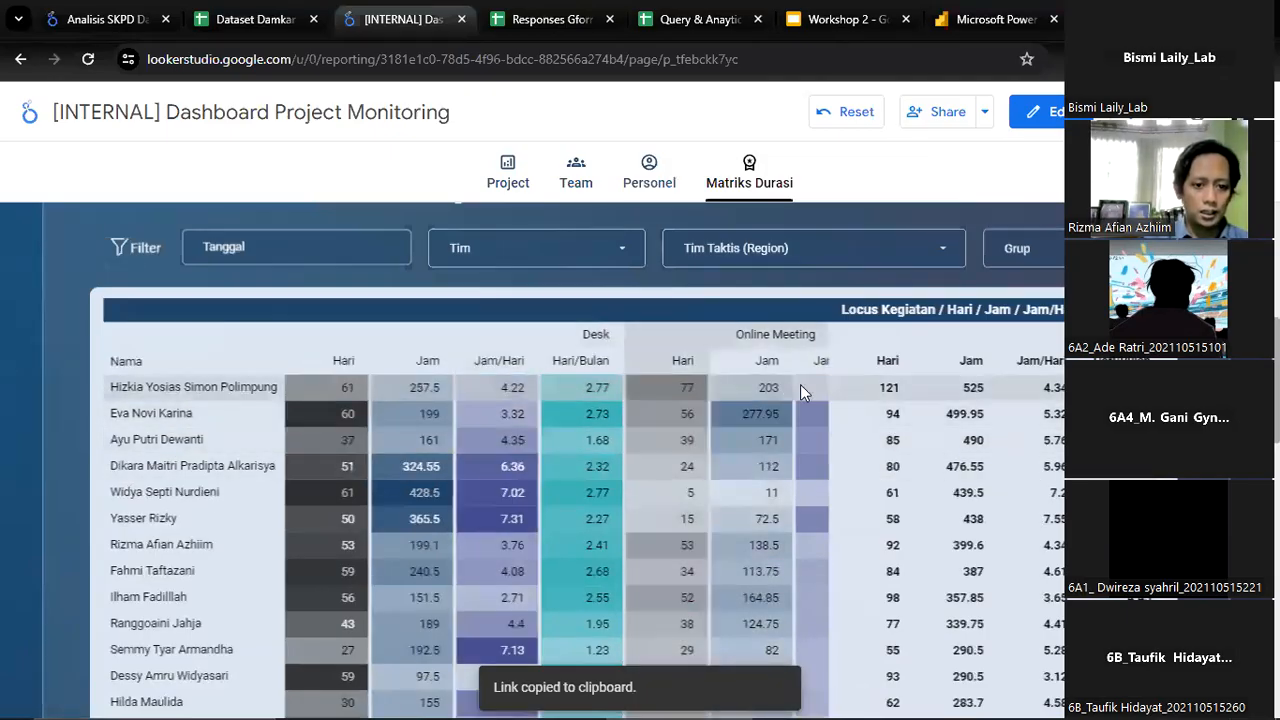
Examine the rest of the Klasemen Durasi Kerja table down to its last row and return to the page header
scroll(313, 547, down, 8)
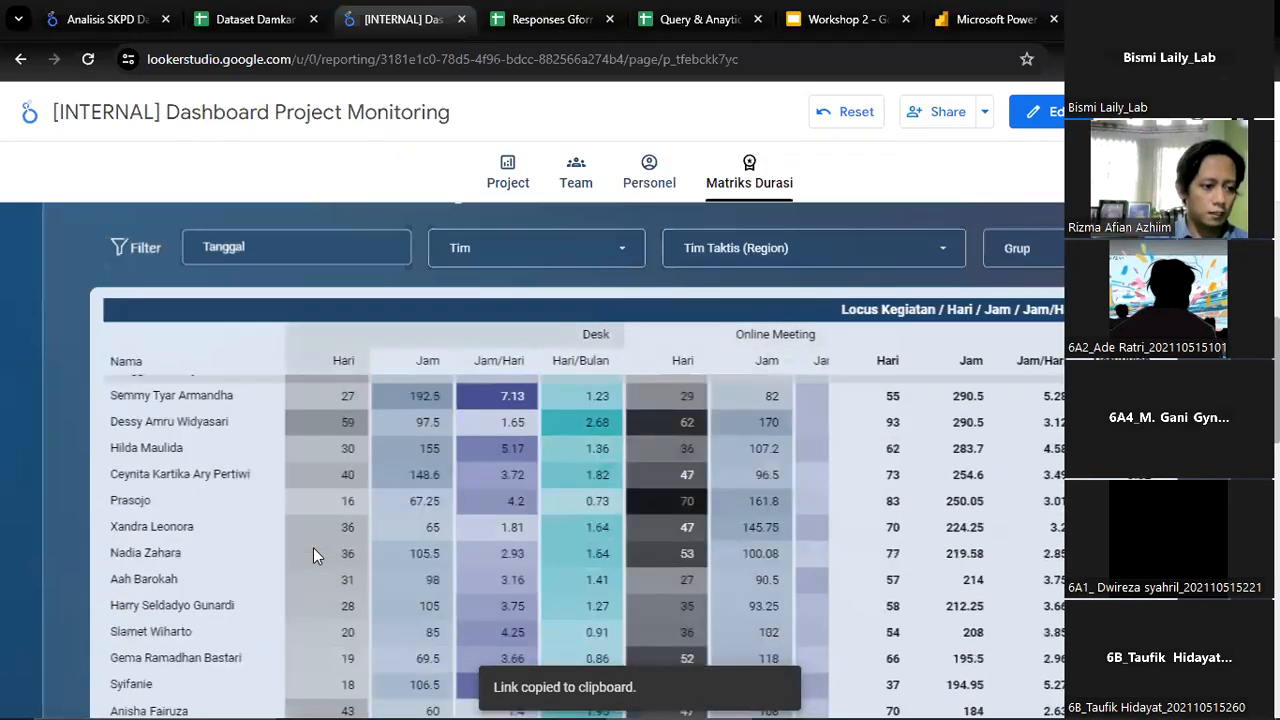
scroll(311, 549, down, 10)
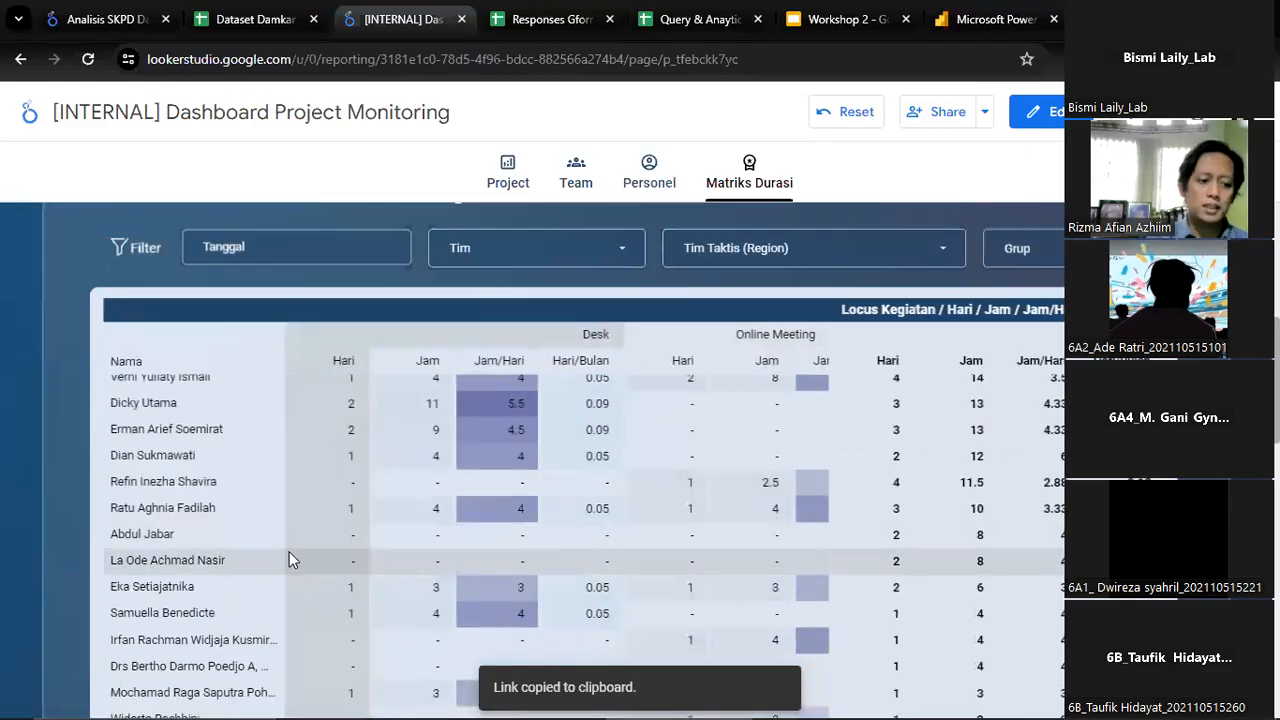
scroll(70, 521, down, 2)
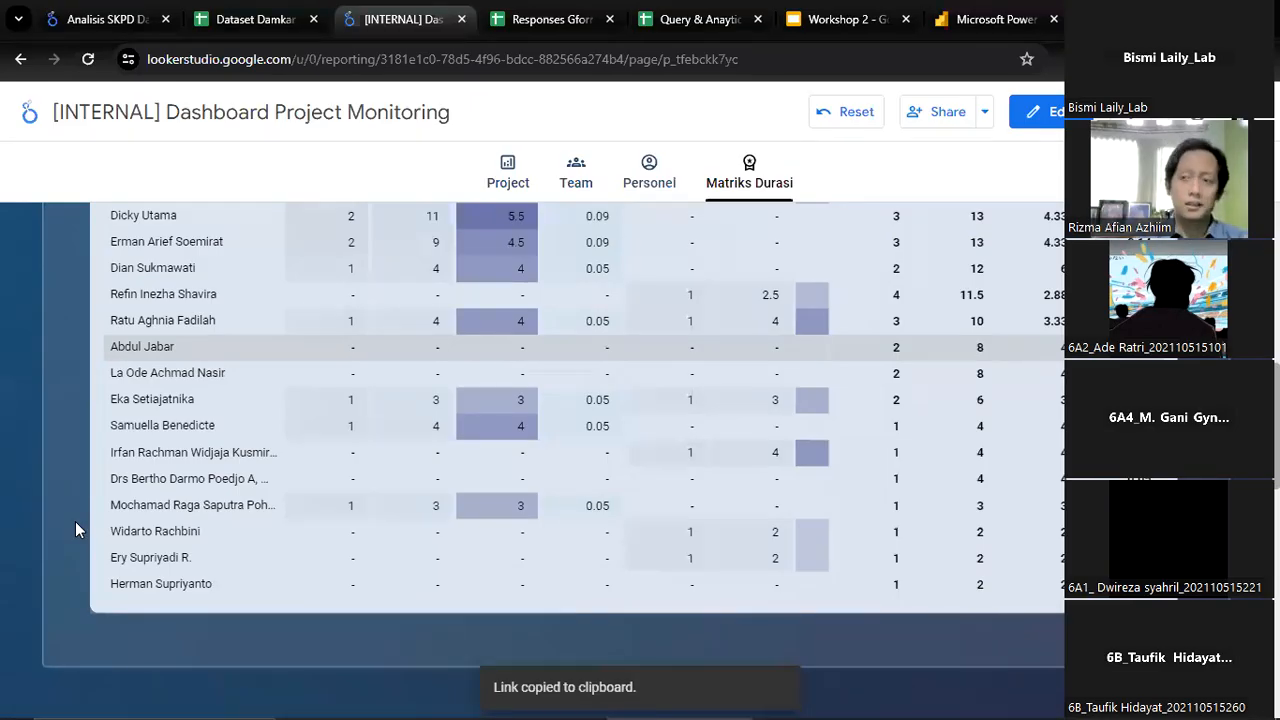
scroll(656, 497, up, 10)
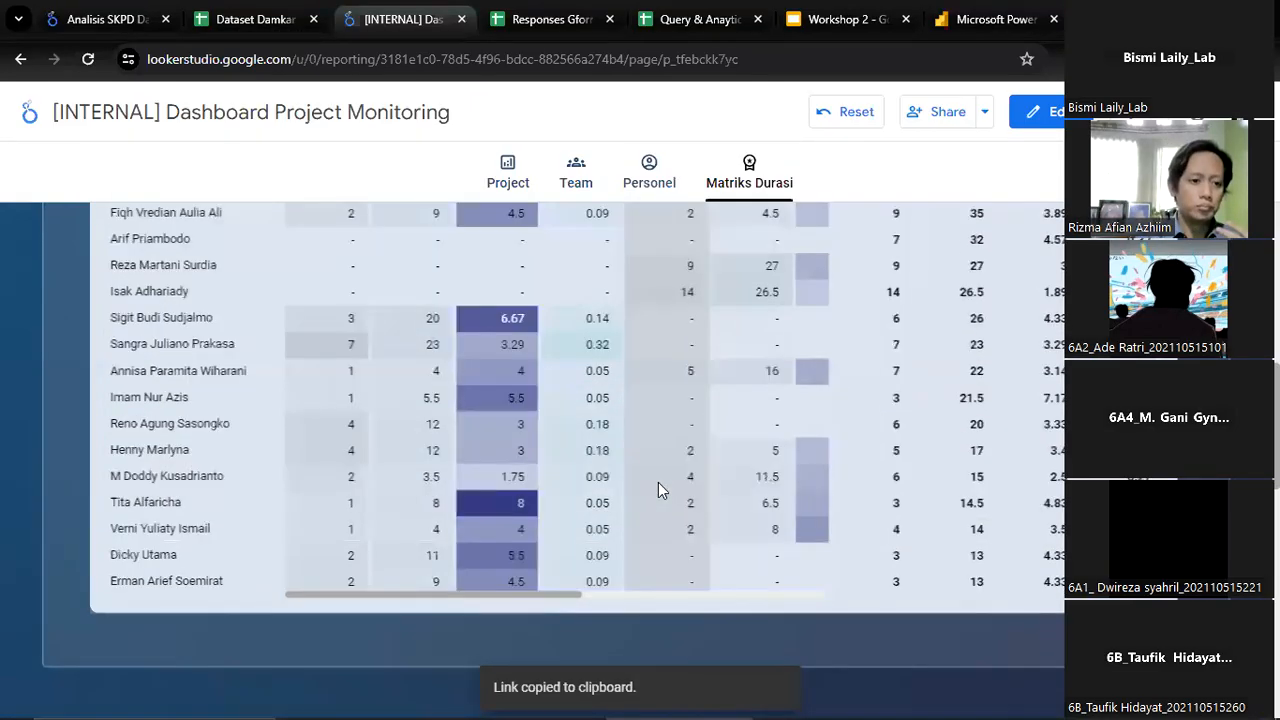
scroll(658, 485, up, 5)
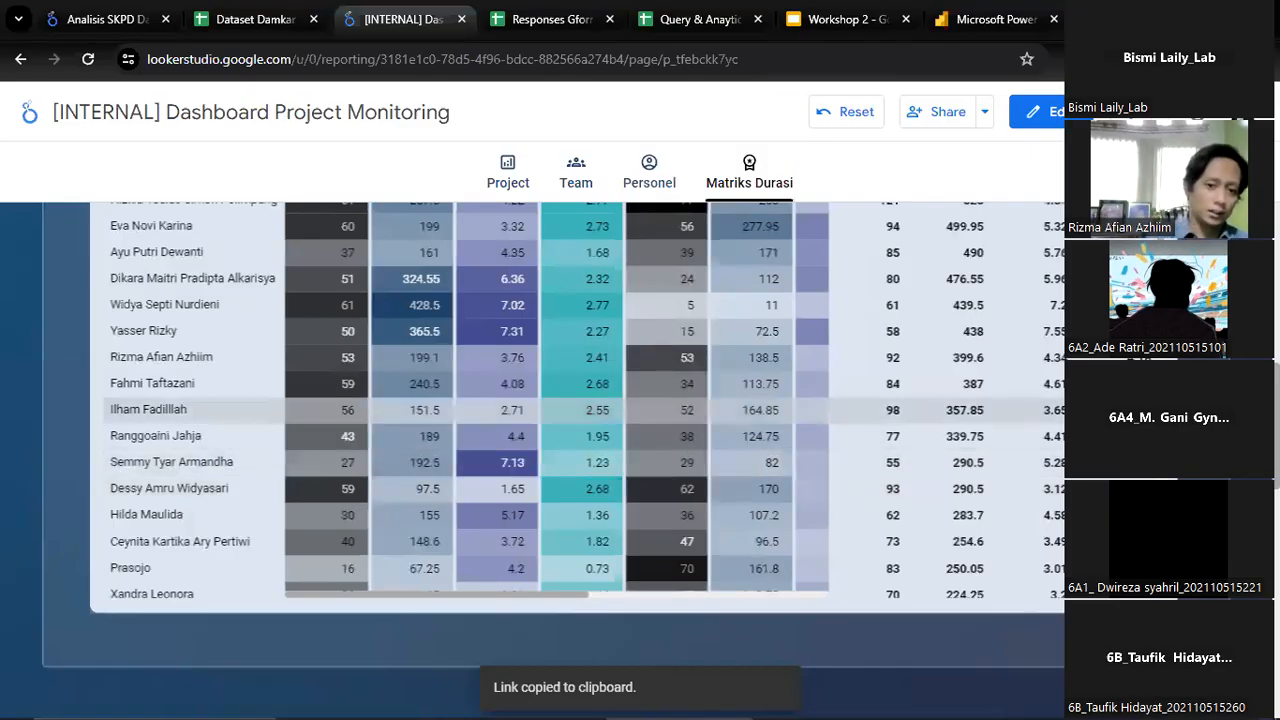
scroll(300, 410, up, 5)
scroll(530, 450, up, 2)
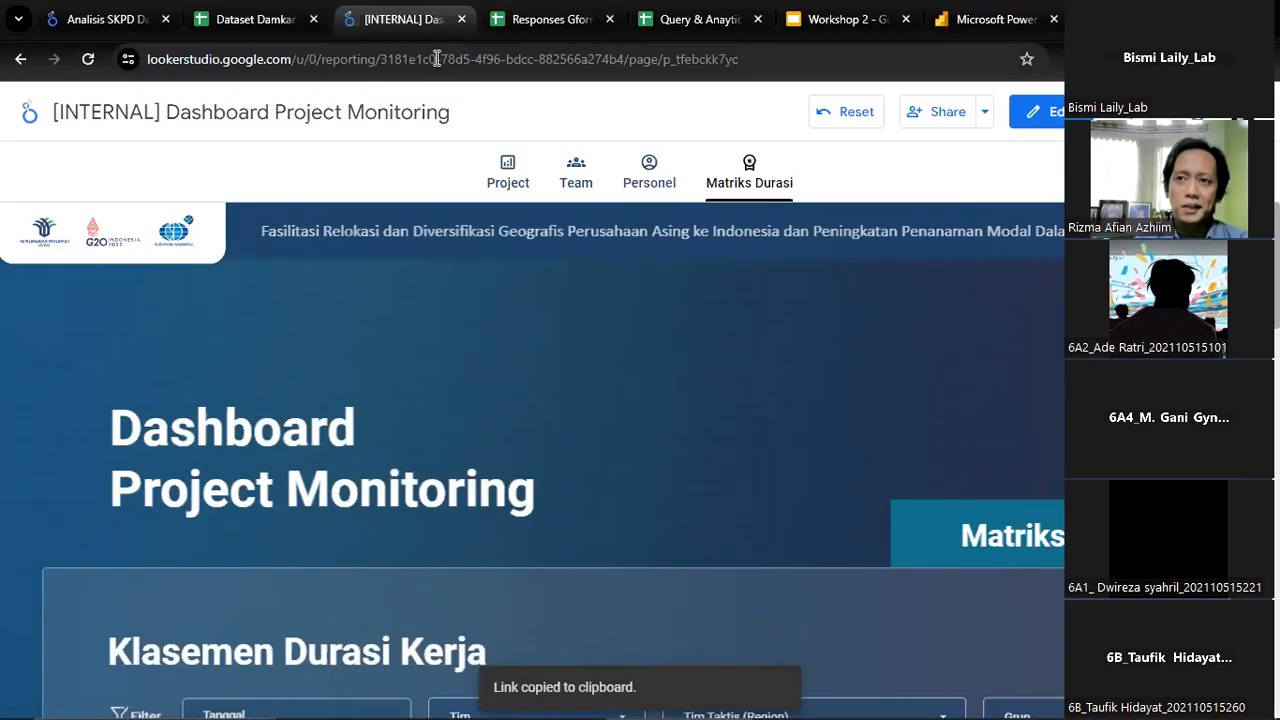
Switch to the Analisis SKPD Damkar report, view the Unit OPD filter's options and glance over its charts and table
click(78, 12)
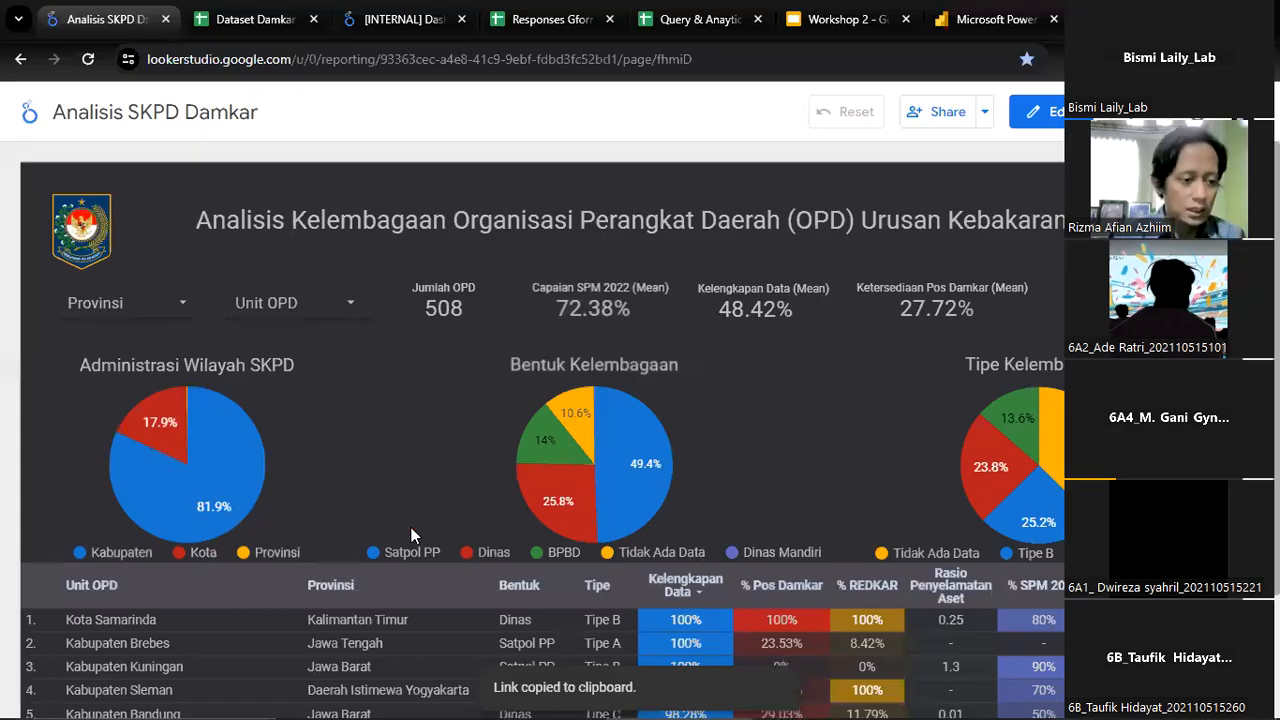
click(272, 314)
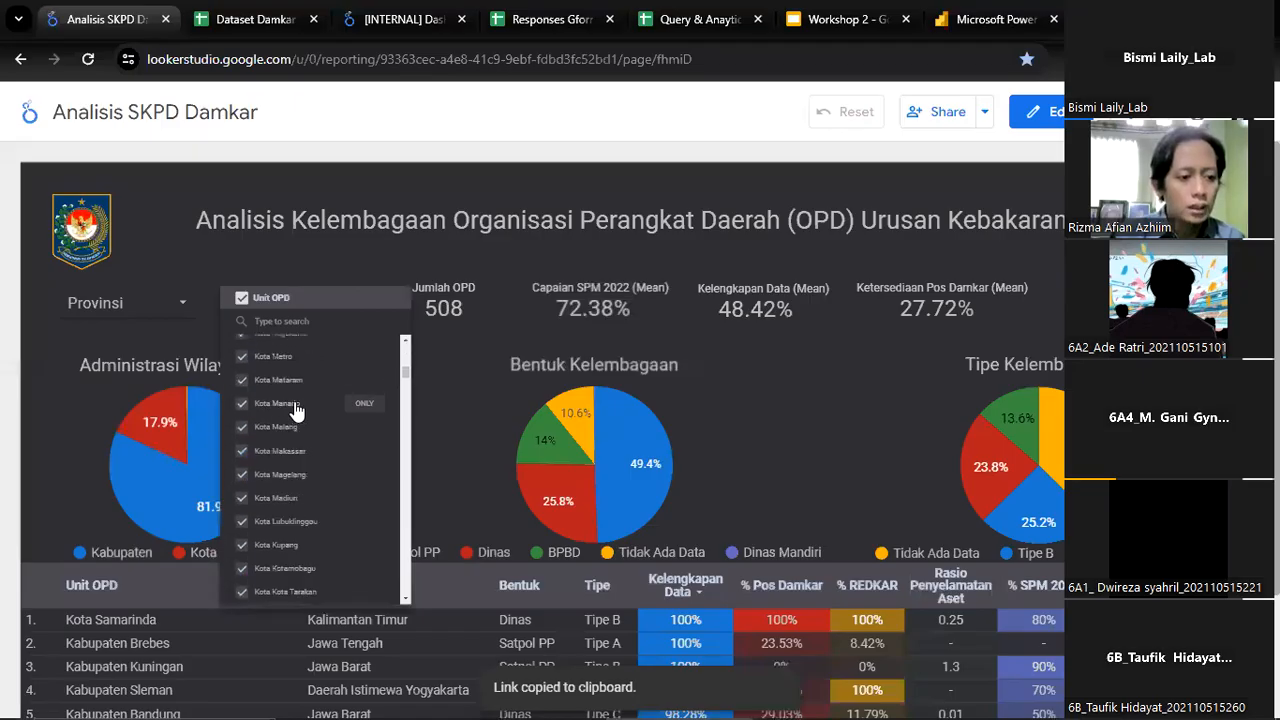
click(459, 427)
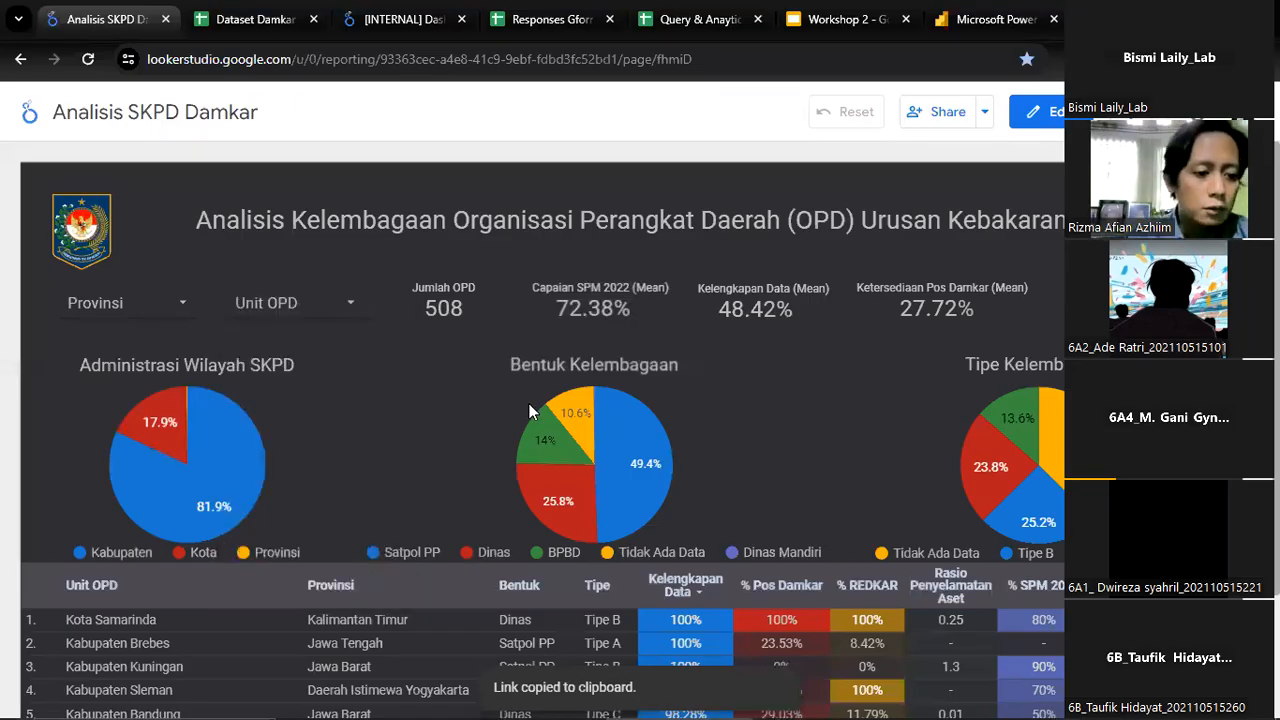
scroll(532, 410, down, 1)
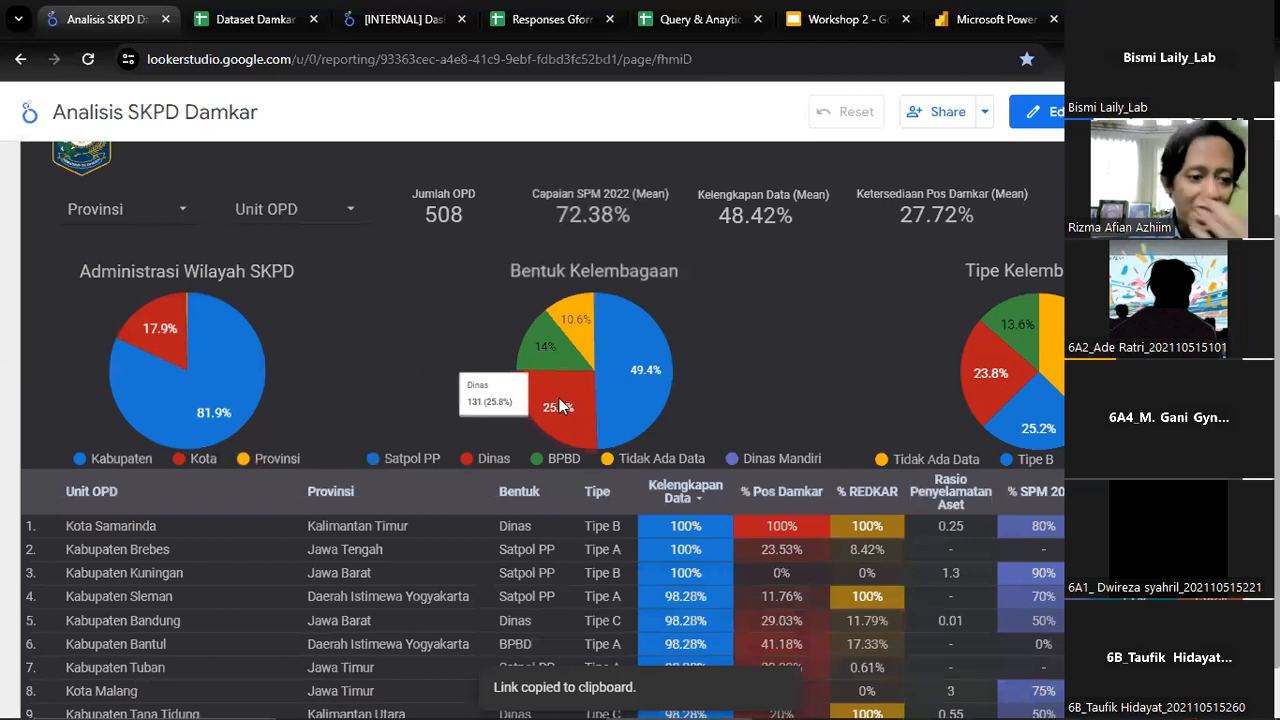
scroll(656, 377, up, 1)
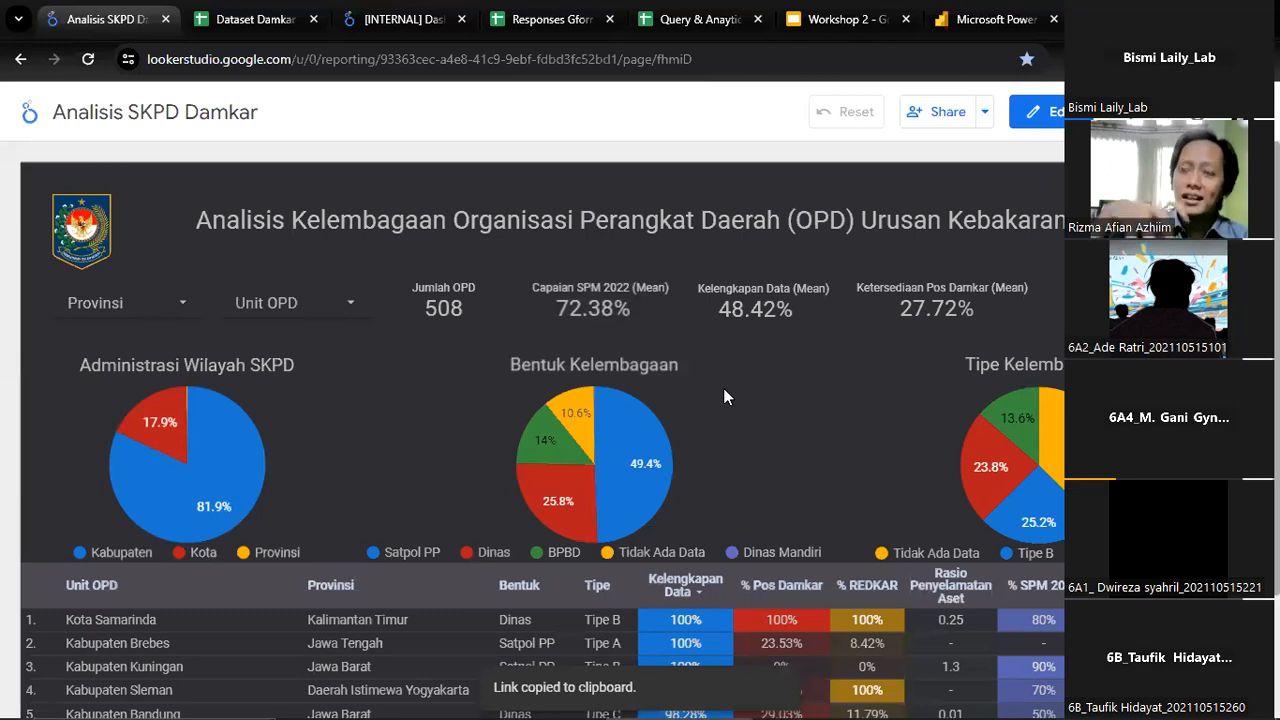
View the details of the Satpol PP, Tidak Ada Data, BPBD and Dinas slices in the Bentuk Kelembagaan chart
mouse_move(608, 484)
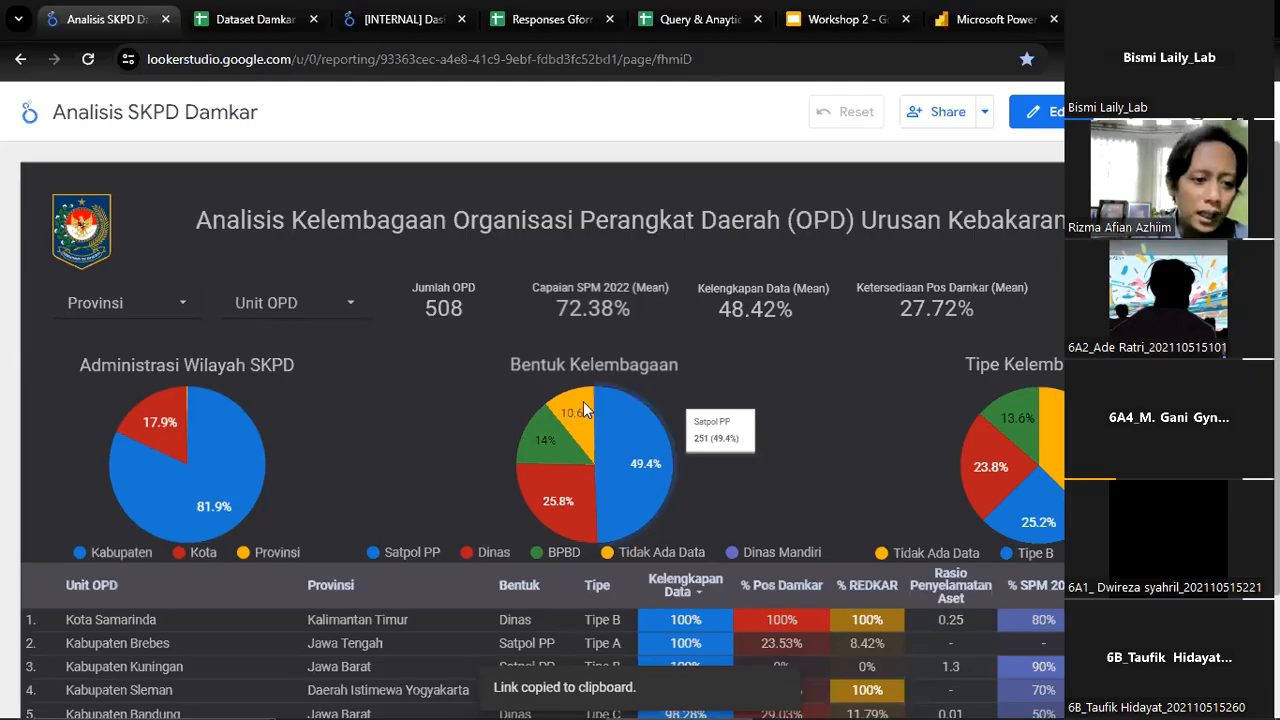
mouse_move(566, 411)
mouse_move(542, 456)
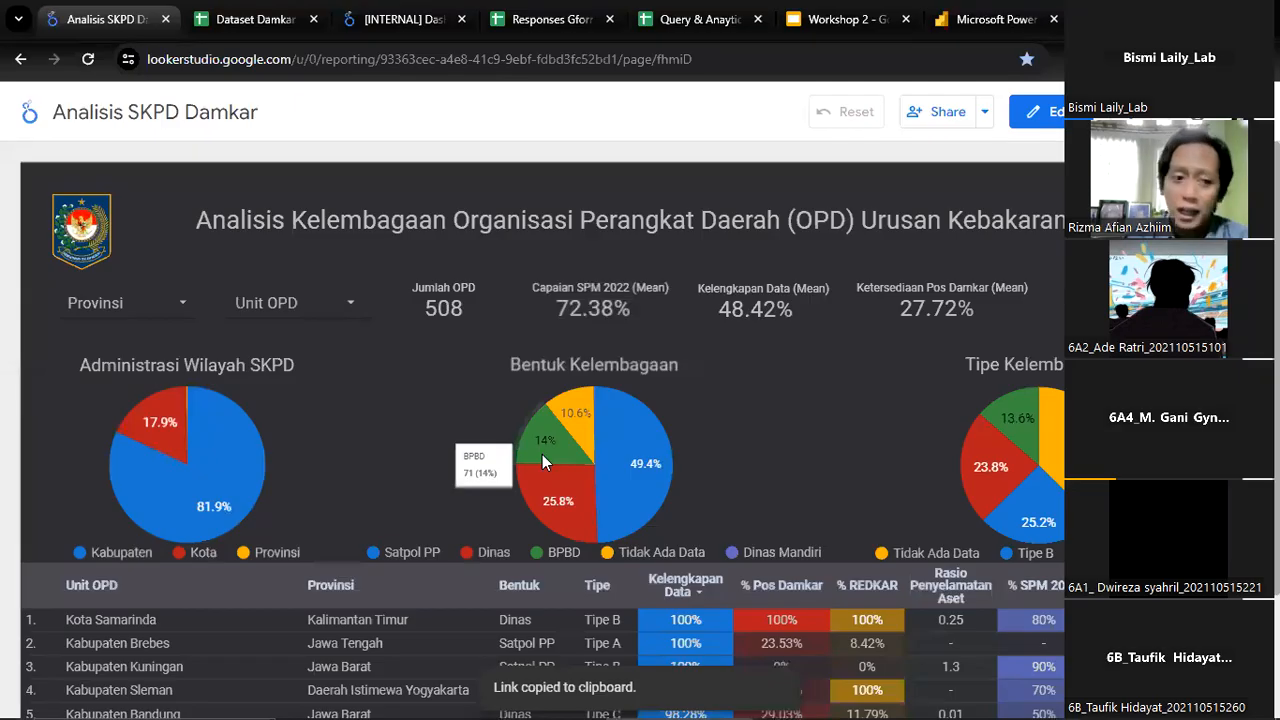
mouse_move(568, 505)
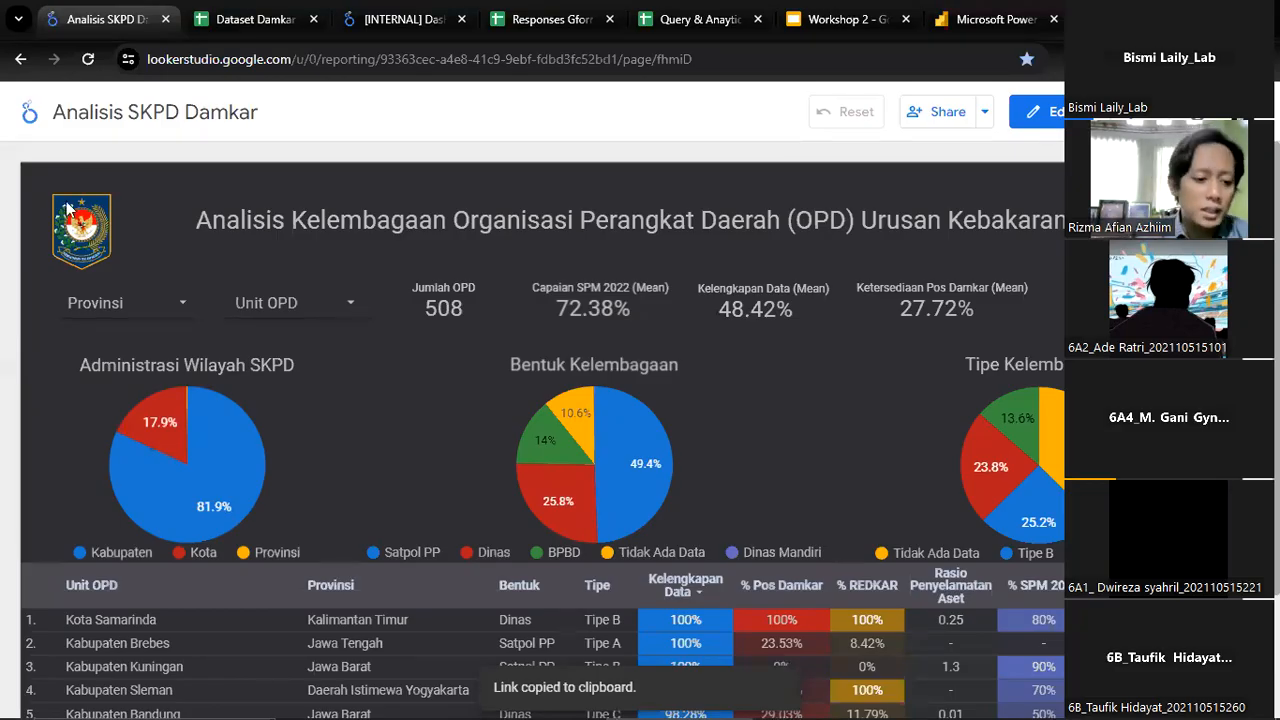
Filter the report by the Satpol PP slice of the Bentuk Kelembagaan chart, view the table and clear the filter
mouse_move(636, 458)
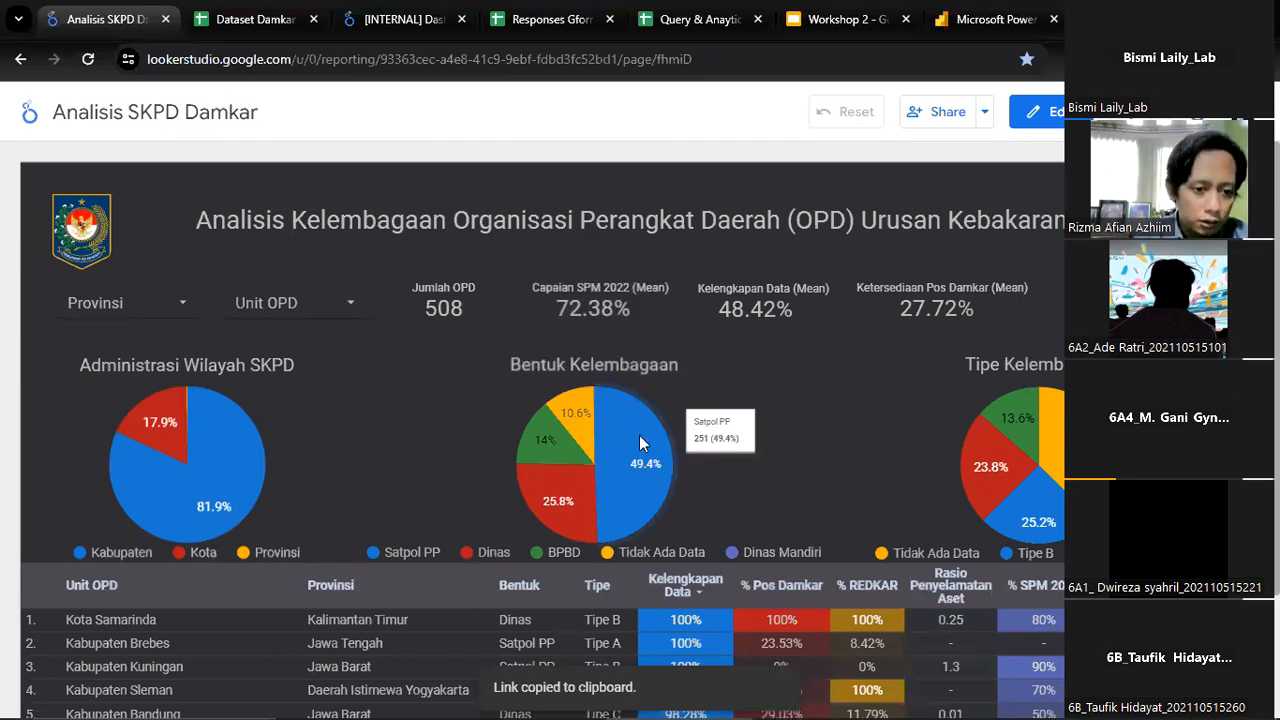
click(639, 435)
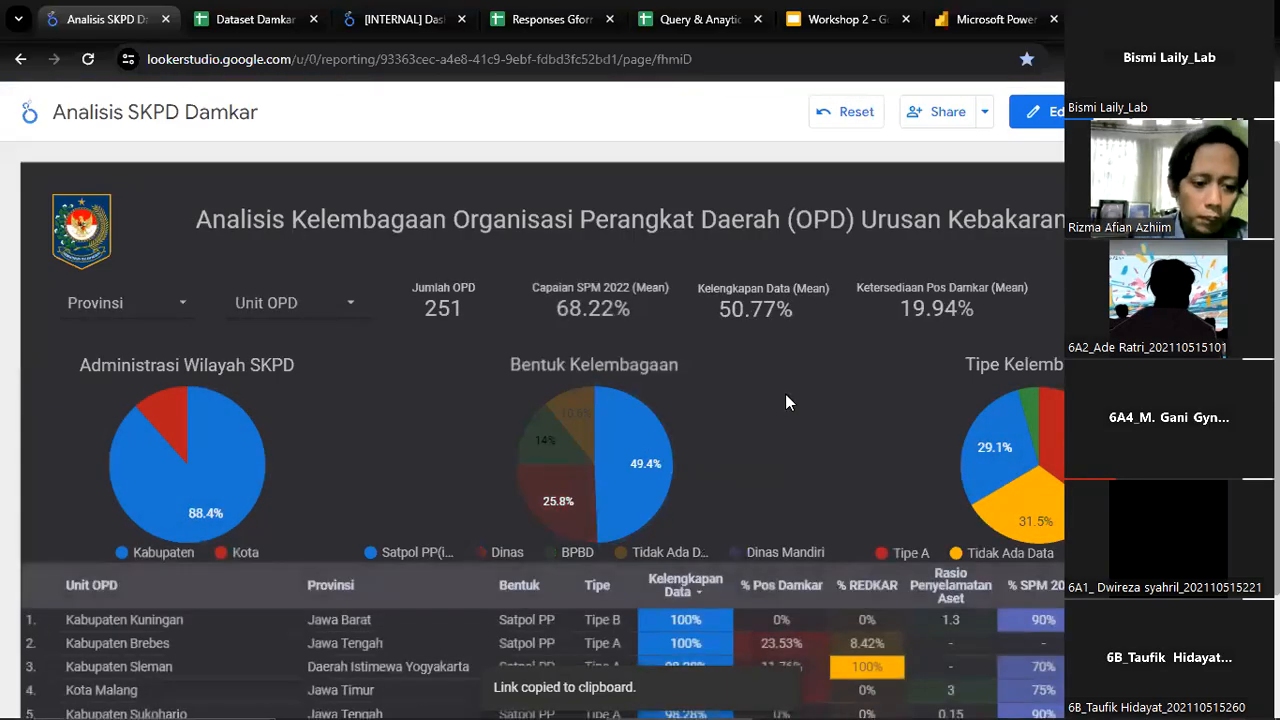
scroll(785, 402, down, 2)
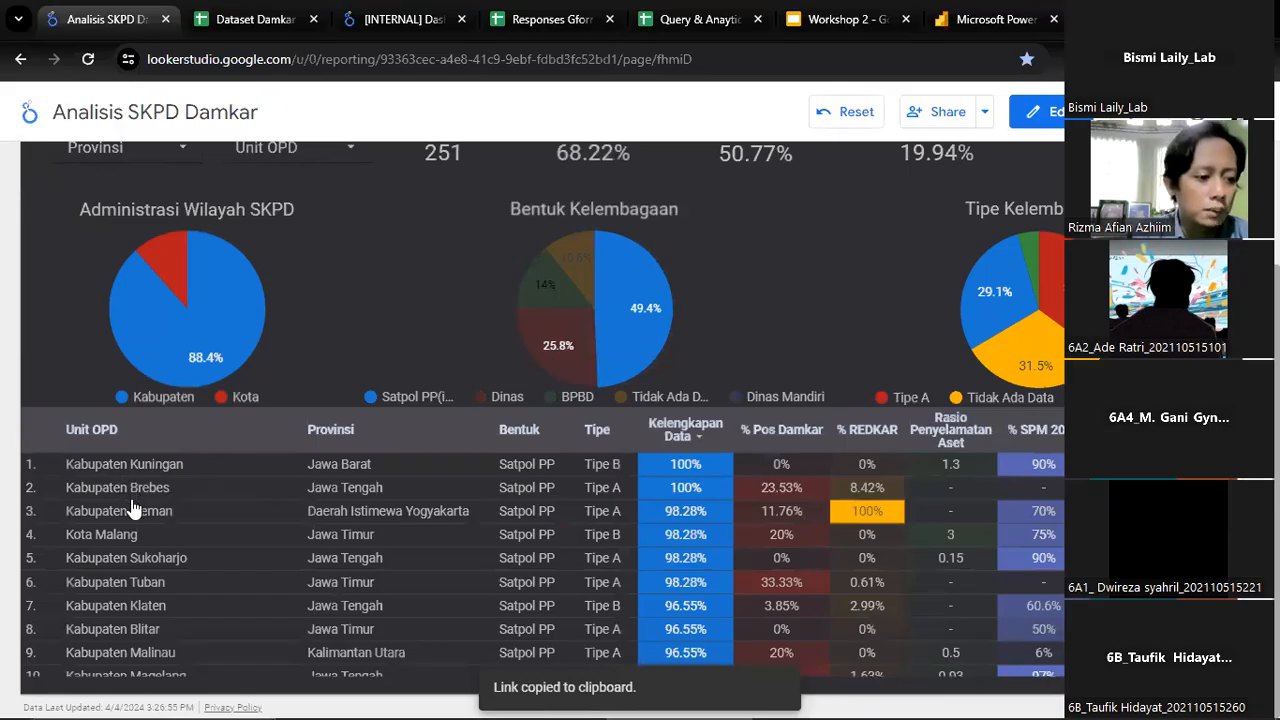
mouse_move(622, 305)
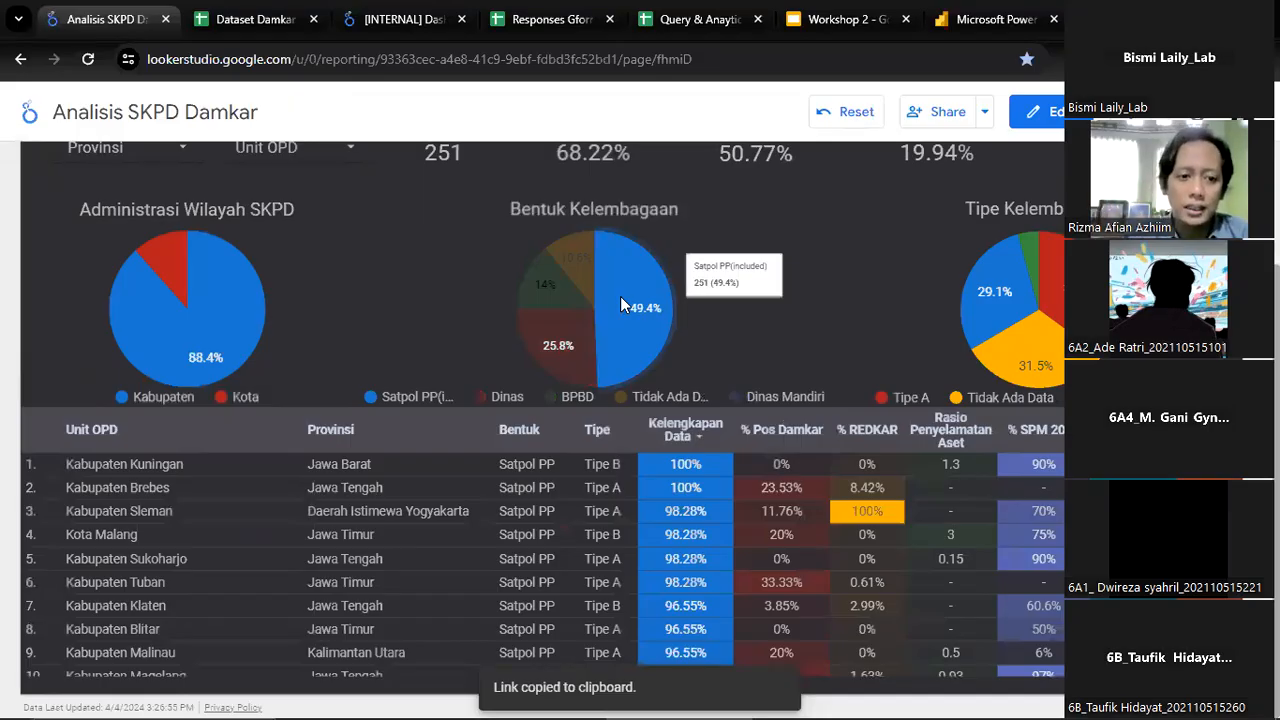
click(620, 296)
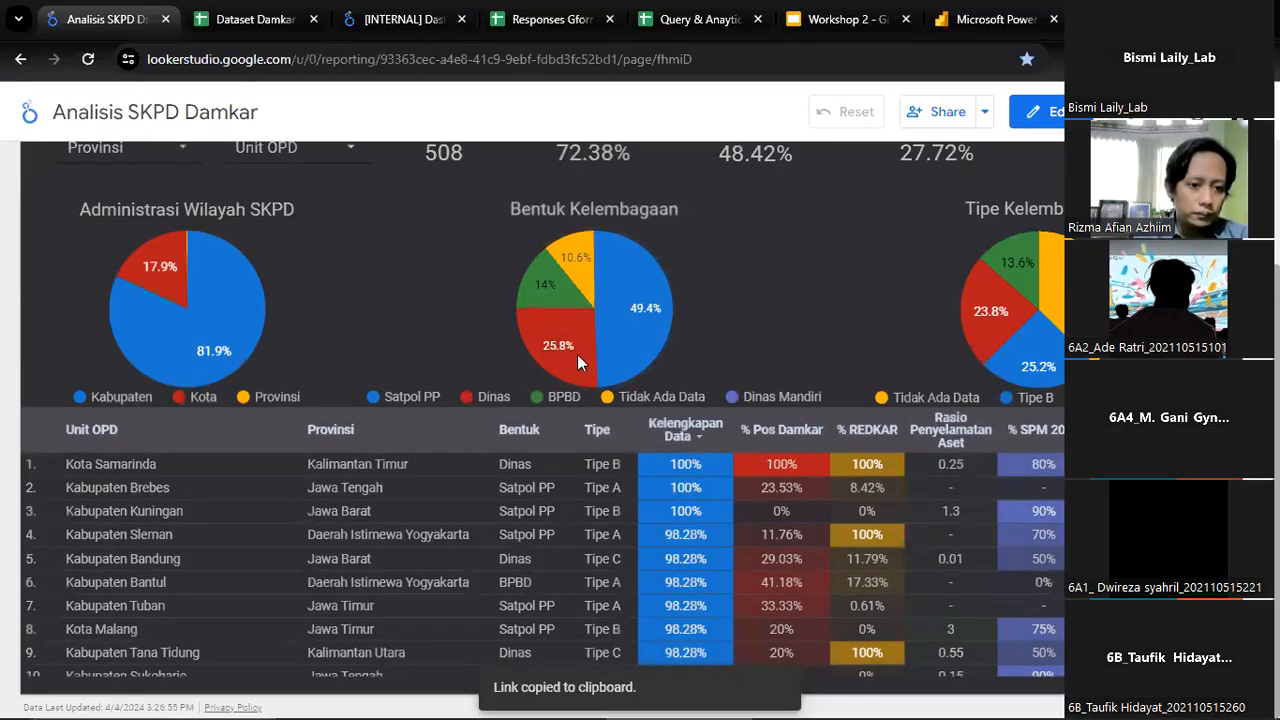
Filter the report by Satpol PP again using the Bentuk Kelembagaan chart and browse the filtered Unit OPD rows
mouse_move(639, 328)
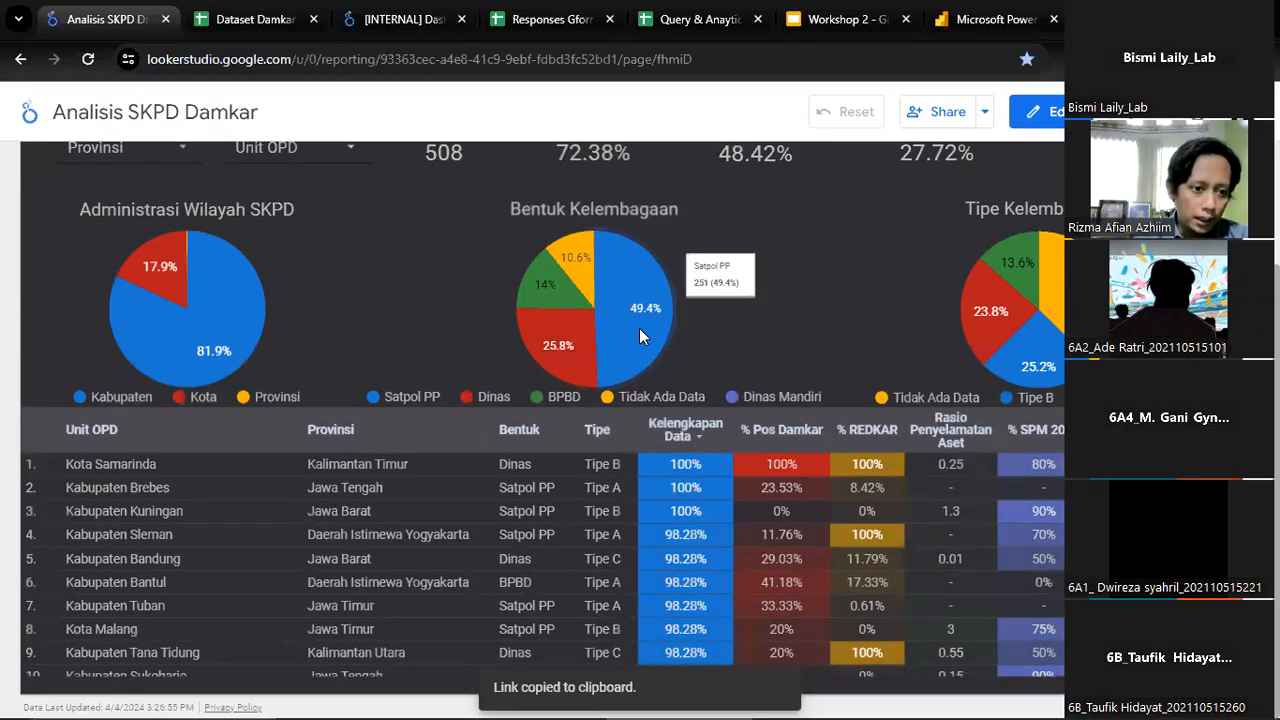
click(639, 328)
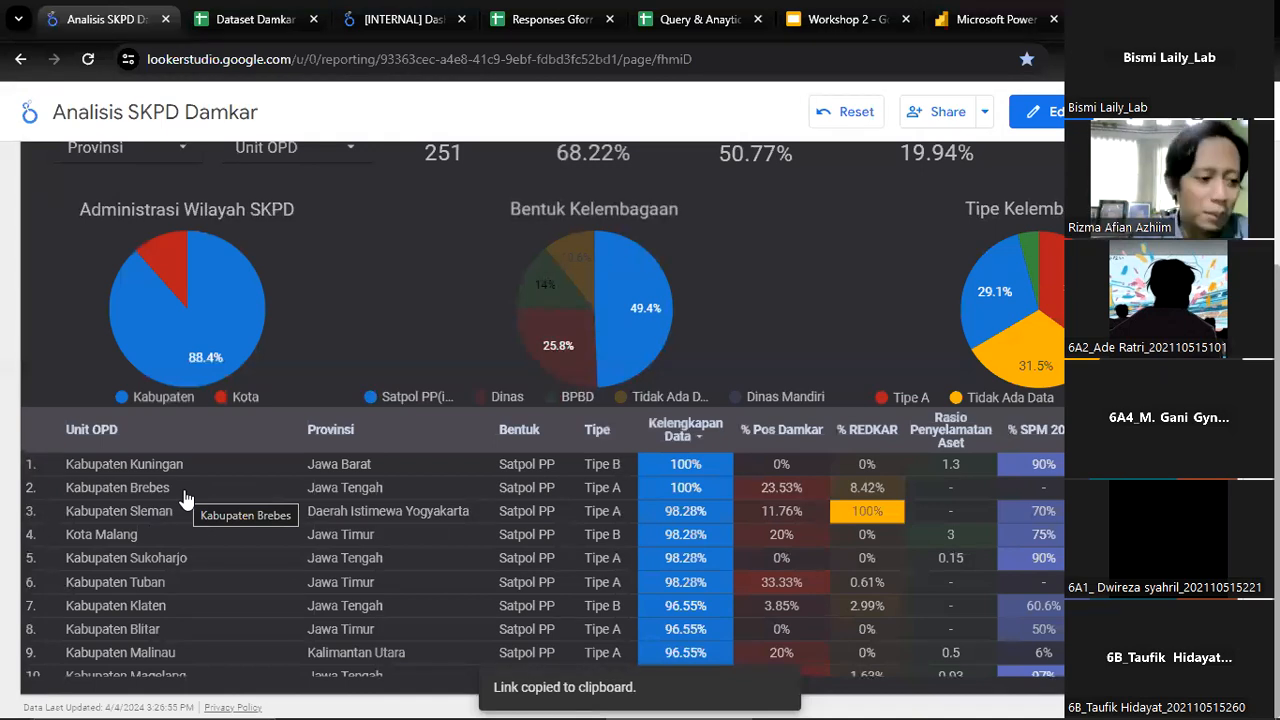
scroll(190, 515, down, 5)
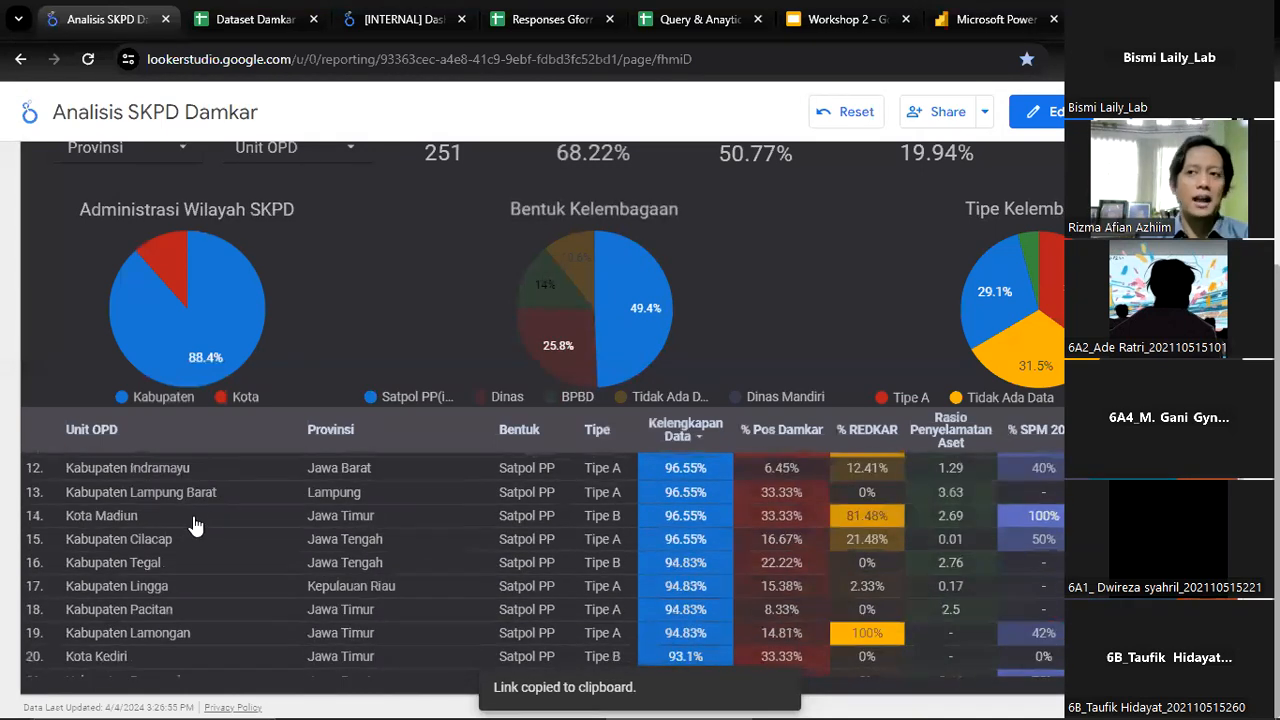
scroll(195, 525, up, 5)
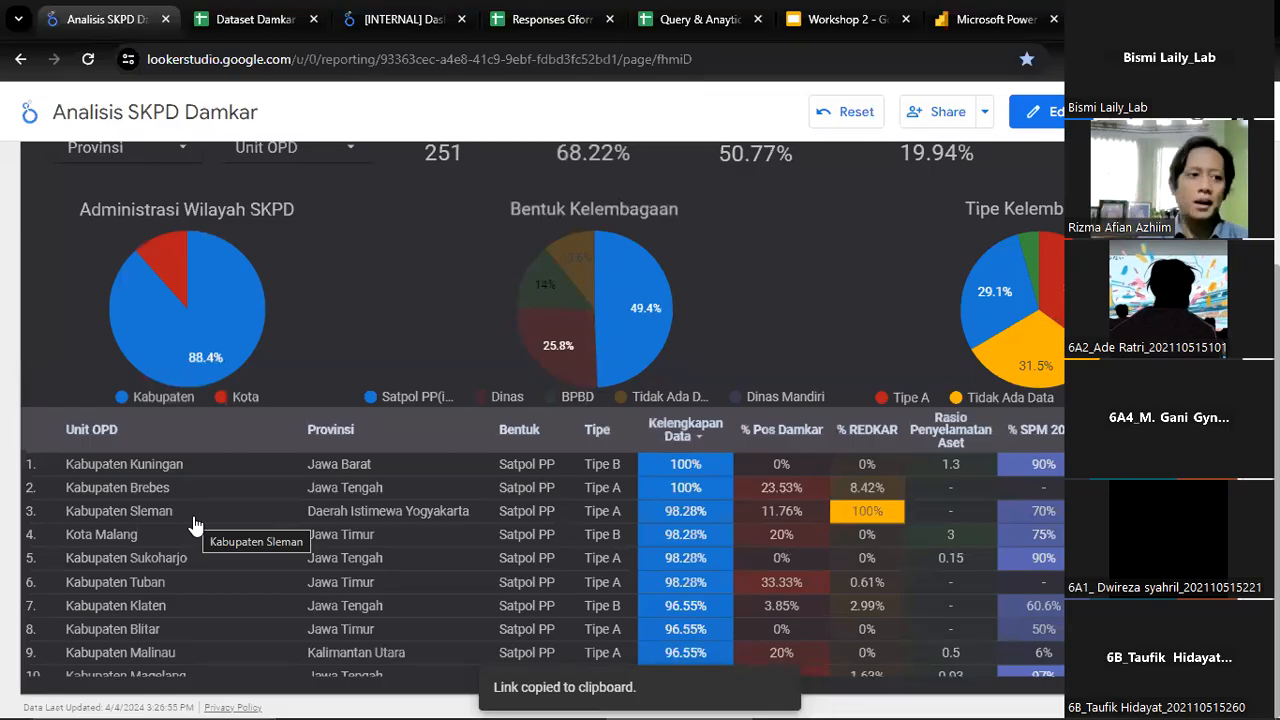
scroll(195, 525, up, 2)
scroll(407, 396, down, 2)
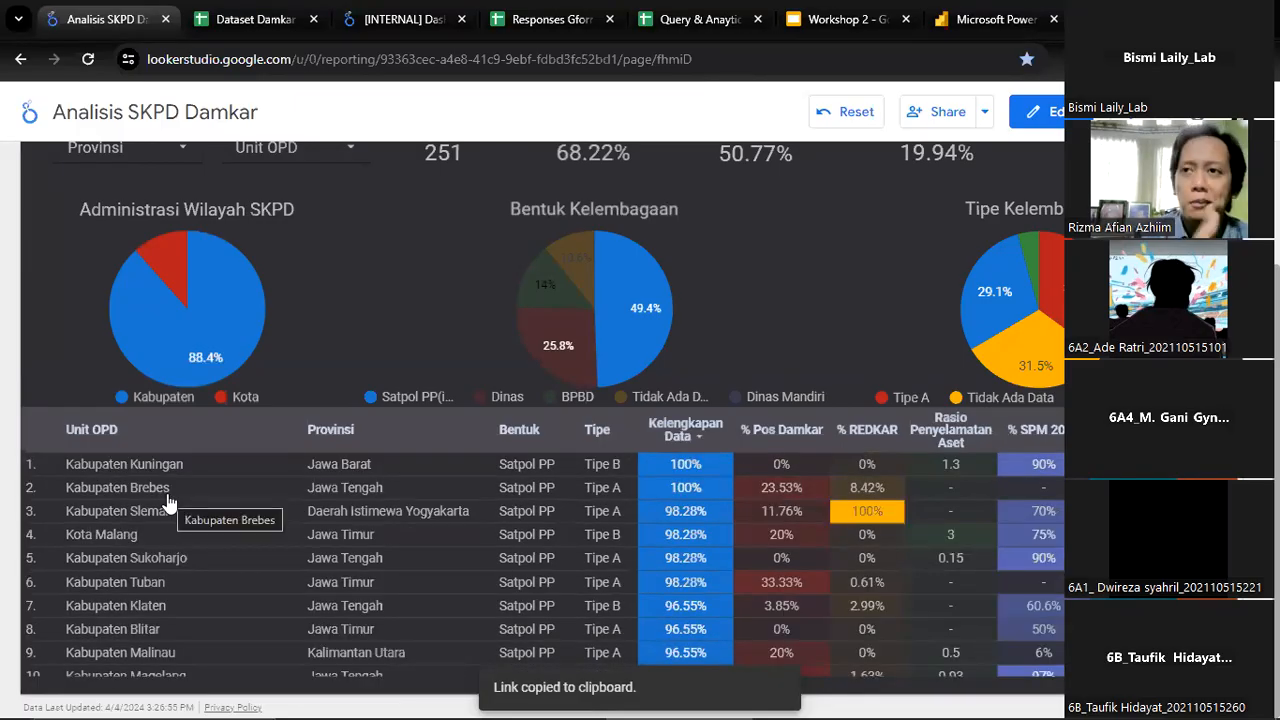
scroll(168, 500, down, 3)
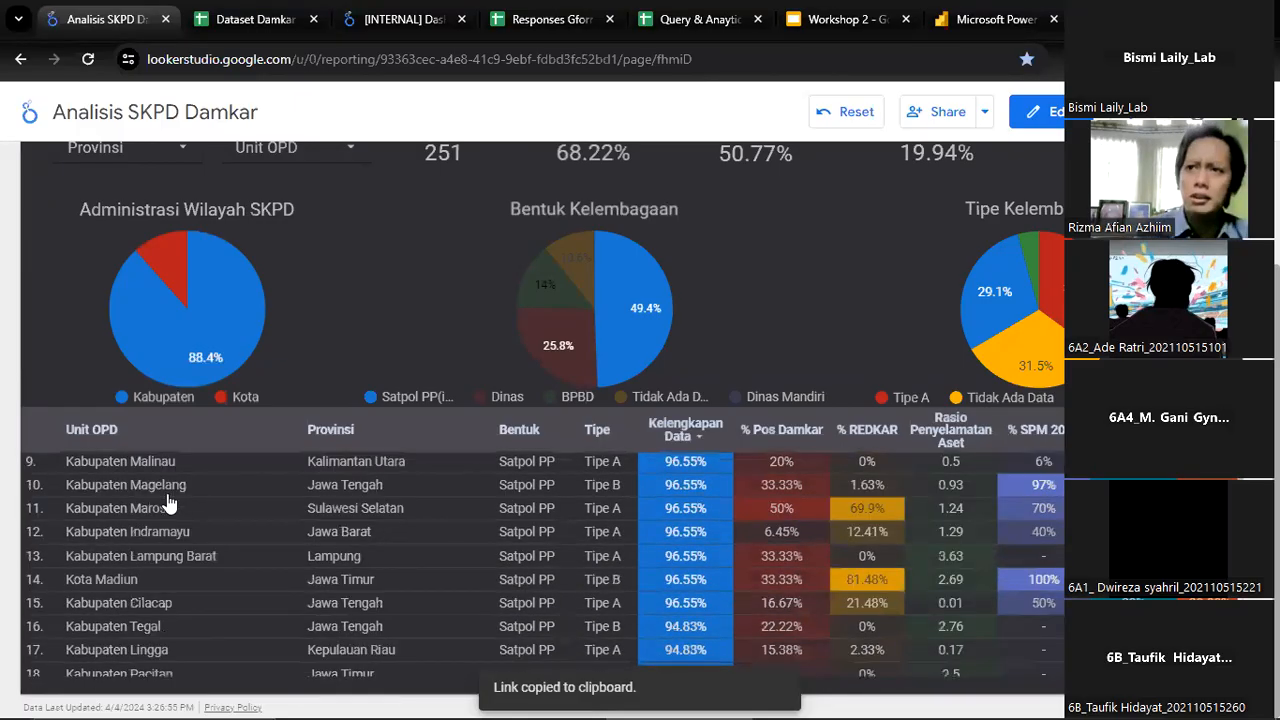
scroll(168, 500, up, 3)
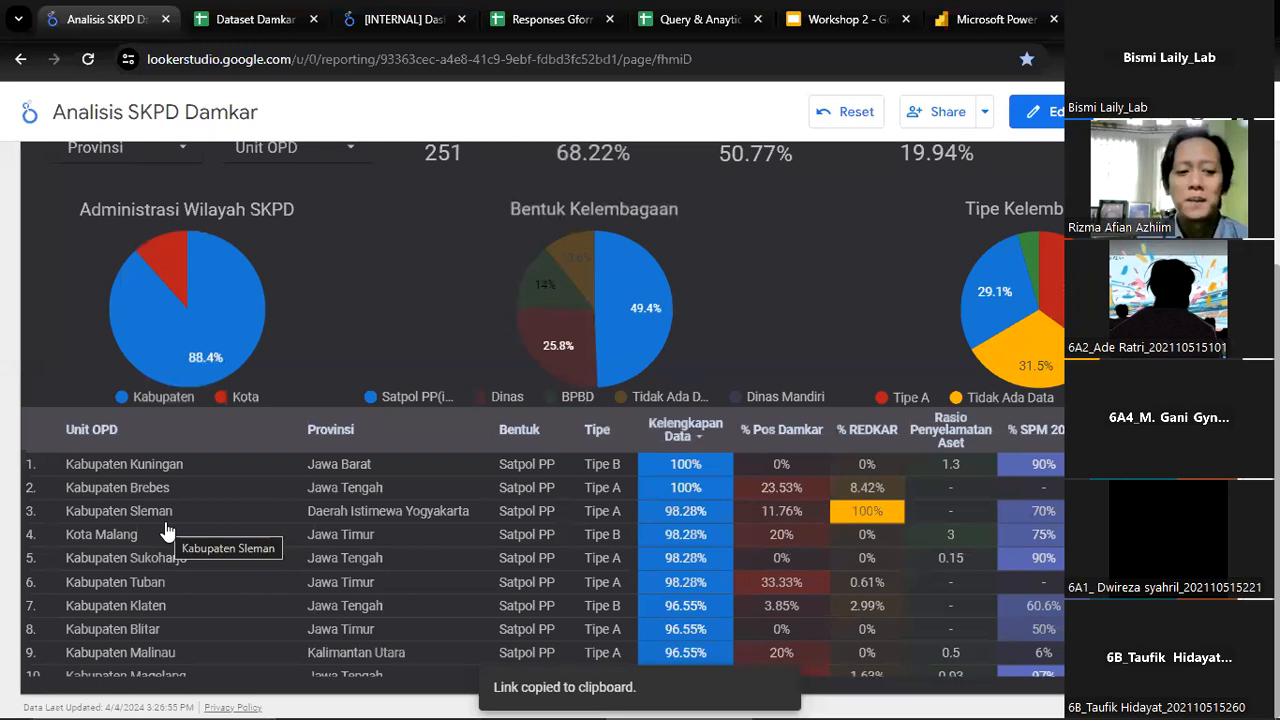
Examine the Satpol PP rows in the Unit OPD table together with the summary figures and pie charts above it
scroll(100, 537, down, 1)
scroll(388, 554, up, 1)
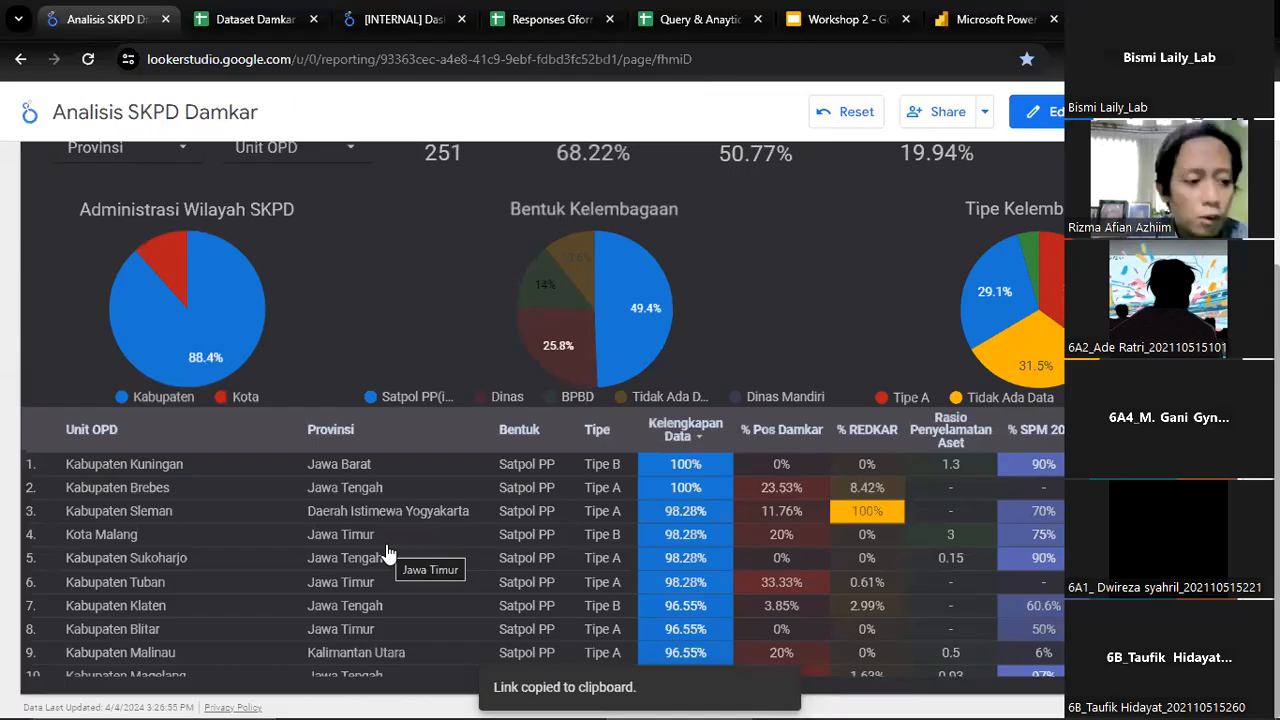
scroll(388, 555, down, 5)
scroll(544, 440, up, 4)
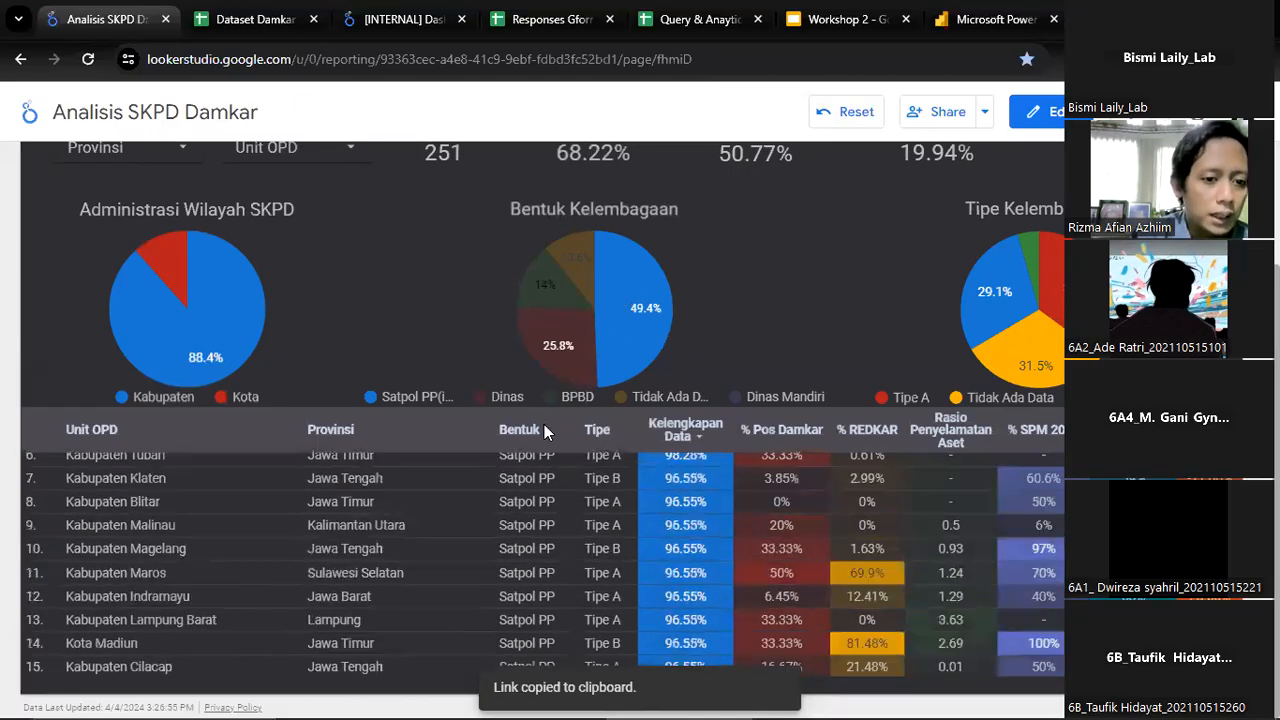
scroll(544, 424, up, 2)
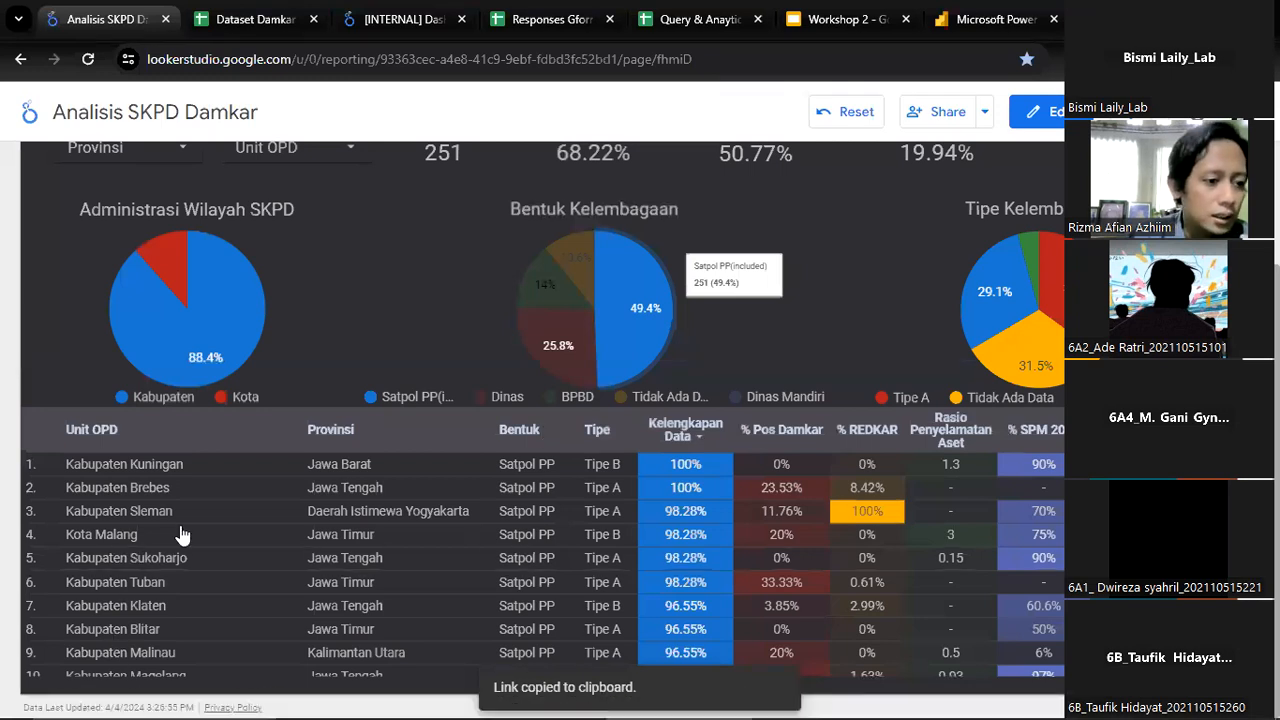
scroll(183, 537, down, 5)
scroll(321, 304, up, 2)
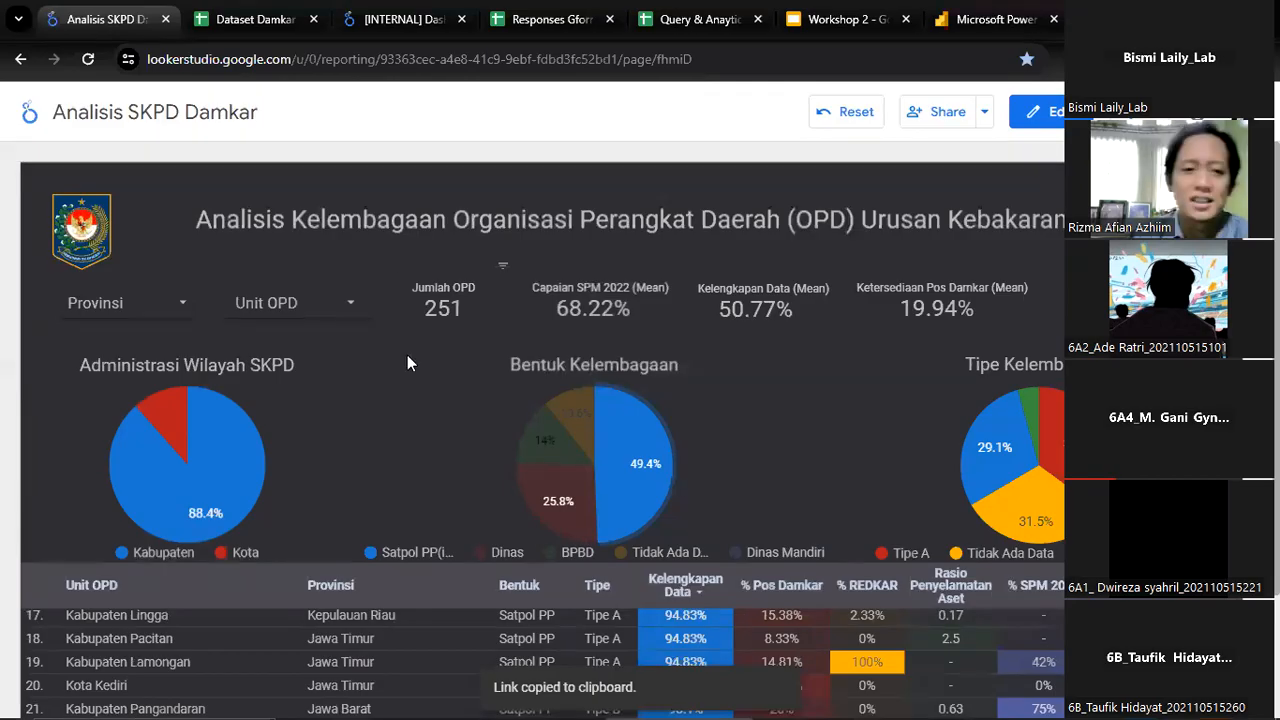
scroll(430, 470, down, 1)
scroll(294, 634, up, 2)
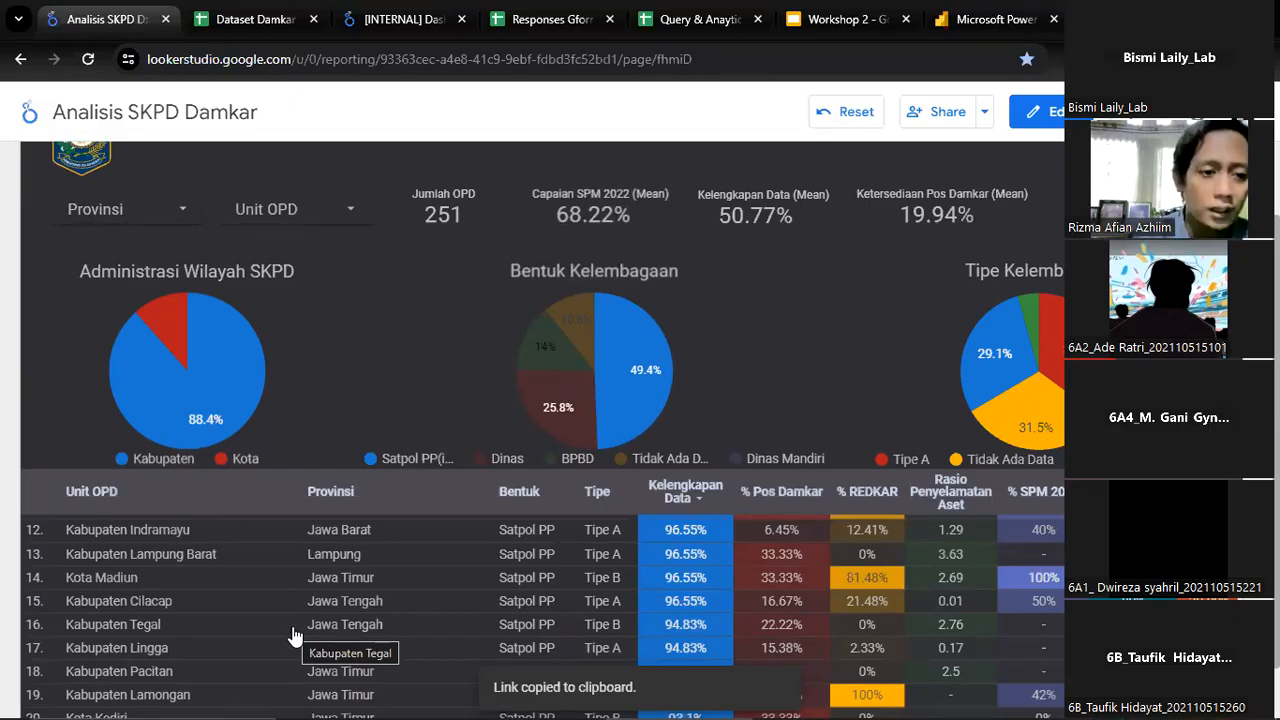
Clear the Satpol PP filter, sort the Unit OPD table by % Pos Damkar in descending order and view its first rows
mouse_move(620, 398)
click(774, 476)
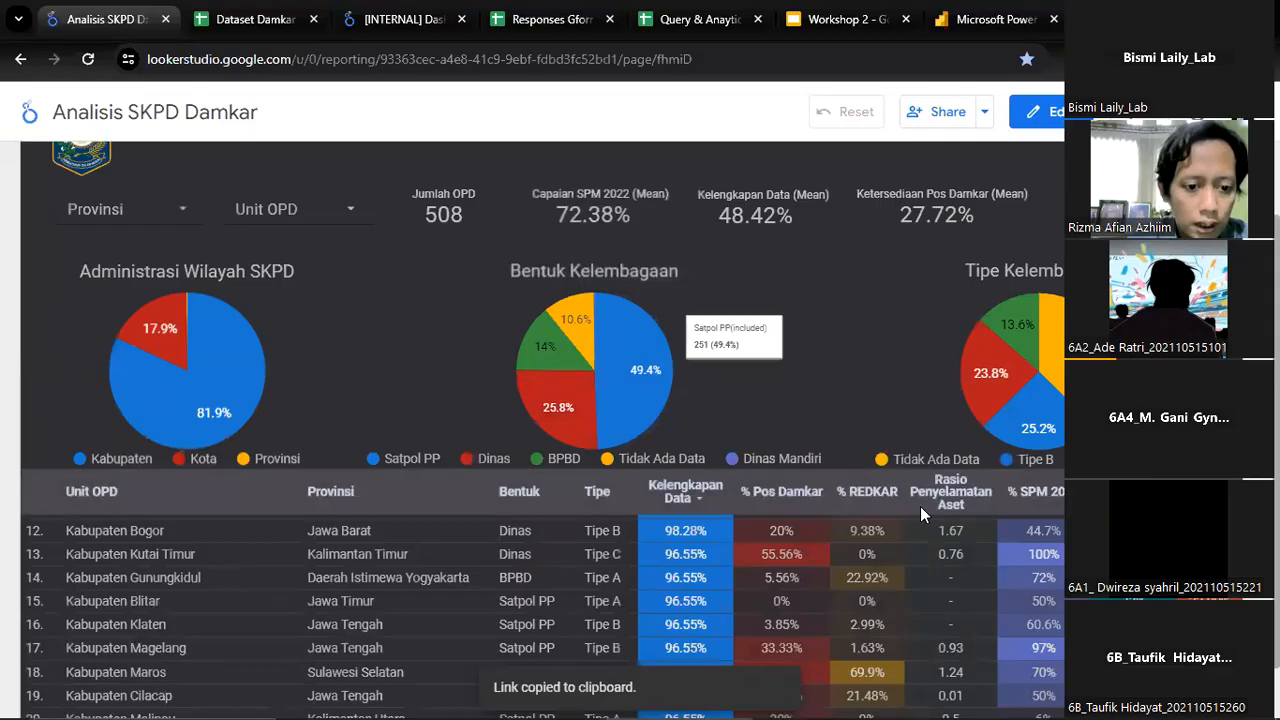
click(797, 503)
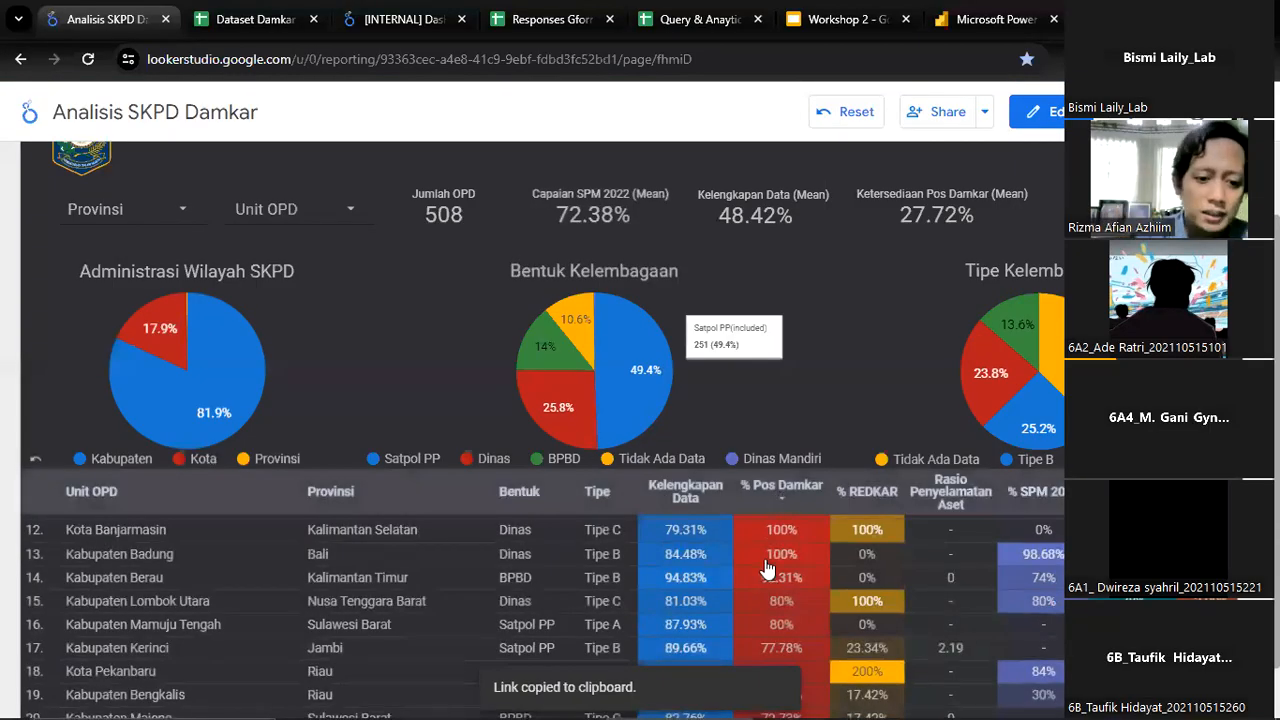
scroll(767, 568, up, 3)
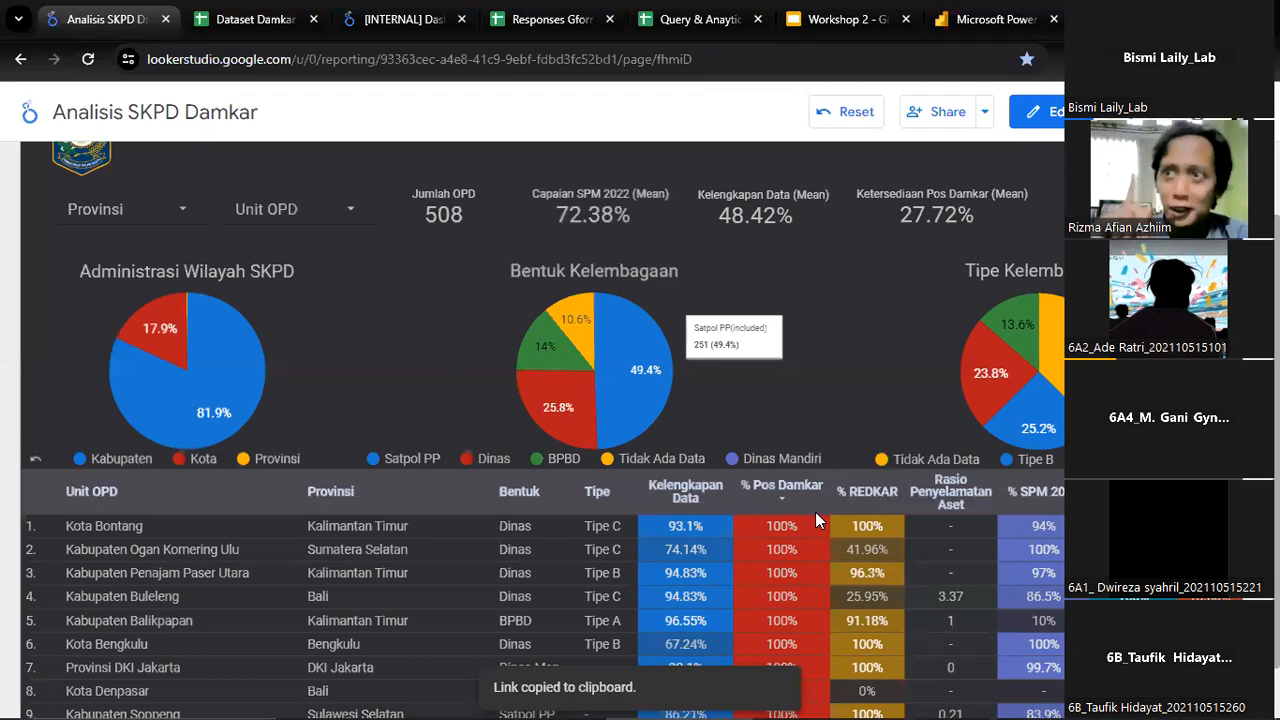
scroll(815, 512, down, 1)
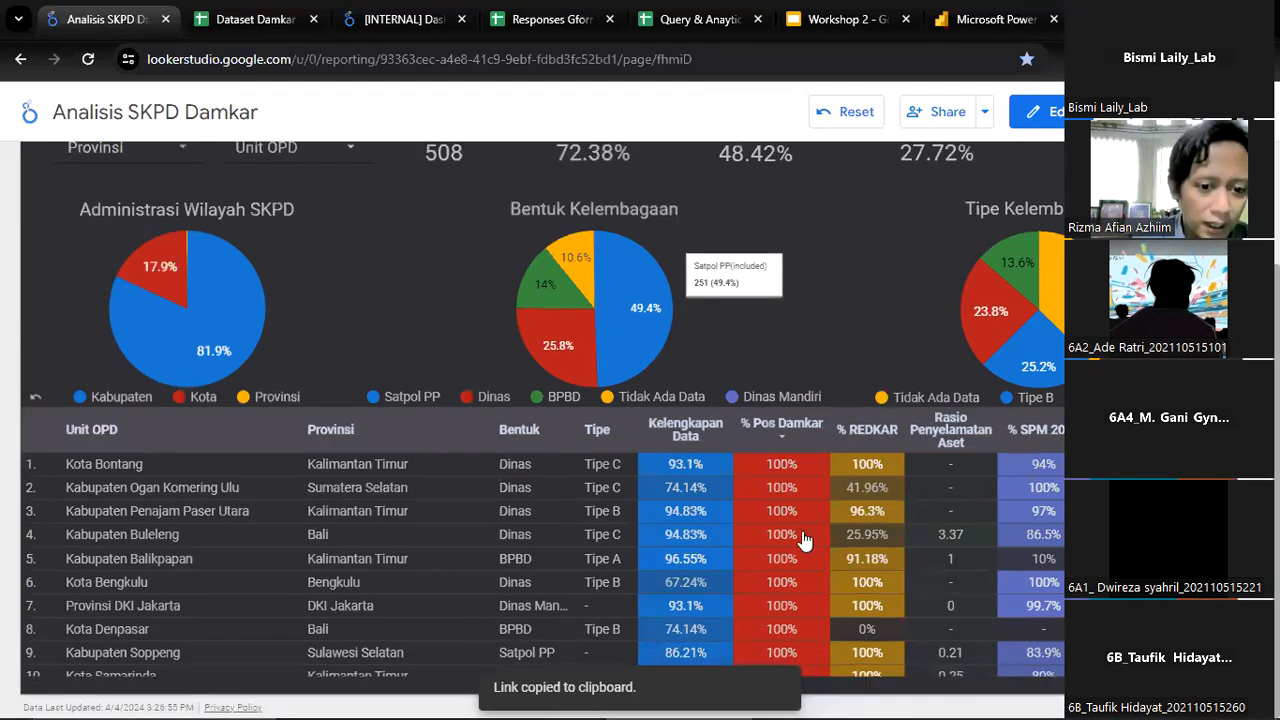
Examine the Unit OPD table sorted by % Pos Damkar down to about row 100 and return to its first rows
scroll(800, 532, down, 4)
scroll(800, 532, down, 6)
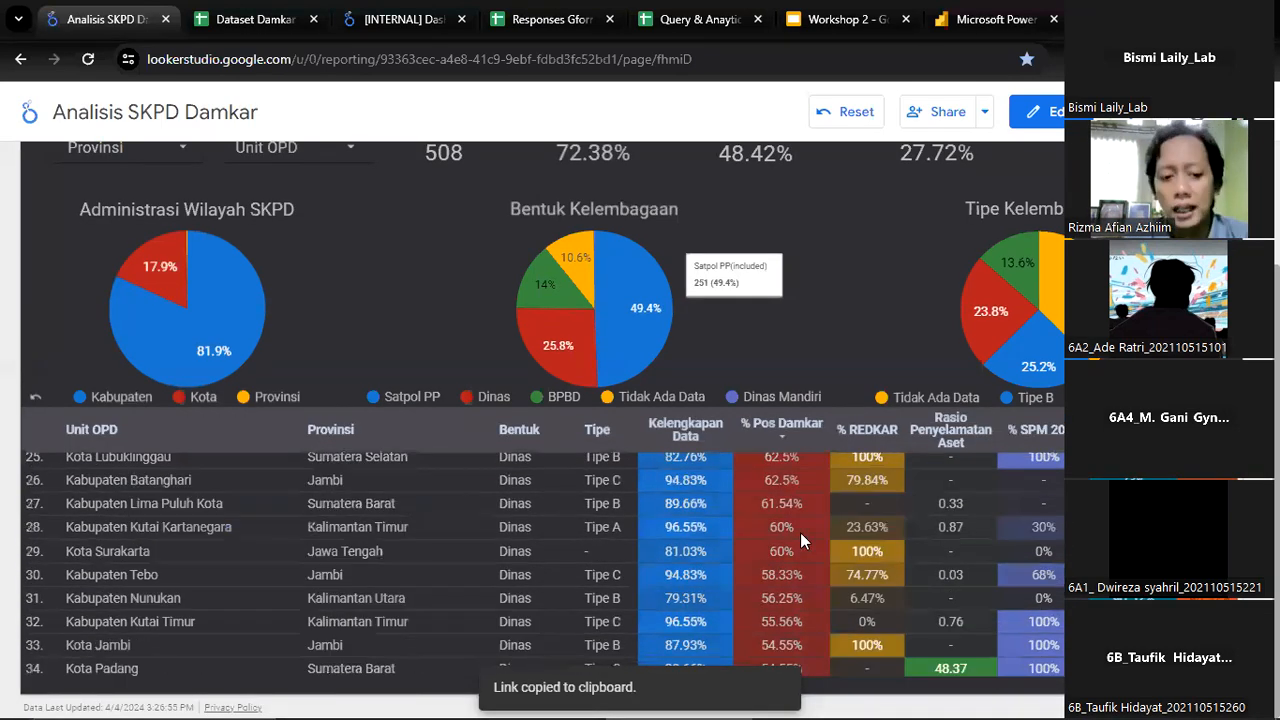
scroll(800, 532, up, 9)
scroll(800, 532, down, 3)
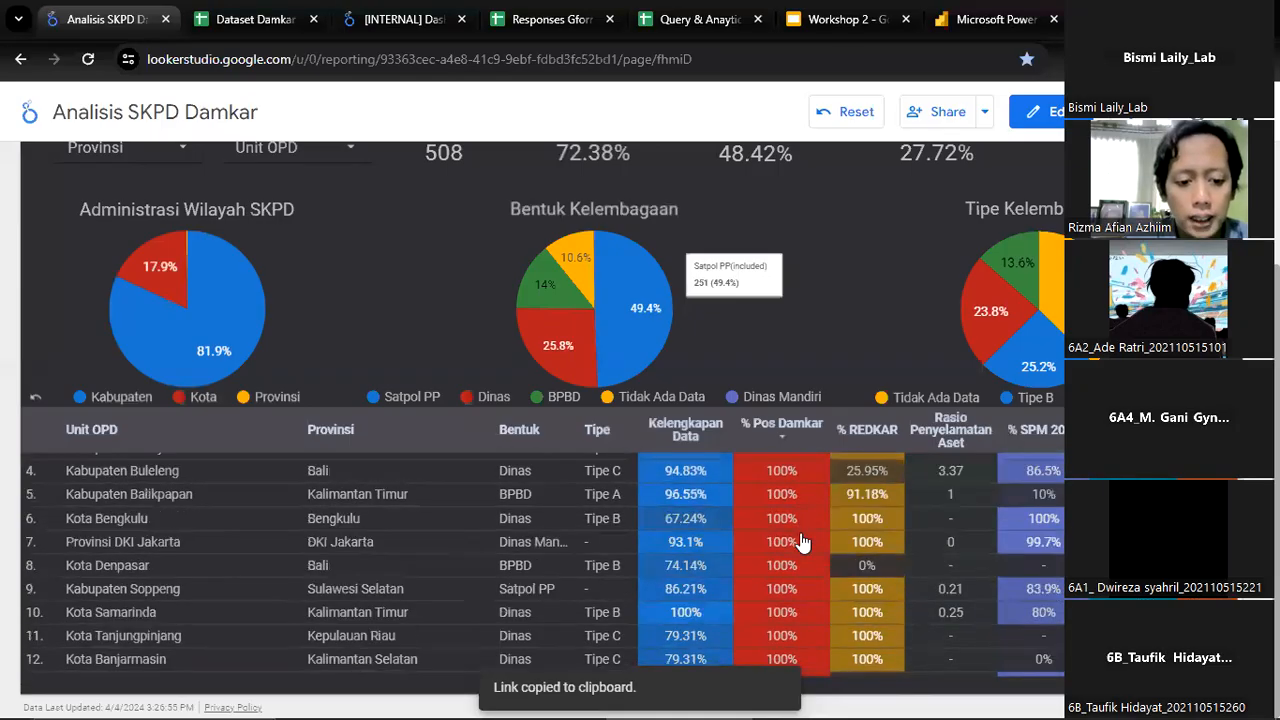
scroll(800, 532, down, 8)
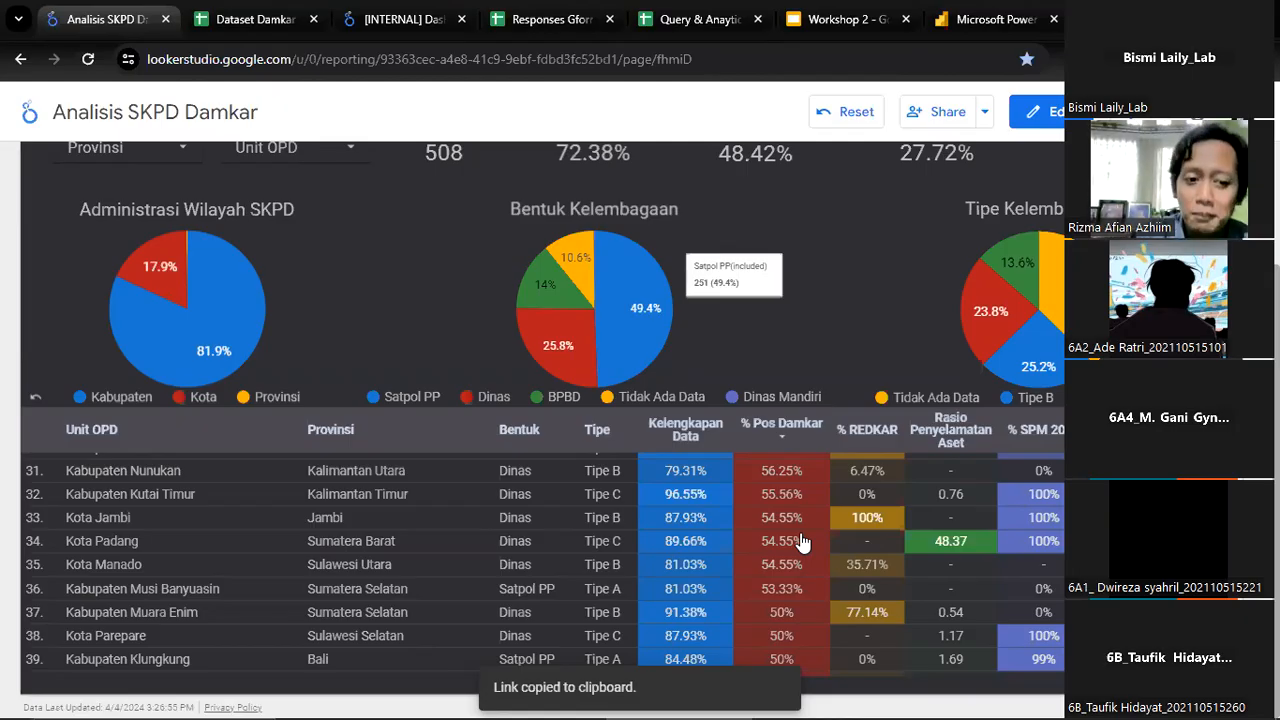
scroll(800, 541, down, 7)
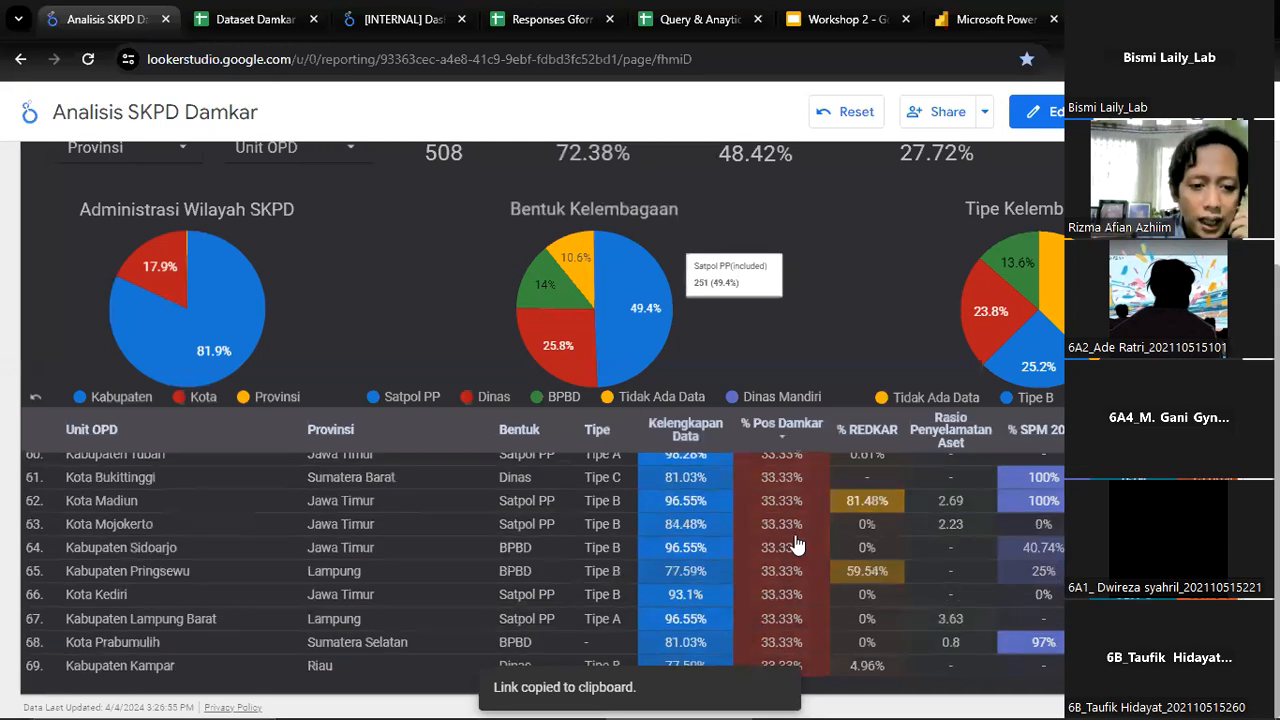
scroll(255, 590, down, 2)
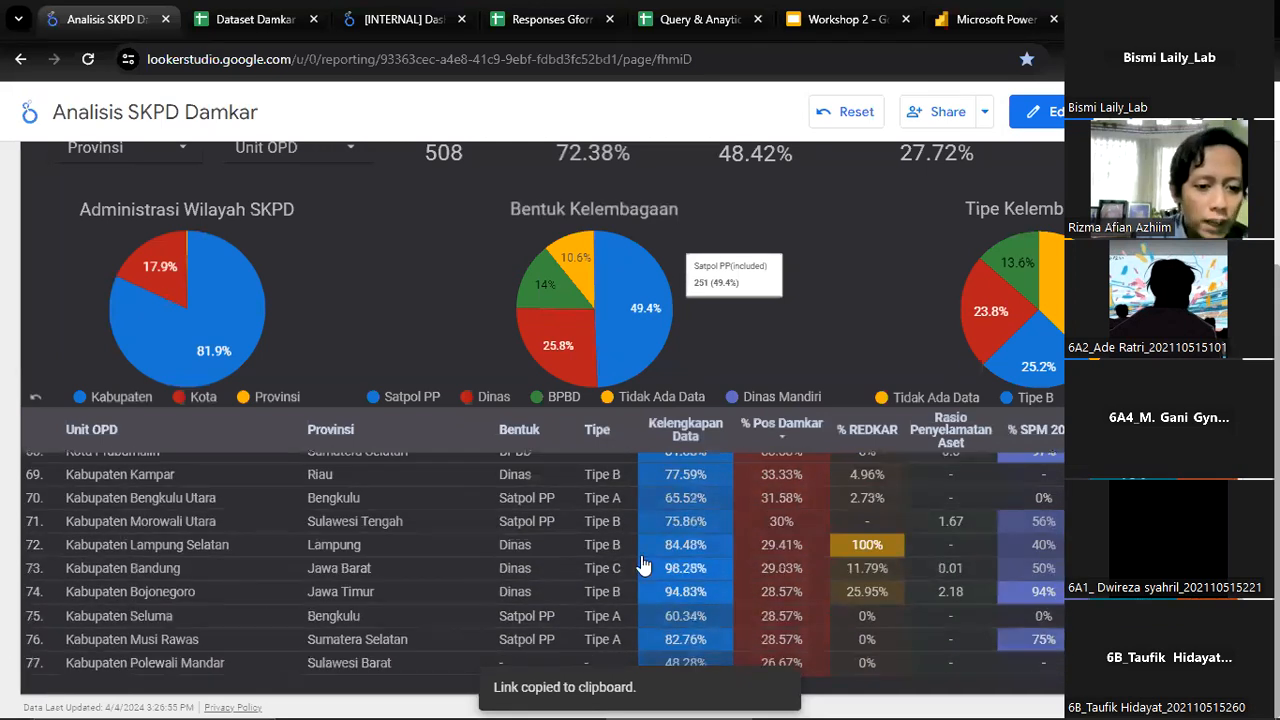
scroll(786, 515, down, 2)
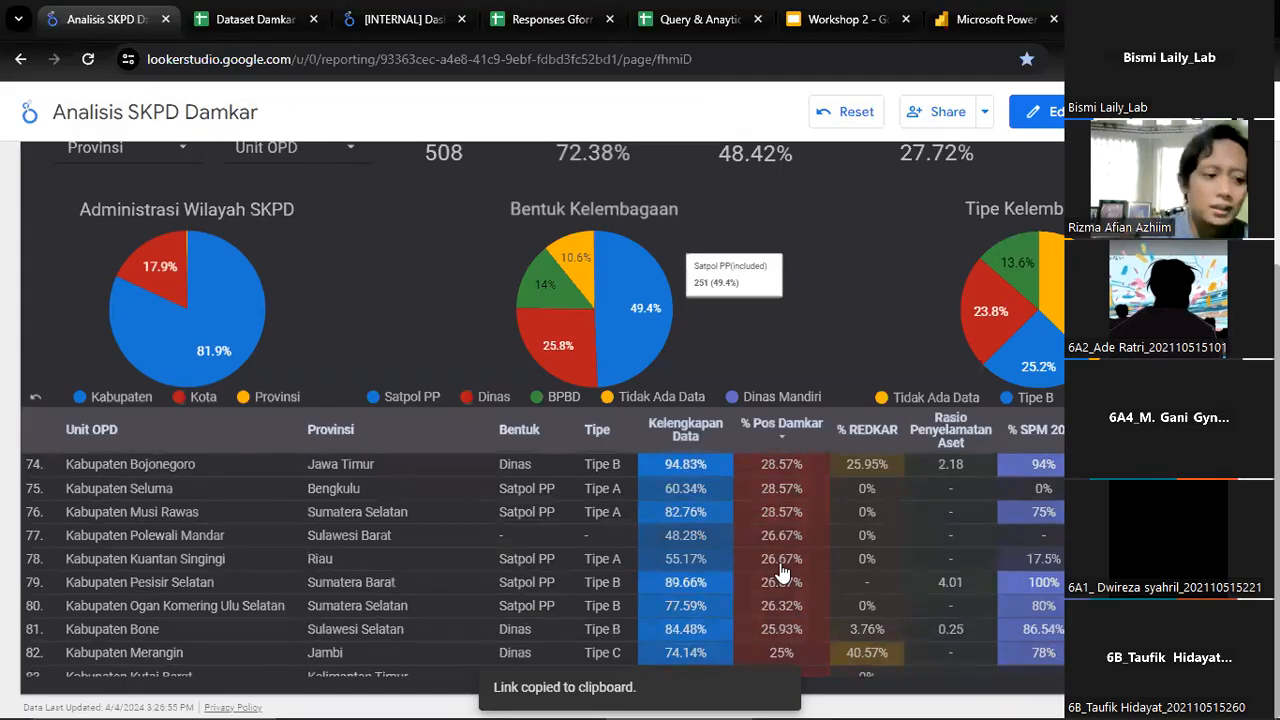
scroll(783, 573, down, 2)
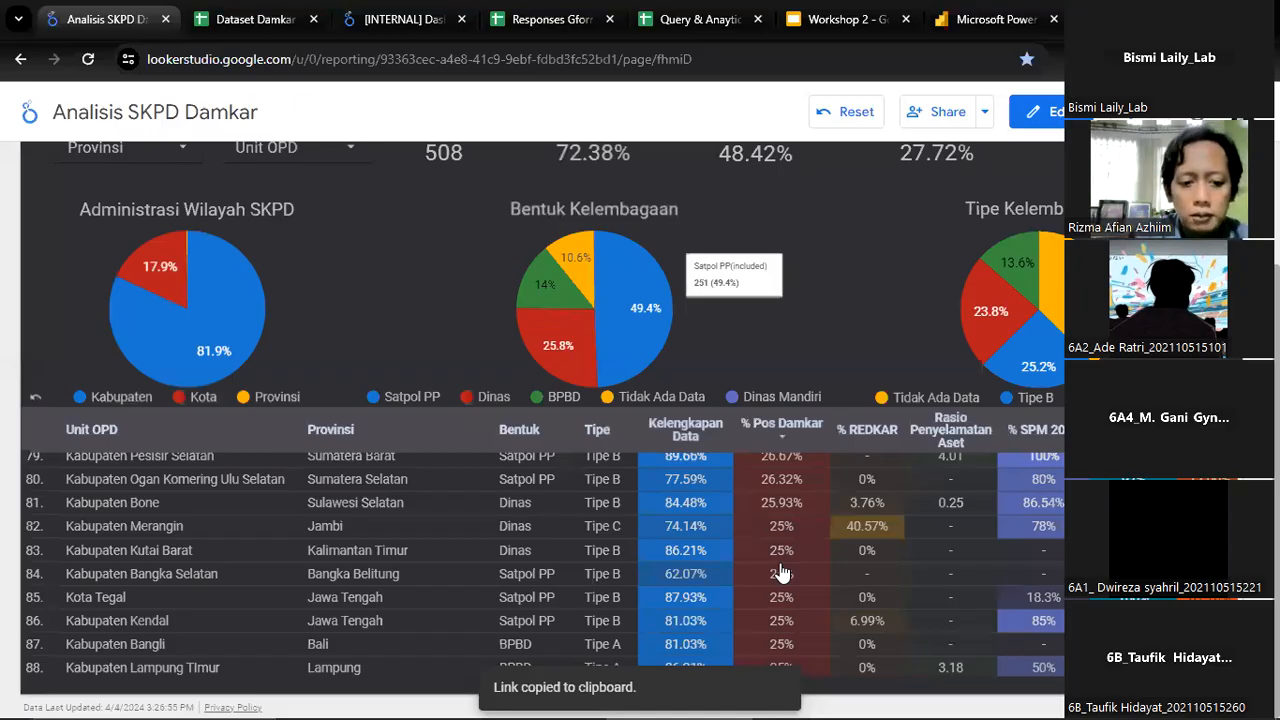
scroll(783, 573, down, 5)
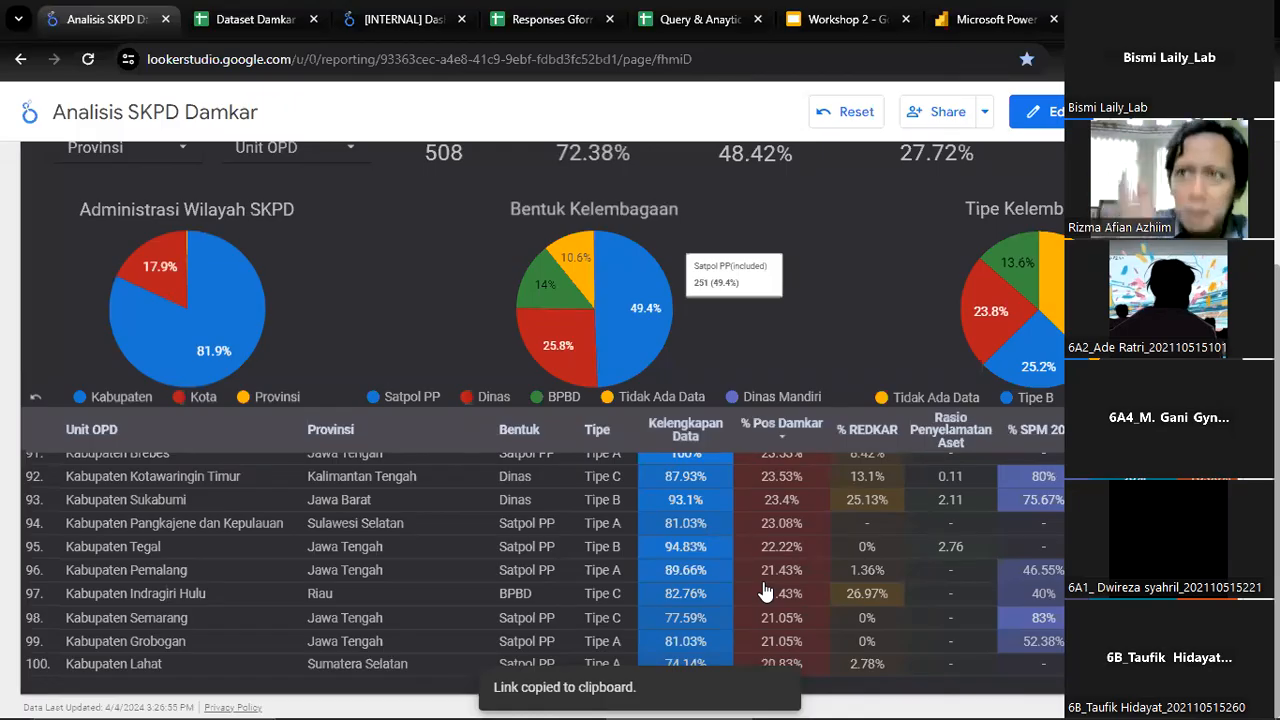
scroll(765, 592, up, 4)
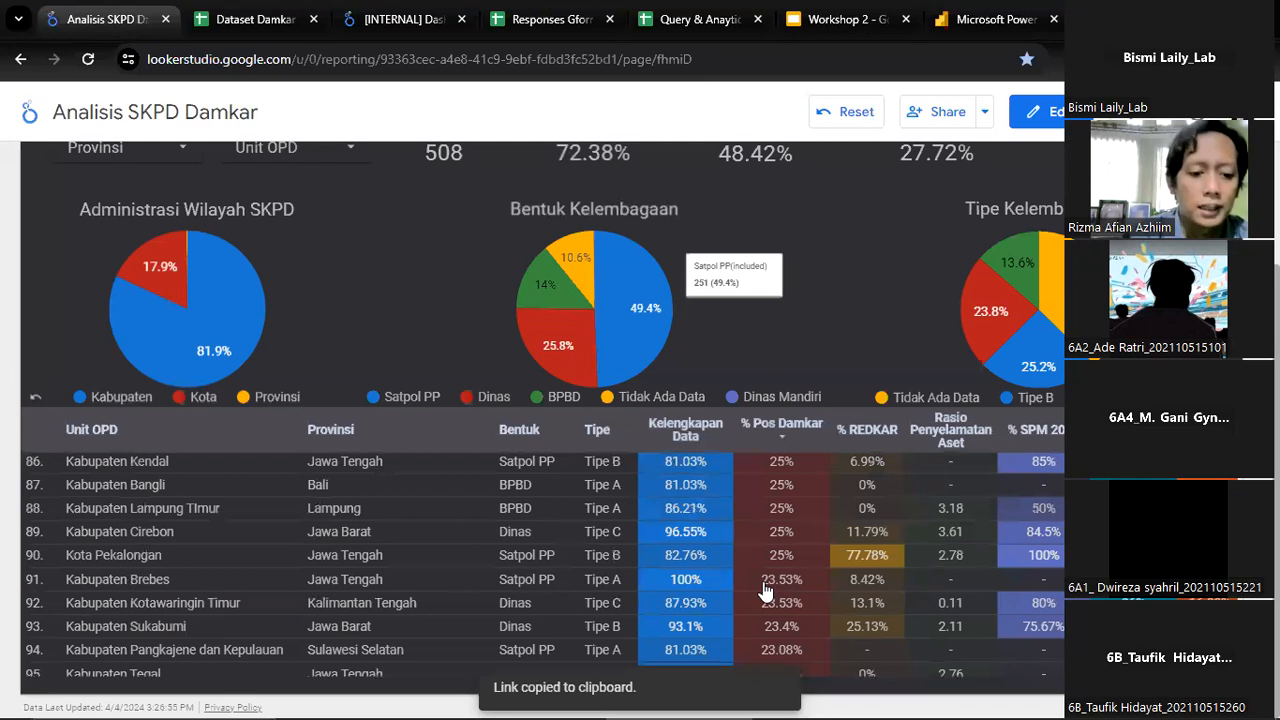
scroll(765, 592, down, 4)
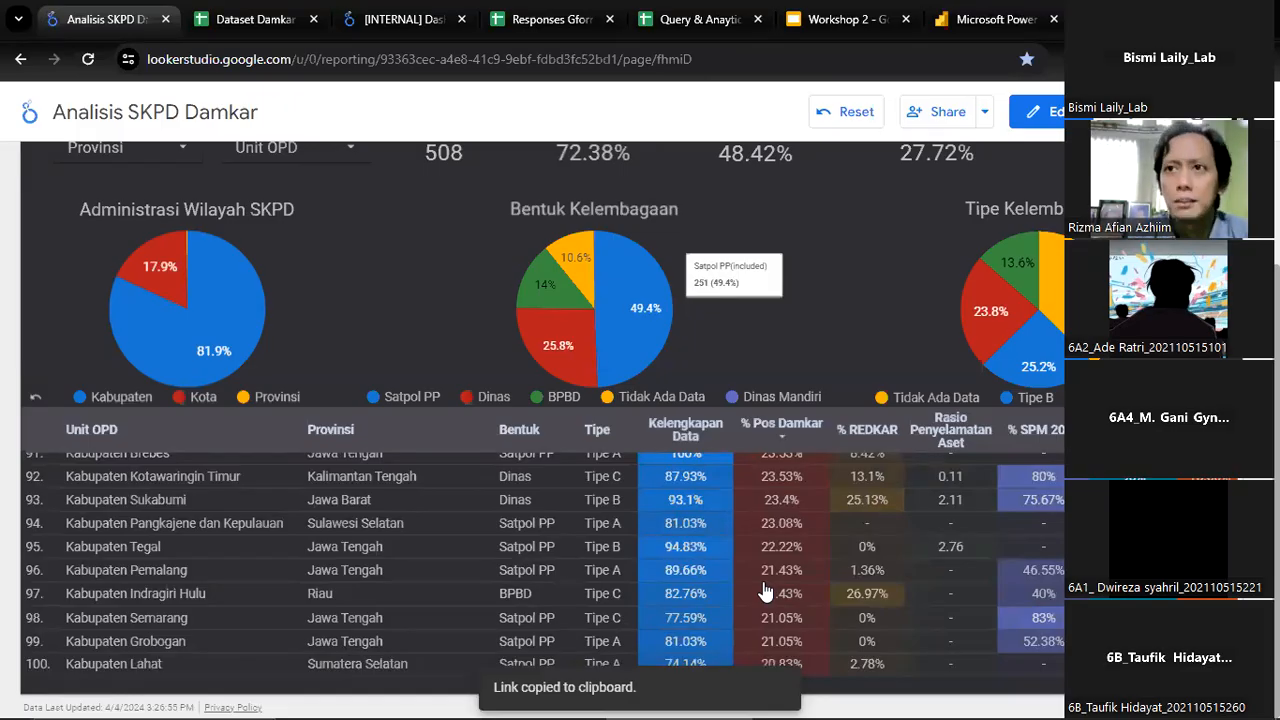
scroll(765, 591, up, 20)
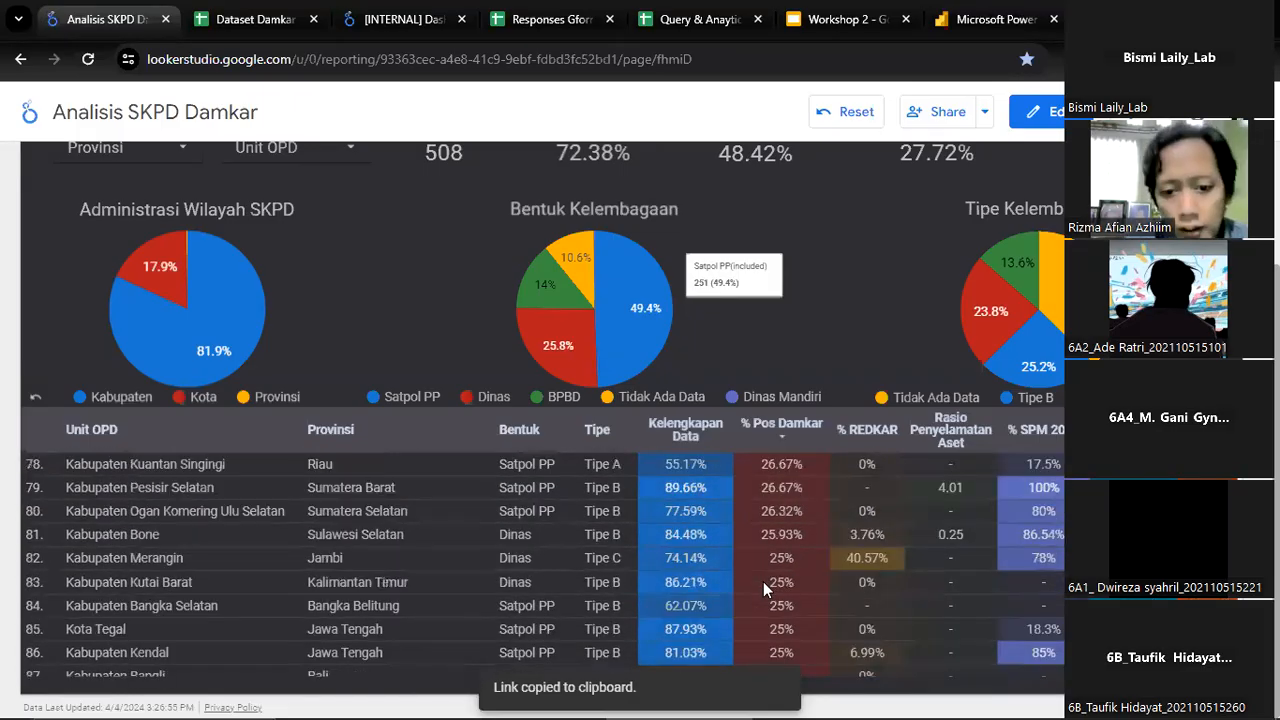
scroll(765, 592, up, 6)
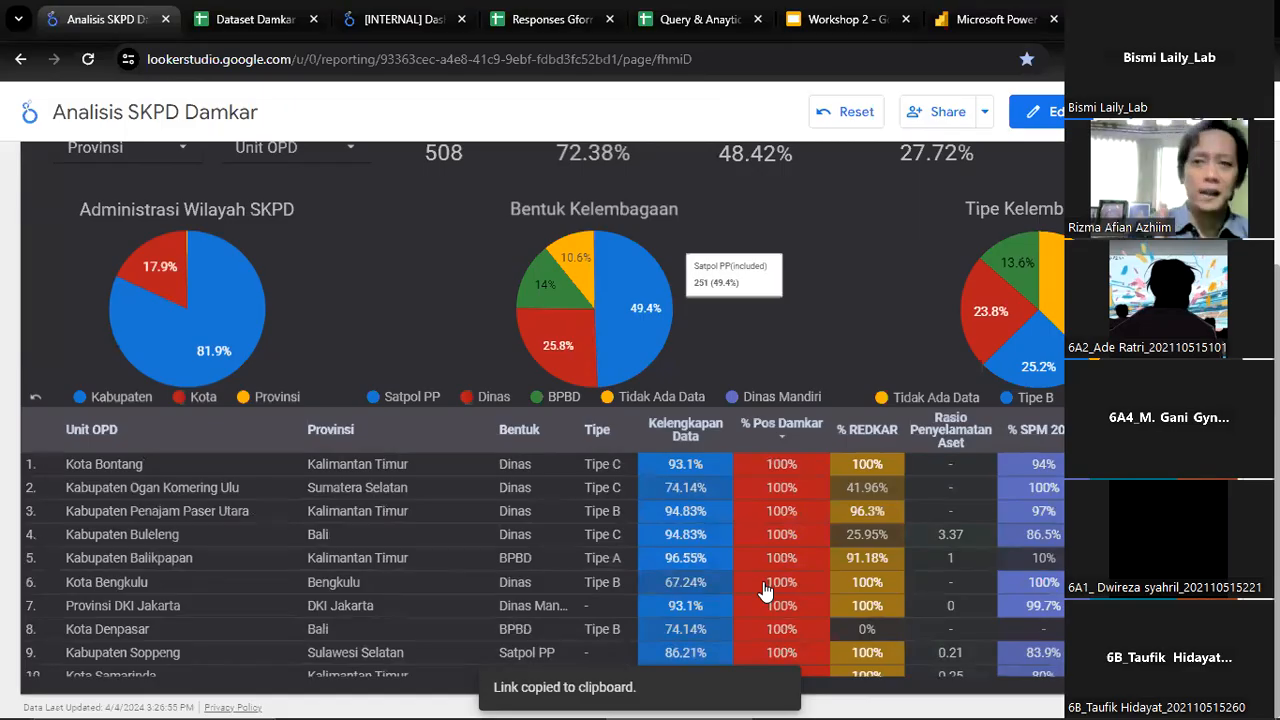
Filter the report to the province Sumatera Utara only and view its summary figures, pie charts and Unit OPD rows
scroll(730, 500, up, 1)
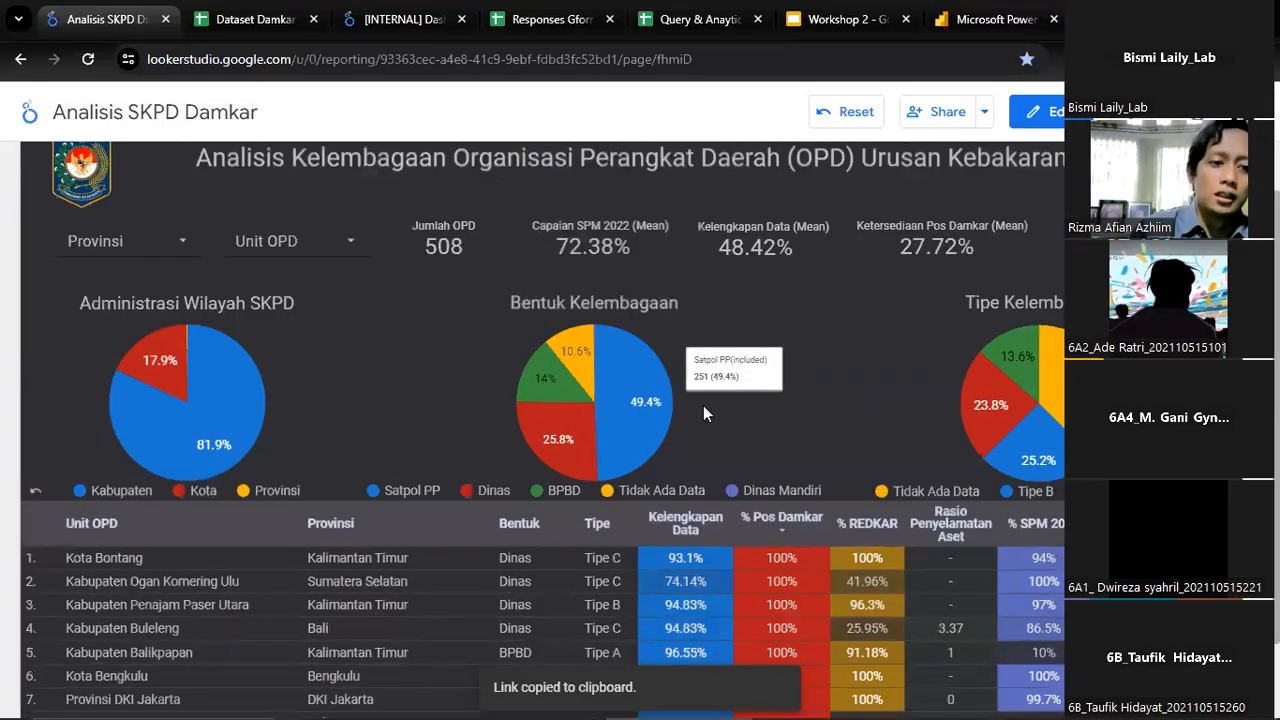
click(188, 244)
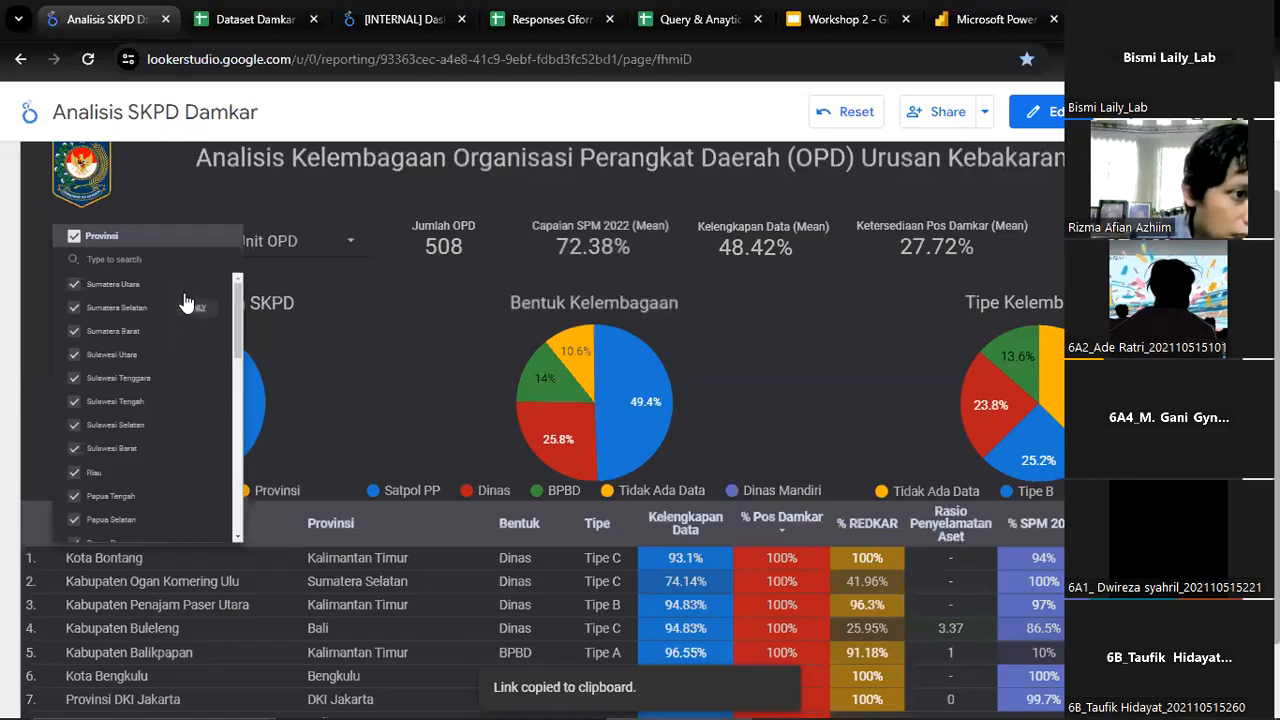
click(190, 287)
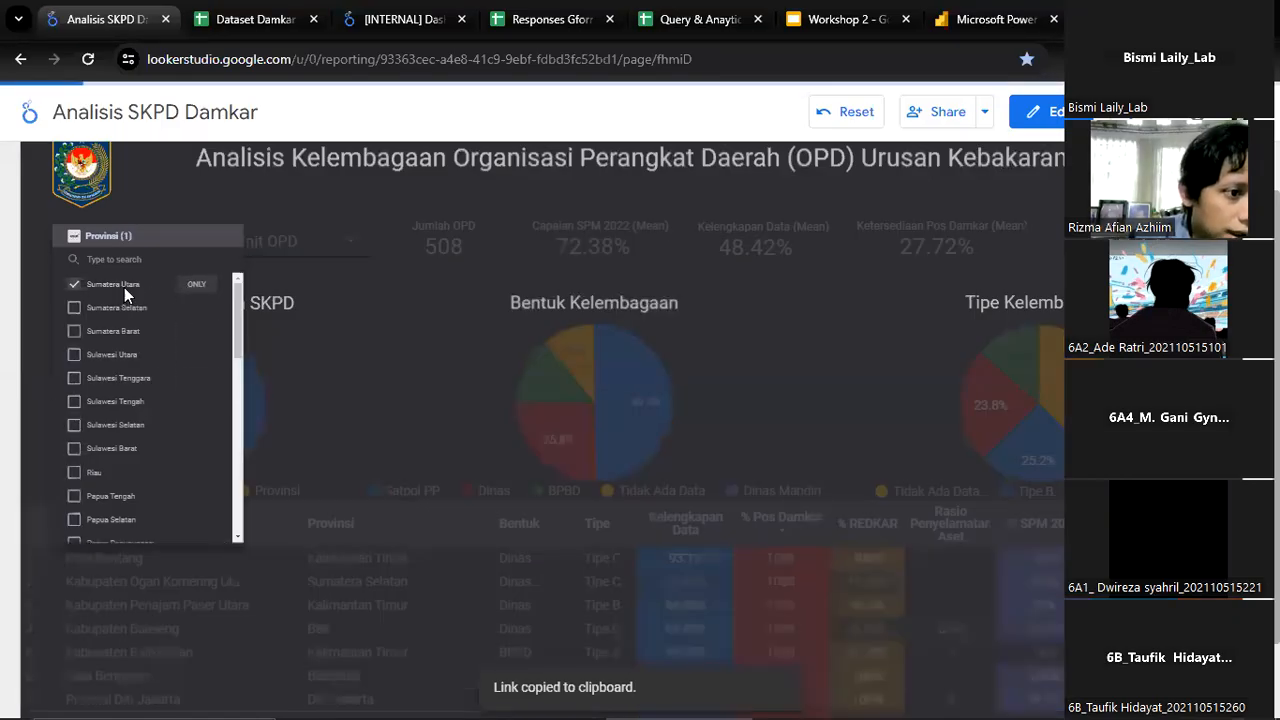
click(403, 332)
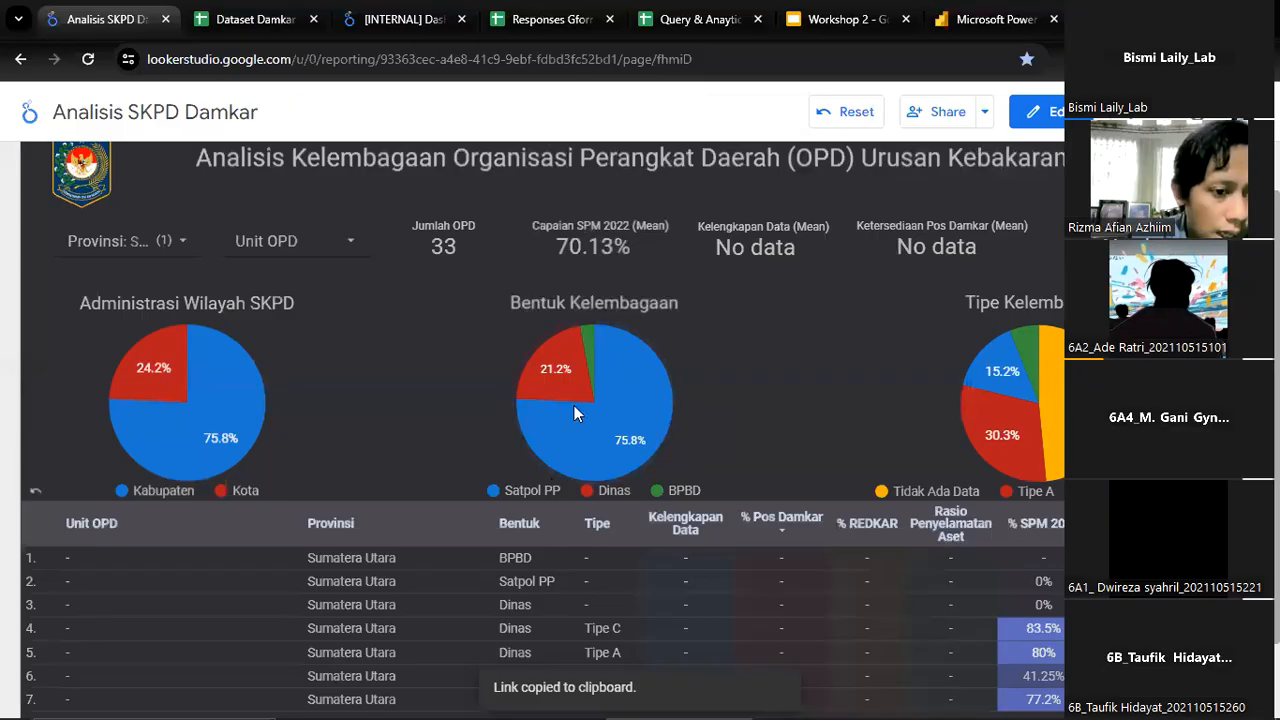
scroll(279, 611, down, 1)
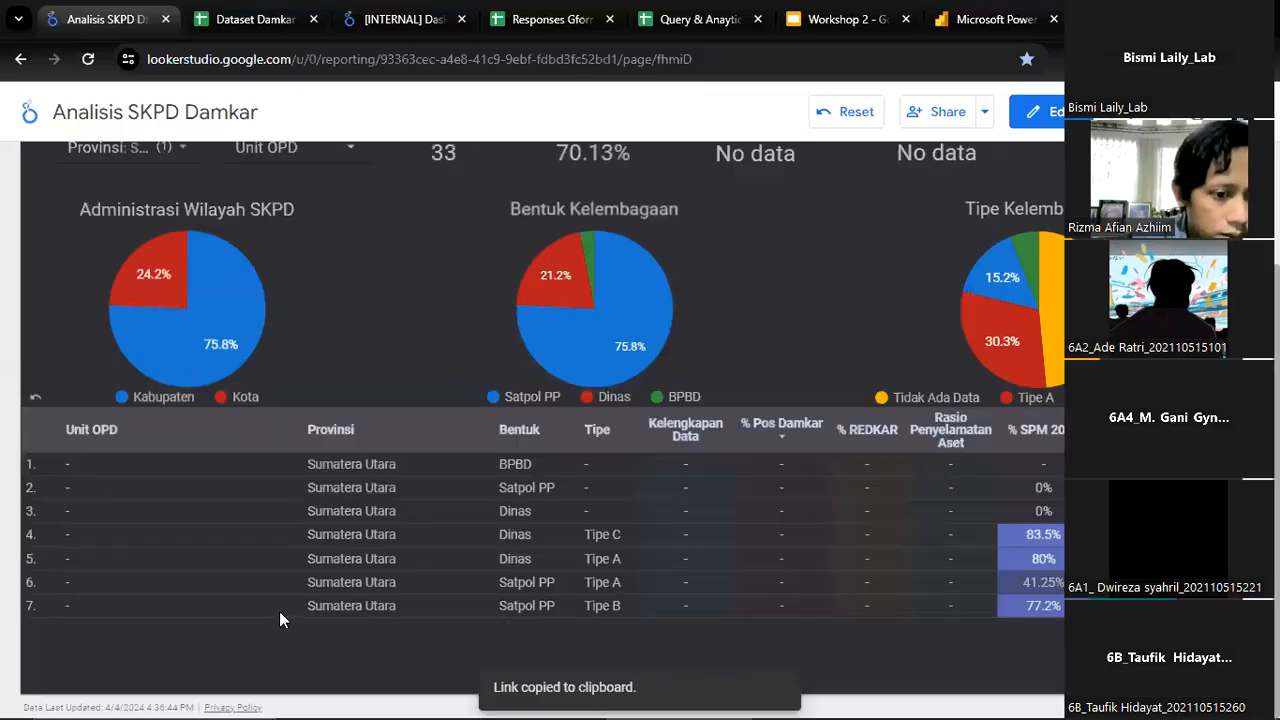
scroll(328, 407, up, 2)
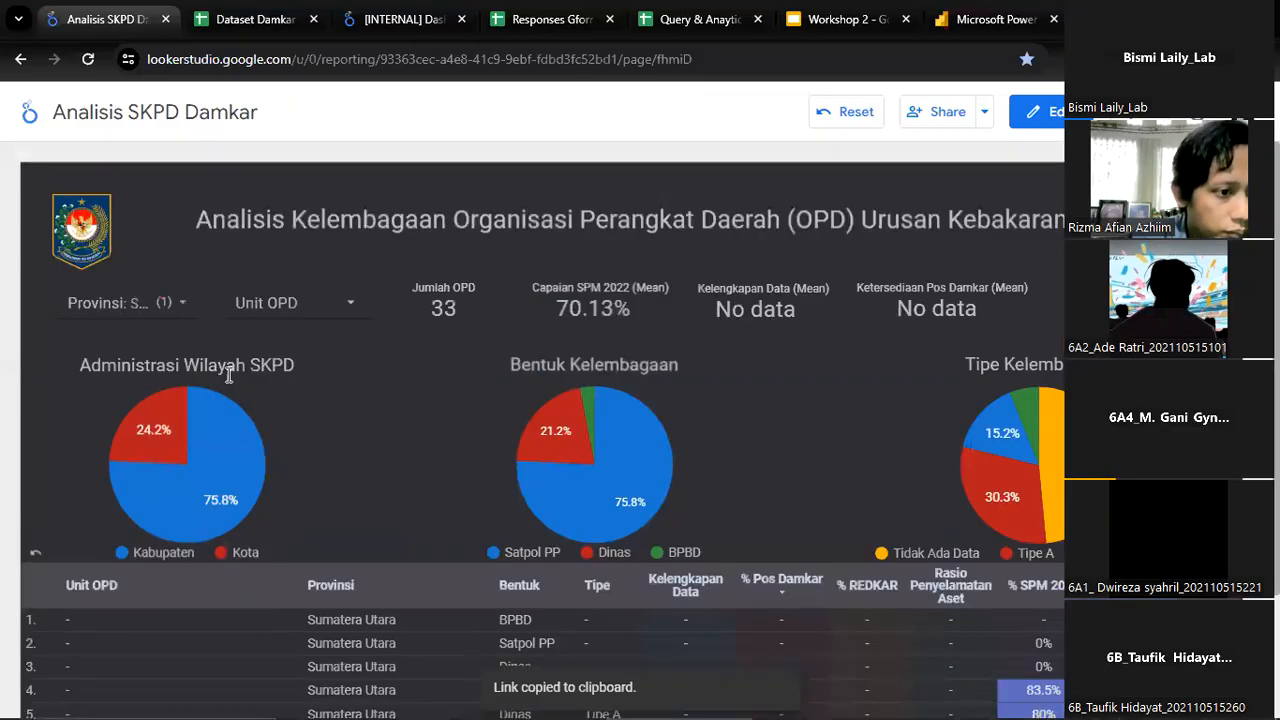
Change the Provinsi filter to Sulawesi Tenggara only and view the report's summary figures and pie charts
click(176, 298)
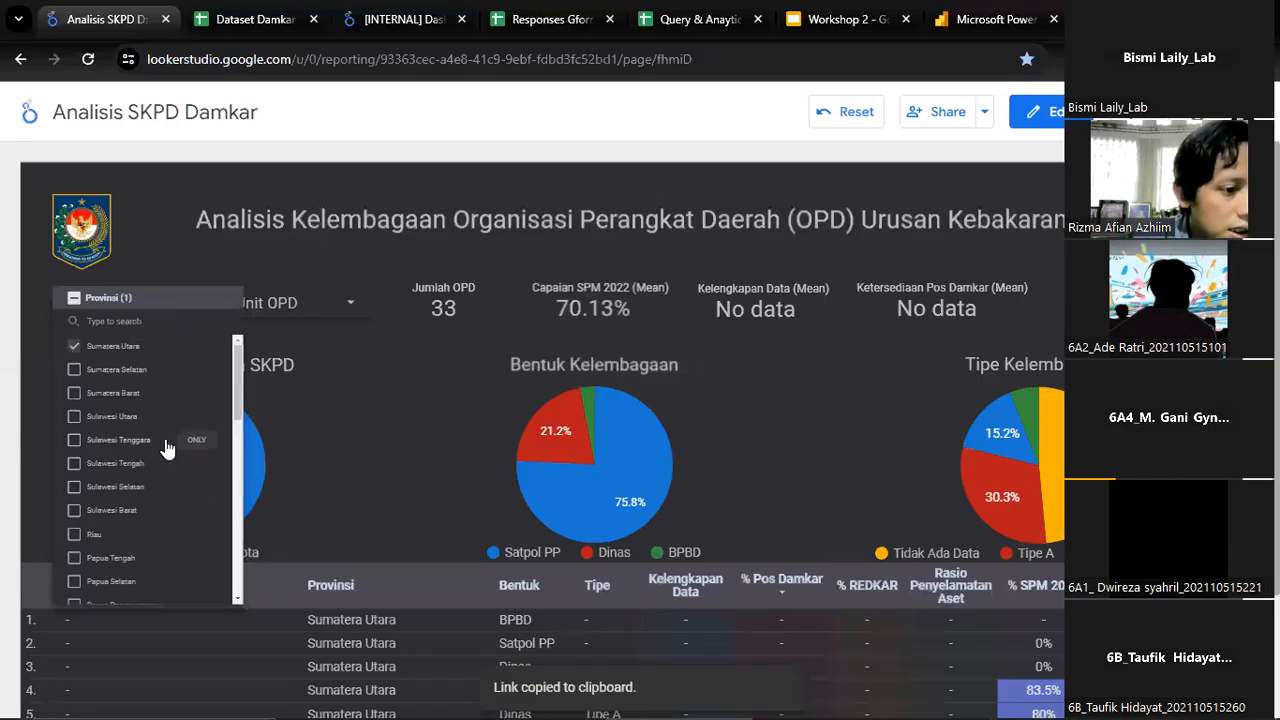
click(205, 441)
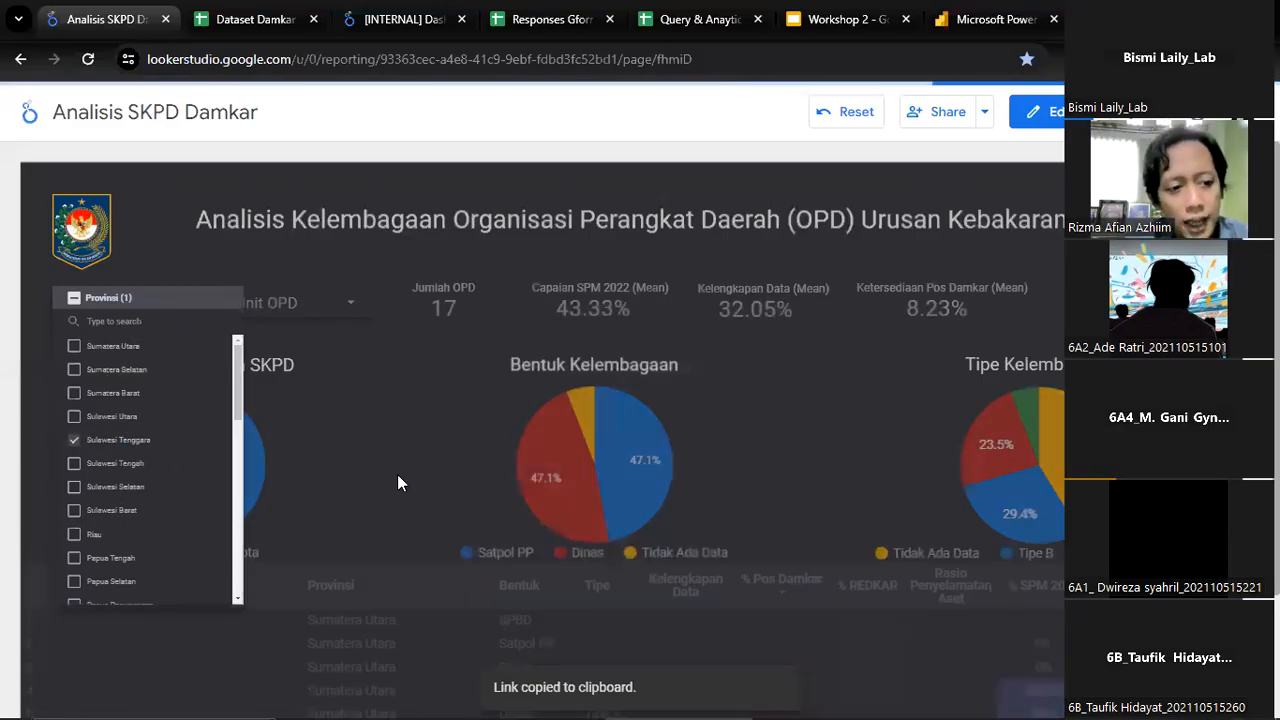
click(435, 456)
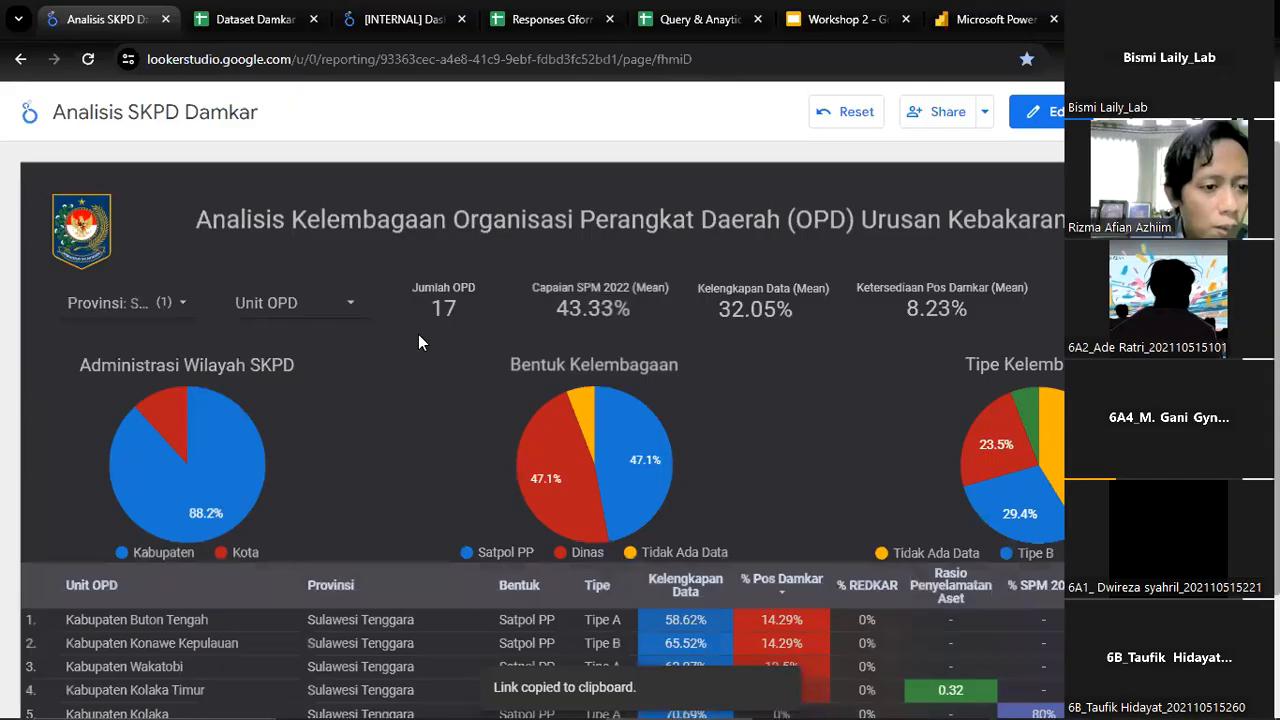
scroll(117, 648, down, 3)
scroll(117, 648, up, 3)
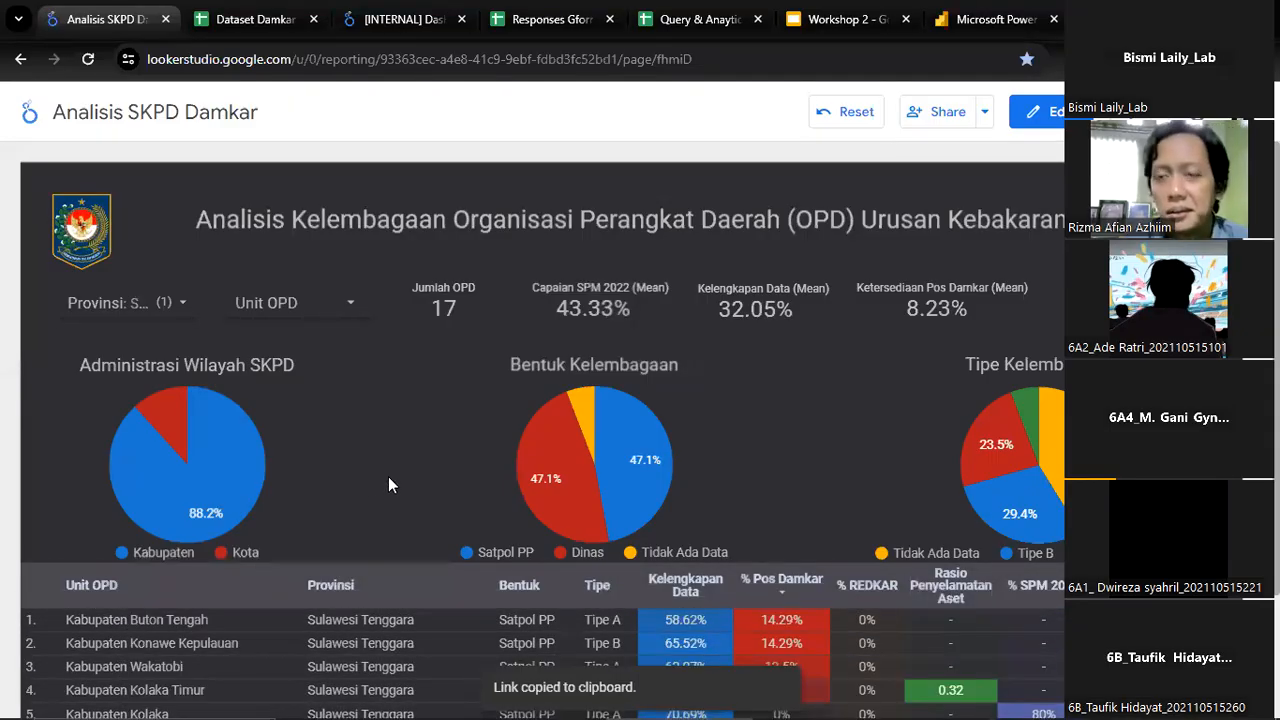
Examine the Sulawesi Tenggara rows of the Unit OPD table together with the summary figures and the Provinsi filter above
scroll(390, 460, down, 2)
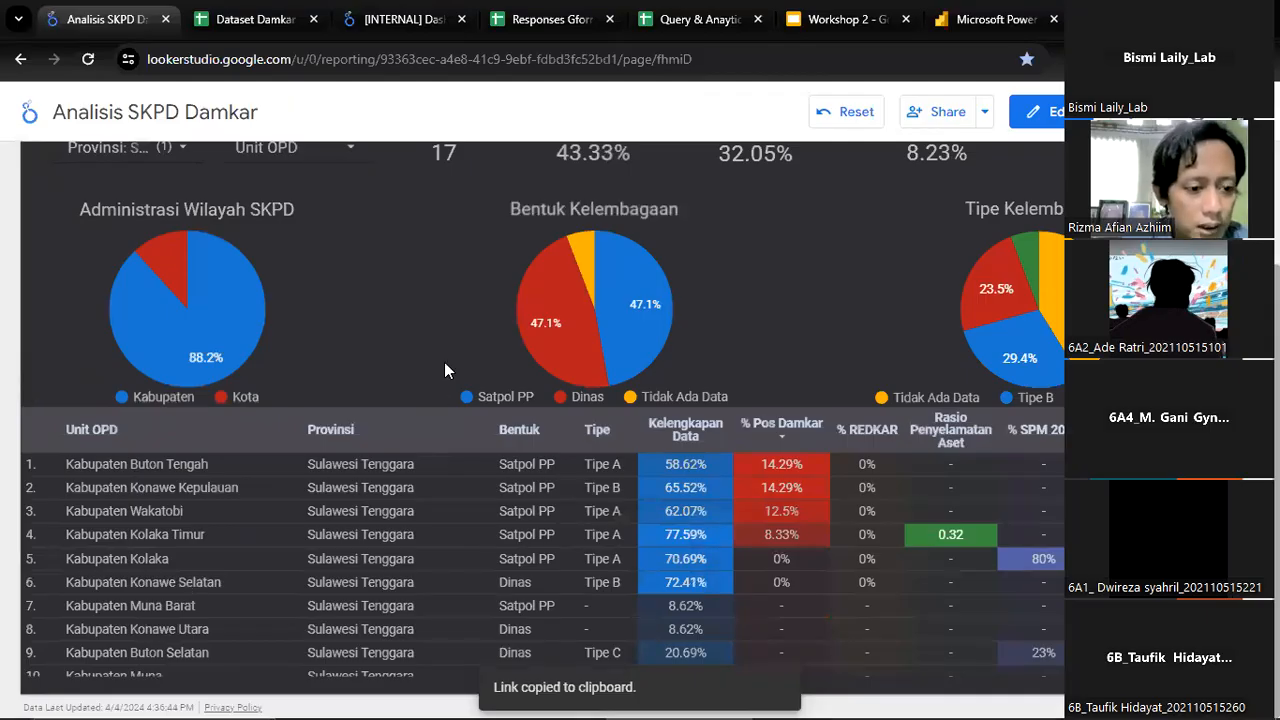
scroll(446, 370, up, 2)
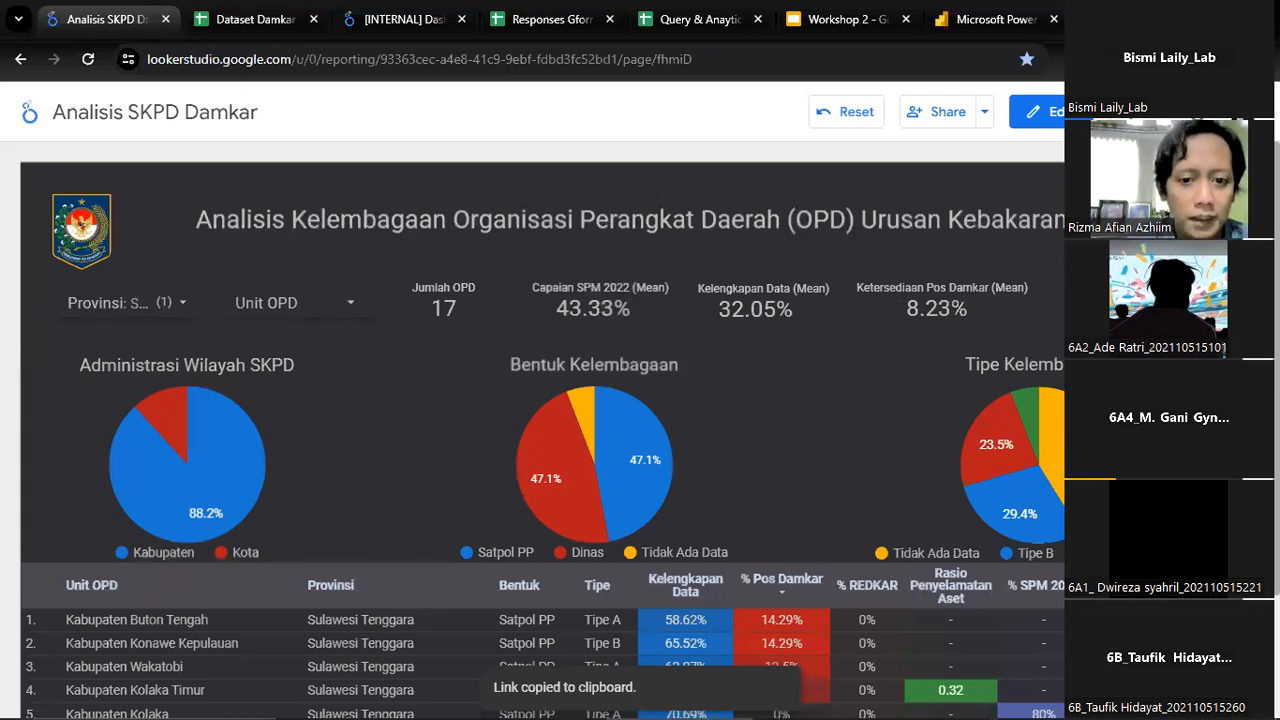
scroll(985, 350, down, 3)
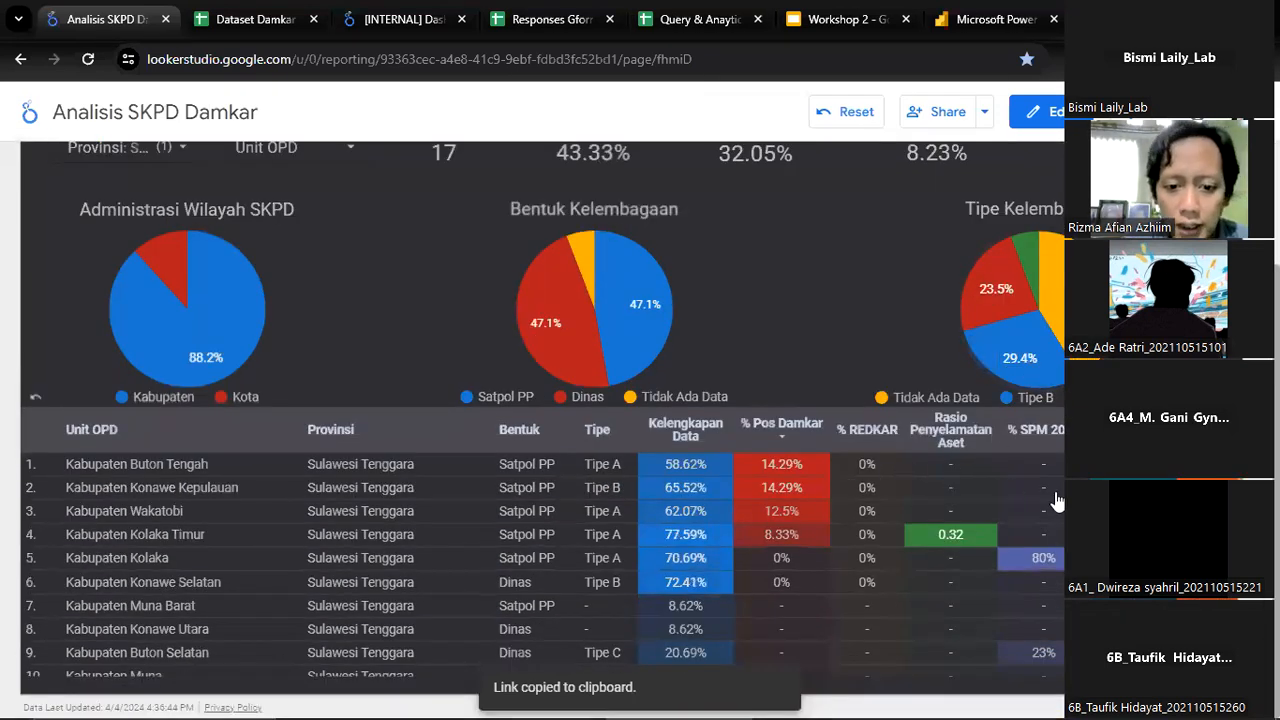
scroll(977, 475, down, 2)
scroll(977, 475, up, 2)
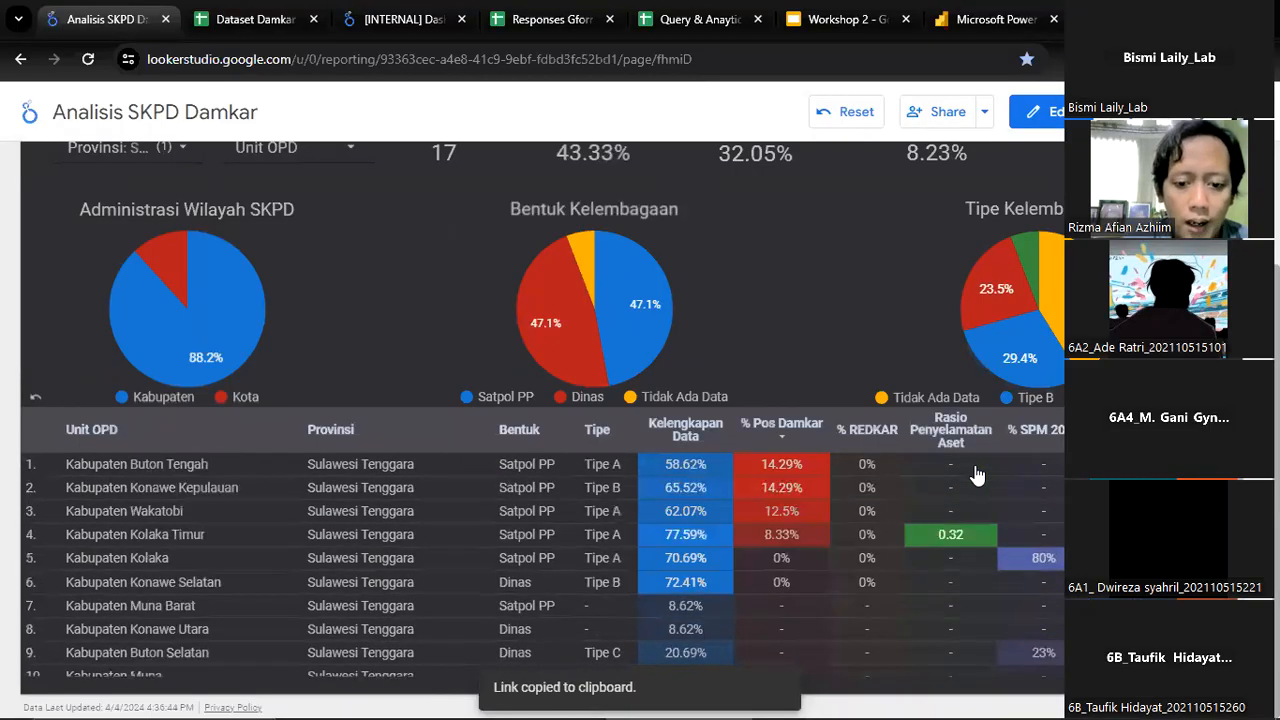
scroll(960, 488, down, 3)
scroll(943, 498, up, 3)
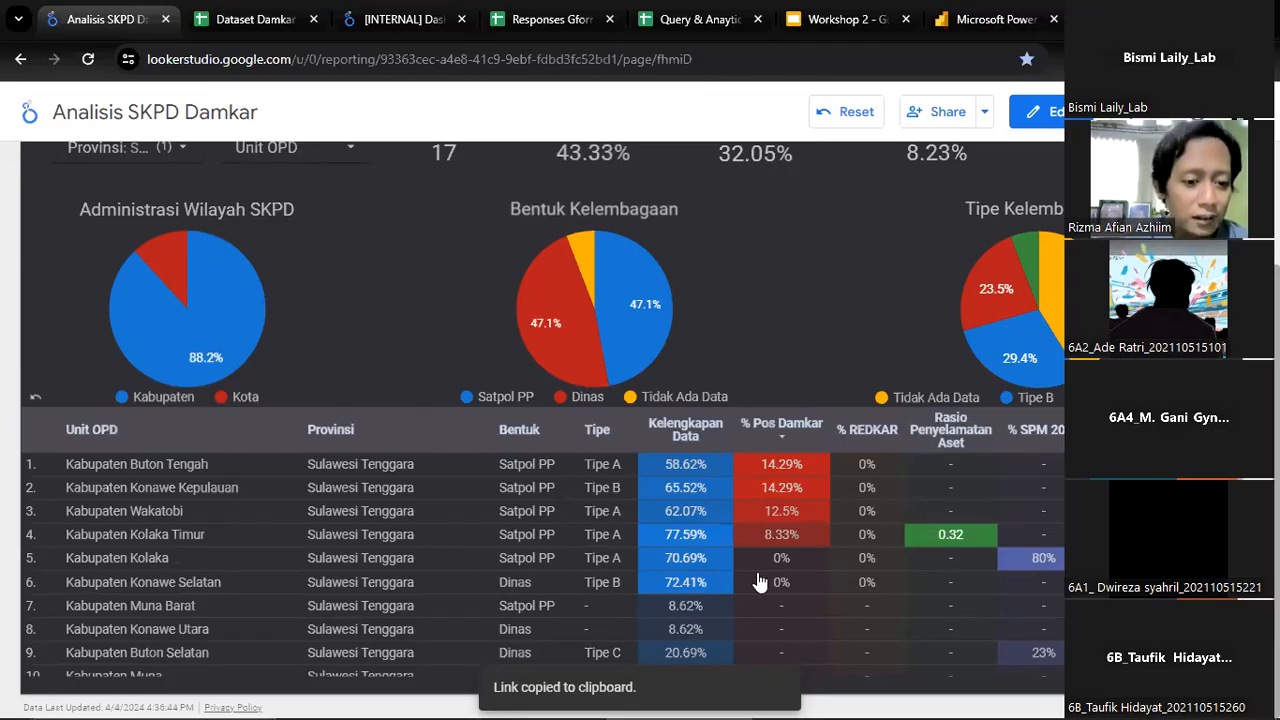
scroll(797, 538, down, 1)
scroll(797, 538, up, 1)
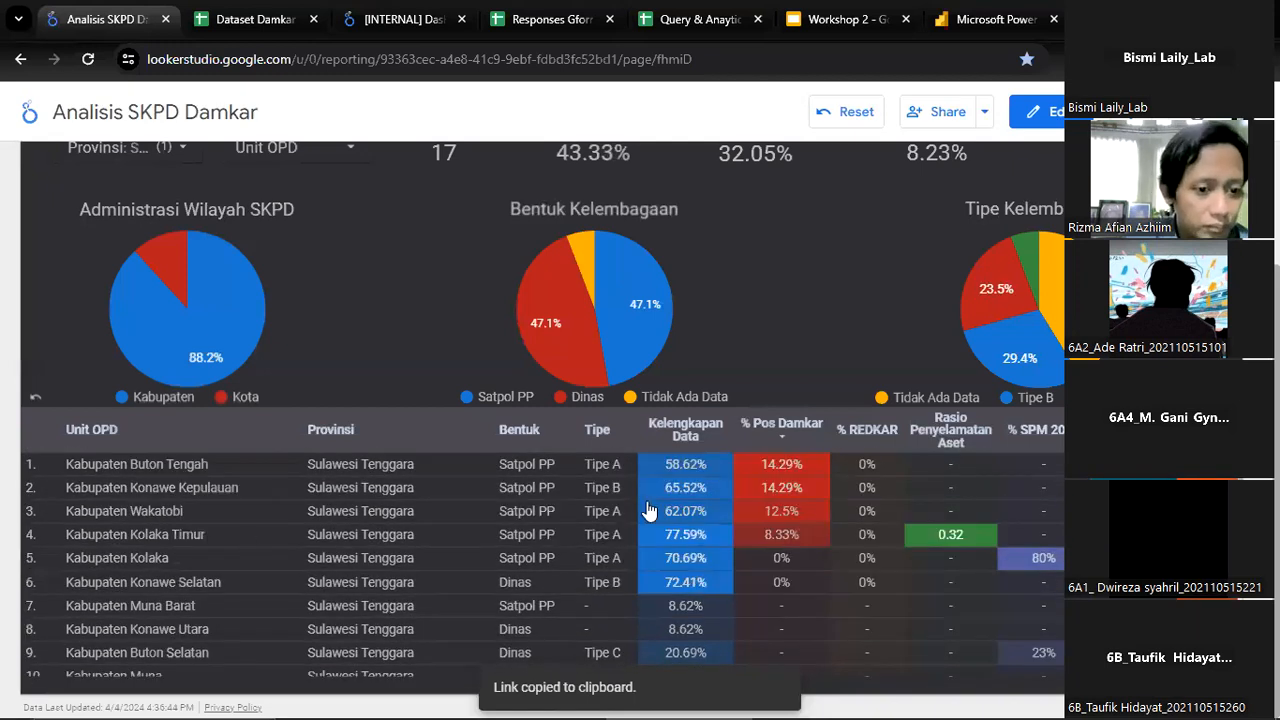
scroll(150, 318, up, 2)
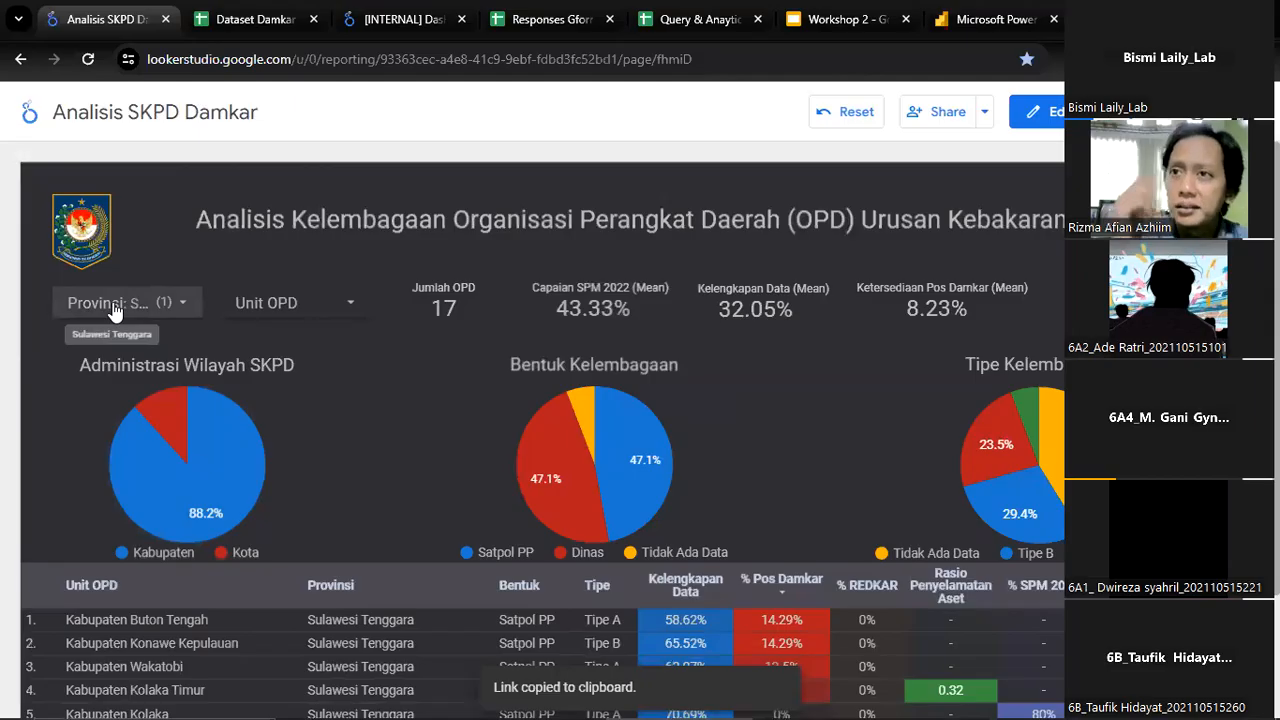
click(115, 312)
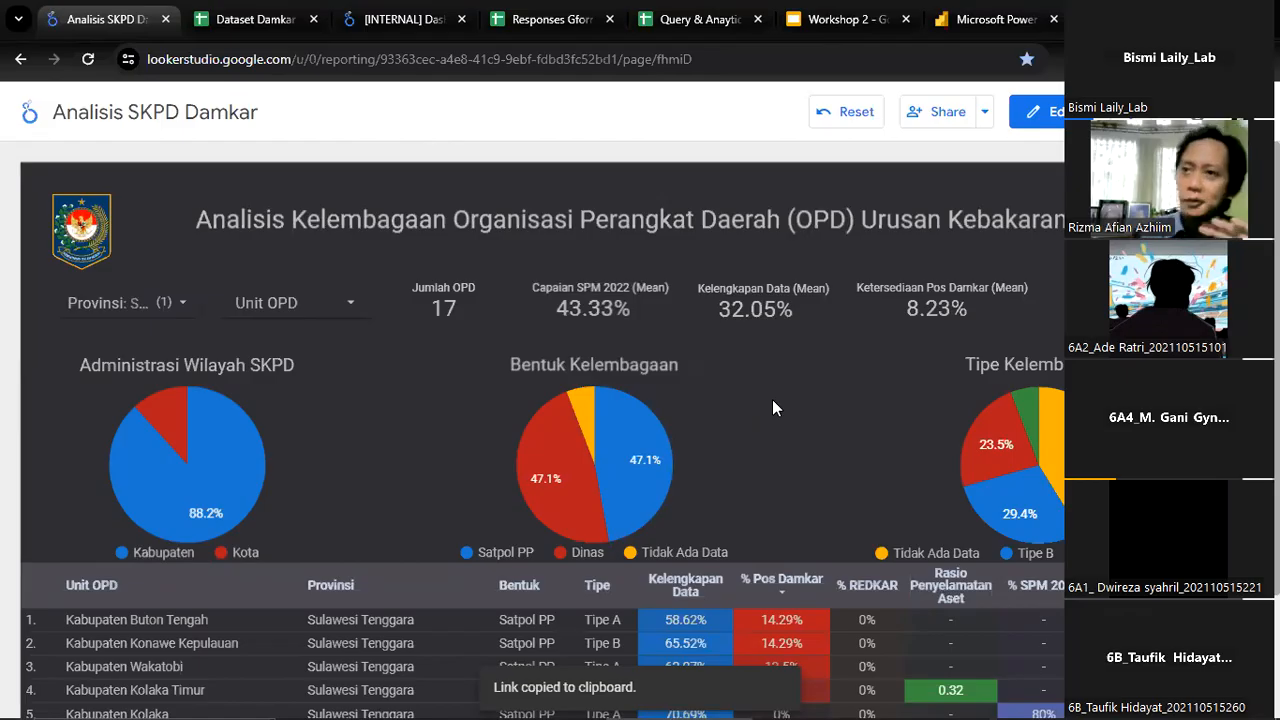
Switch to the Dataset Damkar spreadsheet in Google Sheets and view the rows of the Processed Data sheet
click(255, 12)
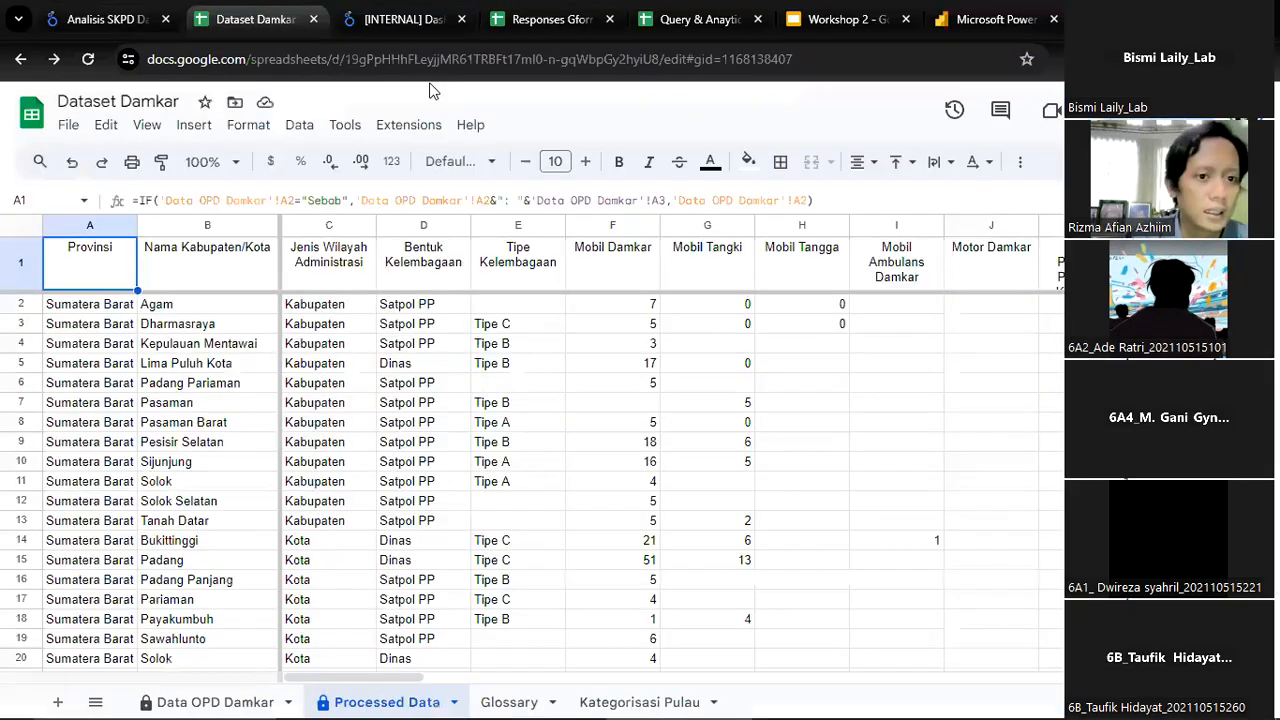
click(408, 347)
scroll(397, 397, down, 2)
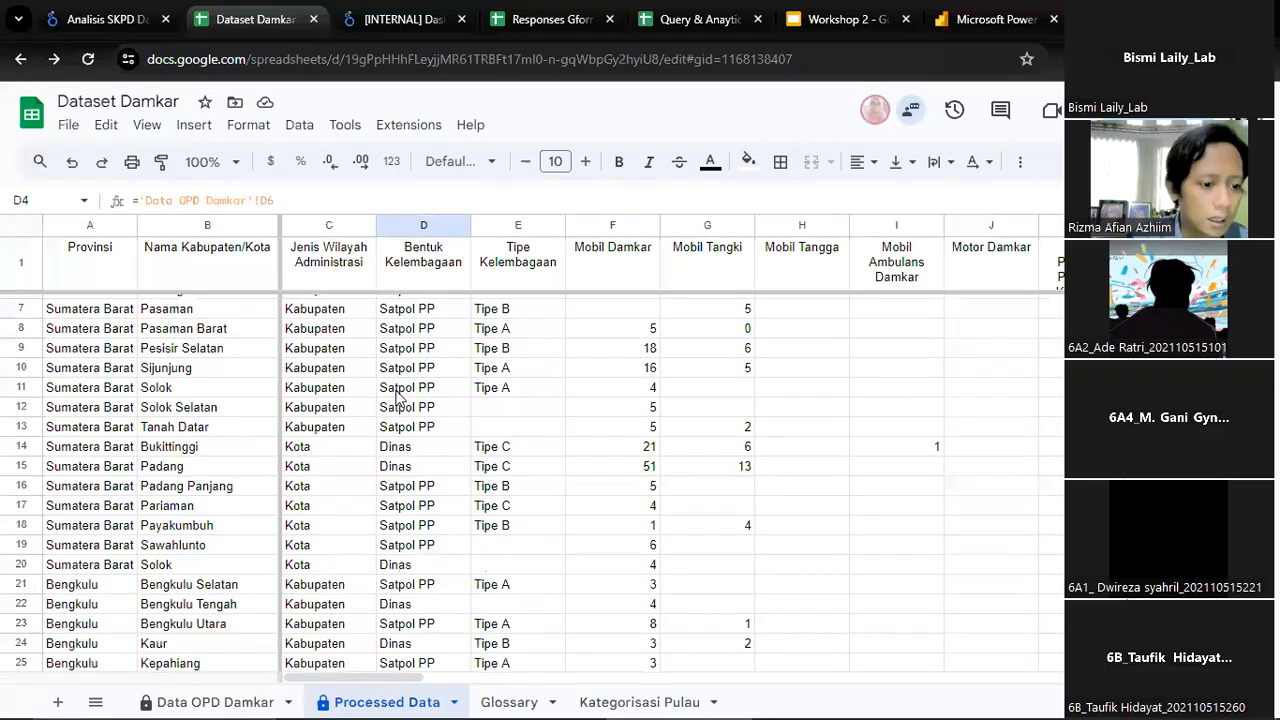
scroll(397, 397, up, 3)
Inspect the first rows of the Provinsi, Nama Kabupaten/Kota and Jenis Wilayah Administrasi columns in the Processed Data sheet
click(60, 336)
key(Right)
key(Right)
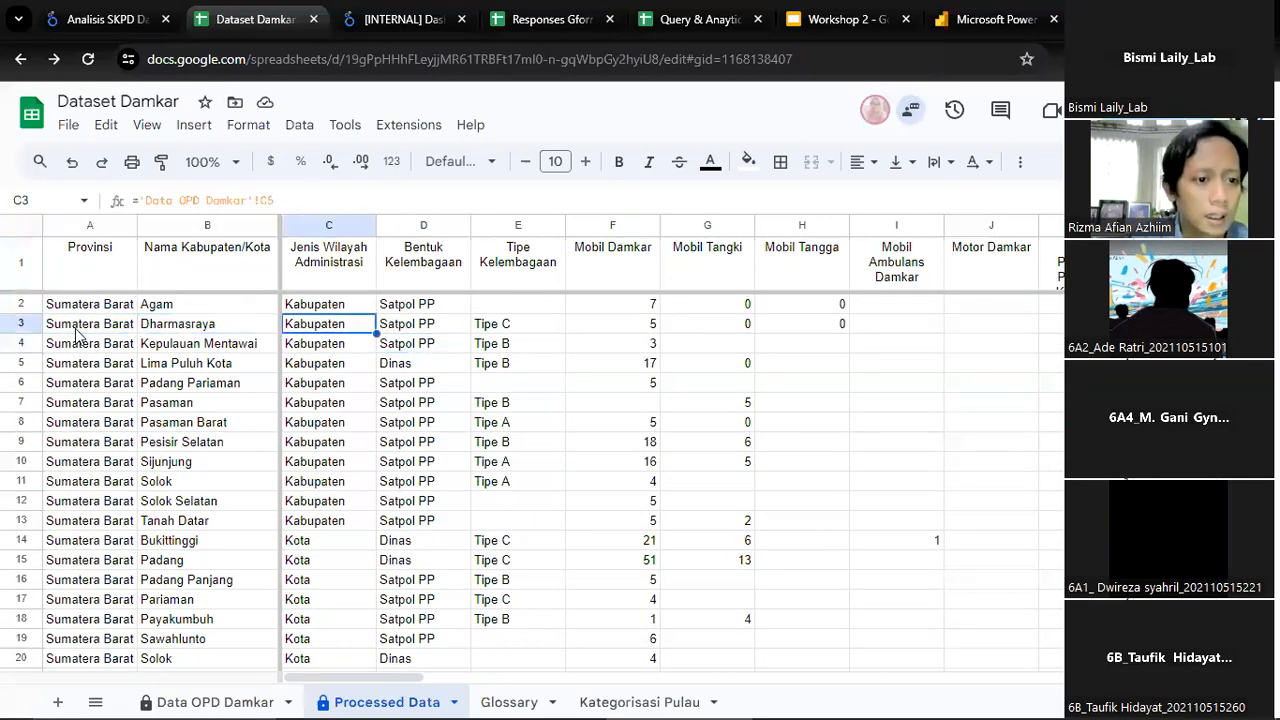
key(Left)
key(Left)
key(Up)
key(Right)
key(Up)
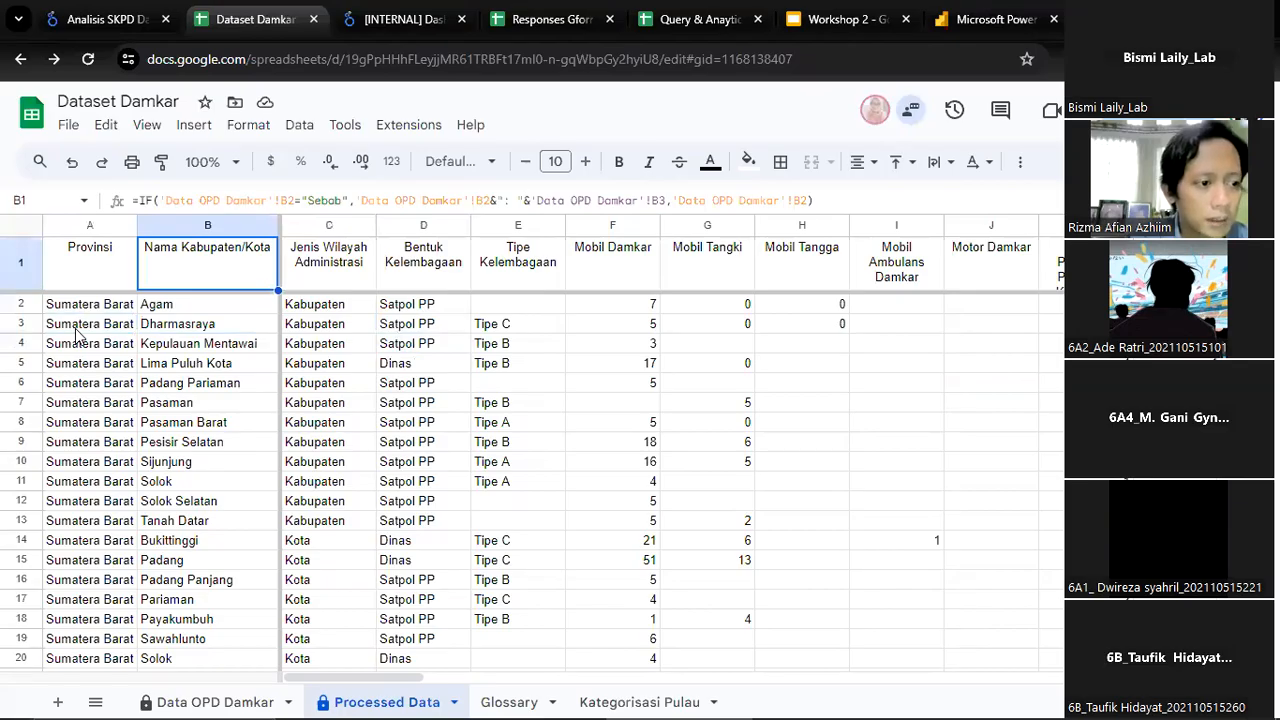
Go through the Processed Data headers and first data row from Nama Kabupaten/Kota across to Tipe Kelembagaan
key(Down)
key(Right)
key(Right)
key(Right)
key(Right)
key(Right)
key(Right)
key(Right)
key(Right)
key(Right)
key(Right)
key(Right)
key(Right)
key(Left)
key(Left)
key(Left)
key(Left)
key(Left)
key(Left)
key(Left)
key(Left)
key(Left)
key(Left)
key(Left)
key(Left)
key(Left)
key(Up)
key(Right)
key(Right)
key(Right)
key(Right)
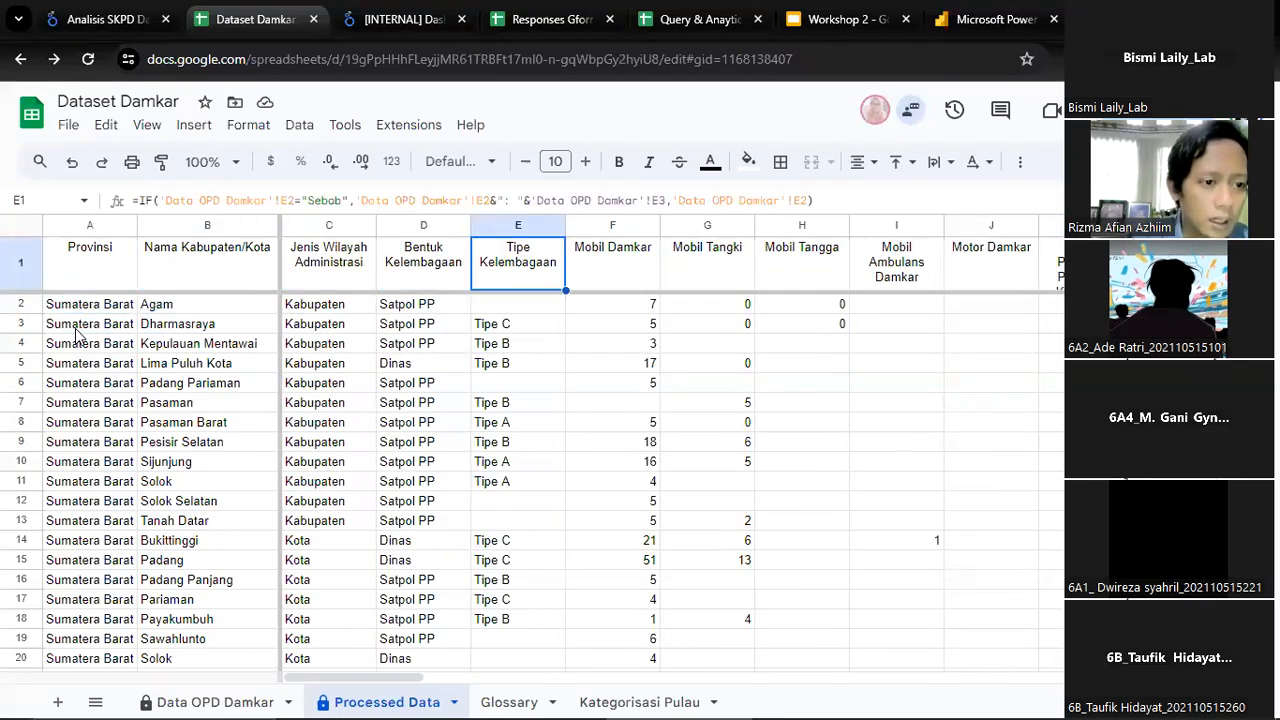
Go through the vehicle columns of the Processed Data sheet from Mobil Damkar across to Motor Damkar
key(Right)
key(Right)
key(Right)
key(Left)
key(Left)
key(Right)
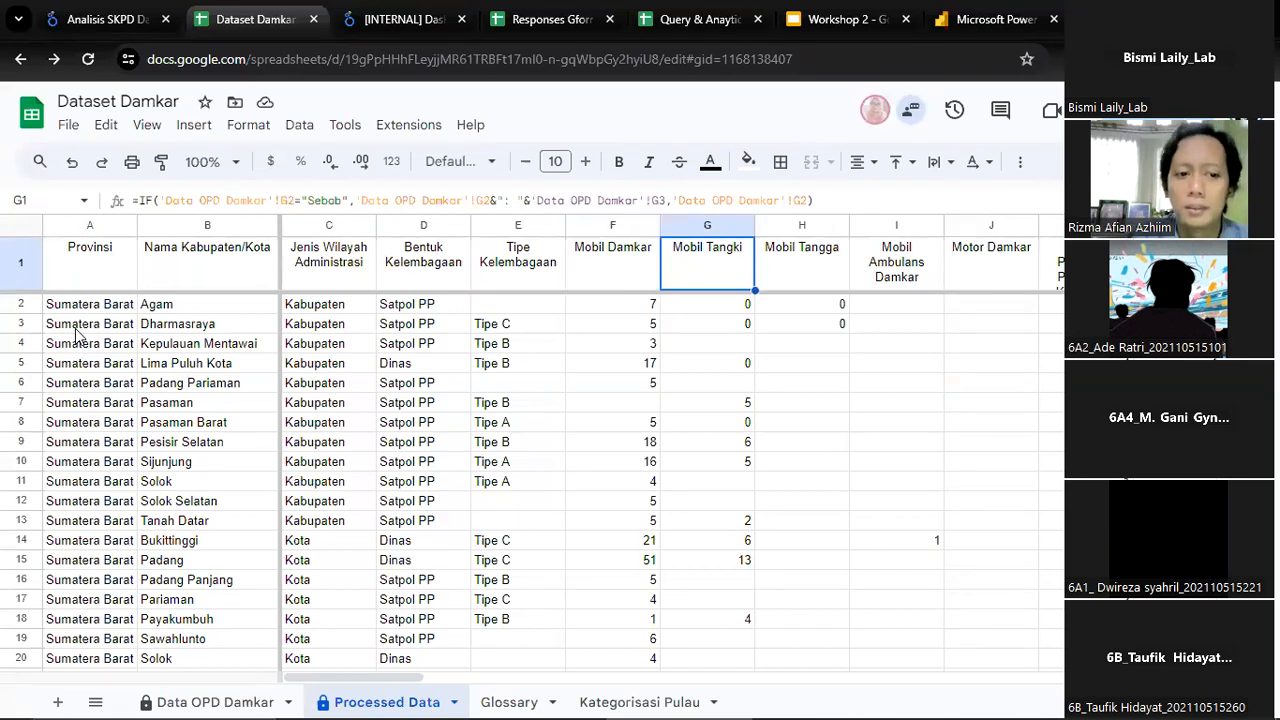
key(Right)
key(Right)
key(Right)
key(Right)
key(Right)
key(Right)
key(Right)
key(Right)
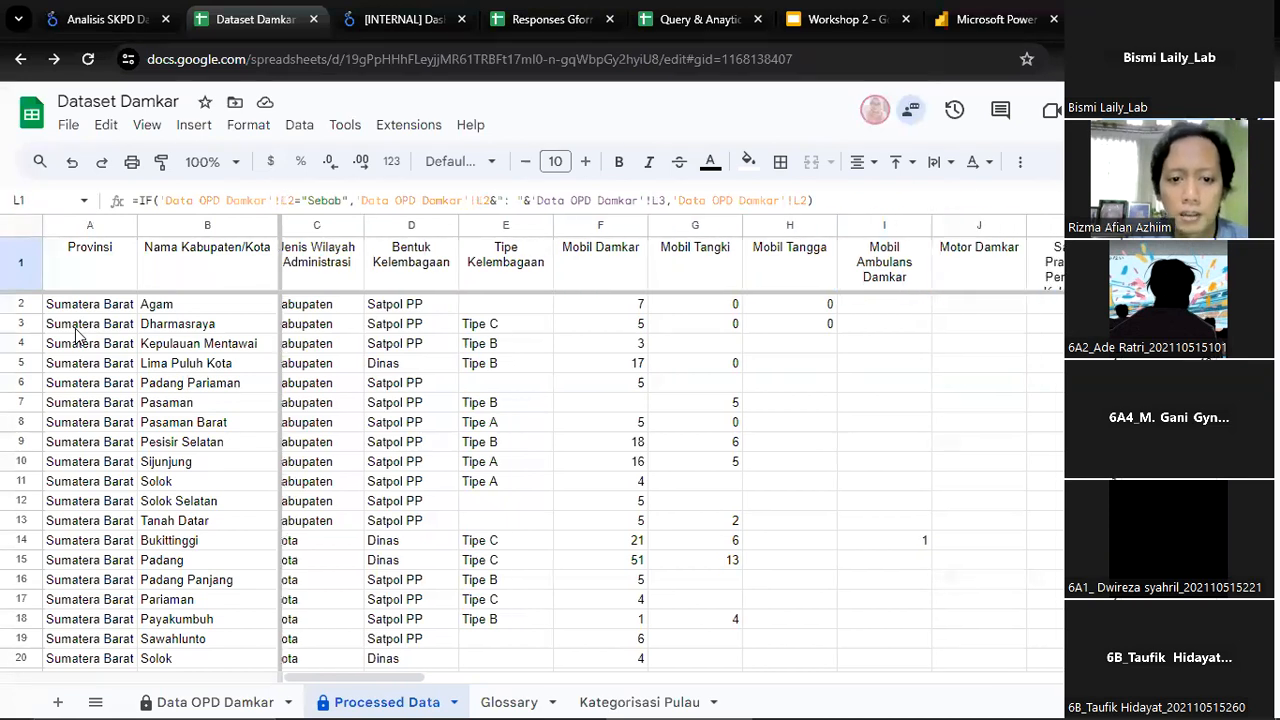
Examine the Jumlah Kecamatan, Pos Sektor Damkar, PNS and Non PNS columns of the Processed Data sheet
key(Left)
key(Left)
key(Left)
key(Left)
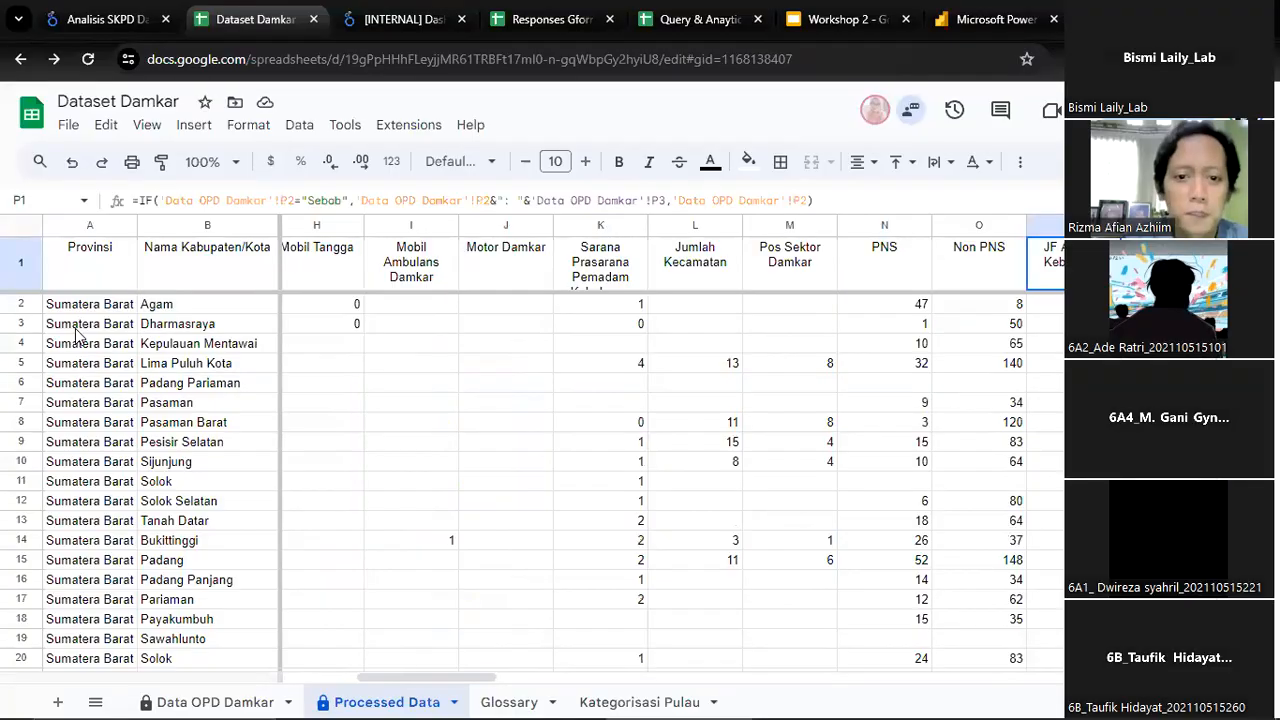
key(Right)
key(Right)
key(Left)
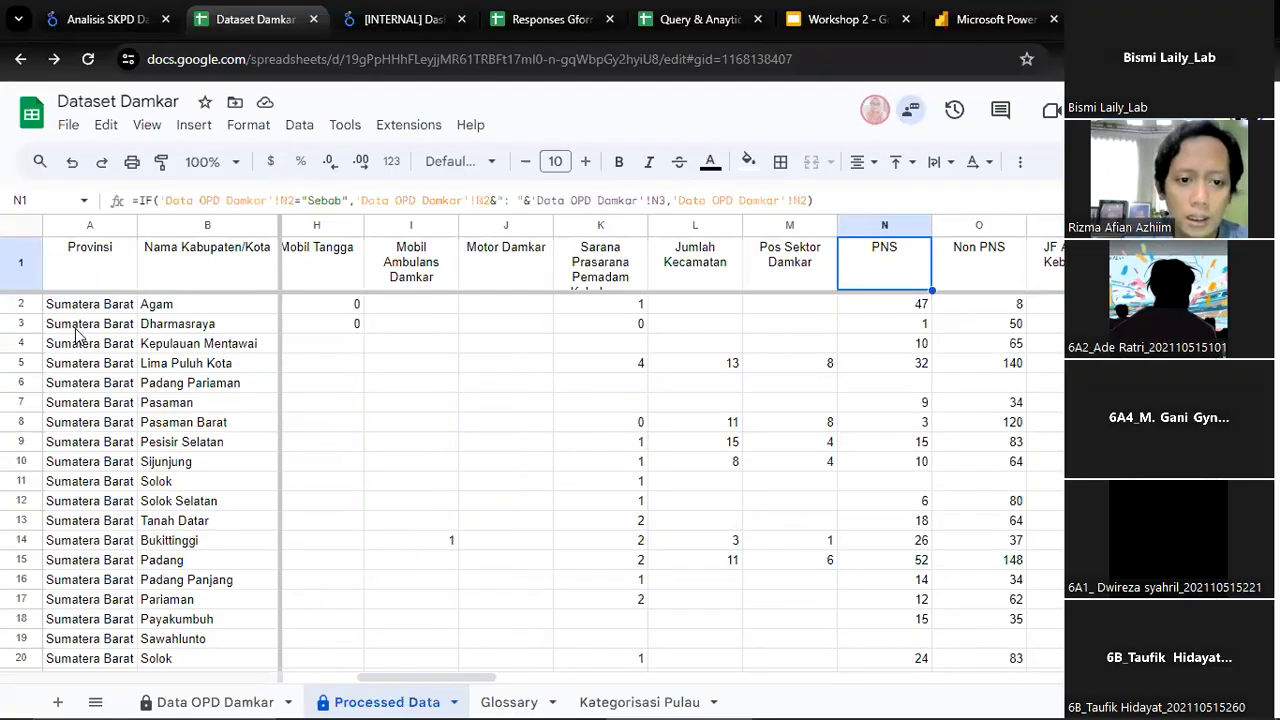
key(Left)
key(Right)
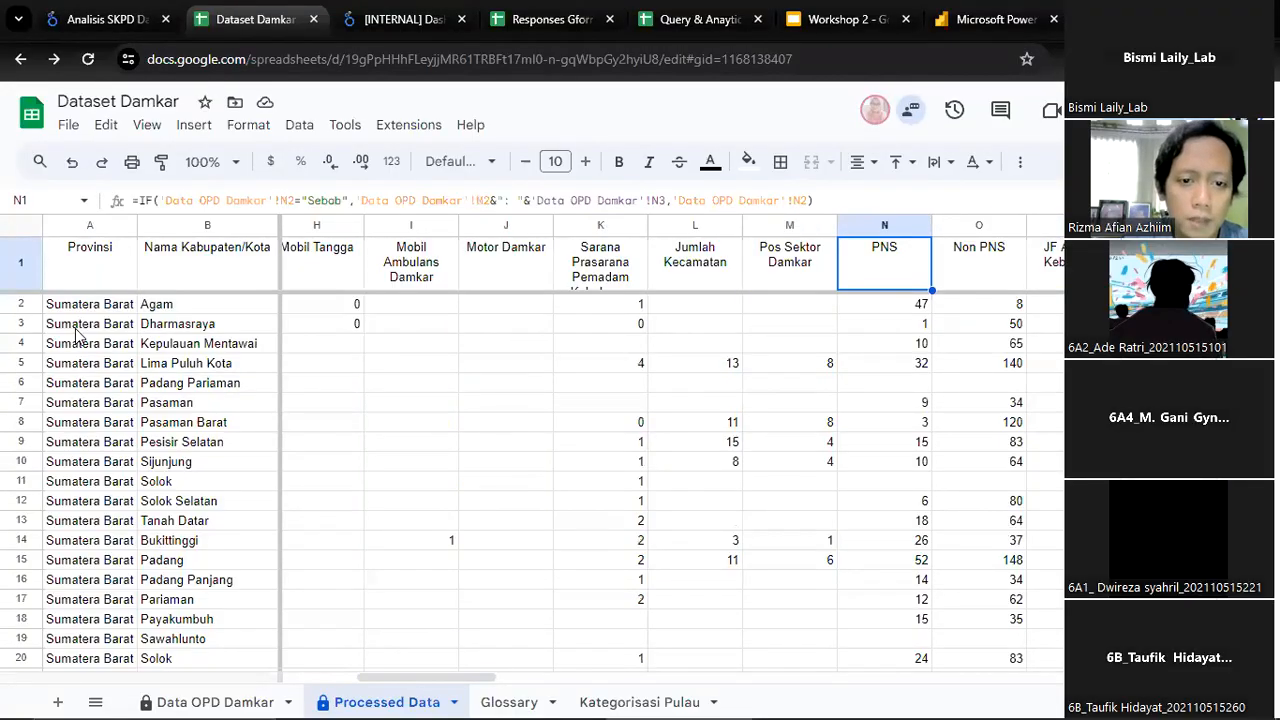
Go through the personnel columns from JF Analisis Kebakaran and JF Pemadam Kebakaran across F1 and F2 to Inpekstrur
key(Right)
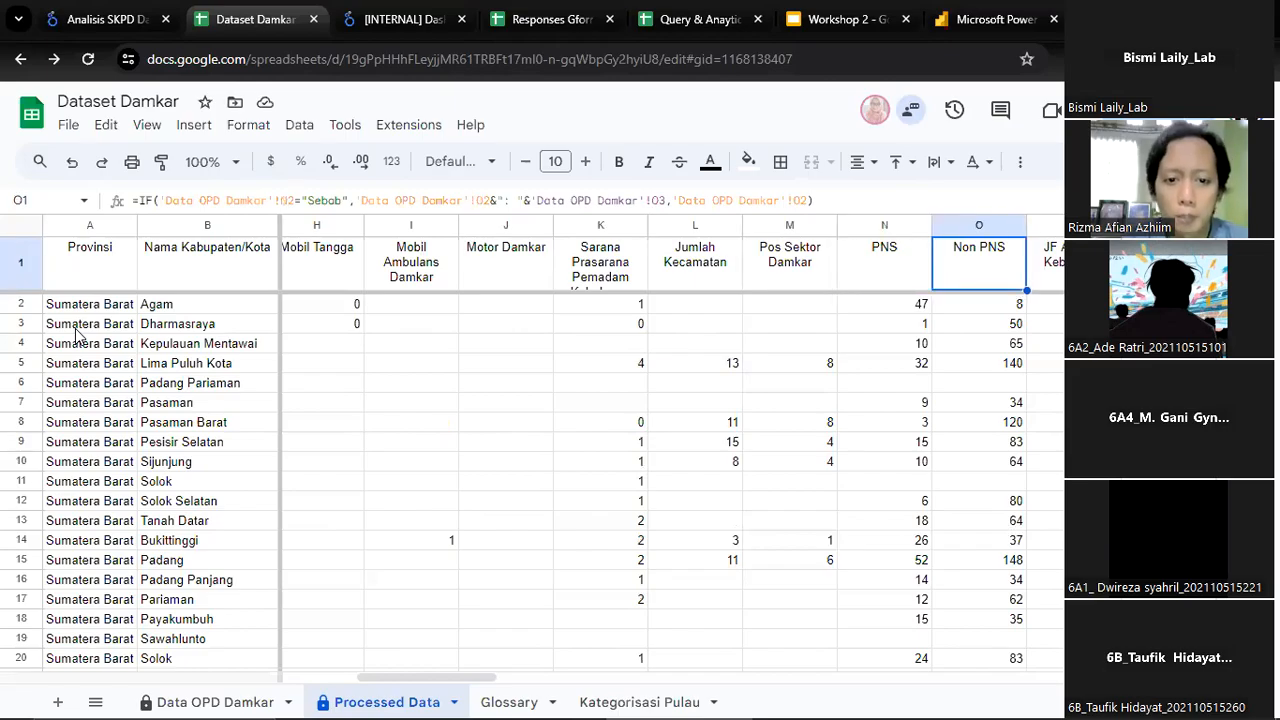
key(Right)
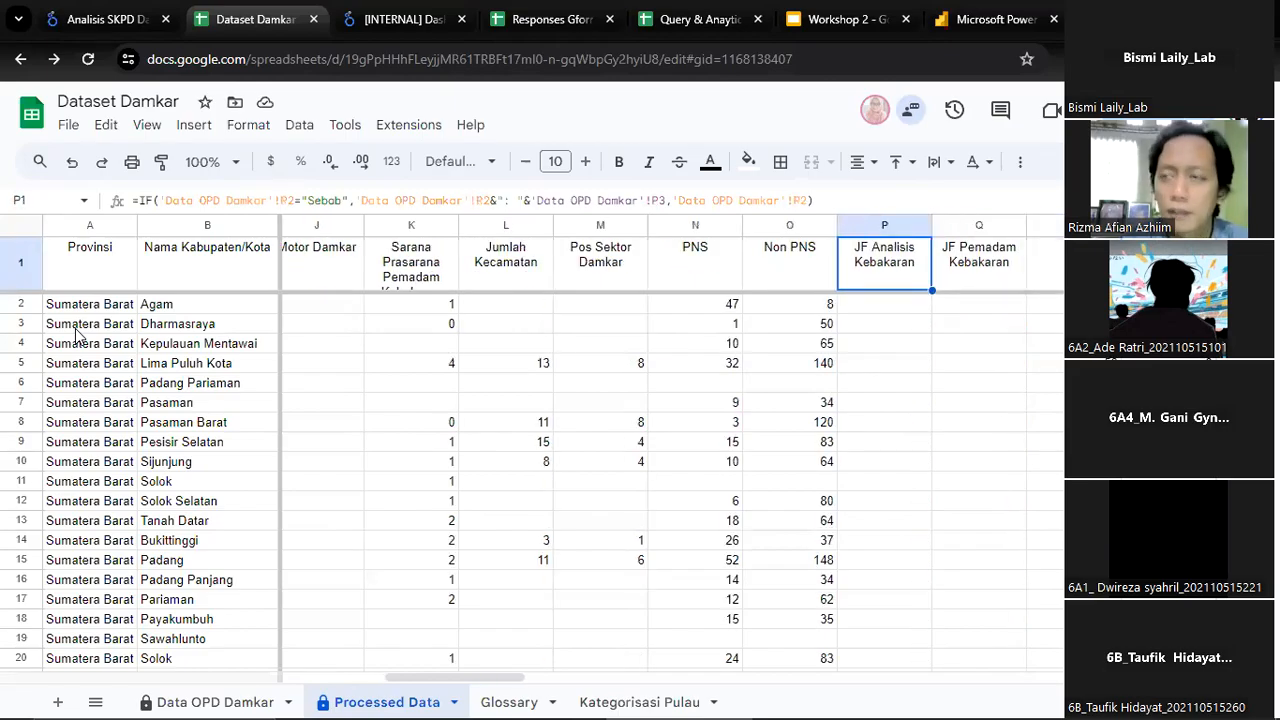
key(Right)
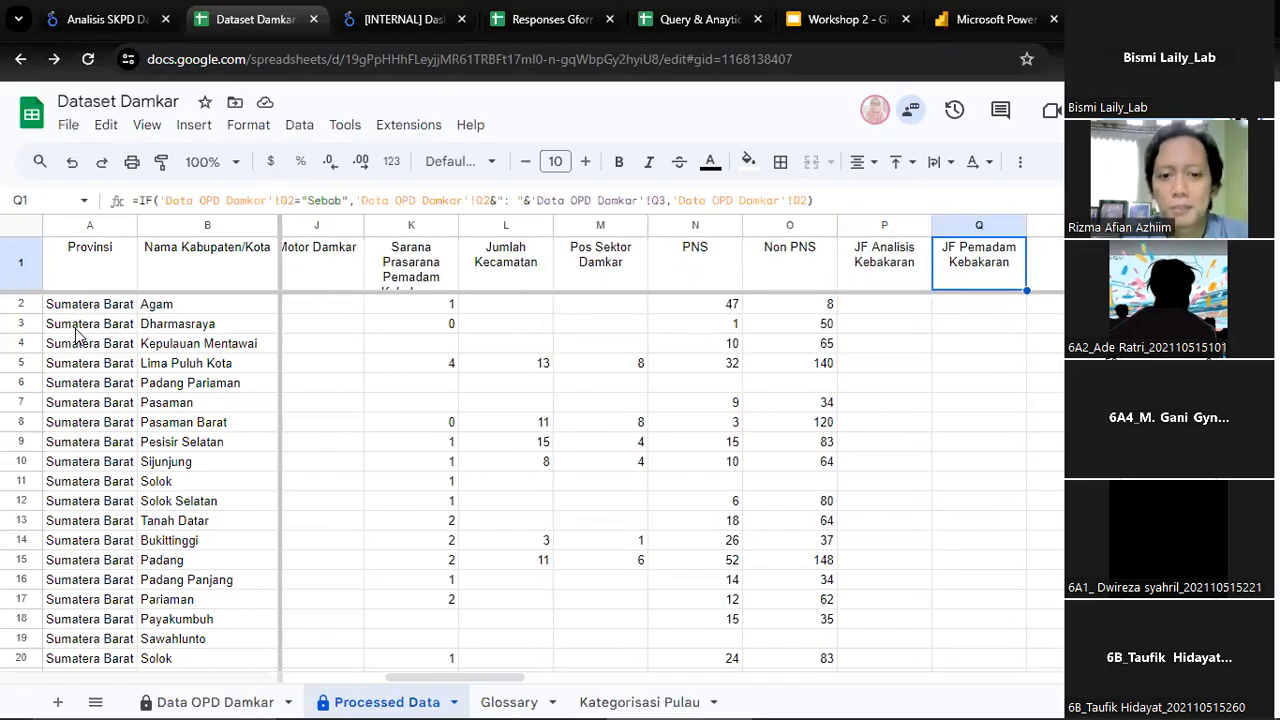
key(Right)
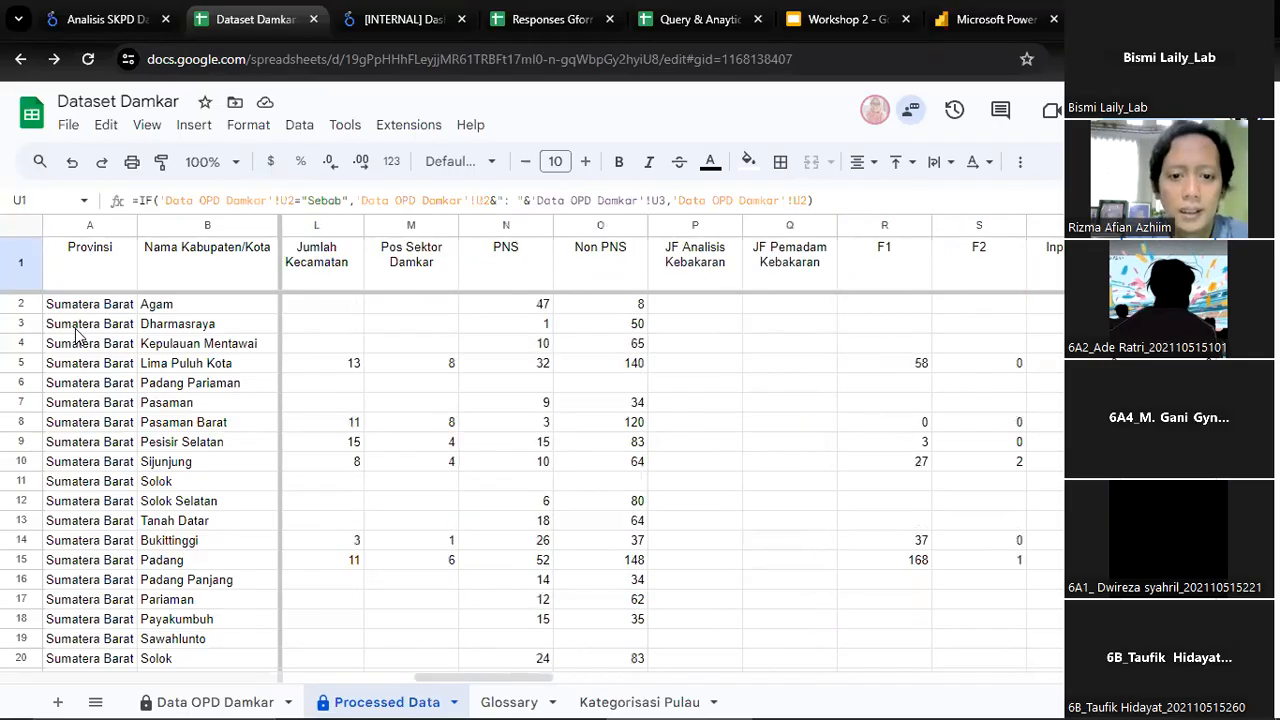
key(Right)
key(Right)
key(Right)
key(Right)
key(Right)
key(Right)
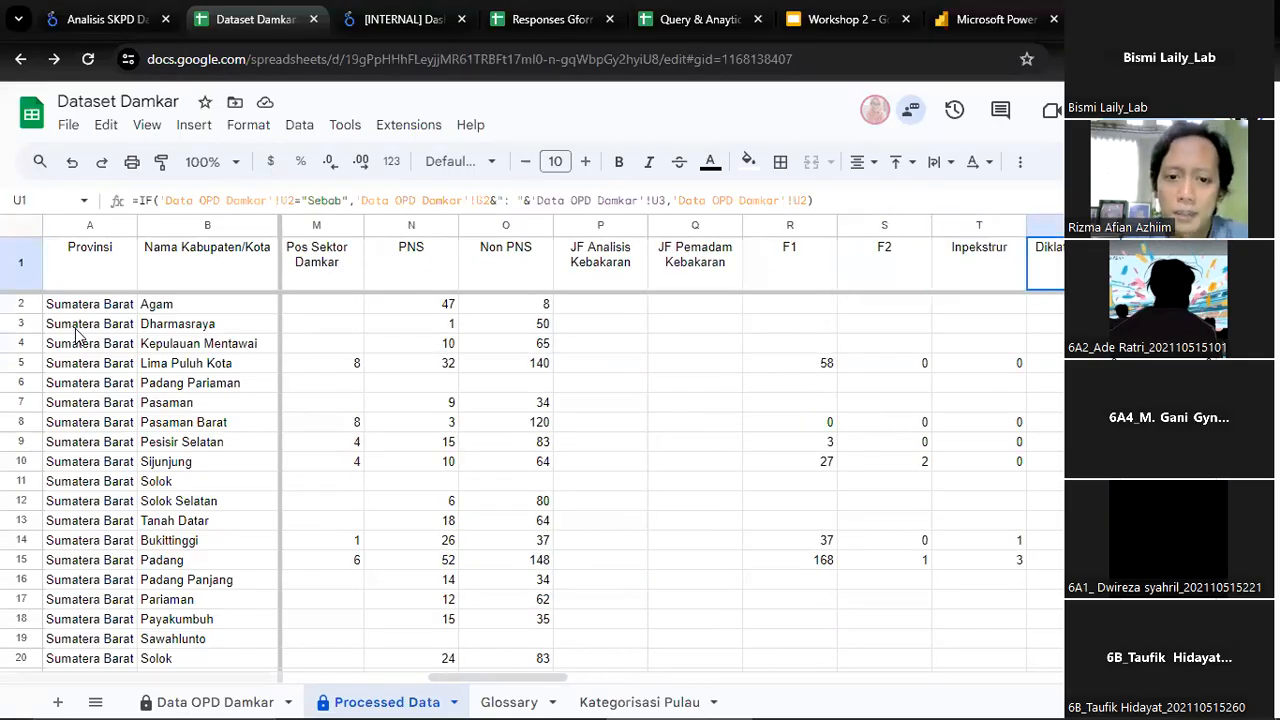
key(Left)
key(Left)
key(Right)
key(Right)
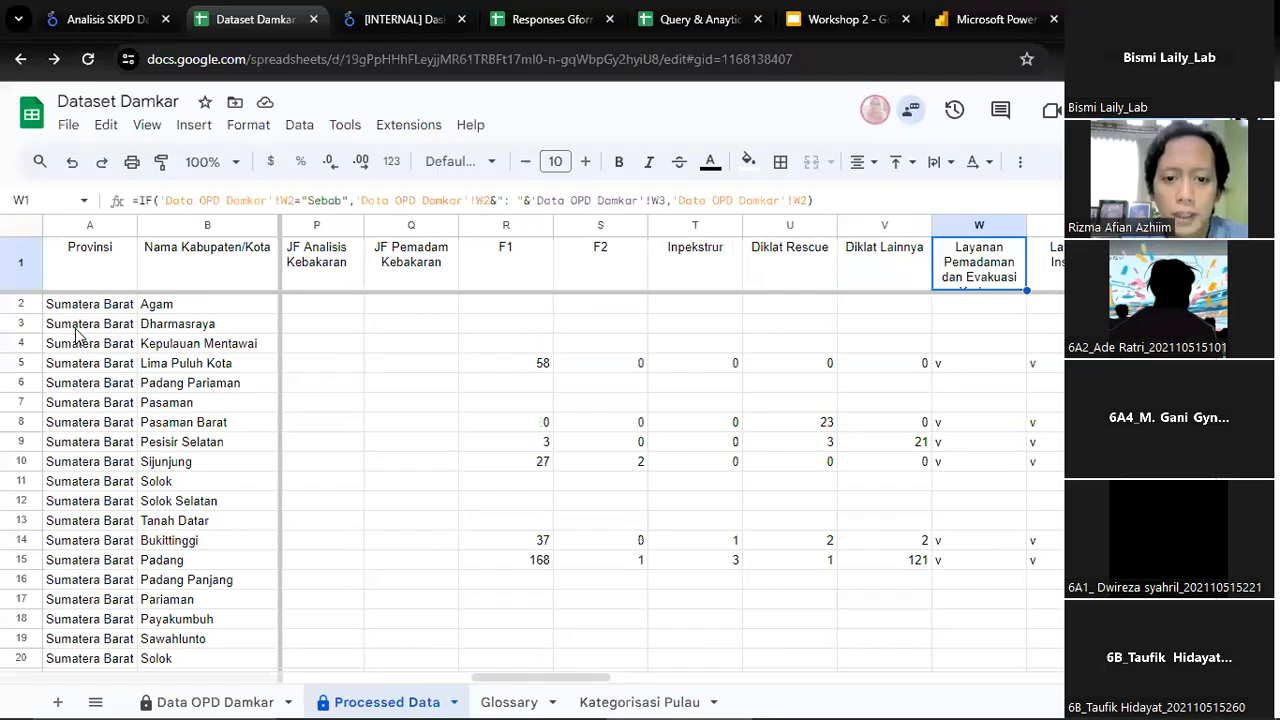
Inspect the Diklat Rescue and Diklat Lainnya training columns, including their first data rows
key(Left)
key(Left)
key(Left)
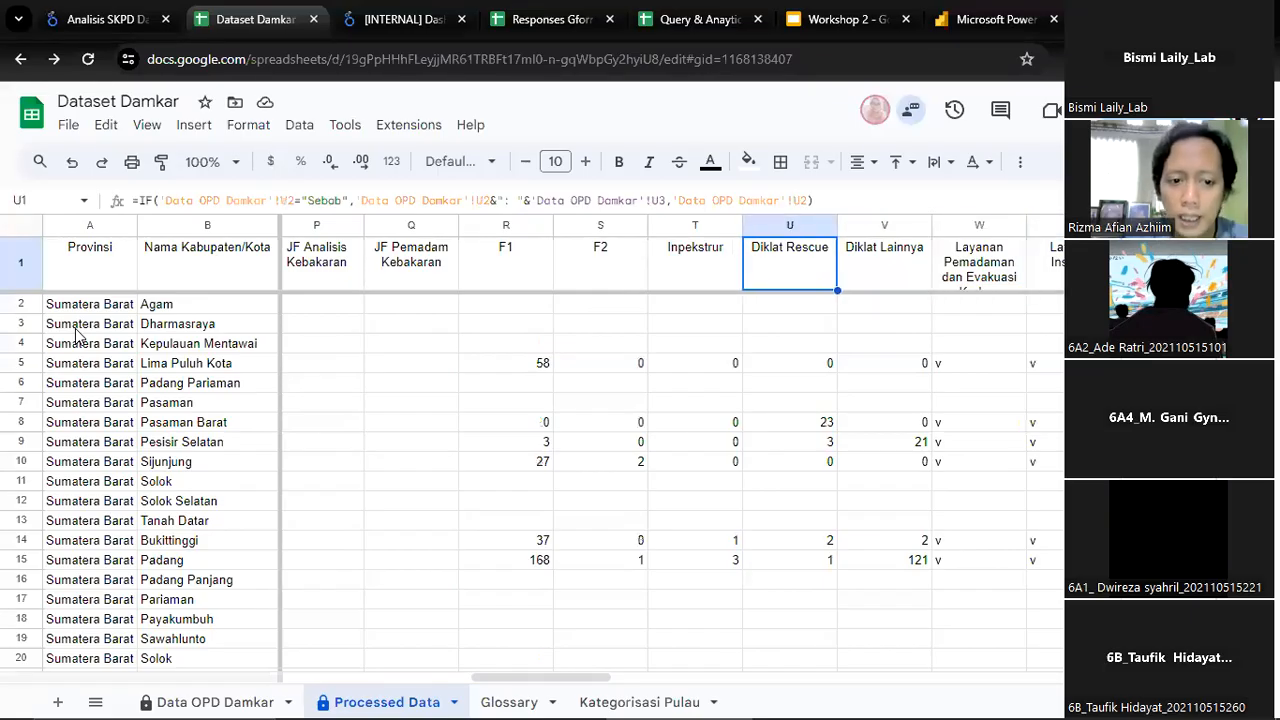
key(Down)
key(Down)
key(Down)
key(Up)
key(Up)
key(Right)
key(Up)
key(Right)
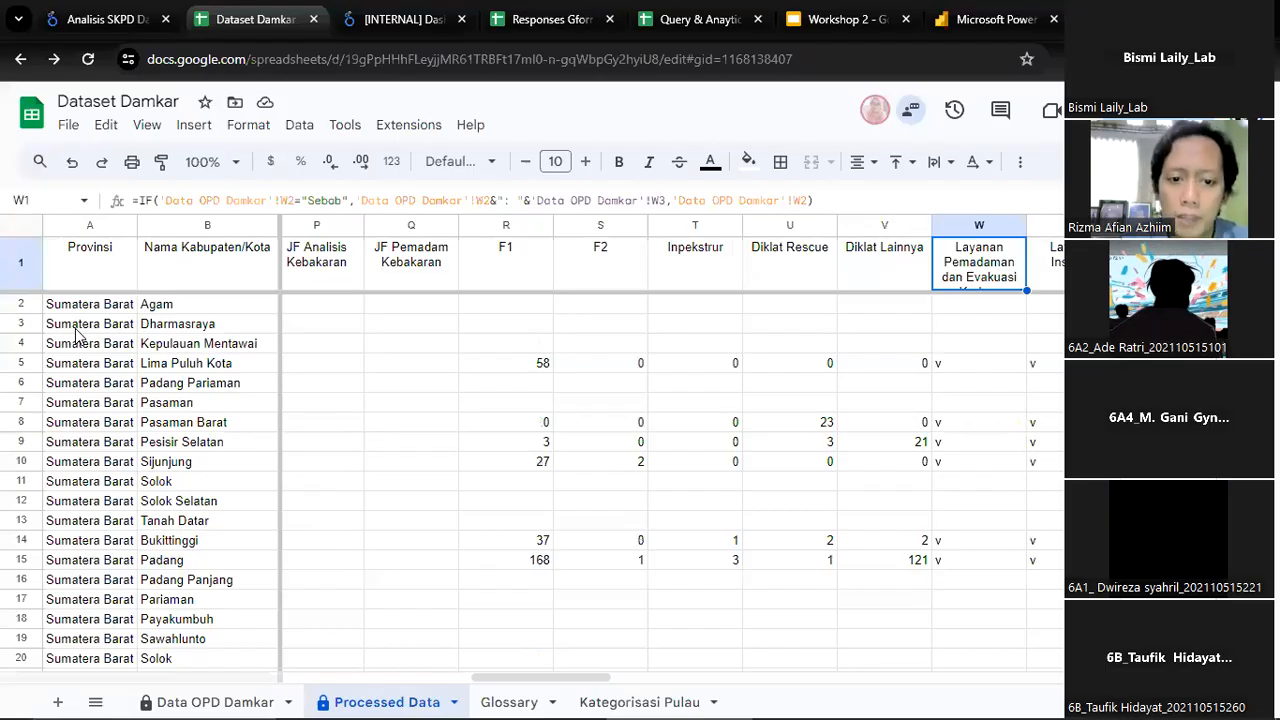
Go through the service columns from Layanan Pemadaman dan Evakuasi across to Layanan Lainnya
key(Right)
key(Right)
key(Left)
key(Left)
key(Left)
key(Right)
key(Right)
key(Right)
key(Right)
key(Right)
key(Right)
key(Right)
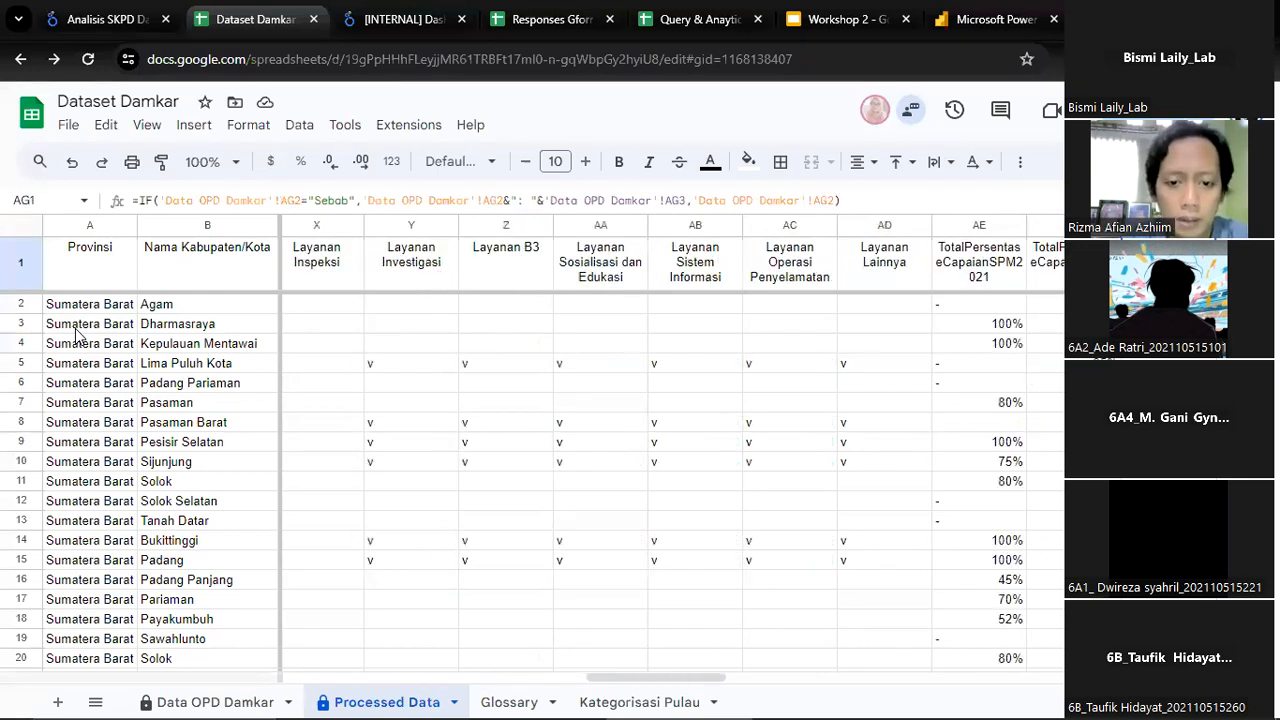
Go back over the Layanan Sosialisasi dan Edukasi and Layanan Sistem Informasi columns beside the 2021 SPM achievement column
key(Right)
key(Right)
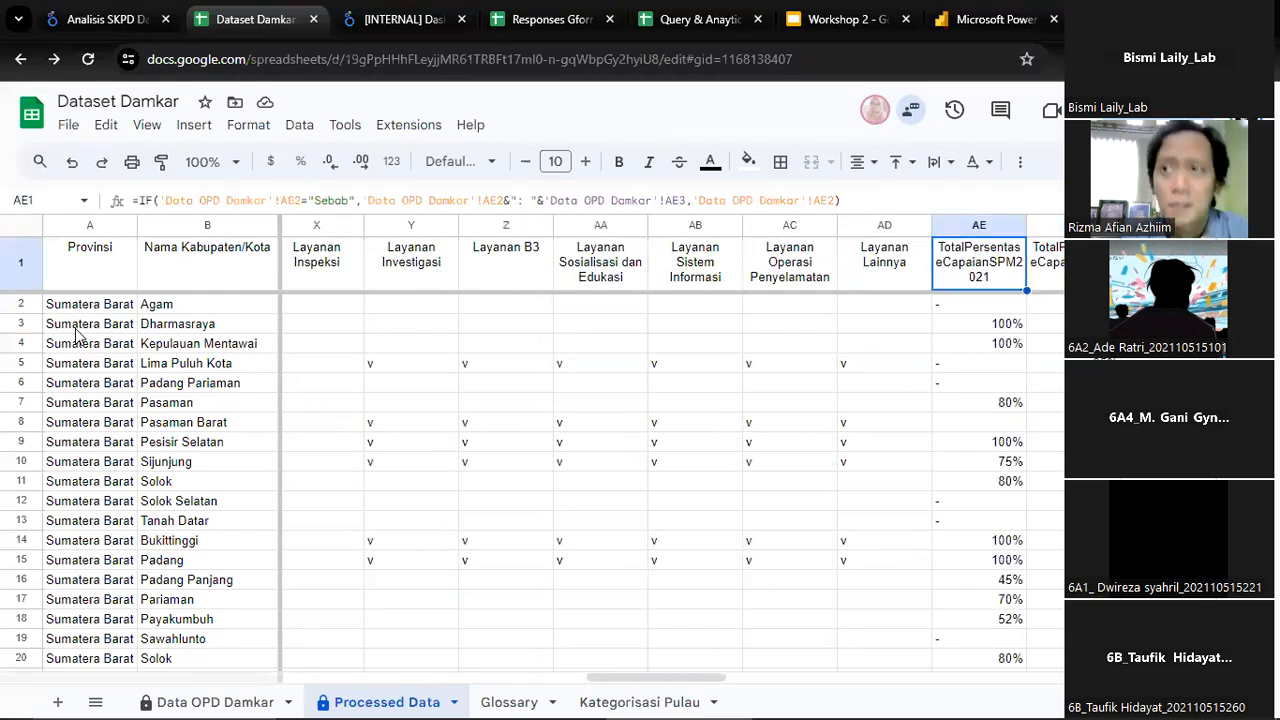
key(Left)
key(Left)
key(Left)
key(Left)
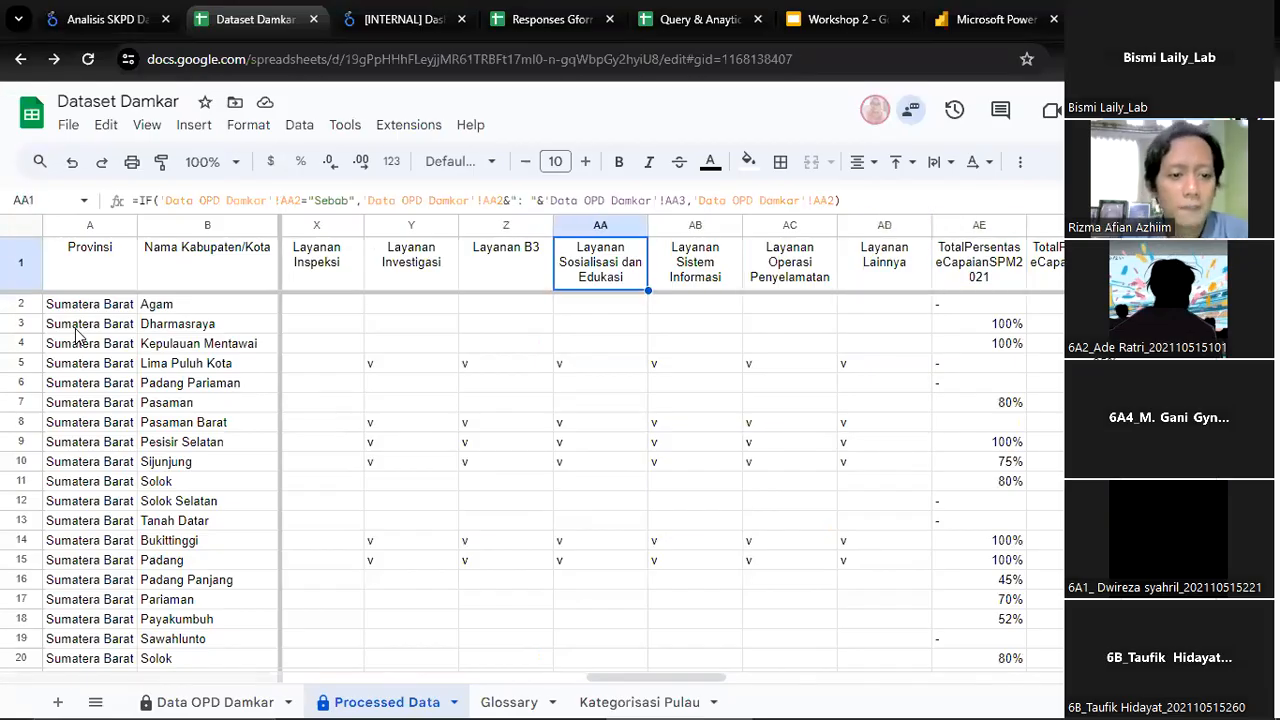
key(Right)
key(Right)
key(Right)
key(Right)
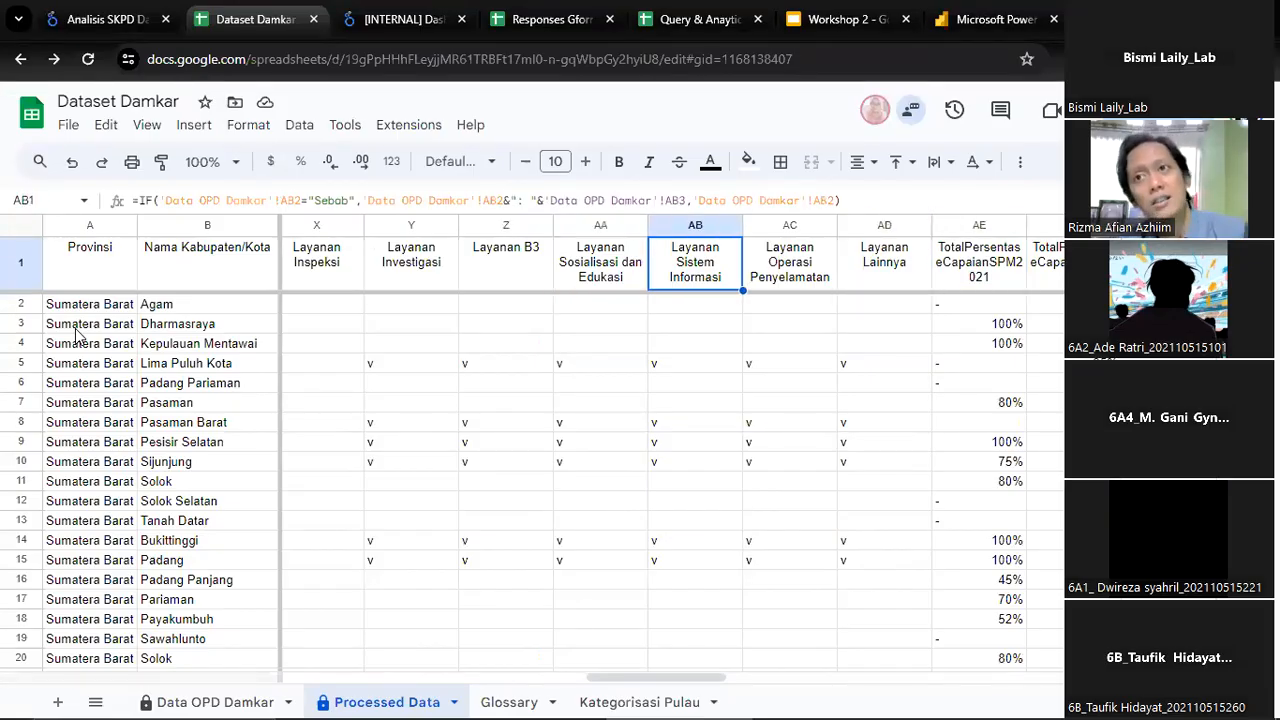
Compare the total SPM achievement percentage columns for 2021 and 2022, continuing to the Jumlah Desa columns
key(Right)
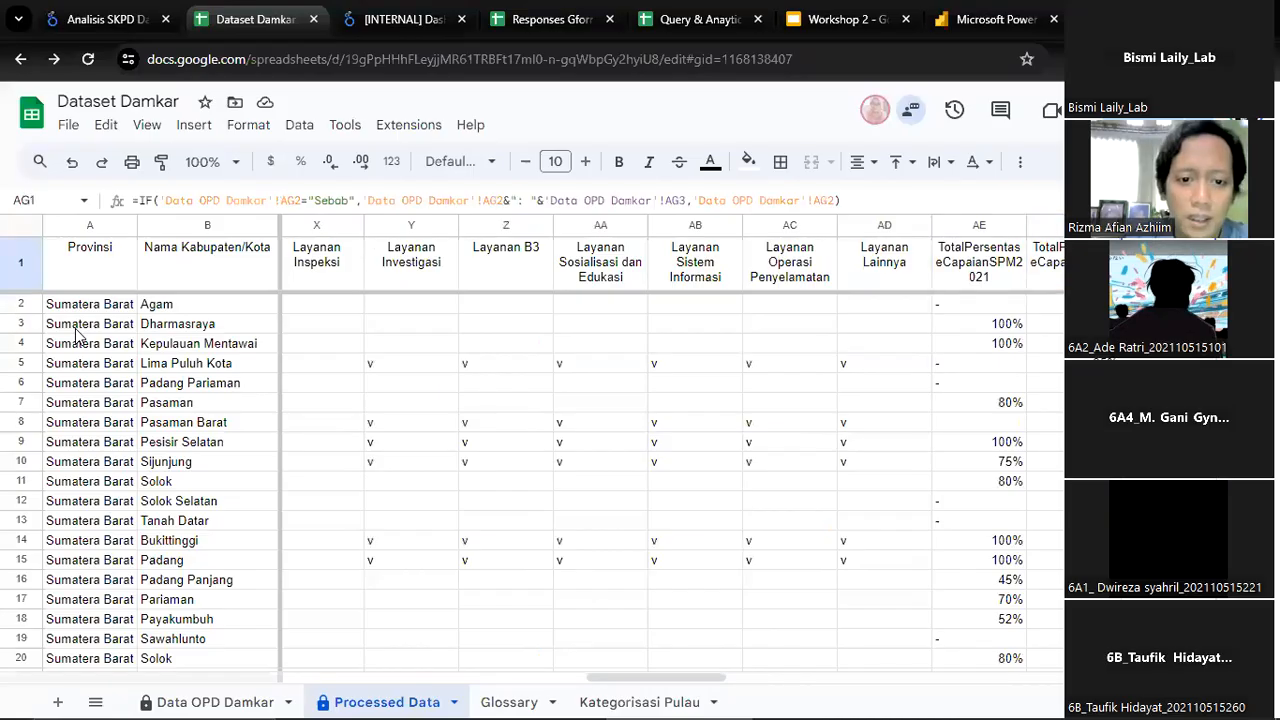
key(Left)
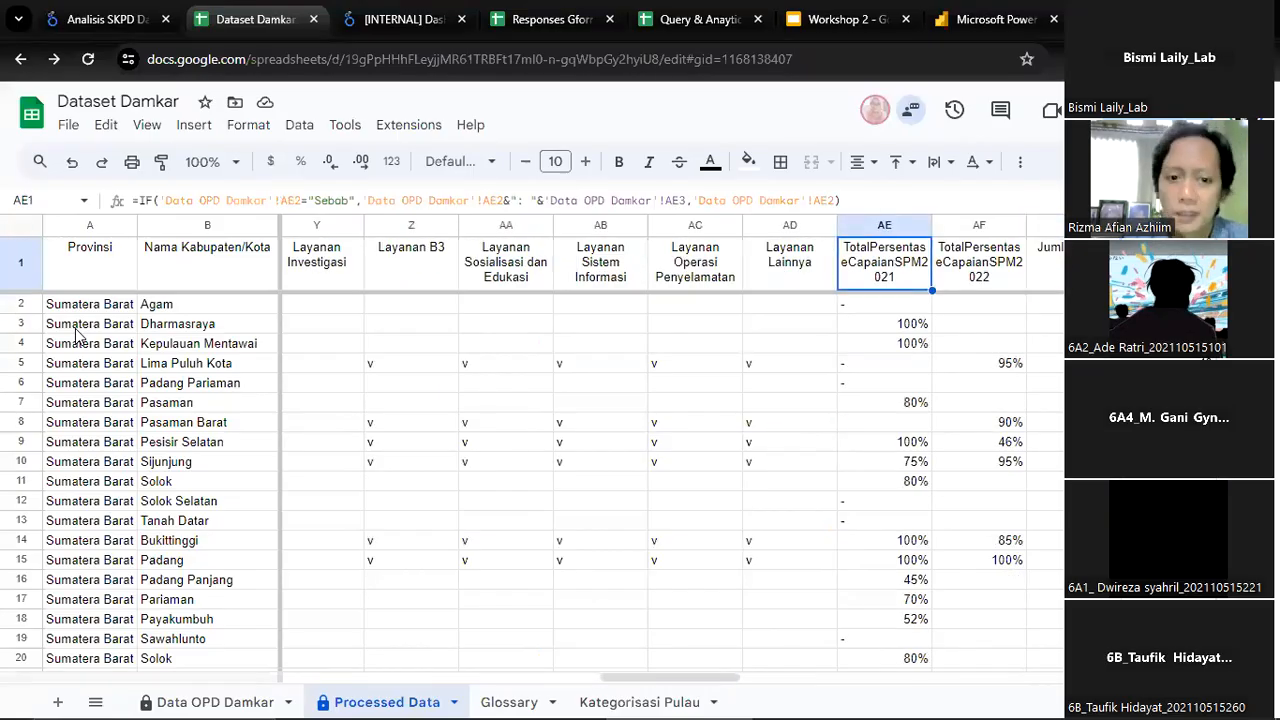
key(Right)
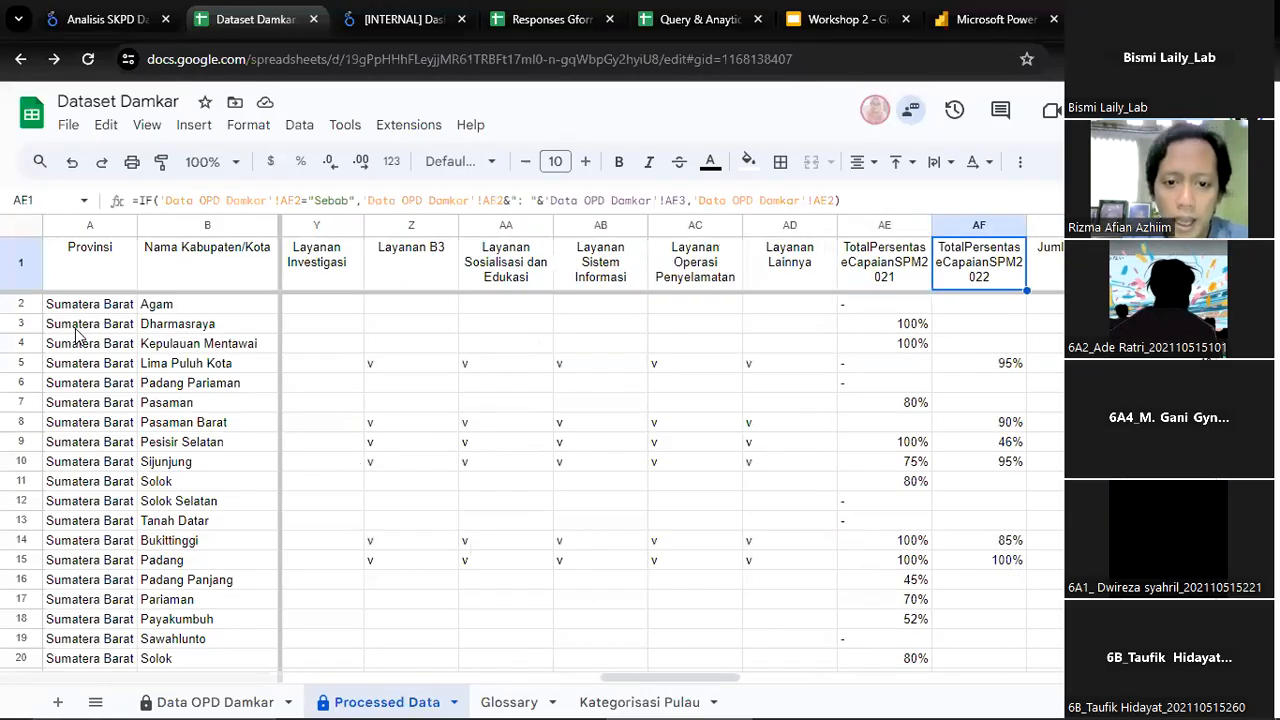
key(Right)
key(Right)
key(Right)
key(Right)
key(Right)
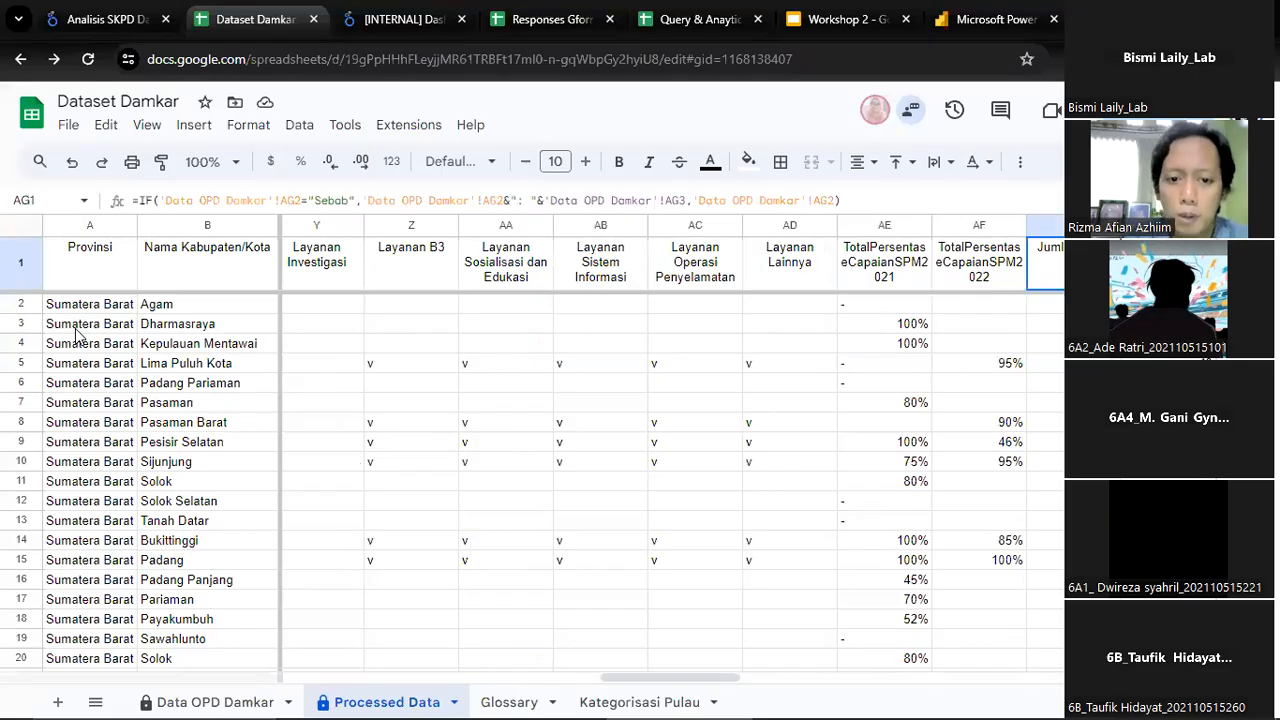
key(Left)
key(Left)
key(Left)
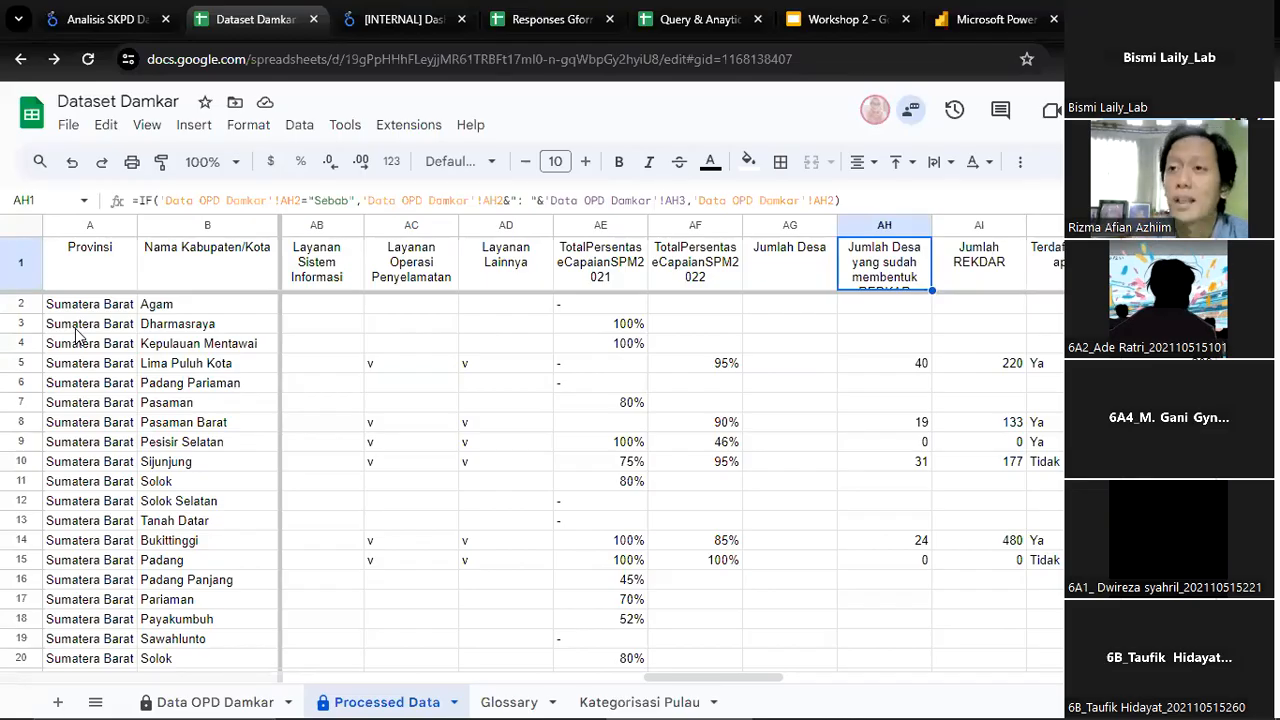
Go through the columns from Jumlah REKDAR and Total Kejadian Kebakaran across the Sebab fire-cause columns
key(Right)
key(Right)
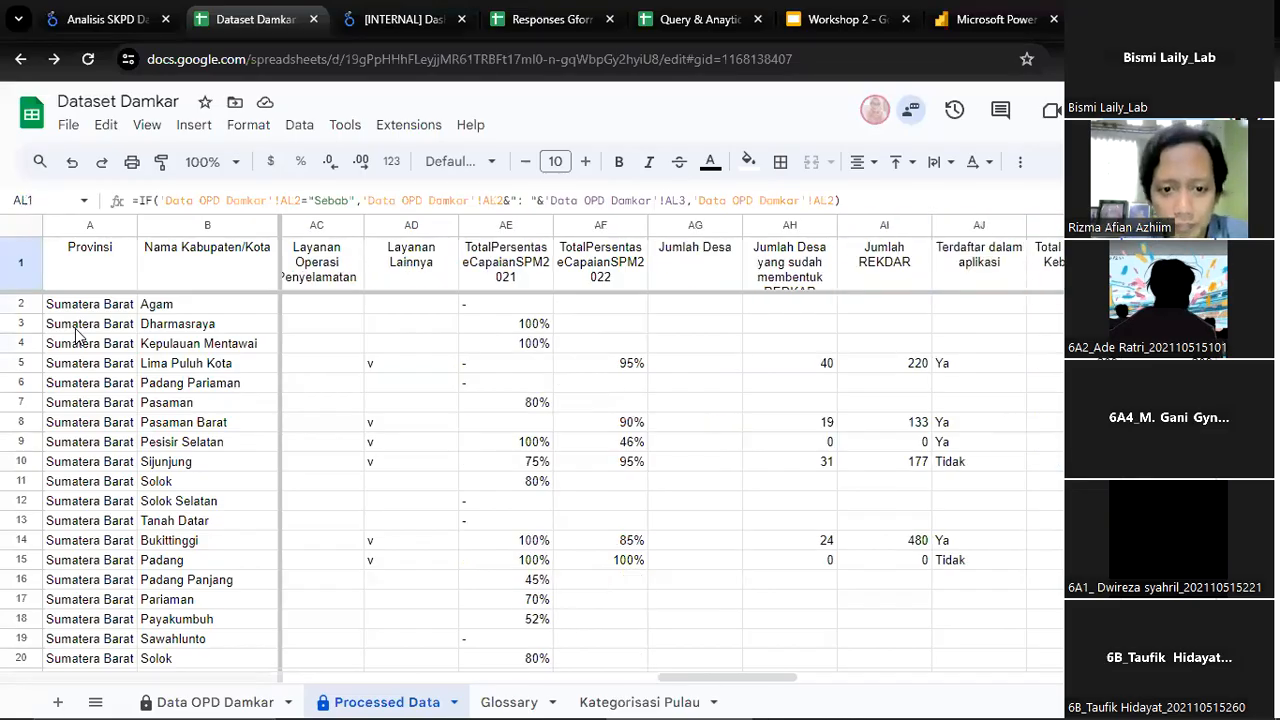
key(Right)
key(Right)
key(Right)
key(Right)
key(Right)
key(Right)
key(Right)
key(Right)
key(Right)
key(Right)
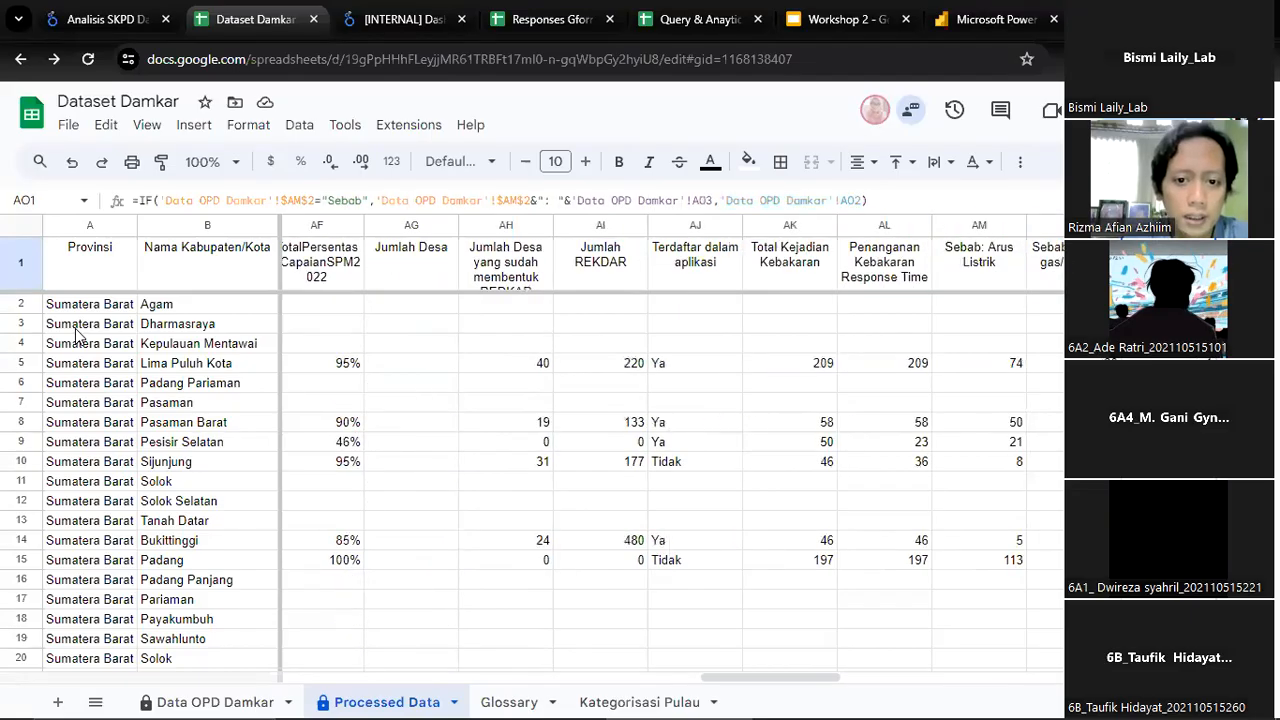
key(Left)
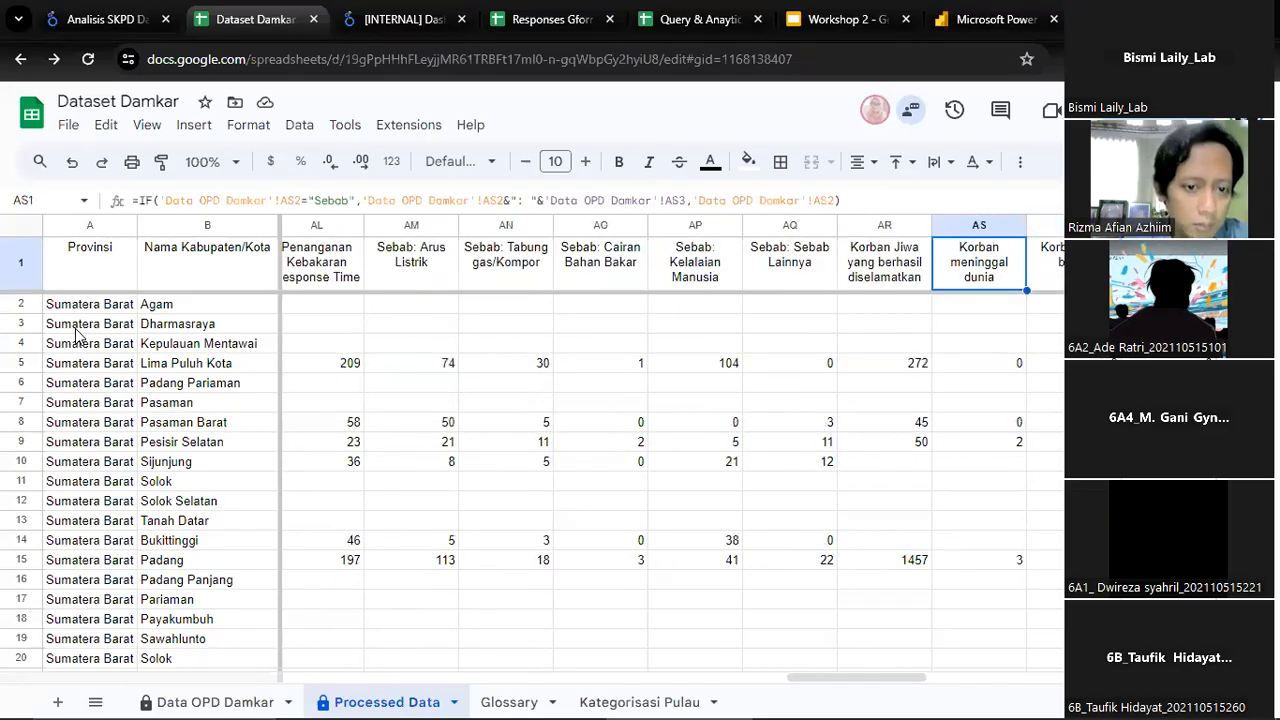
Examine the rescued and deceased victim columns and continue across the rescue operation columns to Unit OPD
key(Left)
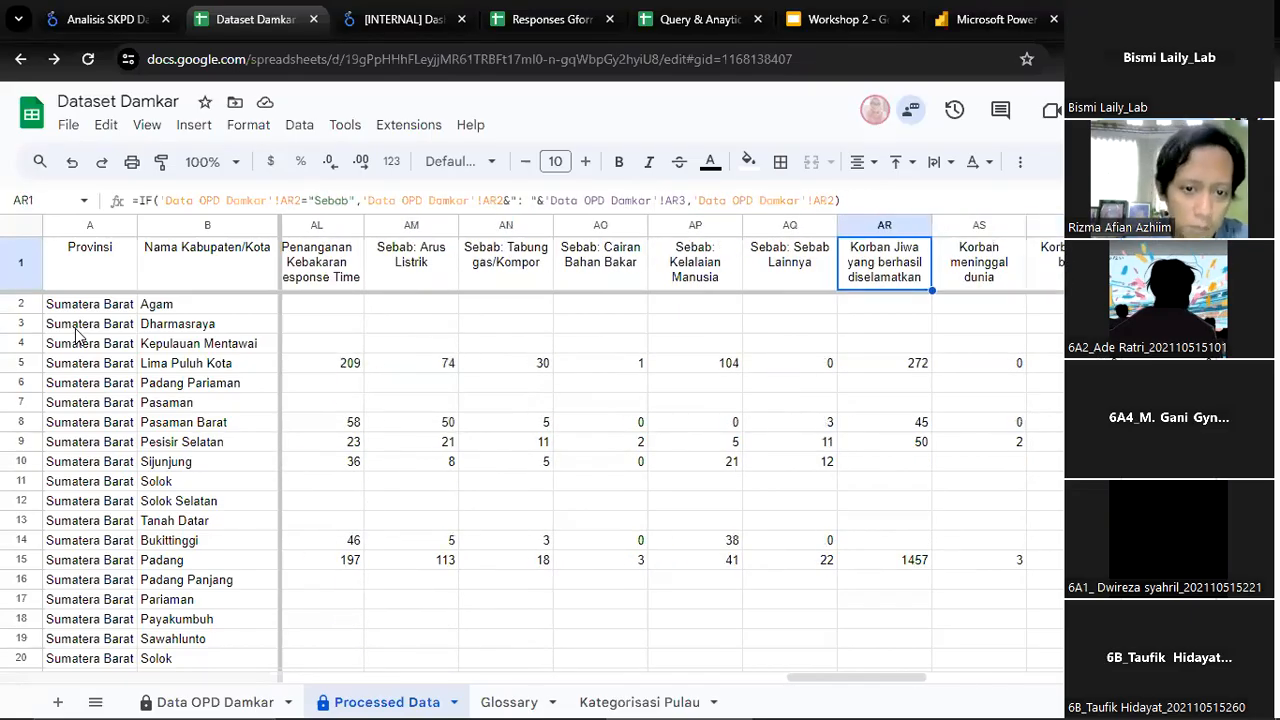
key(Right)
key(Right)
key(Right)
key(Right)
key(Right)
key(Right)
key(Right)
key(Right)
key(Right)
key(Right)
key(Right)
key(Right)
key(Right)
key(Right)
key(Right)
key(Right)
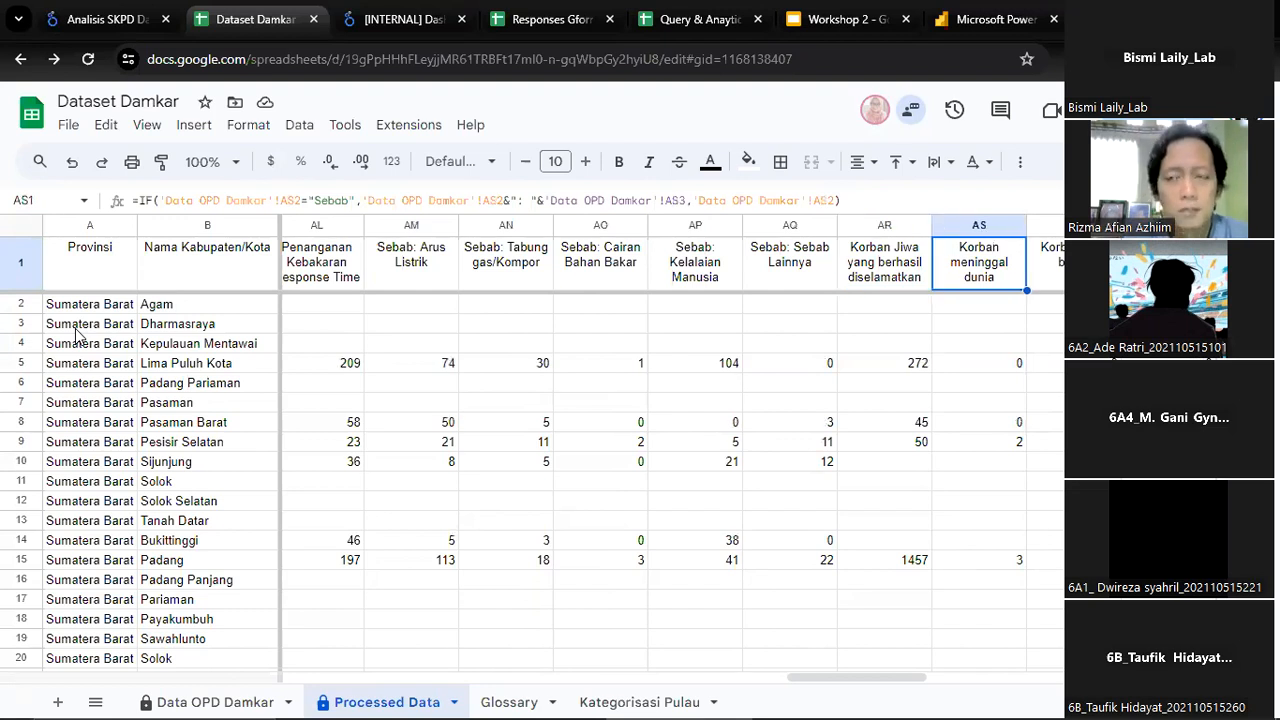
key(Right)
key(Right)
key(Right)
key(Right)
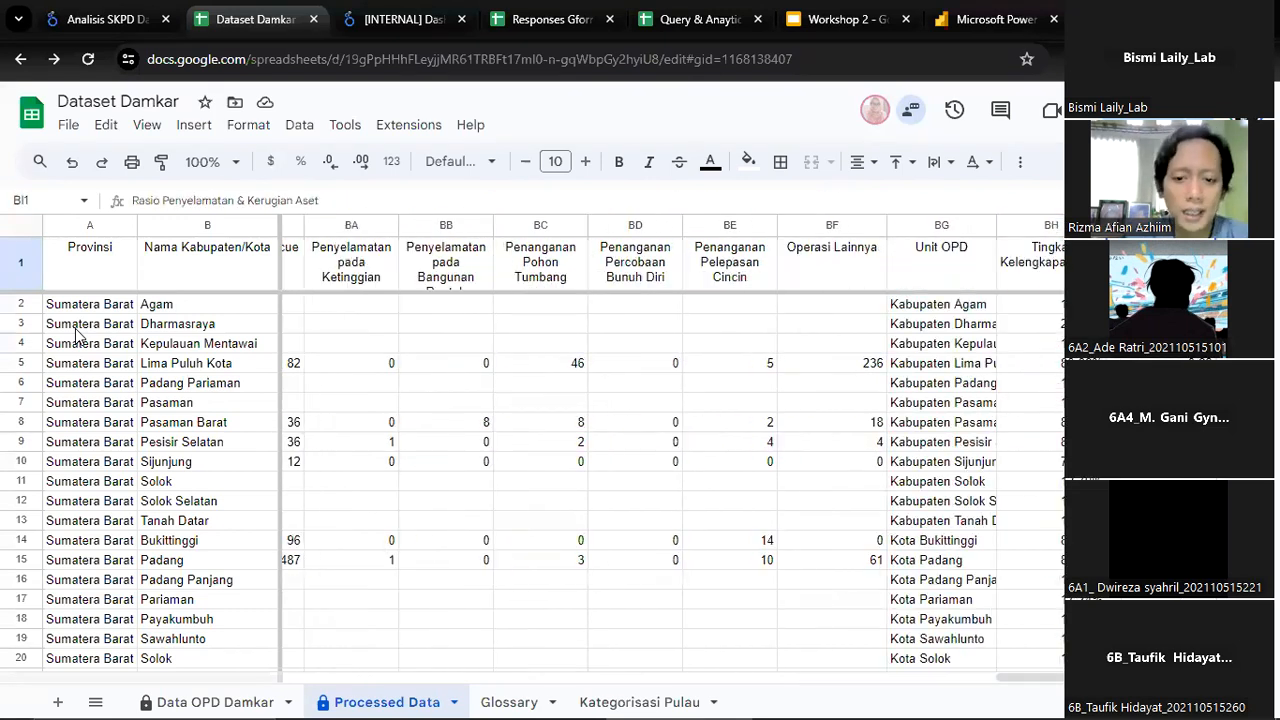
Inspect the calculated columns from Tingkat Kelengkapan Data and Rasio Penyelamatan & Kerugian Aset to % Redkar di Desa
key(Left)
key(Left)
key(Left)
key(Right)
key(Right)
key(Right)
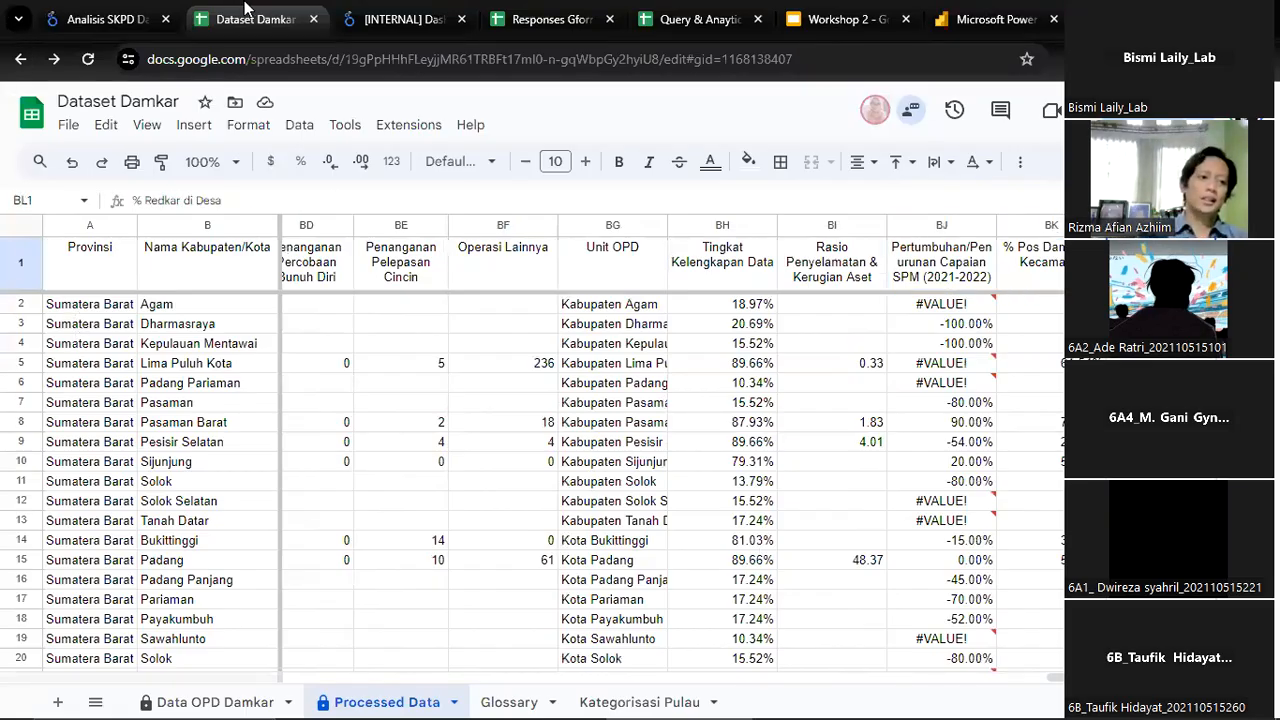
Switch to the Analisis SKPD Damkar report in Looker Studio and look through the Sulawesi Tenggara rows of the Unit OPD table
click(130, 10)
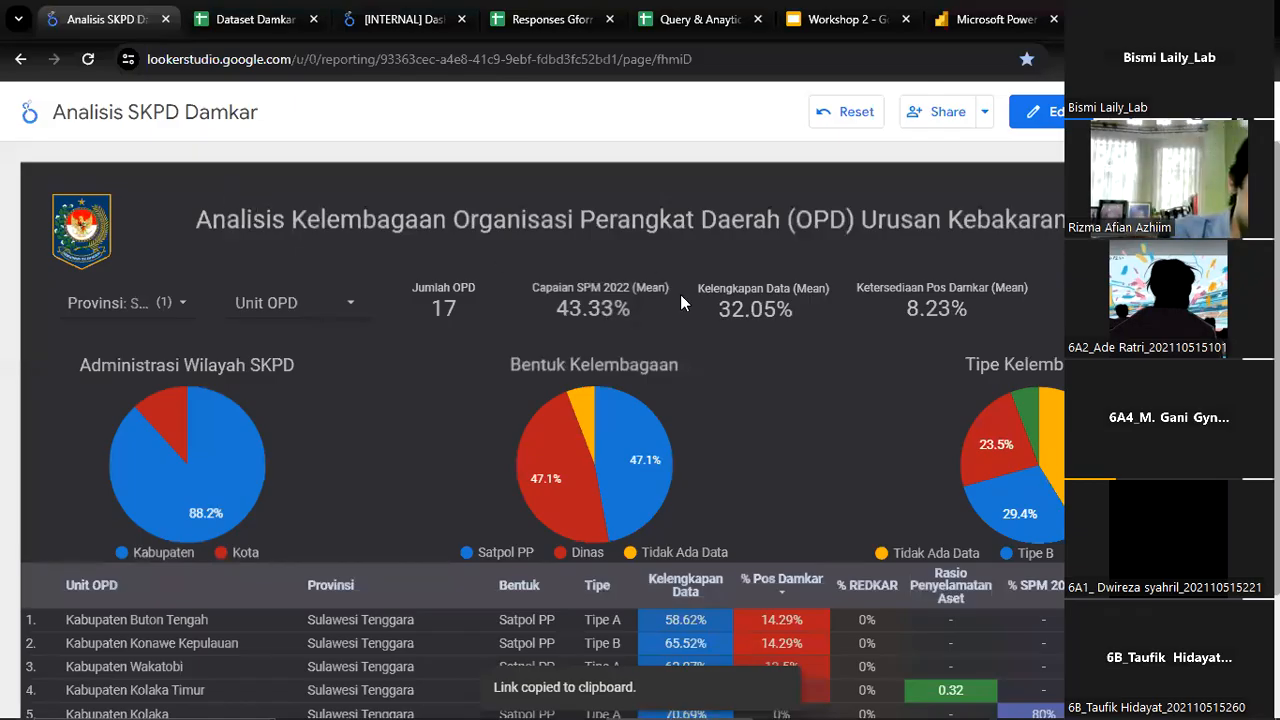
scroll(680, 294, down, 2)
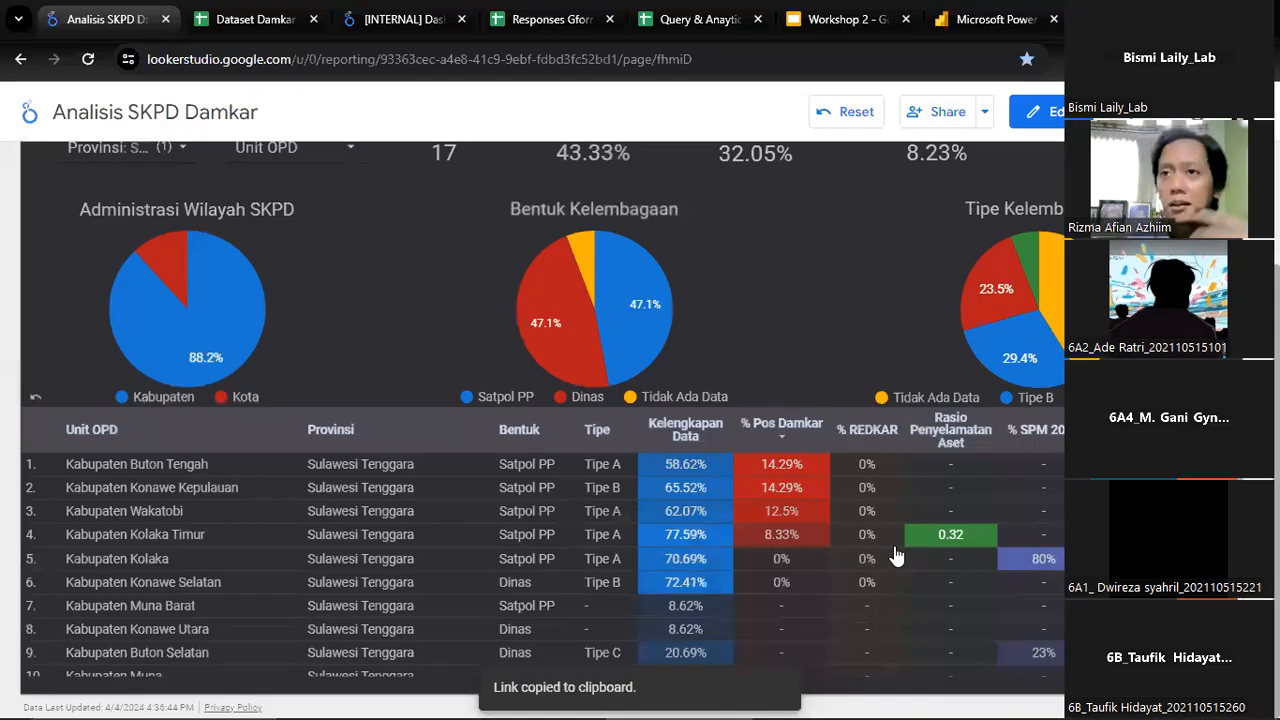
scroll(886, 503, down, 2)
scroll(886, 503, up, 2)
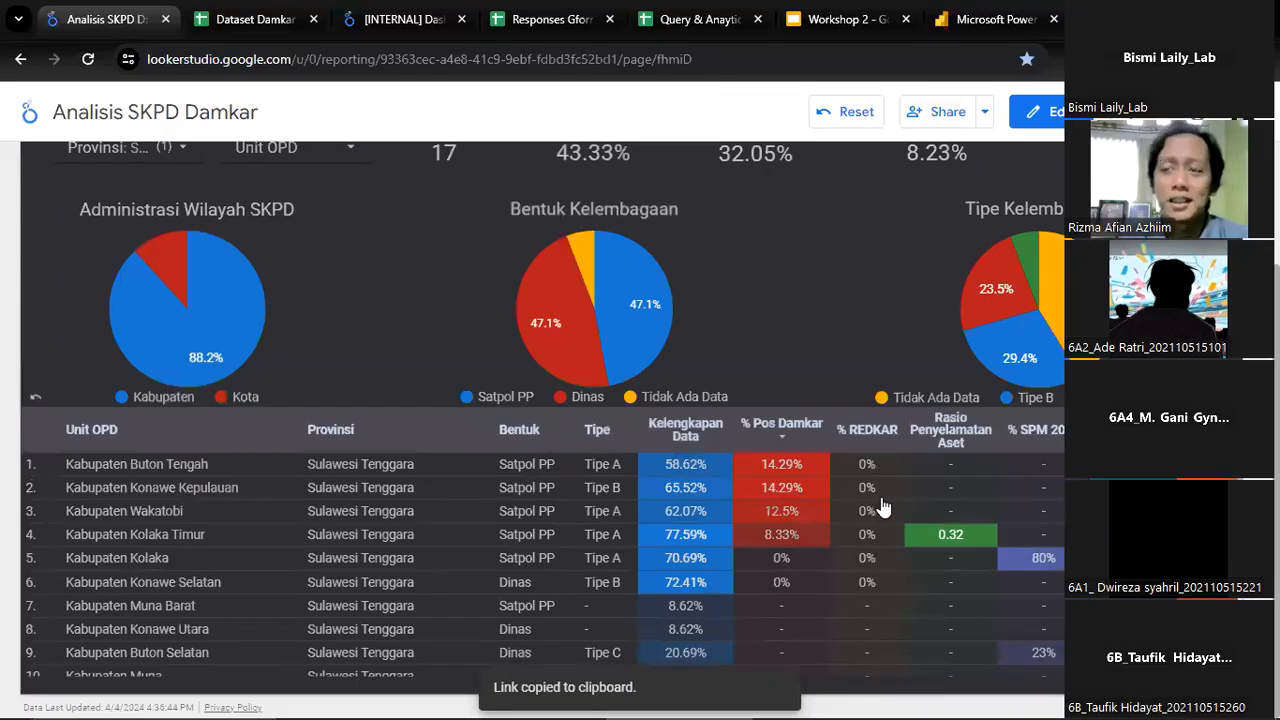
scroll(884, 508, down, 4)
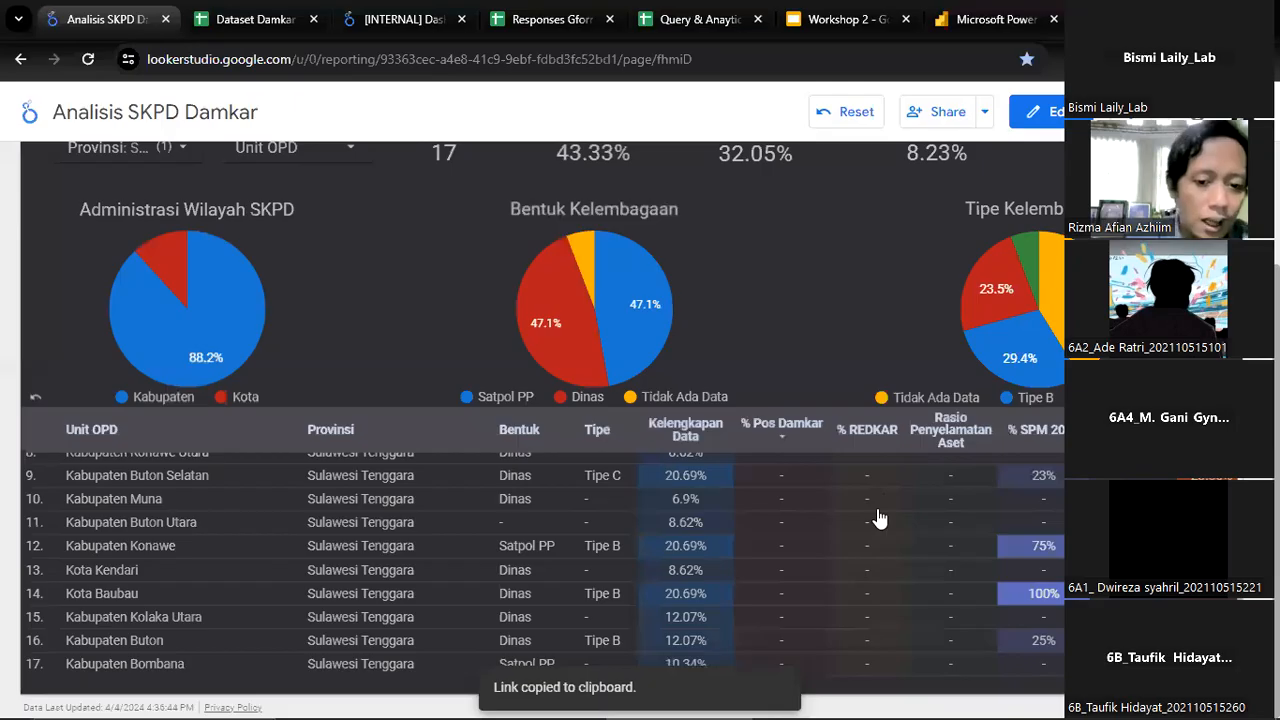
Reset the report to its default state, clearing the Provinsi filter and the table's custom sorting
scroll(878, 517, up, 4)
scroll(324, 381, up, 2)
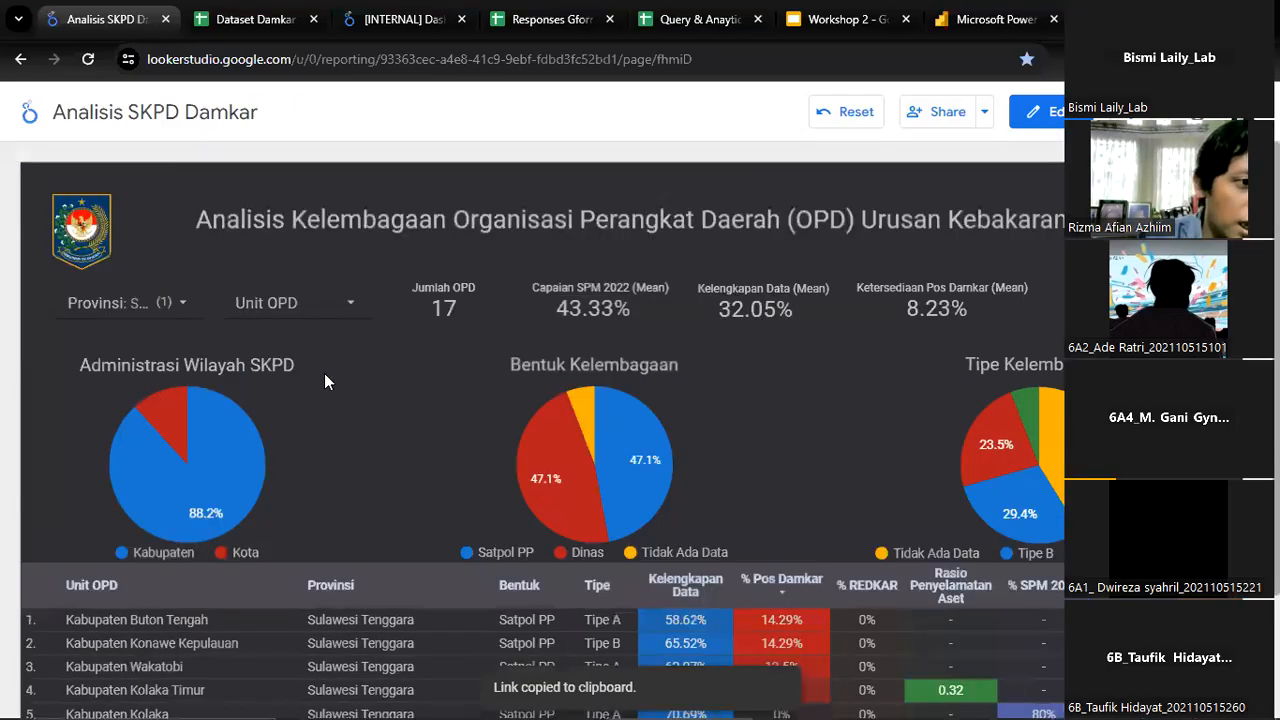
click(853, 122)
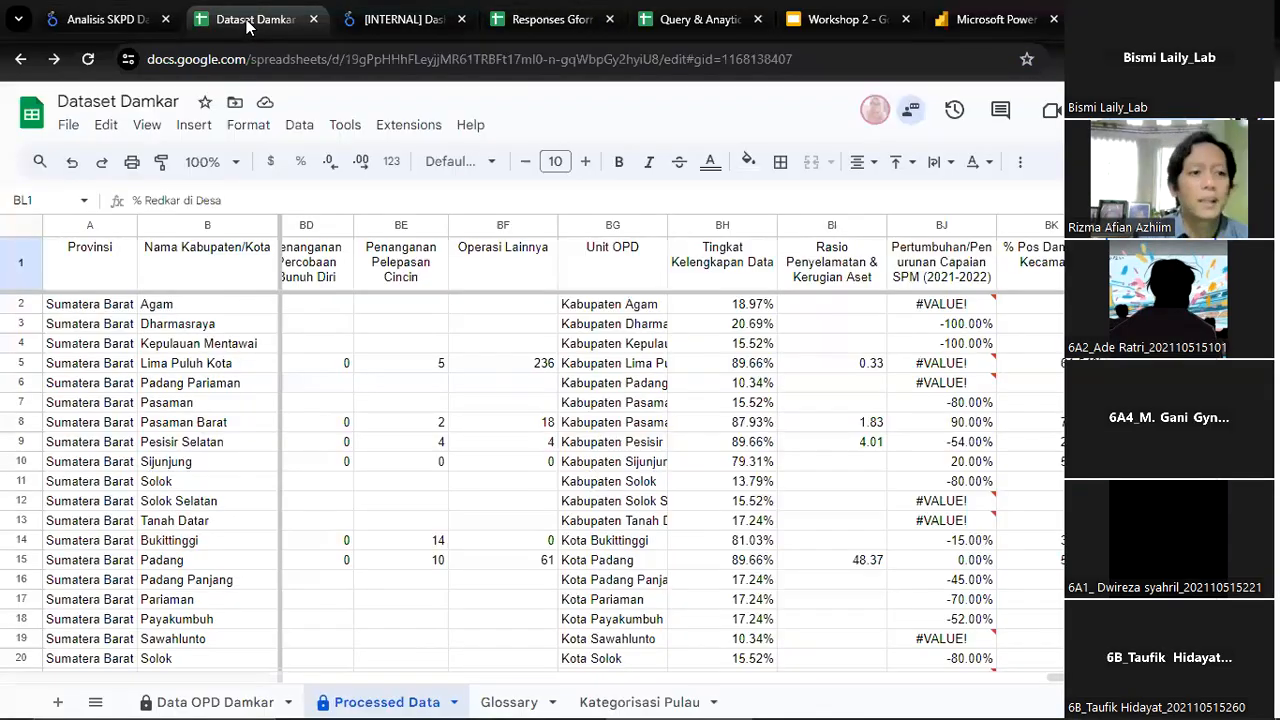
Switch to the Dataset Damkar spreadsheet, select its header row from Provinsi to % Redkar di Desa, and return to the Analisis SKPD Damkar report
click(250, 19)
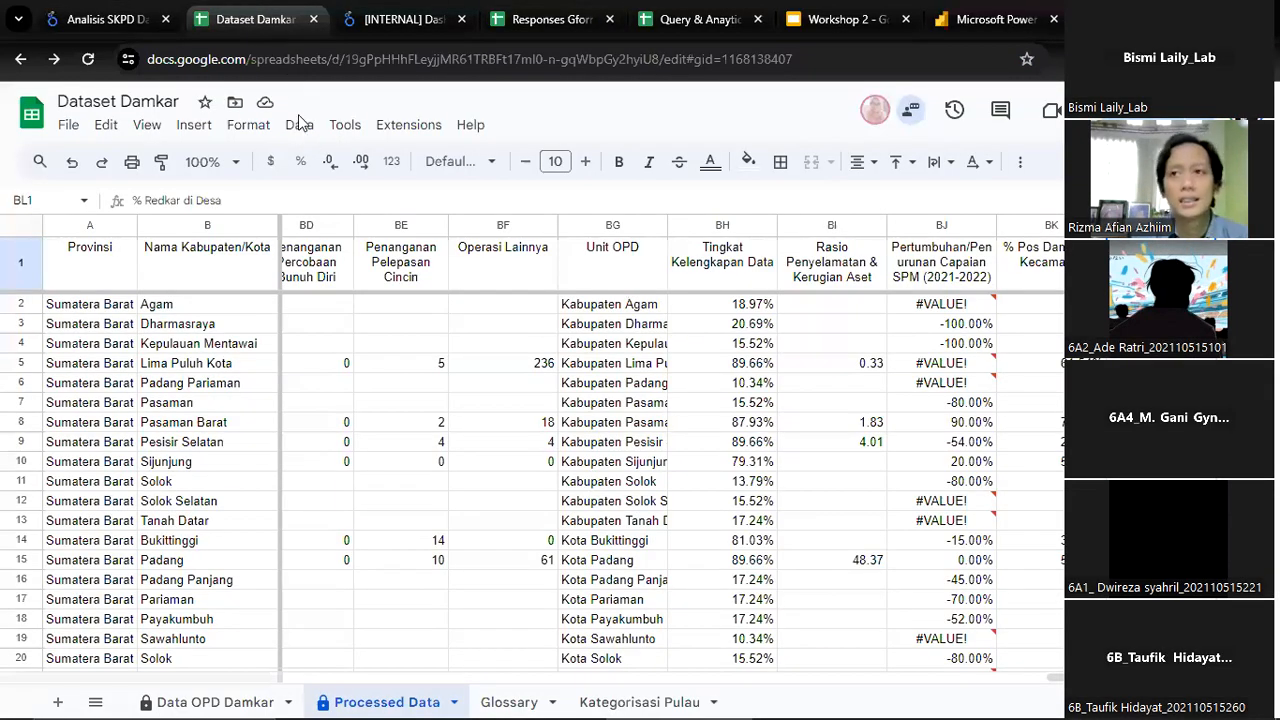
click(120, 255)
key(ctrl+shift+Right)
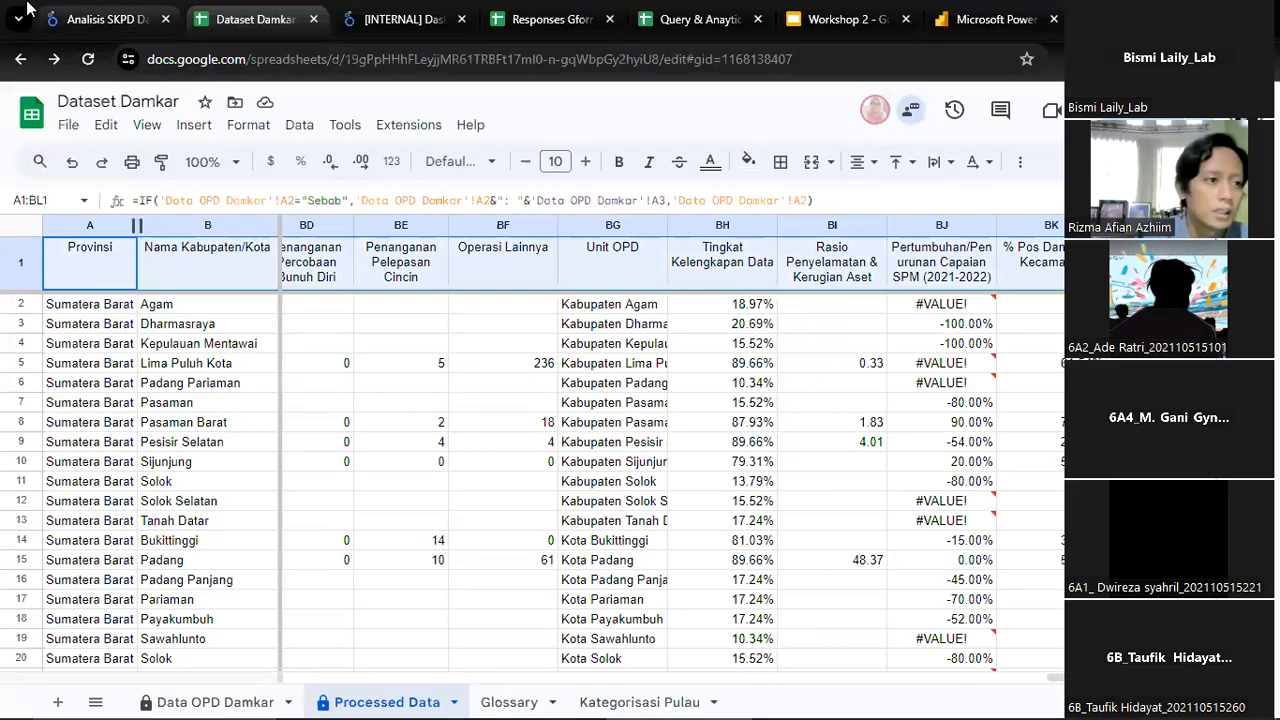
click(60, 14)
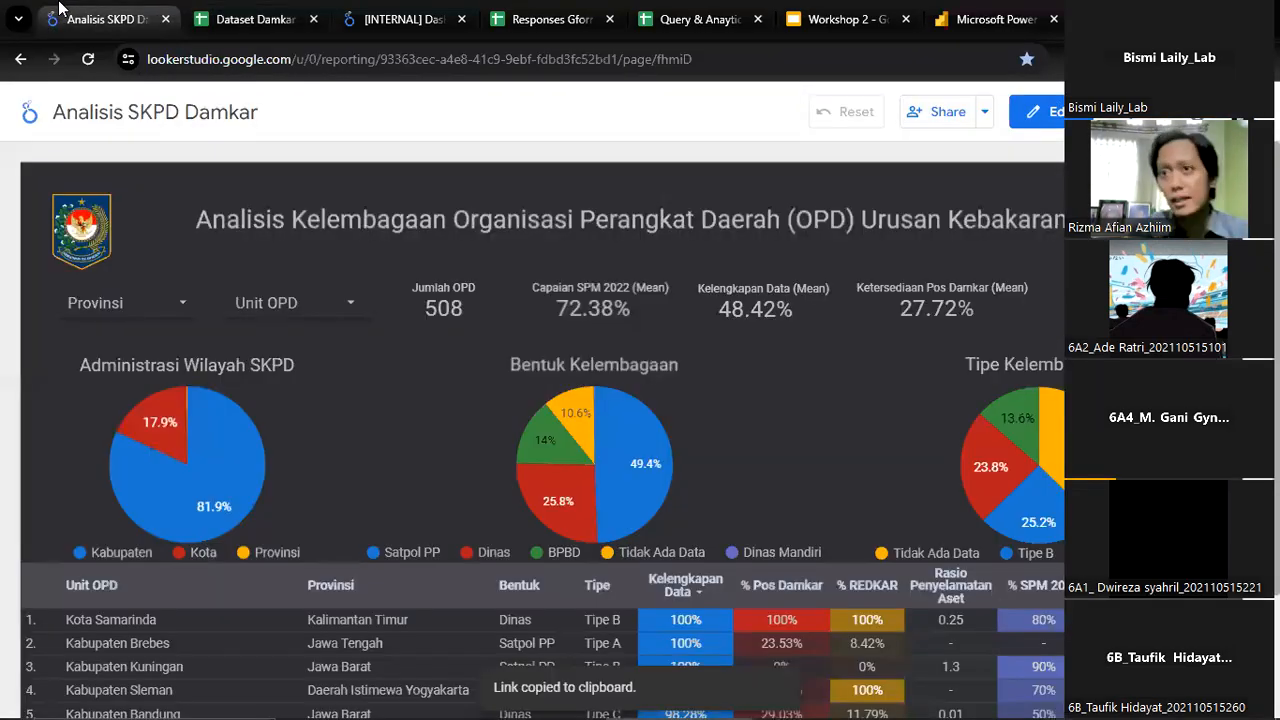
mouse_move(48, 700)
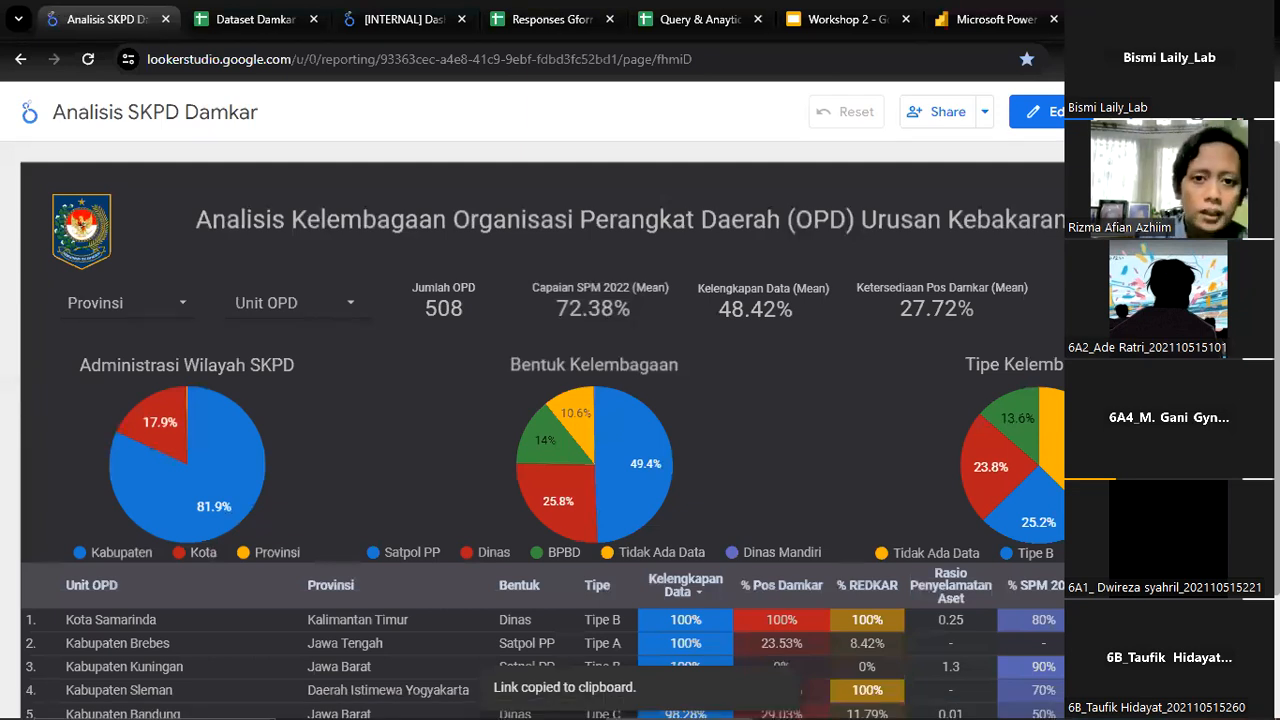
Move the Query & Anaytics spreadsheet out of the browser into its own window and maximize it
click(1081, 19)
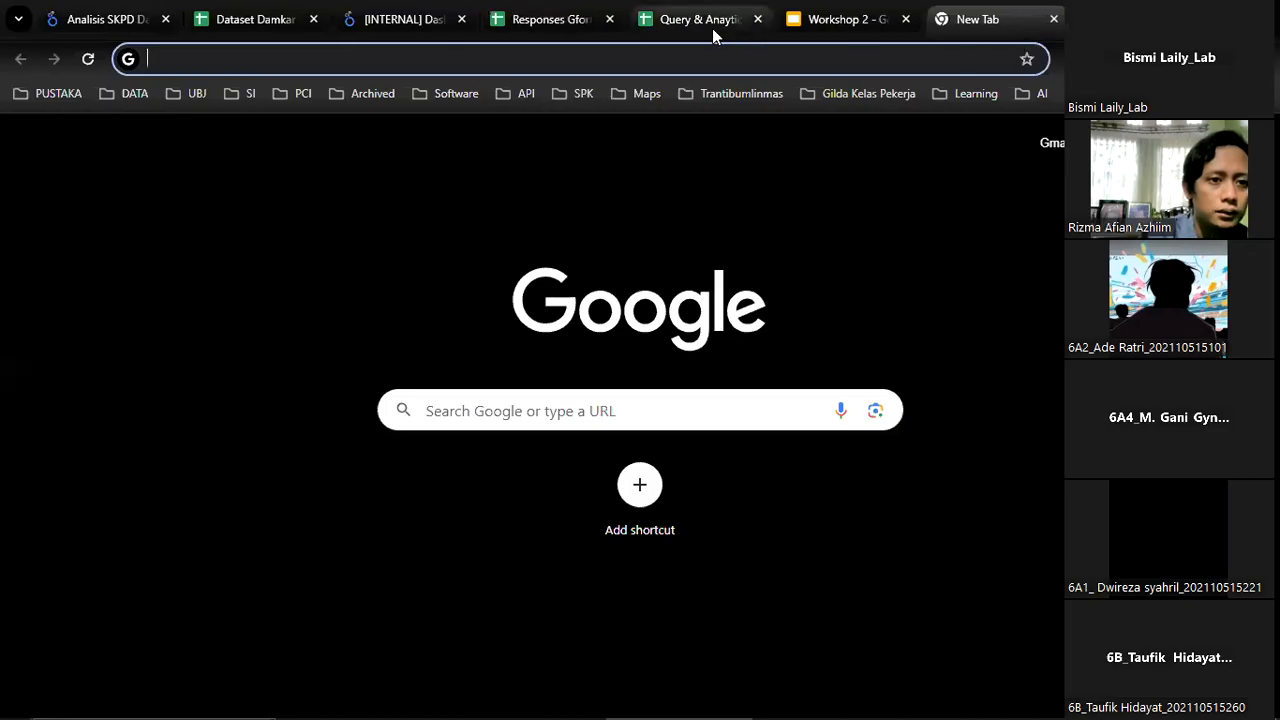
click(713, 34)
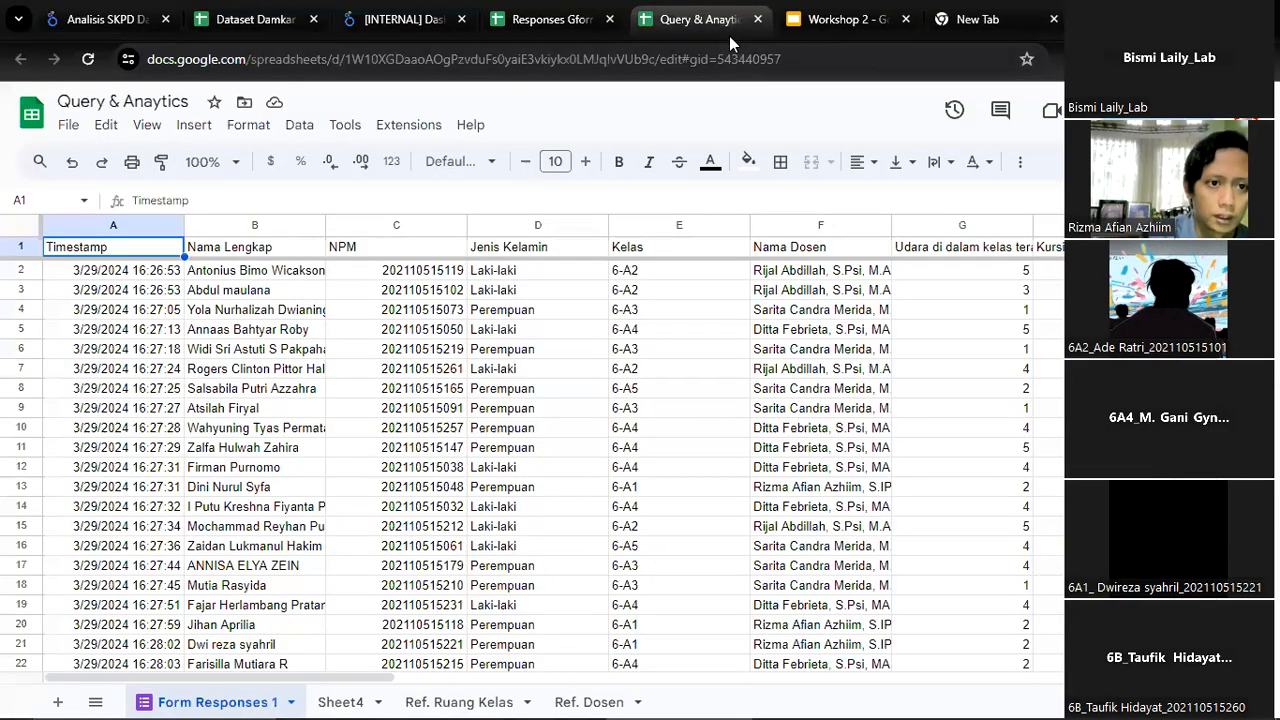
drag(698, 20, 610, 205)
click(926, 203)
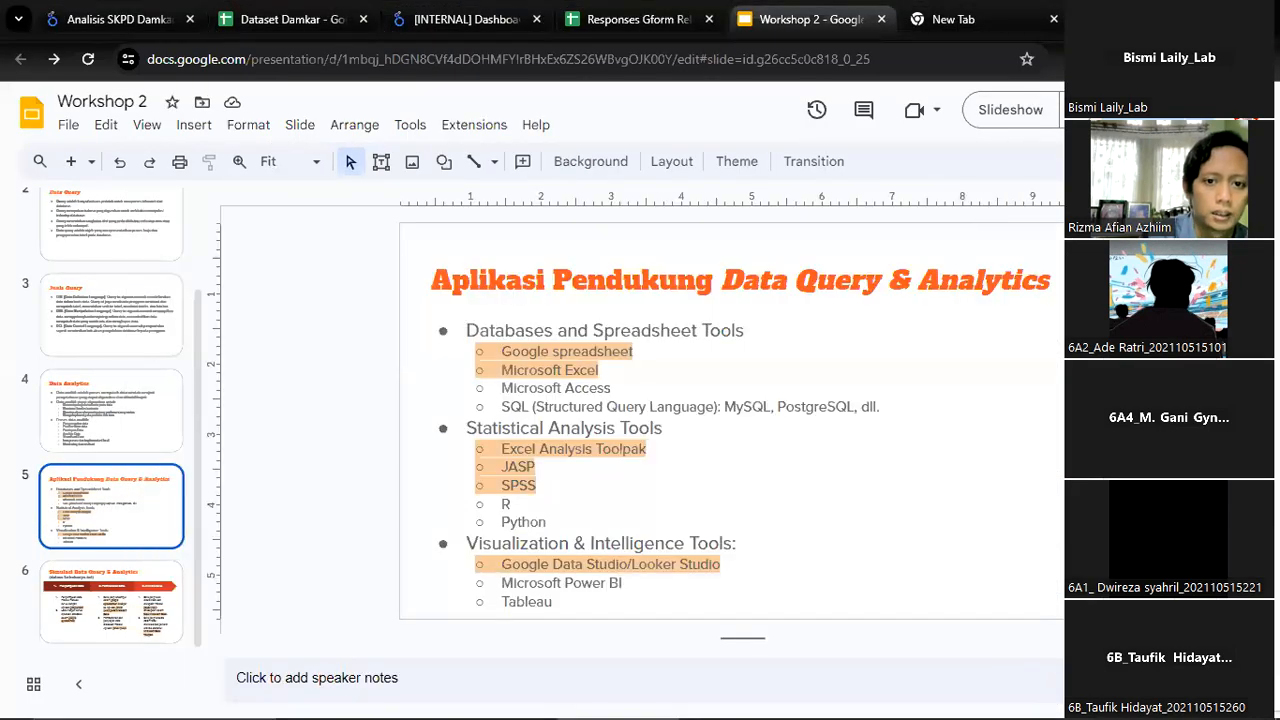
click(1172, 18)
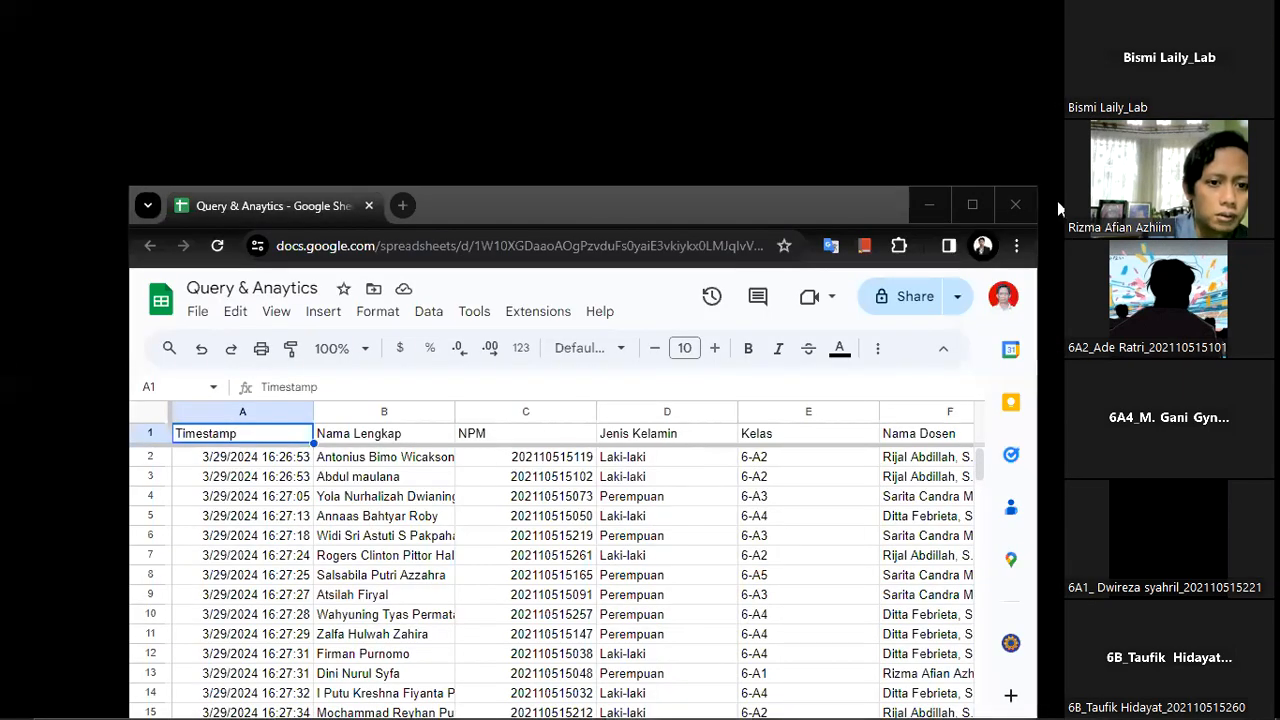
click(973, 206)
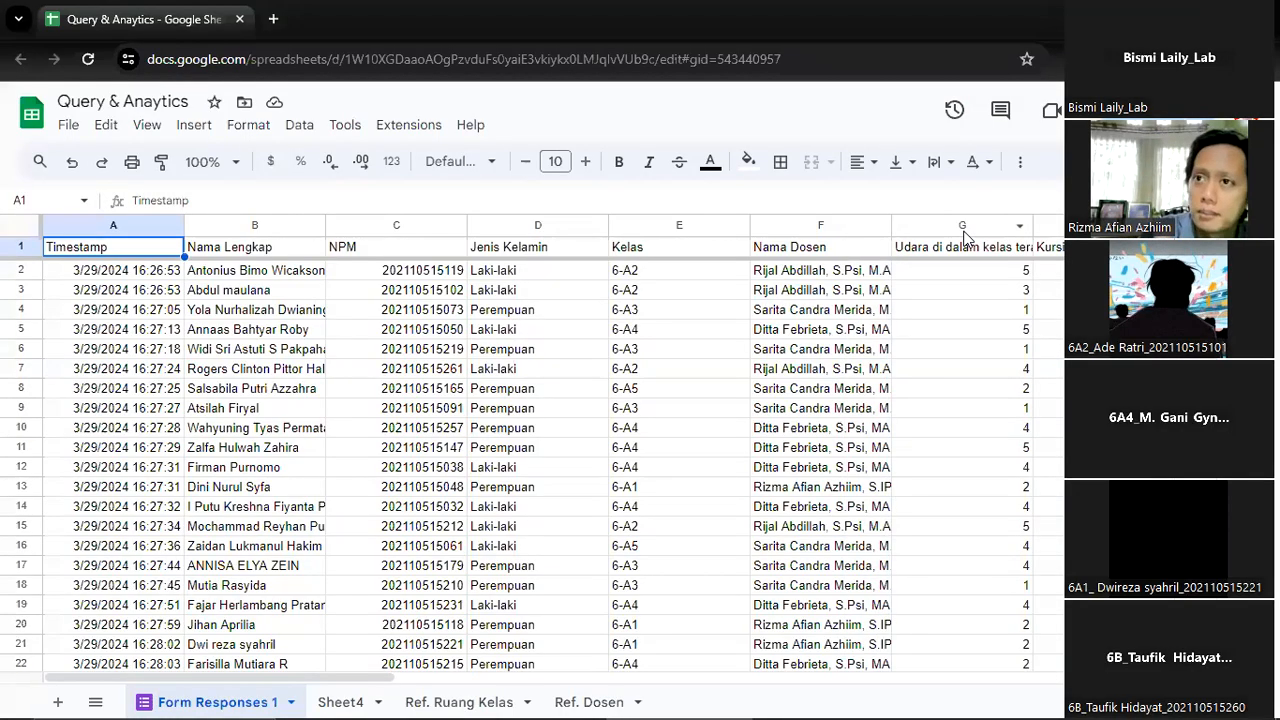
Read the full survey statements in headers G1 to I1 on classroom air, chairs and desks, and internet availability
key(Right)
key(Right)
key(Right)
key(Right)
key(Right)
key(Right)
key(Right)
key(Right)
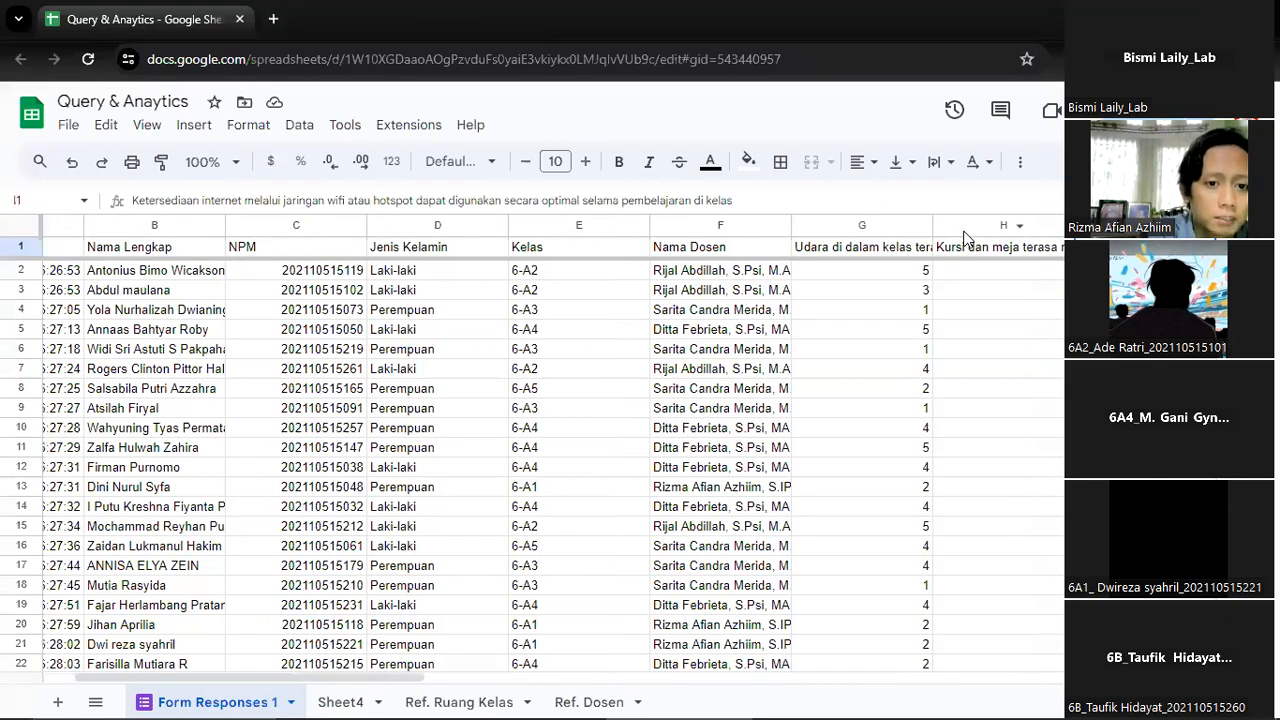
key(Left)
key(Left)
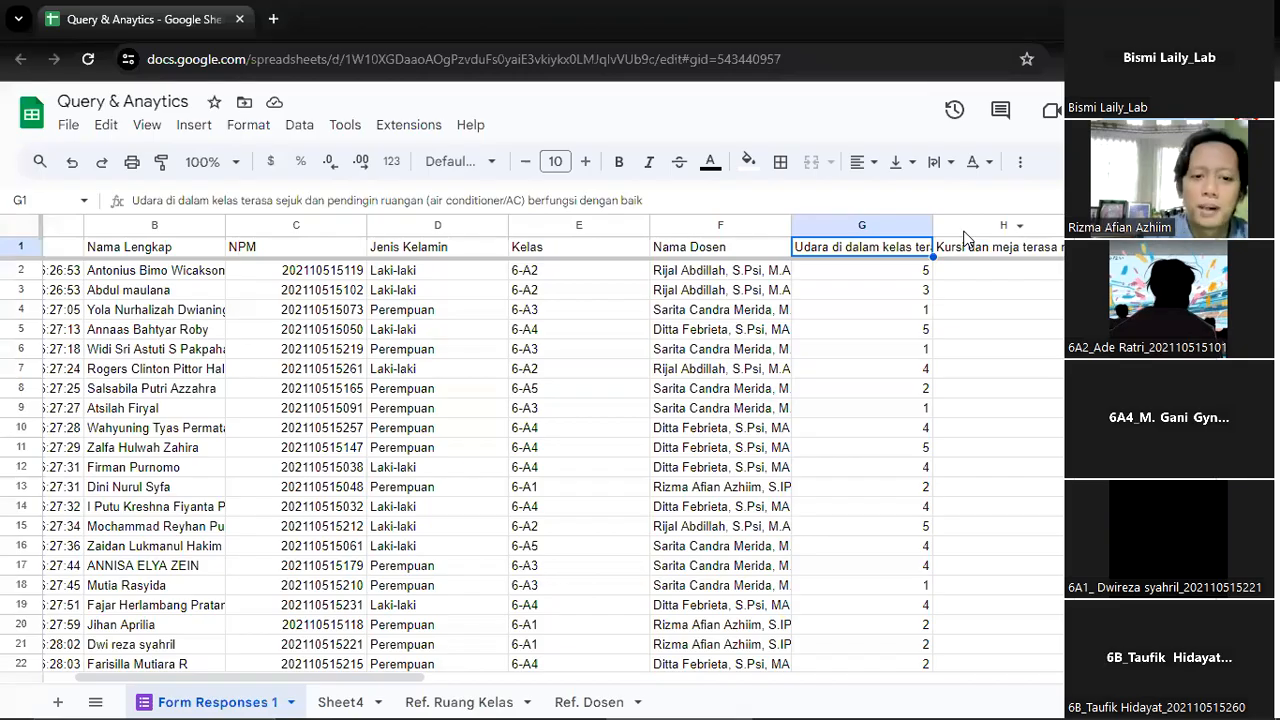
click(966, 245)
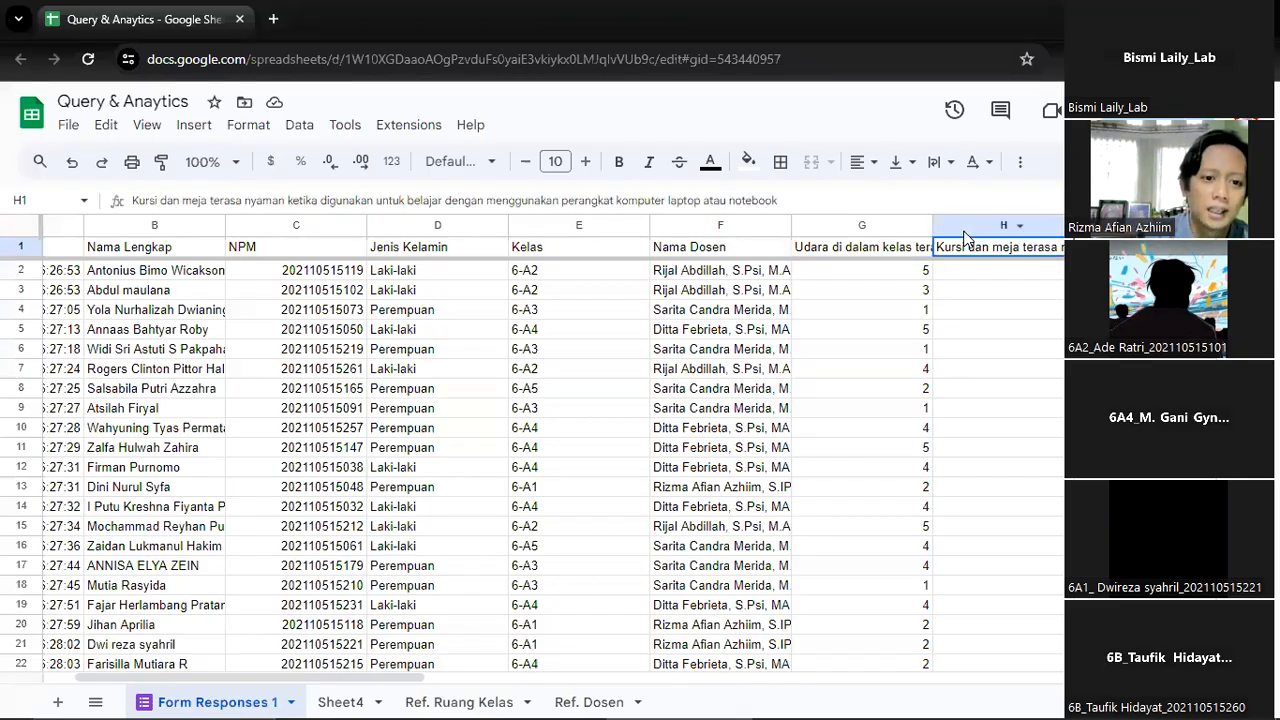
key(Right)
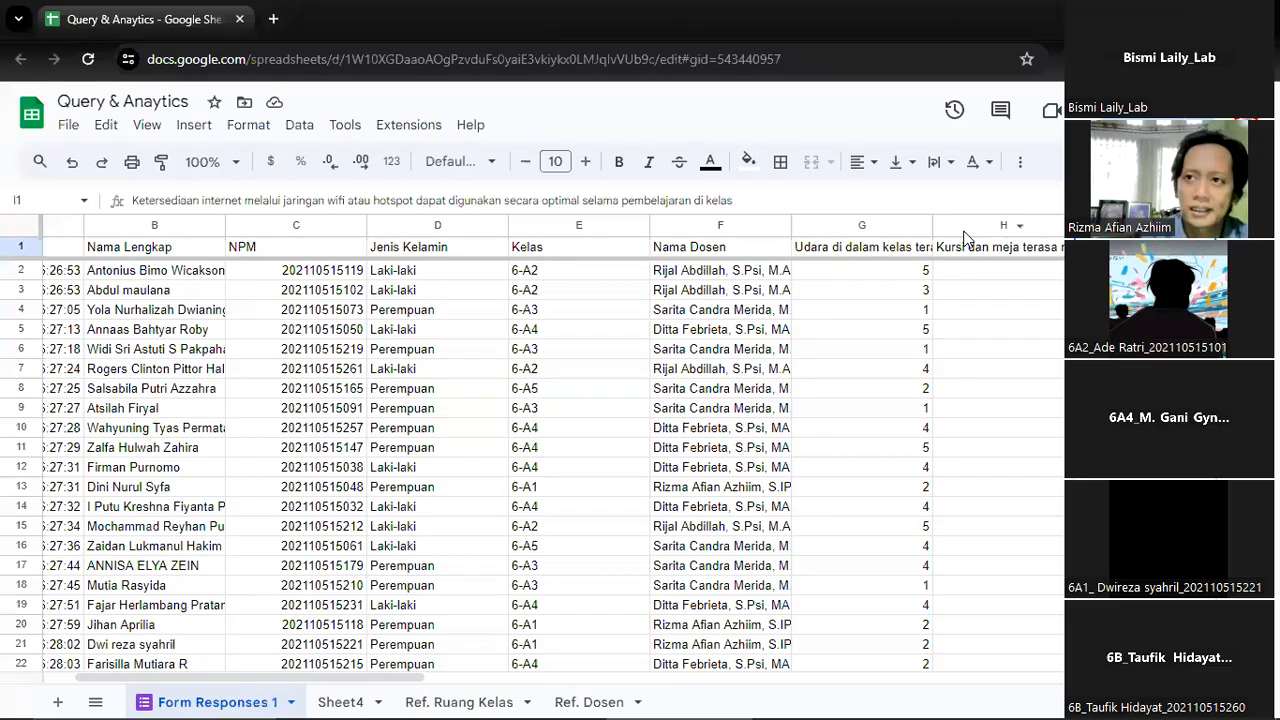
key(Right)
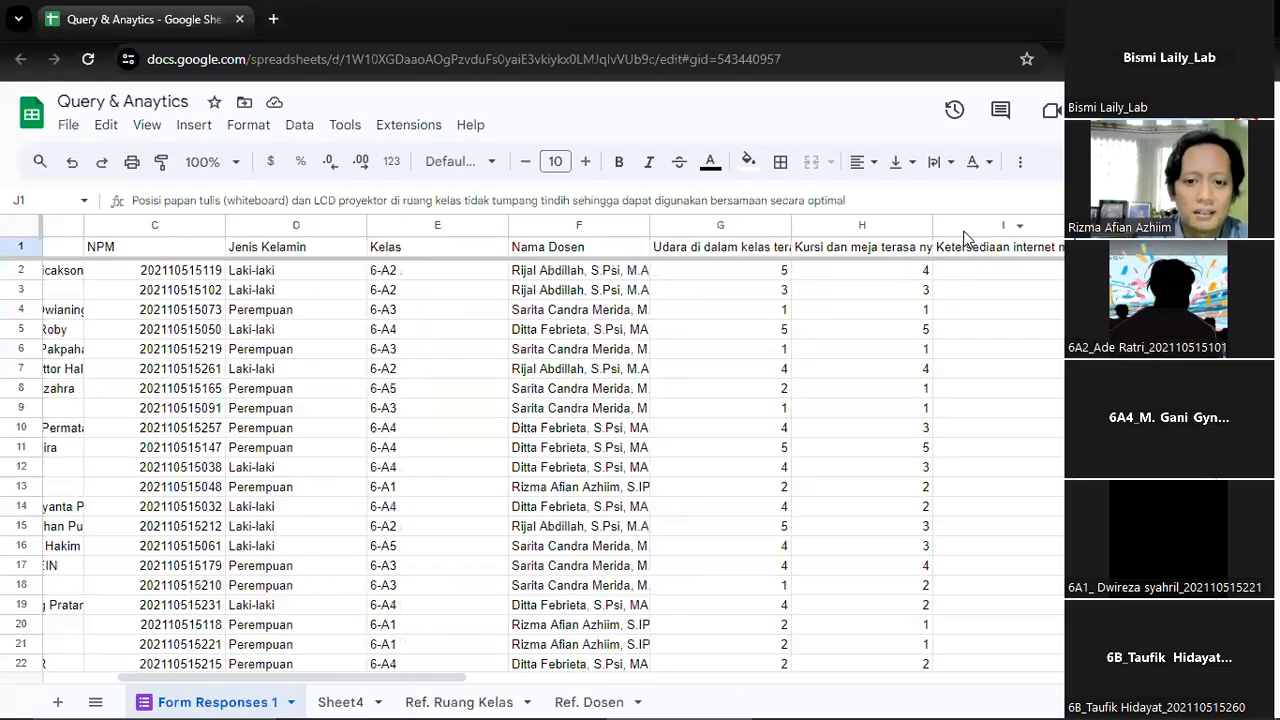
key(Left)
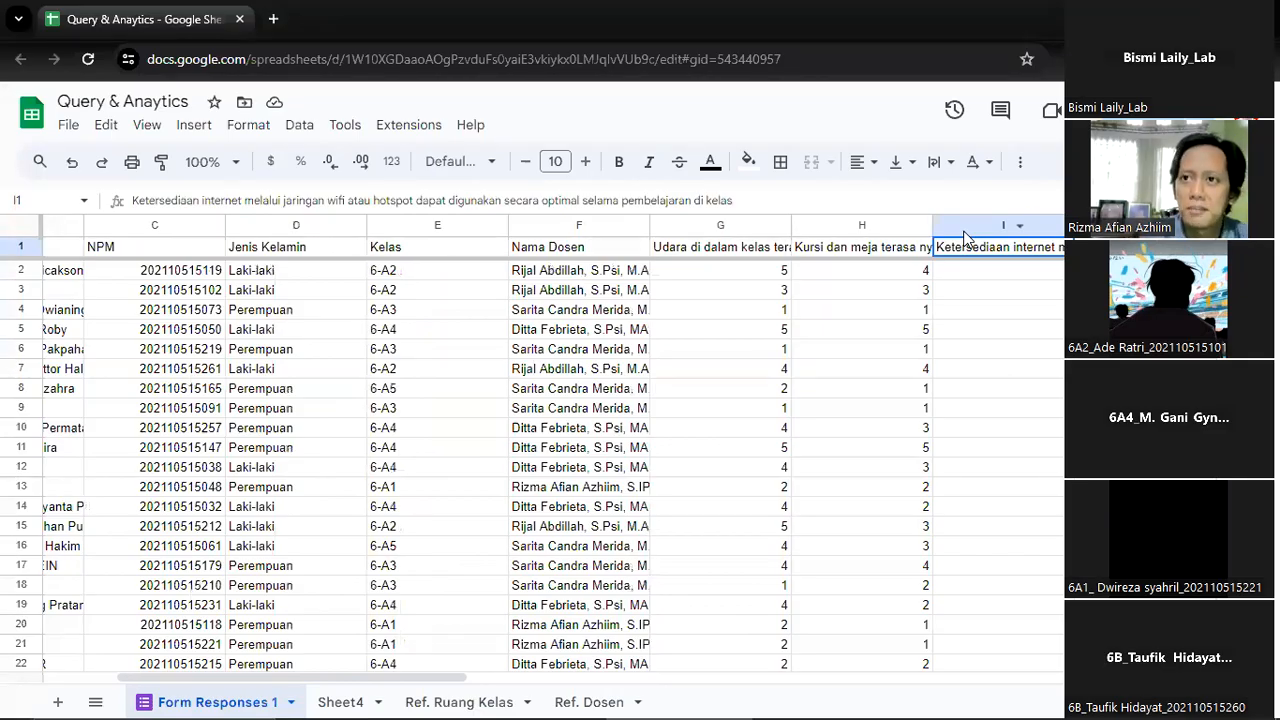
Read the survey statements in headers J1 and K1 on the whiteboard position and the LCD projector
key(Right)
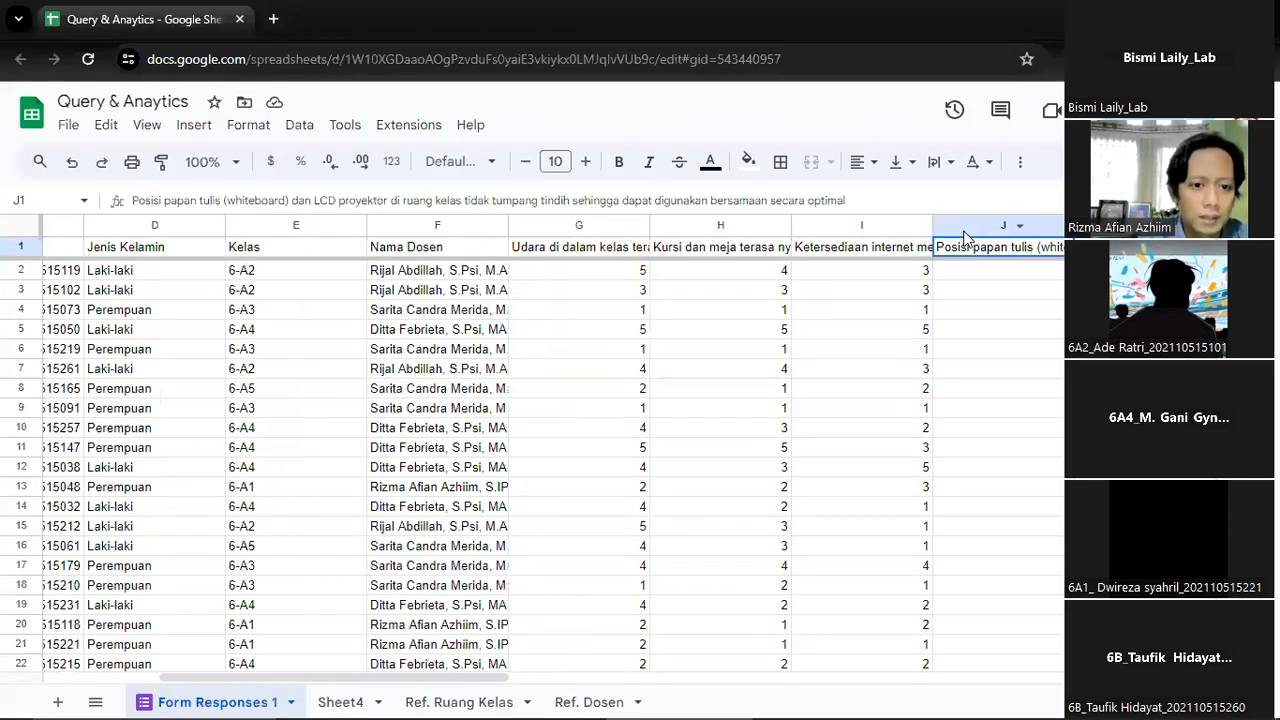
key(Right)
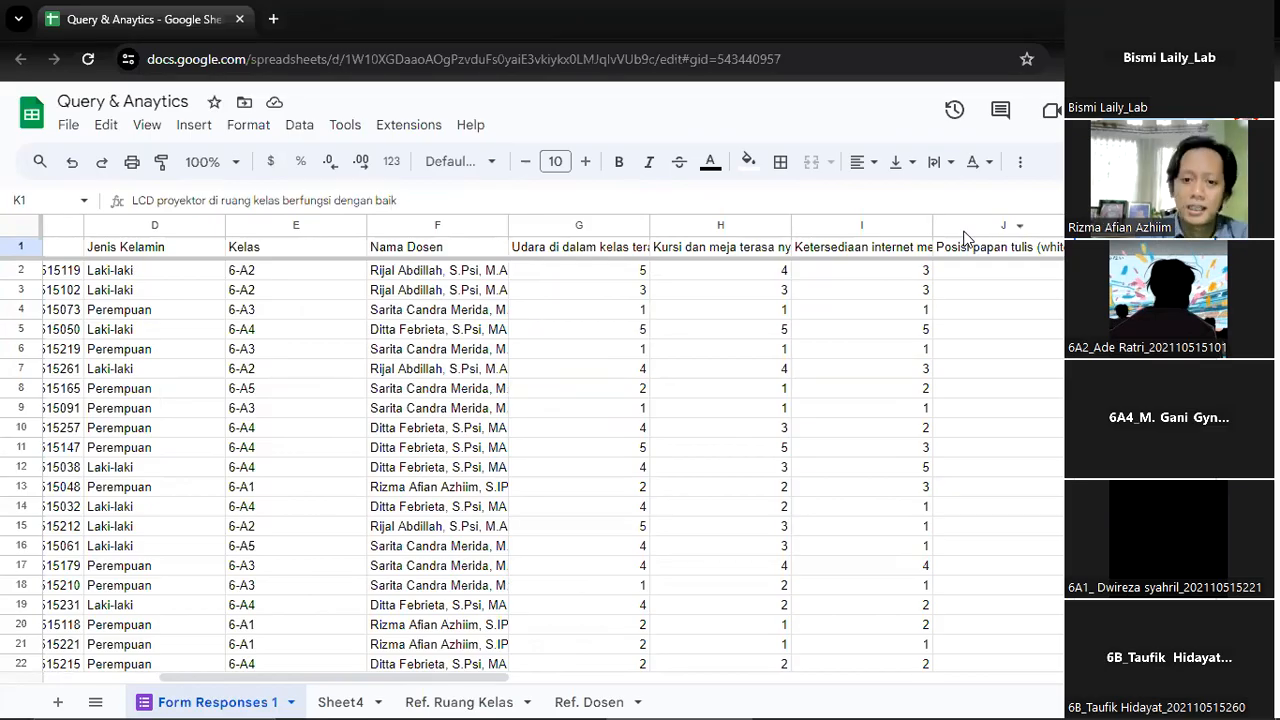
key(Right)
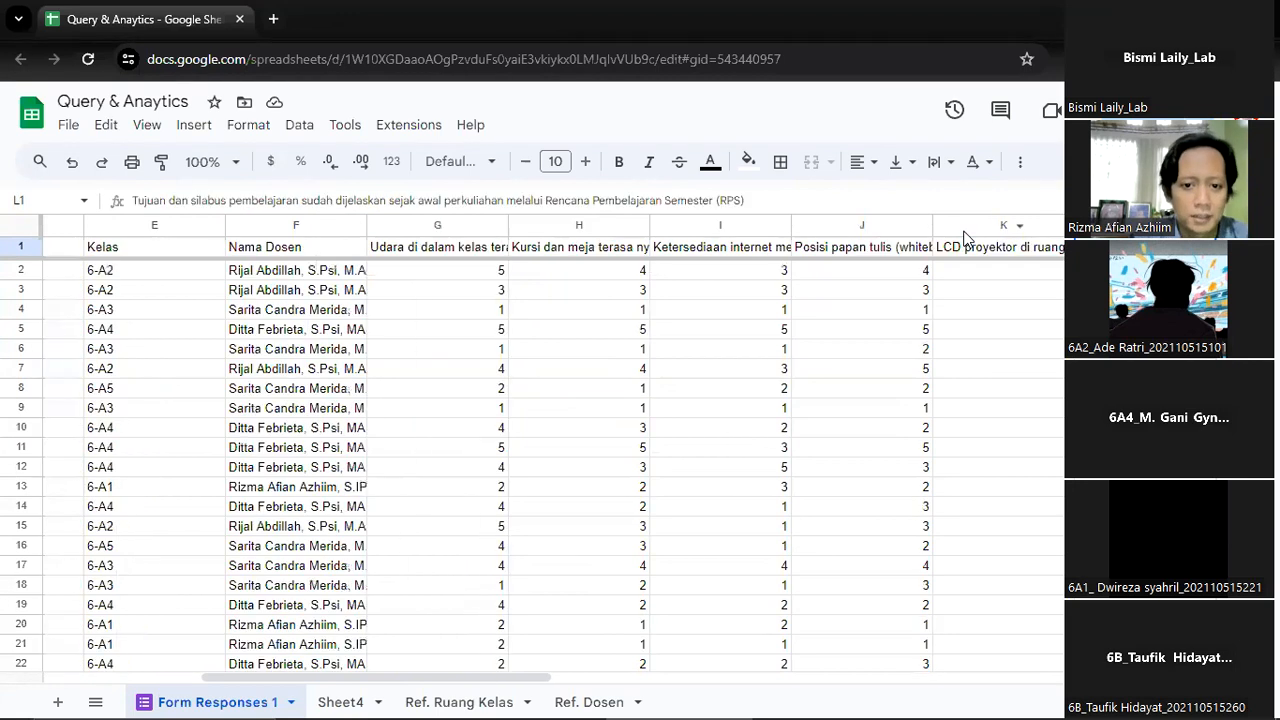
key(Left)
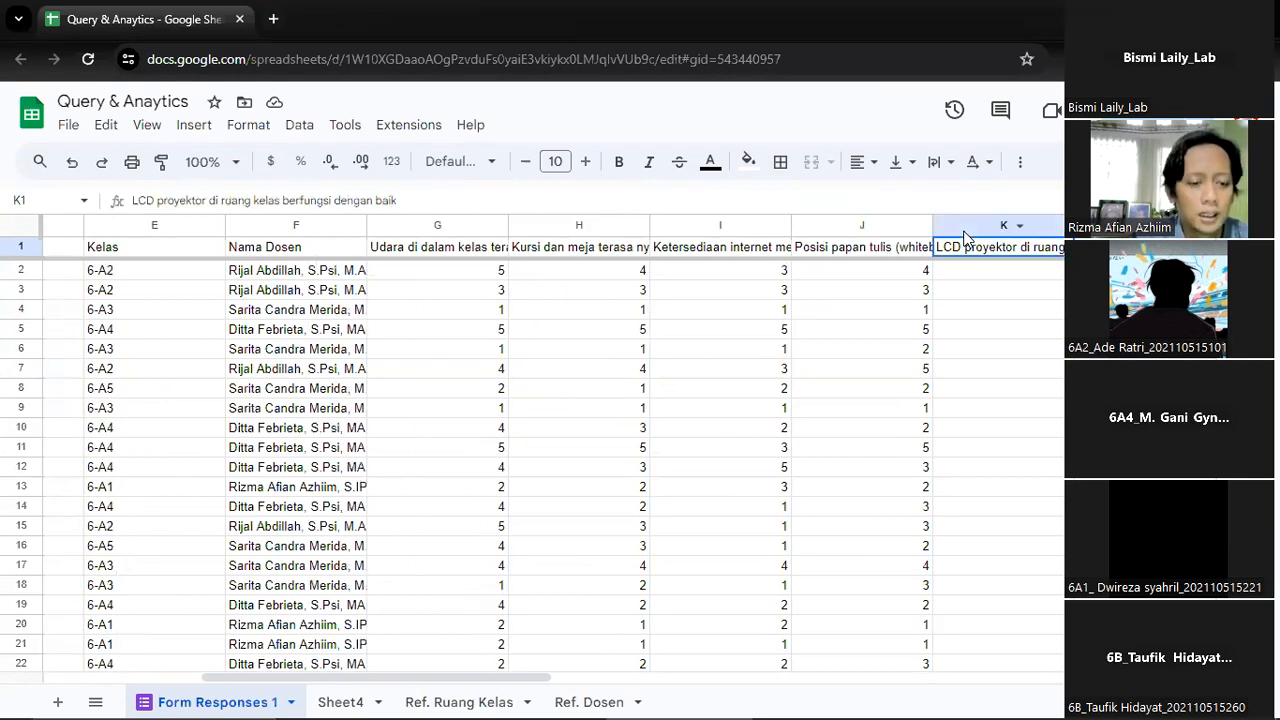
Read the teaching-related survey statements from the Tujuan dan silabus header in L1 through to the last response column
key(Right)
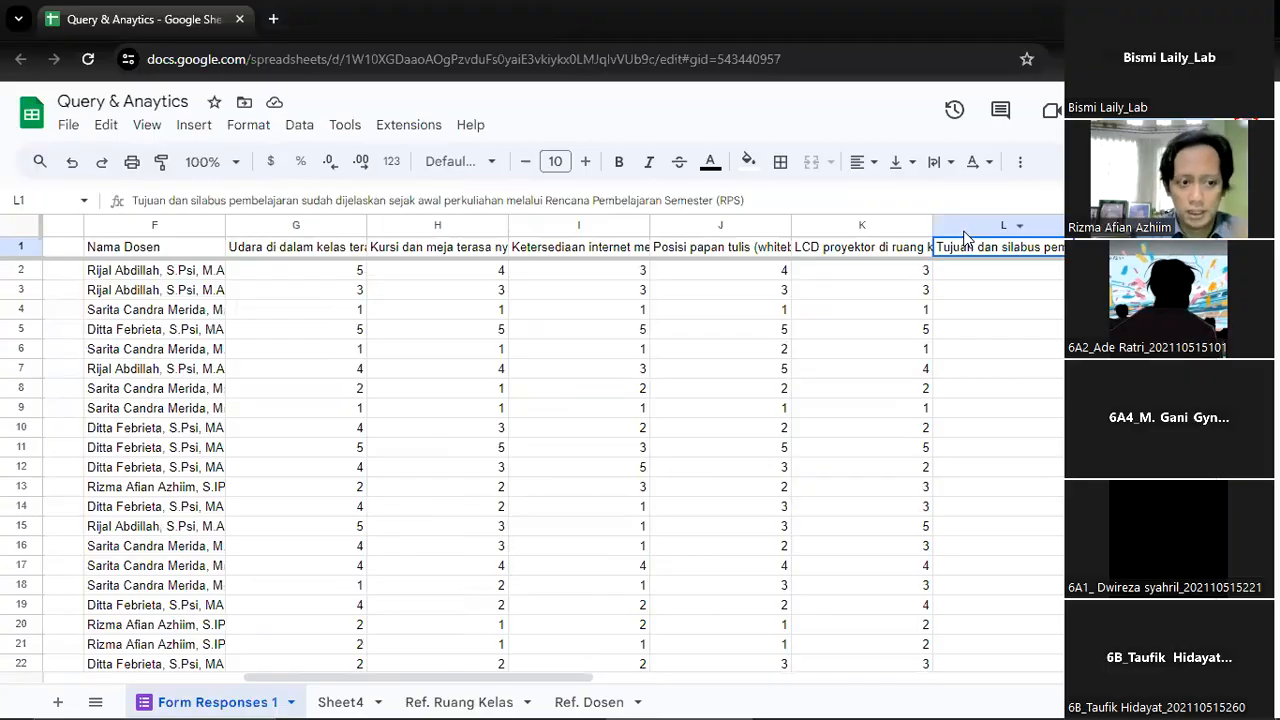
key(Right)
key(Right)
key(Left)
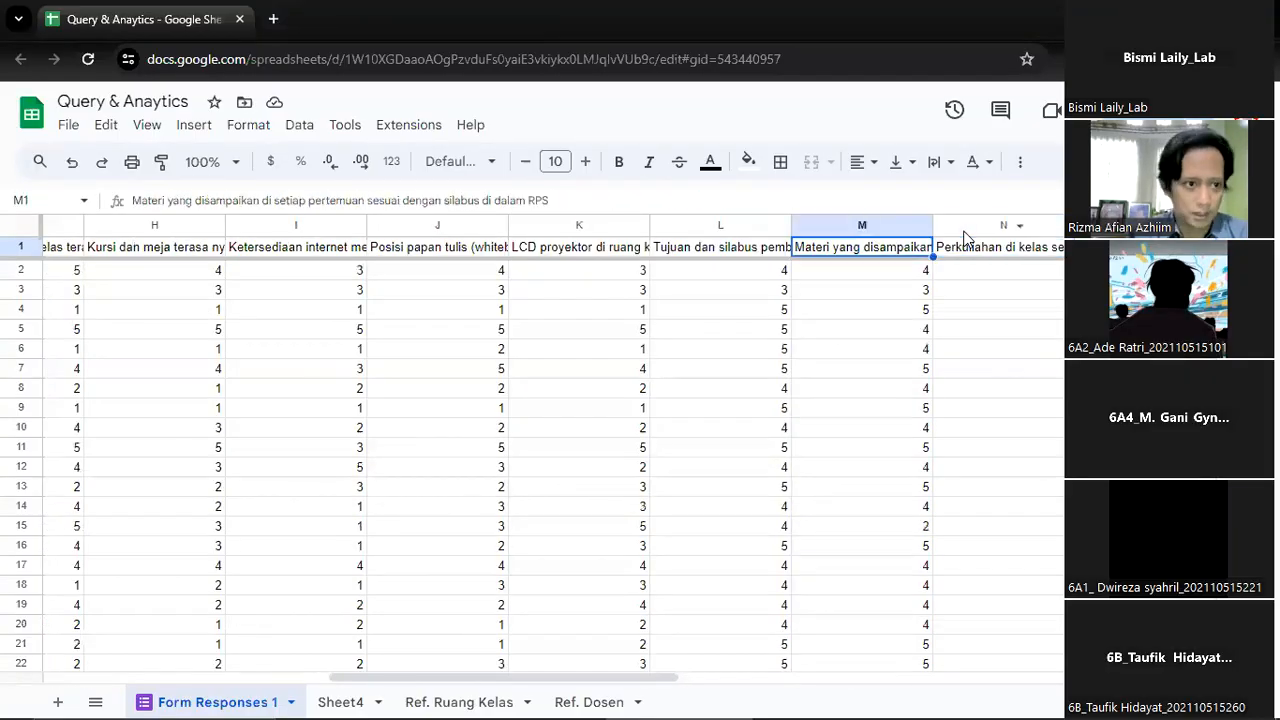
key(Right)
key(Right)
key(Right)
key(Right)
key(Right)
key(Right)
key(Right)
key(Right)
key(Right)
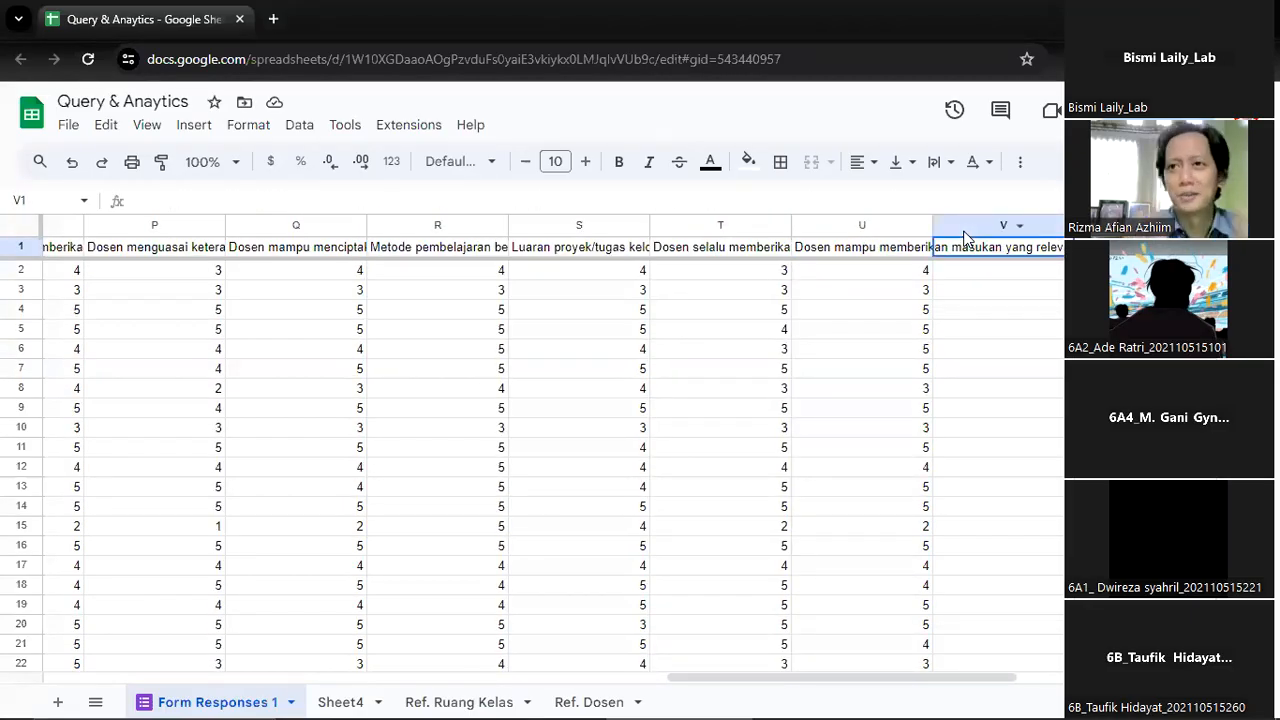
Go back to the Nama Lengkap column, jump to its last response row, and return to its header
key(Left)
key(Left)
key(Left)
key(Left)
key(Left)
key(Left)
key(Left)
key(Left)
key(Left)
key(Left)
key(Left)
key(Left)
key(Left)
key(Left)
key(Left)
key(Left)
key(Left)
key(Left)
key(Left)
key(Left)
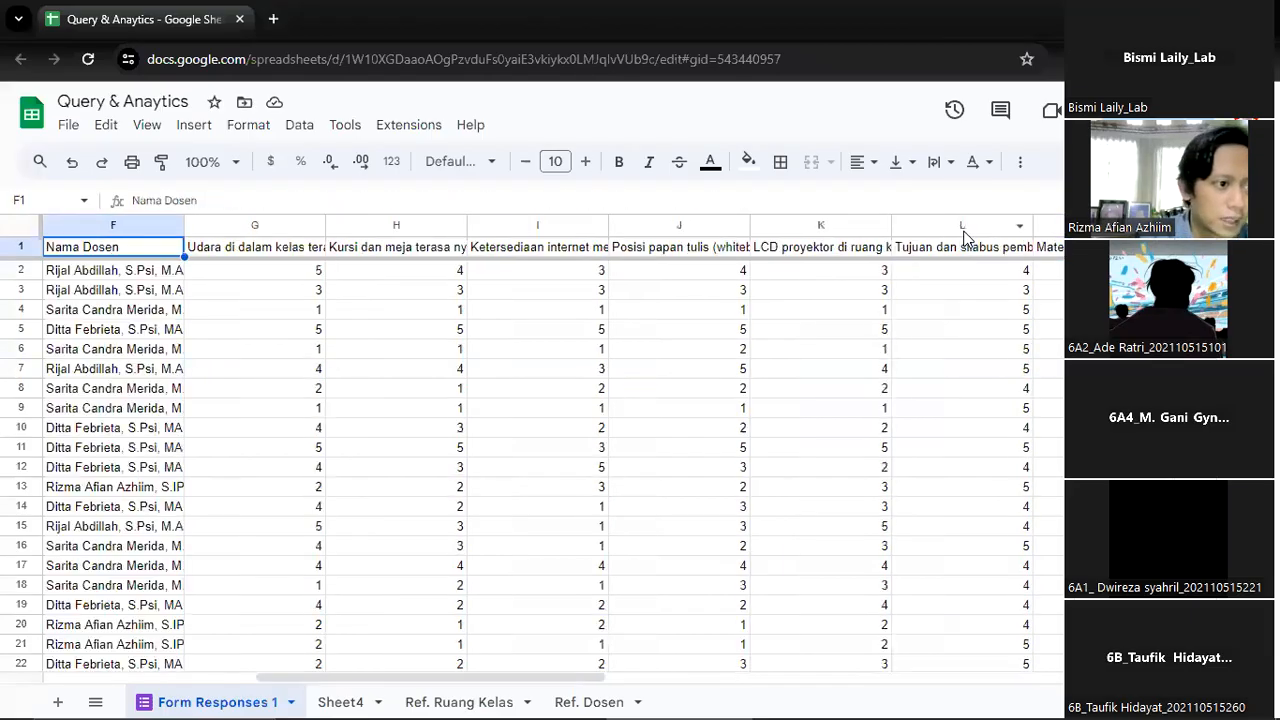
key(Right)
key(Down)
key(ctrl+Down)
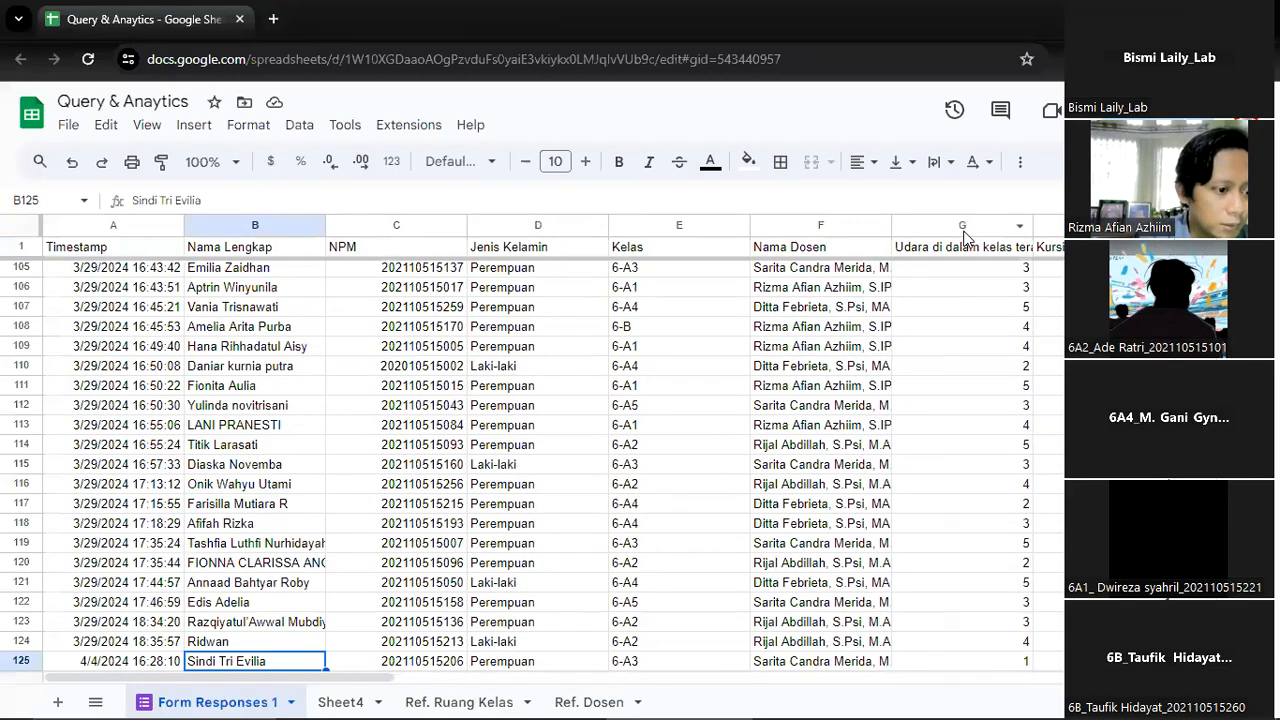
key(ctrl+Up)
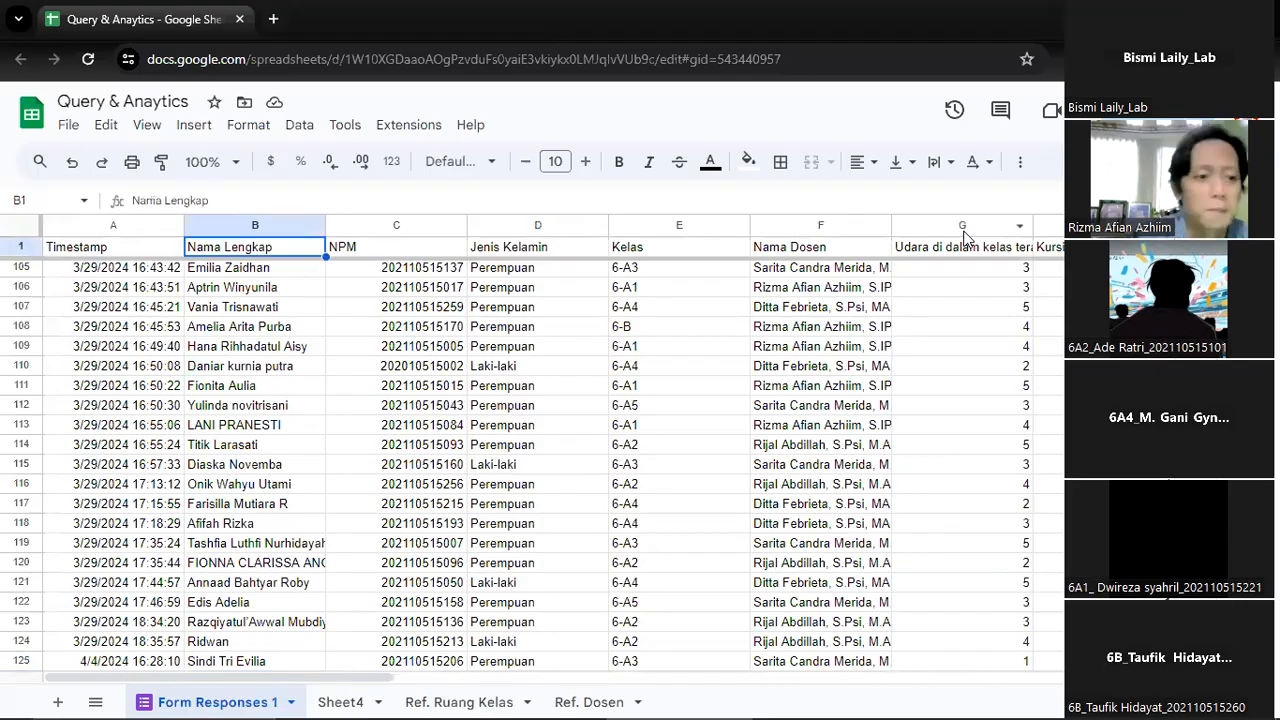
Look across the header row to the Dosen mampu memberikan masukan column, return to Timestamp, and view the earlier responses
key(Right)
key(Right)
key(Right)
key(Right)
key(Right)
key(Right)
key(Right)
key(Right)
key(Right)
key(Right)
key(Right)
key(Right)
key(Right)
key(Right)
key(Right)
key(Right)
key(Right)
key(Right)
key(Right)
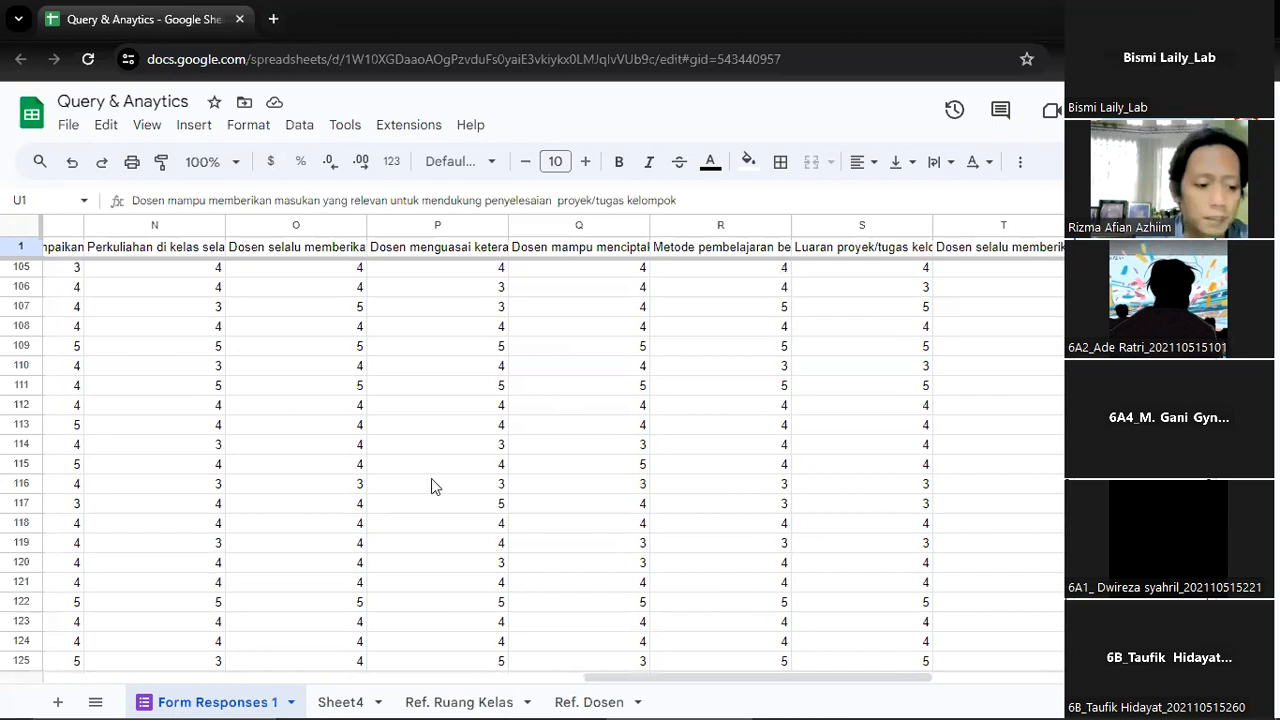
scroll(416, 519, up, 8)
key(Left)
key(Left)
key(Left)
key(Left)
key(Left)
key(Left)
key(Left)
key(Left)
key(Left)
key(Left)
key(Left)
key(Left)
key(Left)
key(Left)
key(Left)
key(Left)
key(Left)
key(Left)
key(Left)
key(Left)
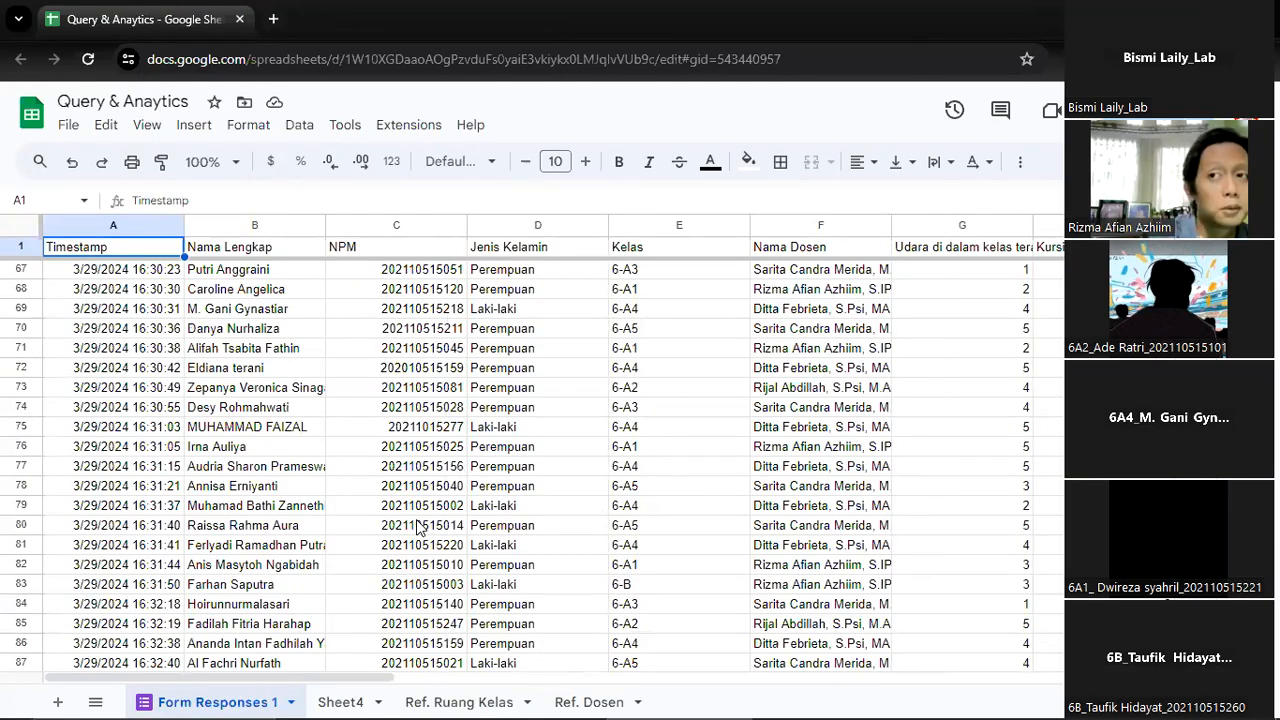
Open Sheet4 to view the pivot table of Kelas and Nama Dosen, selecting the empty cell F6 beside it
click(355, 698)
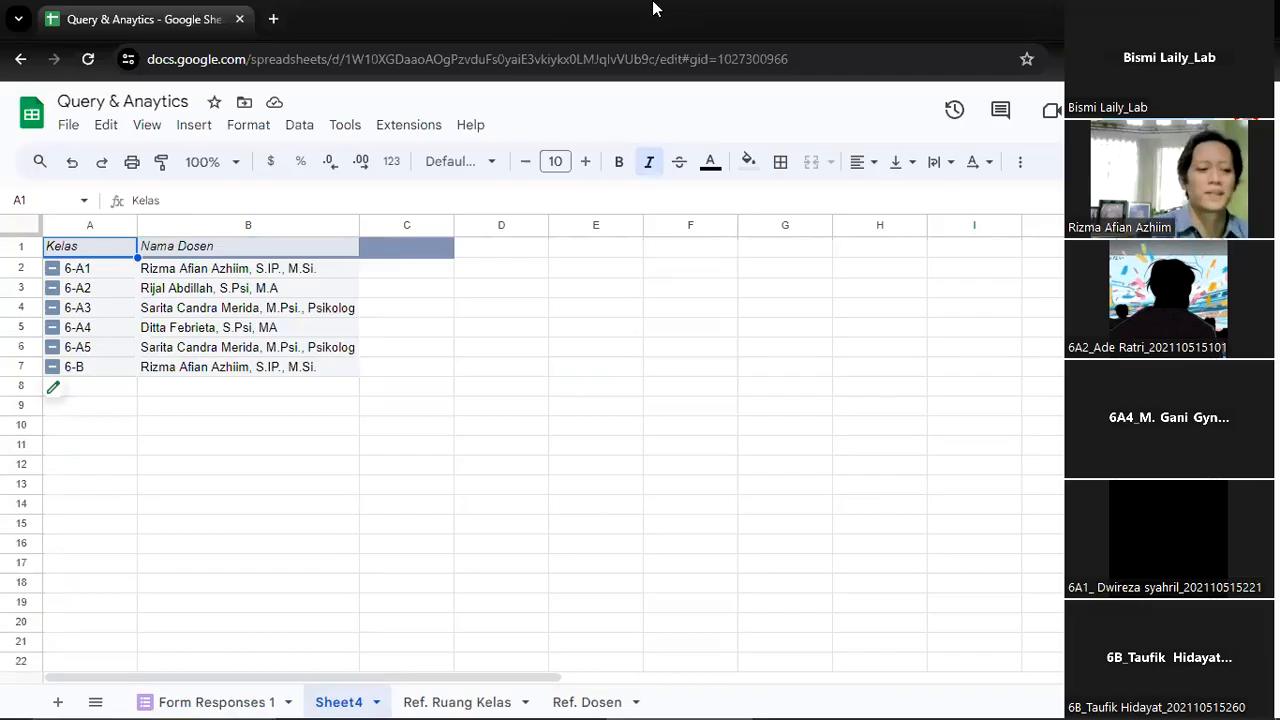
click(729, 349)
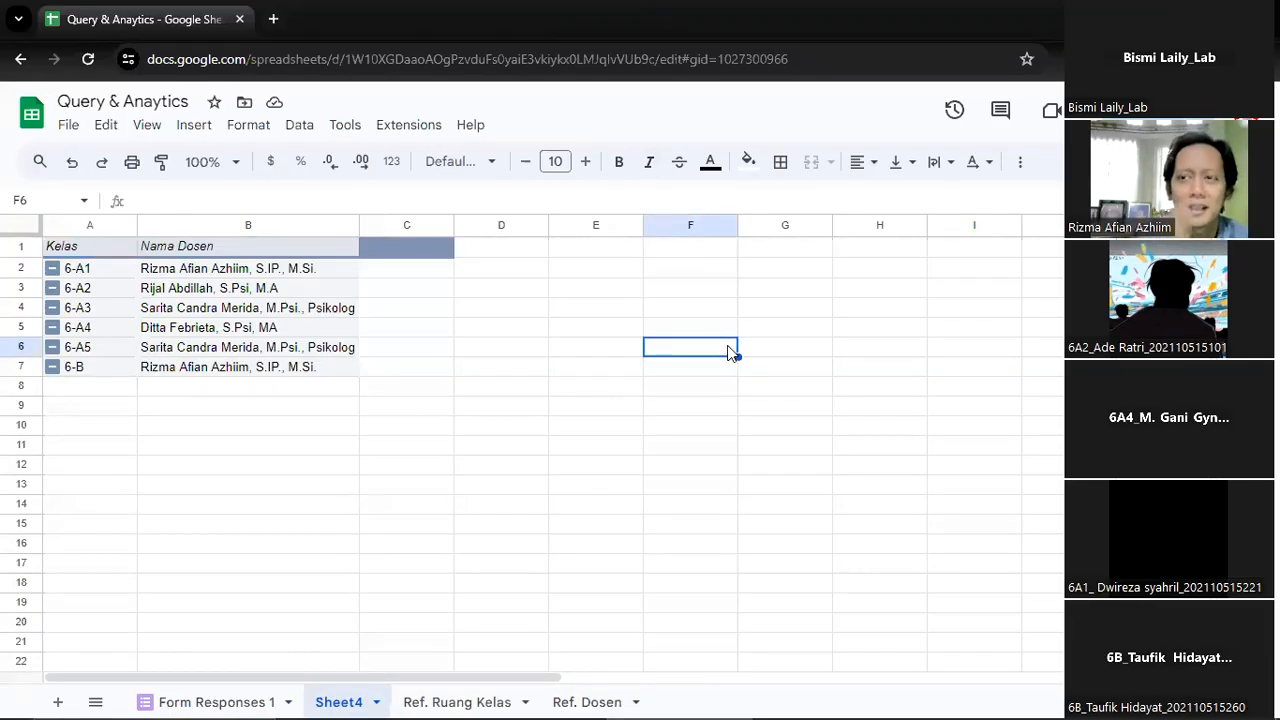
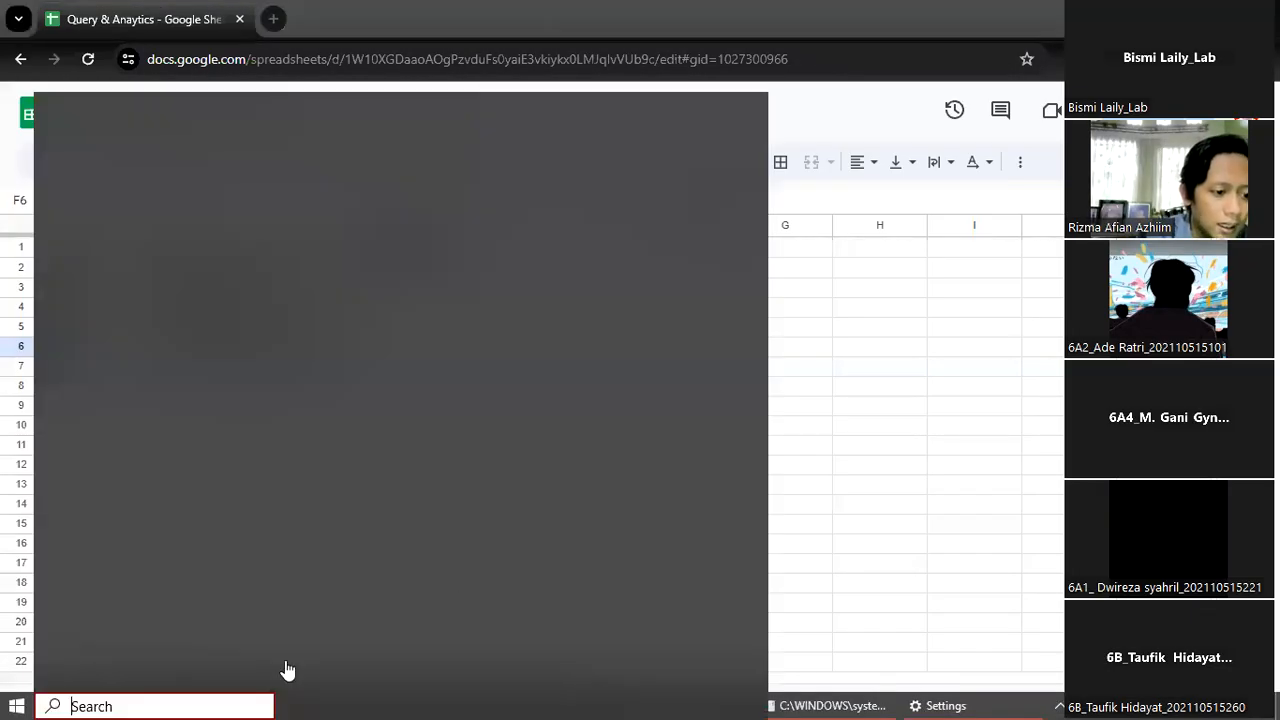
Go back to the Form Responses 1 sheet, check Sheet4 briefly, and return to the survey responses
click(260, 705)
click(1008, 446)
click(220, 694)
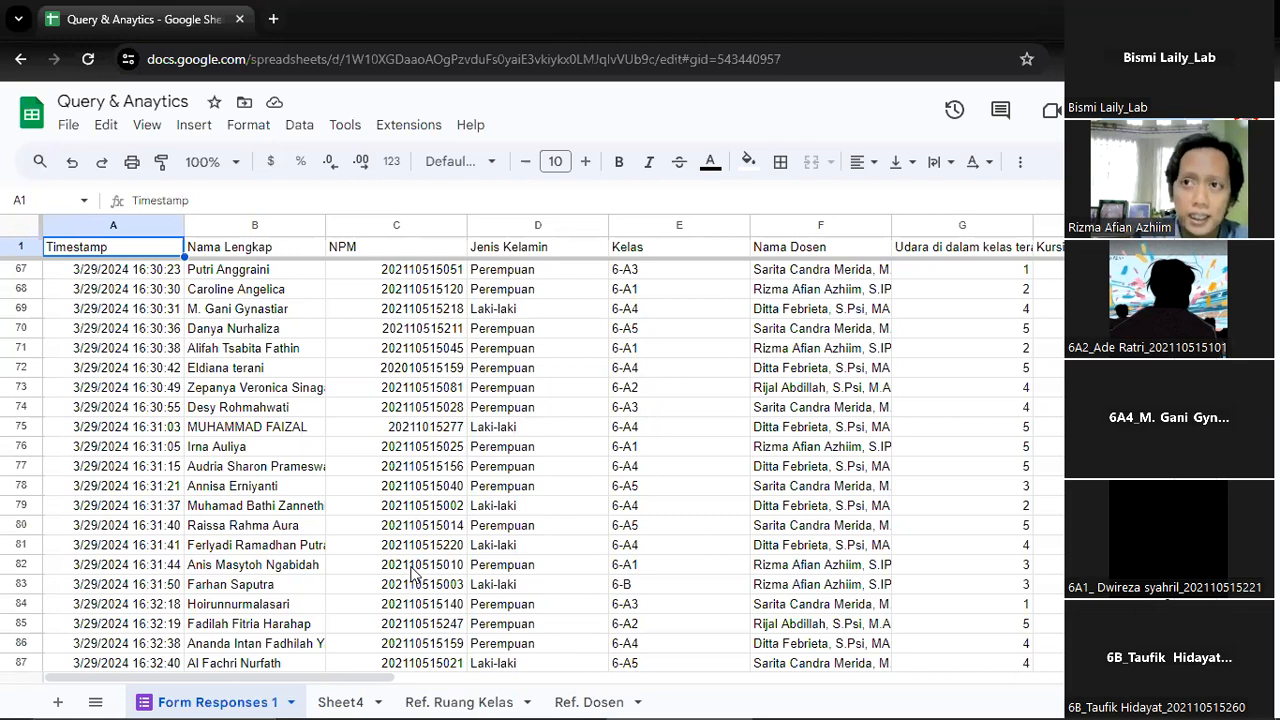
click(330, 697)
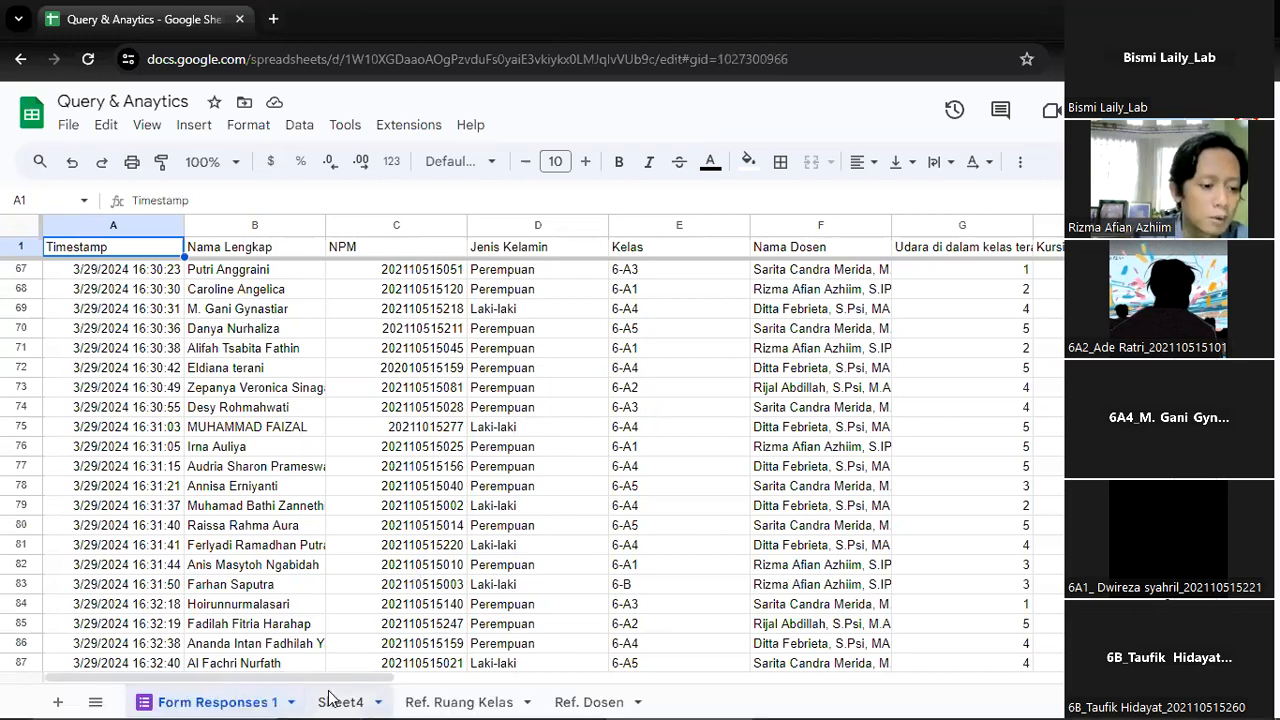
click(263, 698)
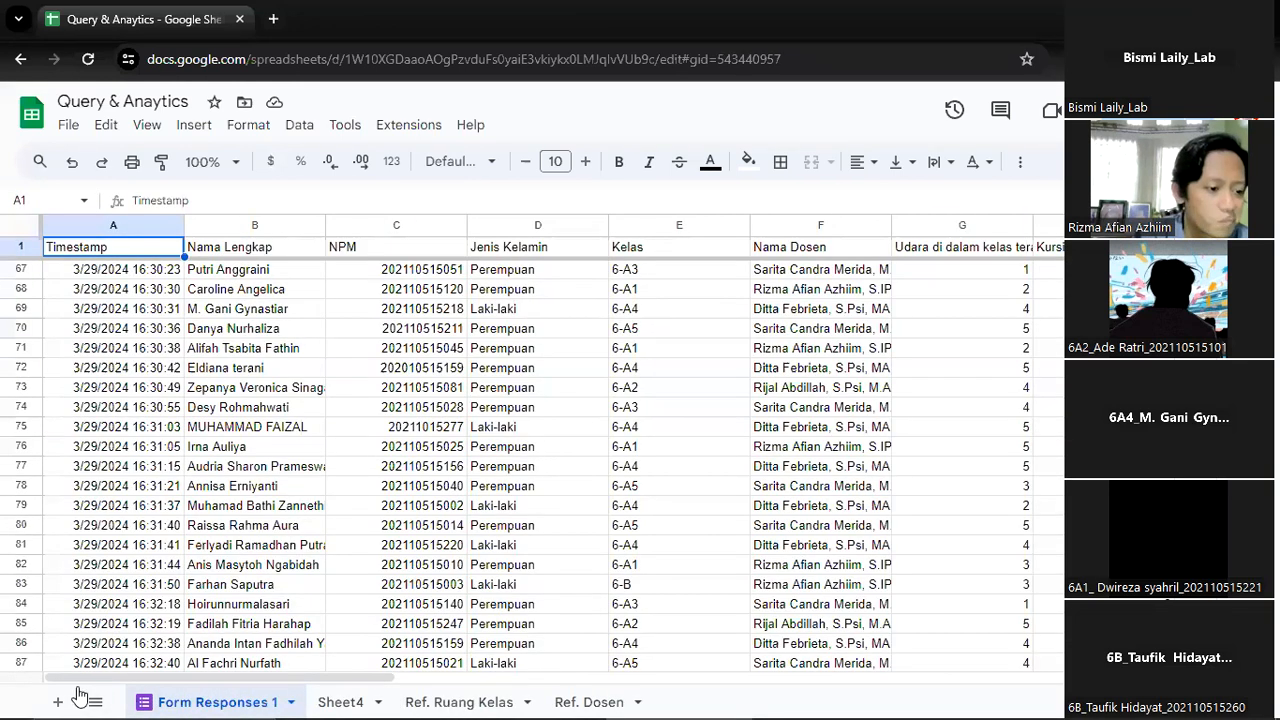
Add a new sheet directly after Form Responses 1 and name it Data Processing
click(57, 702)
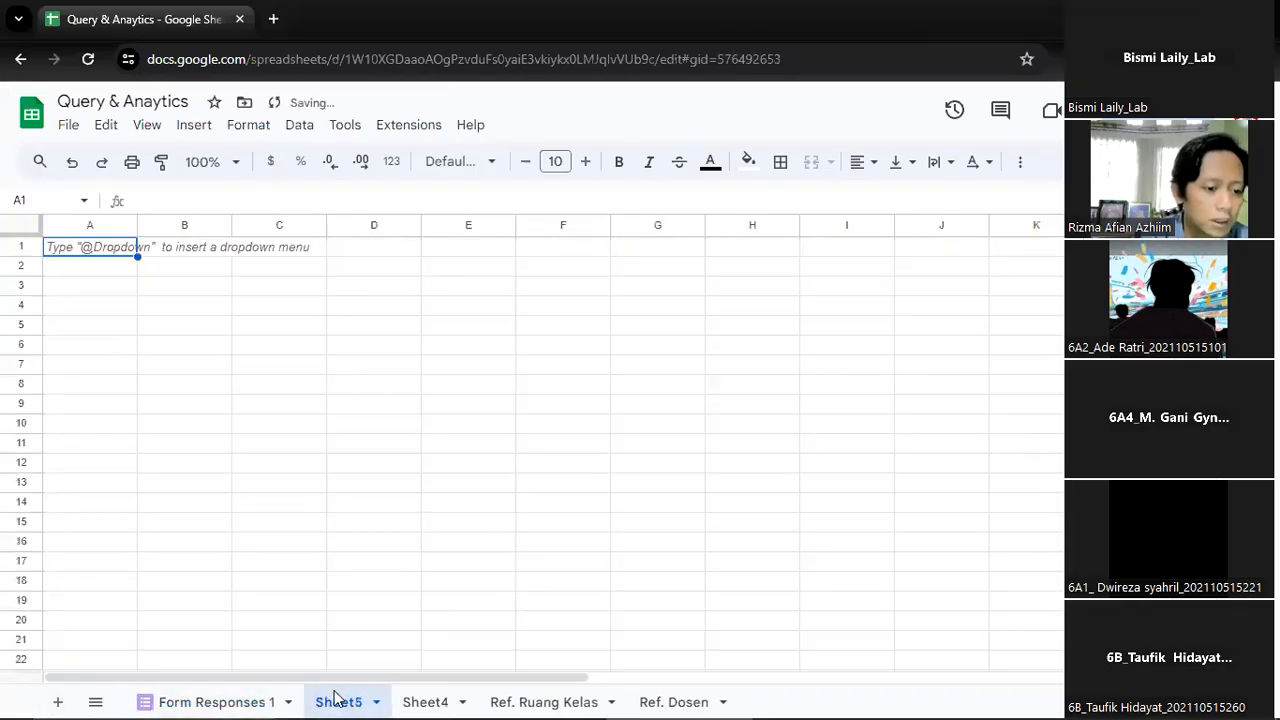
double_click(338, 701)
text(Data Processing)
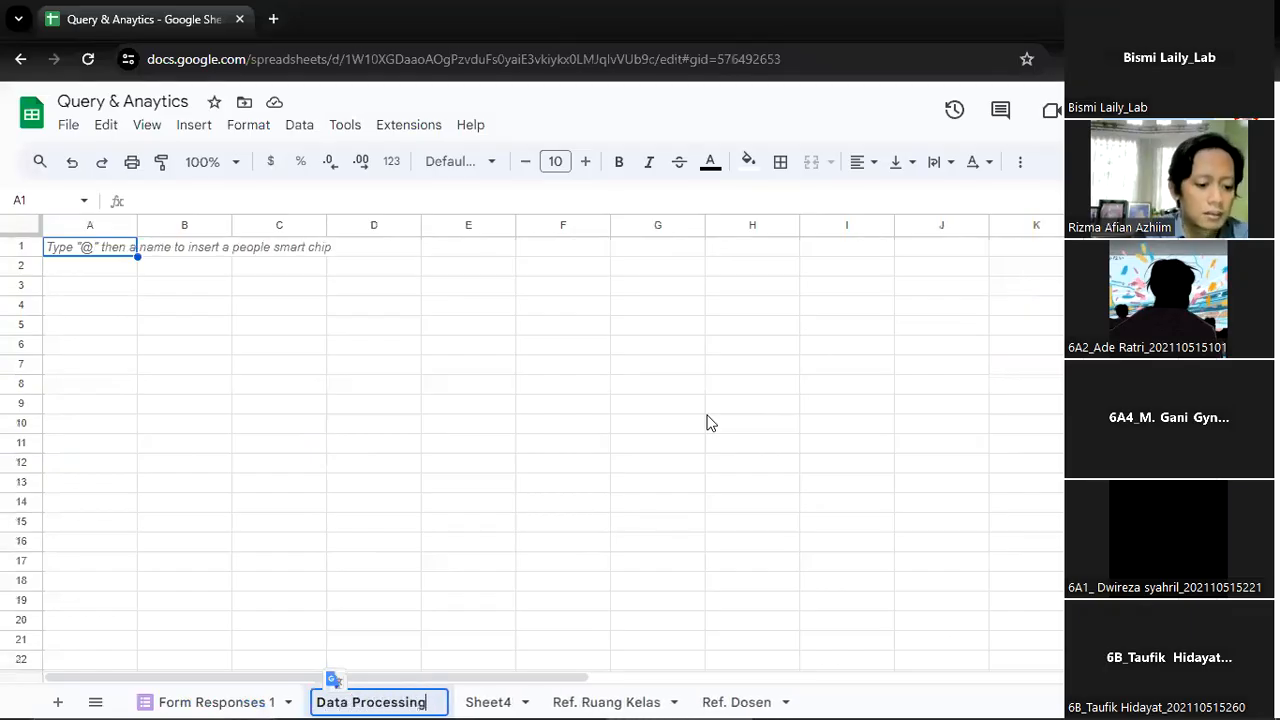
key(Return)
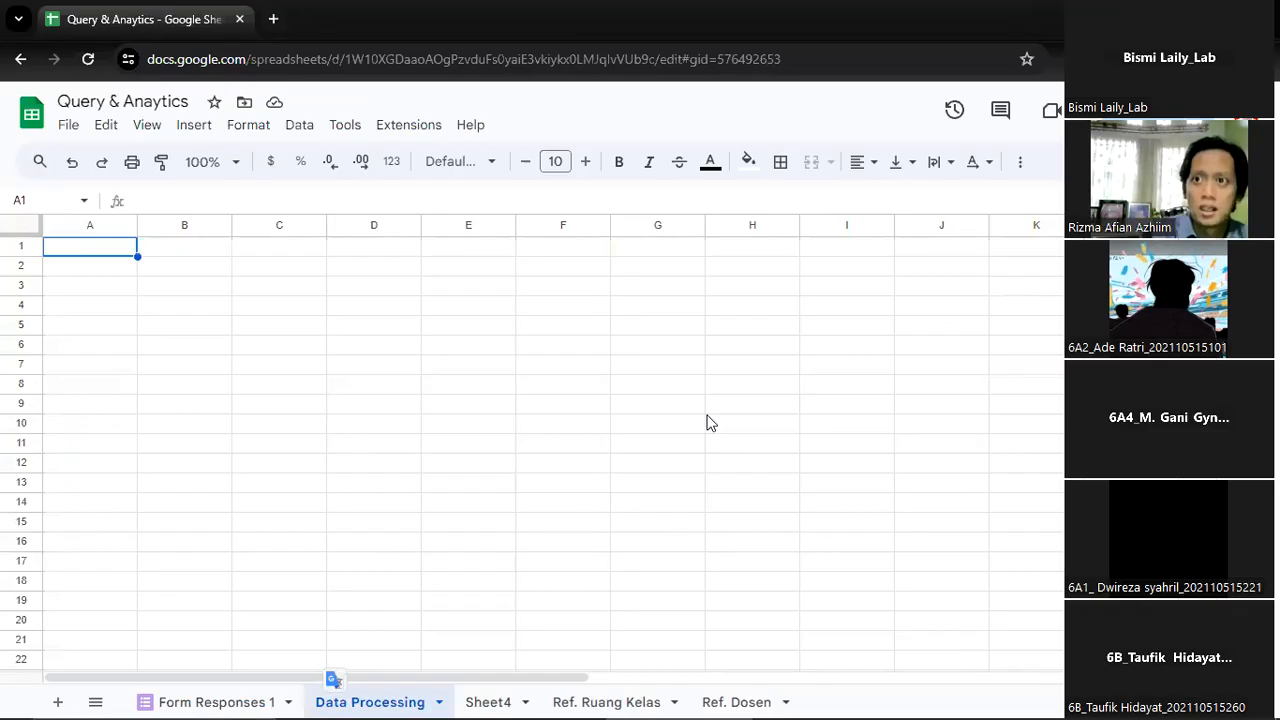
Review the Form Responses 1 header row up to the Posisi papan tulis column and return to Kelas
click(247, 697)
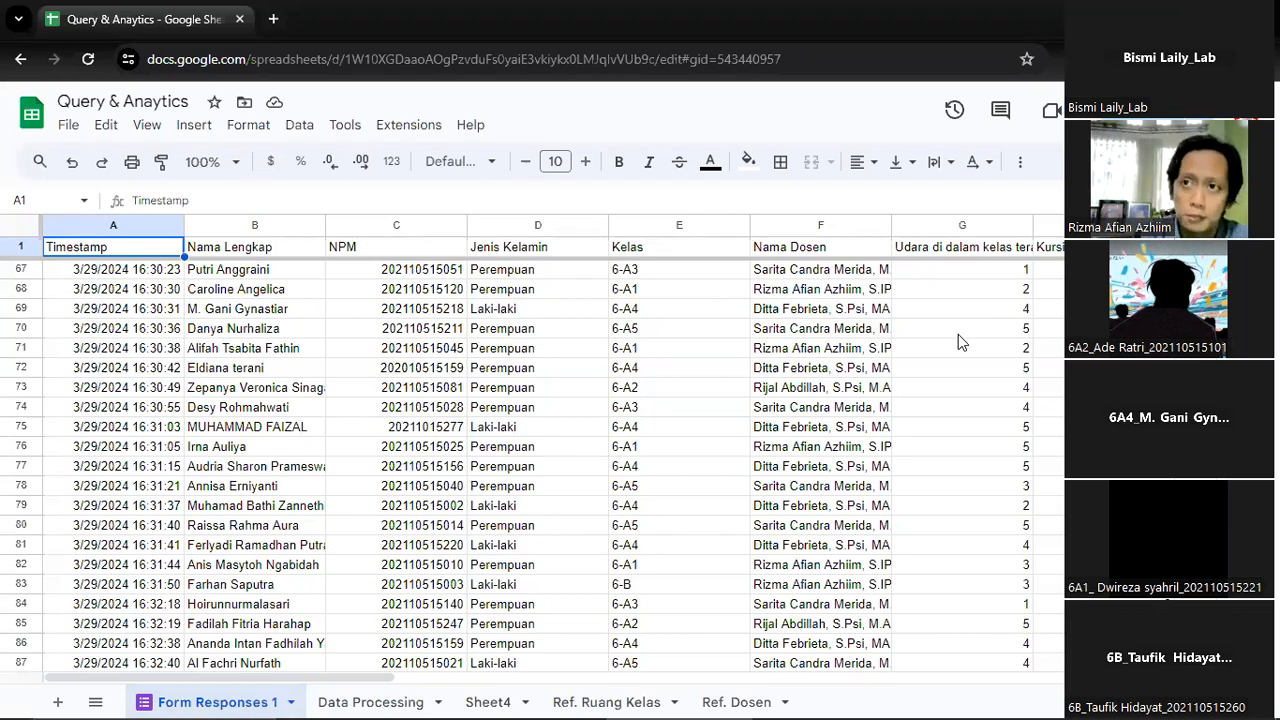
key(Right)
key(Right)
key(Right)
key(Right)
key(Right)
key(Right)
key(Right)
key(Right)
key(Right)
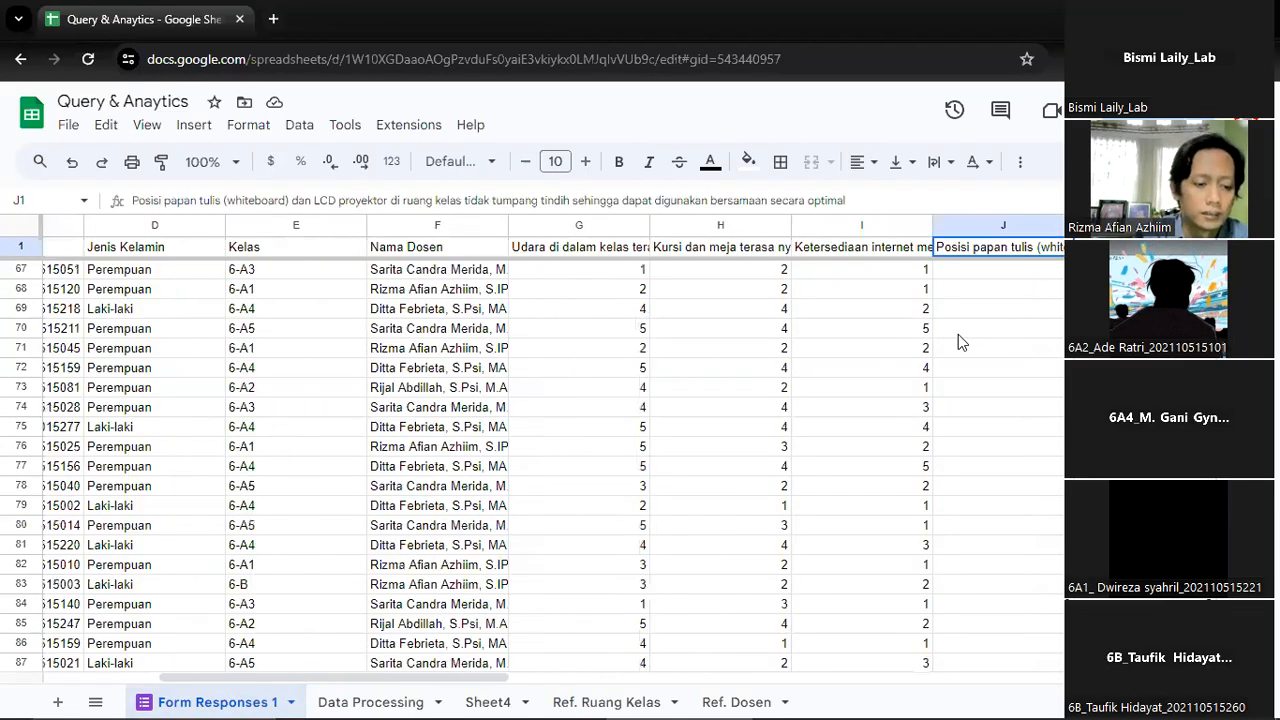
key(Left)
key(Left)
key(Left)
key(Left)
key(Left)
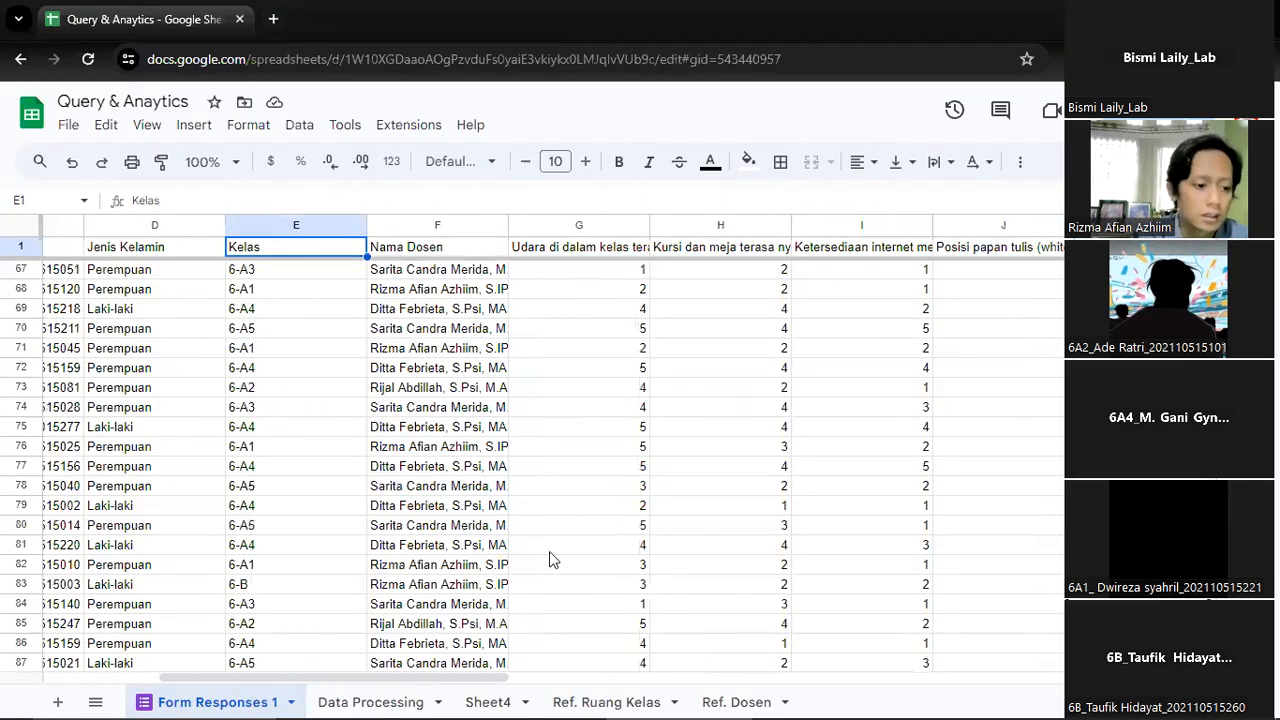
In cell A1 of Data Processing, enter =ARRAYFORMULA('Form Responses 1'!A1:A) to pull in the Timestamp column
click(378, 700)
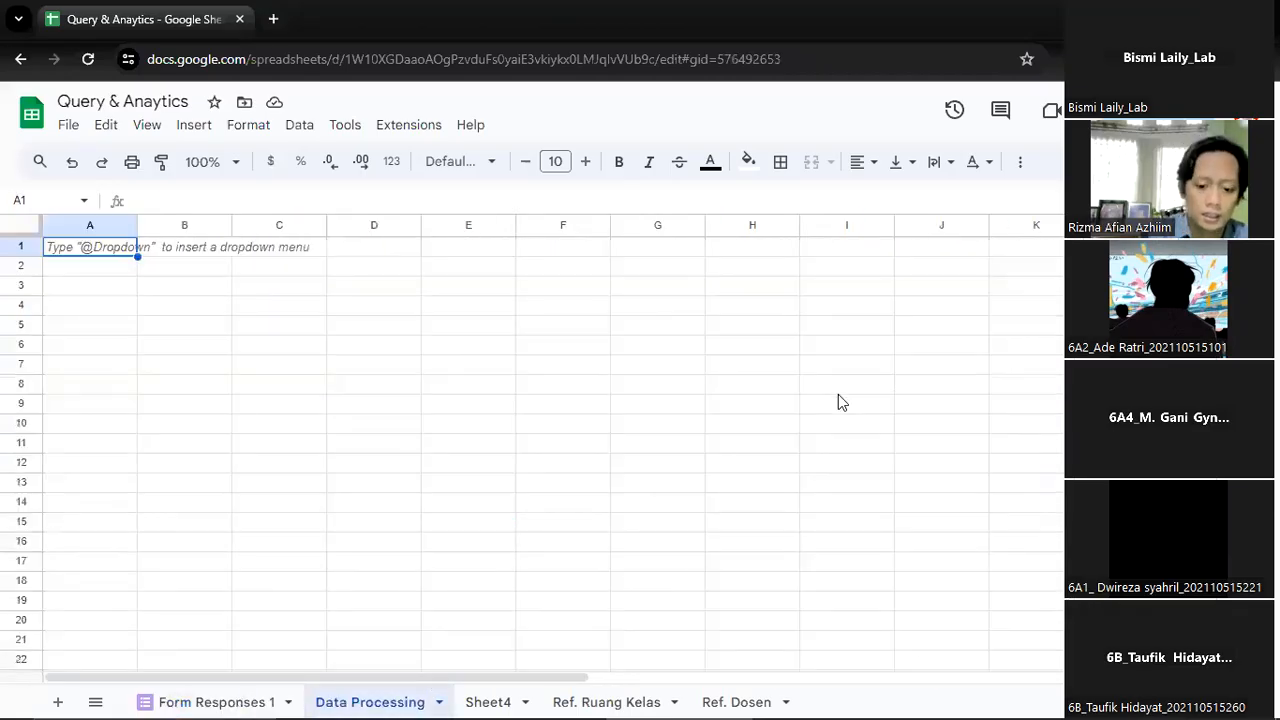
text(=arr)
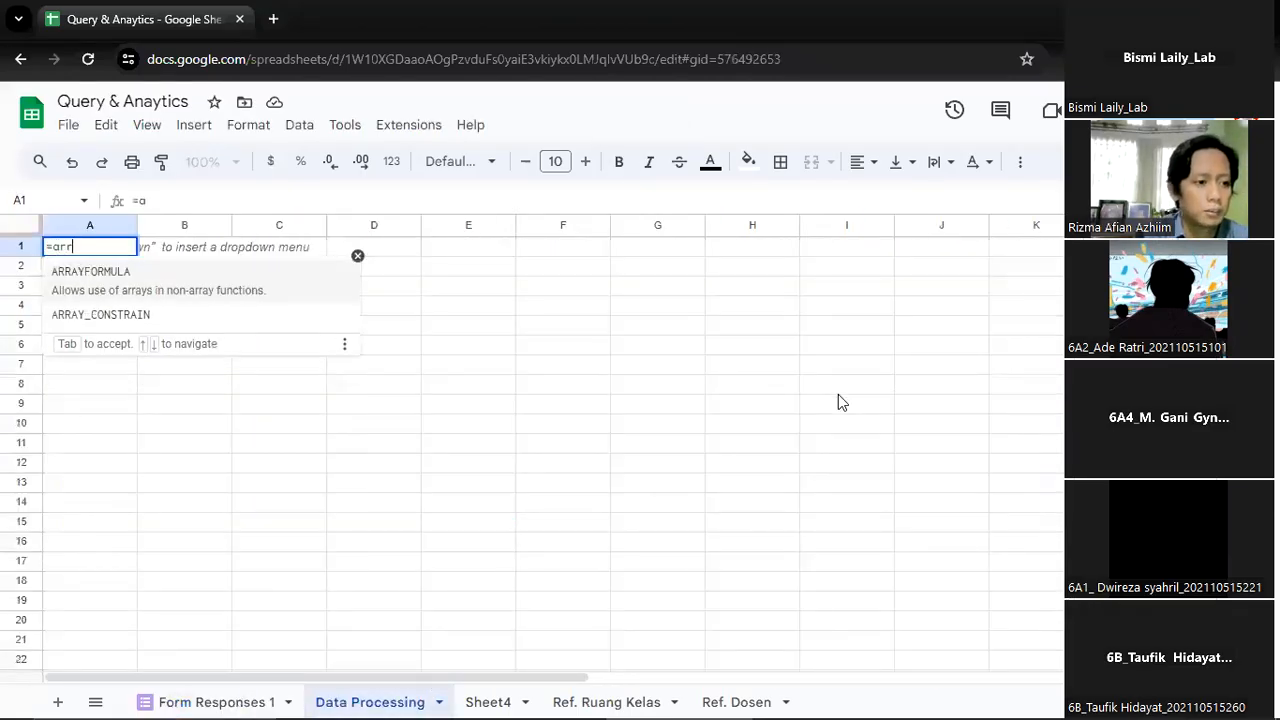
key(Tab)
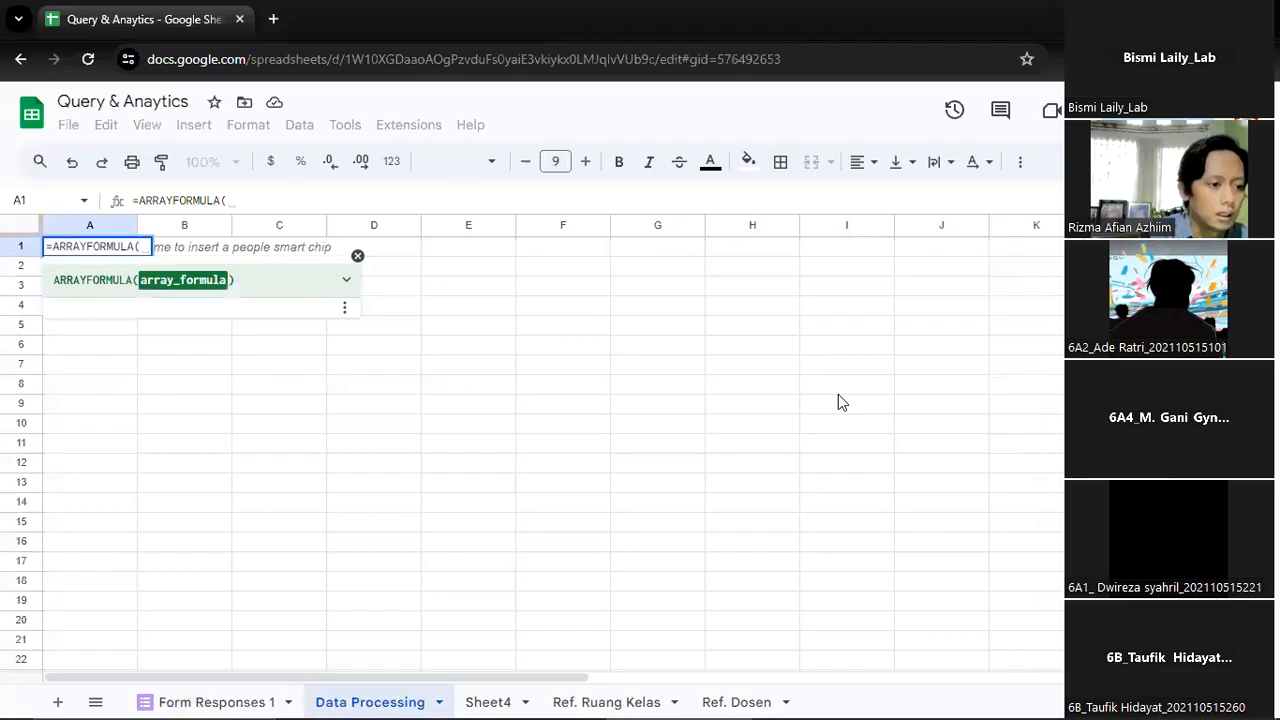
click(217, 702)
scroll(113, 315, down, 10)
scroll(113, 315, up, 10)
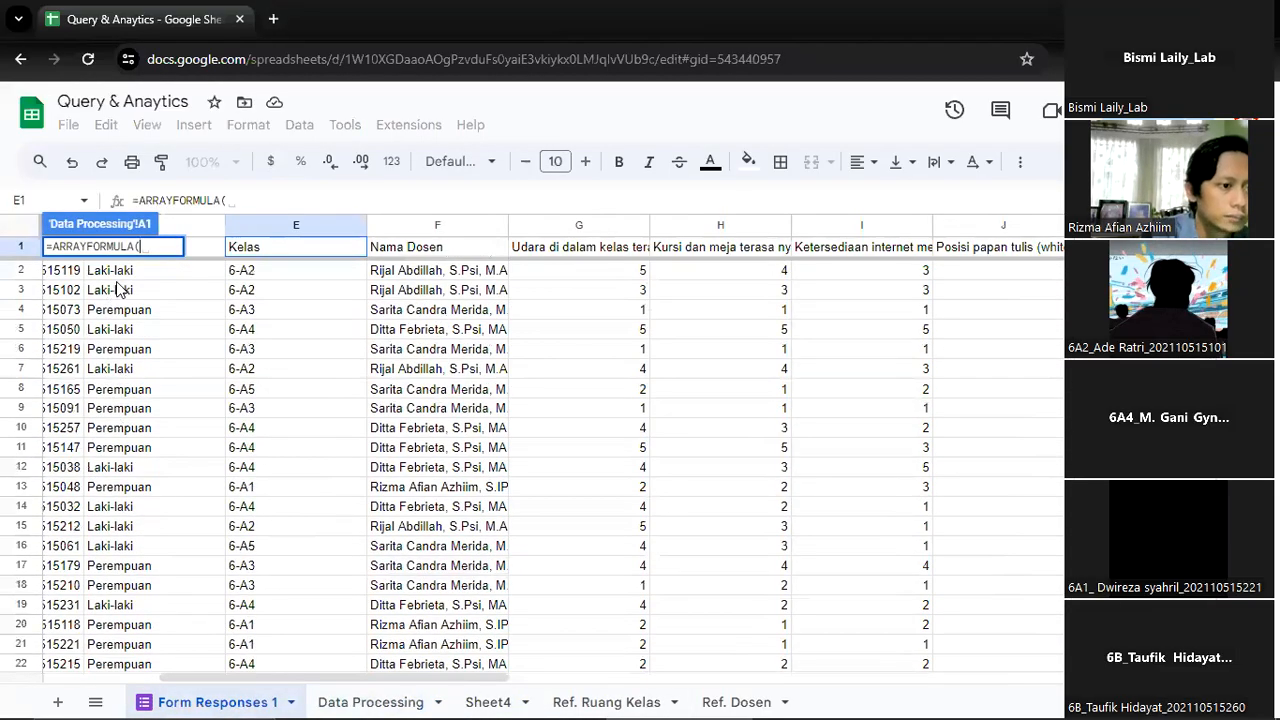
click(117, 290)
key(Left)
key(Left)
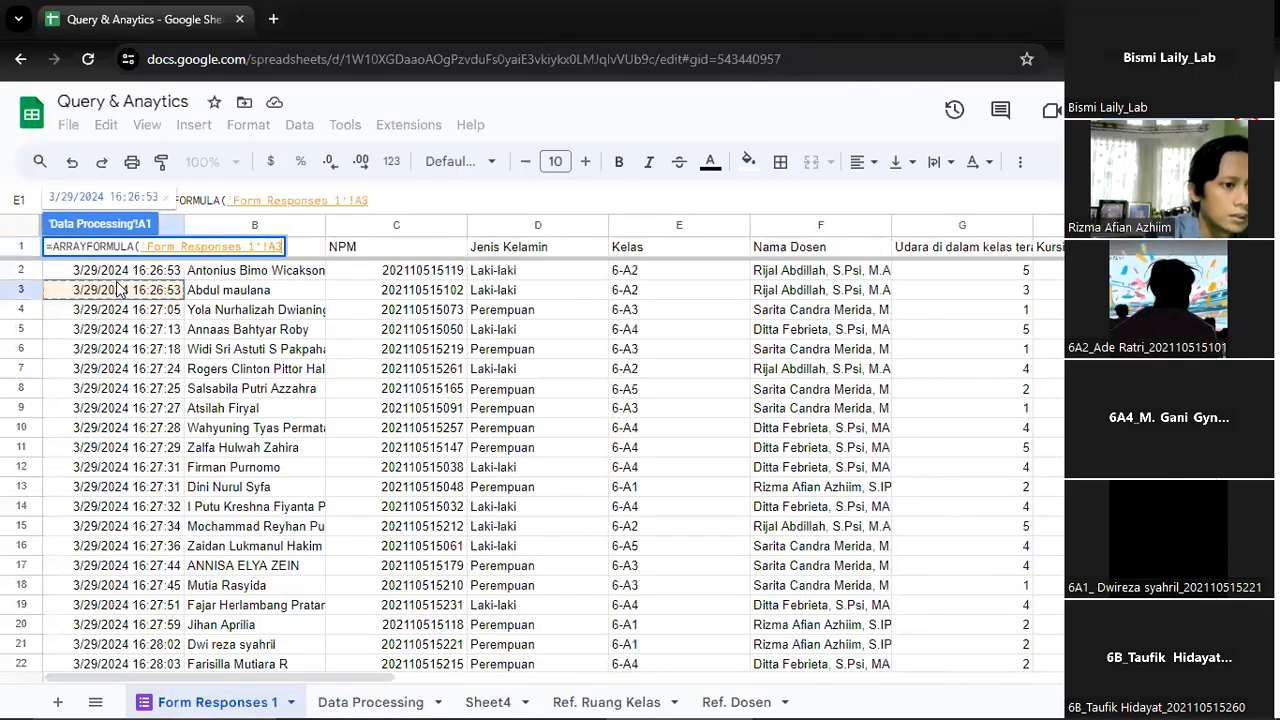
key(Up)
key(Up)
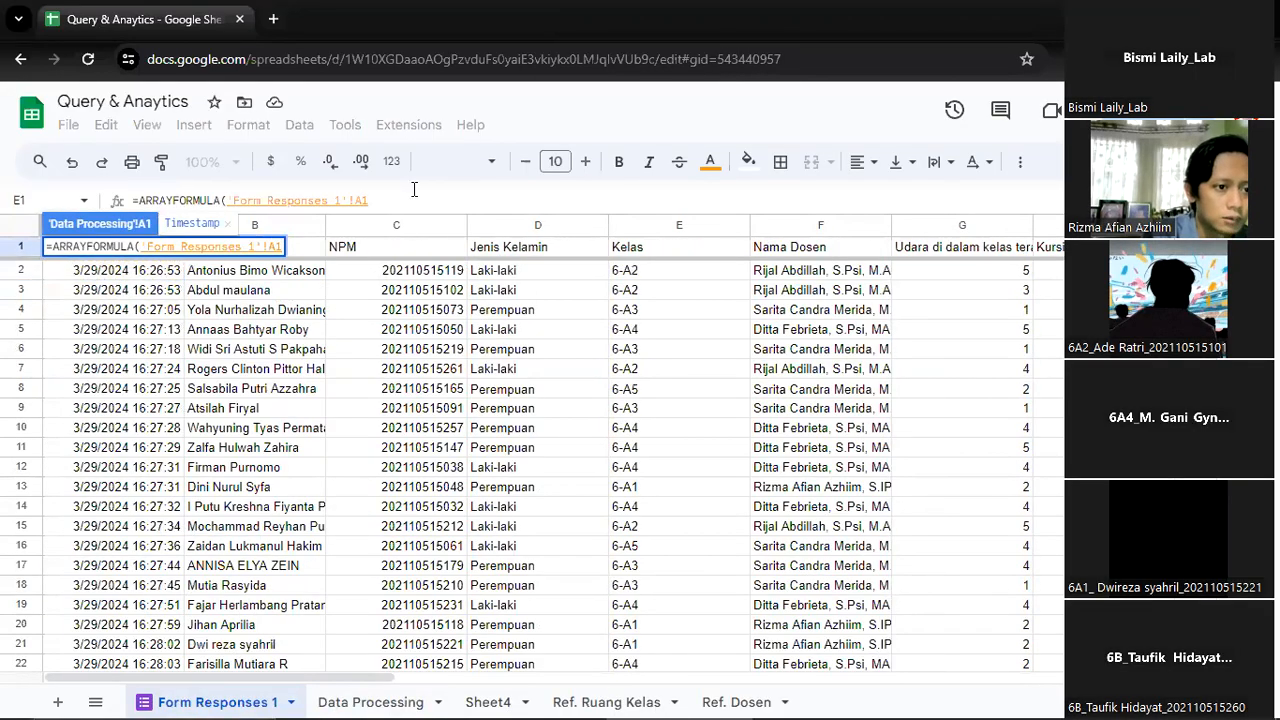
text(:A))
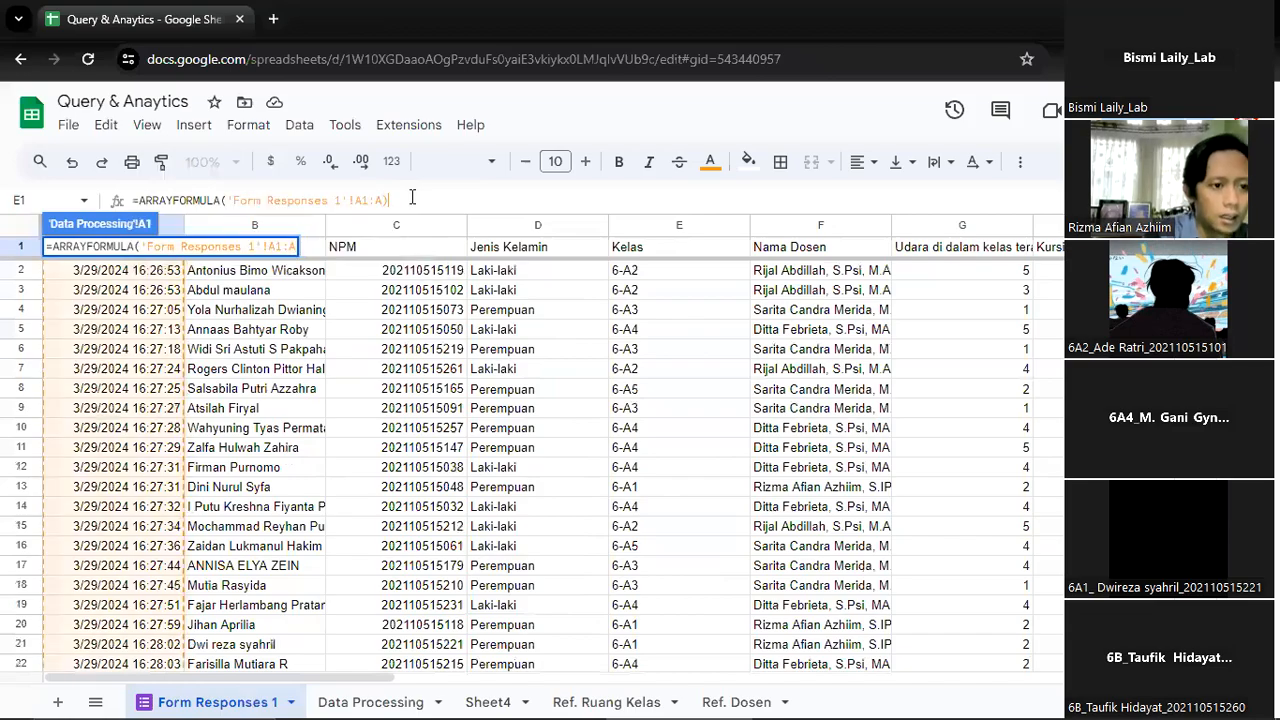
key(Return)
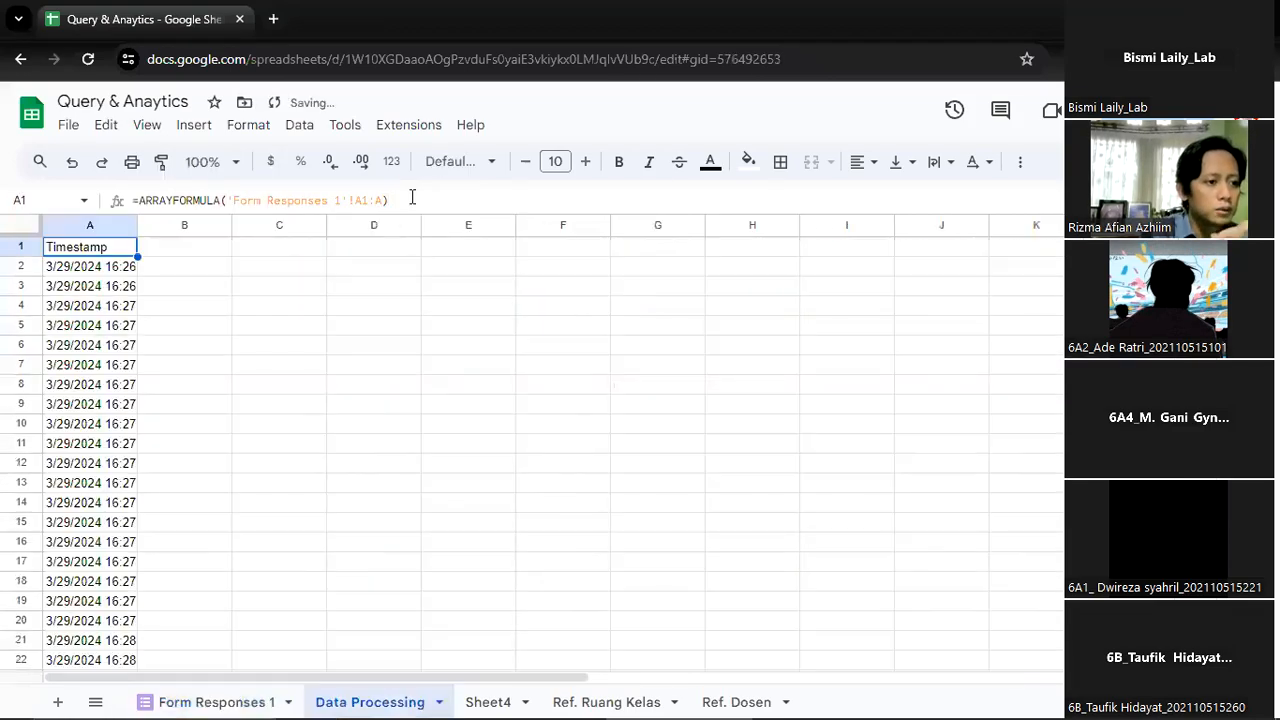
Fit column A of Data Processing to its contents and fill the A1 array formula across to L1
double_click(137, 225)
drag(158, 257, 1080, 240)
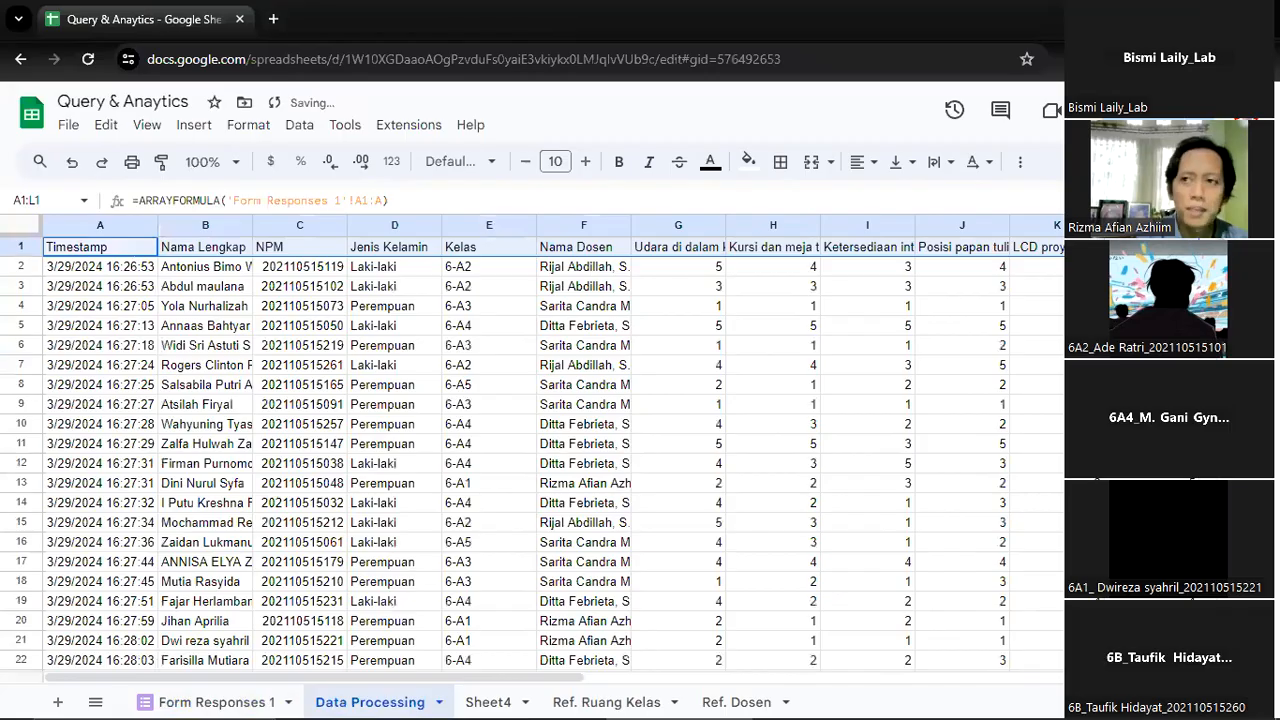
View the source columns in Form Responses 1 for comparison and return to Data Processing
click(268, 698)
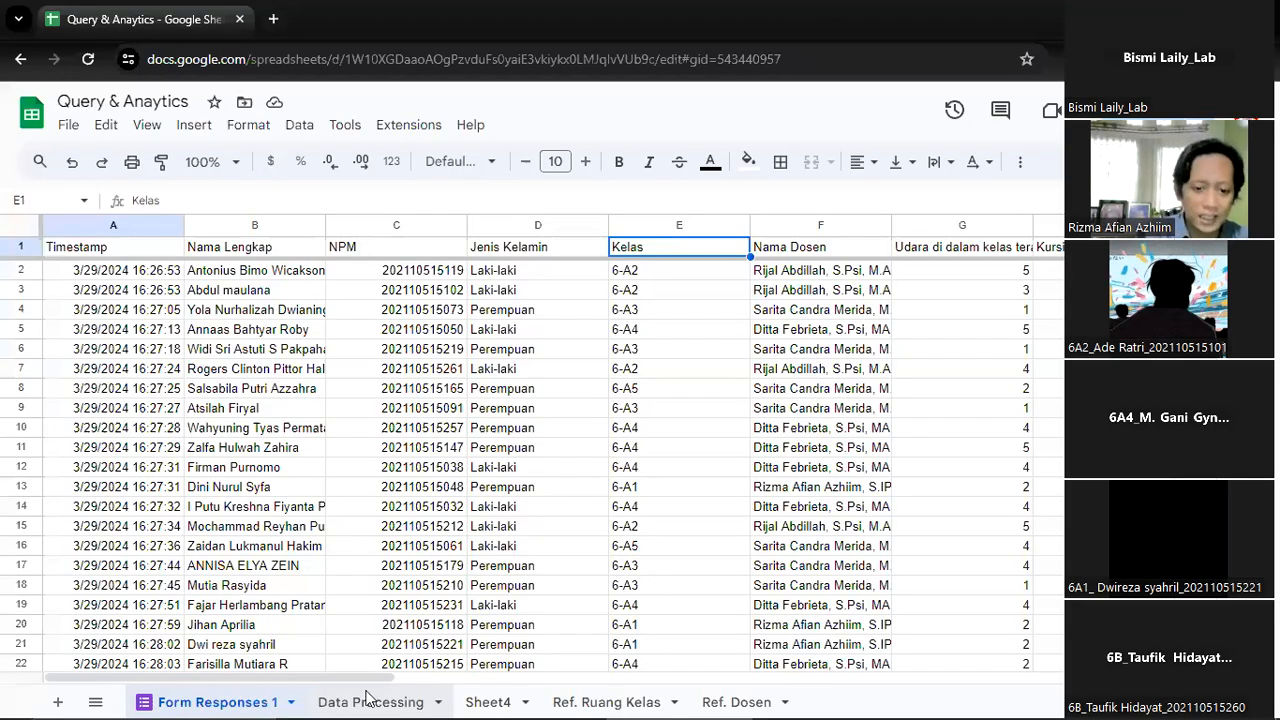
mouse_move(757, 700)
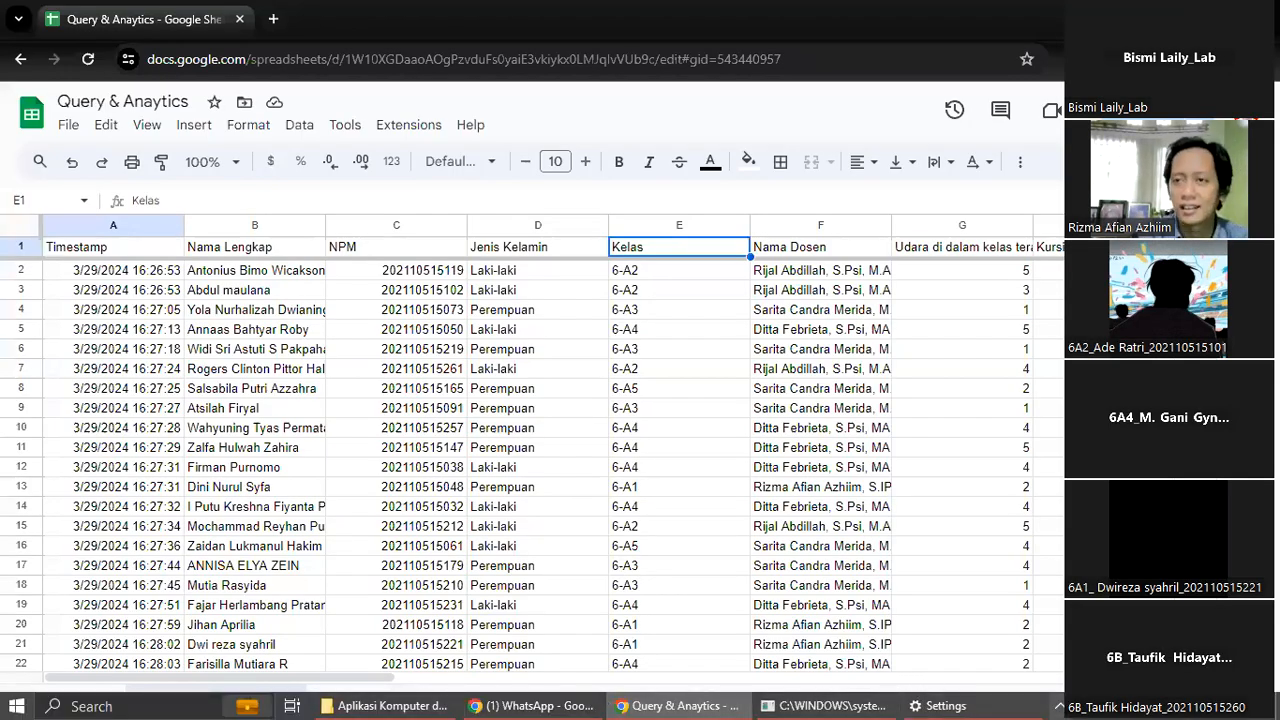
click(376, 700)
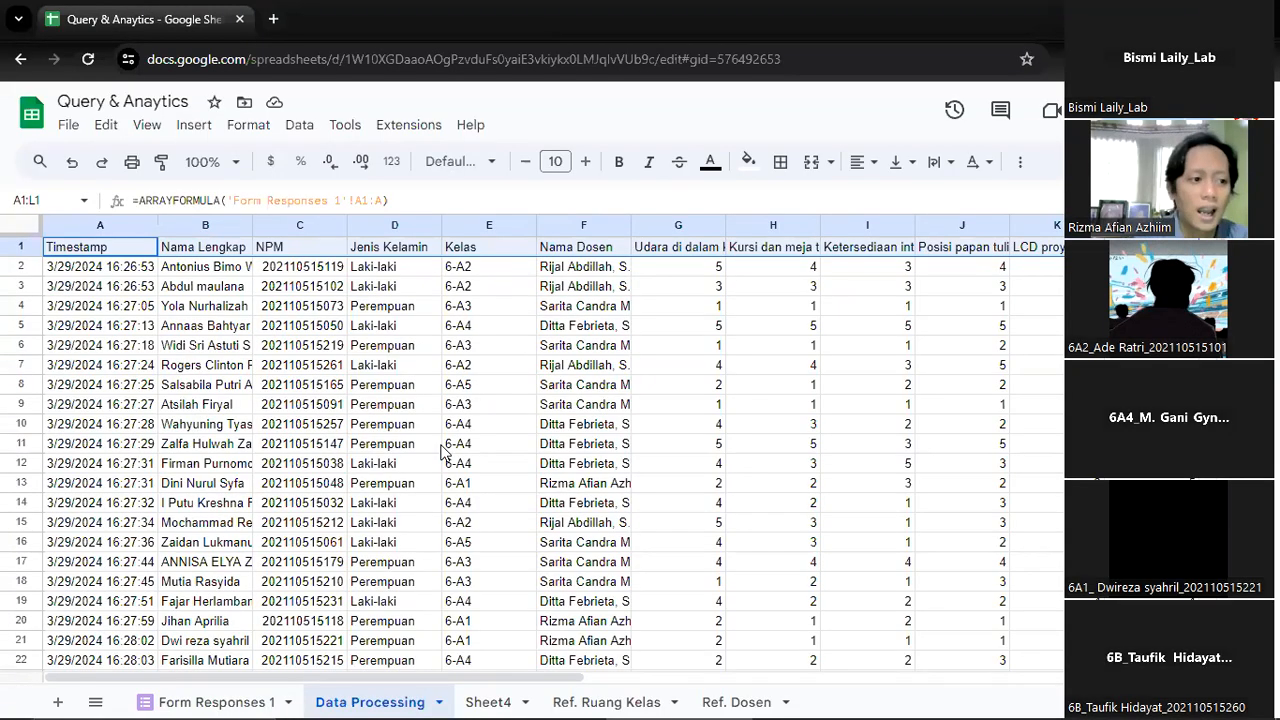
Look along the Data Processing header row past the Tujuan dan silabus column, check the L1 formula, and return to A1
key(Right)
key(Down)
key(Down)
key(Up)
key(Right)
key(Right)
key(Right)
key(Right)
key(Right)
key(Right)
key(Right)
key(Right)
key(Right)
key(Right)
key(Right)
key(Up)
key(Right)
key(Right)
key(Right)
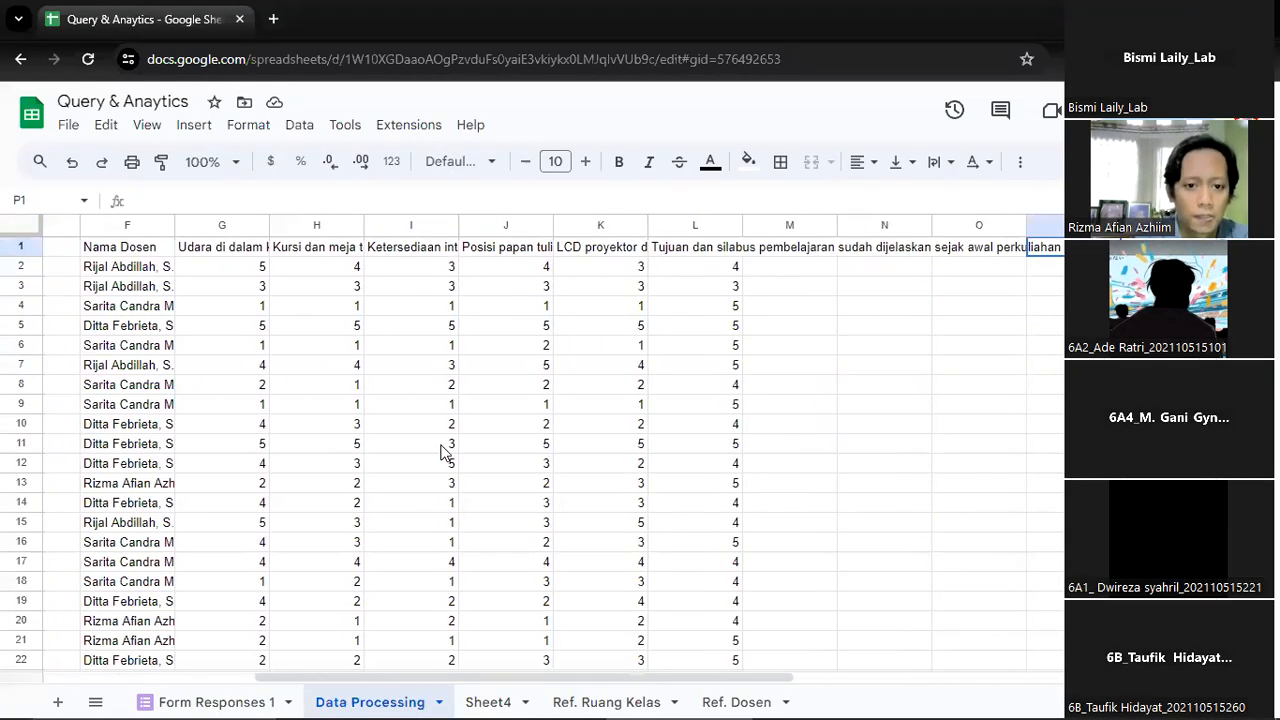
key(Left)
key(Left)
key(Left)
key(Left)
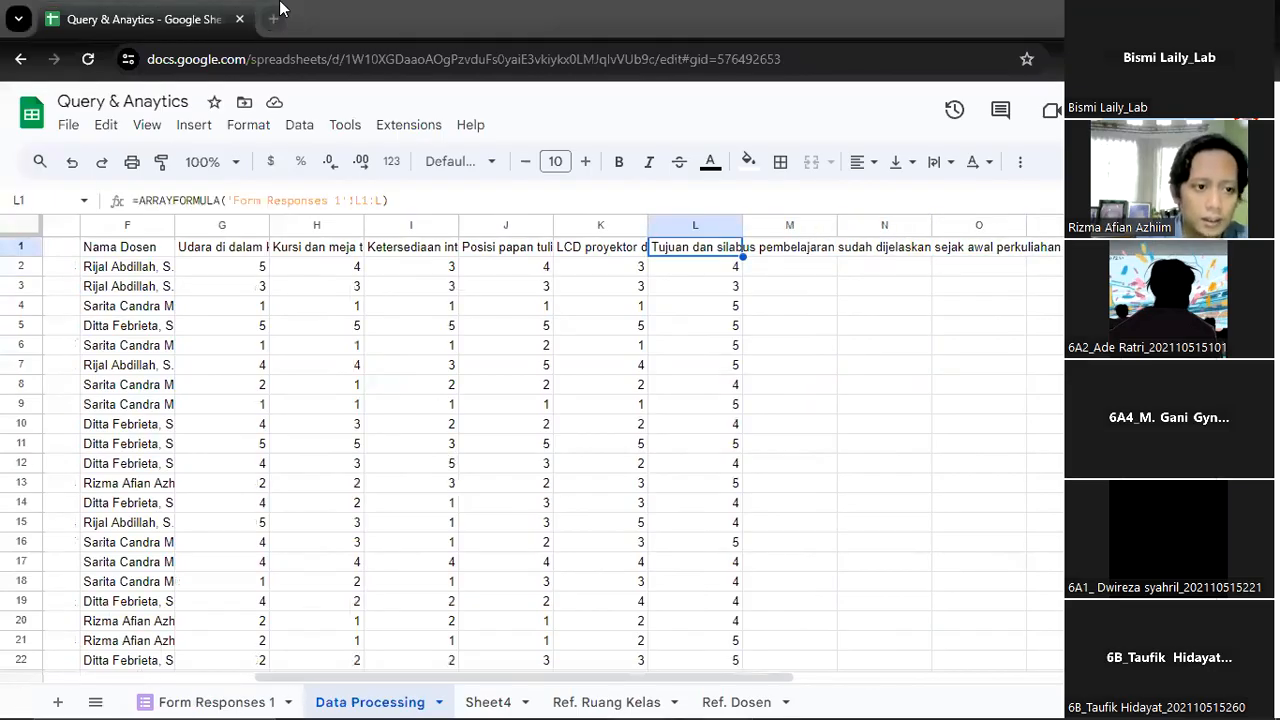
key(Down)
key(Right)
key(Up)
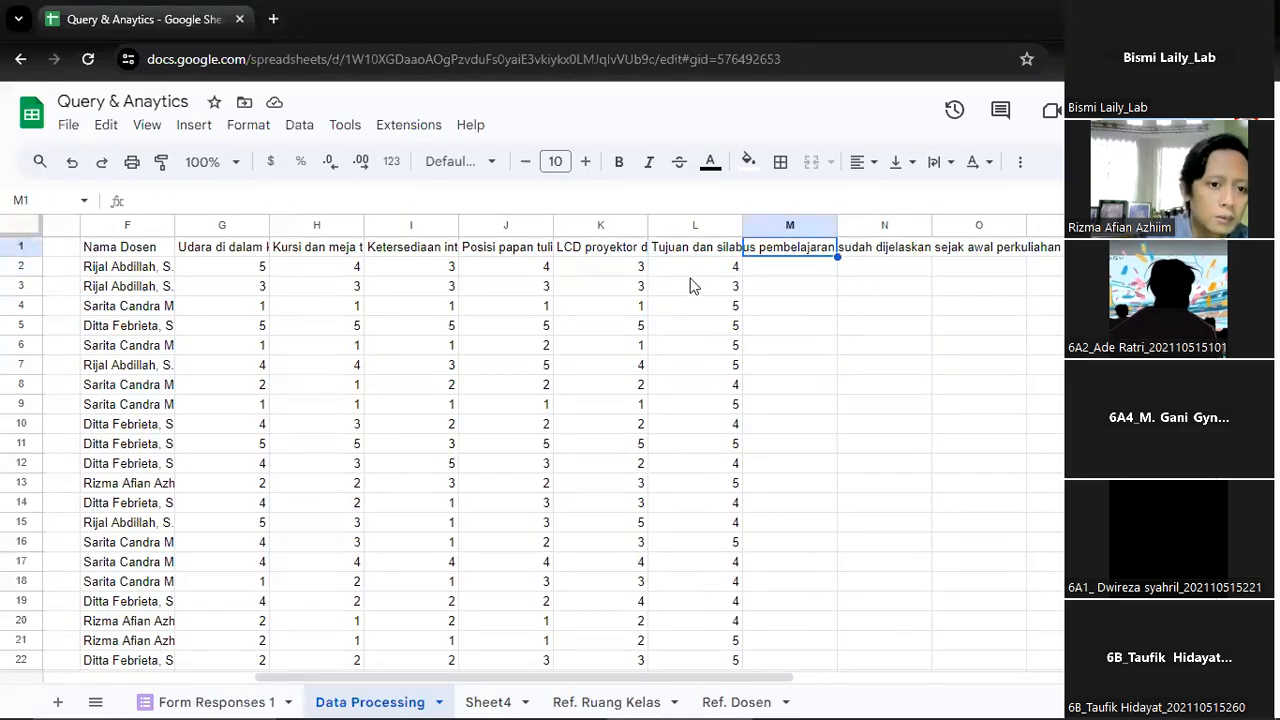
key(ctrl+Left)
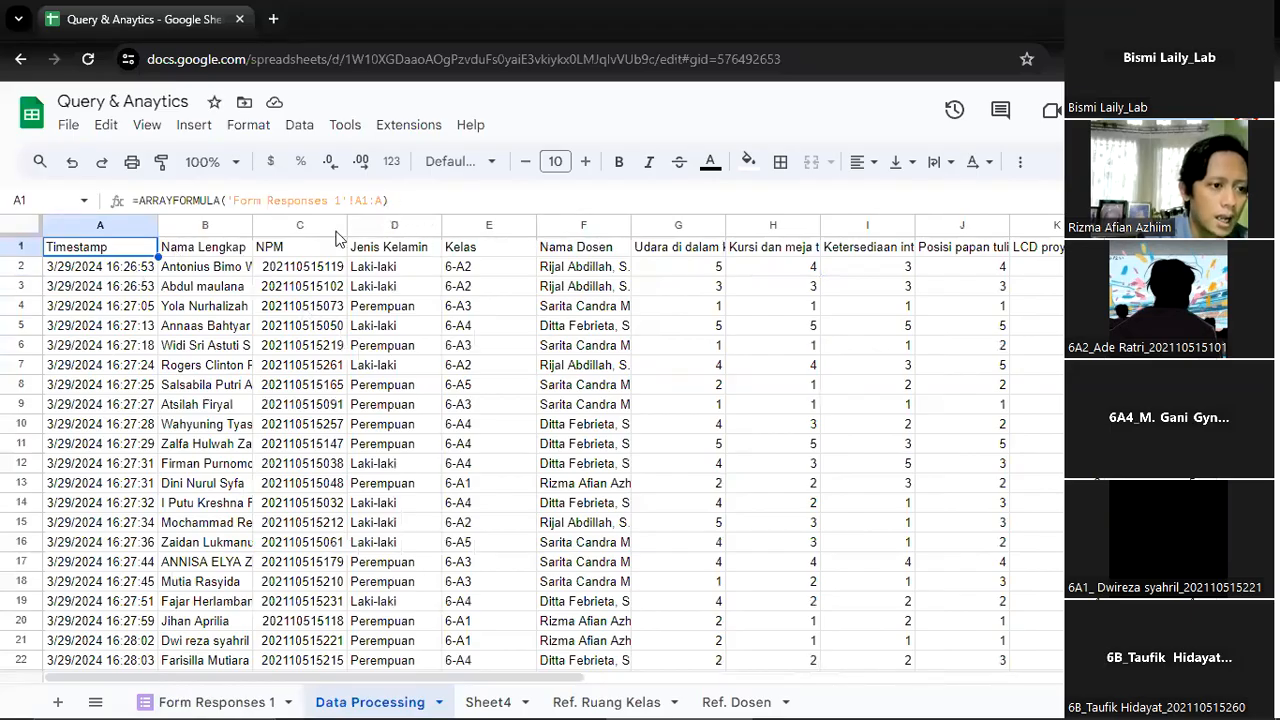
Extend the array formula from the Tujuan dan silabus header in L1 into M1
key(ctrl+Right)
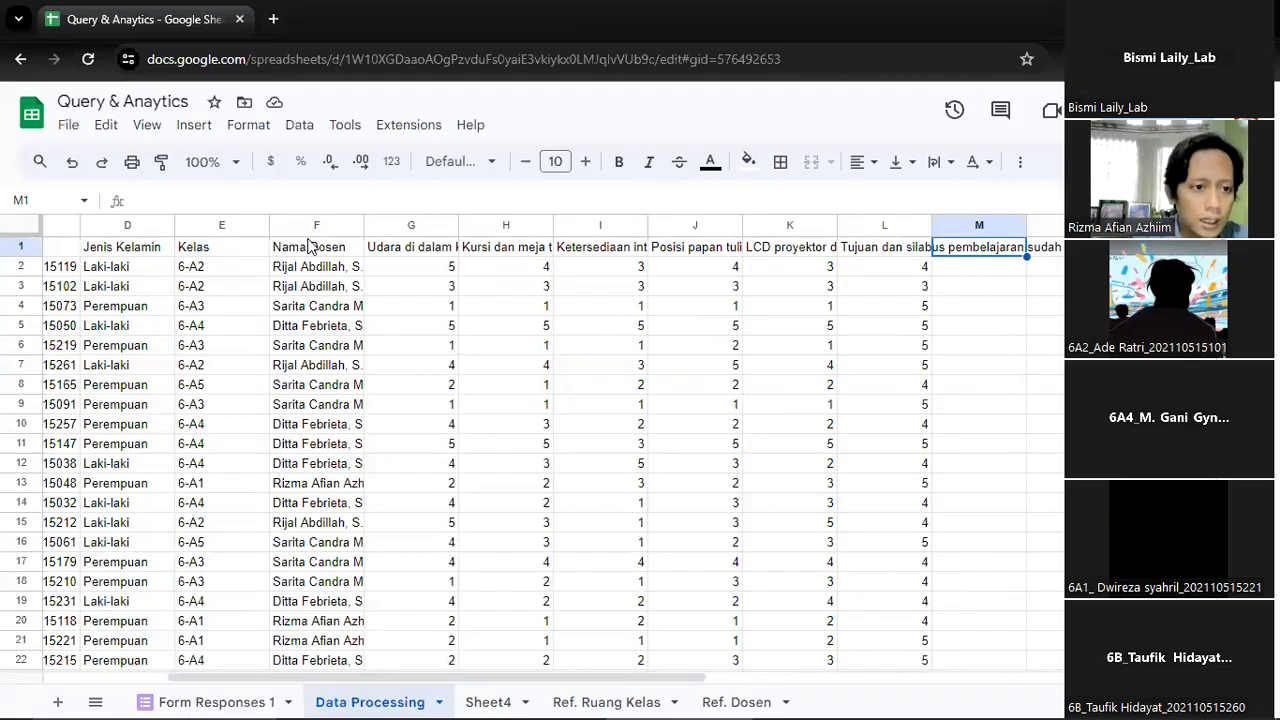
key(Left)
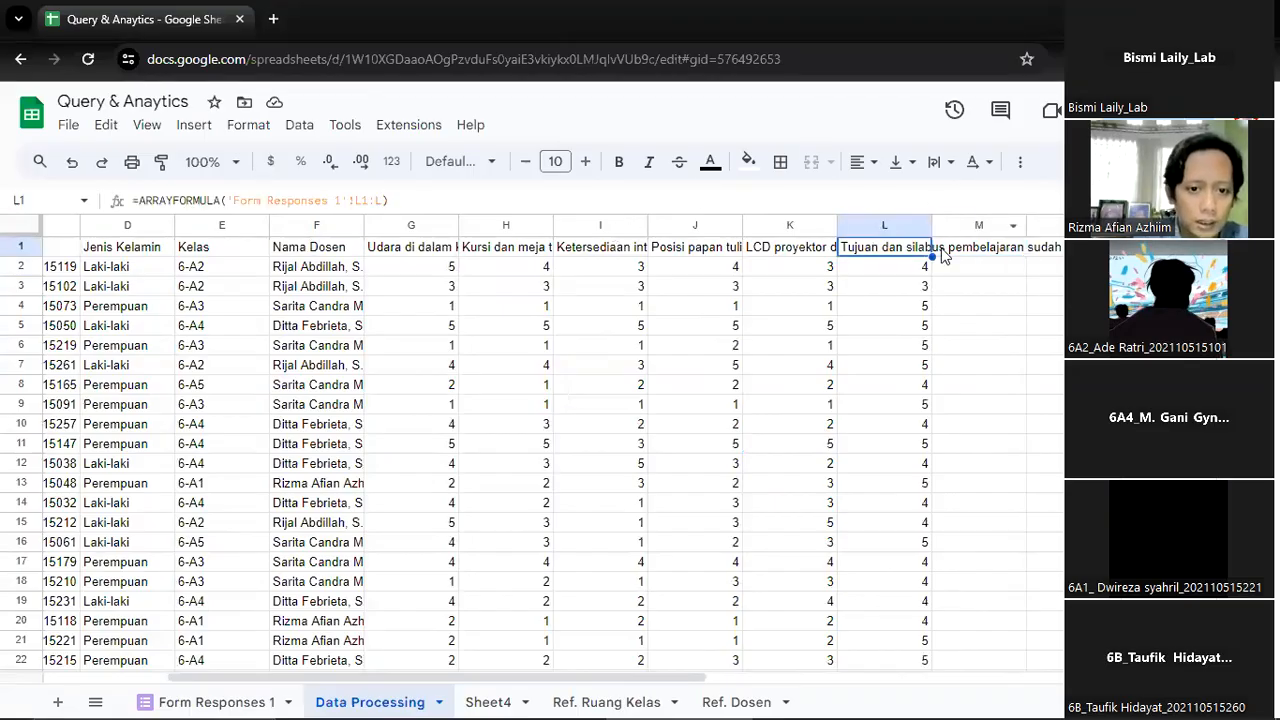
drag(938, 258, 997, 237)
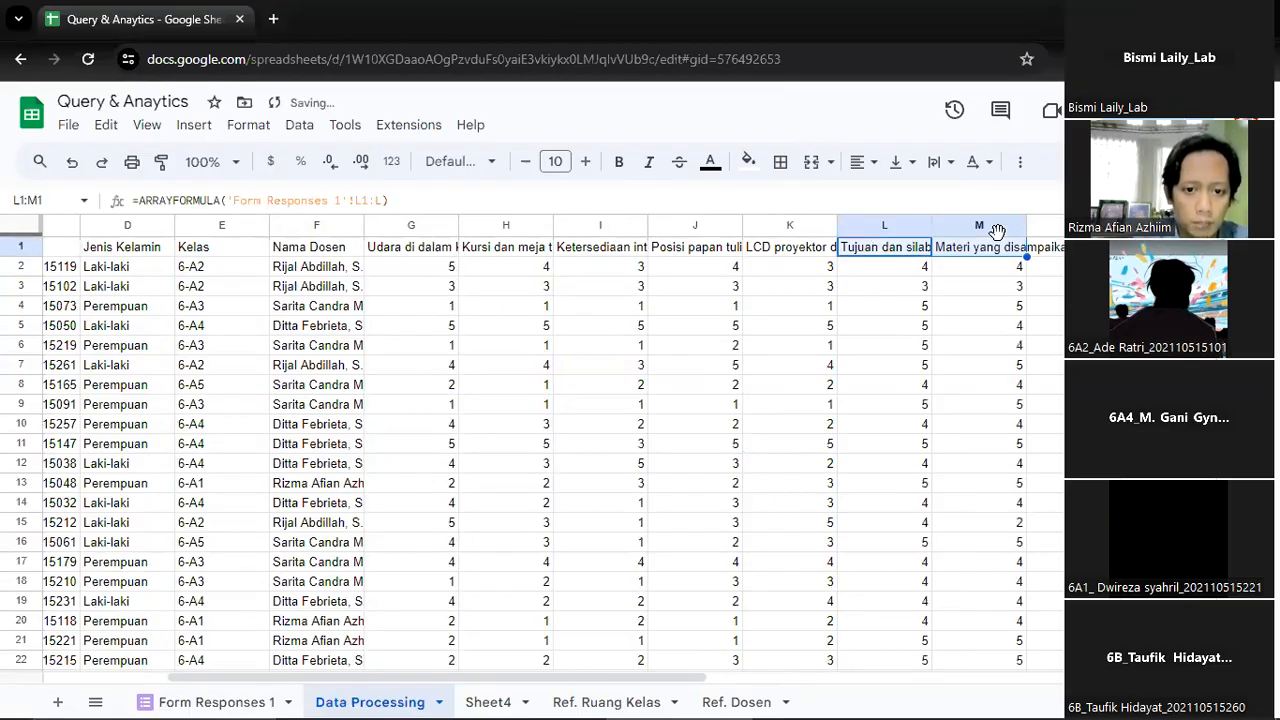
Copy the array formula in M1 and paste it into N1:X1 to bring in the remaining response columns
click(990, 246)
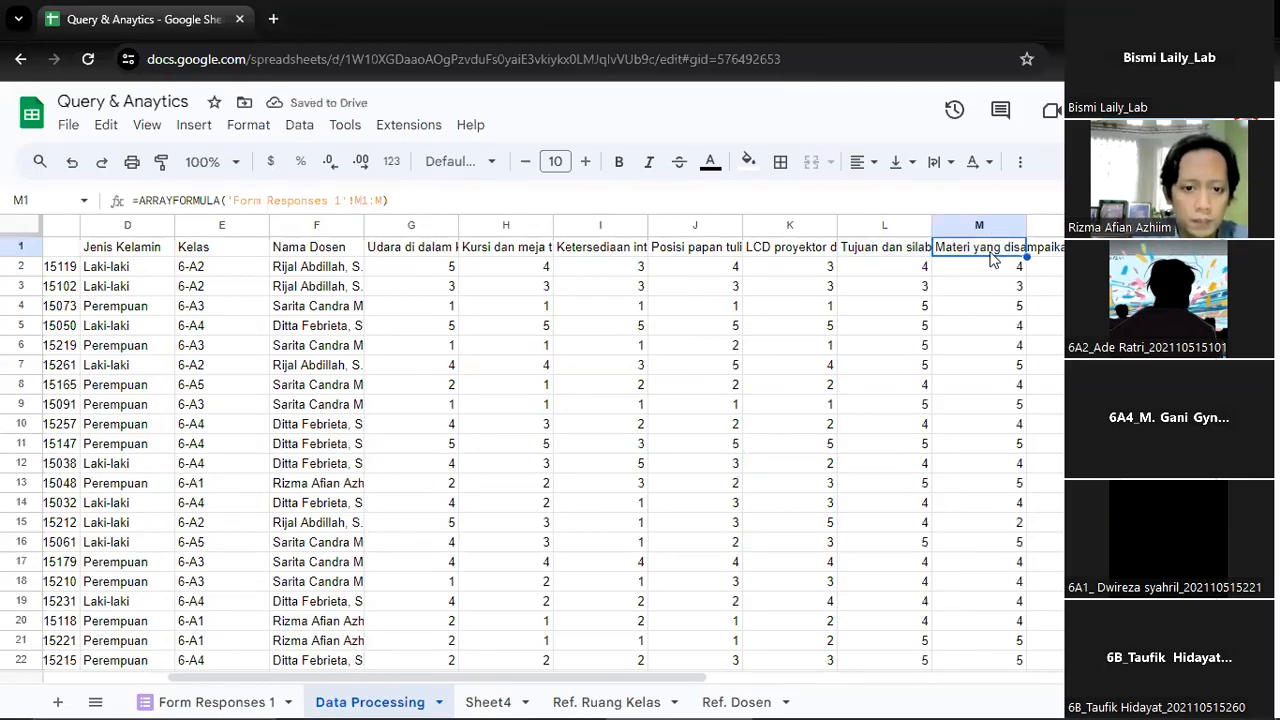
right_click(993, 255)
click(1030, 126)
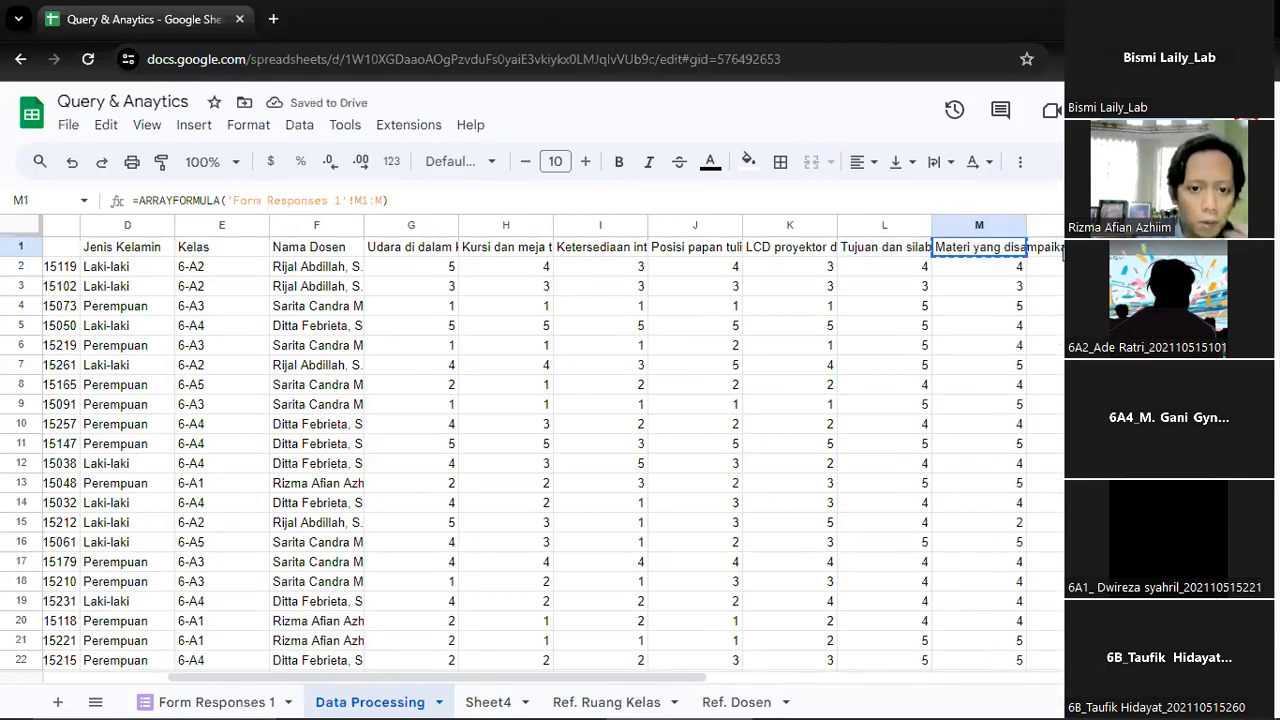
key(Right)
key(shift+Right)
key(shift+Right)
key(shift+Right)
key(shift+Right)
key(shift+Right)
key(shift+Right)
key(shift+Right)
key(shift+Right)
key(shift+Right)
key(shift+Right)
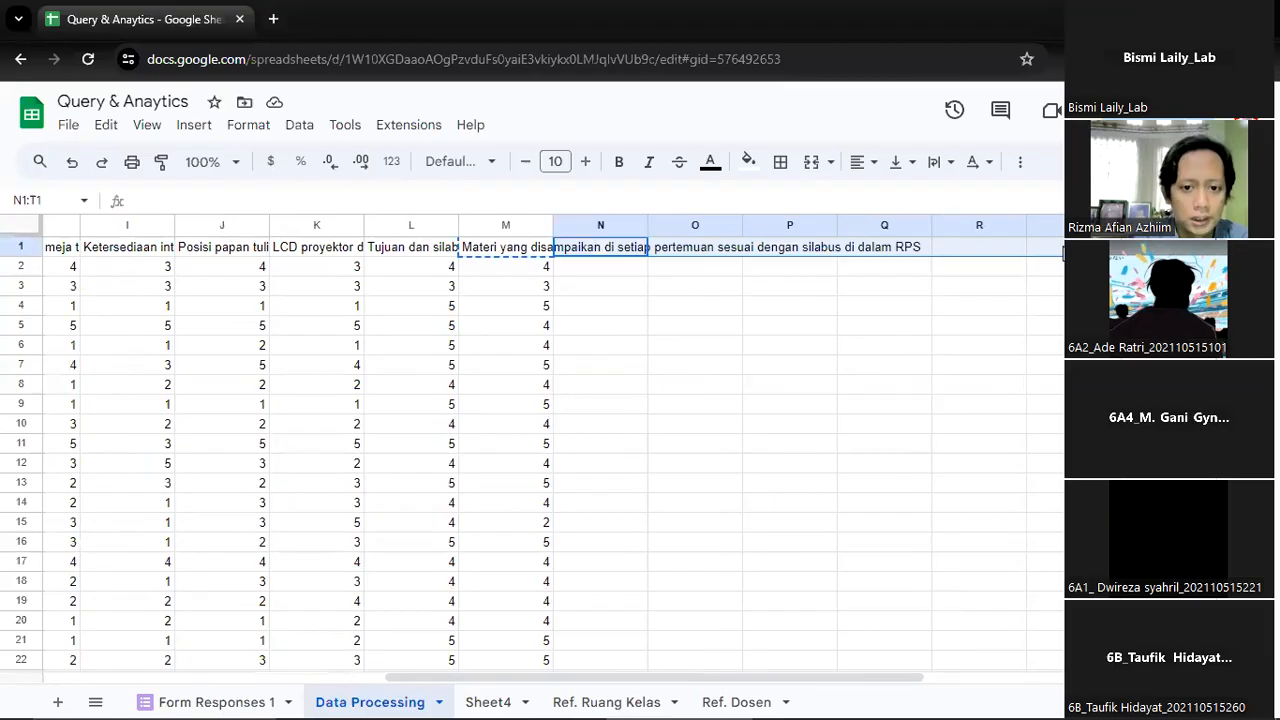
key(ctrl+v)
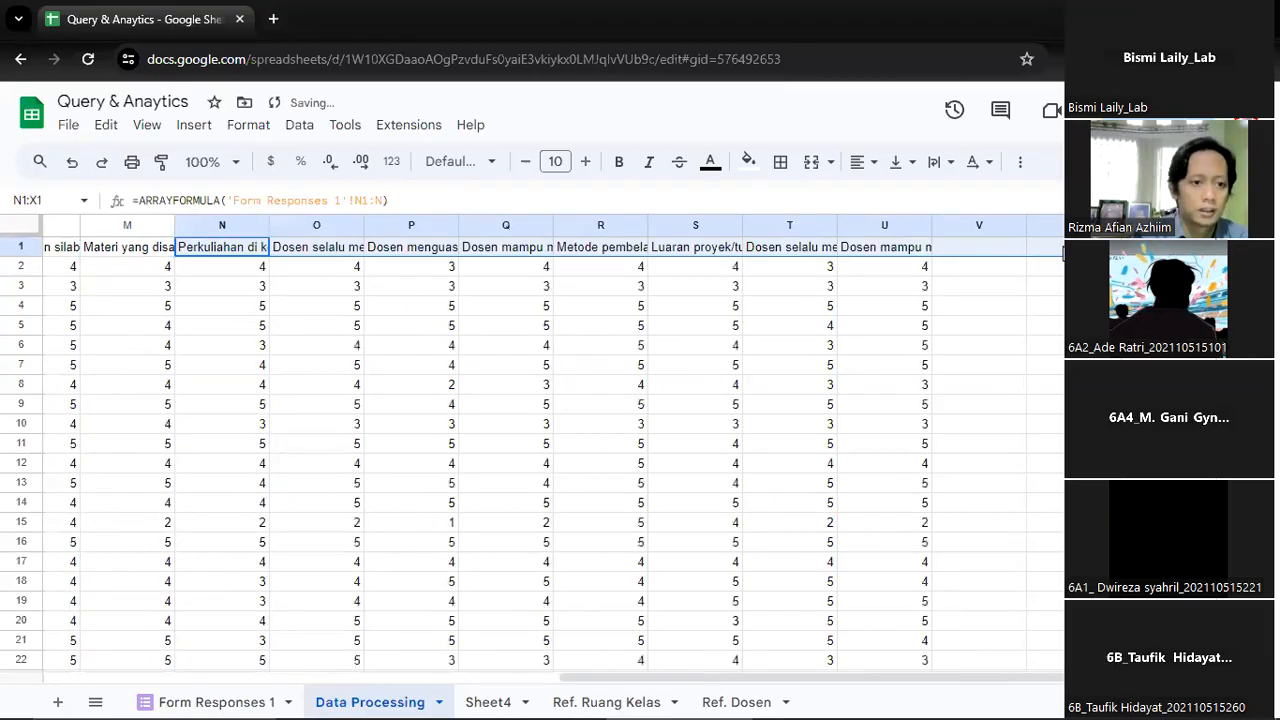
Check the pasted formulas from the Dosen menguasai header in P1 to W1, and return to Timestamp in A1
click(437, 252)
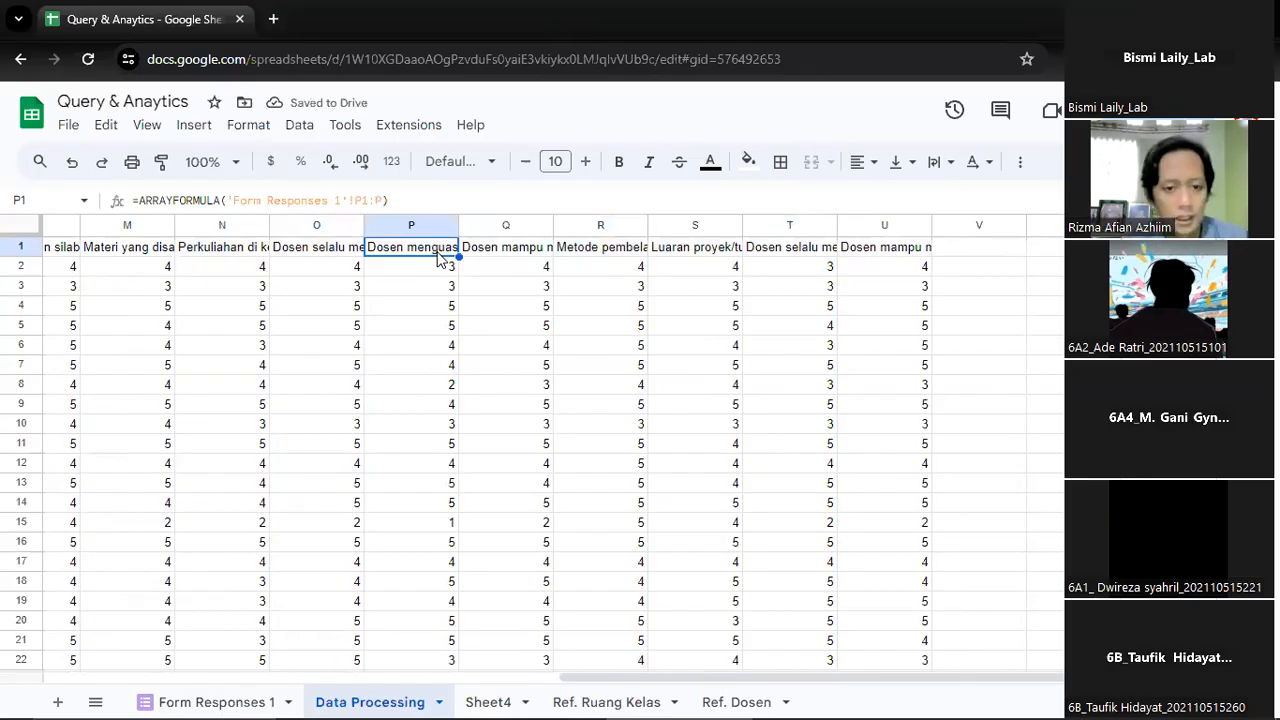
key(Right)
key(Right)
key(Right)
key(Right)
key(Right)
key(Right)
key(Right)
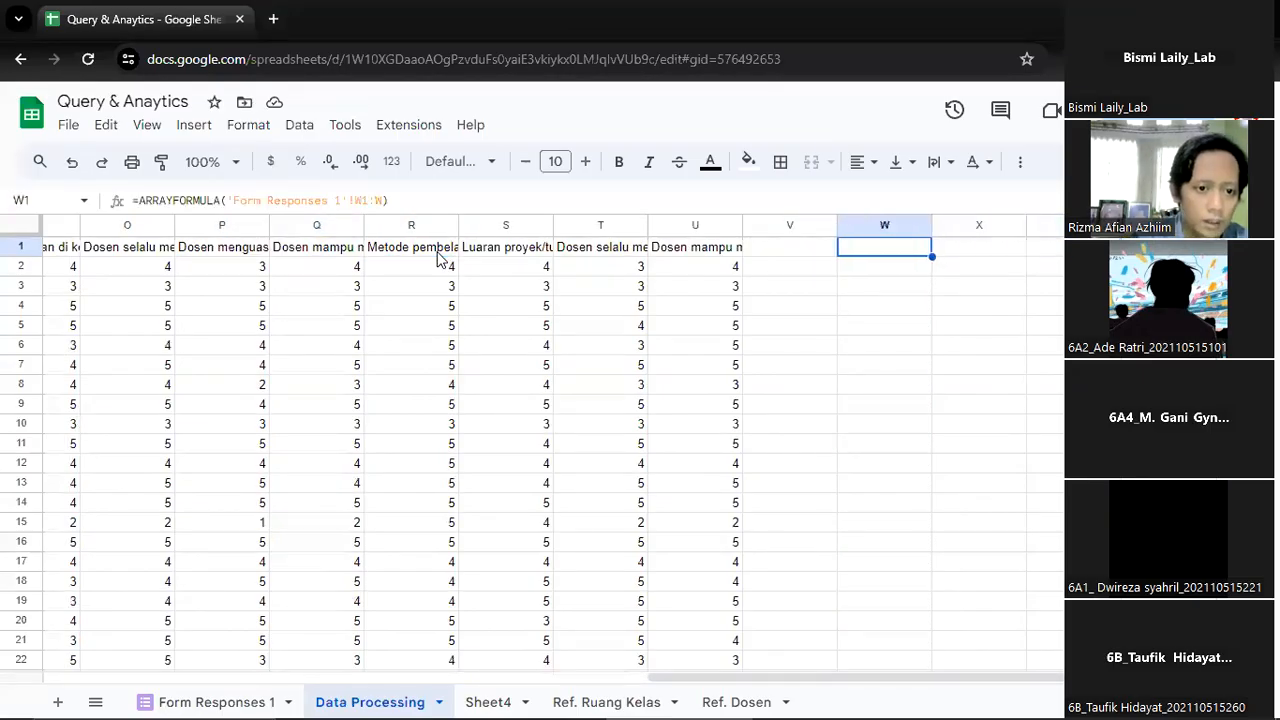
key(Left)
key(Left)
key(Left)
key(Left)
key(Left)
key(Left)
key(Left)
key(Left)
key(Left)
key(Left)
key(Left)
key(Left)
key(Left)
key(Left)
key(Left)
key(Left)
key(Left)
key(Left)
key(Left)
key(Left)
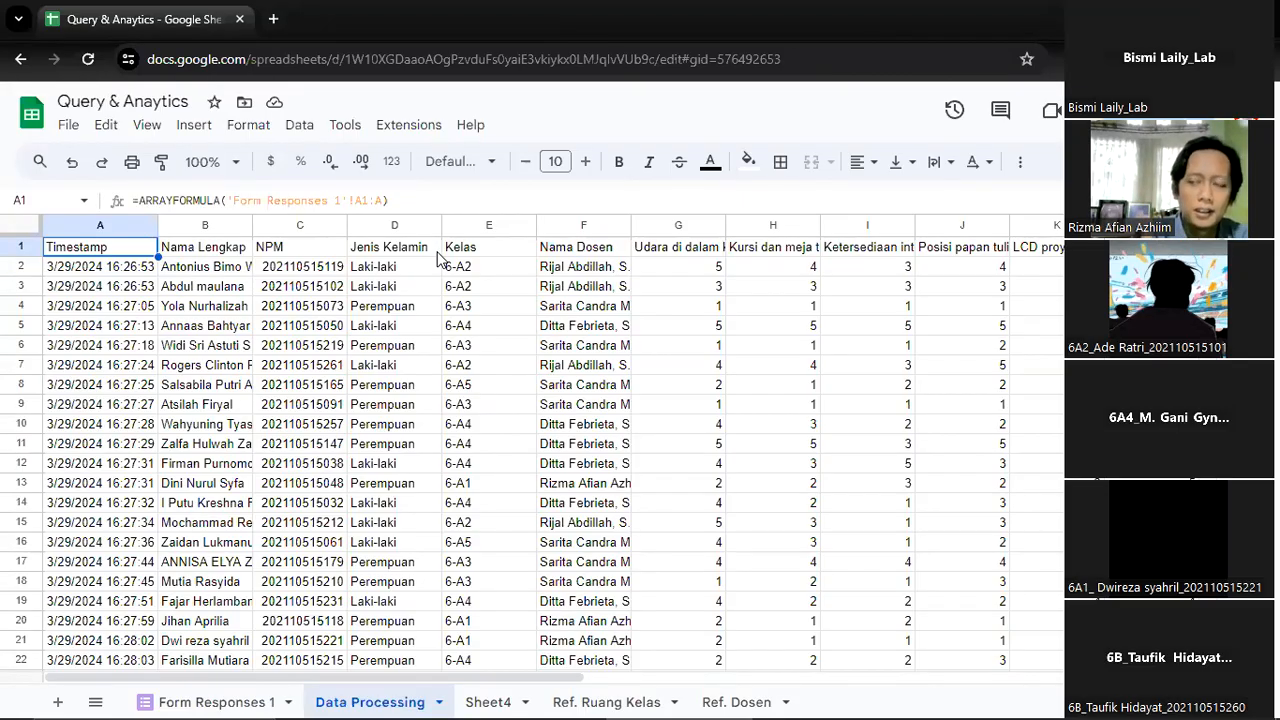
Highlight the facility question headers in G1:K1, from Udara di dalam to LCD proyektor
key(Right)
key(Right)
key(Right)
key(Right)
key(Right)
key(Right)
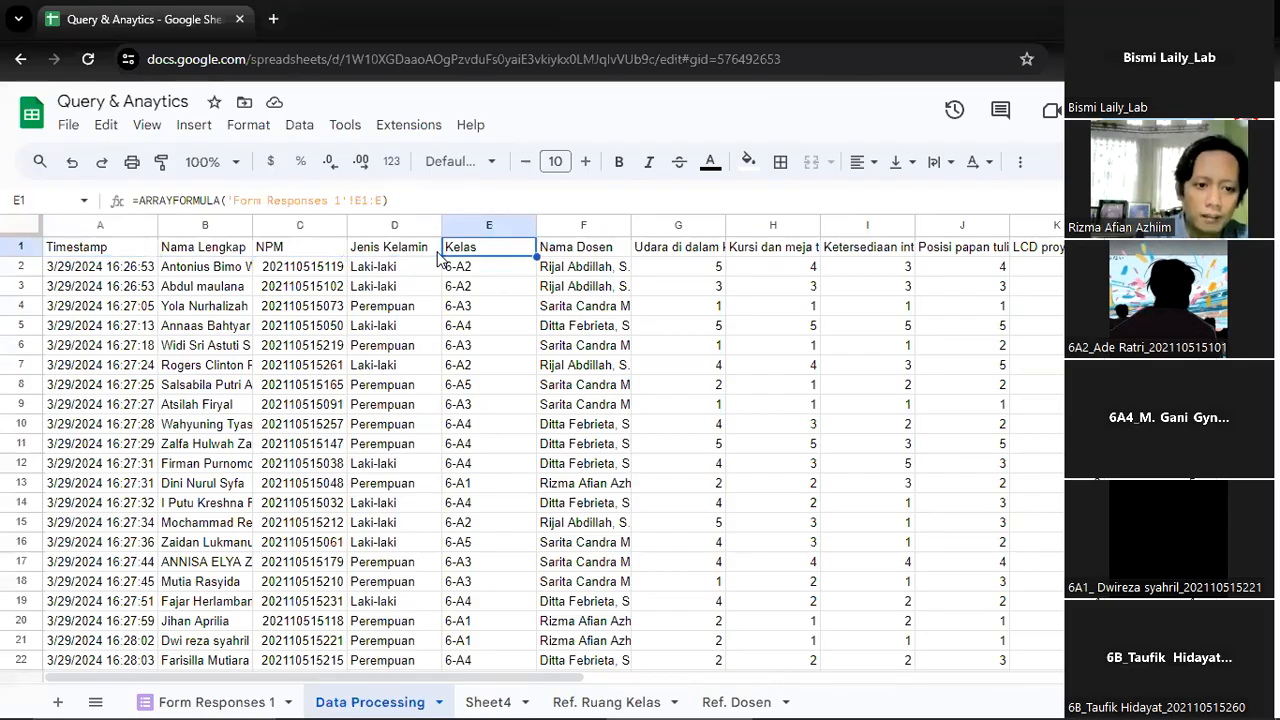
key(shift+Right)
key(shift+Right)
key(shift+Right)
key(shift+Right)
key(shift+Right)
key(shift+Right)
key(shift+Right)
key(shift+Right)
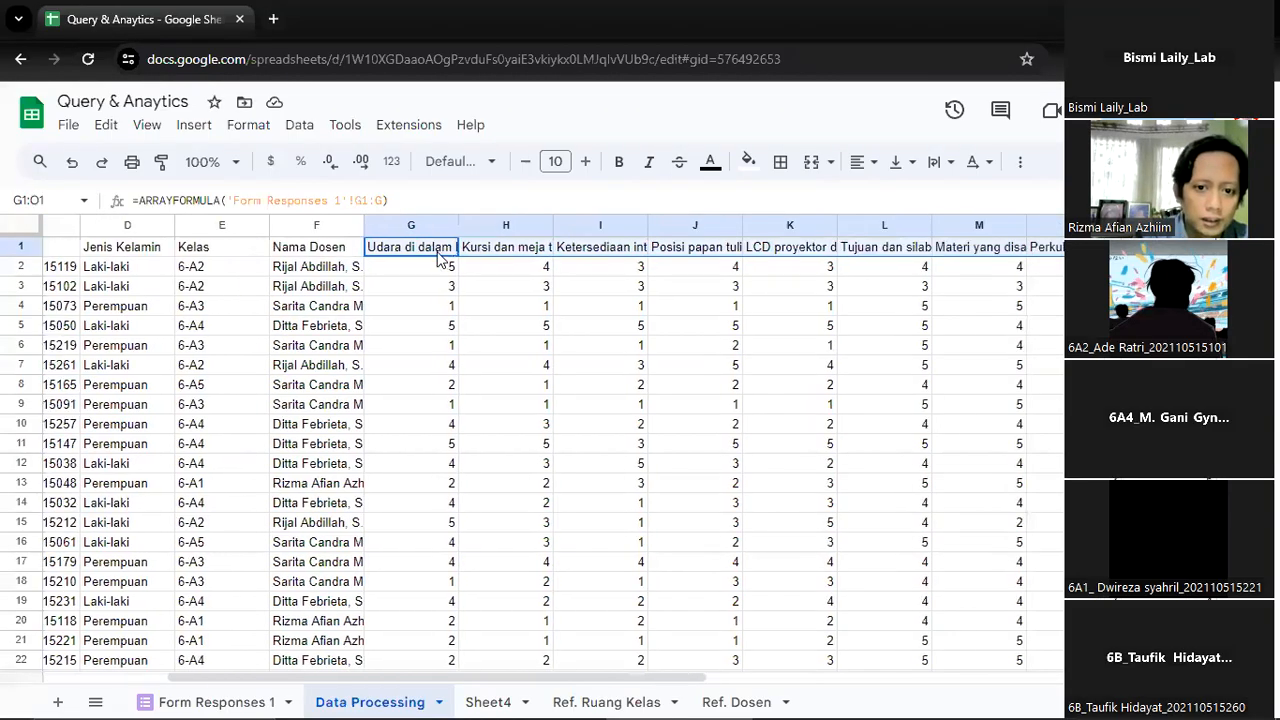
key(shift+Left)
key(shift+Left)
key(shift+Left)
key(shift+Left)
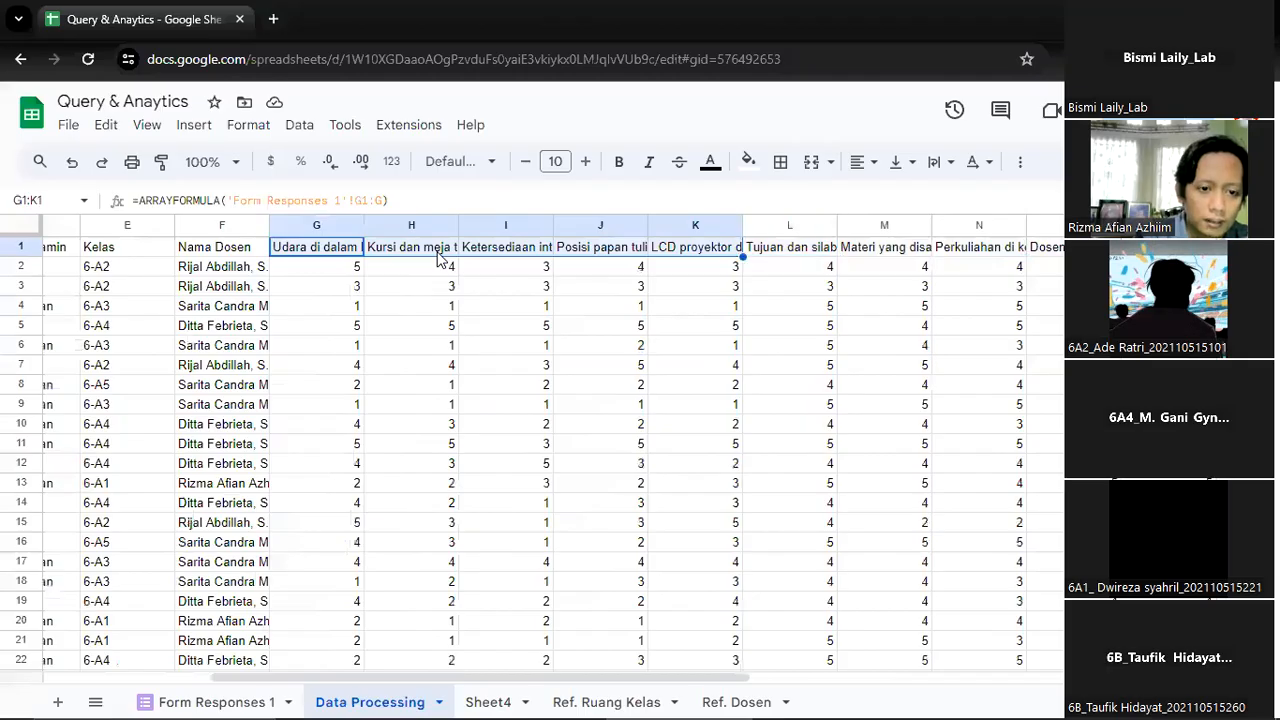
Look along the remaining question headers beyond LCD proyektor and come back to Kursi dan meja in H1
key(Right)
key(Right)
key(Right)
key(Right)
key(Right)
key(Right)
key(Right)
key(Right)
key(Right)
key(Right)
key(Right)
key(Right)
key(Right)
key(Right)
key(Right)
key(Right)
key(Left)
key(Left)
key(Left)
key(Left)
key(Left)
key(Left)
key(Left)
key(Left)
key(Left)
key(Left)
key(Left)
key(Left)
key(Left)
key(Left)
key(Left)
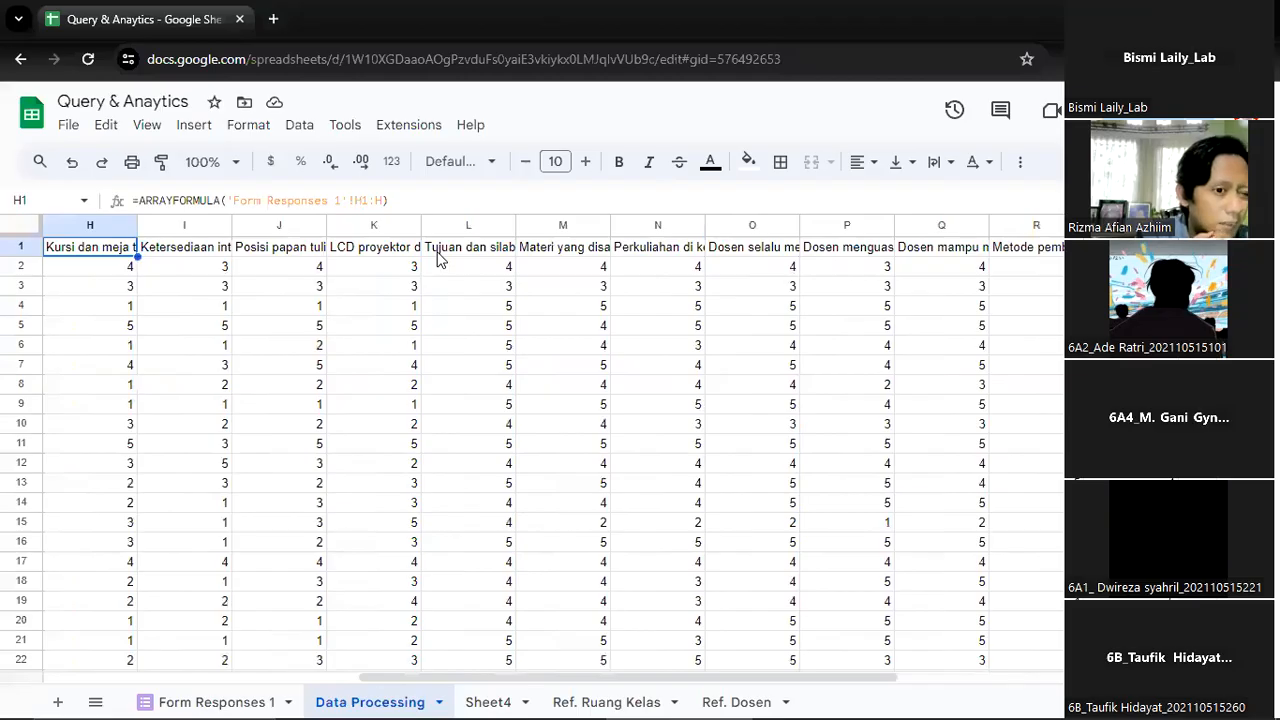
Highlight the first response's facility scores in G2:K2
key(Left)
key(Left)
key(Right)
key(Down)
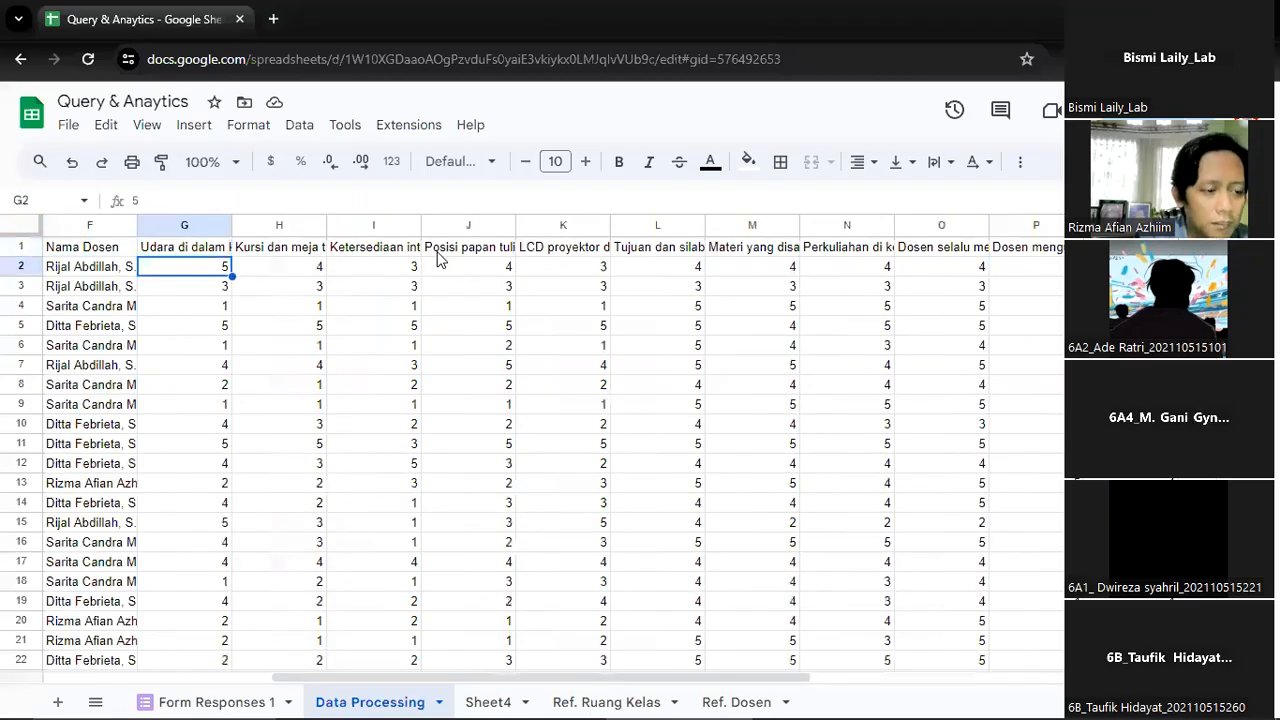
key(shift+Right)
key(shift+Right)
key(shift+Right)
key(shift+Right)
key(shift+Right)
key(shift+Right)
key(shift+Left)
key(shift+Left)
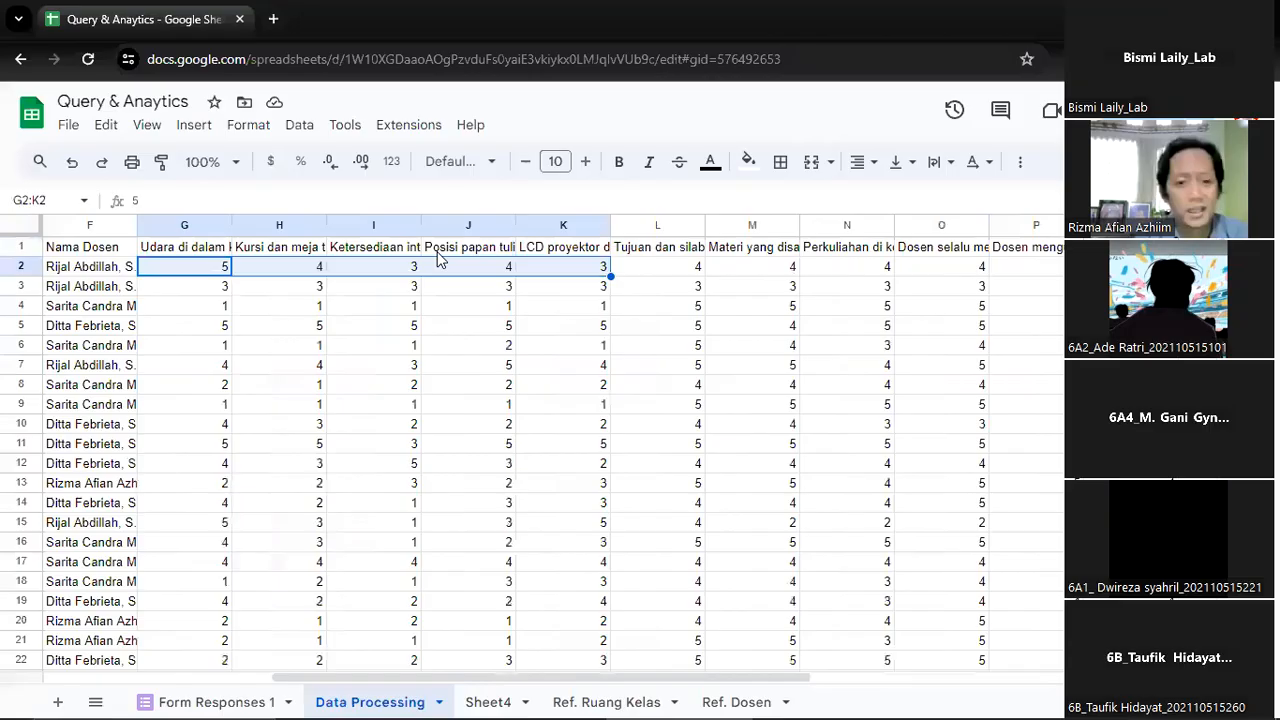
Enter the header Skor Fasilitas in V1, the first column after the response data
key(Right)
key(Right)
key(Right)
key(Right)
key(Right)
key(Right)
key(Right)
key(Right)
key(Right)
key(Right)
key(Right)
key(Right)
key(Right)
key(Right)
key(Right)
key(Right)
key(Right)
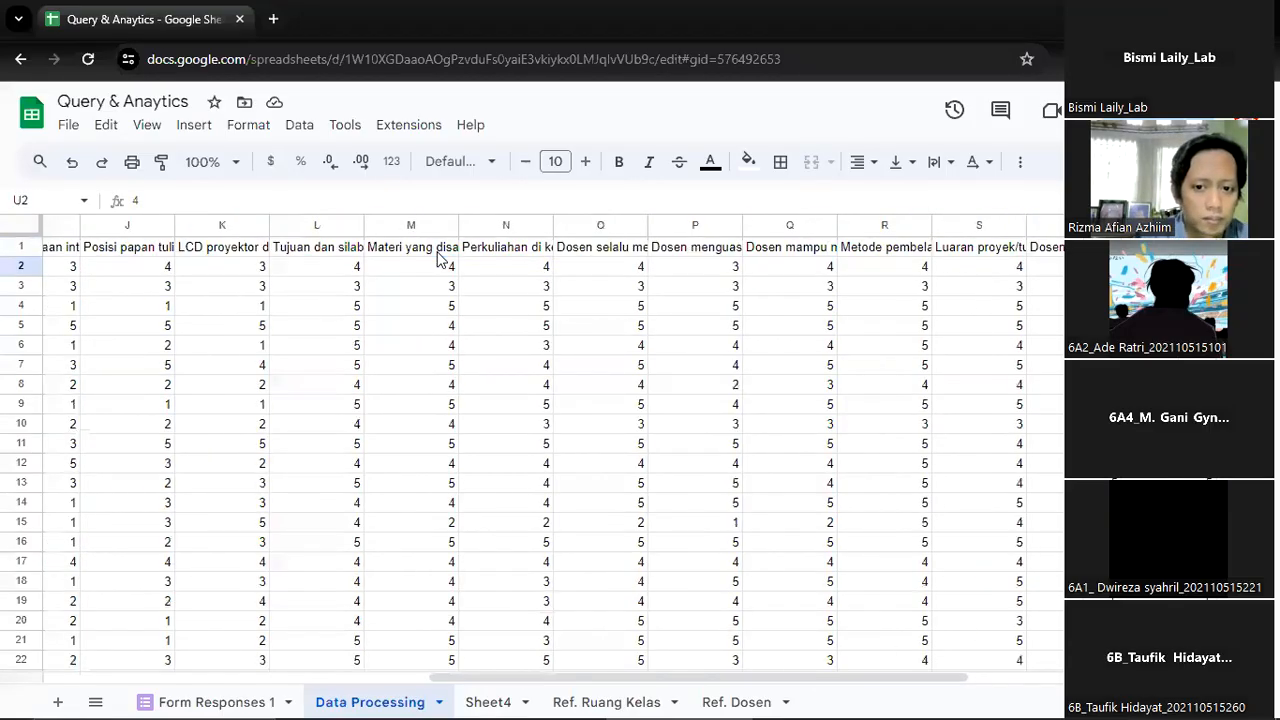
key(Left)
key(Left)
key(Up)
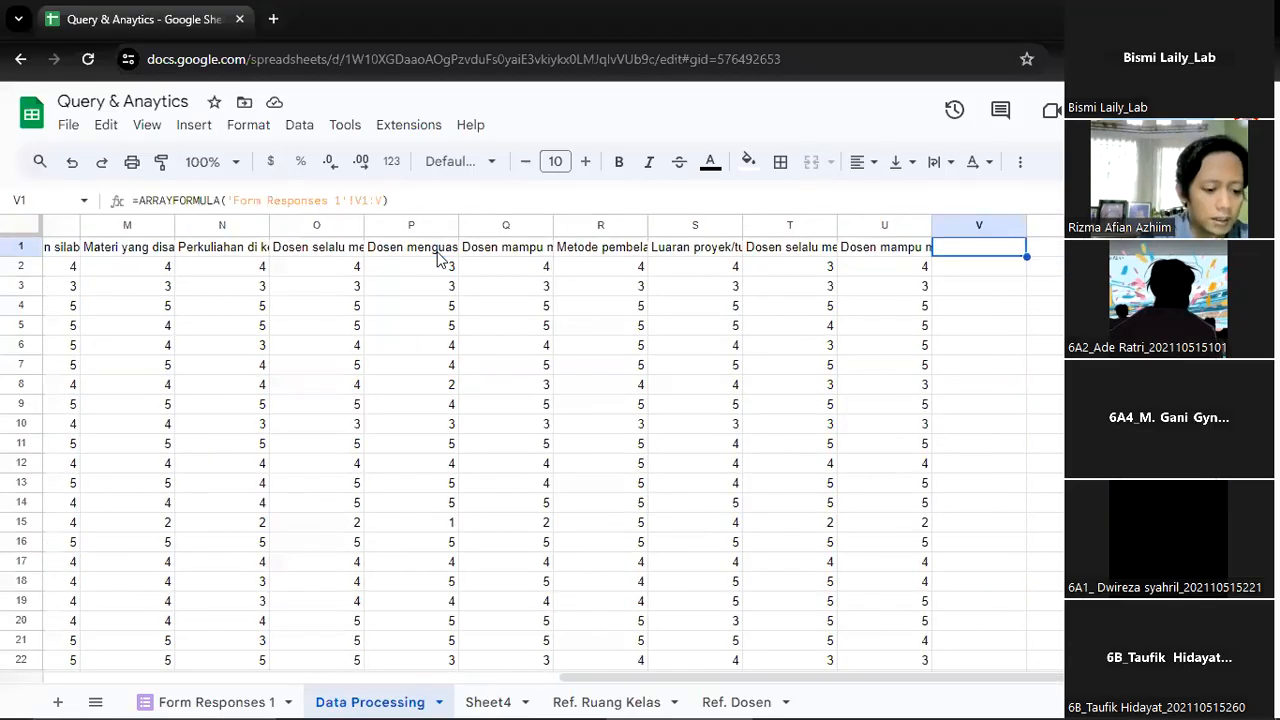
text(Skor Fasilitas)
key(Return)
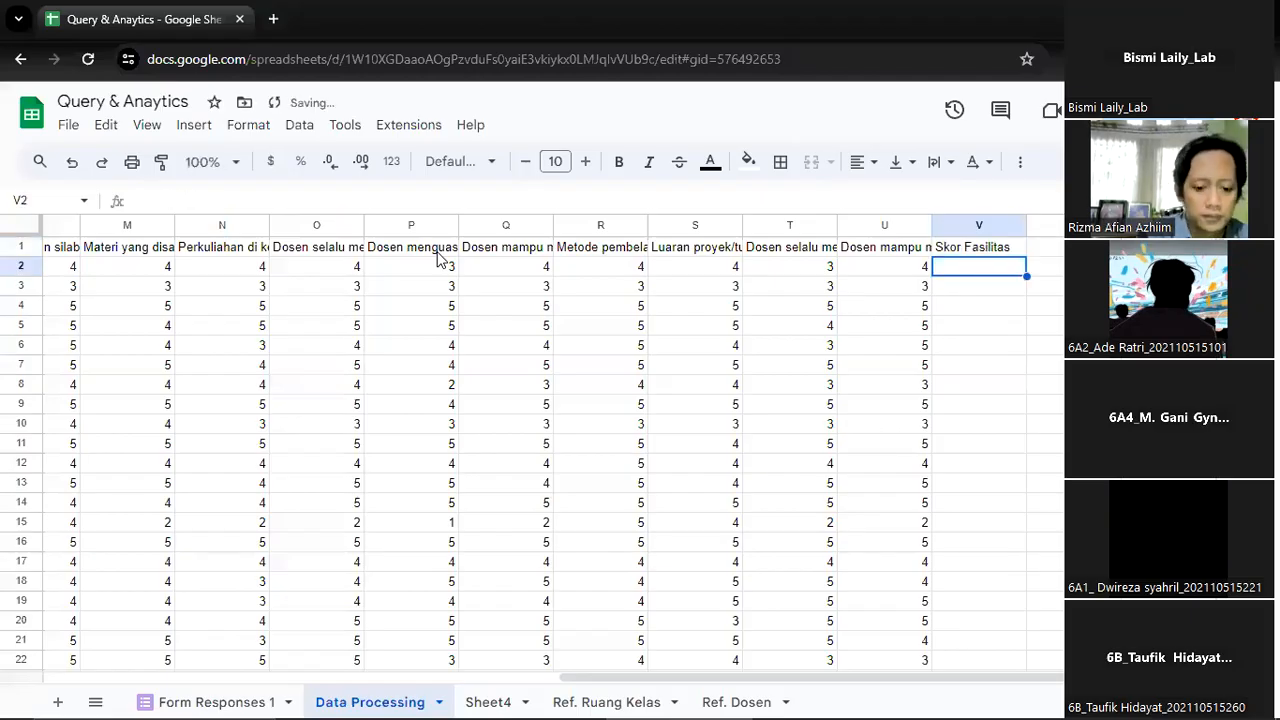
Begin a formula in V2 under Skor Fasilitas with an ISBLANK test nested inside IF
text(=)
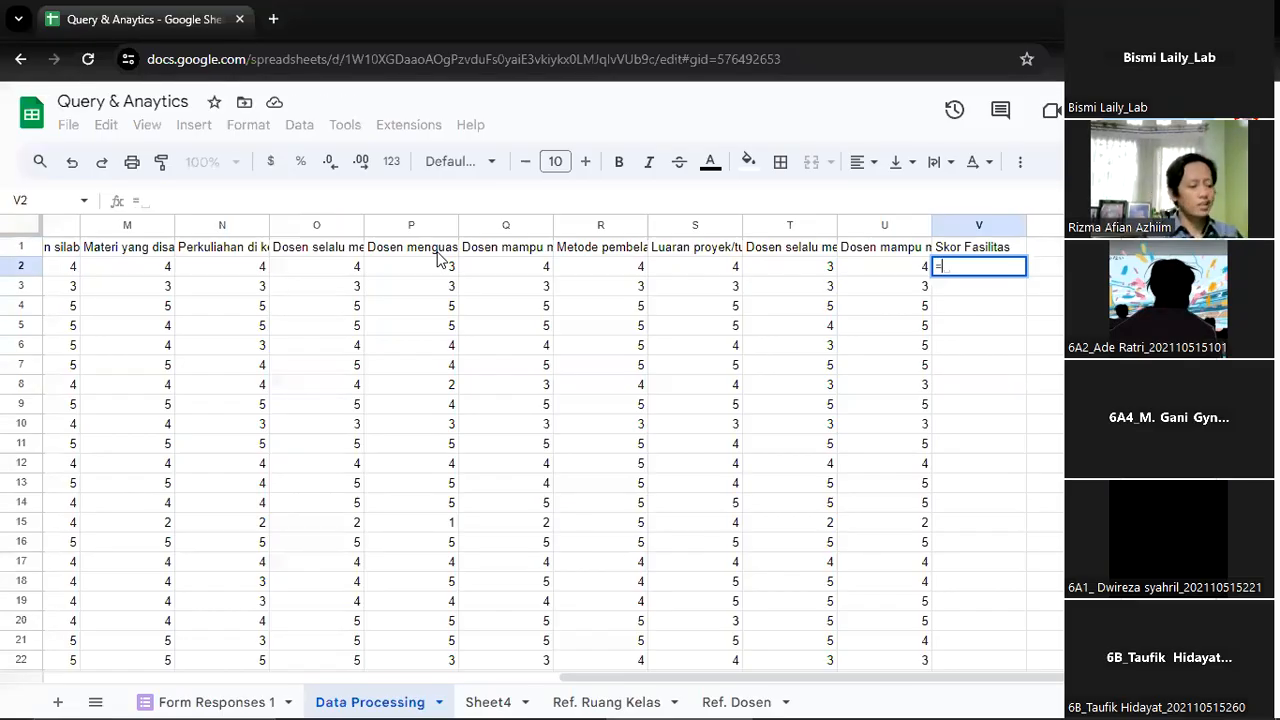
text(IF()
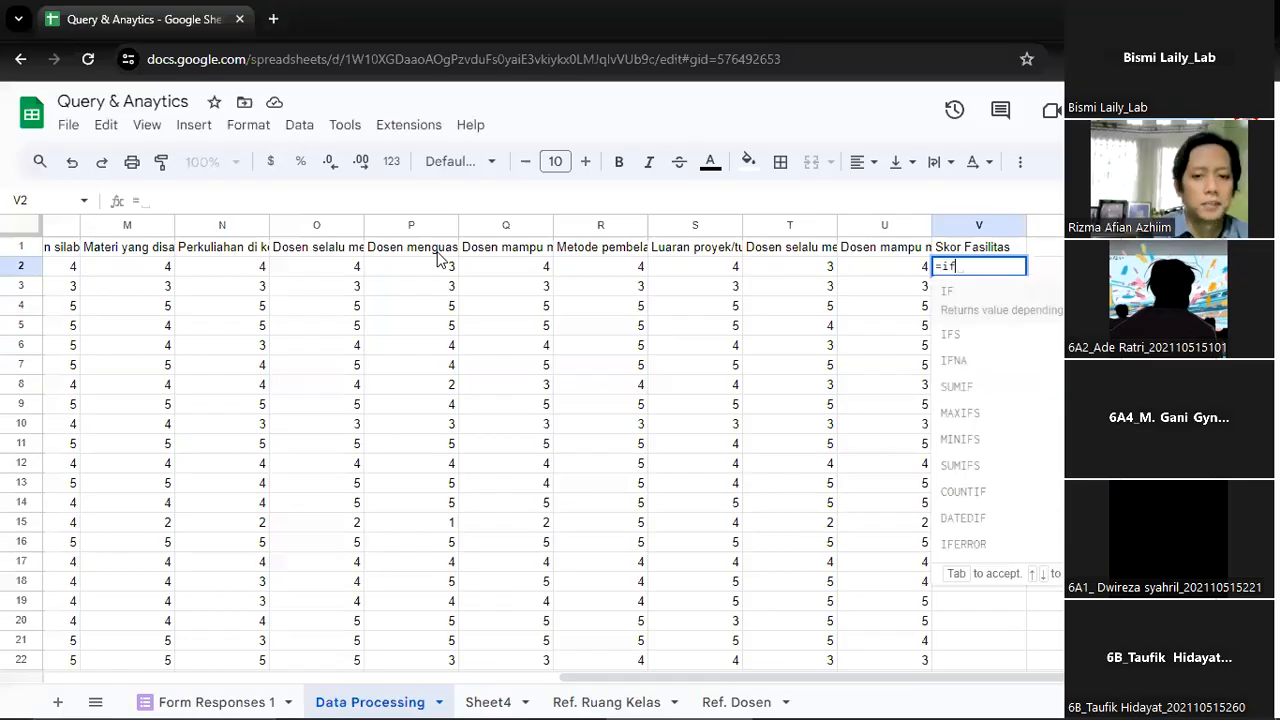
text(is)
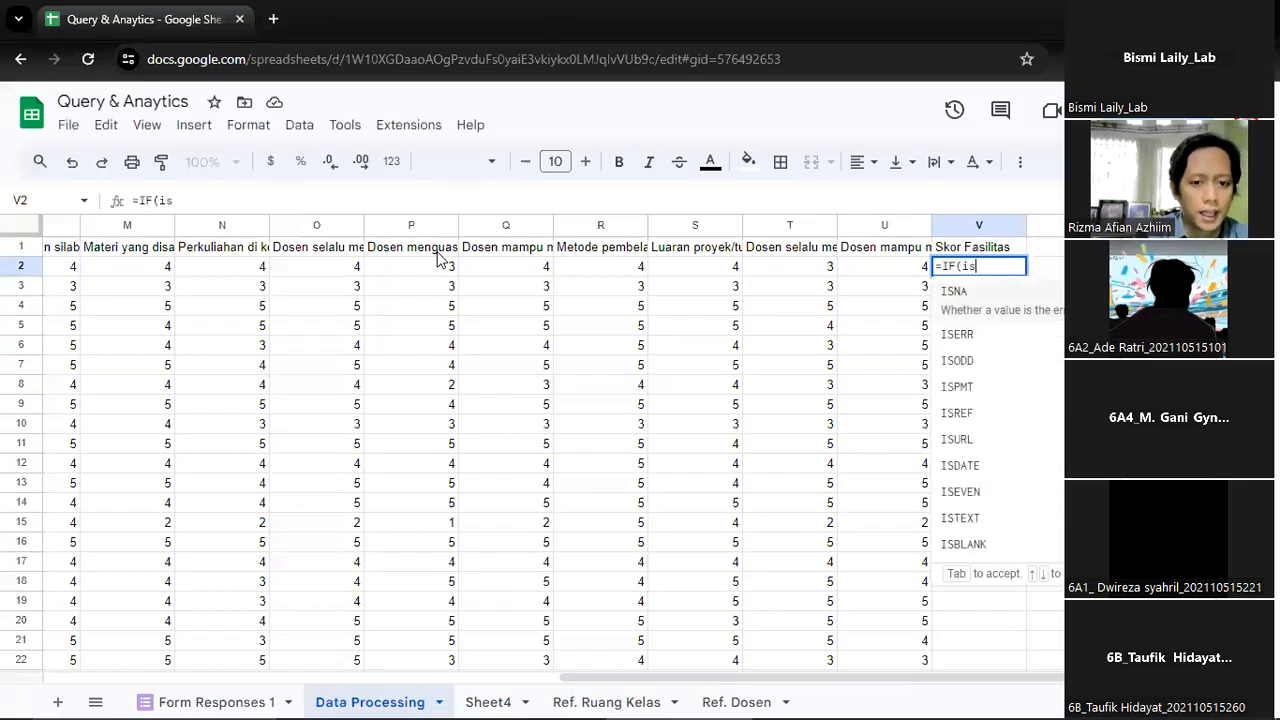
key(BackSpace)
key(BackSpace)
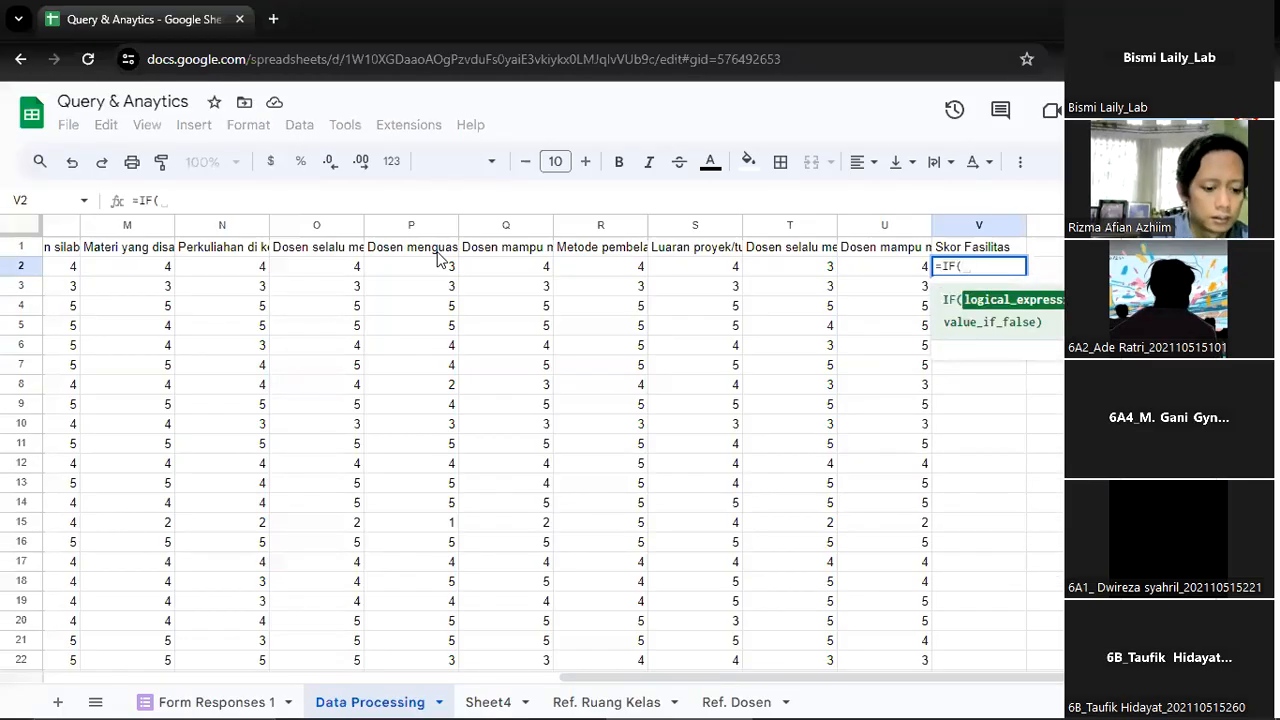
text(isb)
key(Tab)
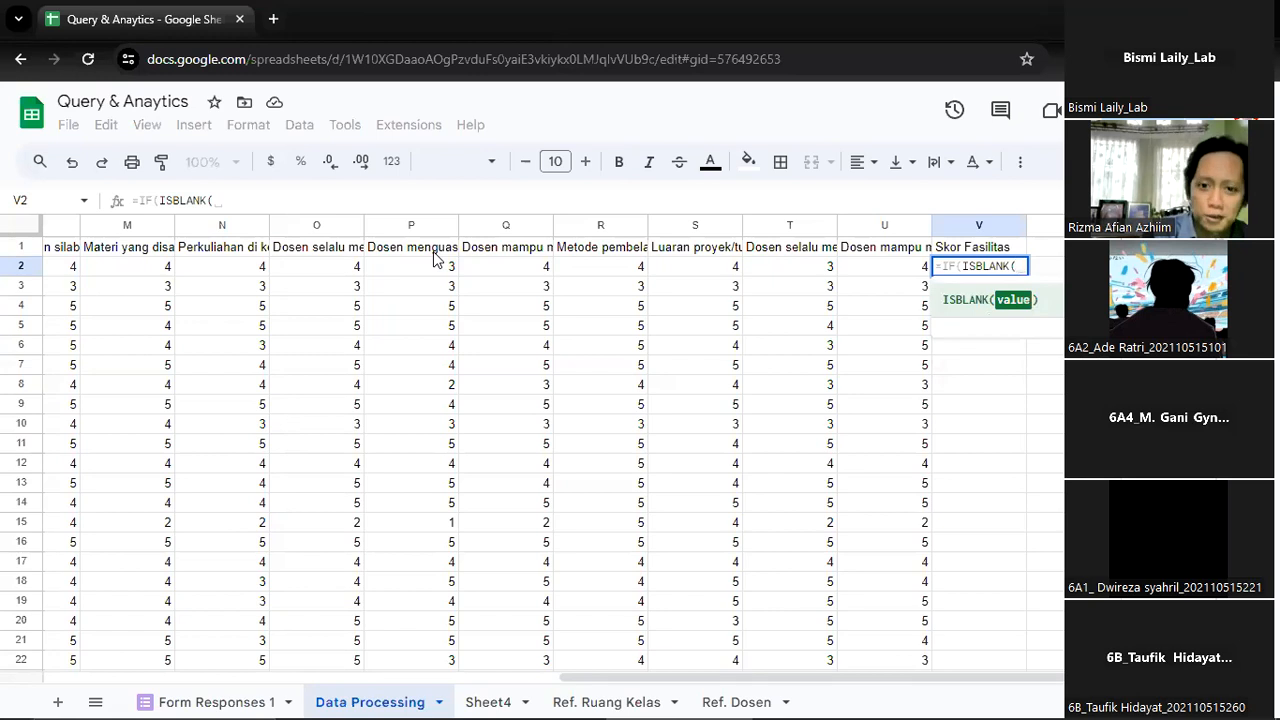
Make the V2 formula test cell G2 and return an empty string "" when it is blank
click(197, 268)
key(Left)
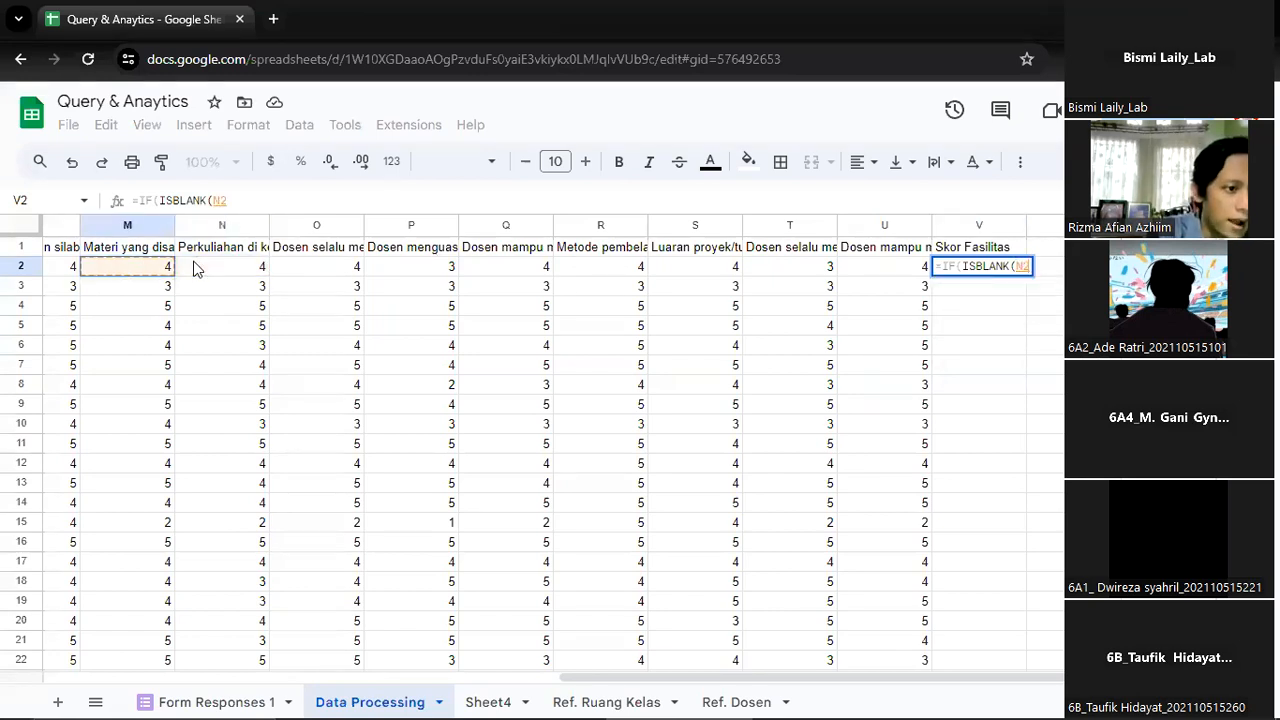
key(Left)
key(Left)
key(Left)
key(Left)
key(Left)
key(Left)
key(Left)
key(Left)
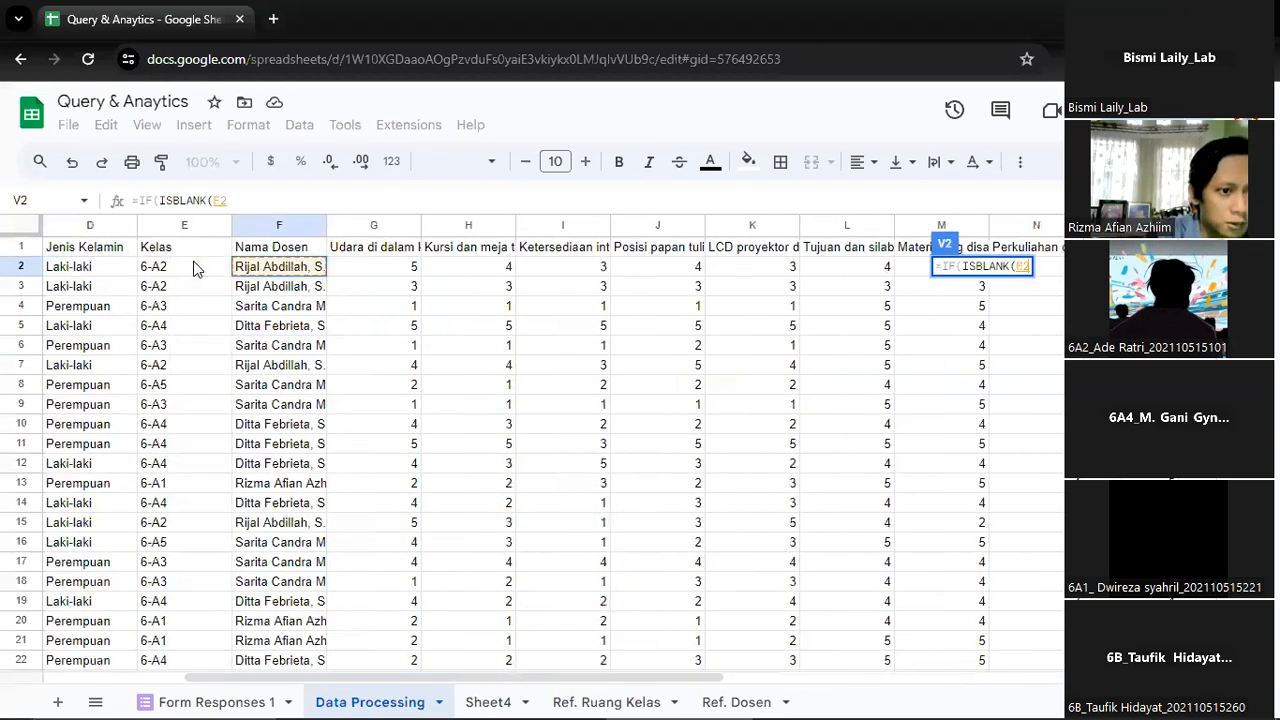
key(Right)
text())
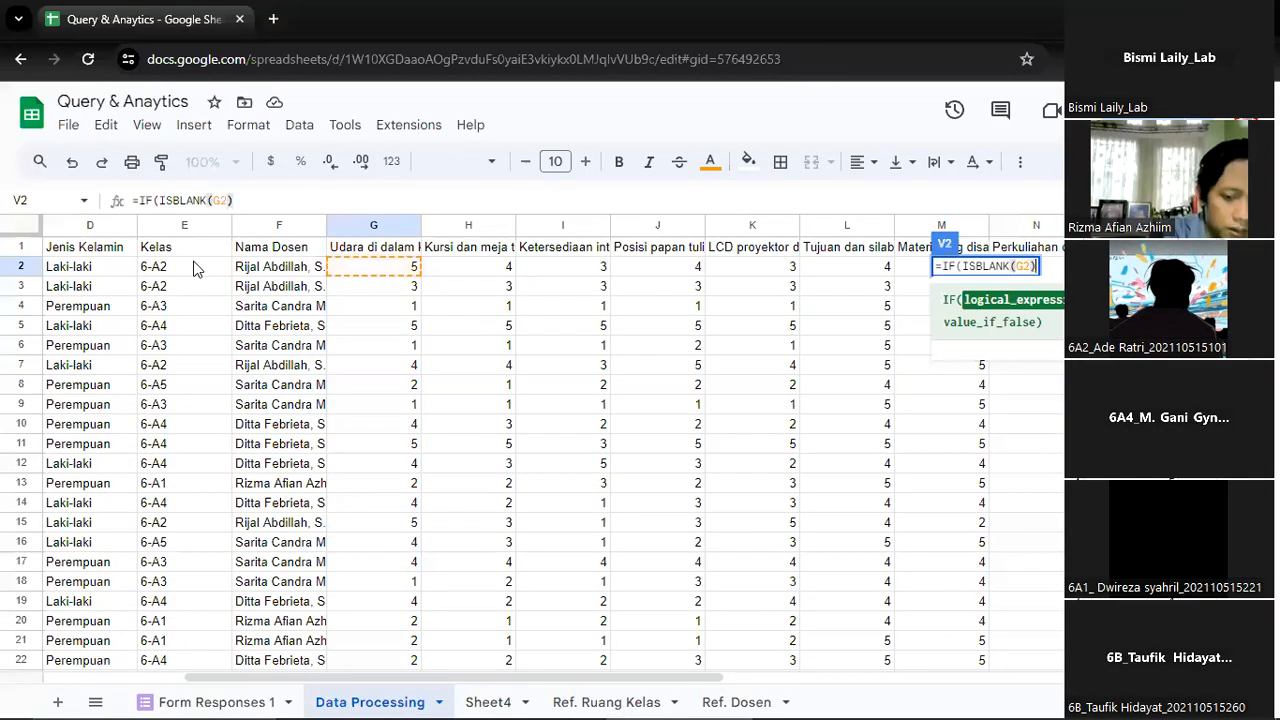
text(,")
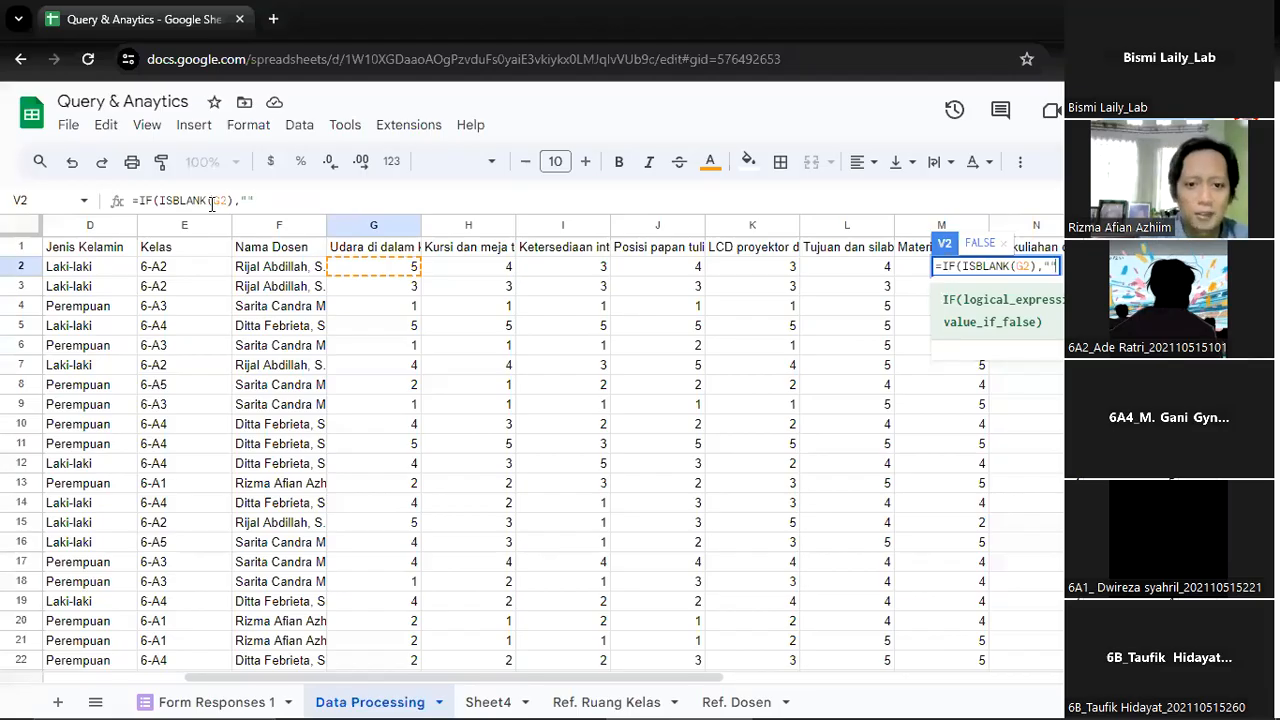
text(,)
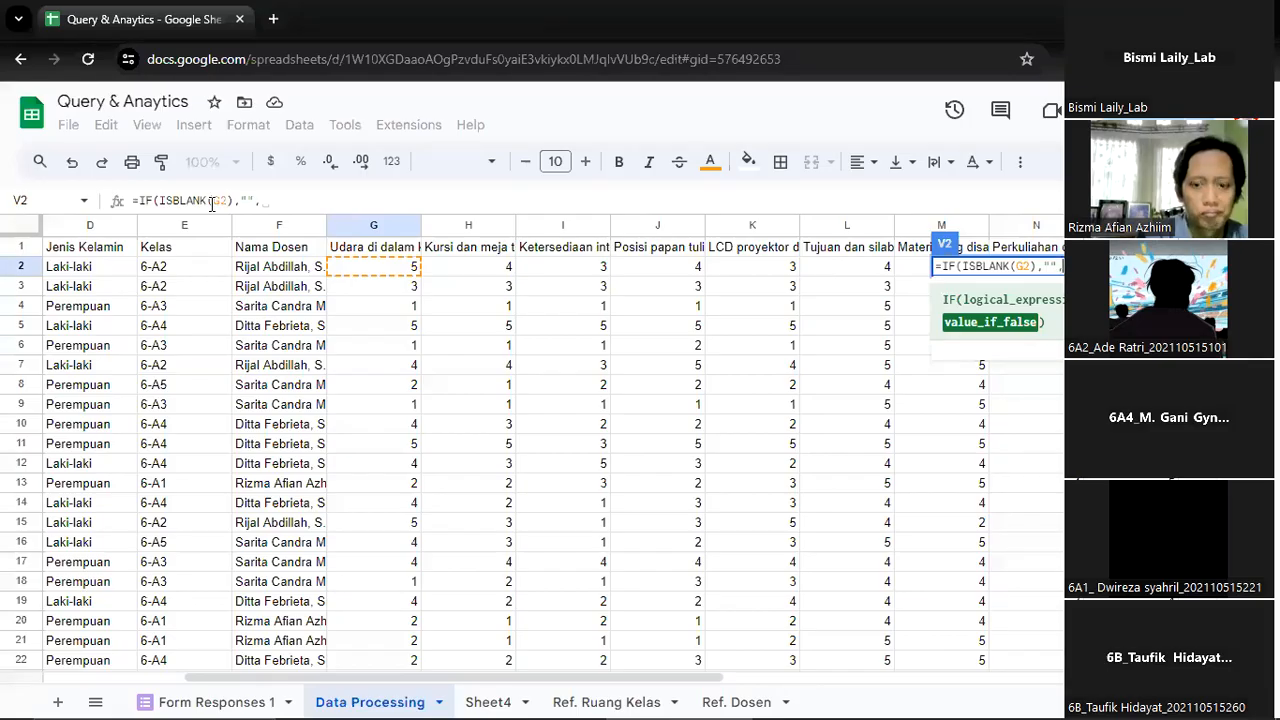
text(sum()
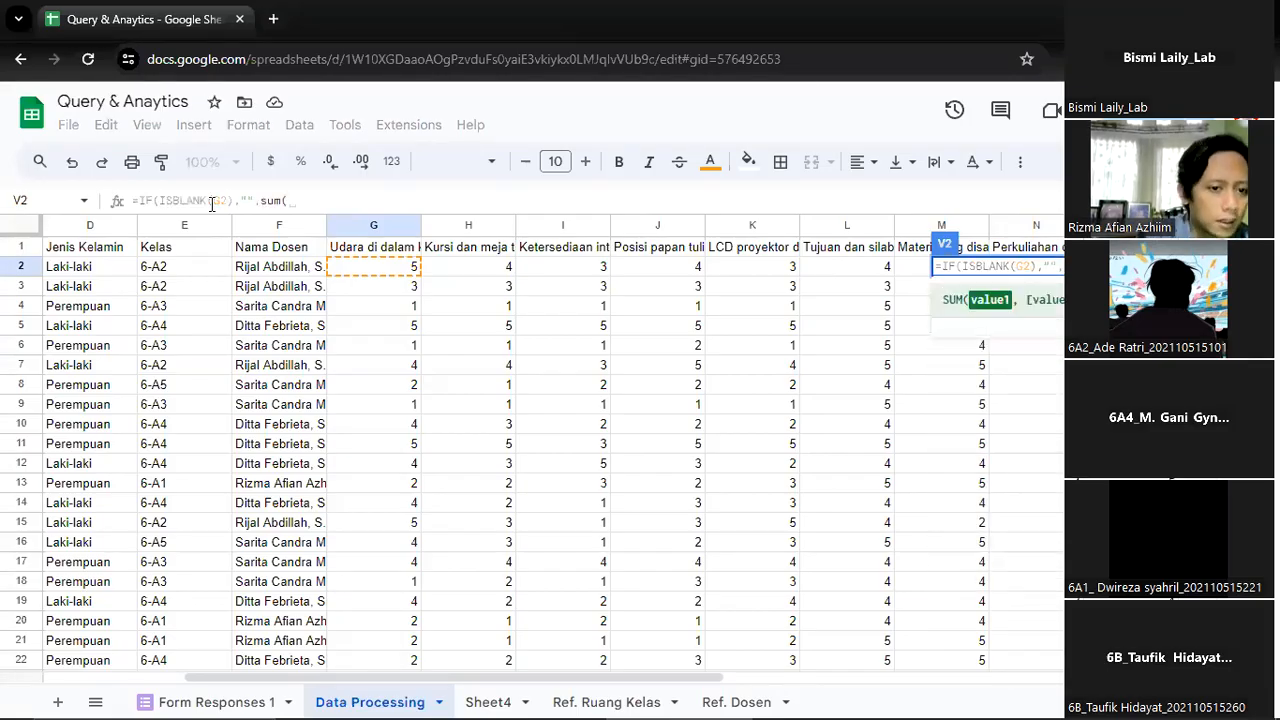
click(393, 270)
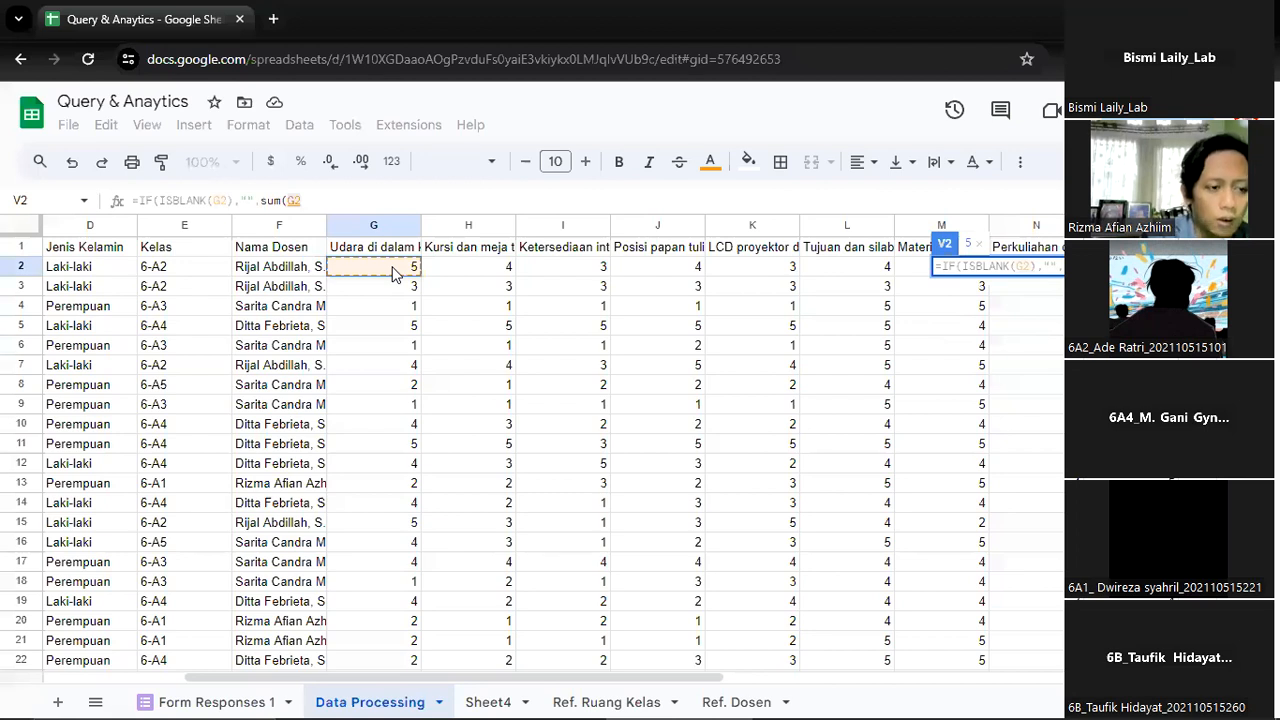
key(BackSpace)
key(BackSpace)
key(BackSpace)
key(BackSpace)
key(BackSpace)
key(BackSpace)
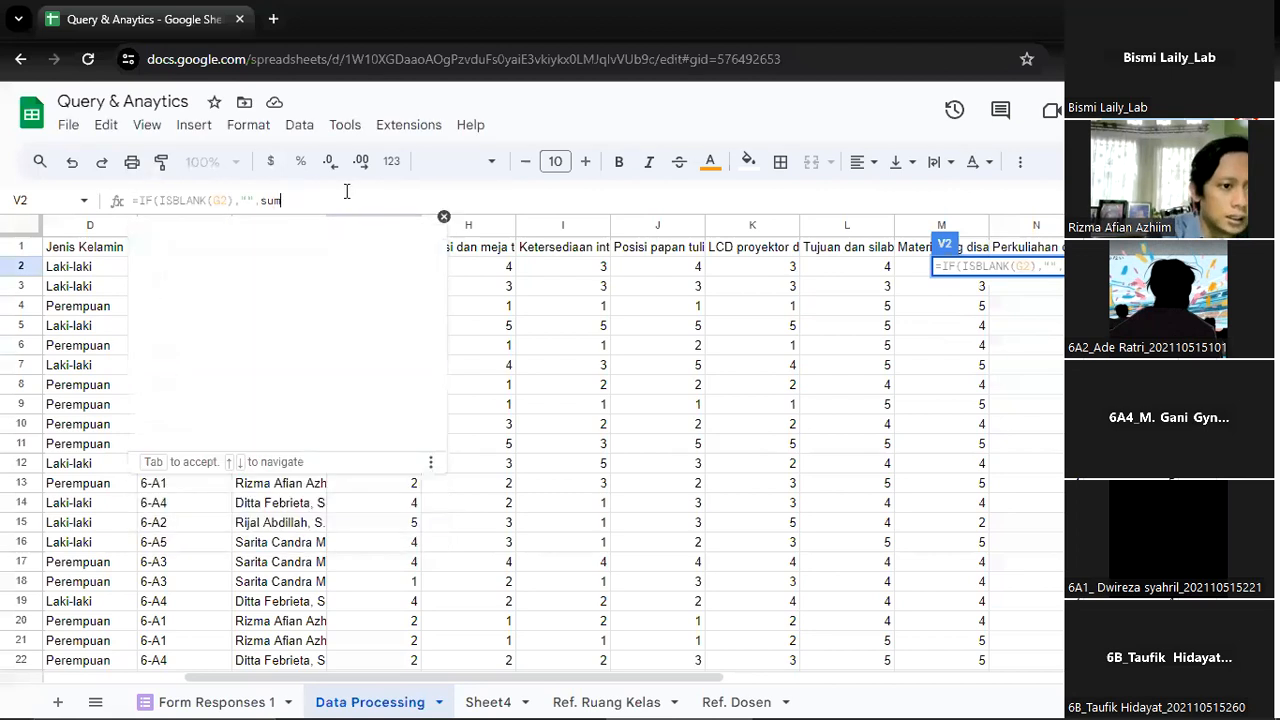
Add G2:G+H2:H as the start of the V2 formula's value when G2 is not blank
click(497, 265)
click(401, 263)
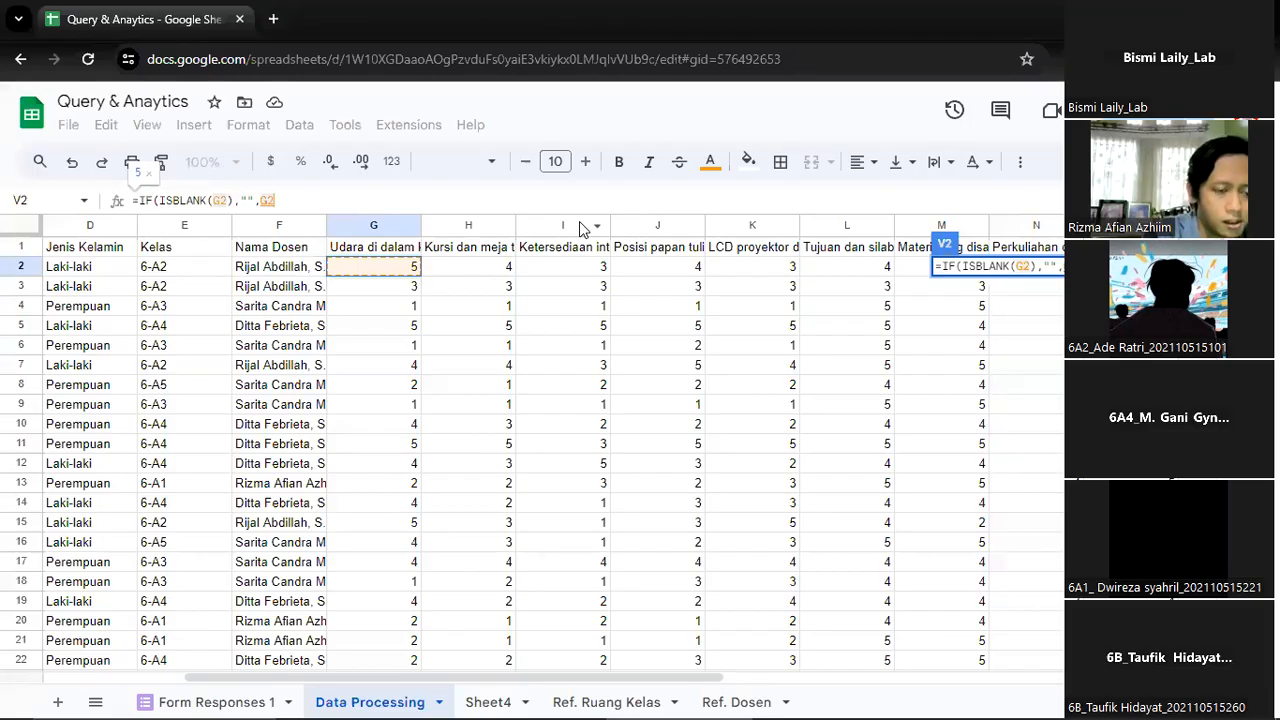
text(:G)
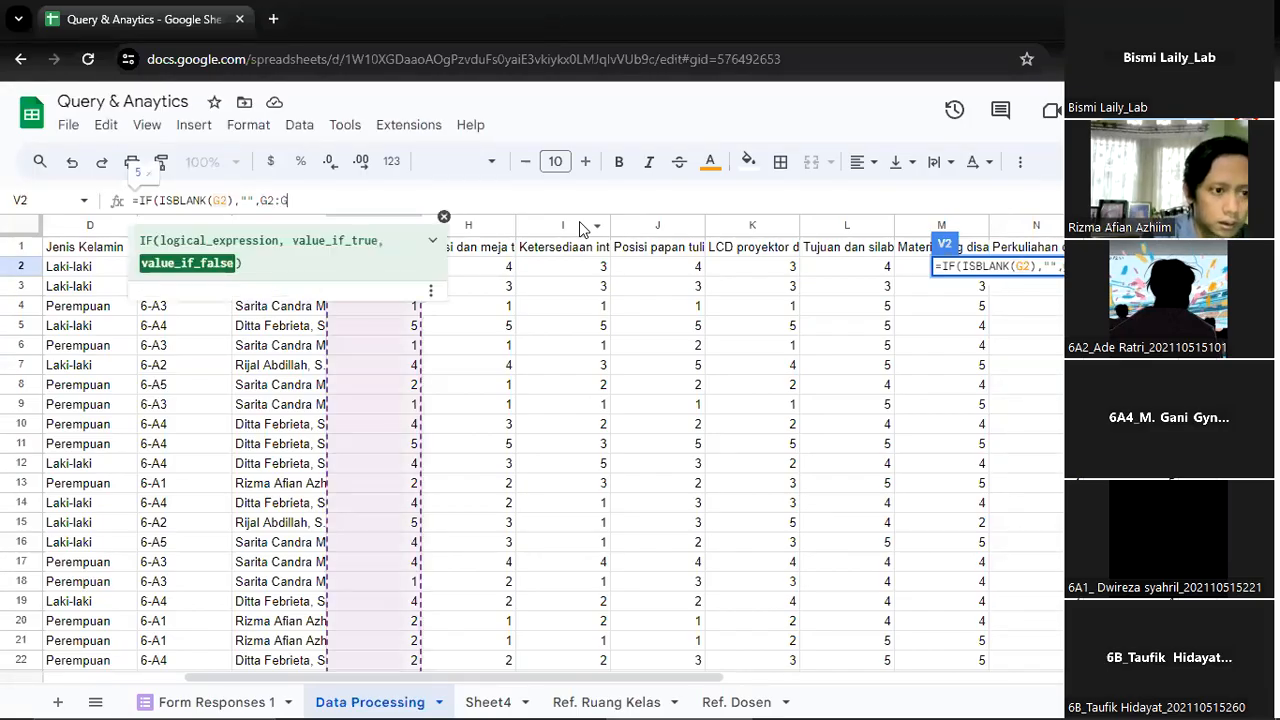
text(+)
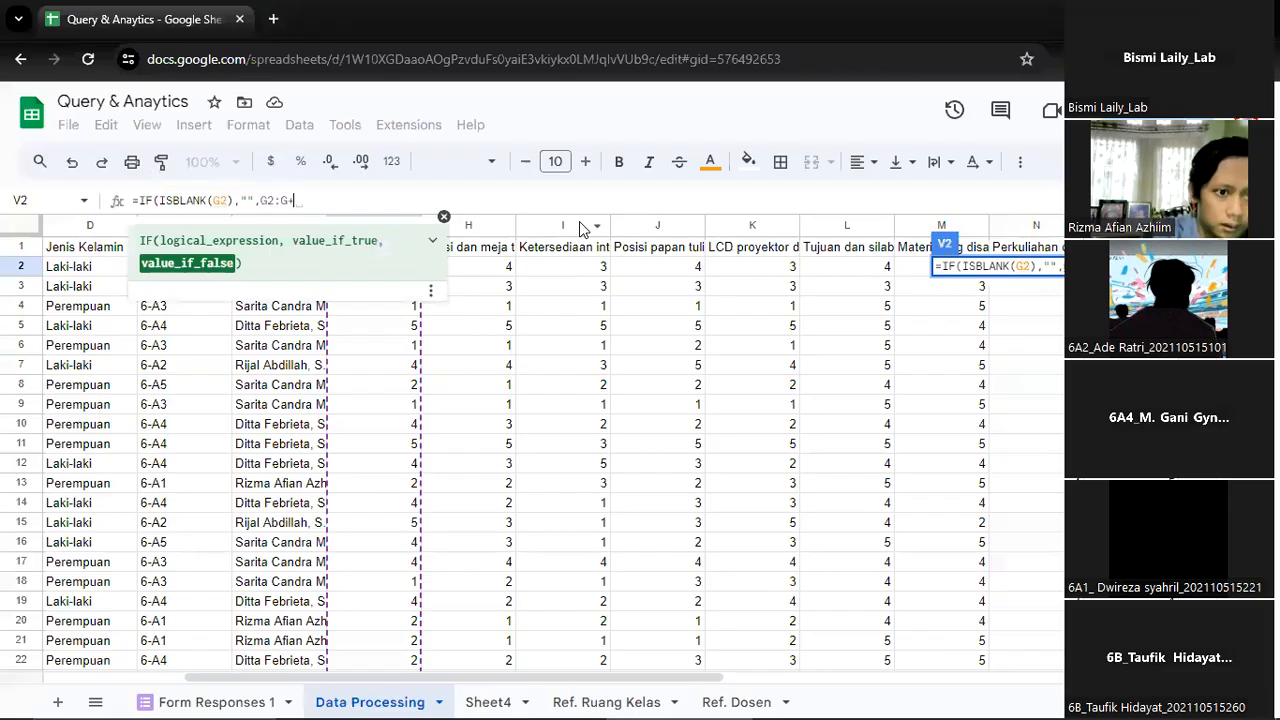
click(496, 267)
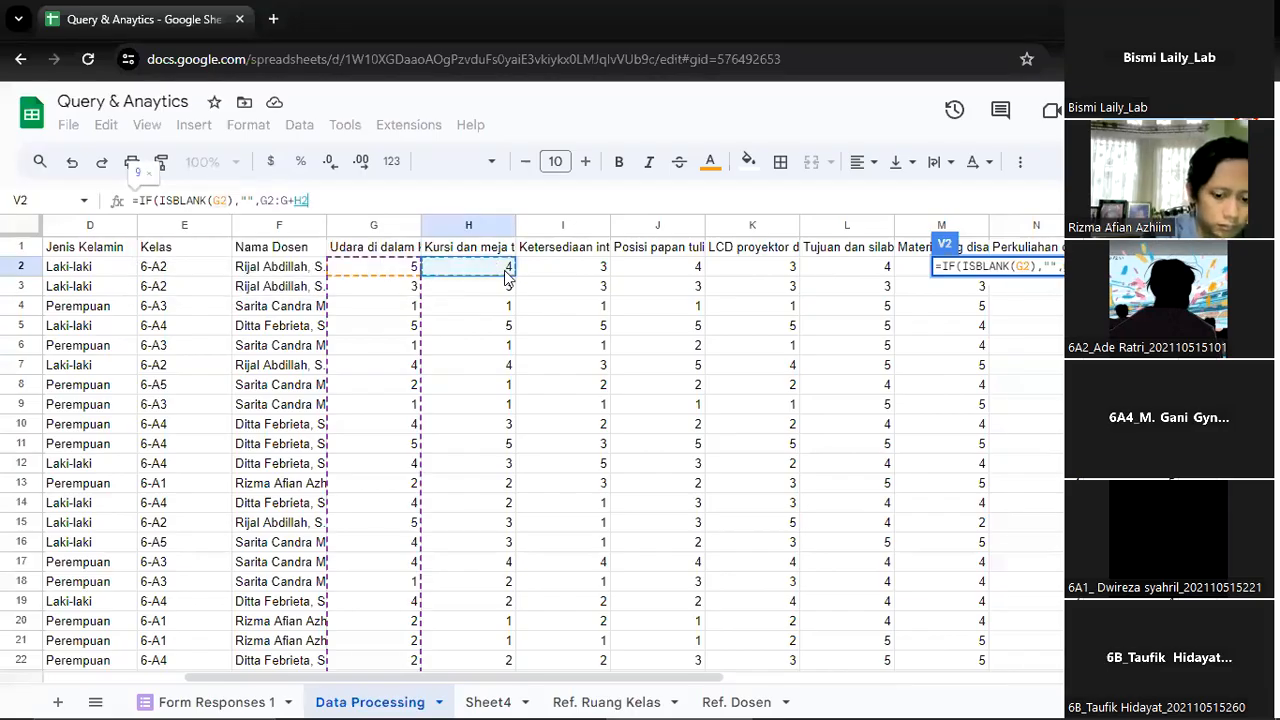
text(:H+)
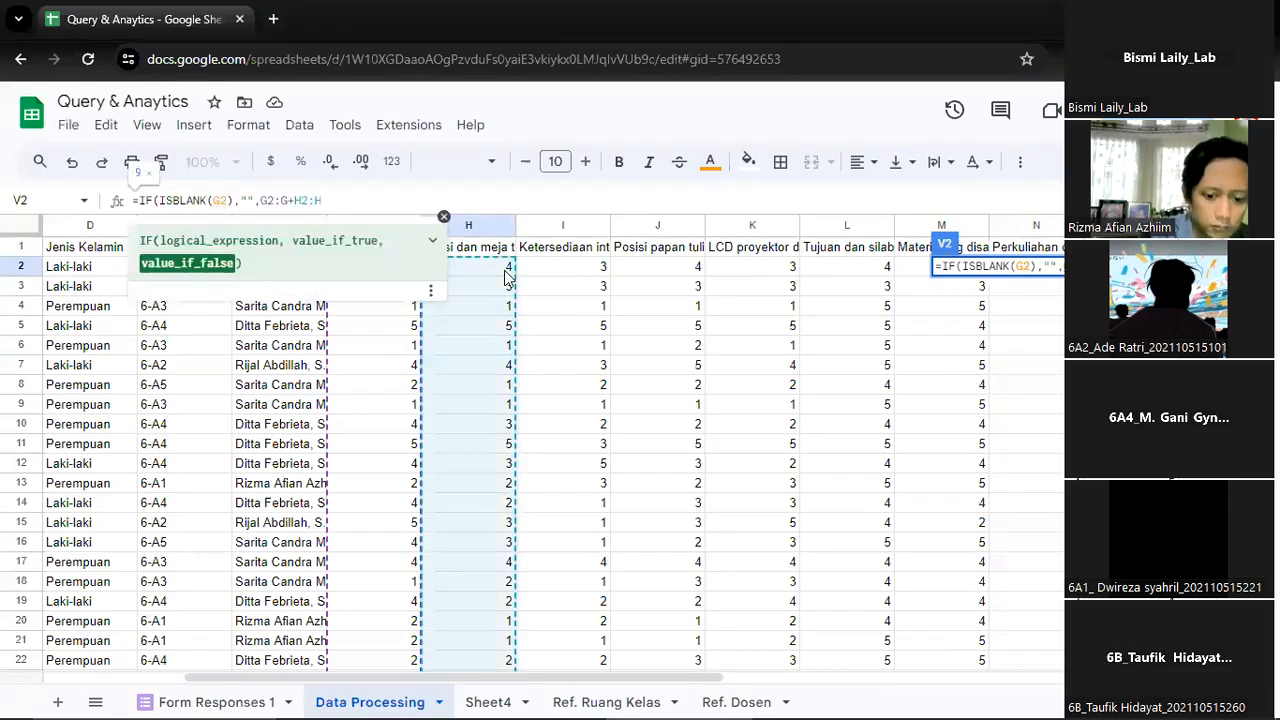
Extend the sum in the V2 formula with the ranges I2:I, J2:J and K2:J
click(578, 268)
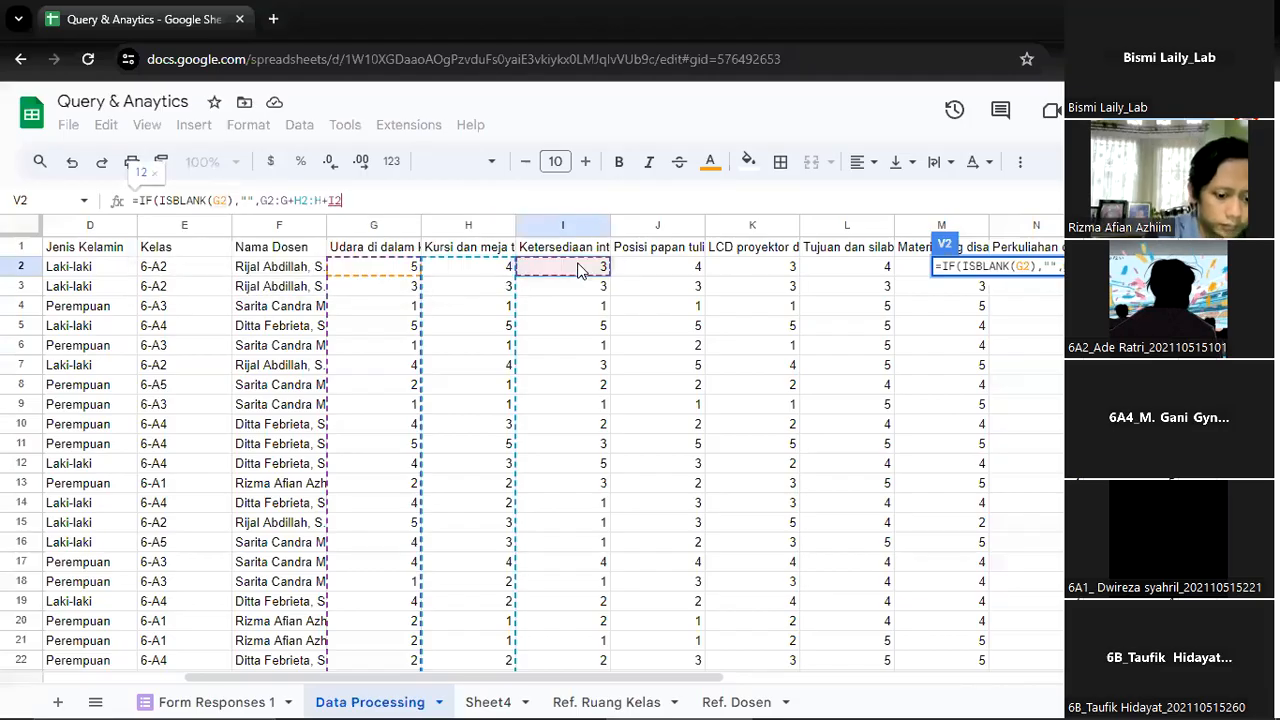
text(:)
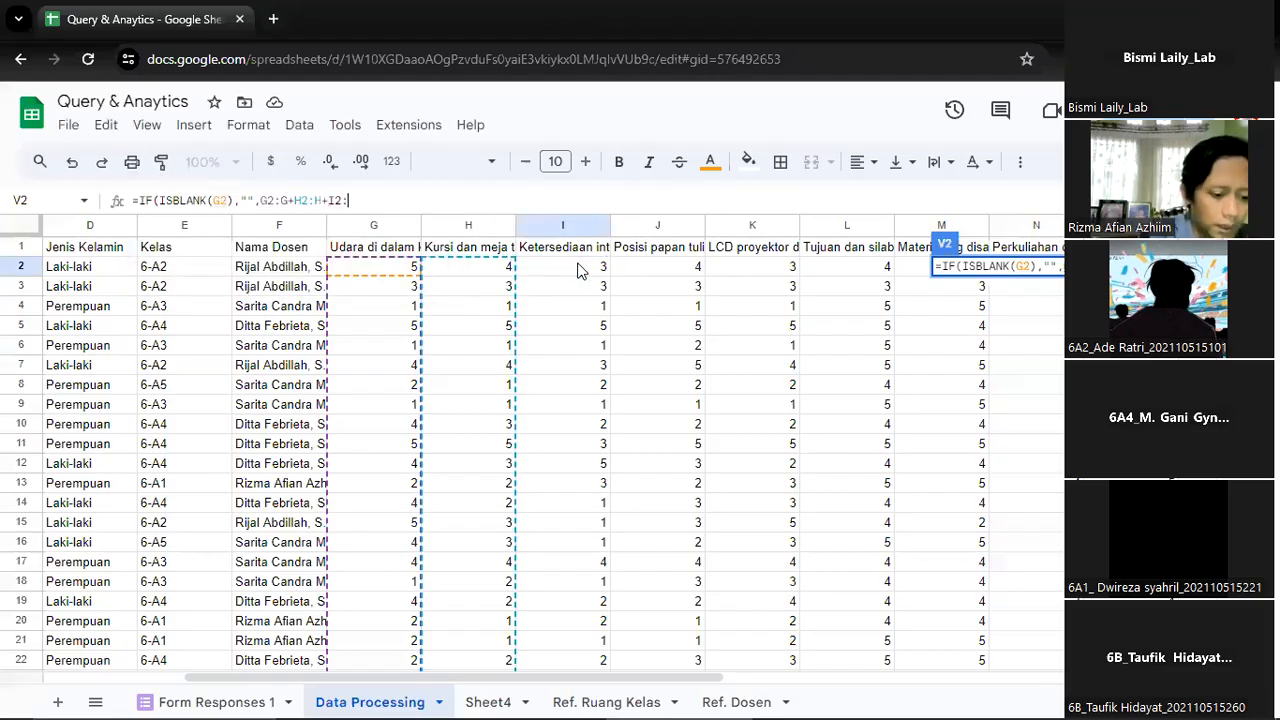
text(I+)
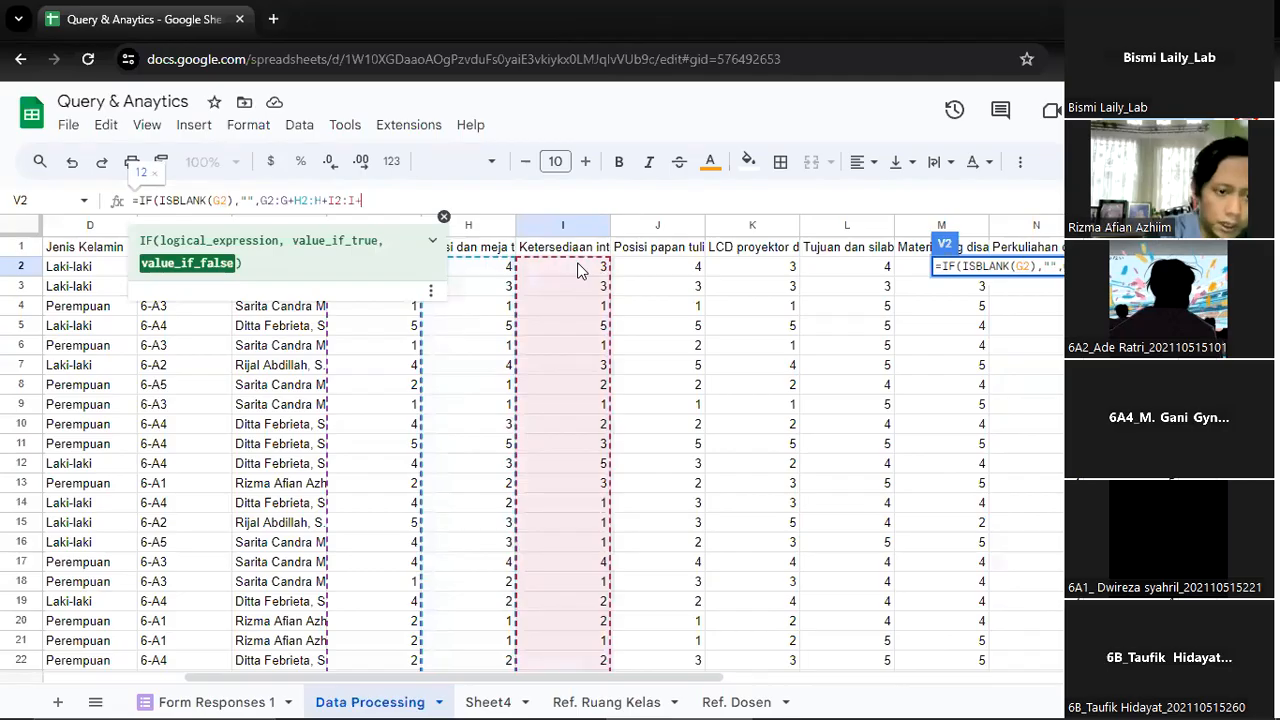
click(656, 268)
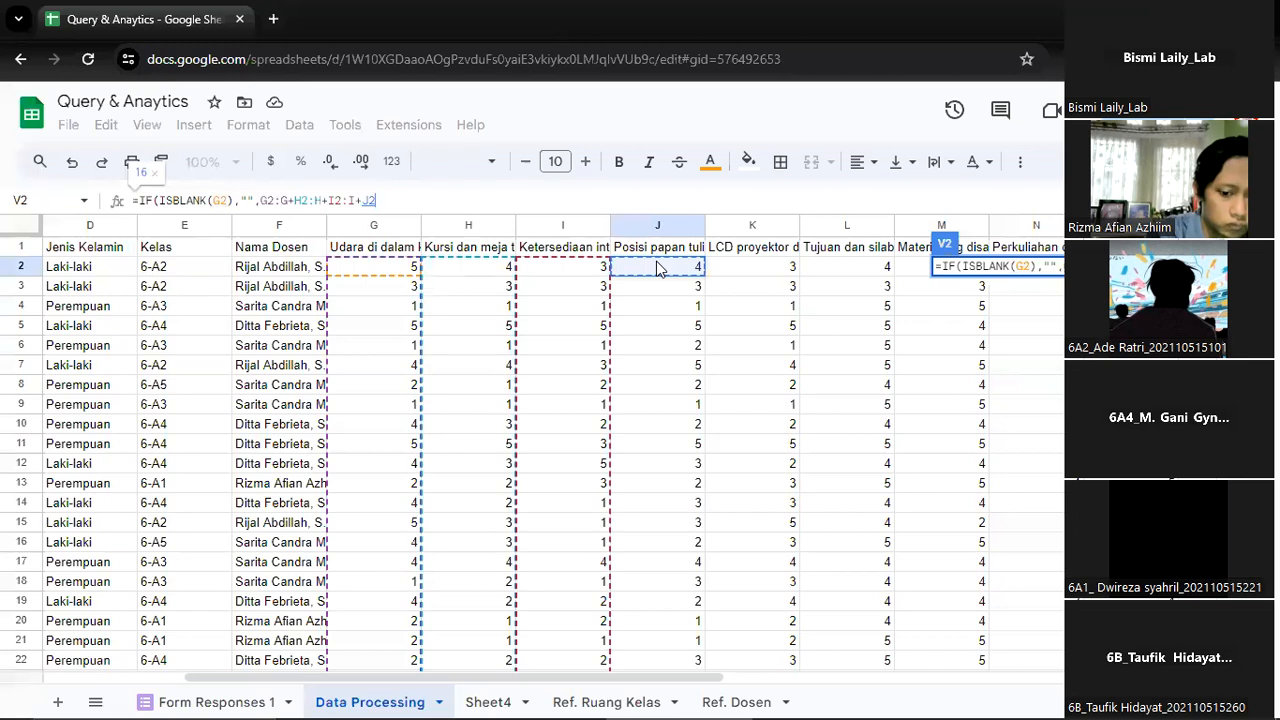
text(:J)
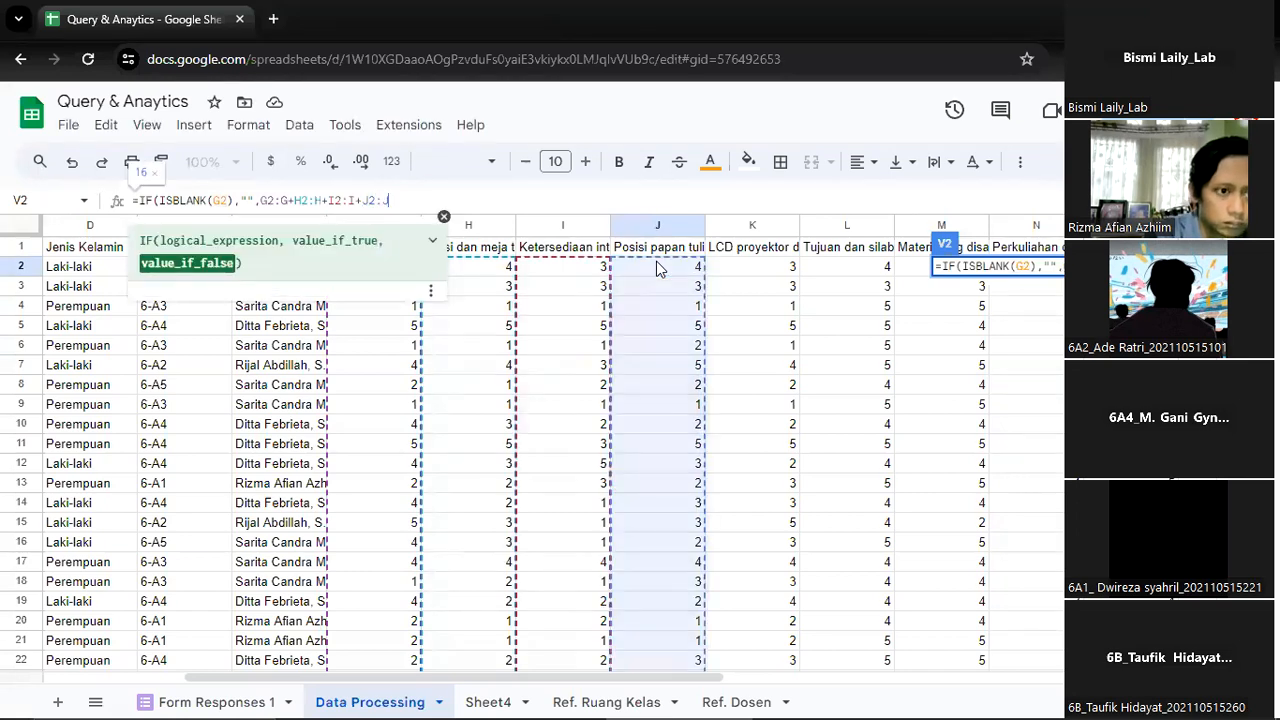
text(+)
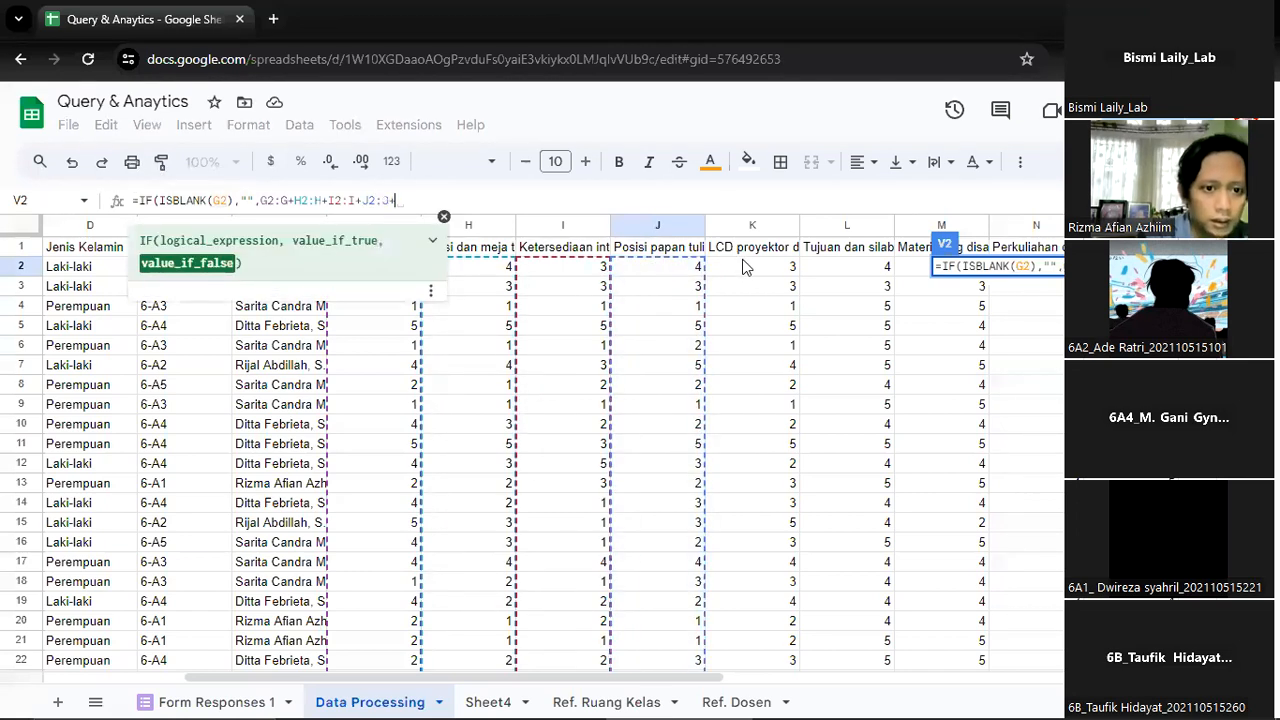
click(742, 268)
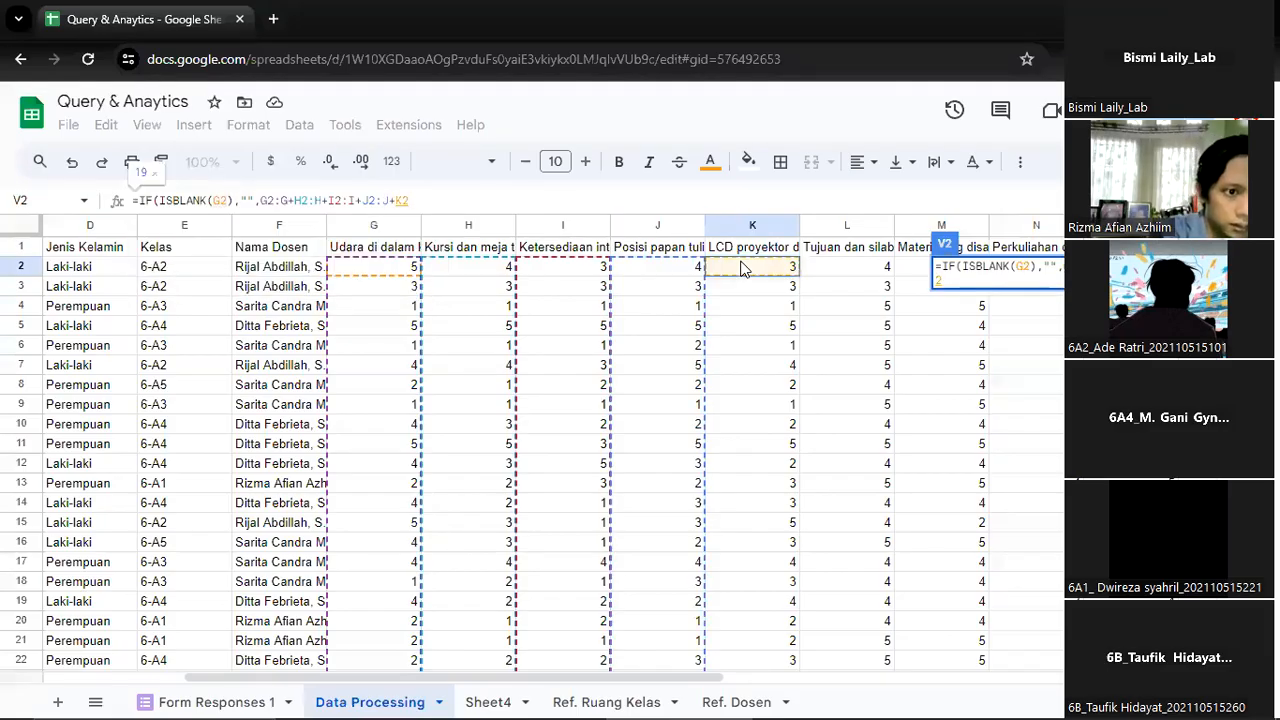
text(:J)
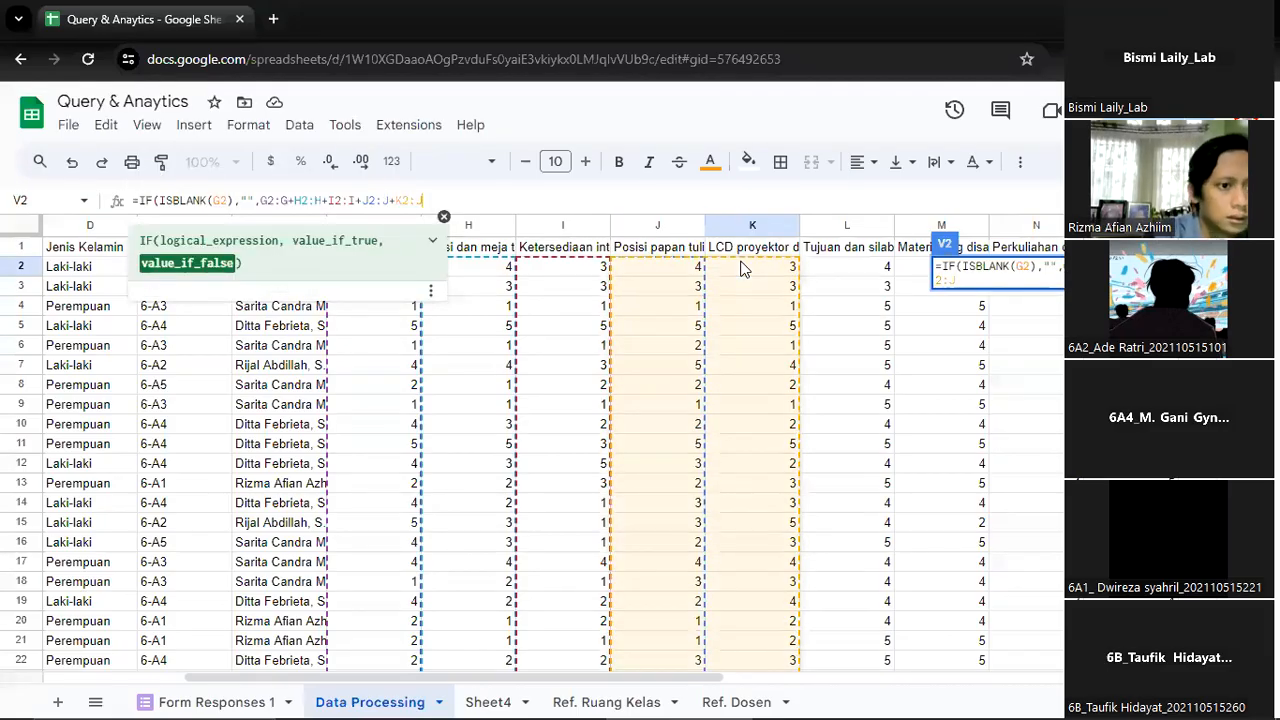
Change the ISBLANK test in V2 to G2:G, close the formula and enter it wrapped in ArrayFormula
click(226, 200)
text(:G)
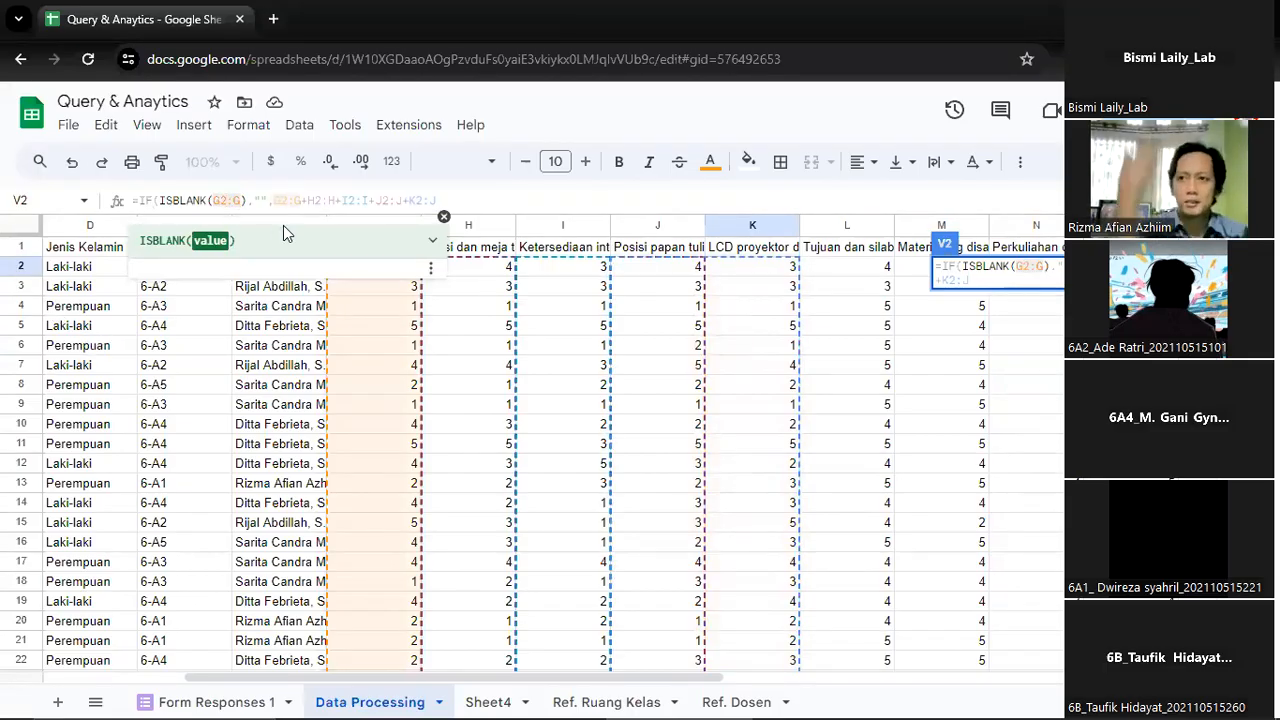
click(490, 208)
text())
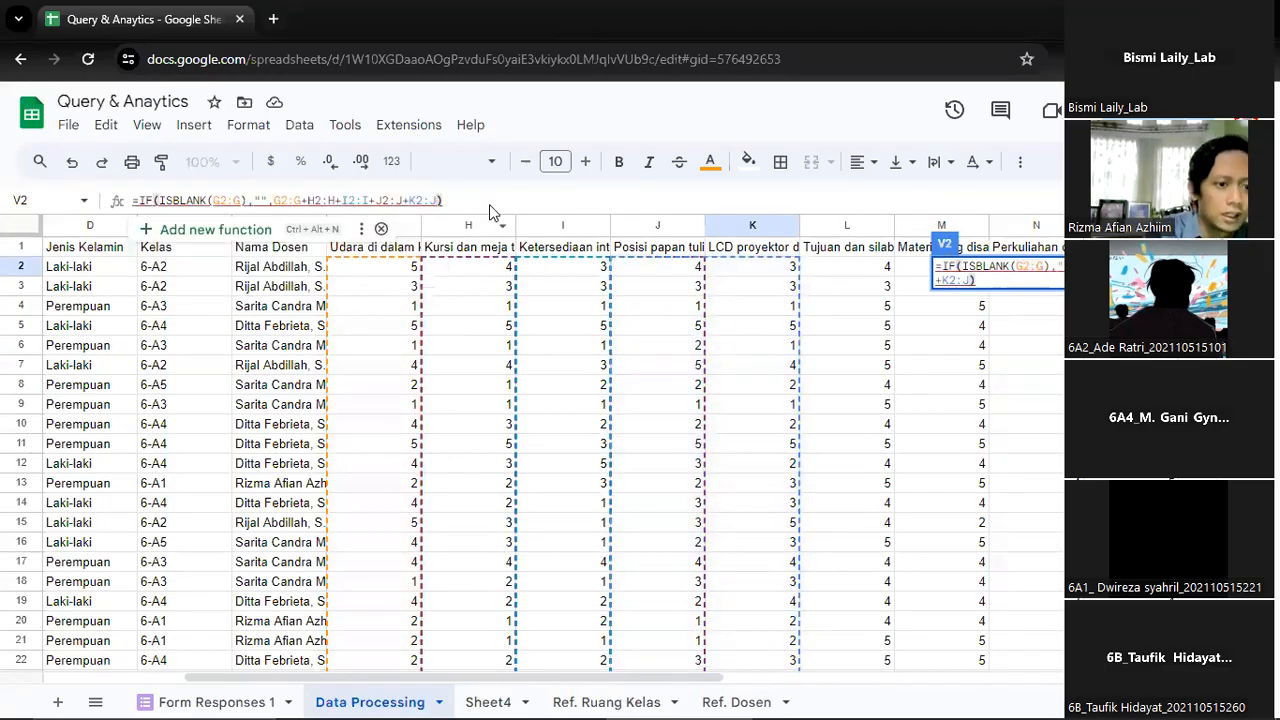
key(ctrl+shift+Return)
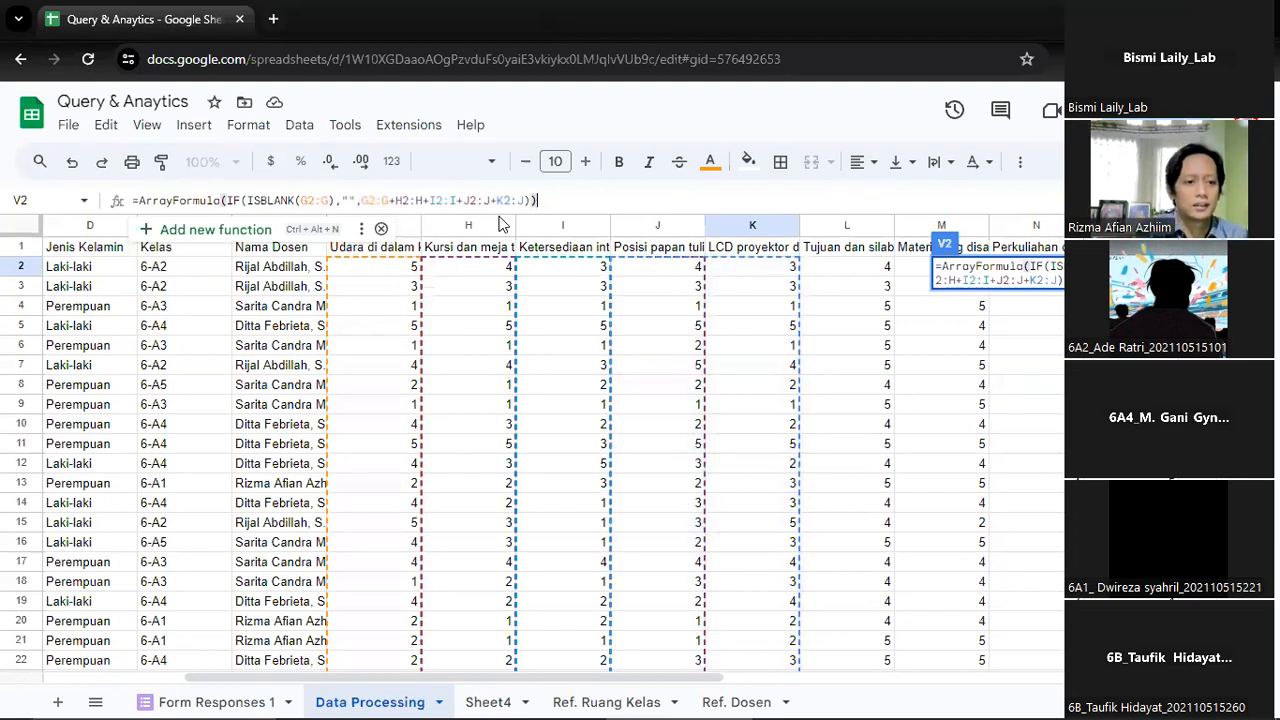
key(Return)
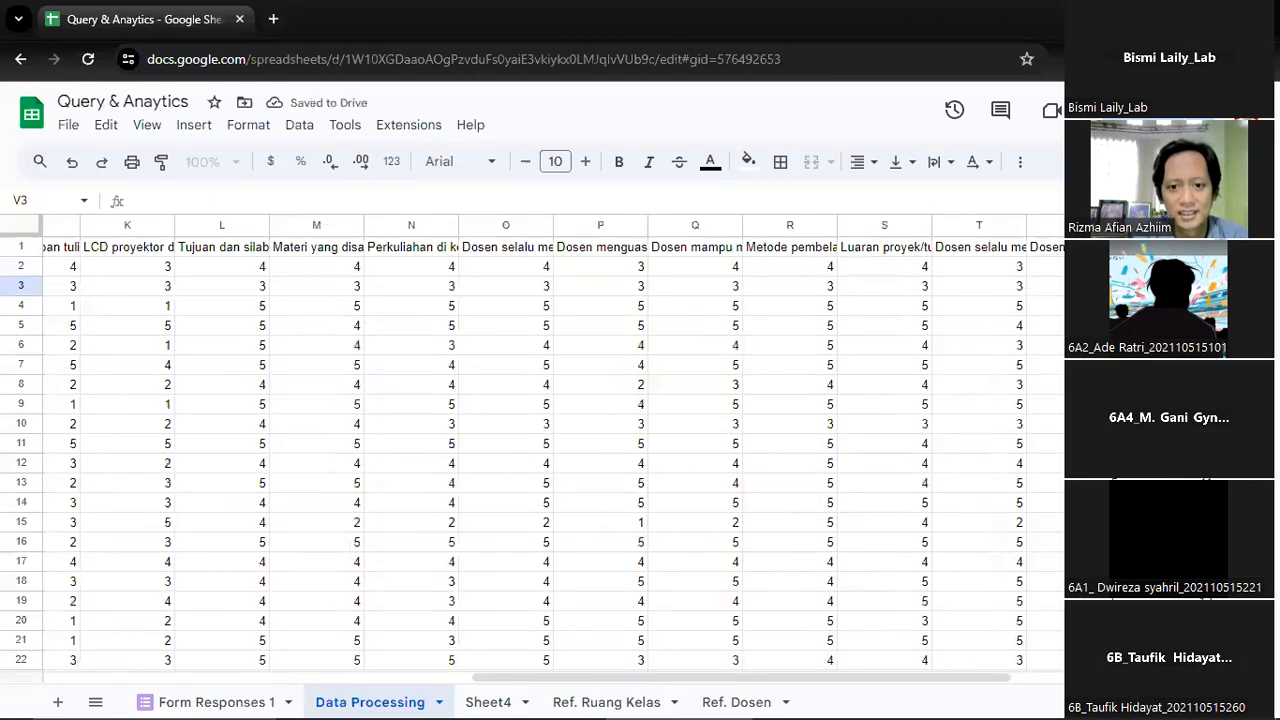
Check the V2 formula and the scores it fills down the Skor Fasilitas column, including the neighbouring cells
click(1168, 247)
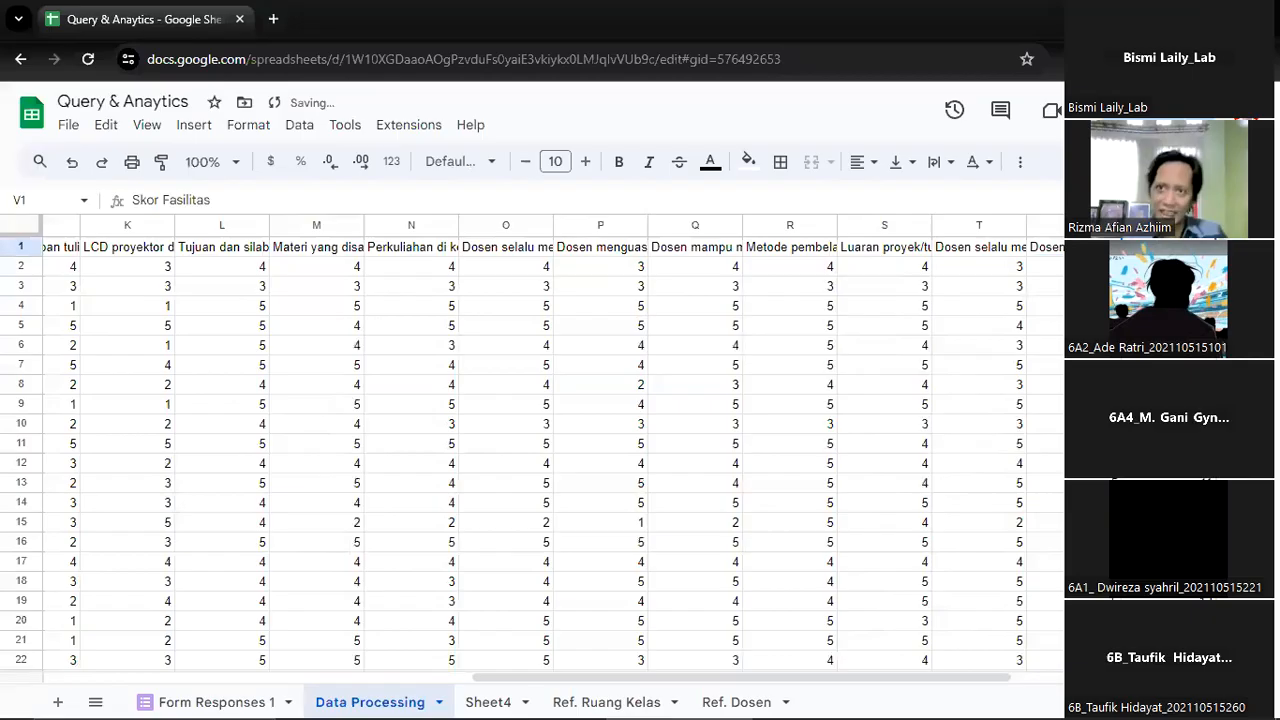
click(1168, 267)
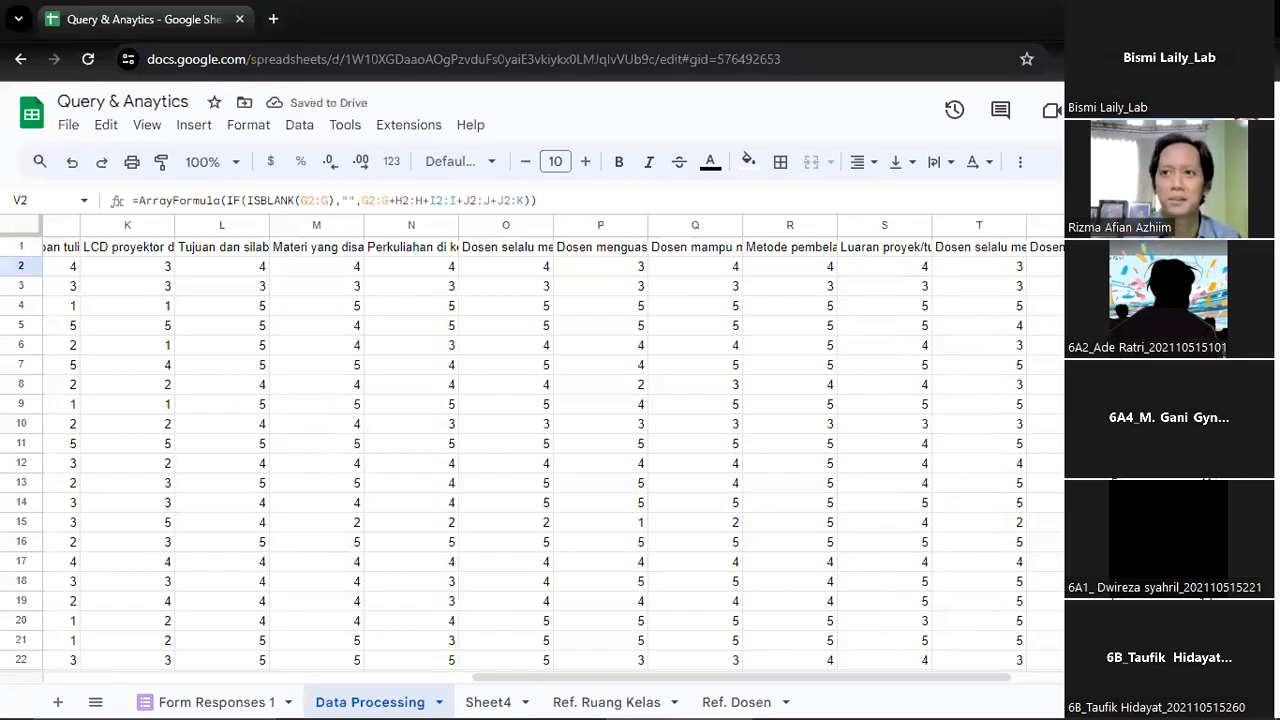
key(Right)
key(Left)
key(Down)
key(Up)
key(Right)
key(Right)
key(Left)
key(Left)
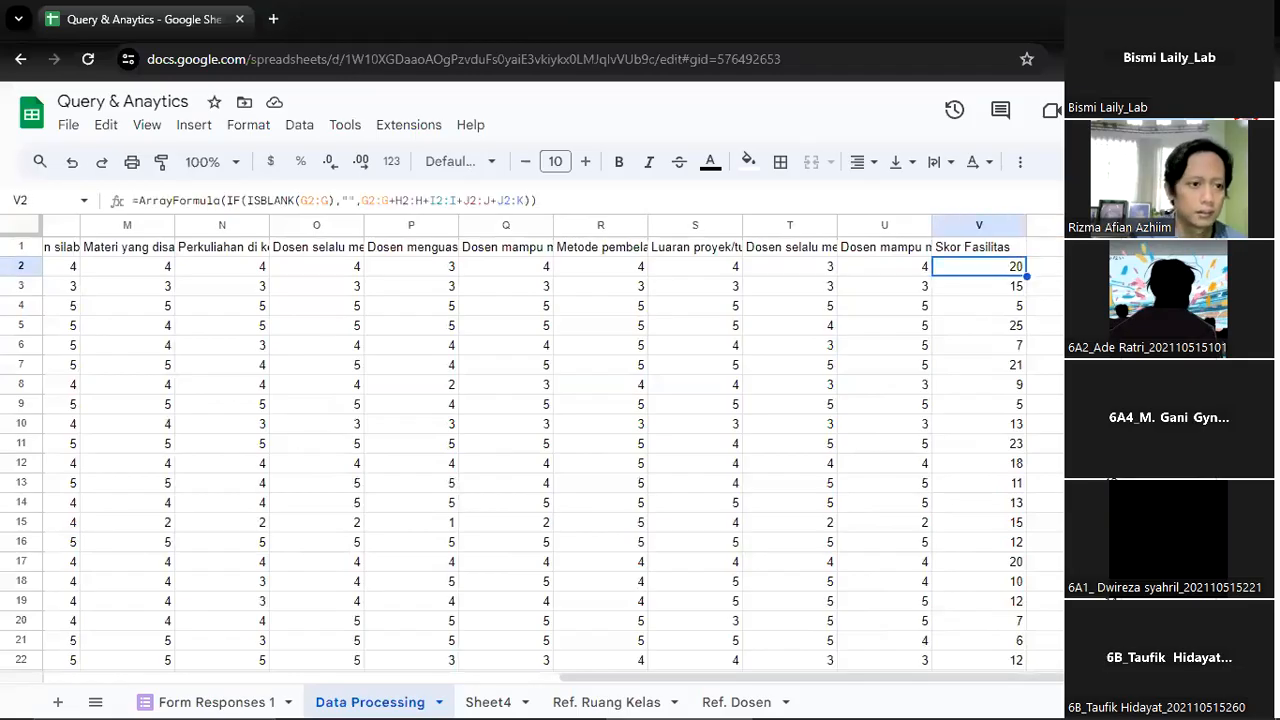
key(Right)
key(Left)
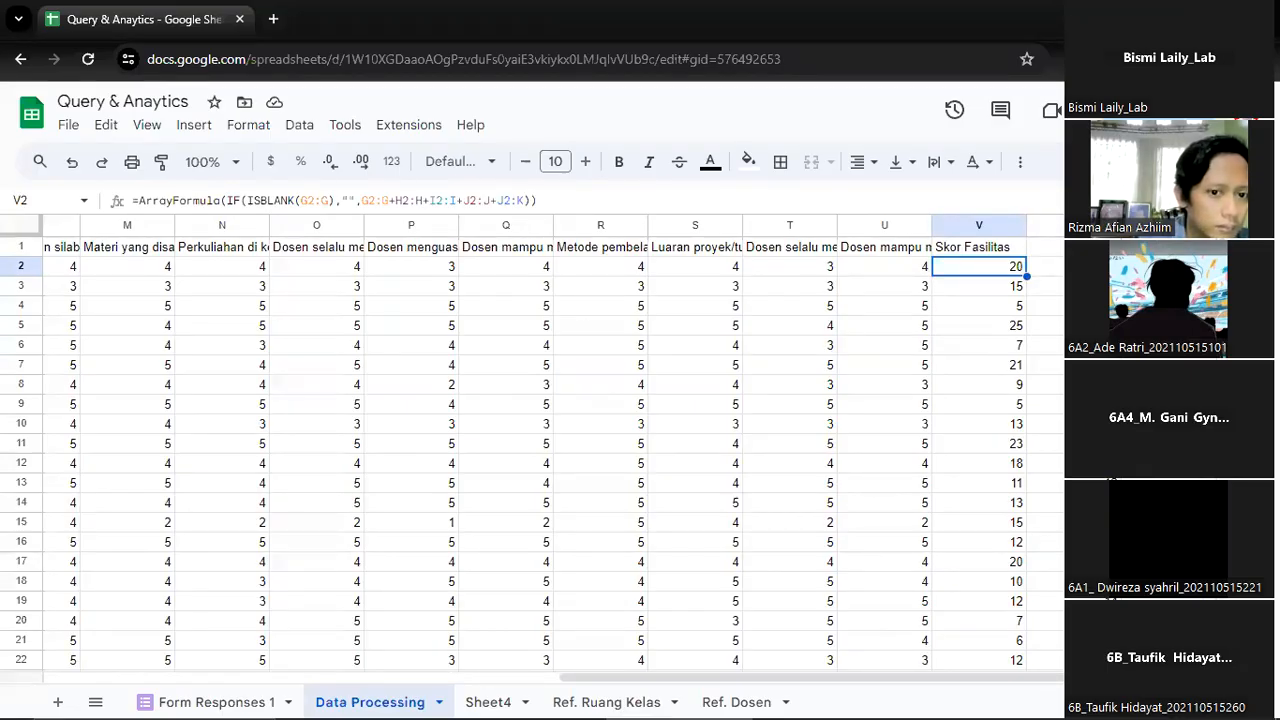
key(Down)
key(Up)
key(Up)
key(Down)
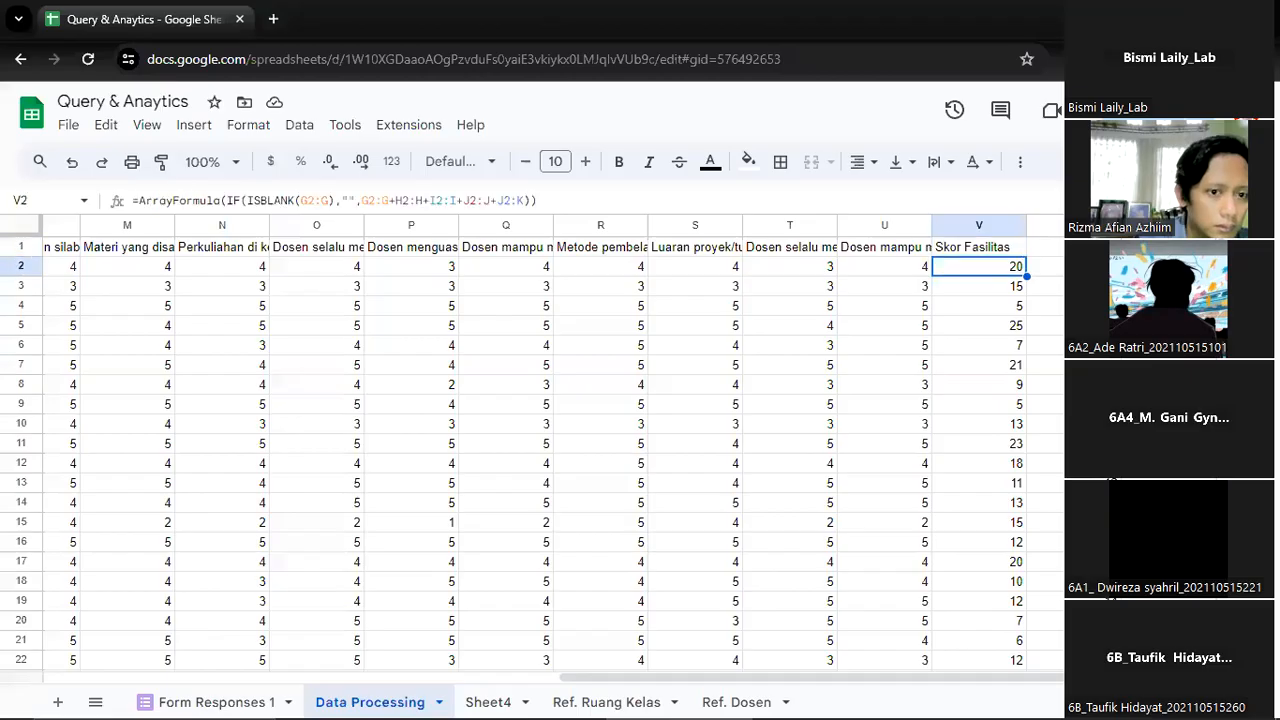
key(Right)
key(Left)
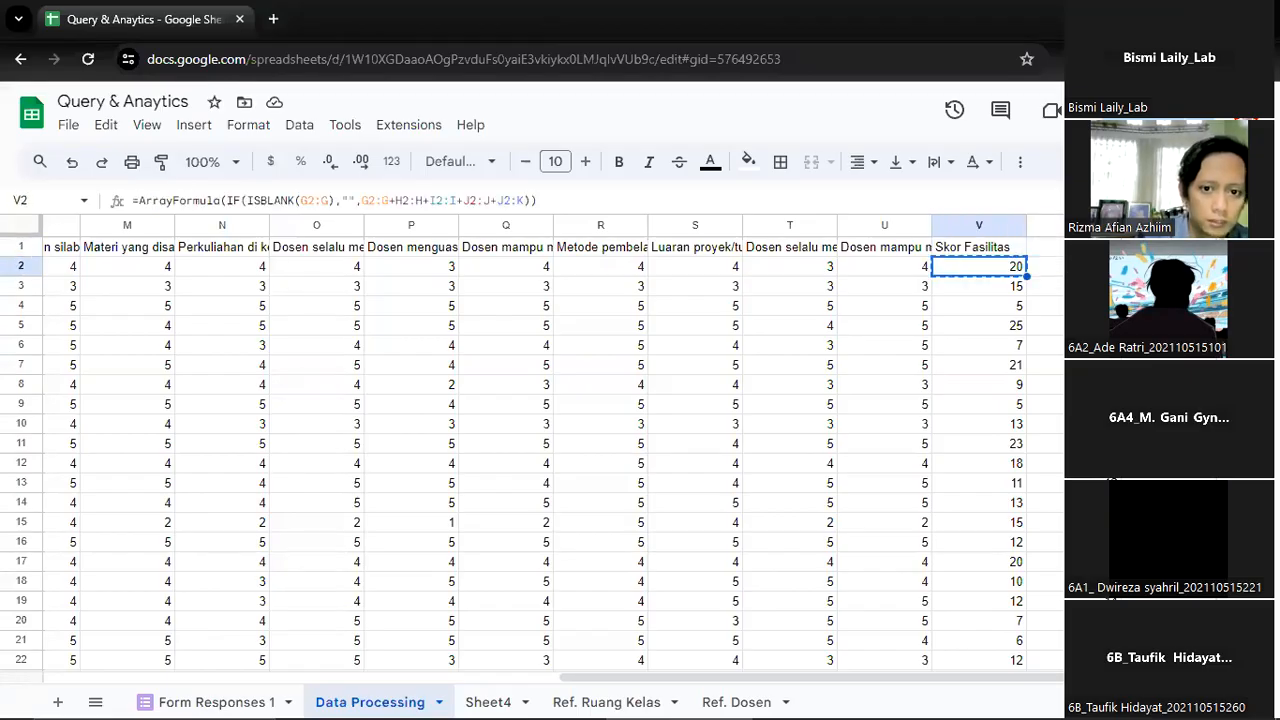
Copy the formula text from V2, clear the cell and paste the same formula back into it
key(ctrl+a)
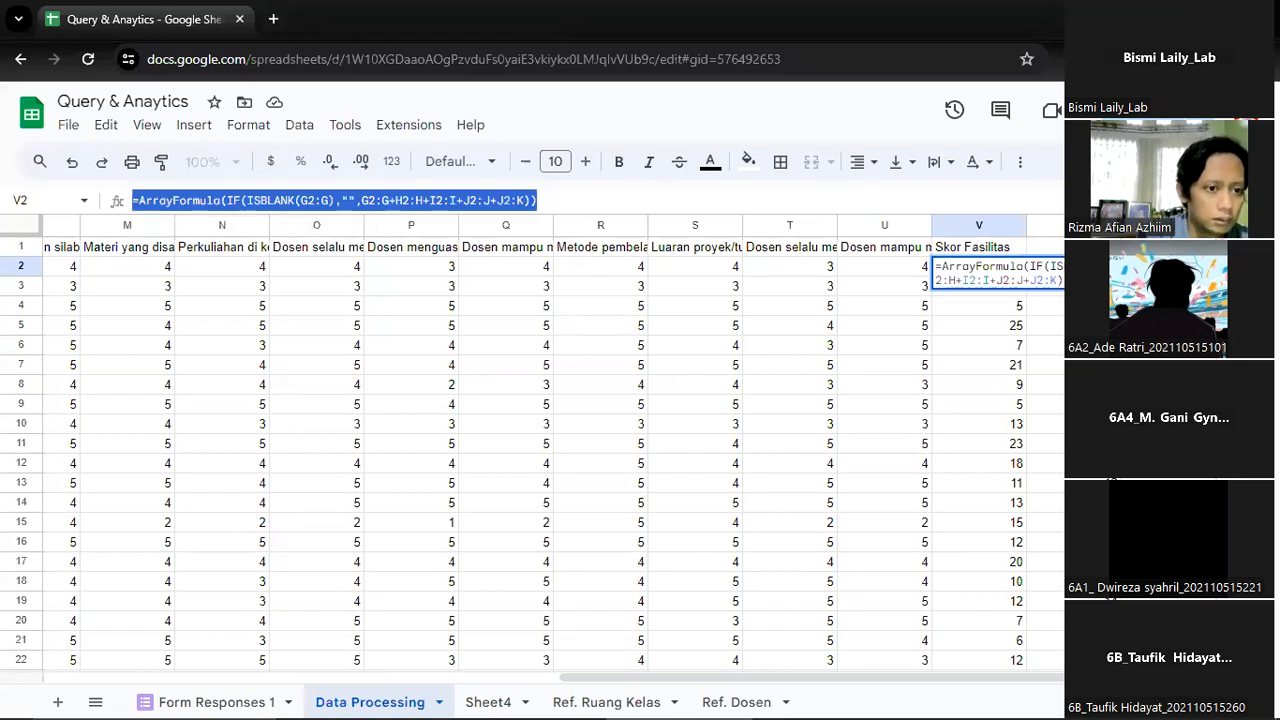
key(ctrl+c)
key(Return)
key(Up)
key(Delete)
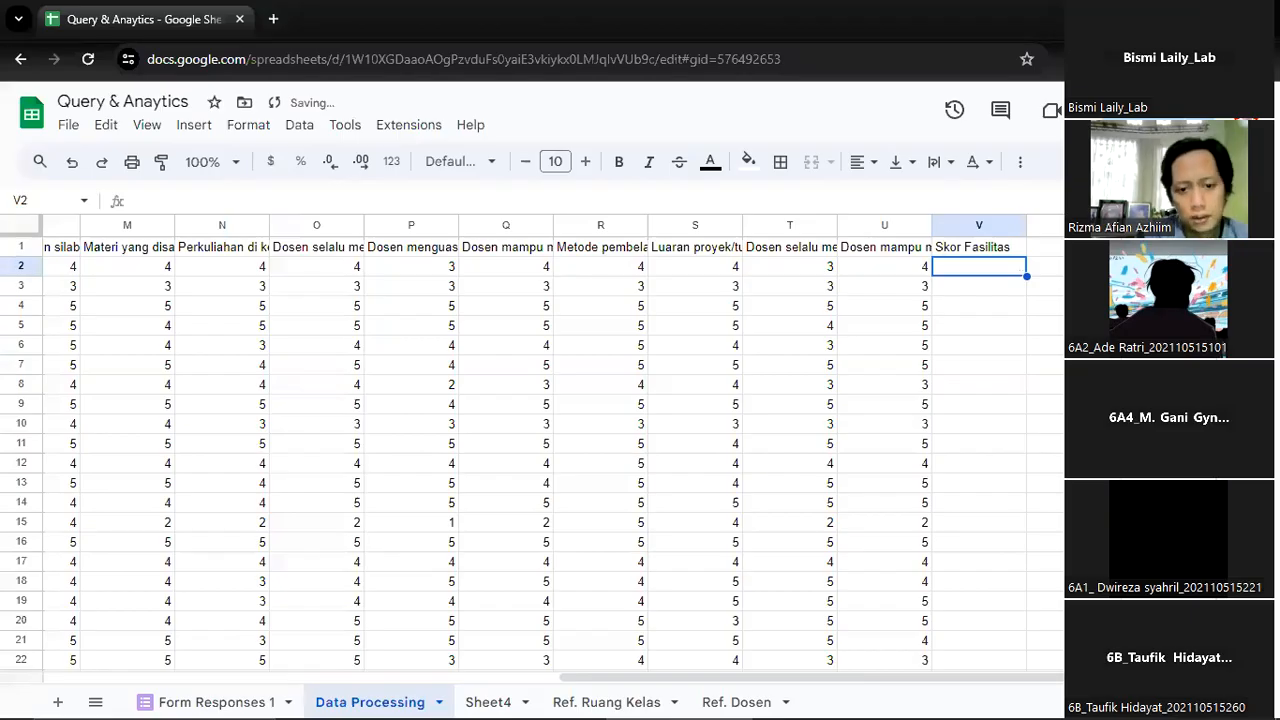
key(ctrl+v)
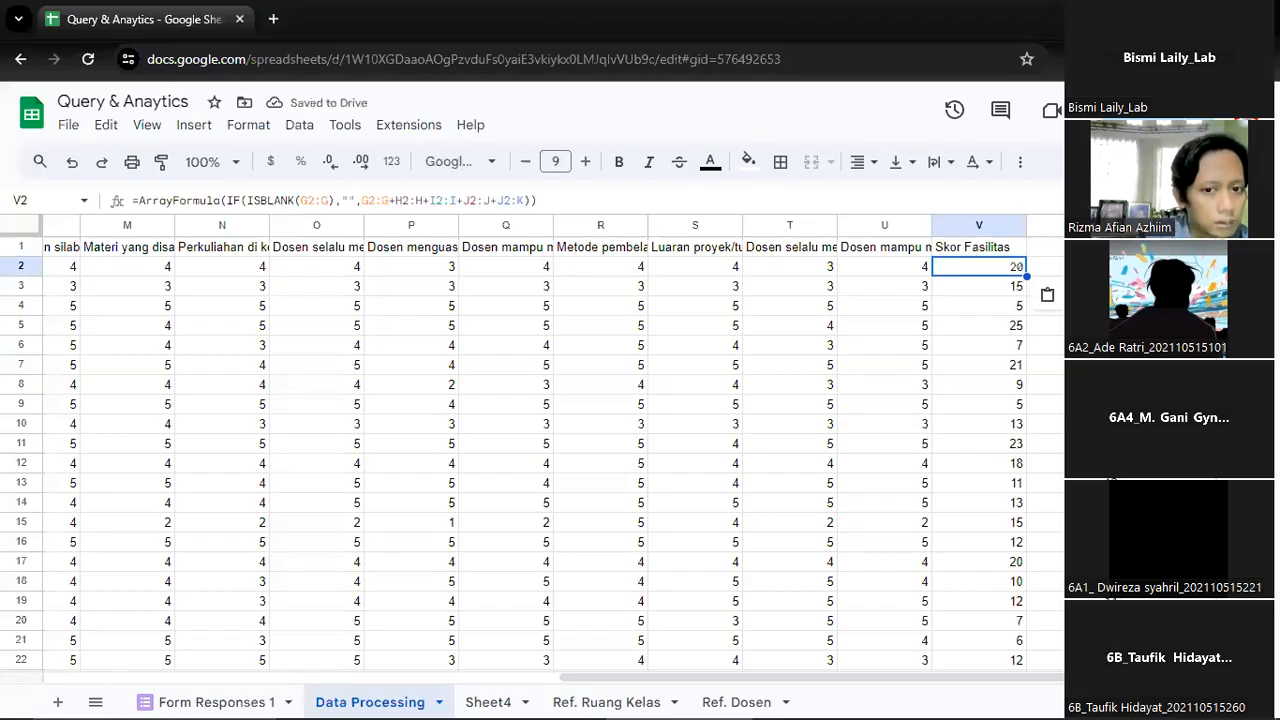
Correct the last range in the V2 formula's sum to K2:K
scroll(540, 450, right, 2)
click(885, 267)
click(790, 267)
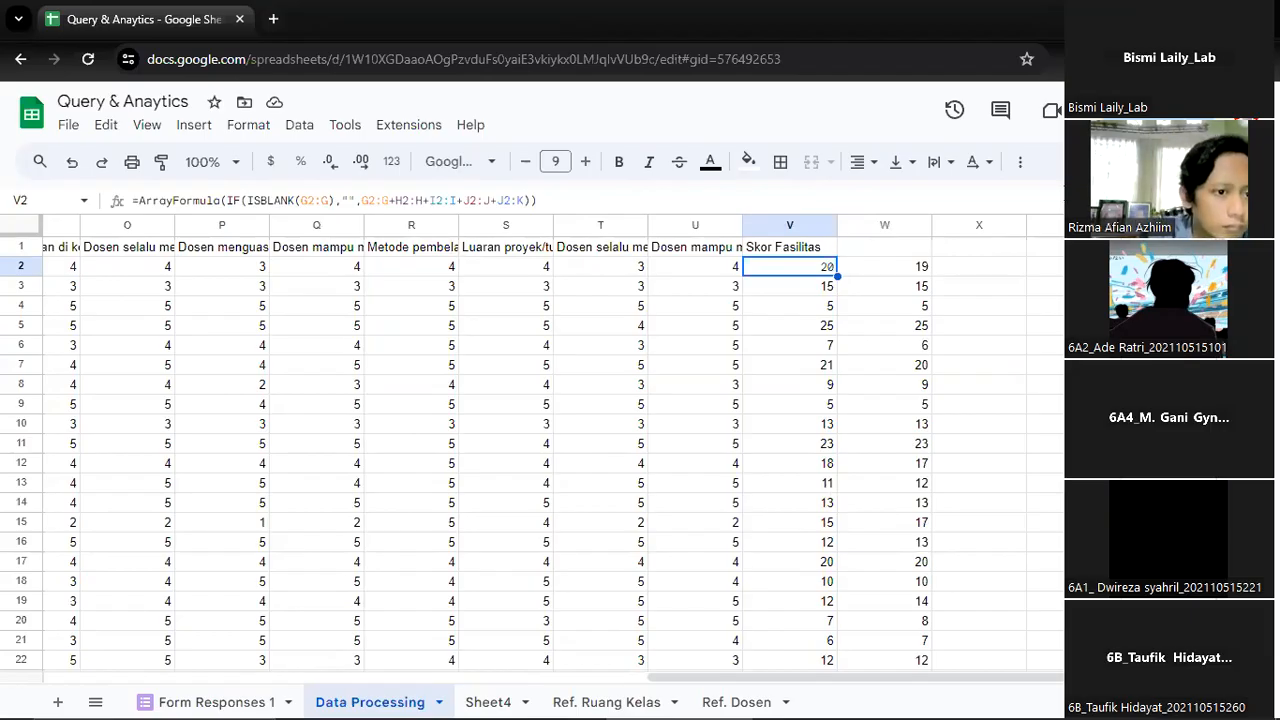
click(525, 200)
key(BackSpace)
text(j)
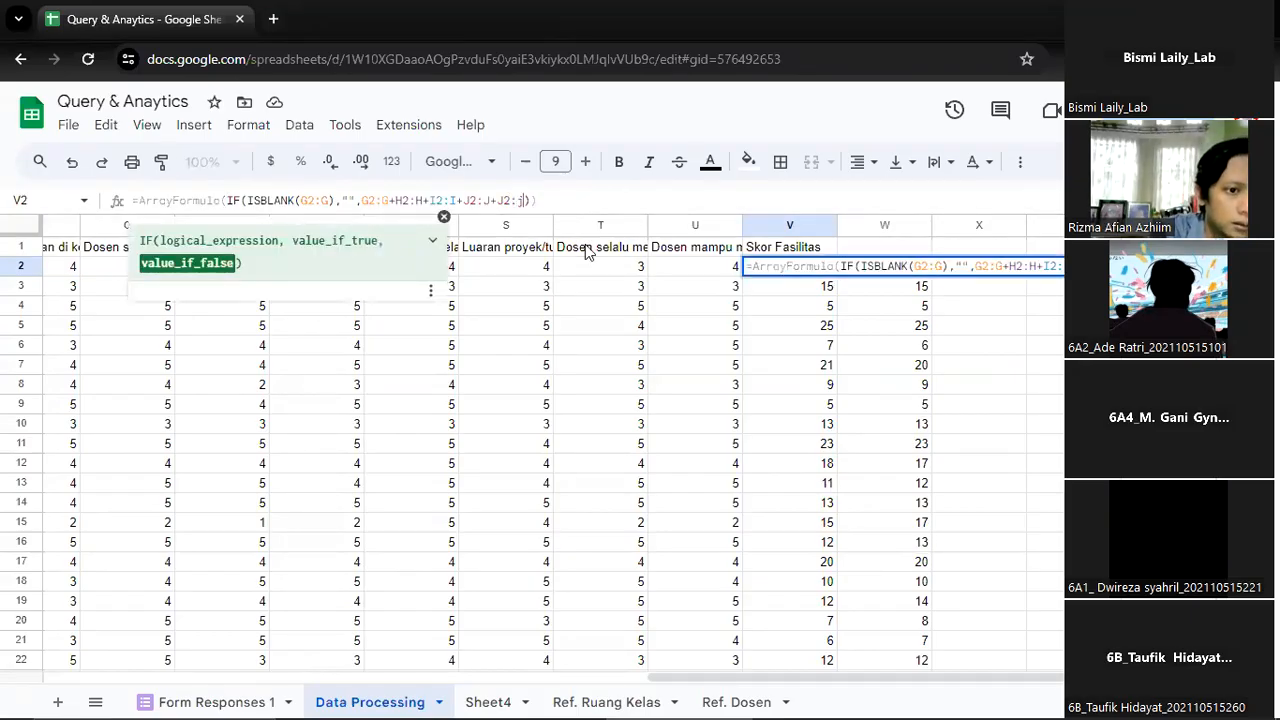
key(BackSpace)
key(BackSpace)
key(BackSpace)
key(BackSpace)
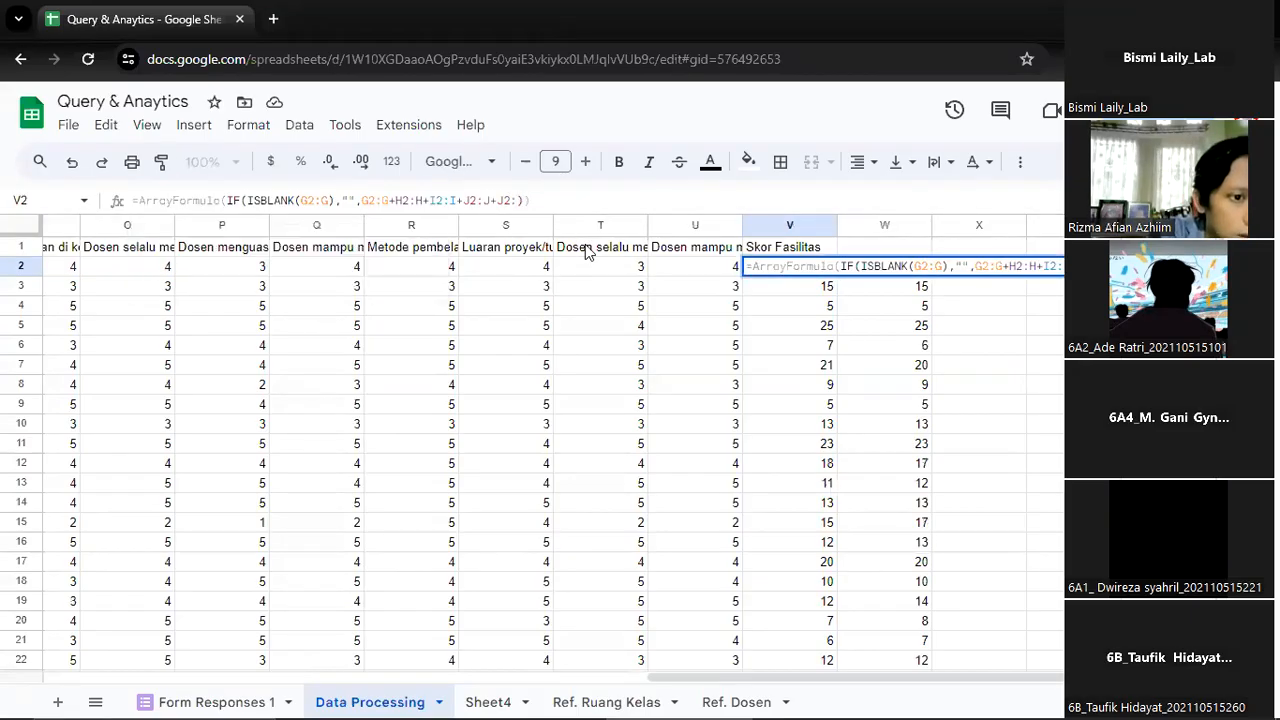
text(K2:K)
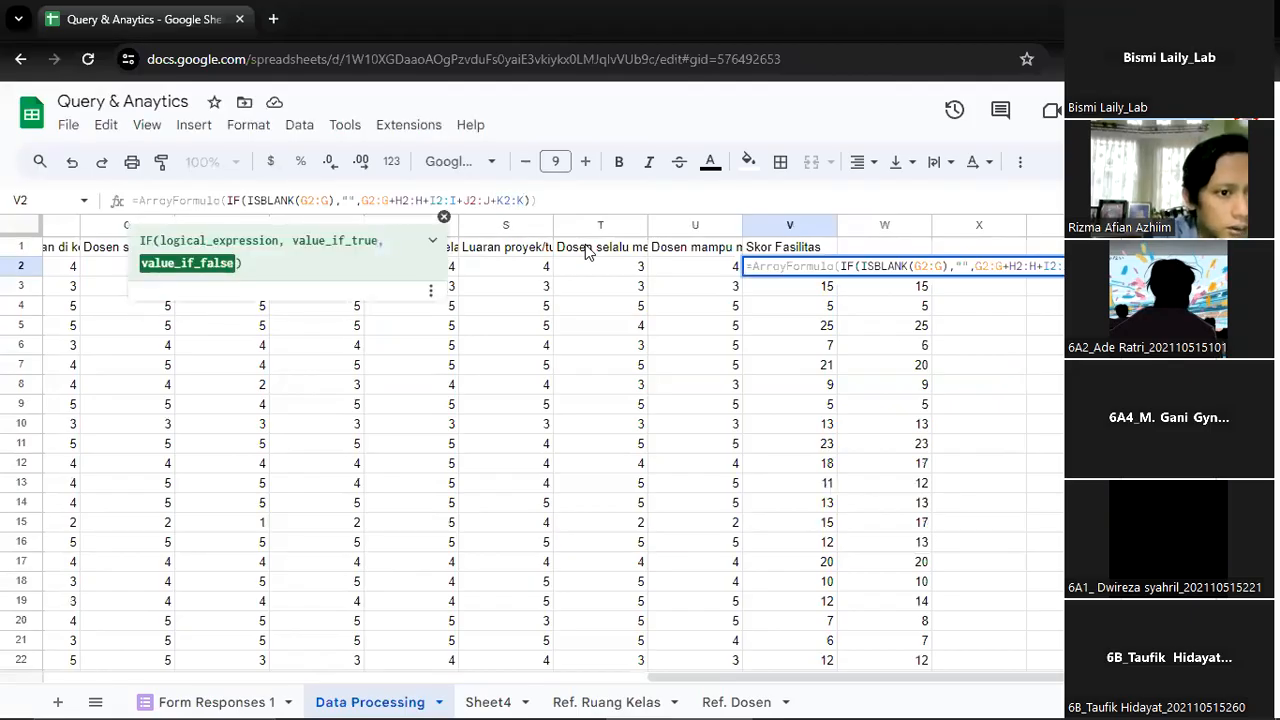
key(Return)
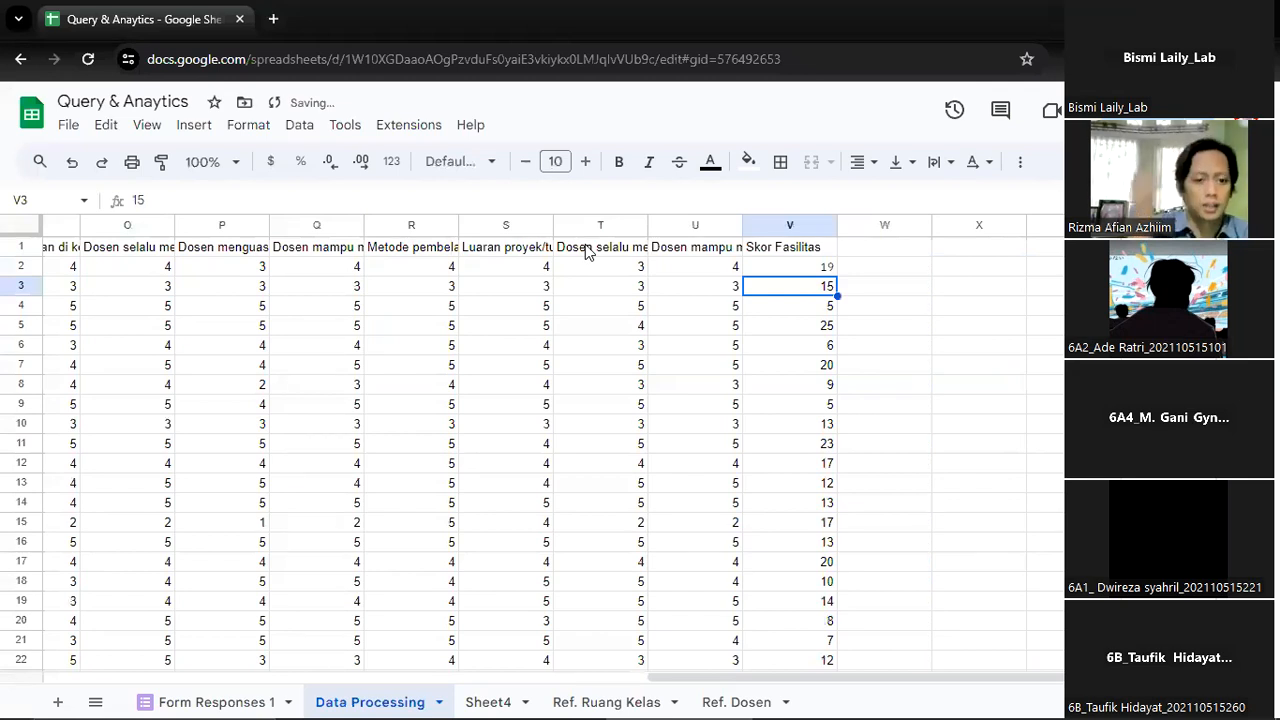
Review the facility question headers from G1 to L1 against the ranges summed in the Skor Fasilitas formula
key(Up)
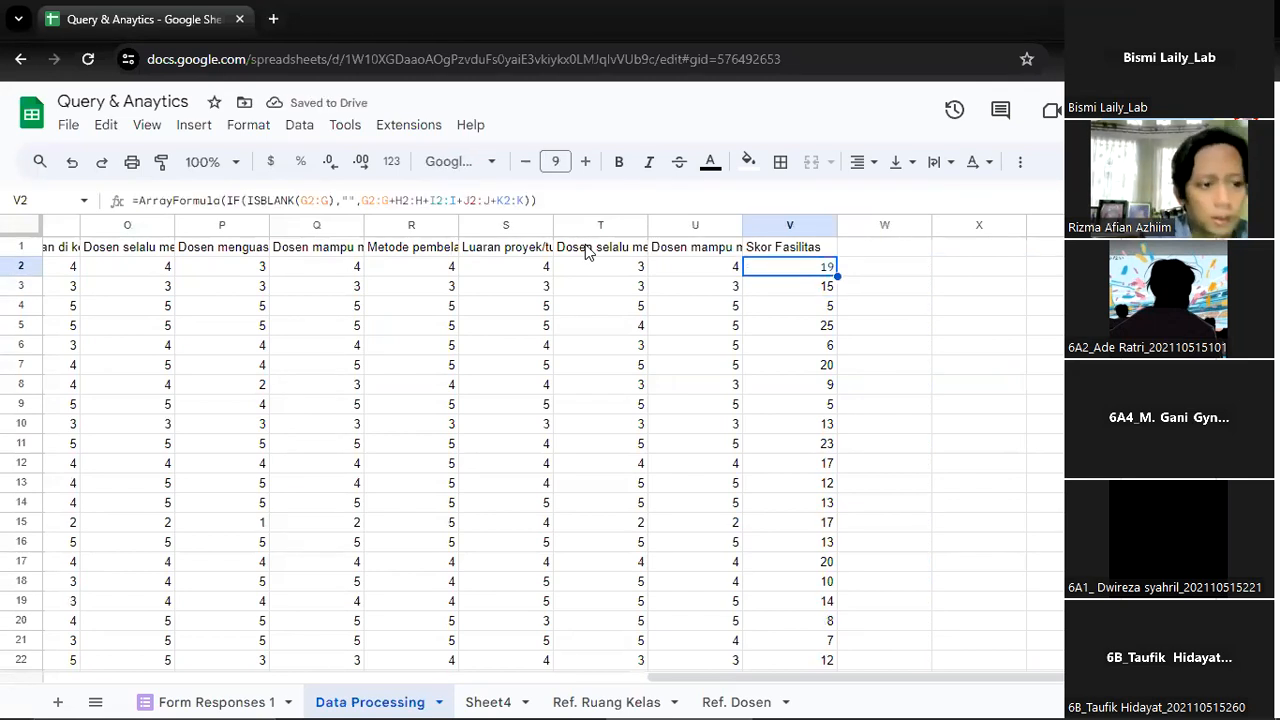
key(Left)
key(Left)
key(Left)
key(Left)
key(Left)
key(Left)
key(Left)
key(Left)
key(Left)
key(Left)
key(Left)
key(Left)
key(Left)
key(Left)
key(Left)
key(Left)
key(Left)
key(Right)
key(Right)
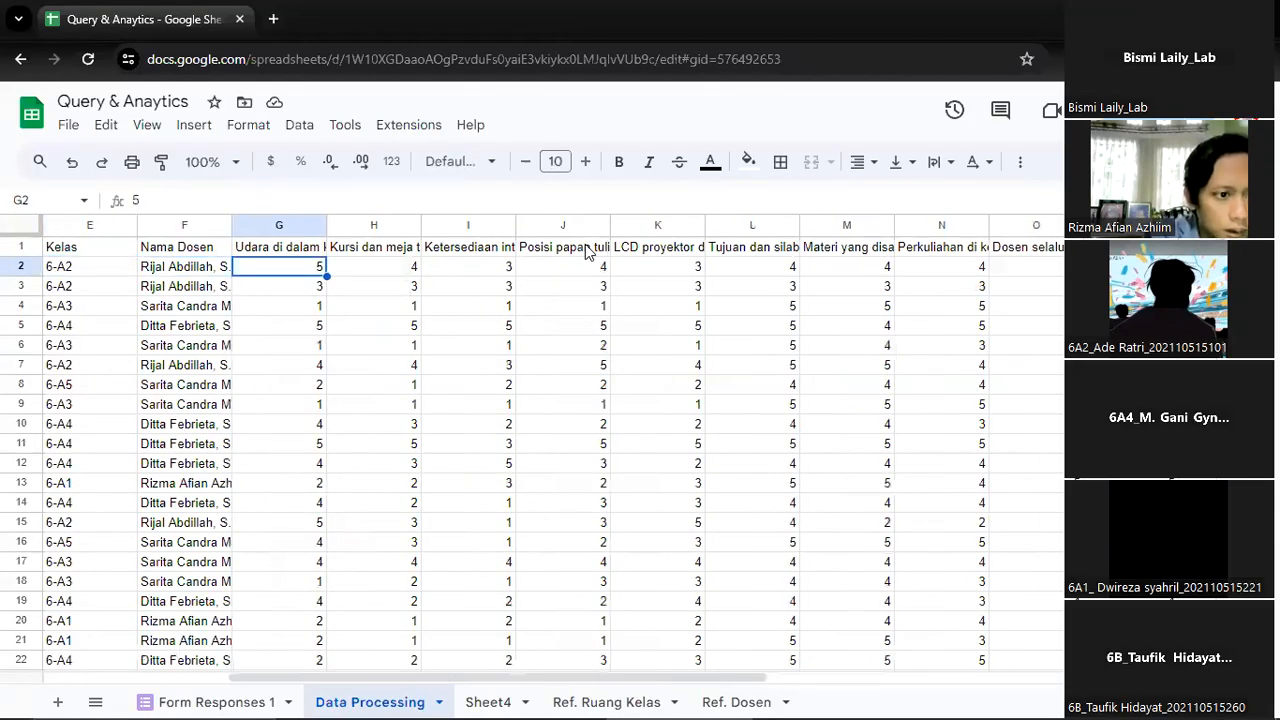
key(Up)
key(Right)
key(Right)
key(Right)
key(Right)
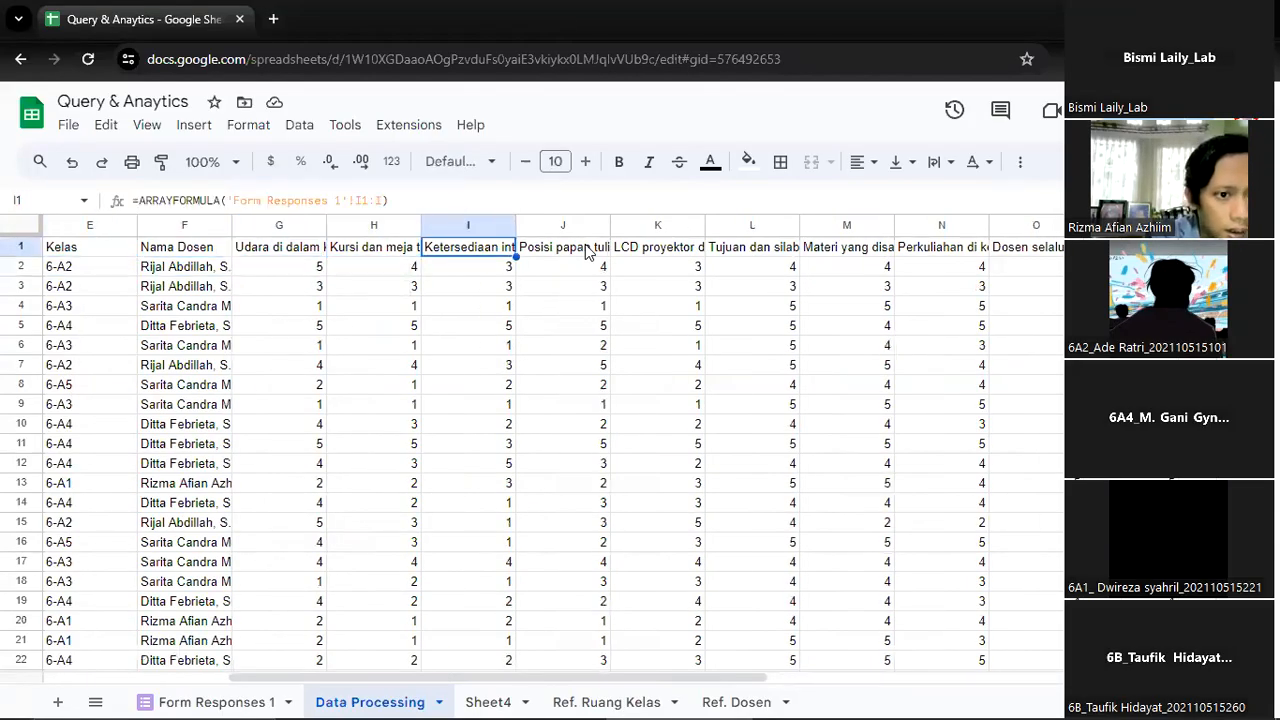
key(Right)
key(Right)
key(Right)
key(Right)
key(Right)
key(Right)
key(Right)
key(Right)
key(Right)
key(Right)
key(Right)
key(Right)
key(Right)
key(Right)
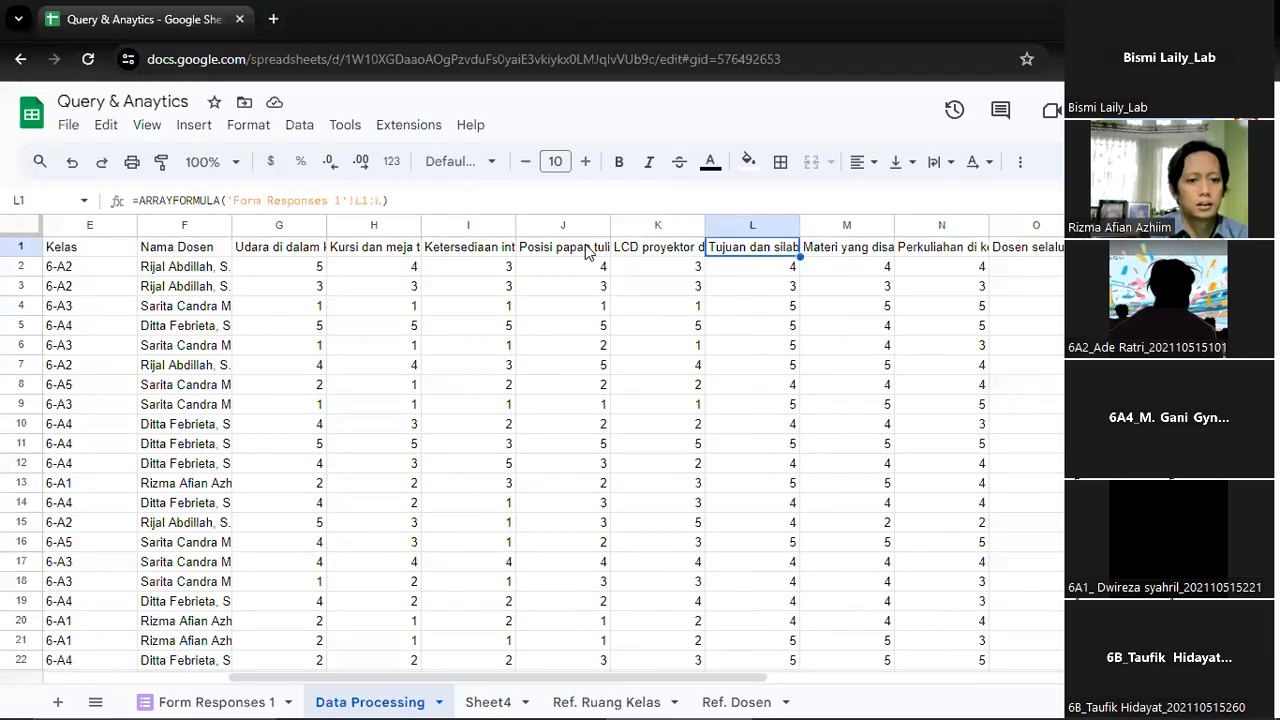
key(Left)
key(Left)
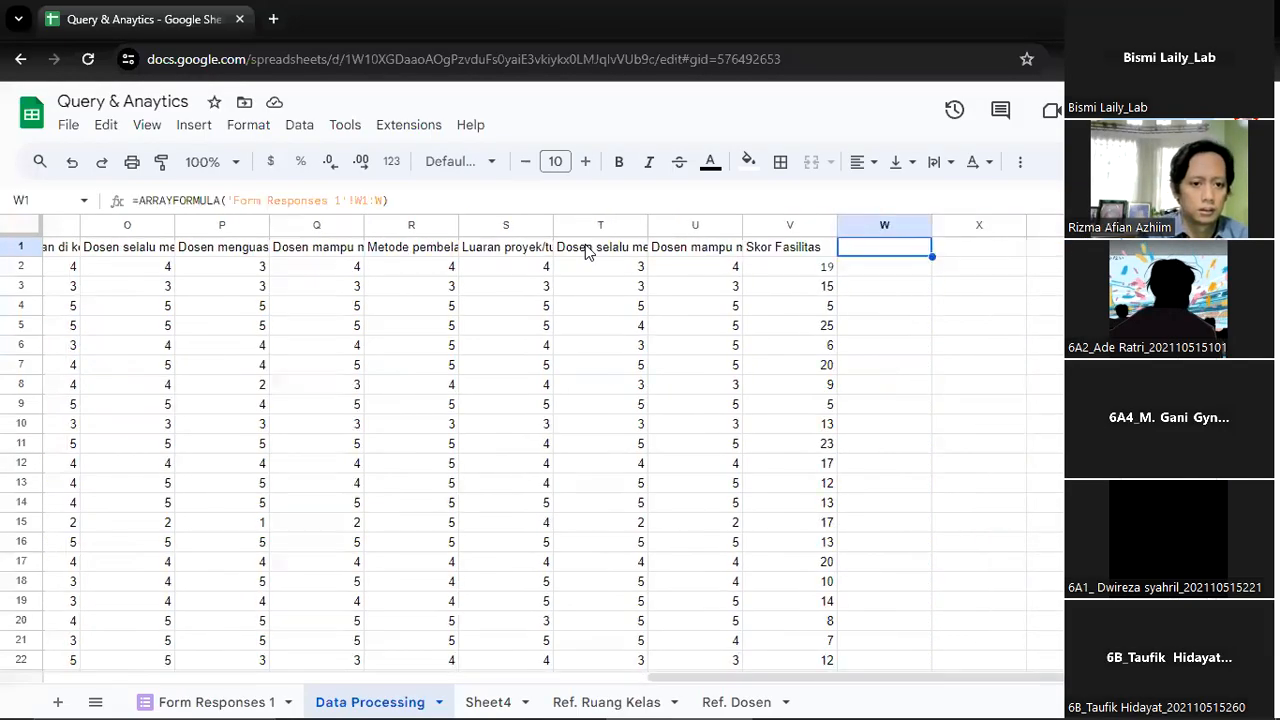
key(Left)
key(Down)
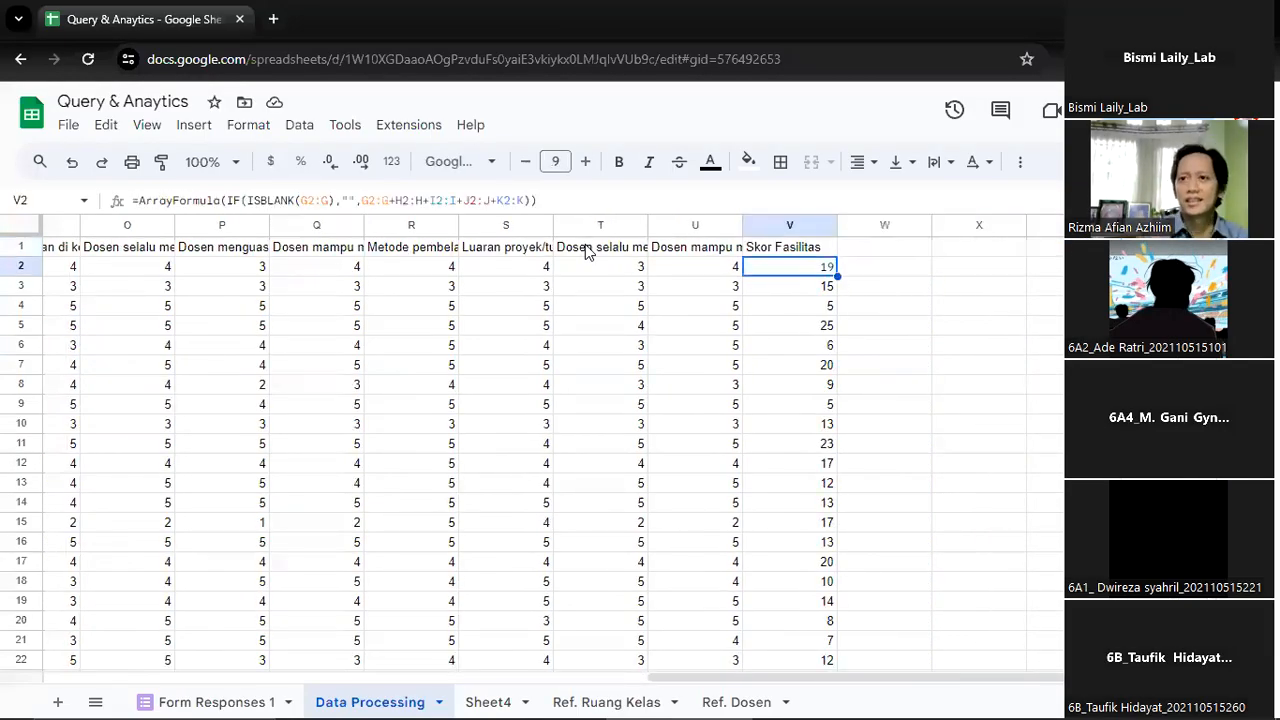
Enter the column header "Skor Proses Pembelajaran" in cell W1, beside the Skor Fasilitas header
key(Right)
key(Up)
key(Left)
key(Right)
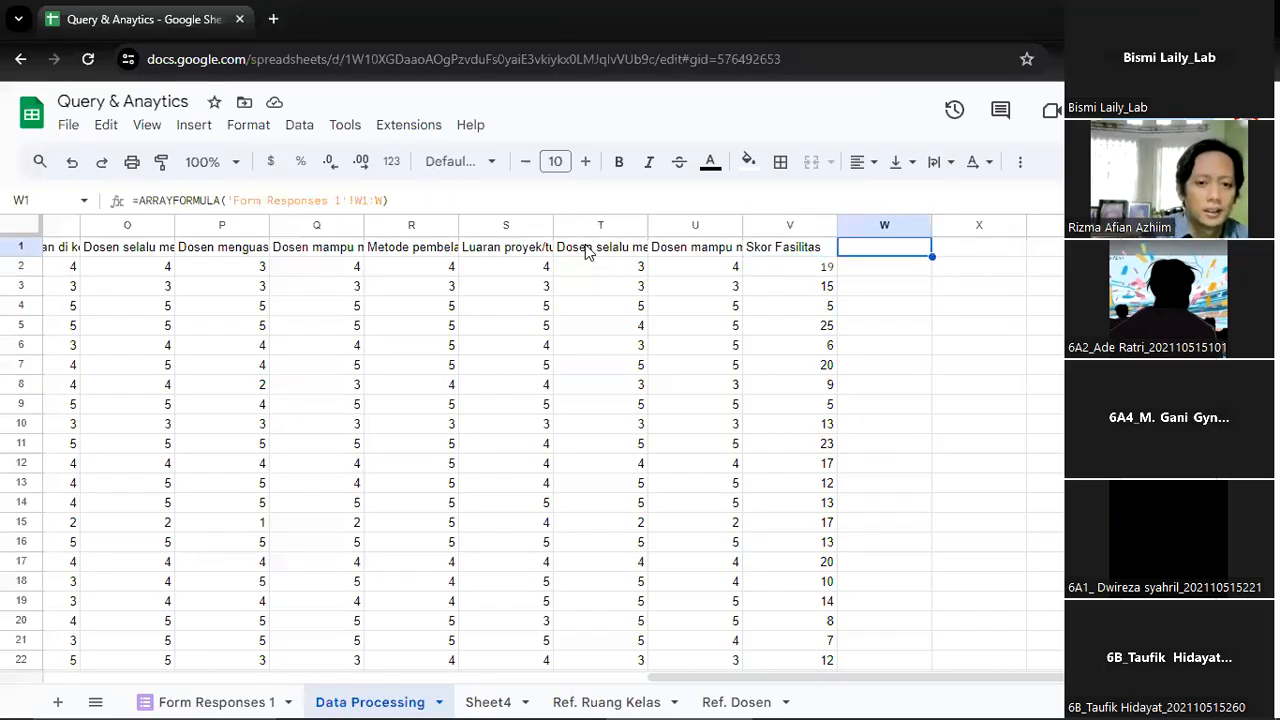
text(skor)
key(BackSpace)
key(BackSpace)
key(BackSpace)
key(BackSpace)
text(Skor Pembelajaran)
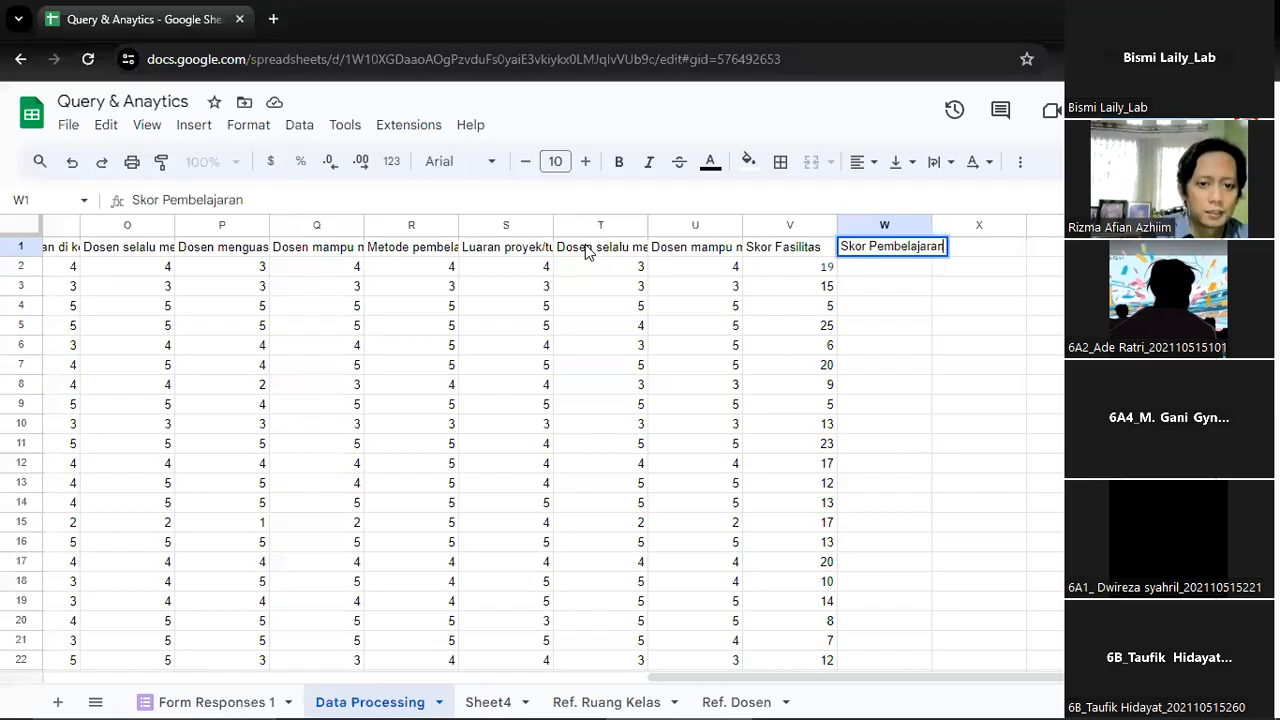
key(BackSpace)
key(BackSpace)
key(BackSpace)
key(BackSpace)
key(BackSpace)
key(BackSpace)
key(BackSpace)
key(BackSpace)
key(BackSpace)
key(BackSpace)
key(BackSpace)
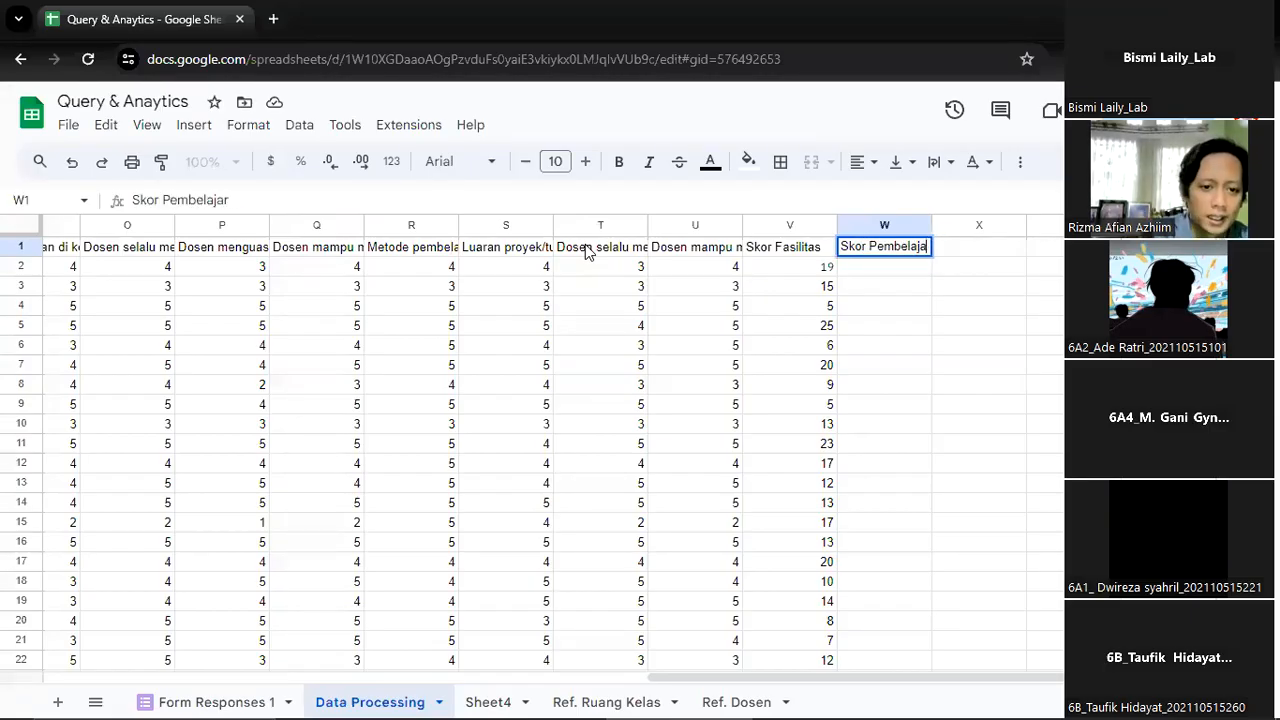
text(roses Pembelajaran)
key(Return)
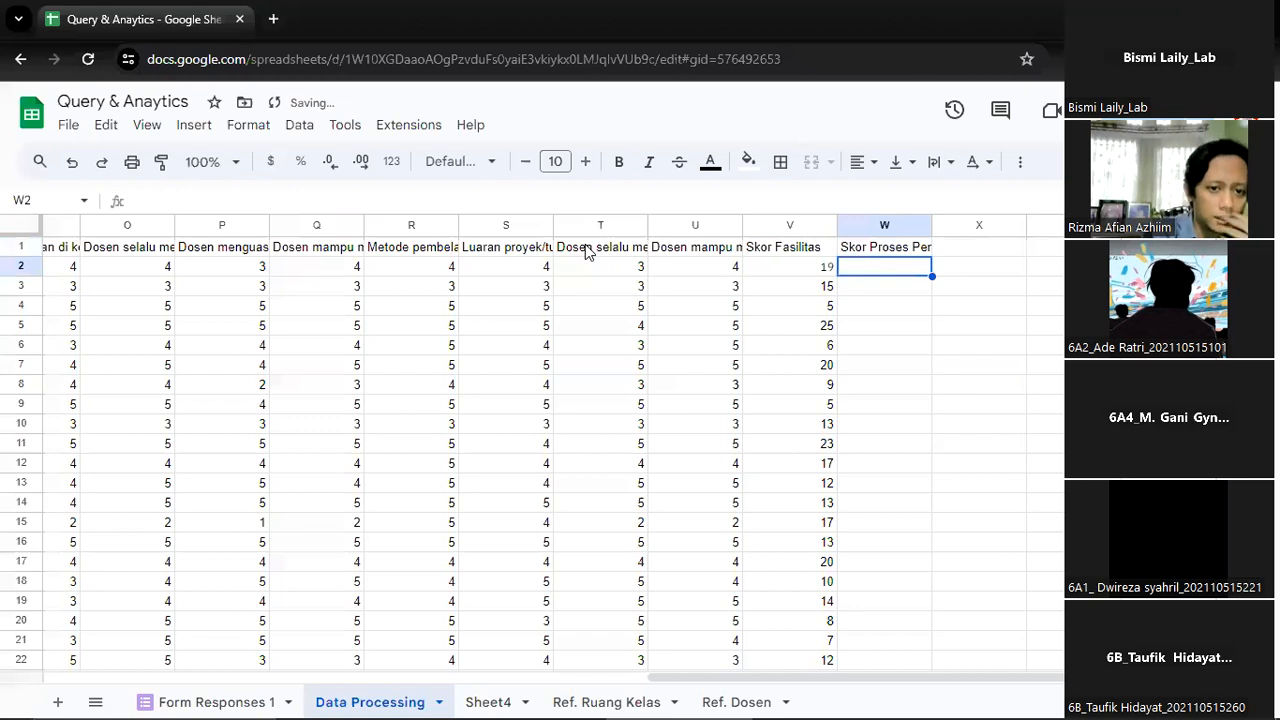
text(=)
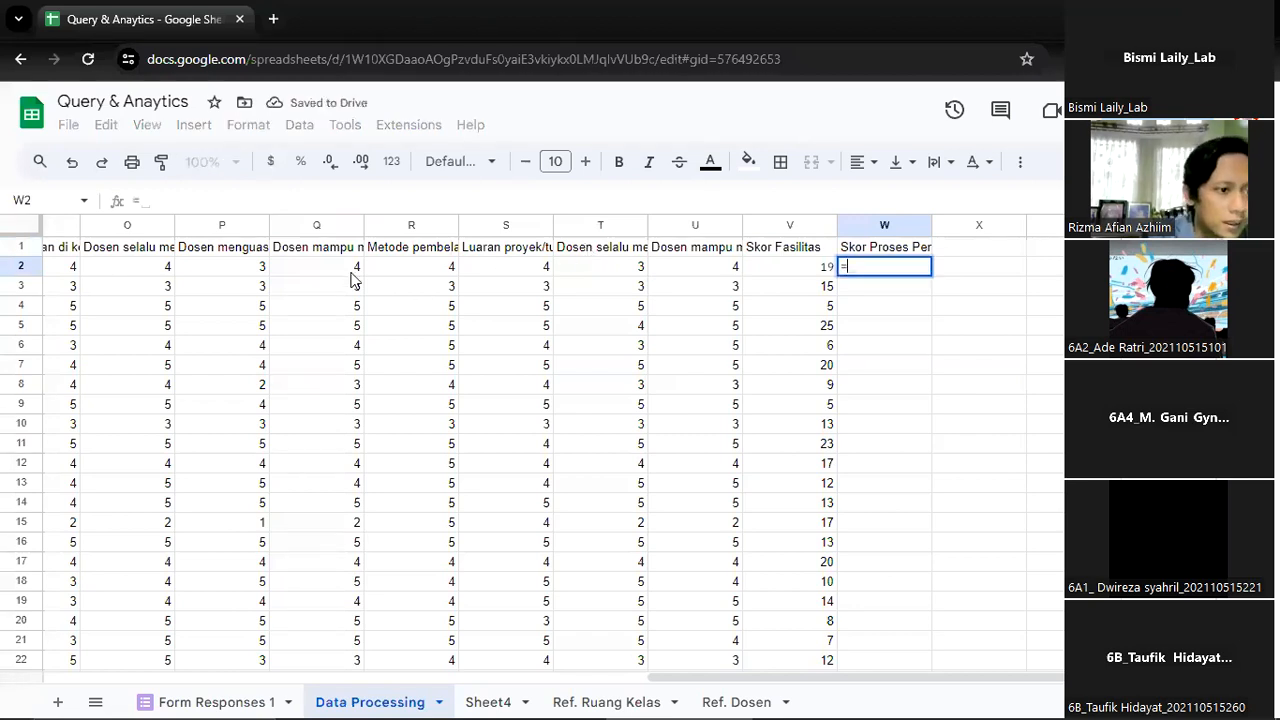
click(250, 274)
key(BackSpace)
key(BackSpace)
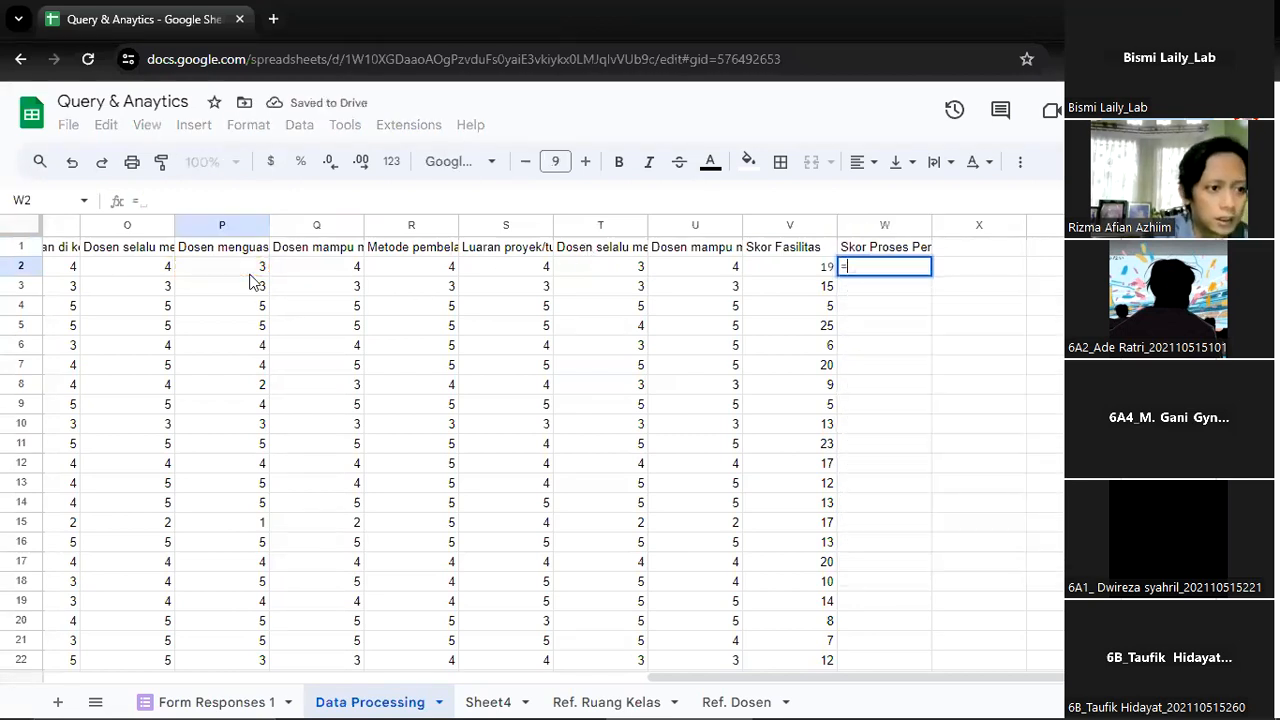
text(IF(i)
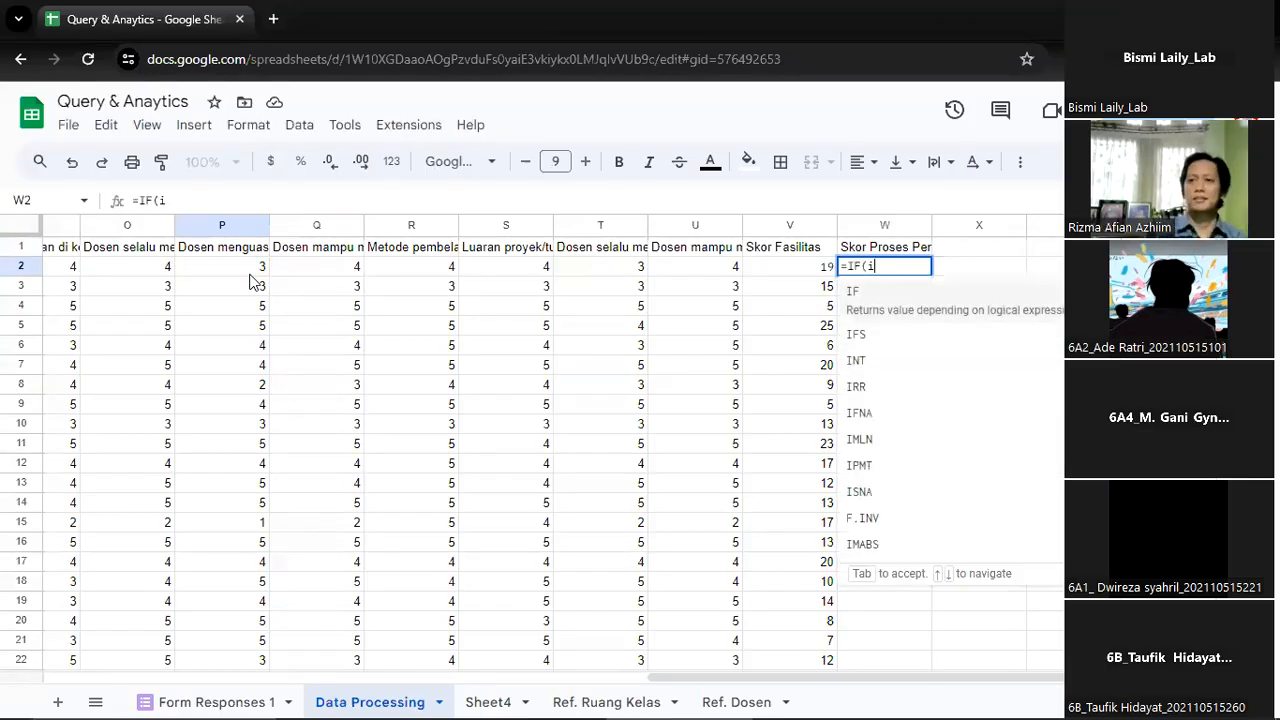
key(BackSpace)
key(BackSpace)
key(BackSpace)
key(BackSpace)
key(BackSpace)
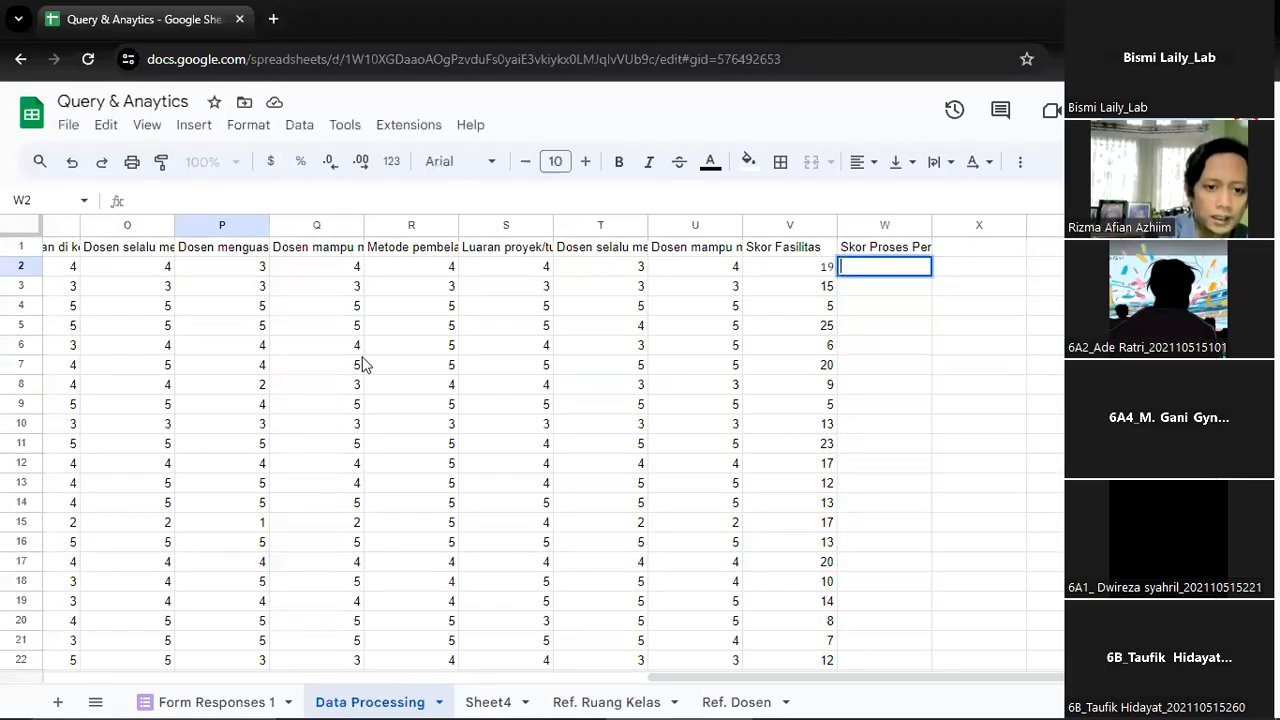
Check how far down the scores fill in the Skor Fasilitas column, including the rows beyond the last response
key(Left)
key(Down)
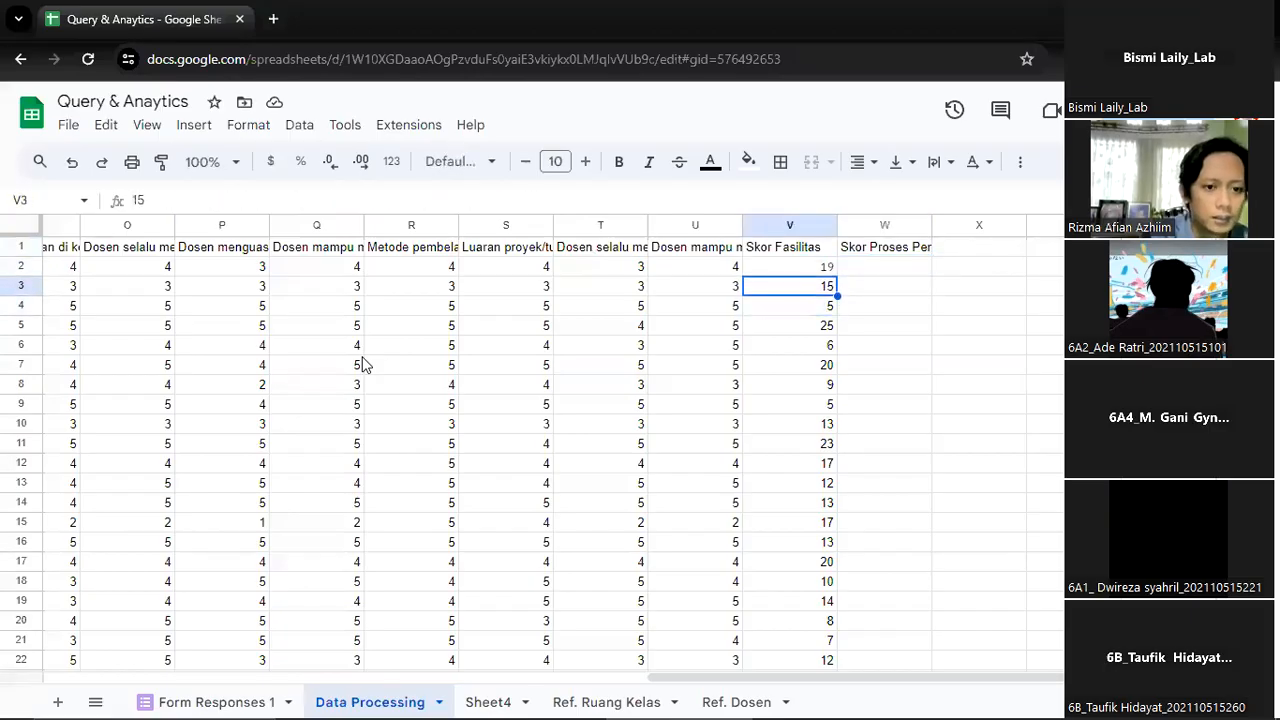
key(Up)
key(Down)
key(ctrl+Down)
key(Down)
key(Left)
key(Right)
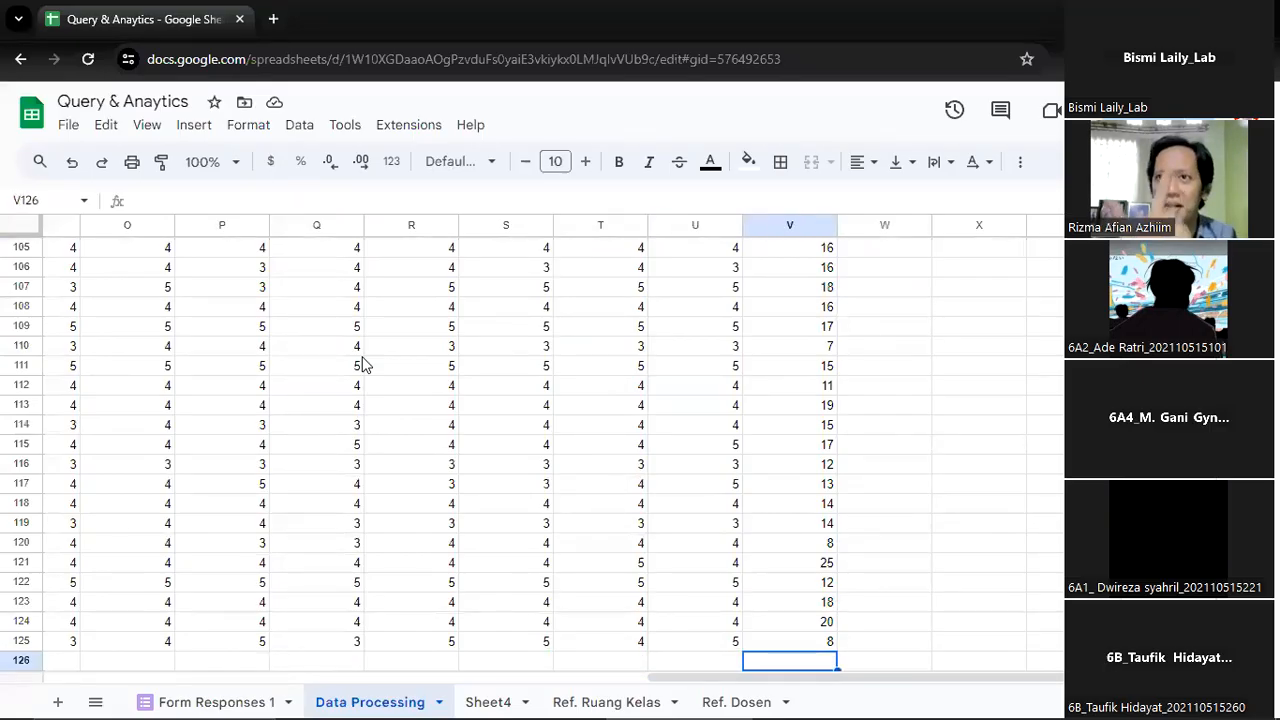
key(Left)
key(Left)
key(Left)
key(Right)
key(Right)
key(Right)
key(Right)
key(Down)
key(Left)
key(Up)
key(Right)
key(Left)
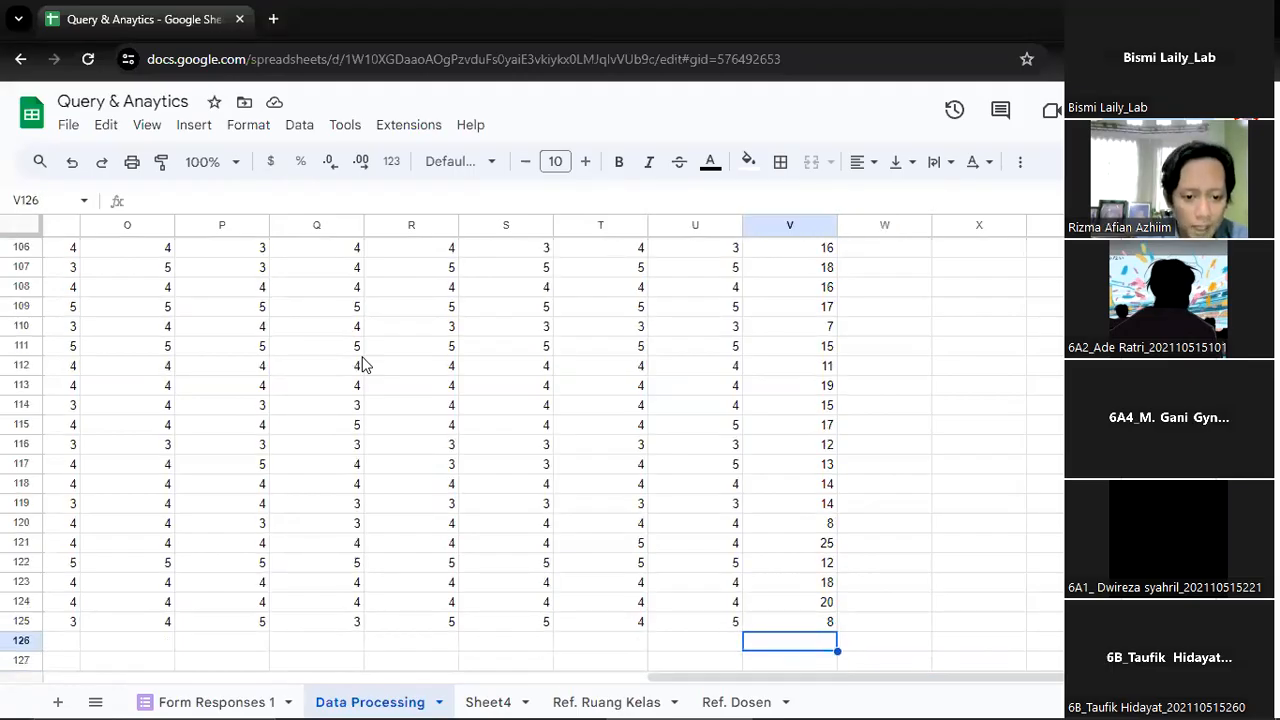
key(ctrl+Down)
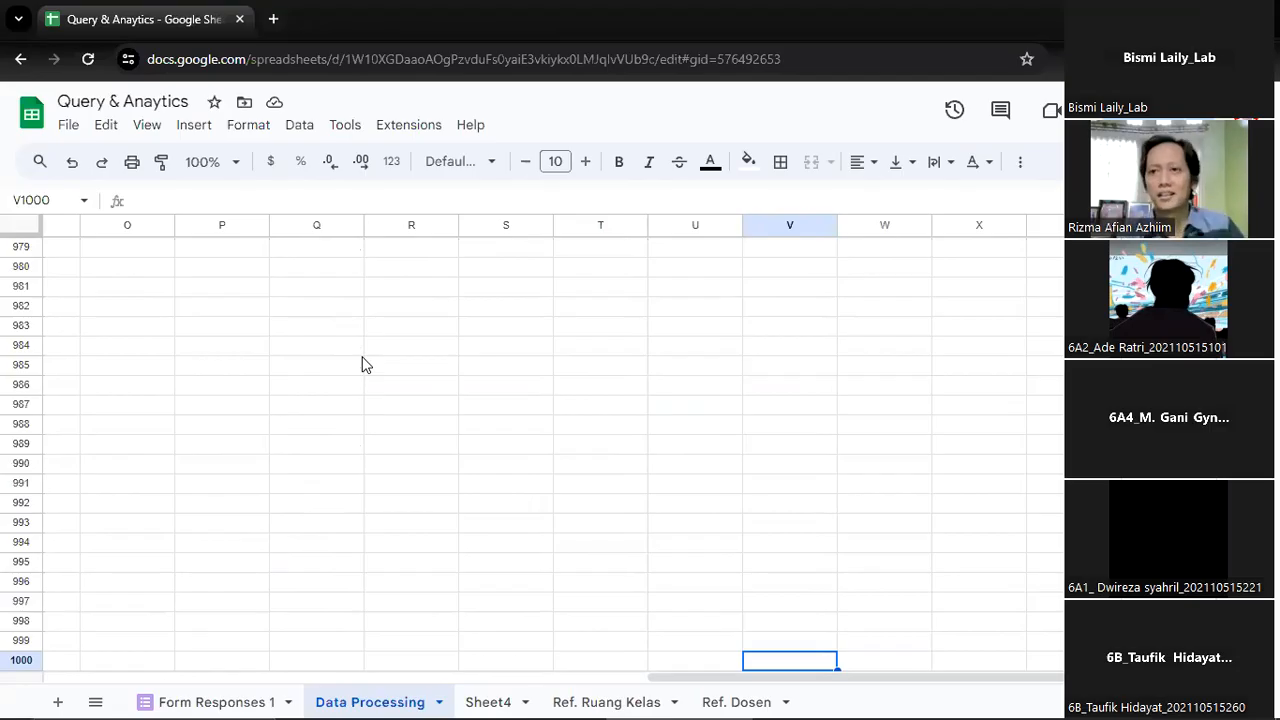
key(ctrl+Up)
key(Up)
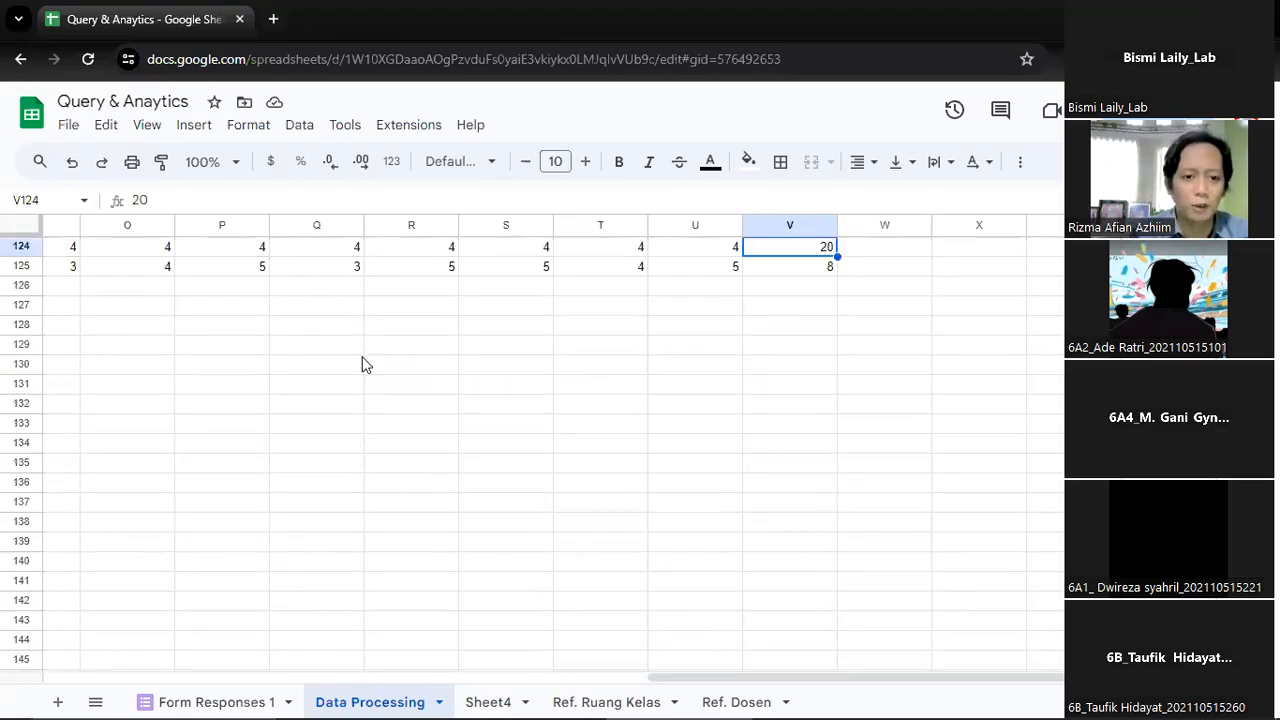
key(ctrl+Up)
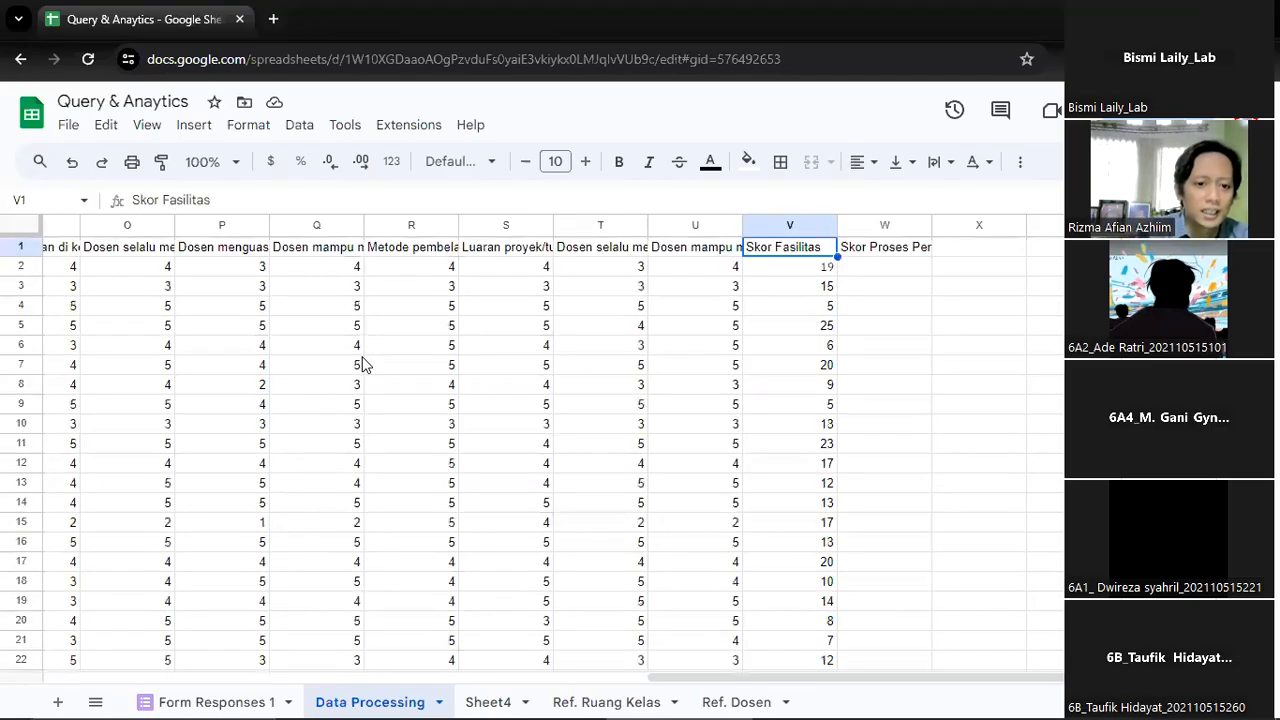
Review the V2 formula alongside the row 2 response cells and the rows beneath the last Skor Fasilitas score
key(Down)
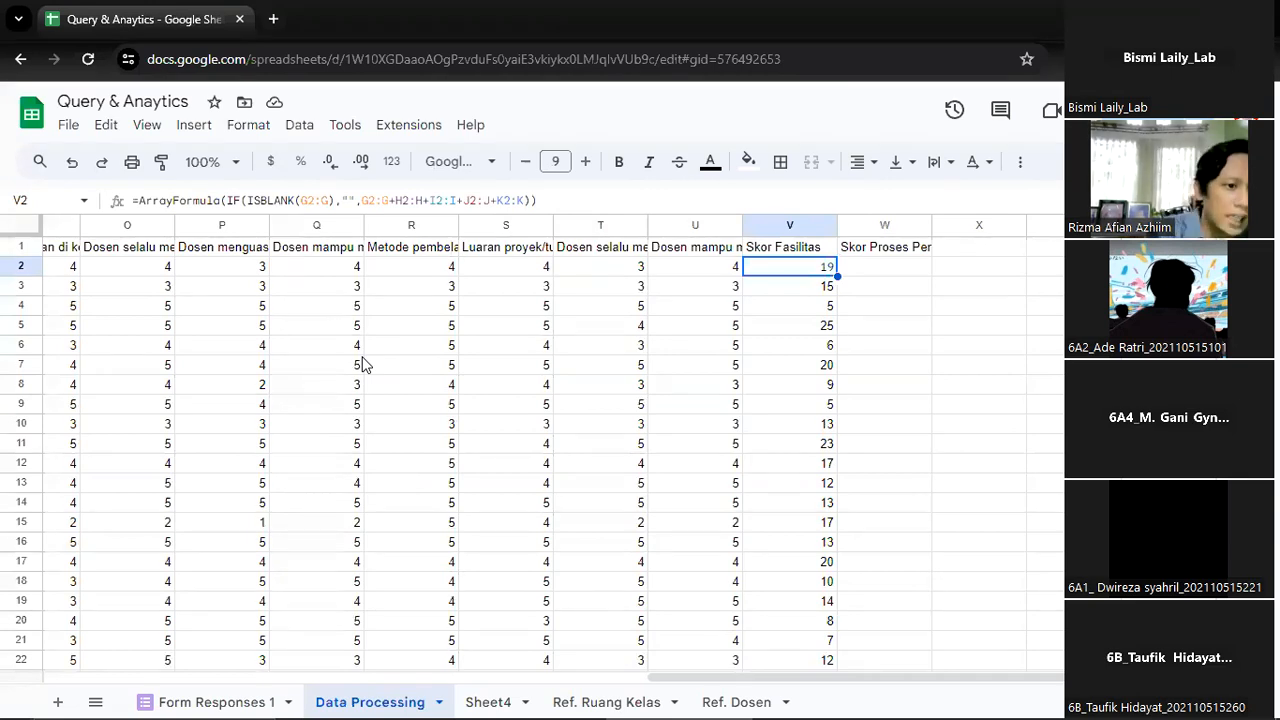
key(Left)
key(Left)
key(Left)
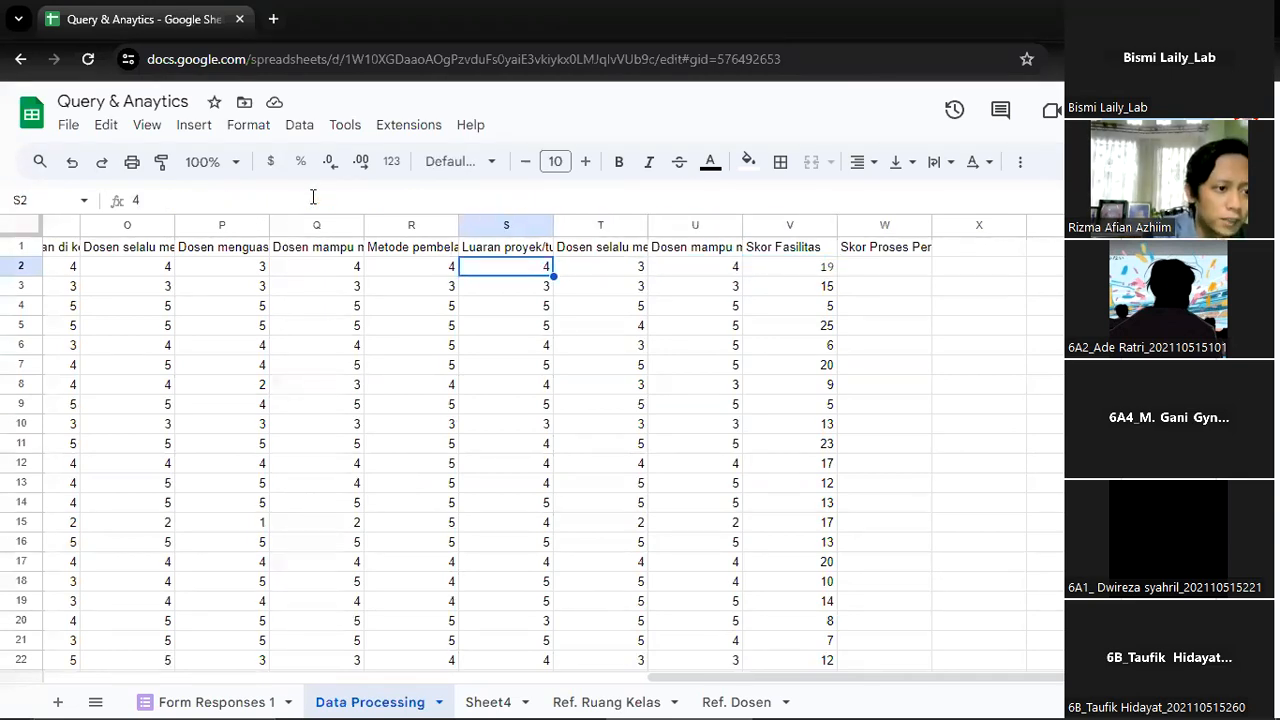
key(Left)
key(Left)
key(Left)
key(Left)
key(Left)
key(Left)
key(Left)
key(Left)
key(Left)
key(Left)
key(Left)
key(Left)
key(Right)
key(Right)
key(Right)
key(Right)
key(Right)
key(Right)
key(Right)
key(Right)
key(Right)
key(Right)
key(Right)
key(Right)
key(Right)
key(Right)
key(Right)
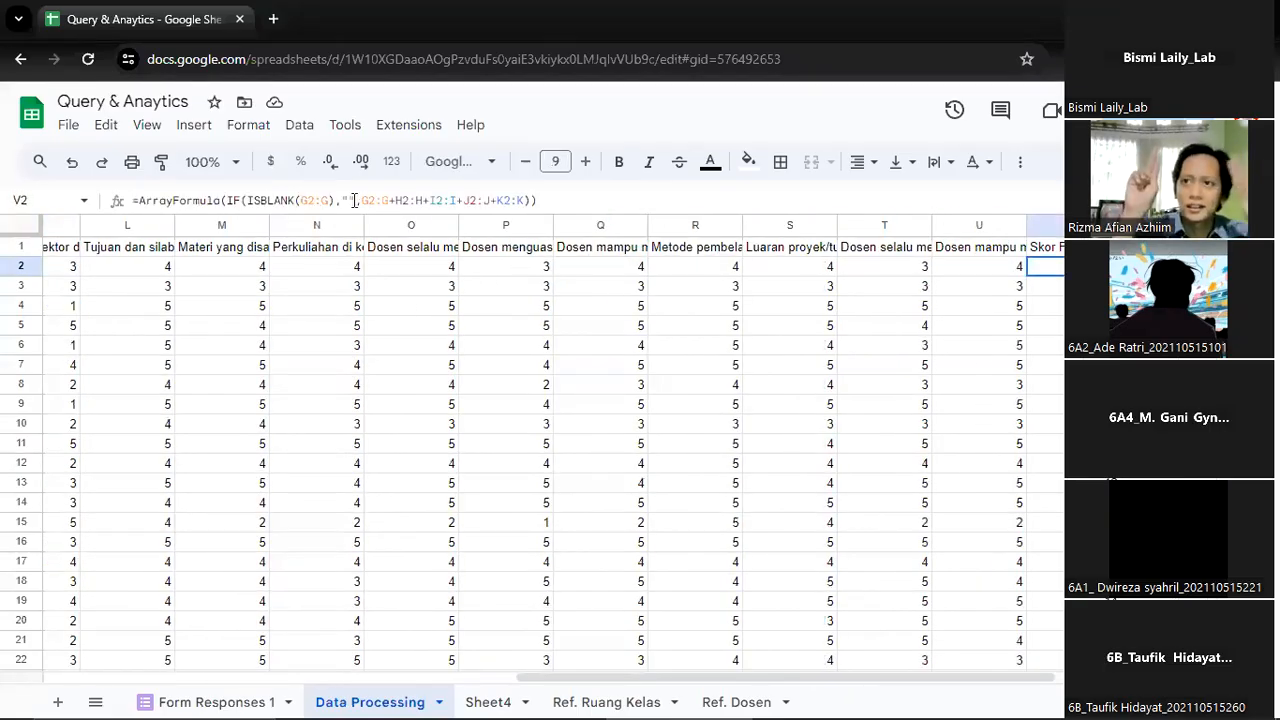
key(ctrl+Down)
key(Down)
key(Up)
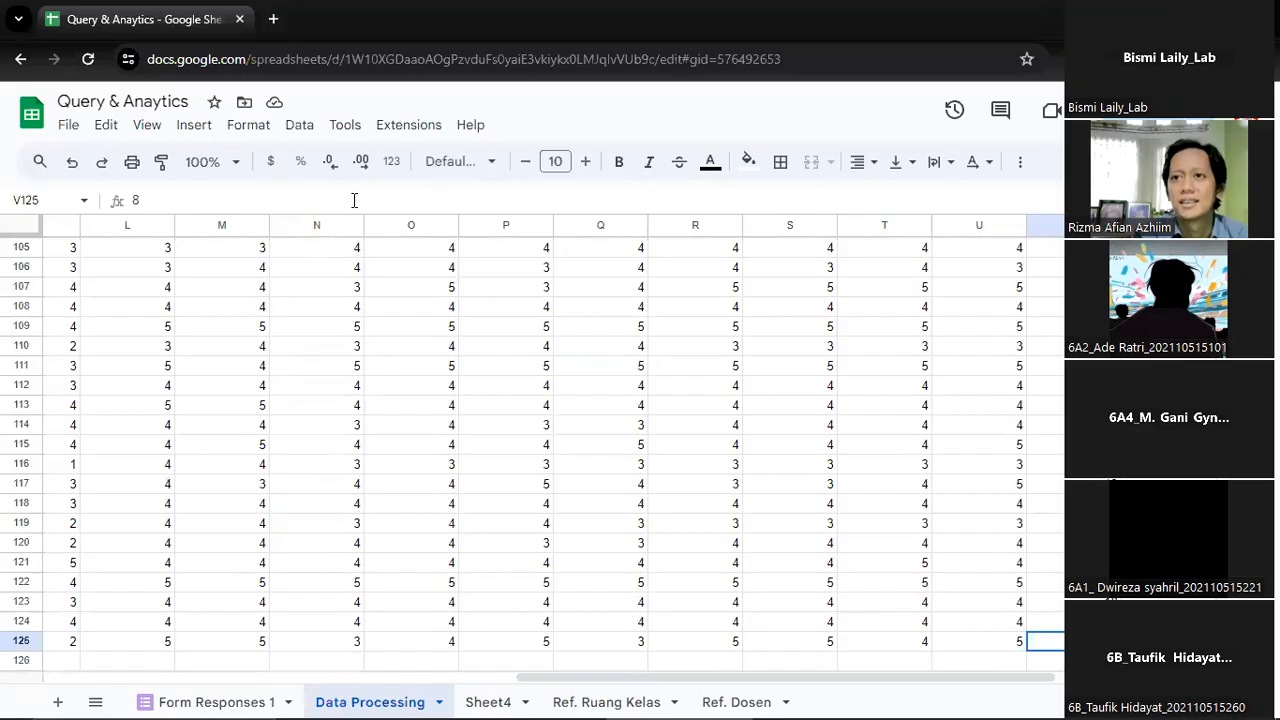
key(Down)
key(Down)
key(Down)
key(Down)
key(Down)
key(Down)
key(Down)
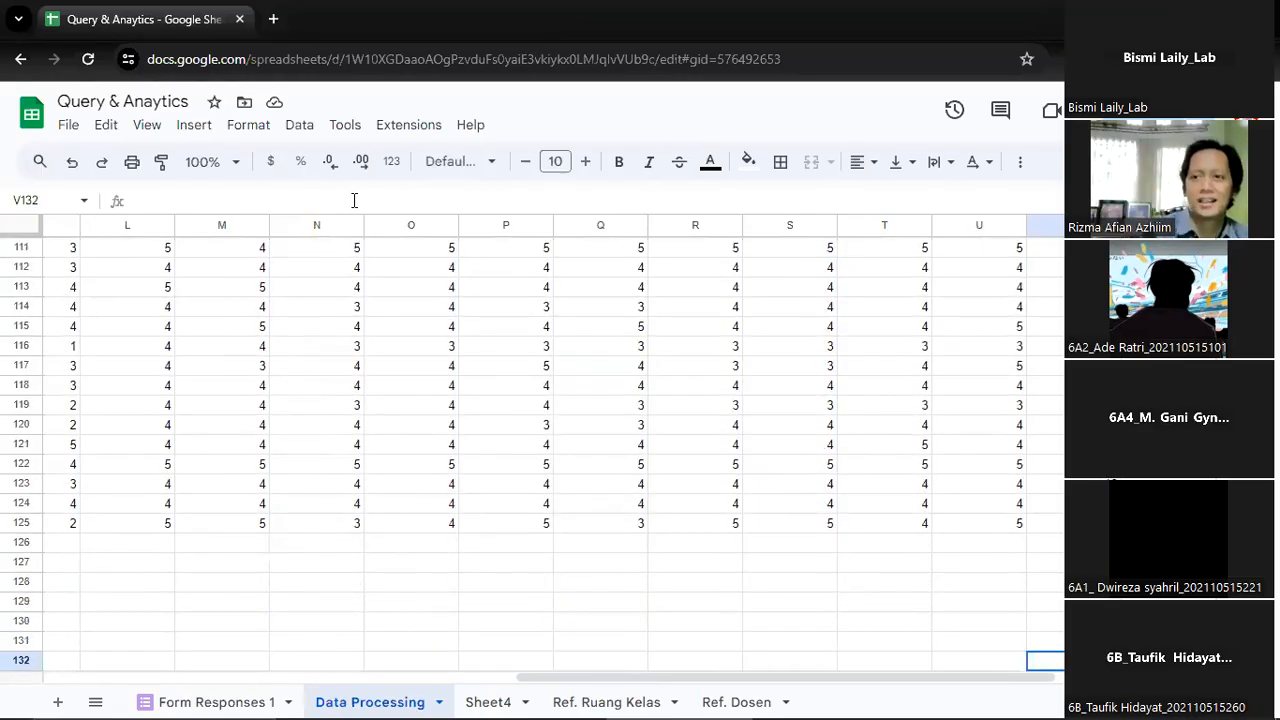
Begin a formula in W2 under the learning score header with an IF function whose condition is ISBLANK
key(ctrl+Up)
key(Up)
key(ctrl+Up)
key(Right)
key(Down)
text(=i)
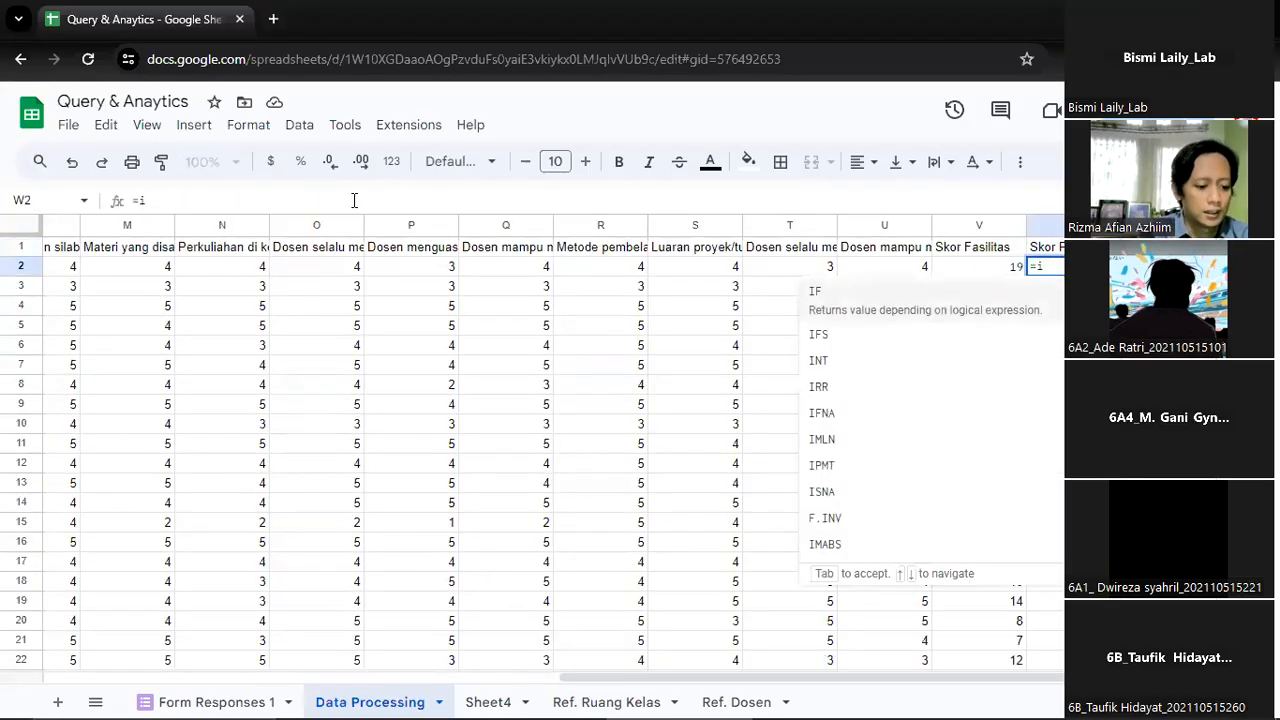
text(f(isblank()
Set L2:L, the first learning question's responses, as the range tested by ISBLANK in the W2 formula
key(Left)
key(Left)
key(Left)
key(Left)
key(Left)
key(Left)
key(Left)
key(Left)
key(Left)
key(Left)
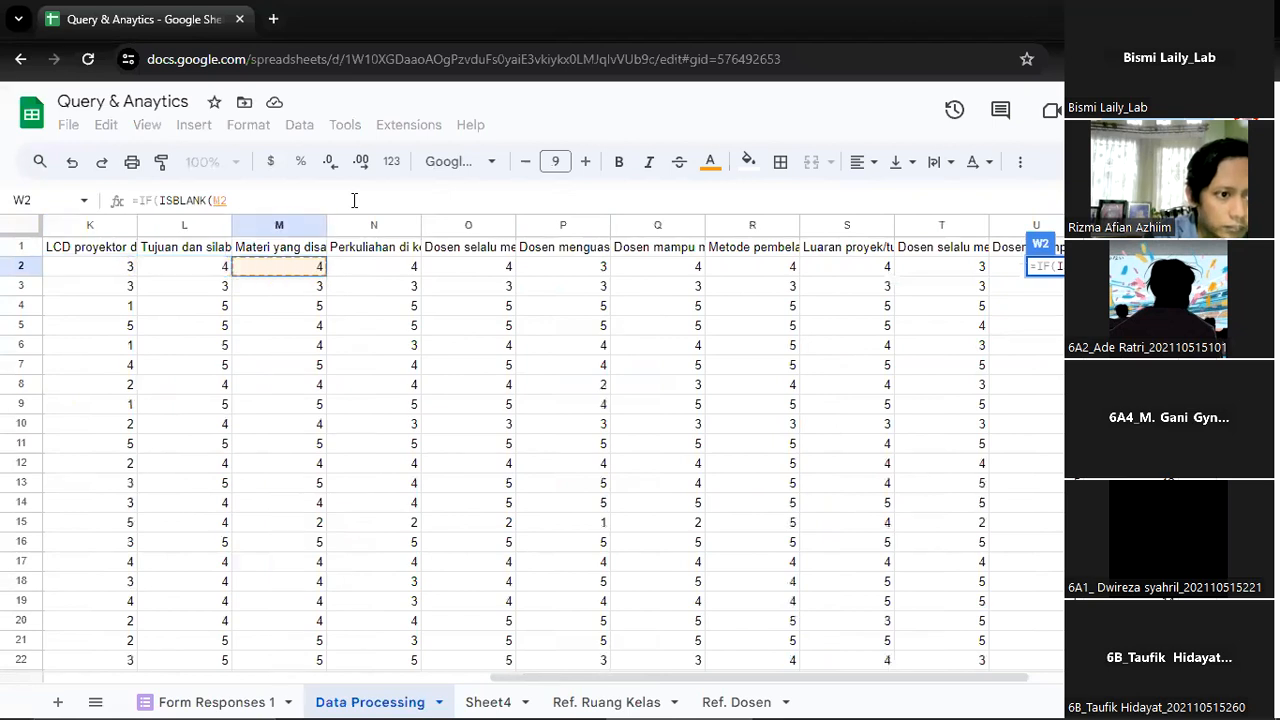
key(Right)
key(Right)
key(Left)
key(Left)
key(Left)
key(Left)
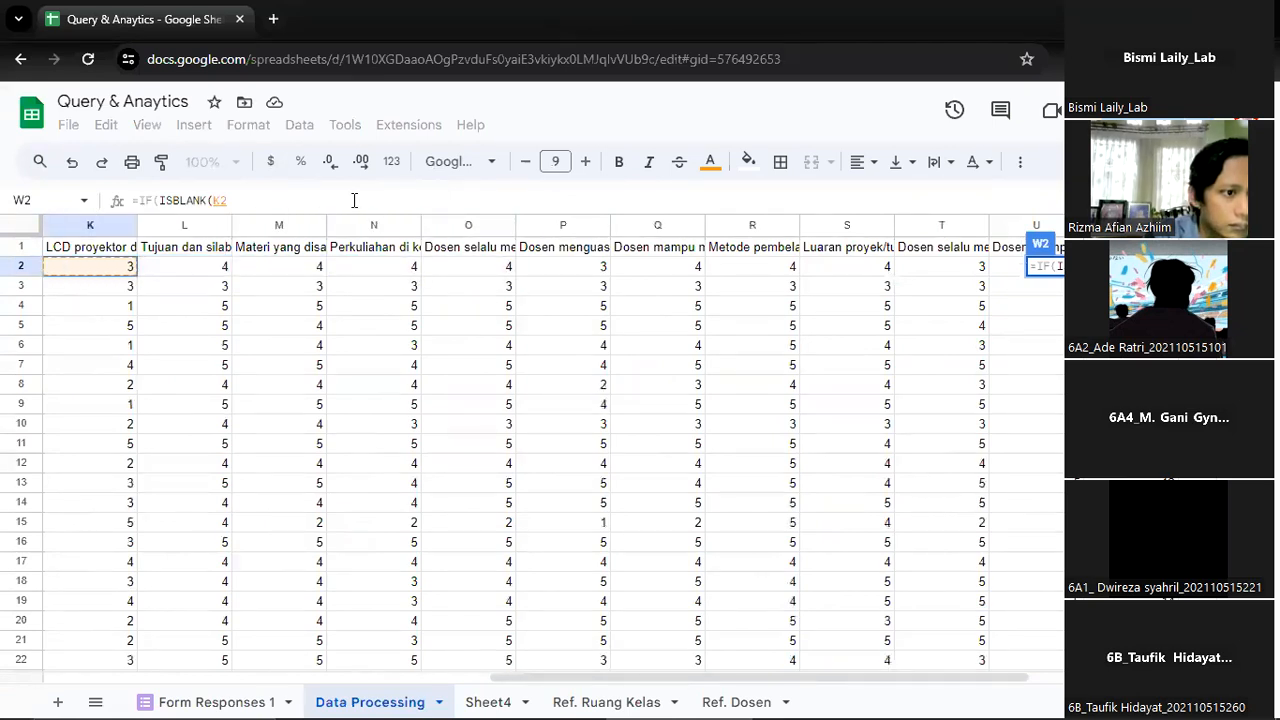
key(Right)
text(:L)
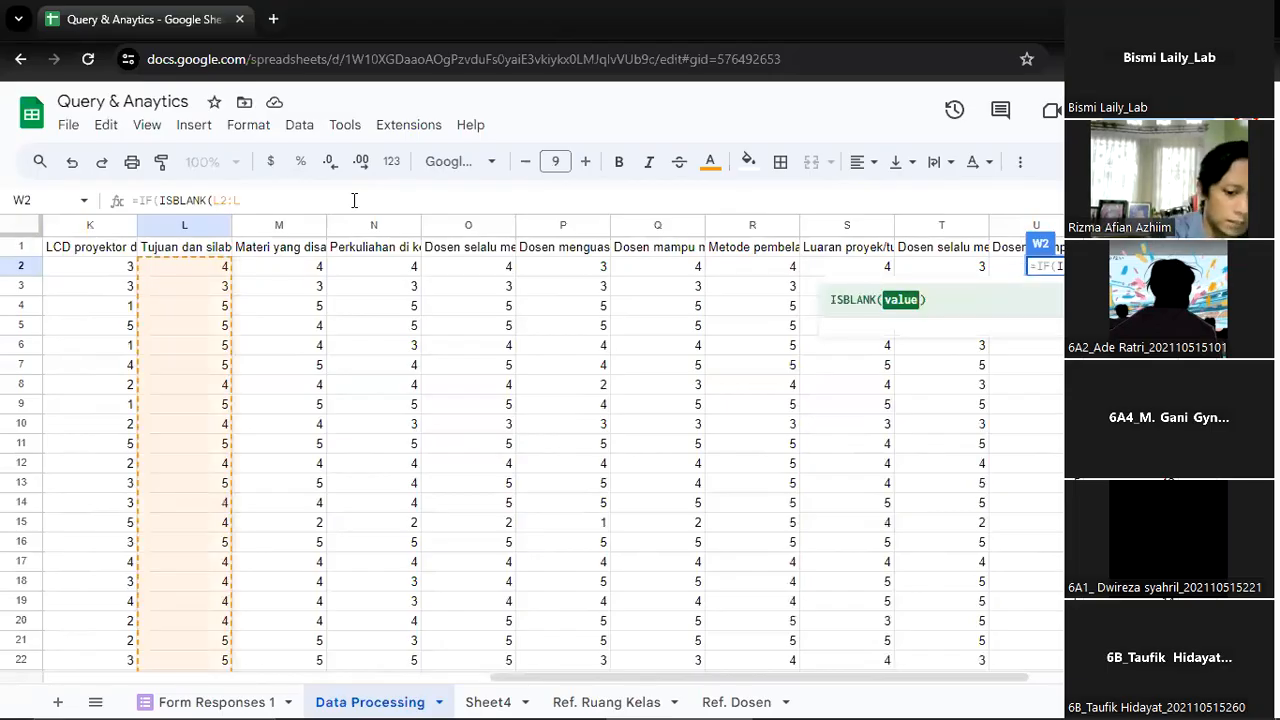
key(BackSpace)
key(BackSpace)
text(:L)
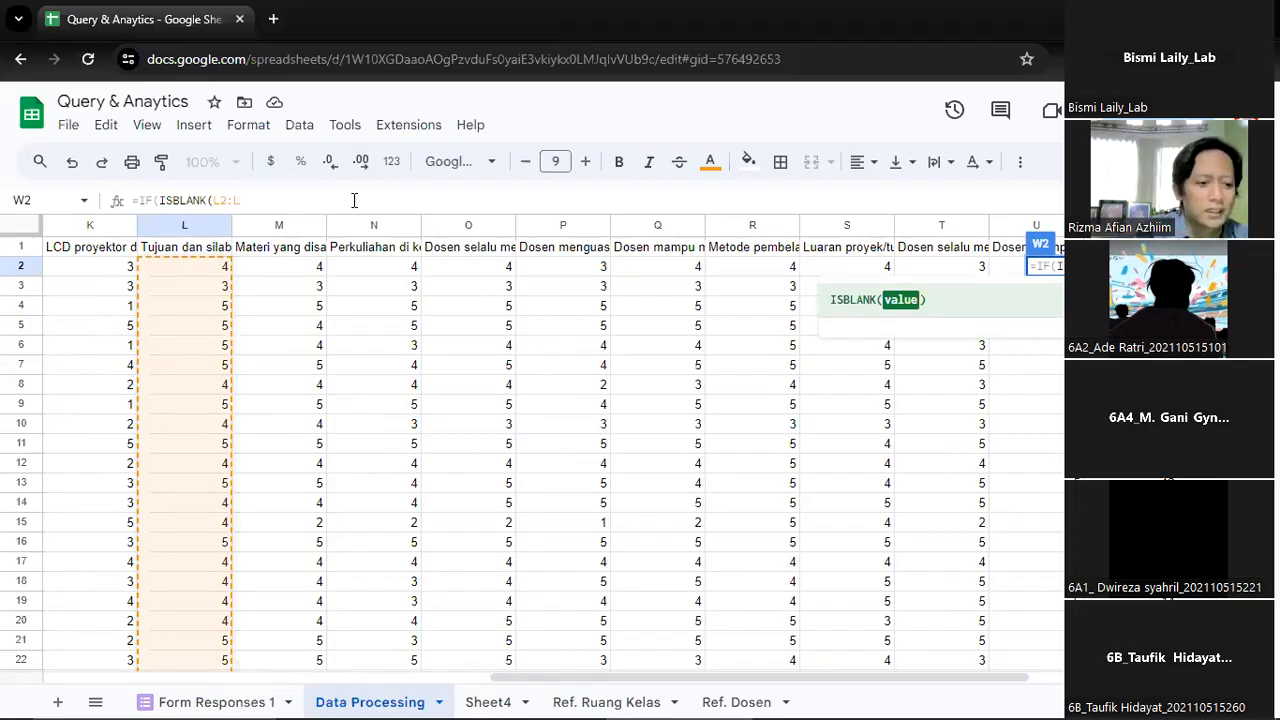
text(),)
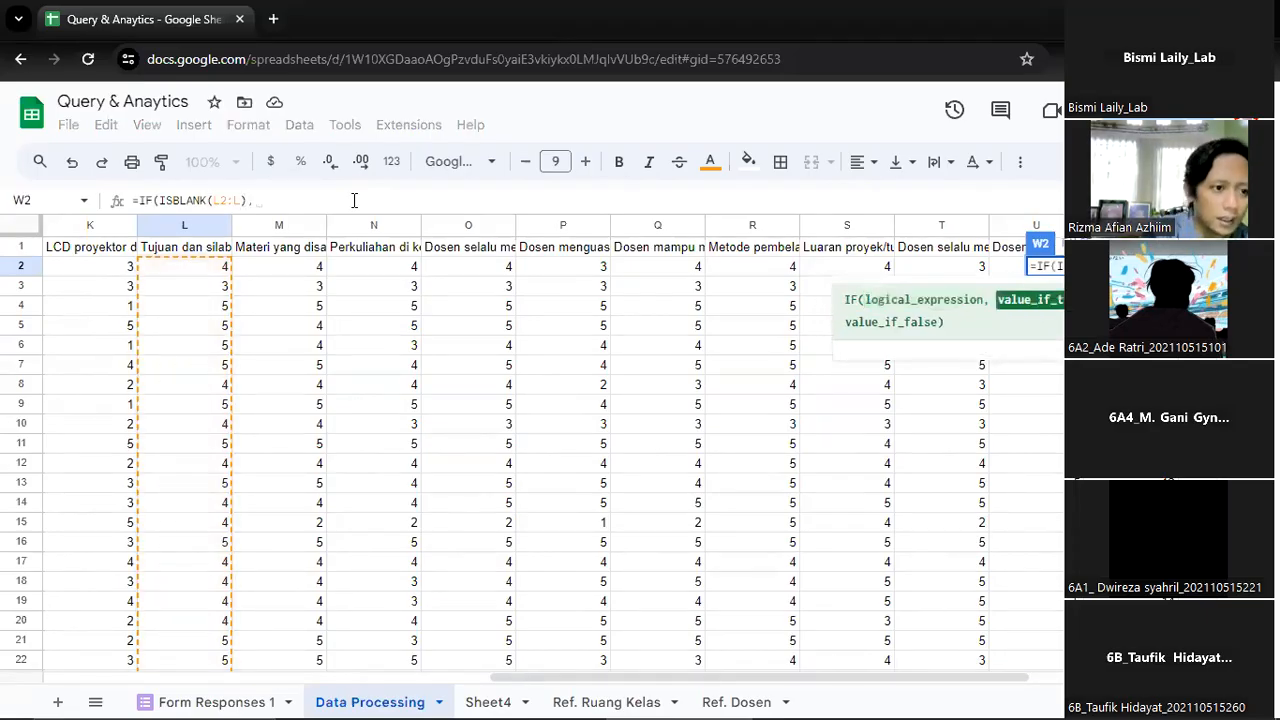
text("")
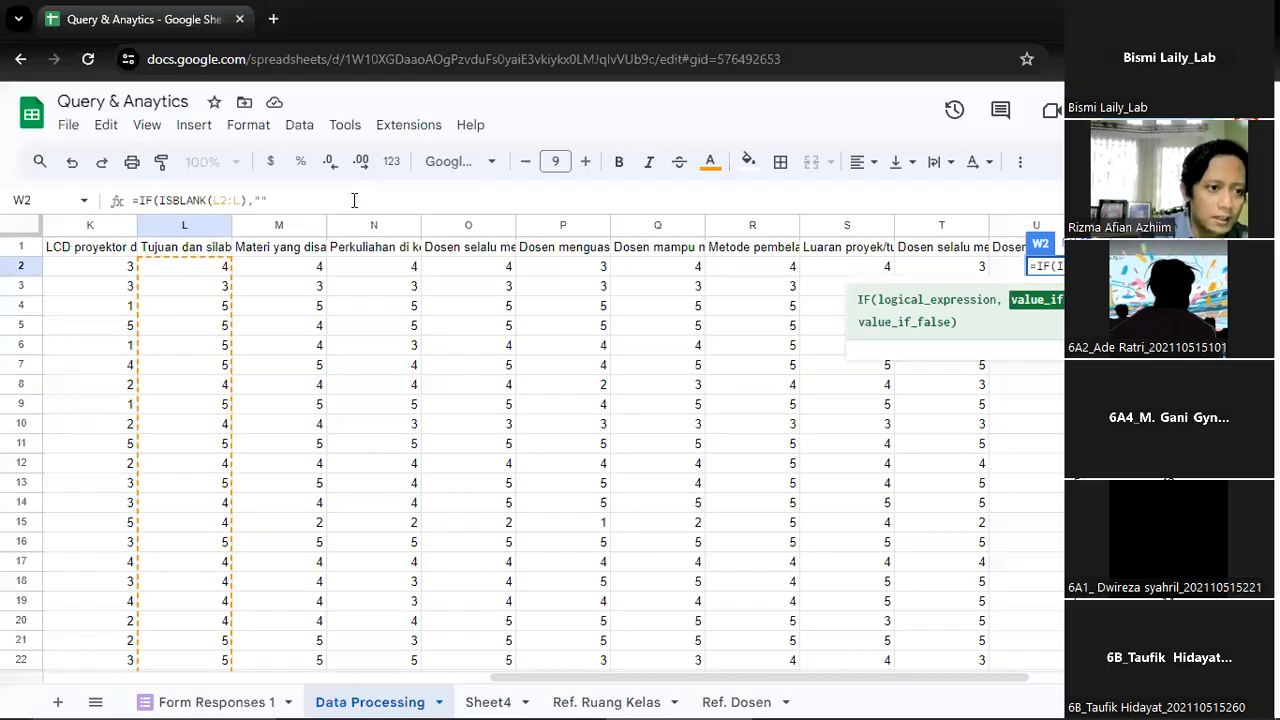
text(,)
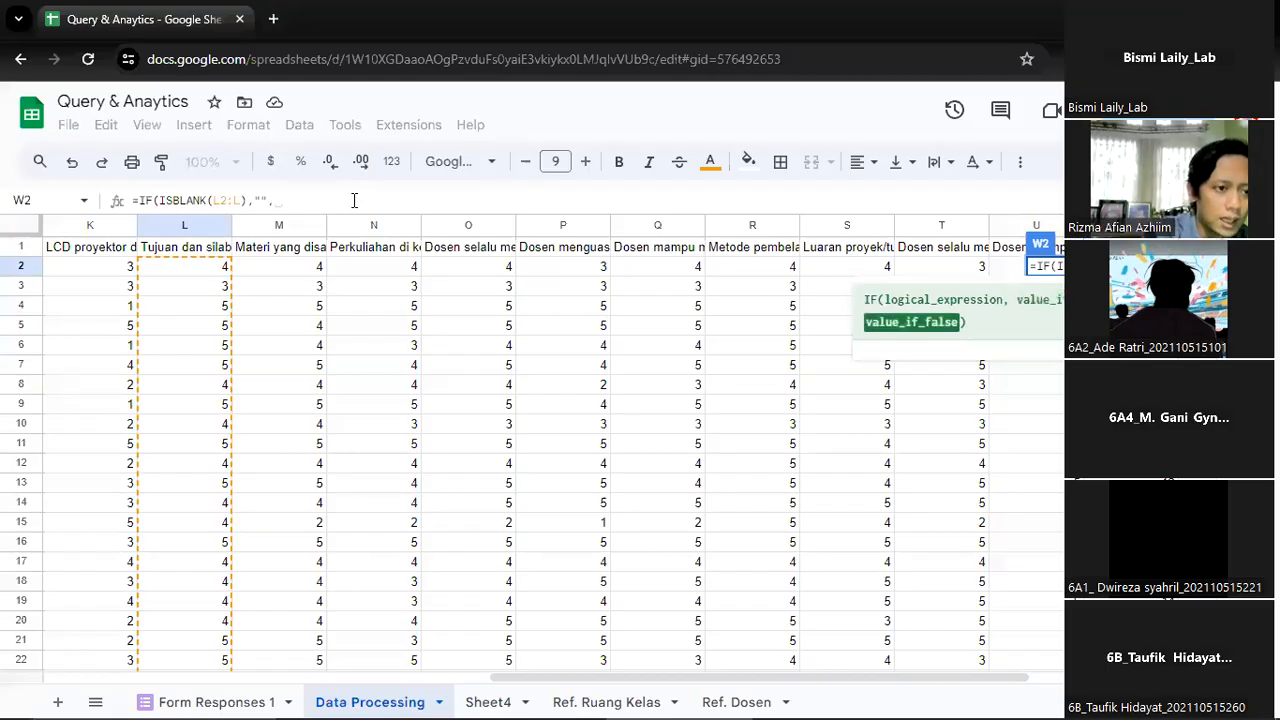
Make the W2 formula return an empty string for blank rows and start its sum with L2:L
click(222, 268)
text(:L)
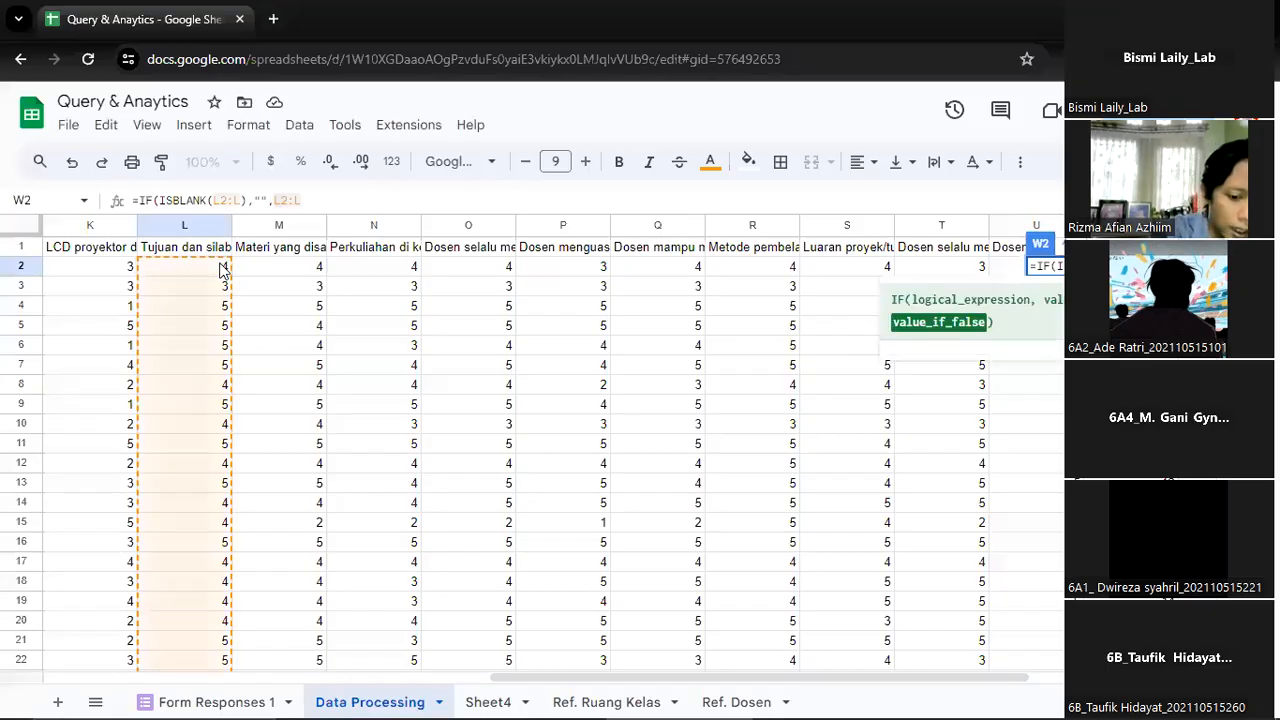
text(+)
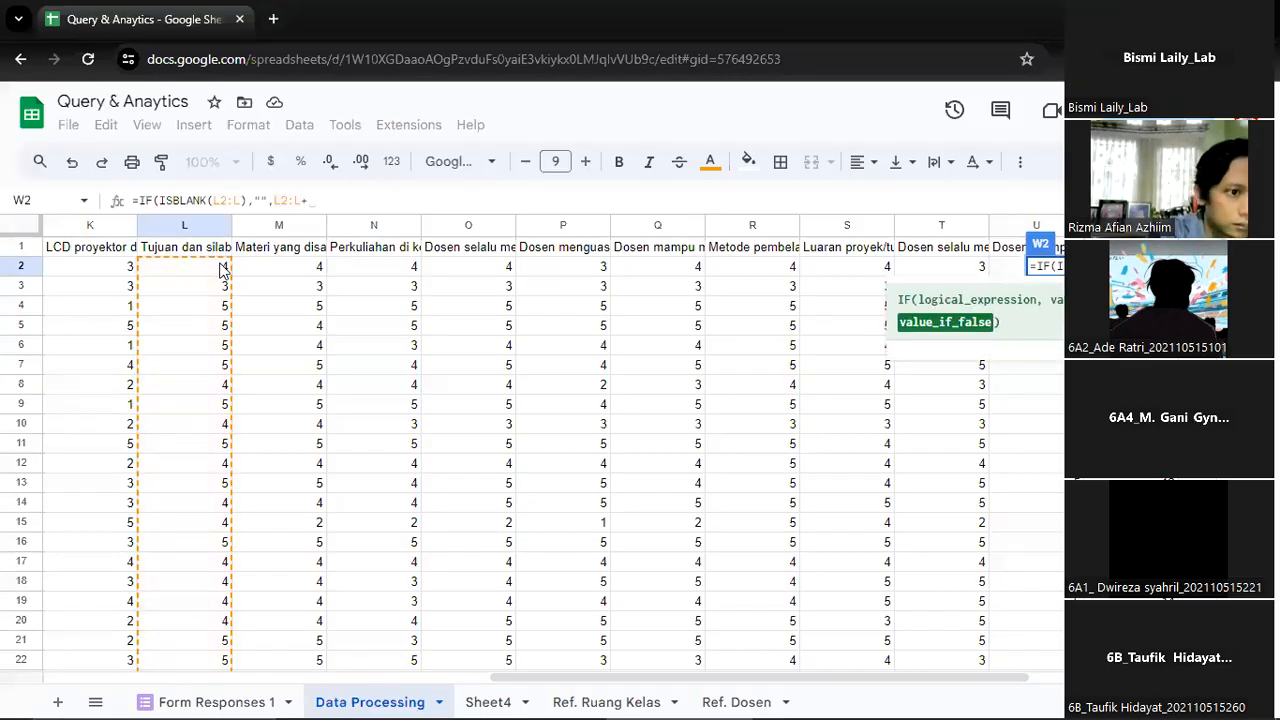
Add M2:M, the second learning question's responses, to the sum in the W2 formula
click(314, 271)
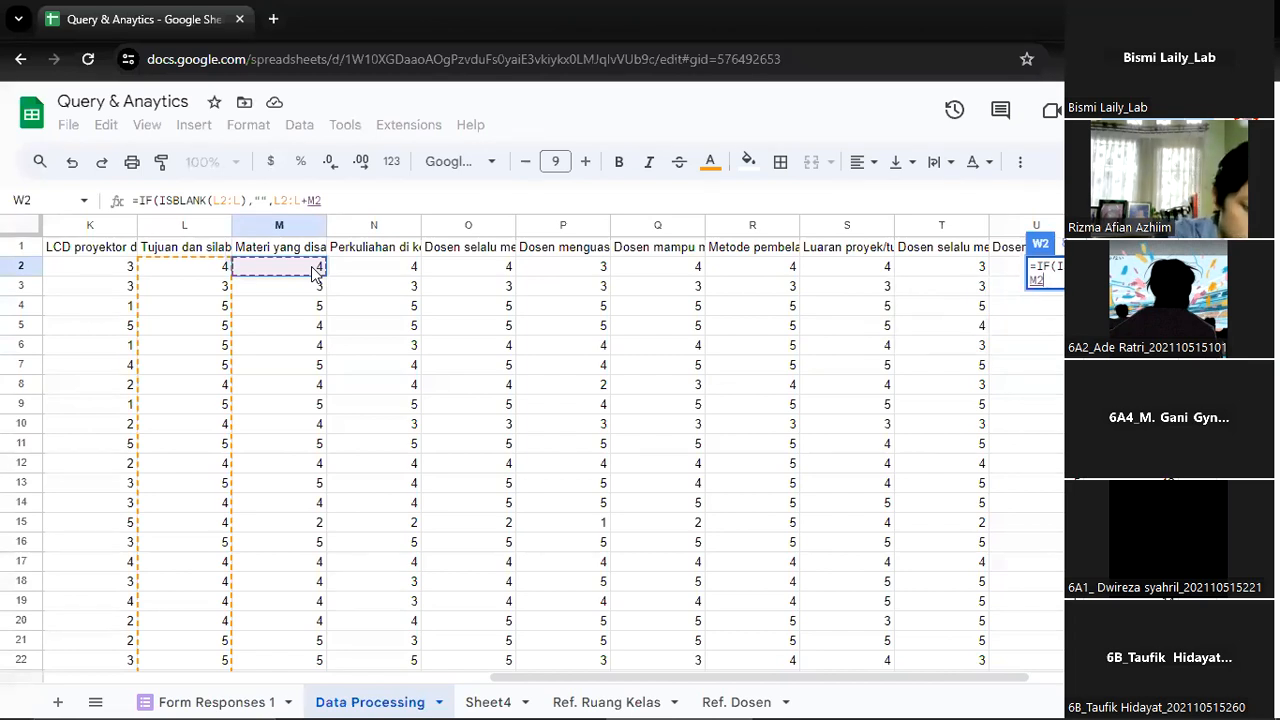
text(+M)
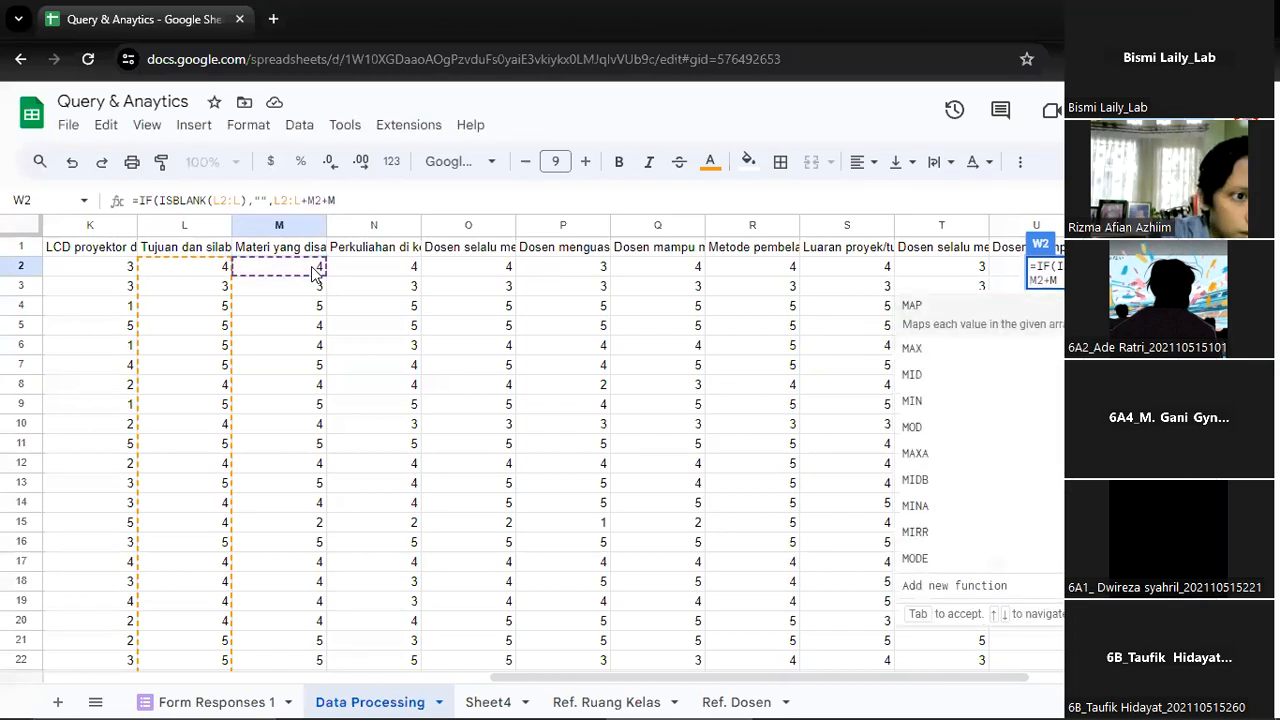
key(BackSpace)
key(BackSpace)
text(:M,)
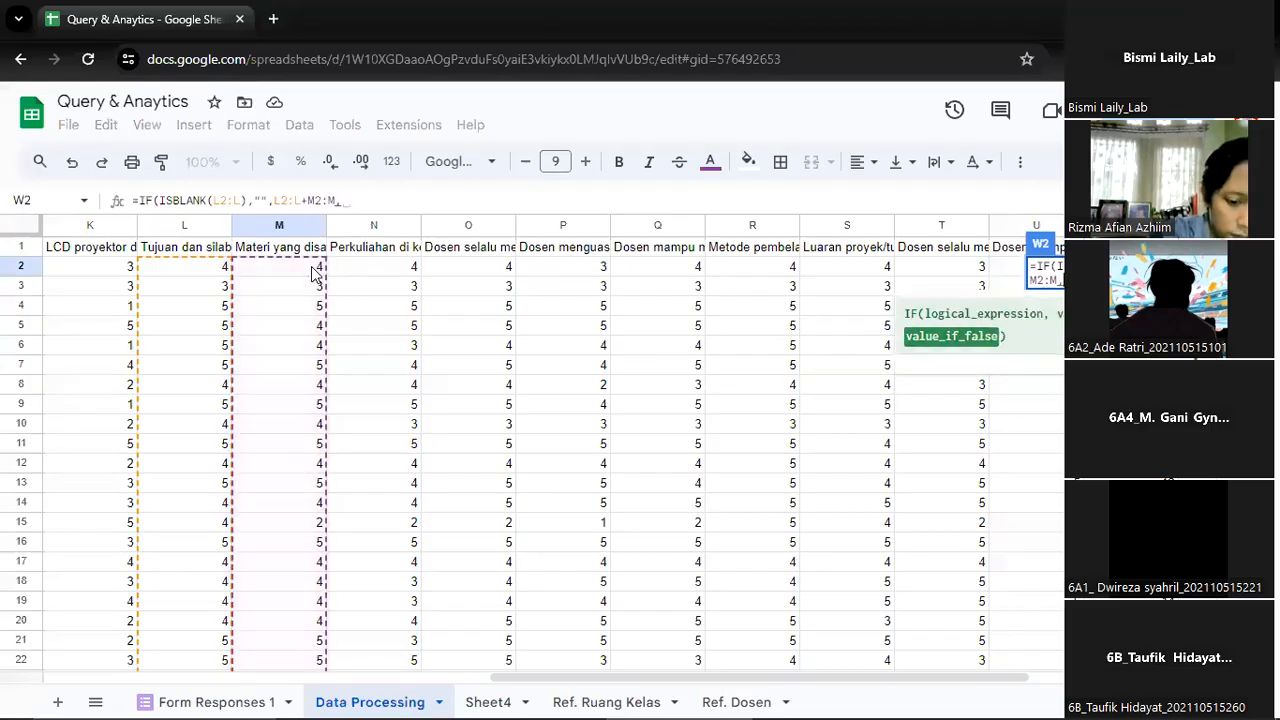
key(BackSpace)
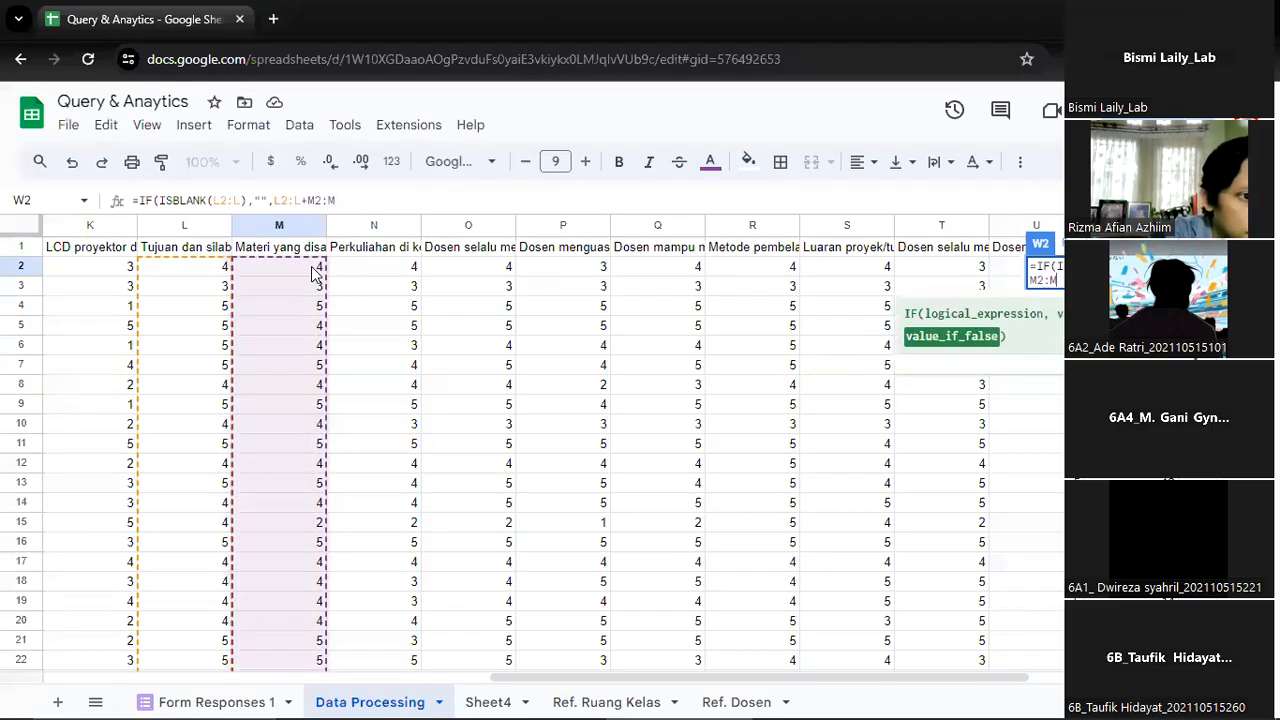
text(+)
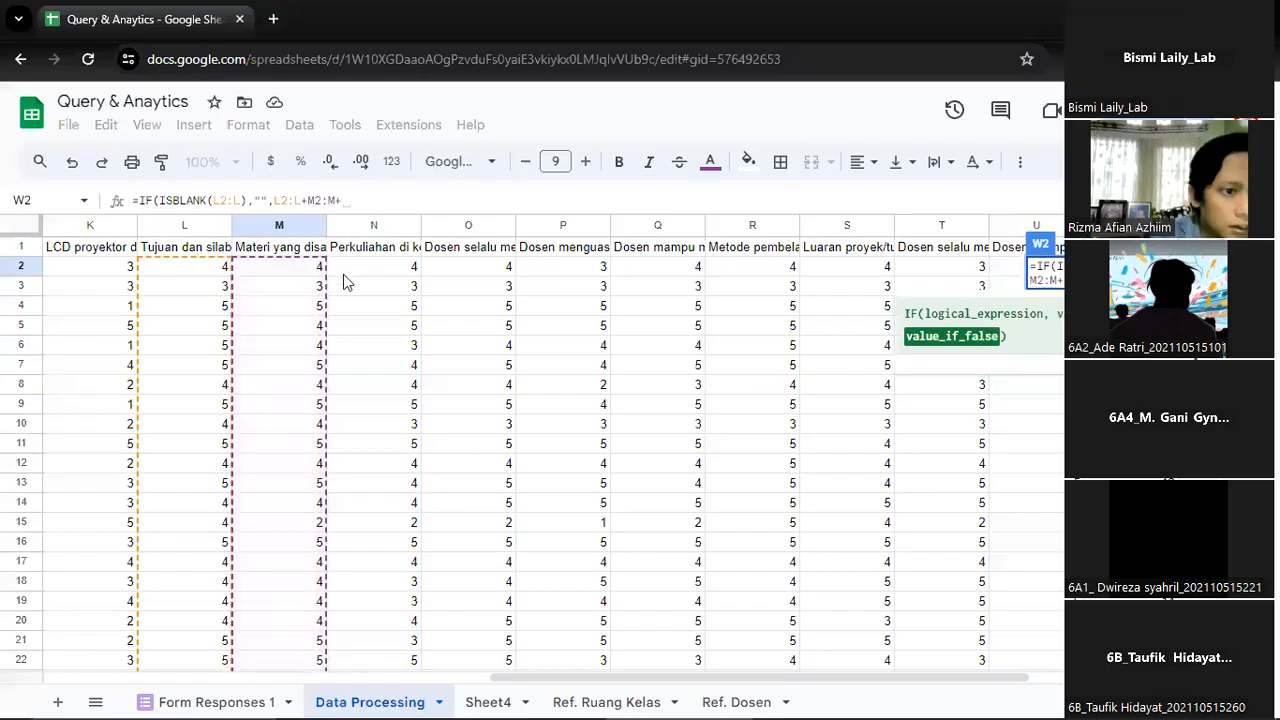
Extend the W2 sum with the response ranges N2:N and O2:O
click(378, 275)
text(:N)
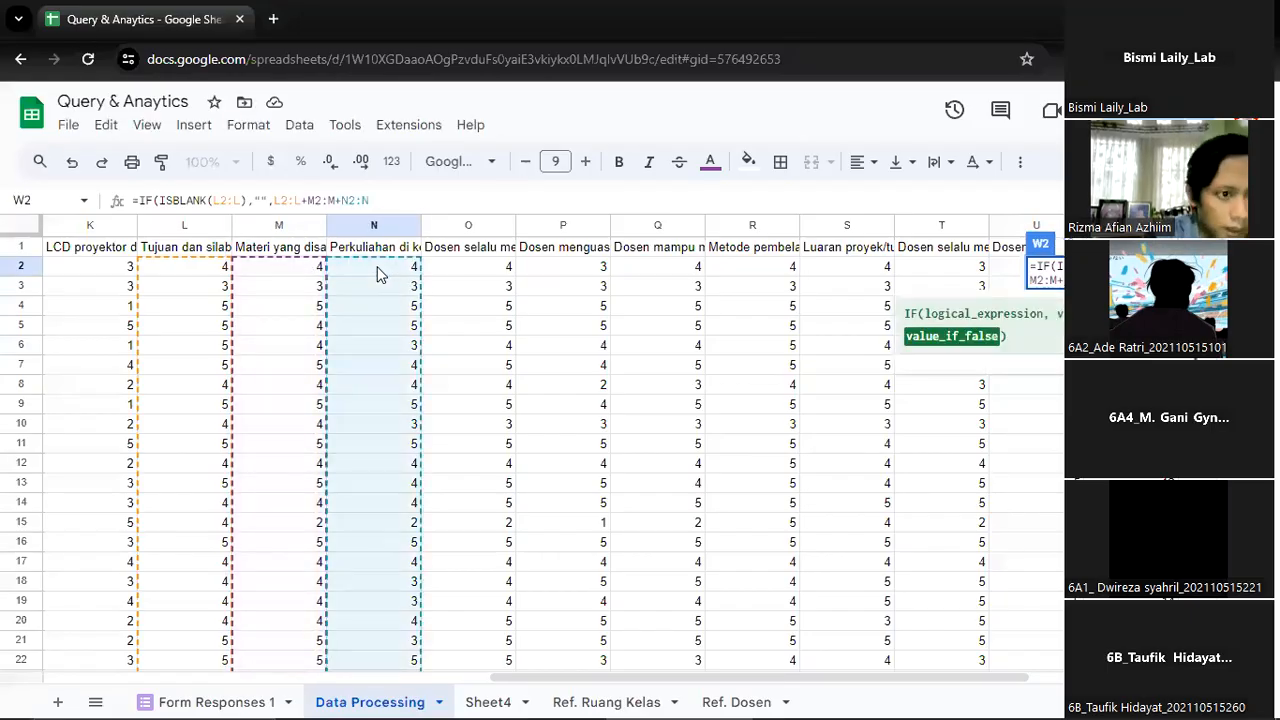
text(+)
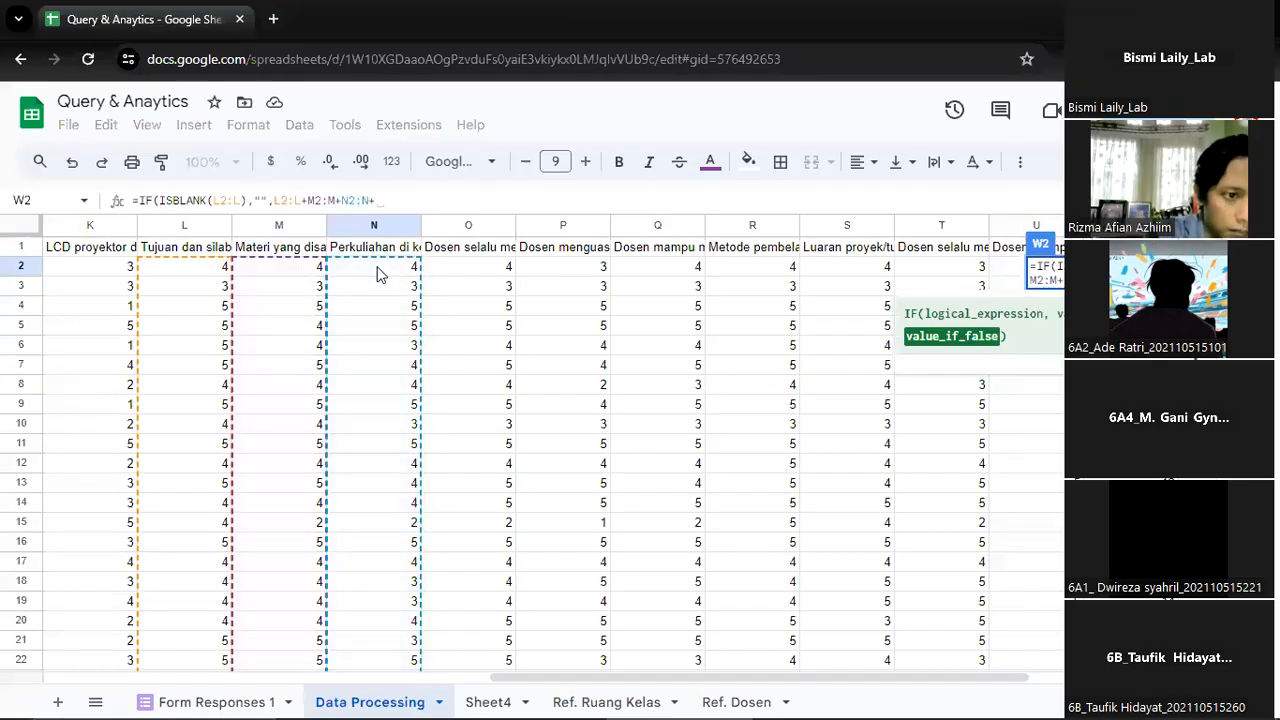
click(460, 270)
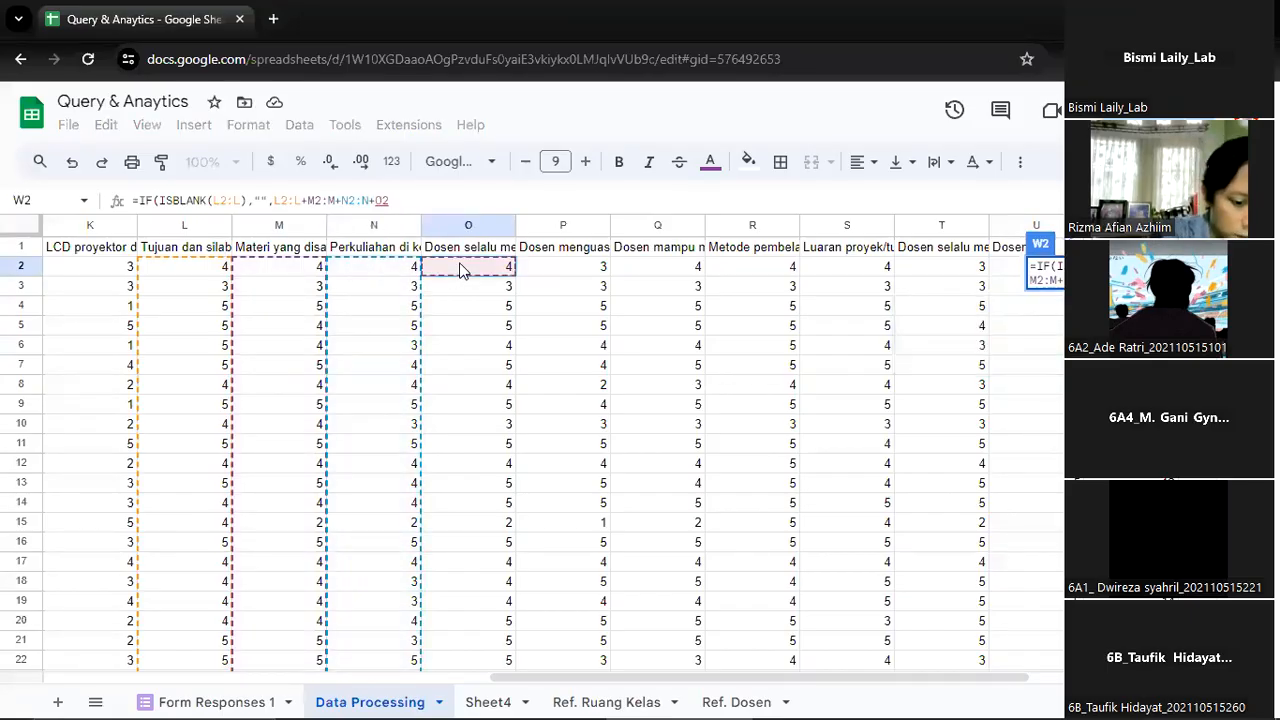
text(:)
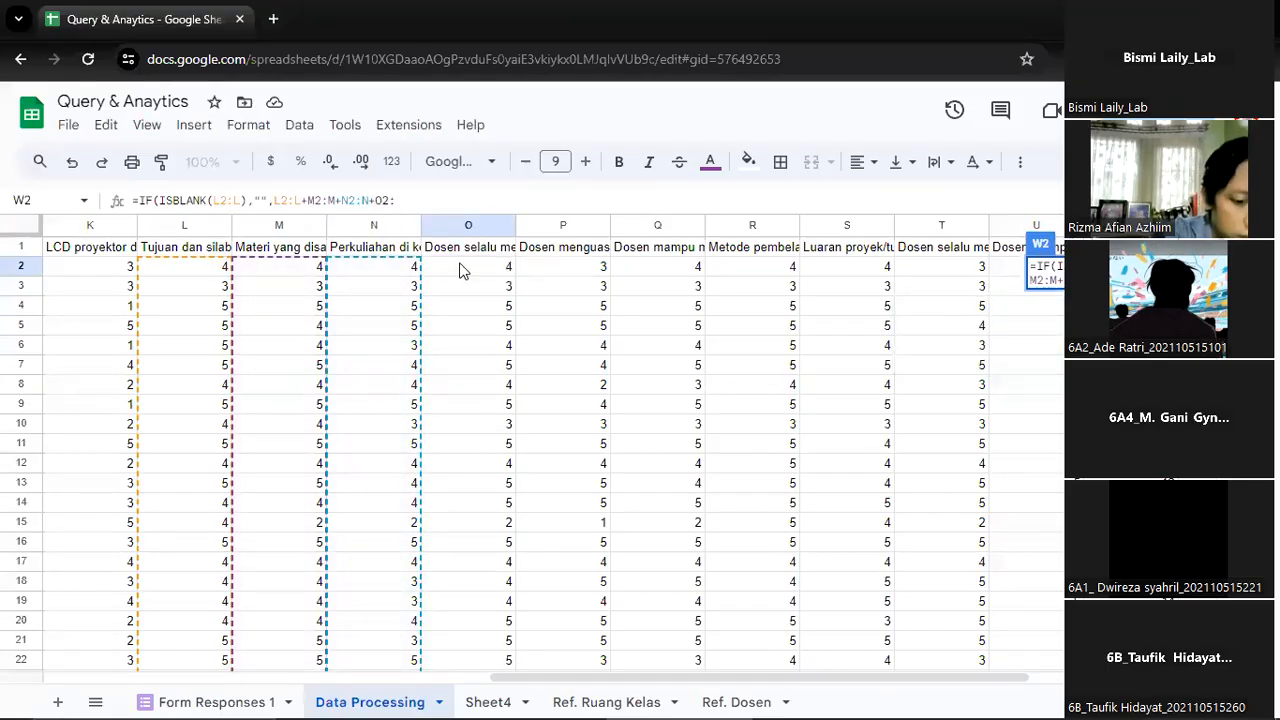
text(o)
key(BackSpace)
text(O)
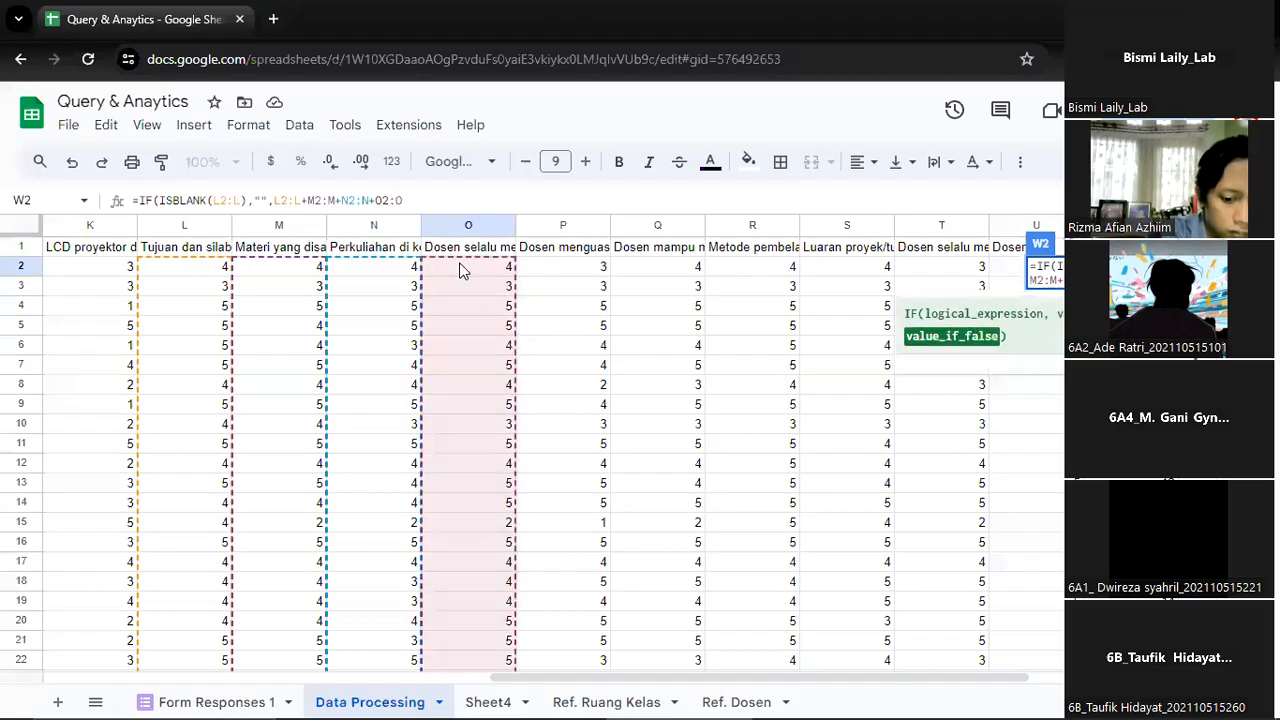
text(+)
Append the ranges P2:P and Q2:Q to the learning score sum in W2
click(545, 272)
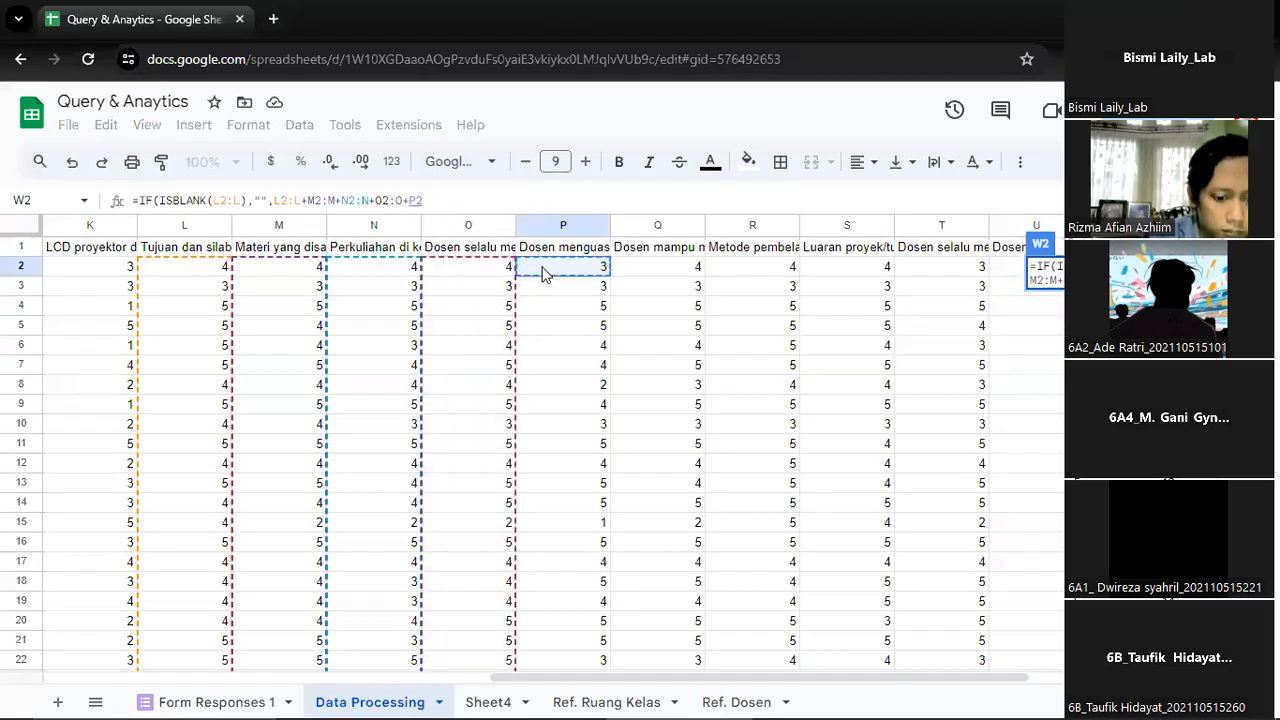
text(:p)
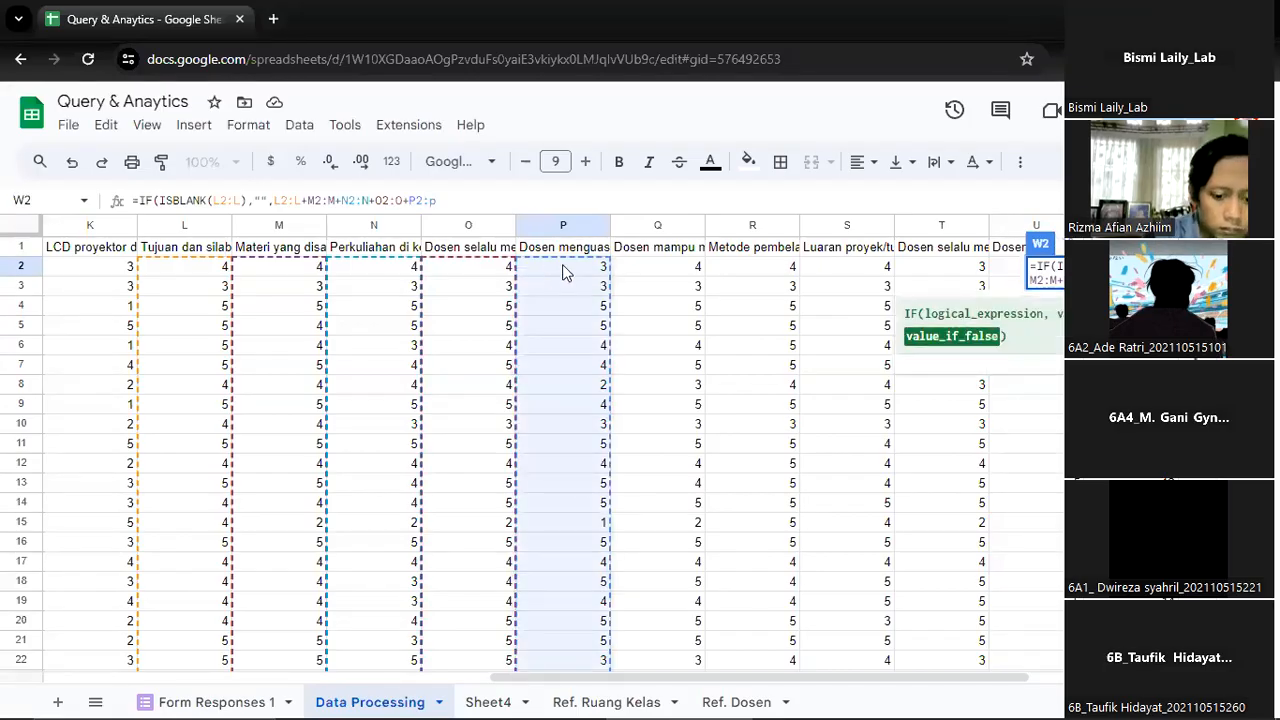
text(+)
click(658, 274)
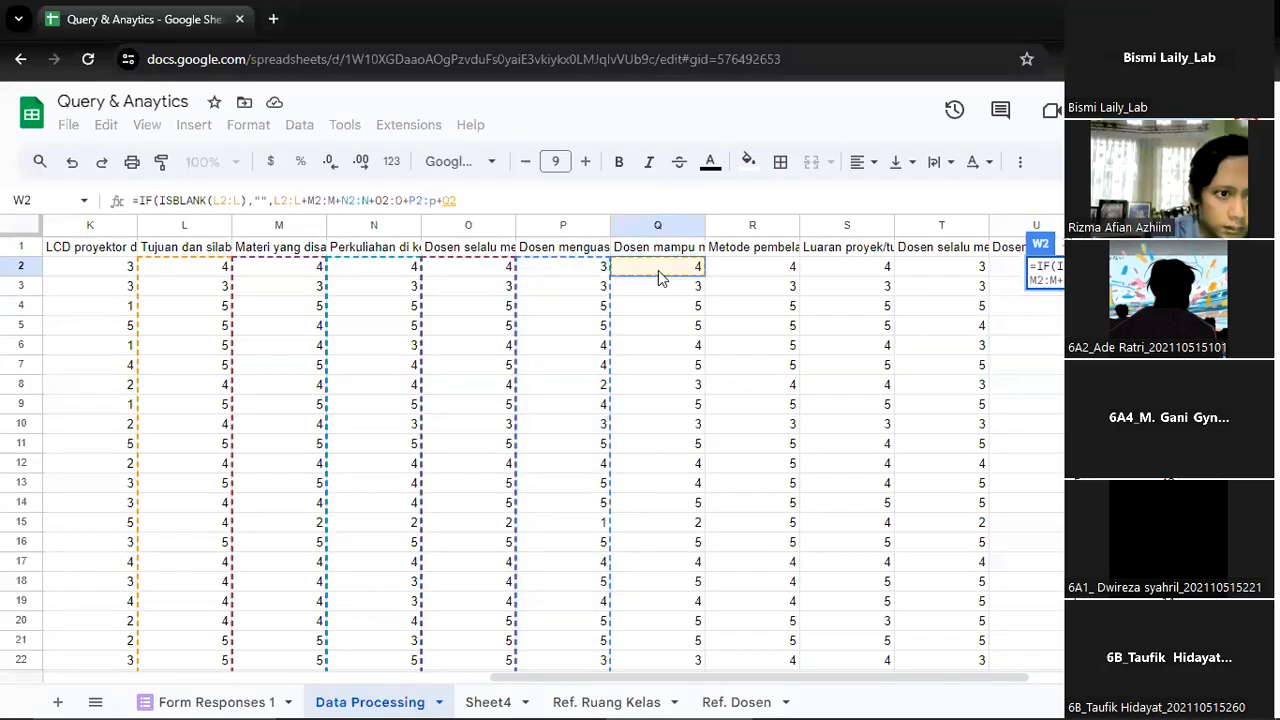
text(:q)
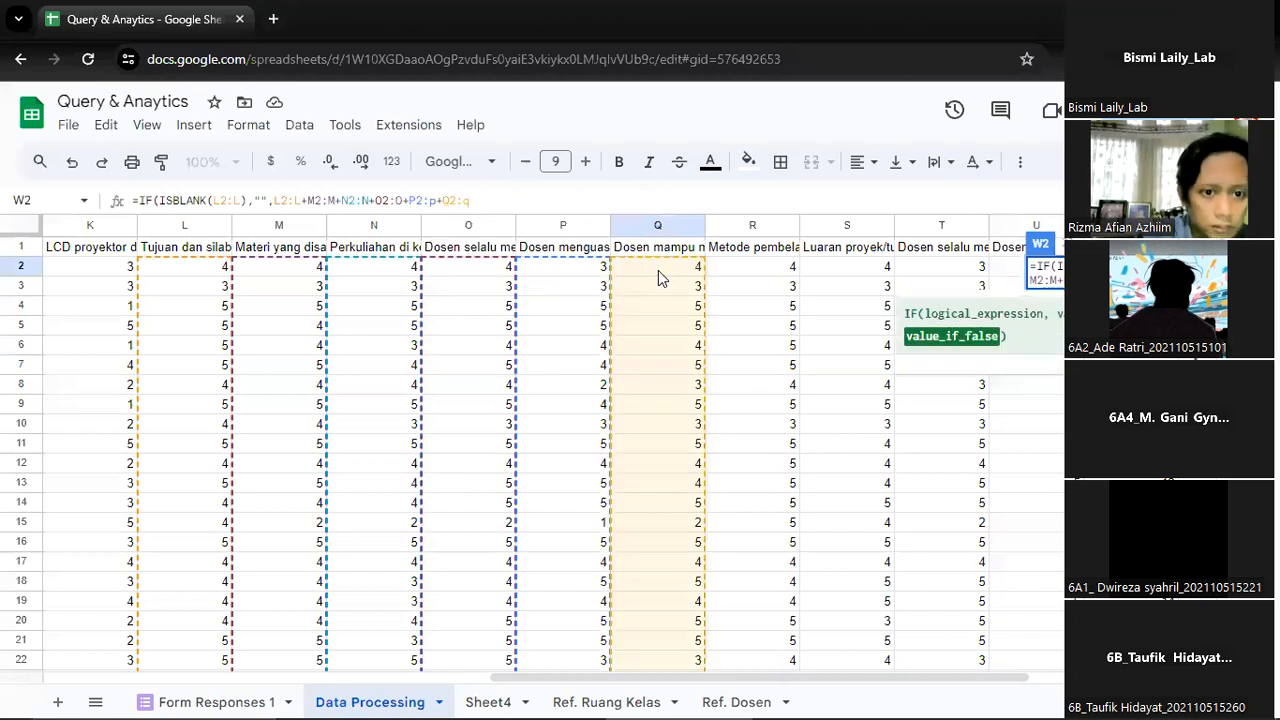
key(BackSpace)
text(Q)
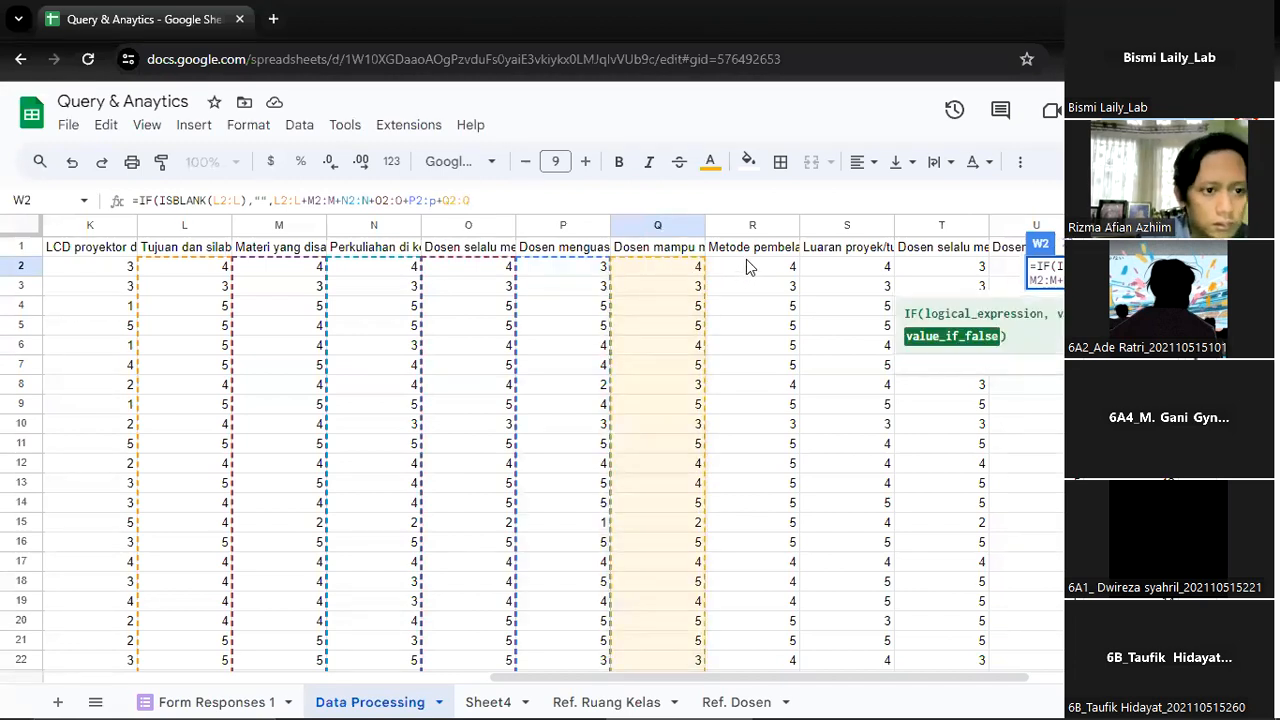
text(+)
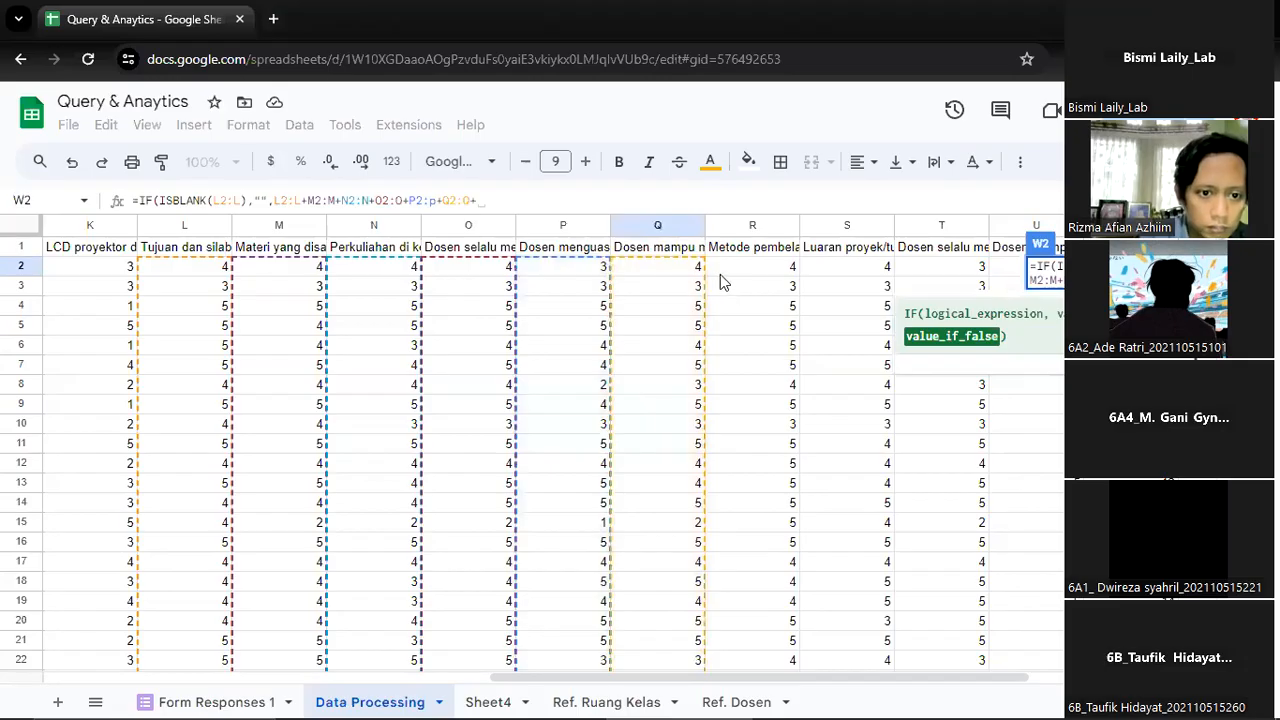
Add the R2:R and S2:S response ranges to the W2 sum
click(752, 266)
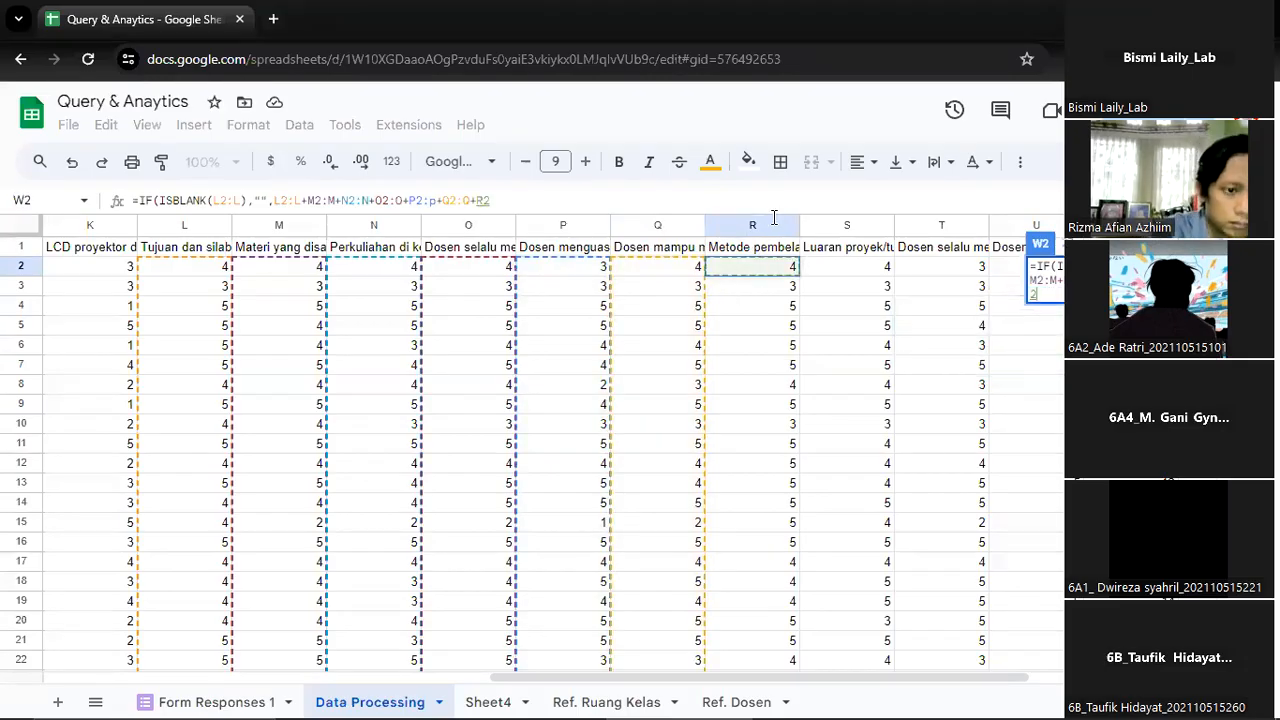
text(:R+)
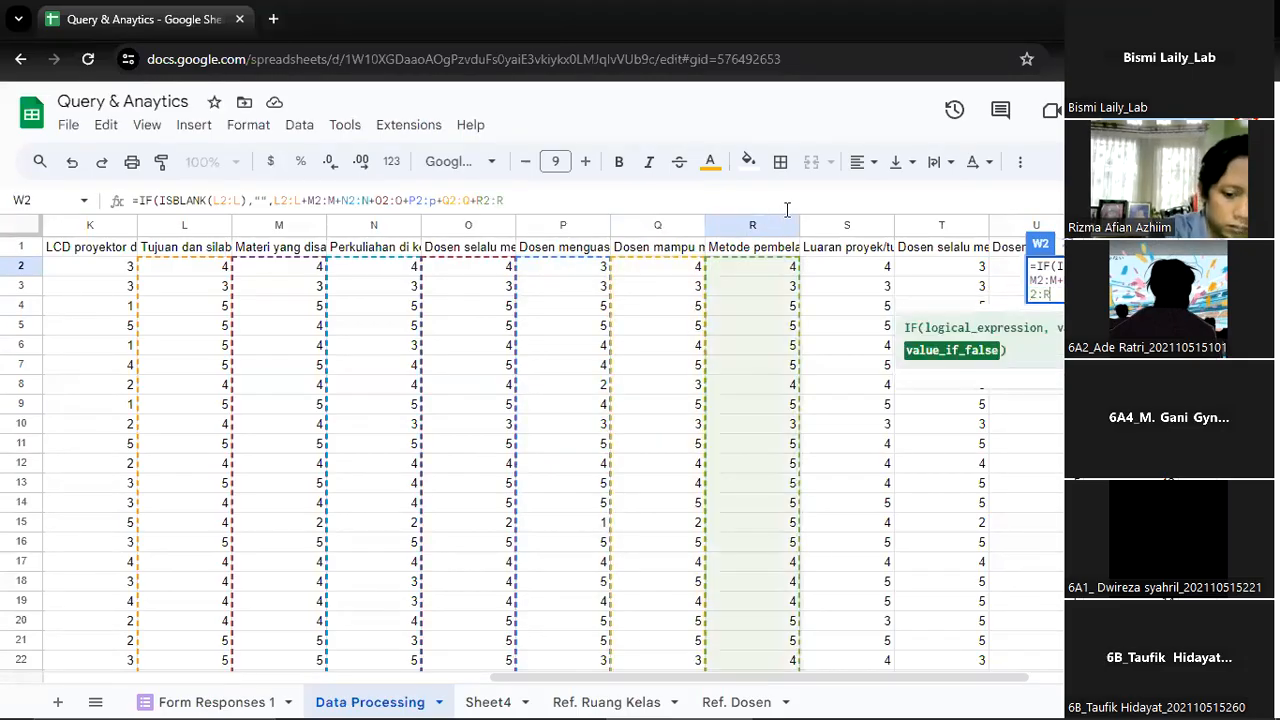
click(881, 270)
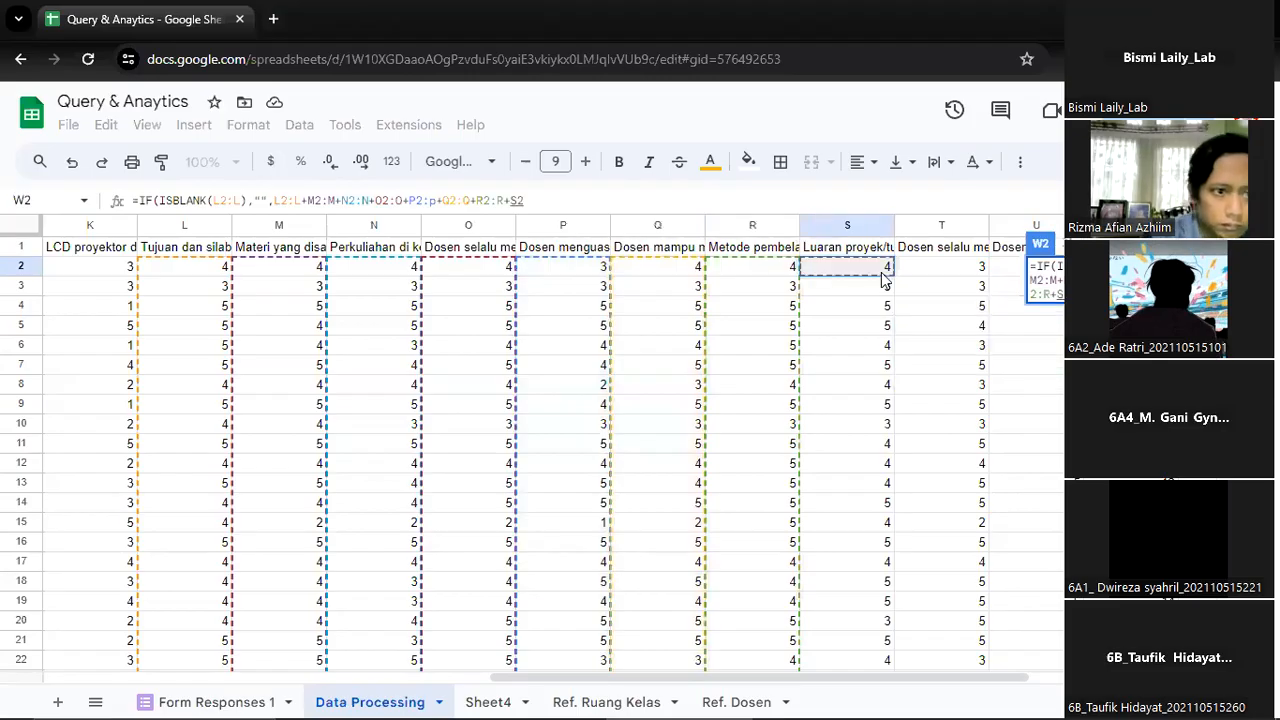
text(:S)
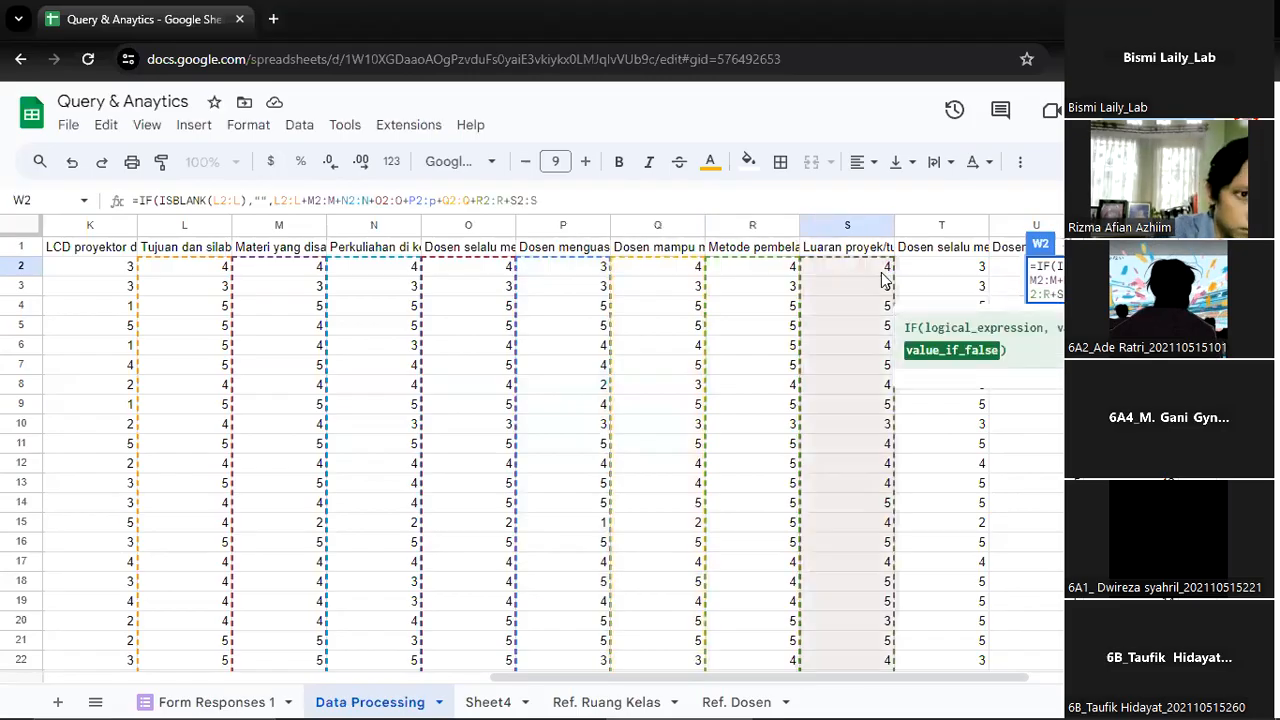
text(+)
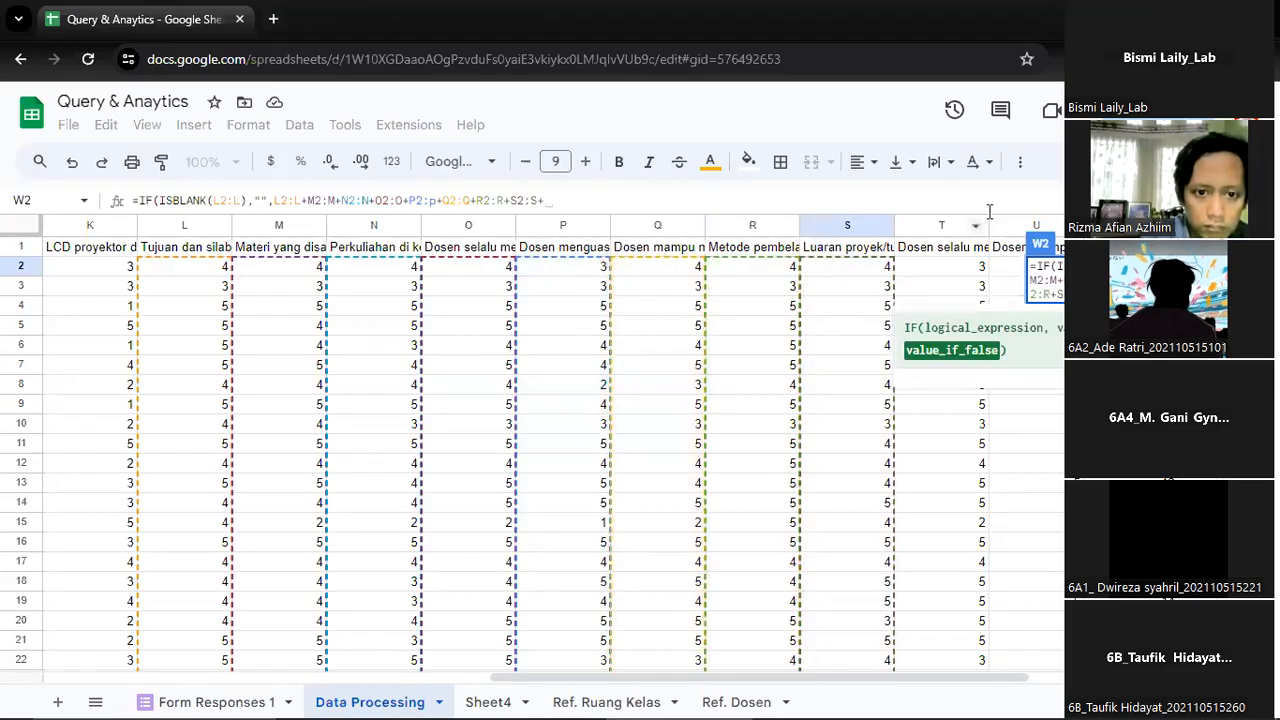
Include T2:T and U2:U, the last two learning question columns, in the W2 sum
click(954, 270)
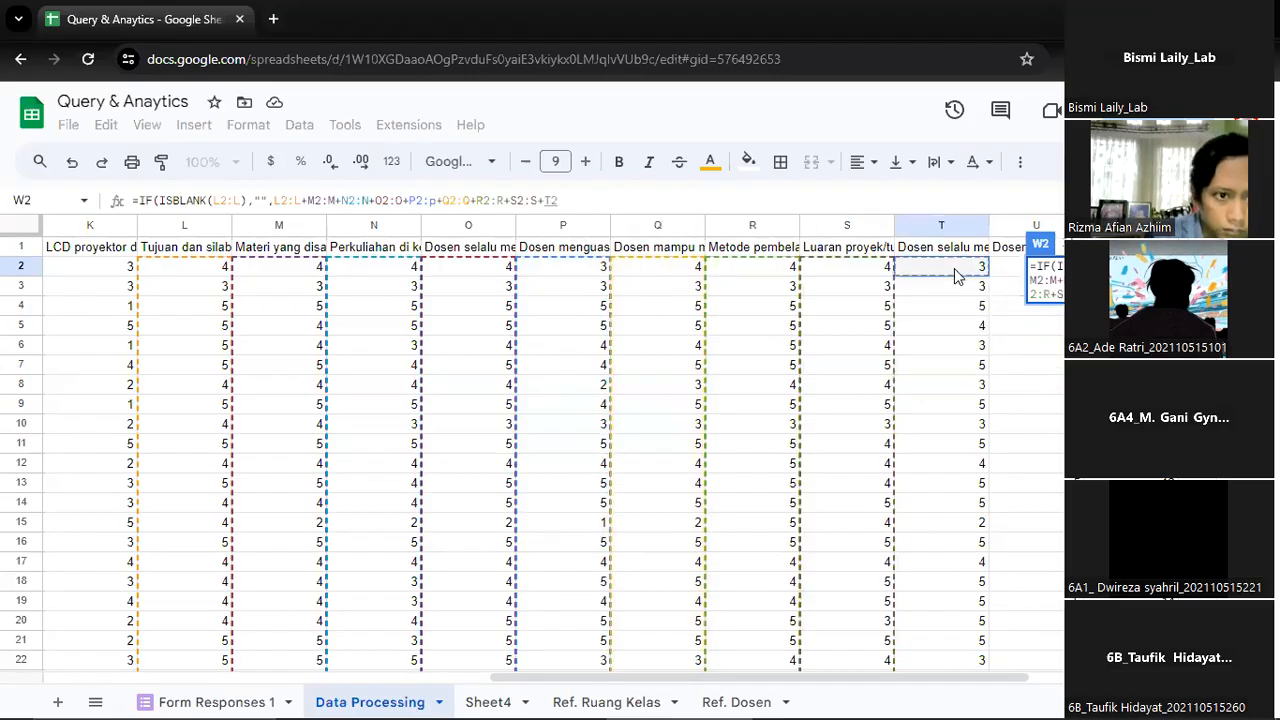
text(:t)
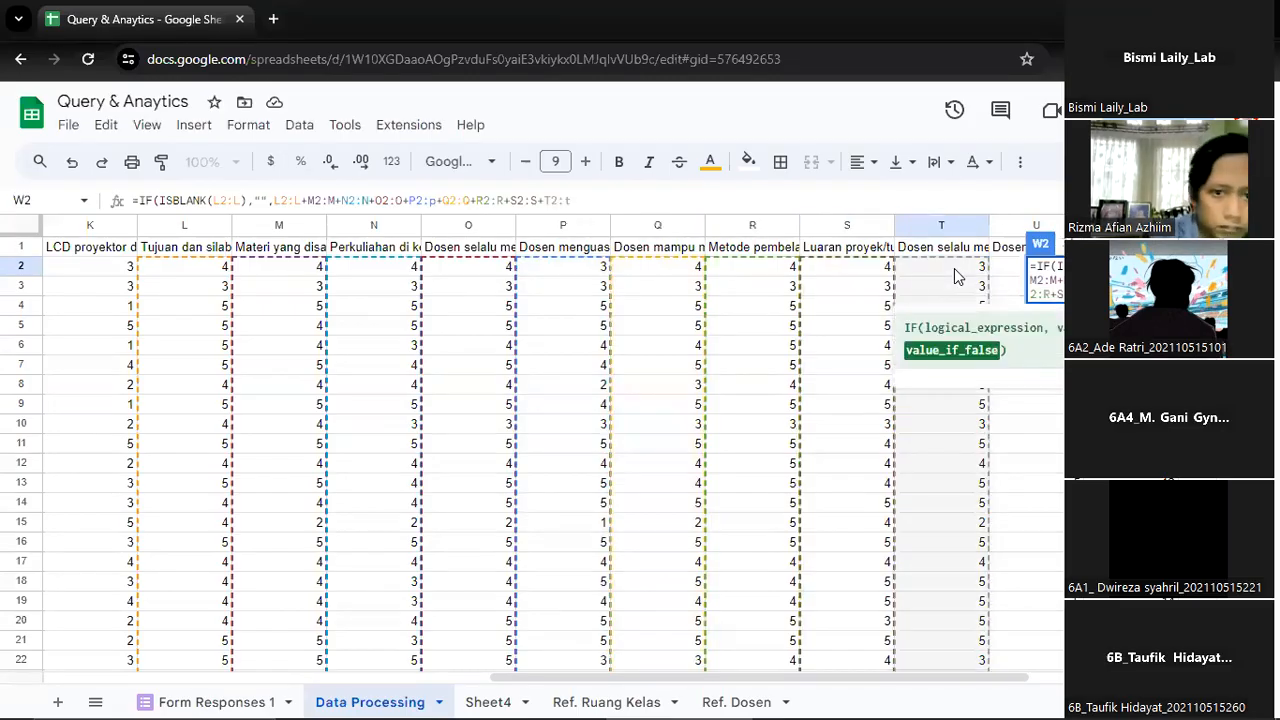
text(+)
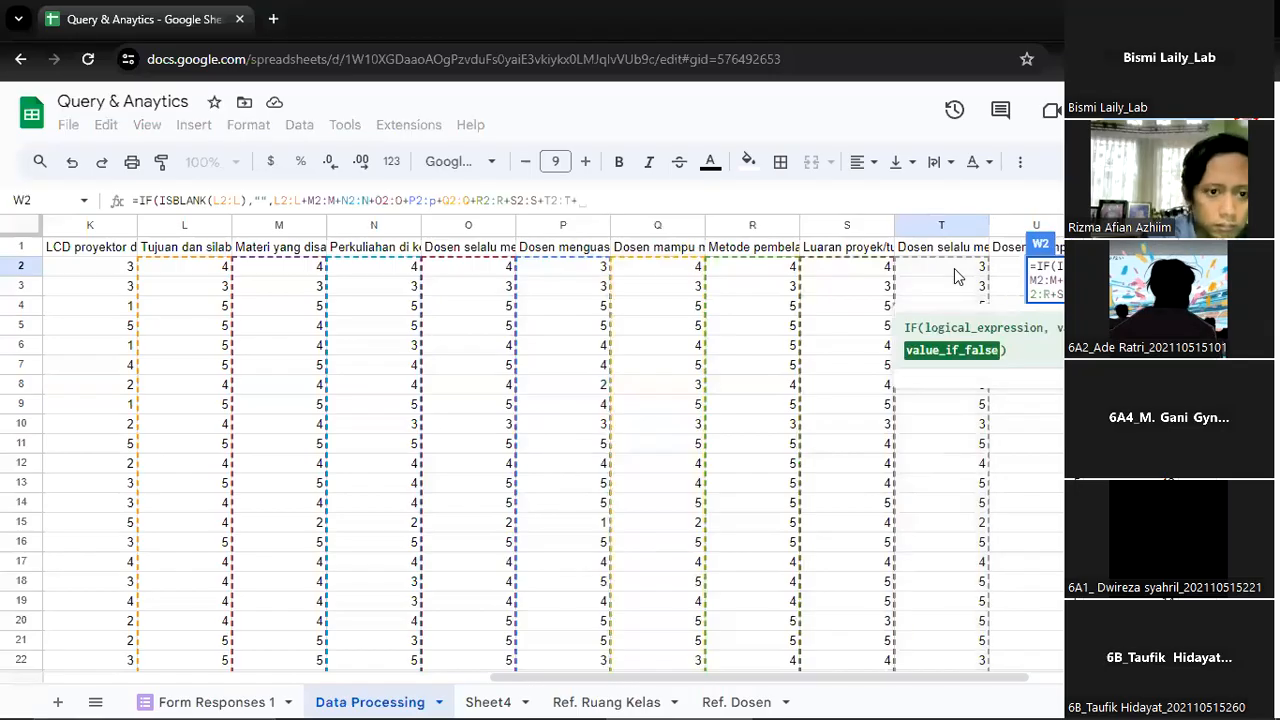
click(1016, 266)
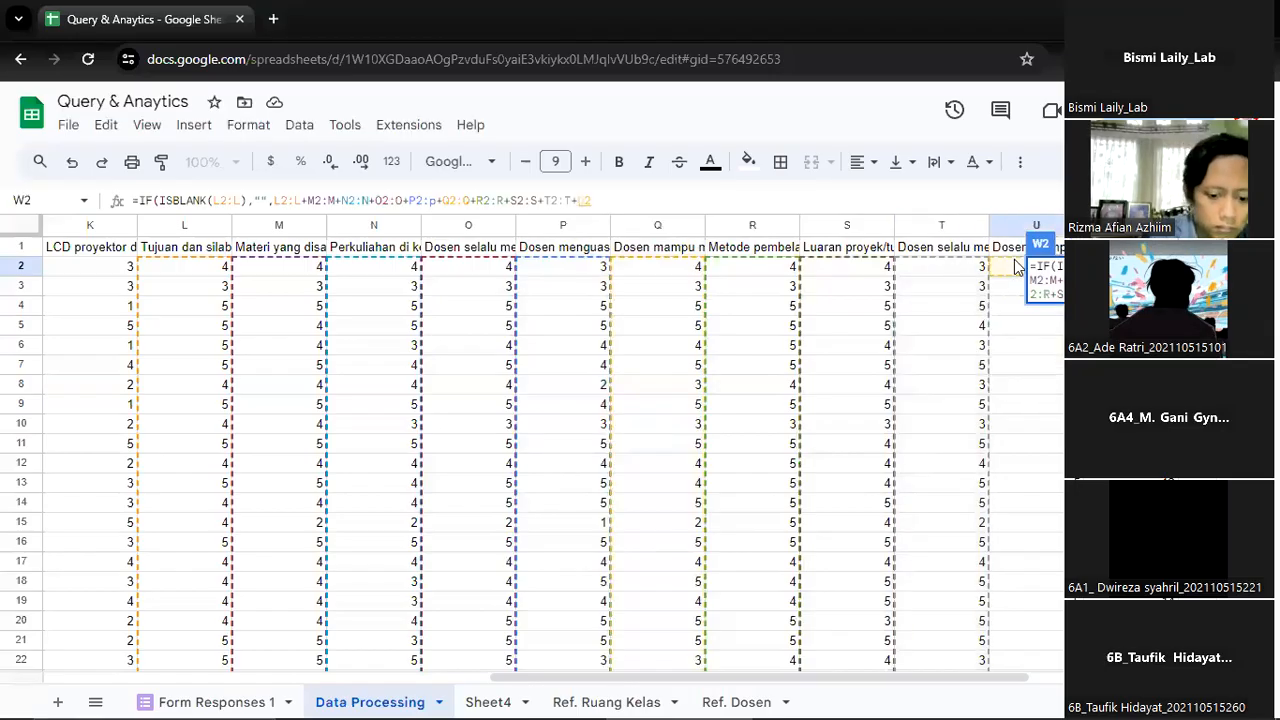
text(:U+)
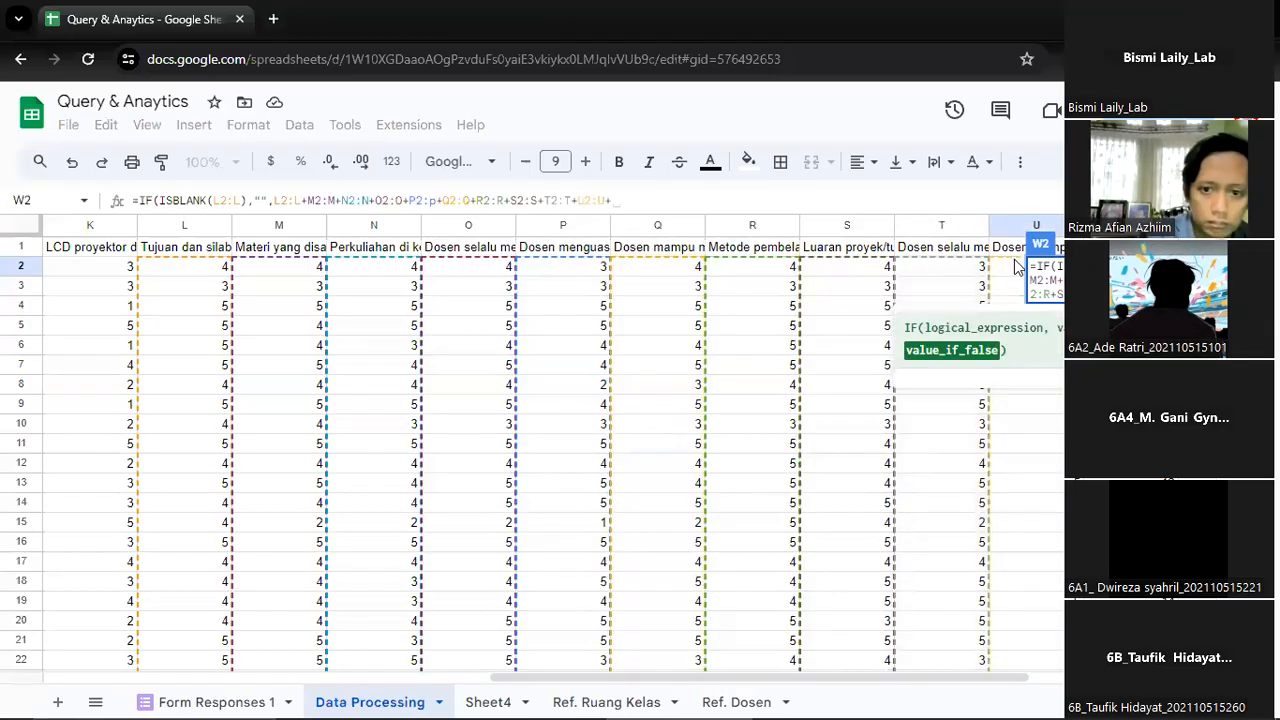
Add V2:V, the Skor Fasilitas column, as another term of the W2 sum
key(Left)
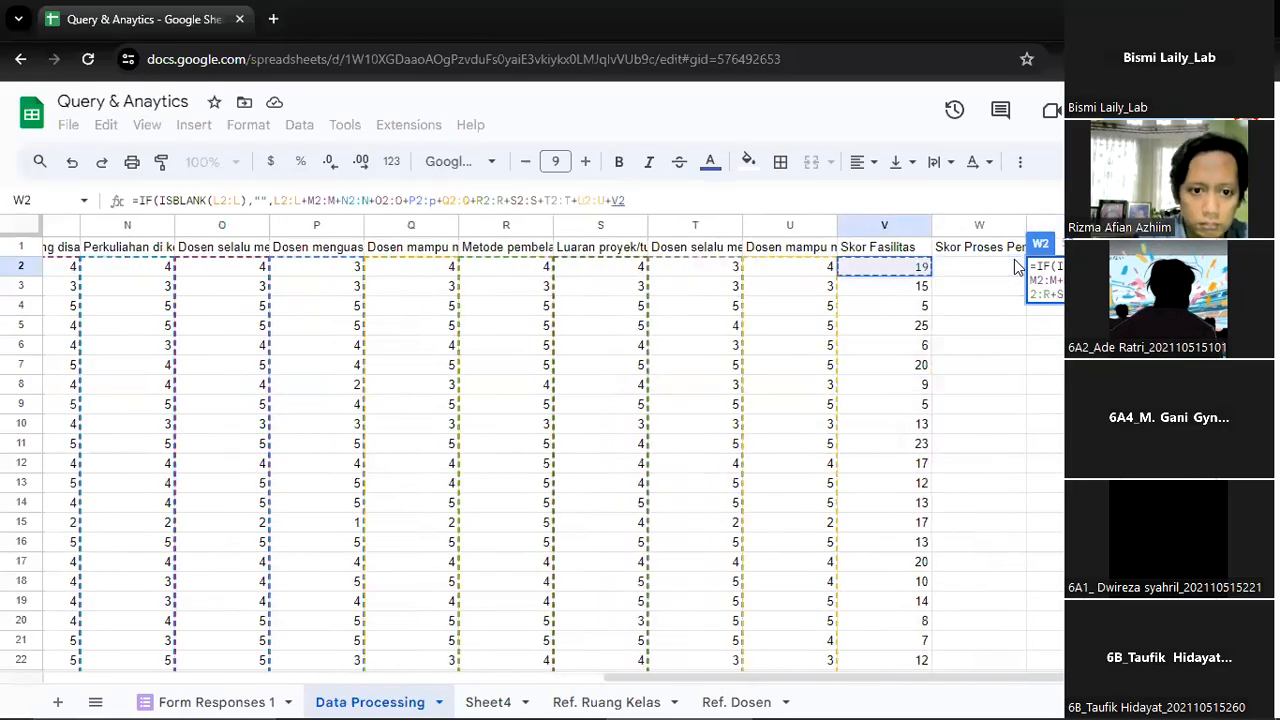
text(:v)
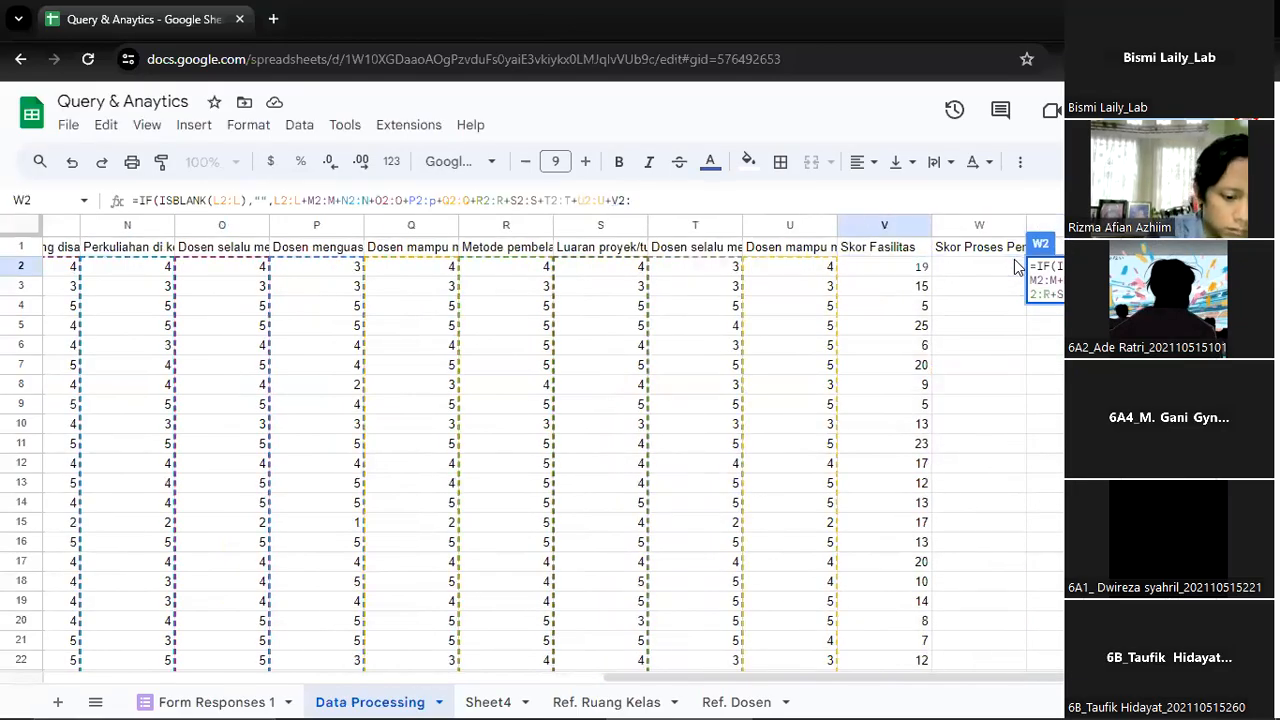
key(BackSpace)
text(V))
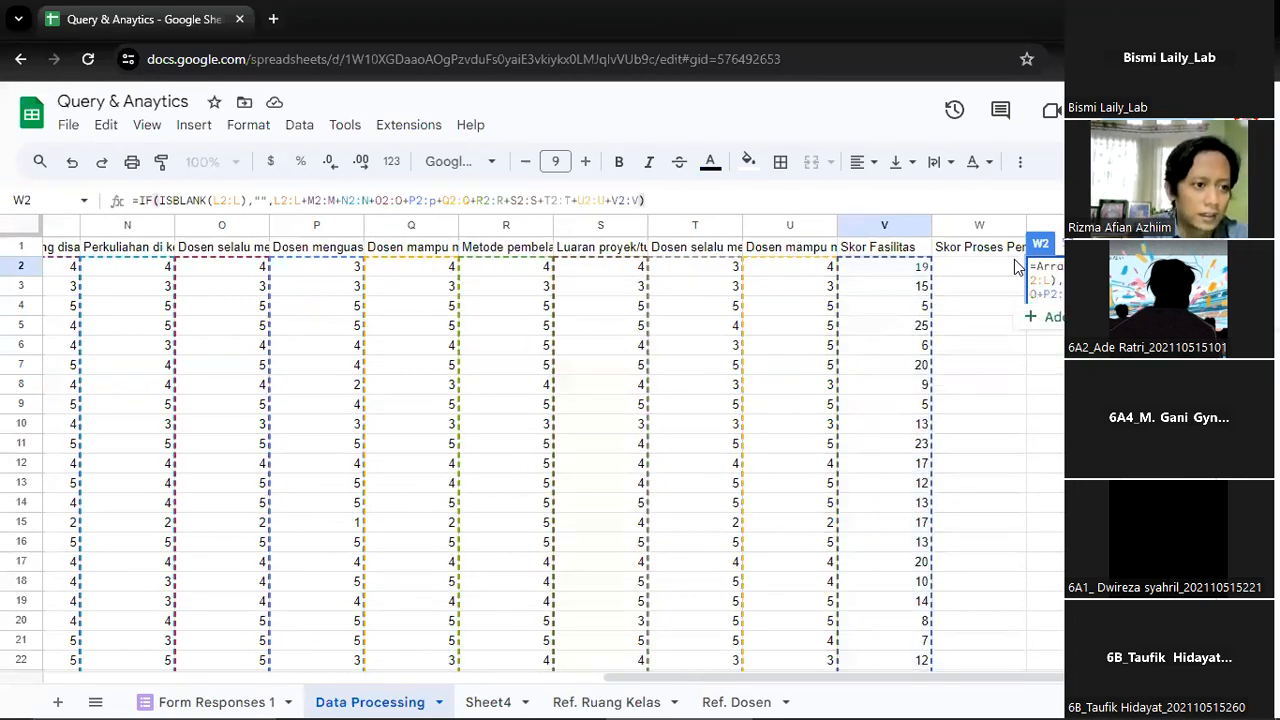
Close the IF function in W2, wrap it in ArrayFormula and enter it to fill the learning score column
key(ctrl+shift+Return)
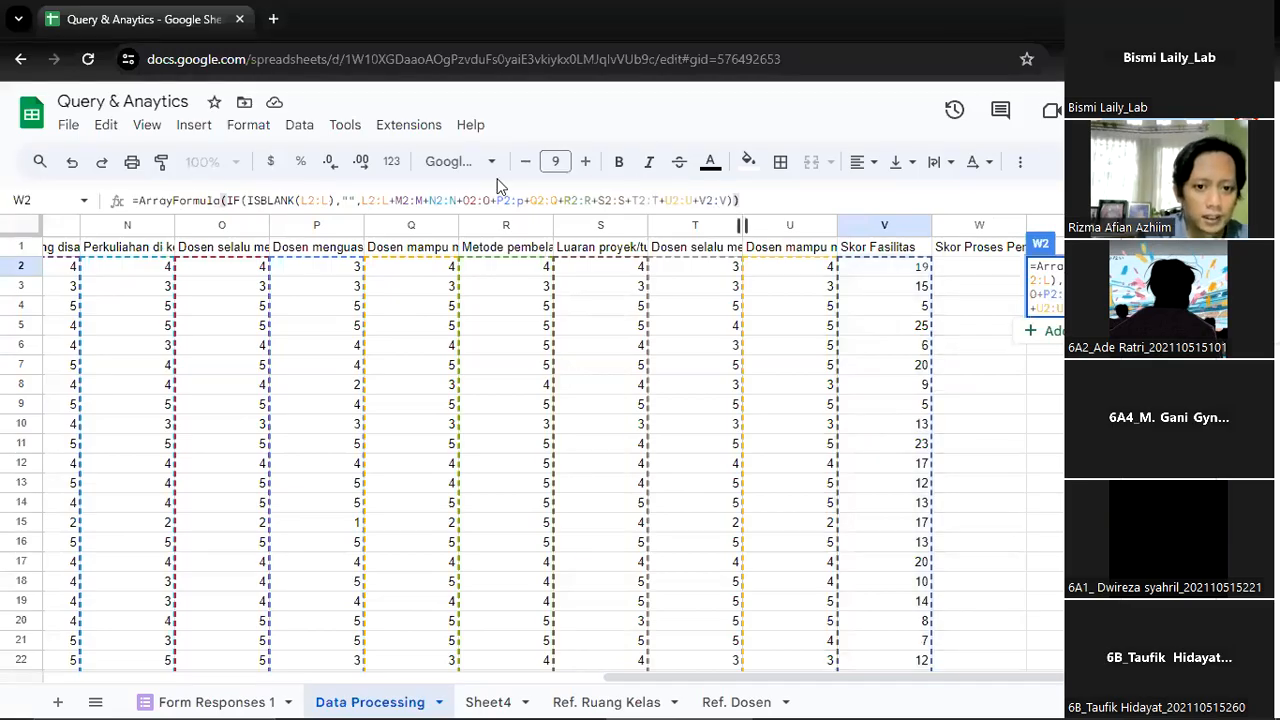
key(Return)
key(Up)
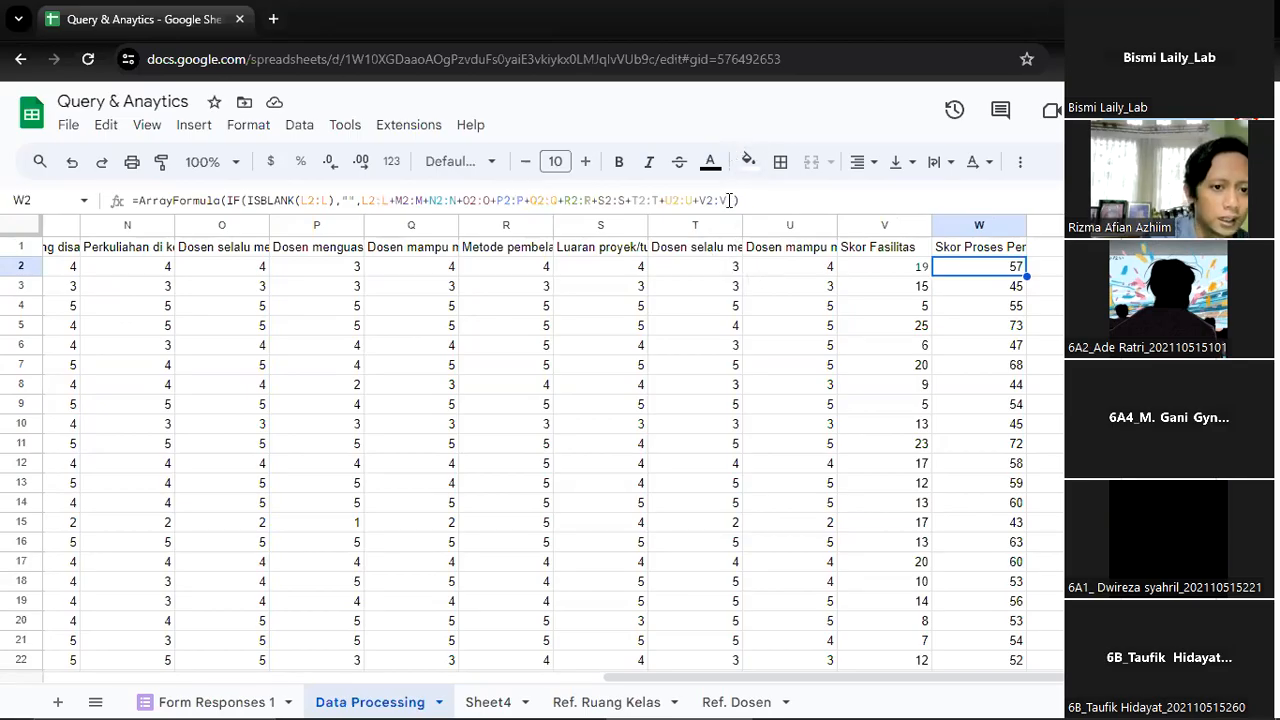
Remove the V2:V term from the W2 array formula so the sum ends with U2:U
click(800, 248)
click(982, 268)
click(901, 247)
click(983, 267)
click(724, 201)
key(BackSpace)
key(BackSpace)
key(BackSpace)
key(BackSpace)
key(BackSpace)
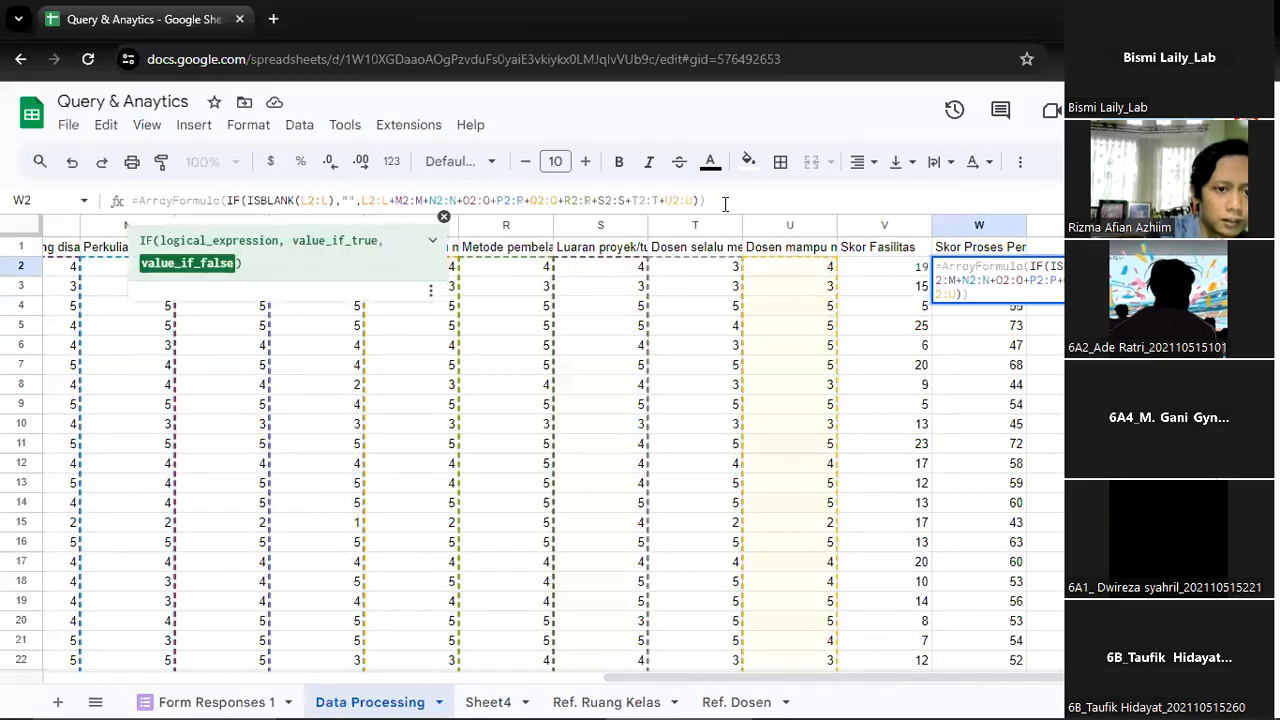
key(Return)
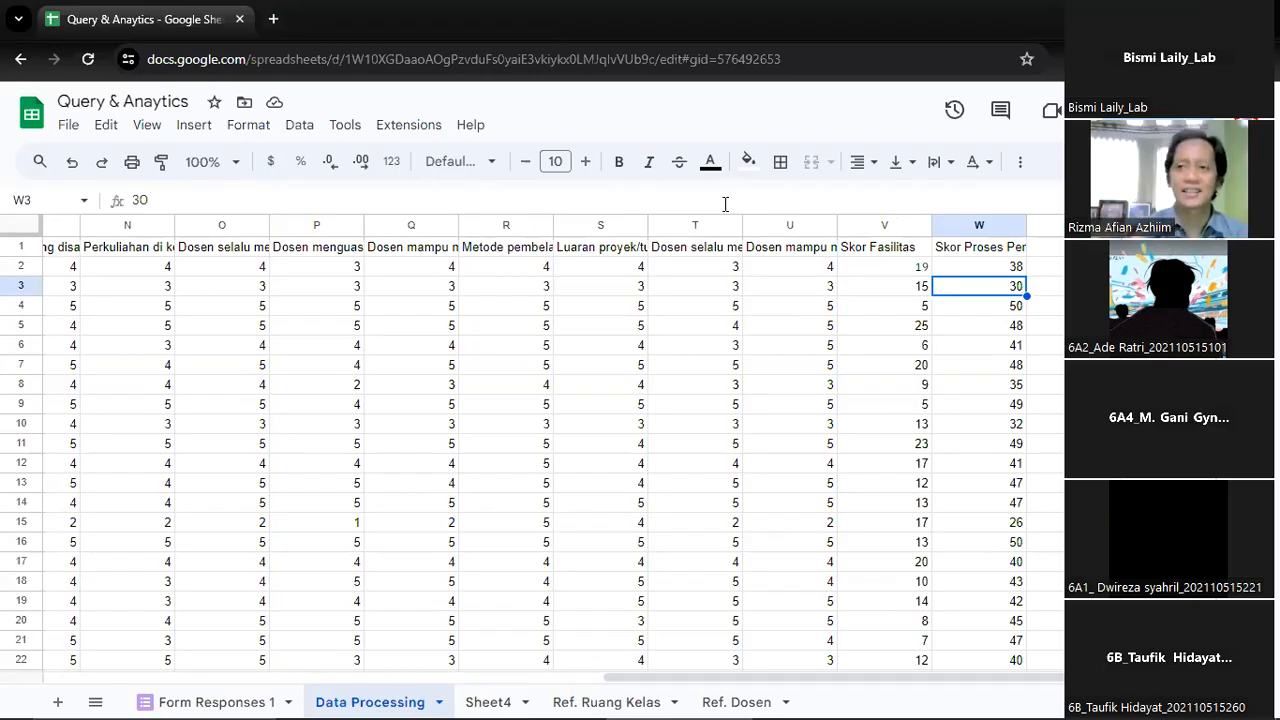
Go back to the first facility question in G1 and highlight the question headers G1:M1 for review
key(Up)
key(Left)
key(Left)
key(Up)
key(Right)
key(ctrl+Left)
key(Right)
key(Right)
key(Right)
key(Right)
key(Right)
key(Right)
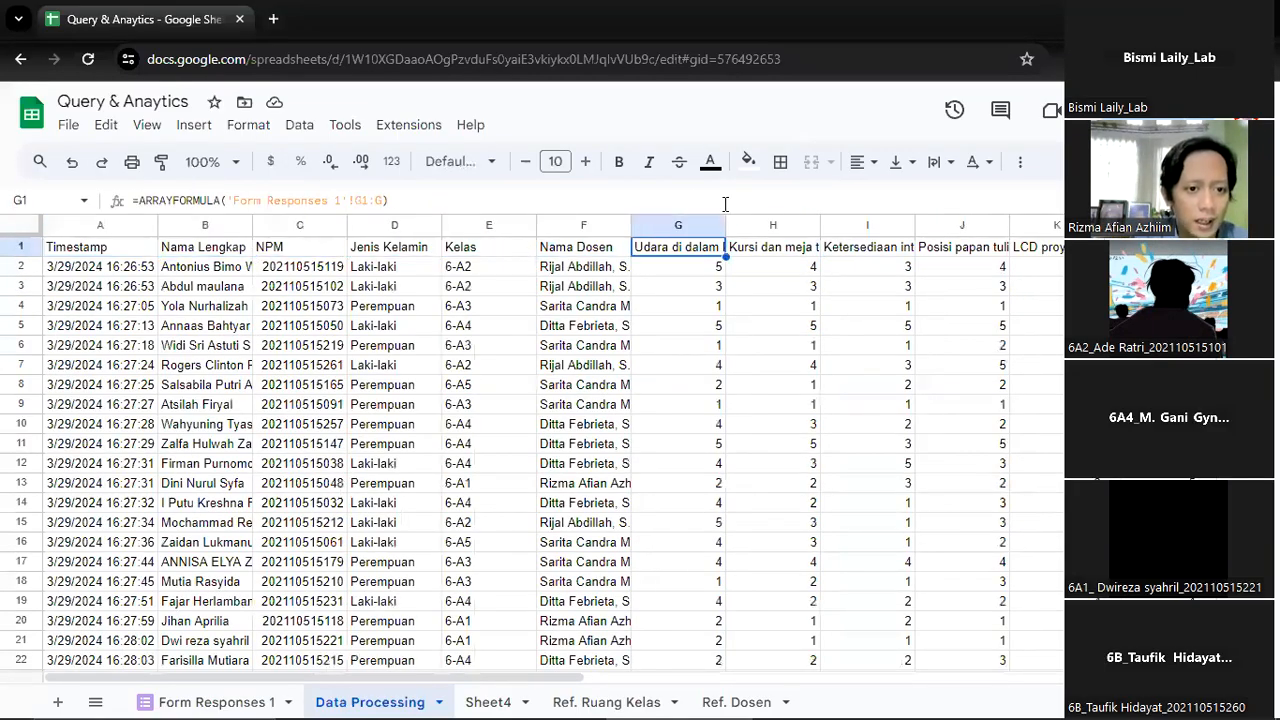
key(shift+Right)
key(shift+Right)
key(shift+Right)
key(shift+Right)
key(shift+Right)
key(shift+Right)
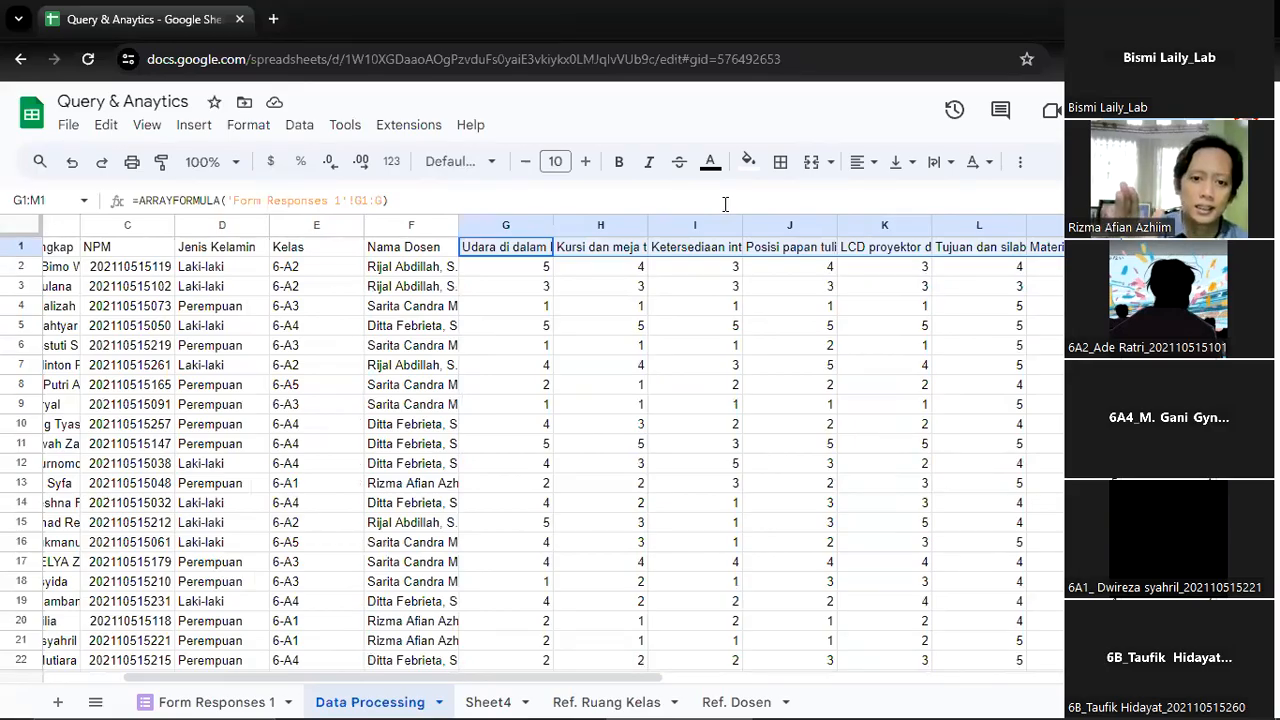
Narrow the highlighted header range to the facility questions in G1:K1 for review
key(shift+Left)
key(shift+Left)
key(shift+Left)
key(shift+Right)
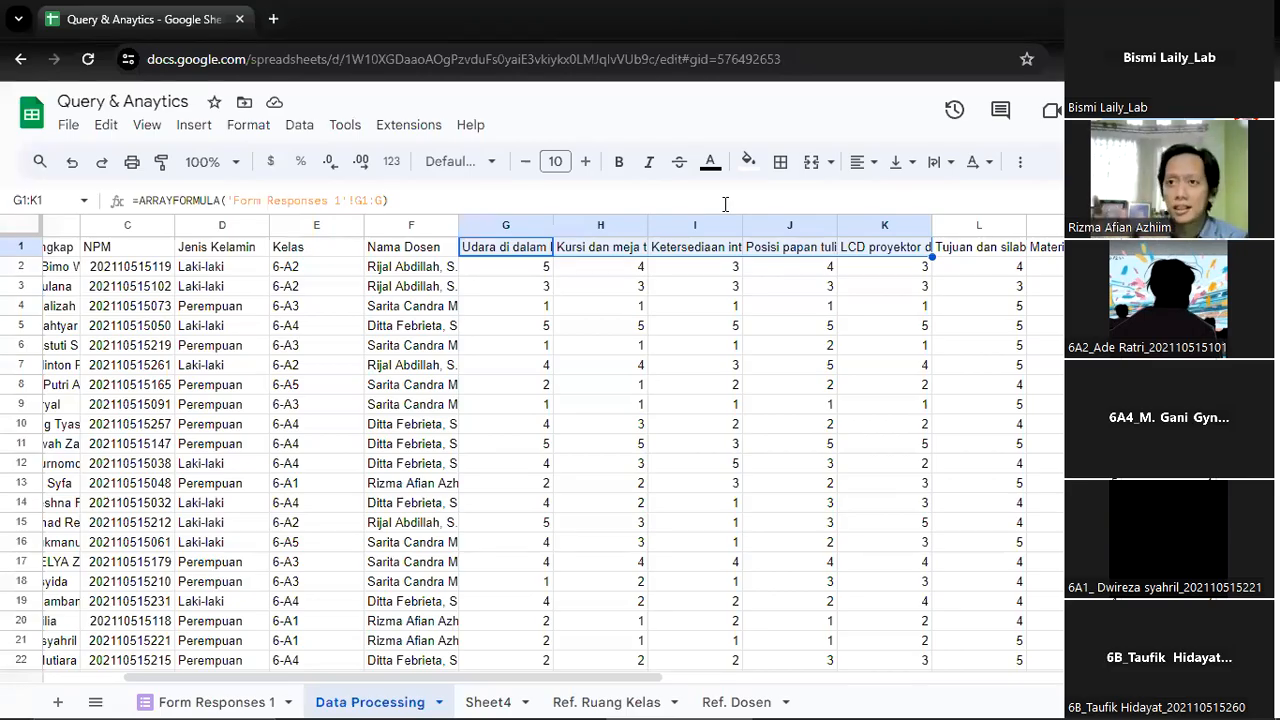
Enter the header "100 Fasilitas" in X1, the first empty column after the learning process score
key(End)
key(Left)
key(Left)
key(Left)
key(Left)
key(Right)
key(Right)
key(Left)
key(Right)
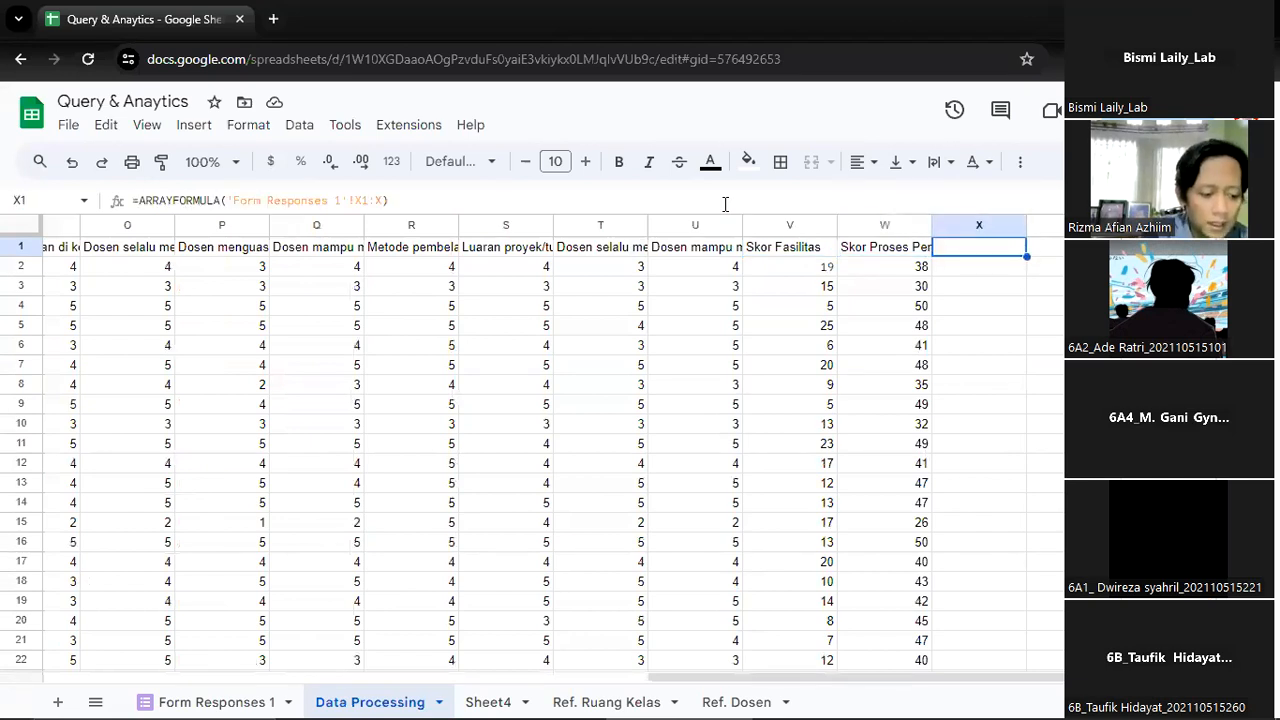
text(100 Fasilitas)
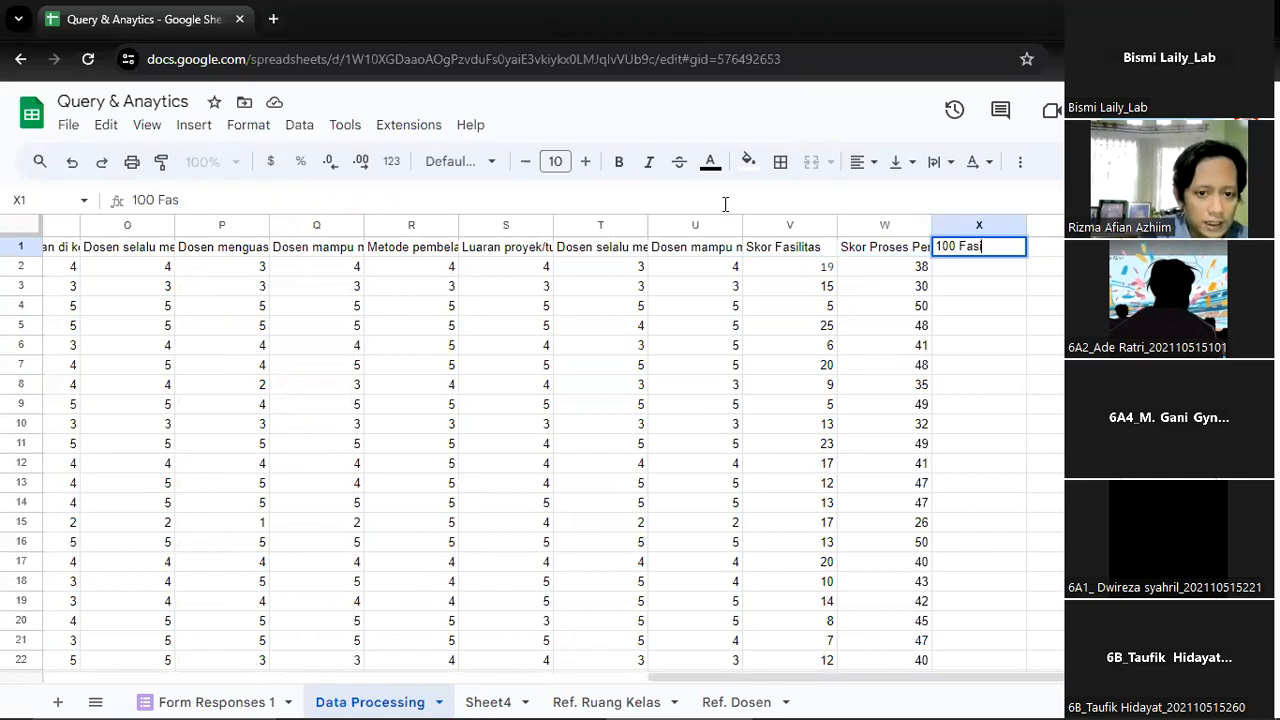
key(Return)
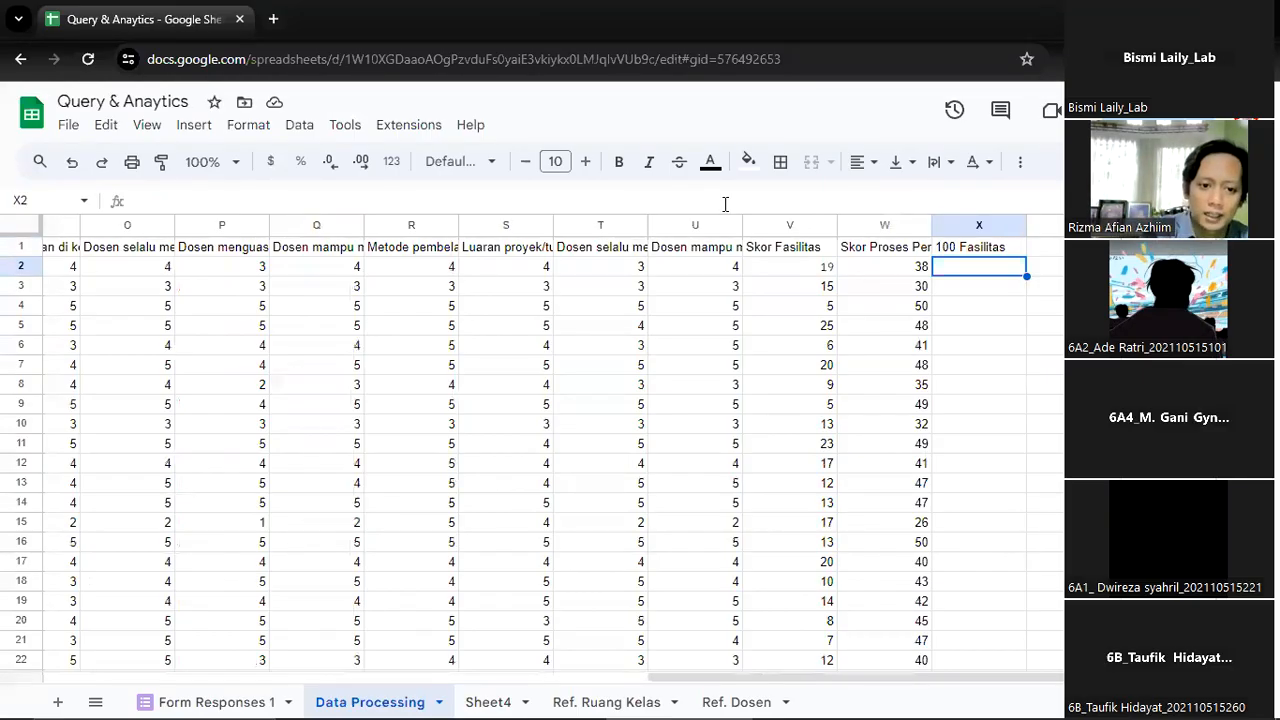
Check the V2 facilities score formula, and begin an IF formula in X2 with the blank test ISBLANK(V2:V)
key(Left)
key(Left)
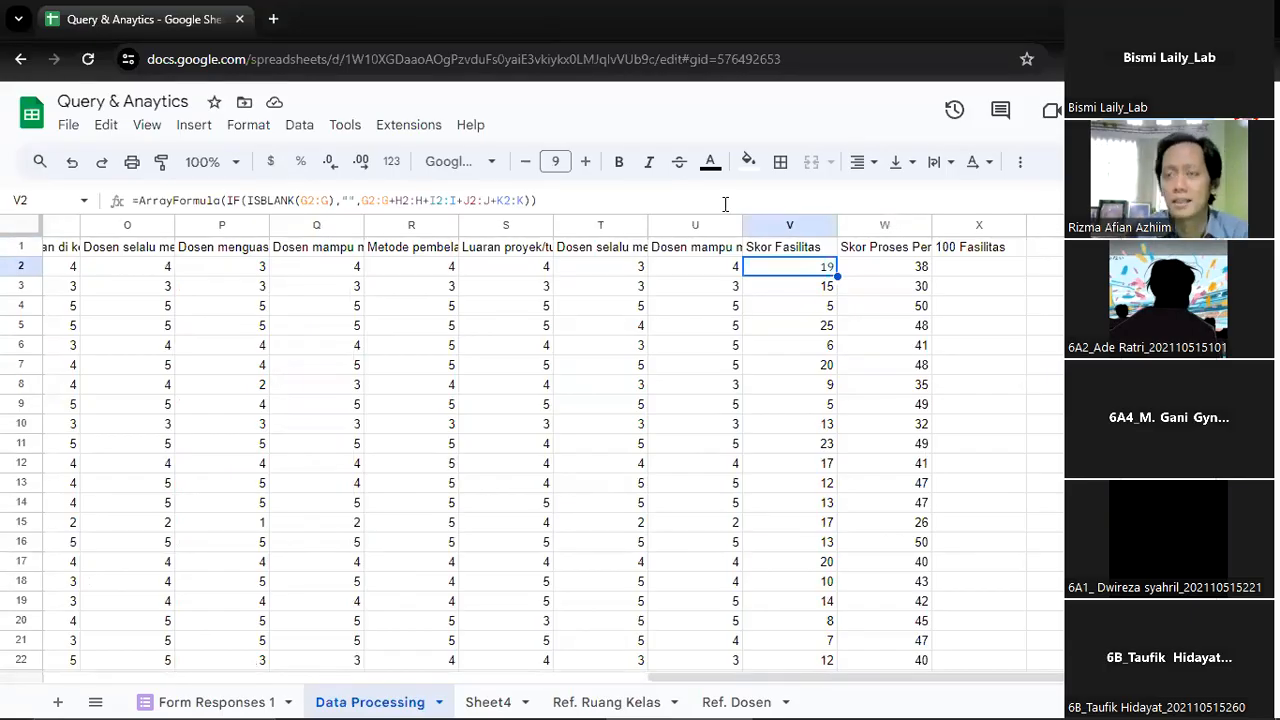
key(Right)
key(Right)
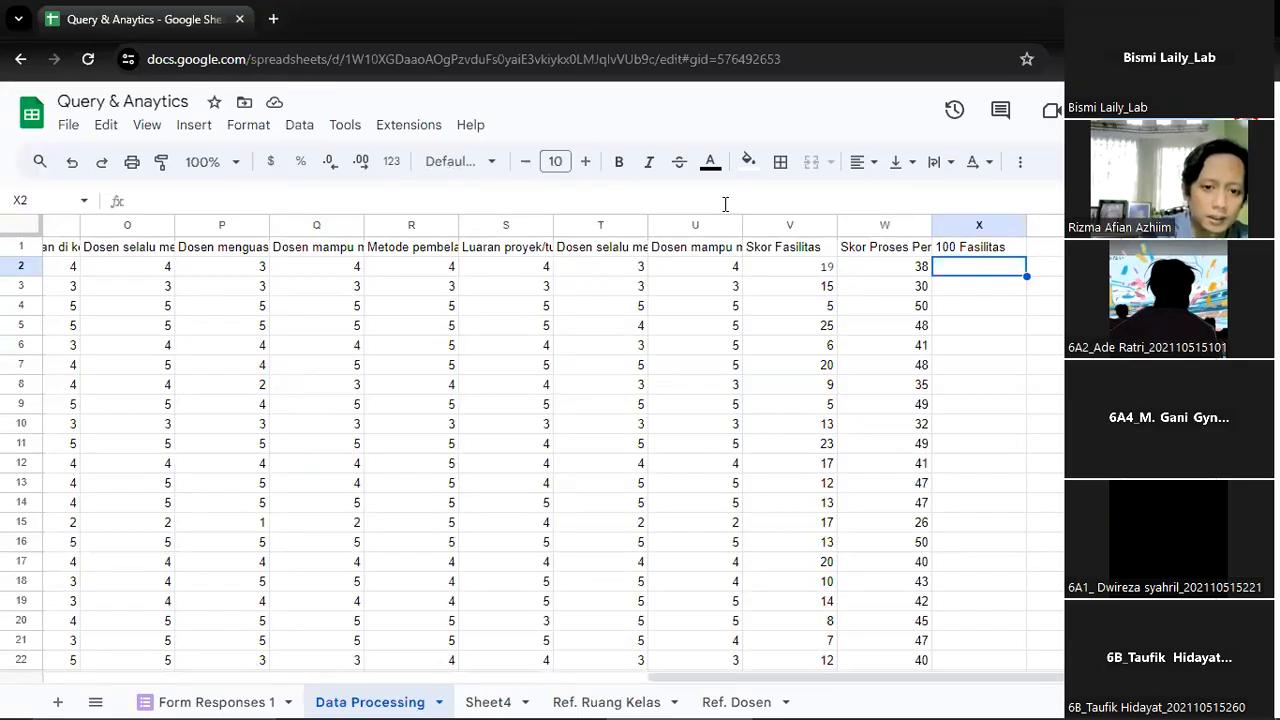
text(=if)
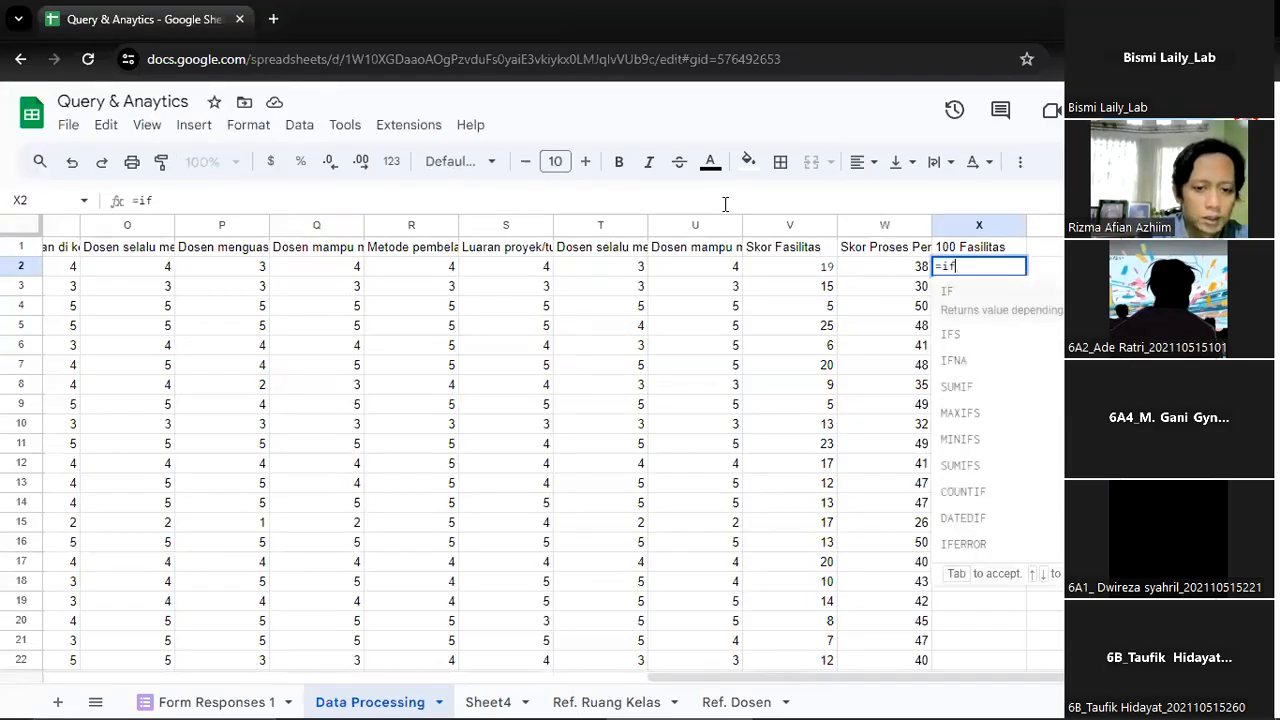
key(Tab)
text(is)
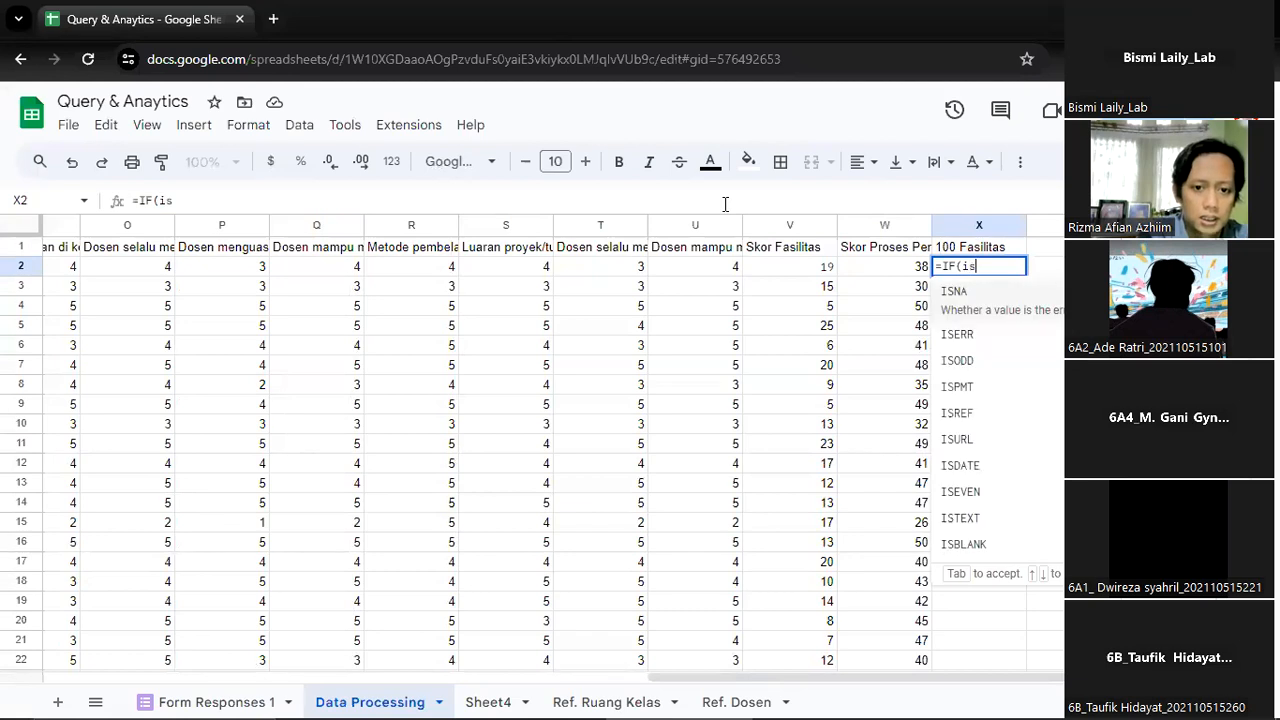
text(b)
key(Tab)
key(Left)
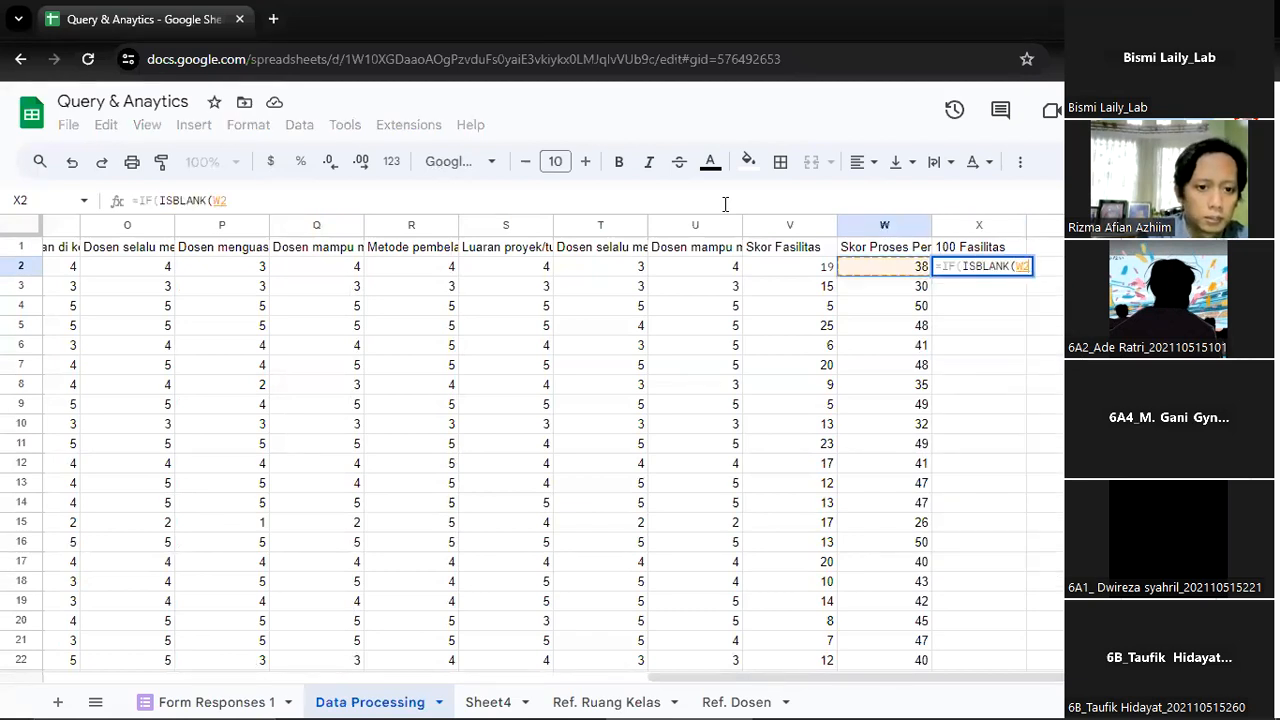
key(Left)
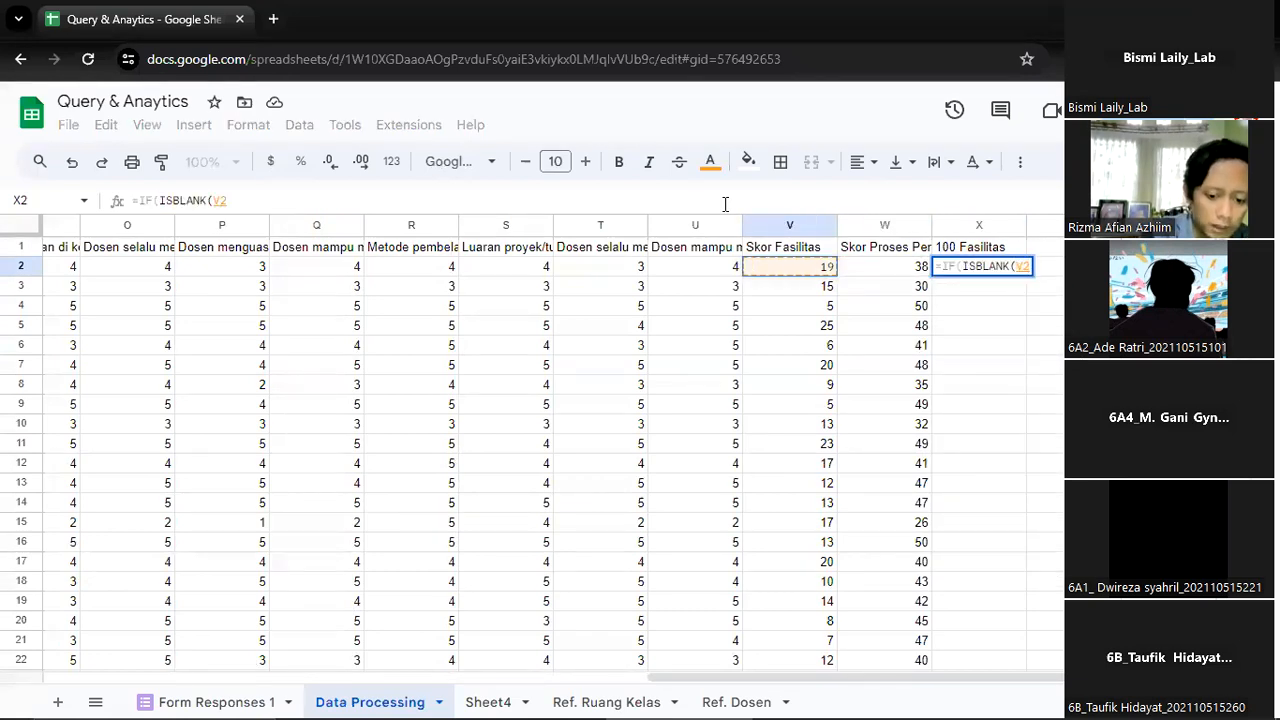
text(:V)
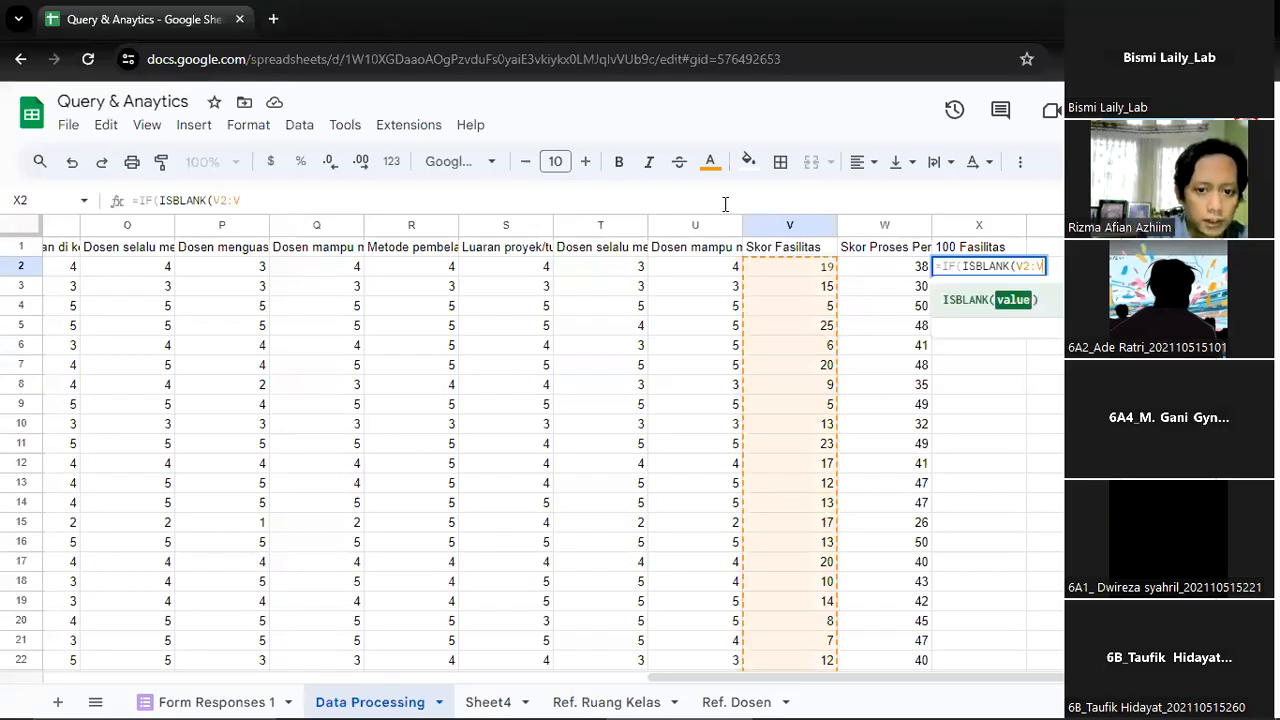
text())
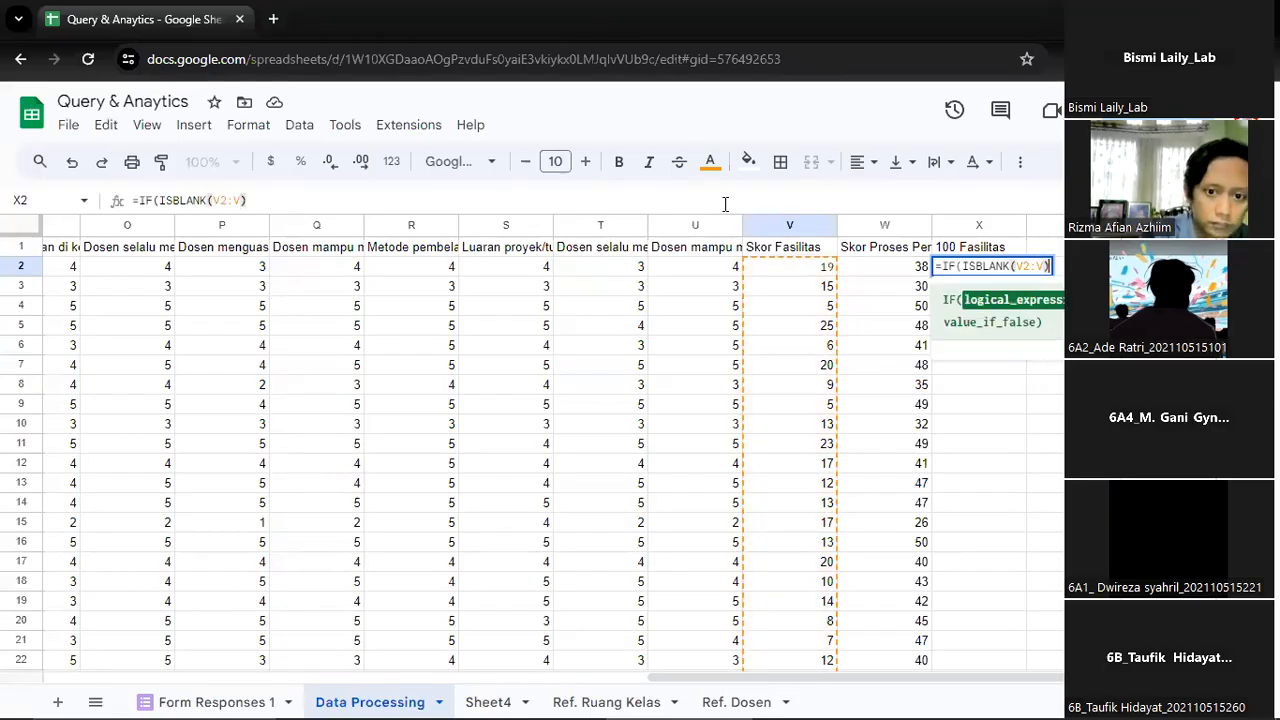
text(,")
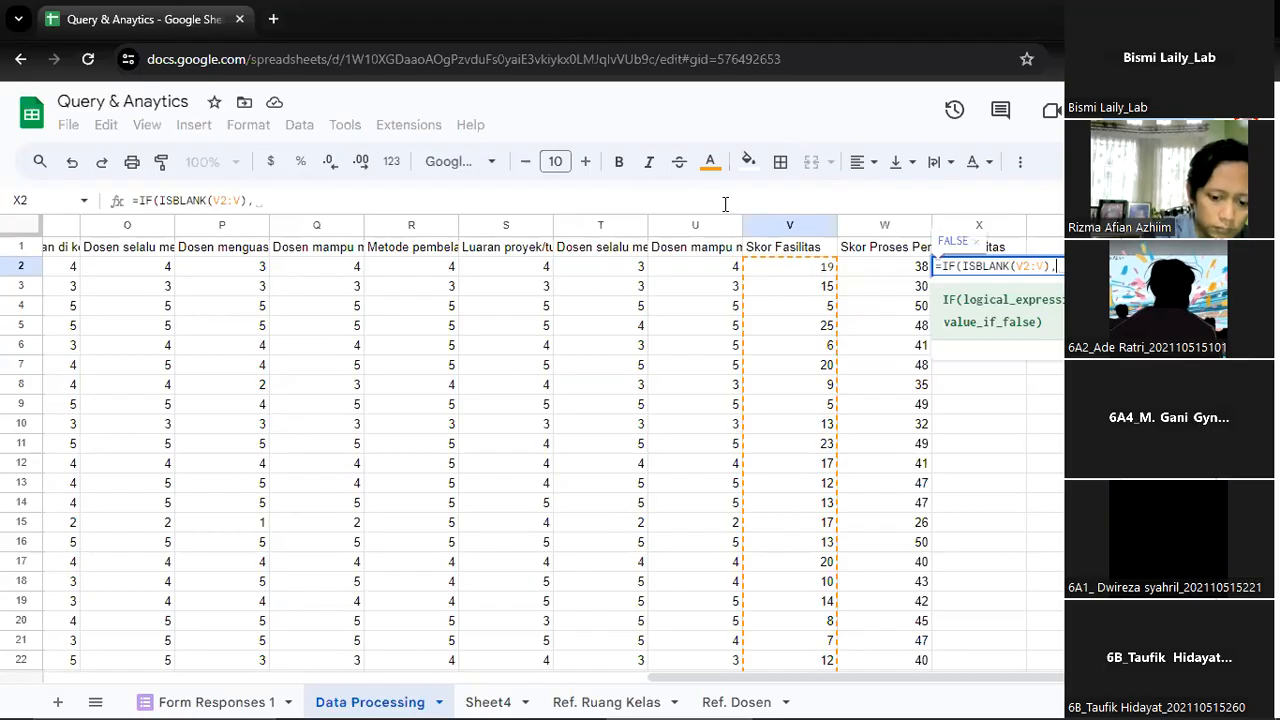
text("))
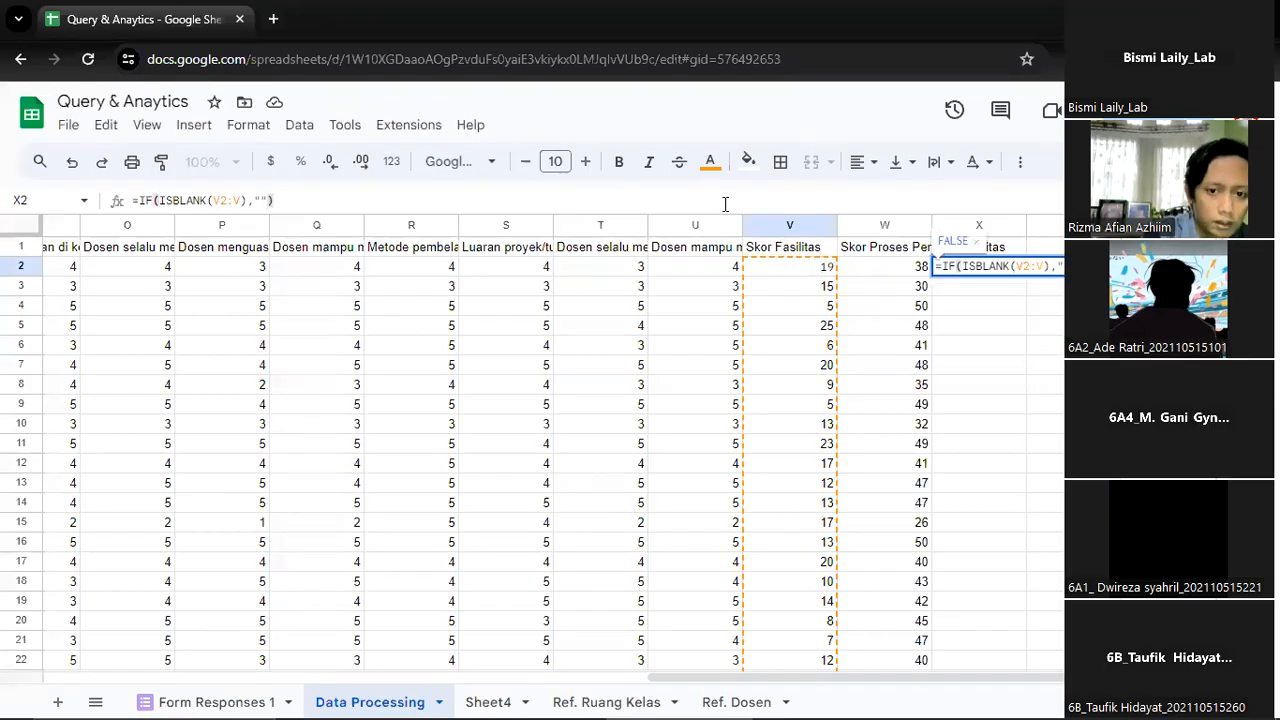
Complete the X2 IF function with "" for blanks and V2*4 otherwise, wrap it in ArrayFormula and enter it
key(BackSpace)
text(,)
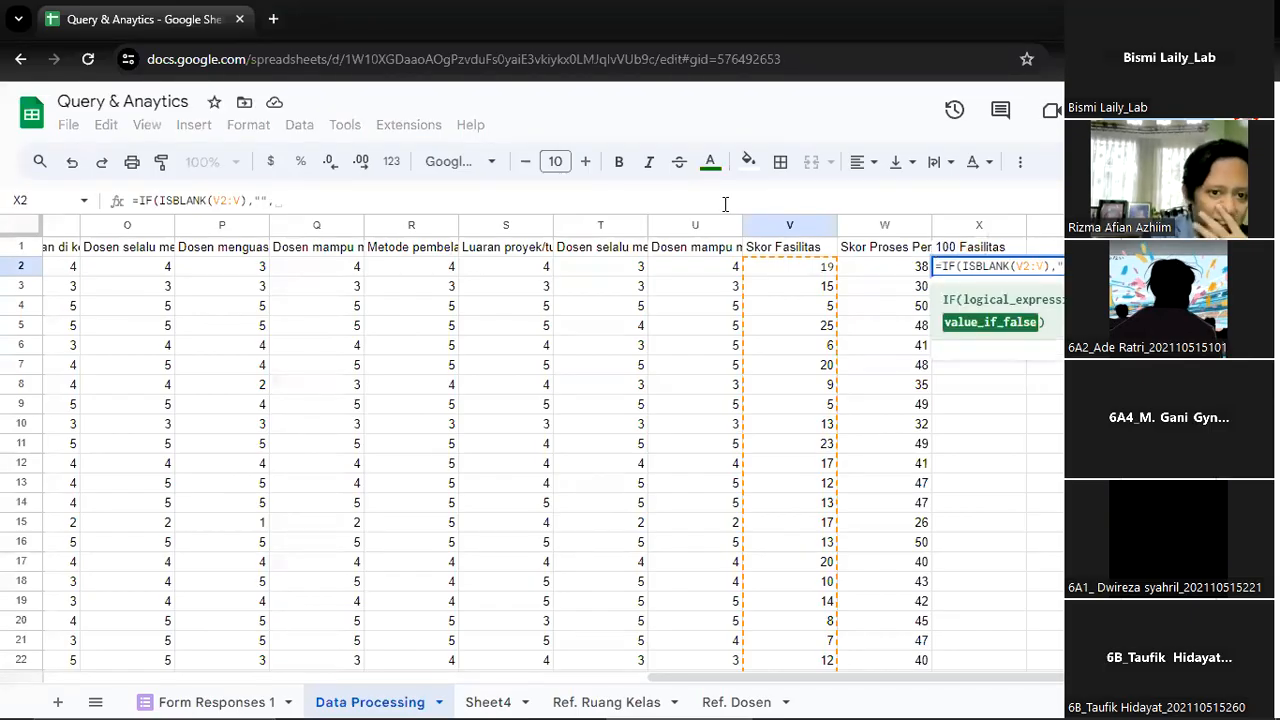
click(812, 272)
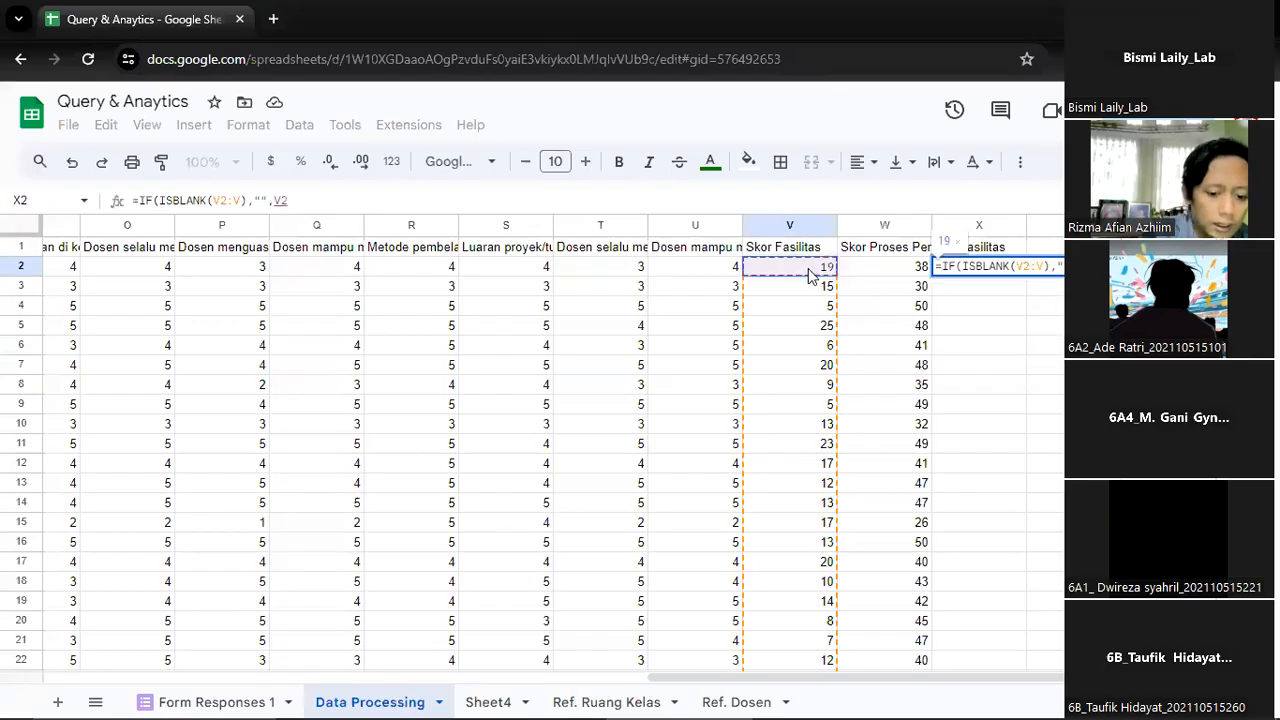
text(*4)
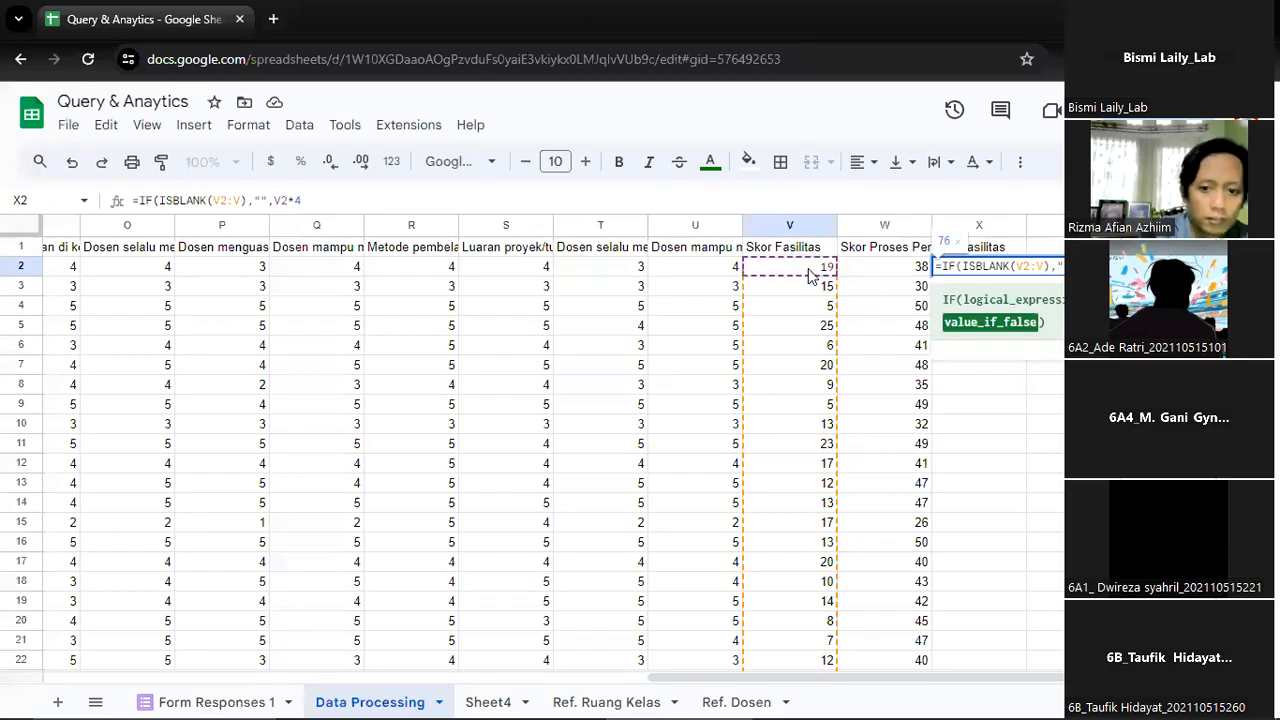
text())
key(ctrl+shift+Return)
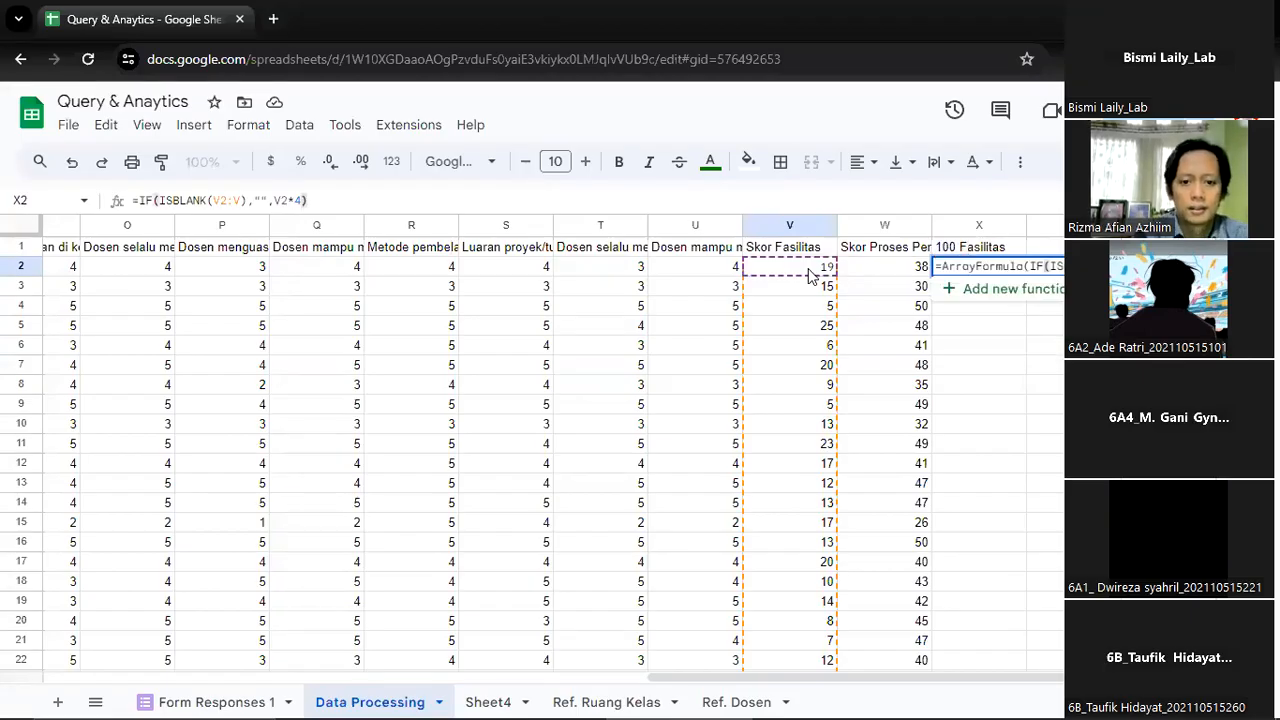
key(Return)
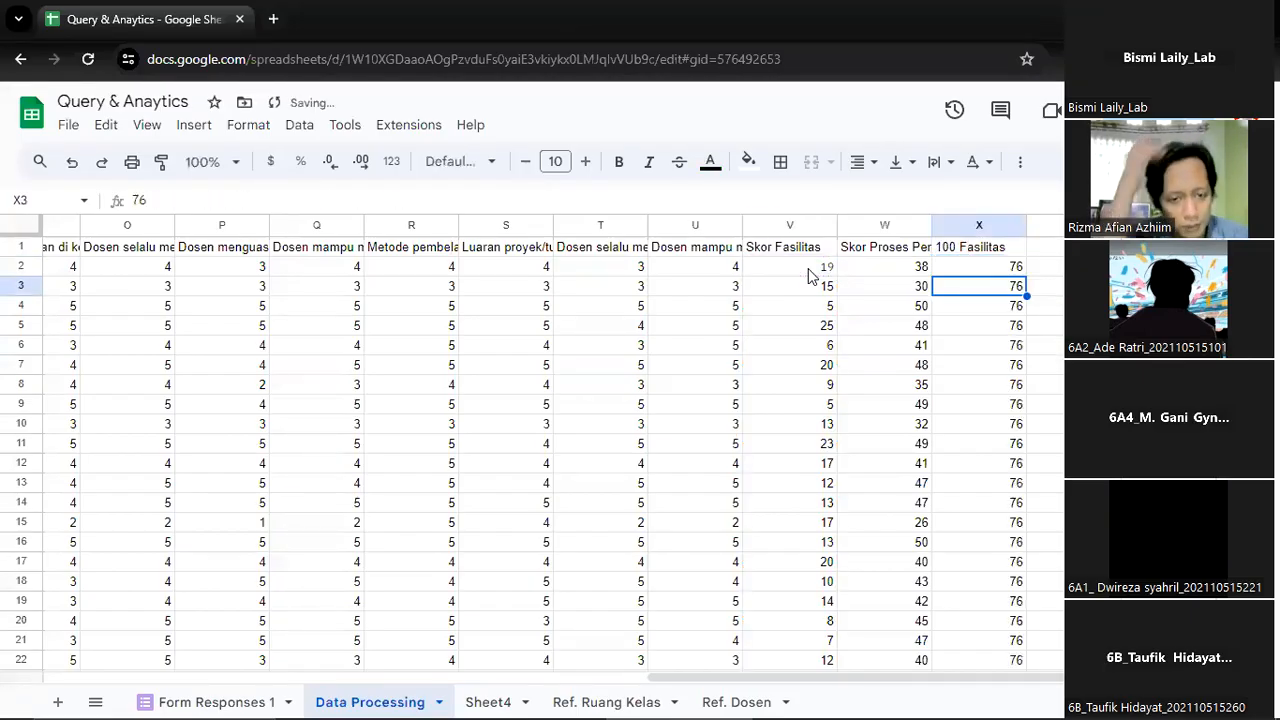
Review the filled column X and extend the multiplied reference in the X2 array formula from V2 to V2:V
key(Up)
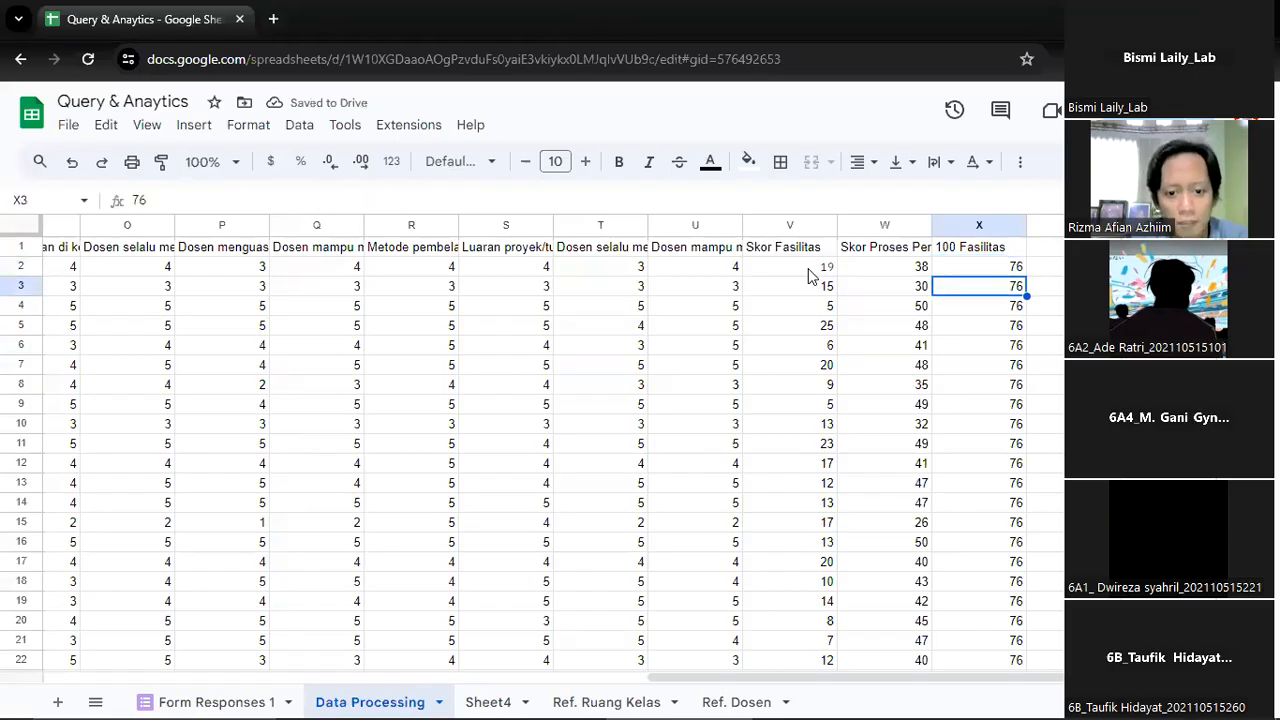
key(ctrl+Down)
key(Up)
key(Up)
key(ctrl+Up)
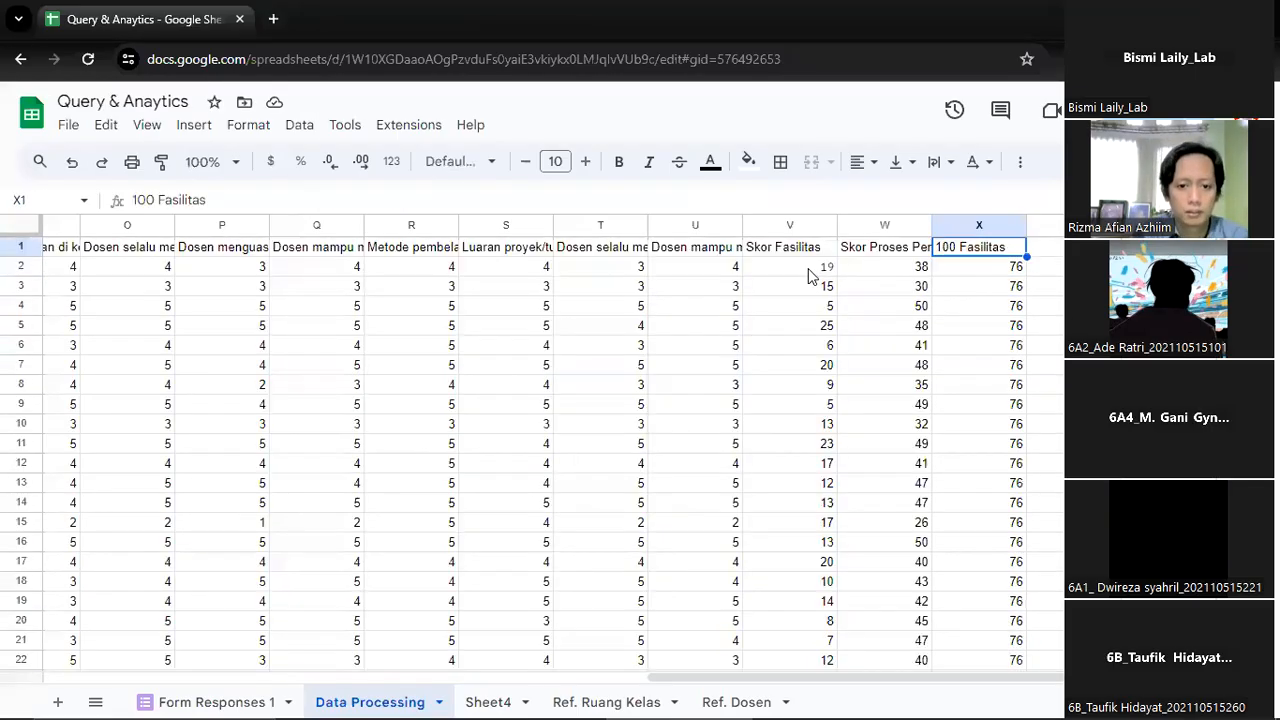
key(Down)
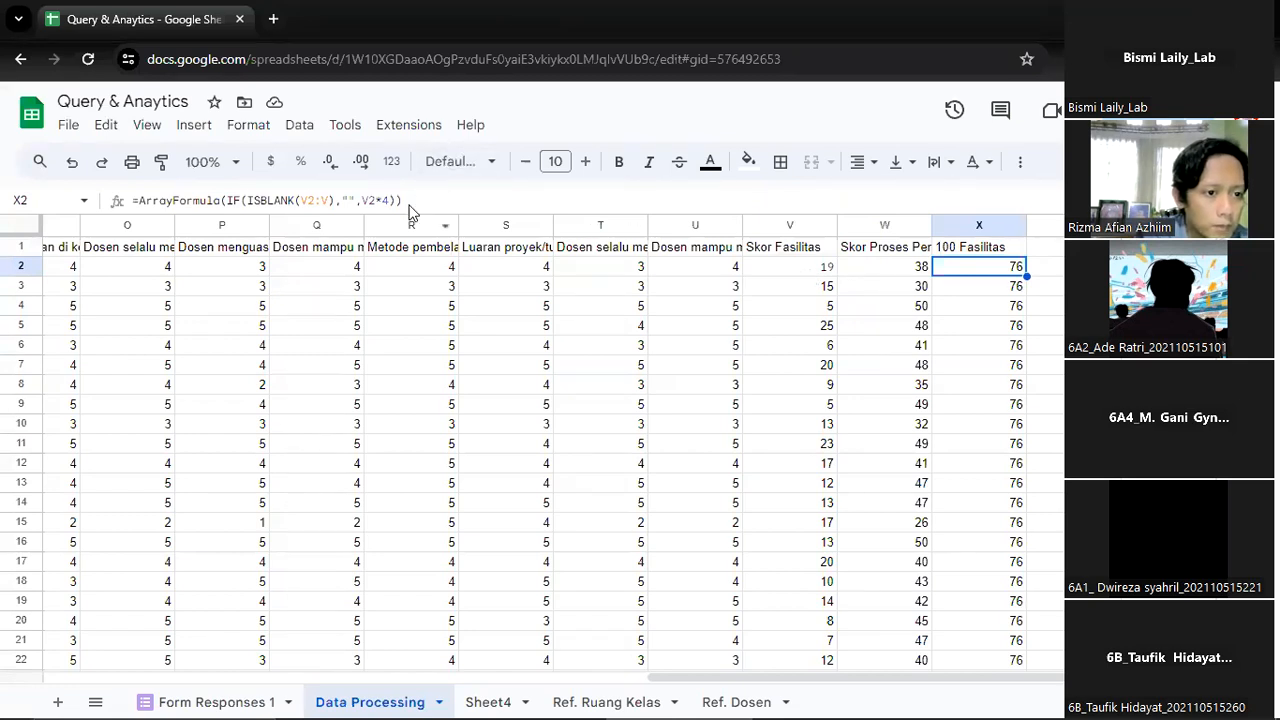
click(370, 201)
text(:V)
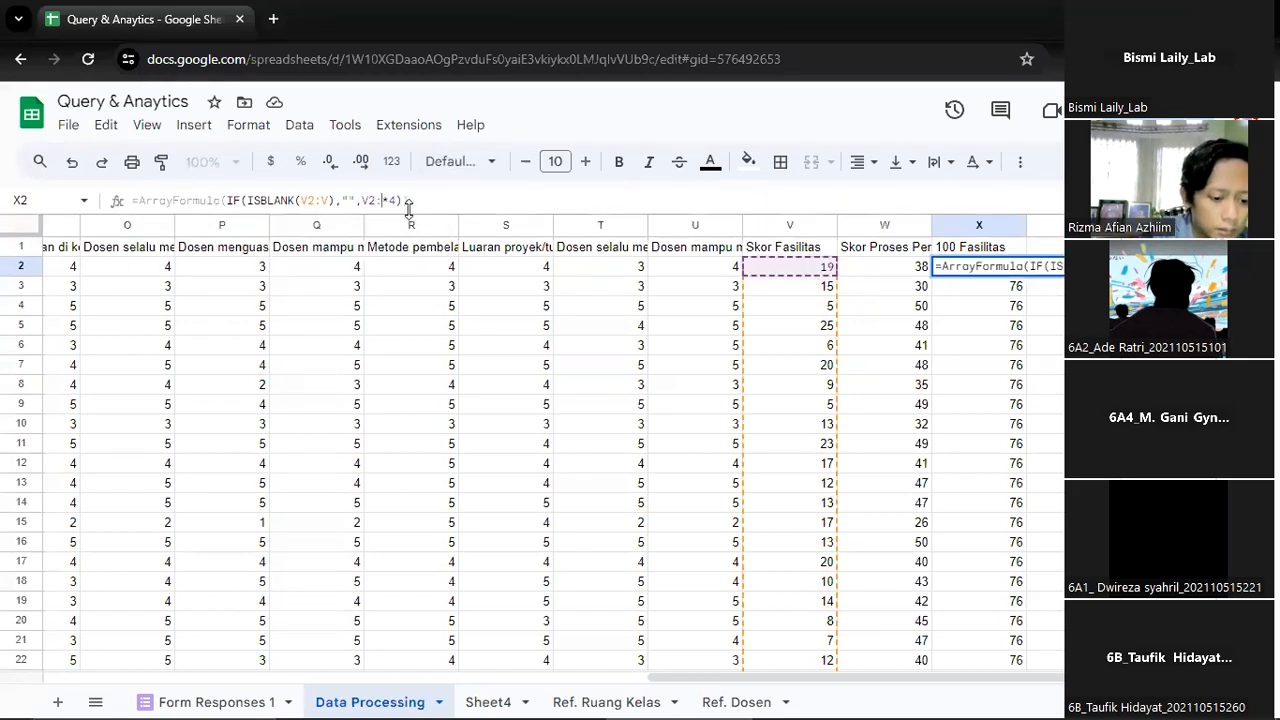
key(Return)
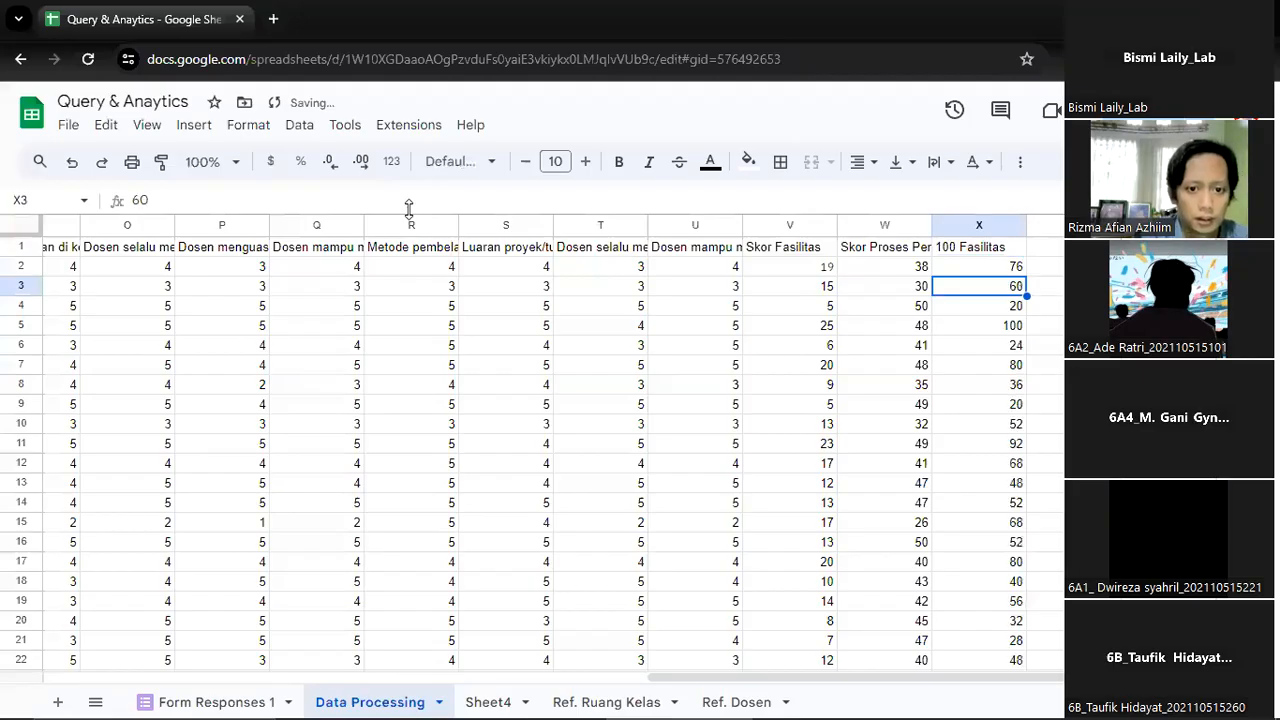
Compare the Skor Fasilitas values with the 100 Fasilitas results in the first rows down to row 5
key(Up)
key(Down)
key(Down)
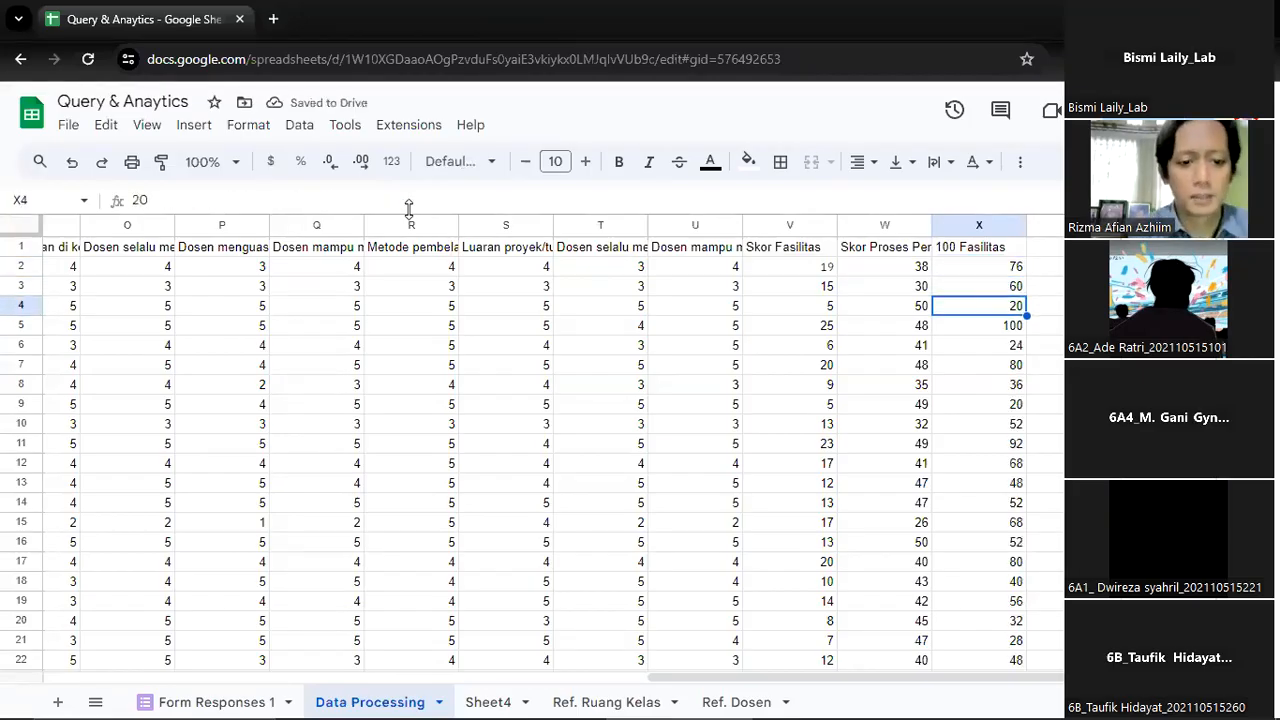
key(Left)
key(Left)
key(Down)
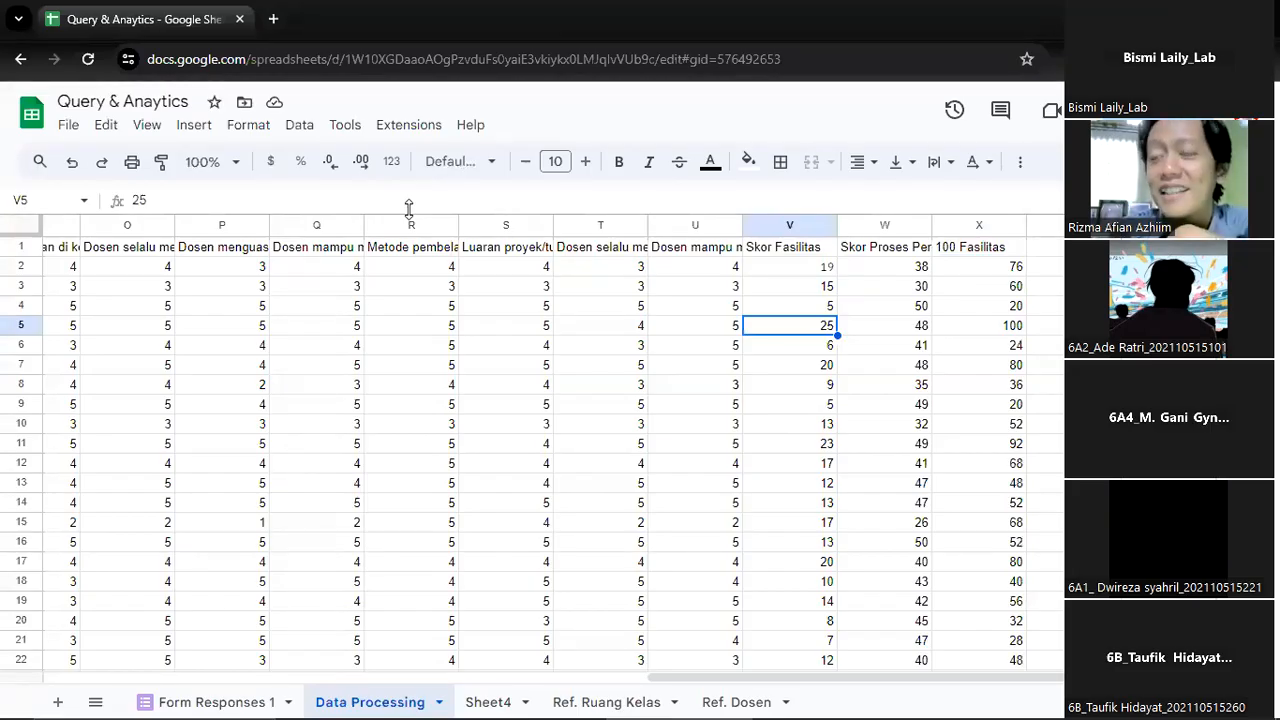
key(Right)
key(Right)
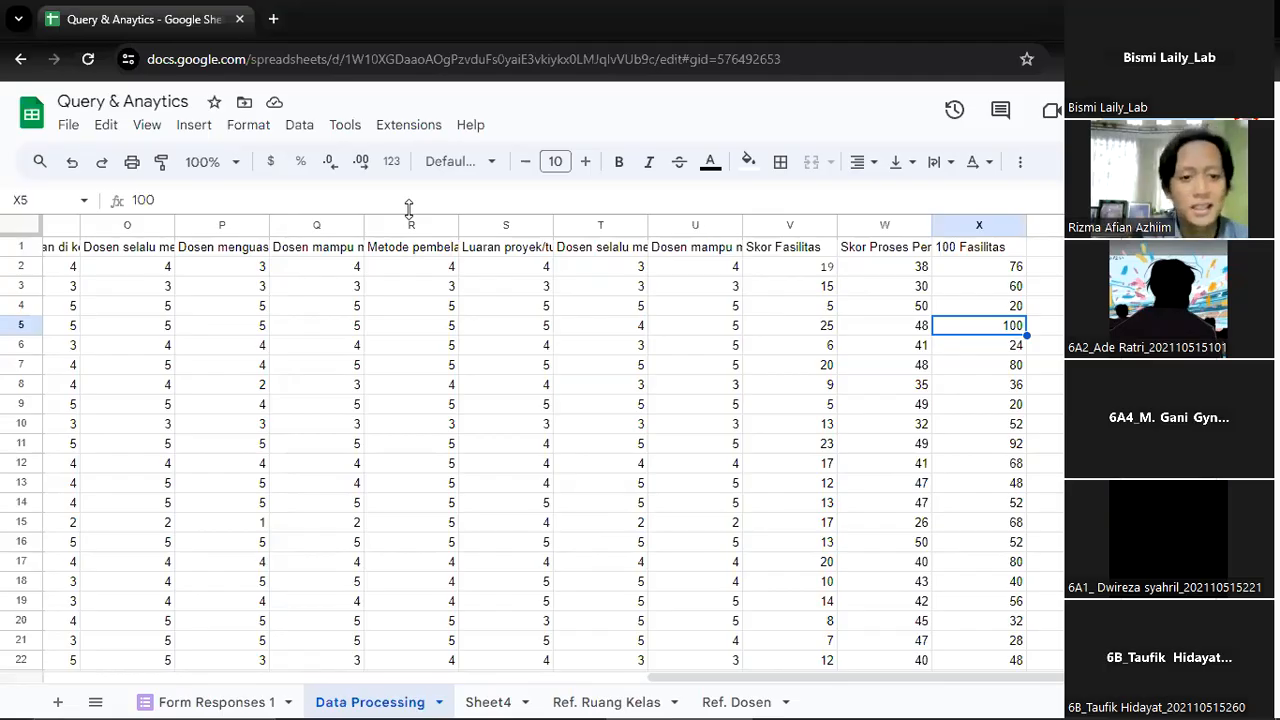
Fill the X2 array formula one column across into Y2 so it references the learning process scores in W2:W
key(Up)
key(Up)
key(Up)
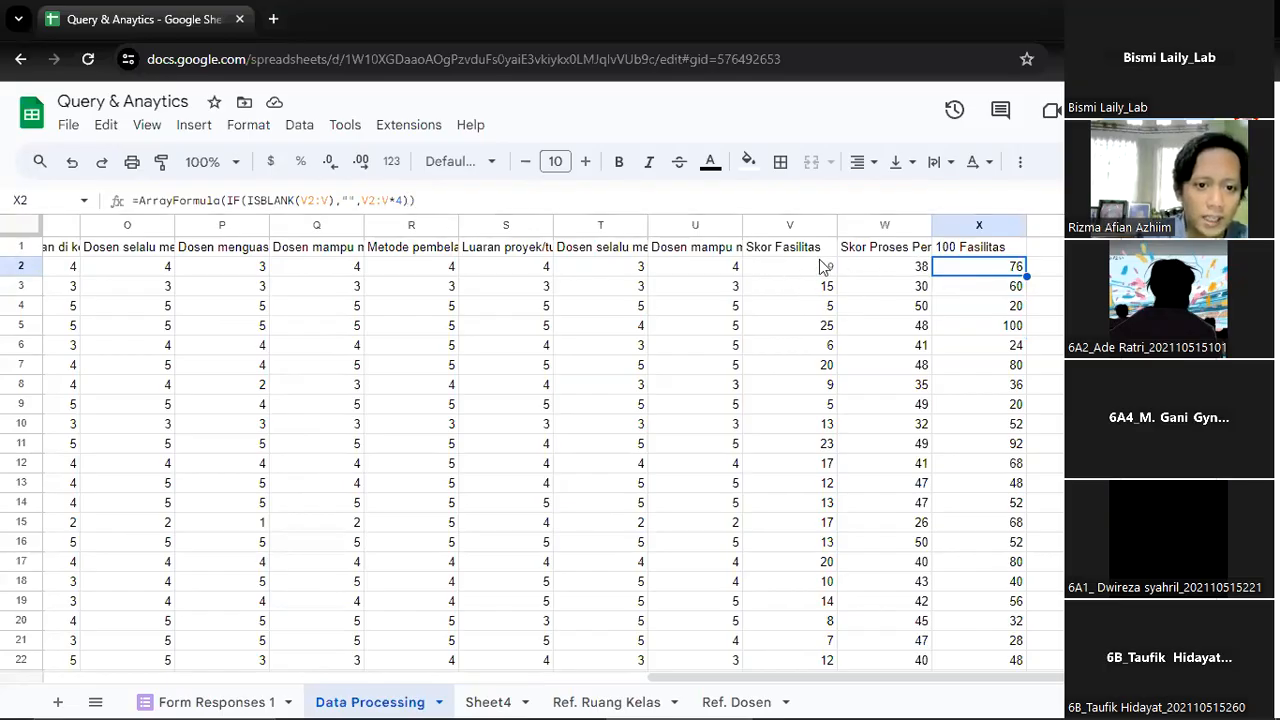
drag(1026, 276, 1064, 266)
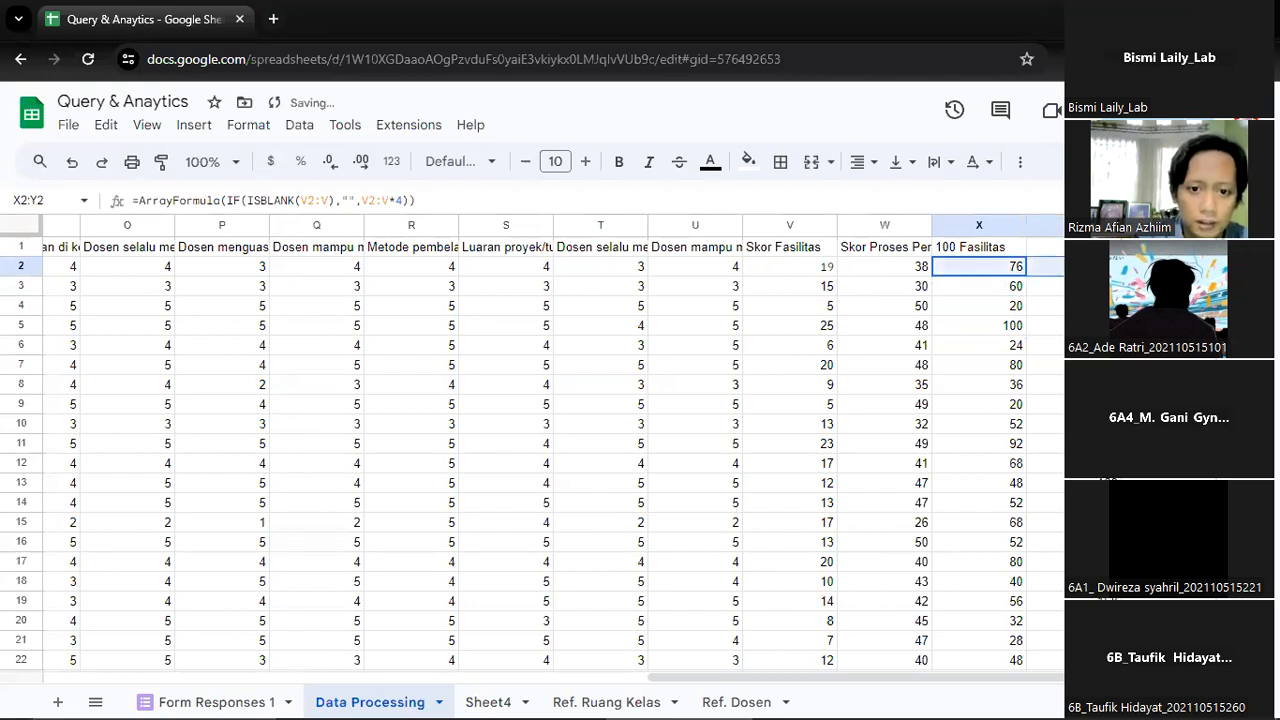
click(915, 270)
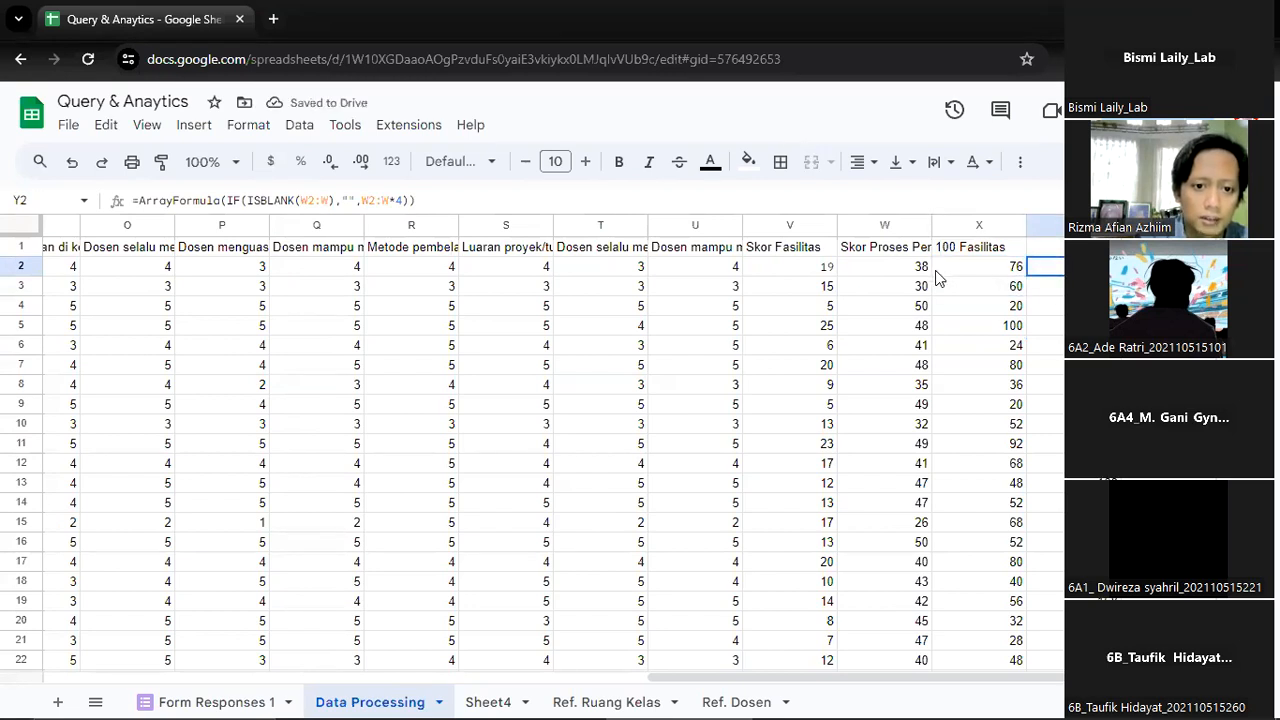
click(984, 266)
click(1042, 272)
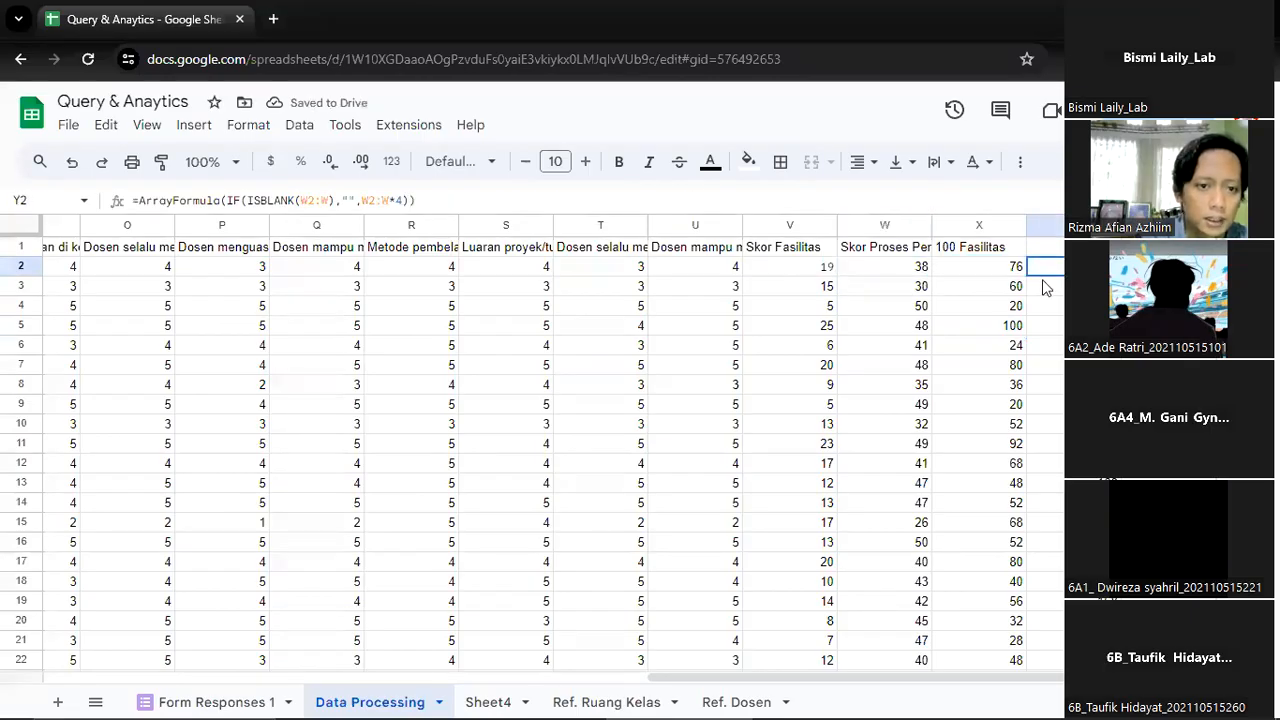
Change the multiplier in the Y2 array formula to 2, enter it and select the header cell Y1
click(412, 200)
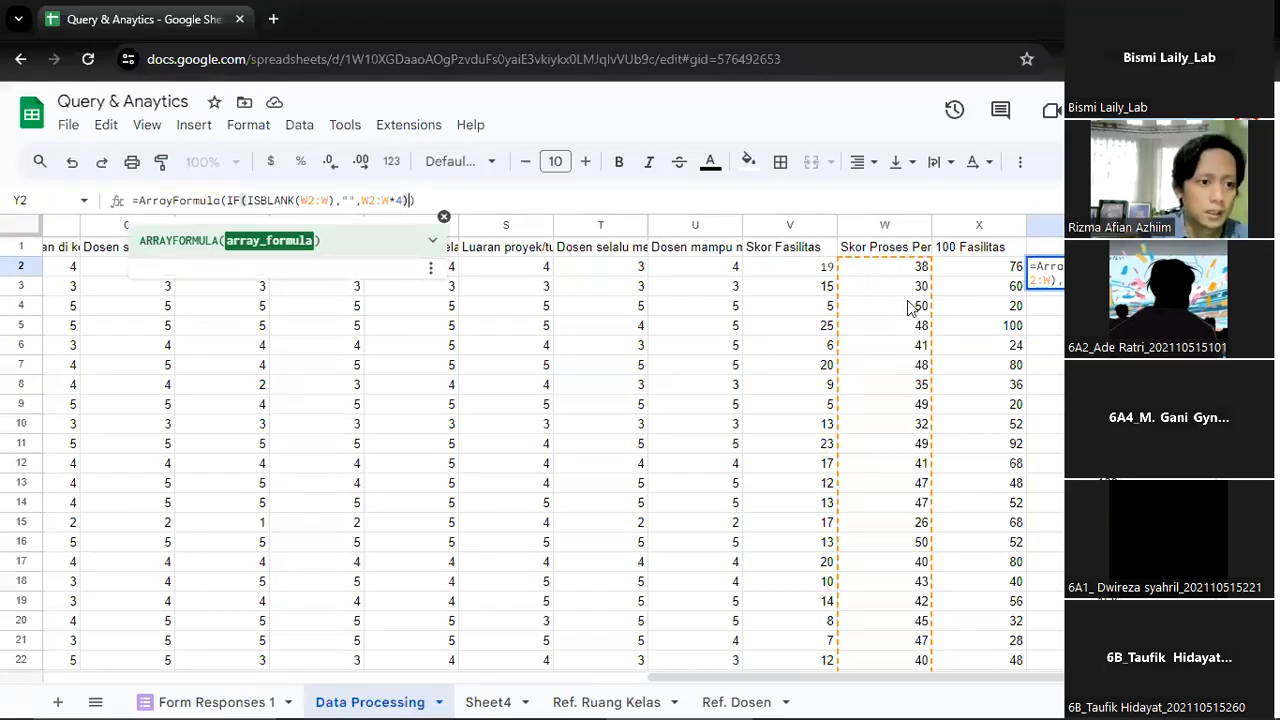
key(Left)
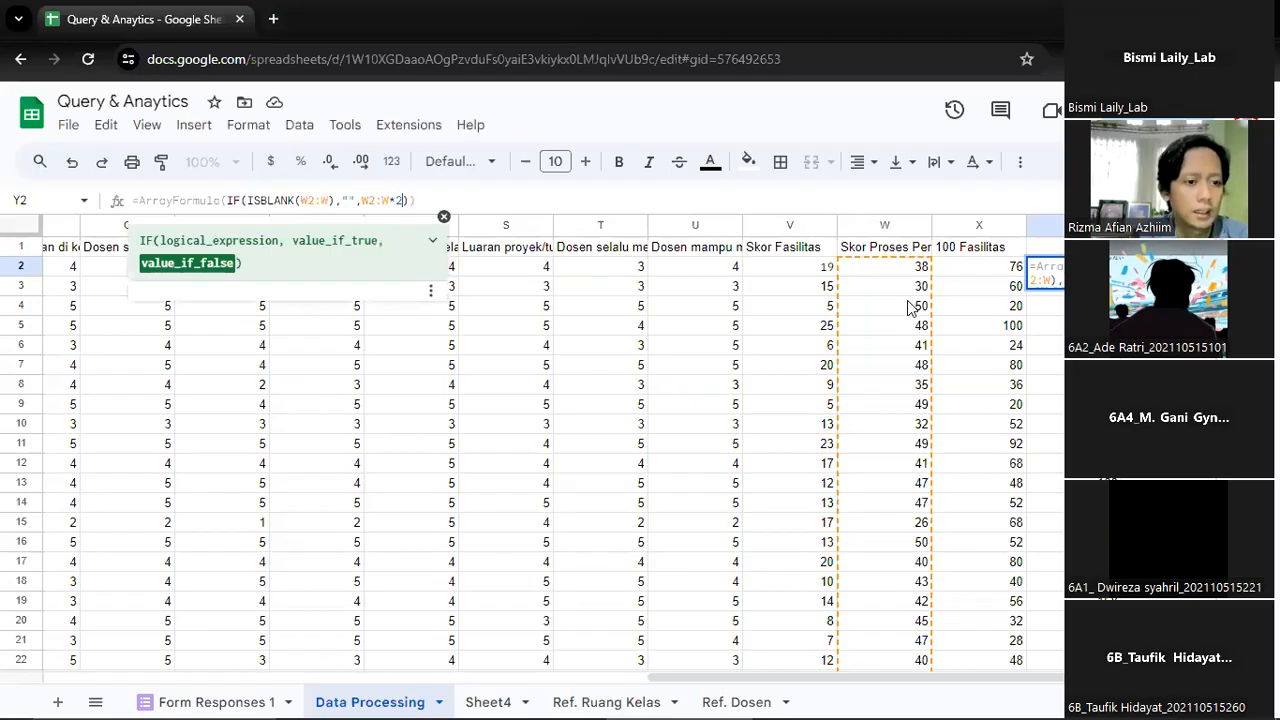
key(Return)
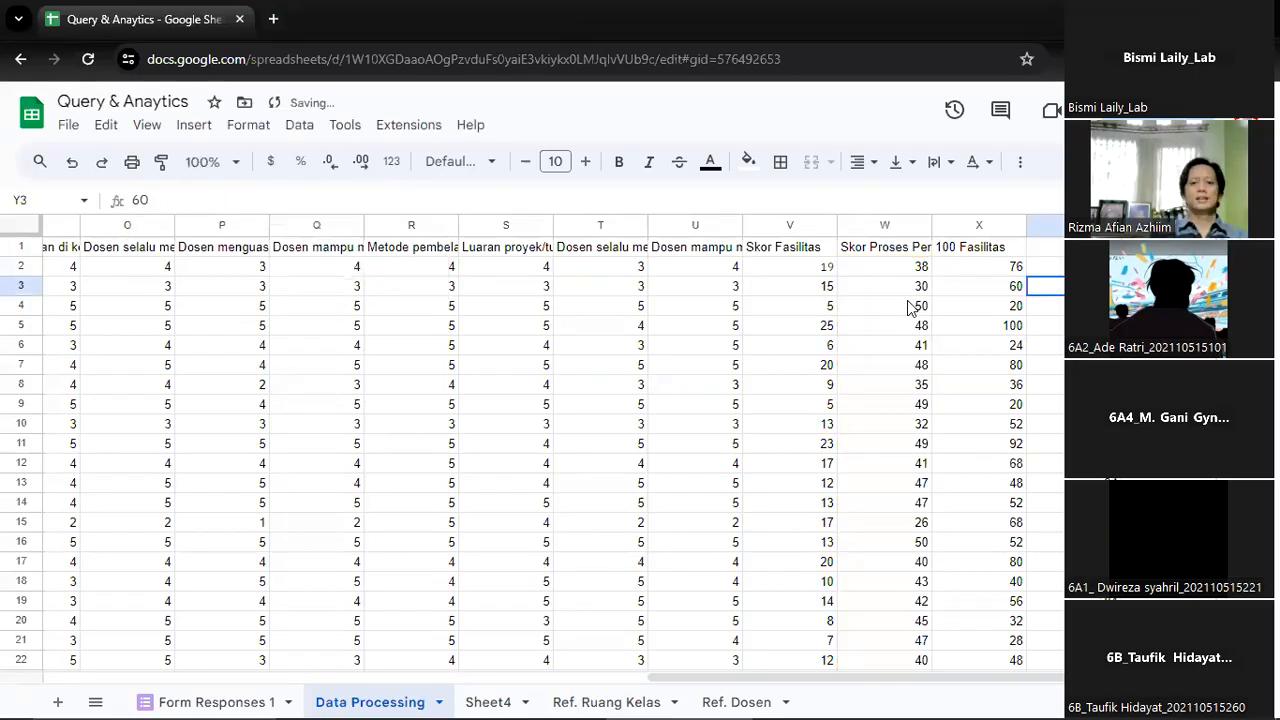
key(Up)
key(Up)
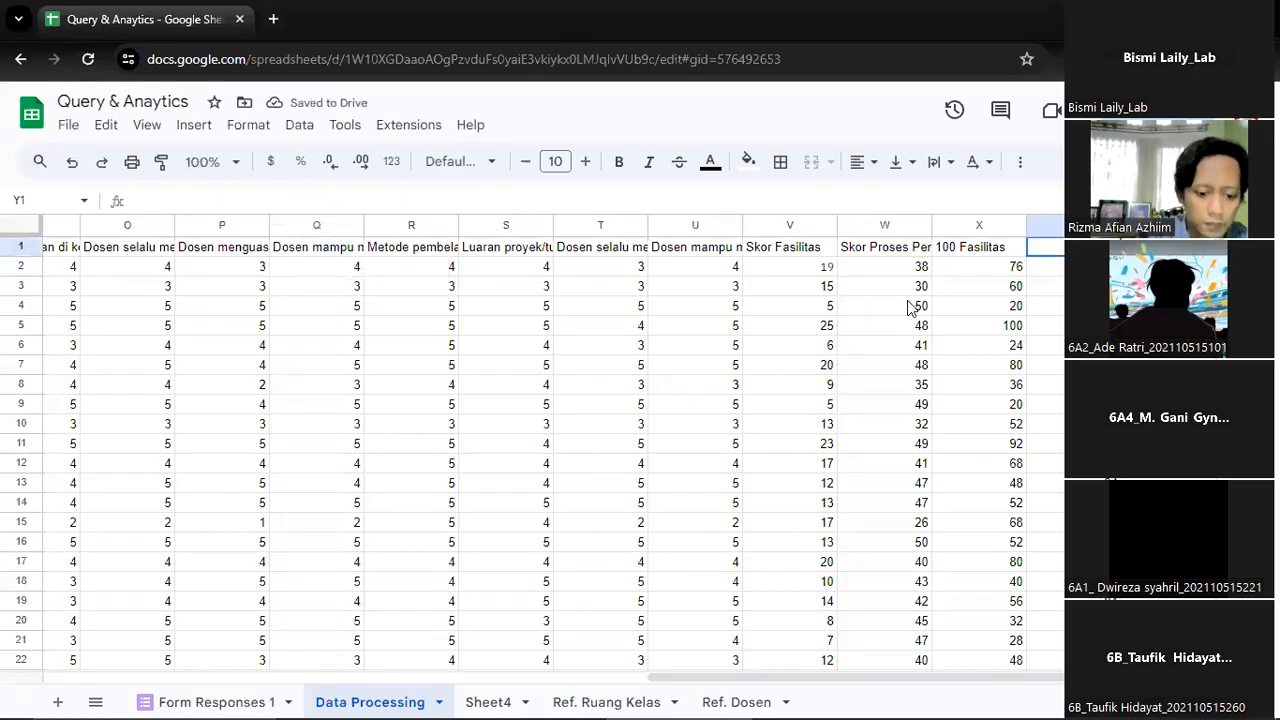
Enter the header "100 Proses Pembelajaran" in Y1 of Data Processing
text(100 PRso)
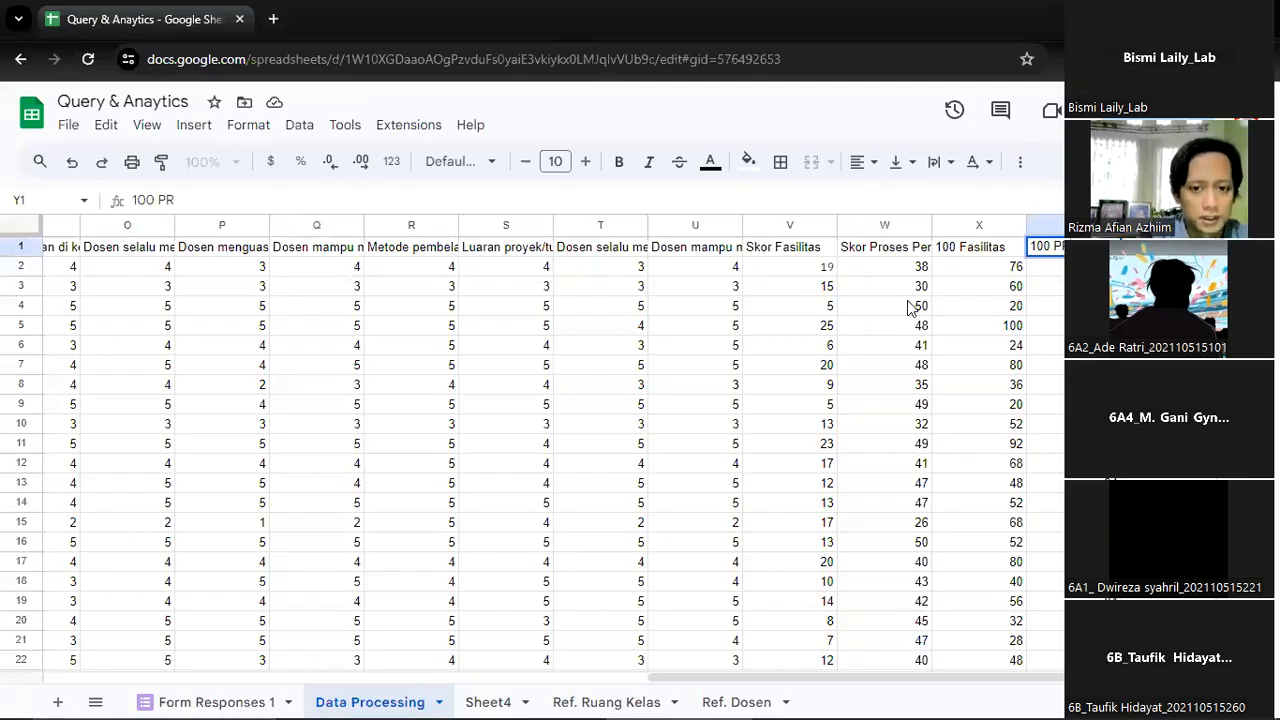
key(BackSpace)
key(BackSpace)
key(BackSpace)
text(rose)
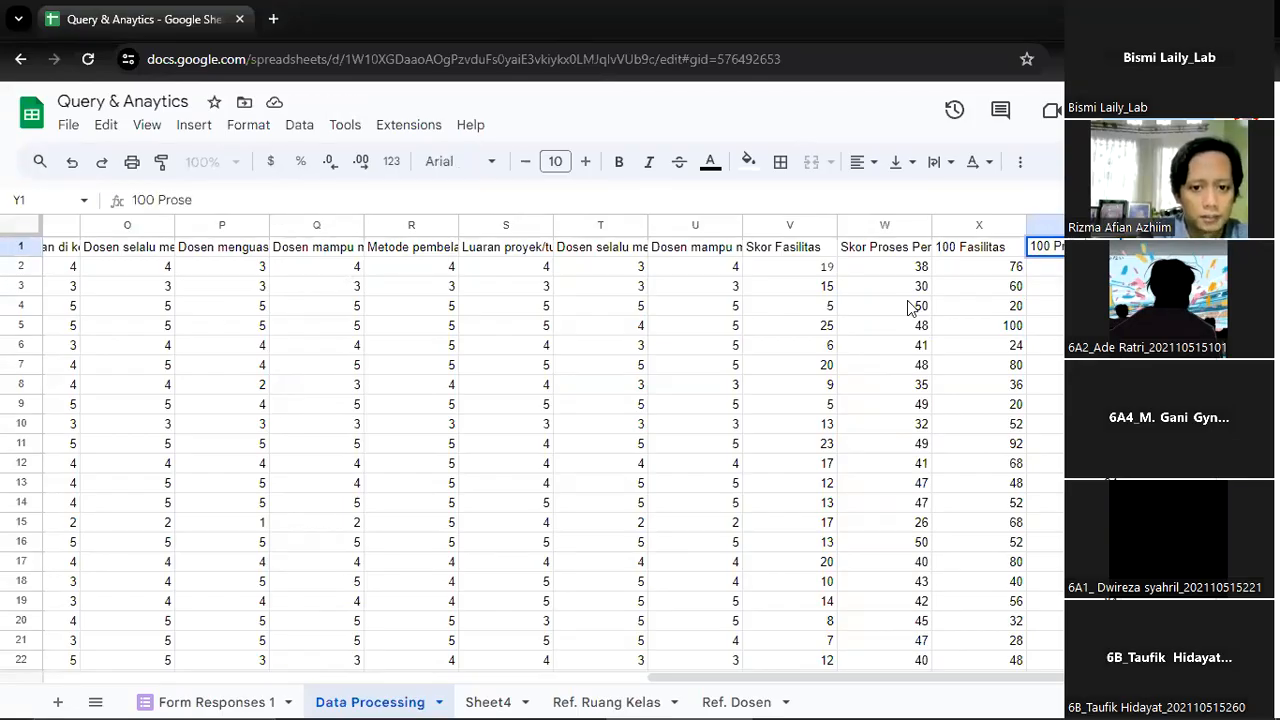
text(s Va)
key(BackSpace)
key(BackSpace)
key(BackSpace)
text(Pembela)
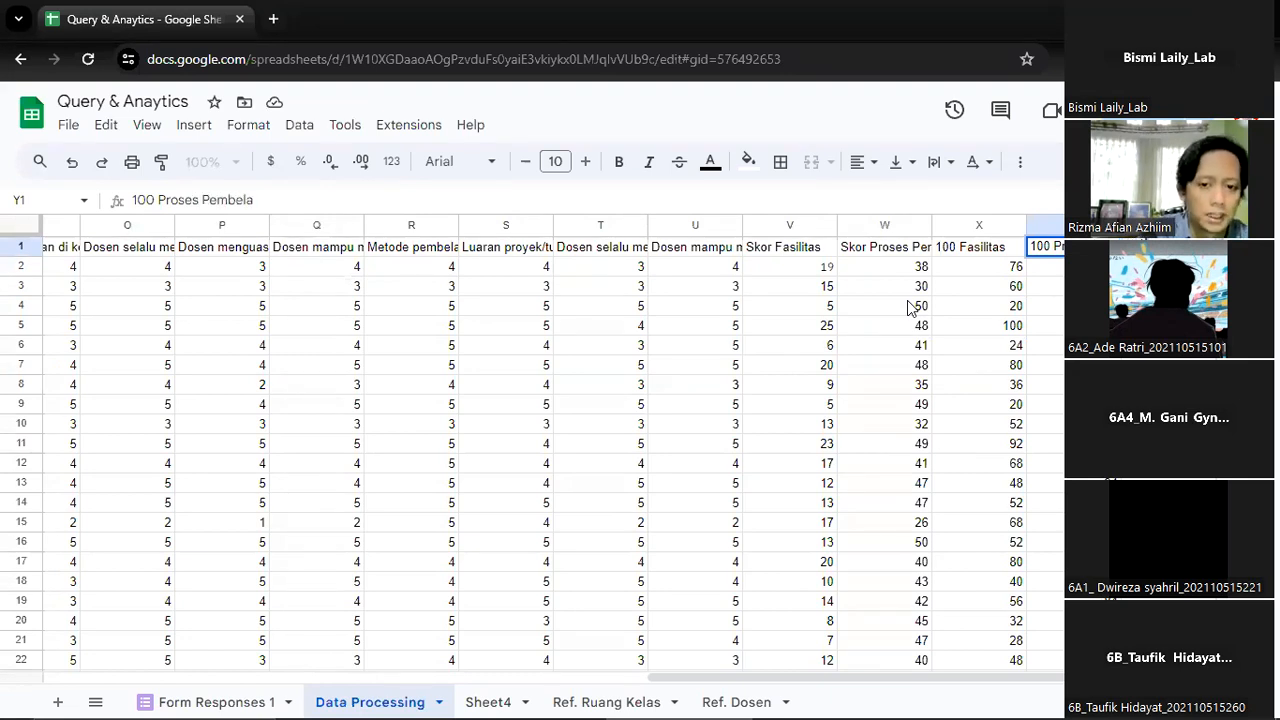
key(Return)
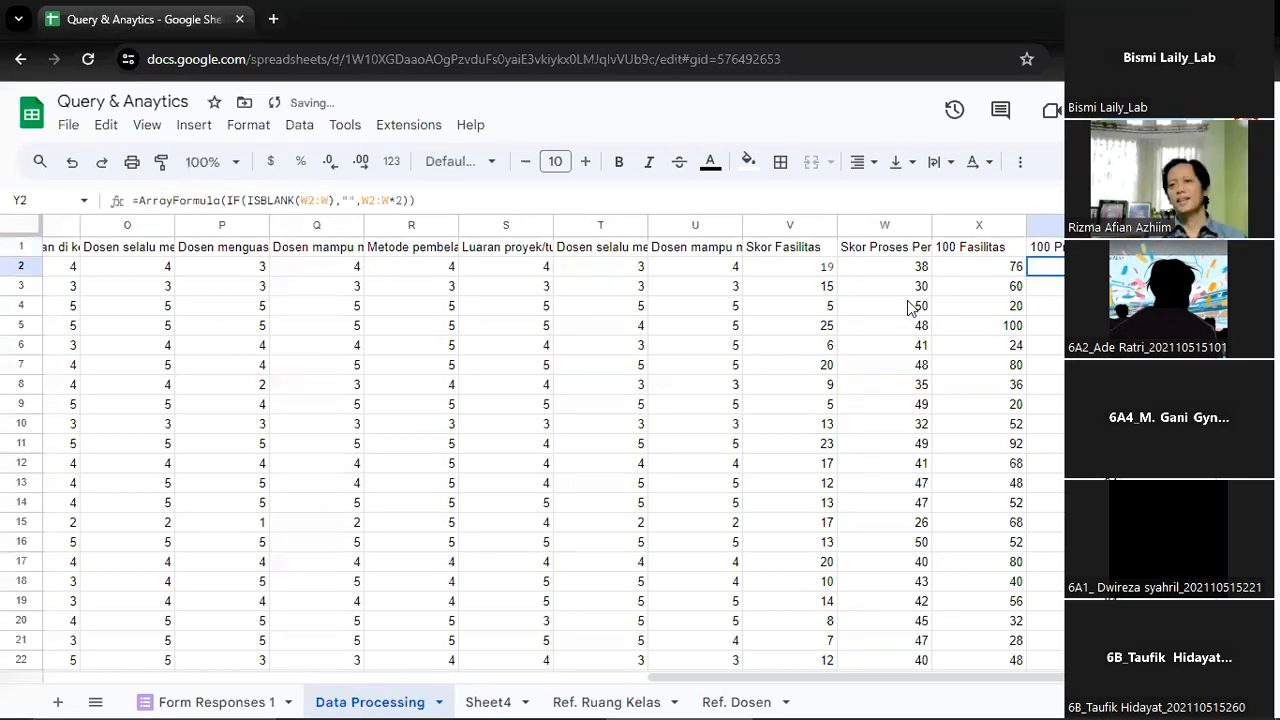
key(Left)
key(Up)
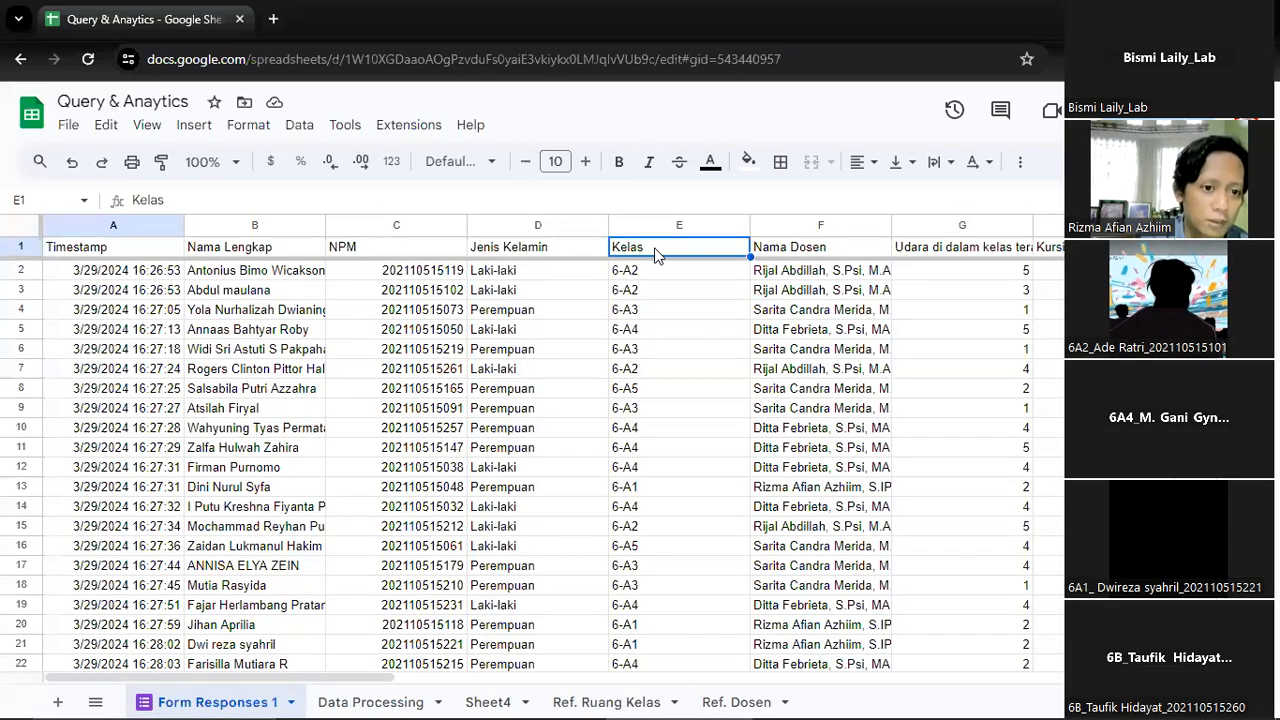
Review the row 1 headers of Form Responses 1, from the respondent details through the facilities and learning process questions to column U
key(Left)
key(Left)
key(Left)
key(Left)
key(Right)
key(Right)
key(Right)
key(Right)
key(Right)
key(Right)
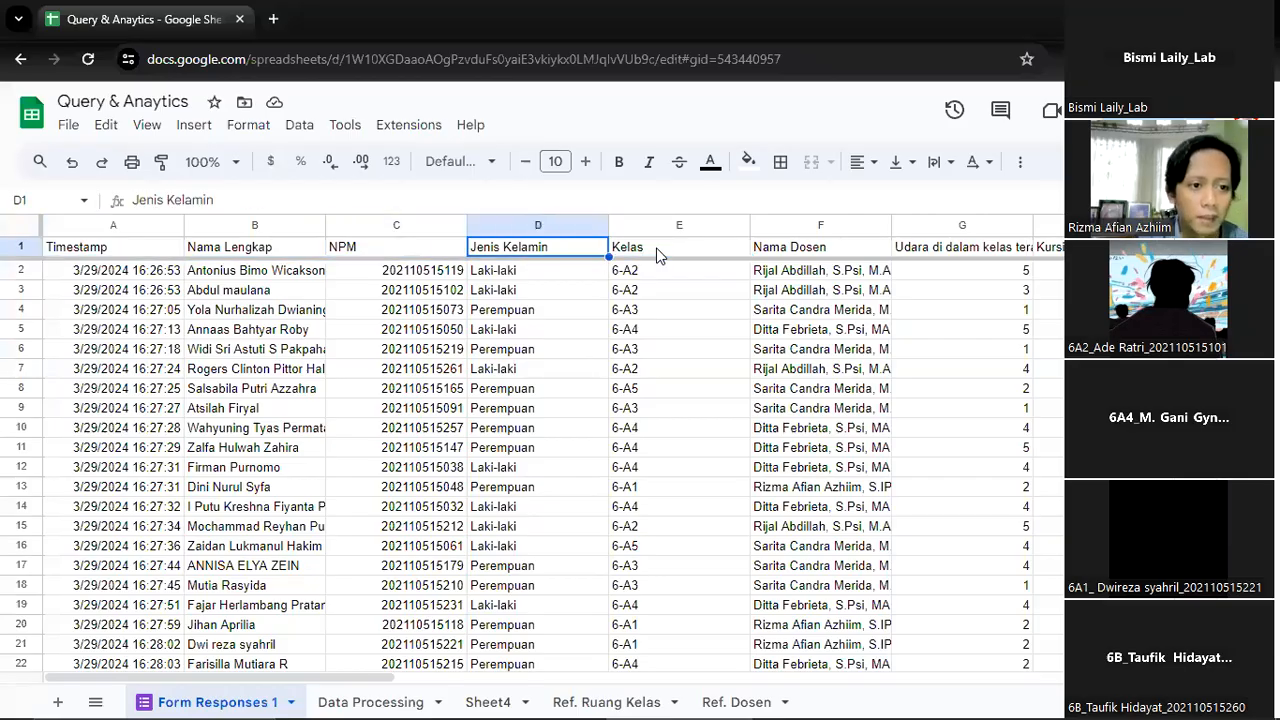
key(Right)
key(Right)
key(Left)
key(Left)
key(Left)
key(Right)
key(Right)
key(Right)
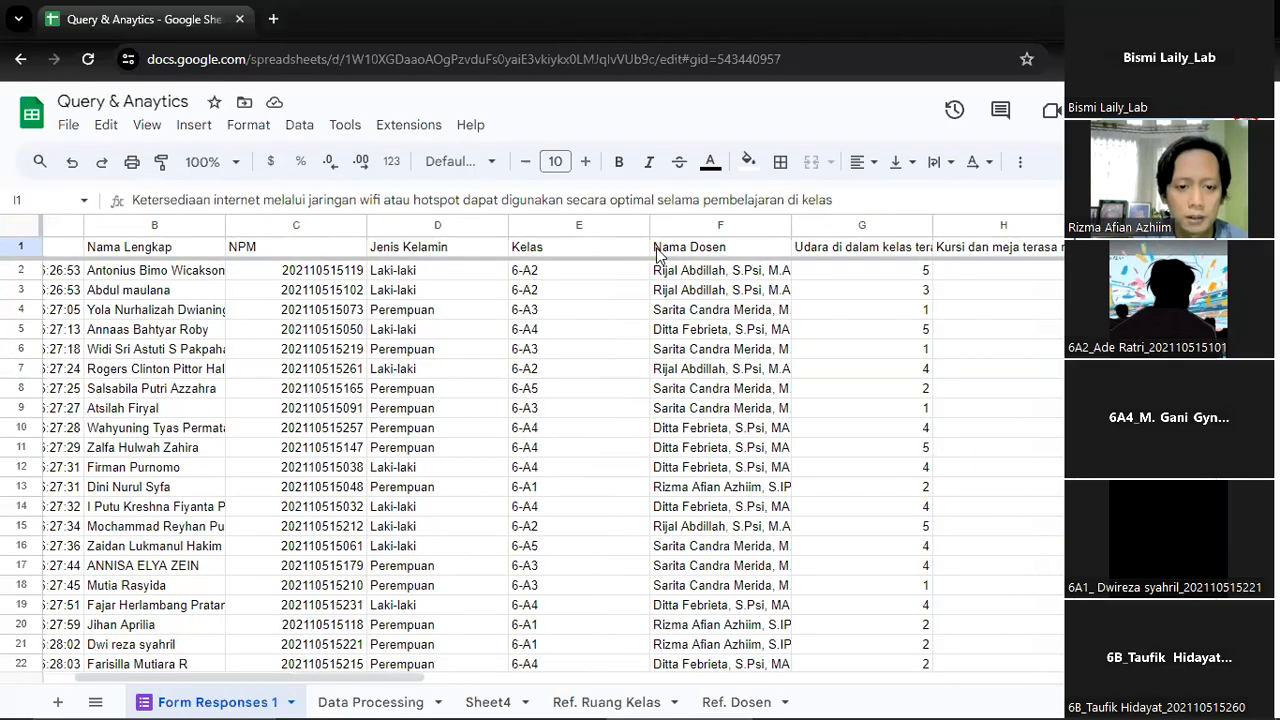
key(Left)
key(Left)
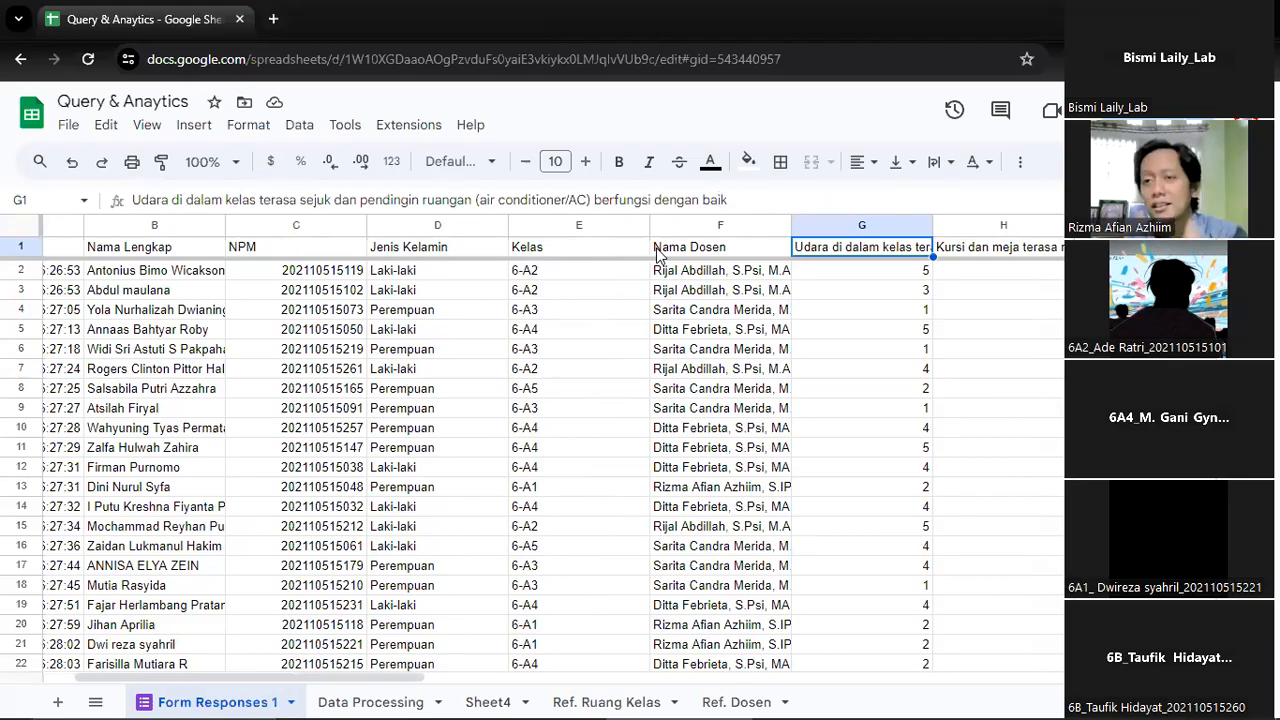
key(Right)
key(Right)
key(Right)
key(Right)
key(Right)
key(Right)
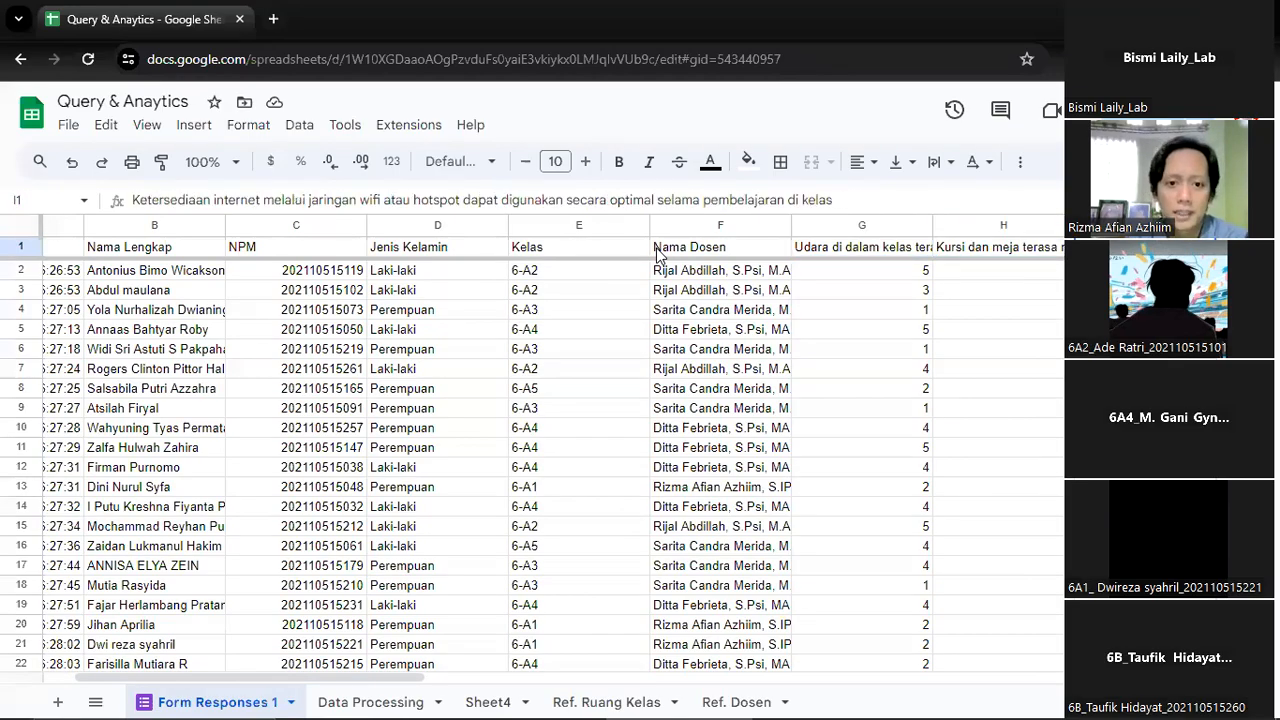
key(Right)
key(Right)
key(Right)
key(Right)
key(Right)
key(Right)
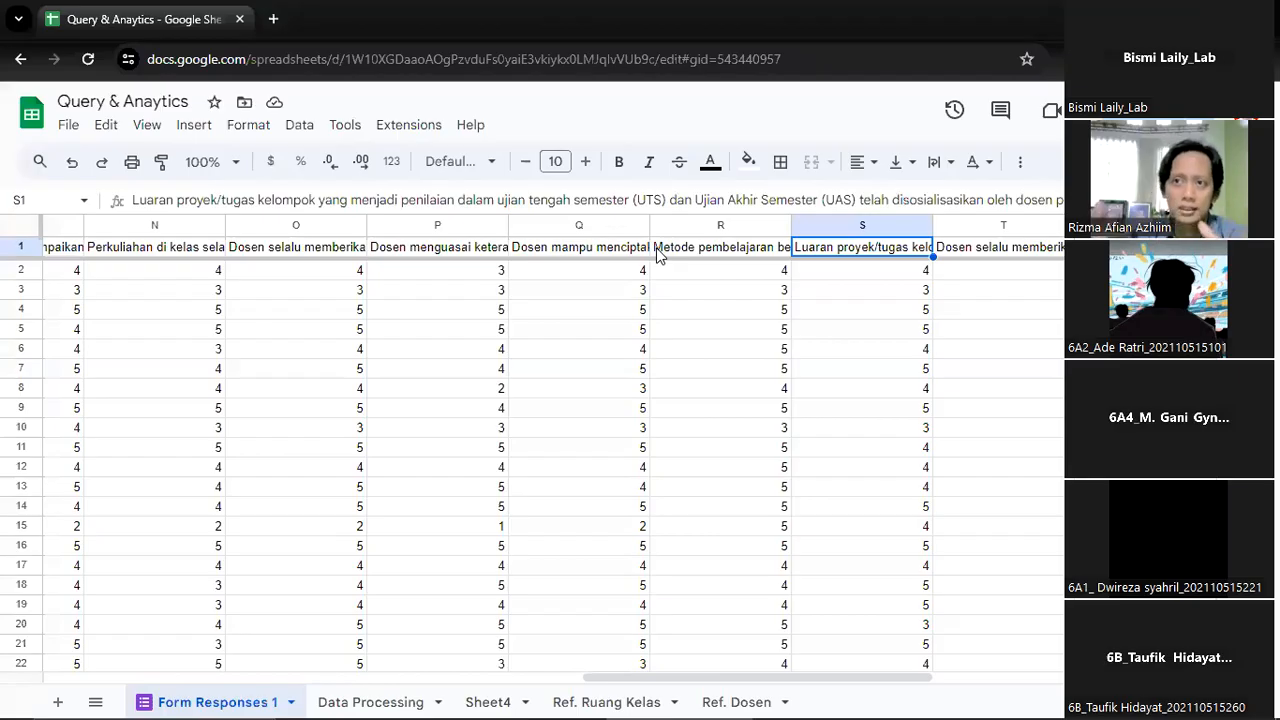
key(Right)
key(Right)
key(Right)
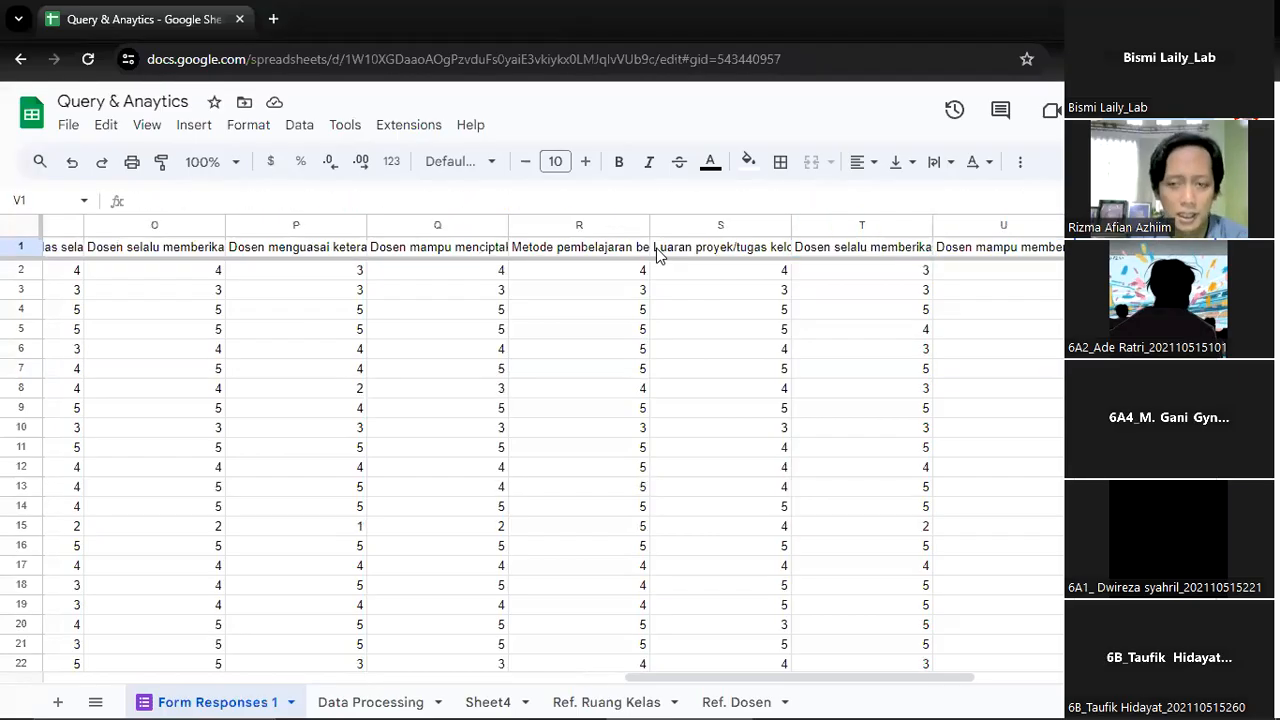
key(Left)
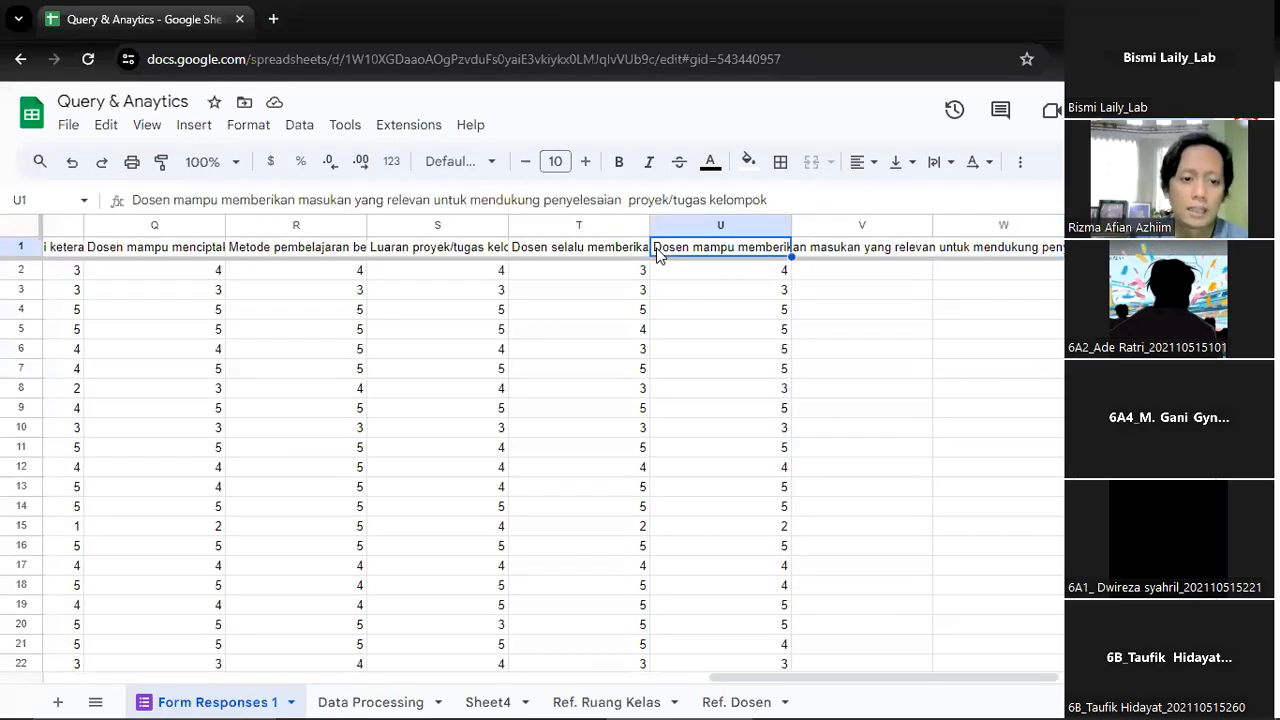
Return to the Data Processing sheet and check the scaled learning process scores and formula in column Y beside 100 Fasilitas
click(352, 702)
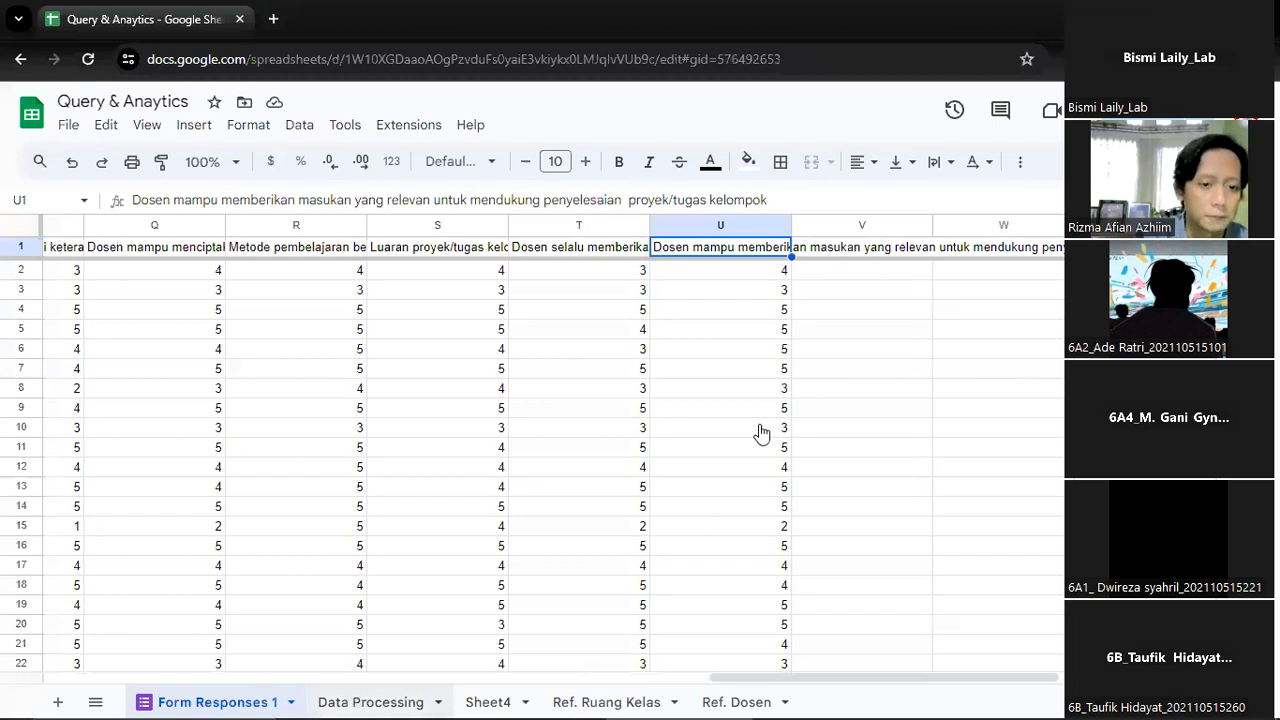
key(Right)
key(Down)
key(Down)
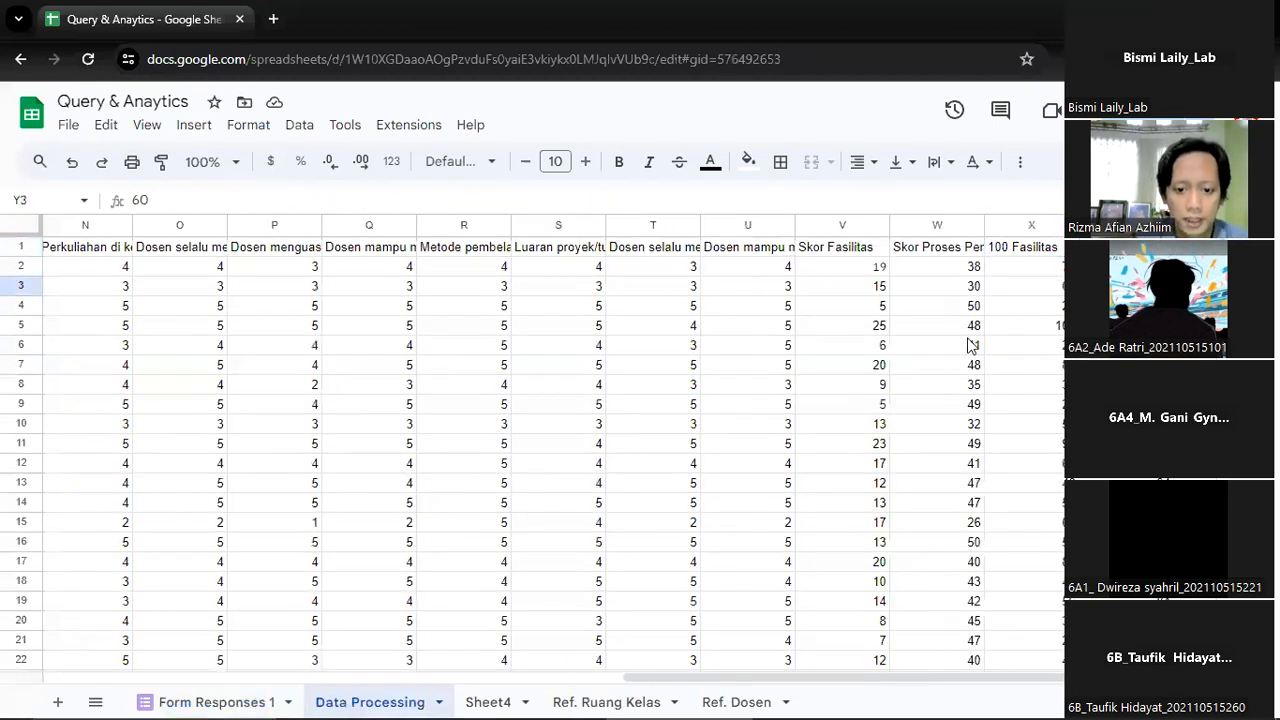
key(ctrl+Down)
key(ctrl+Up)
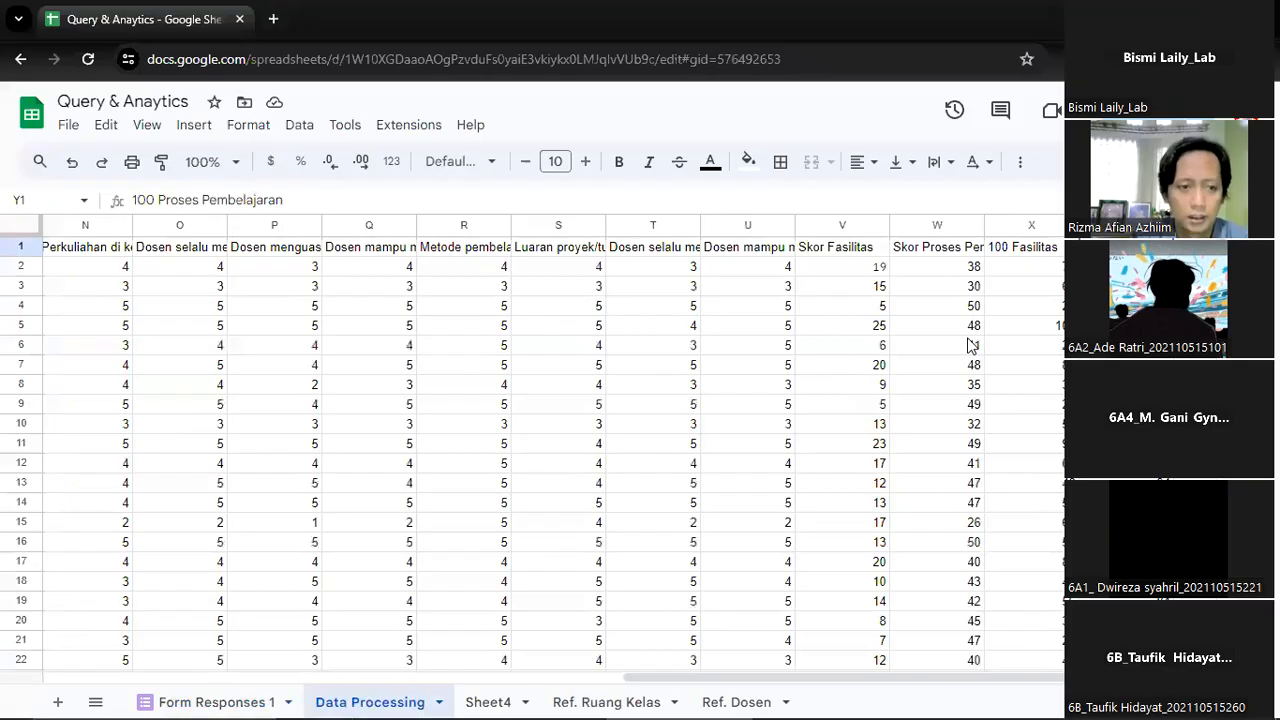
key(Down)
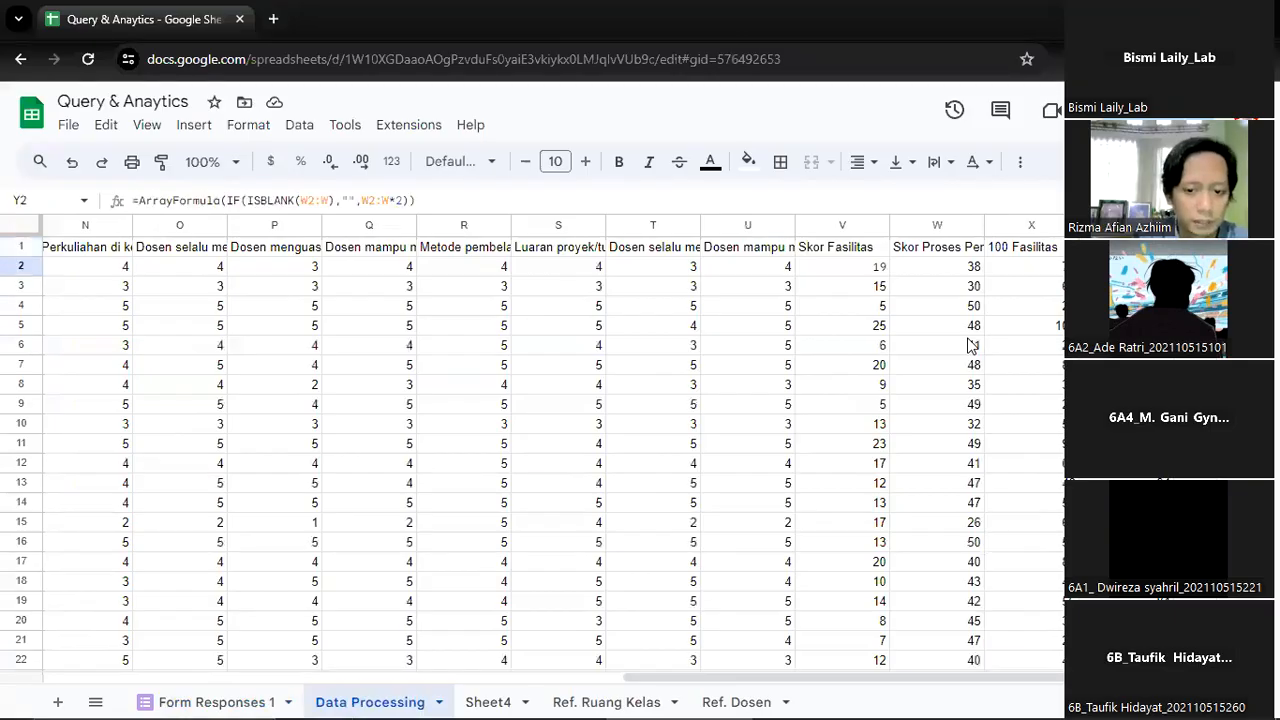
key(ctrl+Down)
key(ctrl+Up)
key(Down)
key(Down)
key(Right)
key(Up)
key(Up)
key(Left)
key(Left)
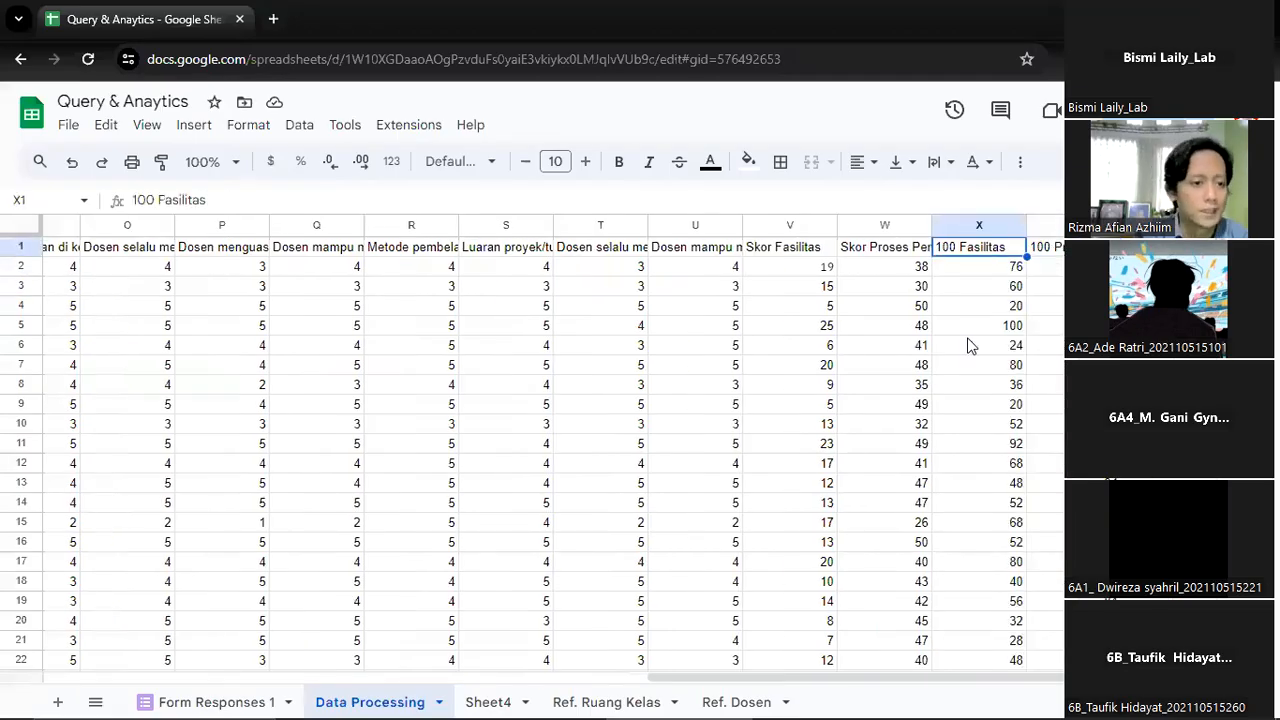
Compare the Kelas column in Data Processing with the Ref. Ruang Kelas and Ref. Dosen lookup sheets, then return to Data Processing
key(ctrl+Left)
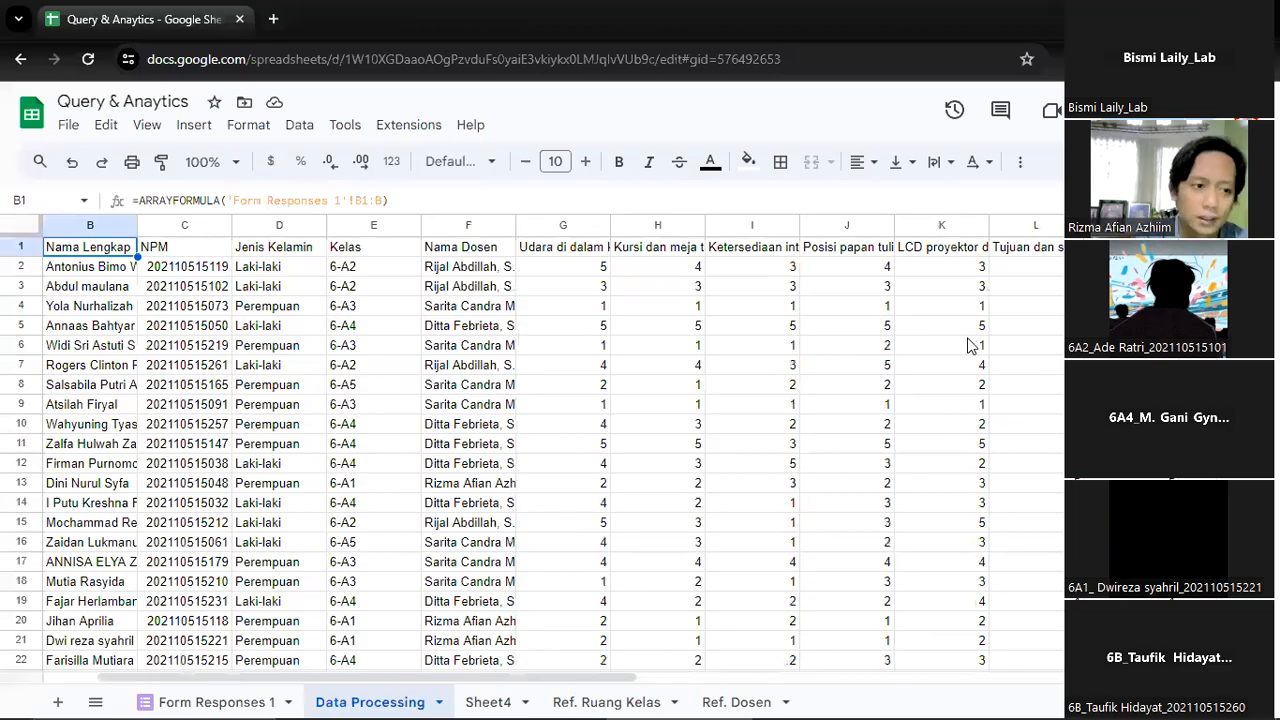
key(Right)
key(Right)
key(Right)
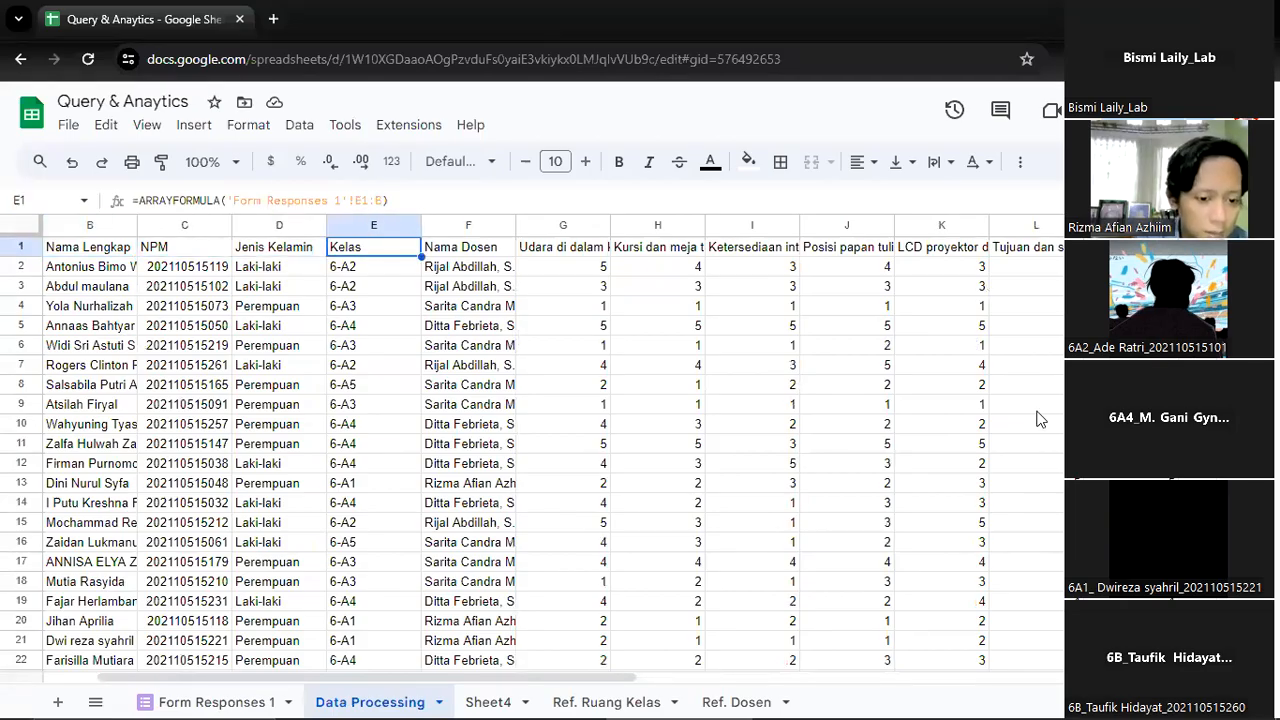
click(575, 700)
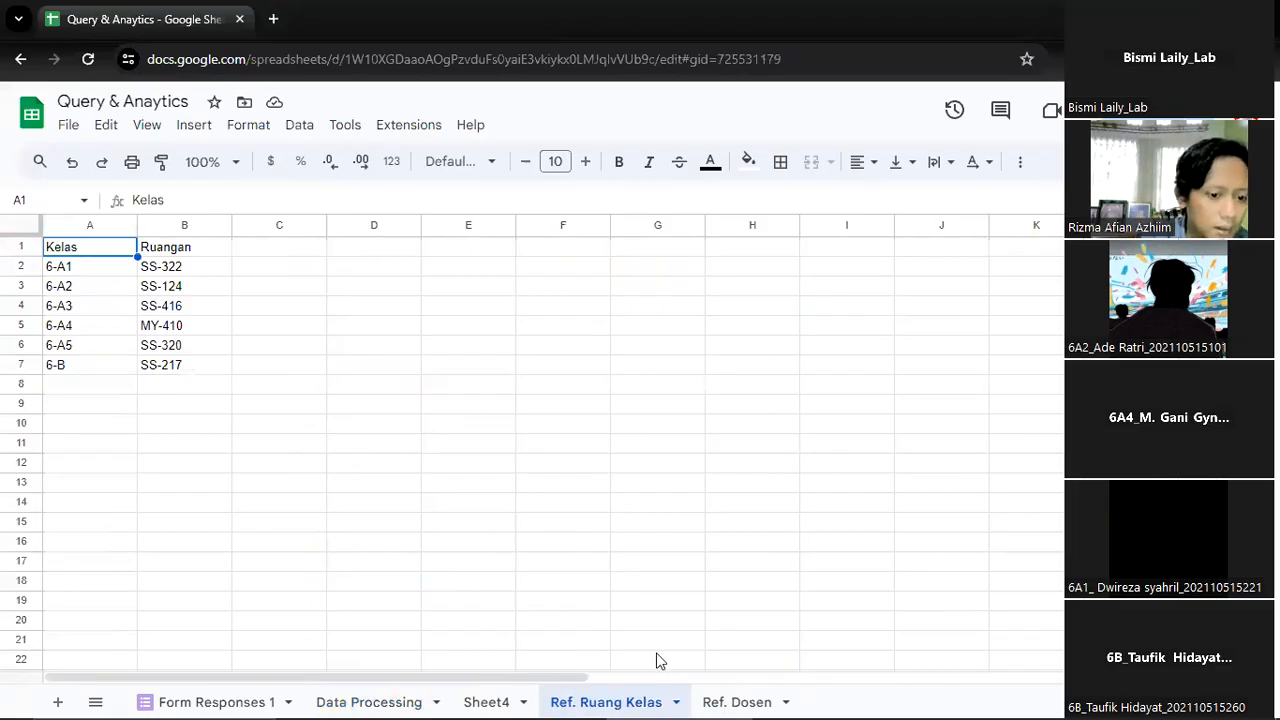
click(401, 700)
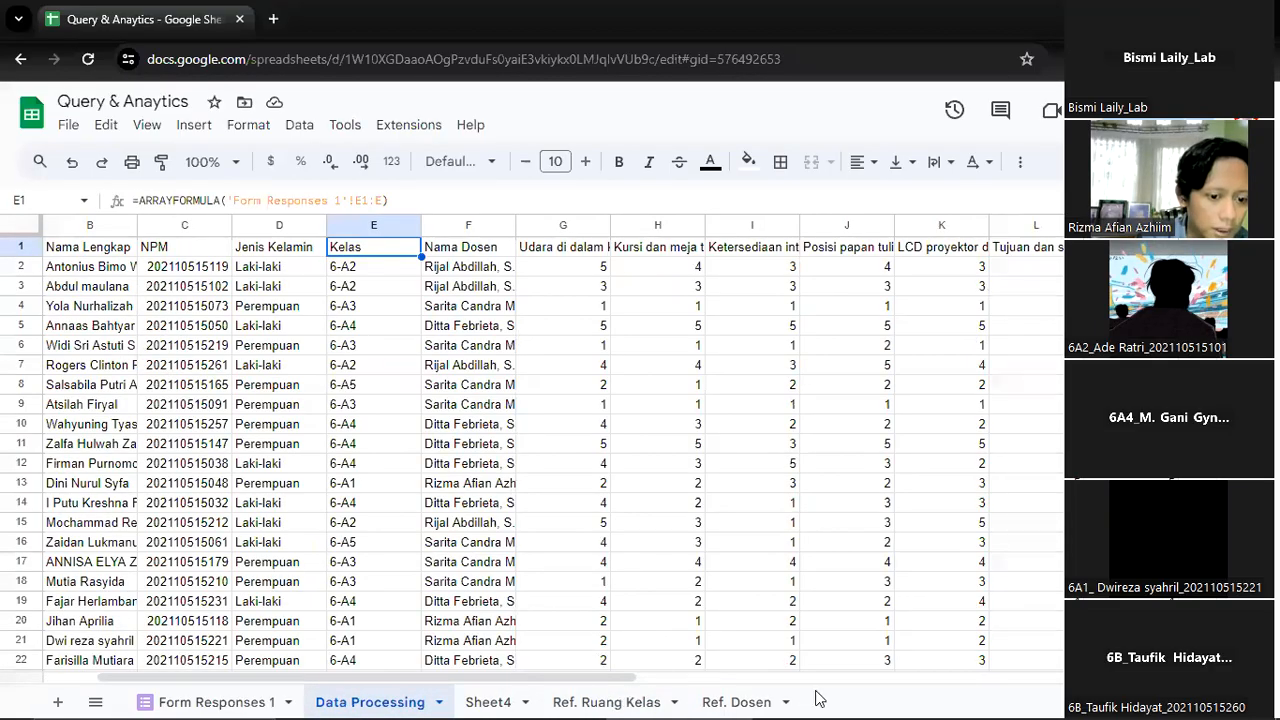
click(712, 700)
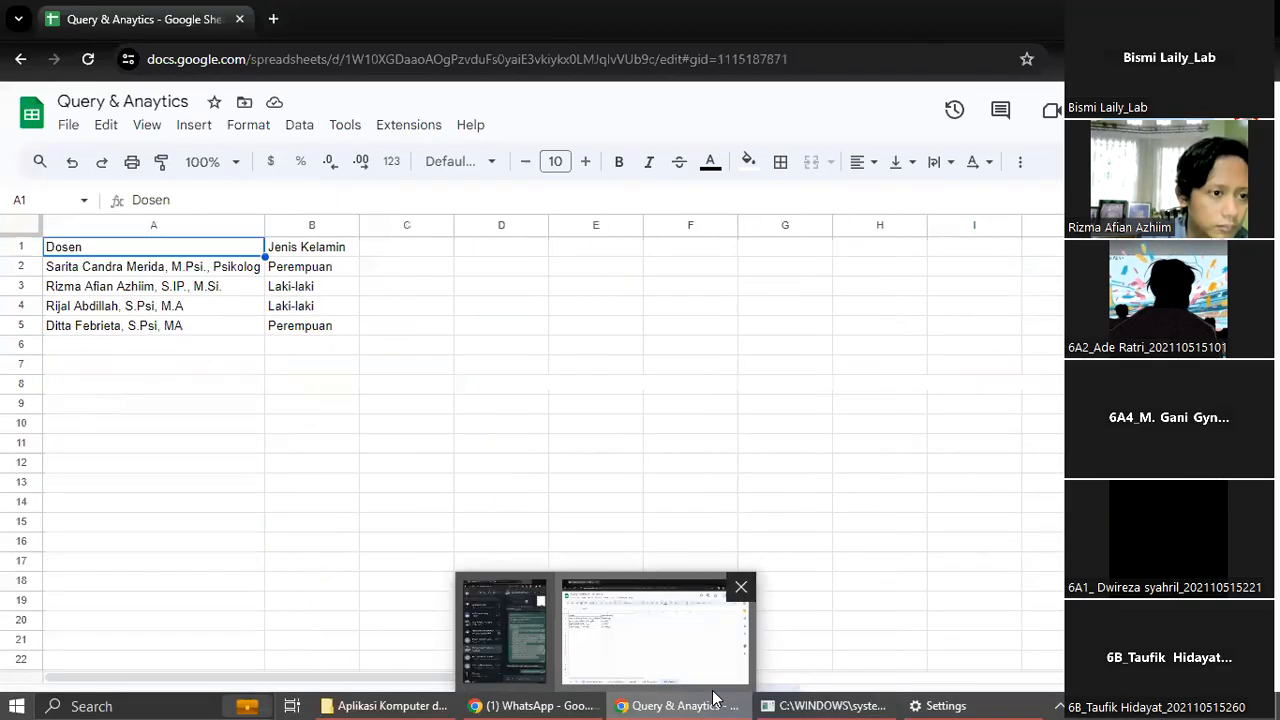
click(610, 700)
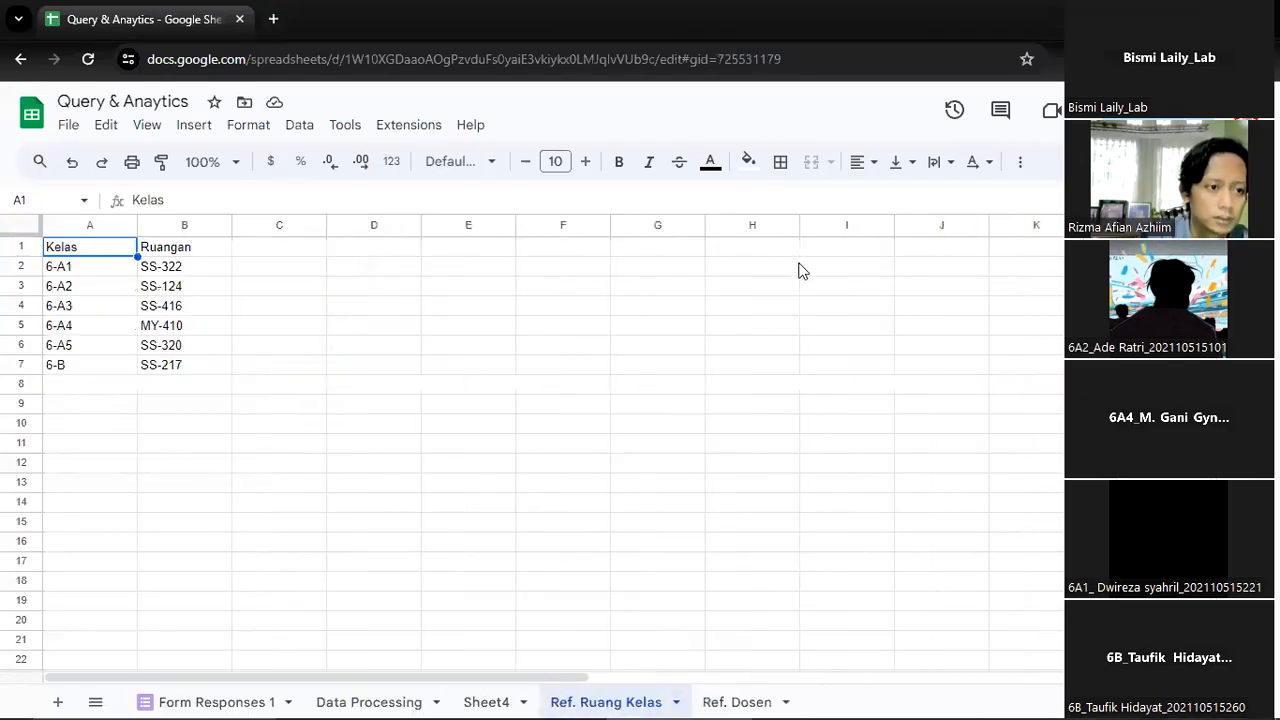
click(352, 697)
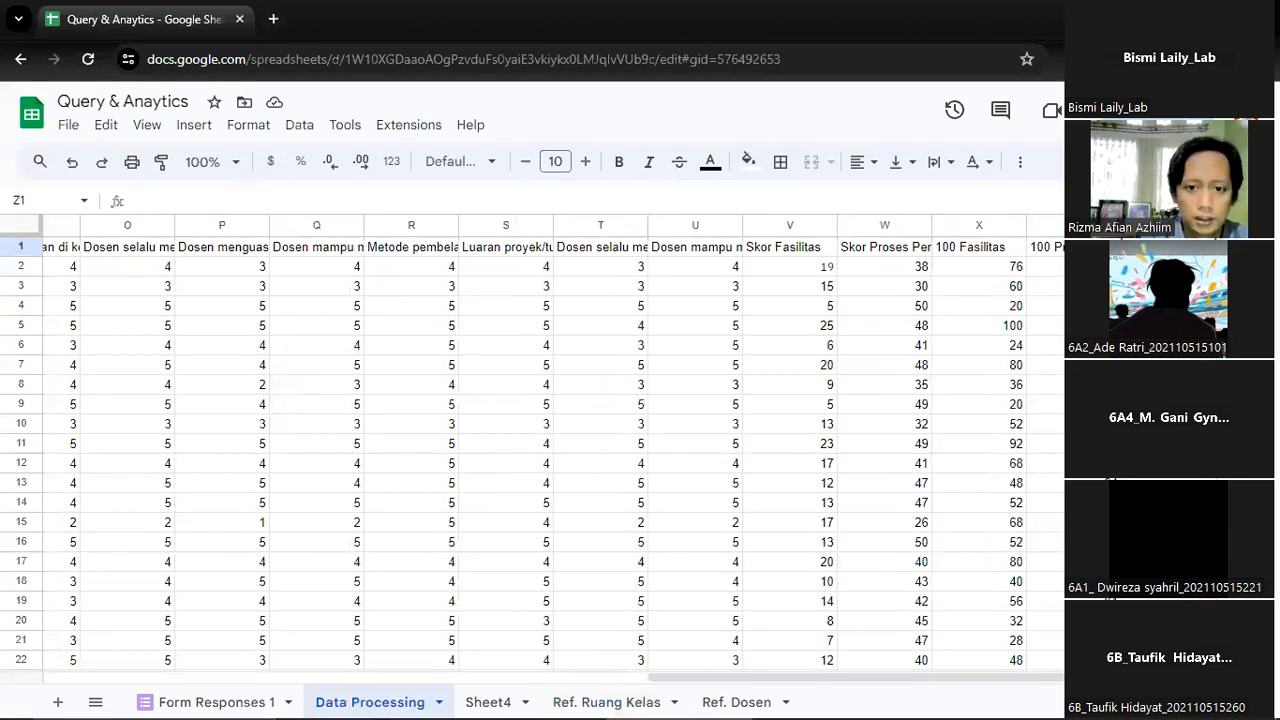
Insert two columns to the right of columns Y and Z in Data Processing
drag(1165, 226, 1080, 226)
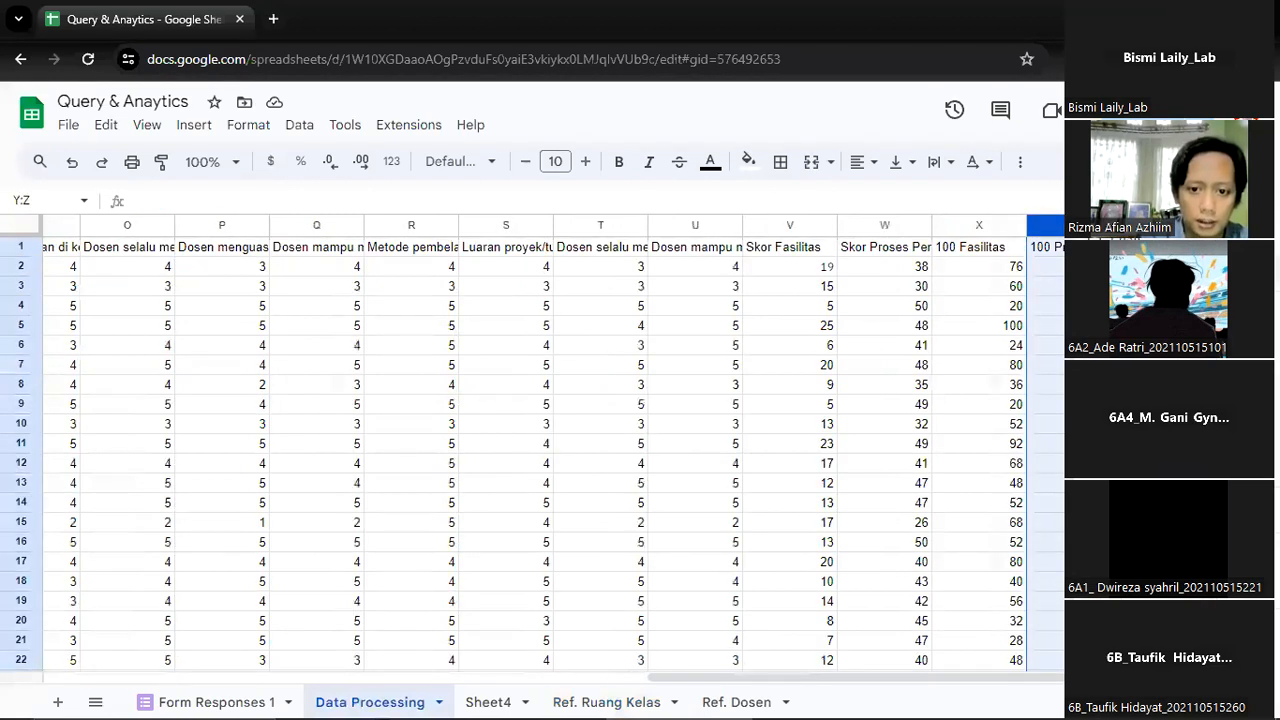
scroll(530, 450, right, 2)
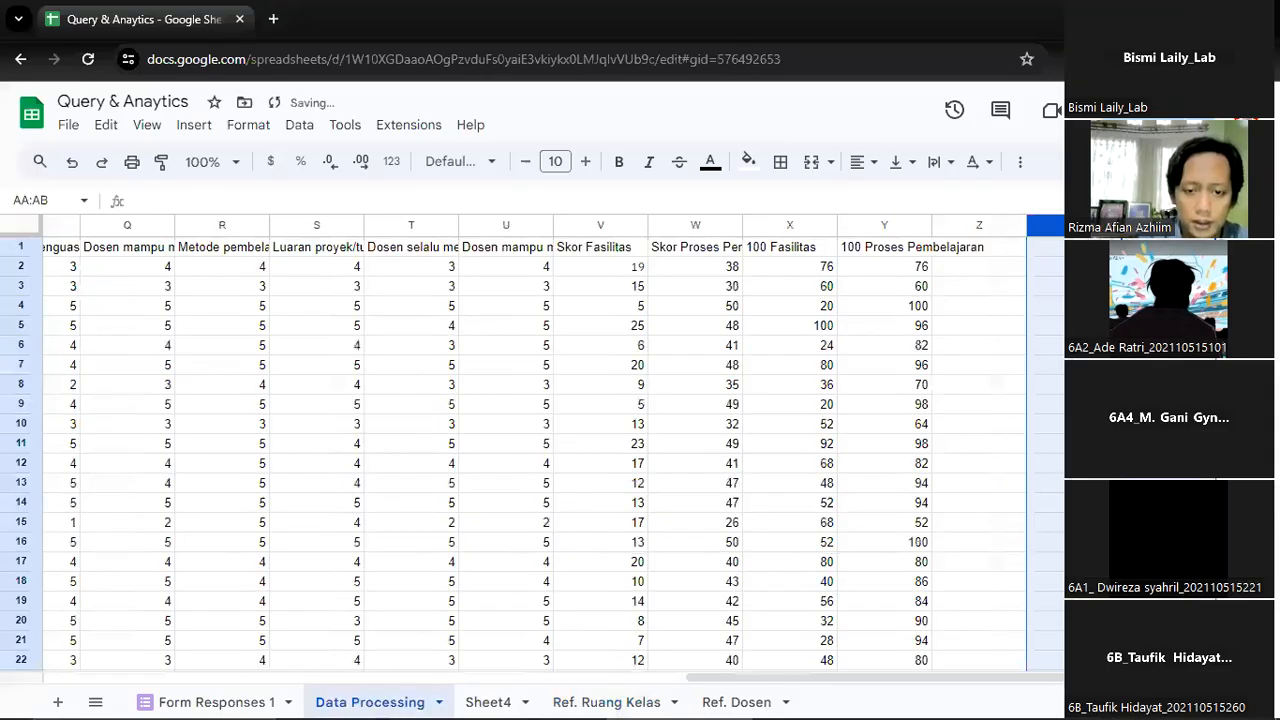
click(1003, 264)
Enter the header "Ruangan" in Z1, next to 100 Proses Pembelajaran
click(993, 250)
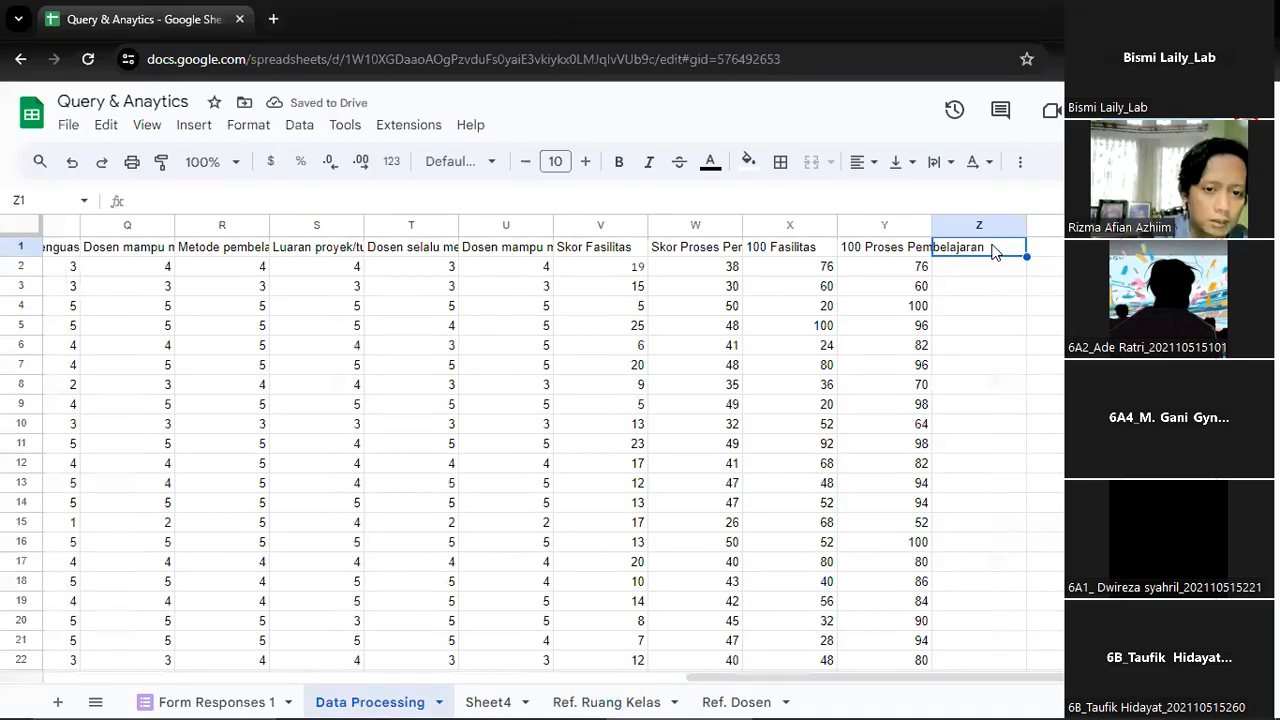
text(Ruangan)
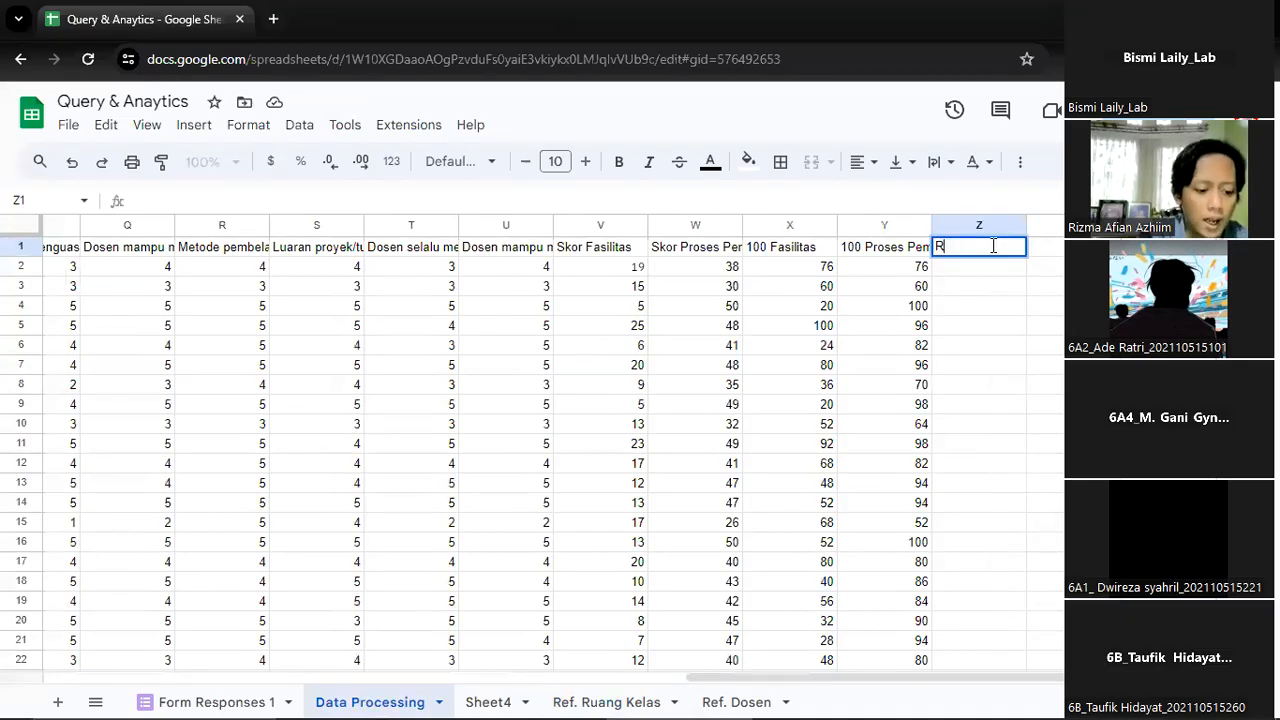
key(Return)
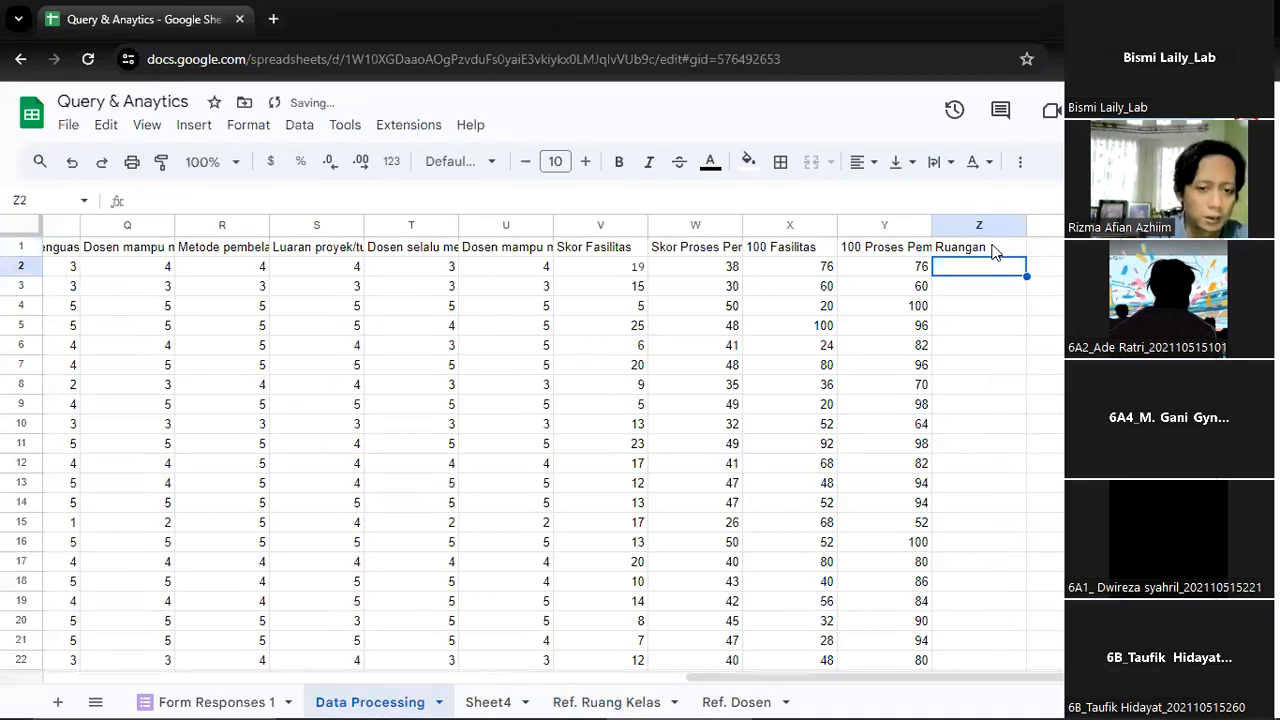
Look back along row 2 to the Kelas value in E2 and return to Z2 under Ruangan
key(Left)
key(Left)
key(Left)
key(Left)
key(Left)
key(Left)
key(Left)
key(Left)
key(Left)
key(Left)
key(Left)
key(Left)
key(Left)
key(Left)
key(Left)
key(Left)
key(Left)
key(Left)
key(Left)
key(Left)
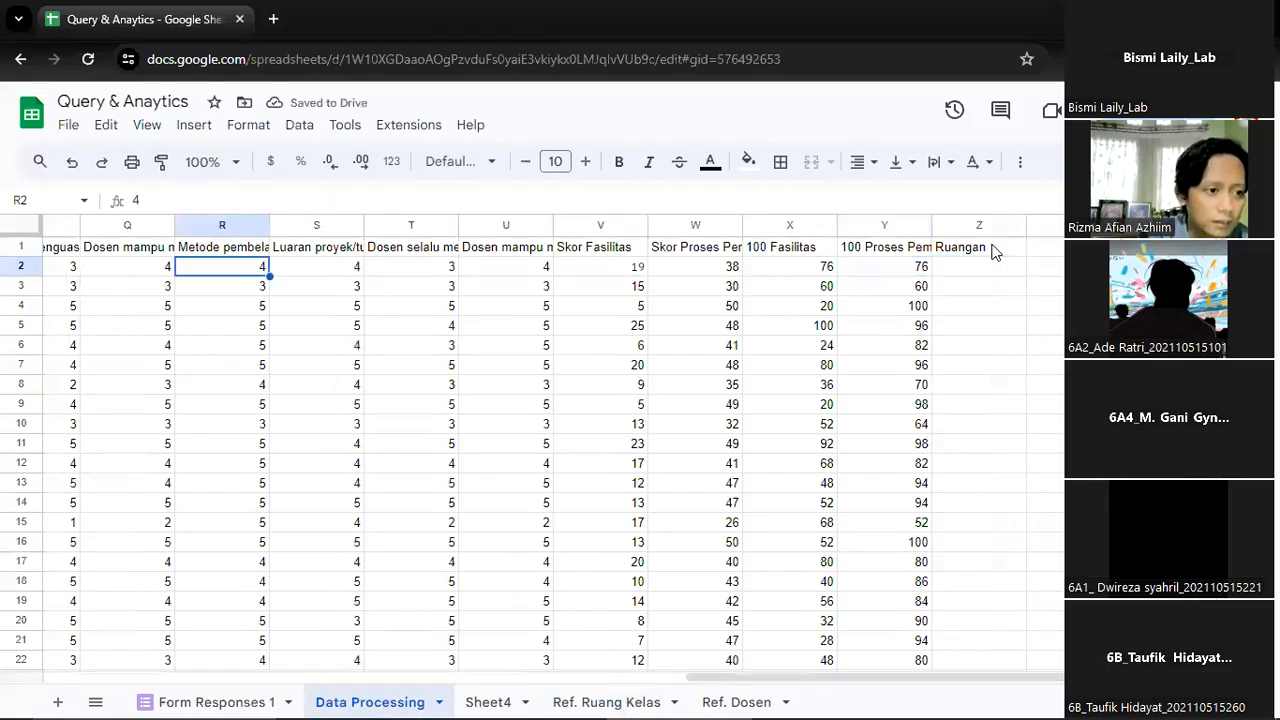
key(Left)
key(Left)
key(Left)
key(Right)
key(Right)
key(Right)
key(Right)
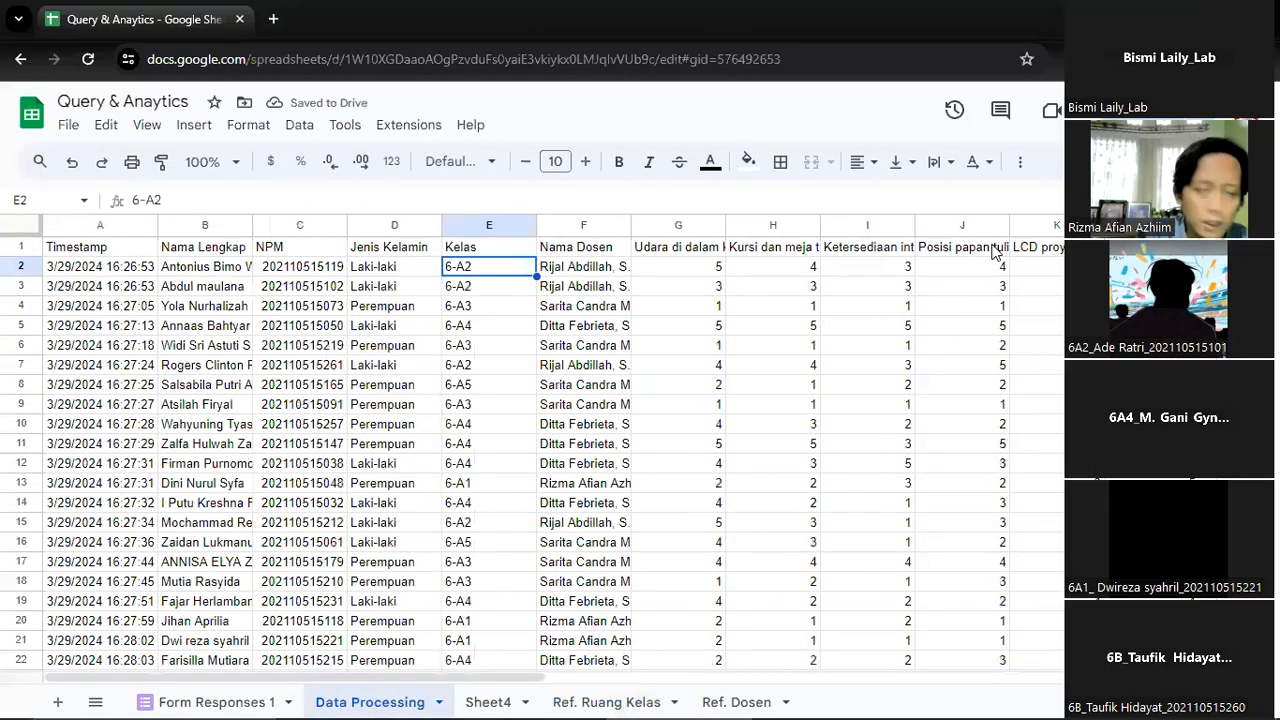
key(Right)
key(Right)
key(Right)
key(Right)
key(Right)
key(Right)
key(Right)
key(Right)
key(Right)
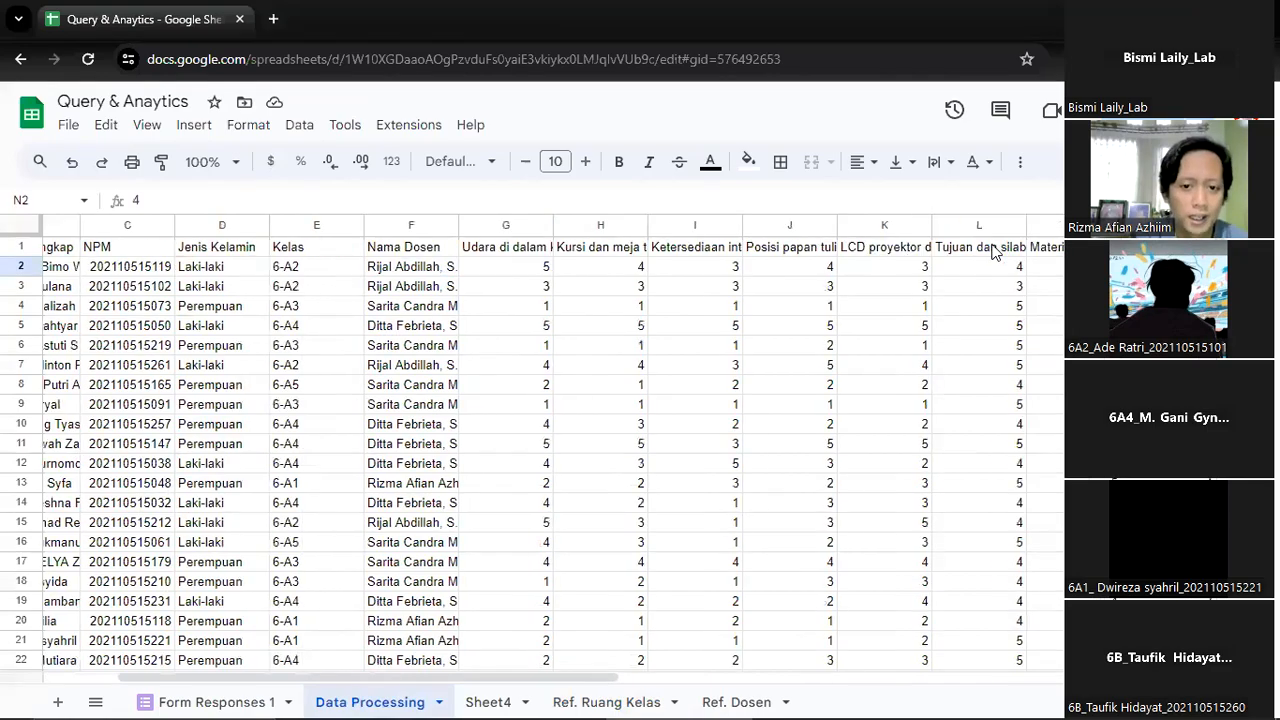
key(Right)
key(Right)
key(Right)
key(Right)
key(Right)
key(Right)
key(Right)
key(Right)
key(Right)
key(Right)
key(Right)
key(Right)
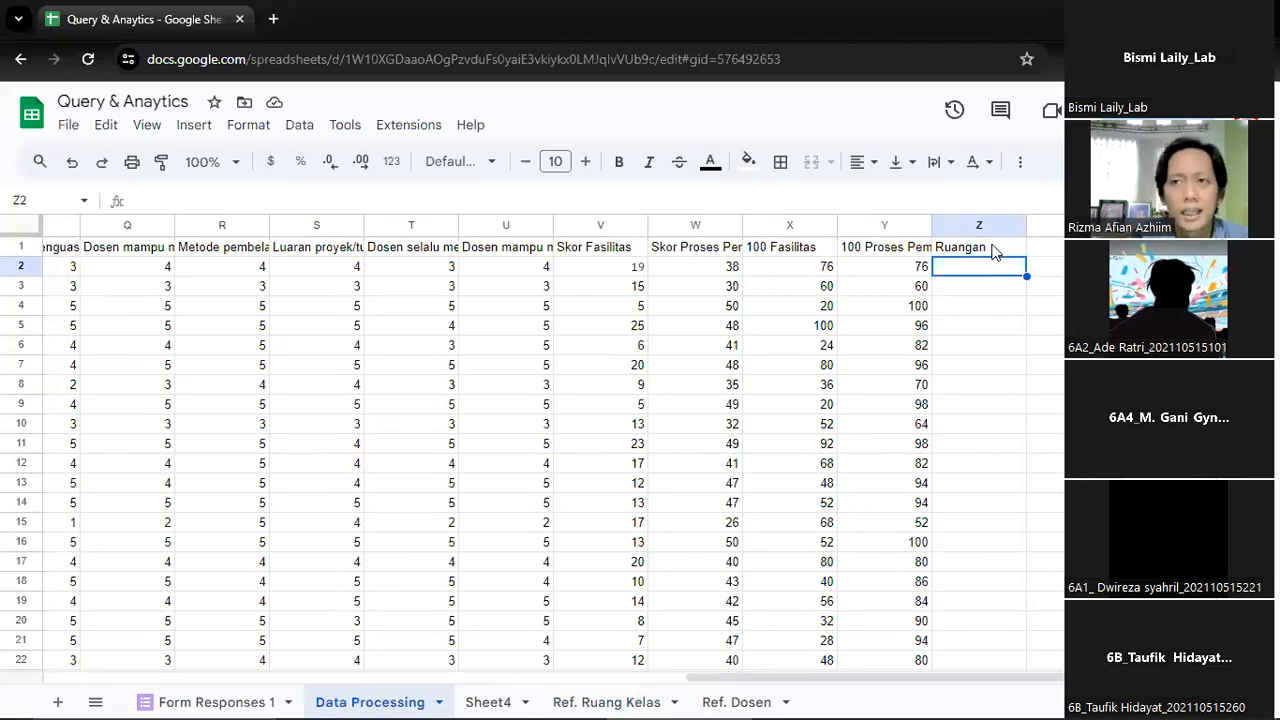
Abandon the formula started in Z2 and clear the Ruangan header from Z1
text(=)
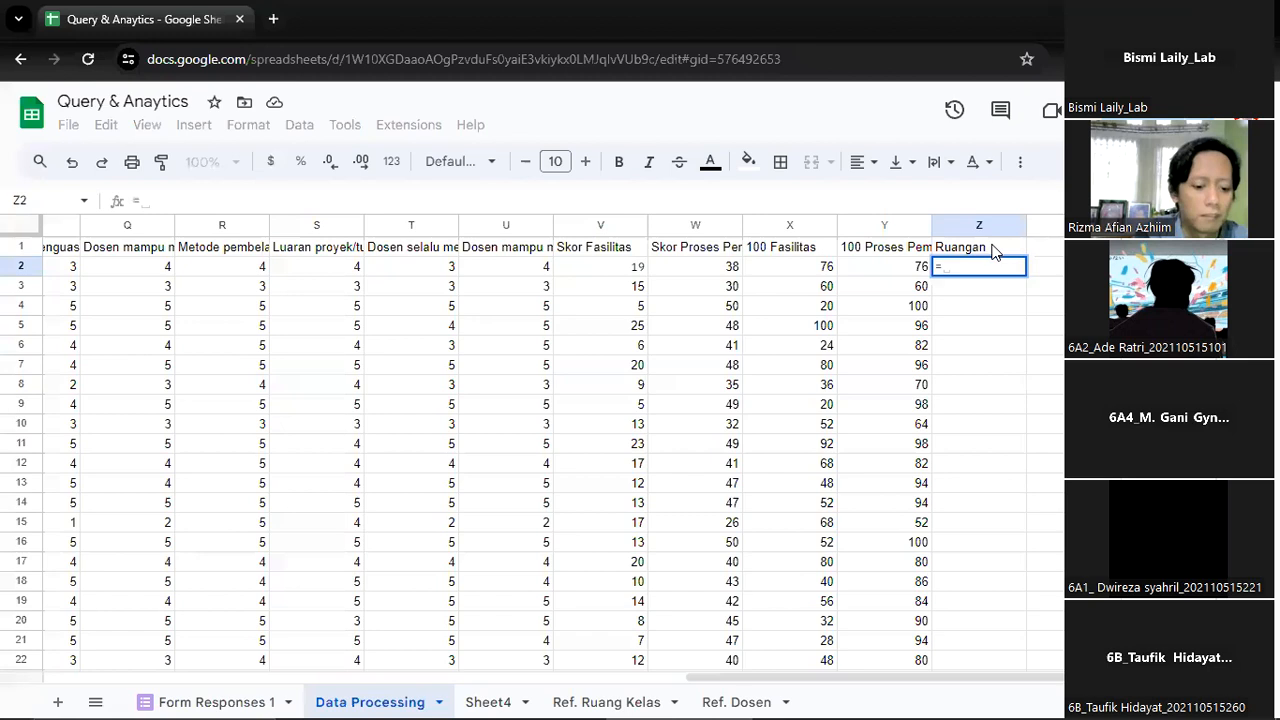
text(x)
key(Escape)
click(993, 252)
key(Delete)
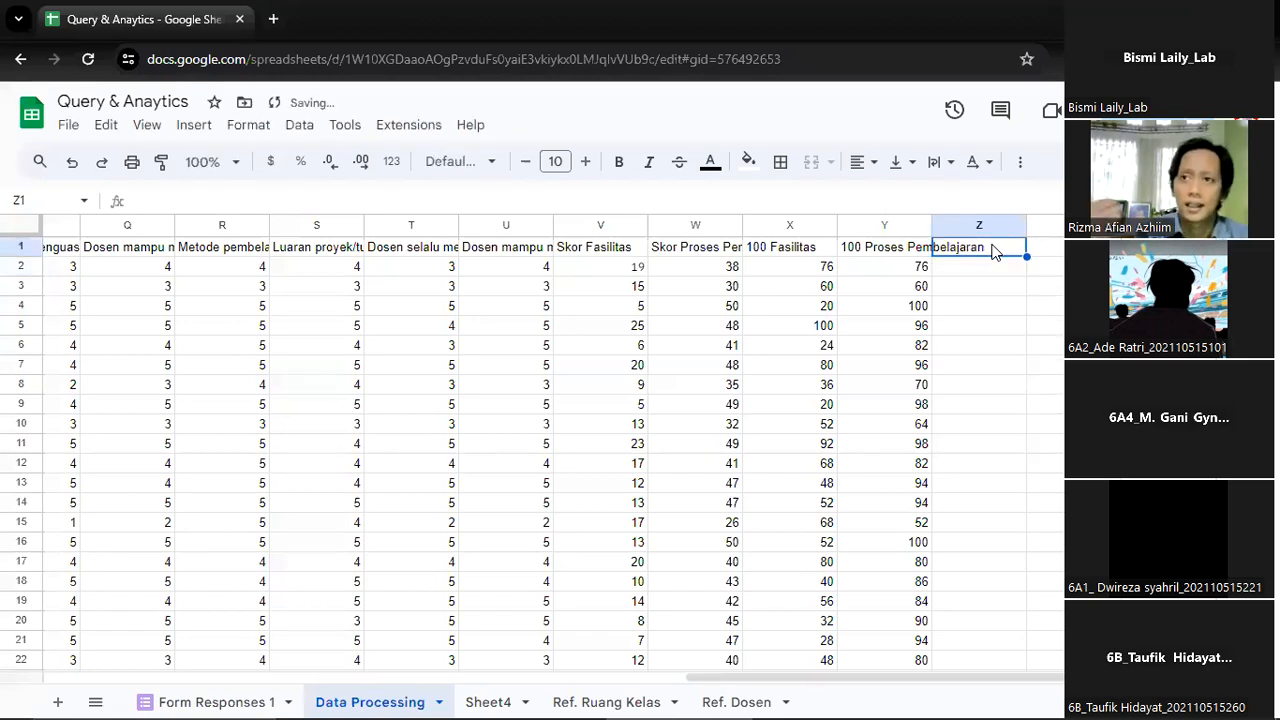
key(Down)
key(Return)
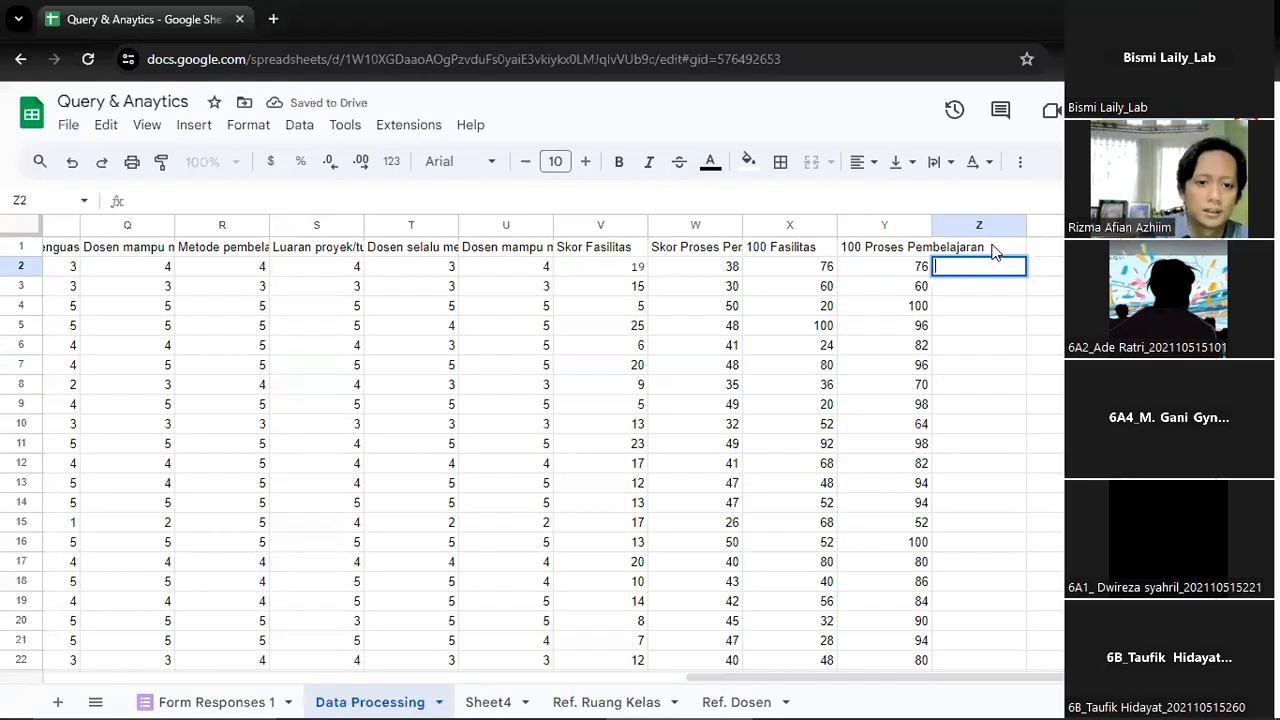
click(993, 252)
key(Left)
key(Left)
key(Left)
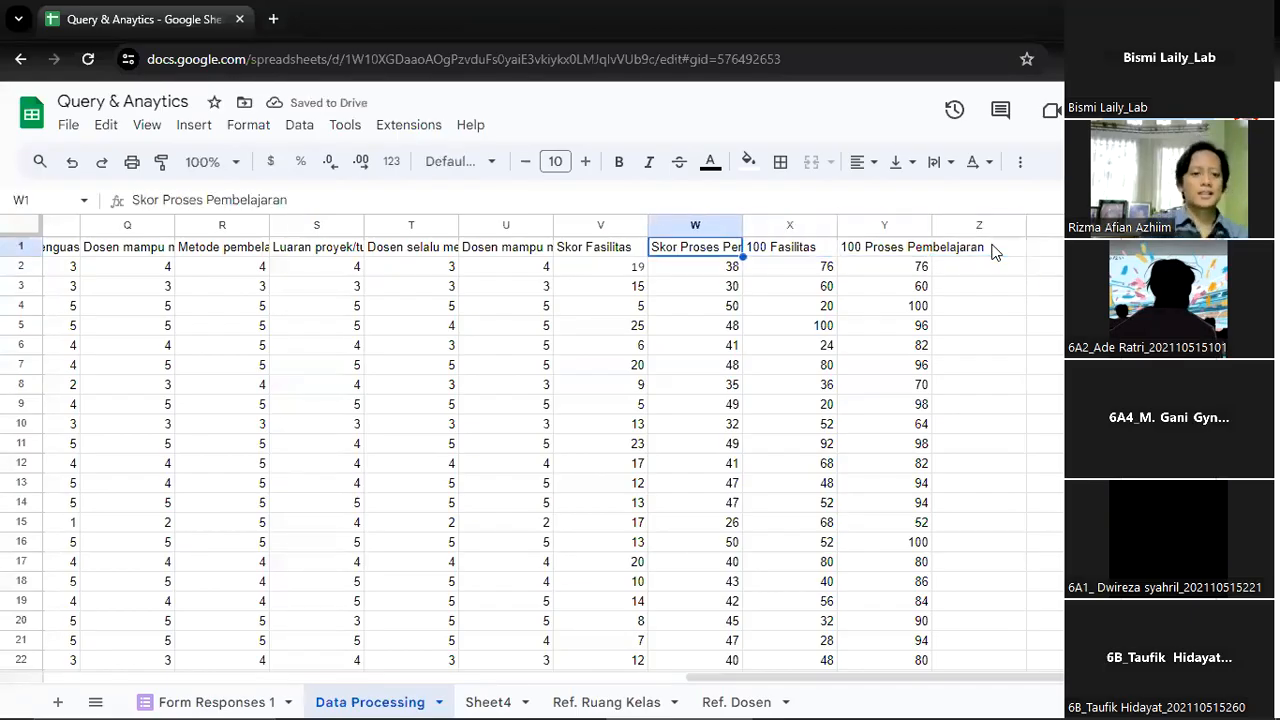
key(Right)
key(Right)
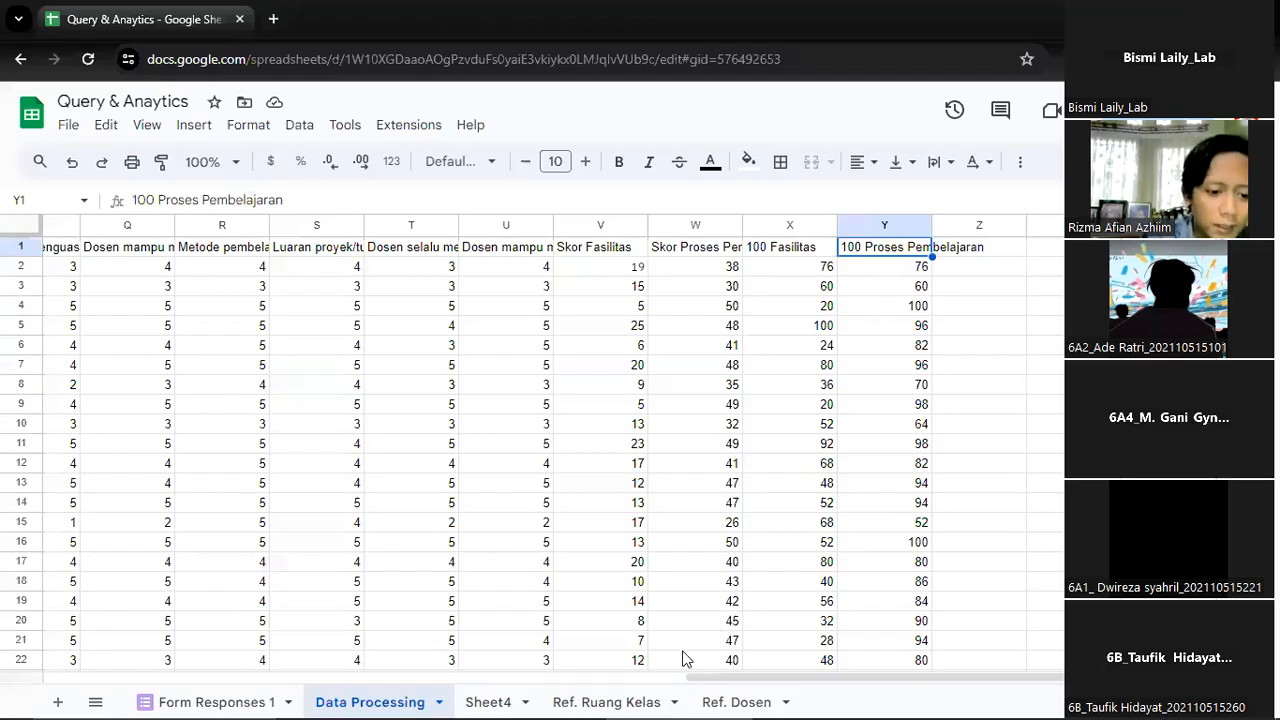
Add the header "Kode Gedung" in C1 of the Ref. Ruang Kelas sheet, next to Ruangan
click(622, 699)
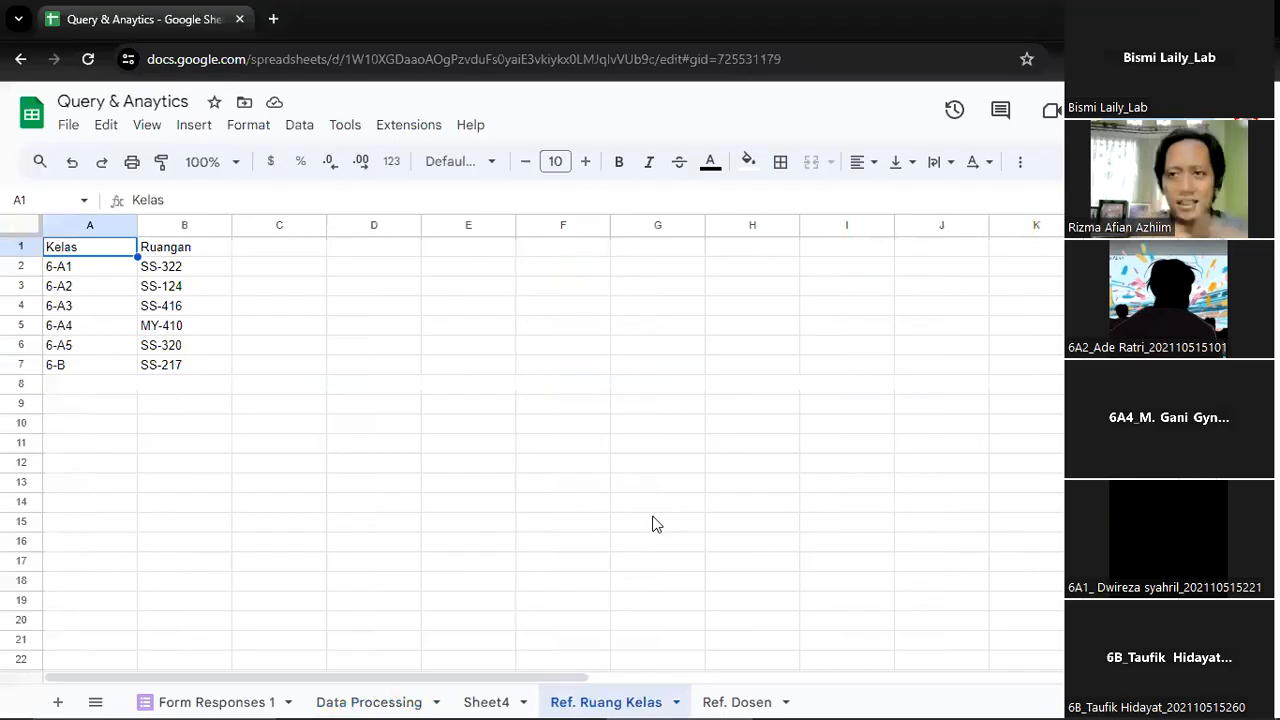
click(281, 255)
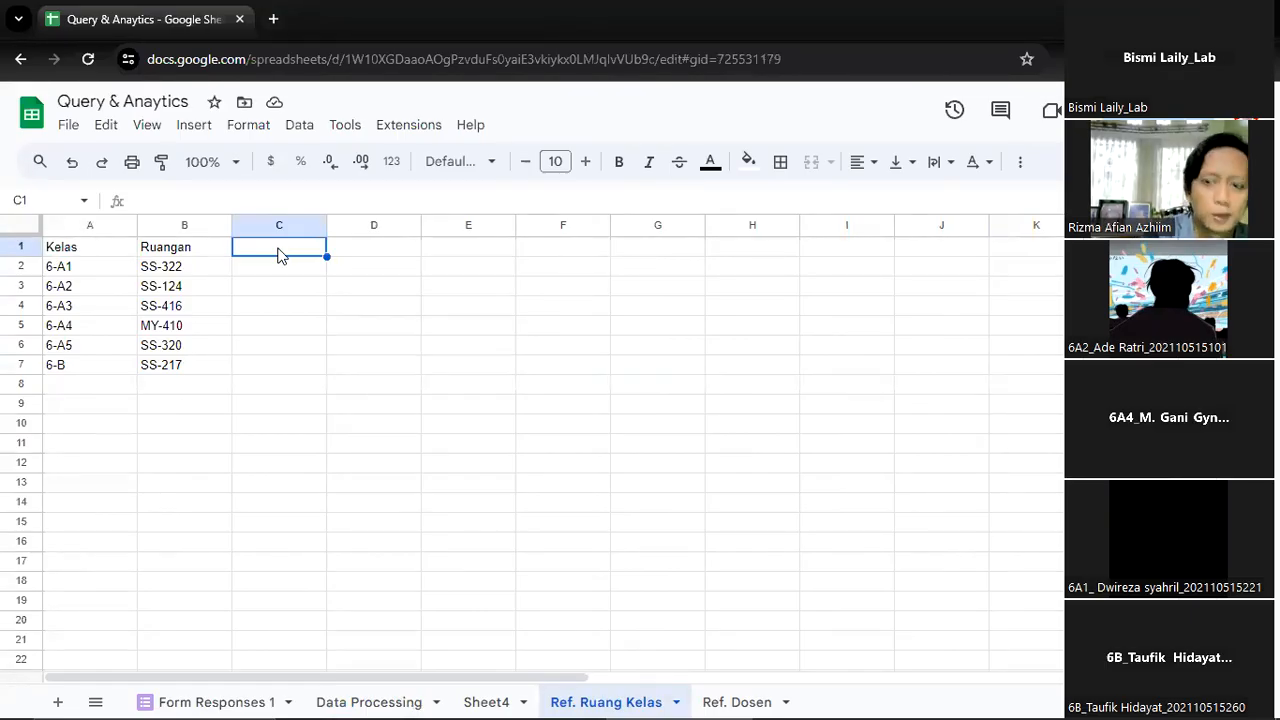
text(Kode Gedung)
key(Return)
Extract the building code with =LEFT(B2,2) in C2 and fill the formula down to C7
text(=)
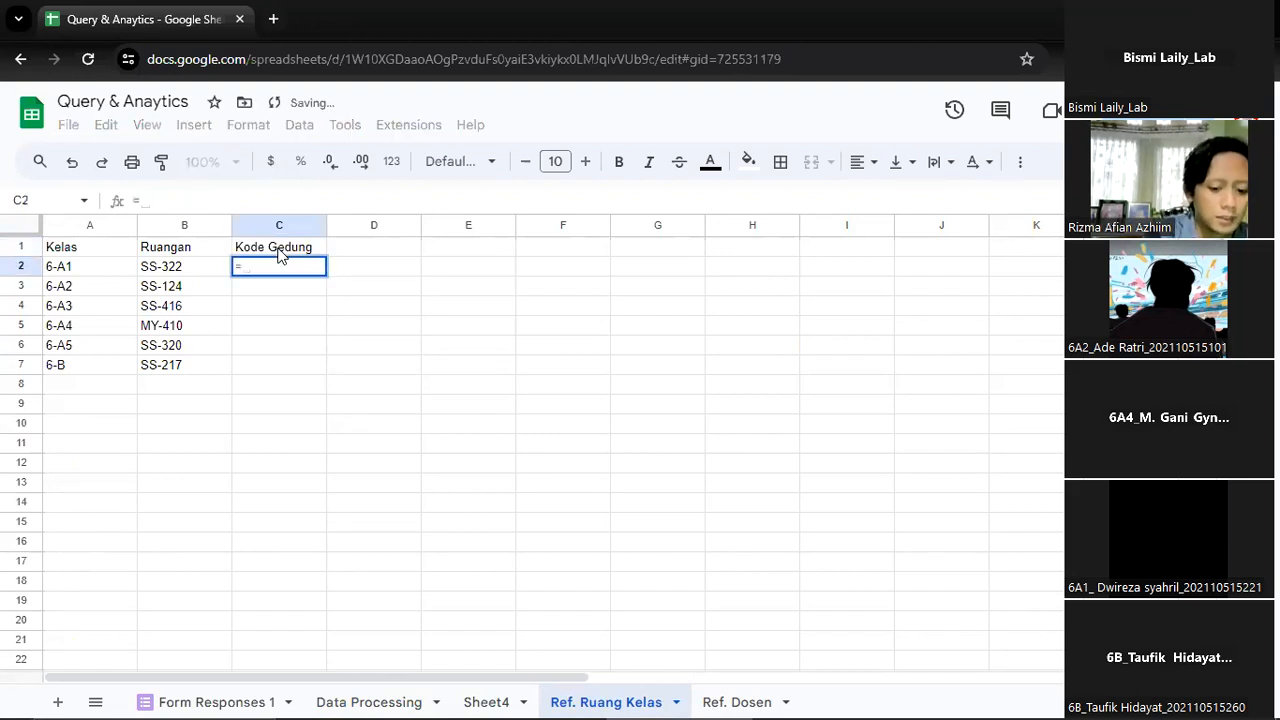
text(LEFT()
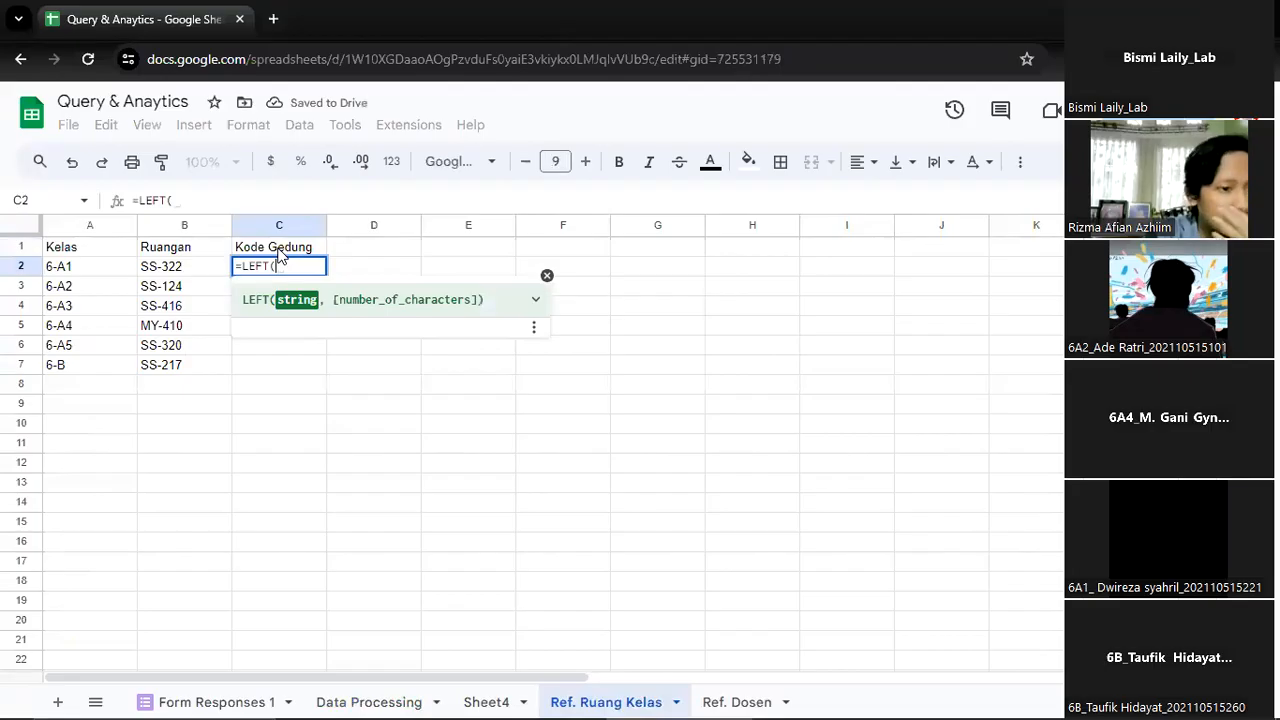
key(Left)
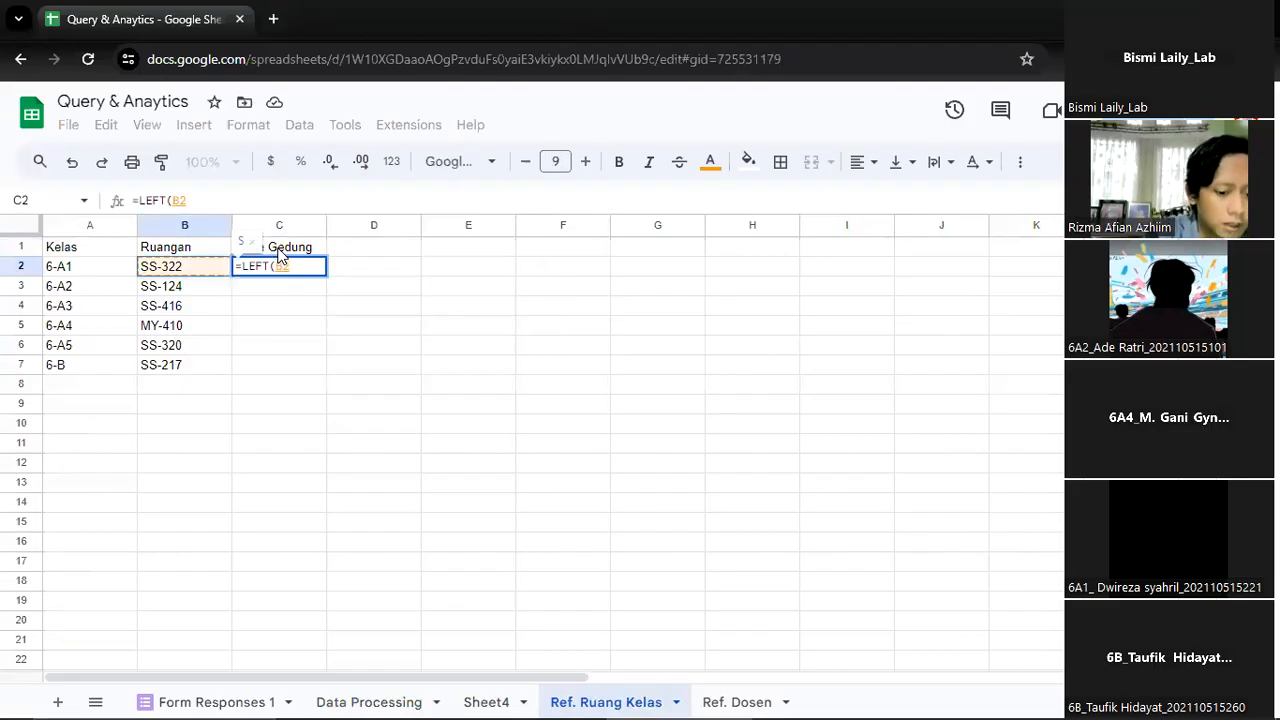
text(,2))
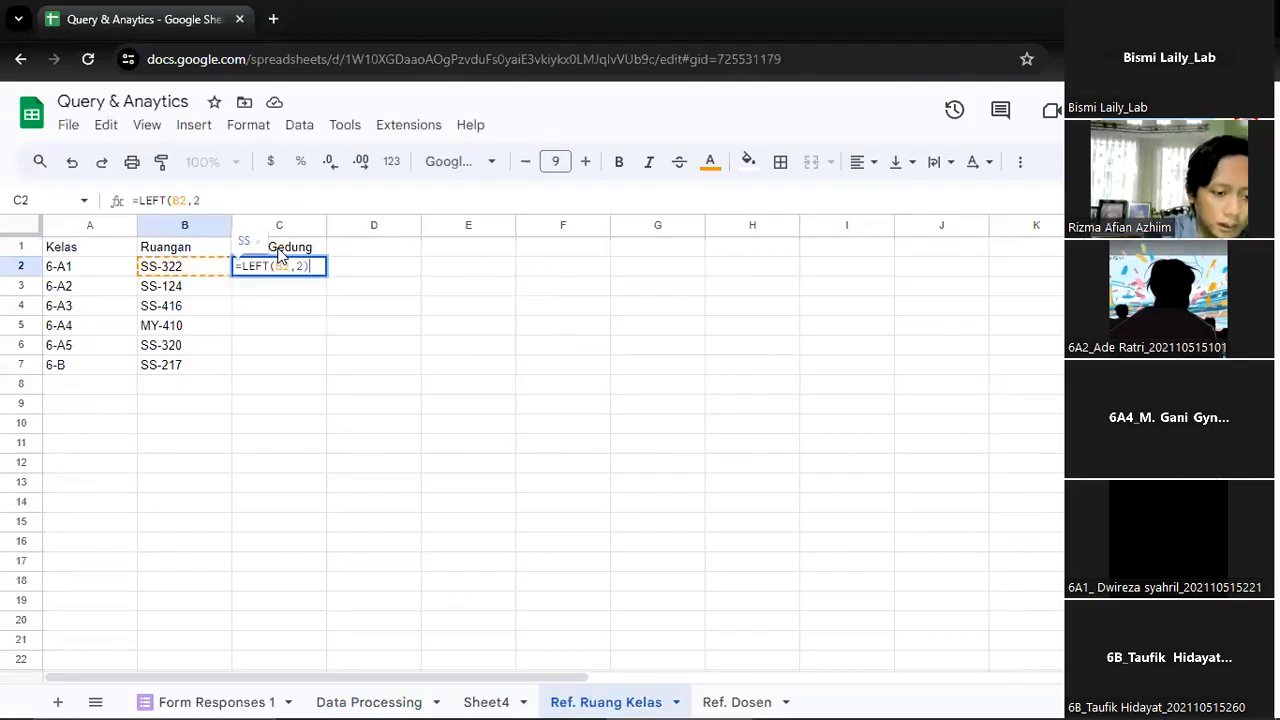
key(Return)
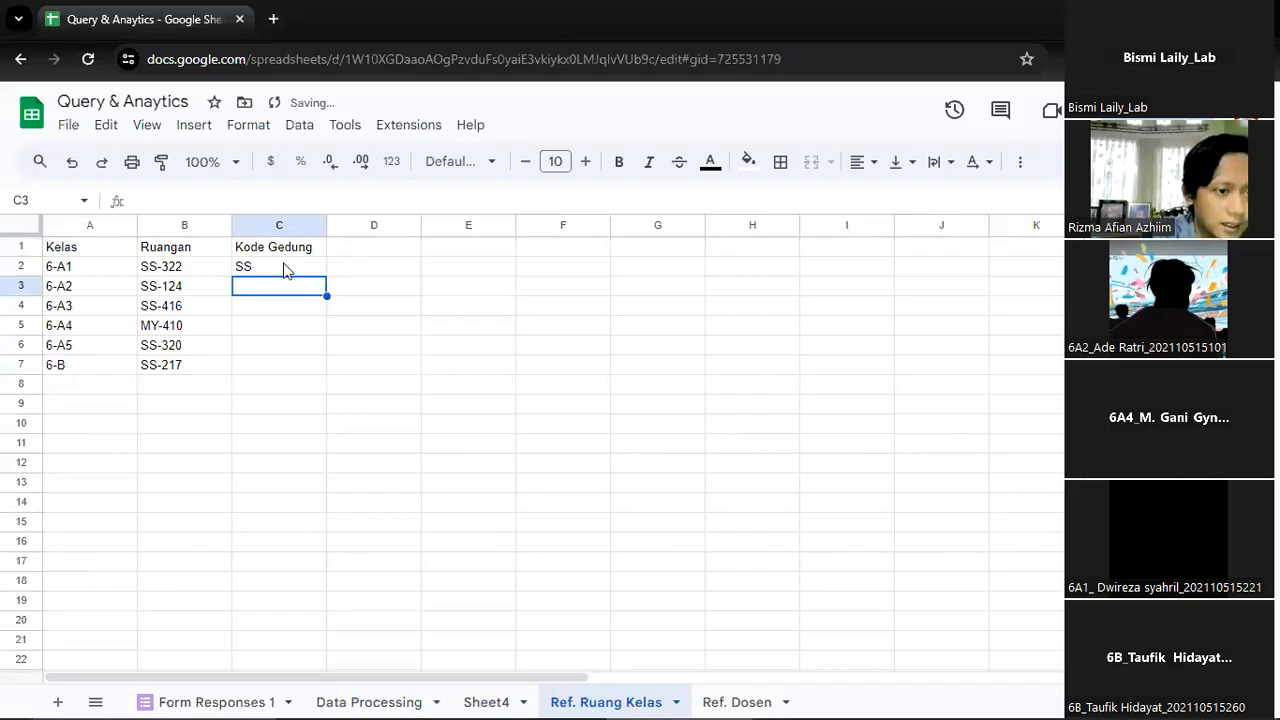
key(Up)
drag(329, 271, 307, 372)
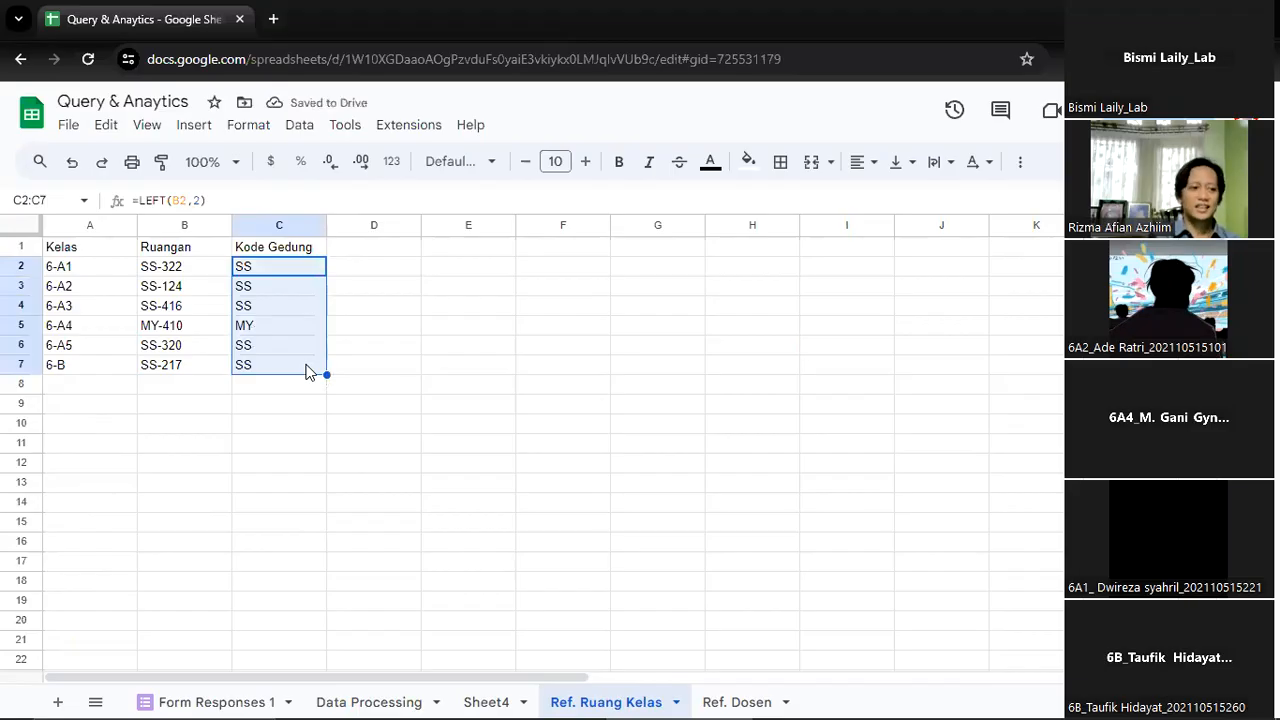
key(Left)
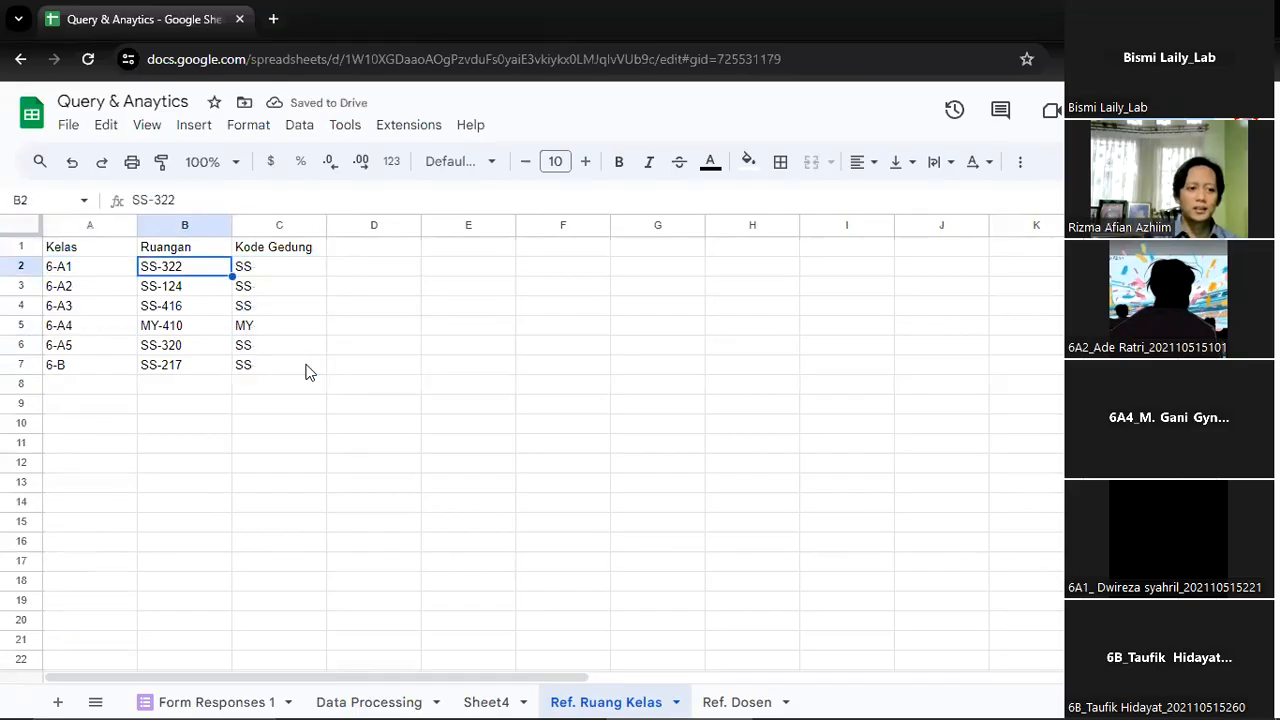
key(Right)
key(Down)
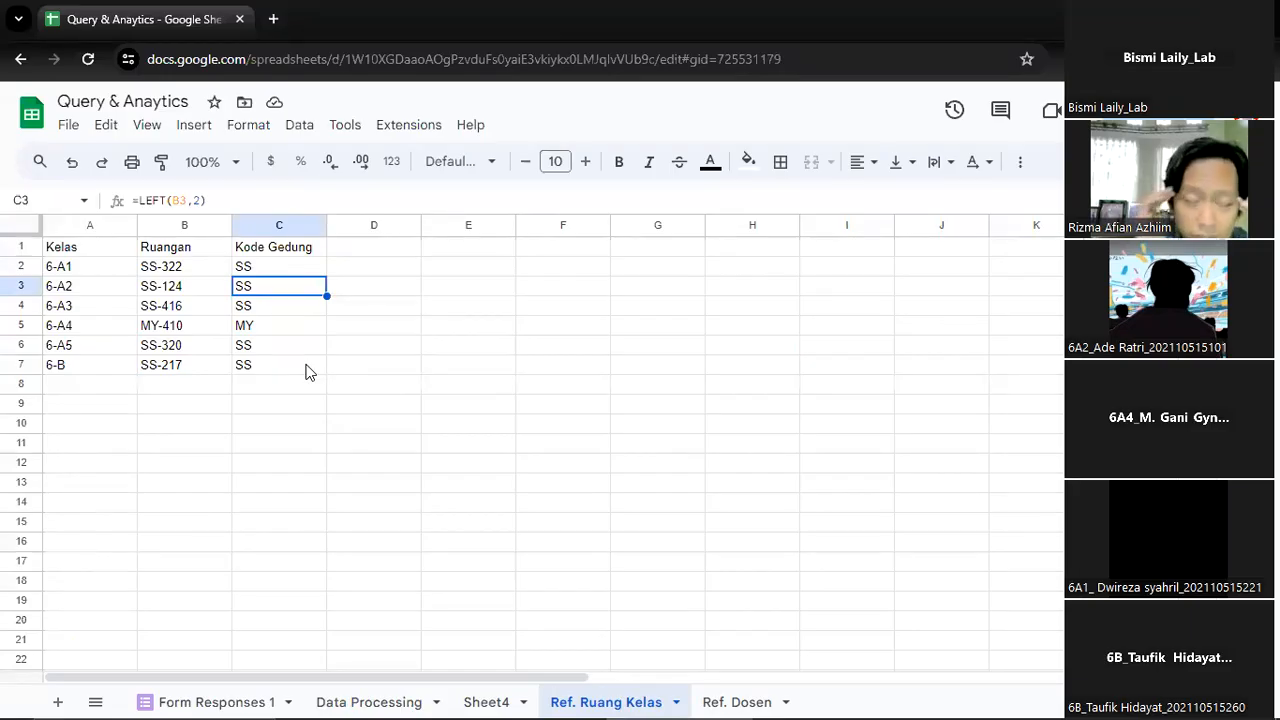
key(Right)
key(Right)
key(Up)
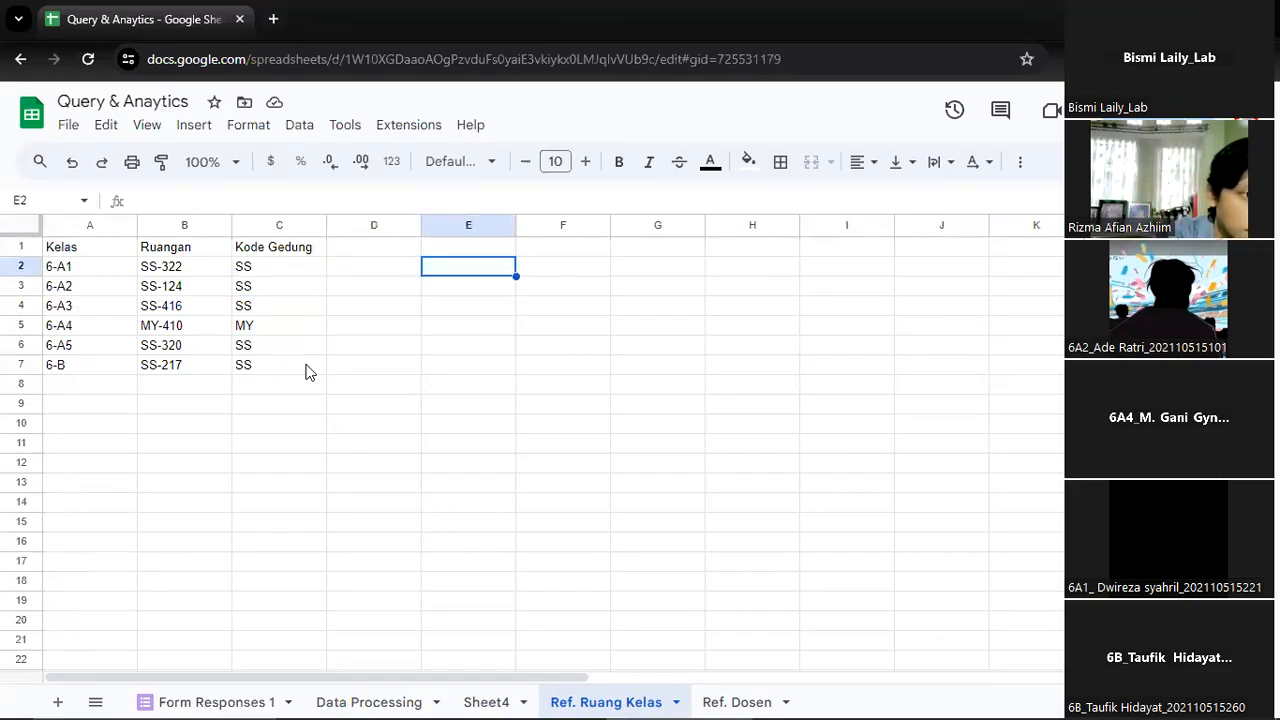
Enter the header "Lantai" in D1, next to Kode Gedung
key(Left)
key(Left)
key(Left)
key(Right)
key(Right)
key(Up)
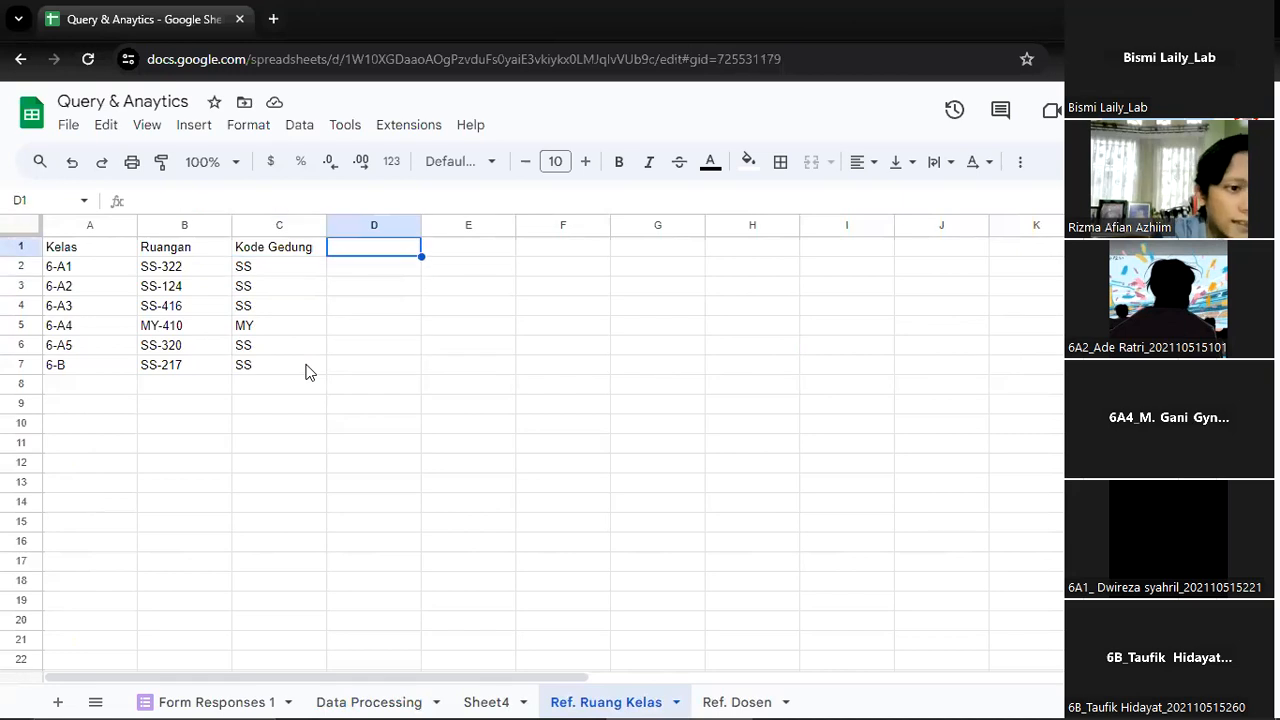
text(Lantai)
key(Return)
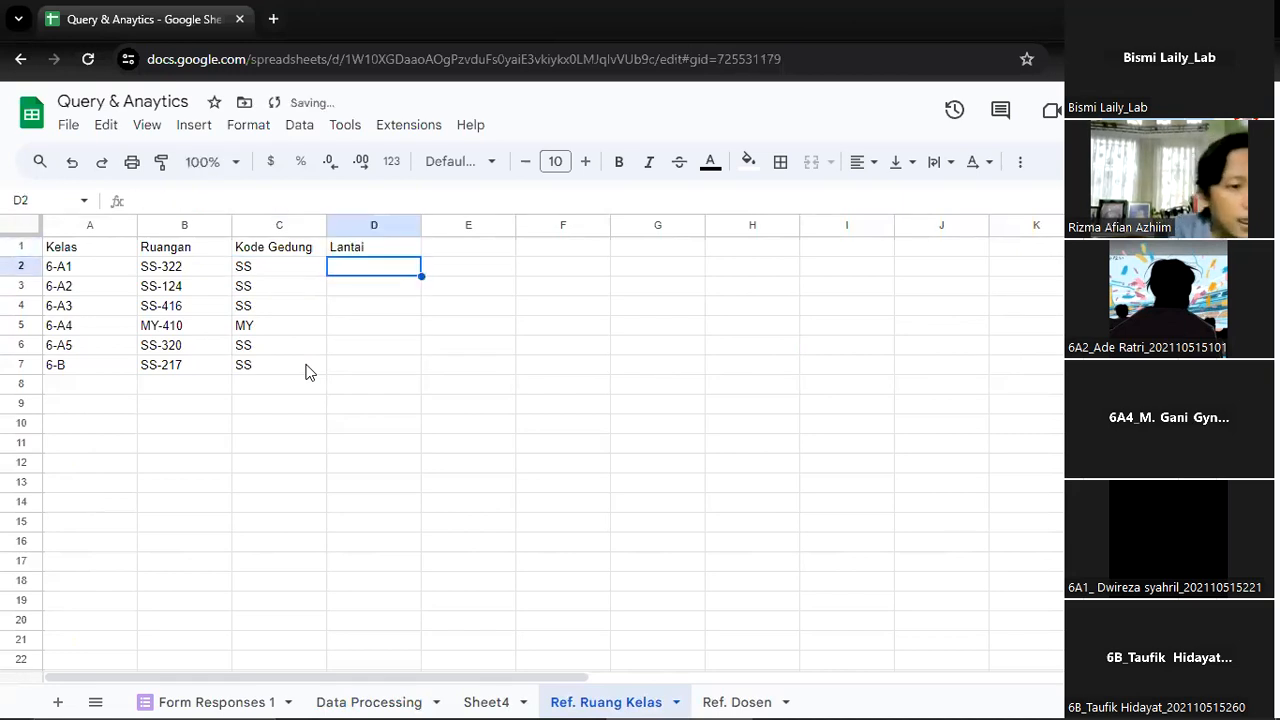
Start a MID formula in D2 under Lantai and expand the function's help for its arguments
text(=)
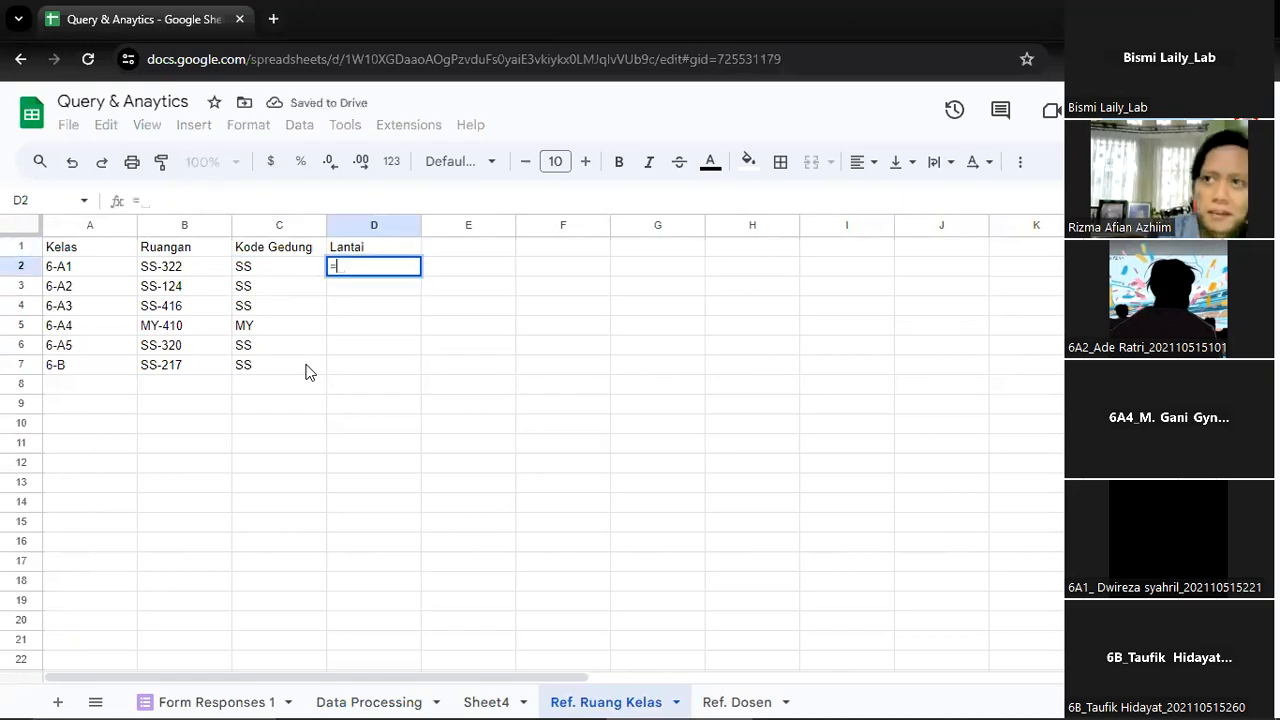
key(BackSpace)
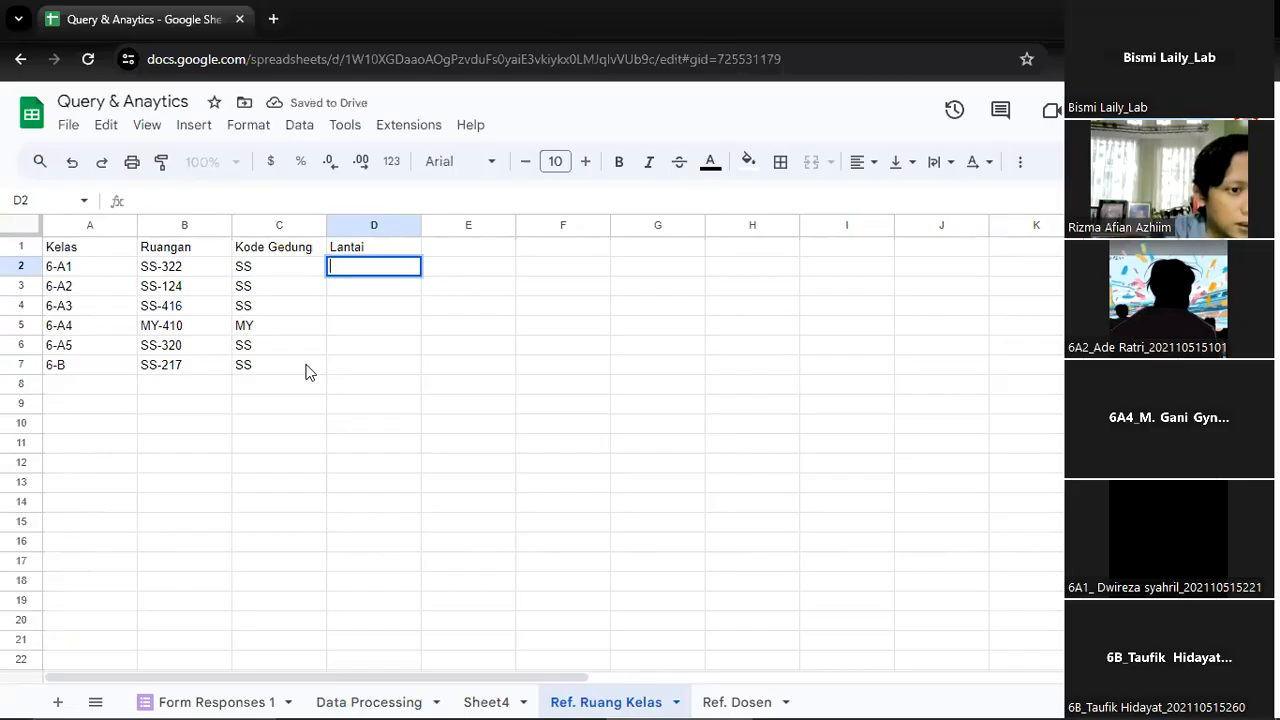
text(=MID()
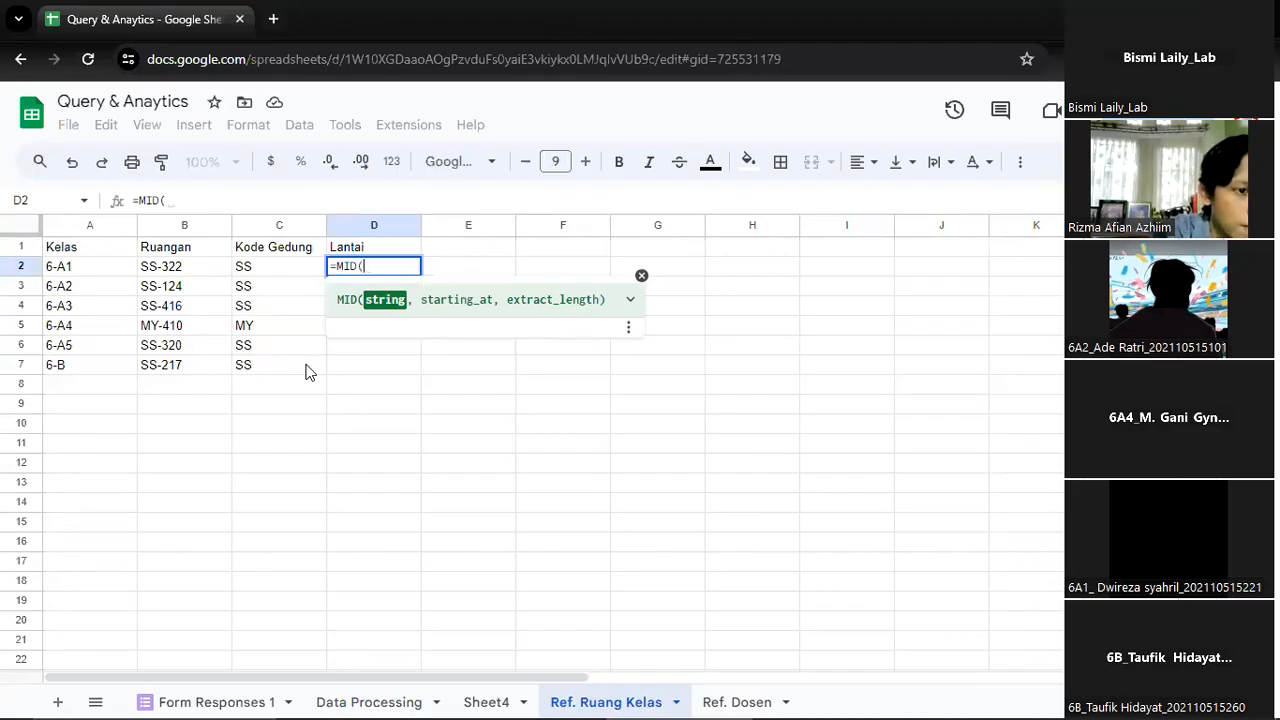
click(630, 300)
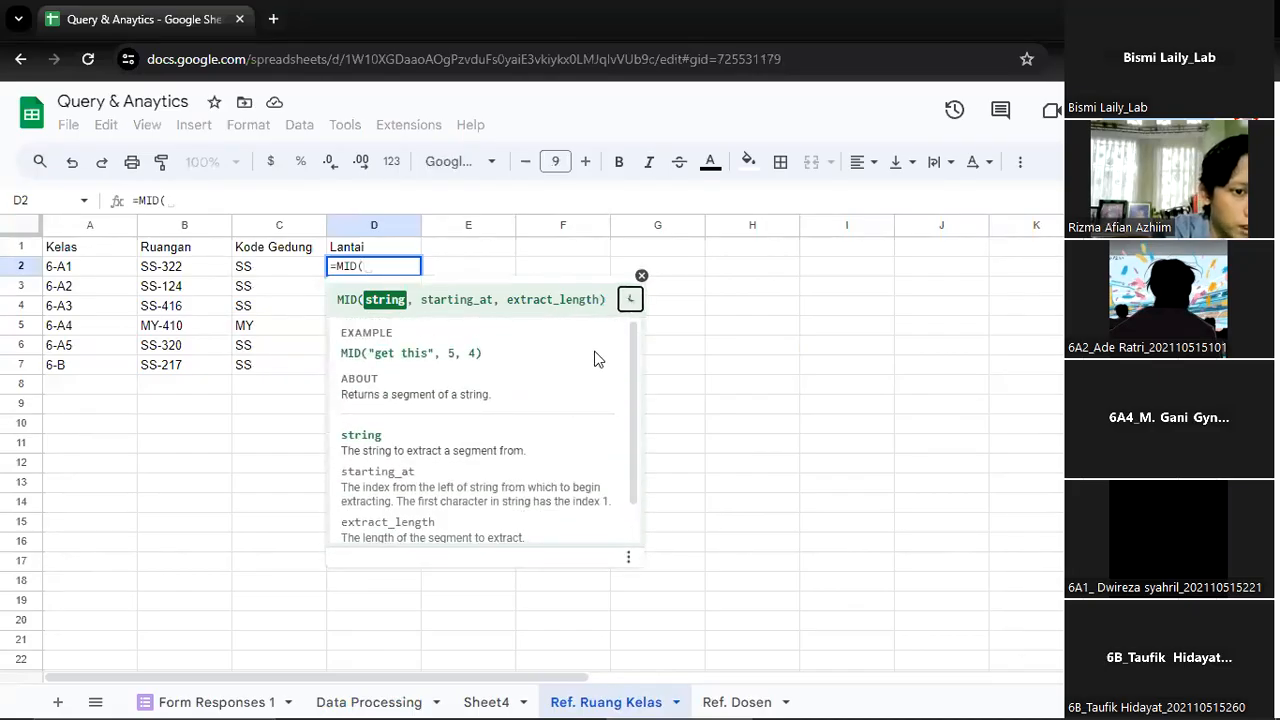
click(631, 300)
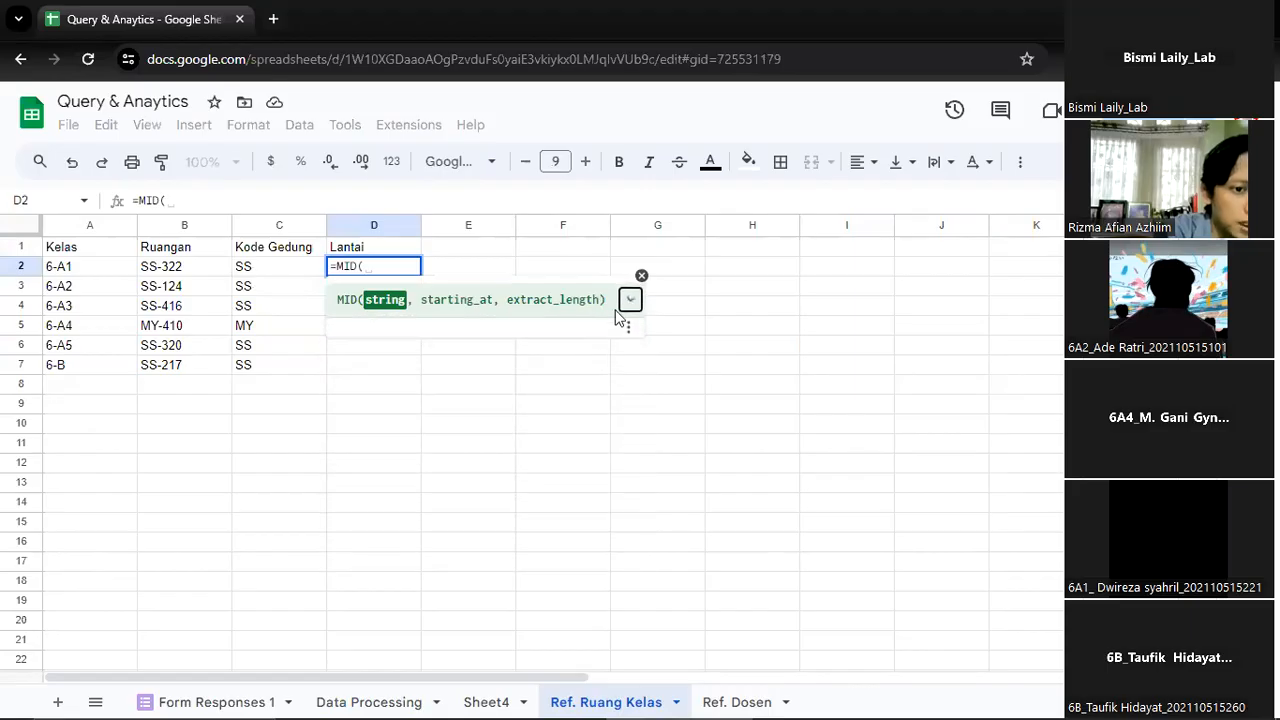
click(630, 300)
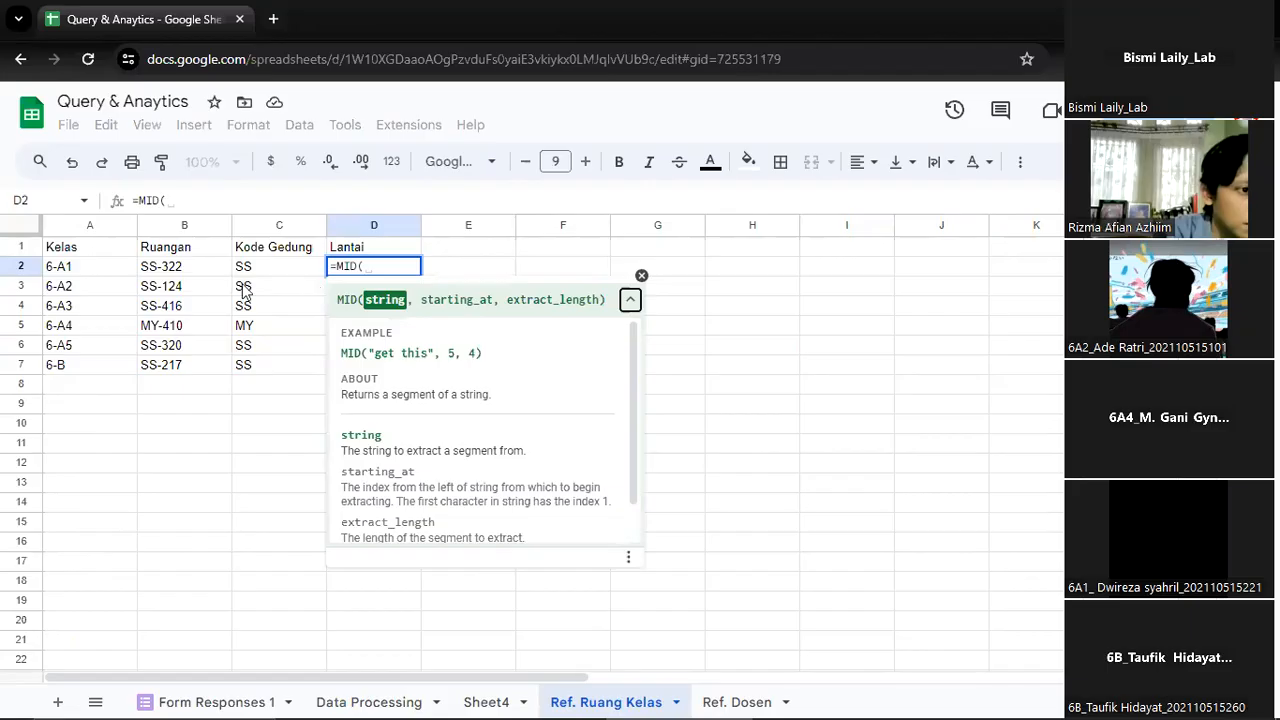
Complete the D2 formula as =MID(B2,4,1) to extract the floor digit from the Ruangan code
click(170, 272)
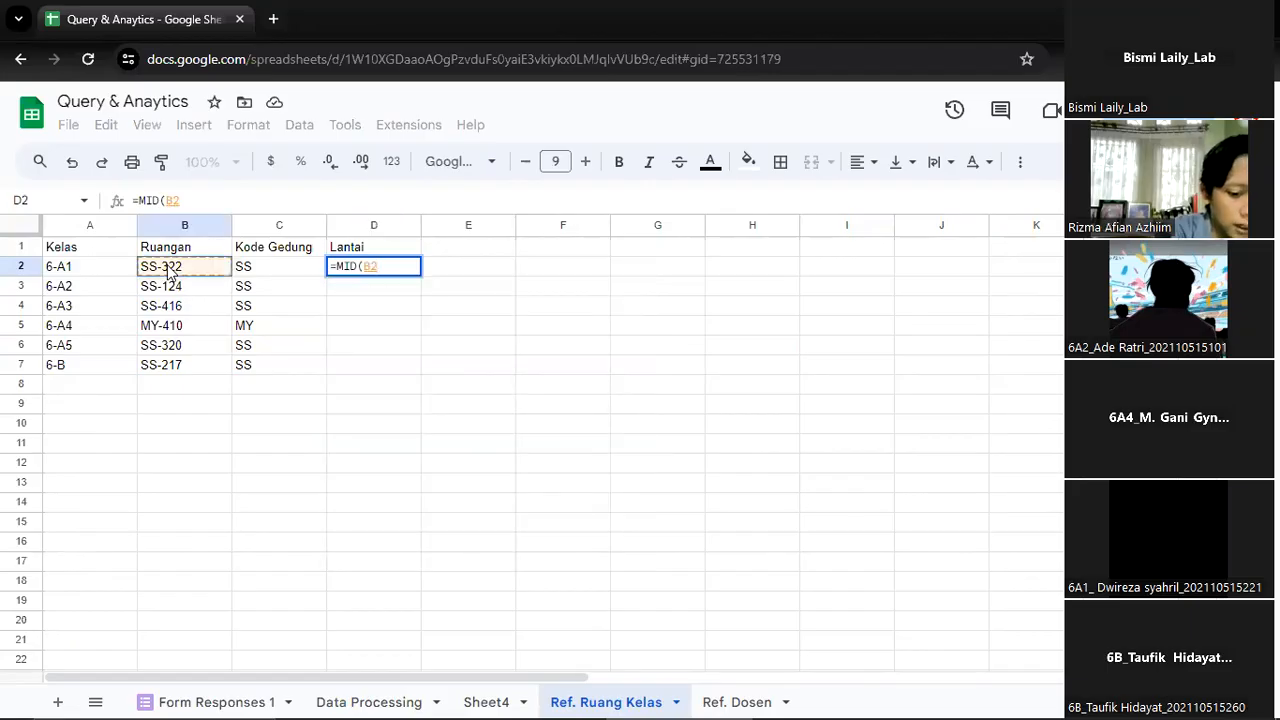
text(,)
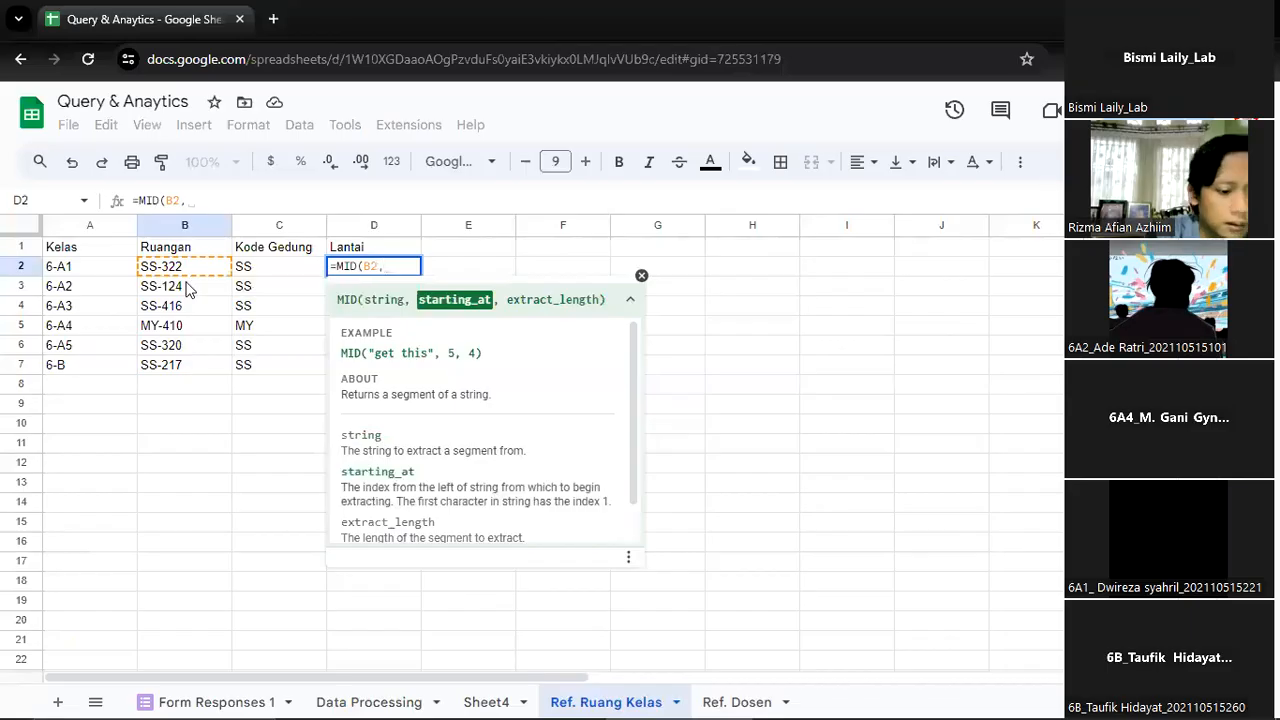
text(4)
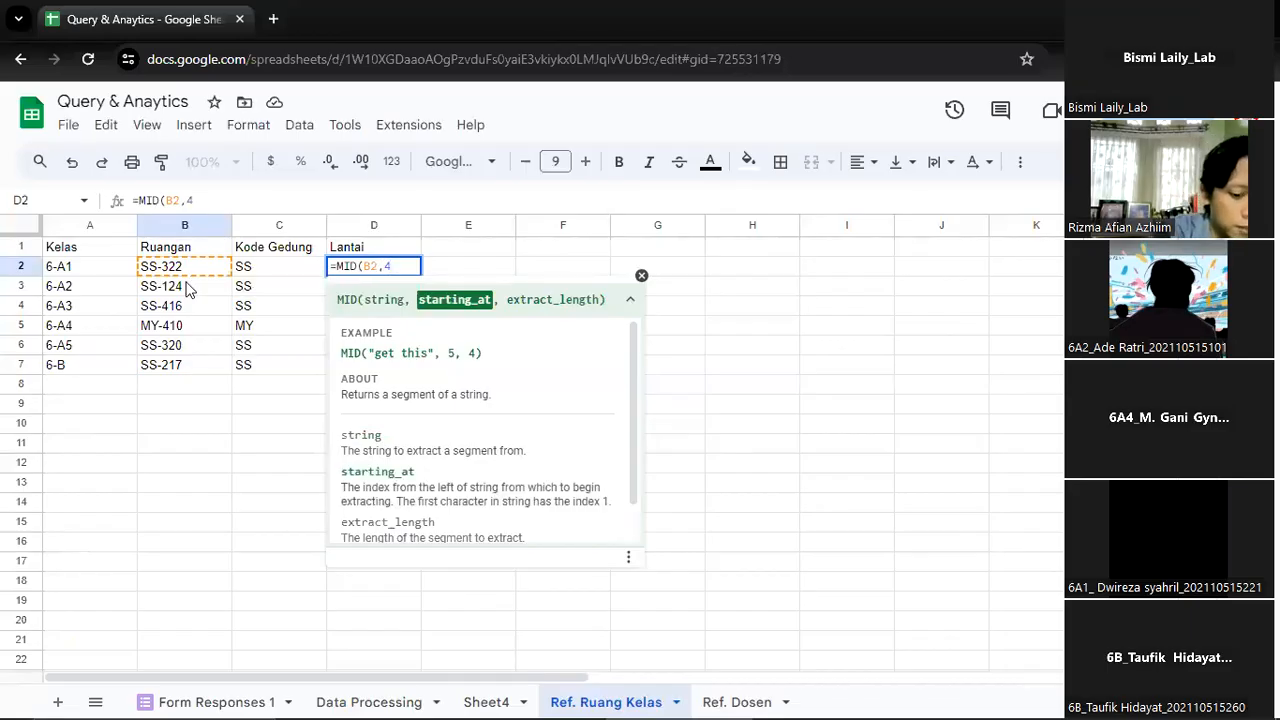
text(,)
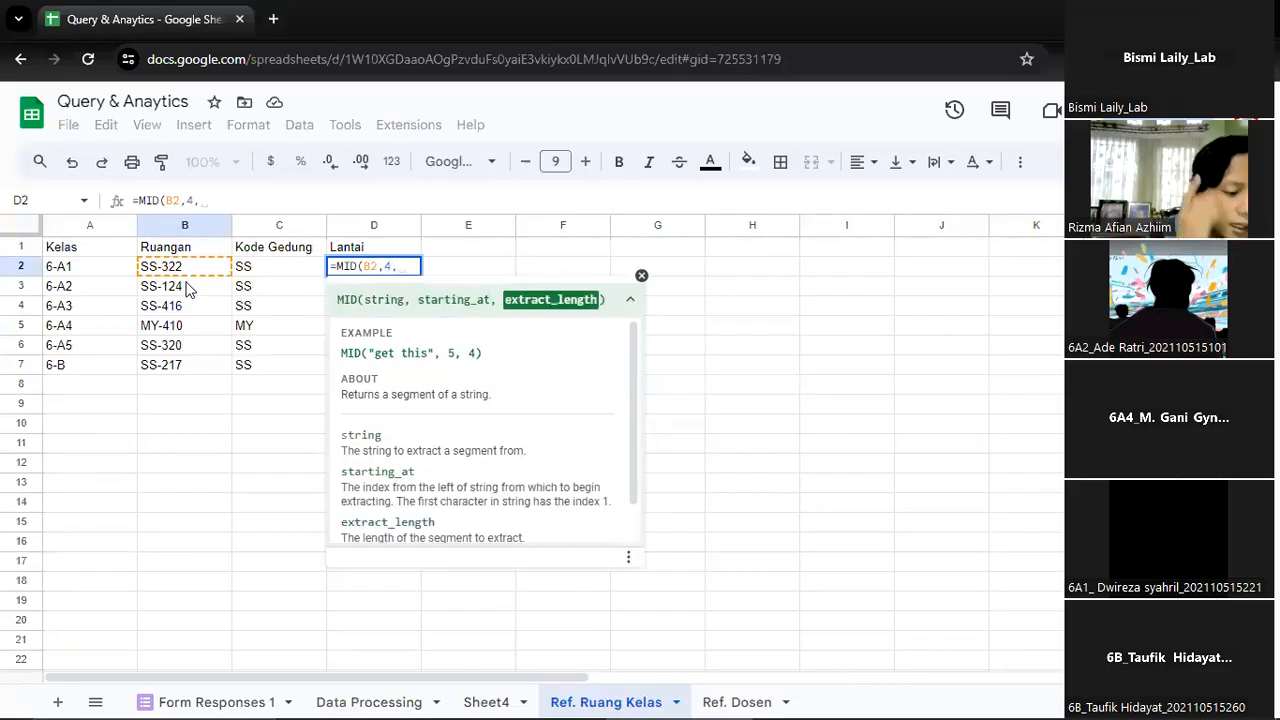
text(1)
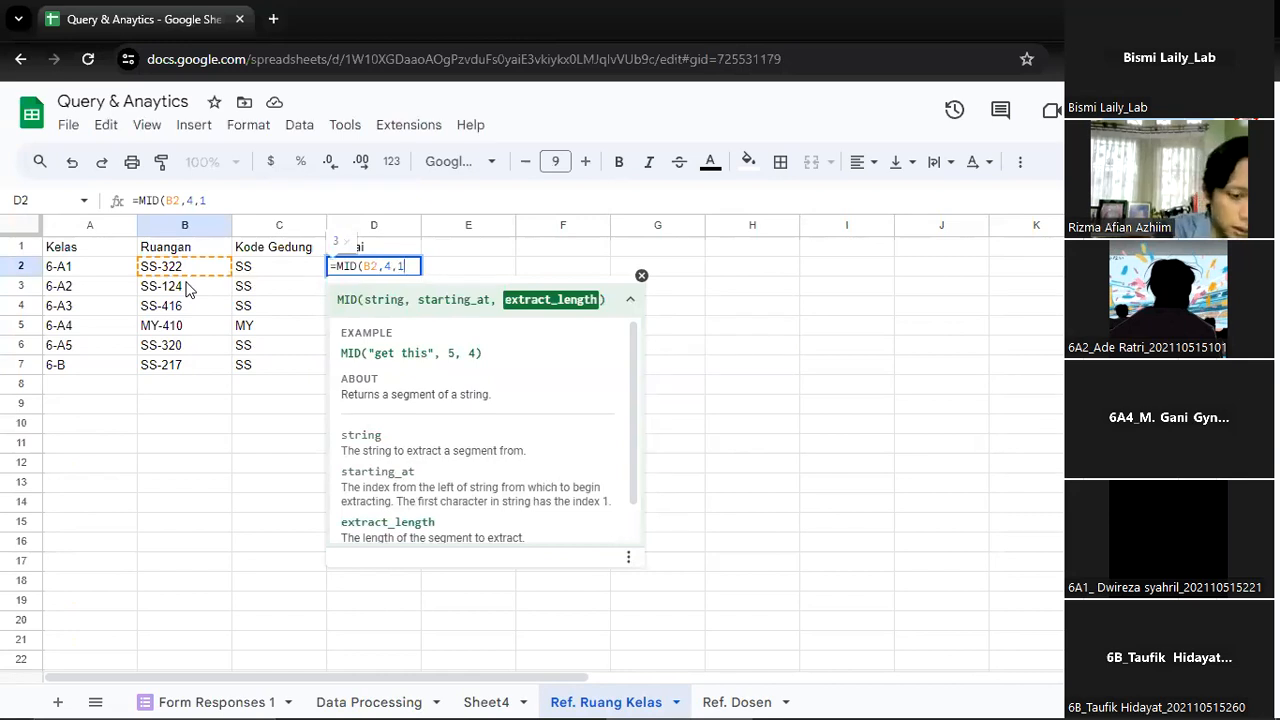
text())
key(Return)
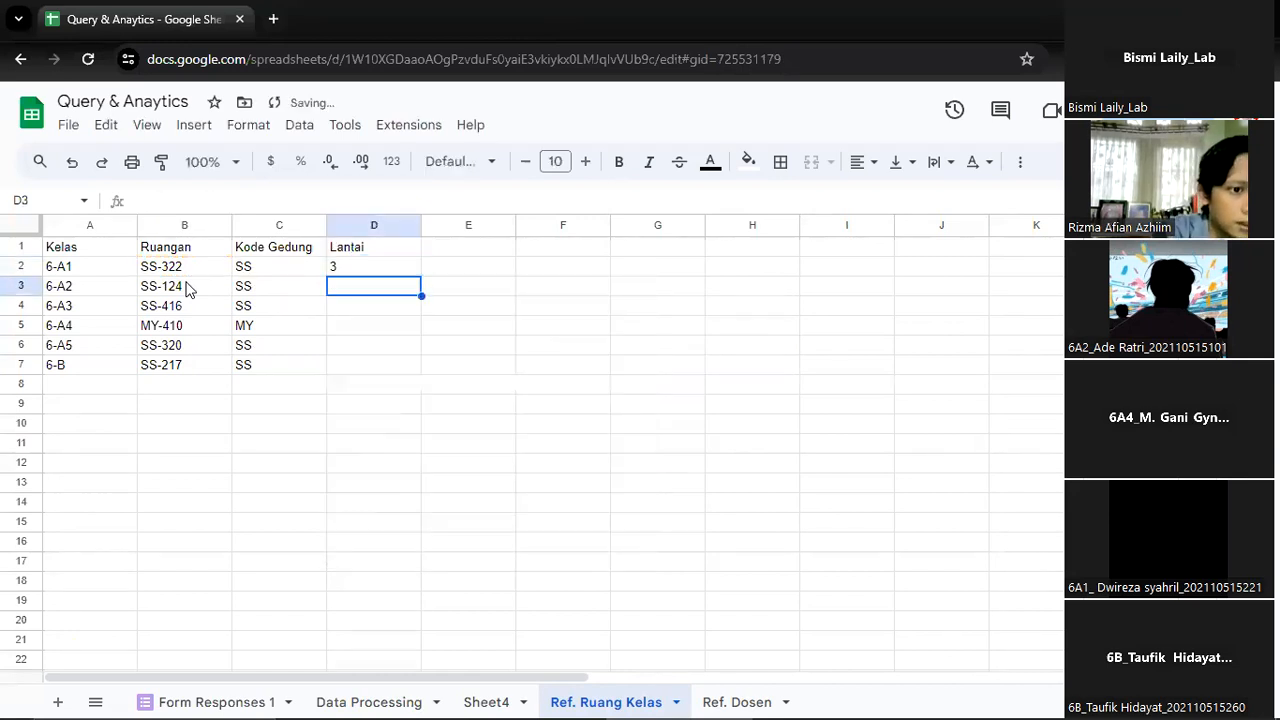
Fill the Lantai formula from D2 down to D7 for all the classes
key(Up)
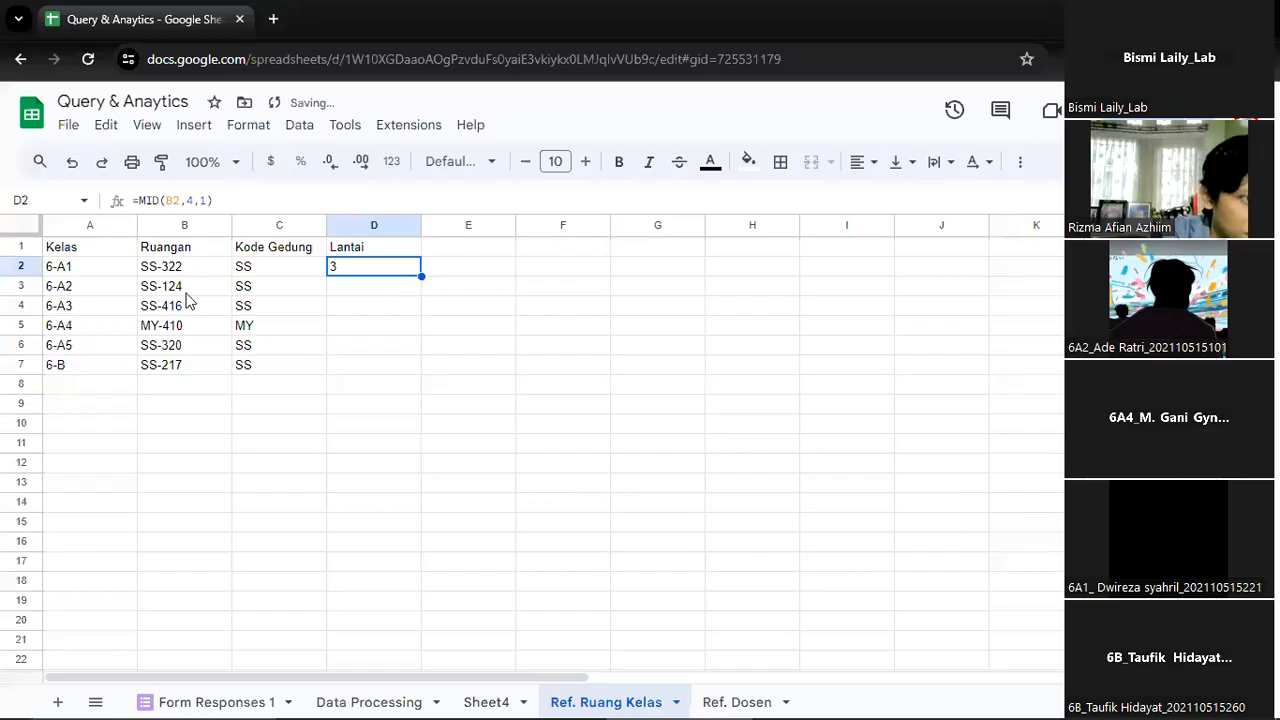
drag(421, 276, 400, 350)
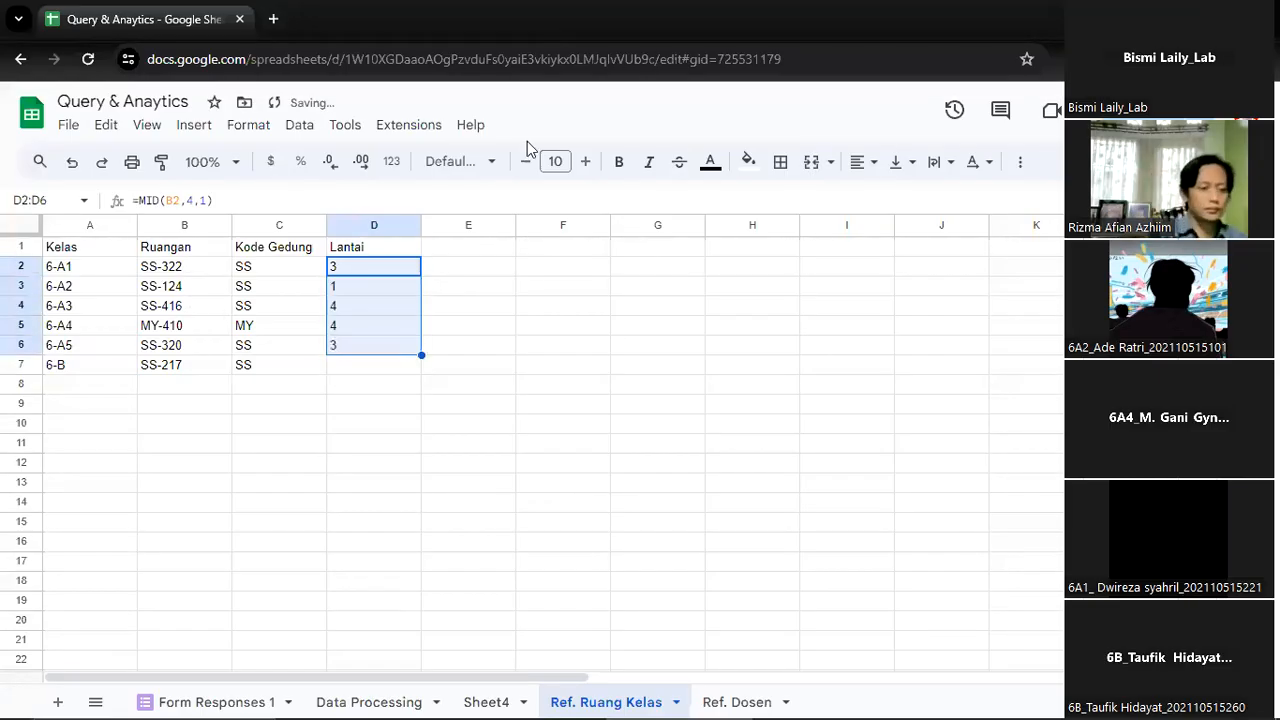
drag(421, 352, 422, 370)
click(490, 352)
key(Up)
key(Up)
key(Left)
key(Up)
key(Up)
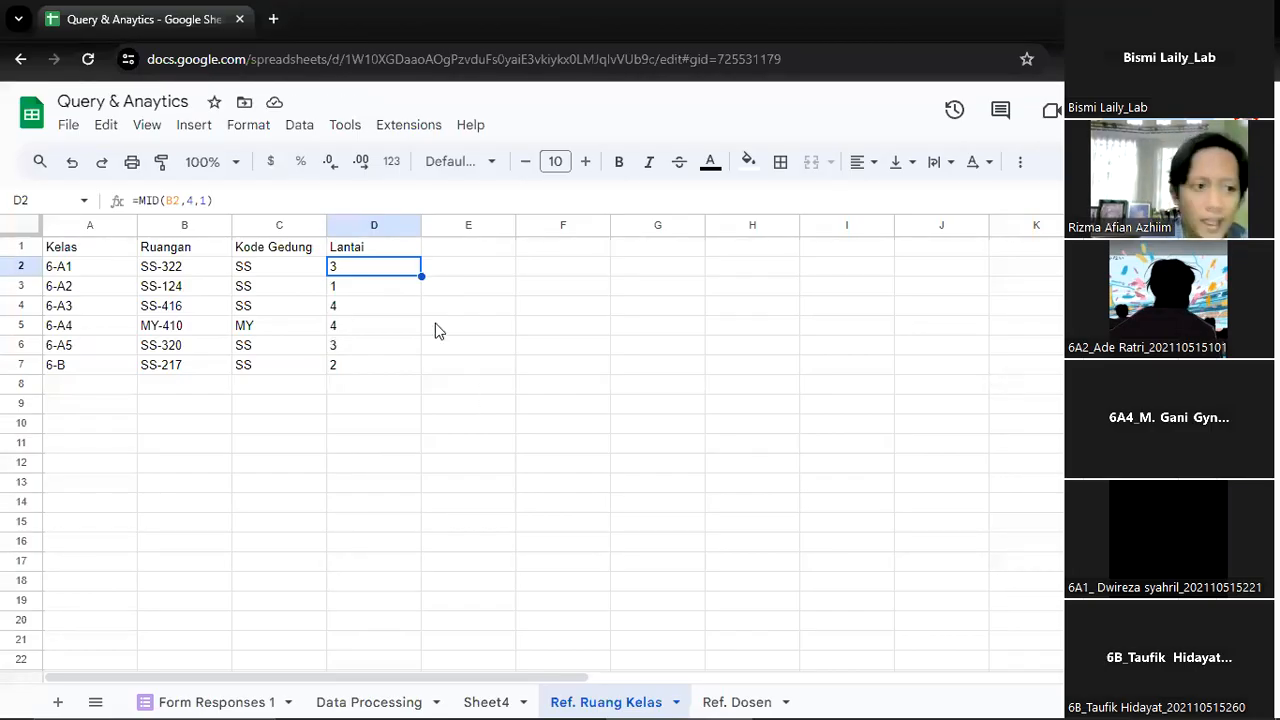
key(ctrl+shift+Down)
click(637, 370)
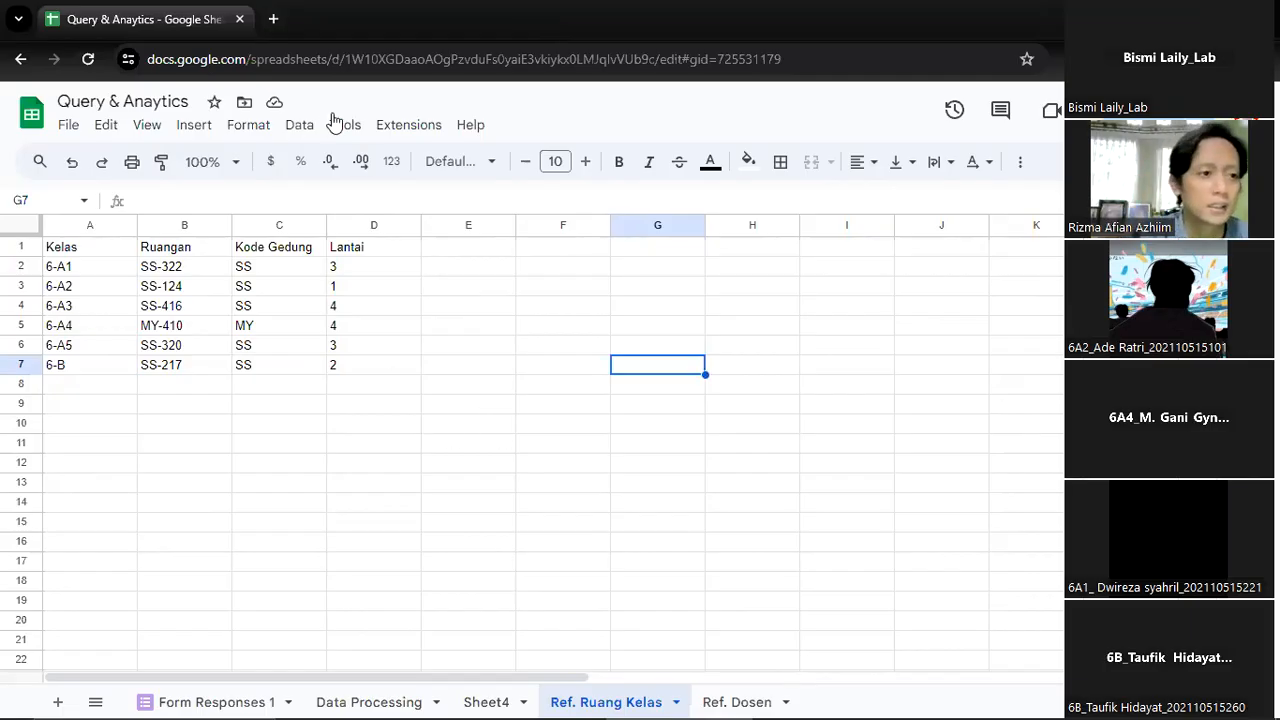
Open Looker Studio at lookerstudio.google.com in a new browser tab
click(283, 22)
text(looker)
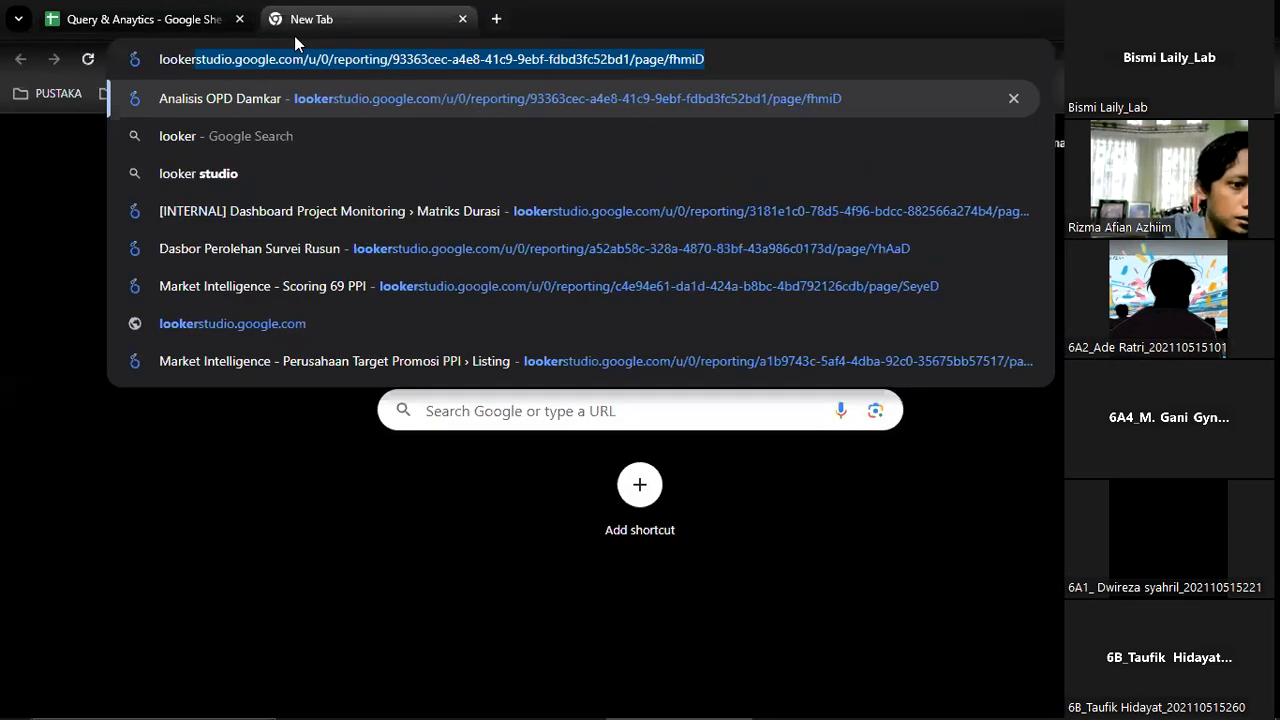
key(Down)
key(Down)
key(Down)
key(Down)
key(Down)
key(Down)
key(Down)
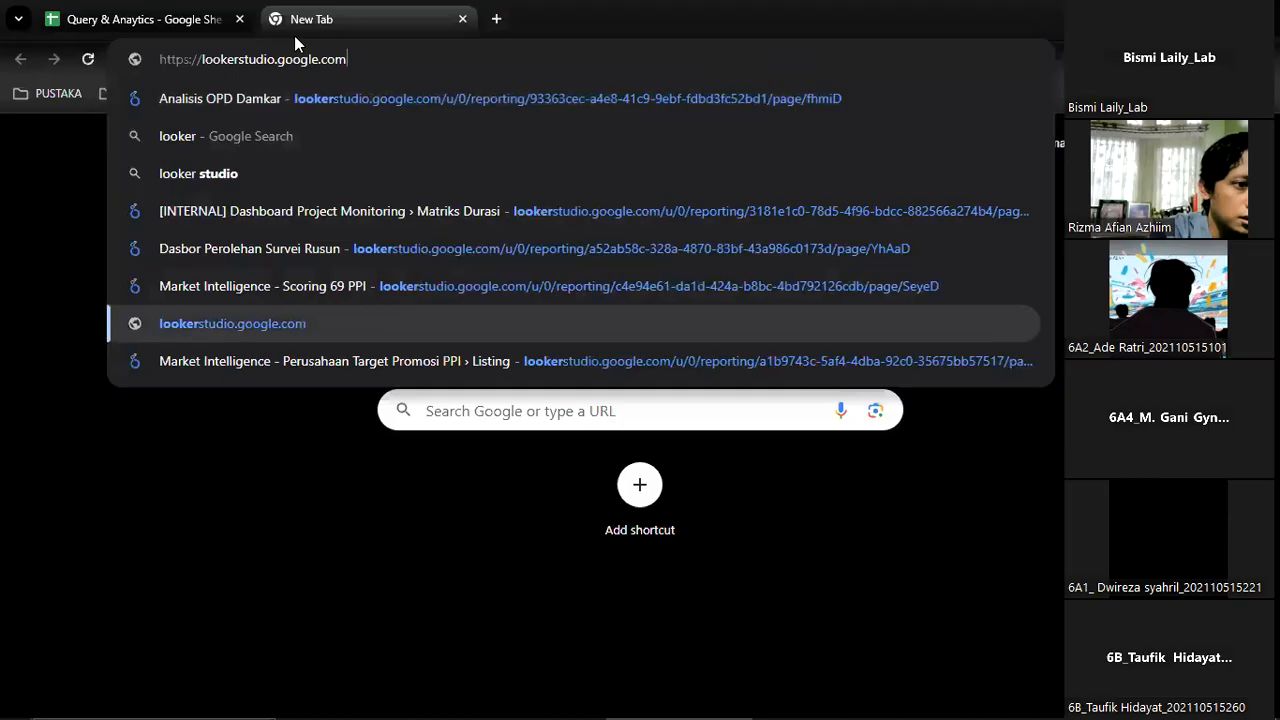
key(Up)
key(Up)
key(Up)
key(Up)
key(Return)
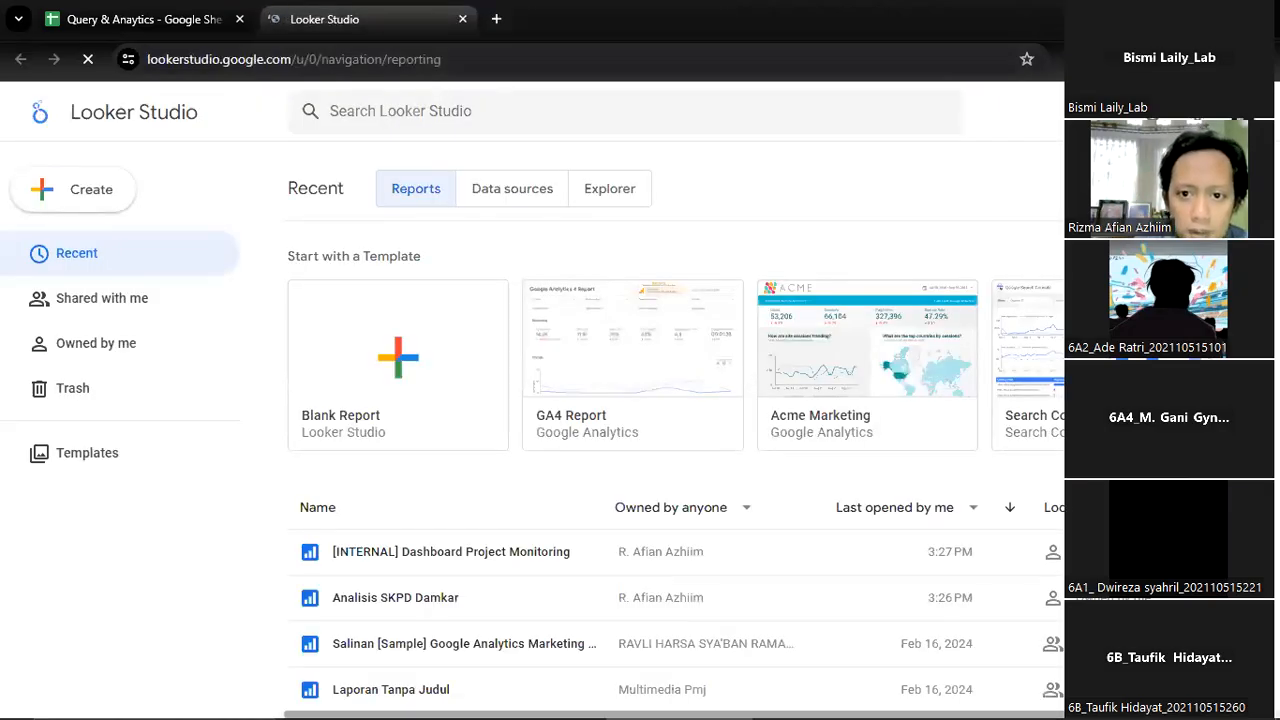
Switch Looker Studio to another signed-in Google account and dismiss the Looker Studio Pro offer
click(1248, 111)
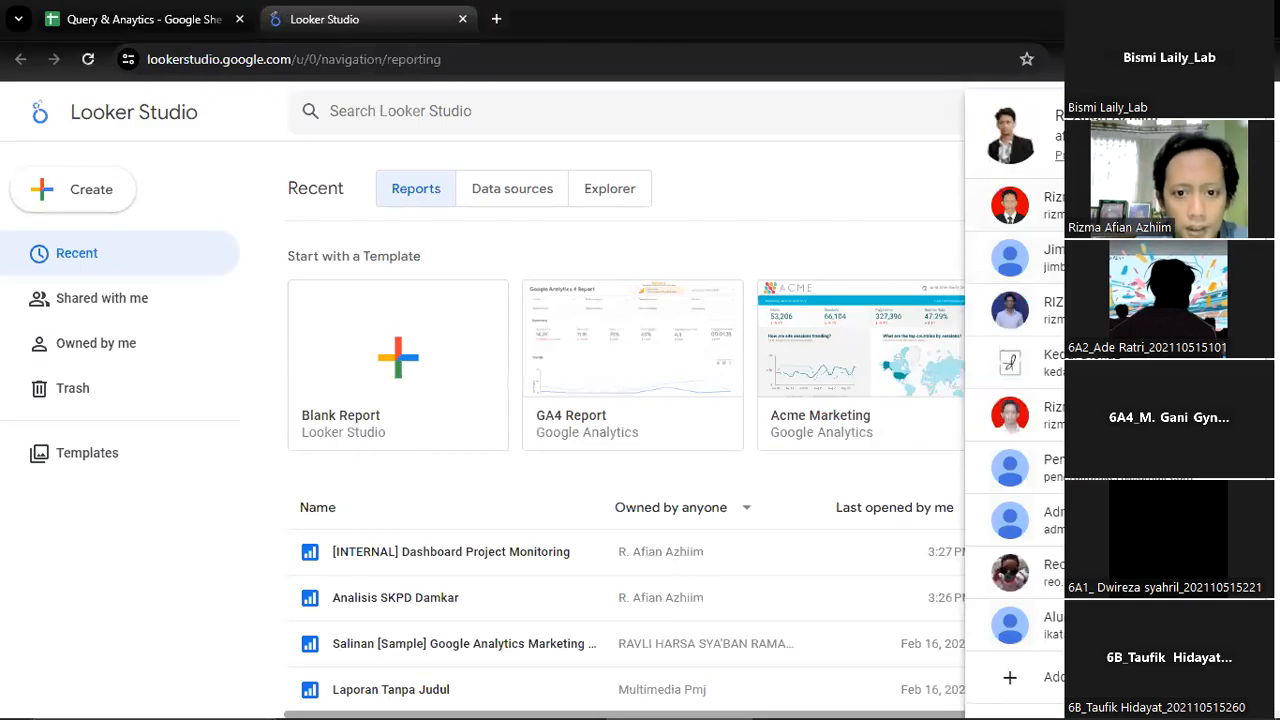
click(999, 450)
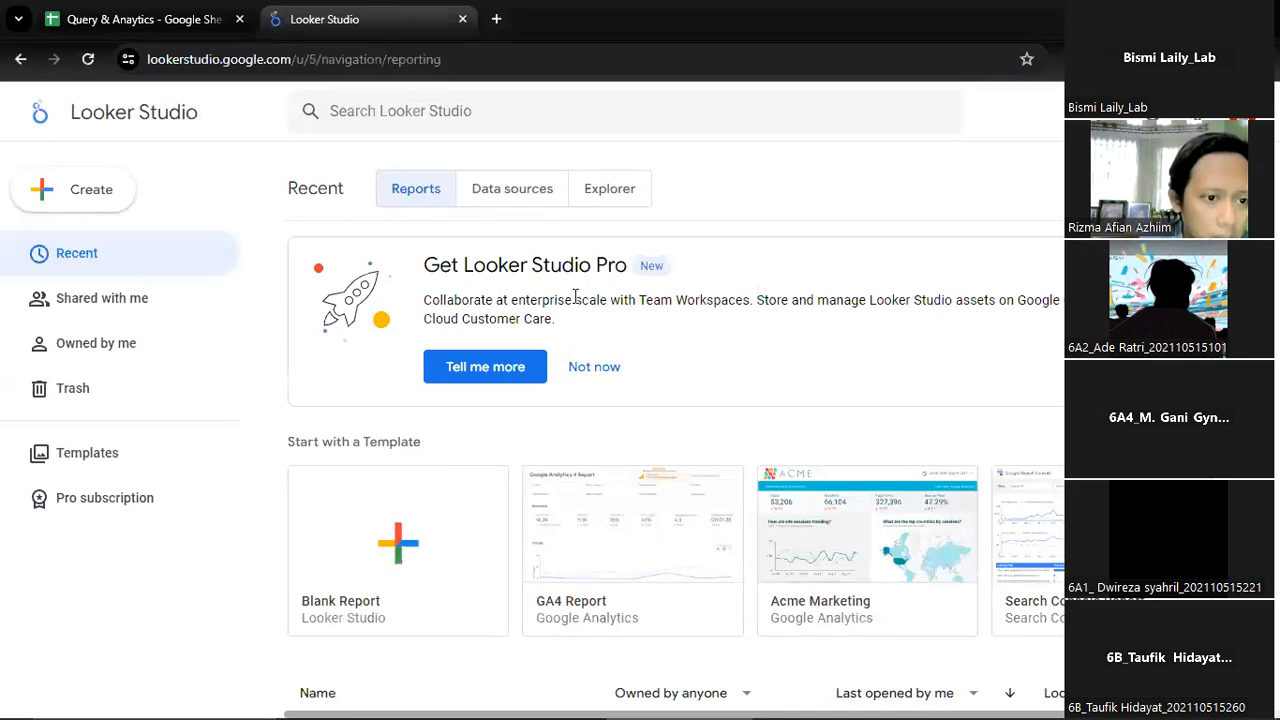
drag(575, 299, 734, 326)
click(874, 420)
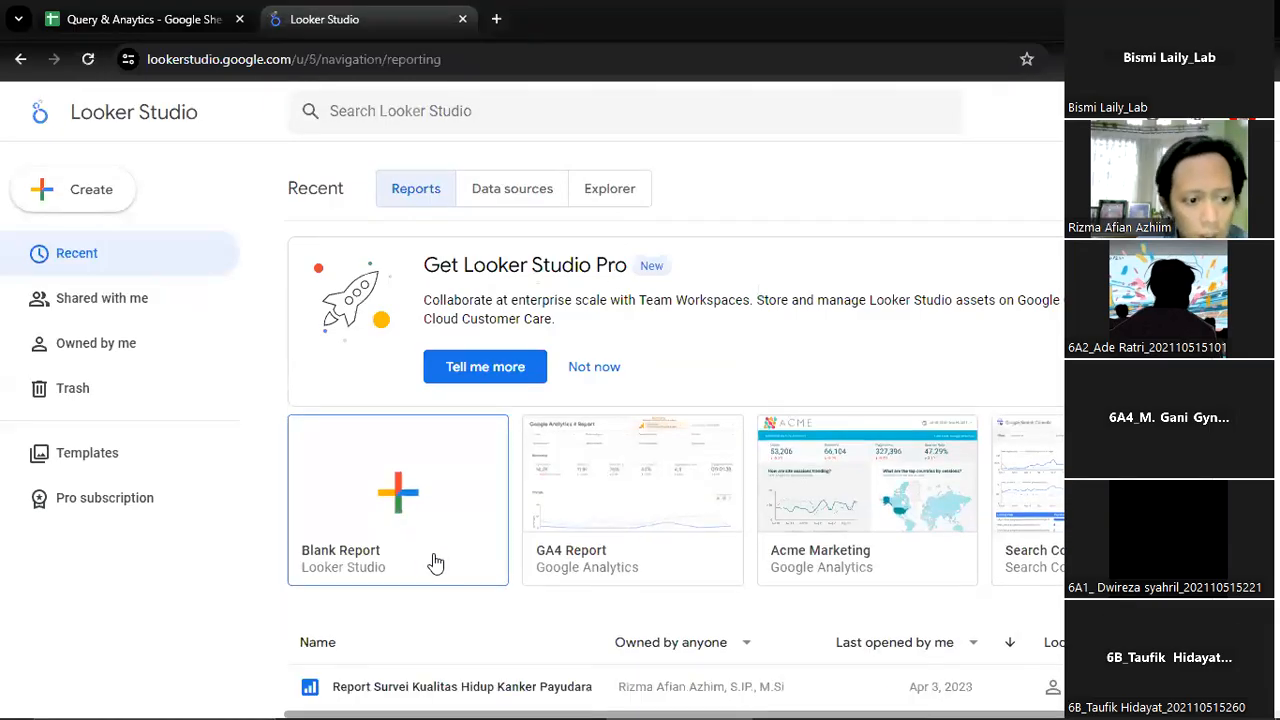
click(594, 368)
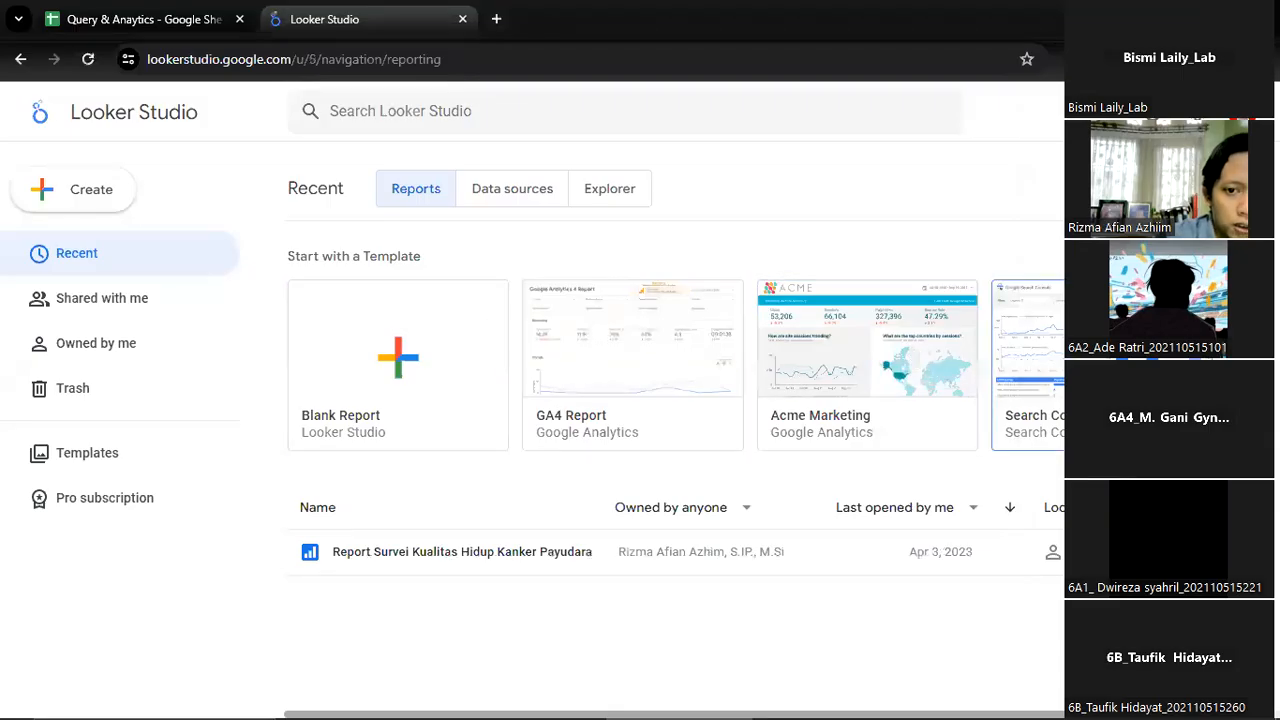
Open the full template gallery and examine the sample reports across categories such as Google Analytics, BigQuery, Google Sheets and Google Ads
click(1150, 256)
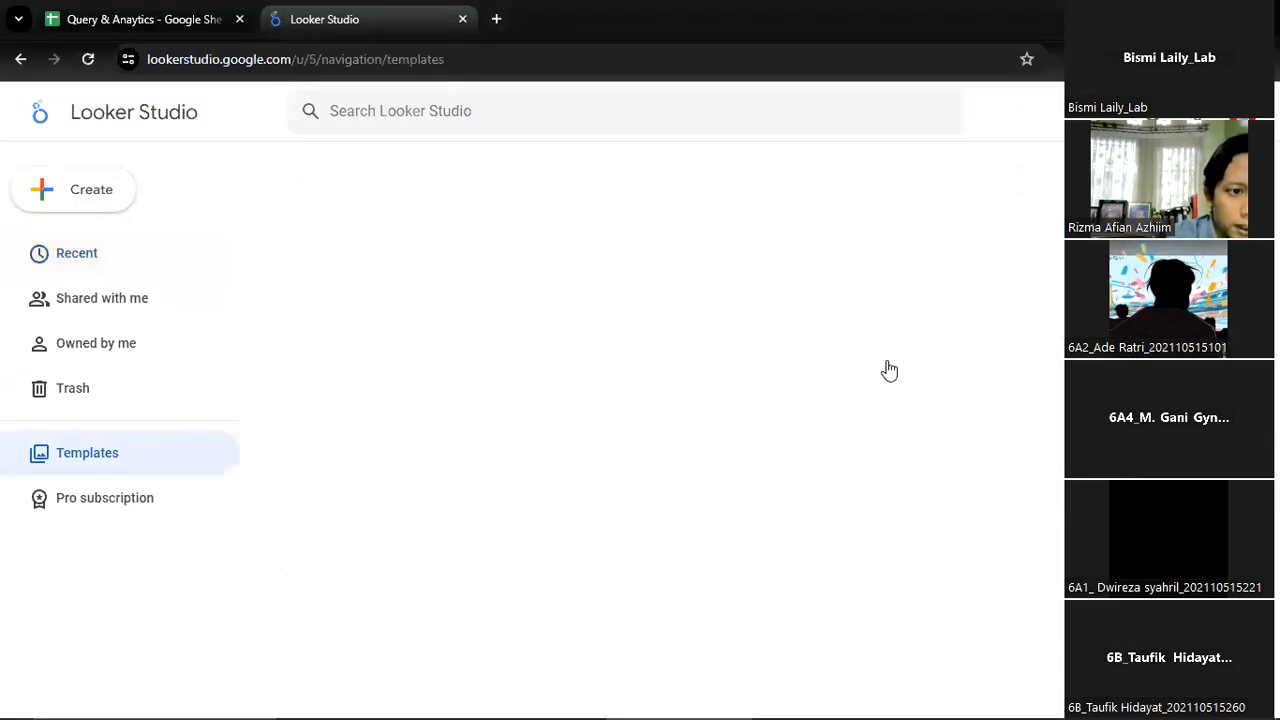
scroll(860, 395, down, 2)
scroll(851, 403, up, 2)
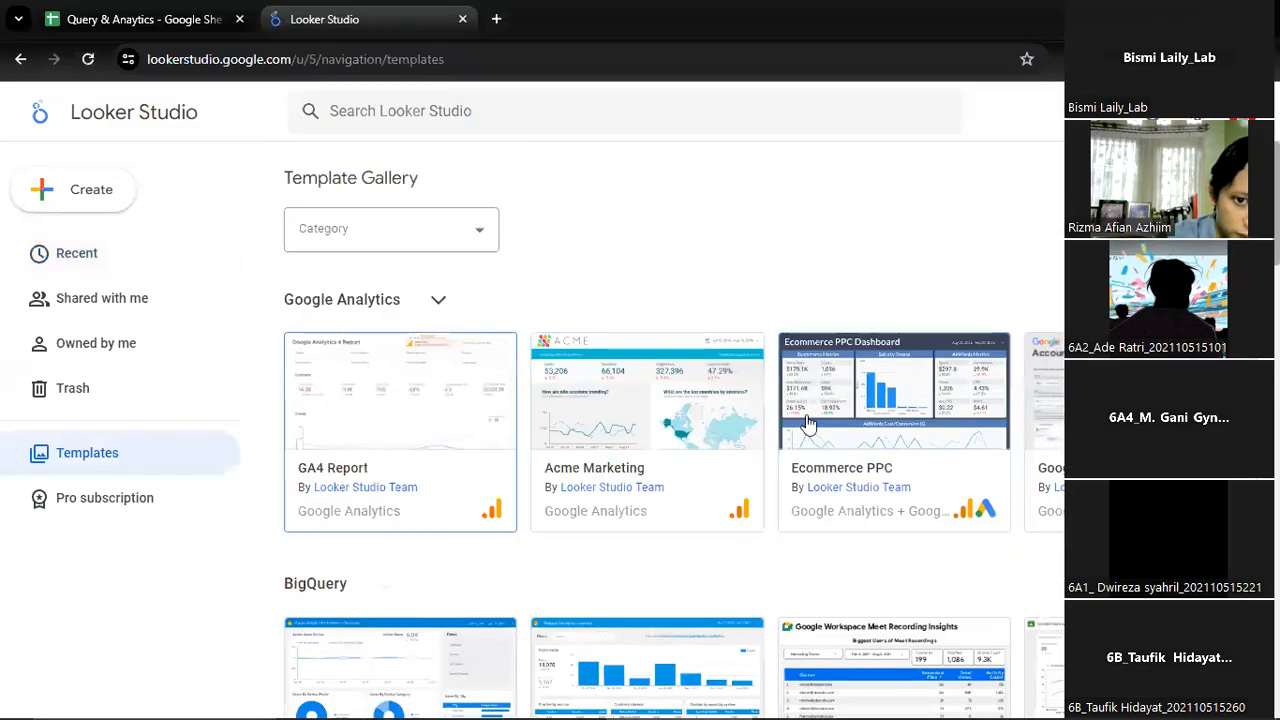
scroll(360, 510, down, 3)
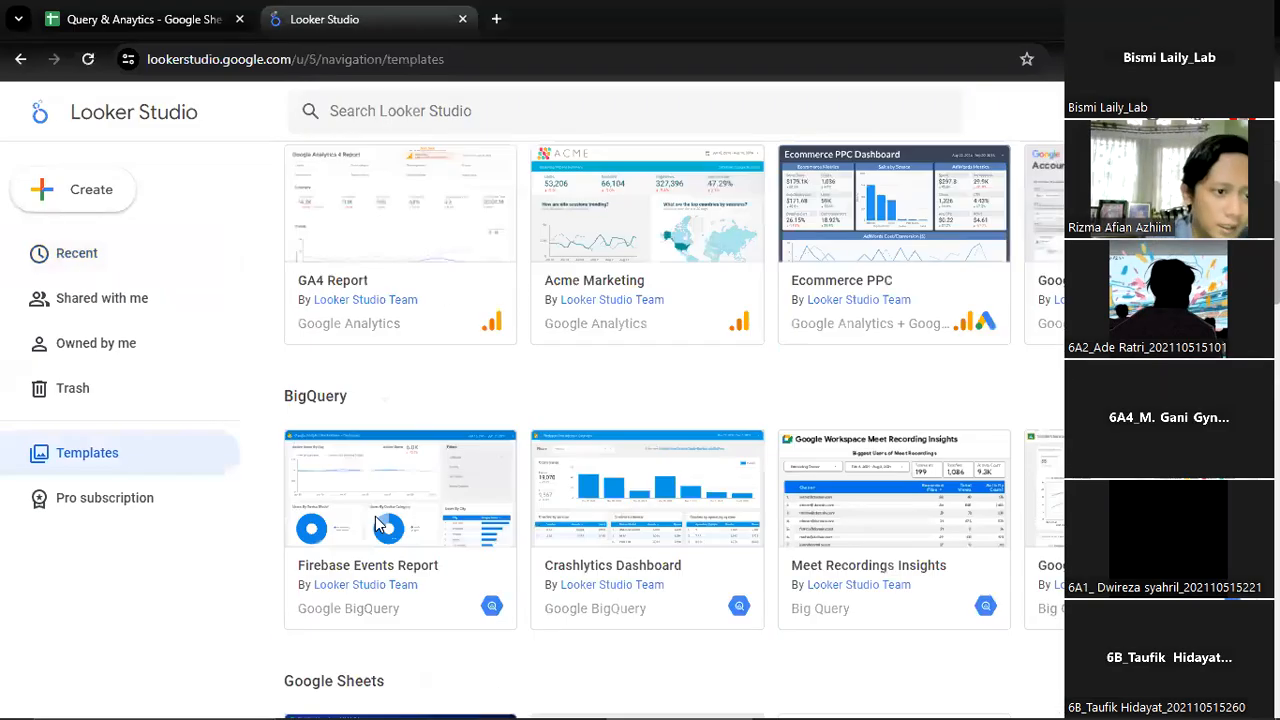
scroll(457, 449, up, 3)
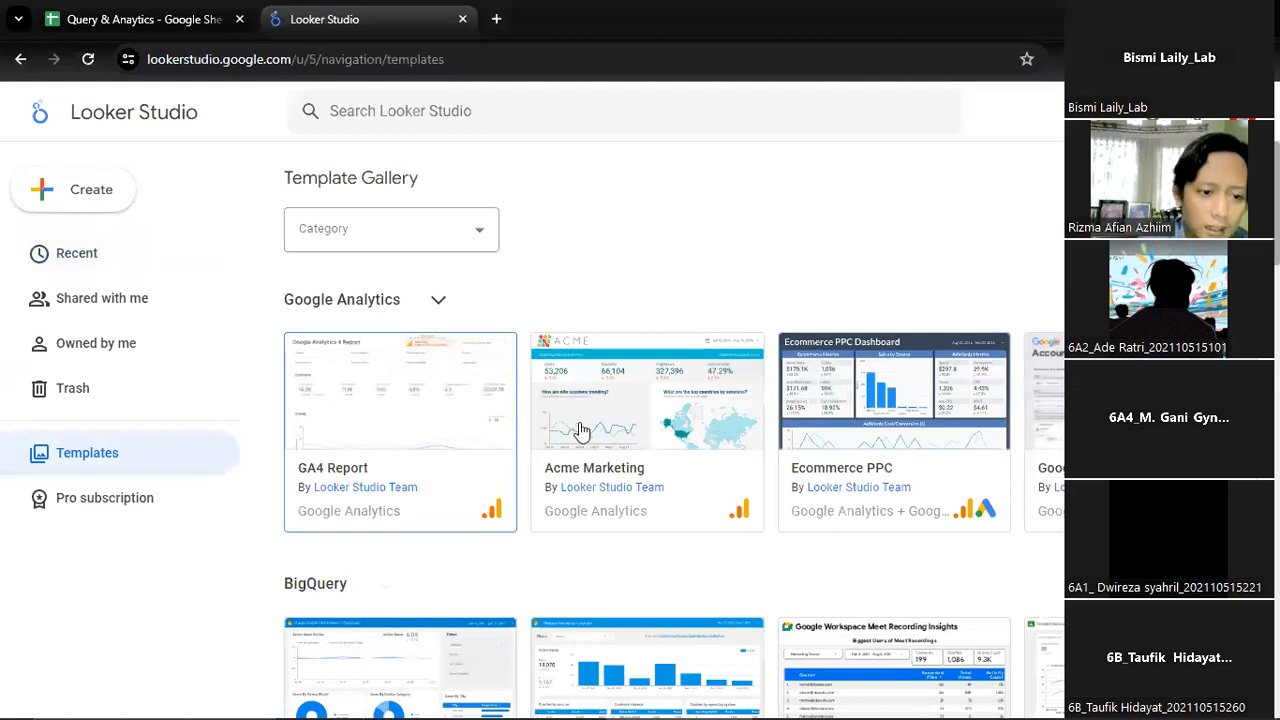
scroll(880, 423, down, 4)
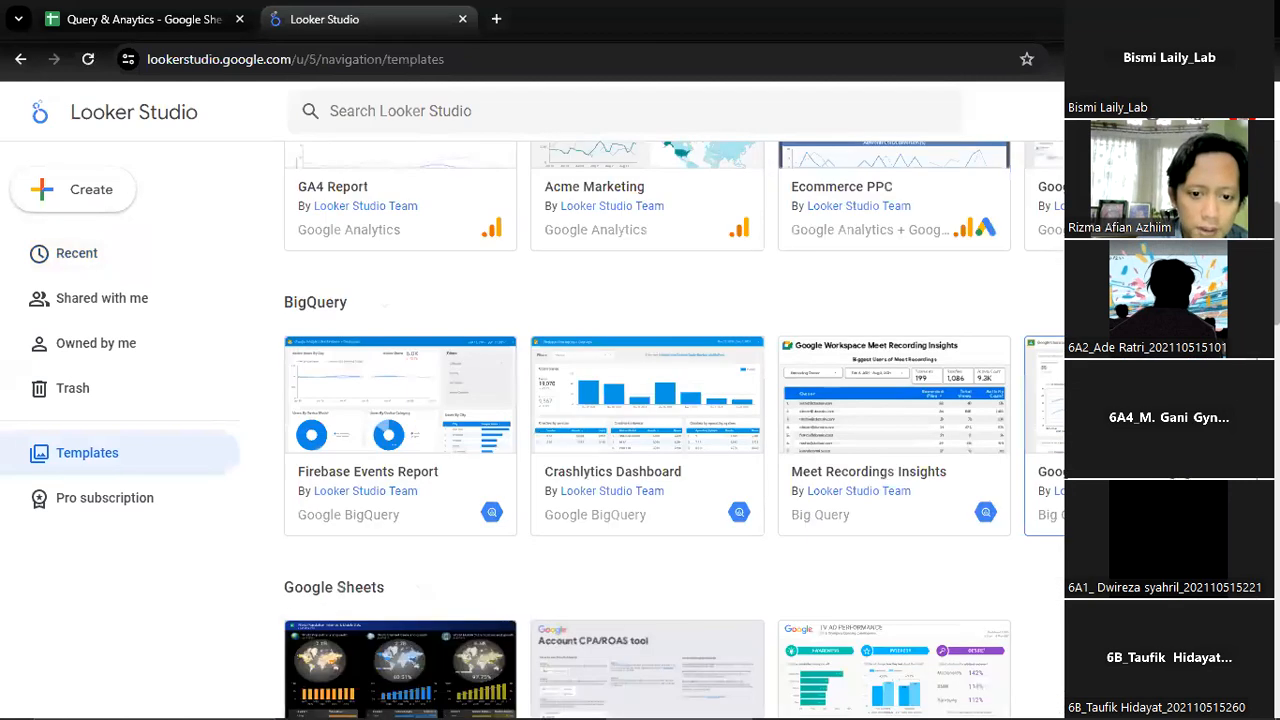
scroll(1020, 466, down, 4)
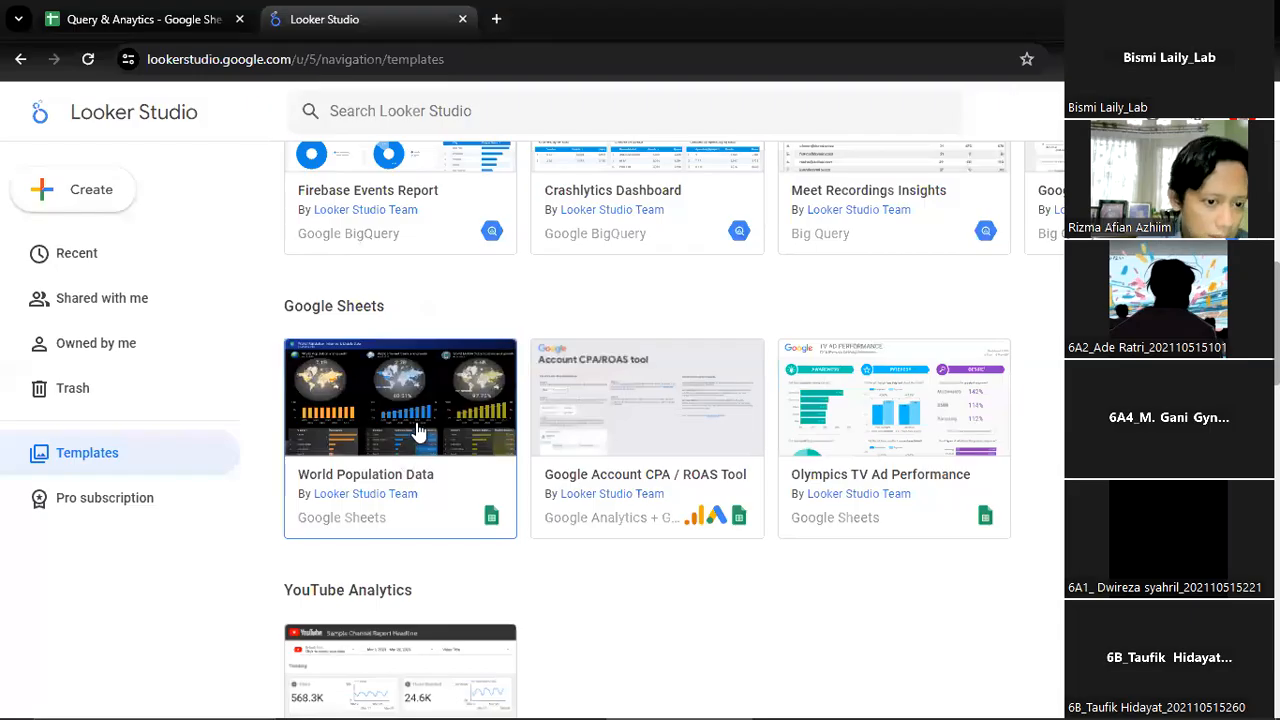
scroll(880, 455, down, 1)
scroll(877, 451, down, 3)
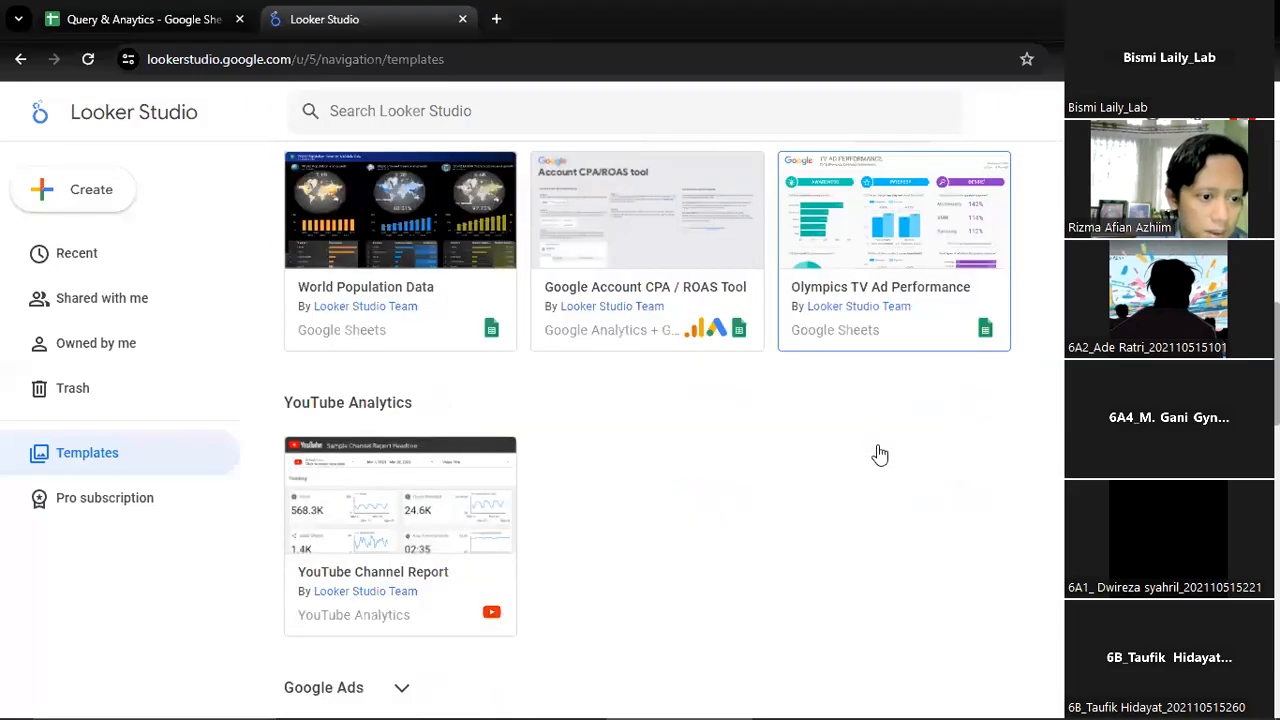
scroll(790, 467, up, 4)
scroll(718, 468, down, 5)
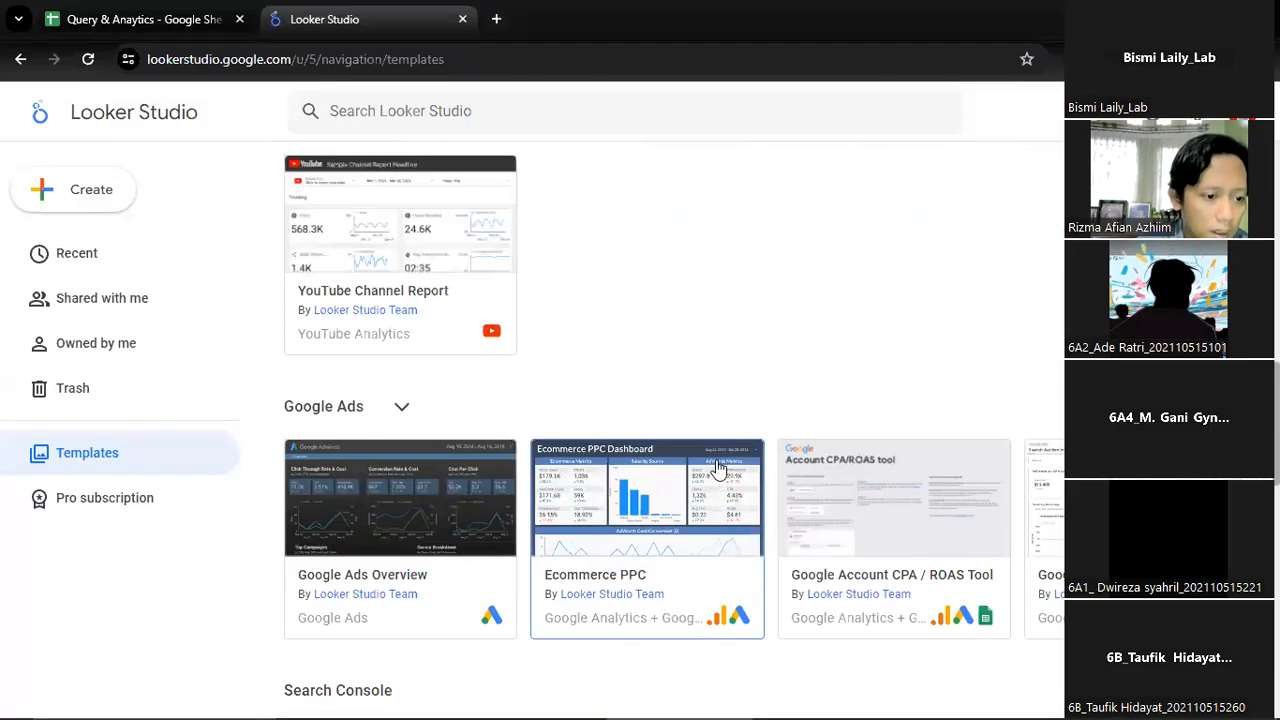
scroll(718, 468, up, 10)
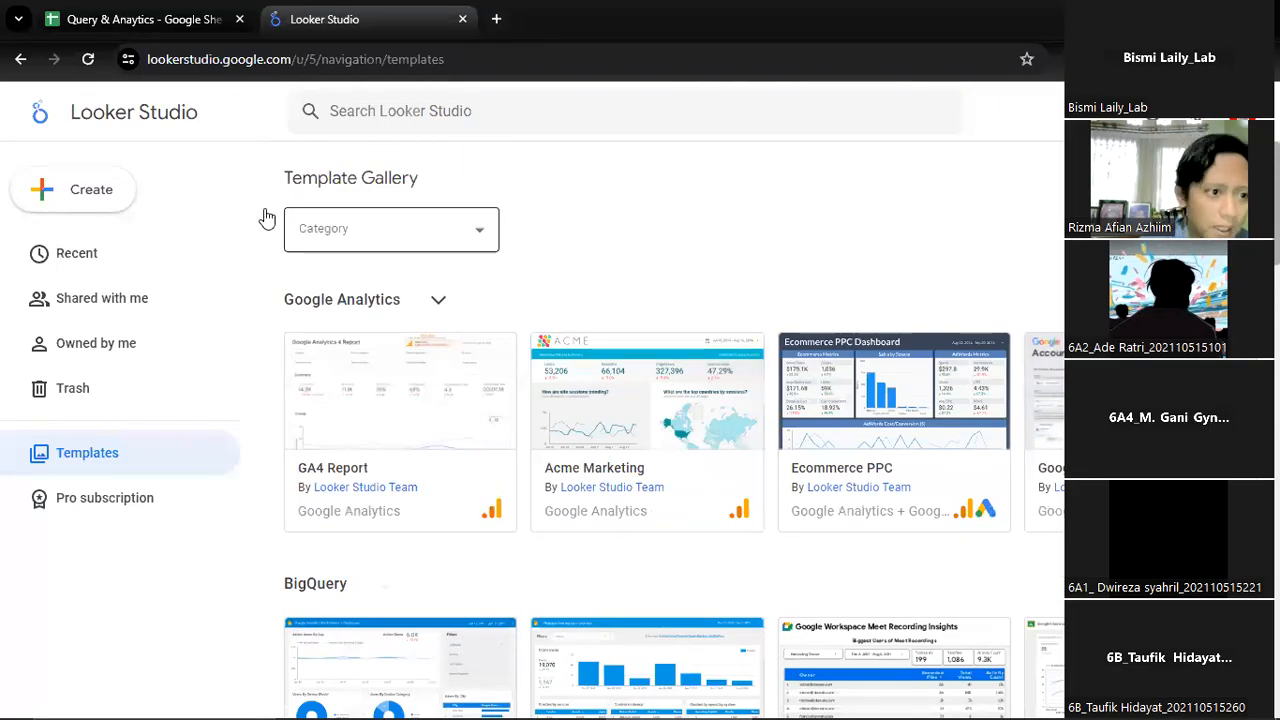
Create a new report in Looker Studio without using a template
click(110, 204)
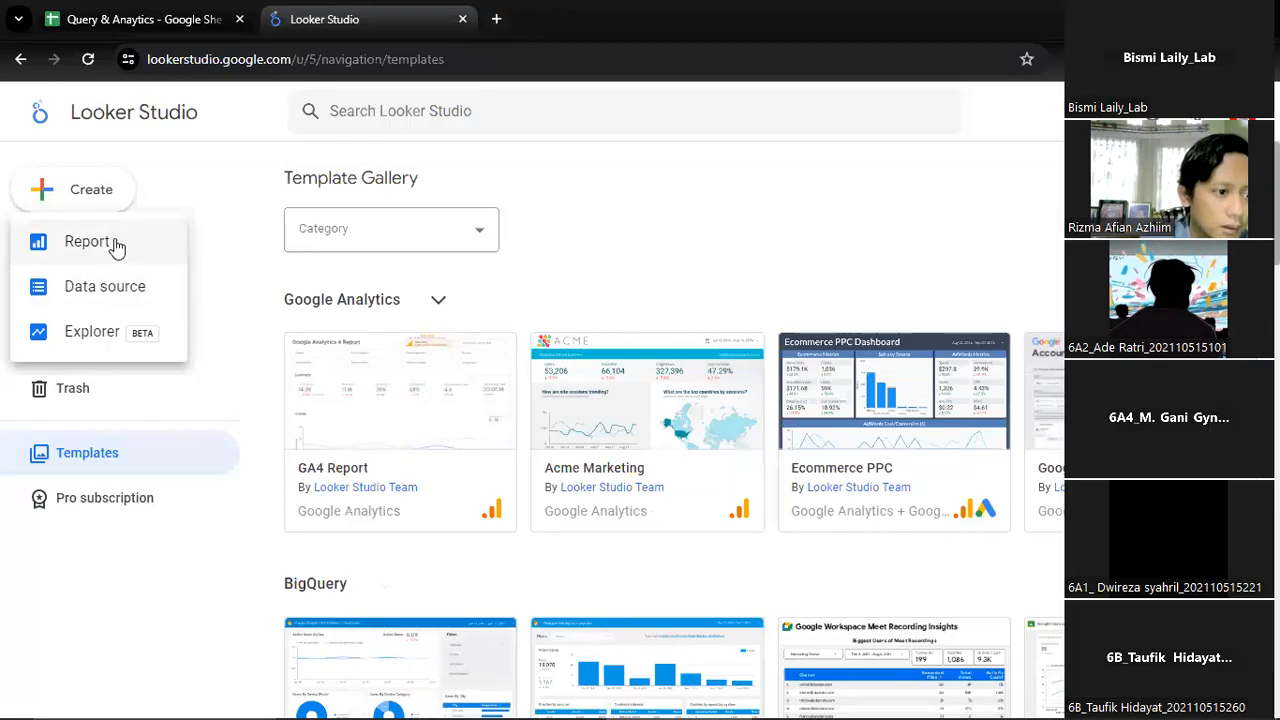
click(116, 246)
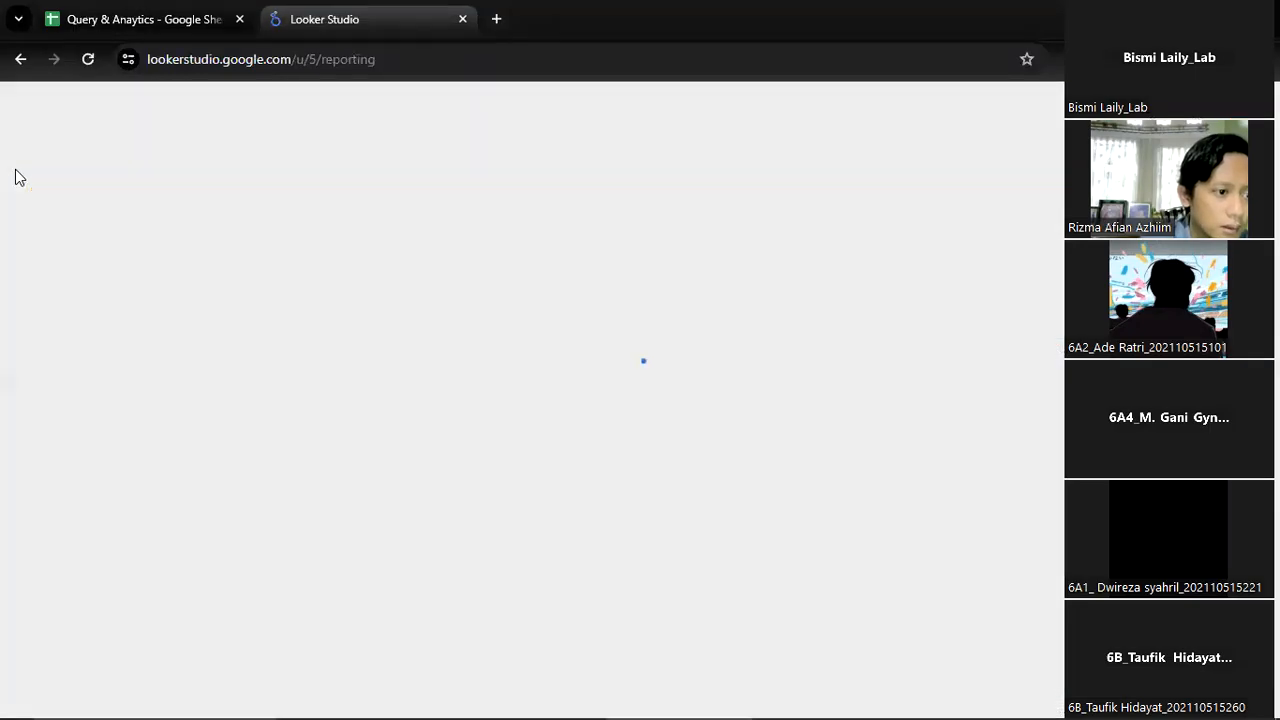
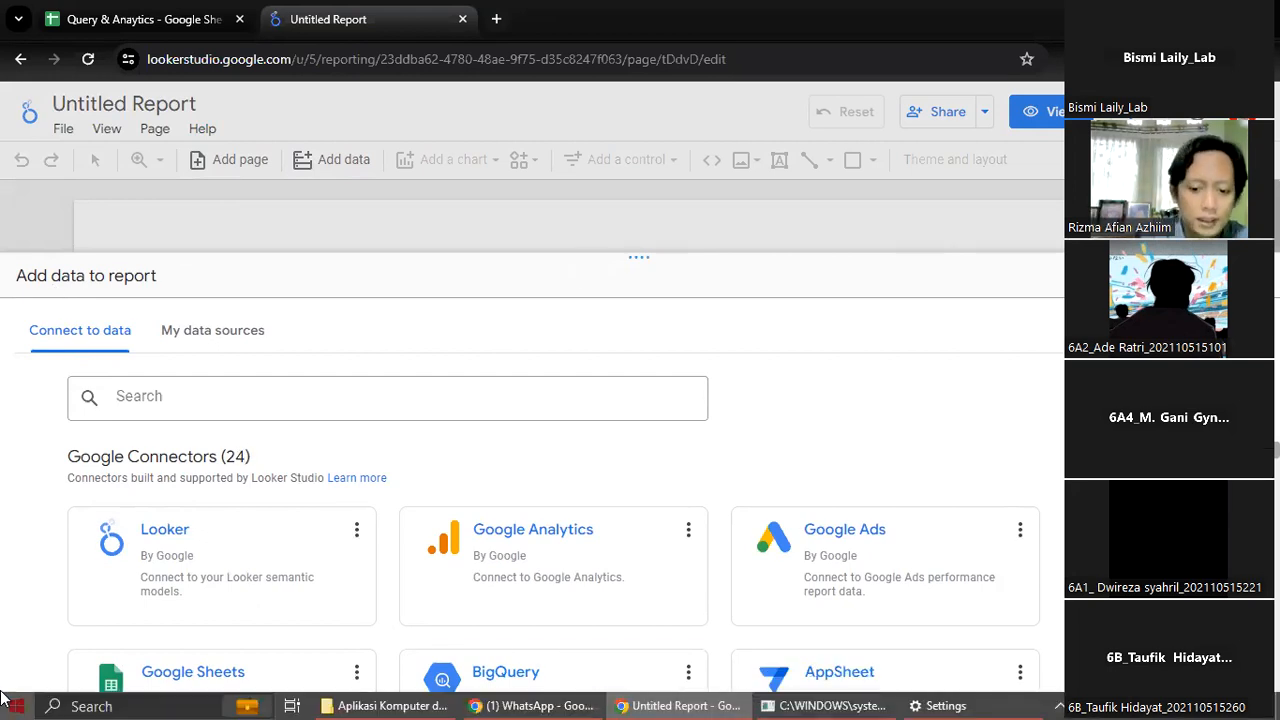
Add the Data Processing worksheet of the Query & Anaytics spreadsheet to the report as a Google Sheets data source
click(180, 690)
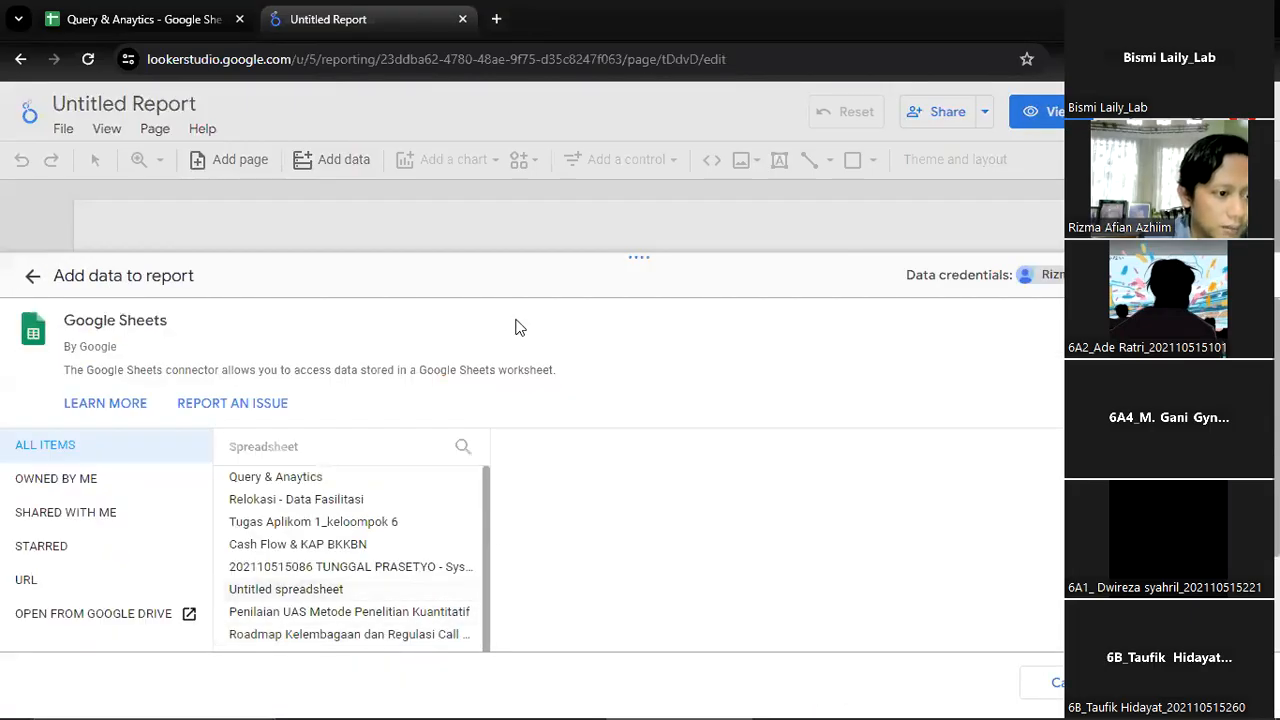
click(165, 18)
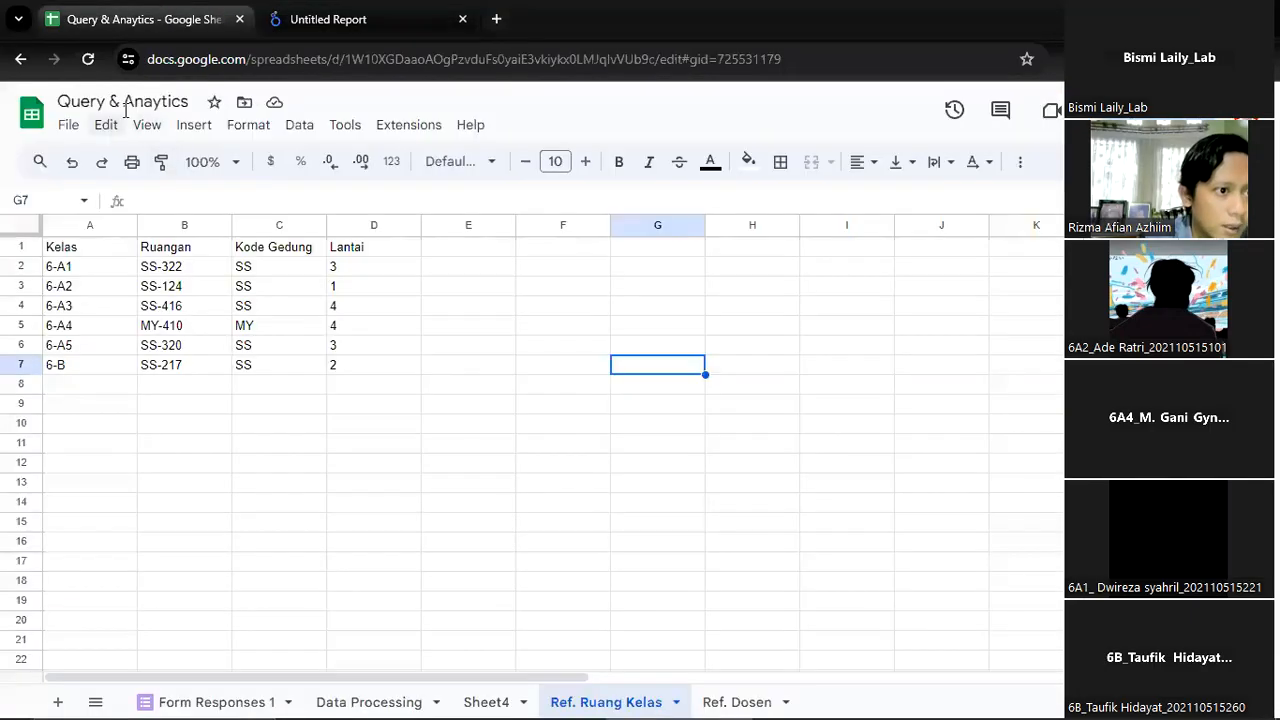
click(388, 18)
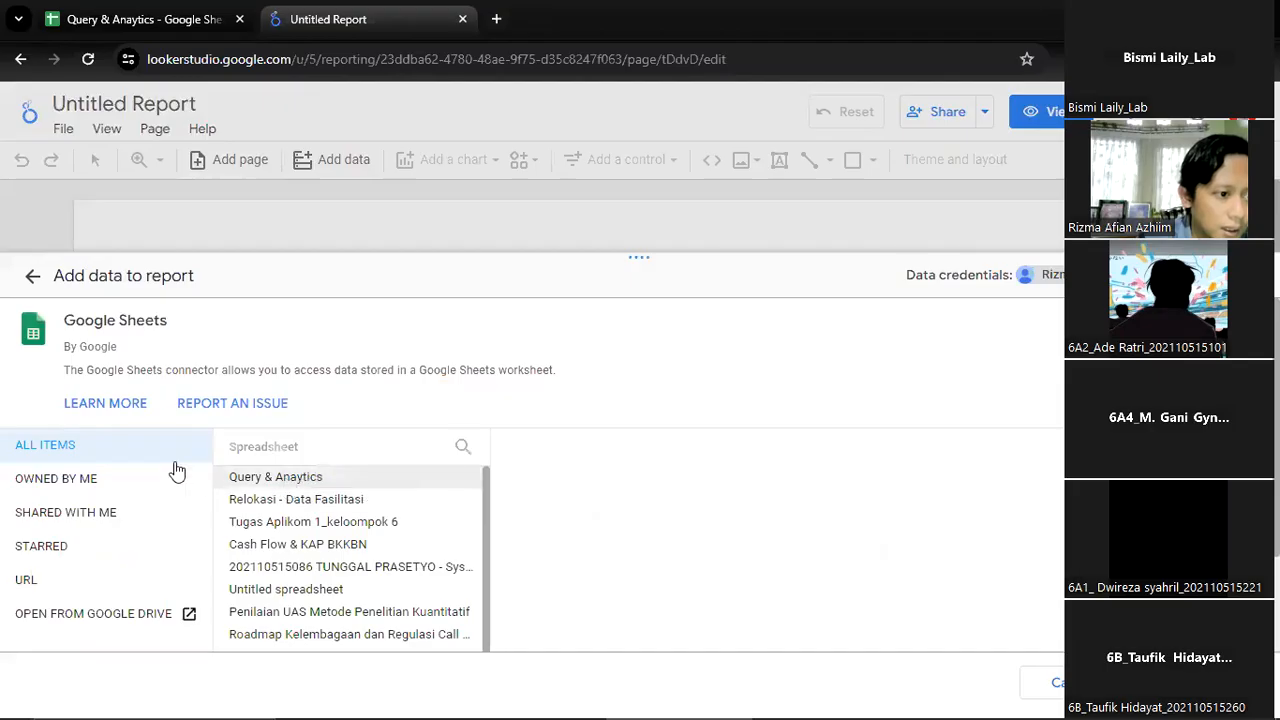
click(283, 476)
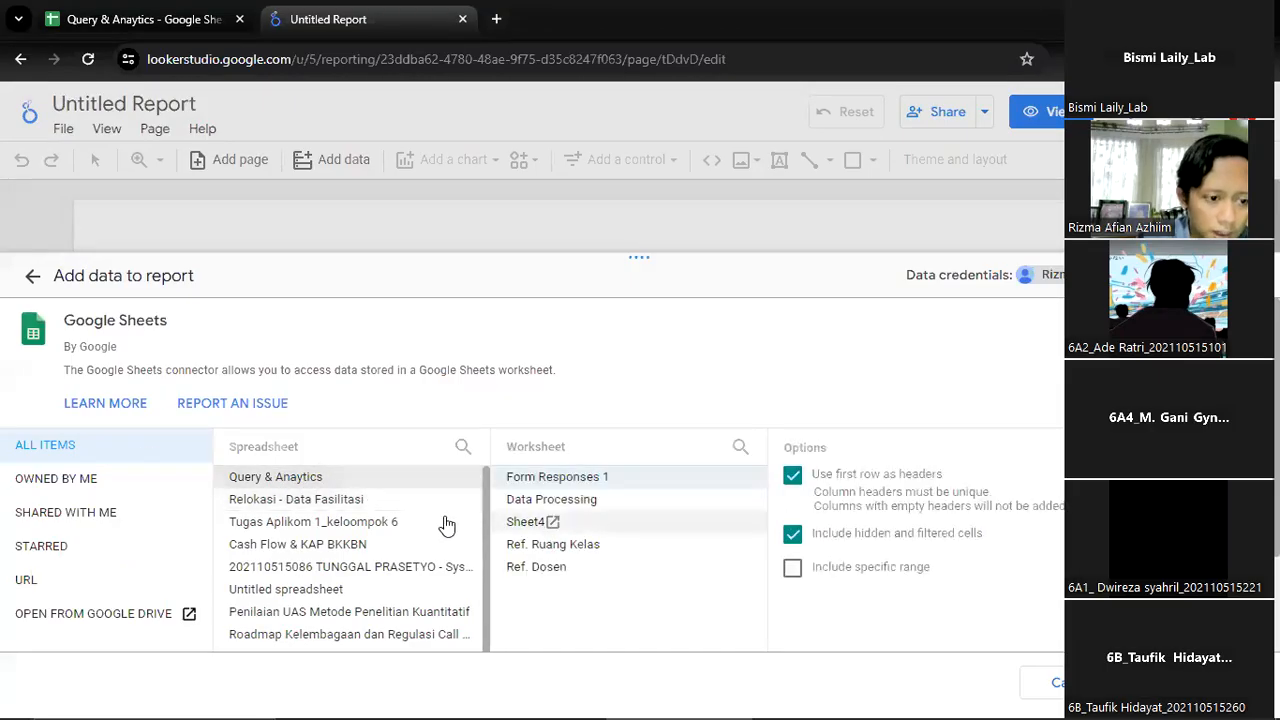
click(640, 500)
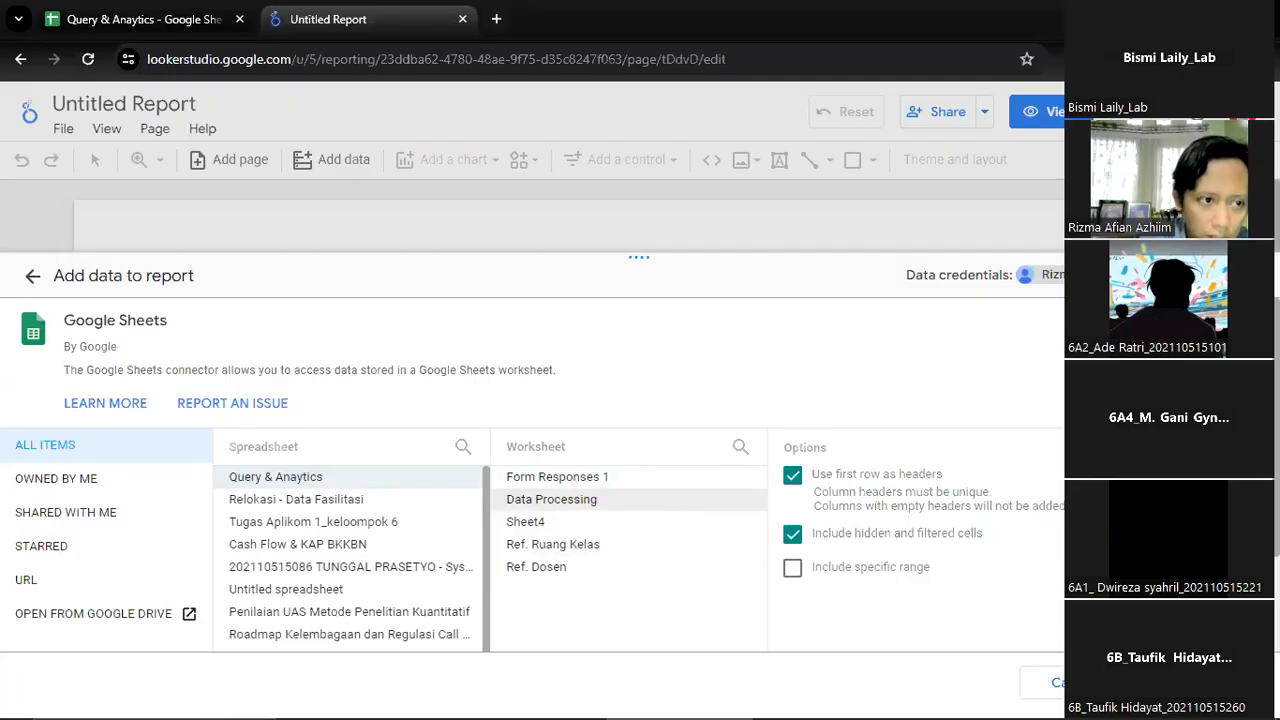
key(ctrl+shift+Tab)
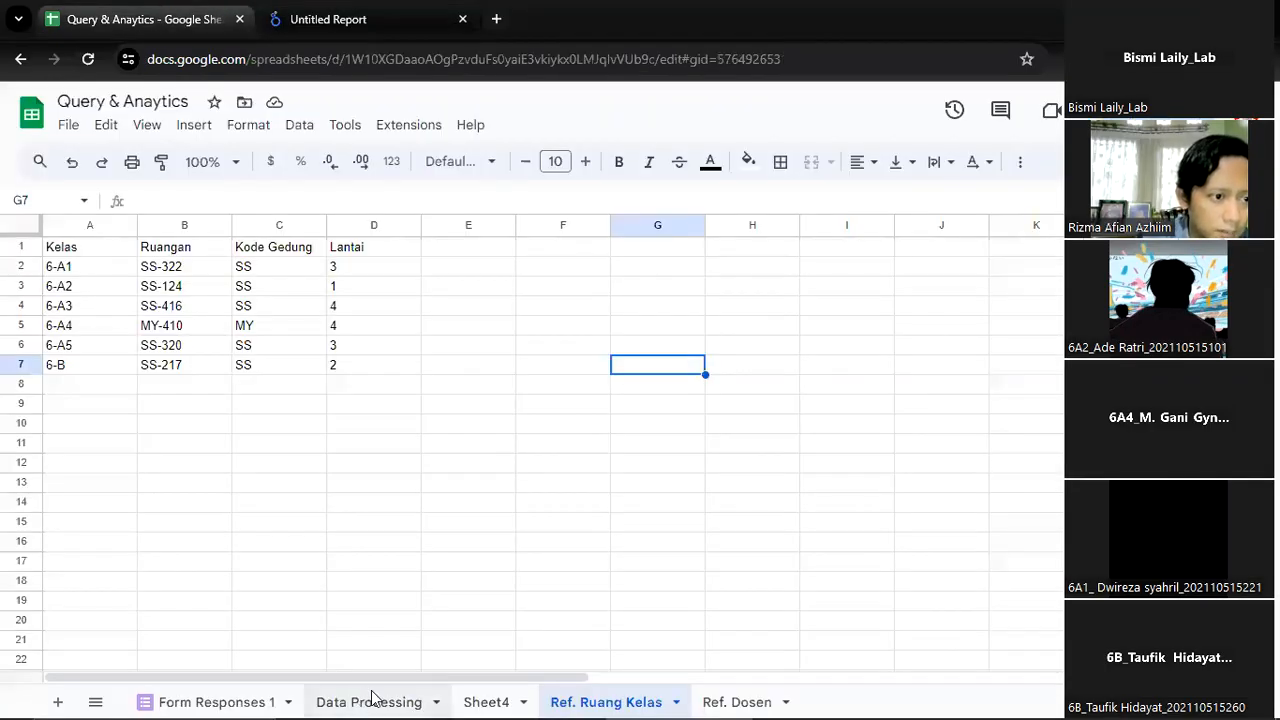
click(370, 701)
click(420, 8)
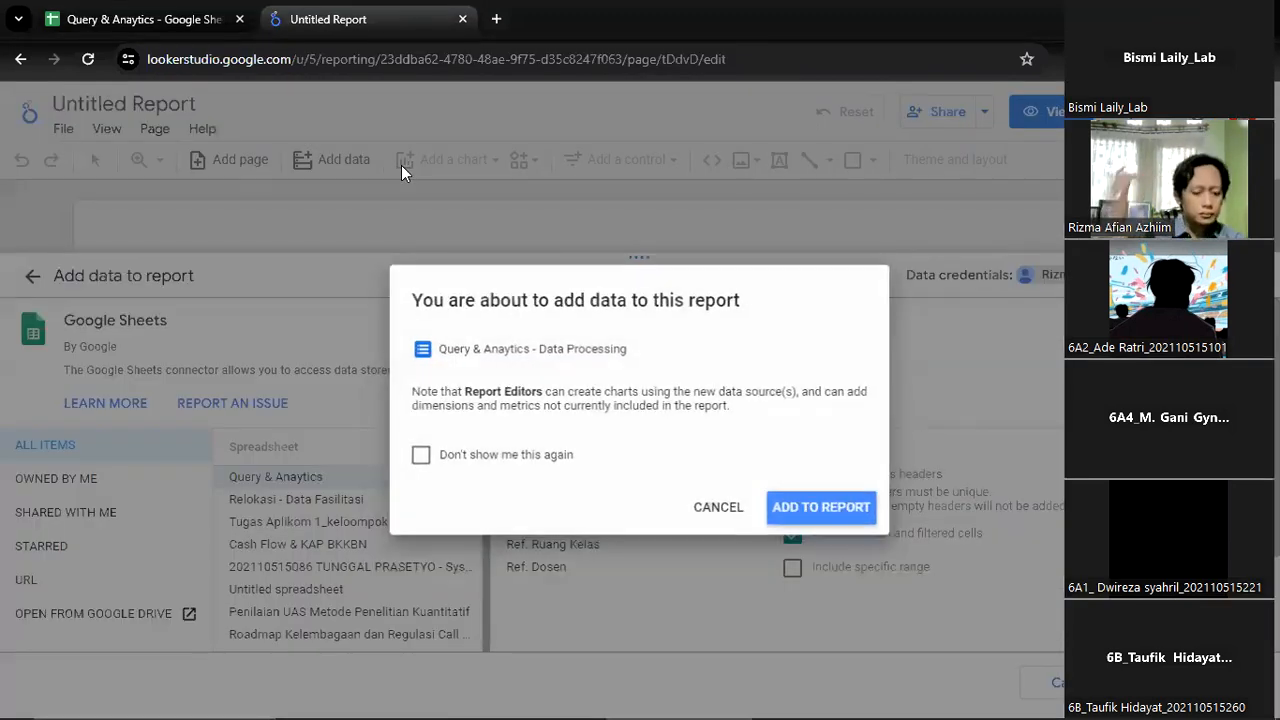
click(820, 512)
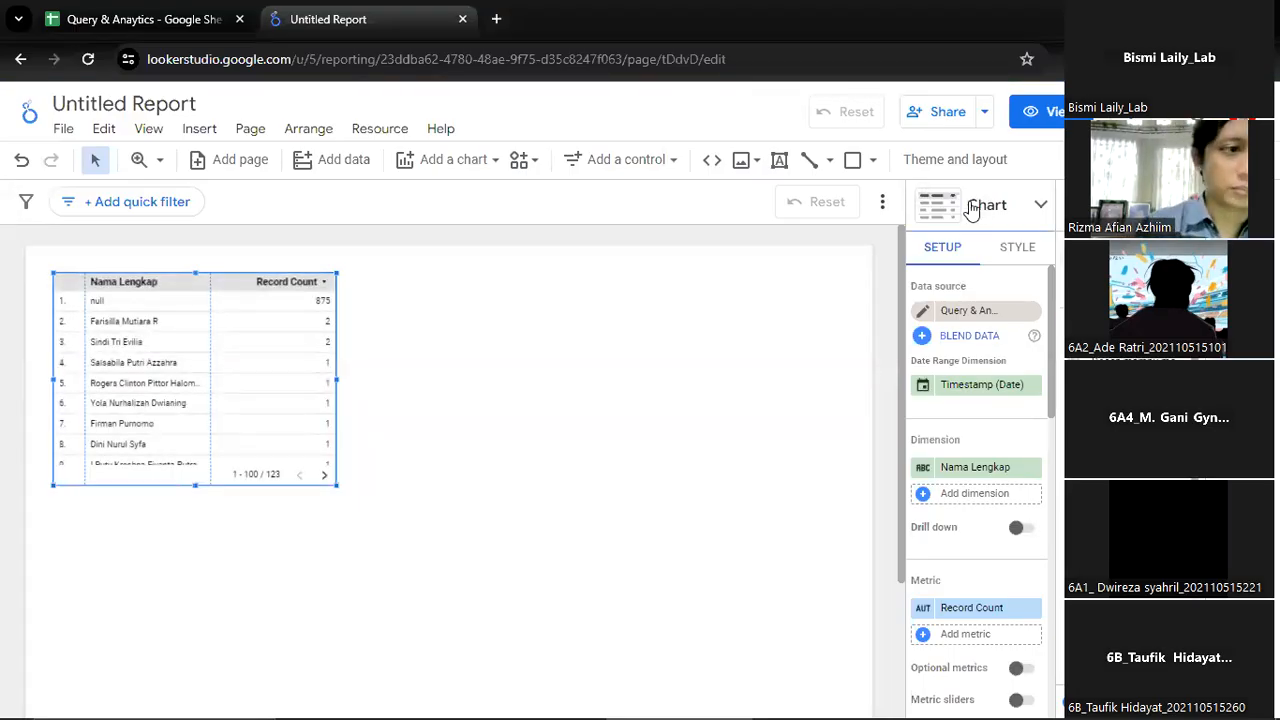
click(150, 131)
mouse_move(188, 208)
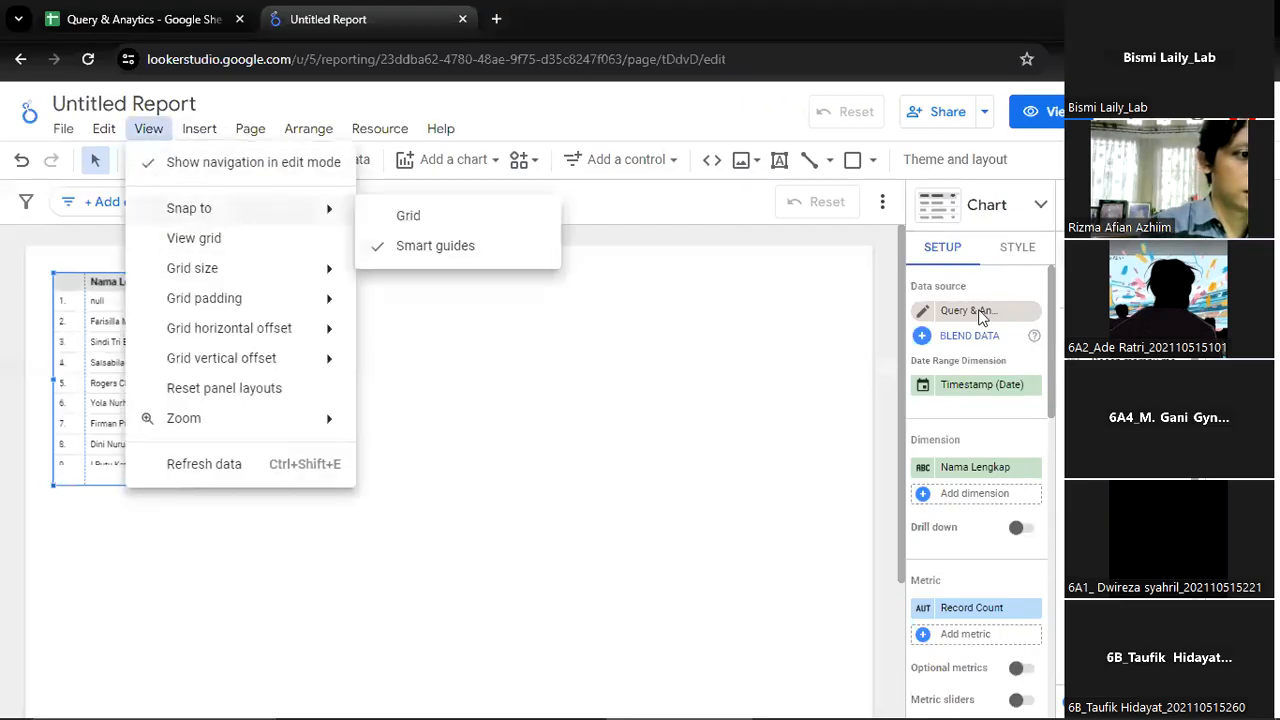
click(205, 163)
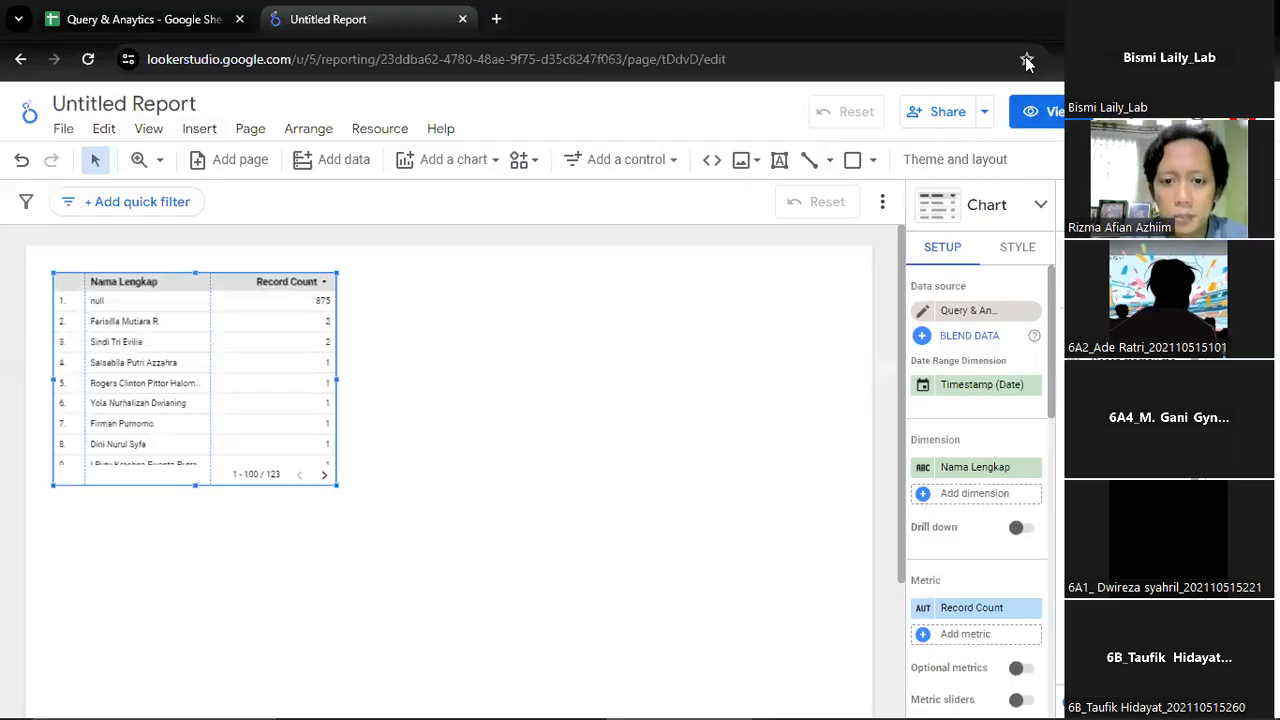
Preview the report in view mode and return to edit mode
click(1042, 120)
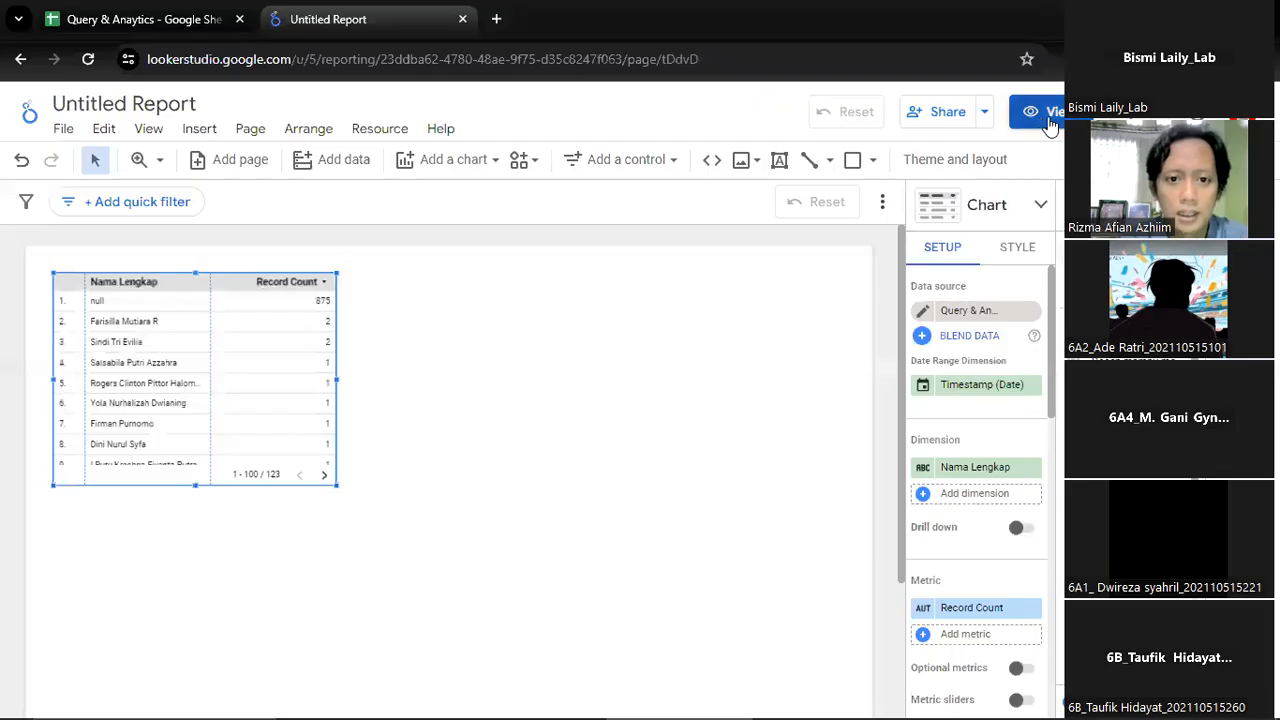
click(1050, 123)
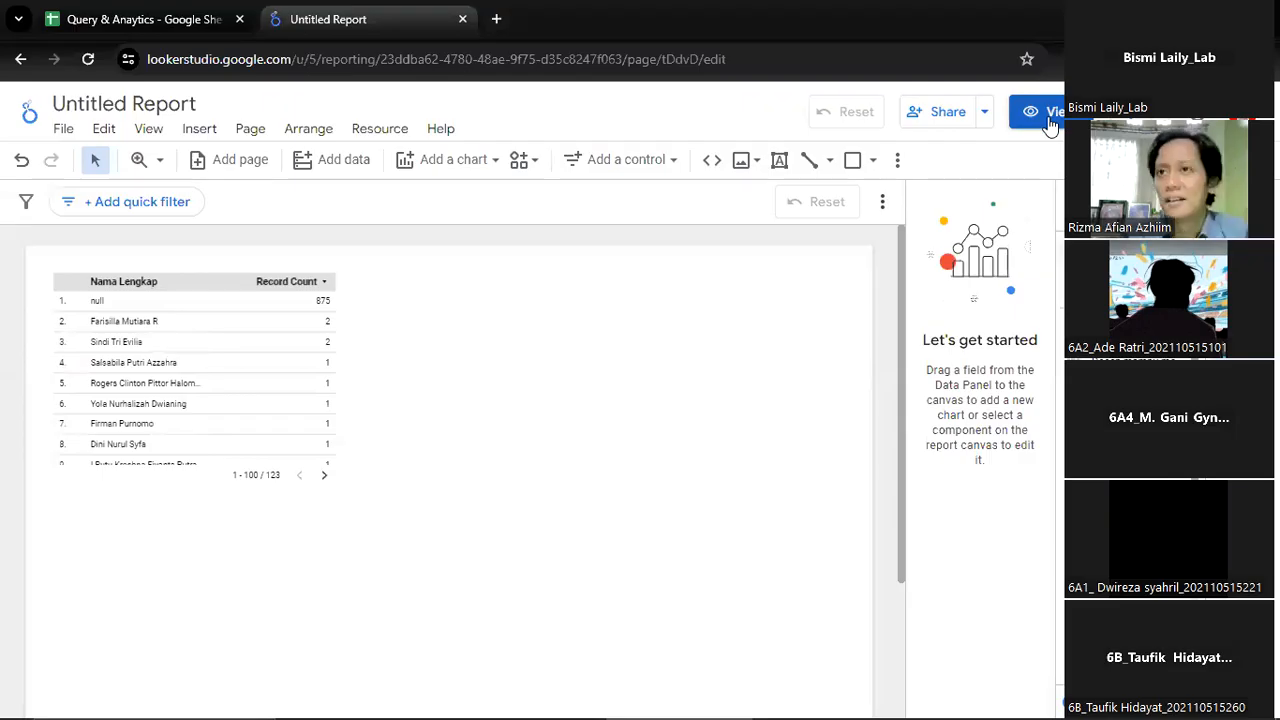
click(1050, 124)
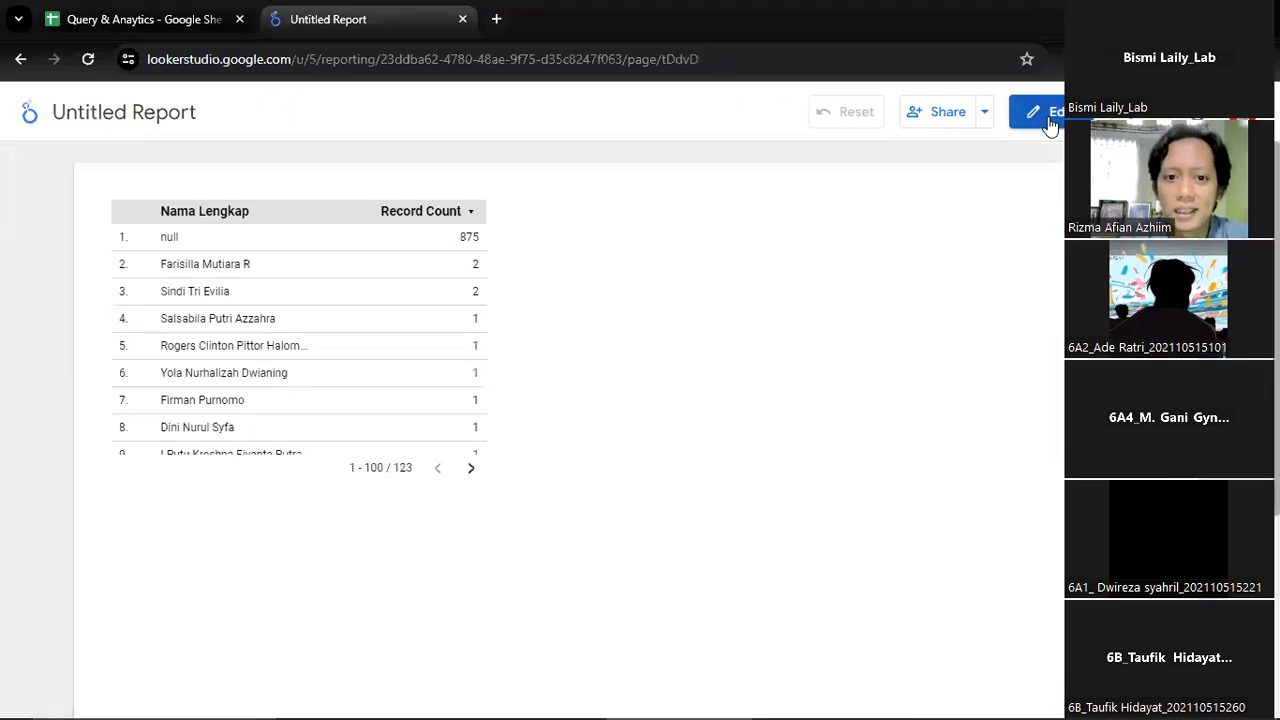
click(1050, 124)
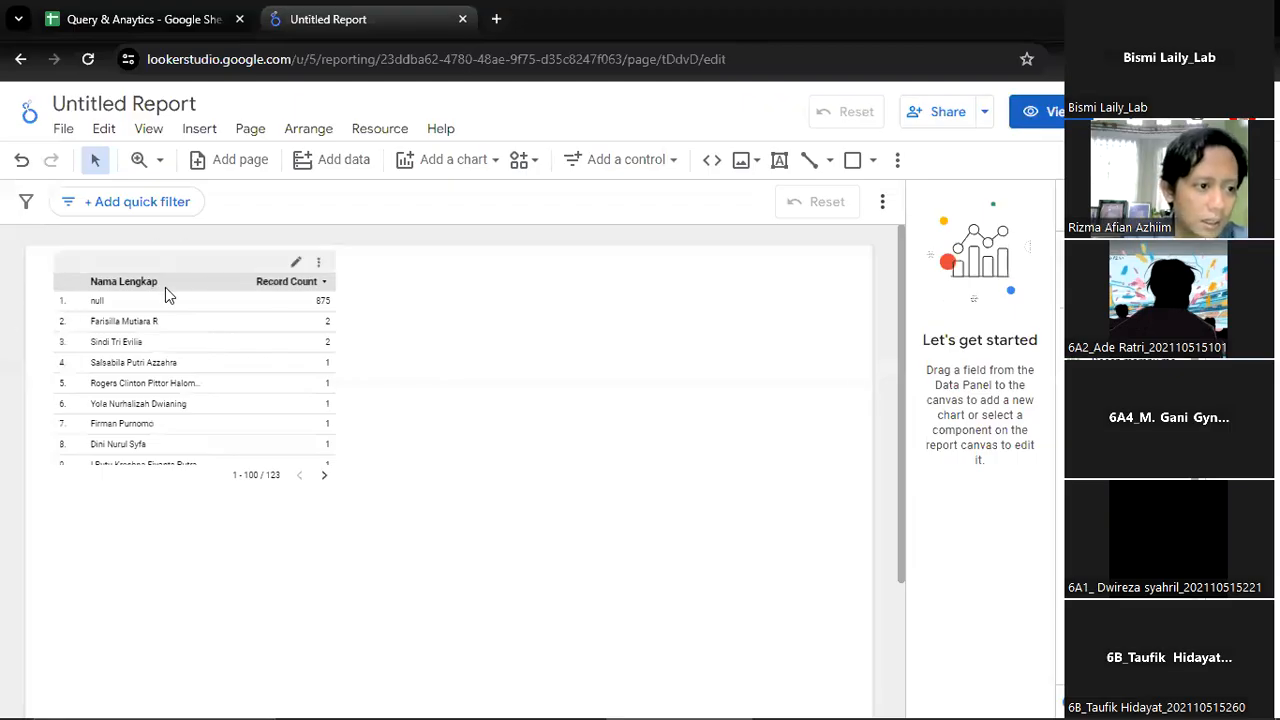
Delete the default Nama Lengkap table from the report page
click(325, 270)
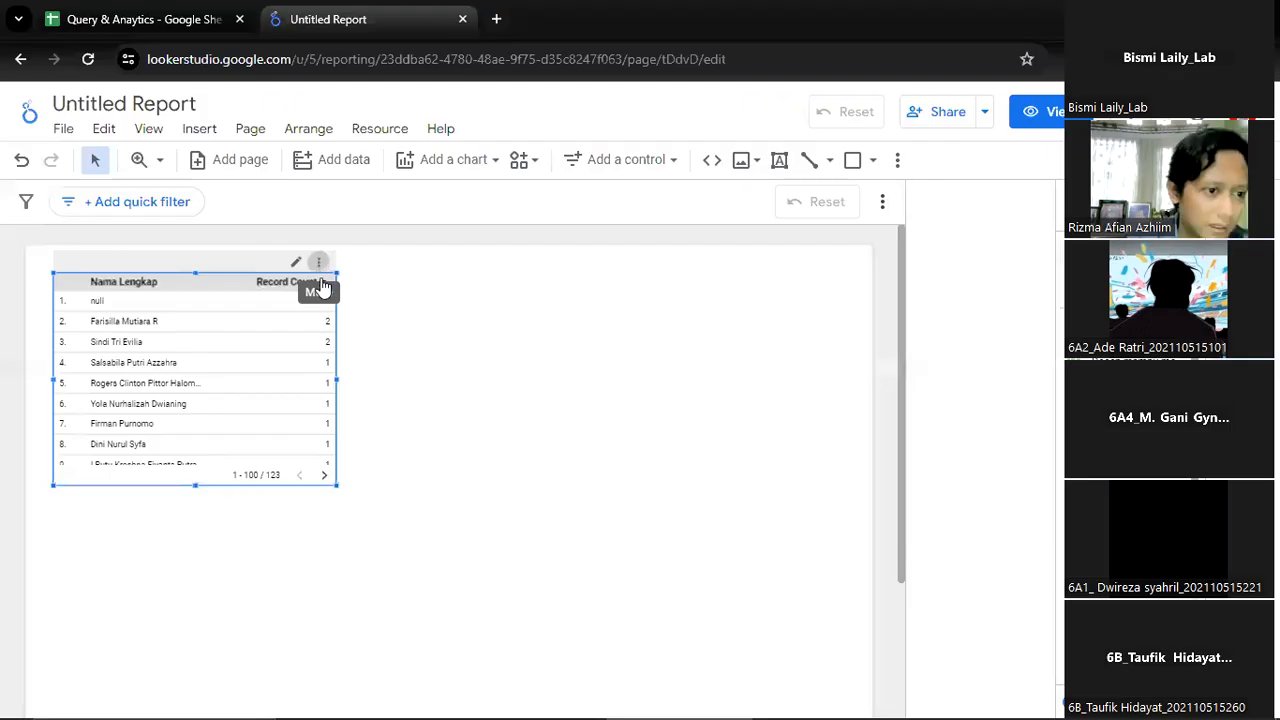
click(319, 270)
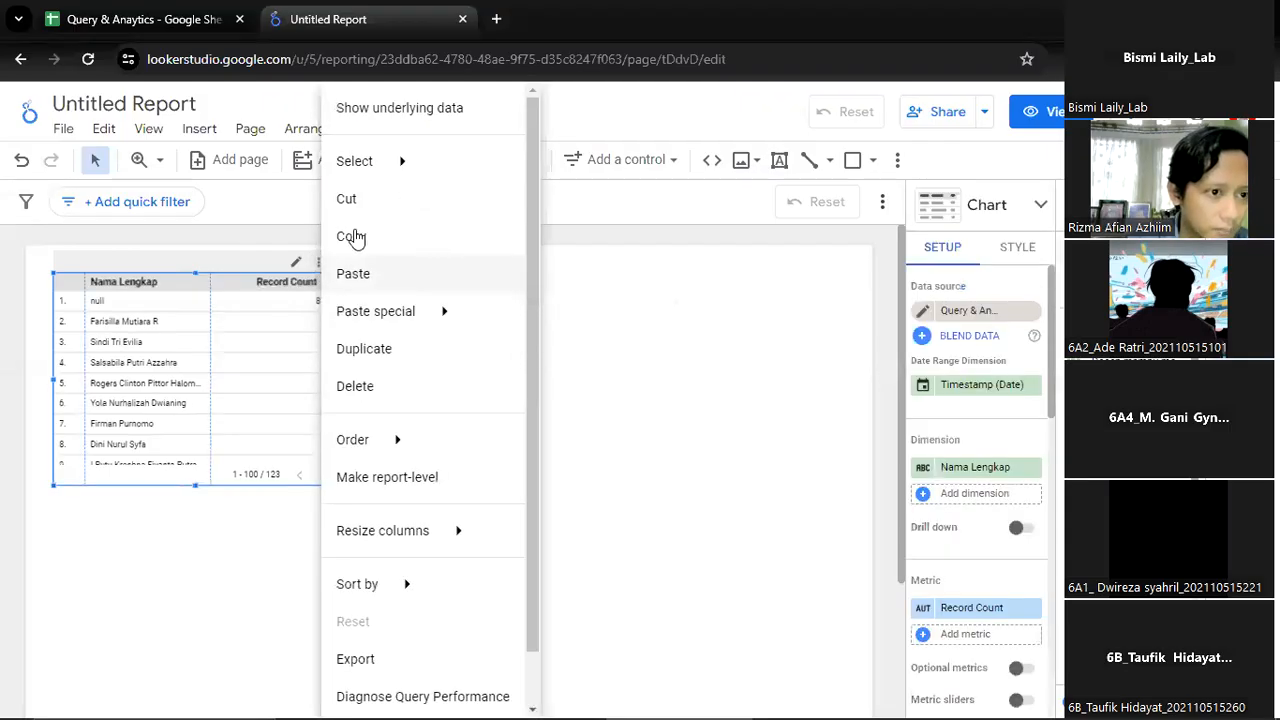
scroll(400, 437, down, 1)
click(387, 338)
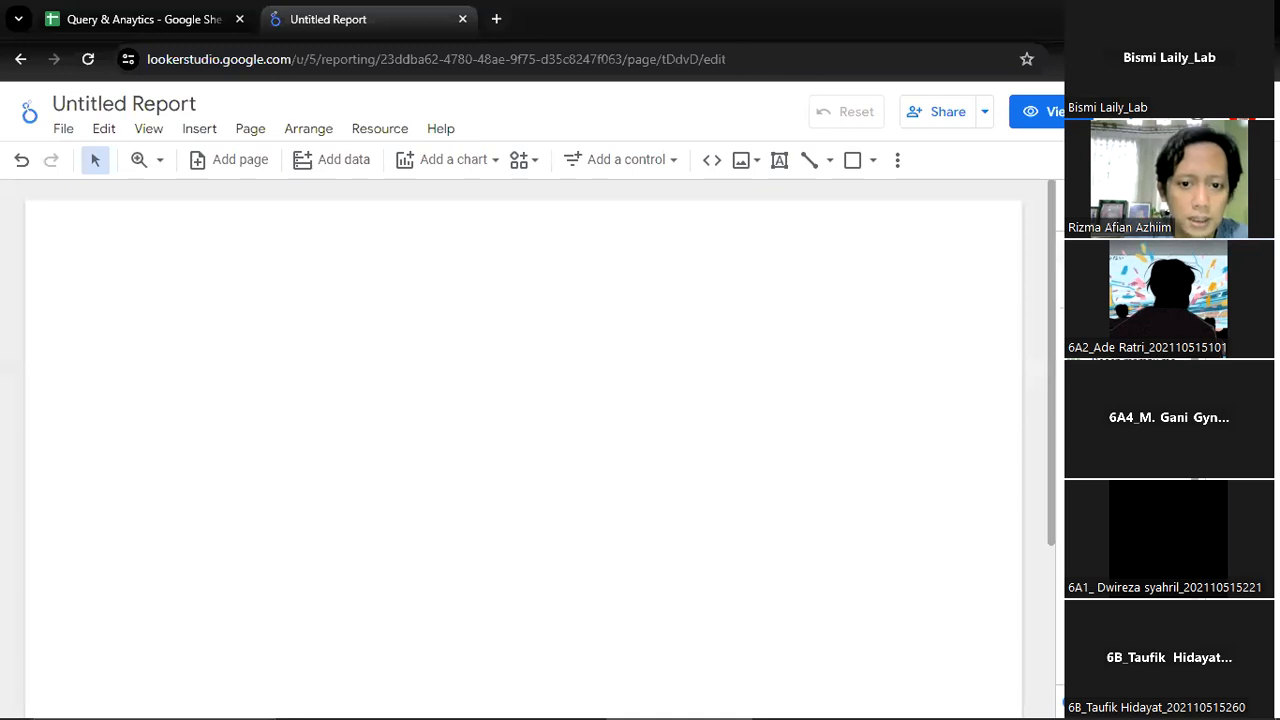
click(1264, 230)
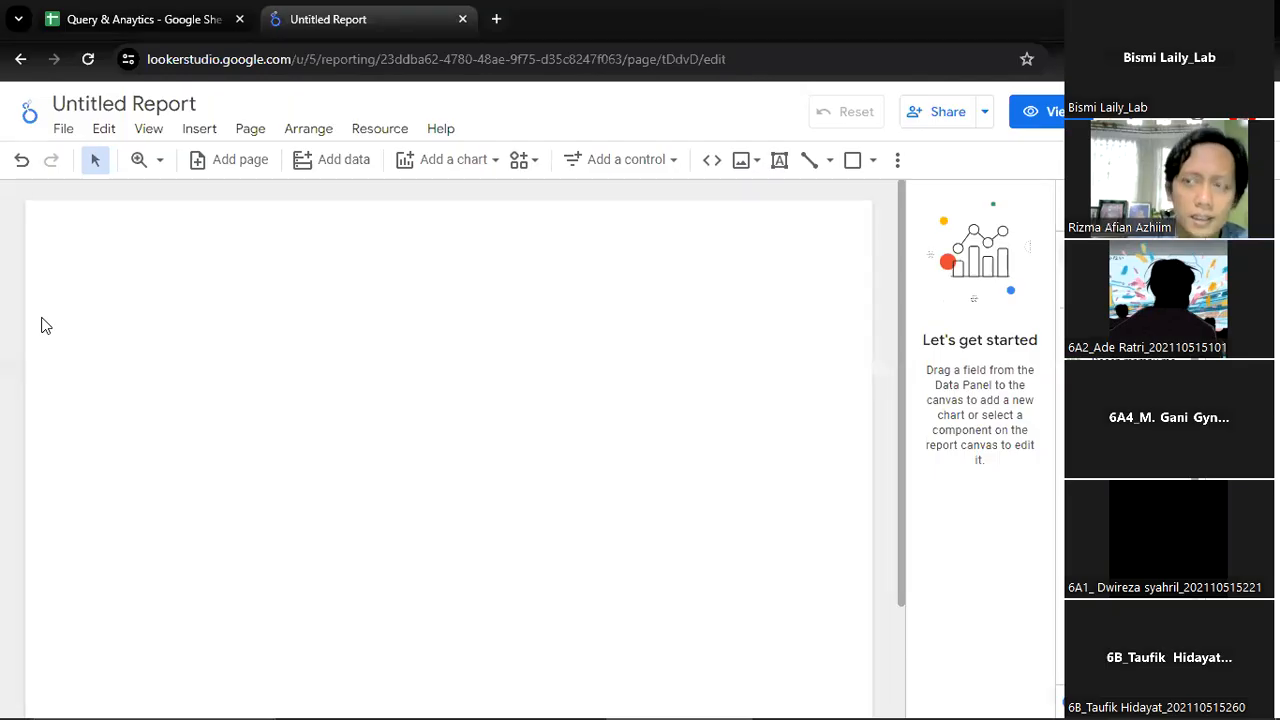
Insert a column chart at the left edge of the report page and enlarge it to about half the page width
click(202, 127)
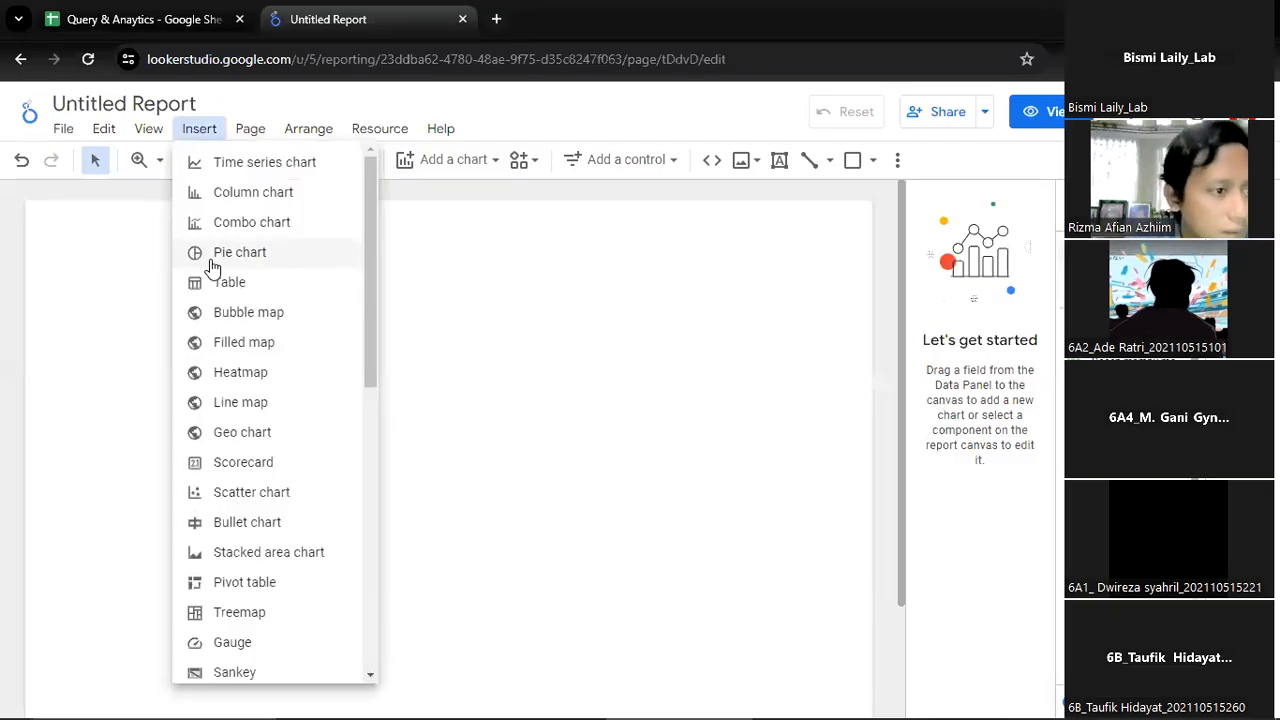
click(256, 194)
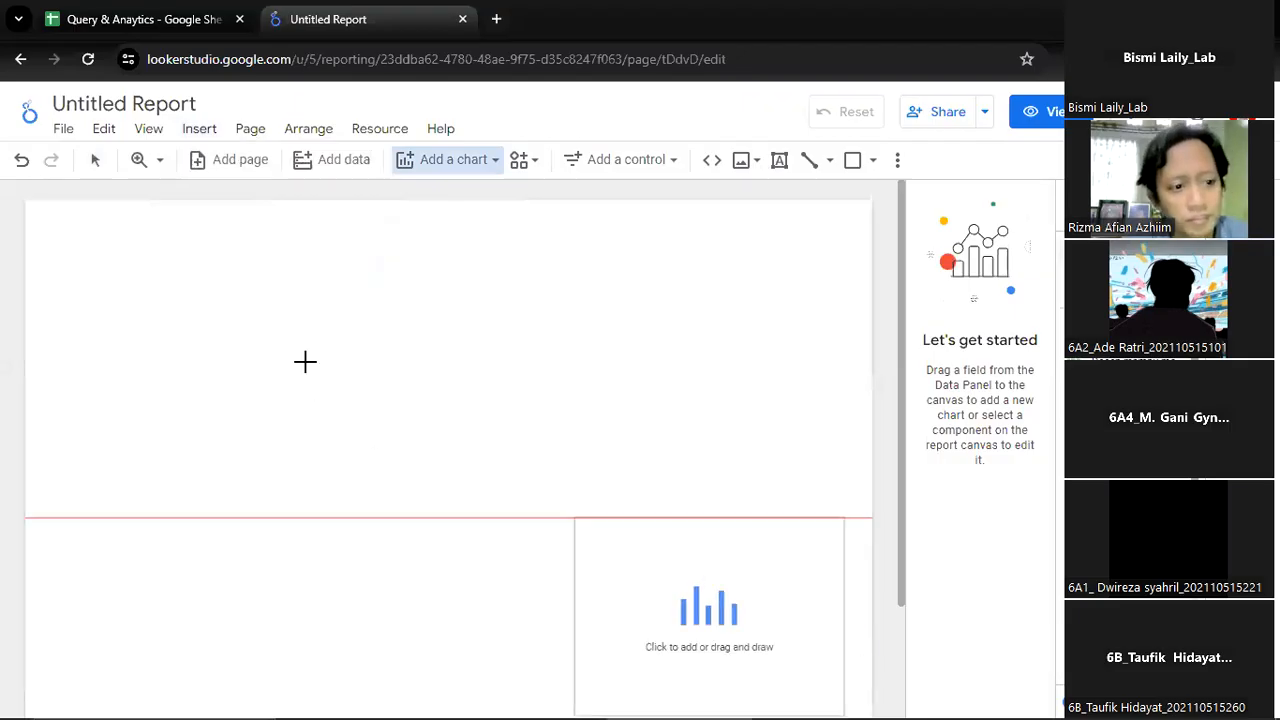
click(26, 291)
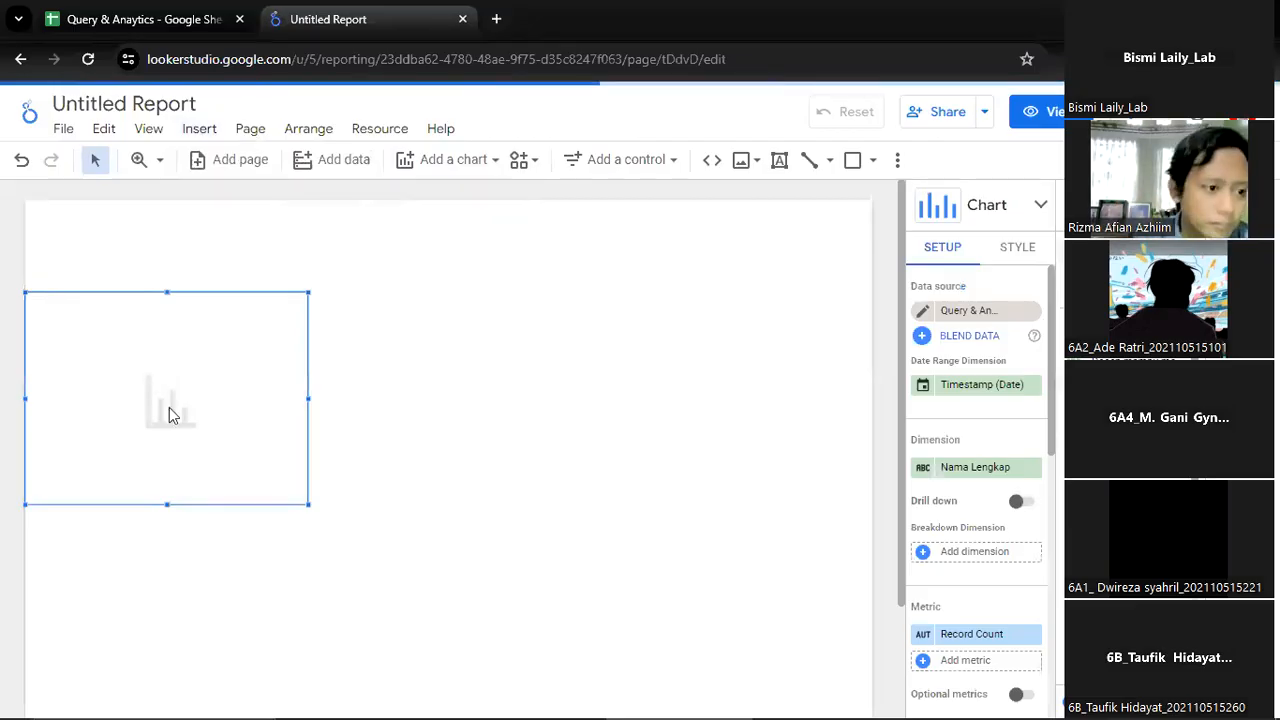
drag(227, 303, 246, 334)
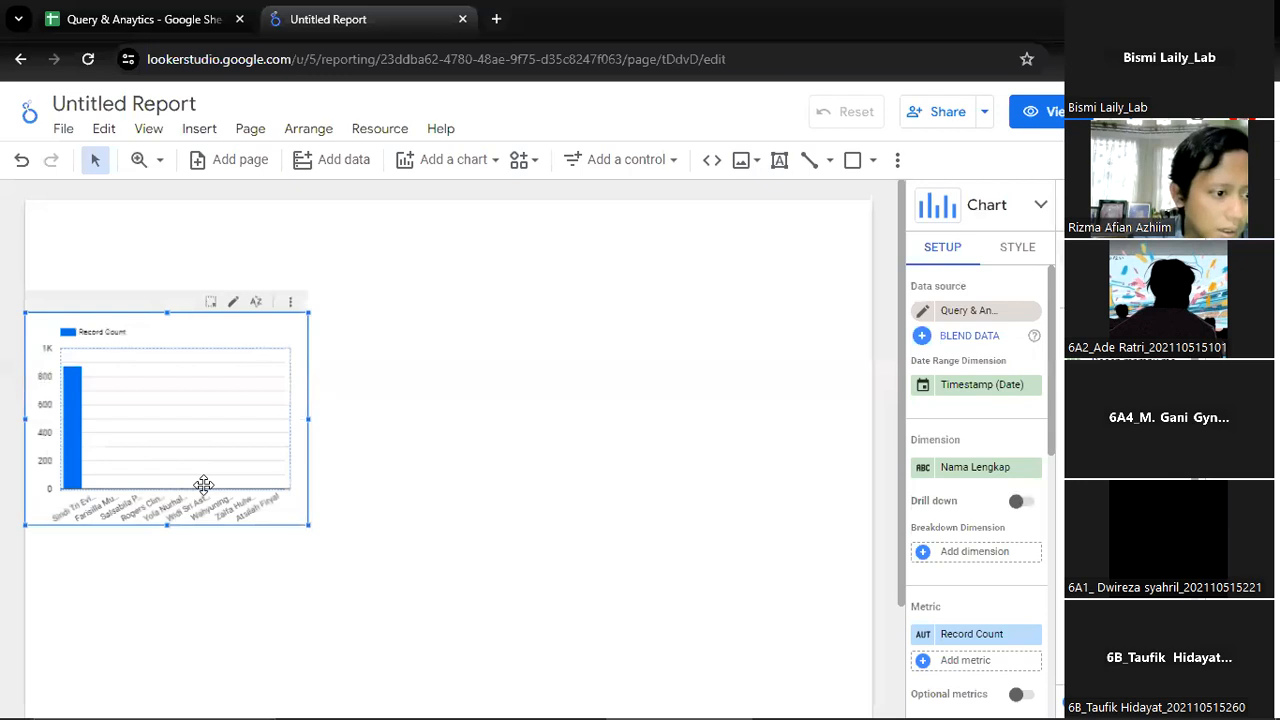
drag(309, 419, 450, 419)
drag(243, 528, 219, 598)
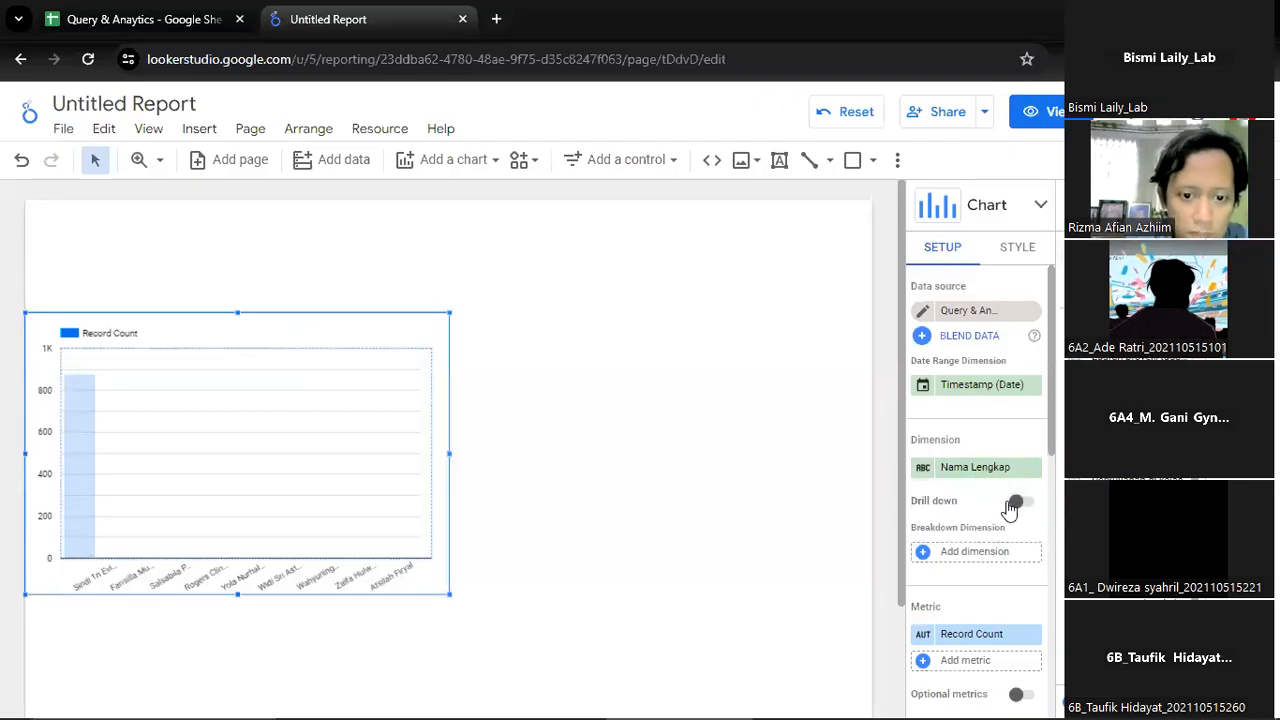
Set the column chart's dimension to Kelas and its metric to Skor Fasilitas
scroll(1020, 490, down, 1)
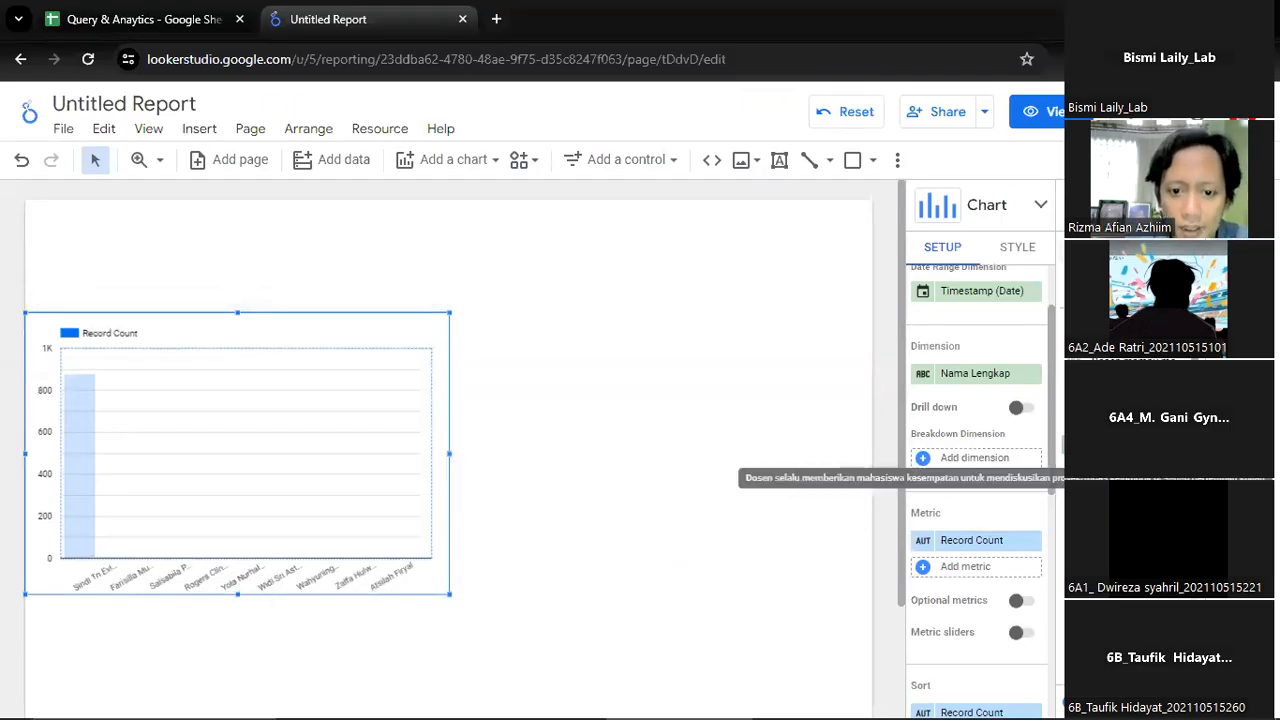
drag(1124, 487, 986, 380)
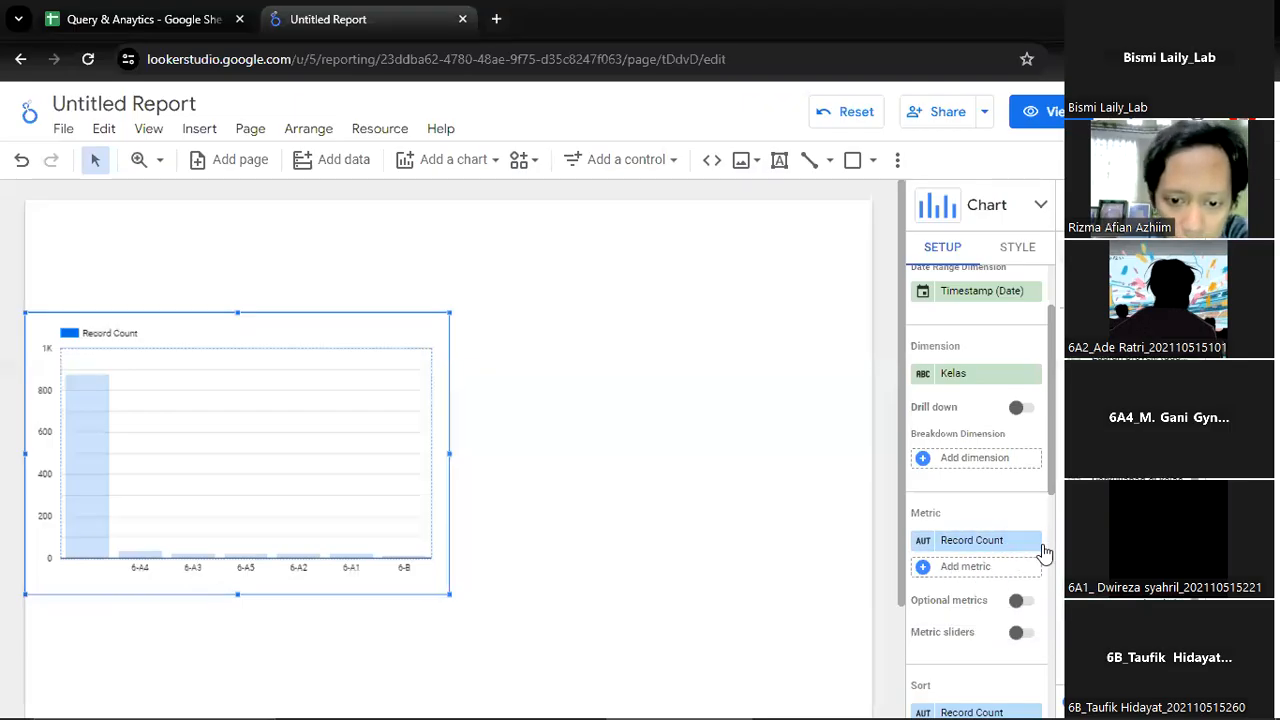
click(923, 541)
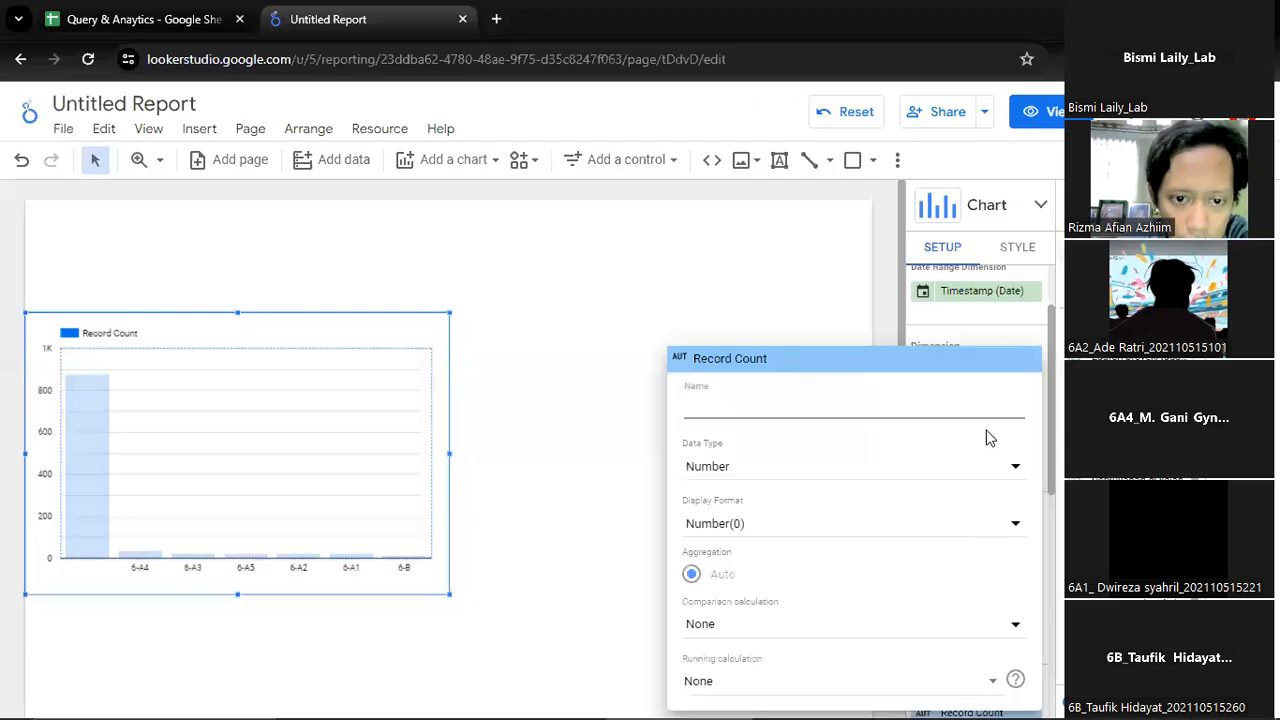
click(1035, 327)
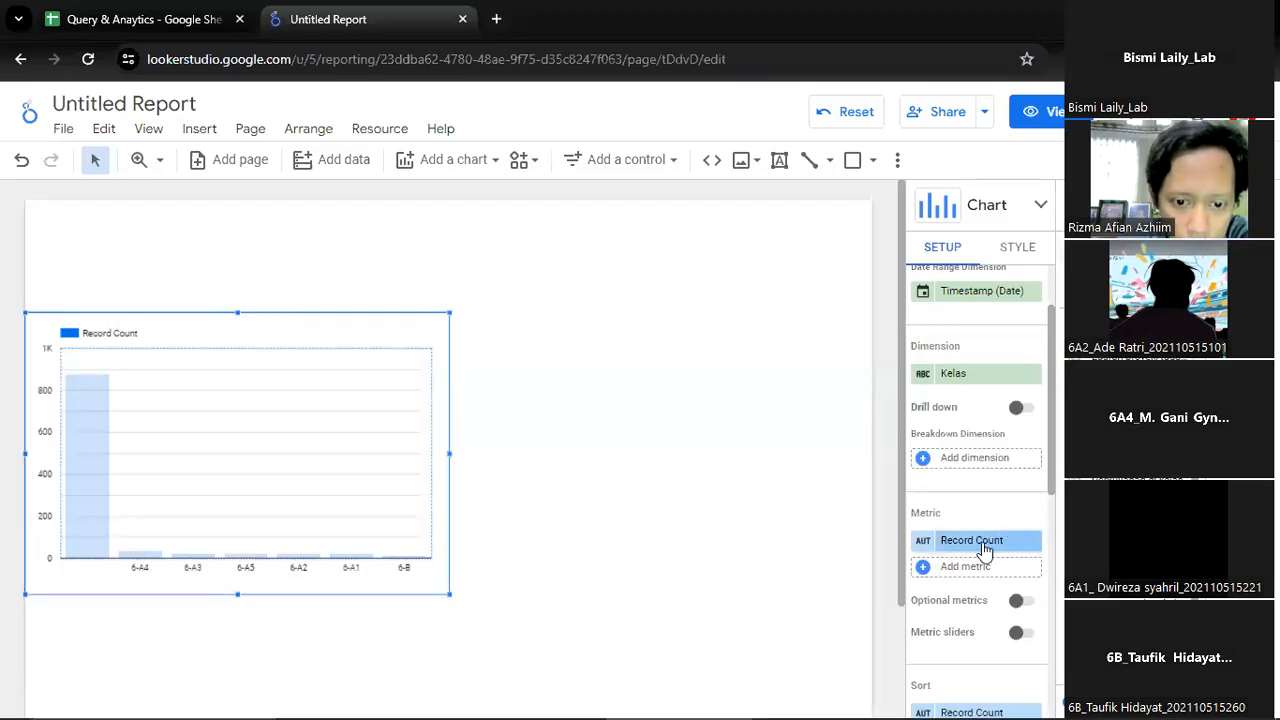
click(982, 542)
text(skor)
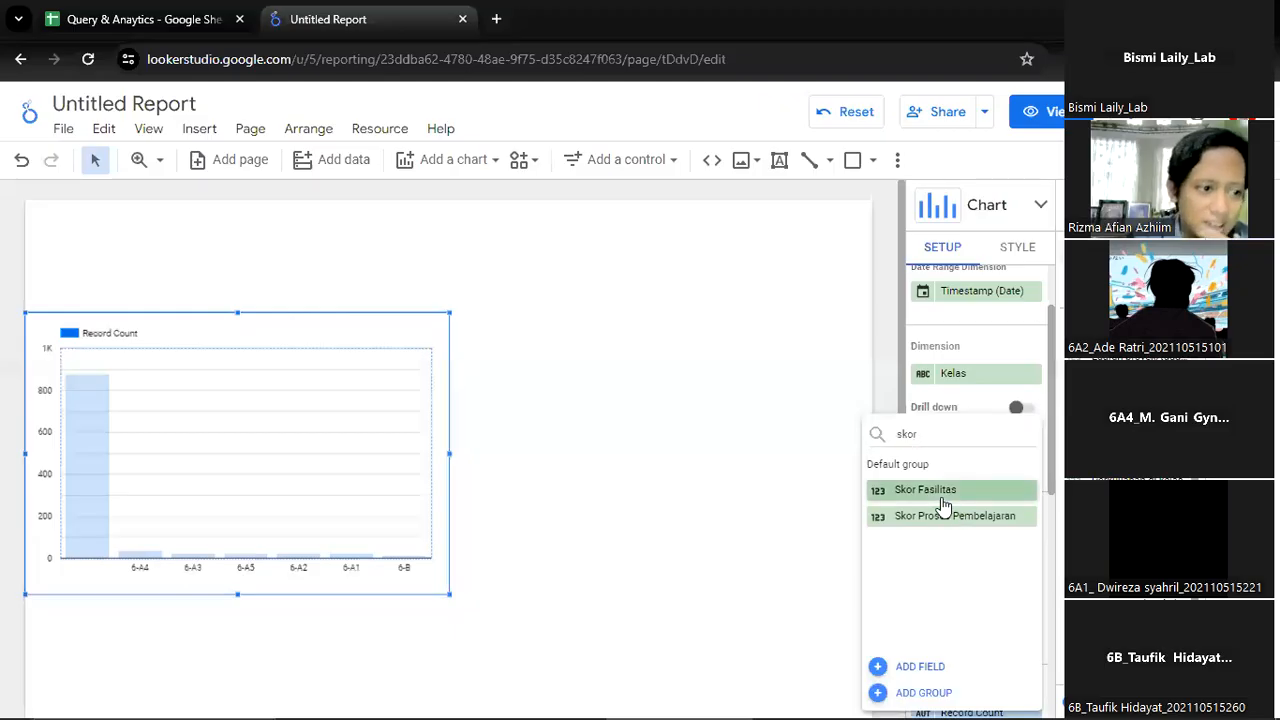
click(941, 499)
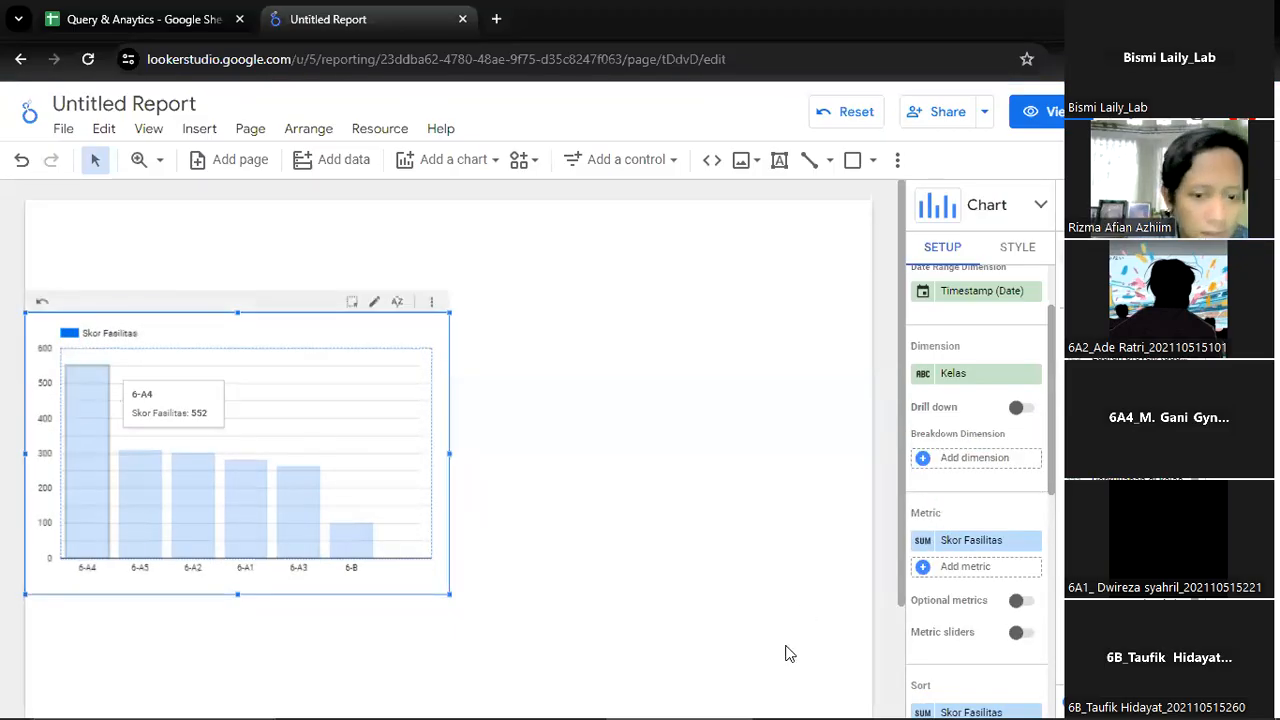
Set the Skor Fasilitas metric's aggregation to Average and rename the metric Mean Fasilitas
click(924, 541)
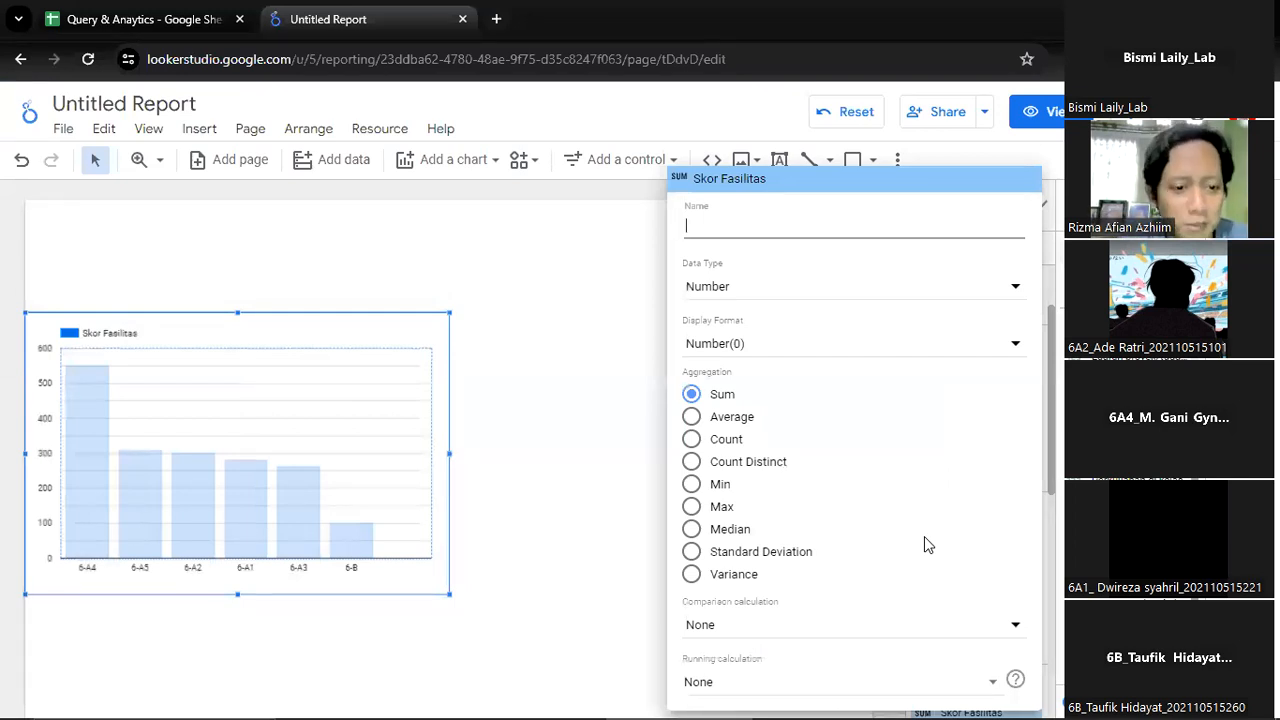
click(706, 420)
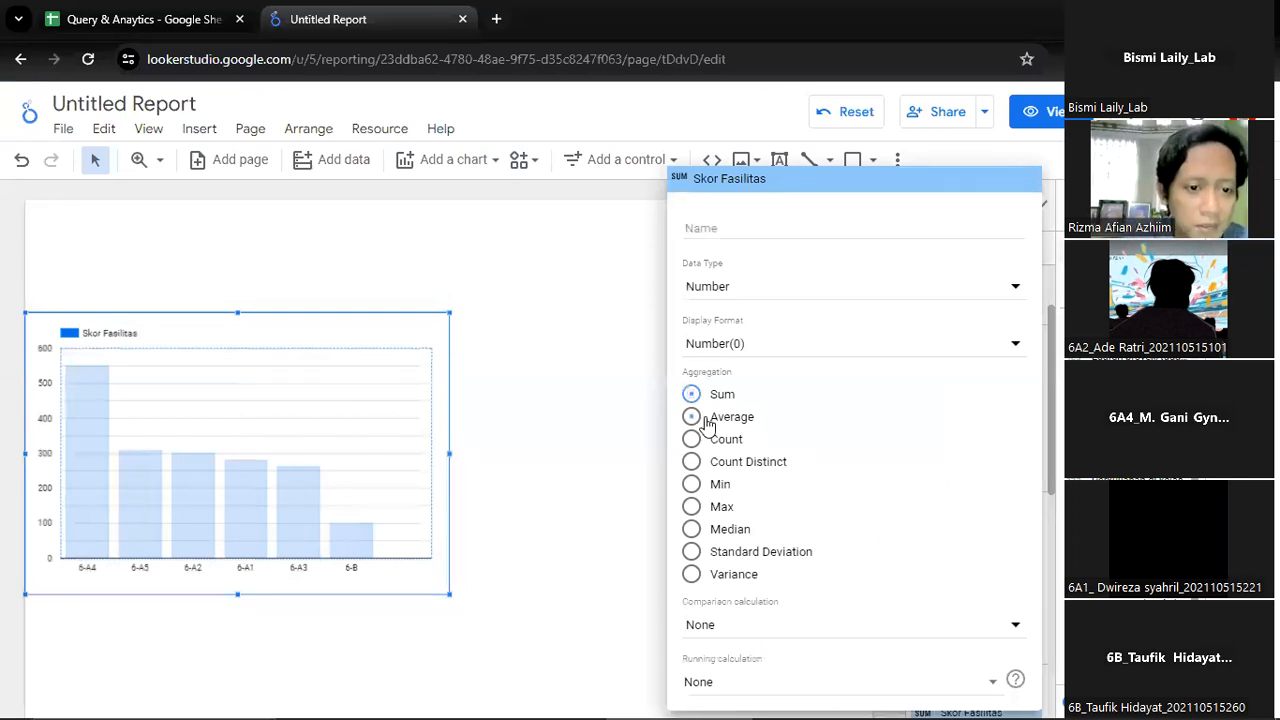
click(775, 226)
text(Mean)
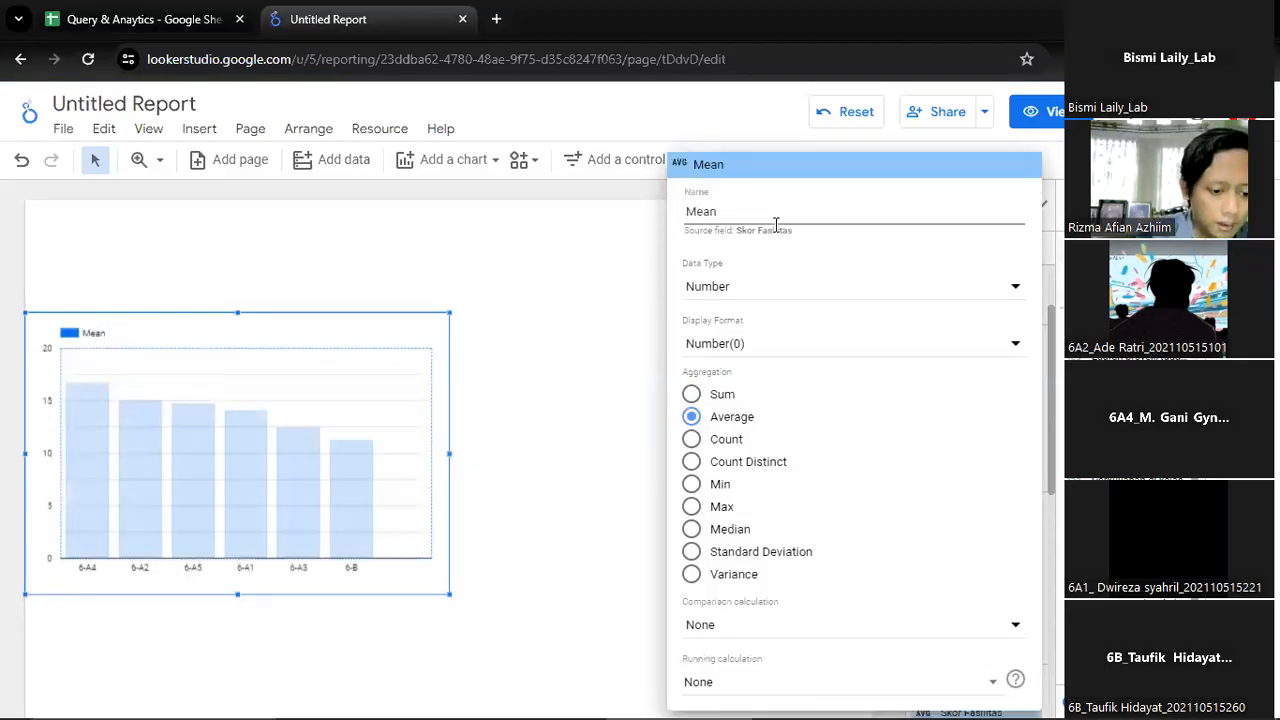
text( Fasol)
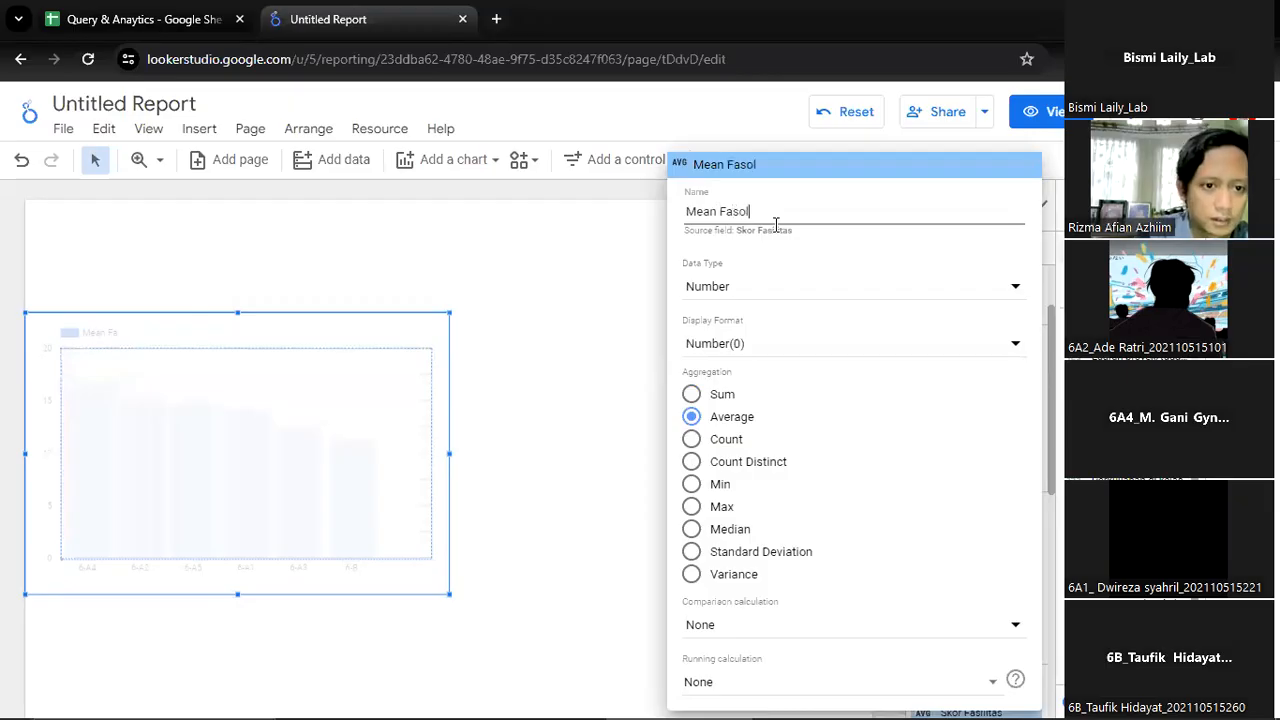
key(BackSpace)
key(BackSpace)
text(ilitas)
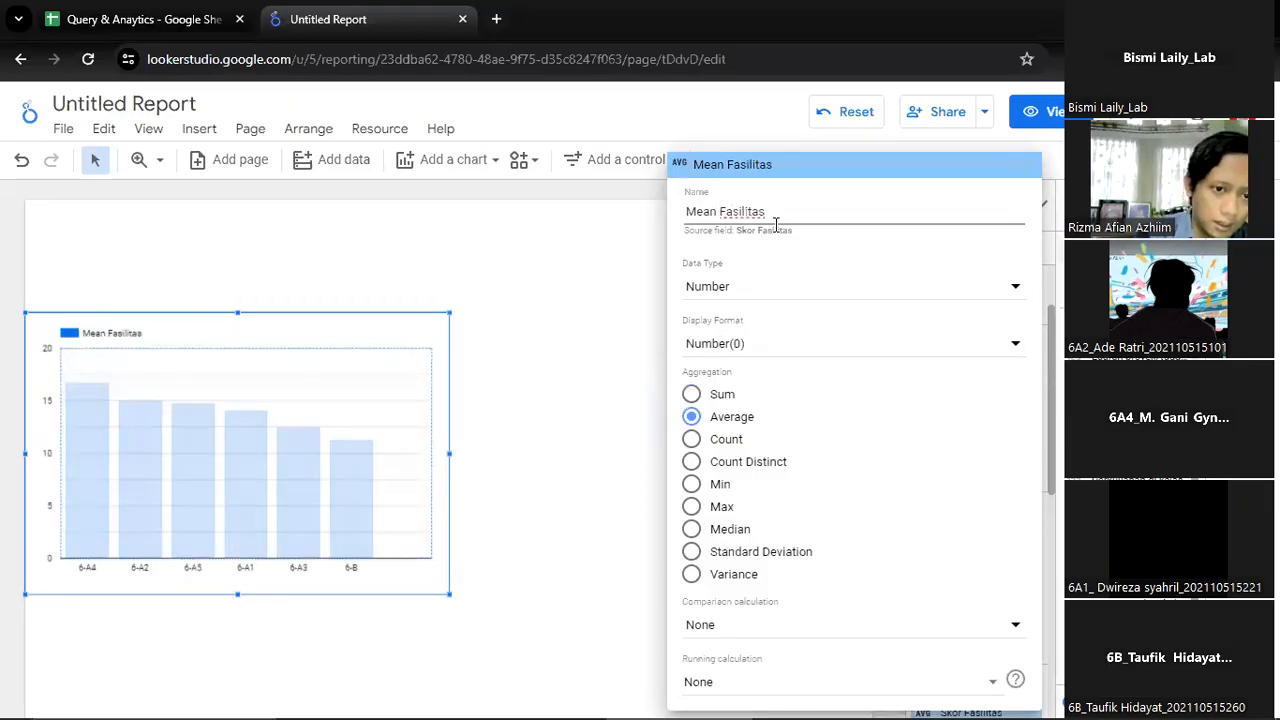
click(590, 285)
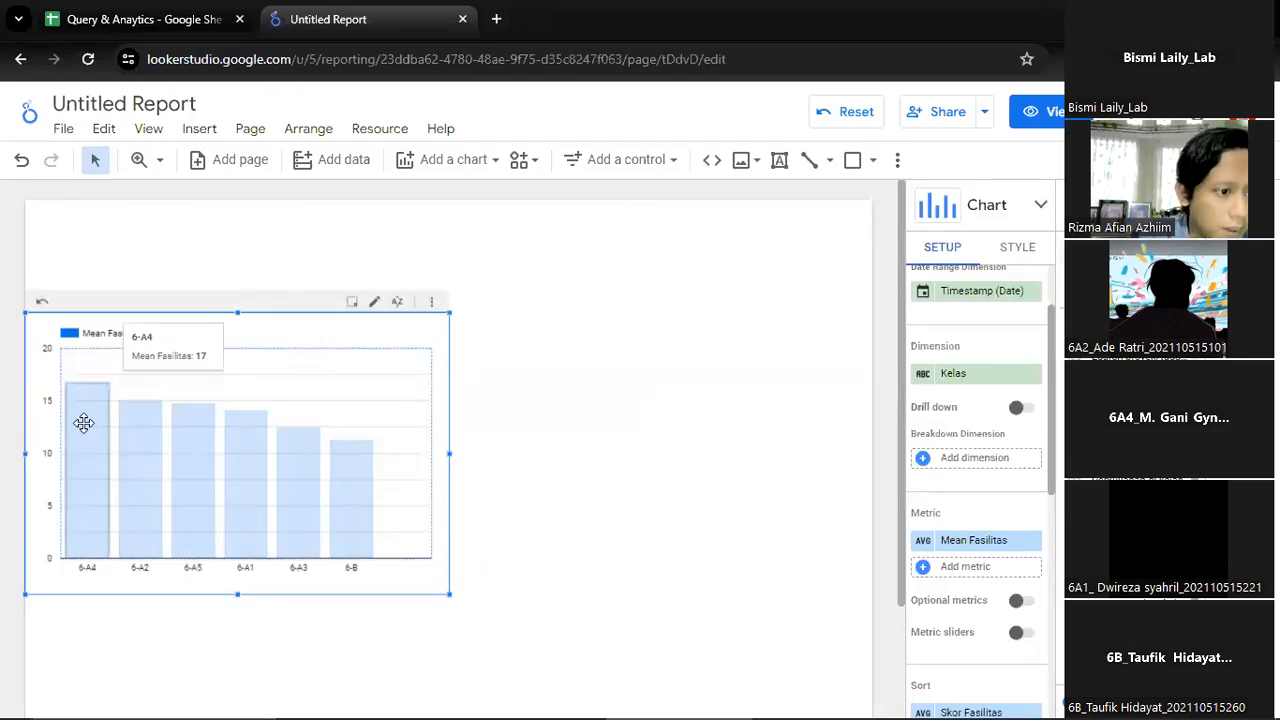
Insert a second column chart beside the Mean Fasilitas chart and widen it toward the page's right edge
click(700, 434)
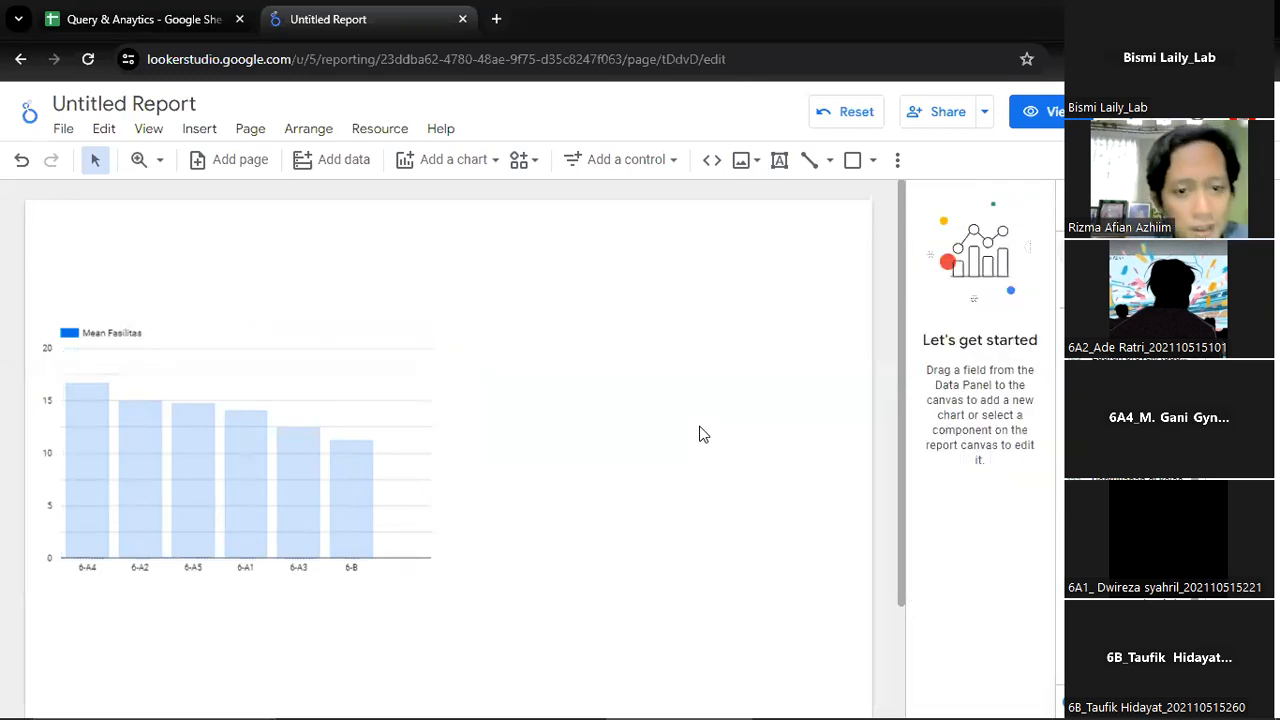
click(199, 128)
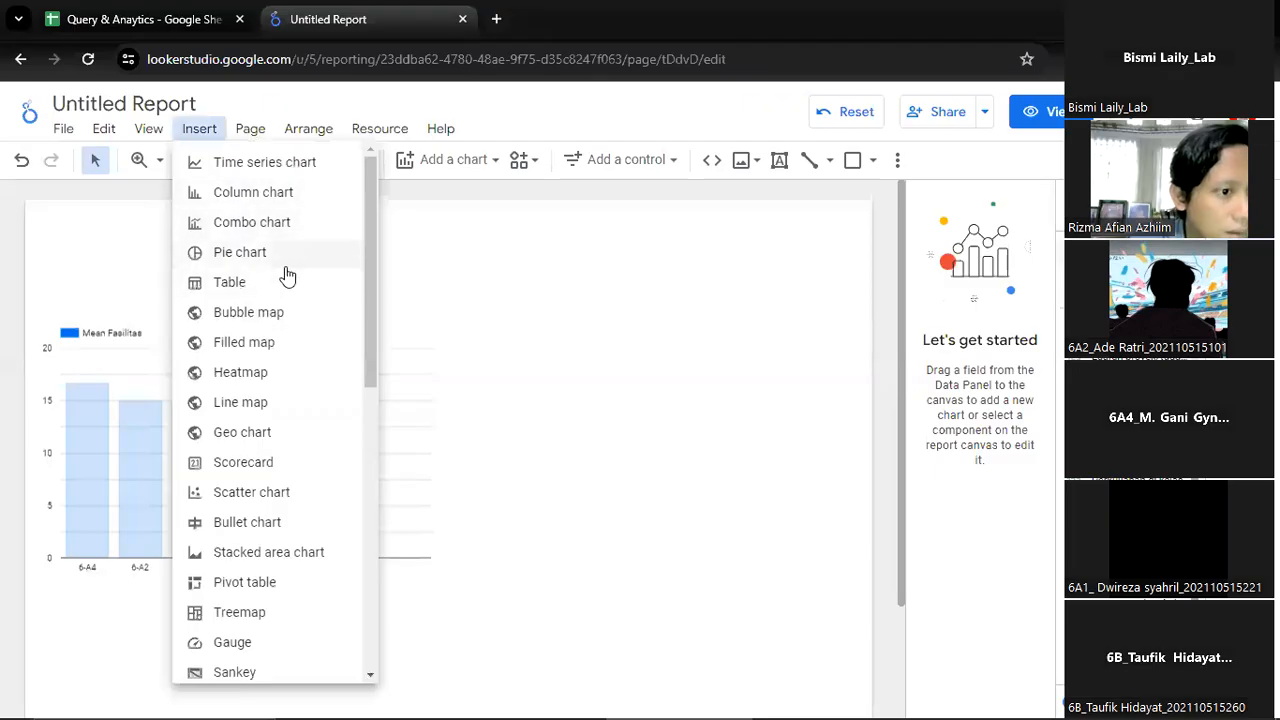
click(290, 194)
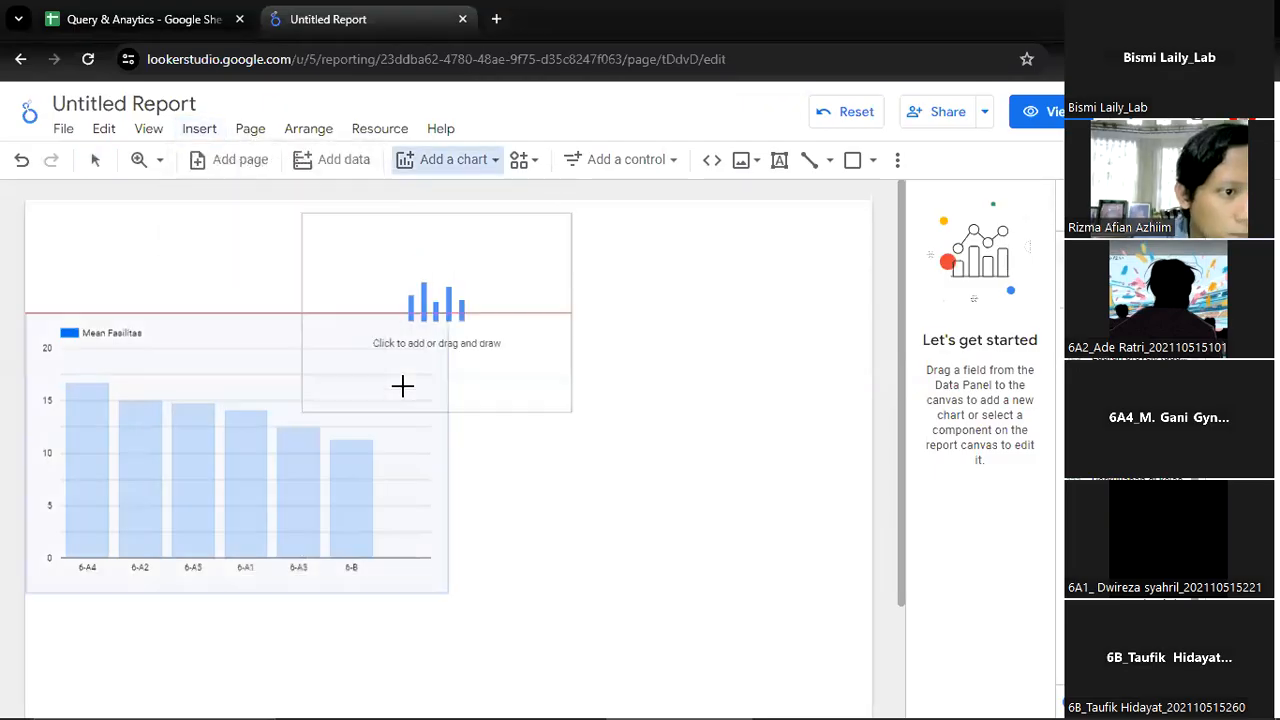
click(456, 375)
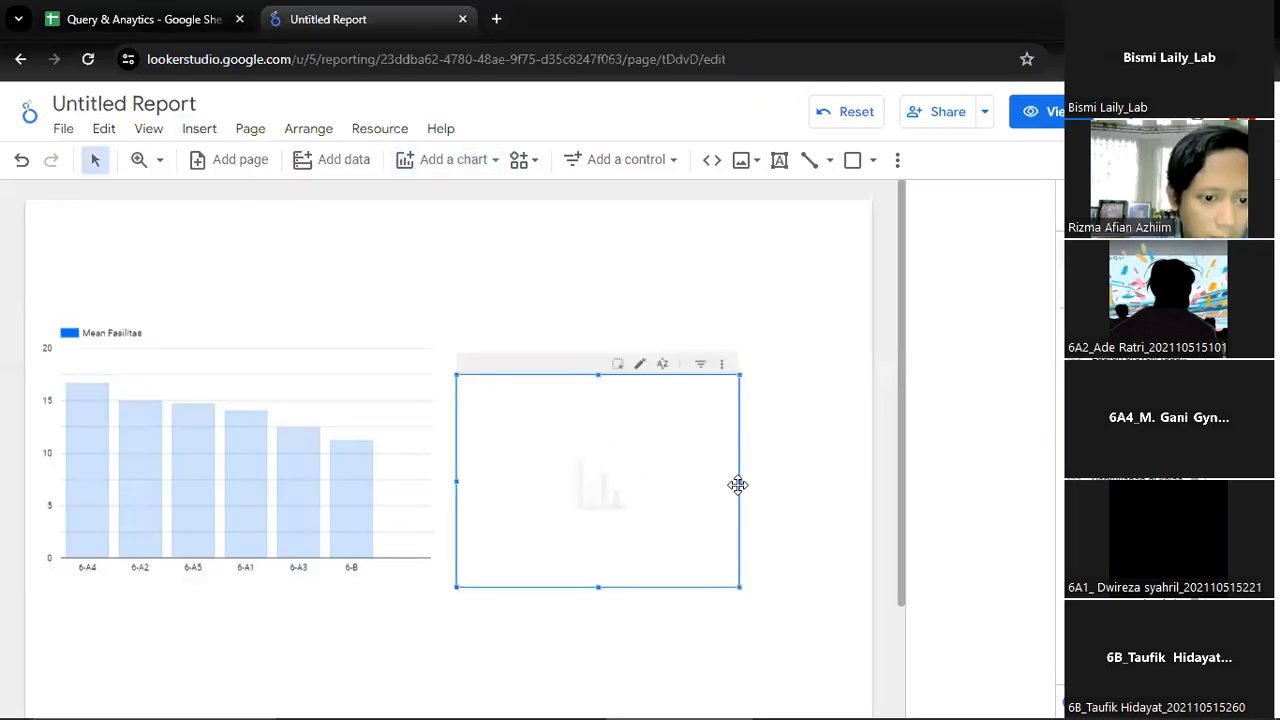
drag(741, 482, 836, 477)
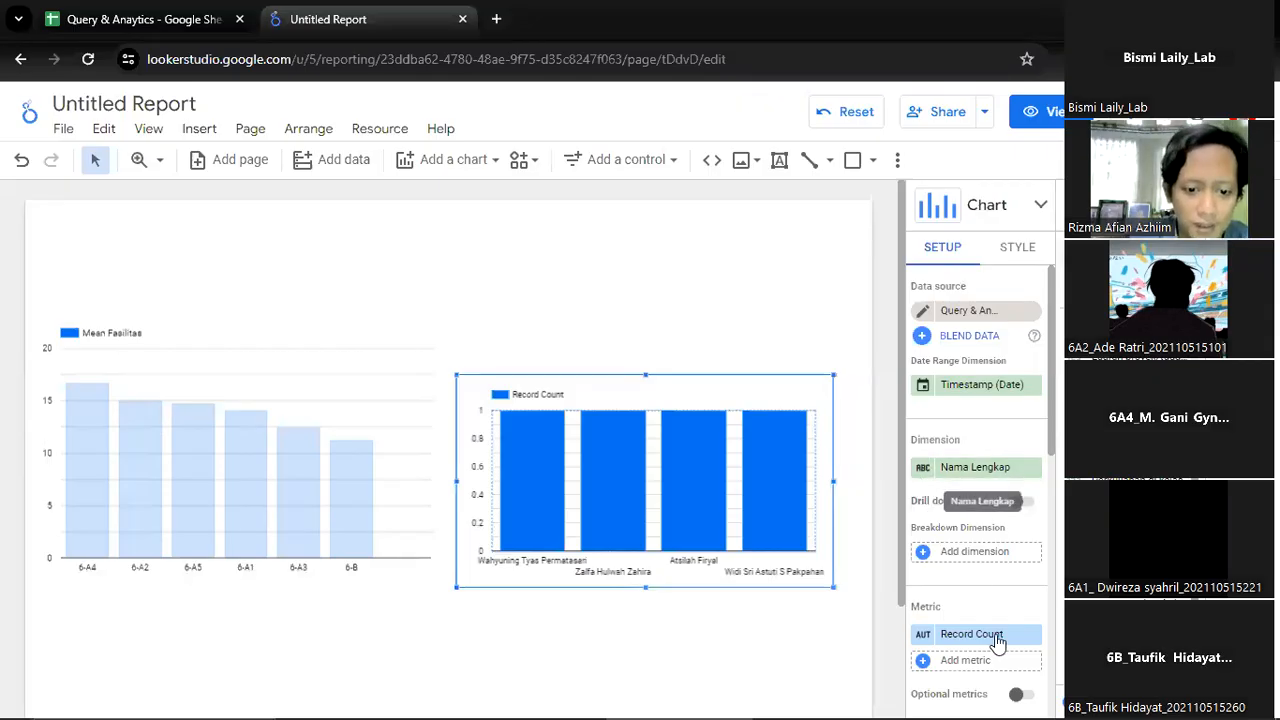
Set the second column chart's metric to 100 Fasilitas
click(952, 637)
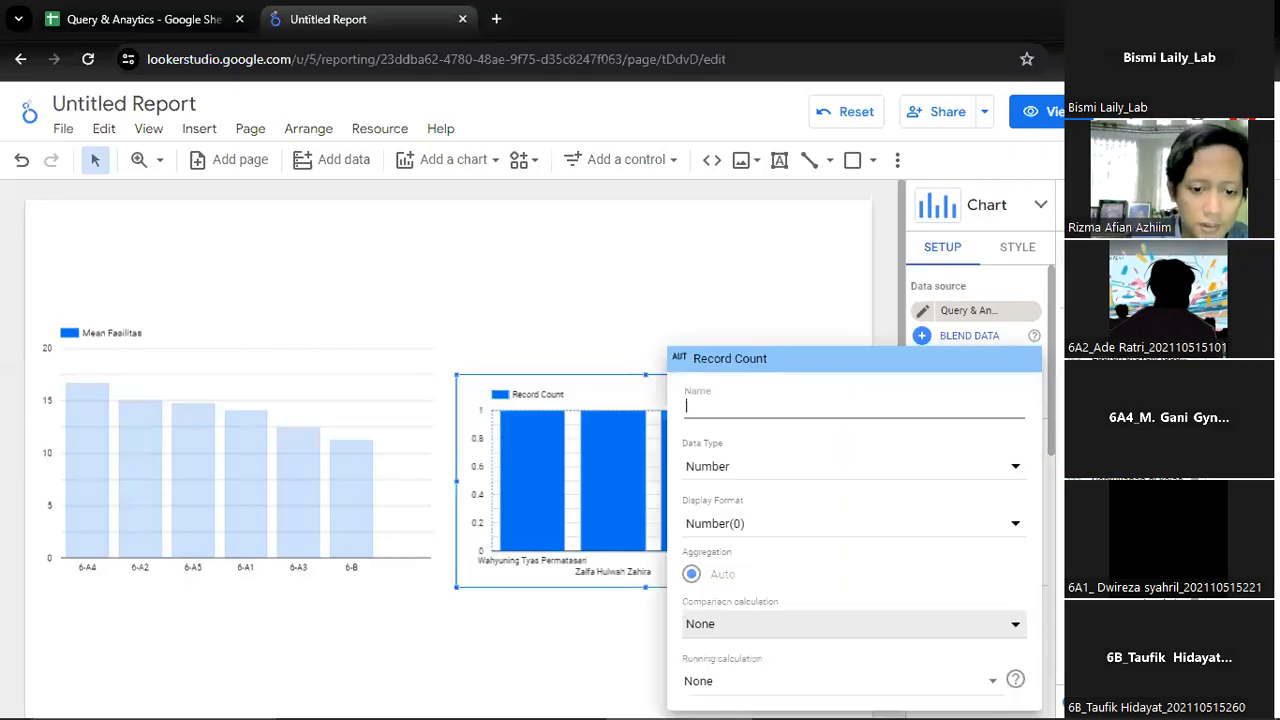
click(1046, 393)
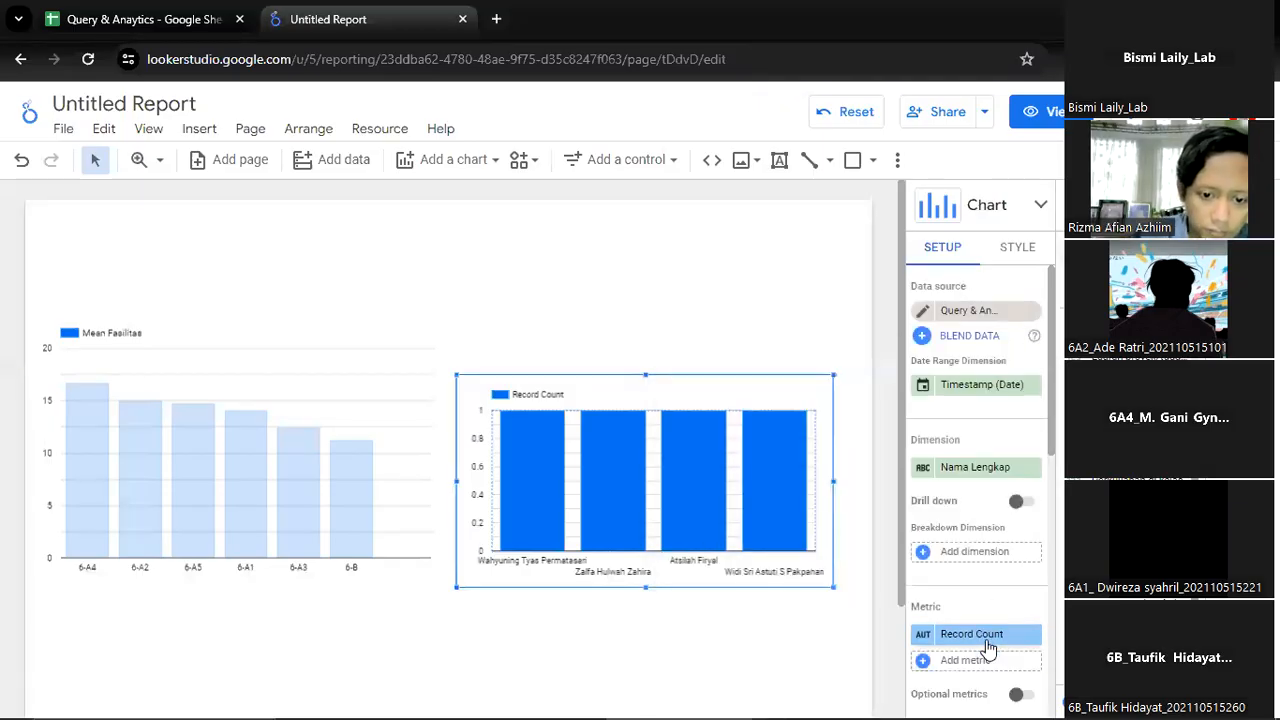
click(982, 643)
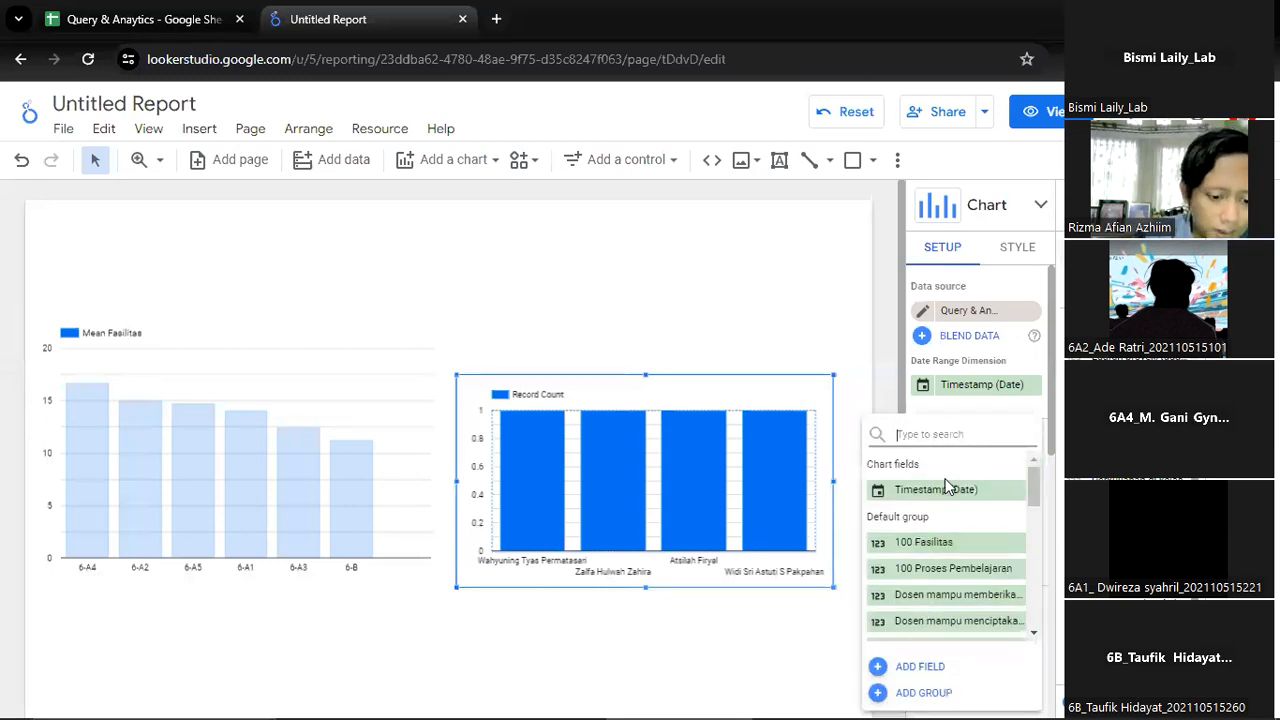
text(f)
click(951, 489)
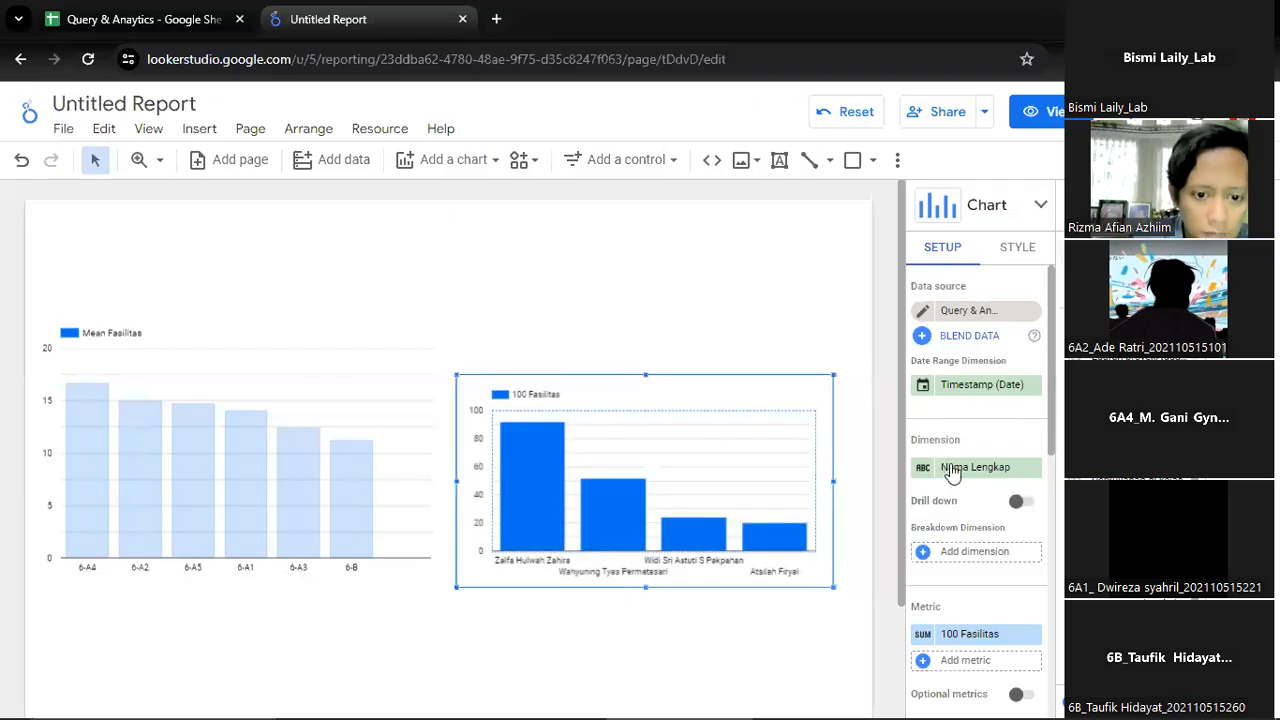
Search the second column chart's available dimension fields for gedung, then clear the search
click(962, 467)
text(g)
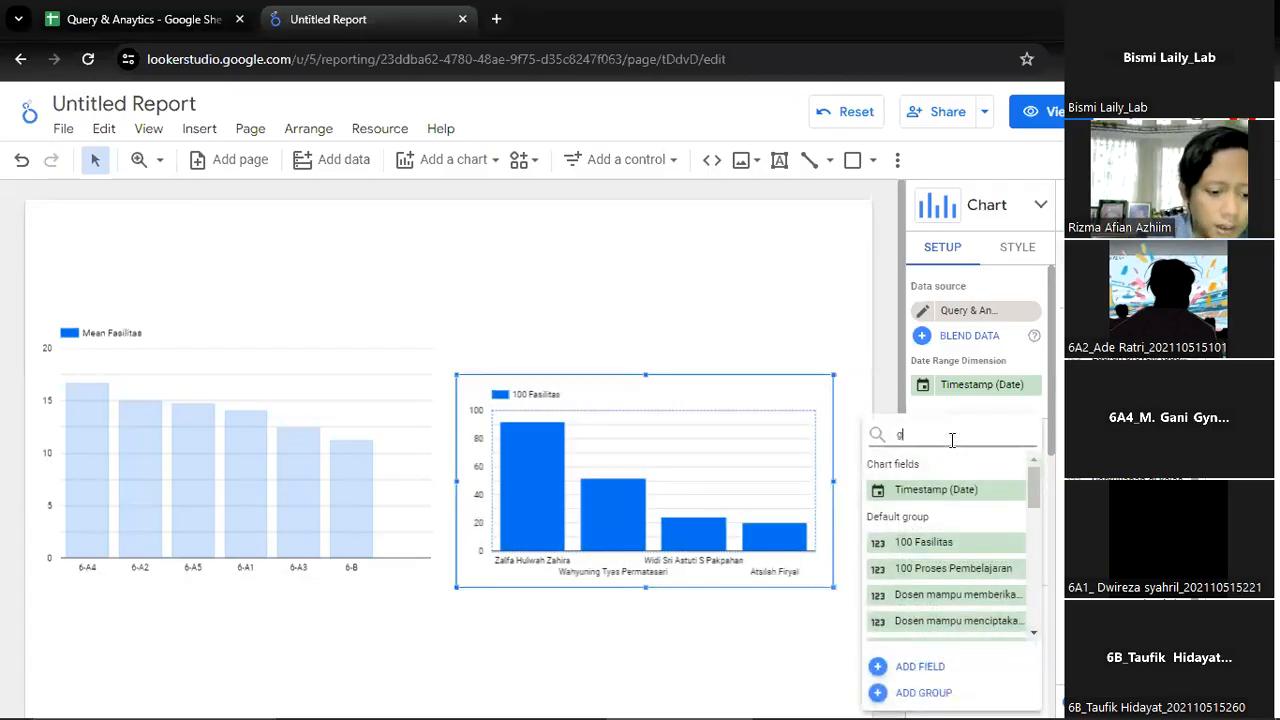
text(edung)
key(ctrl+a)
key(BackSpace)
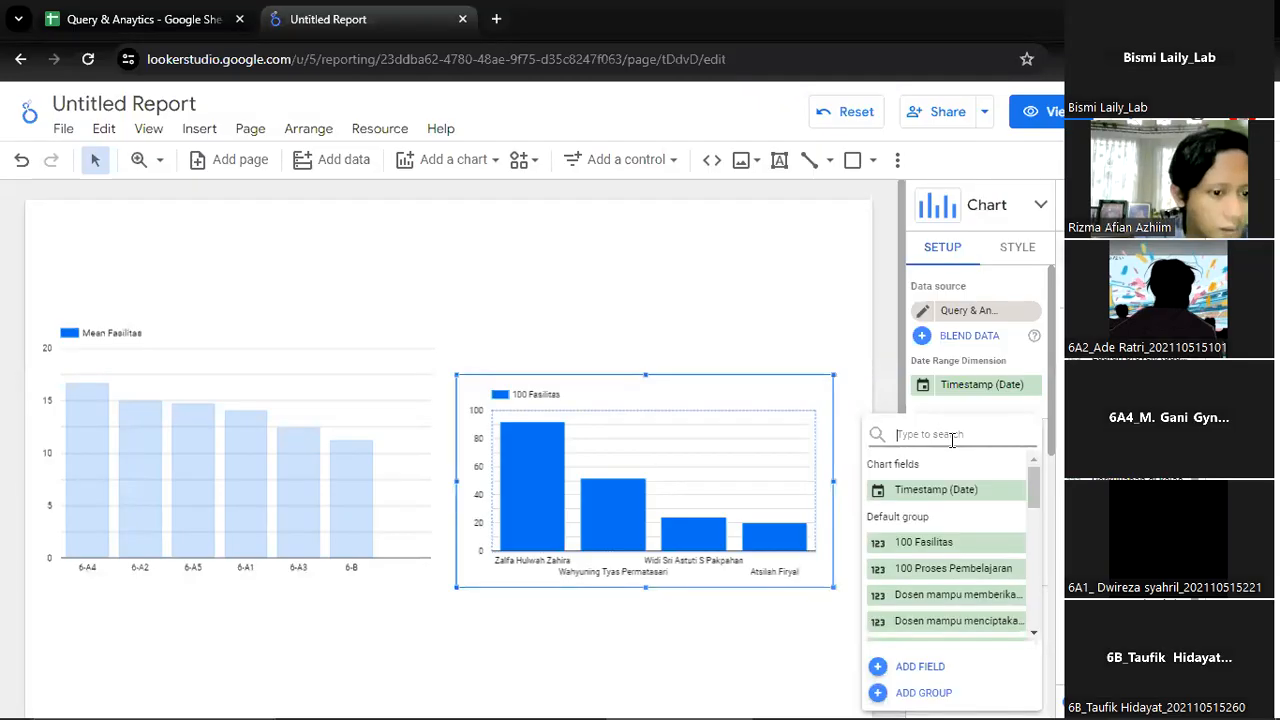
Delete the 100 Fasilitas column chart from the report page
click(612, 433)
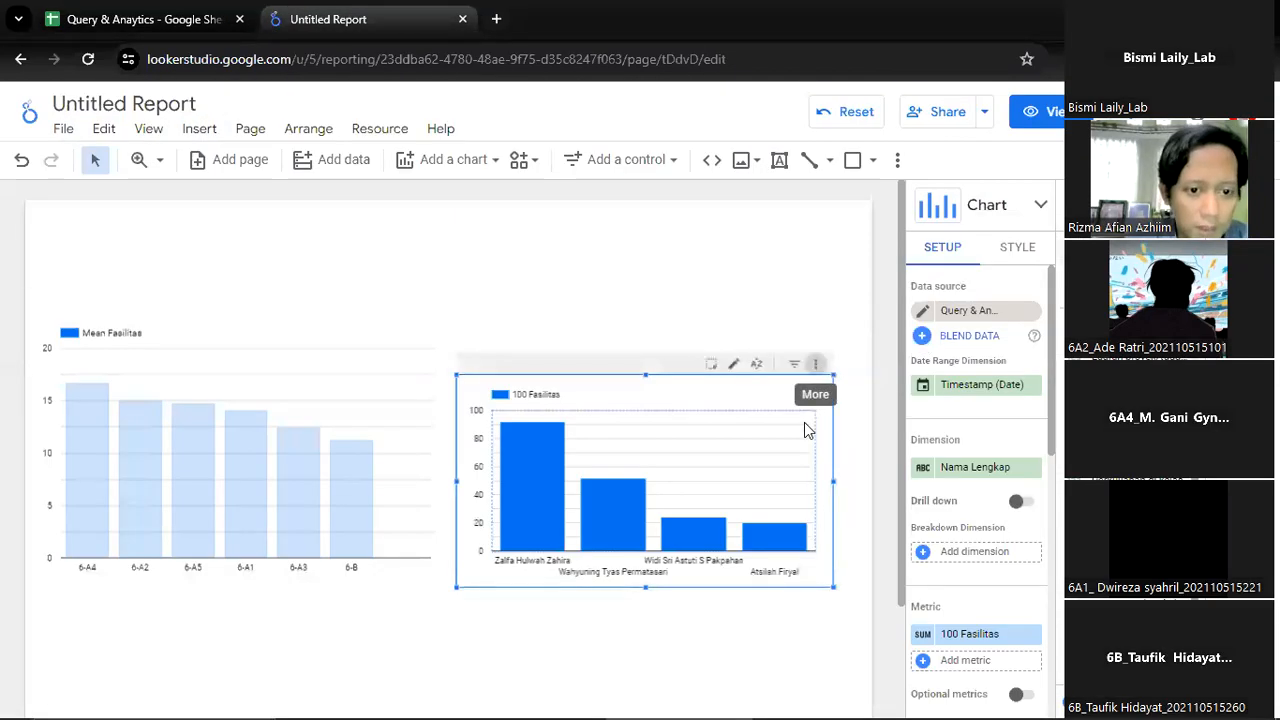
click(815, 364)
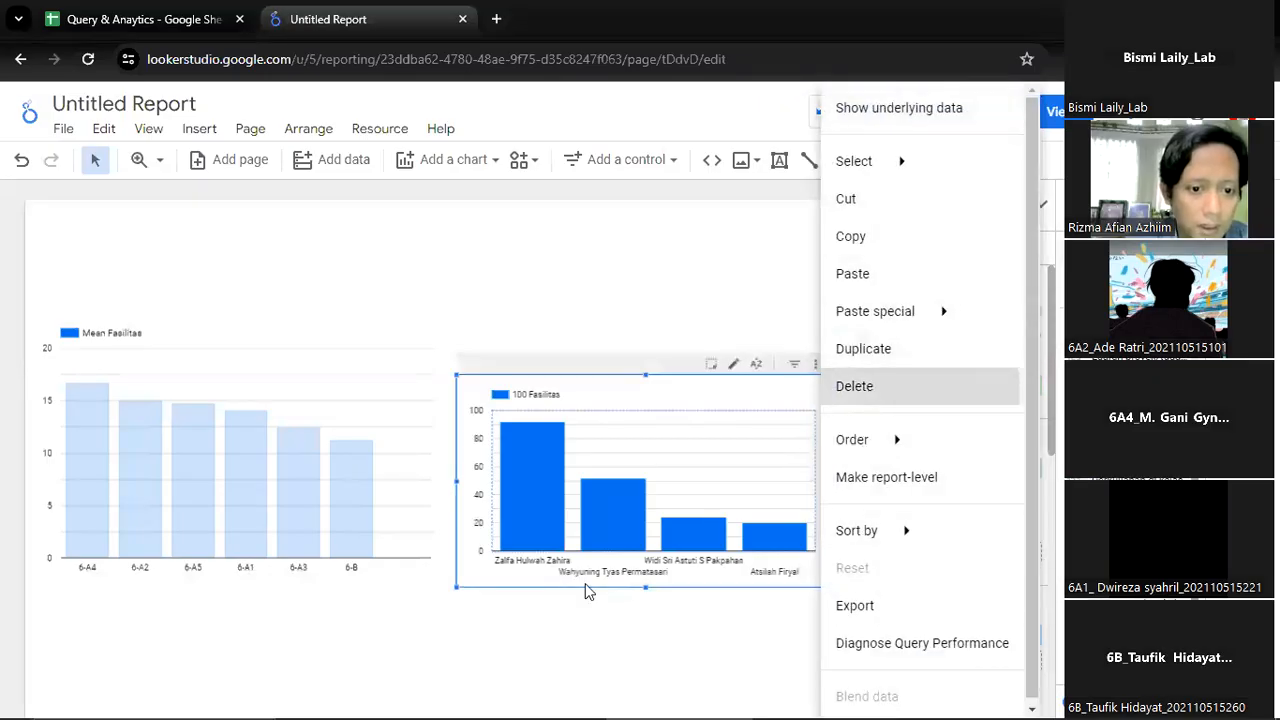
click(860, 386)
Move the Mean Fasilitas column chart lower on the page and insert a pie chart to its right
drag(194, 337, 229, 404)
click(655, 407)
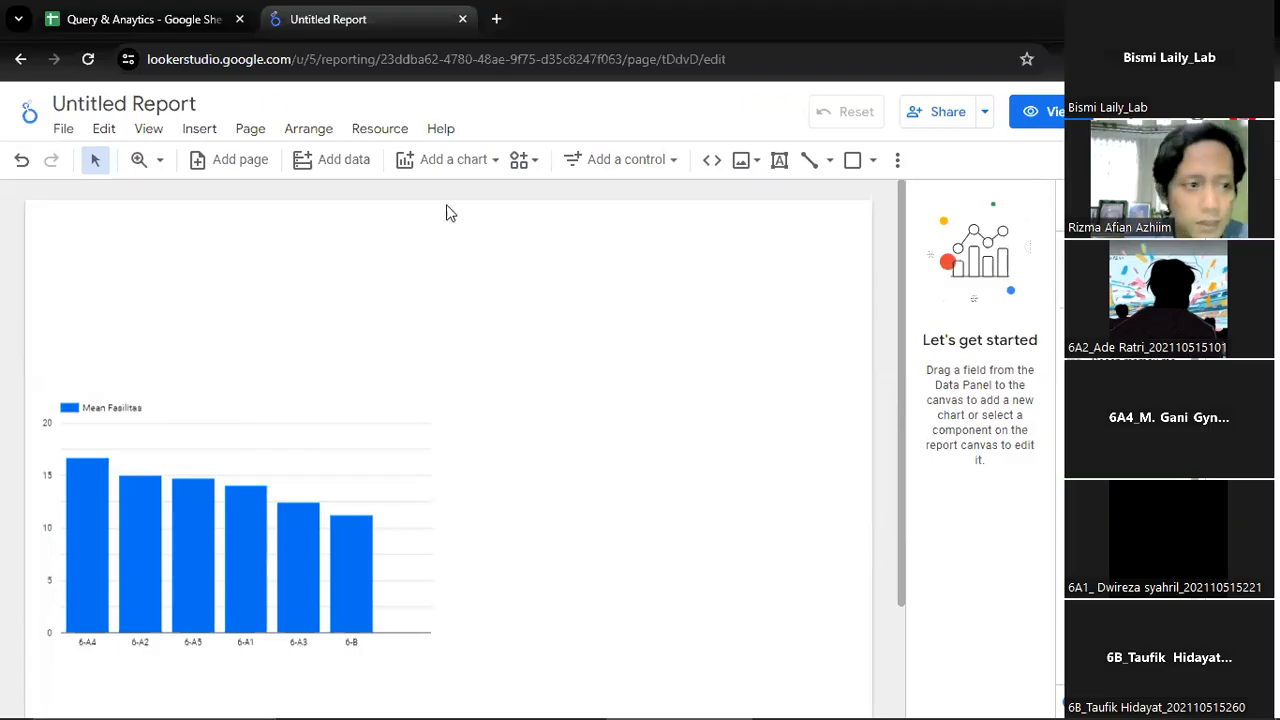
click(199, 133)
click(230, 252)
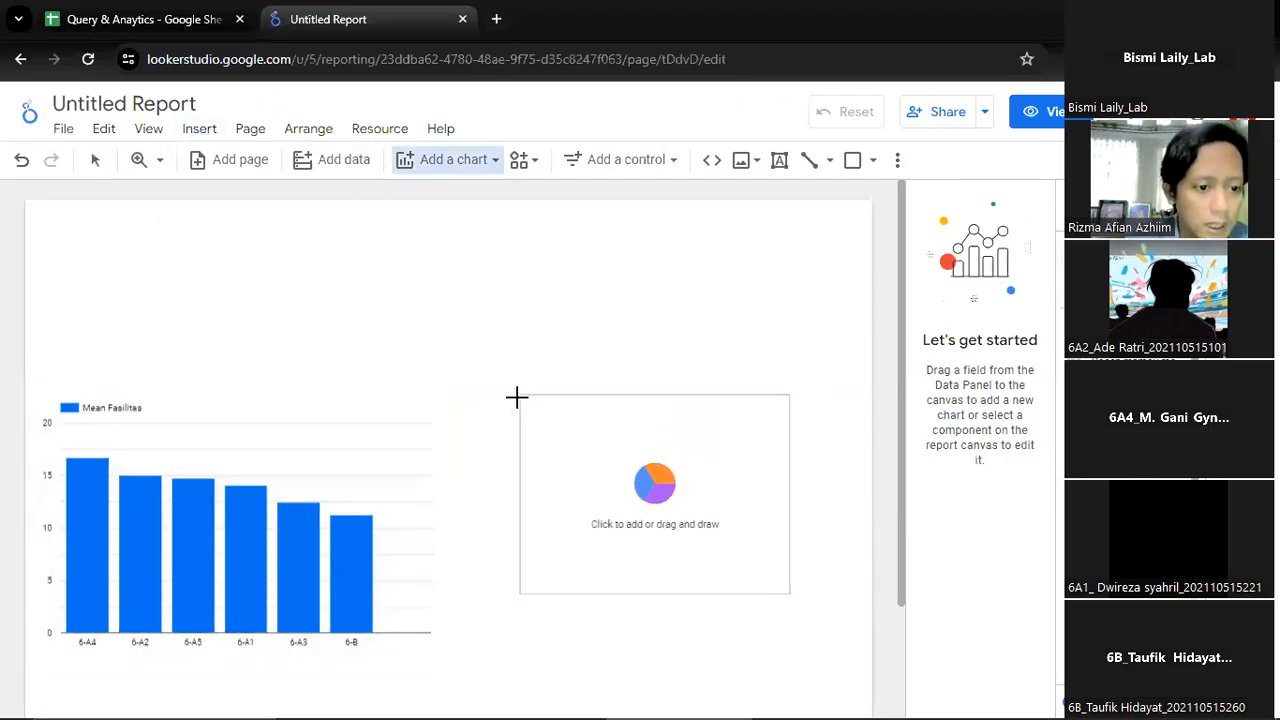
click(491, 425)
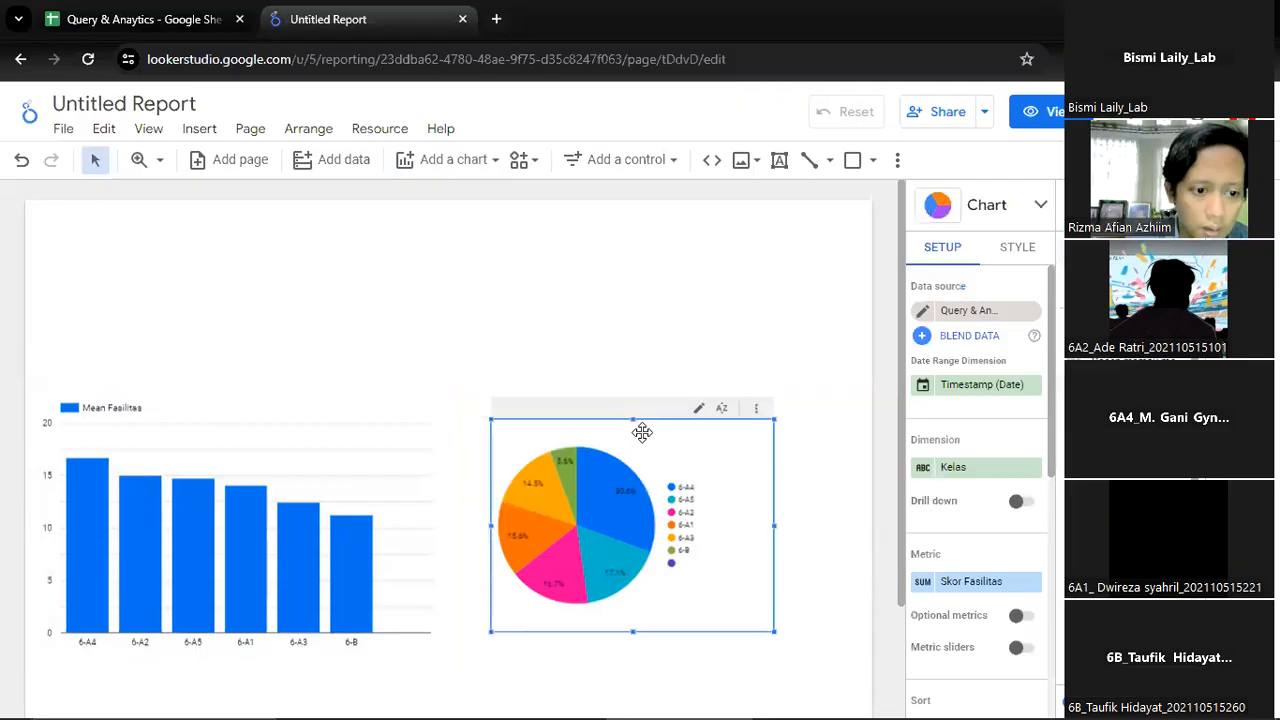
Set the pie chart's metric to Record Count
click(952, 581)
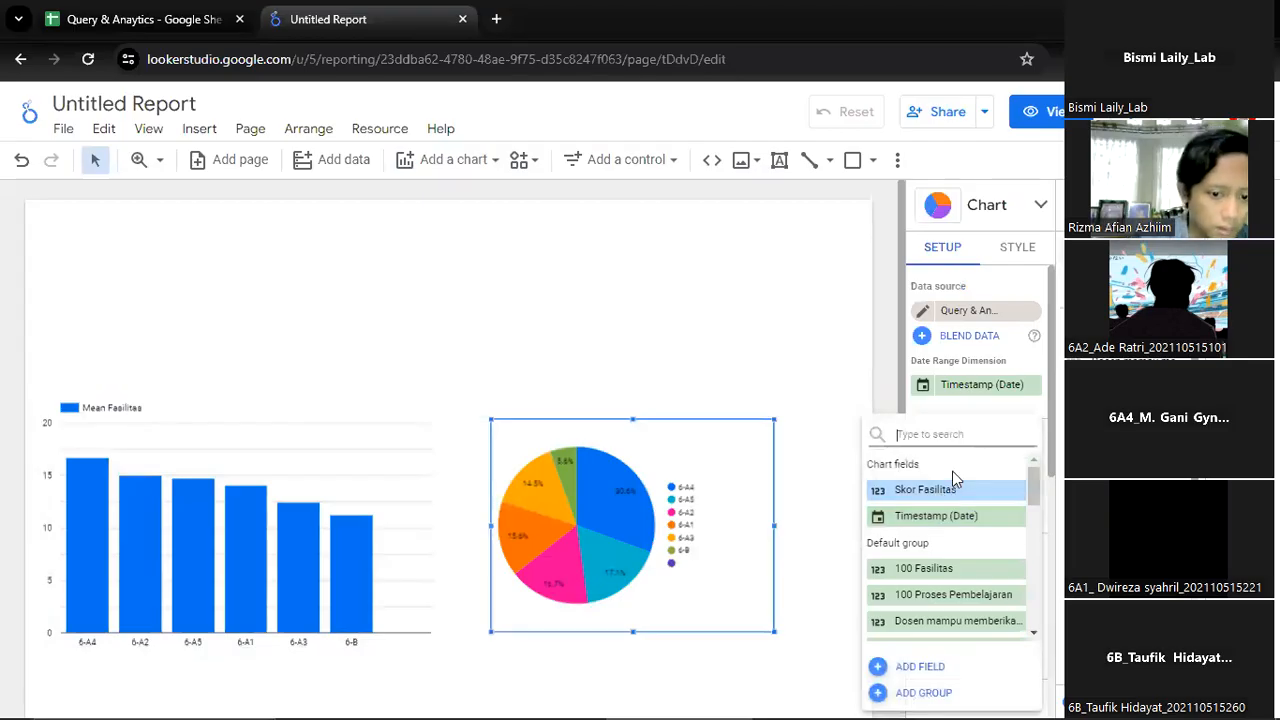
text(rec)
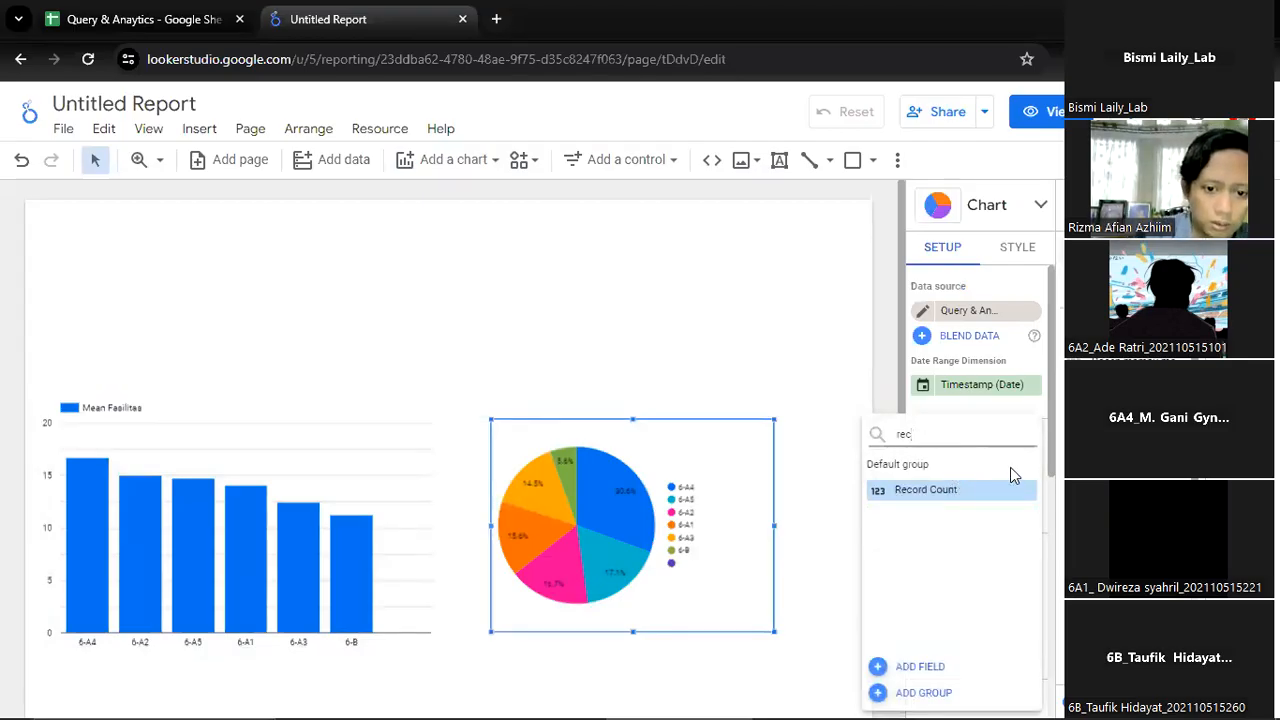
click(999, 486)
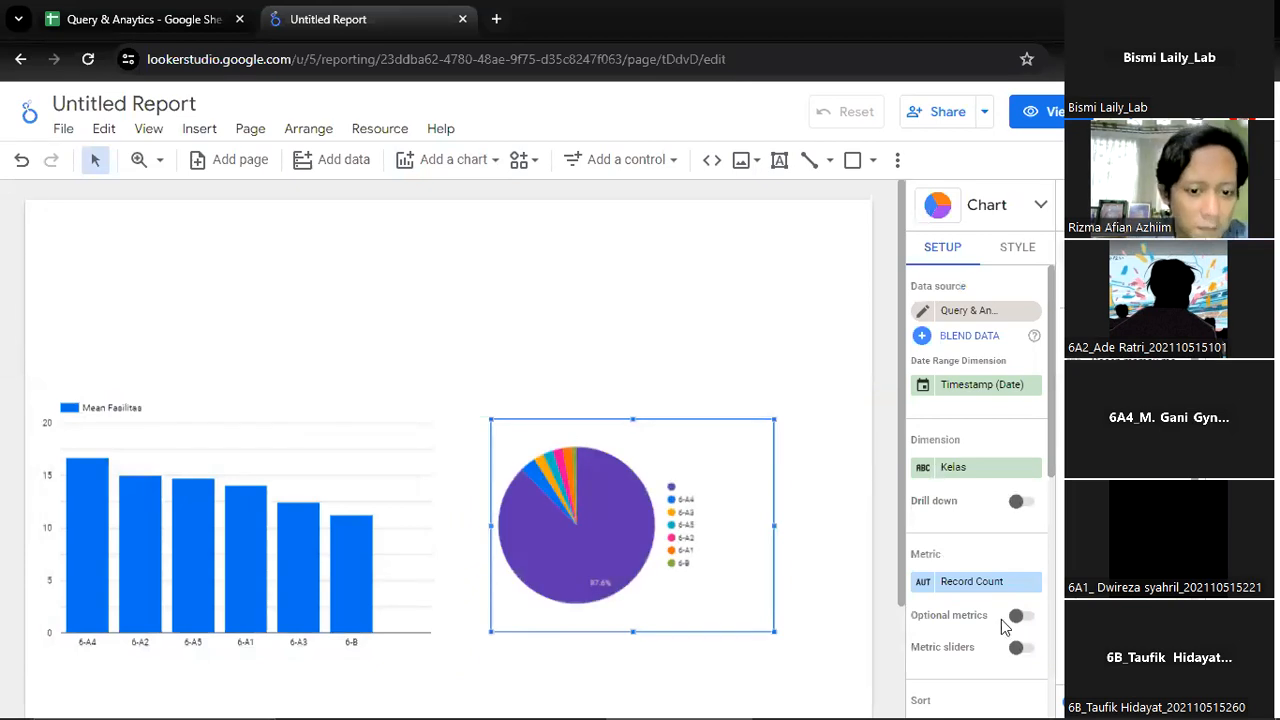
Rename the pie chart's Kelas dimension with a label beginning "Responden Berdasarkan"
click(923, 467)
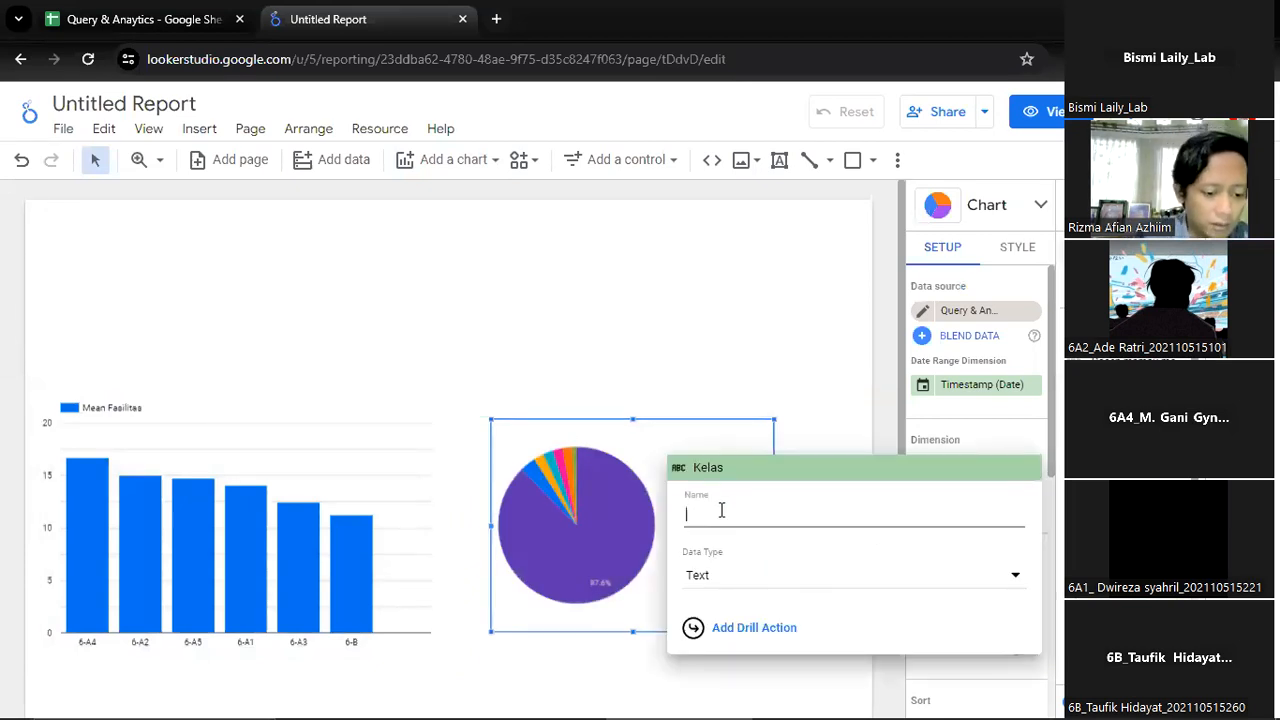
text(Jum)
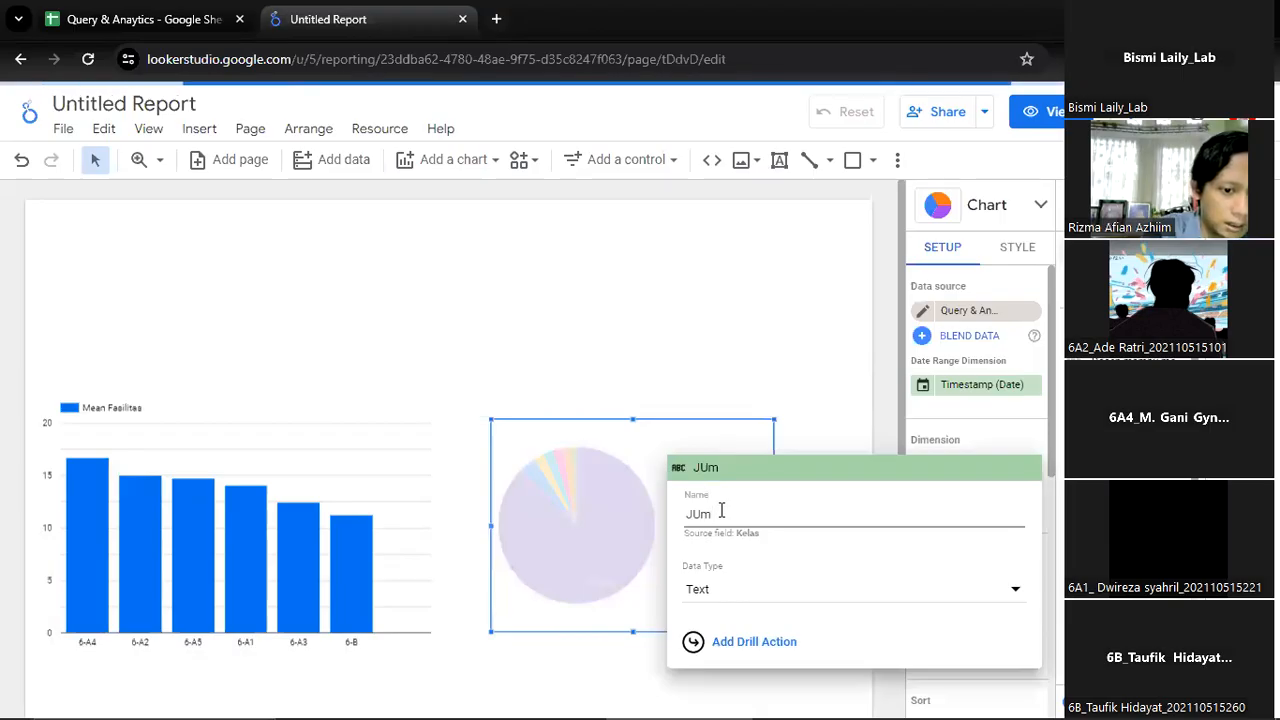
key(BackSpace)
key(BackSpace)
key(BackSpace)
text(Re)
text(sponden B)
text(erdasarkan Kelas)
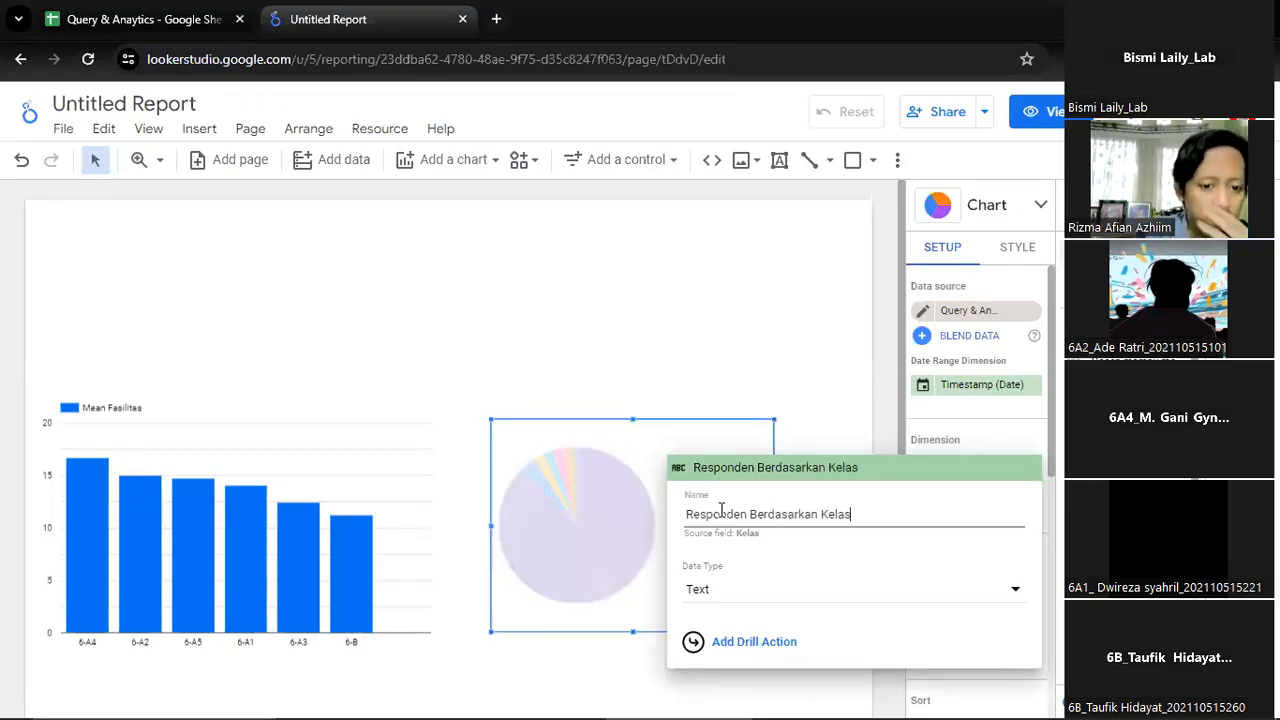
key(Return)
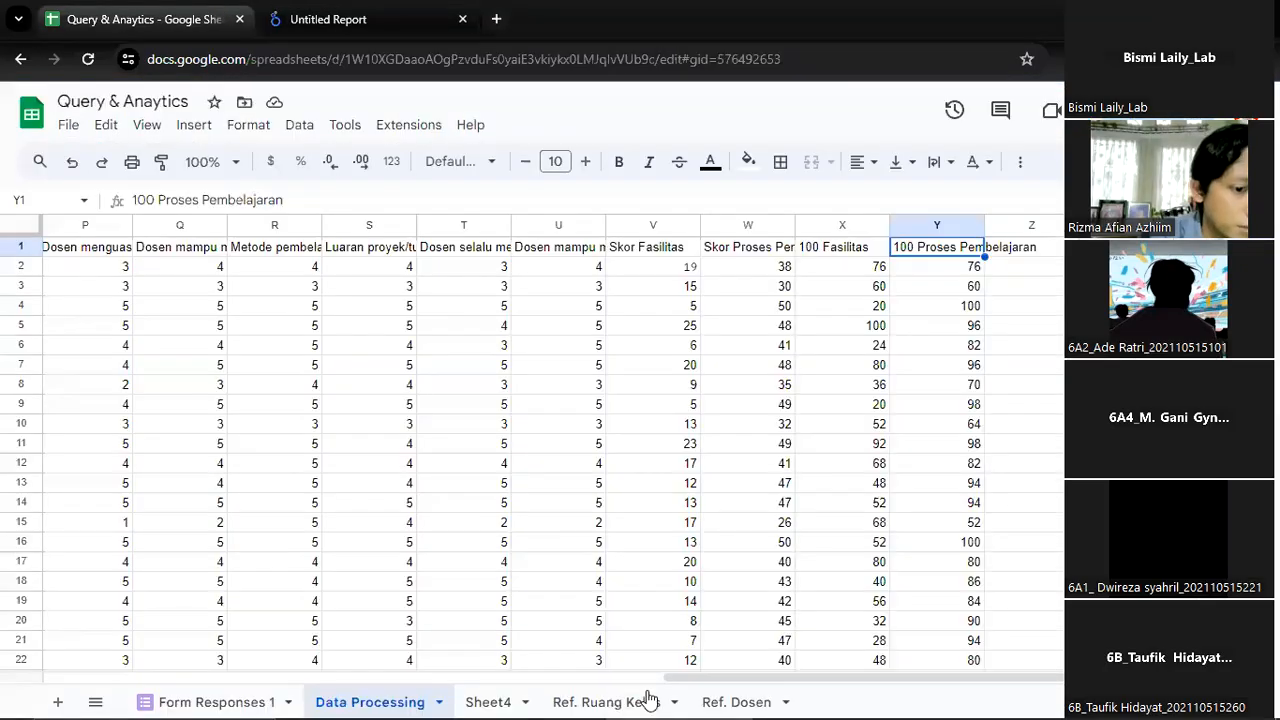
Switch to Google Sheets and check the respondent names and Kelas values in the Data Processing sheet
drag(895, 677, 96, 651)
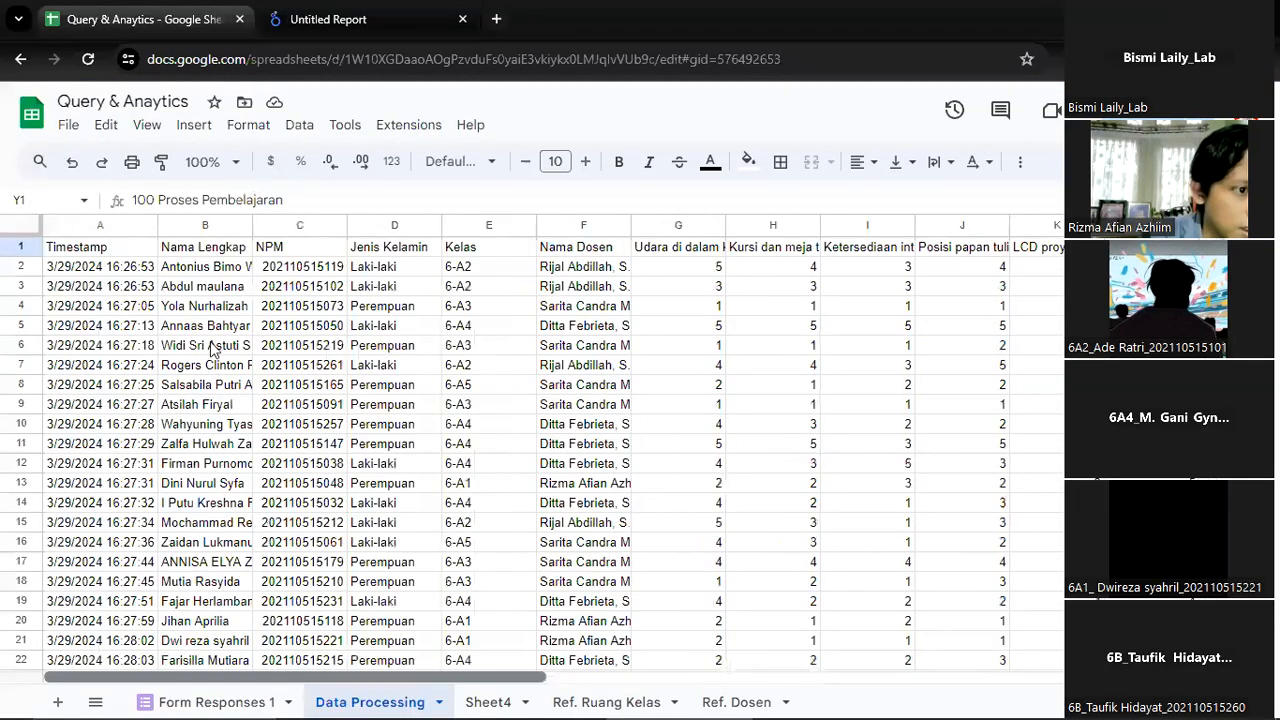
click(214, 287)
click(217, 367)
drag(495, 254, 463, 525)
click(362, 12)
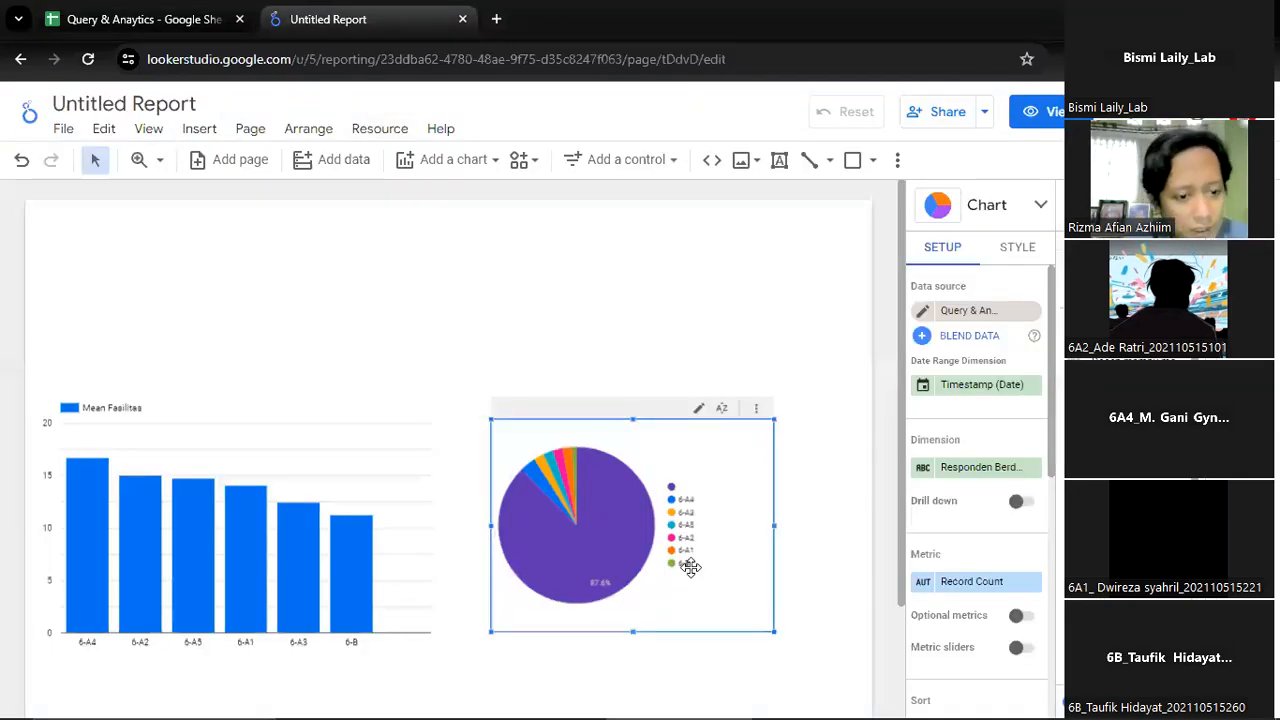
Enlarge the pie chart in the Looker Studio report, widening it to the page's right edge and slightly increasing its height
drag(781, 525, 820, 527)
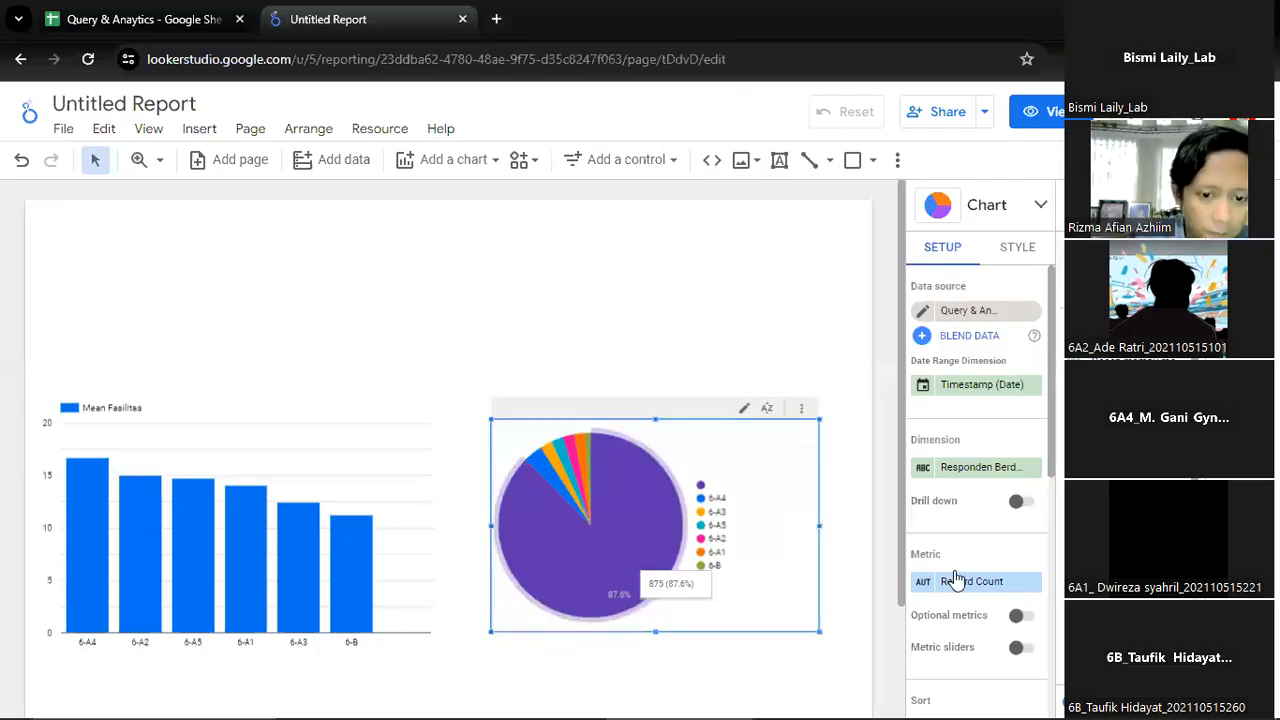
drag(655, 632, 656, 645)
drag(820, 533, 865, 532)
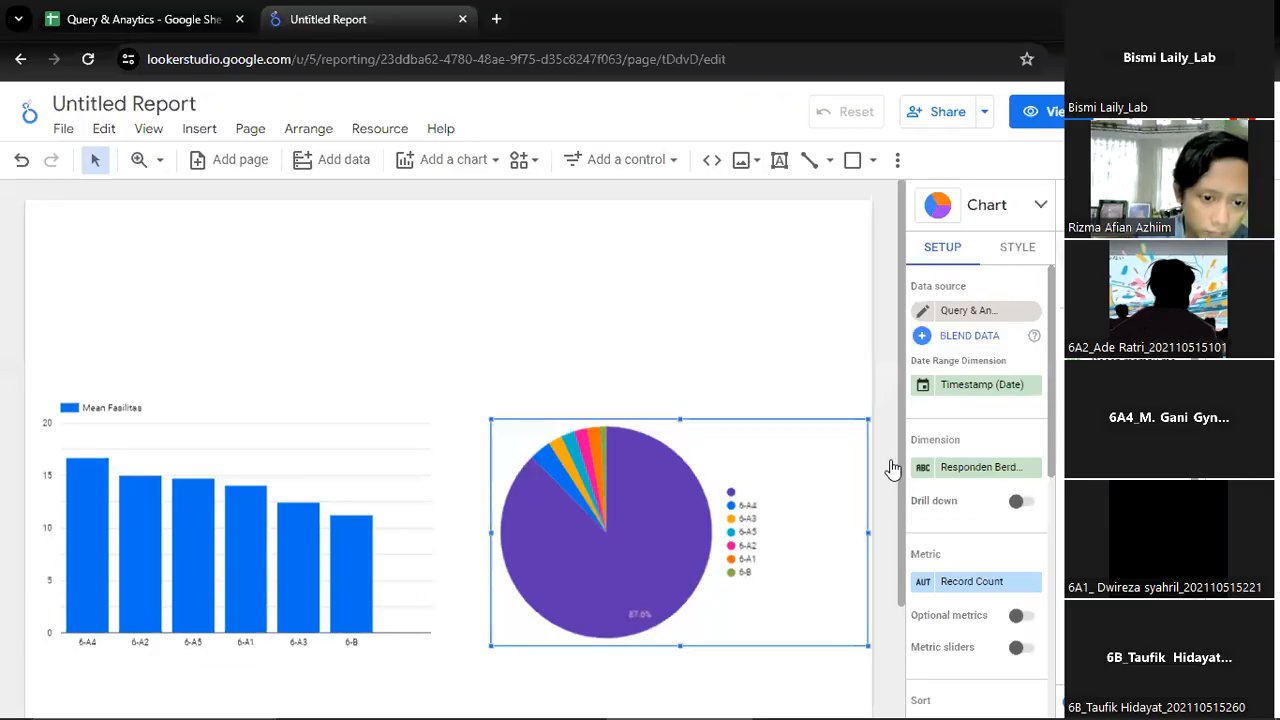
Place the pie chart's legend below the pie
click(1017, 247)
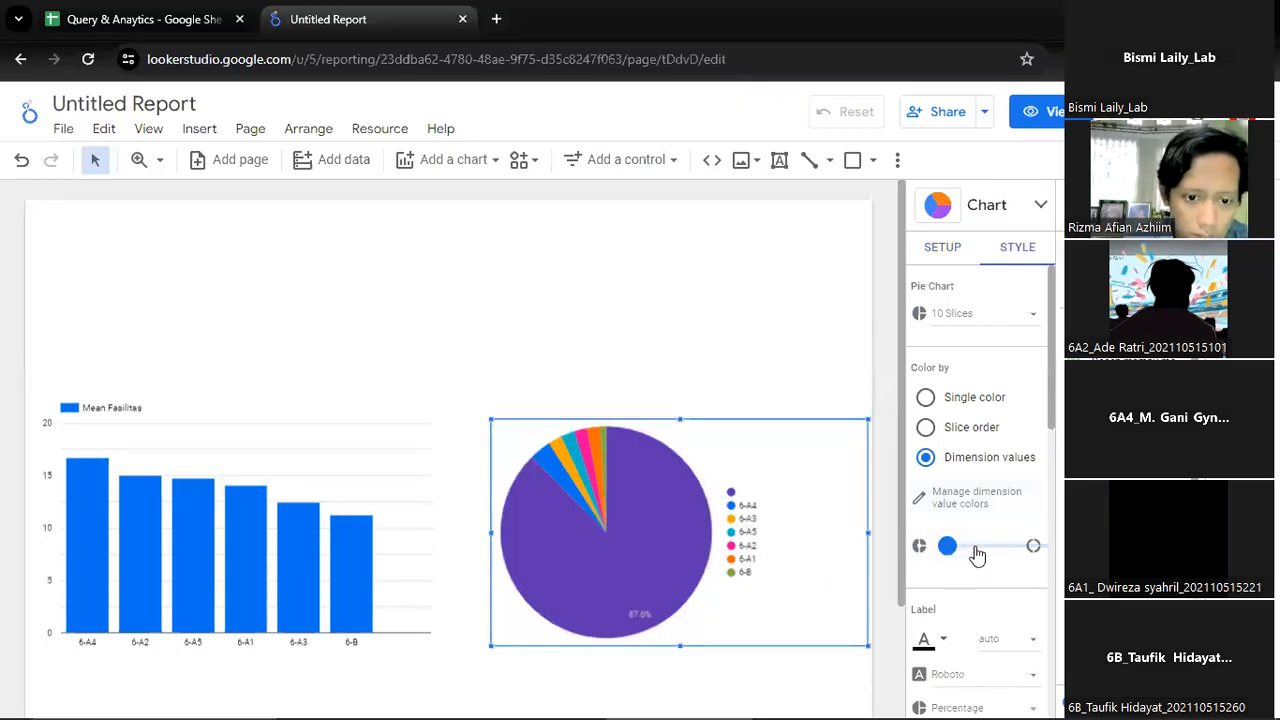
scroll(990, 514, down, 5)
scroll(990, 514, up, 4)
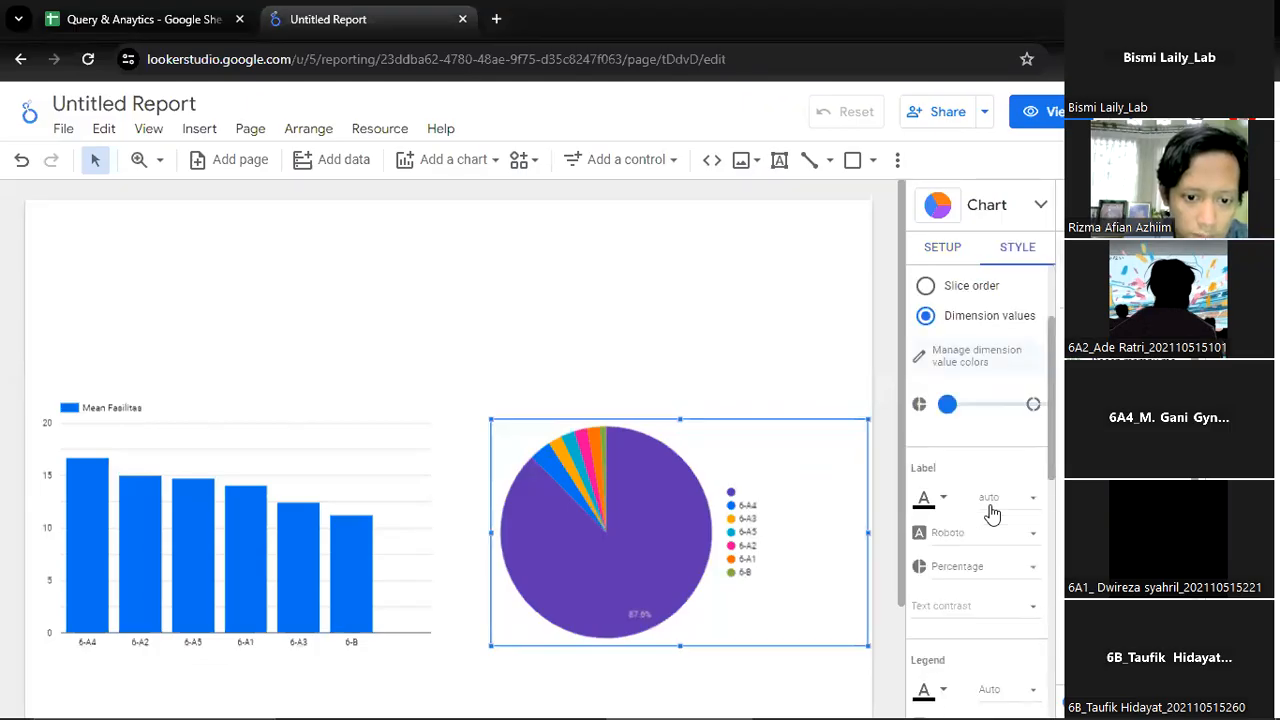
scroll(990, 514, up, 2)
scroll(990, 514, down, 5)
scroll(993, 513, up, 4)
scroll(993, 513, down, 2)
scroll(967, 583, down, 1)
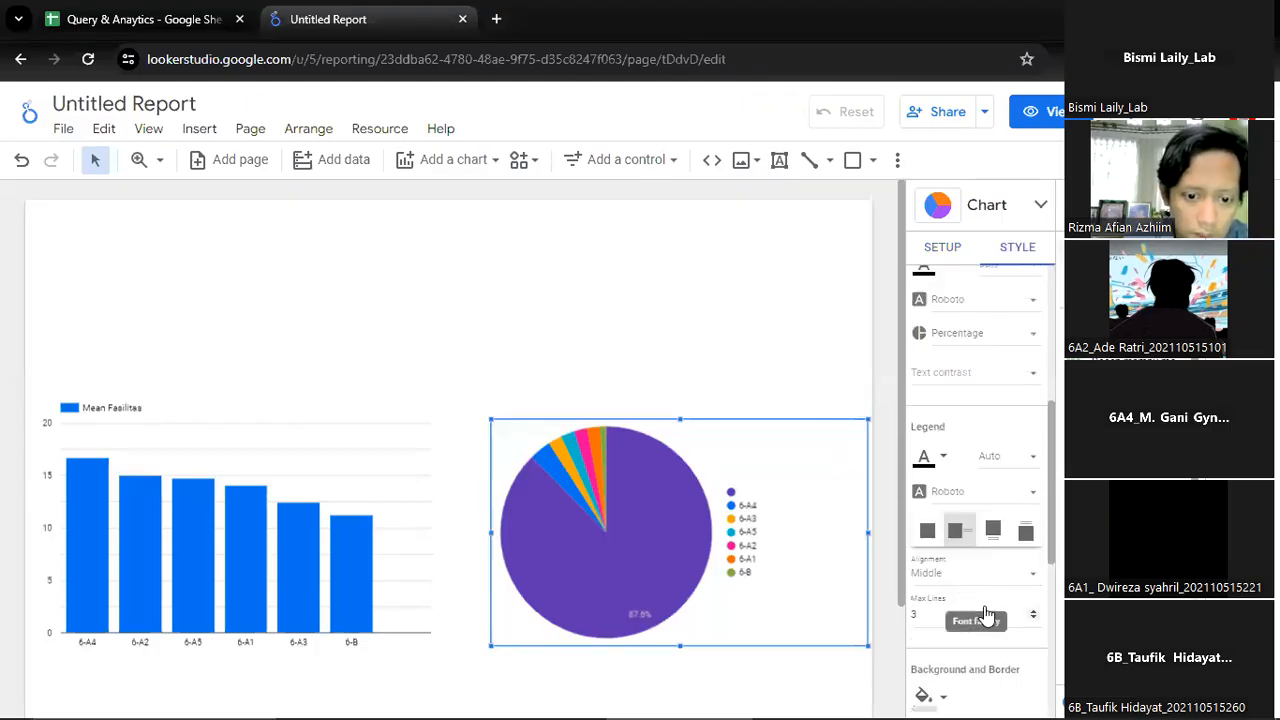
click(993, 530)
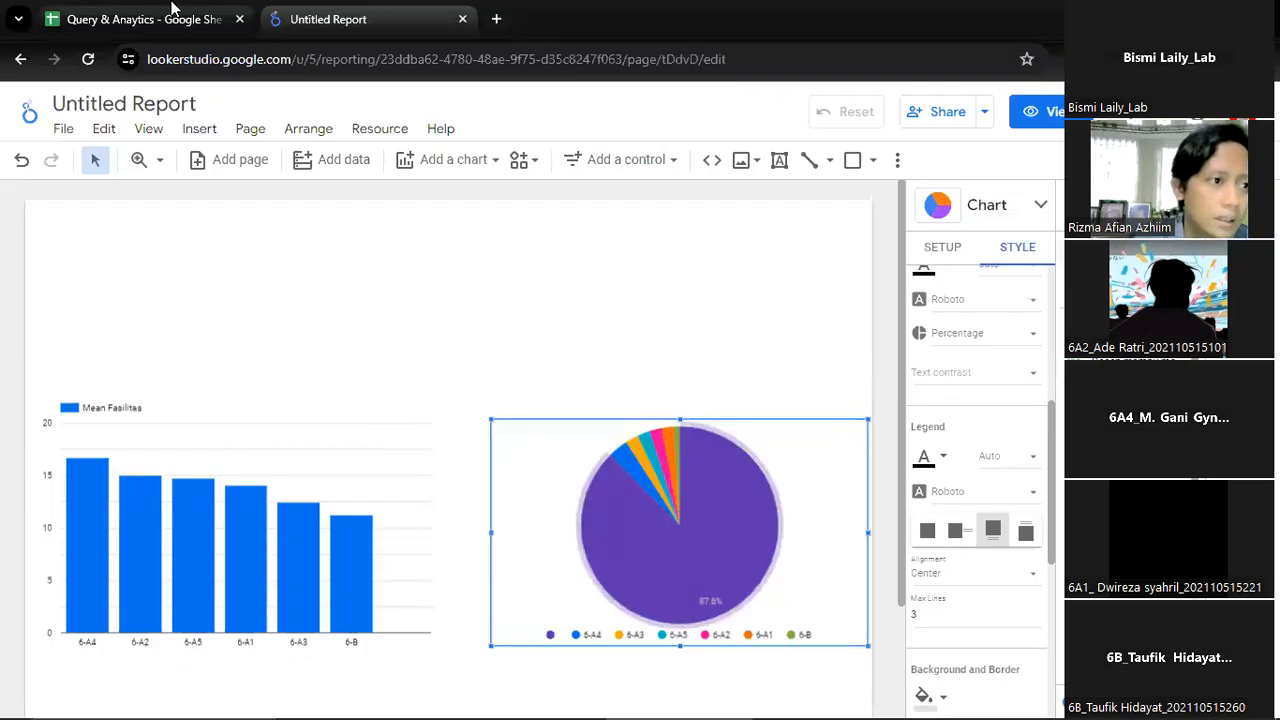
Switch to Google Sheets and check how far the Kelas column's entries extend in the Data Processing sheet
key(ctrl+Tab)
key(Down)
key(Down)
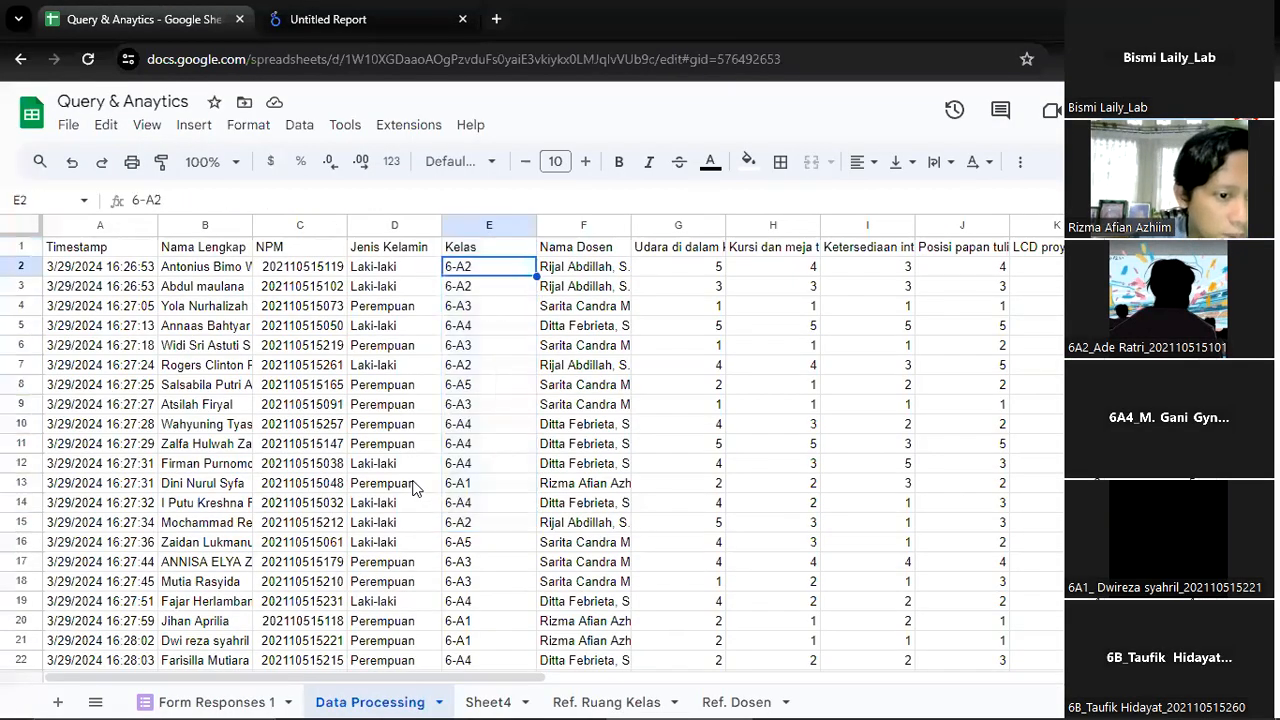
key(ctrl+Down)
key(Down)
key(ctrl+Down)
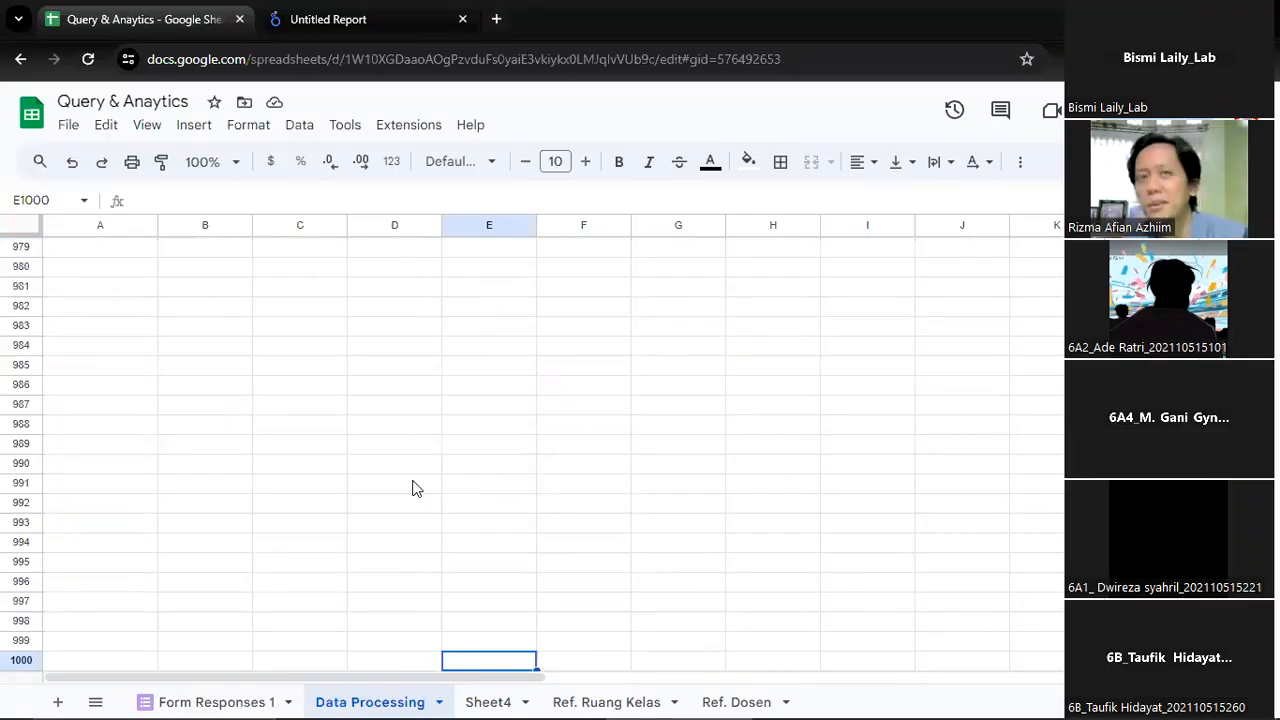
Switch to the Looker Studio report, start a new report-level filter, set its clause to Exclude and open the field choices
click(306, 10)
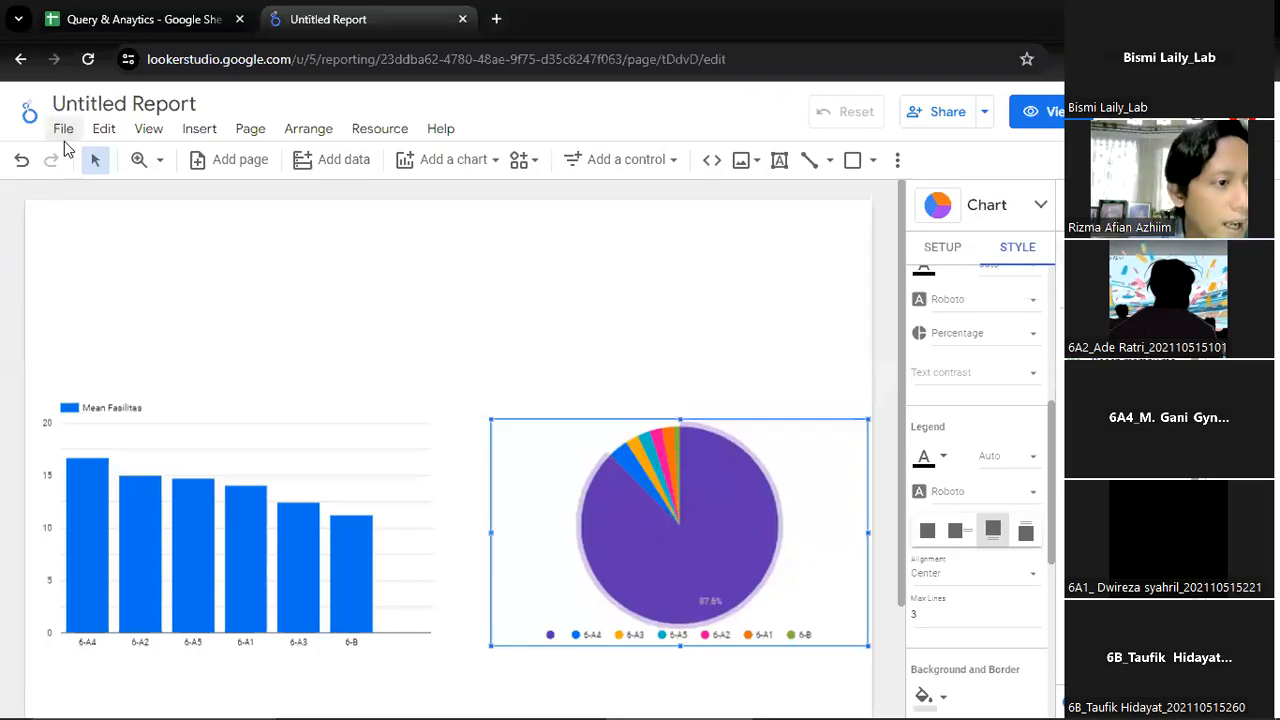
click(62, 128)
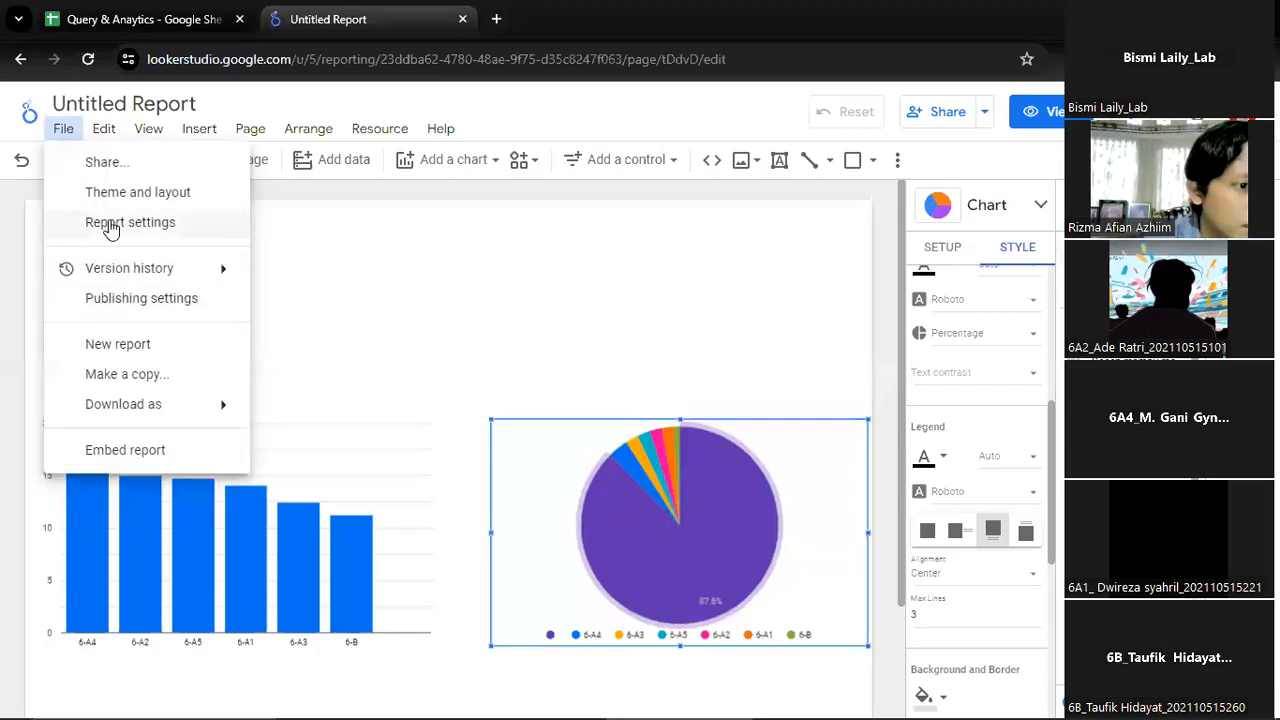
click(110, 228)
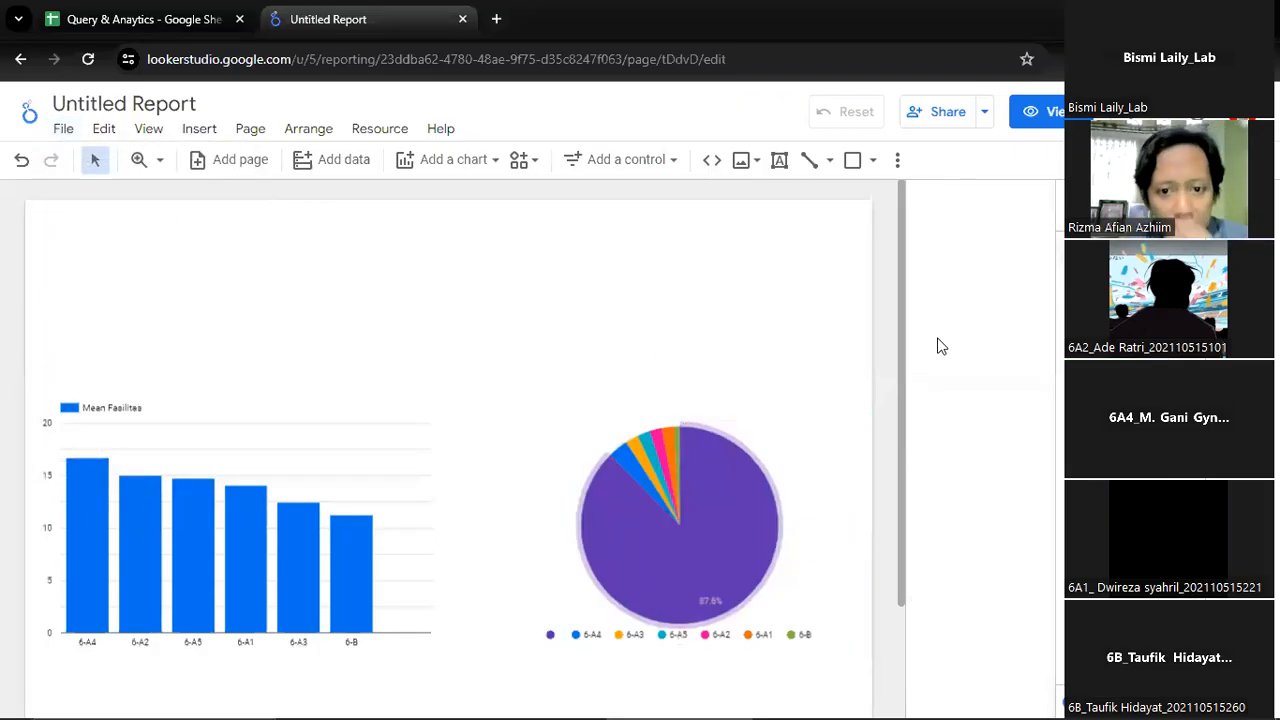
scroll(1008, 430, down, 1)
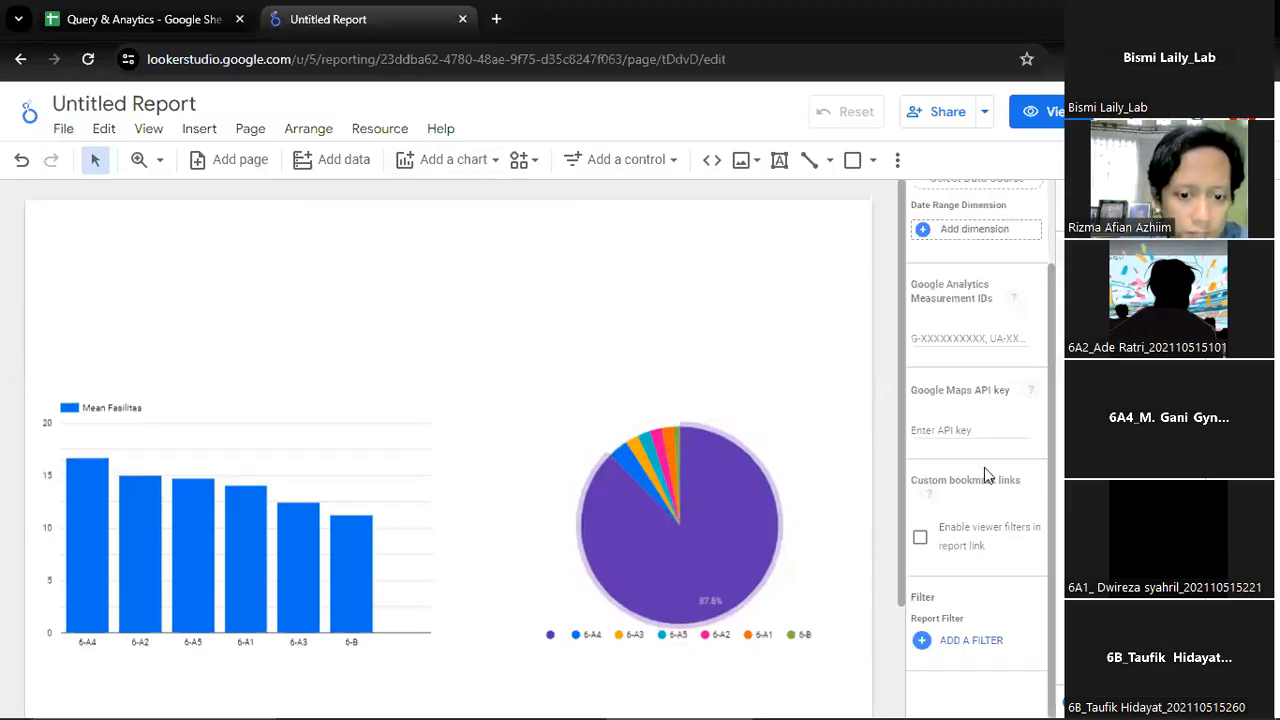
click(968, 648)
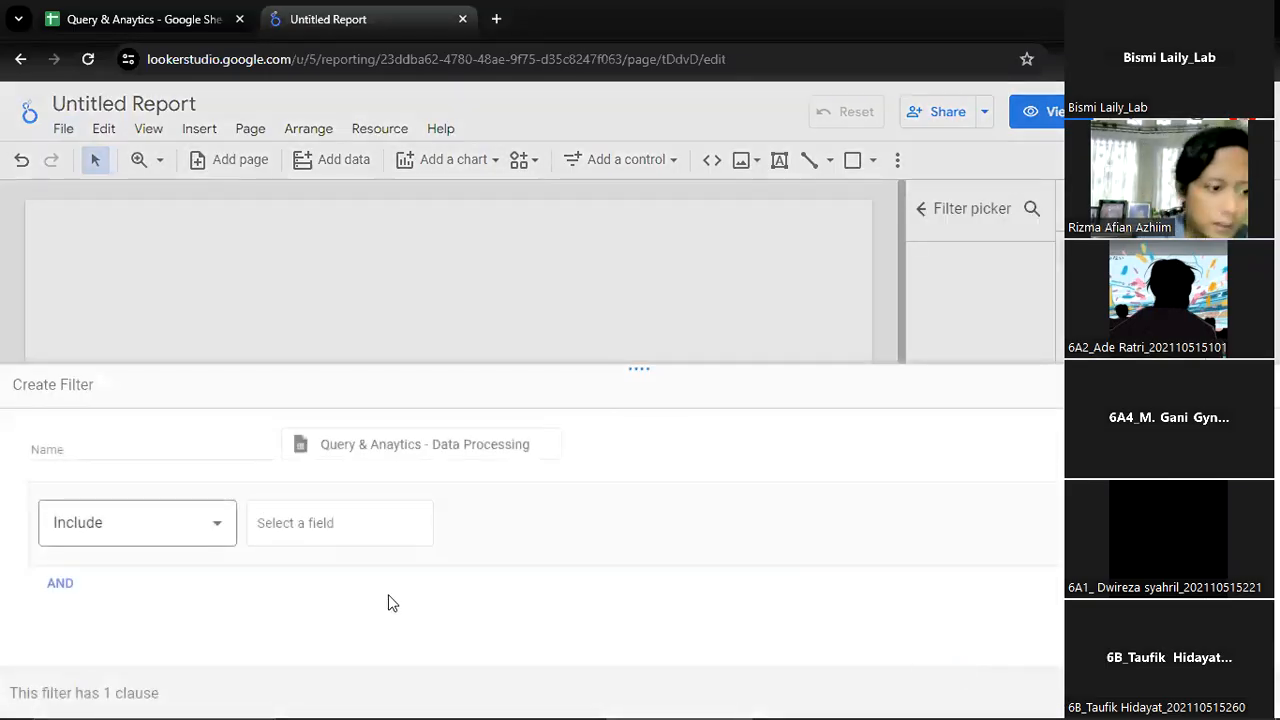
click(169, 522)
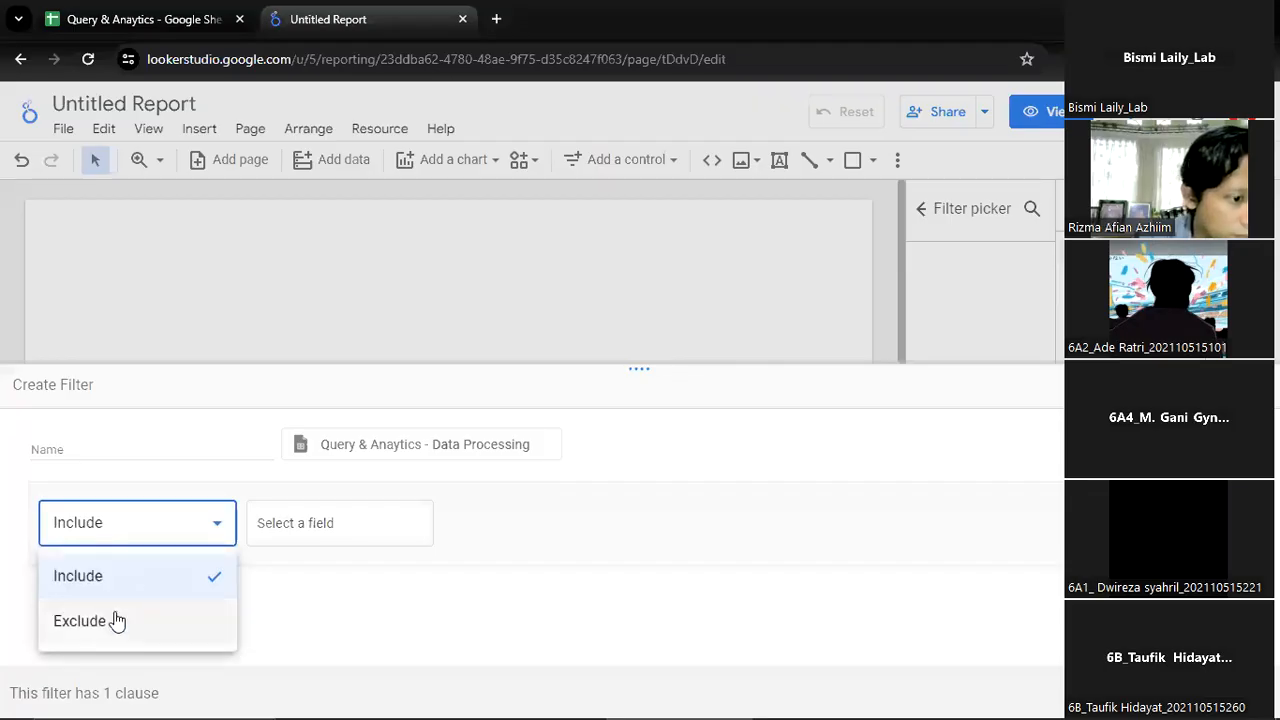
click(114, 617)
click(383, 553)
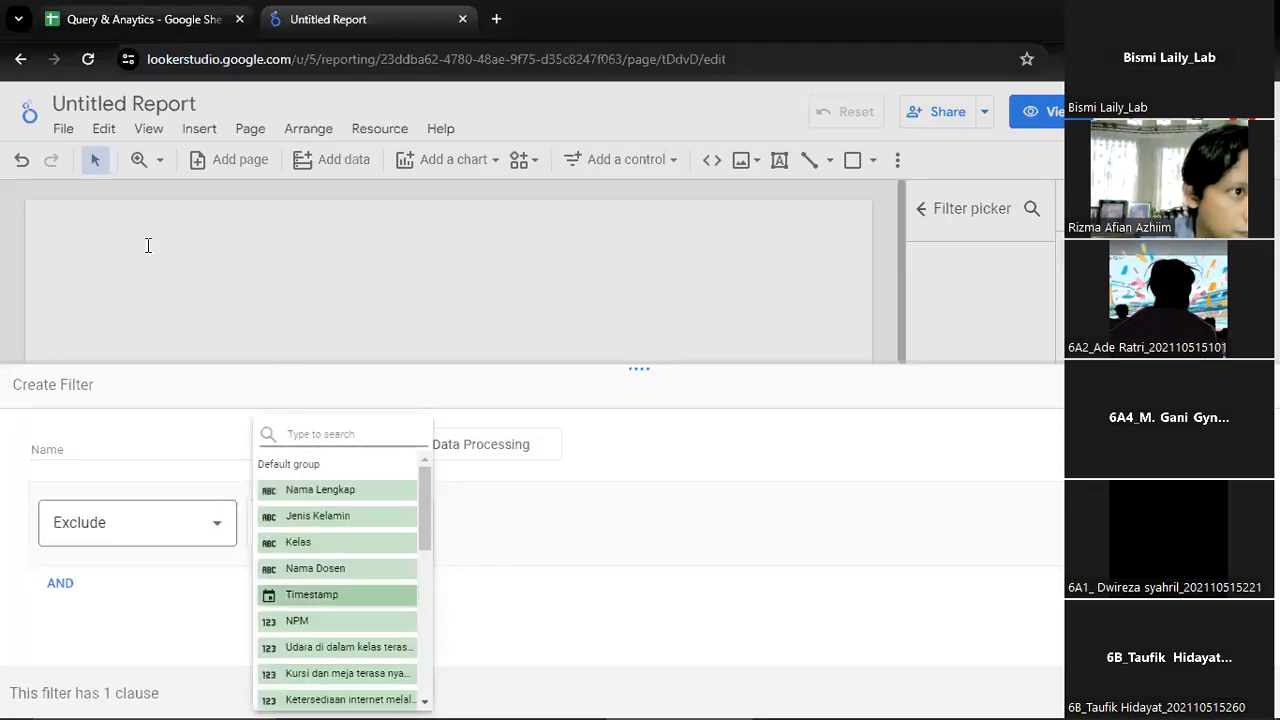
Switch to Google Sheets and check the column headers and first rows of the Data Processing sheet
click(148, 19)
scroll(127, 340, up, 20)
scroll(137, 319, up, 20)
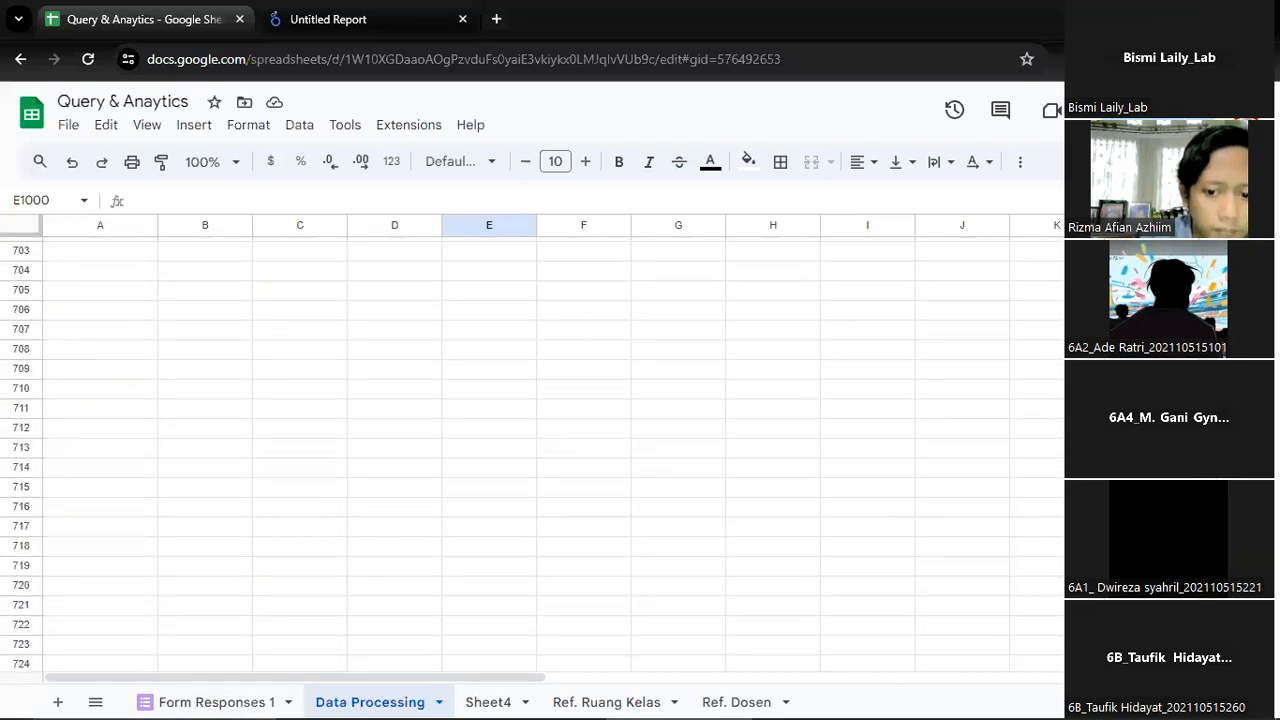
scroll(532, 454, up, 20)
scroll(530, 440, up, 20)
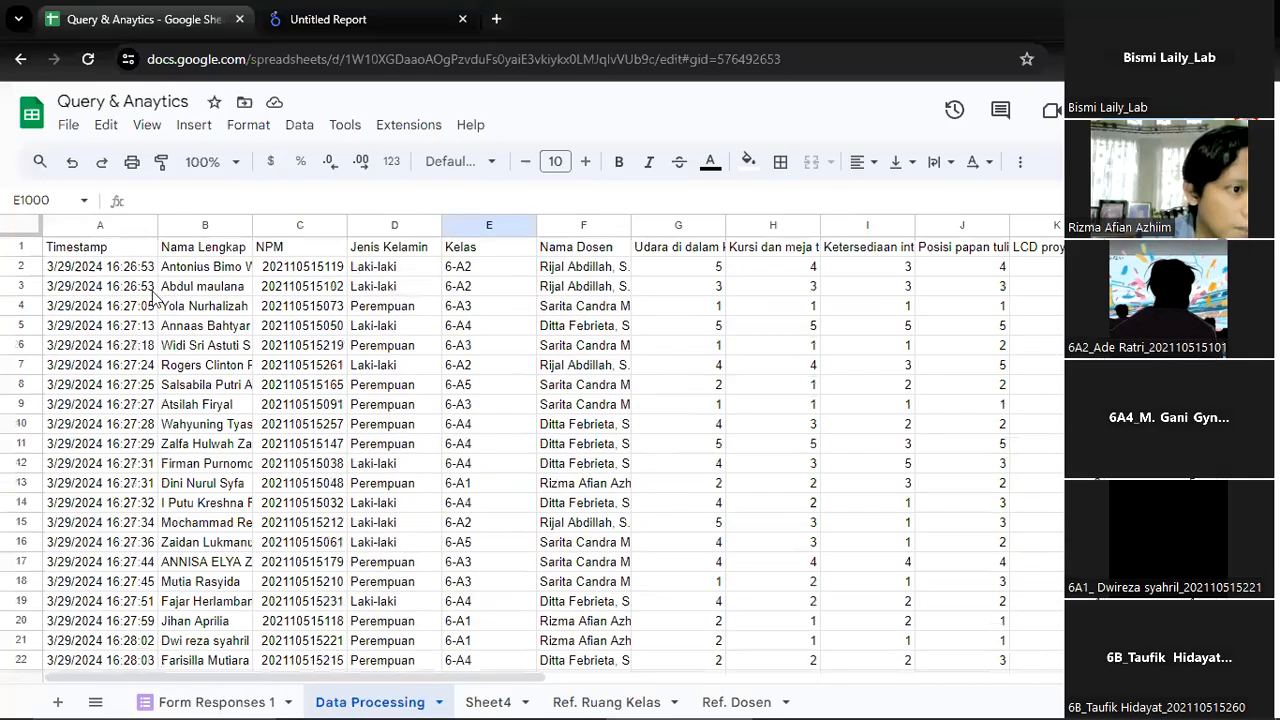
Return to Looker Studio and complete the report filter to exclude records whose Timestamp Is Null, then save it
click(414, 20)
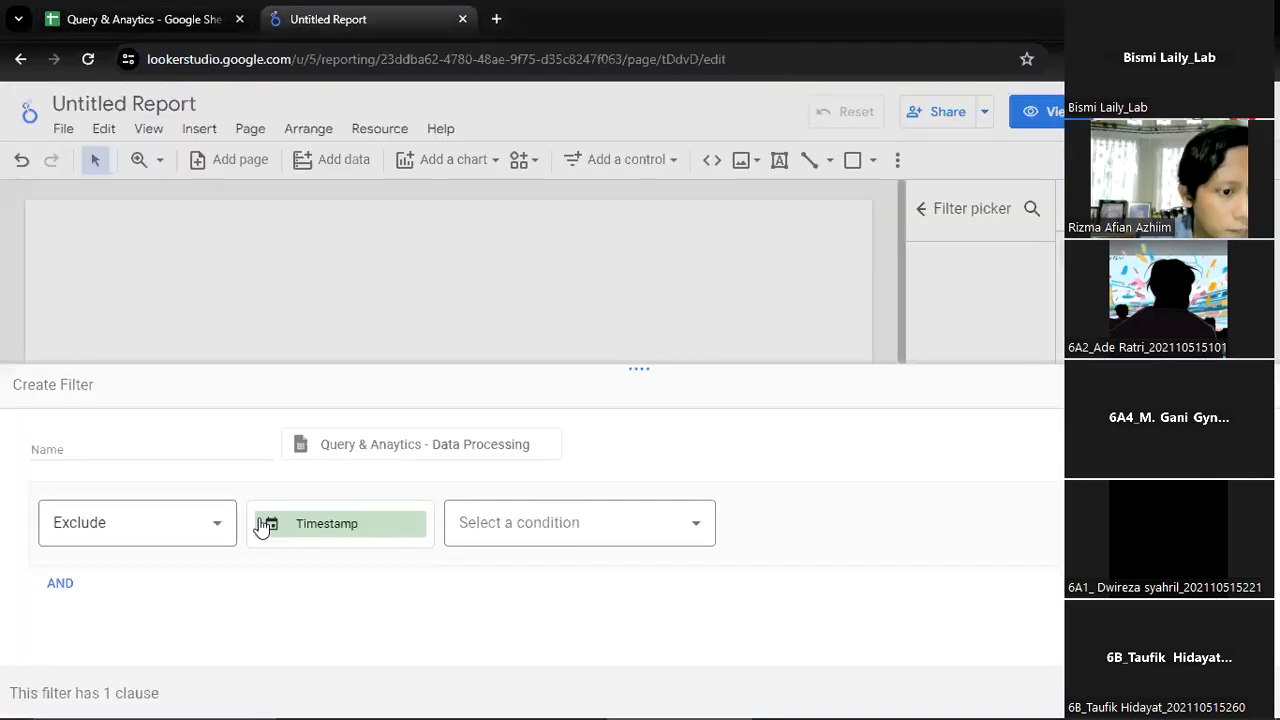
click(646, 528)
scroll(608, 365, down, 1)
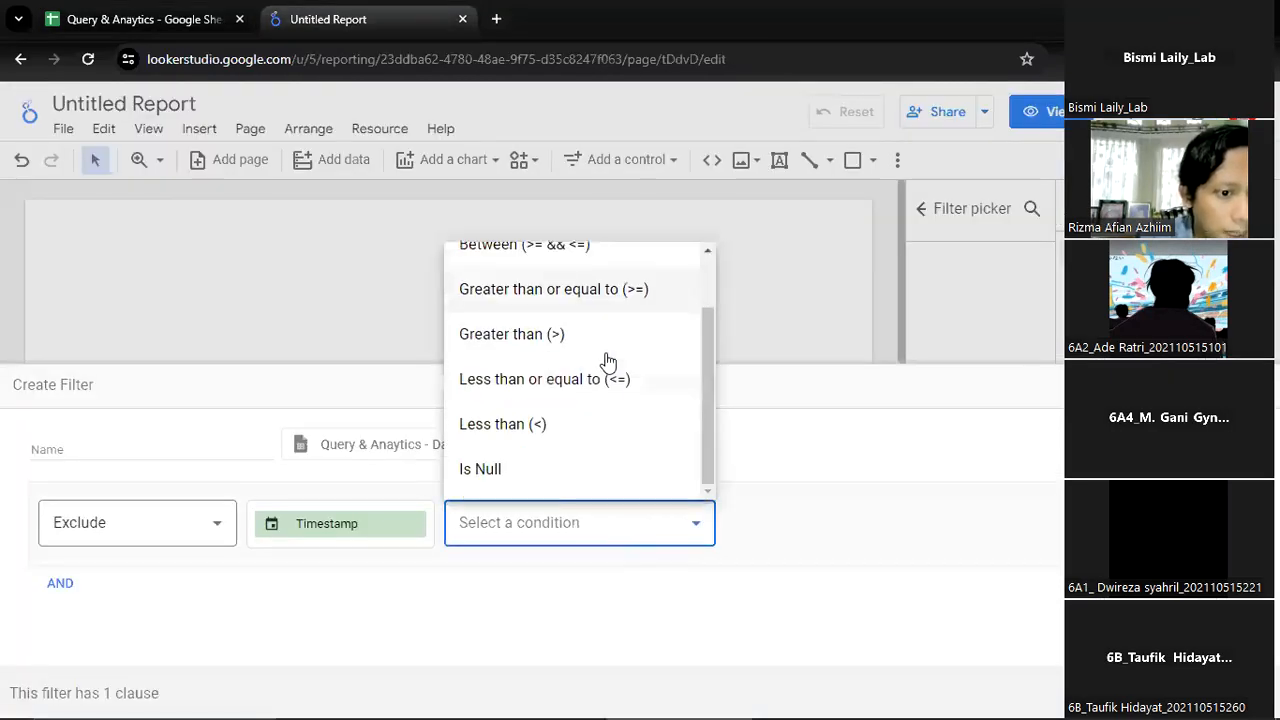
click(534, 472)
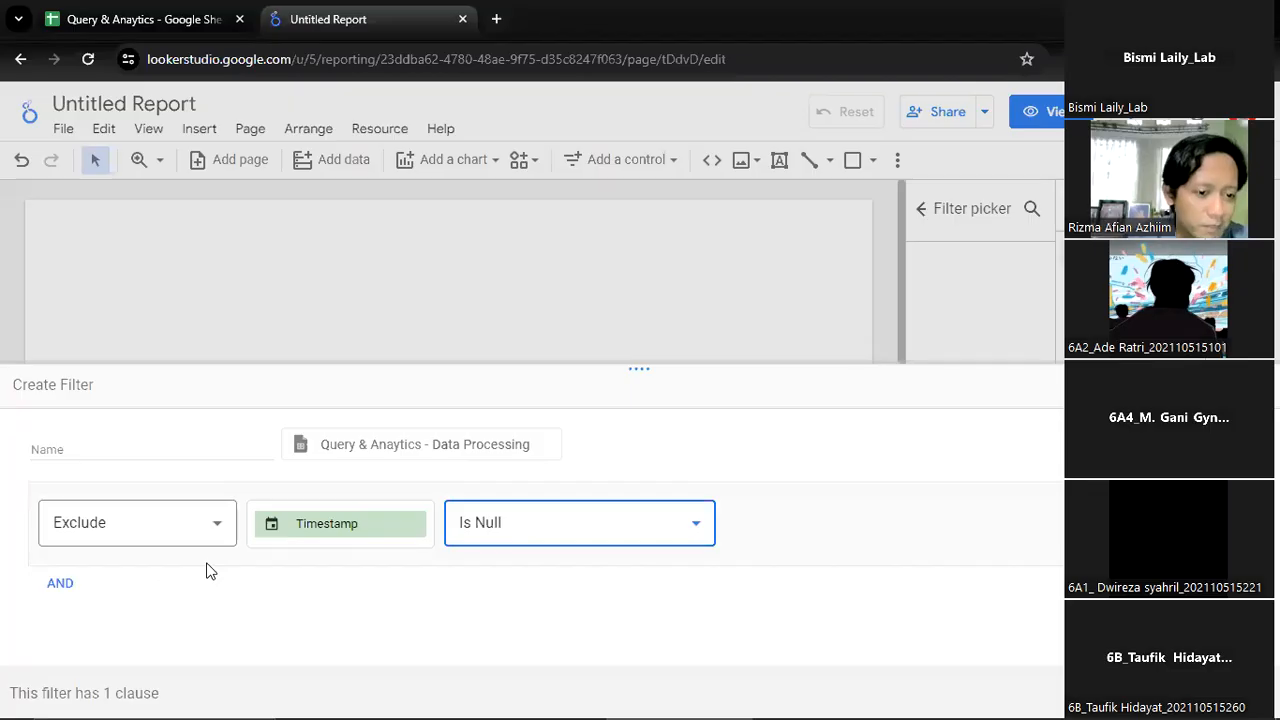
click(1222, 693)
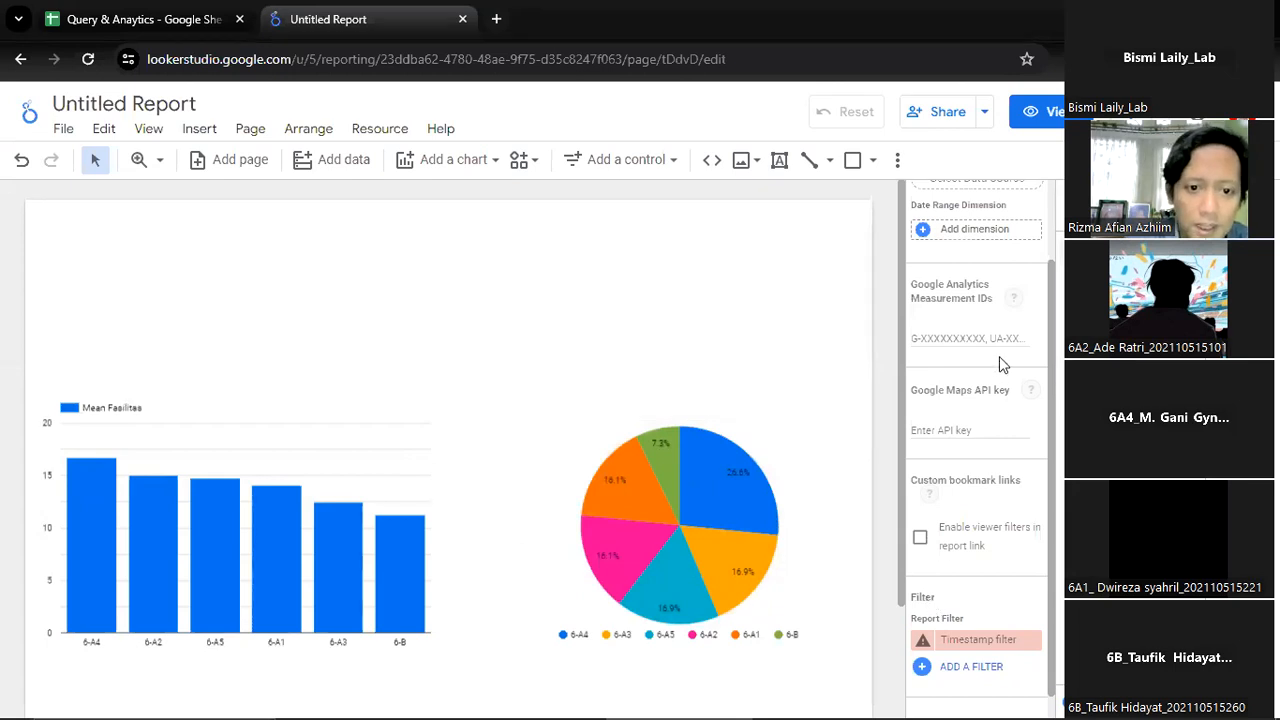
Try Label and Value as the pie chart's slice labels, restoring Percentage and resetting the slice selection filter
click(710, 478)
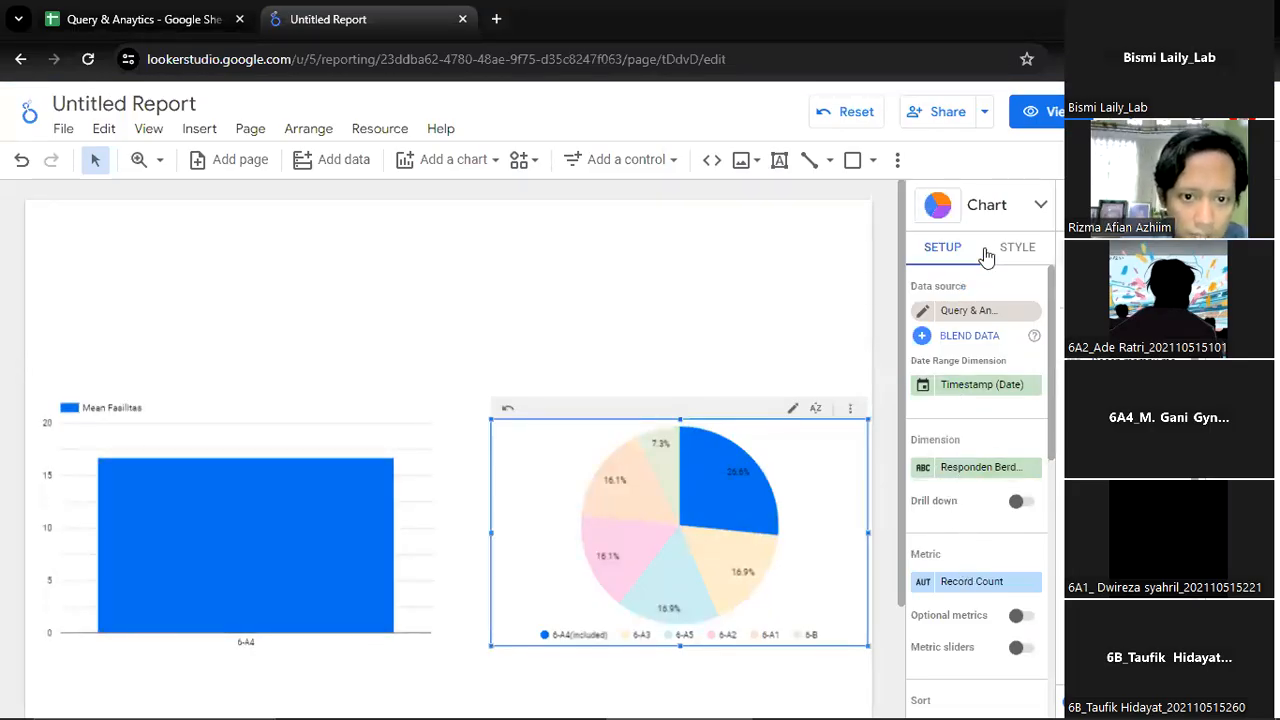
scroll(960, 640, down, 5)
scroll(965, 580, up, 5)
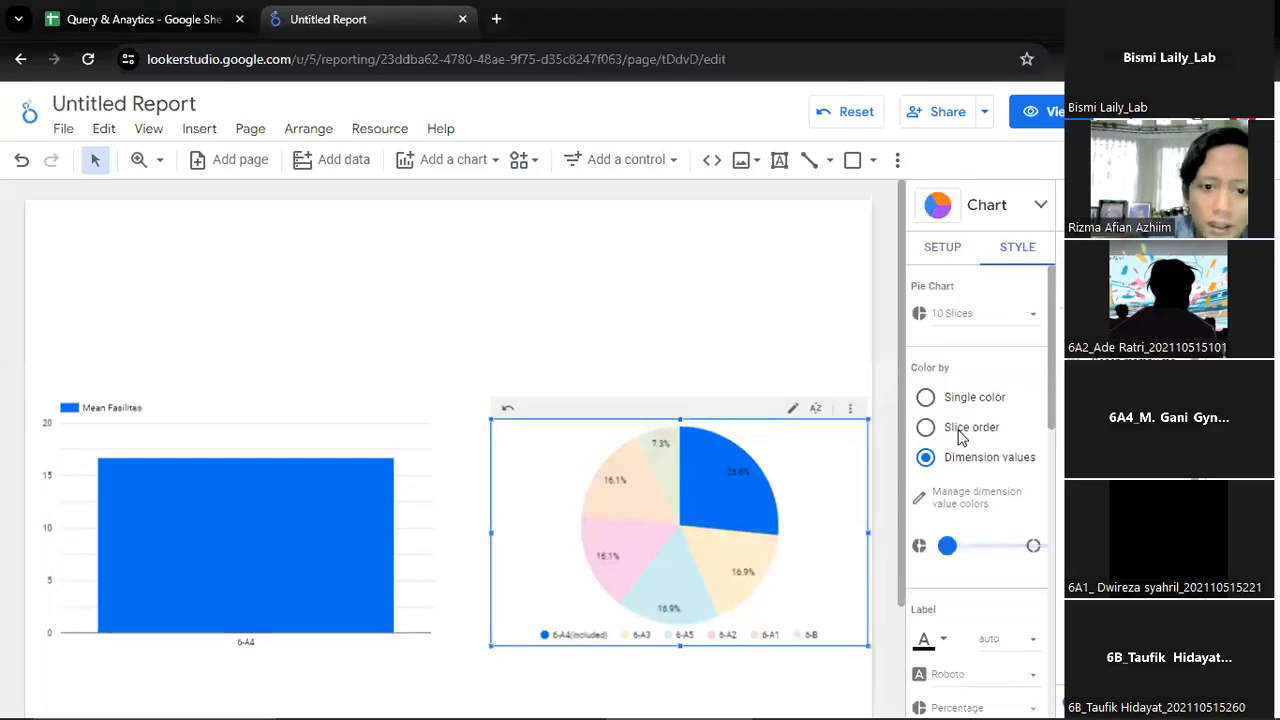
scroll(958, 436, down, 4)
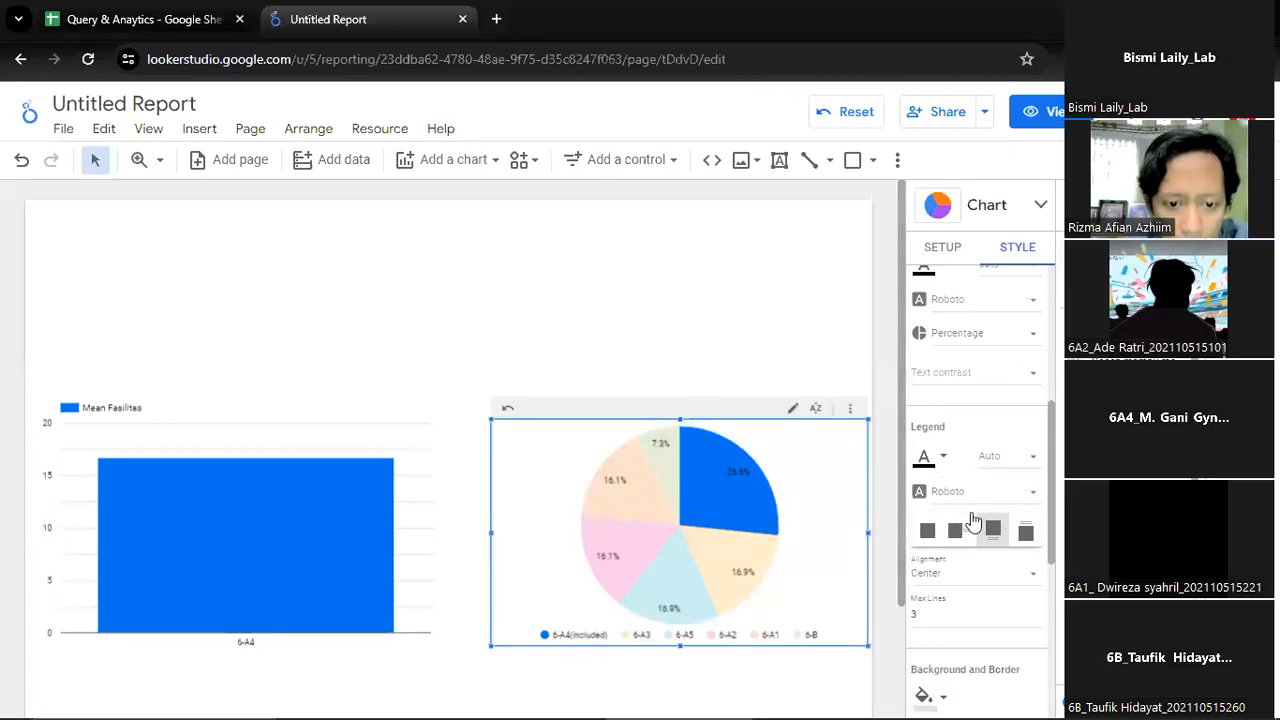
scroll(967, 484, up, 1)
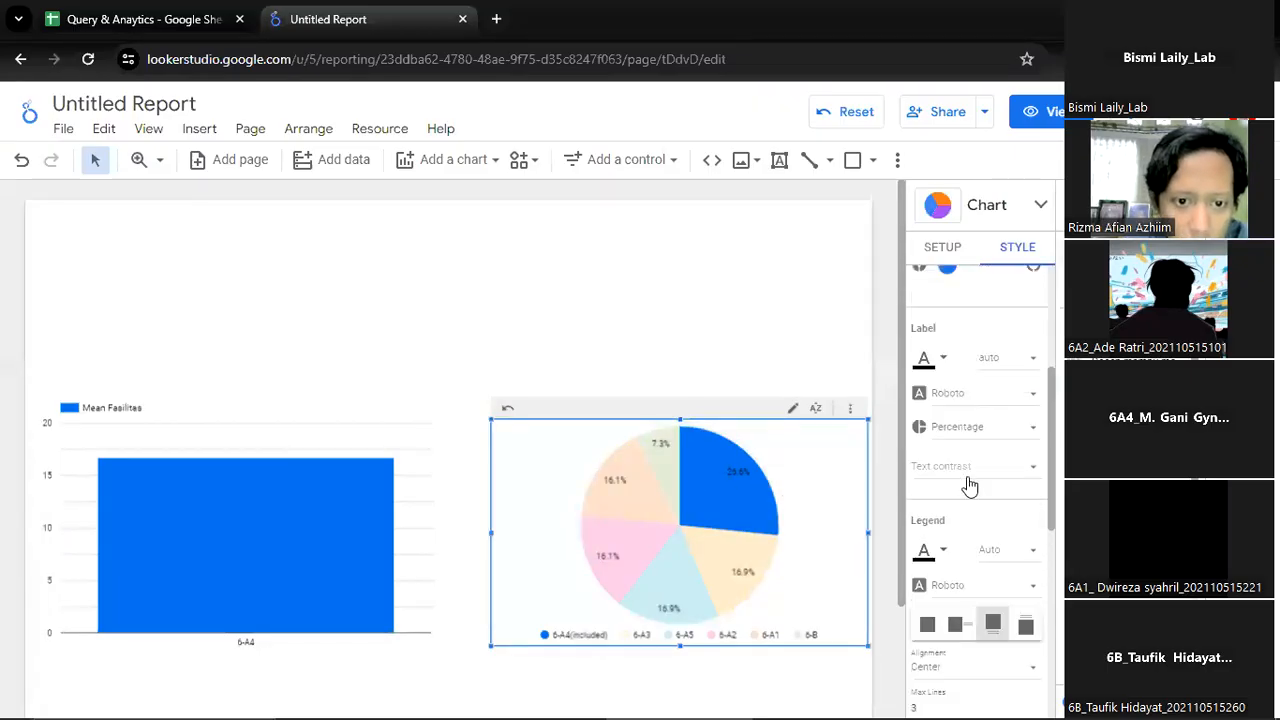
click(978, 438)
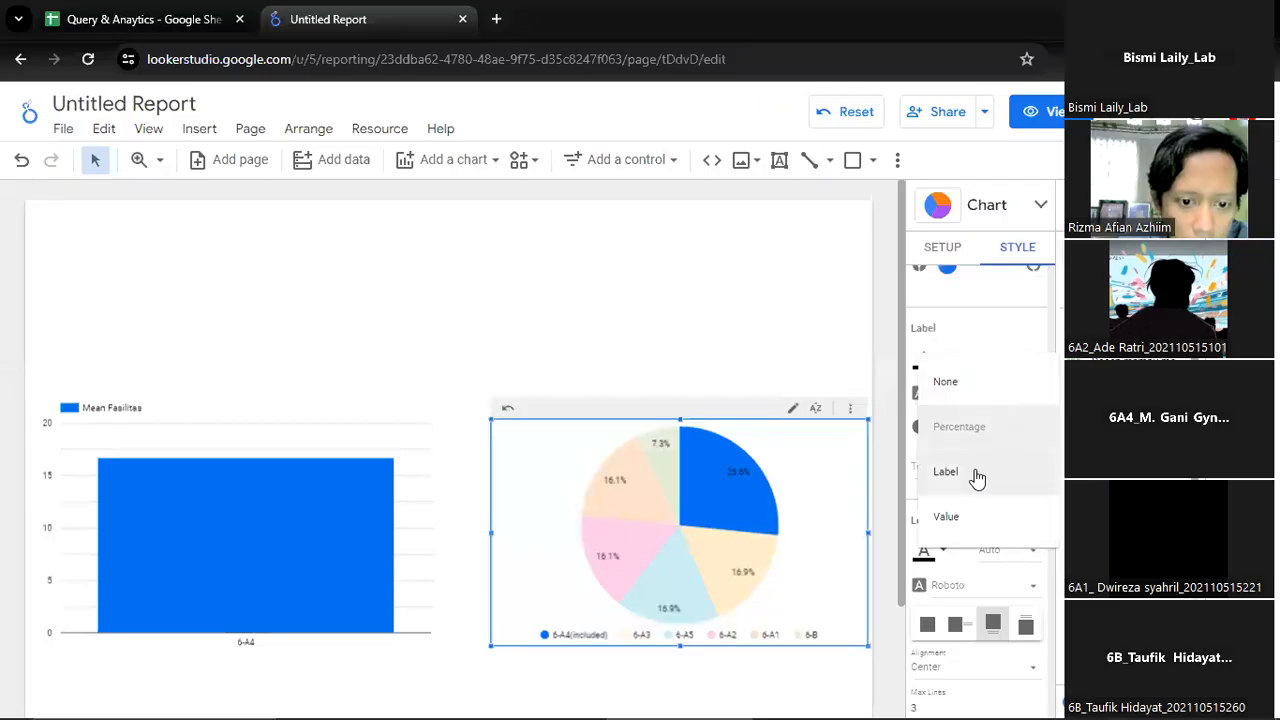
click(976, 478)
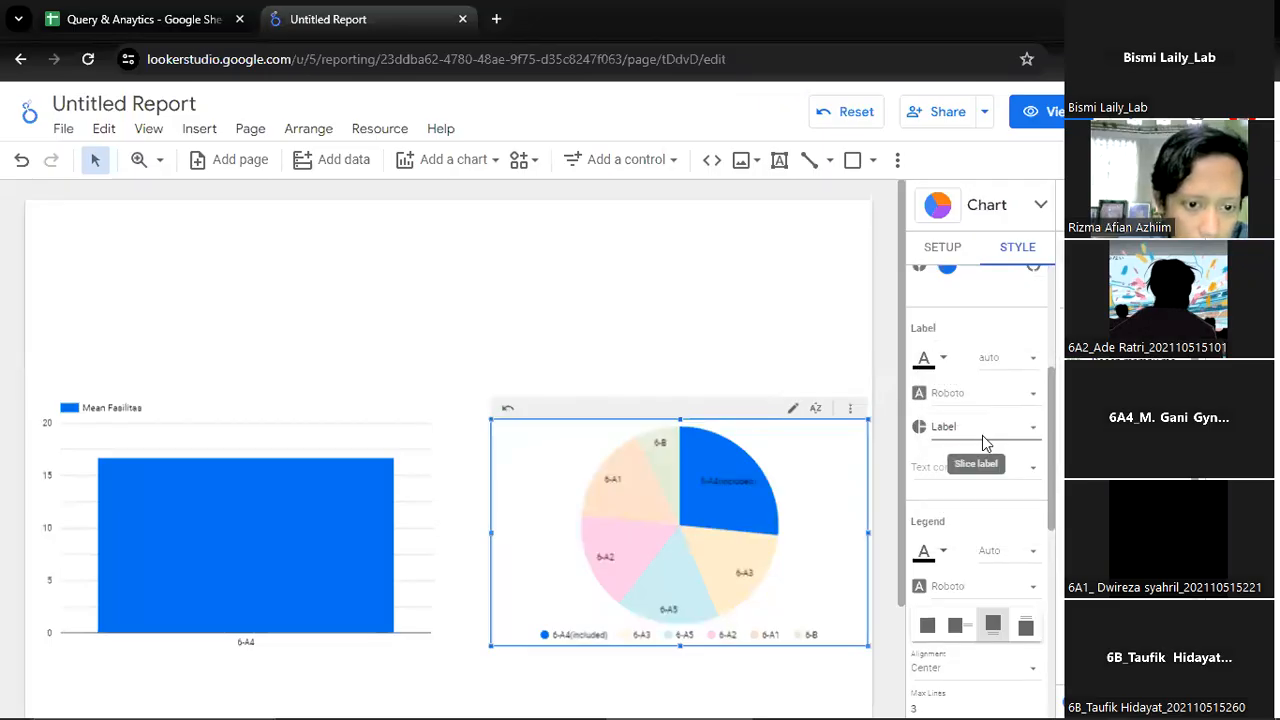
click(982, 435)
click(985, 477)
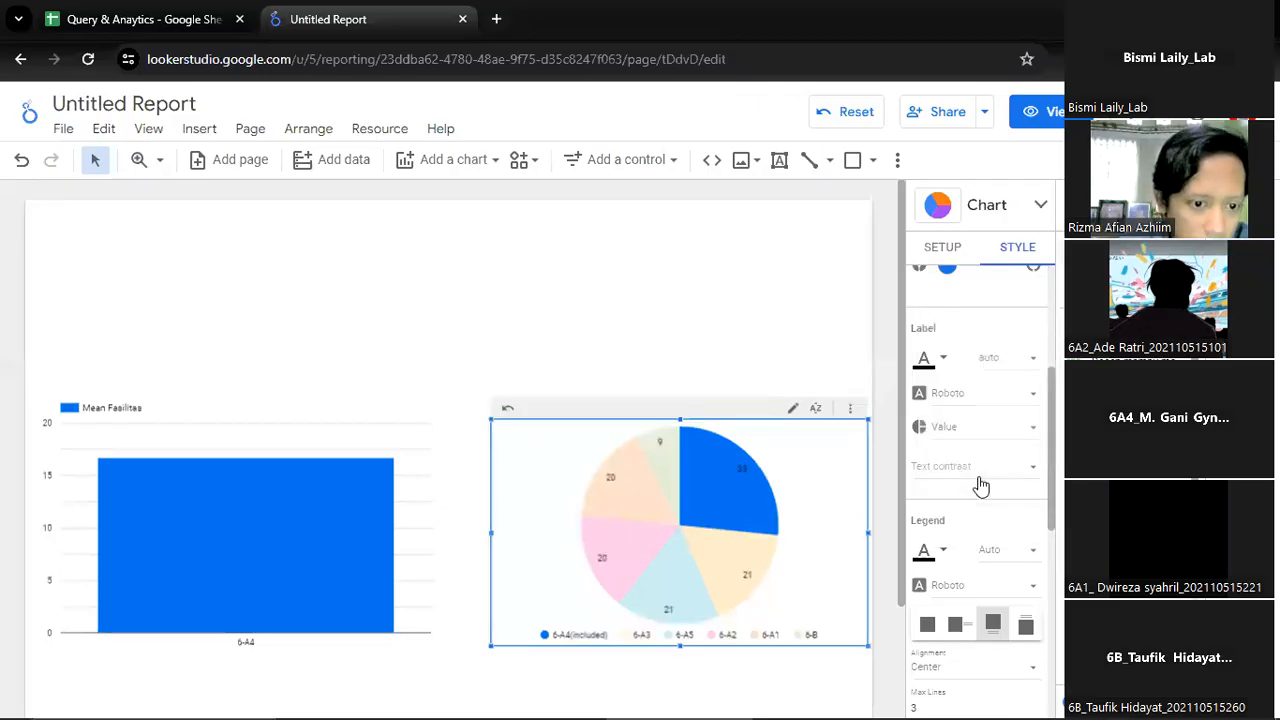
click(958, 422)
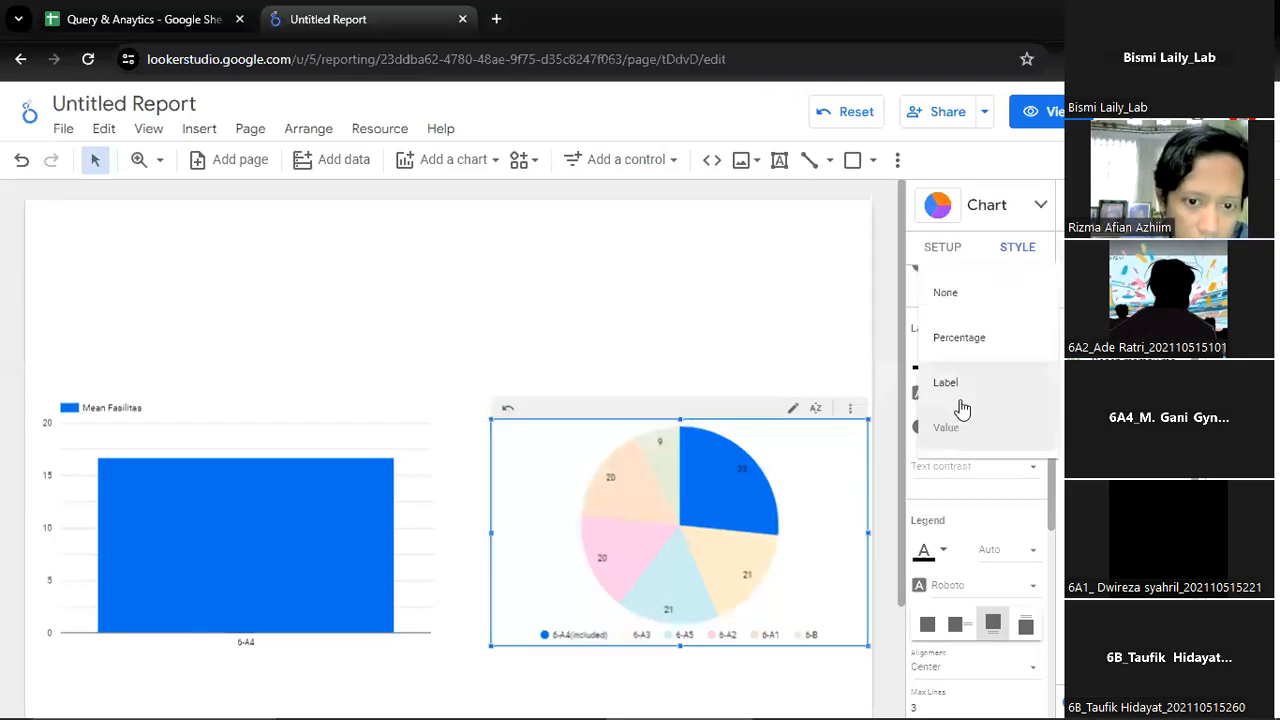
click(960, 355)
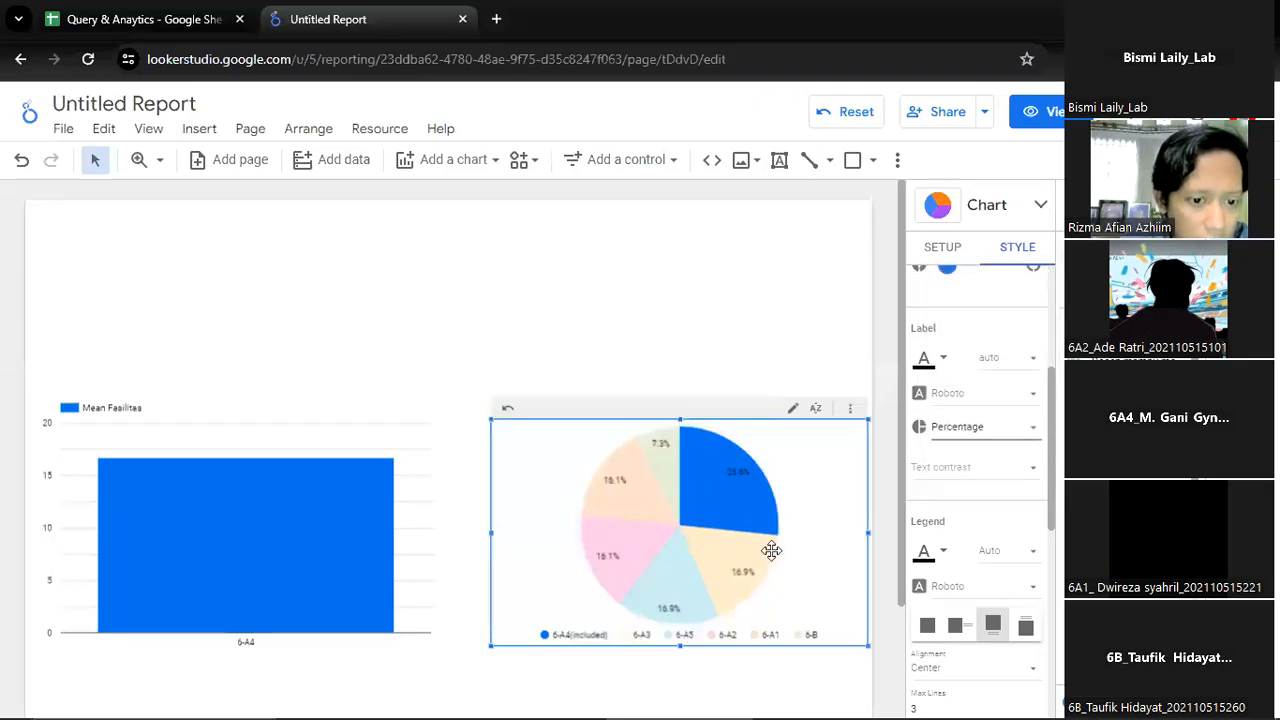
click(850, 111)
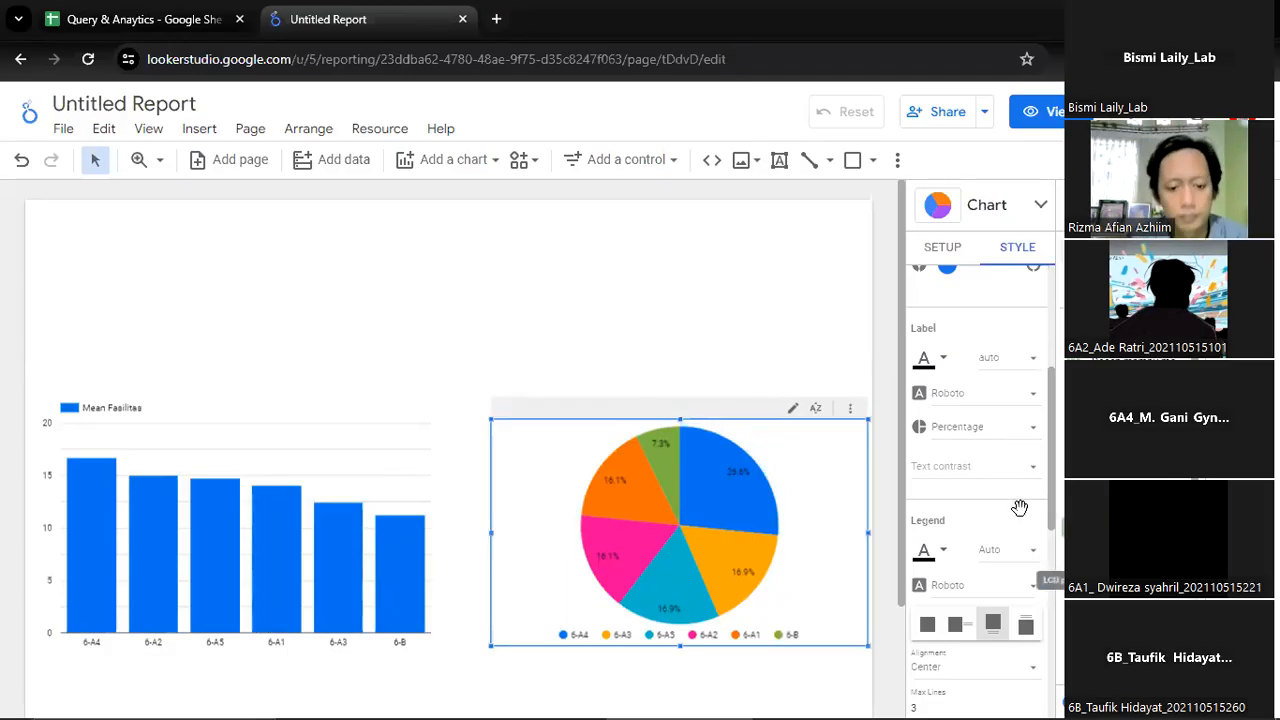
Examine the pie chart's style options, including slice colours, background and border, label text contrast and label font size
scroll(977, 520, up, 3)
scroll(980, 525, down, 4)
scroll(980, 525, down, 3)
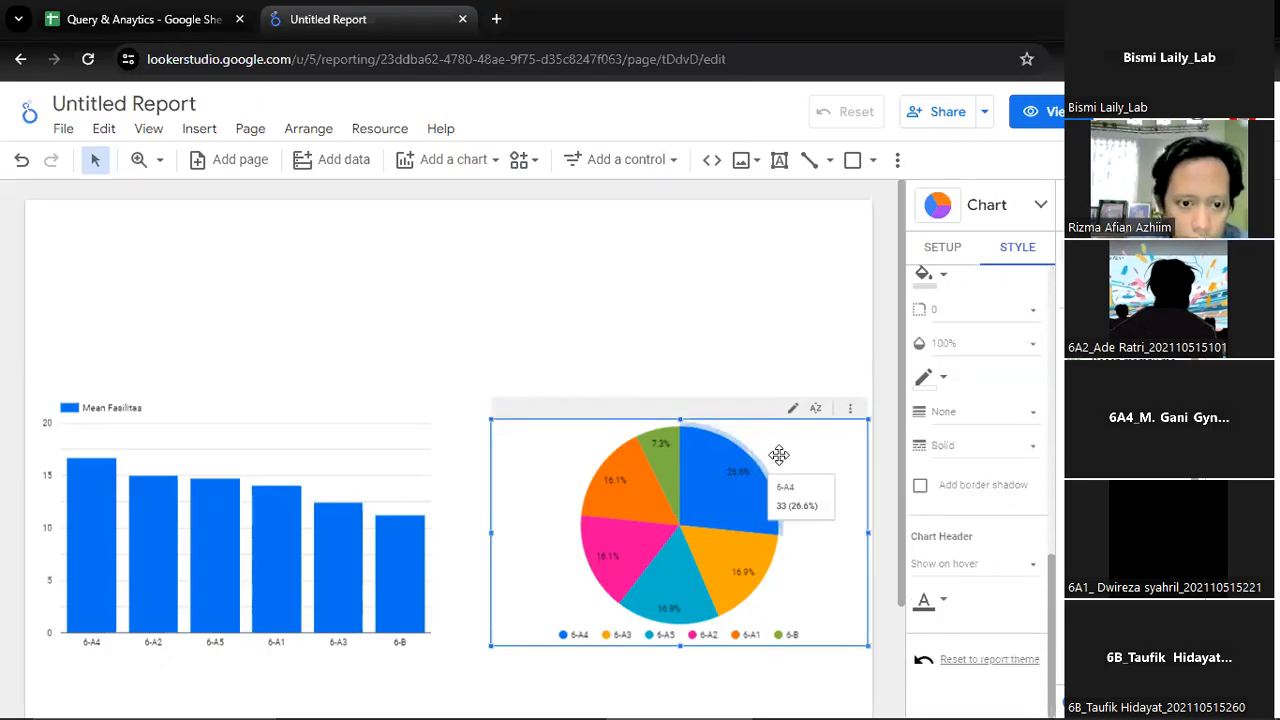
right_click(800, 443)
click(702, 298)
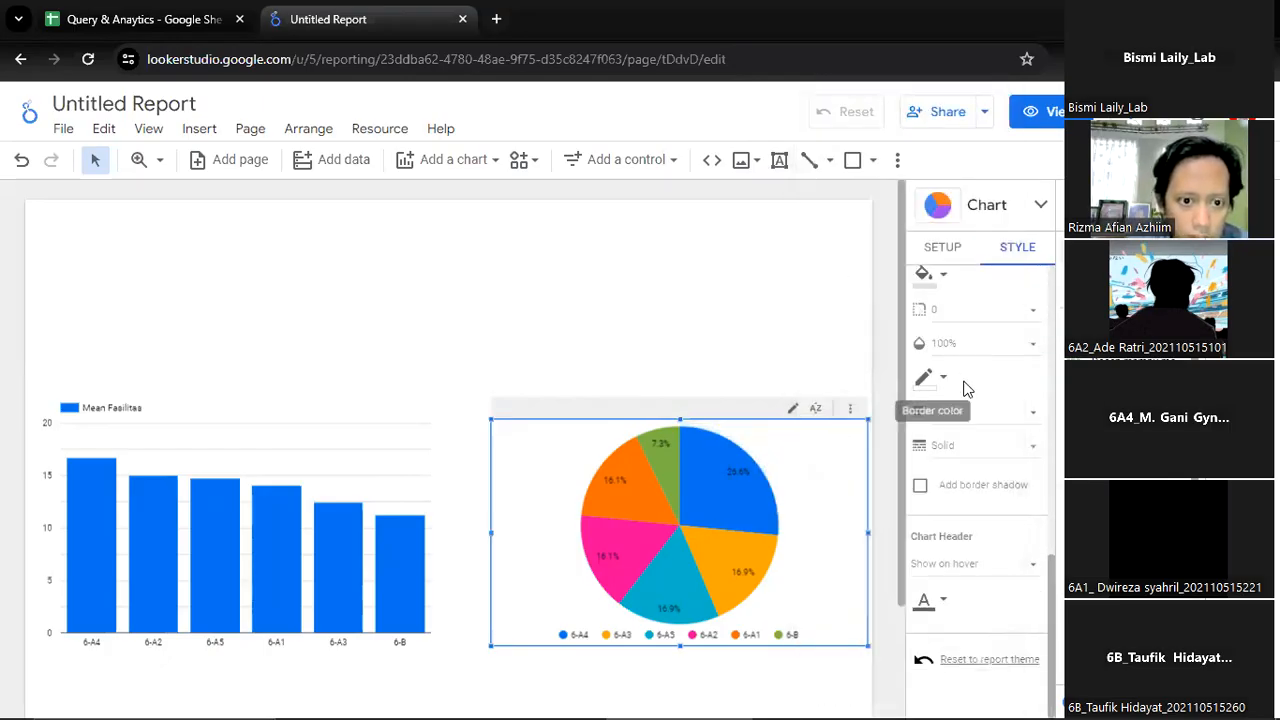
scroll(966, 517, up, 5)
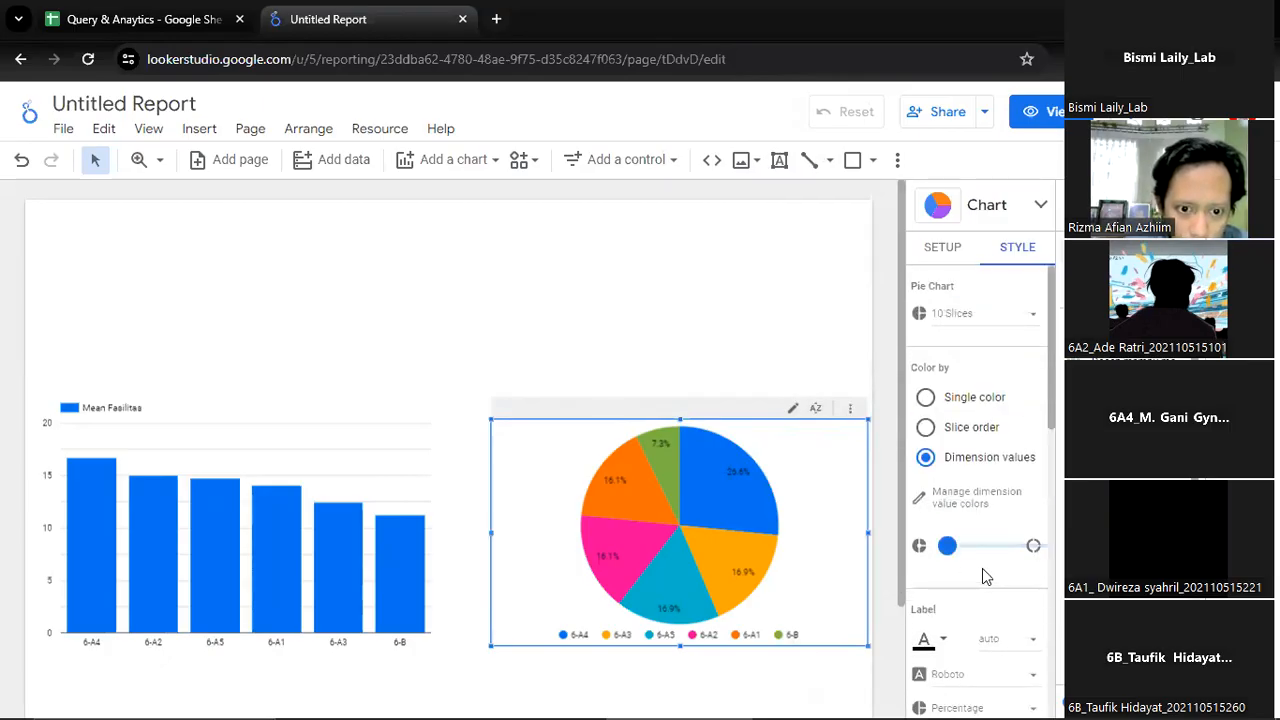
scroll(982, 568, down, 1)
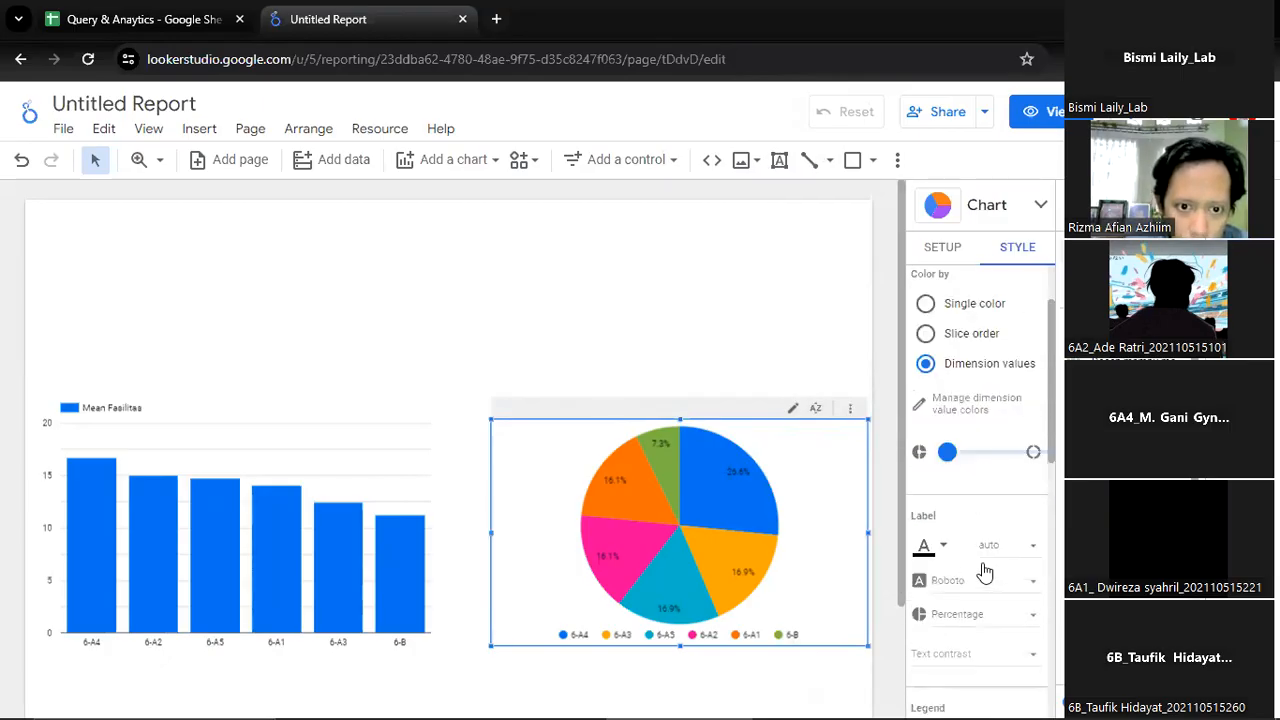
click(973, 656)
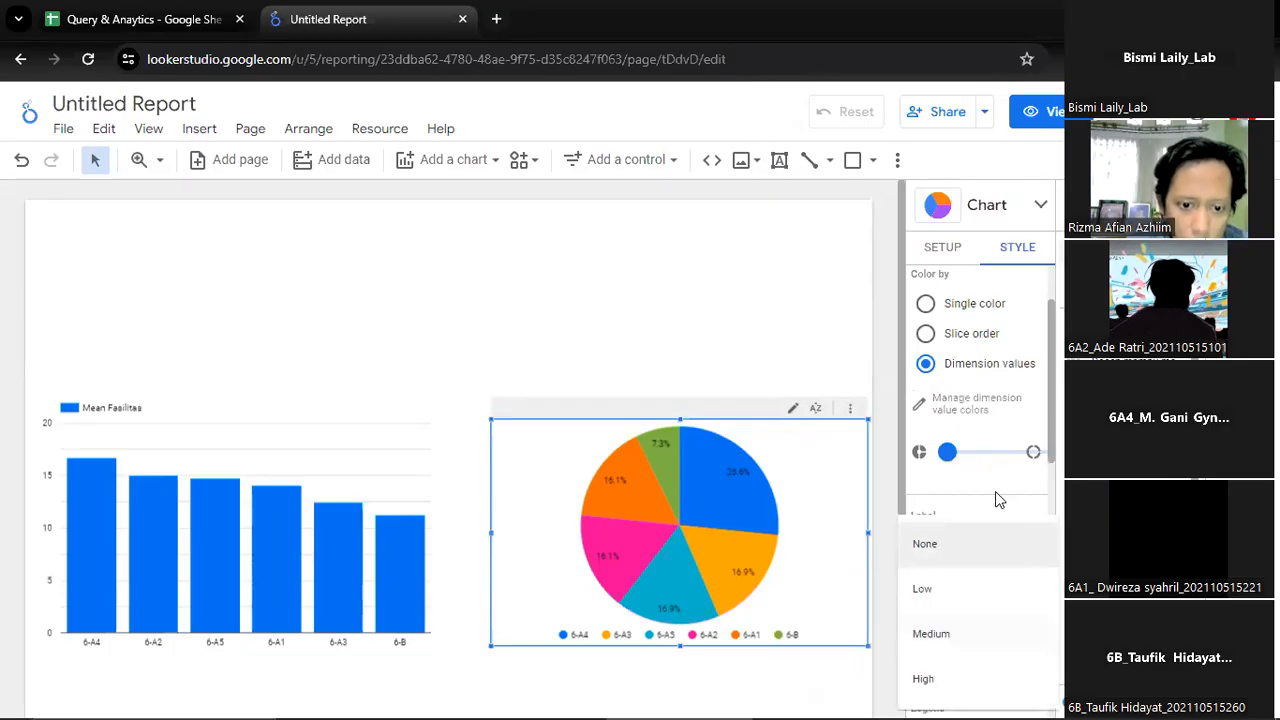
click(1014, 586)
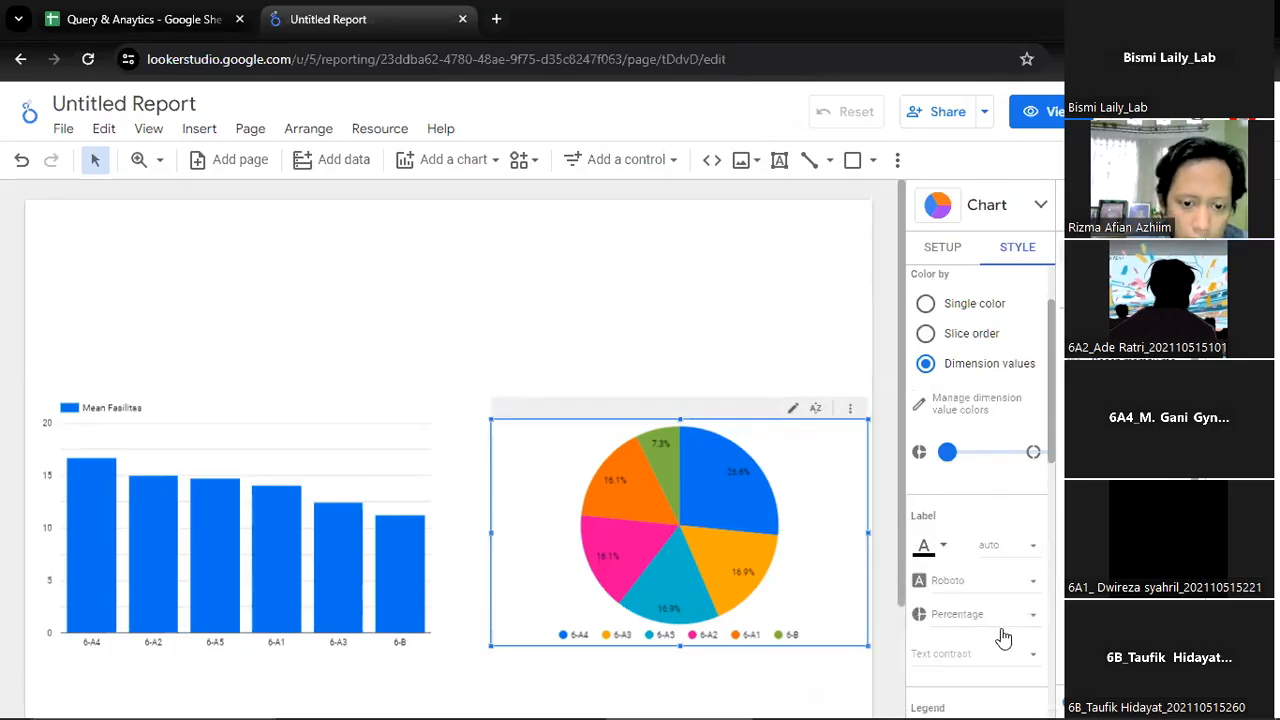
click(1028, 550)
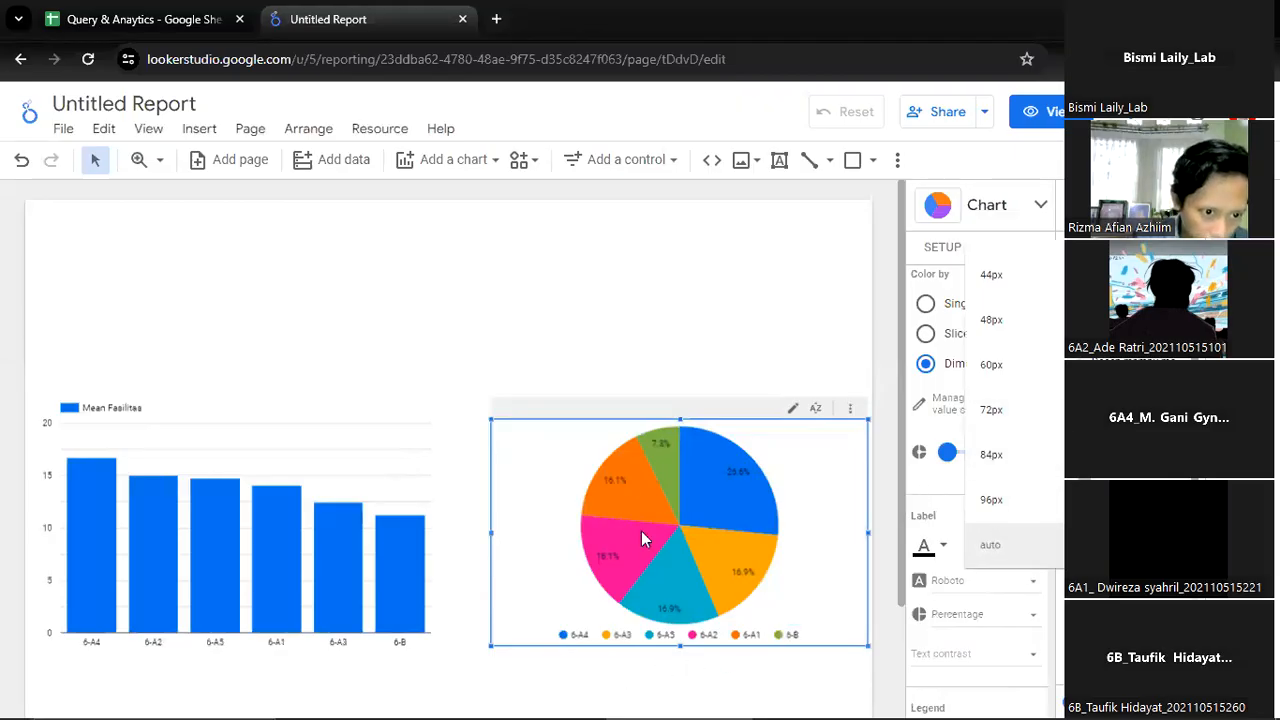
Increase the heights of the pie chart and the column chart by extending their lower edges downward
drag(680, 646, 678, 689)
click(318, 655)
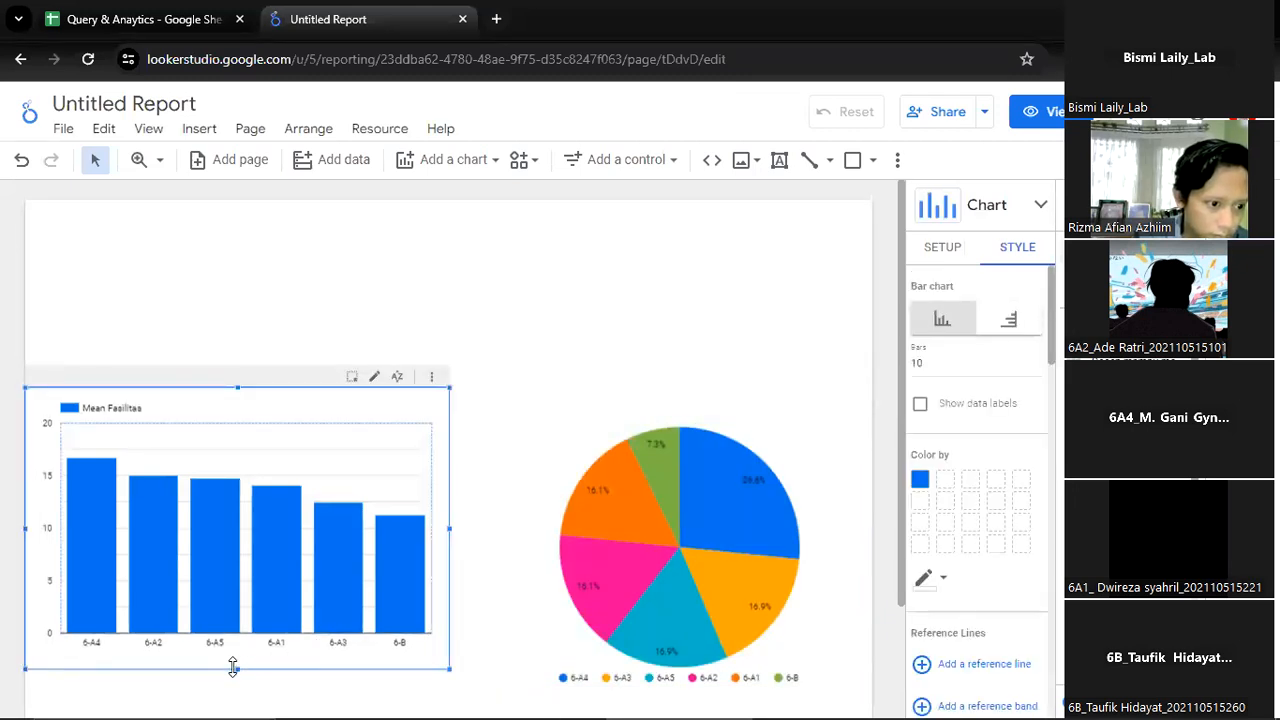
drag(239, 672, 240, 703)
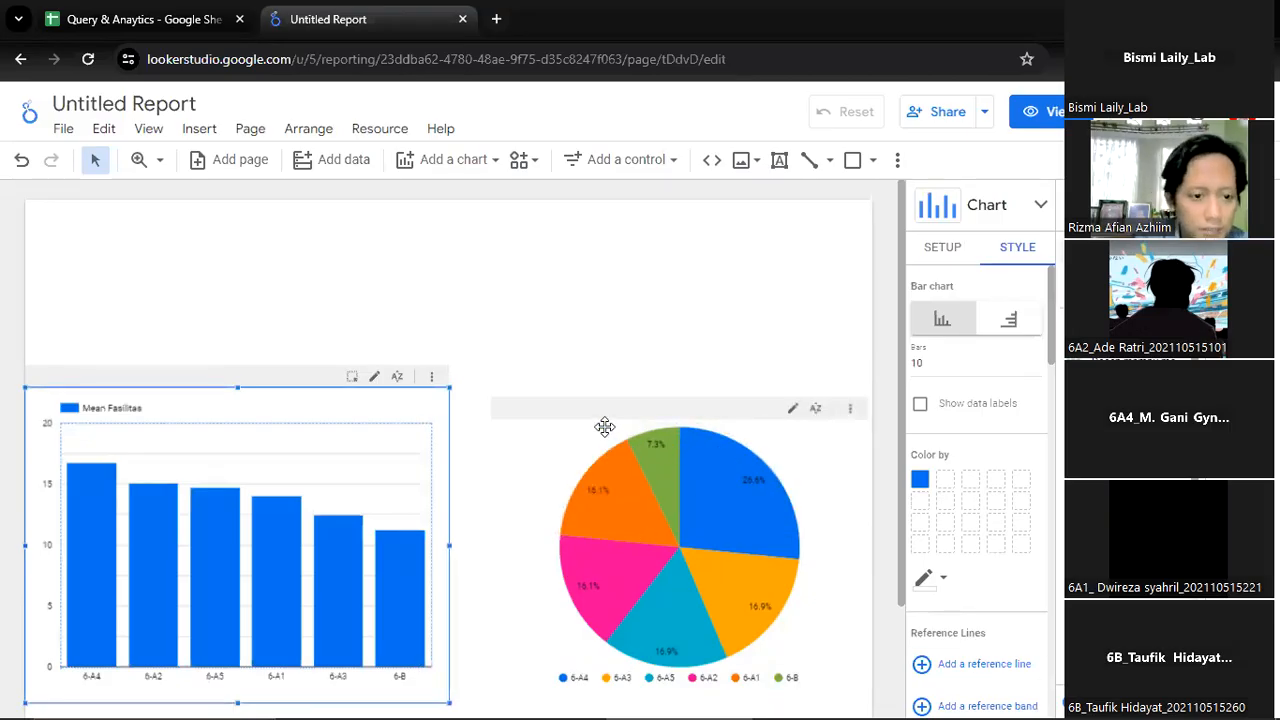
click(797, 444)
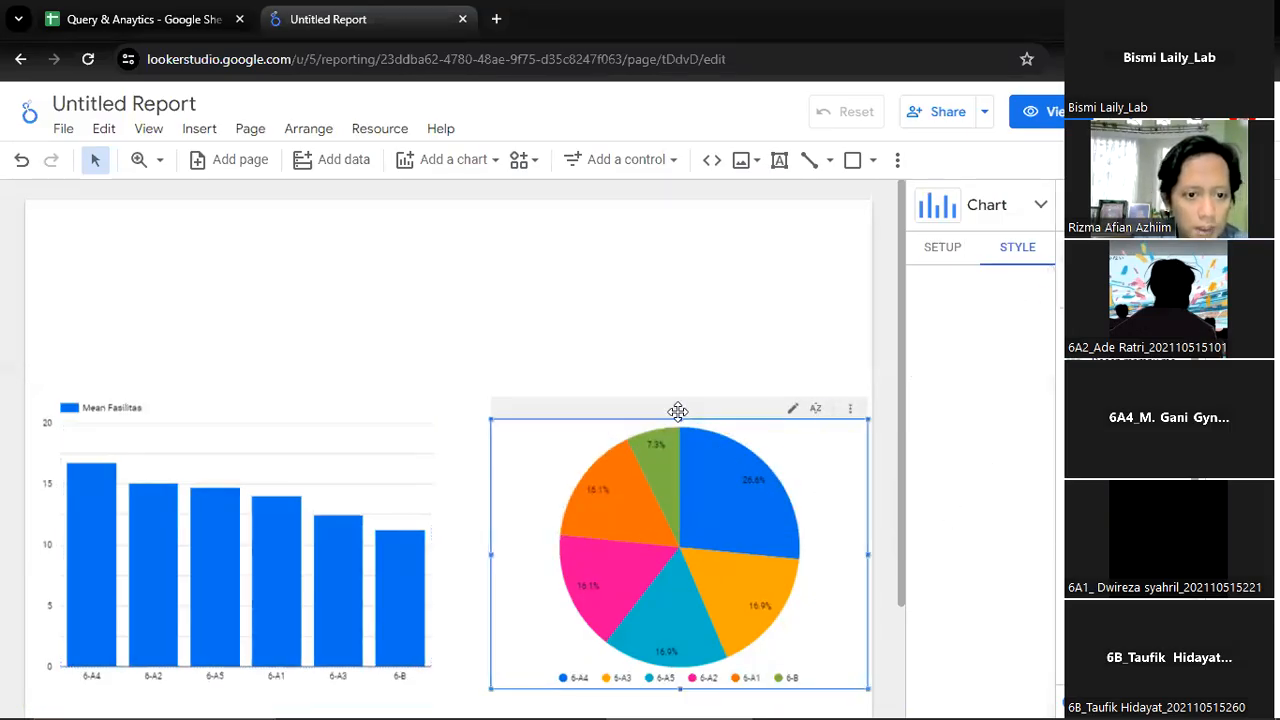
click(862, 365)
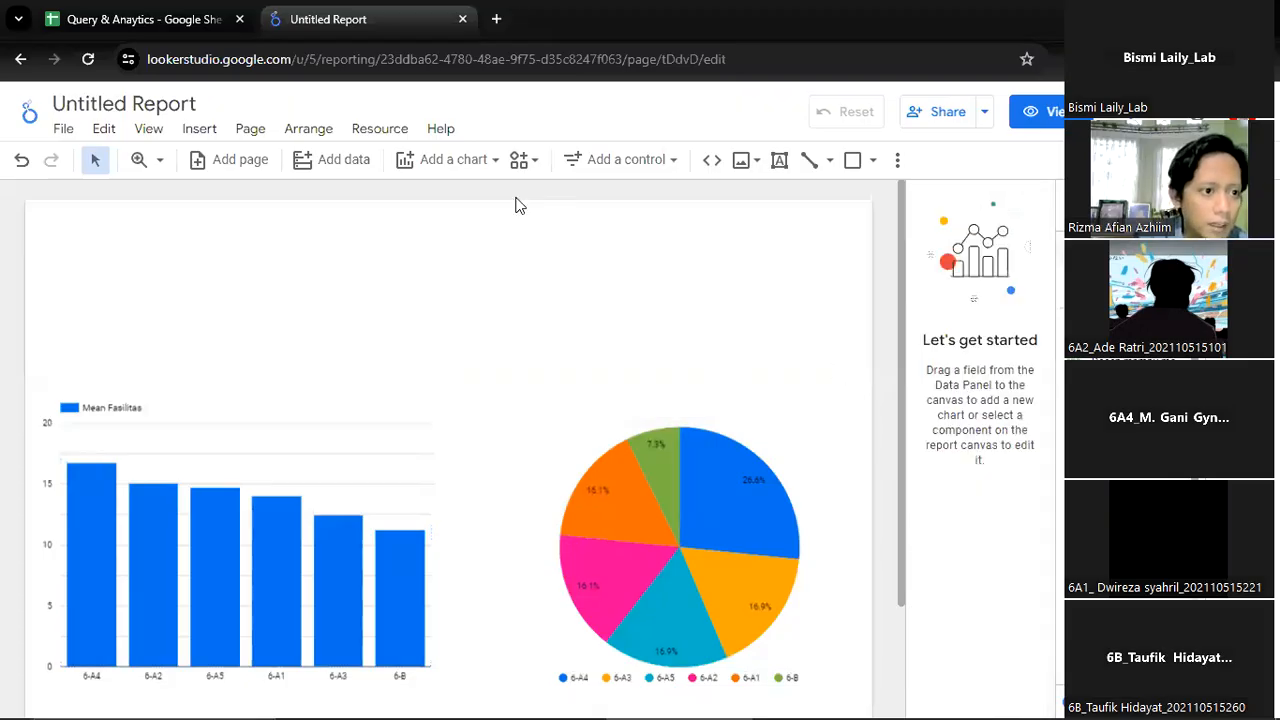
Insert a text box above the pie chart reading "Responden Berdasarkan Kelas"
click(199, 128)
scroll(330, 330, down, 5)
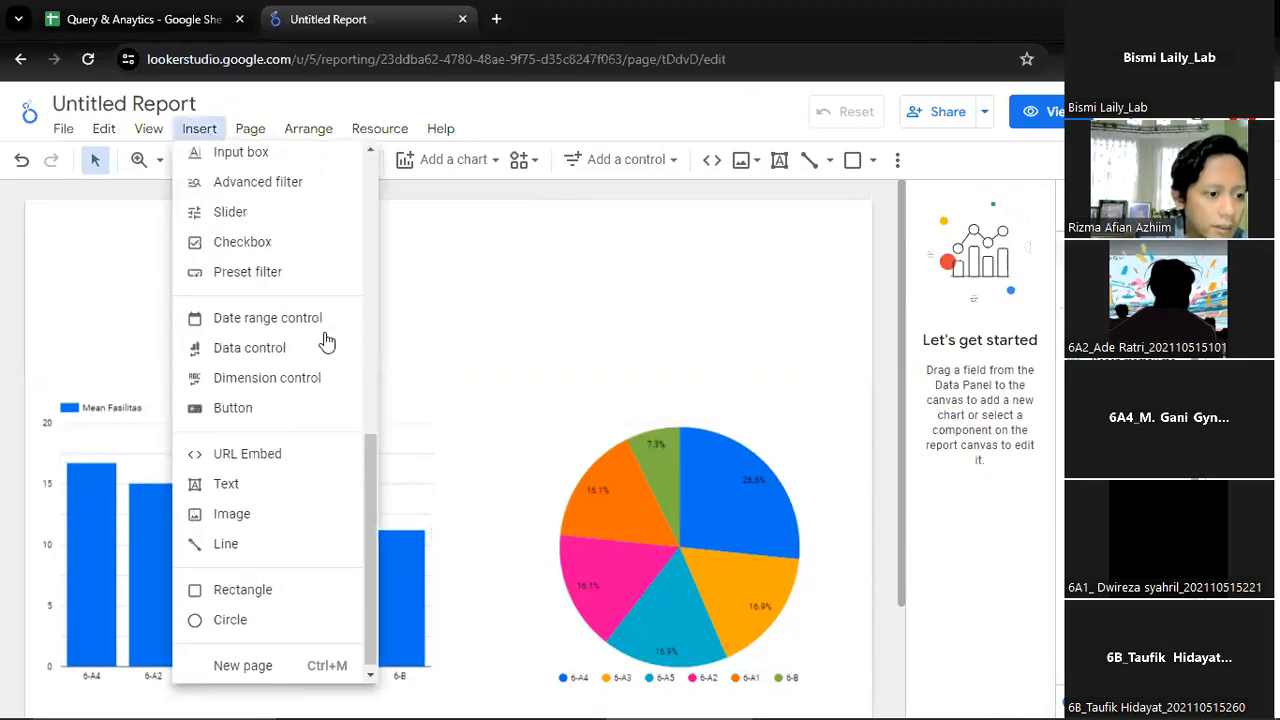
click(289, 490)
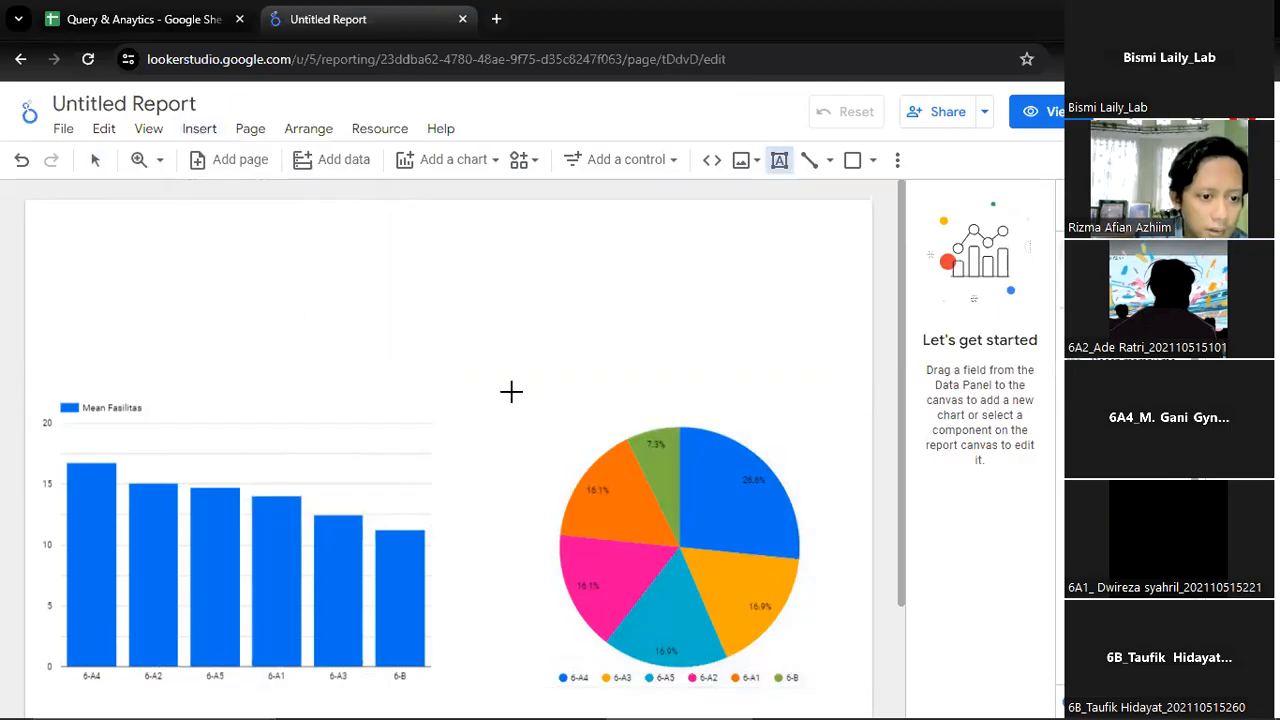
drag(491, 390, 866, 422)
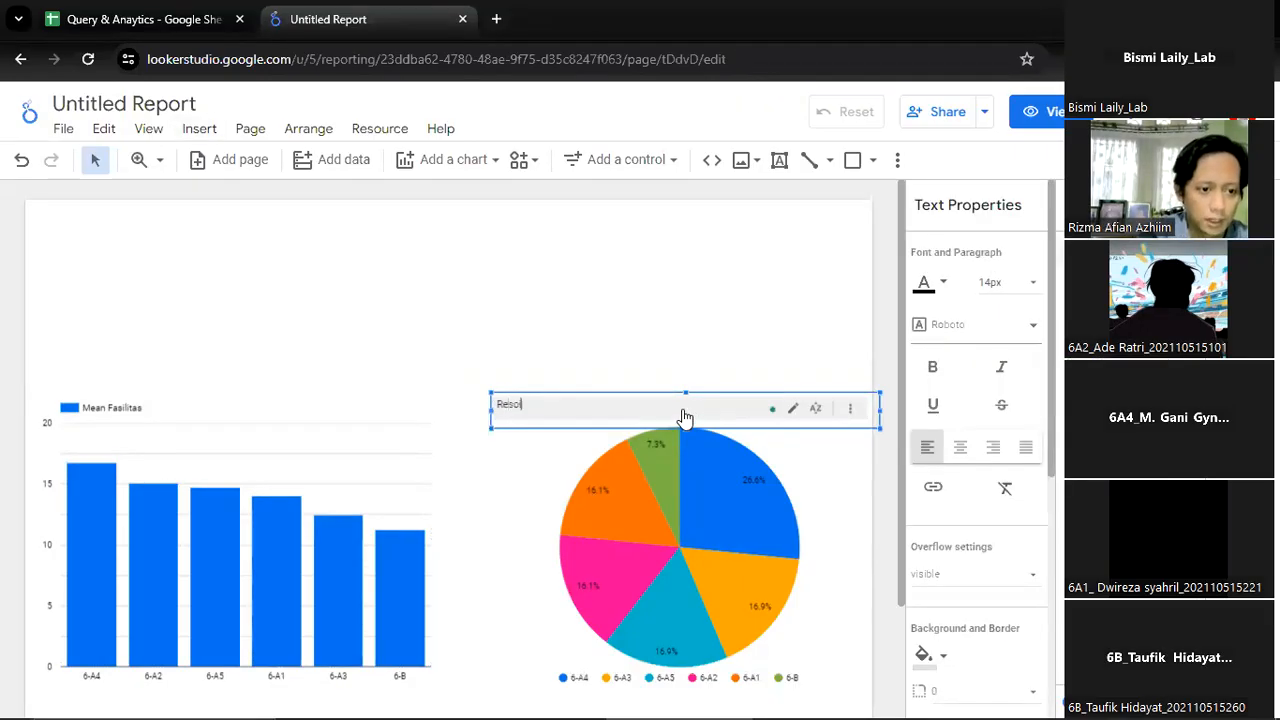
text(Responden Berdasarkan Kelas)
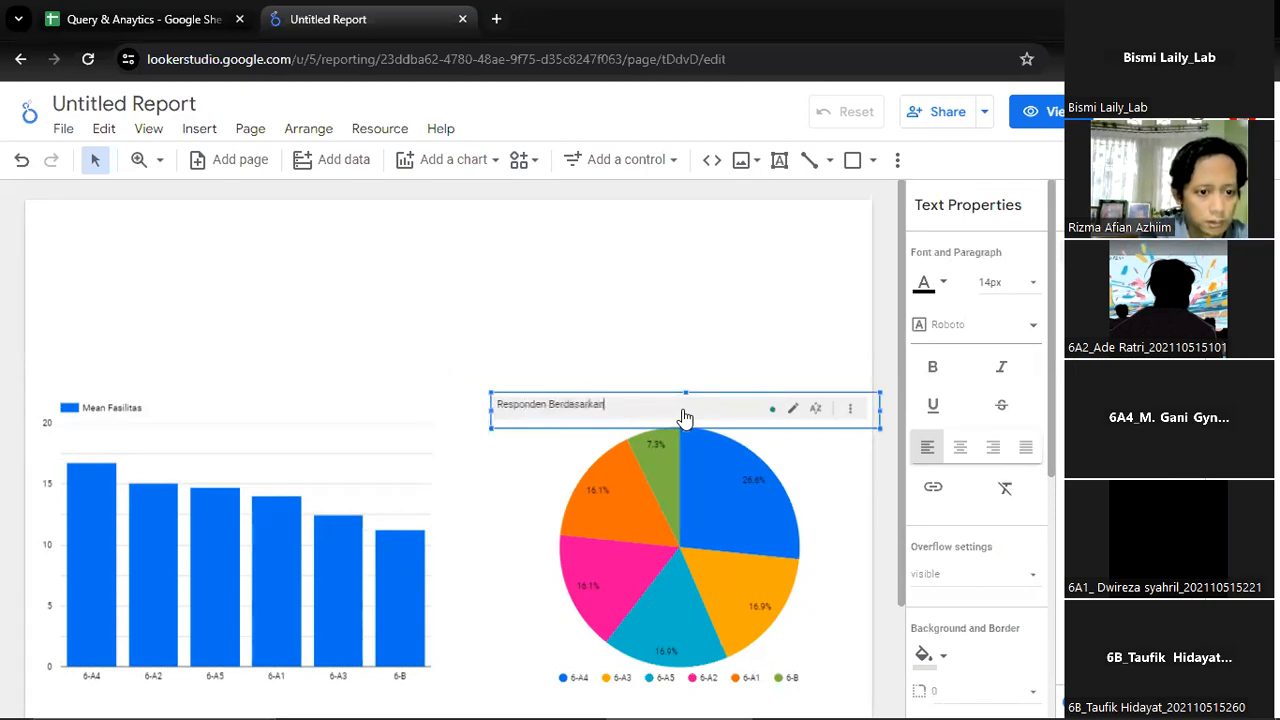
Lower the pie chart's upper edge slightly to make room for the title above it
click(792, 418)
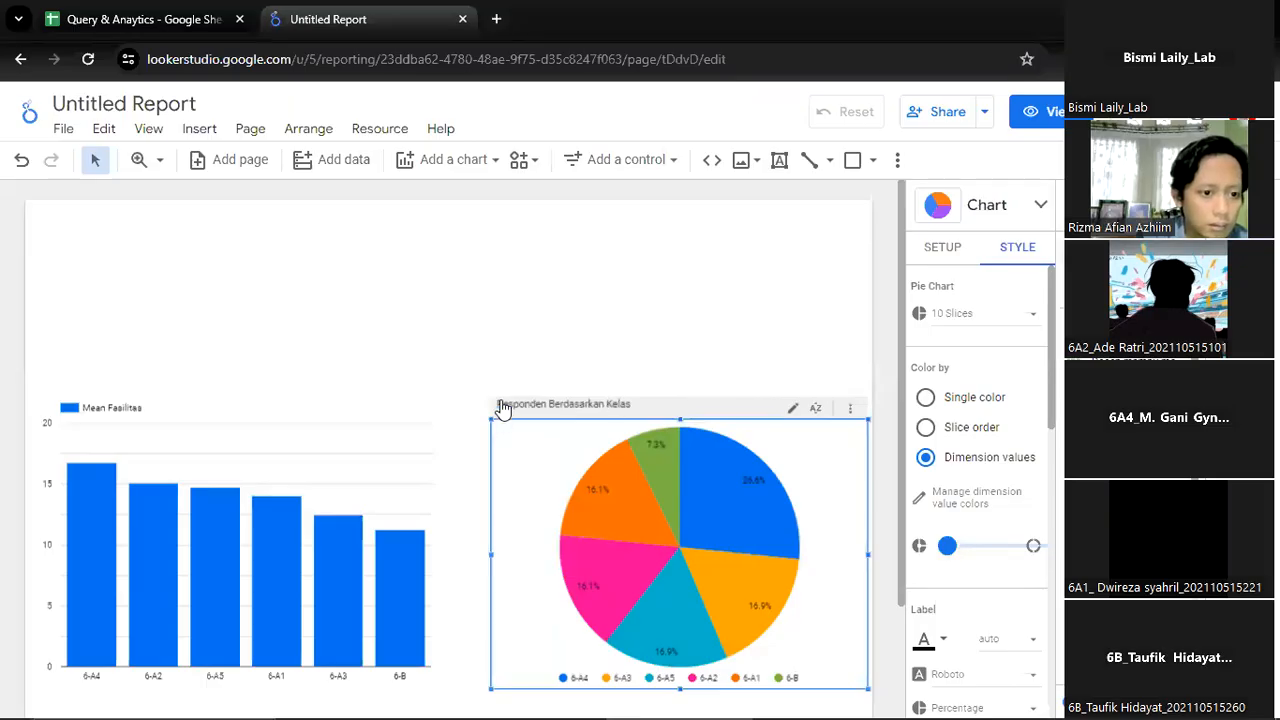
scroll(950, 453, down, 1)
scroll(950, 453, up, 1)
scroll(950, 453, down, 3)
scroll(952, 456, up, 3)
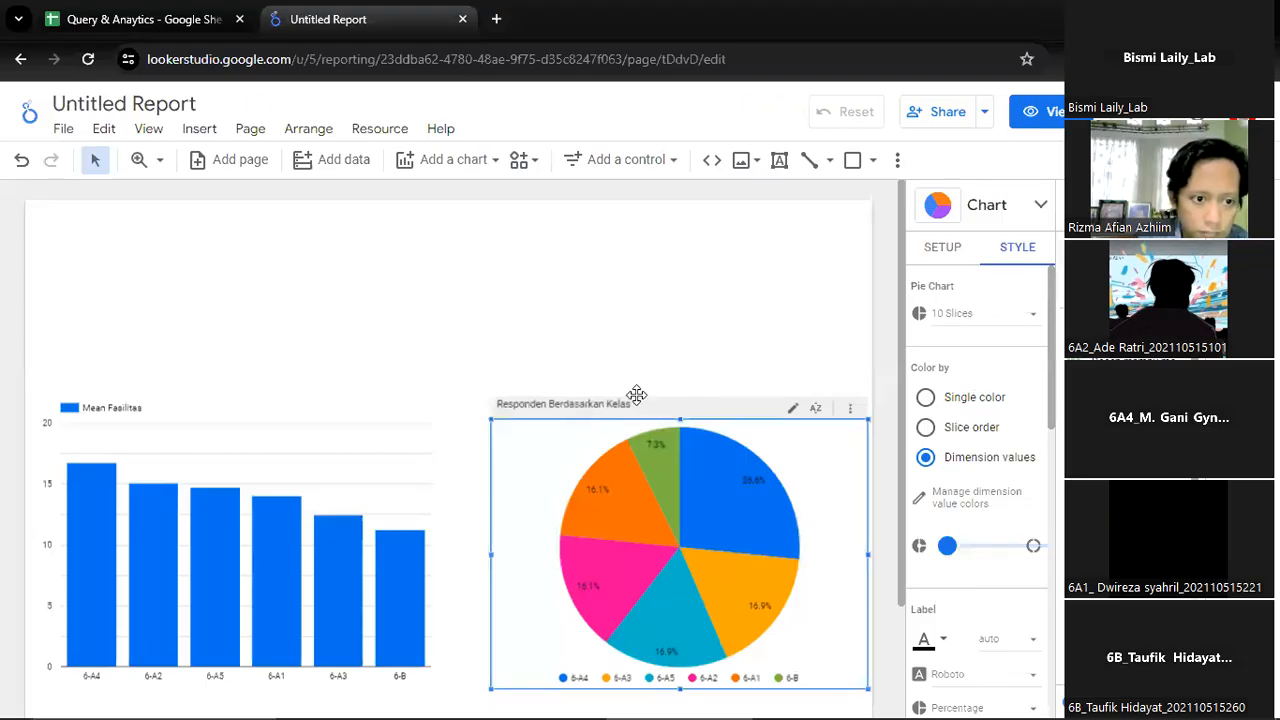
drag(681, 420, 677, 433)
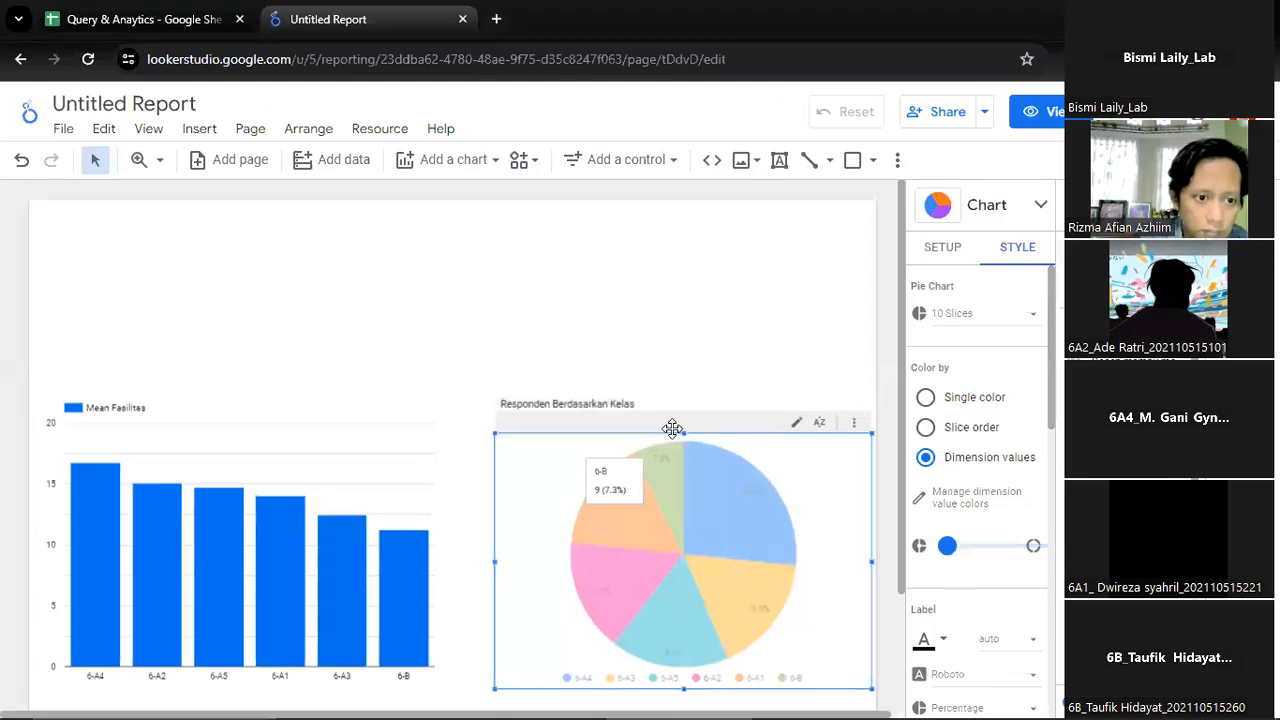
Centre-align the pie chart's title and try a 16px font size
click(651, 404)
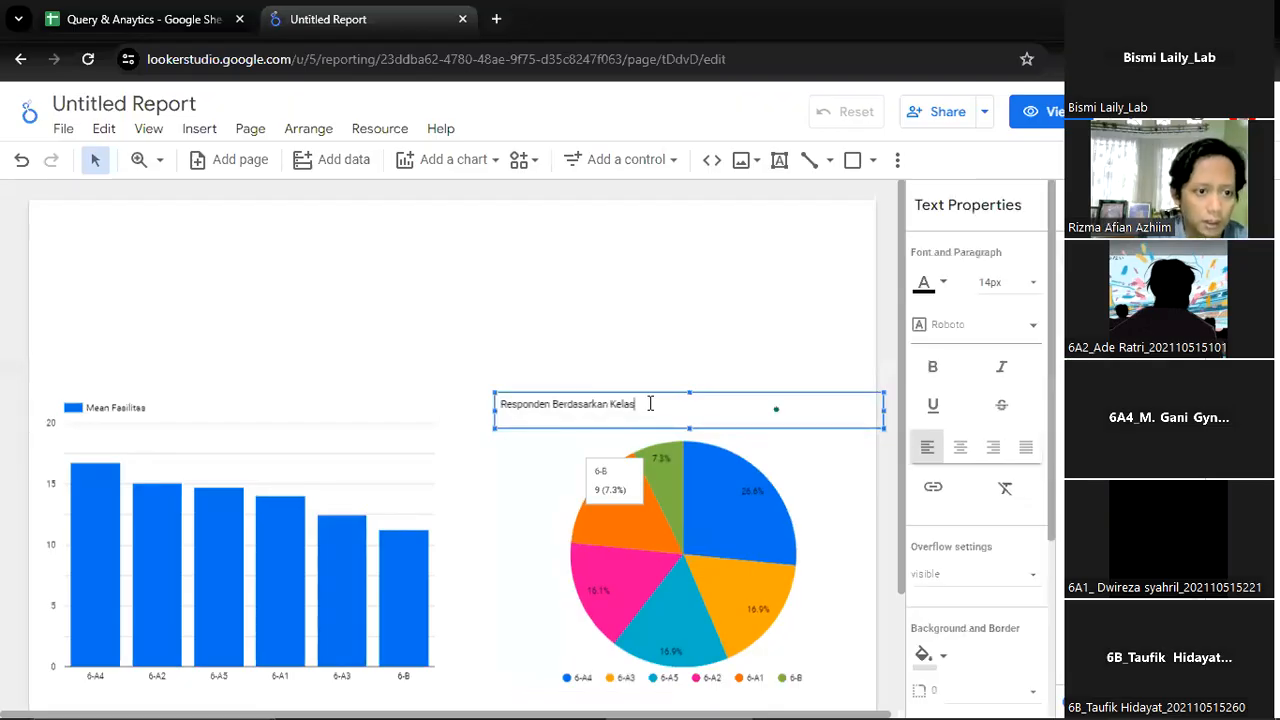
click(962, 448)
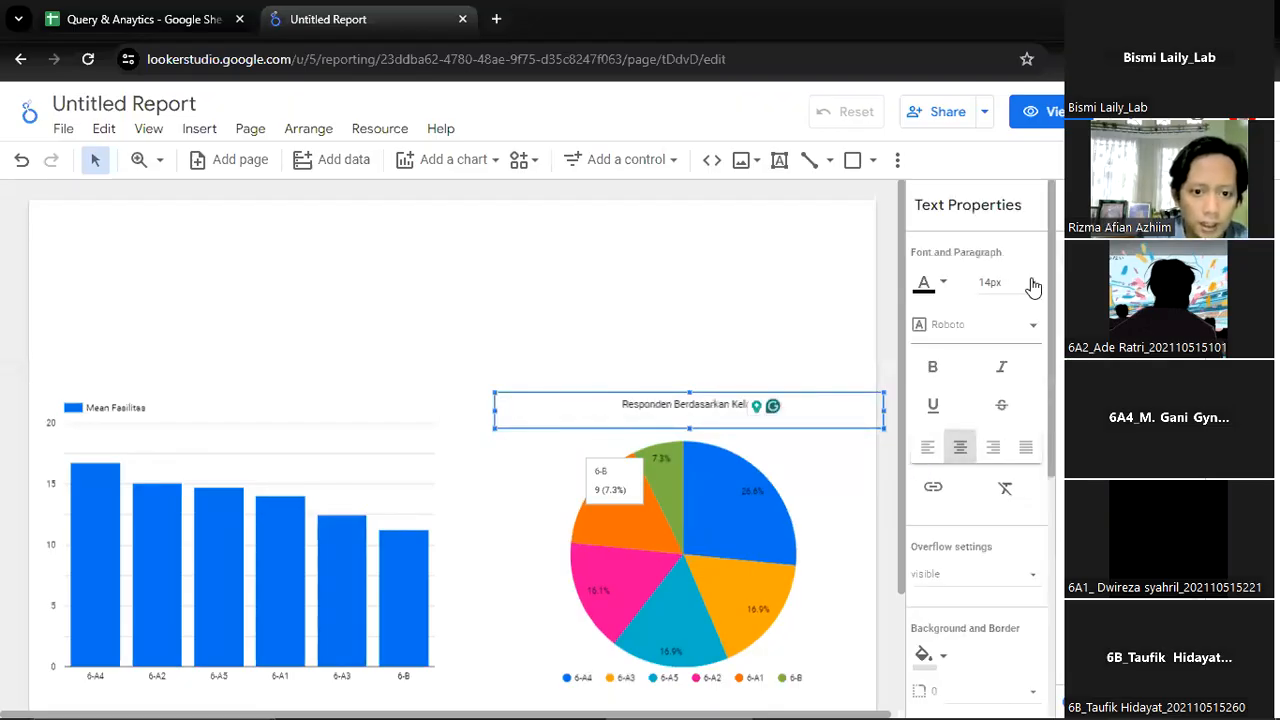
click(1012, 285)
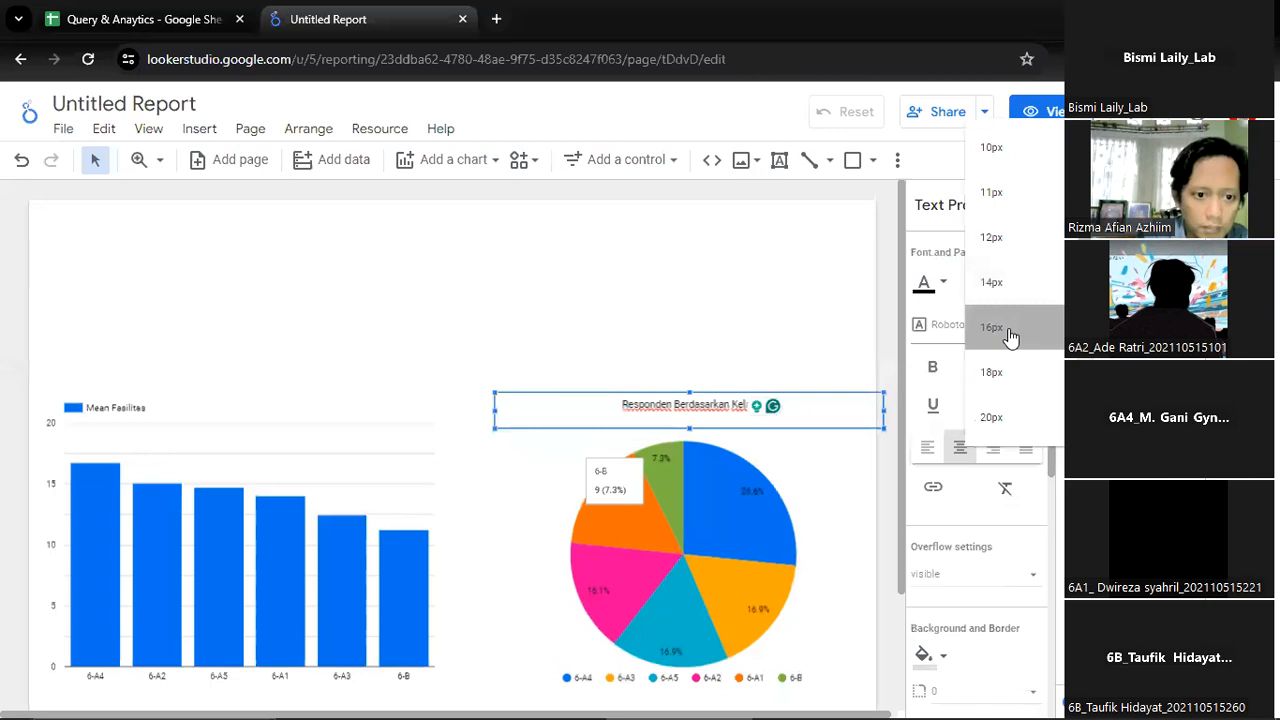
click(1008, 334)
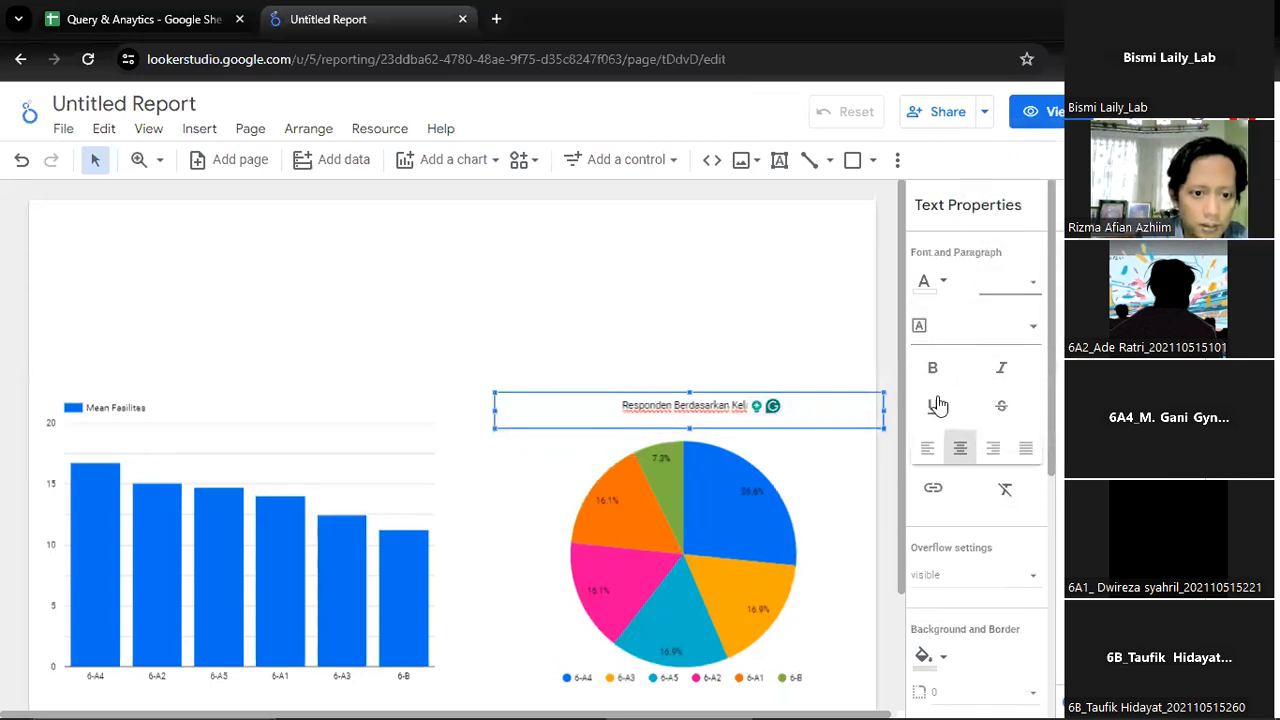
key(ctrl+a)
click(663, 405)
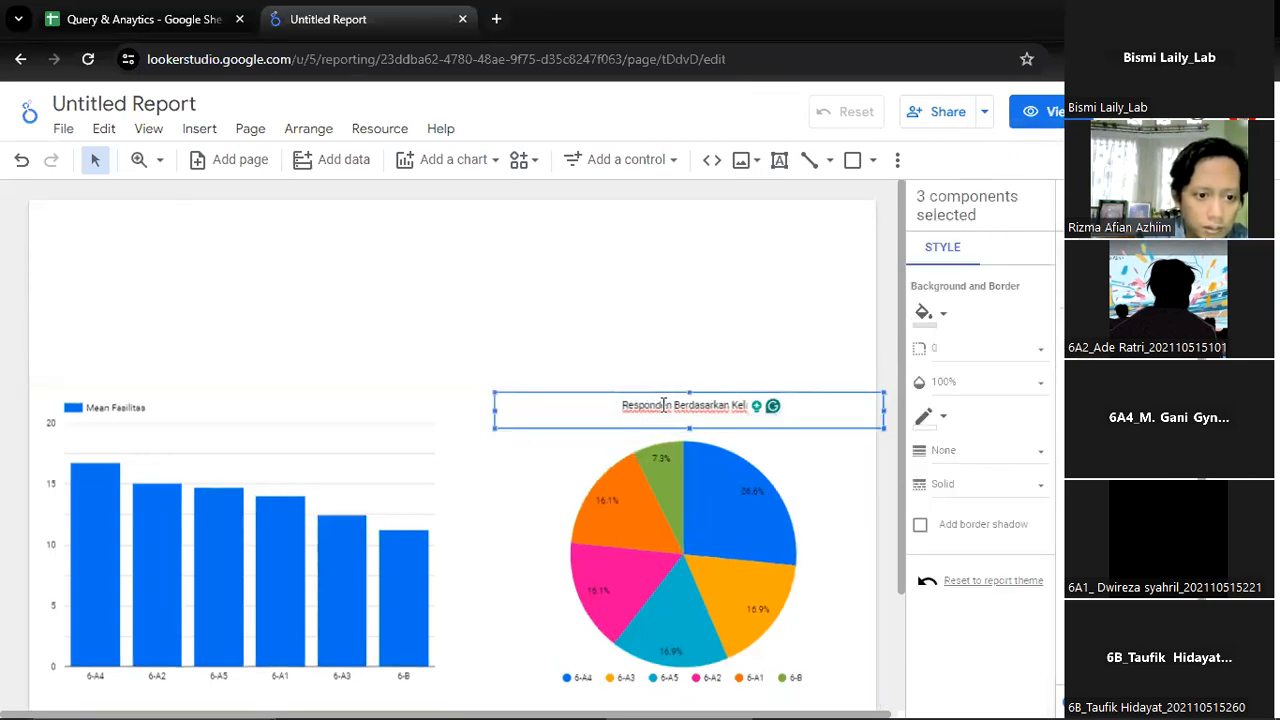
Format the whole title text above the pie chart as bold at 20px
double_click(640, 420)
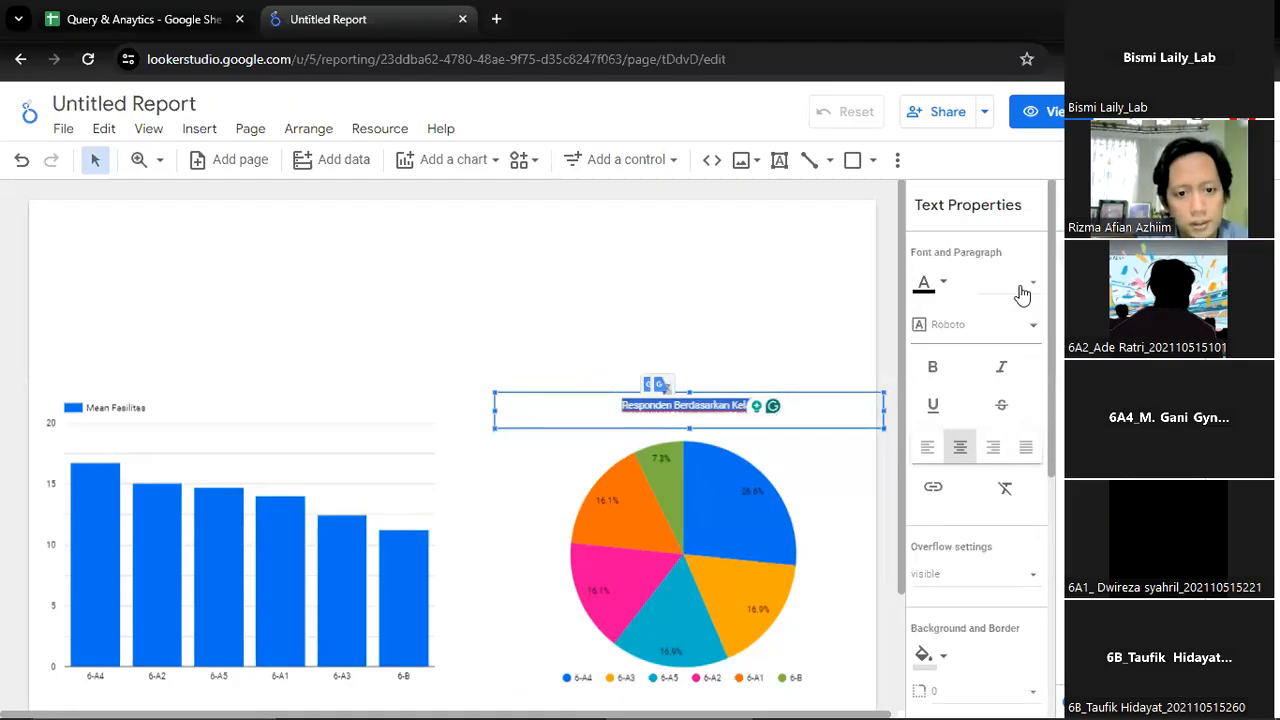
click(1020, 285)
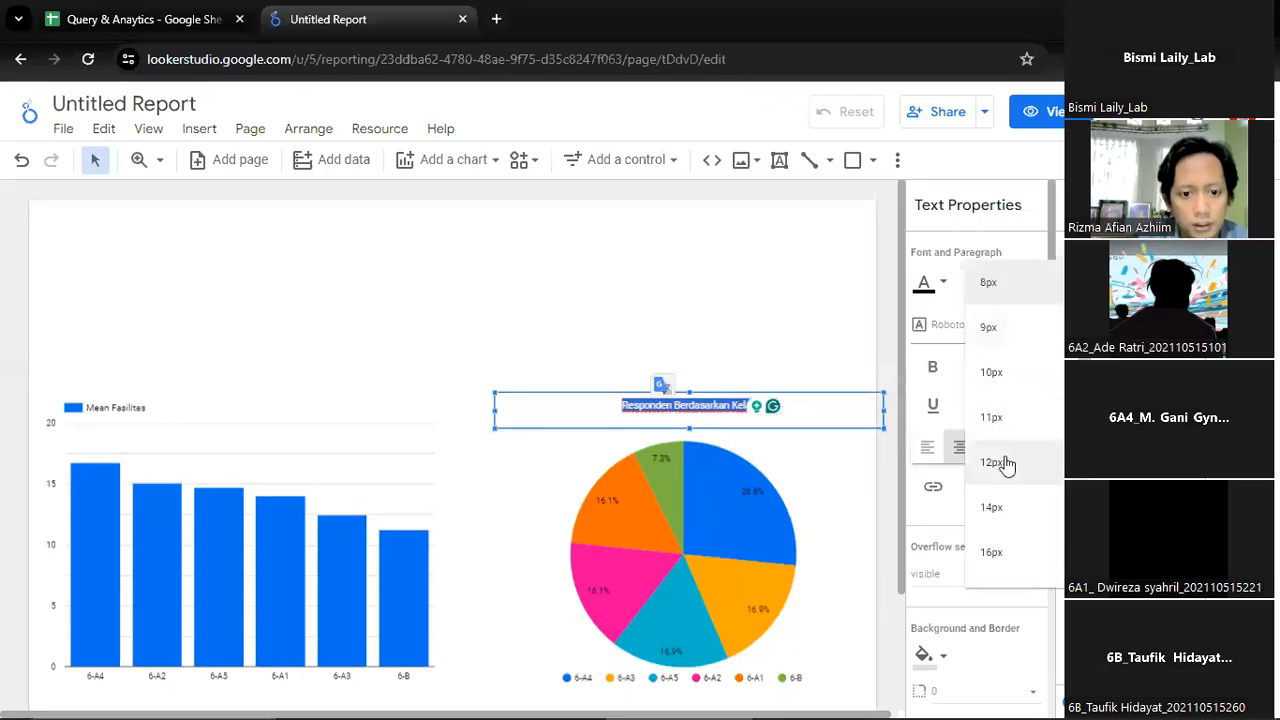
click(980, 549)
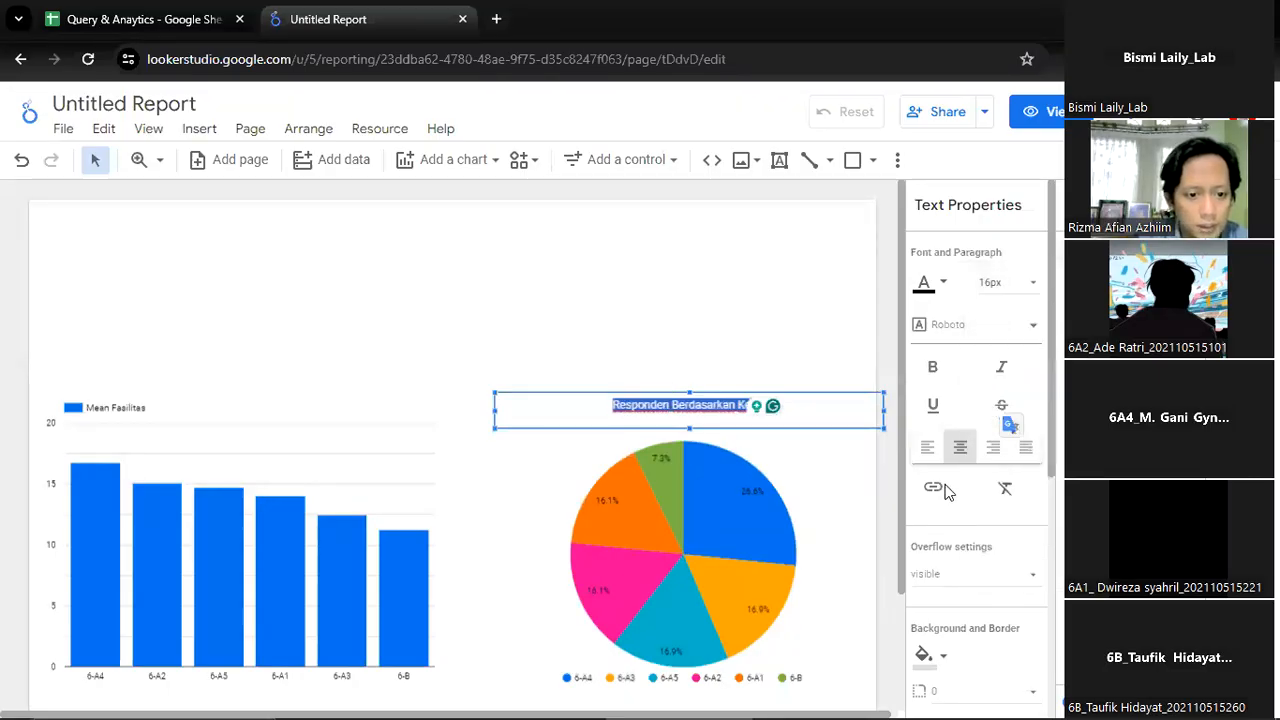
click(932, 370)
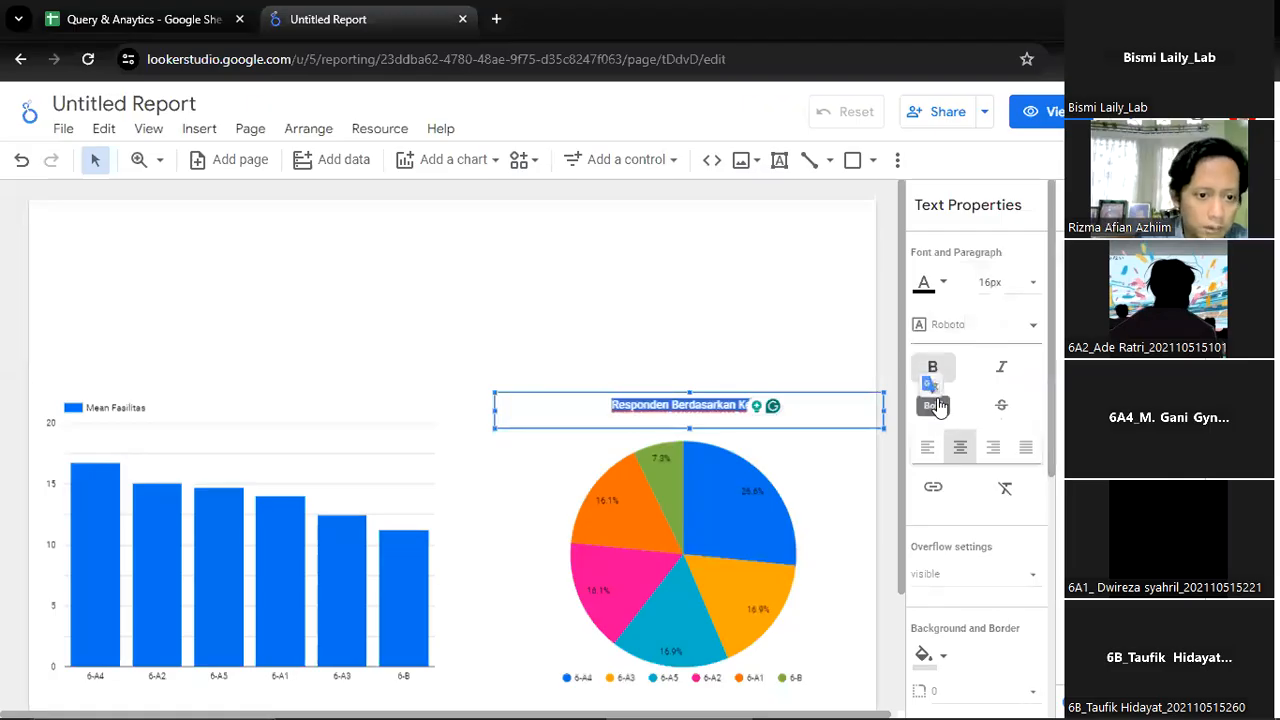
click(1011, 285)
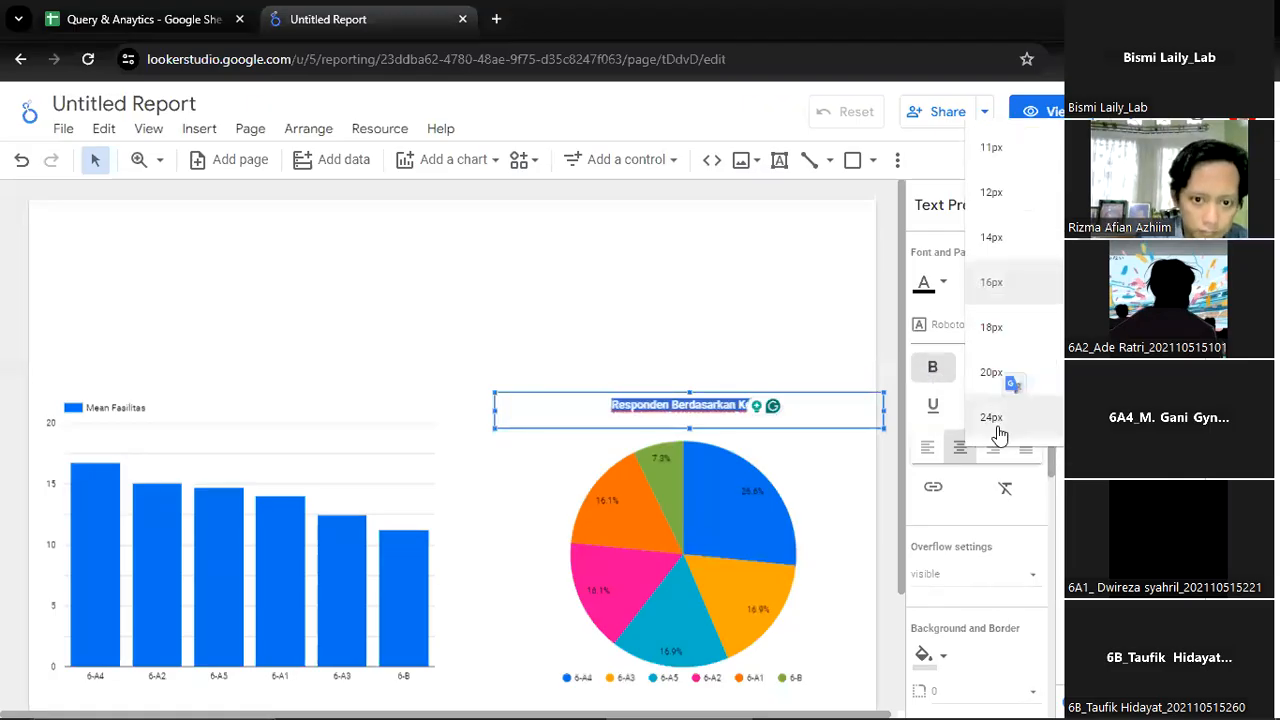
click(1000, 373)
Add "%" and a space at the start of the pie chart's title
click(594, 407)
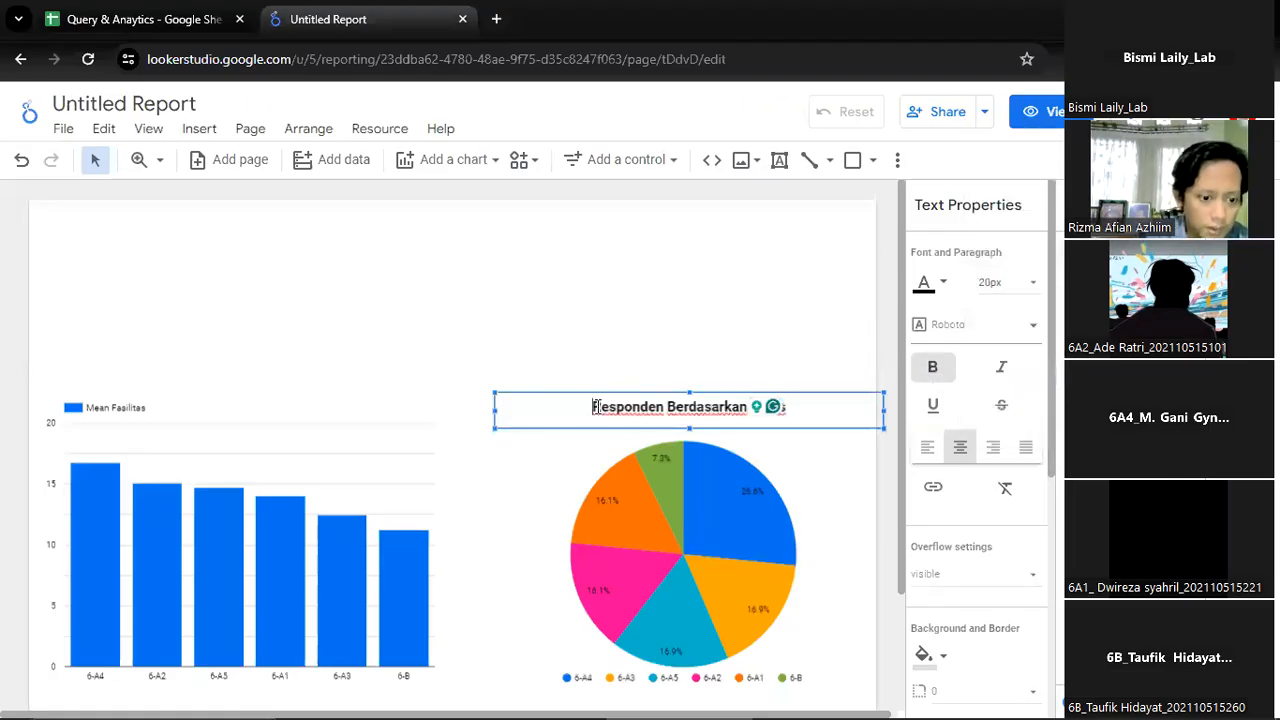
text(%)
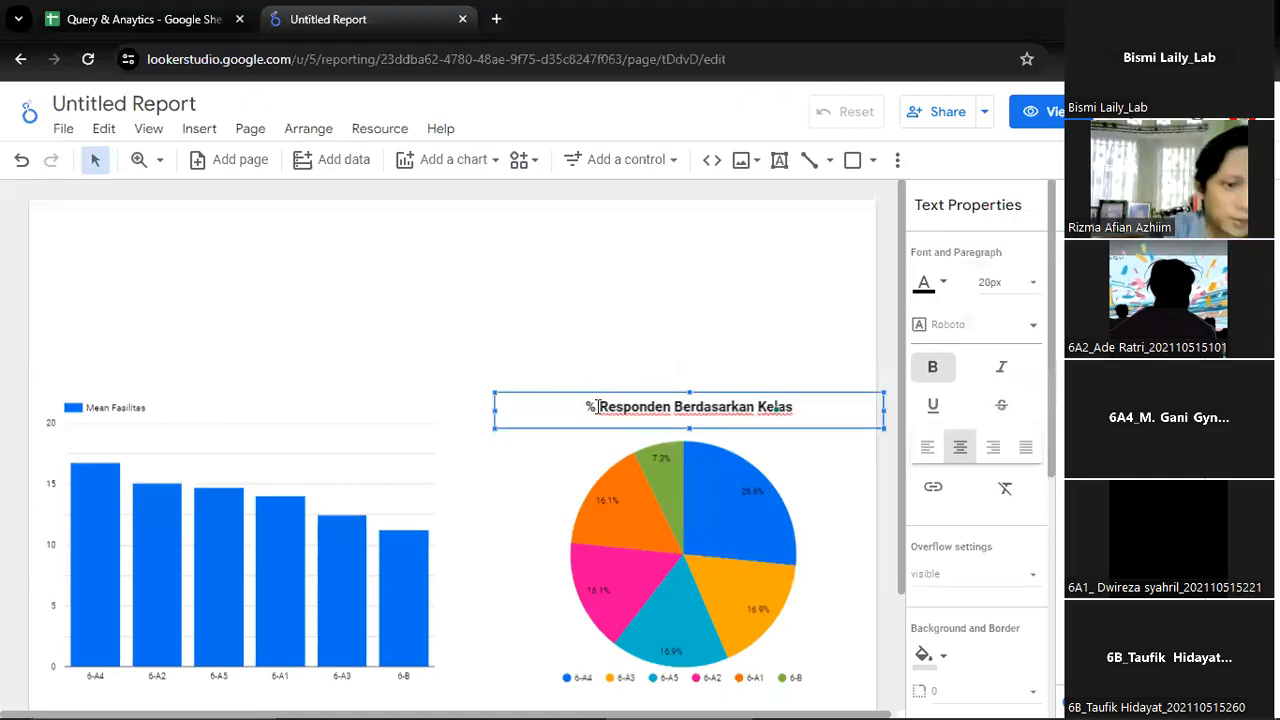
click(616, 273)
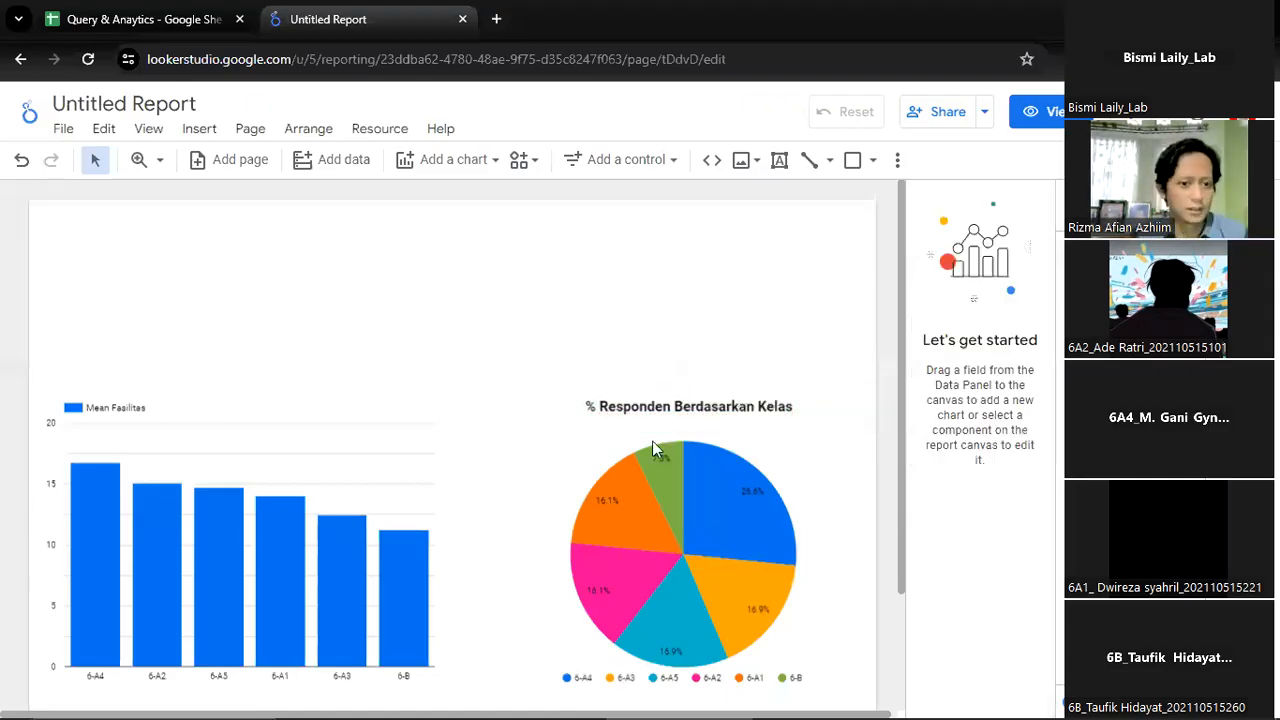
Move the title text box slightly down so that it meets the pie chart's upper edge
click(631, 399)
shift+click(573, 468)
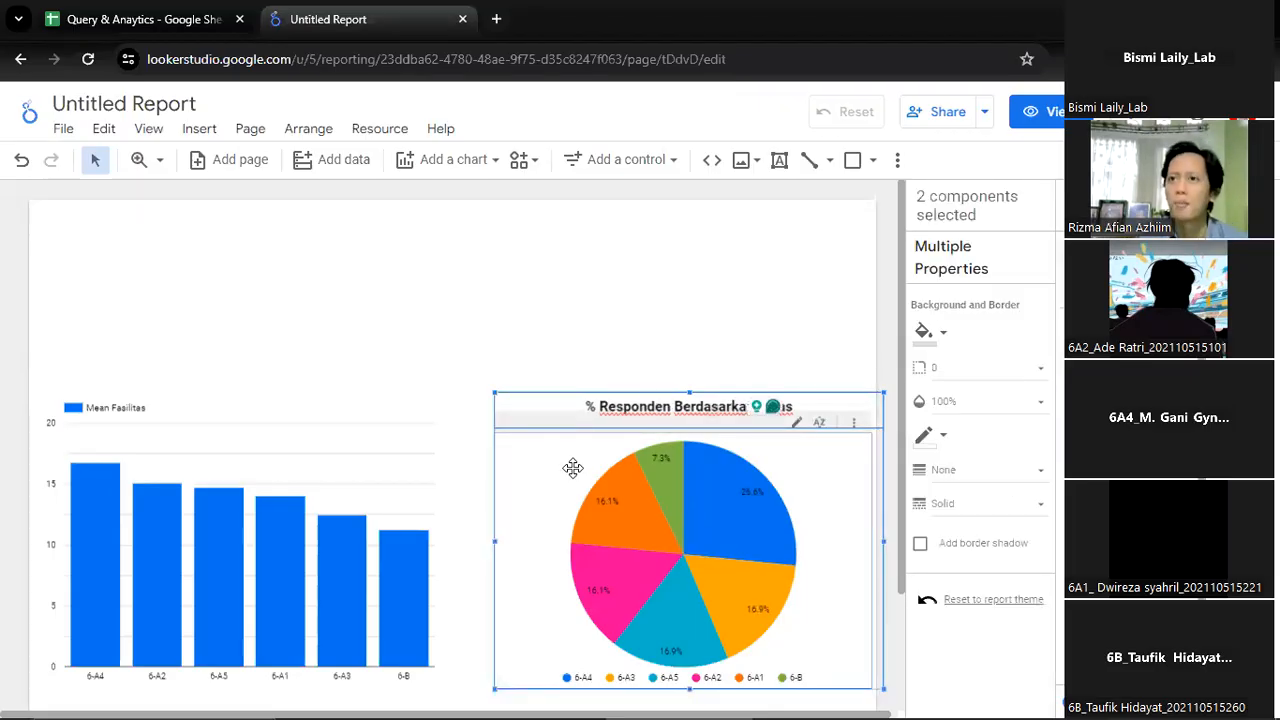
click(519, 343)
click(569, 408)
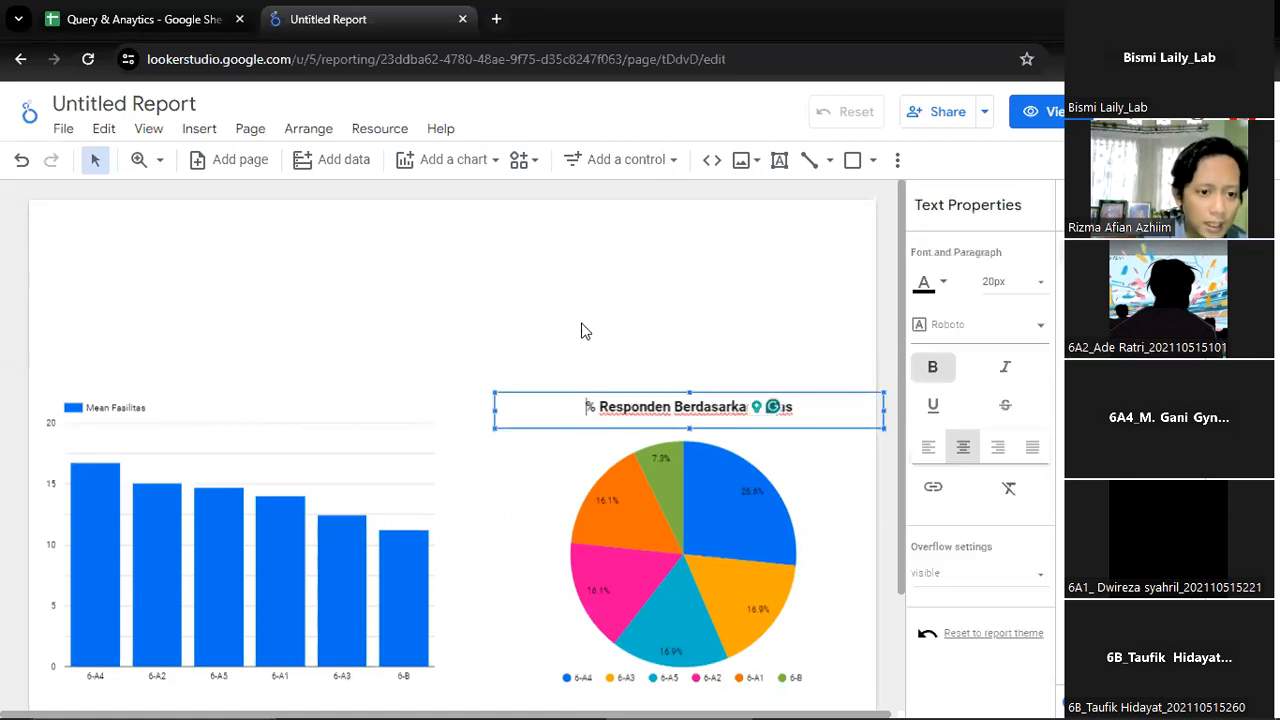
click(700, 390)
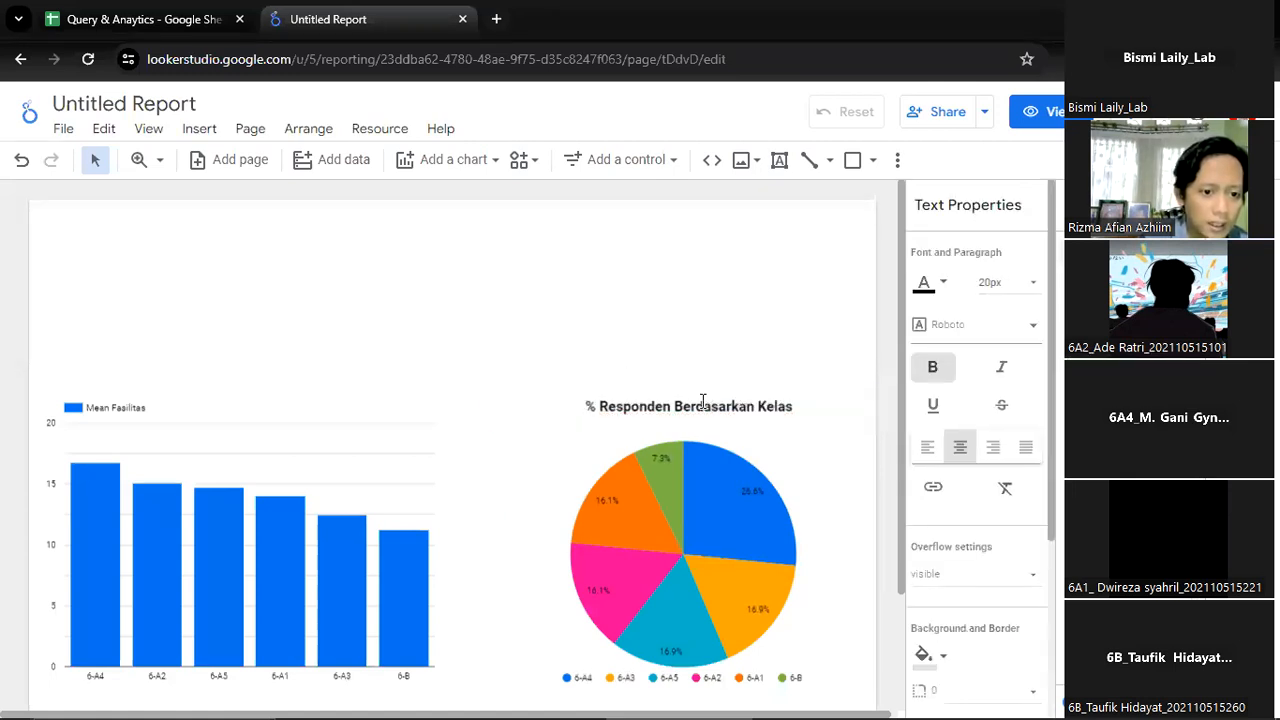
click(700, 396)
mouse_move(700, 390)
mouse_down()
mouse_move(706, 314)
mouse_move(704, 398)
mouse_up()
click(820, 478)
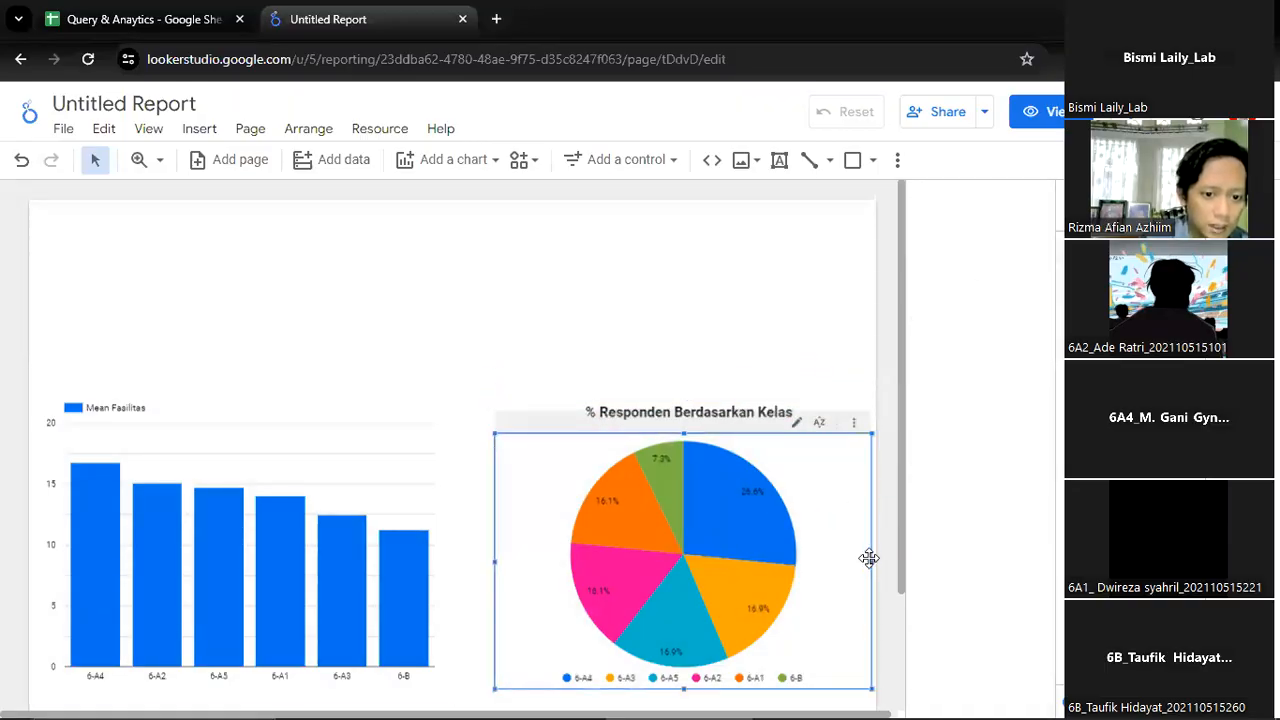
Narrow the title text box from its right edge to match the pie chart's width
click(860, 416)
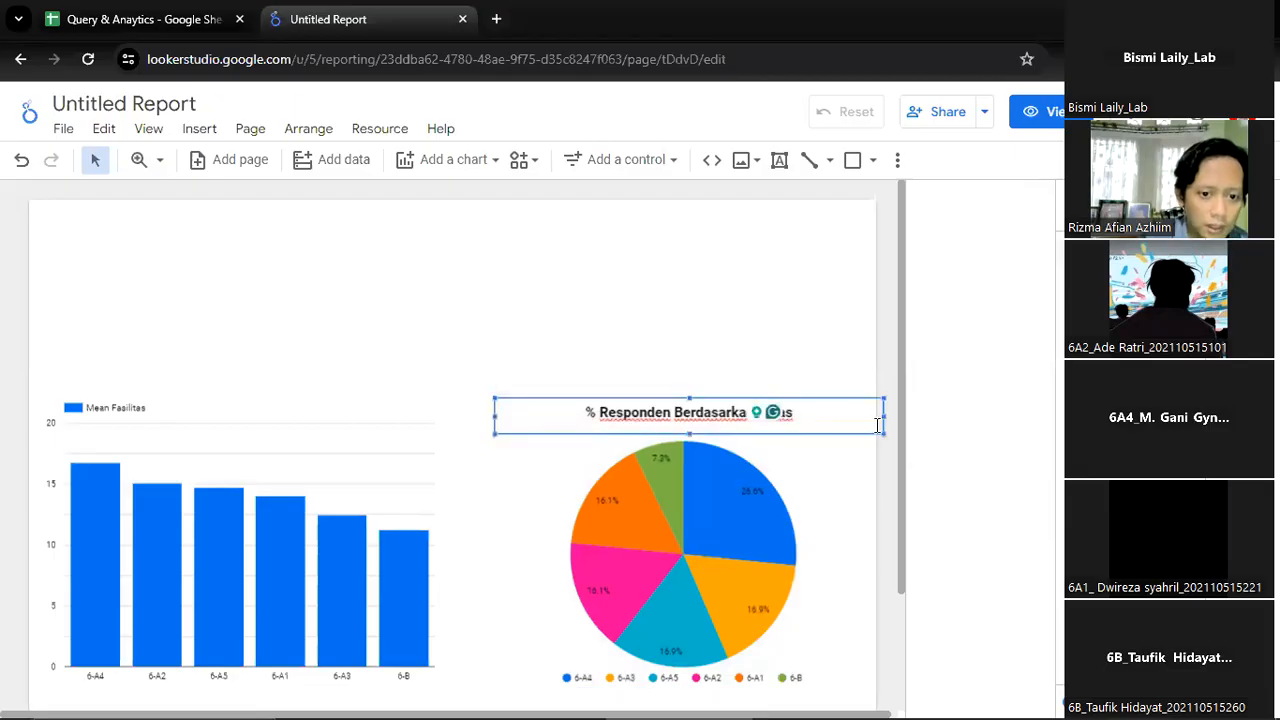
drag(880, 417, 866, 414)
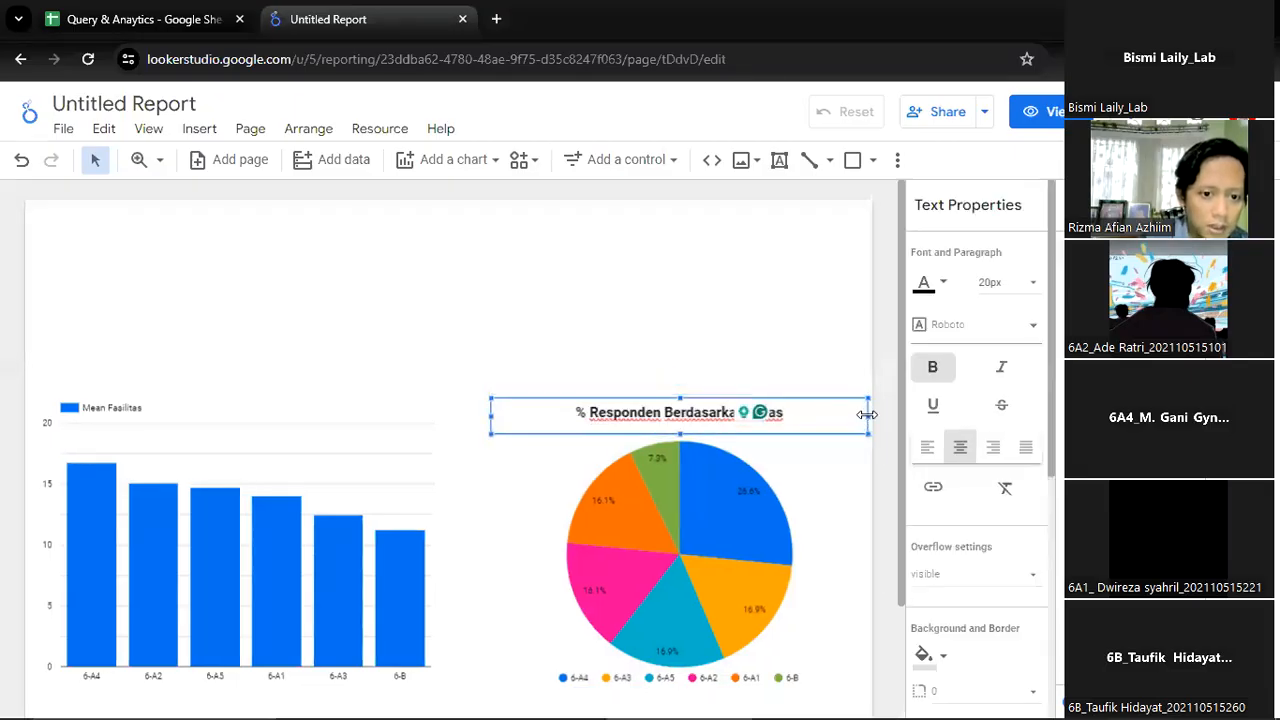
Group the pie chart with its title text box
click(837, 491)
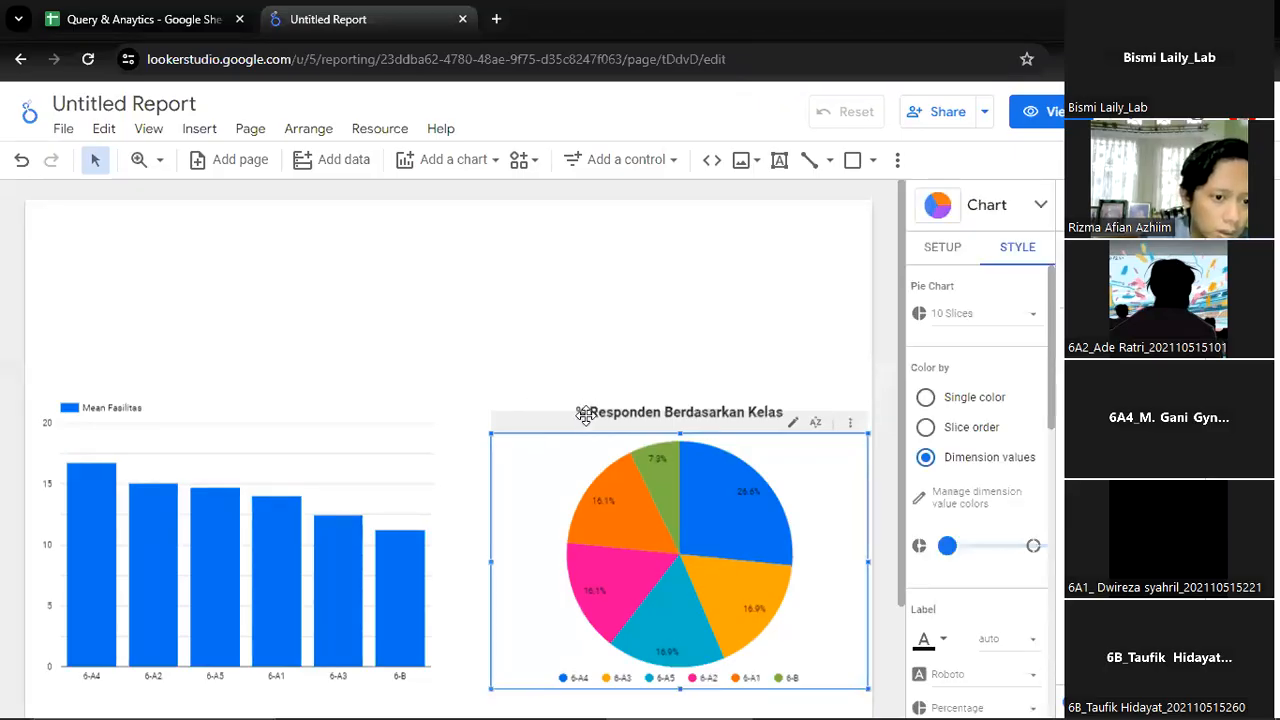
shift+click(588, 404)
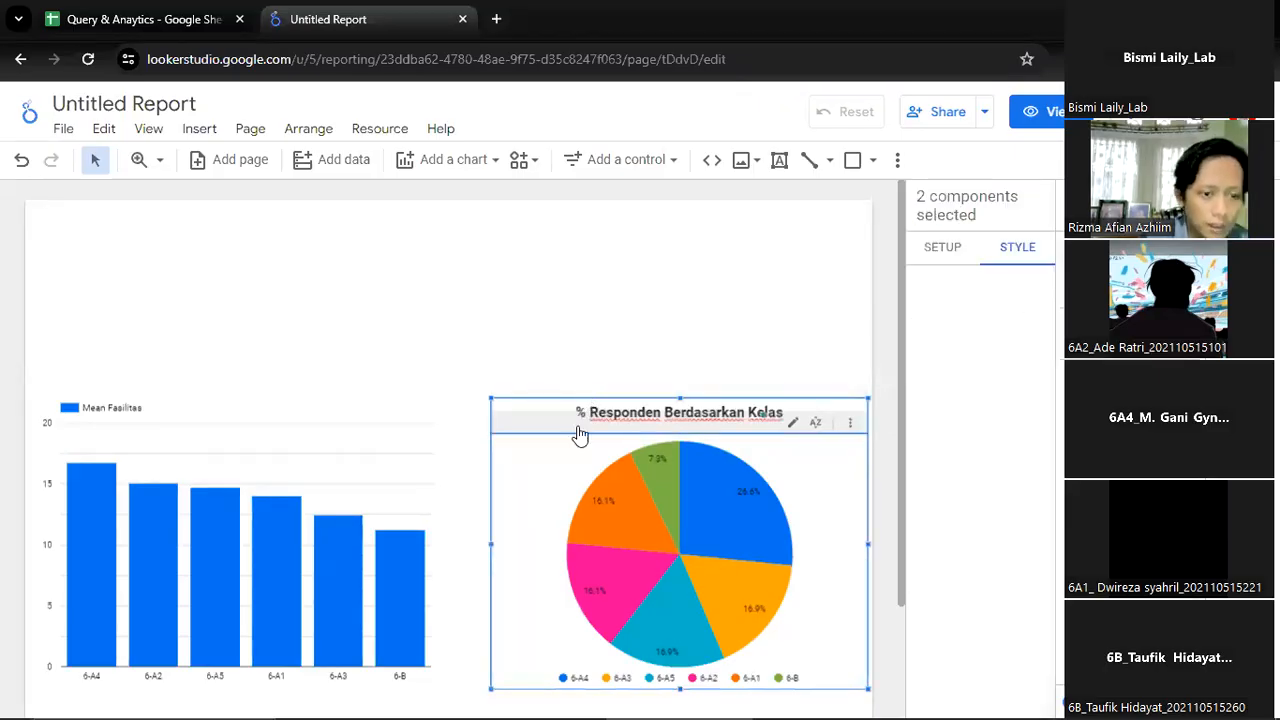
right_click(546, 472)
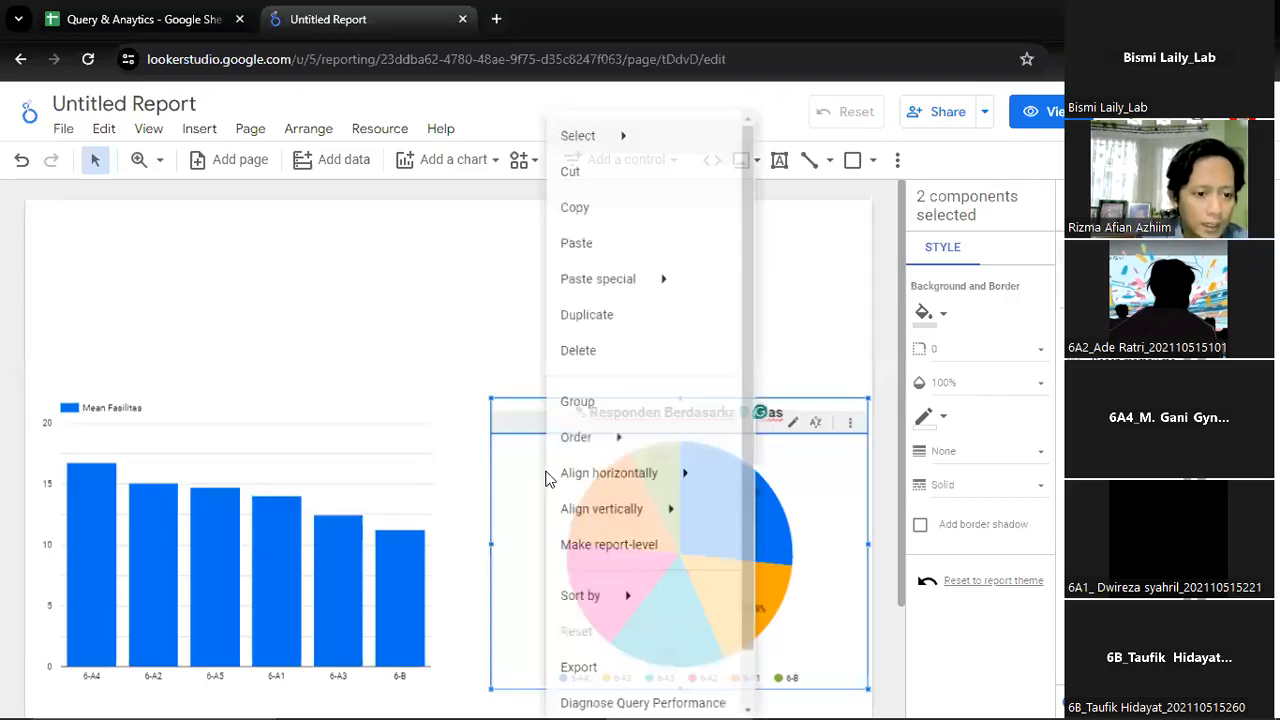
click(624, 387)
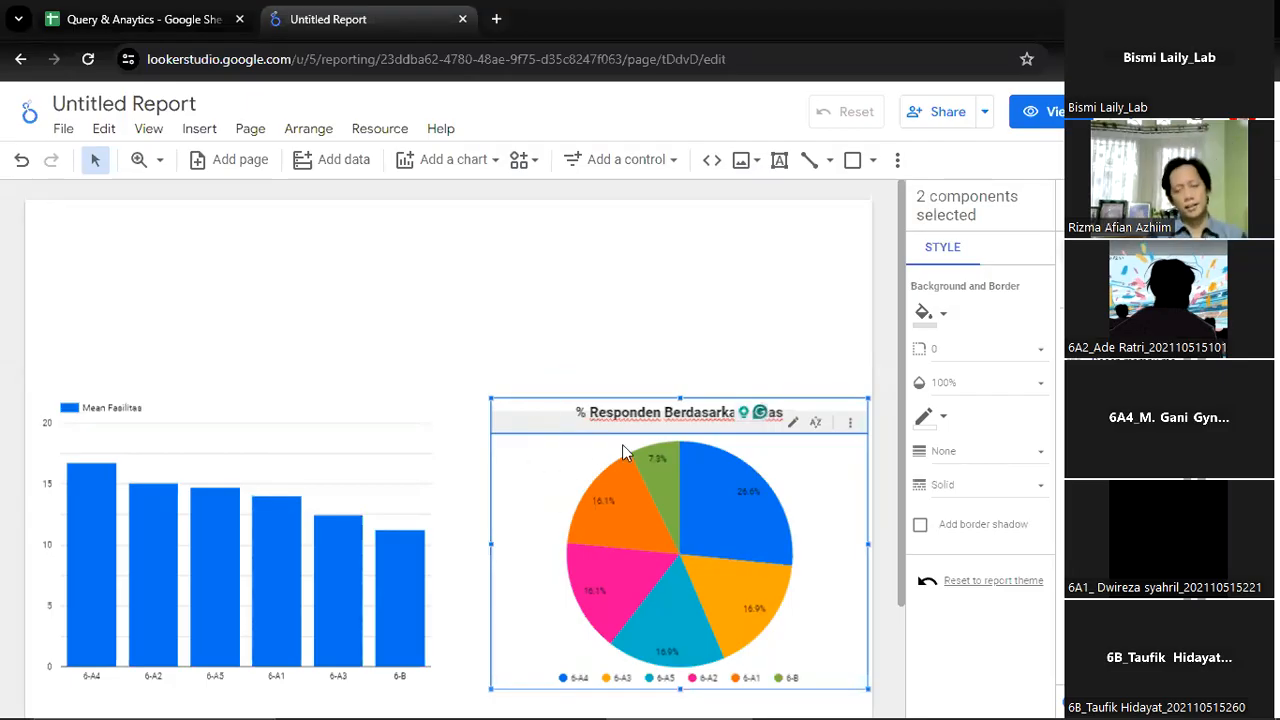
Ungroup the pie chart and its title text box
click(554, 452)
right_click(556, 462)
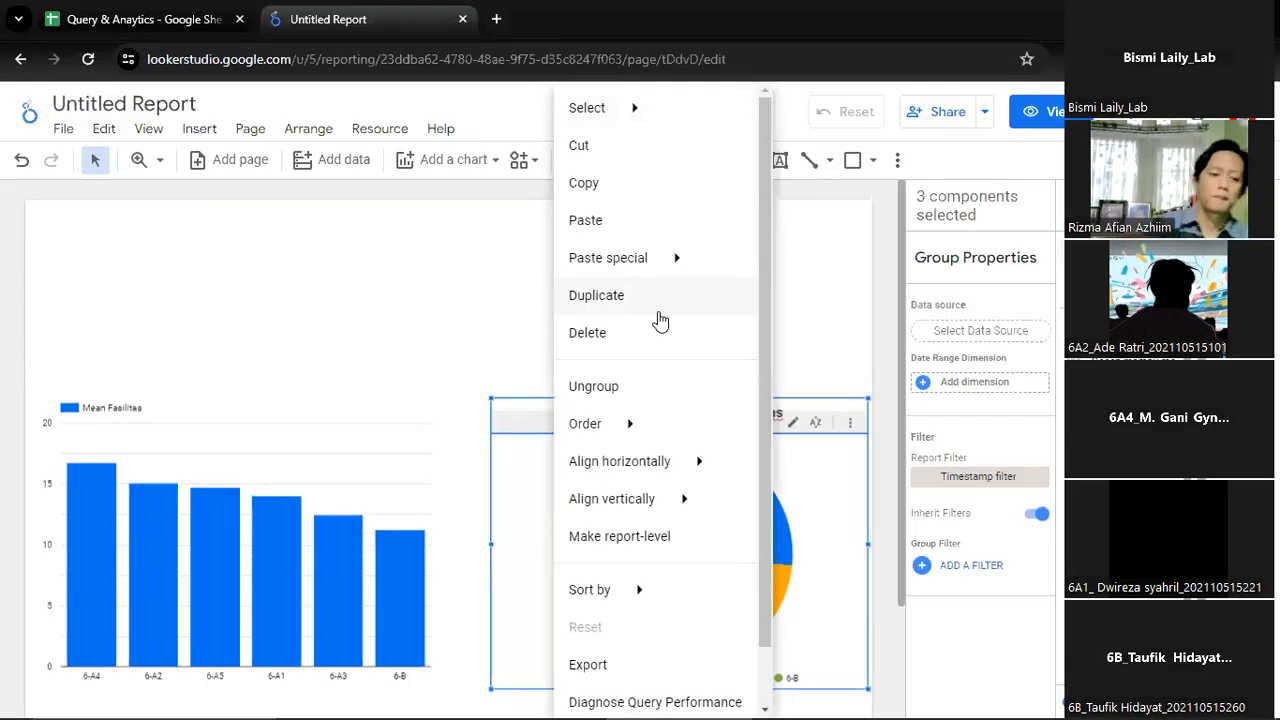
click(593, 386)
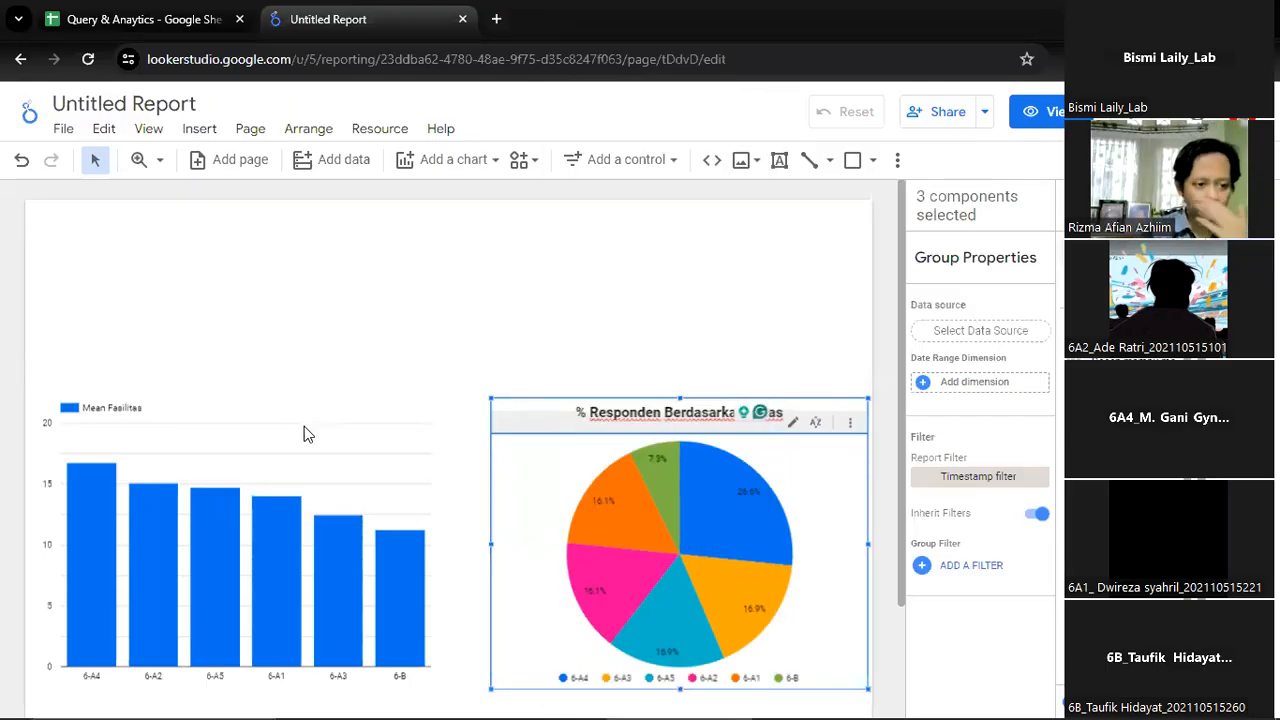
Examine the pie chart's setup, including its data source, date range dimension, dimension and metric
click(289, 423)
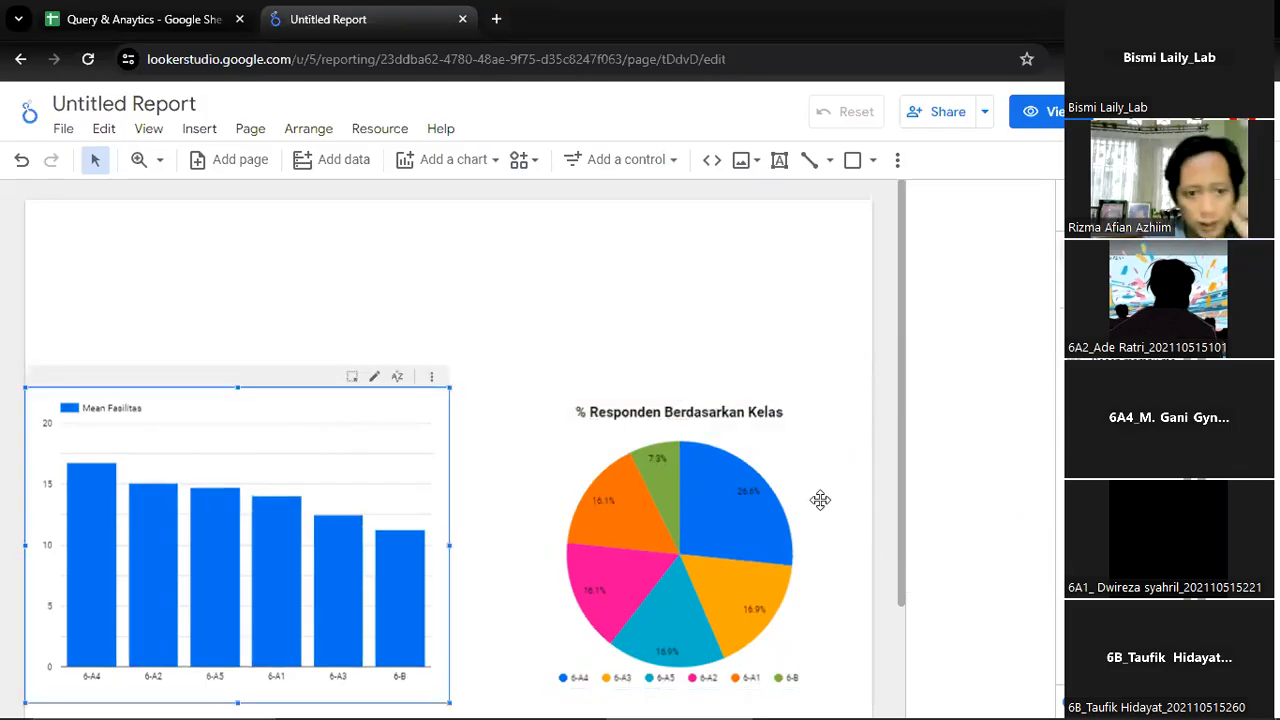
click(603, 460)
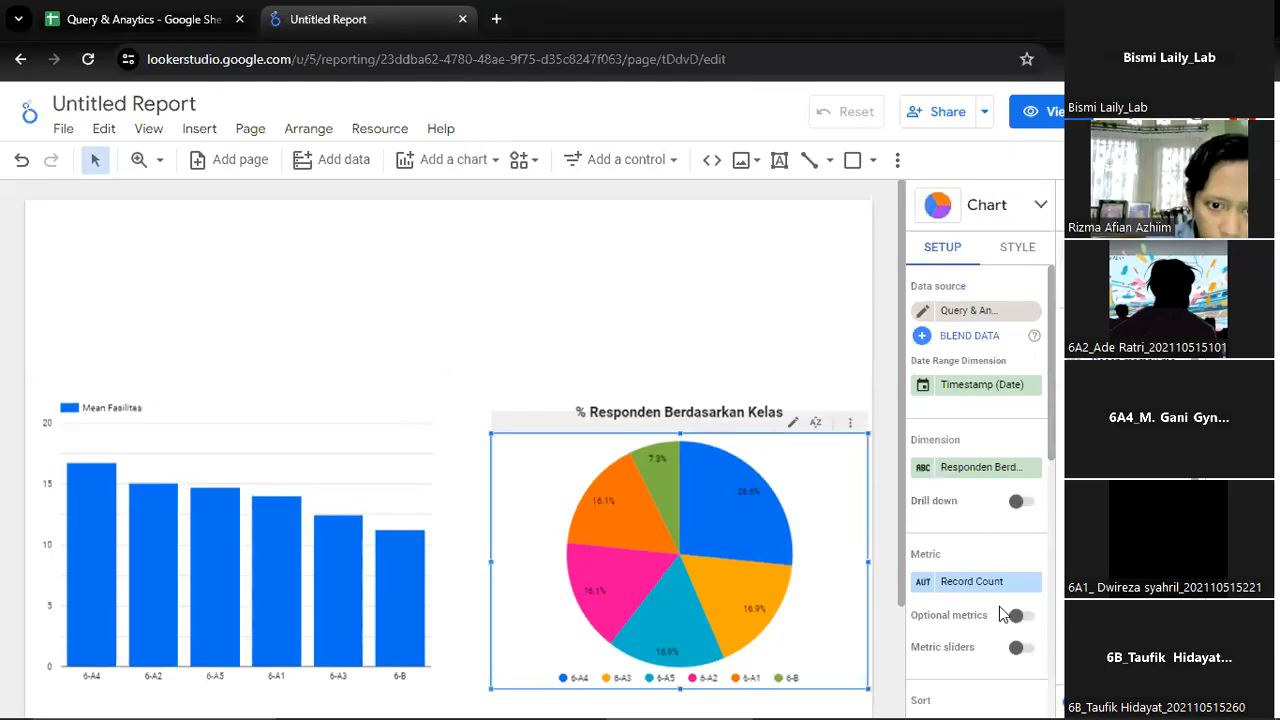
scroll(1003, 614, down, 2)
scroll(1003, 614, up, 2)
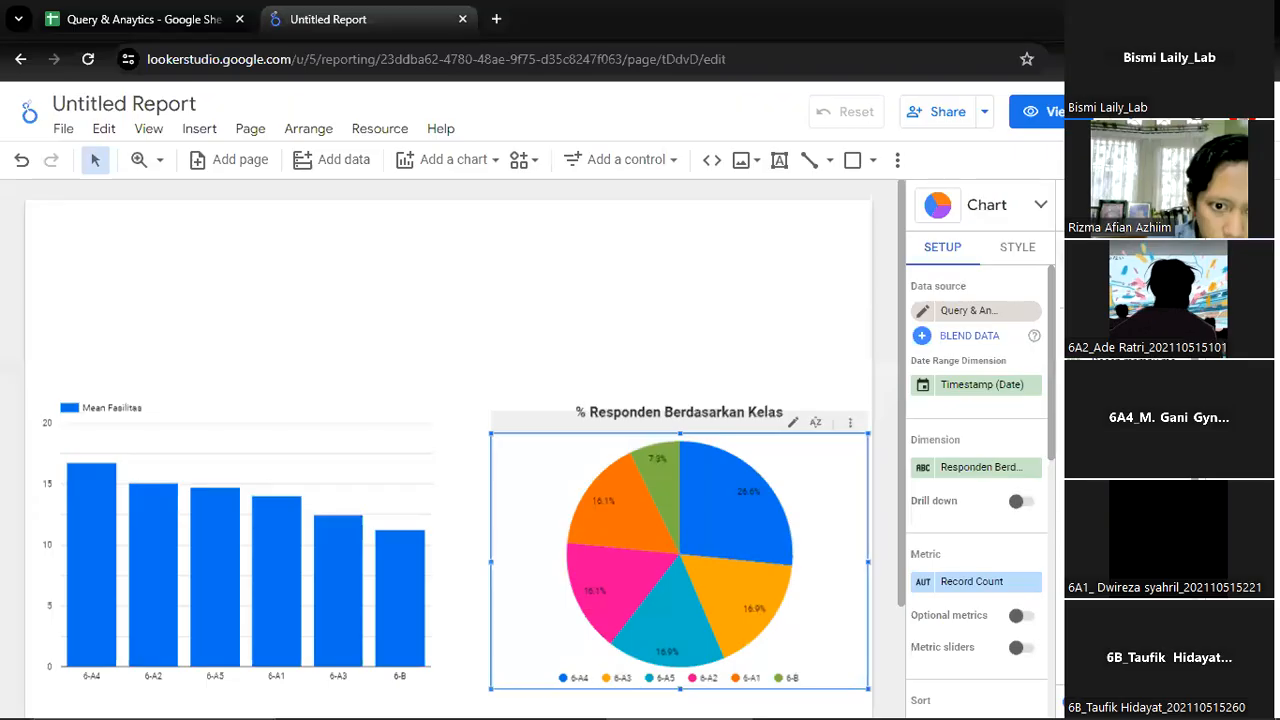
Examine the pie chart's style options, including slices, colors, labels, legend, background, border and chart header
click(1017, 247)
scroll(1006, 457, down, 10)
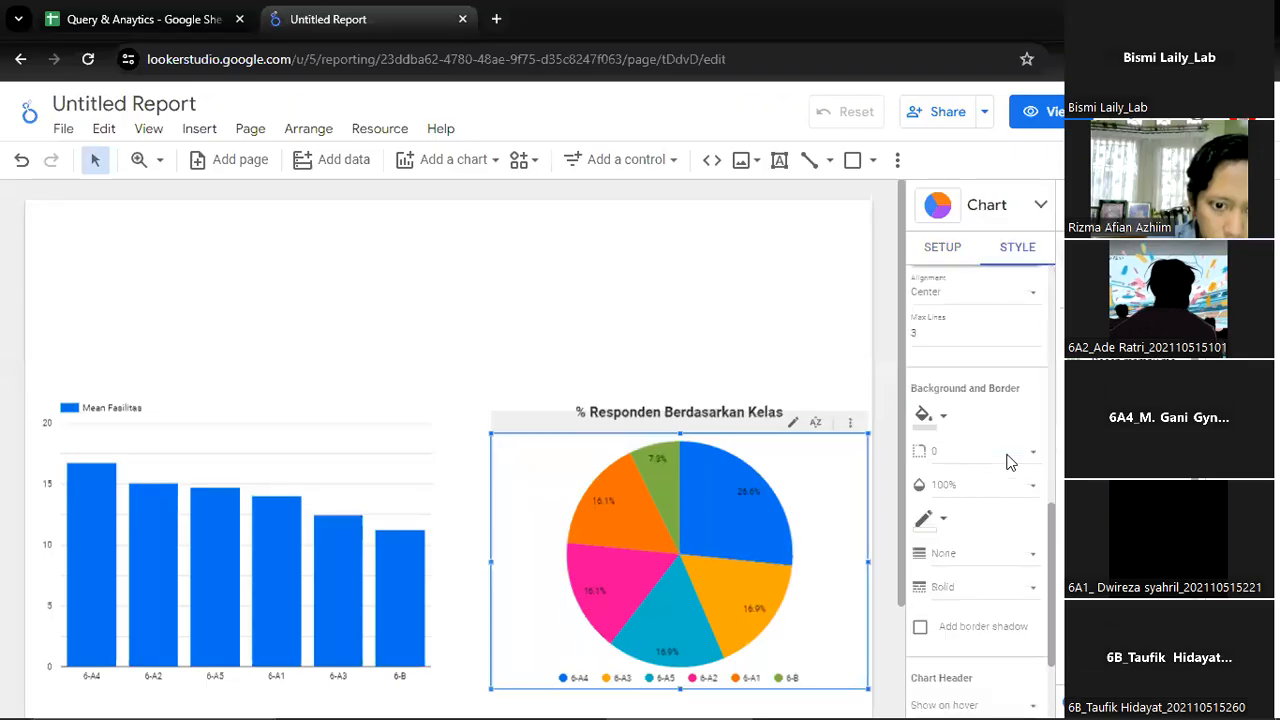
scroll(1008, 463, down, 2)
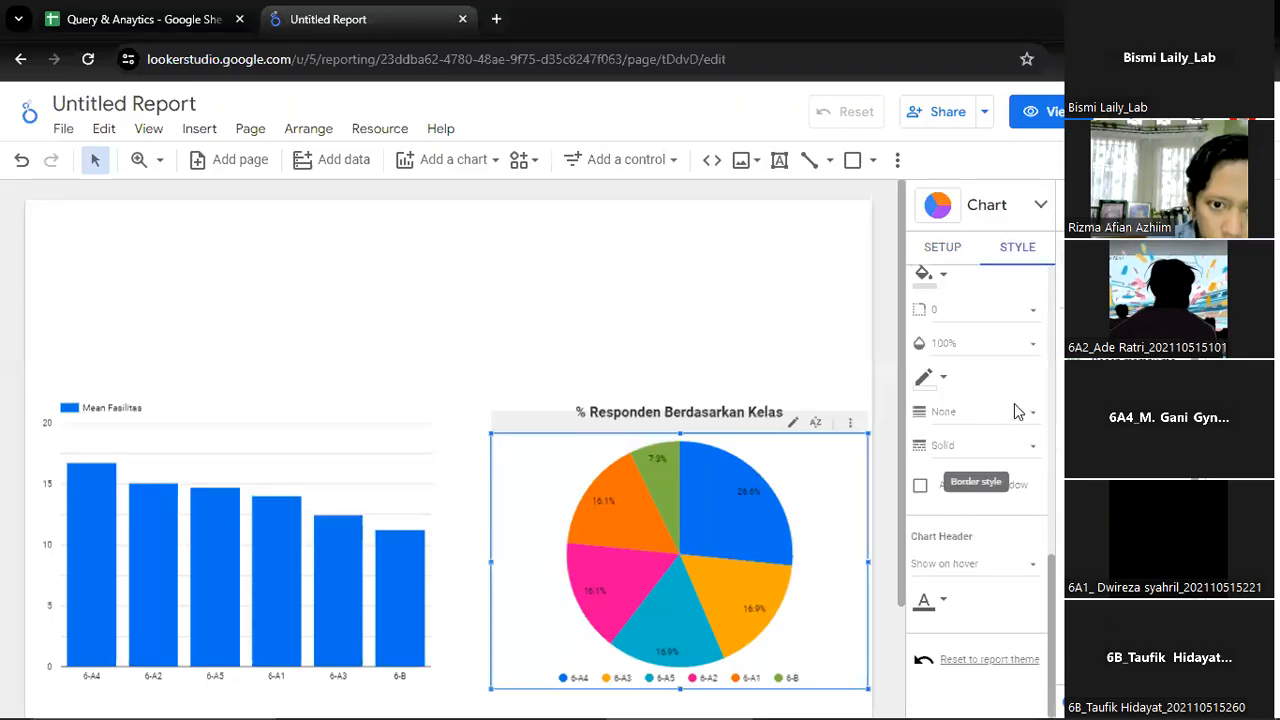
click(1017, 411)
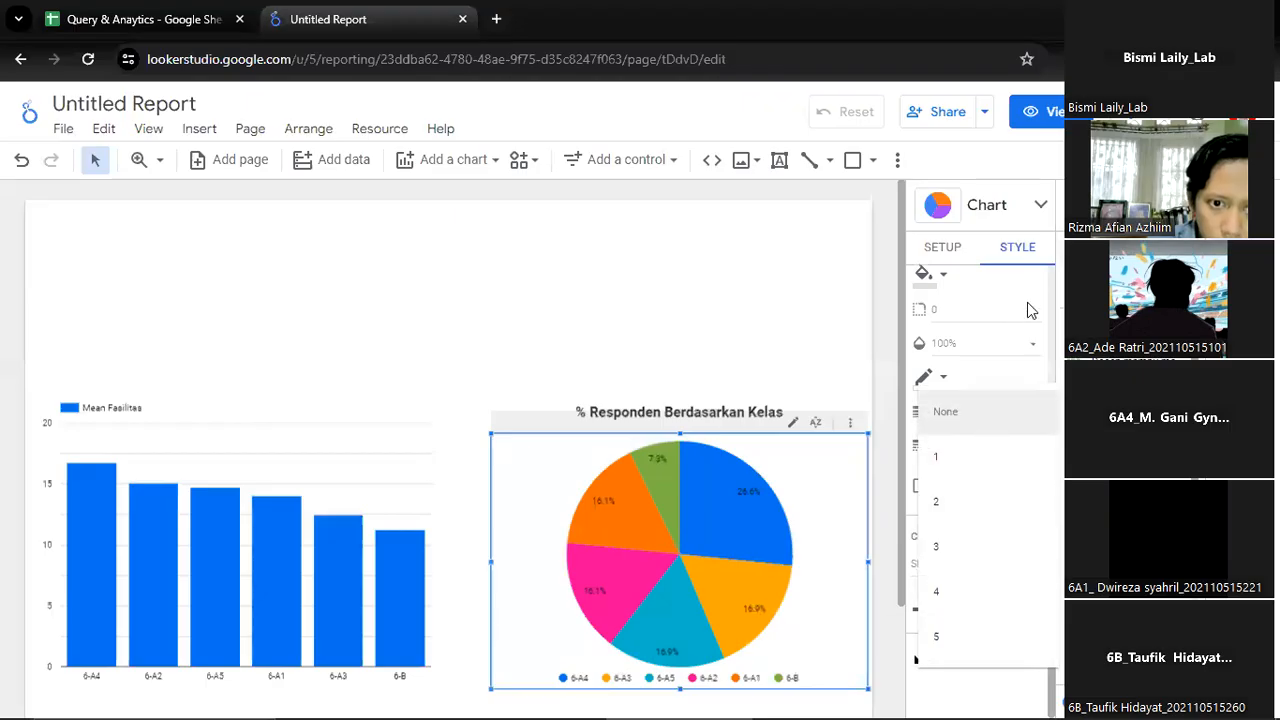
click(1013, 360)
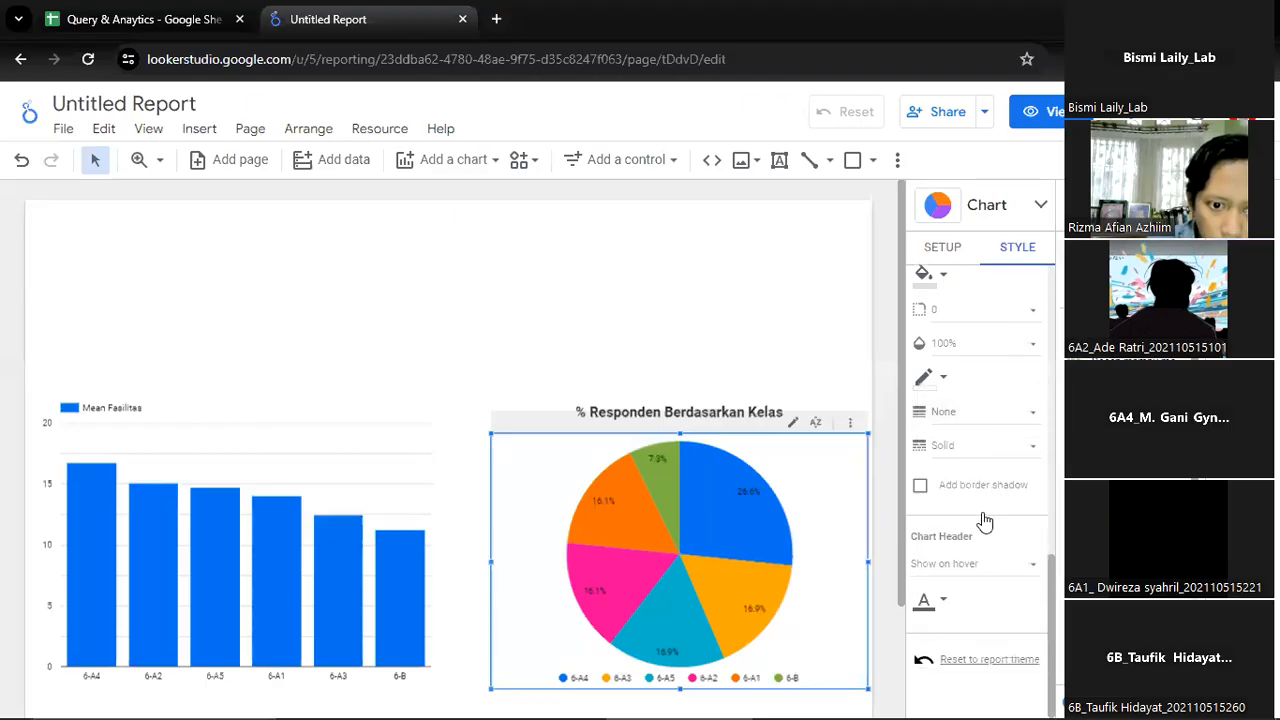
scroll(998, 568, up, 3)
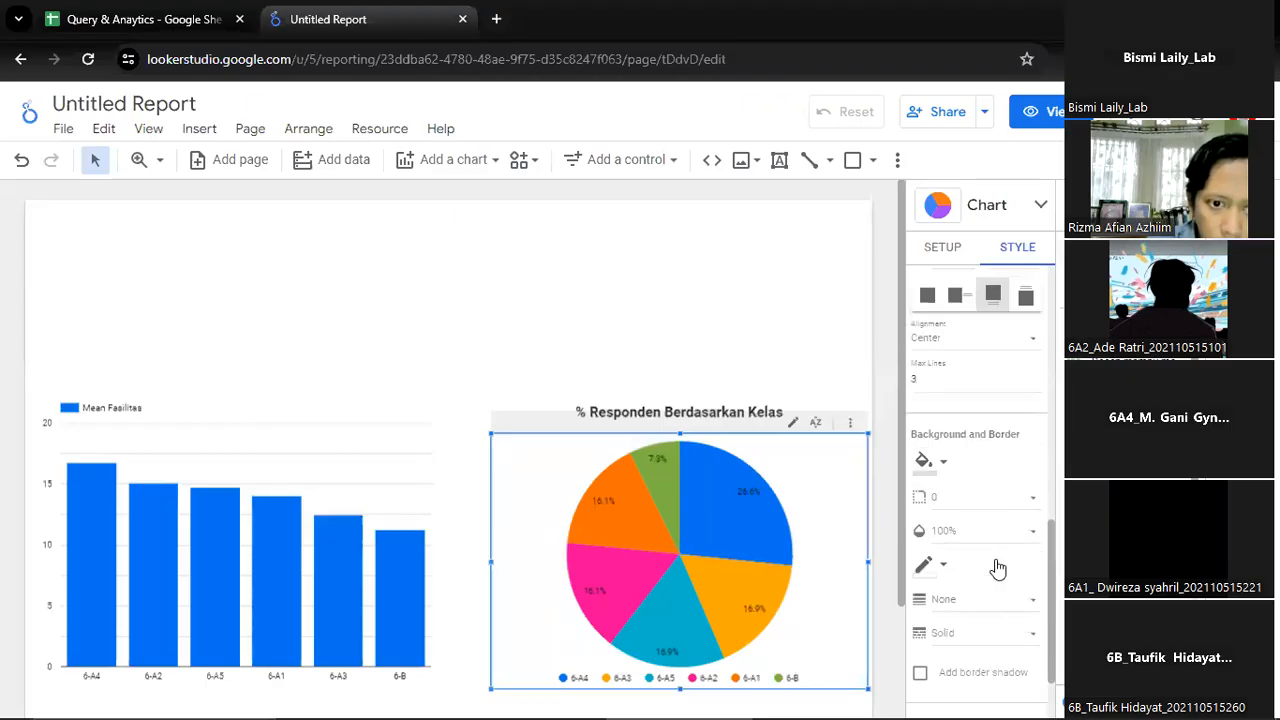
scroll(998, 568, up, 1)
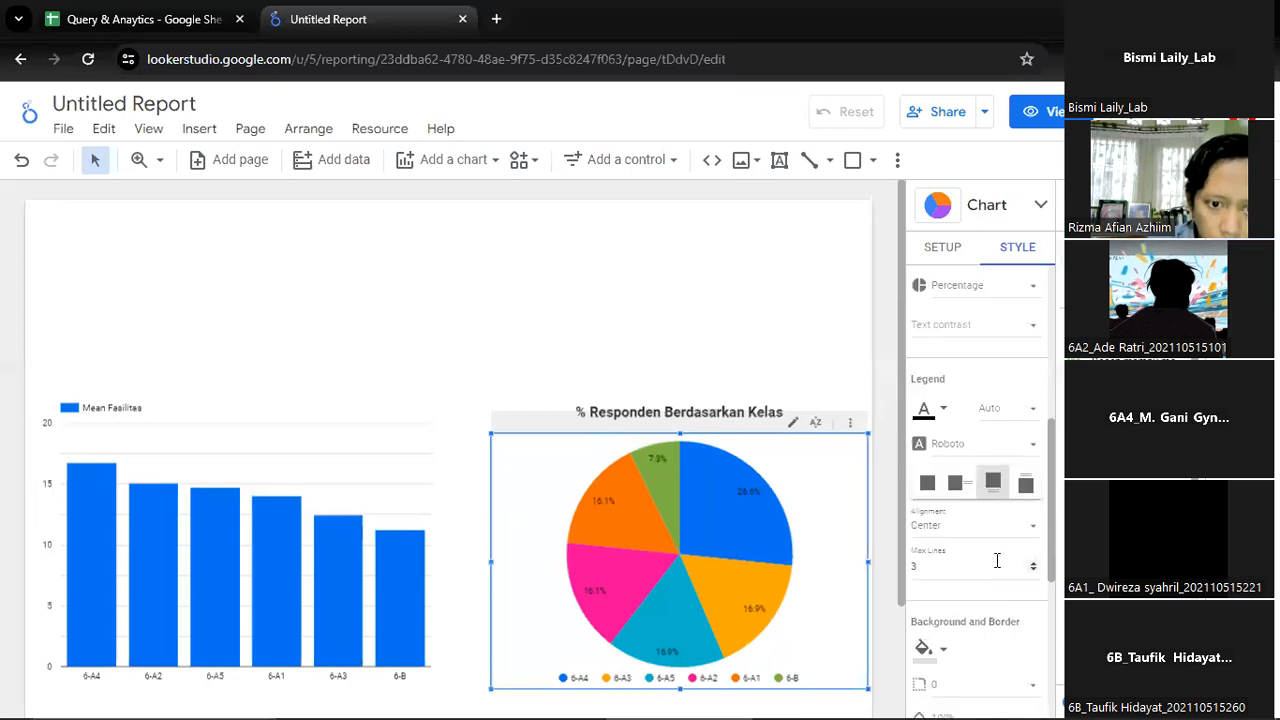
scroll(997, 561, up, 1)
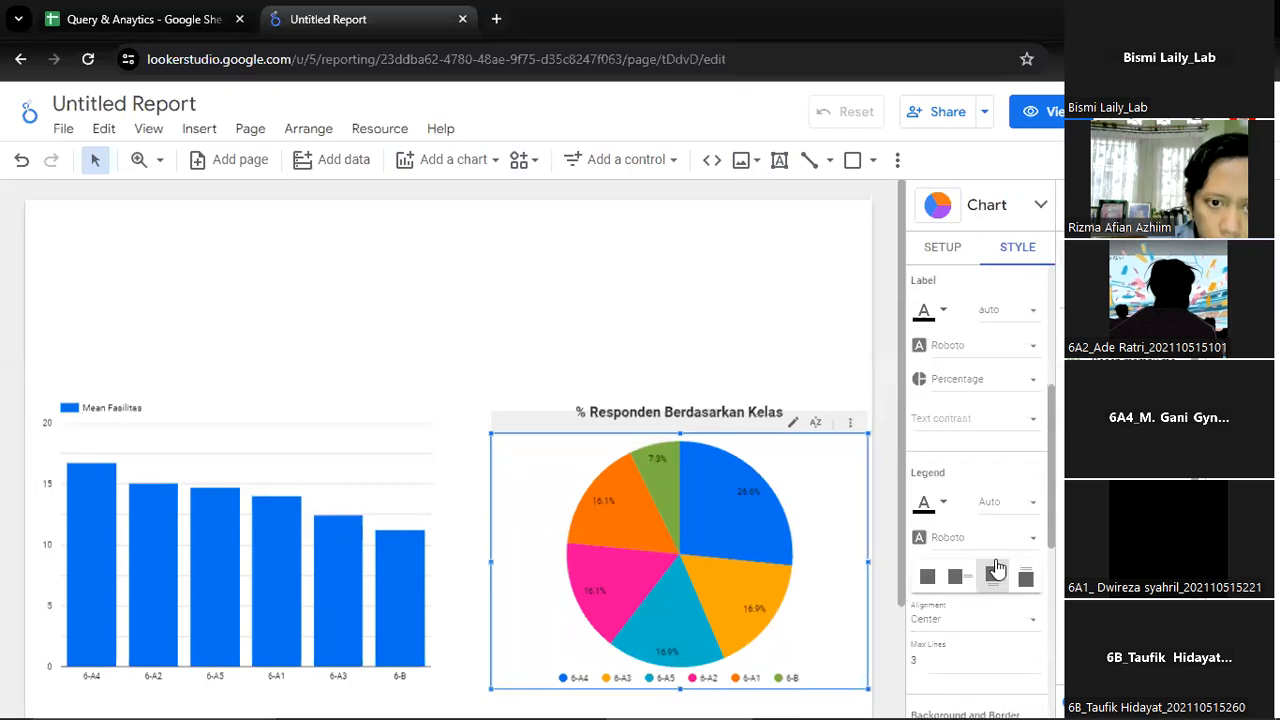
scroll(996, 568, up, 2)
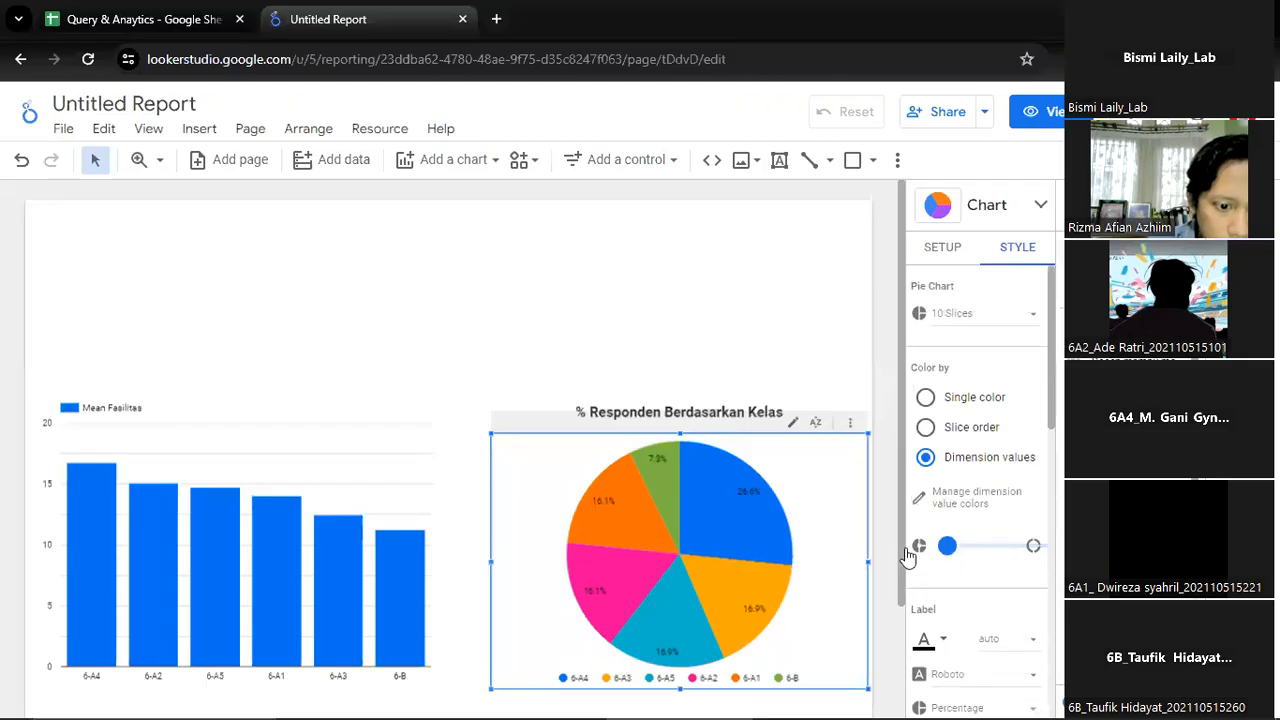
Try legend font sizes of 36px, 32px and 24px on the pie chart
scroll(1007, 569, down, 1)
scroll(1007, 569, down, 2)
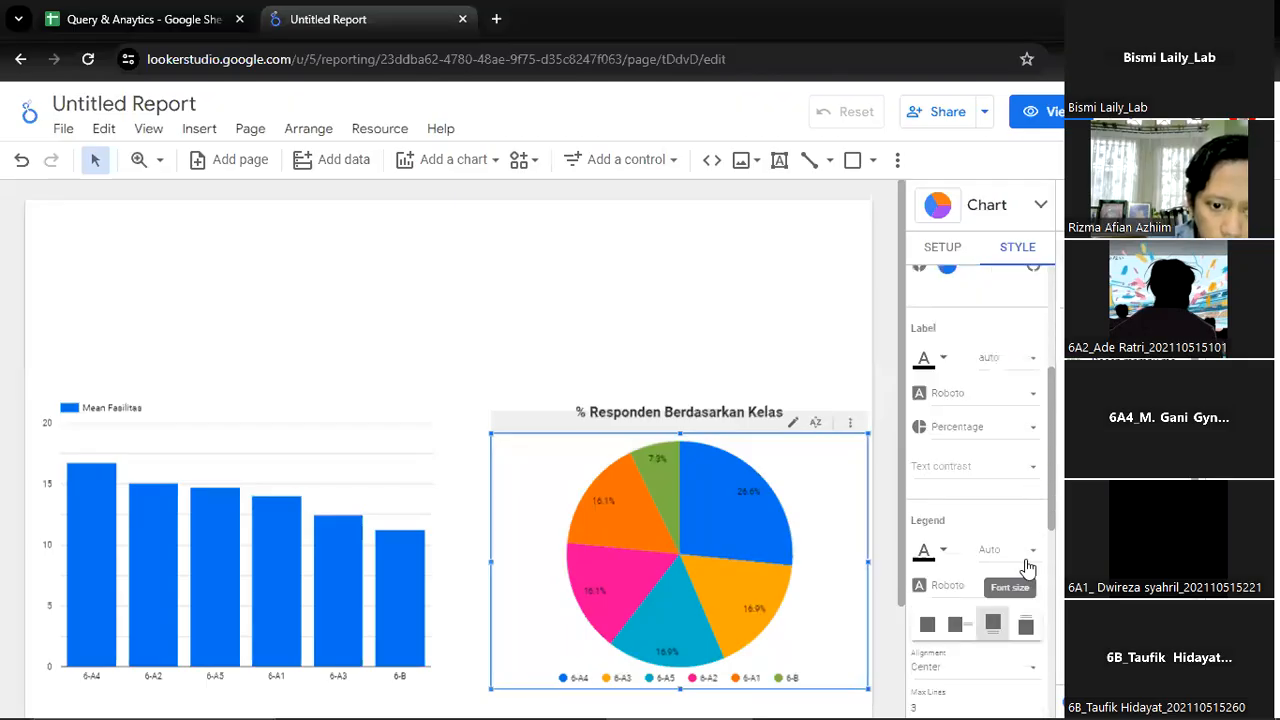
click(1028, 566)
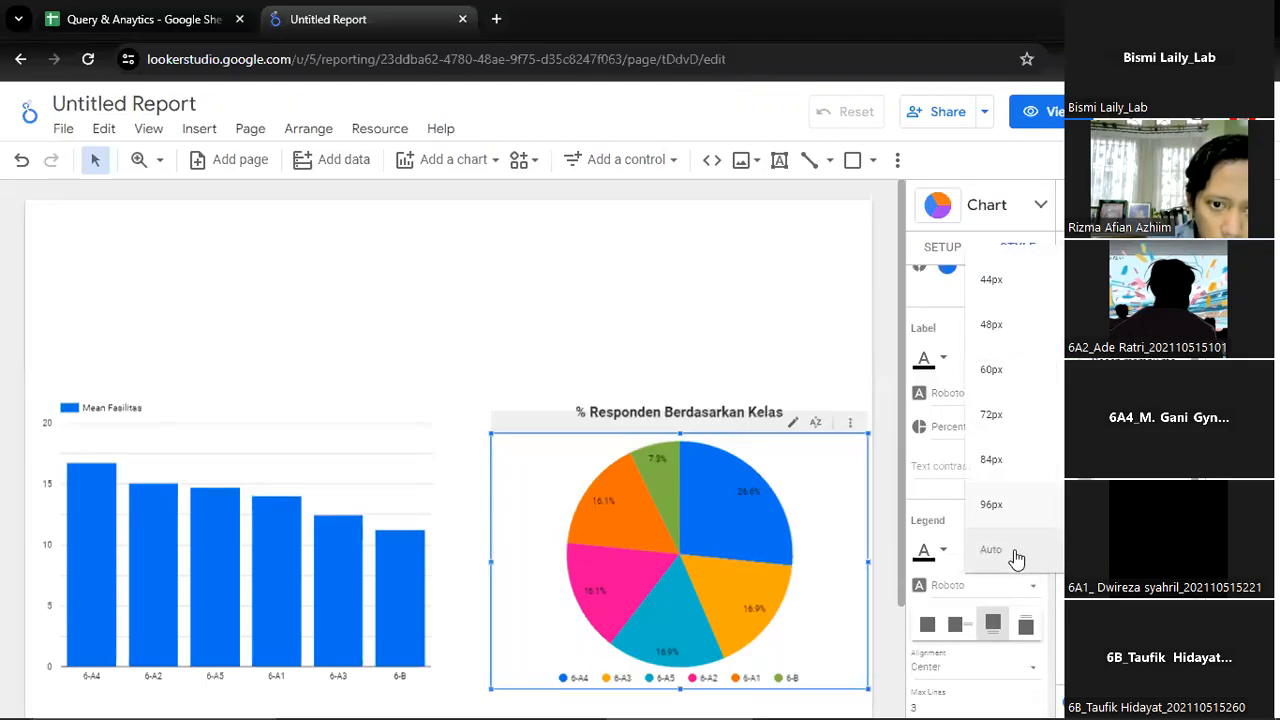
scroll(1005, 440, up, 2)
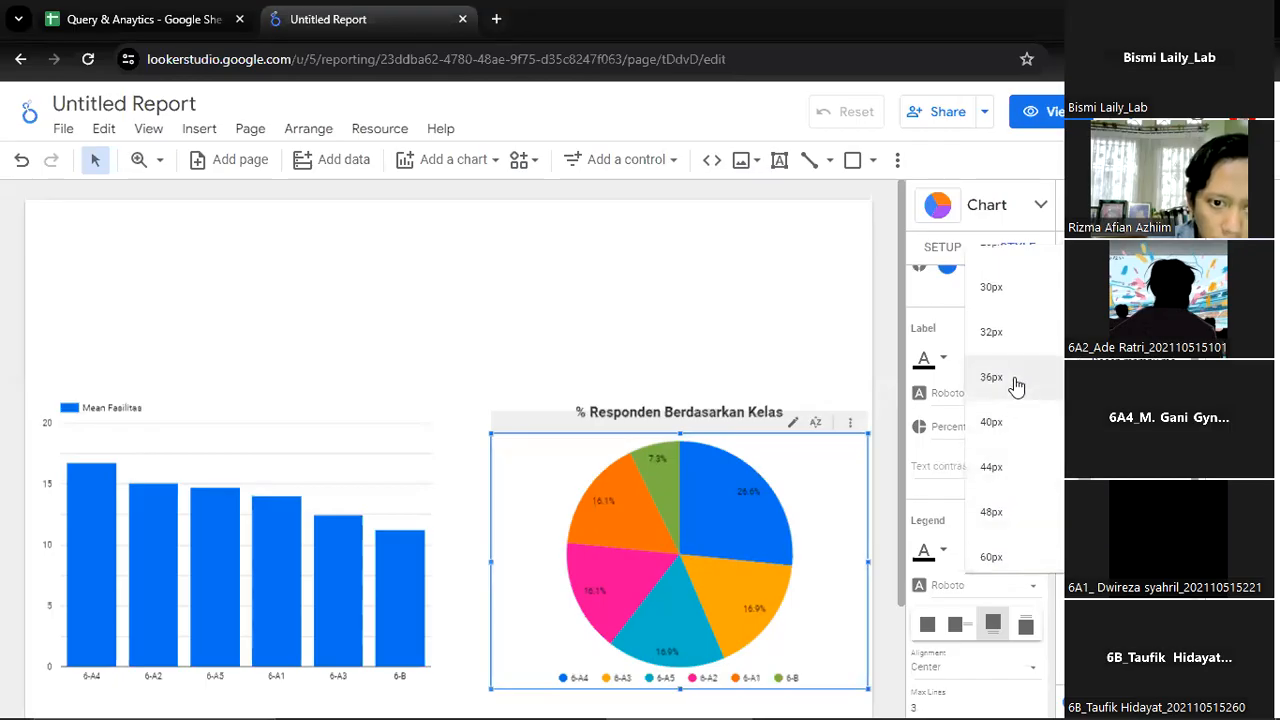
click(1009, 402)
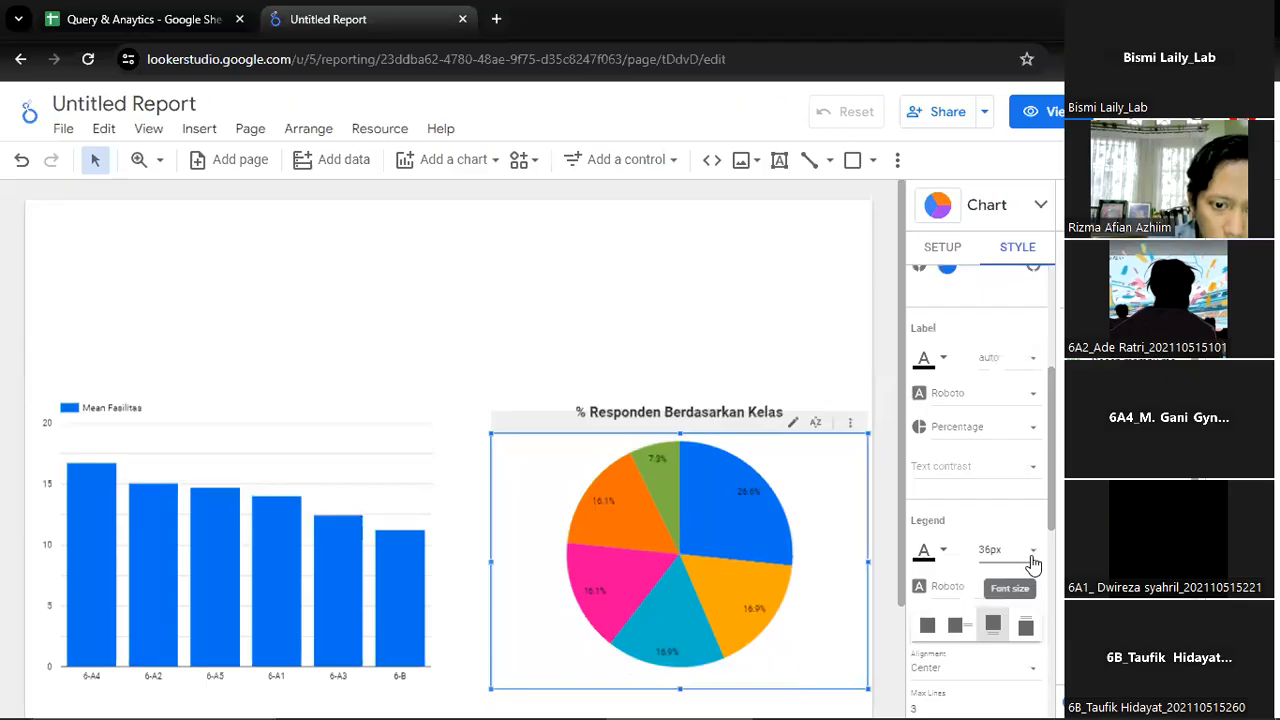
click(1031, 559)
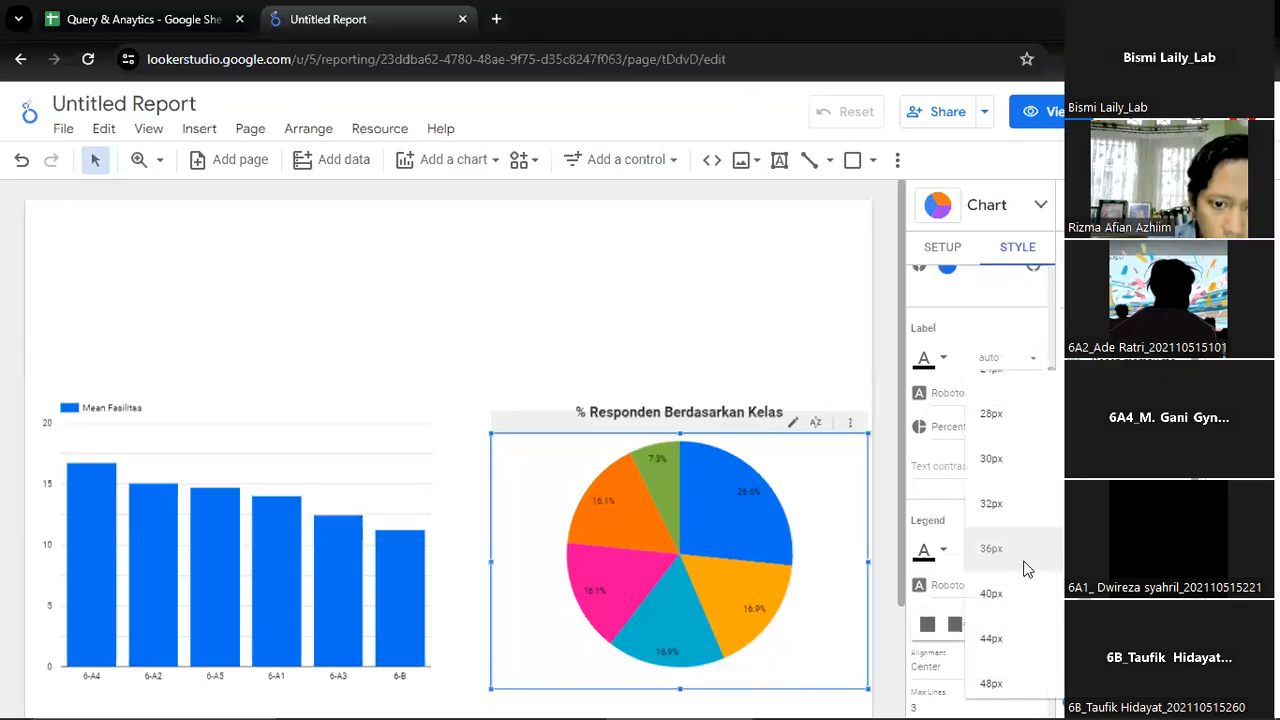
click(1027, 501)
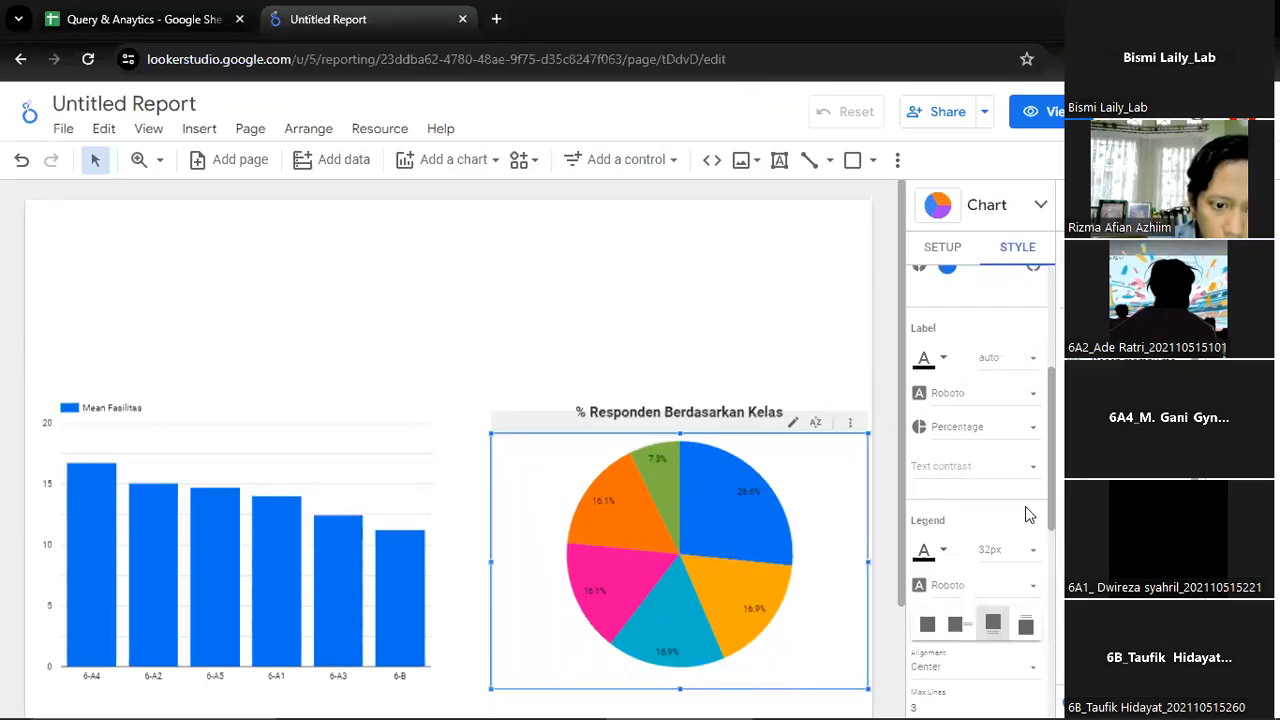
click(1028, 551)
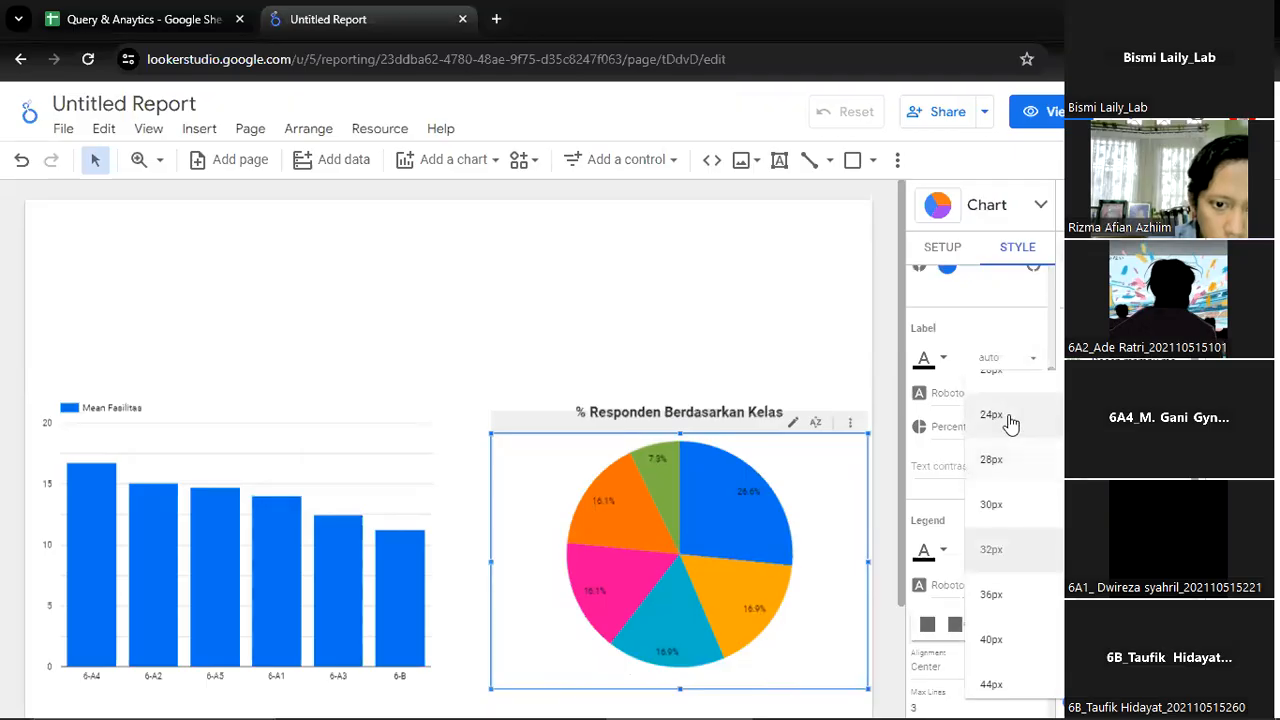
click(1006, 417)
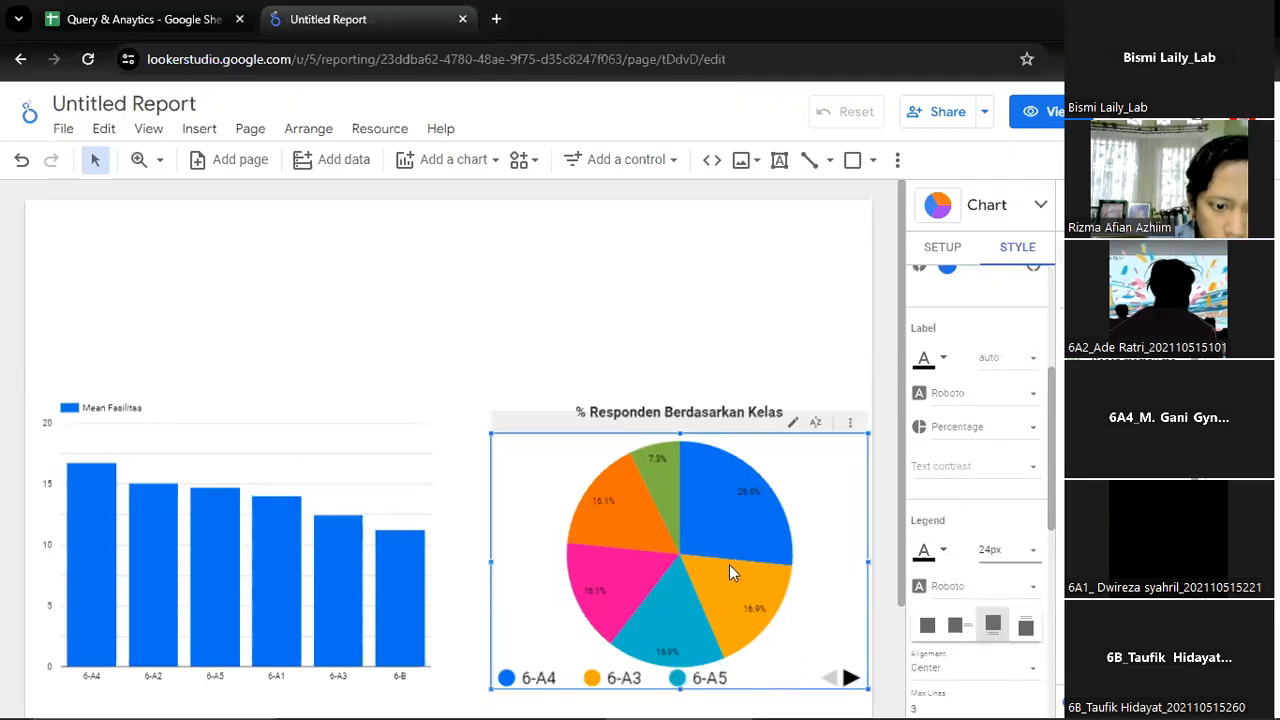
Shorten the pie chart slightly from its lower edge and set its legend font size to 18px
scroll(700, 570, down, 2)
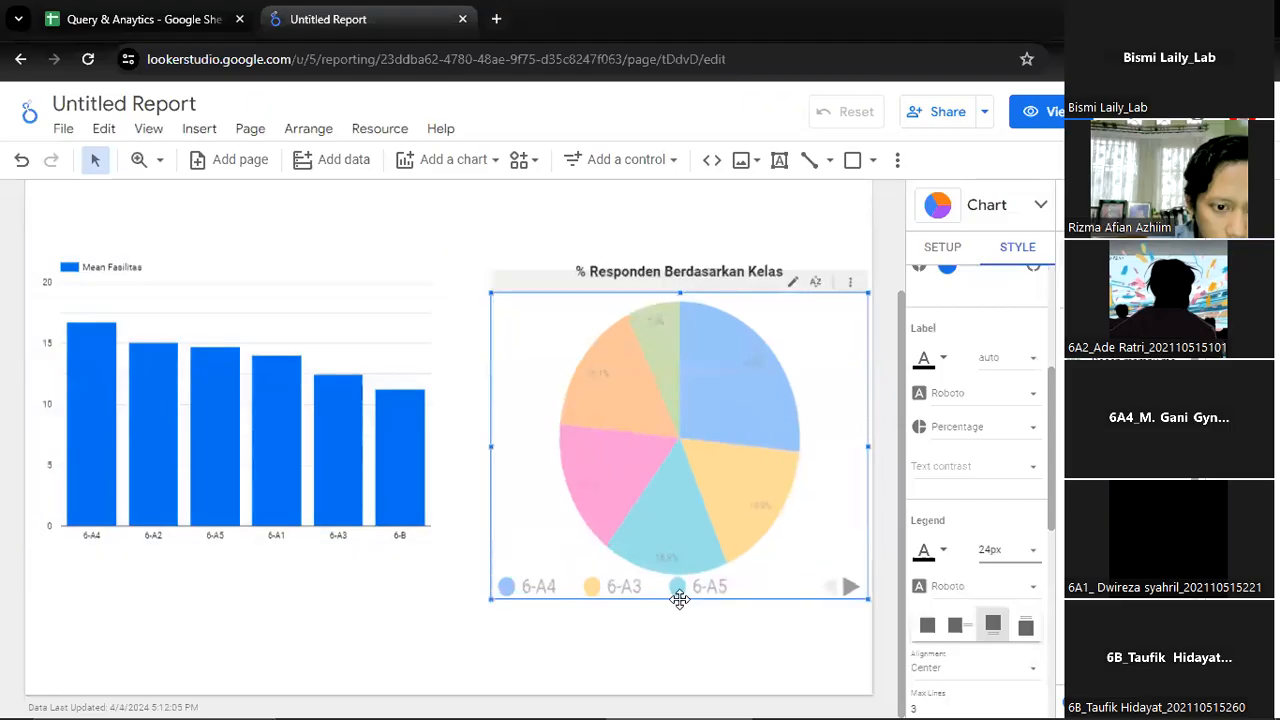
mouse_move(690, 554)
mouse_down()
mouse_move(703, 523)
mouse_move(703, 536)
mouse_up()
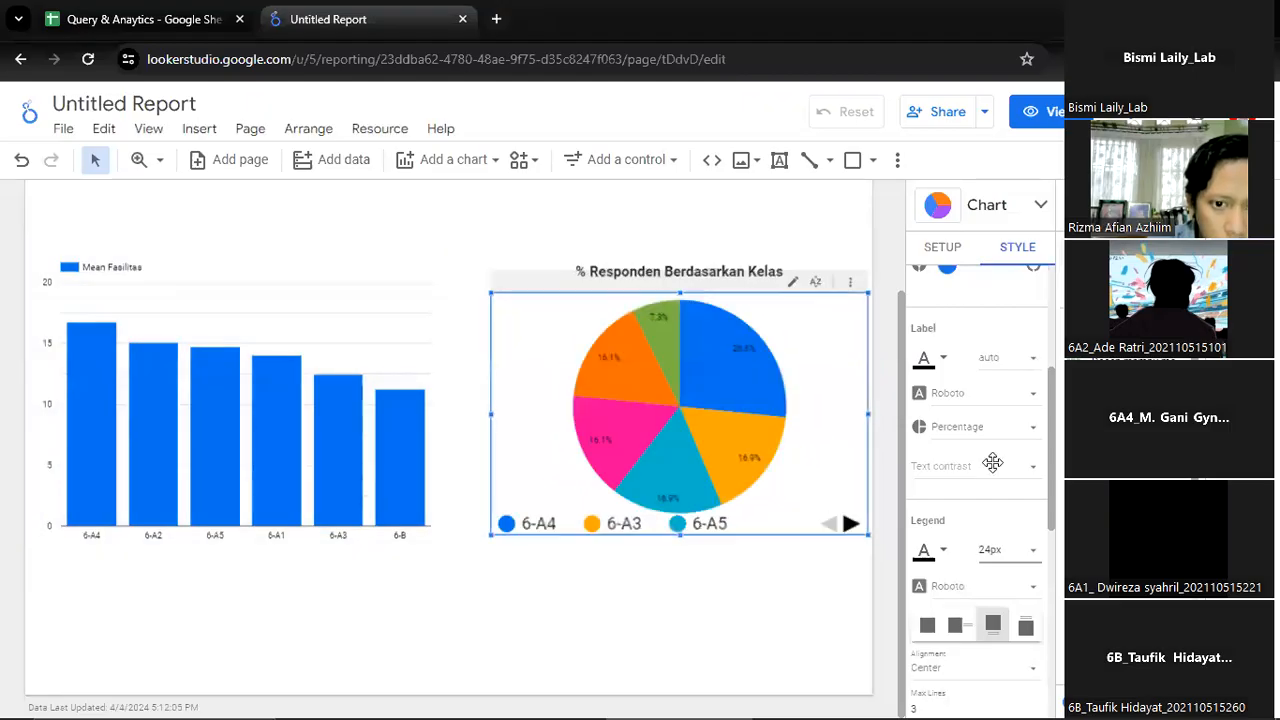
click(1005, 552)
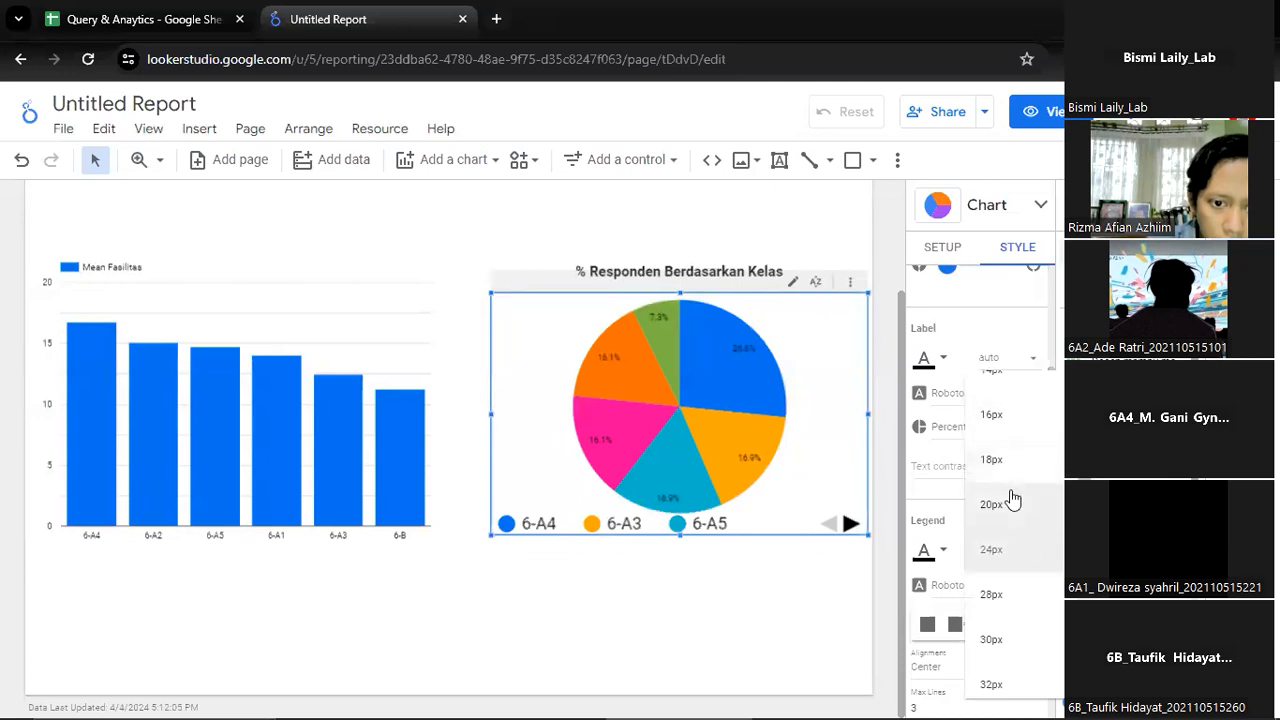
click(1010, 503)
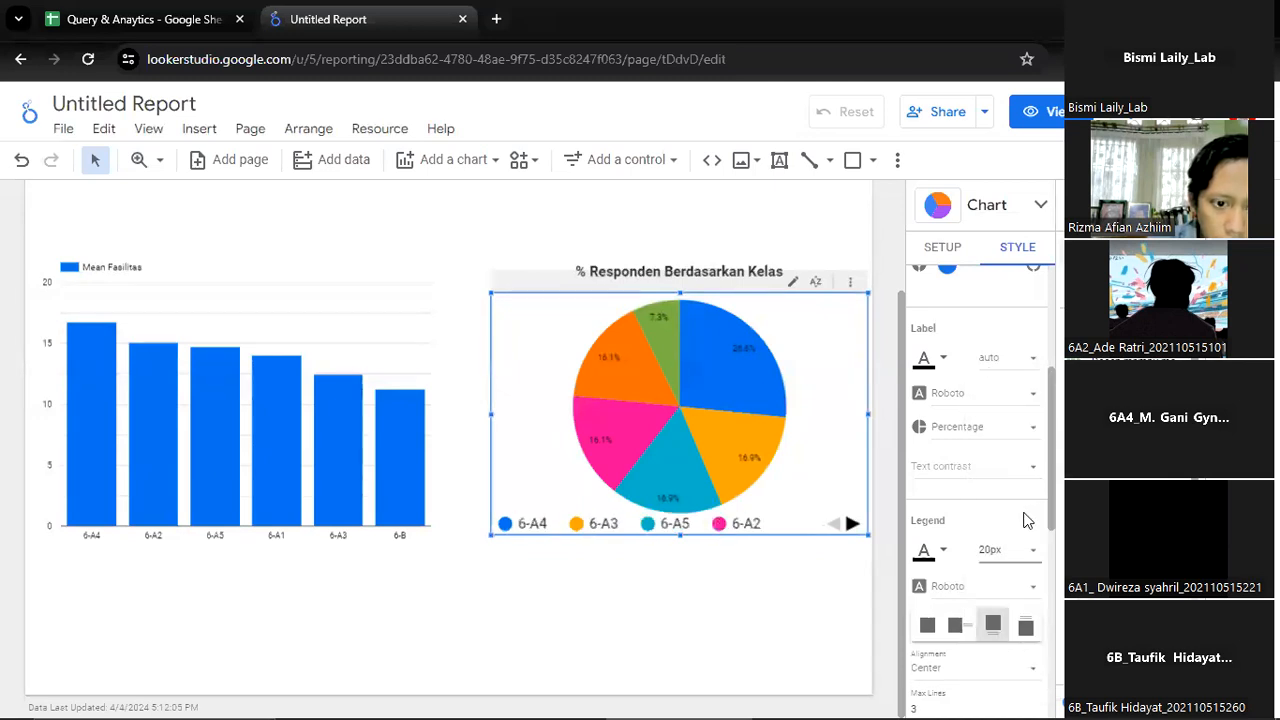
click(1008, 550)
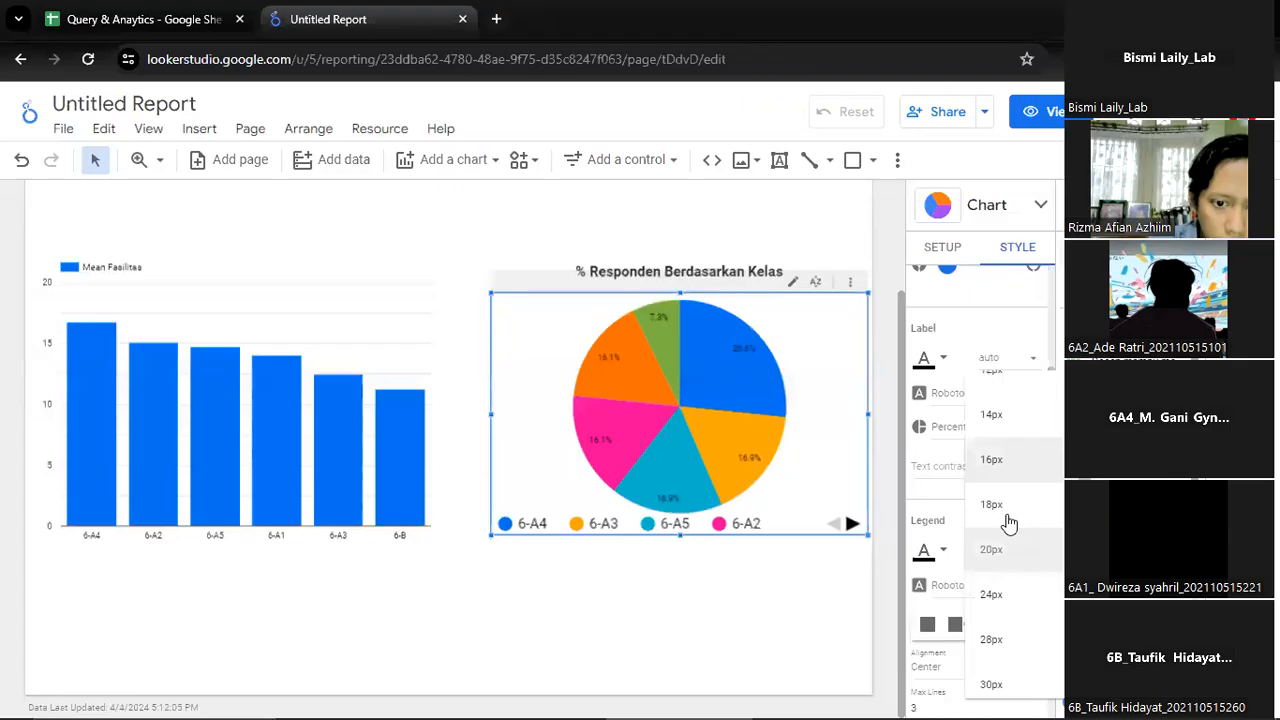
click(1006, 508)
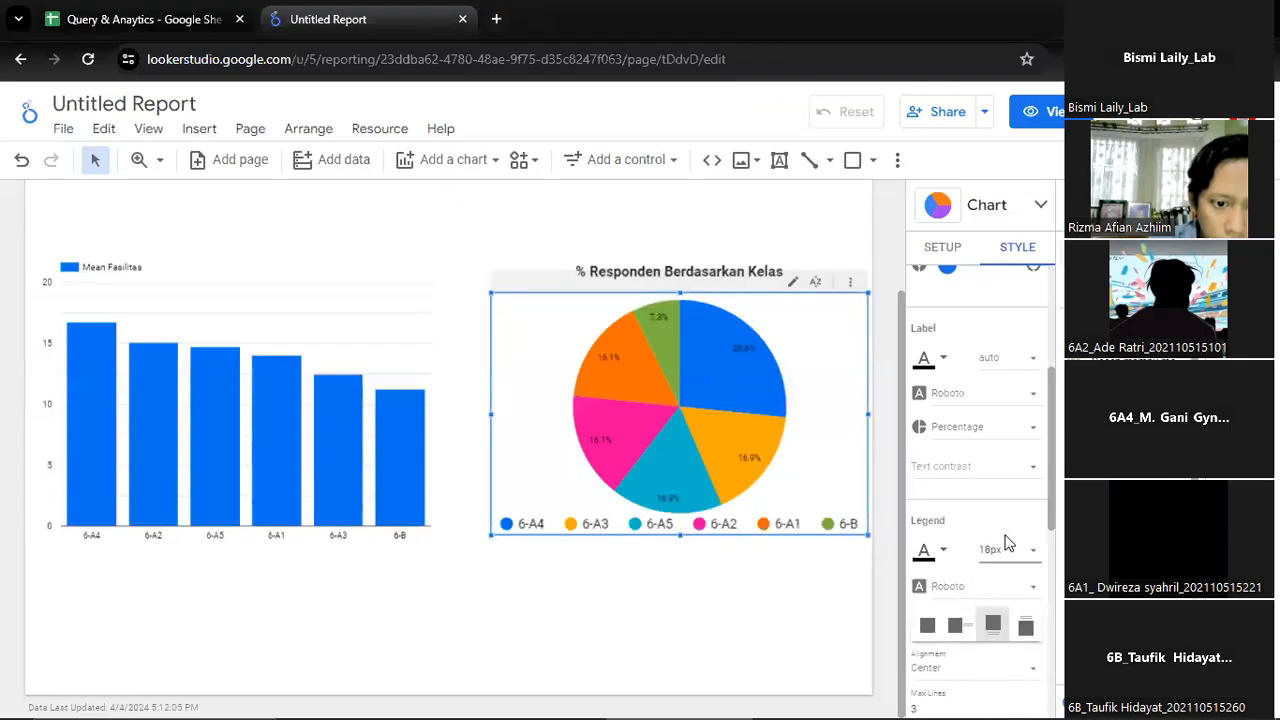
Set the font size of the pie chart's slice labels to 18px
click(1002, 364)
scroll(1012, 260, up, 3)
scroll(1016, 208, up, 3)
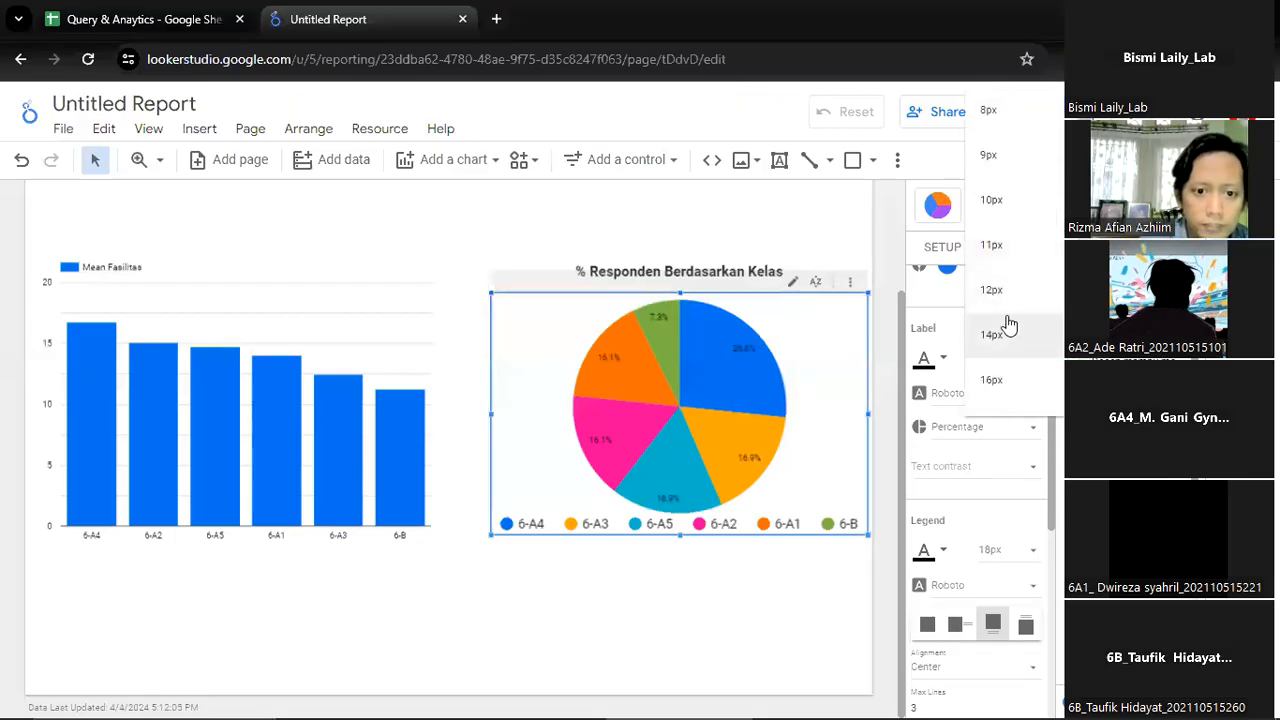
scroll(1010, 265, down, 2)
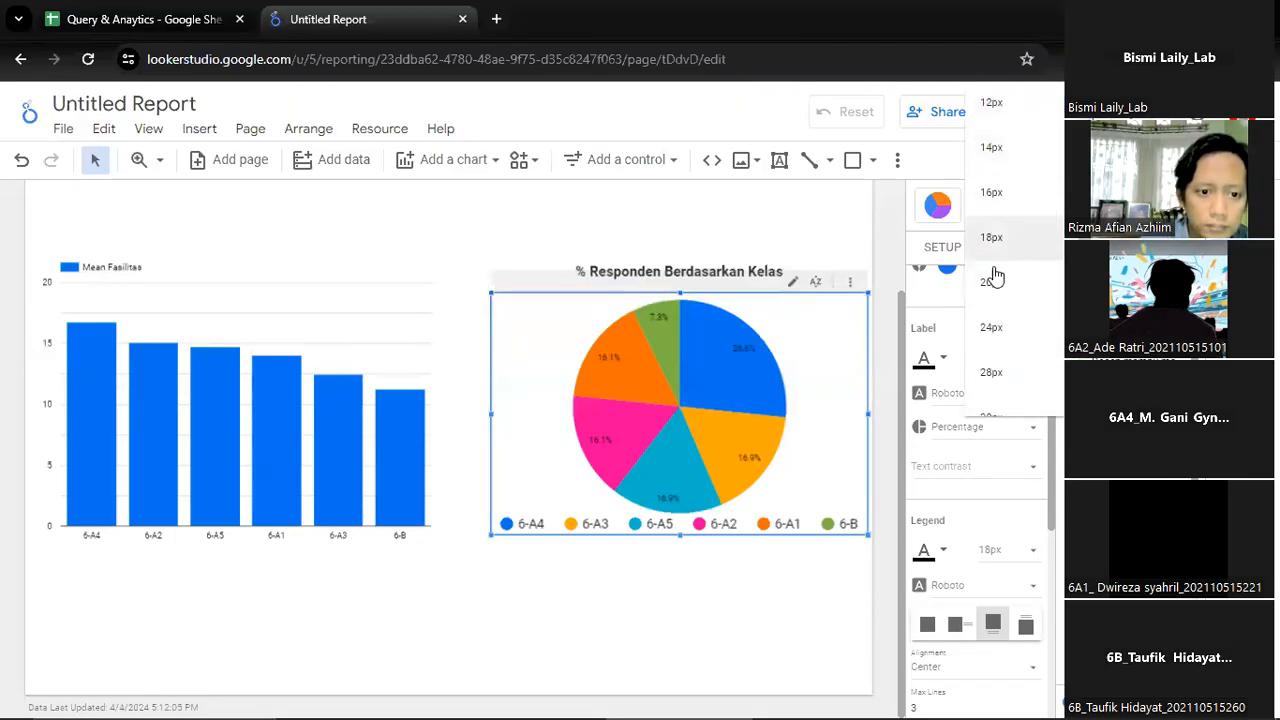
click(991, 237)
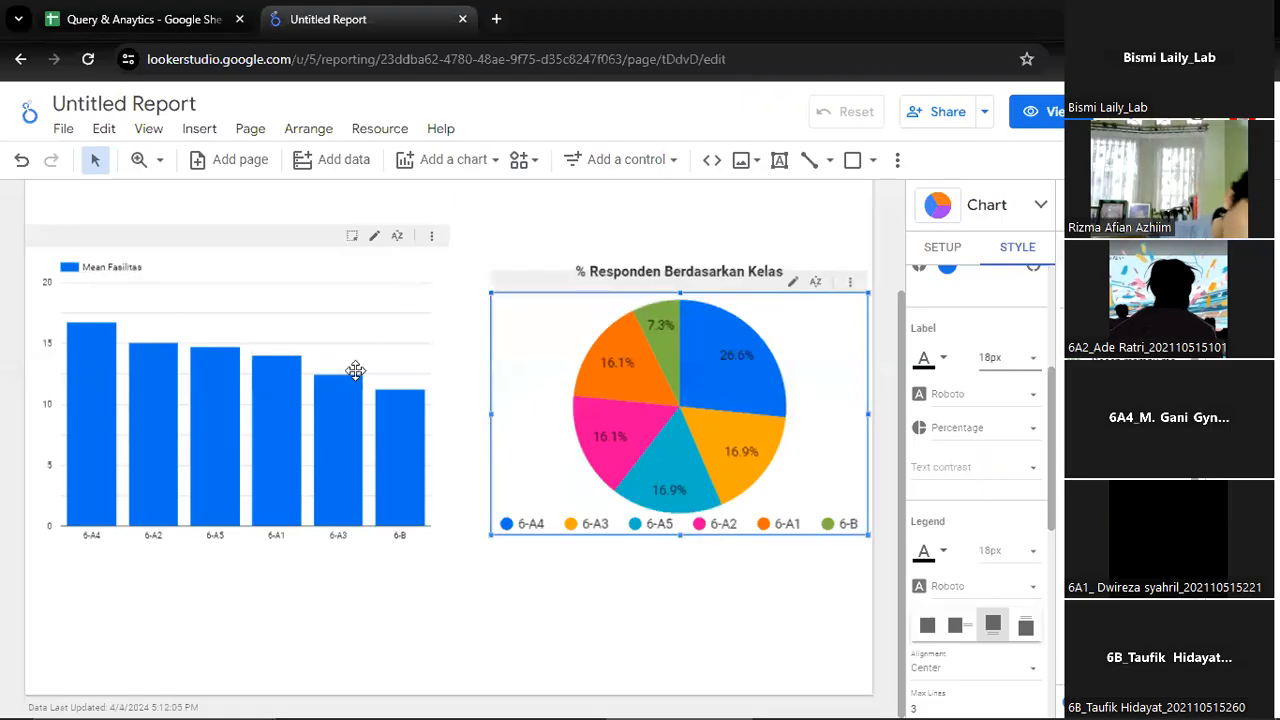
Try placing the column chart's legend below the bars, and move it back above them
click(348, 273)
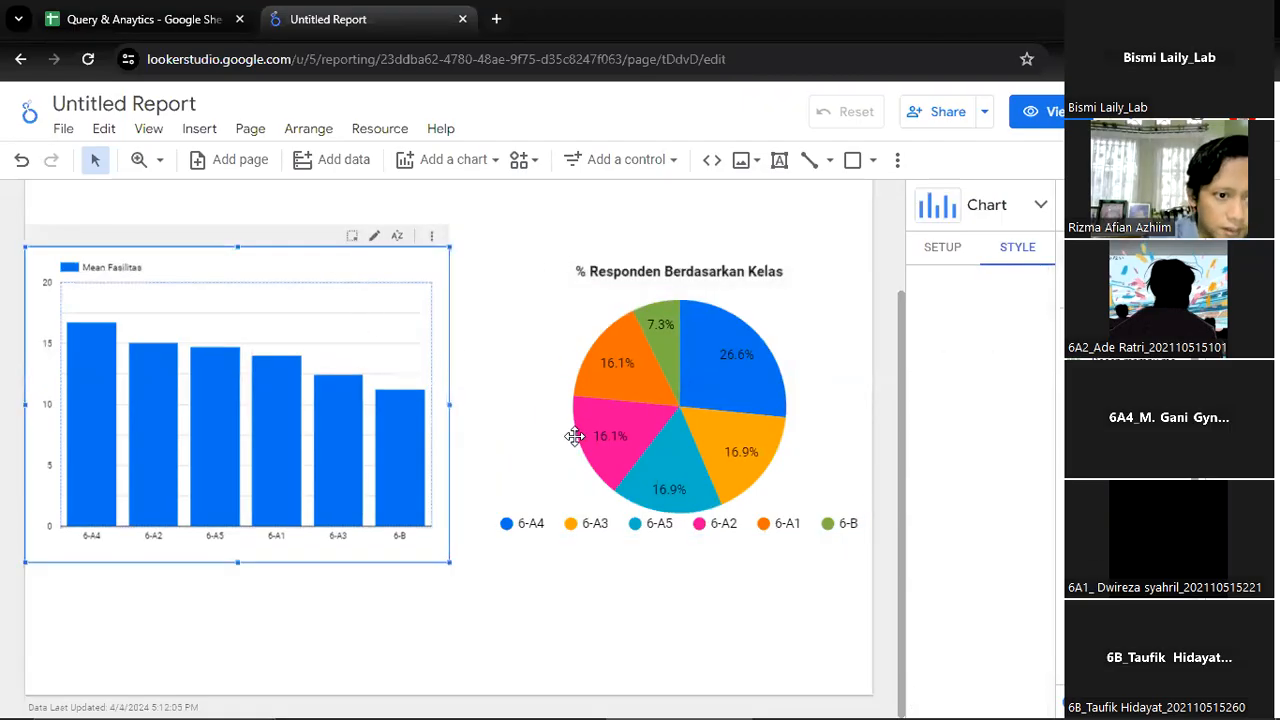
scroll(337, 369, up, 2)
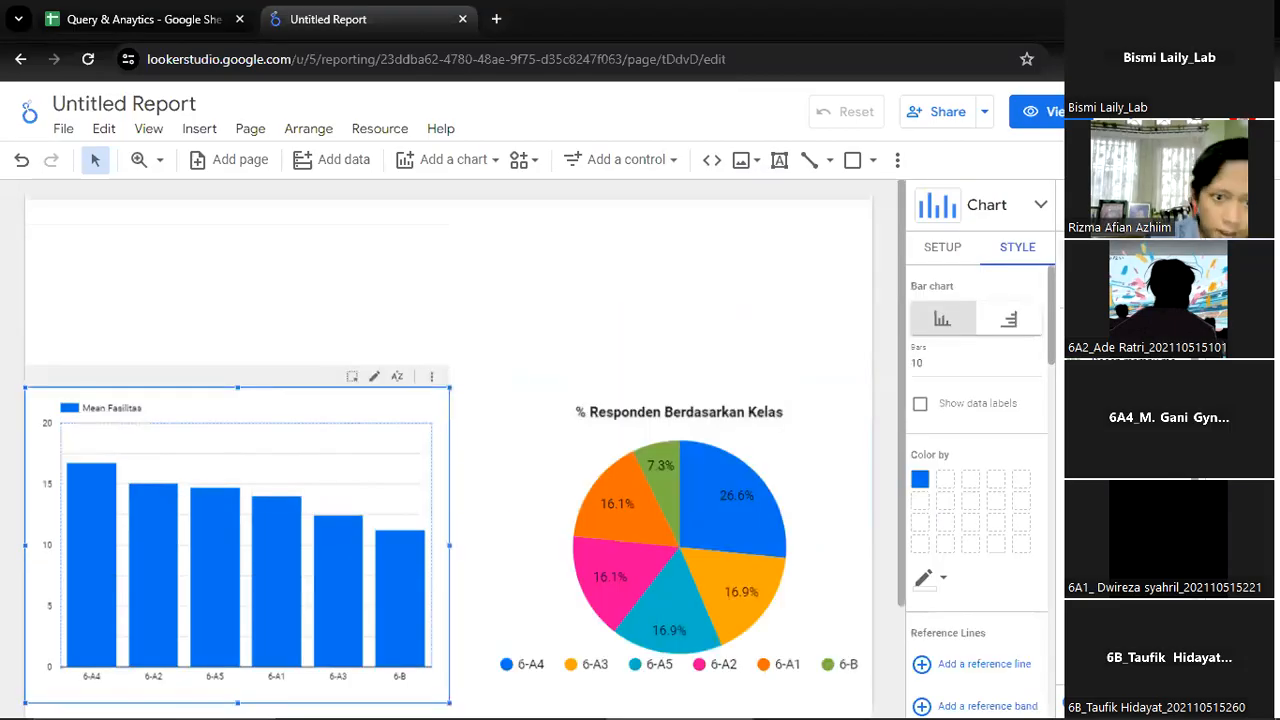
scroll(1030, 362, down, 4)
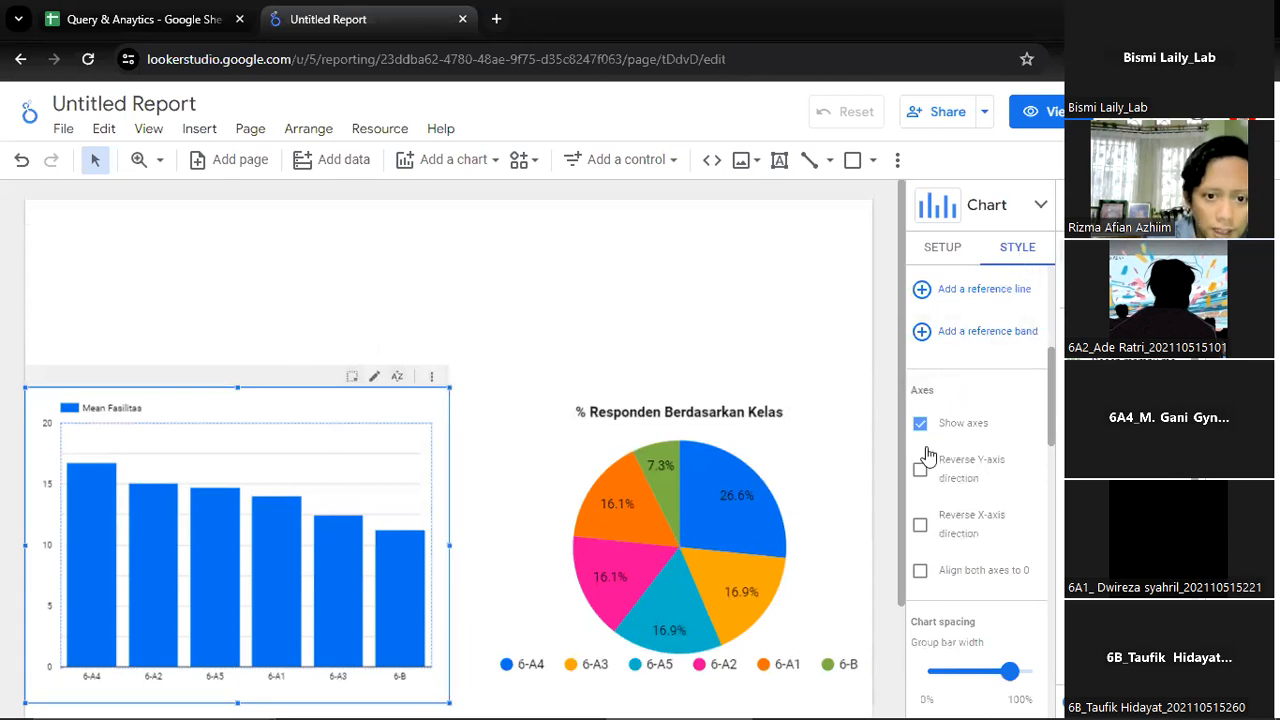
scroll(935, 470, down, 2)
scroll(958, 490, down, 3)
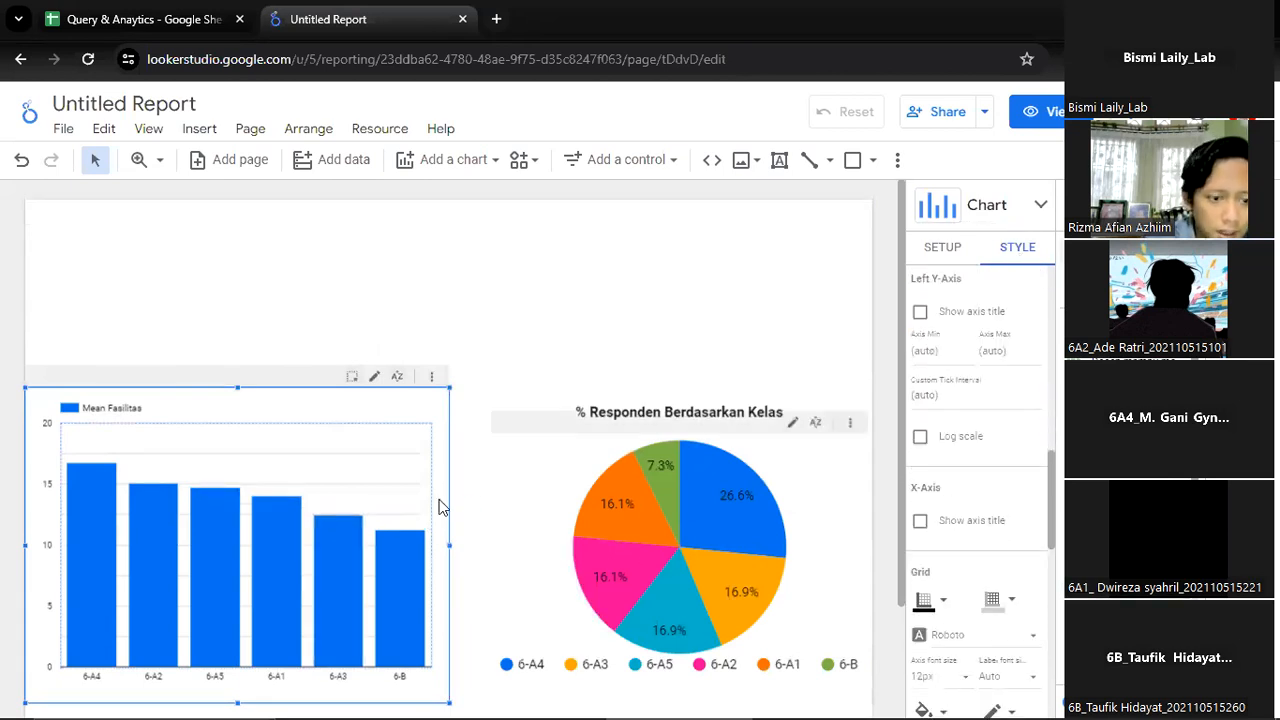
scroll(993, 540, down, 4)
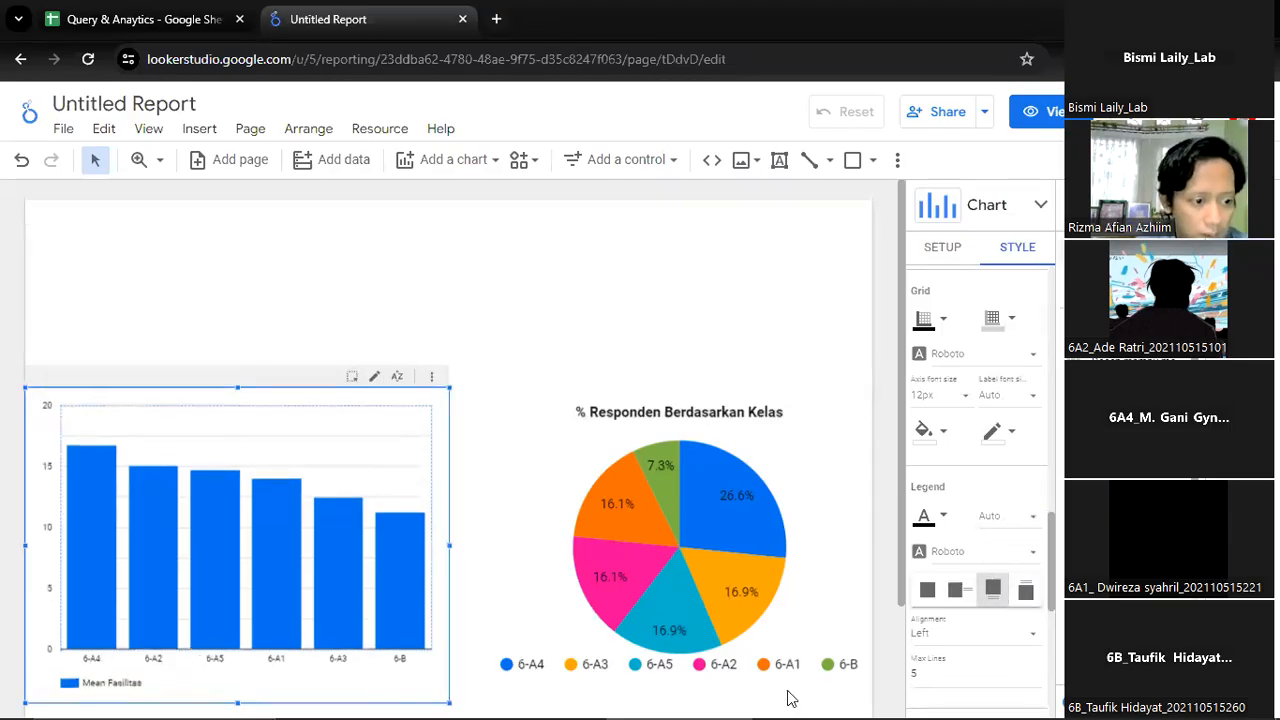
click(1023, 592)
click(995, 594)
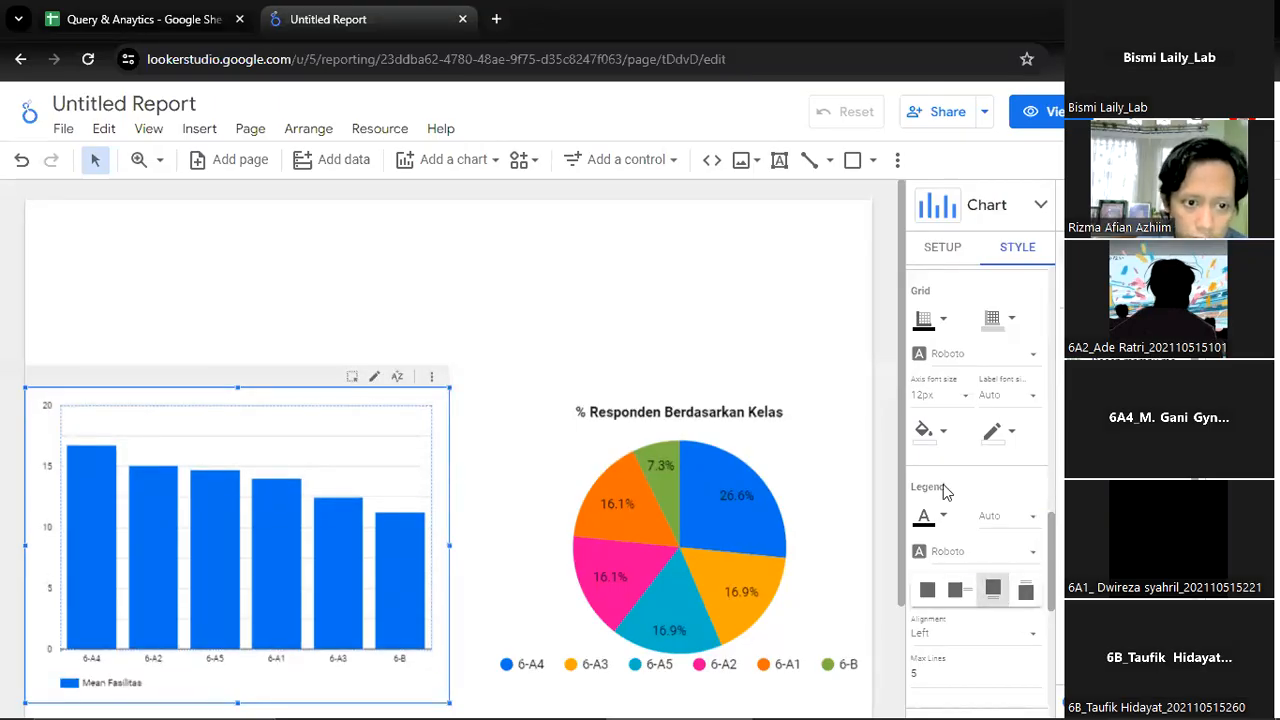
click(1020, 590)
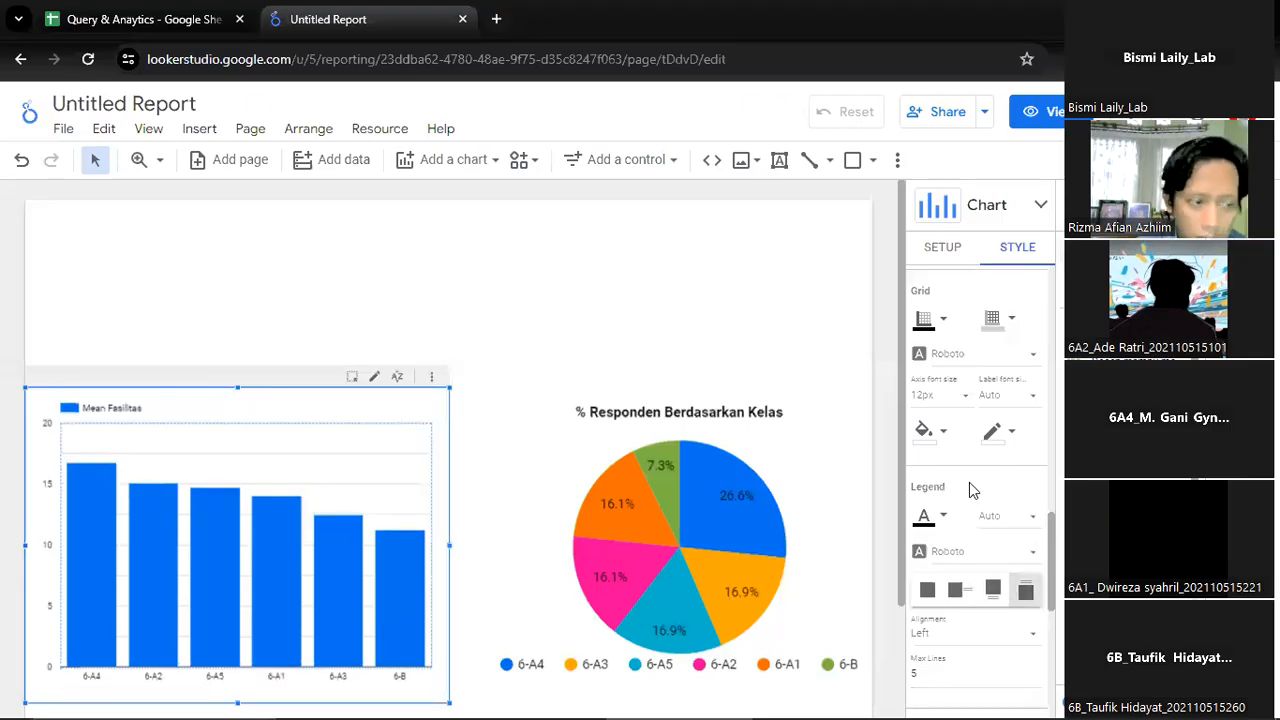
Show data labels on the bars of the column chart
scroll(995, 462, up, 4)
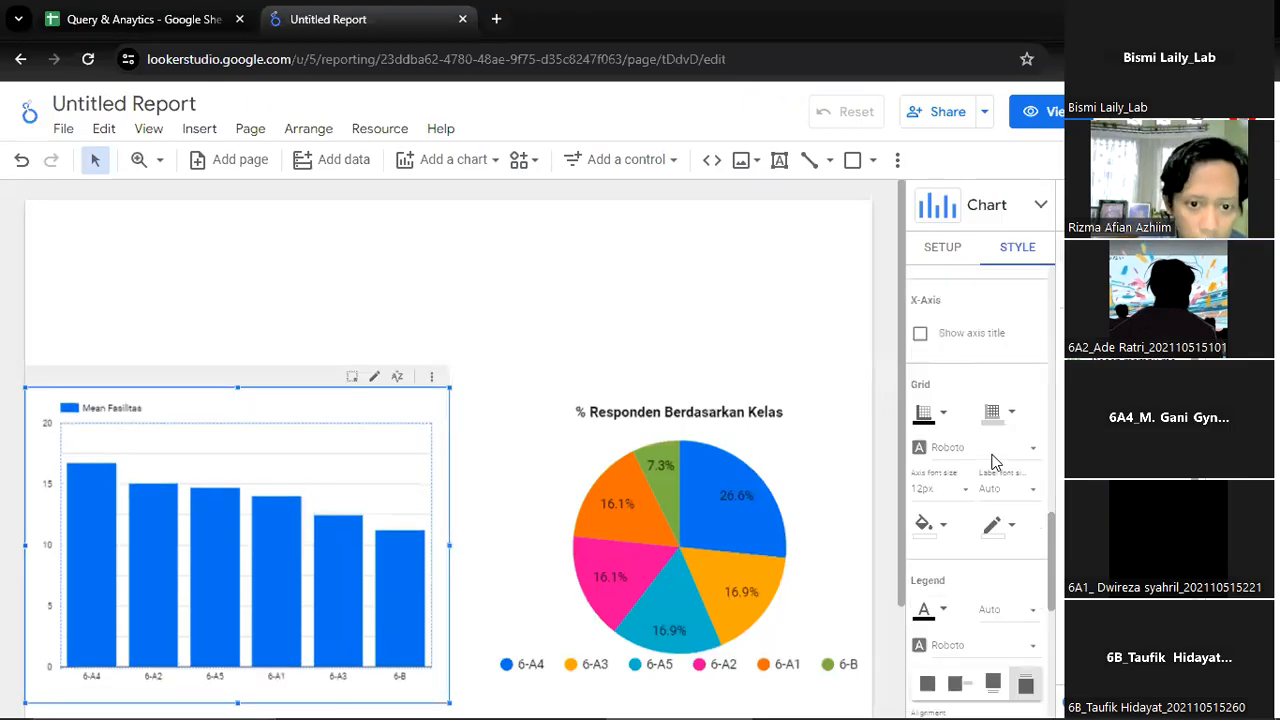
scroll(993, 453, up, 3)
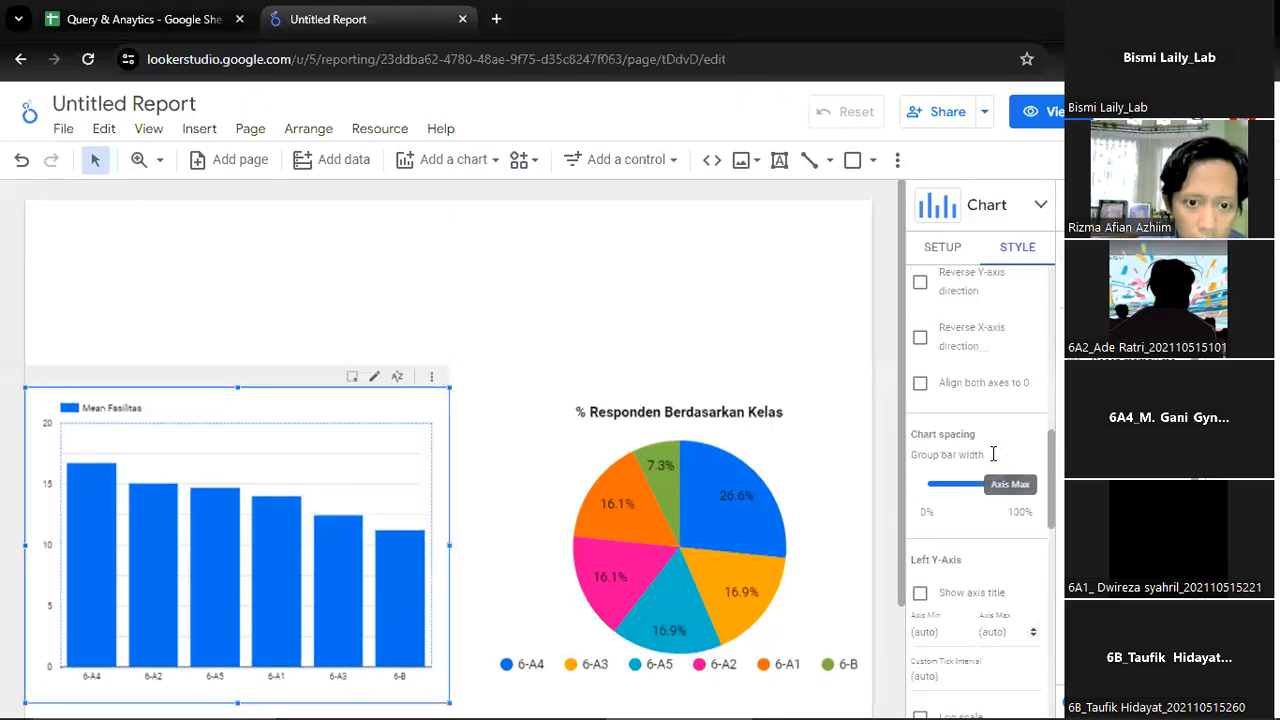
scroll(995, 462, up, 4)
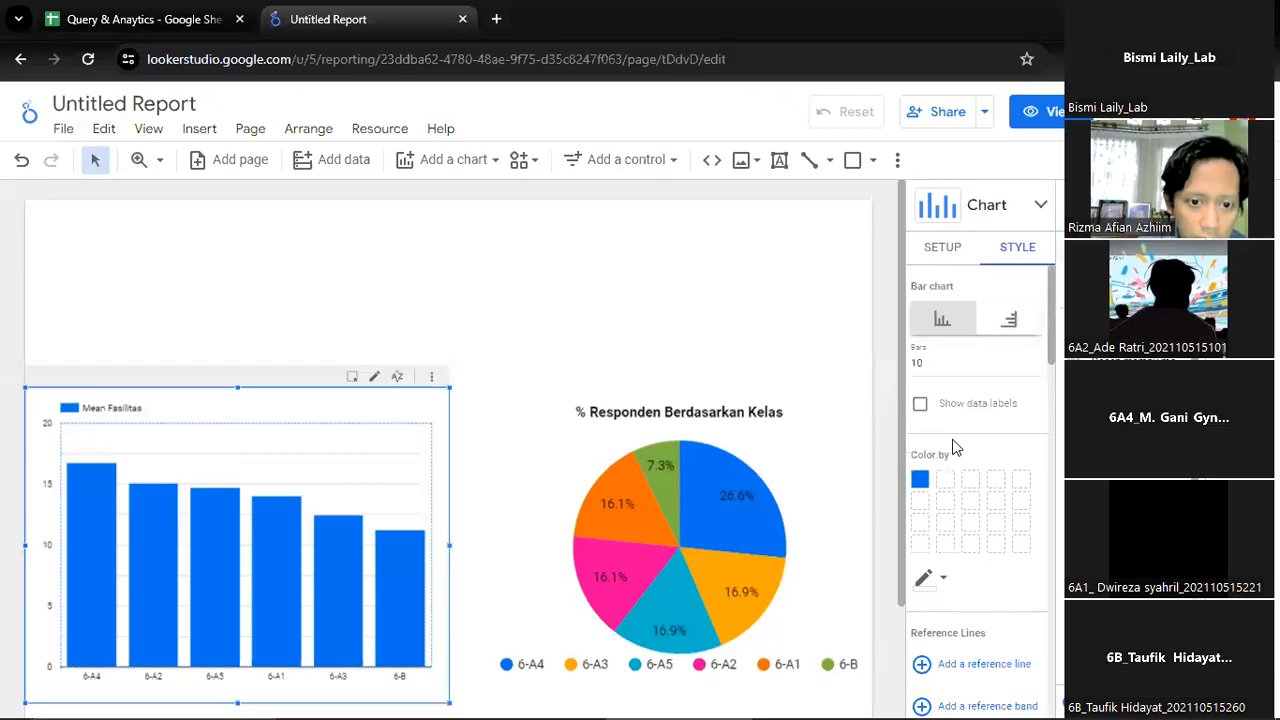
click(920, 405)
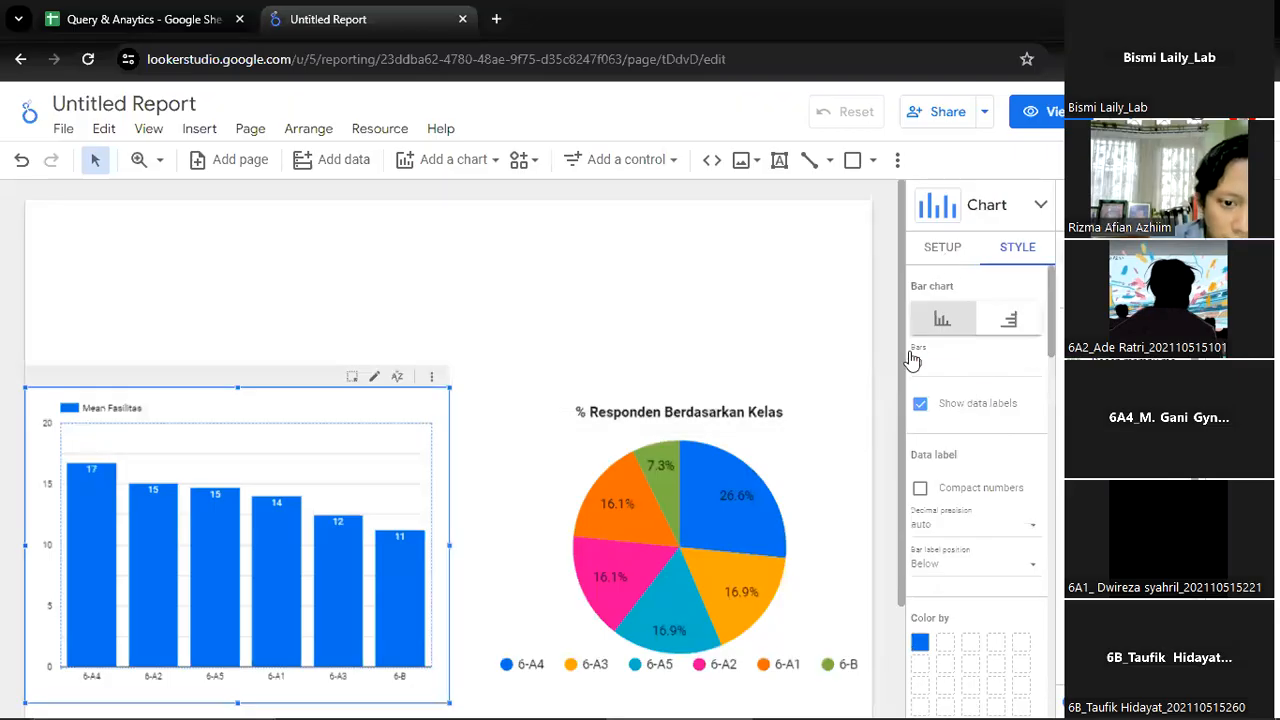
Replace the column chart's metric with the 100 Fasilitas field and set its aggregation to Average
click(943, 248)
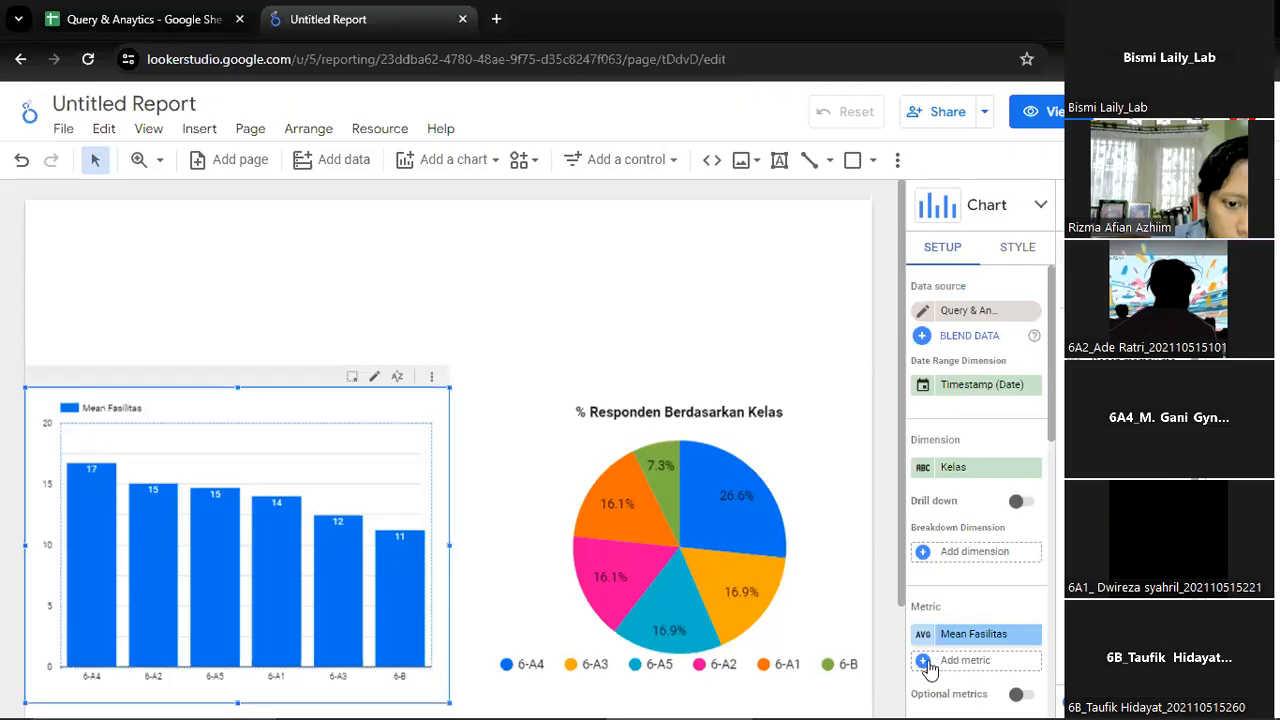
click(970, 638)
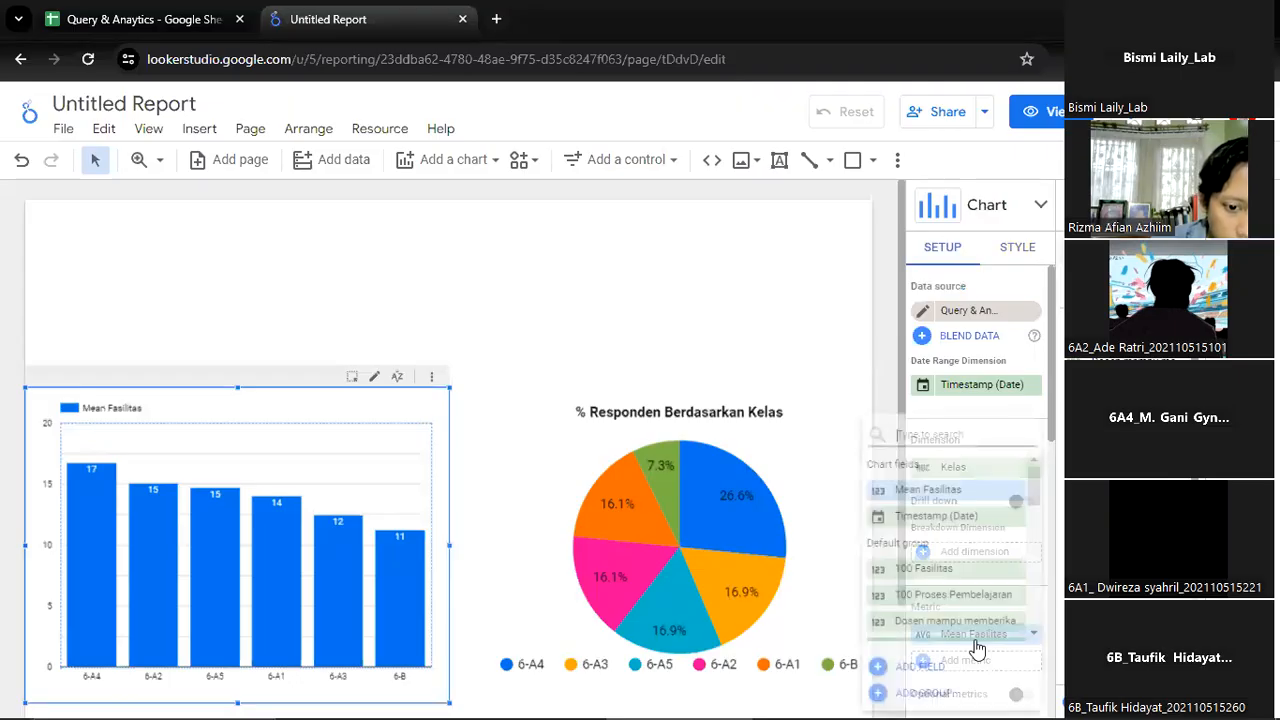
click(922, 569)
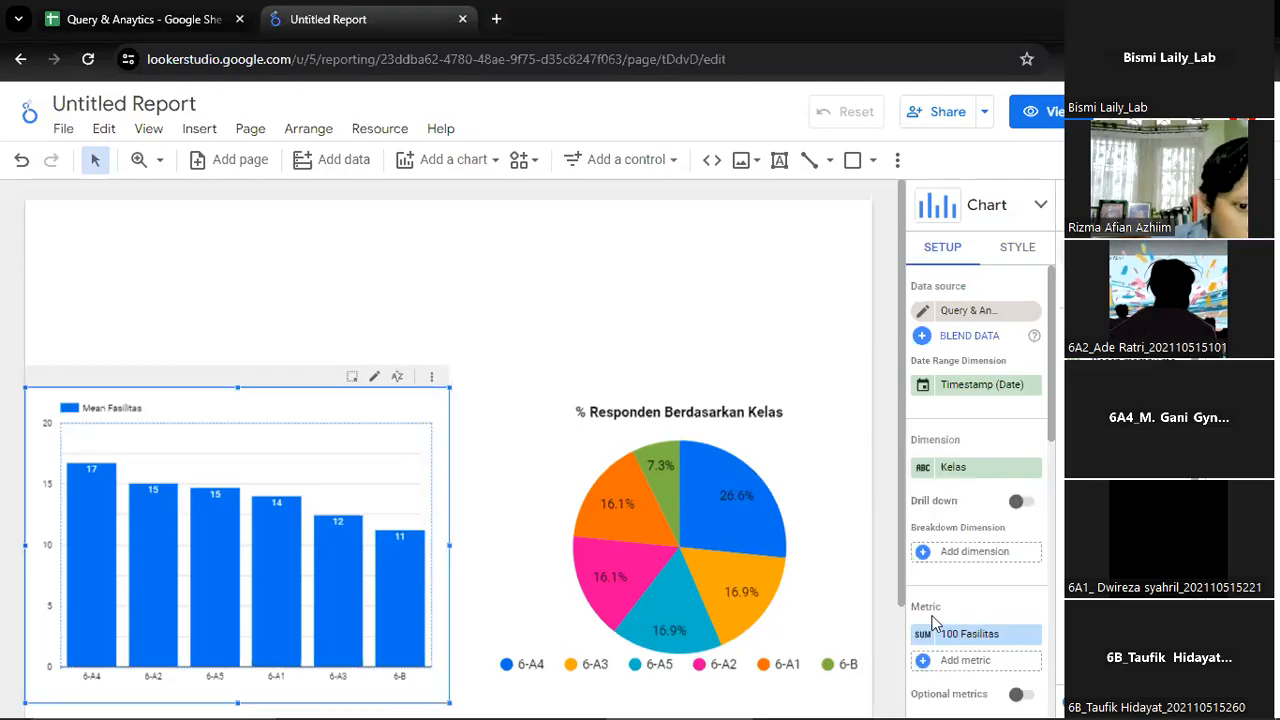
click(924, 636)
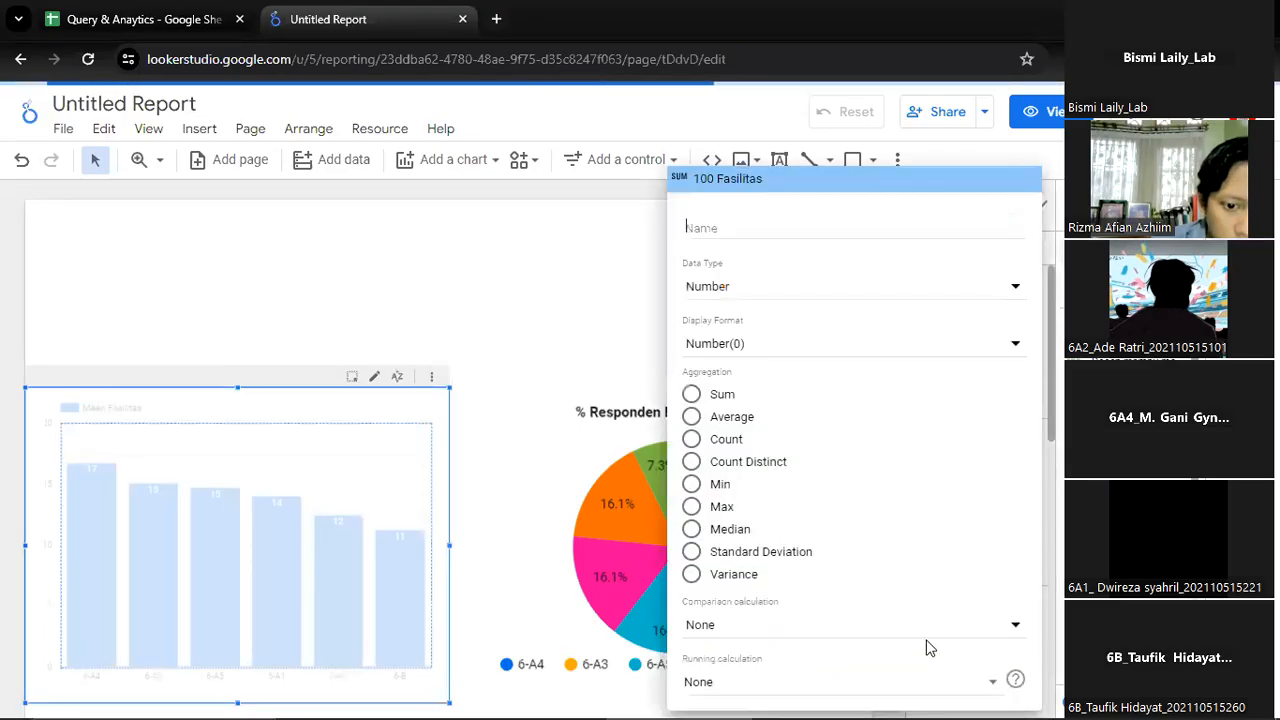
click(690, 418)
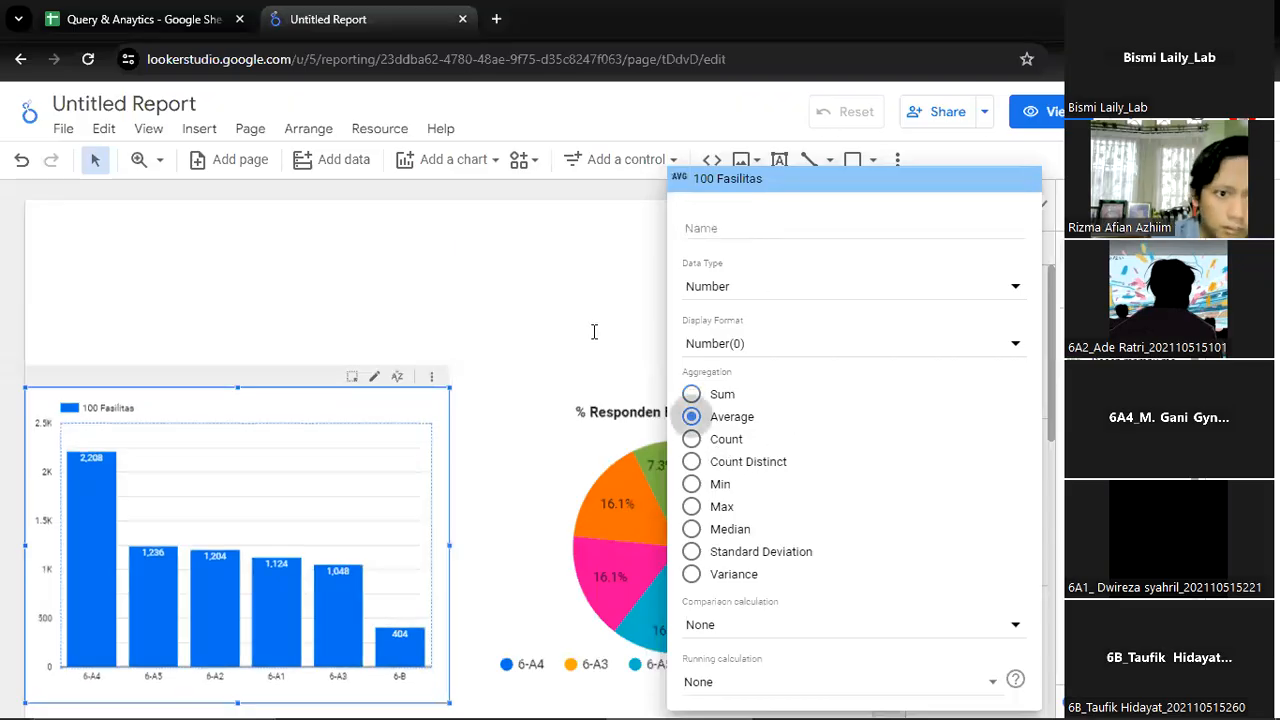
Name the column chart's averaged 100 Fasilitas metric "Mean Fasilitas"
click(734, 224)
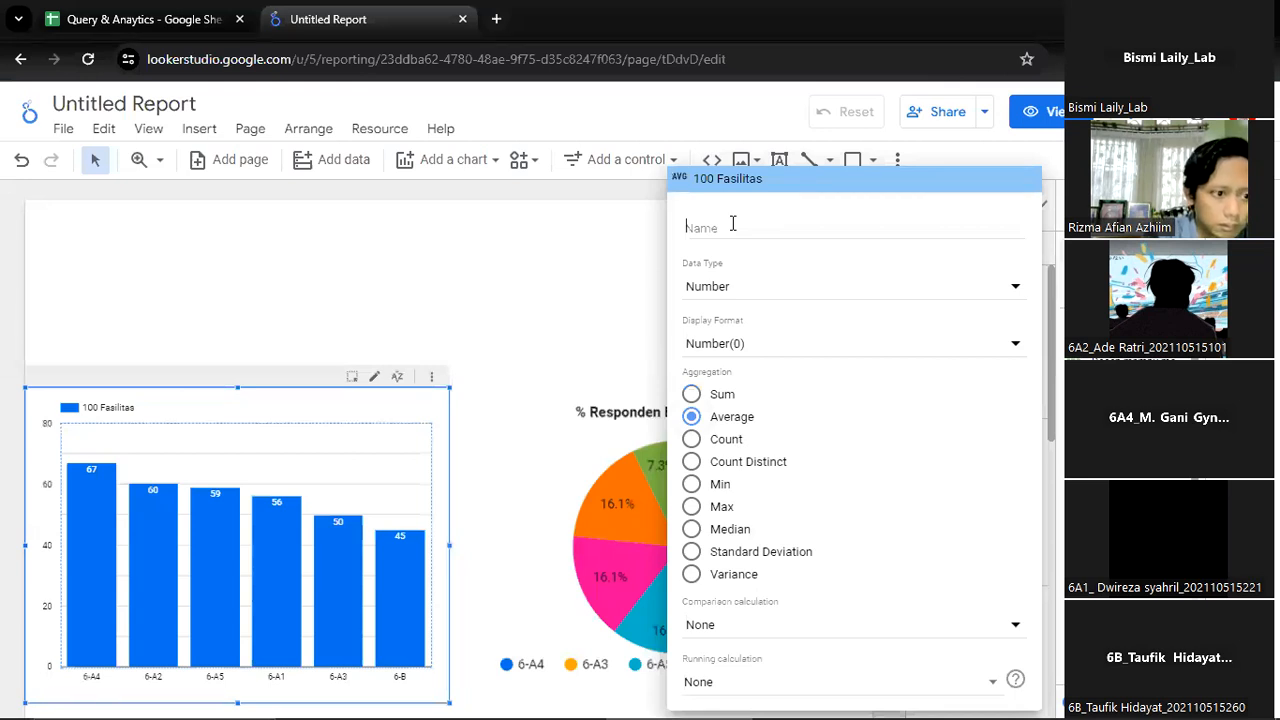
text(Me)
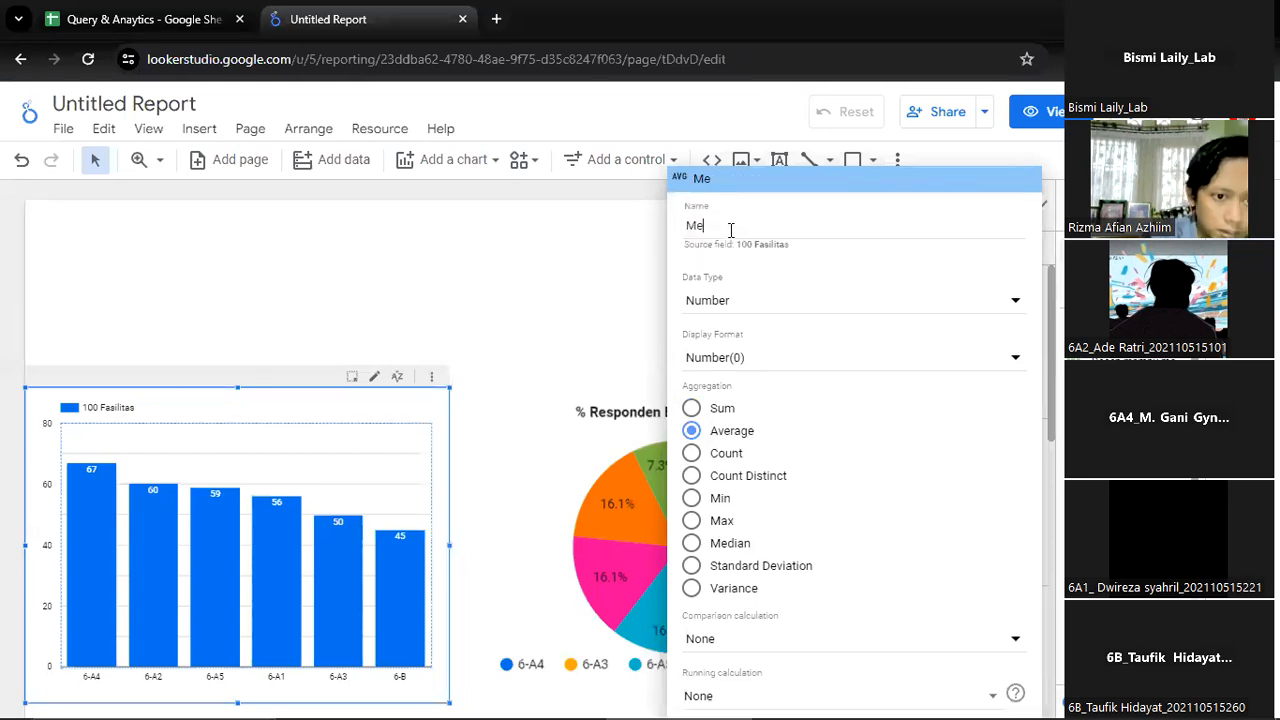
text(a)
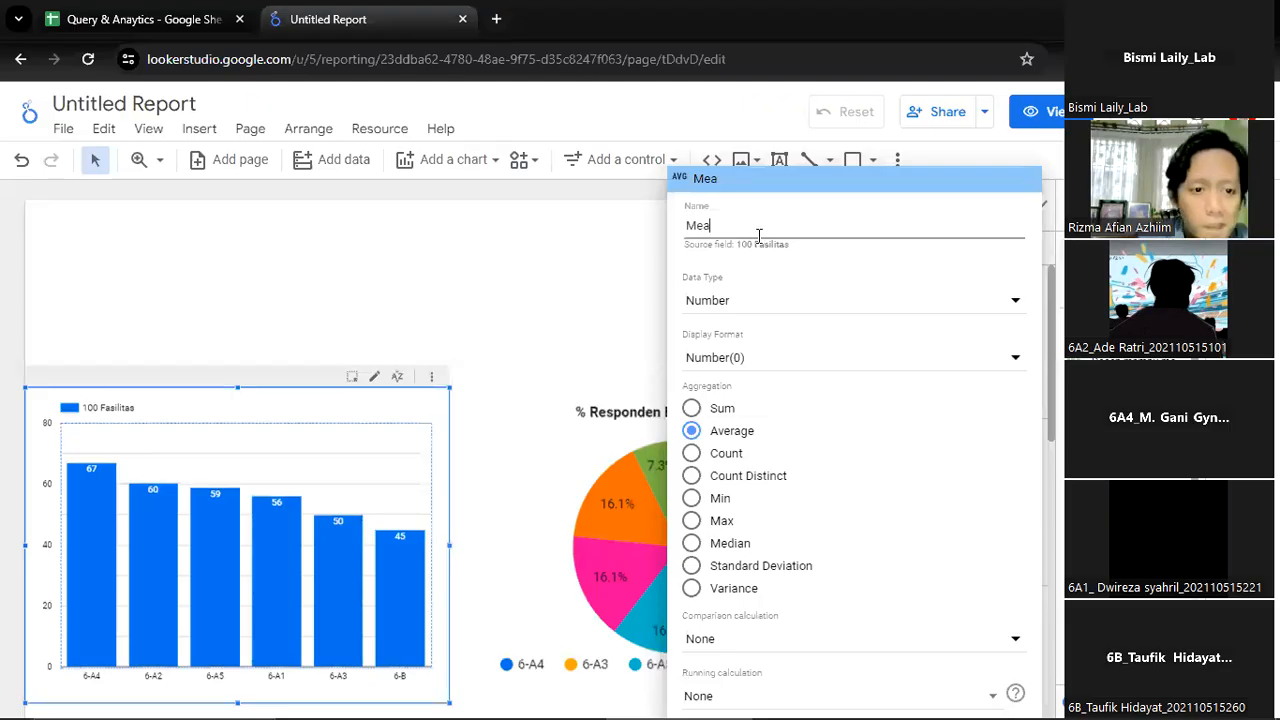
text(n Fasi)
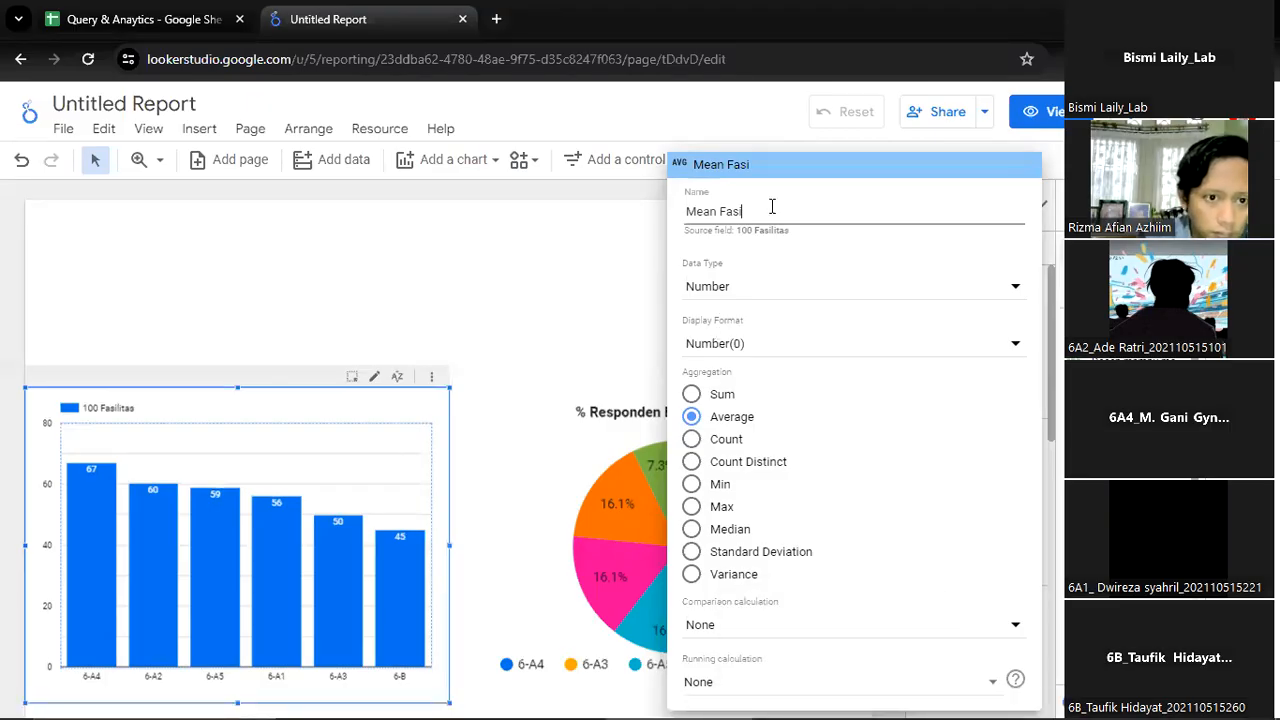
text(litasl)
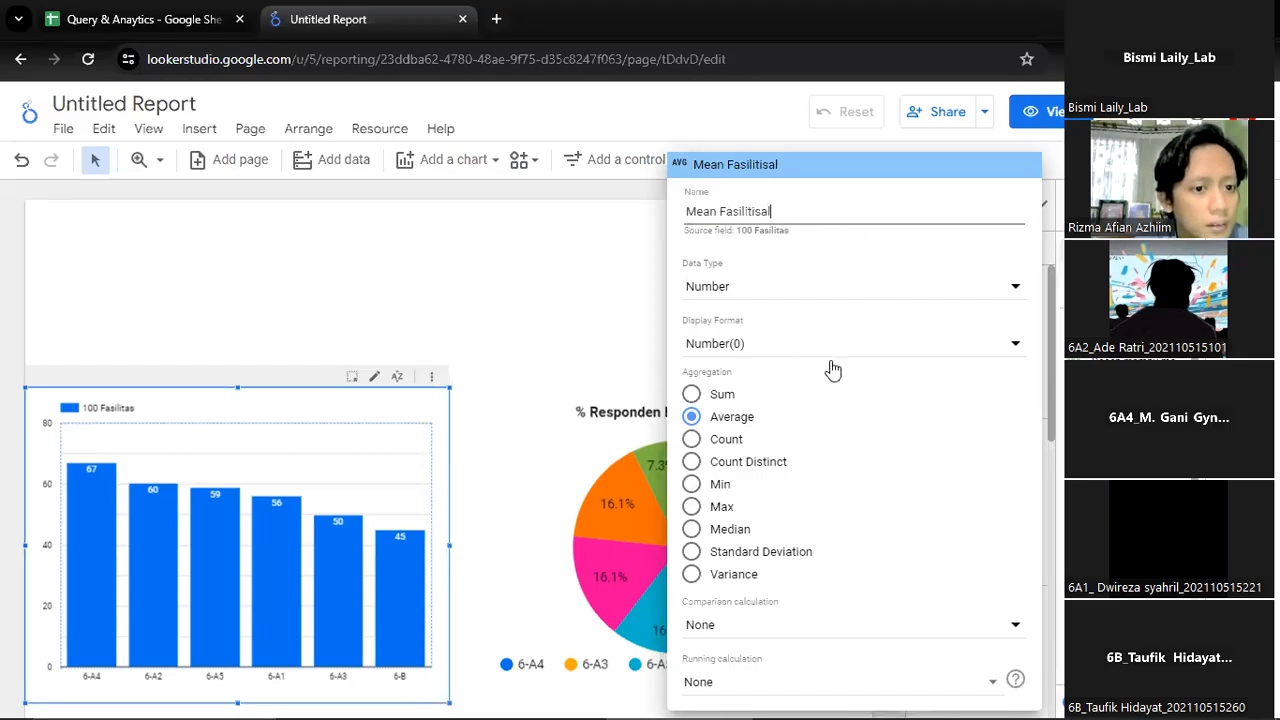
text(i)
key(ctrl+shift+Left)
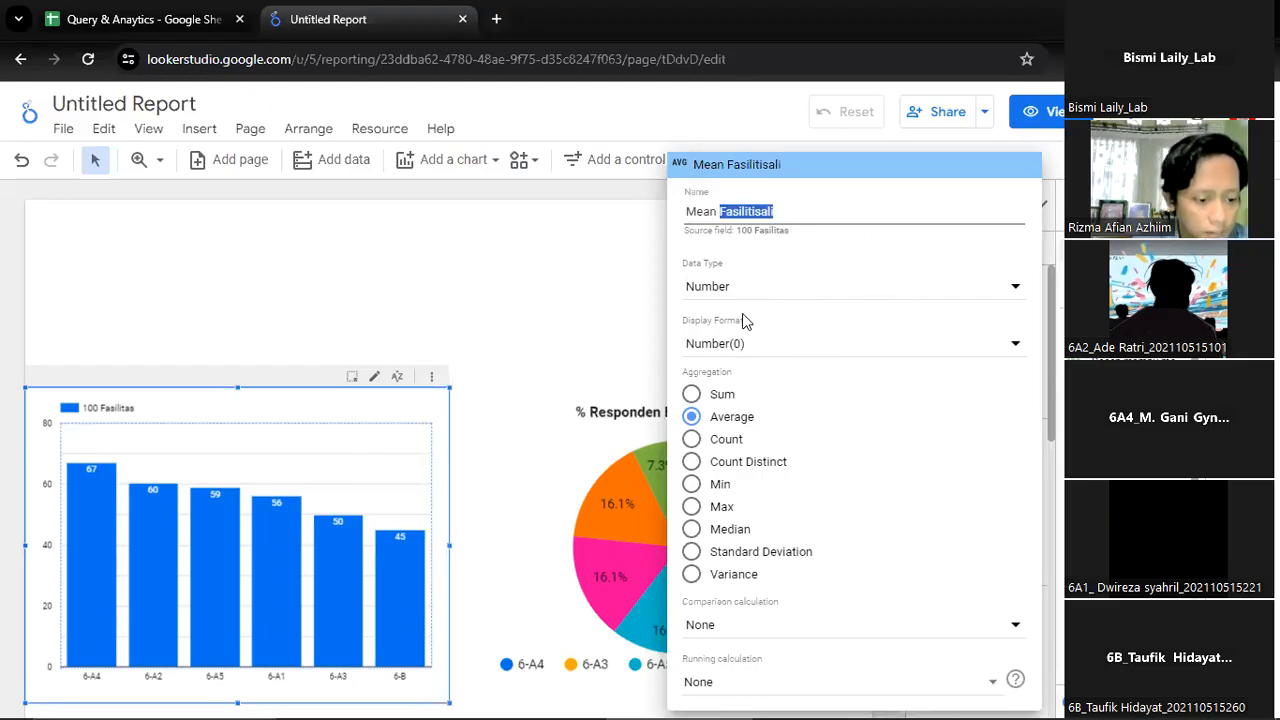
text(F)
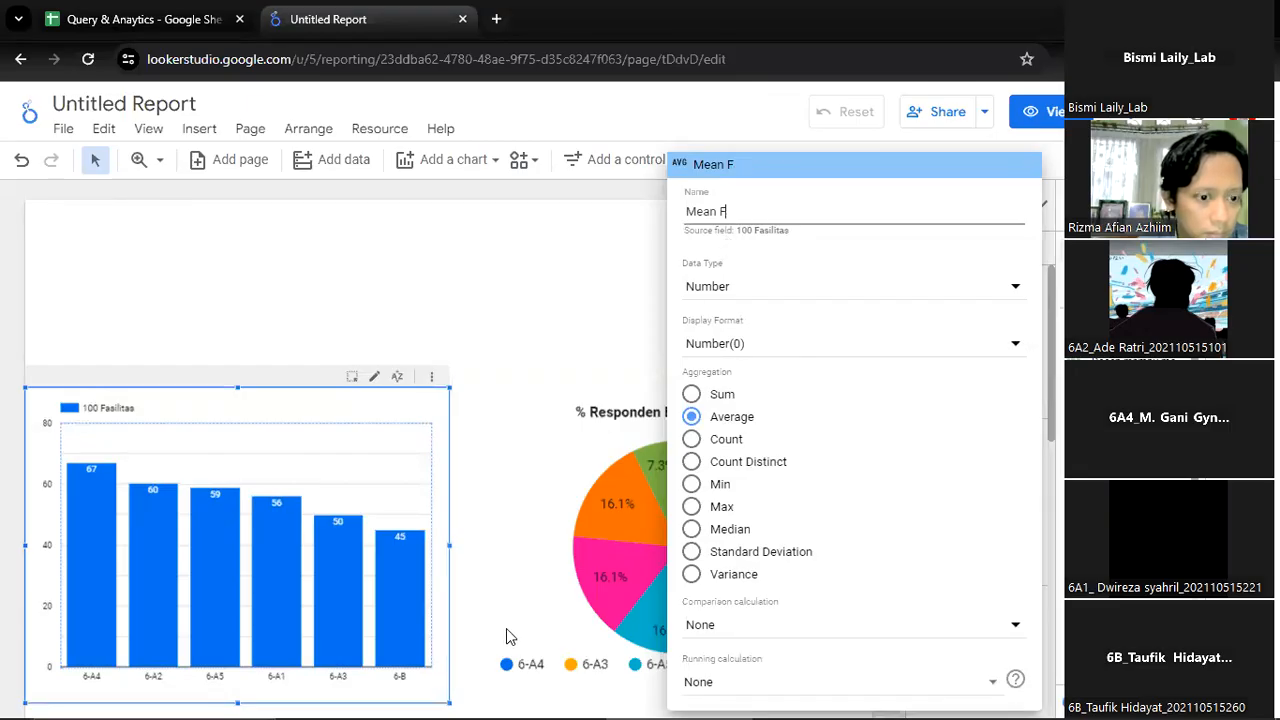
text(asilitas)
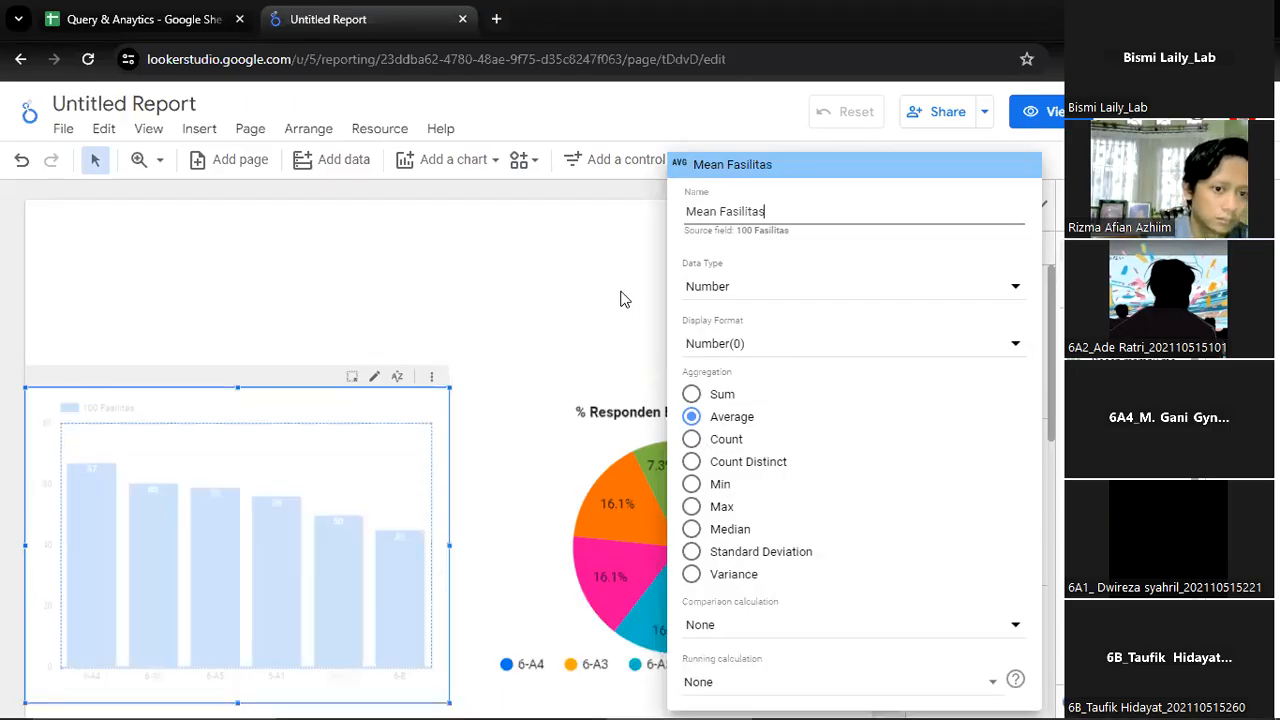
click(620, 298)
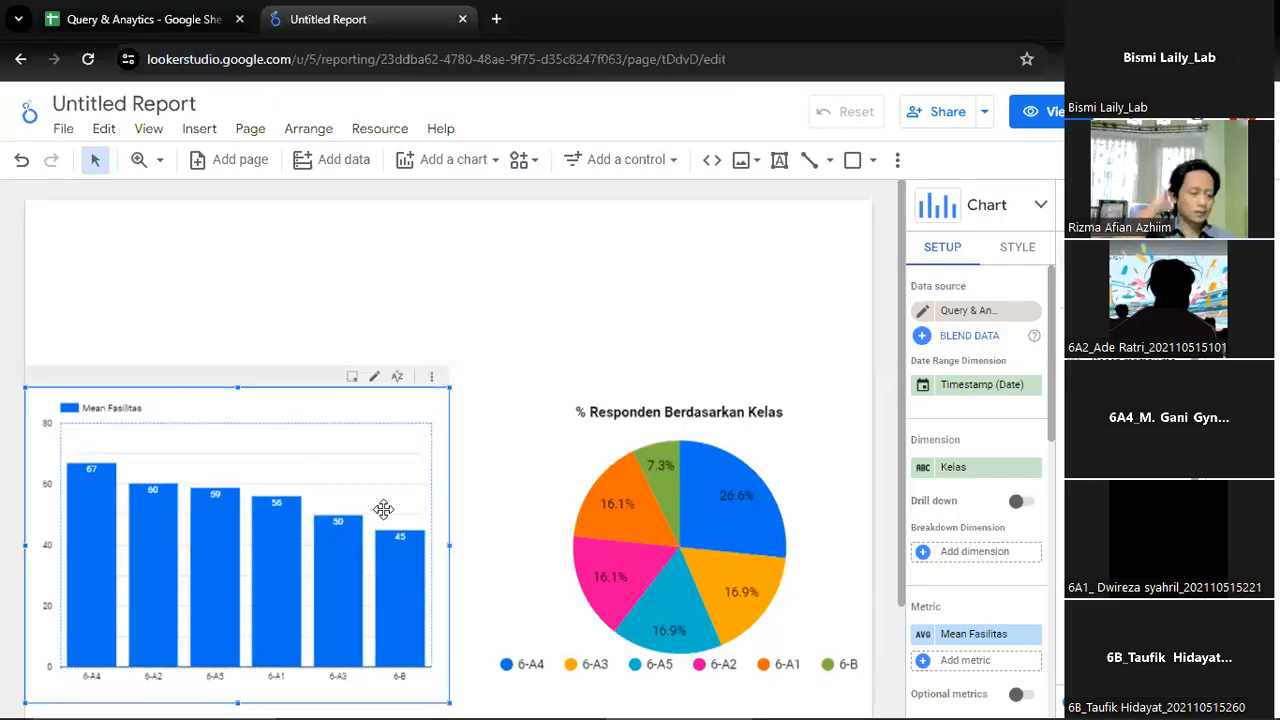
Insert a drop-down list control in the empty area at the page's upper-left corner, above the column chart
scroll(660, 246, down, 2)
scroll(660, 246, up, 2)
scroll(660, 246, down, 2)
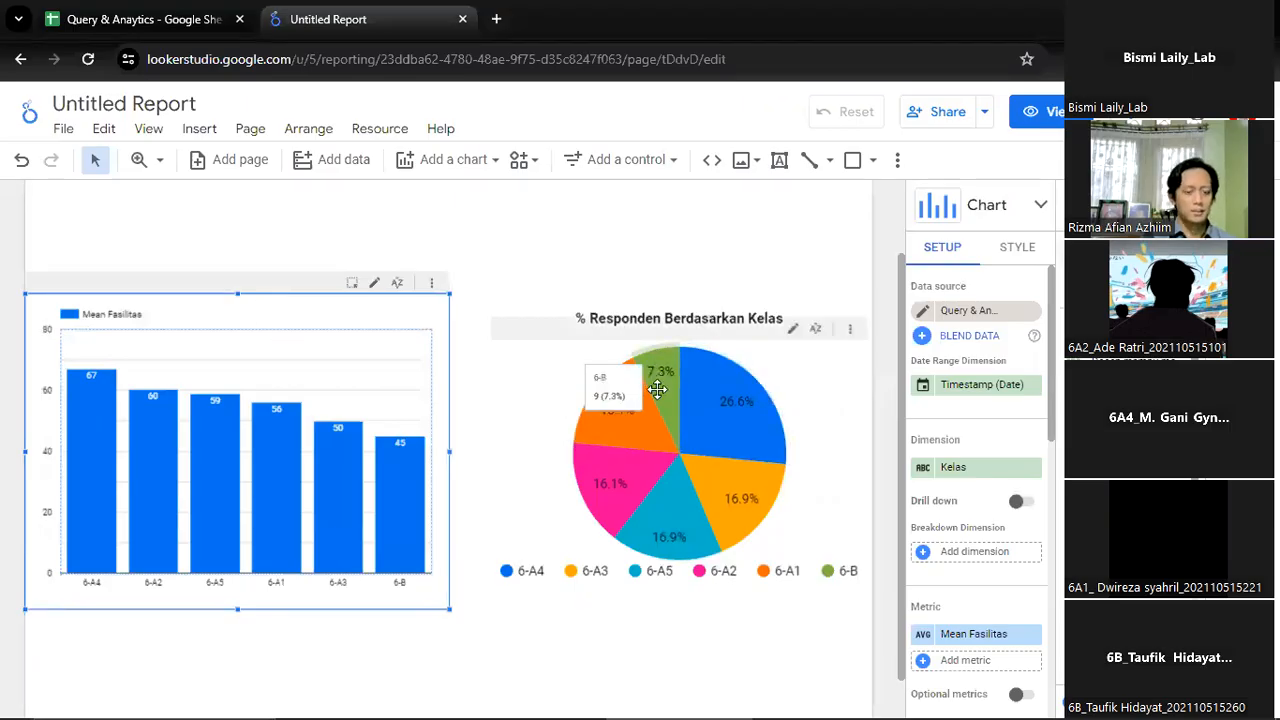
scroll(315, 292, up, 2)
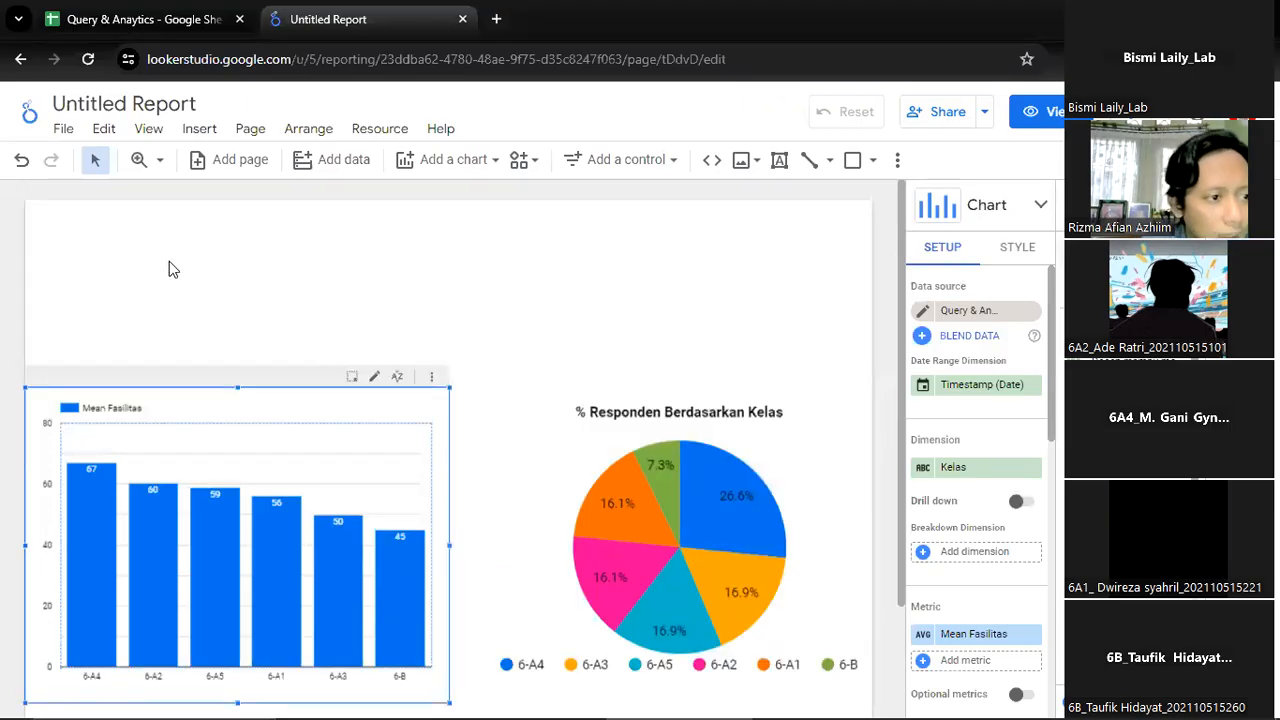
click(239, 260)
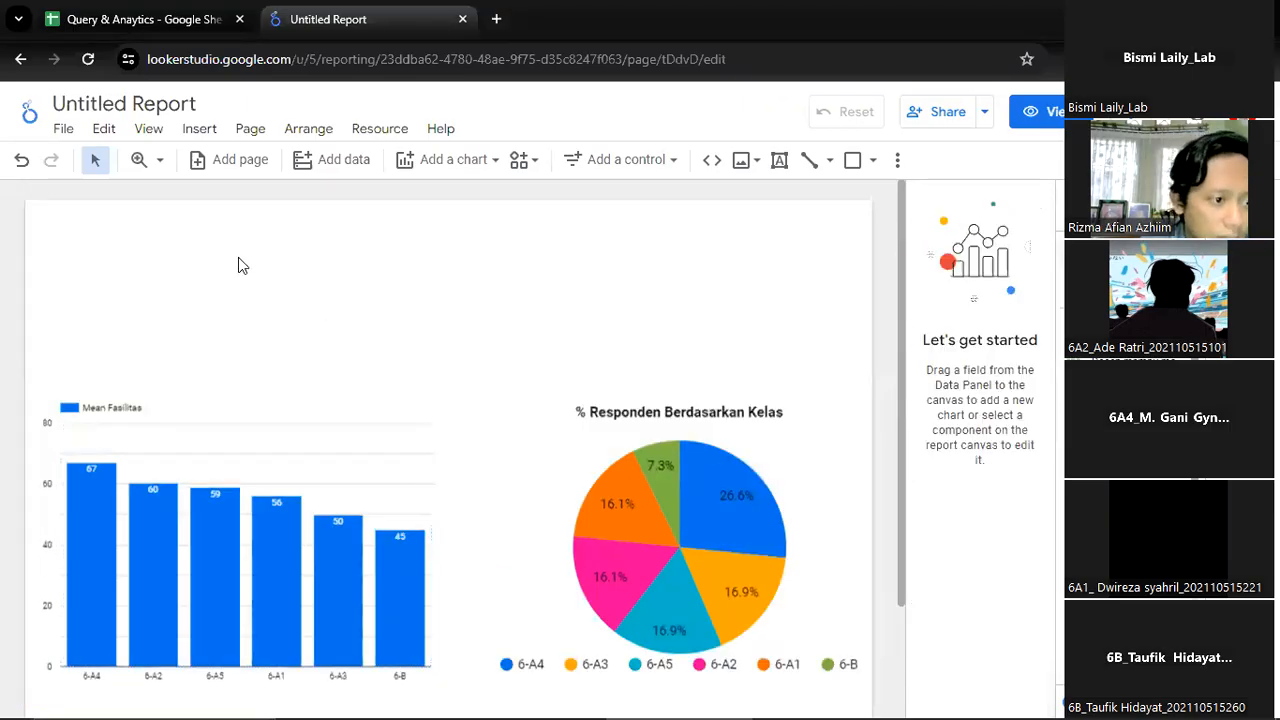
click(199, 129)
scroll(300, 345, down, 5)
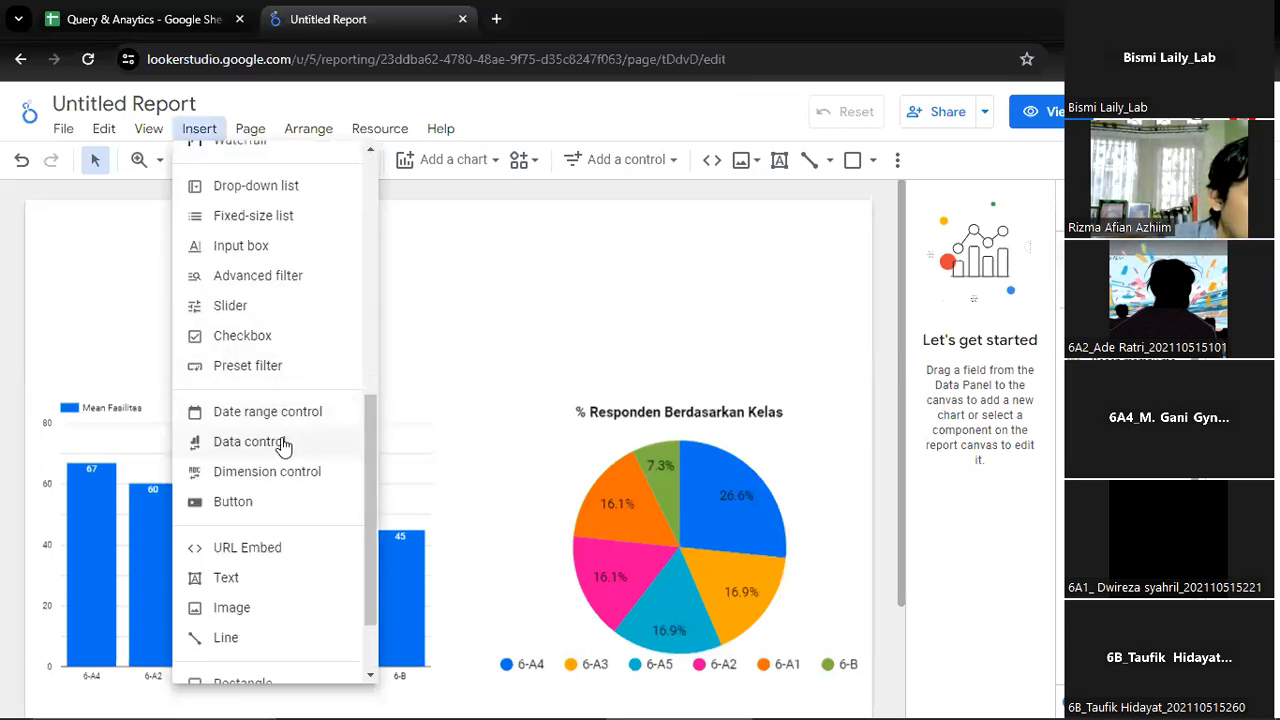
scroll(280, 455, down, 1)
scroll(276, 465, up, 2)
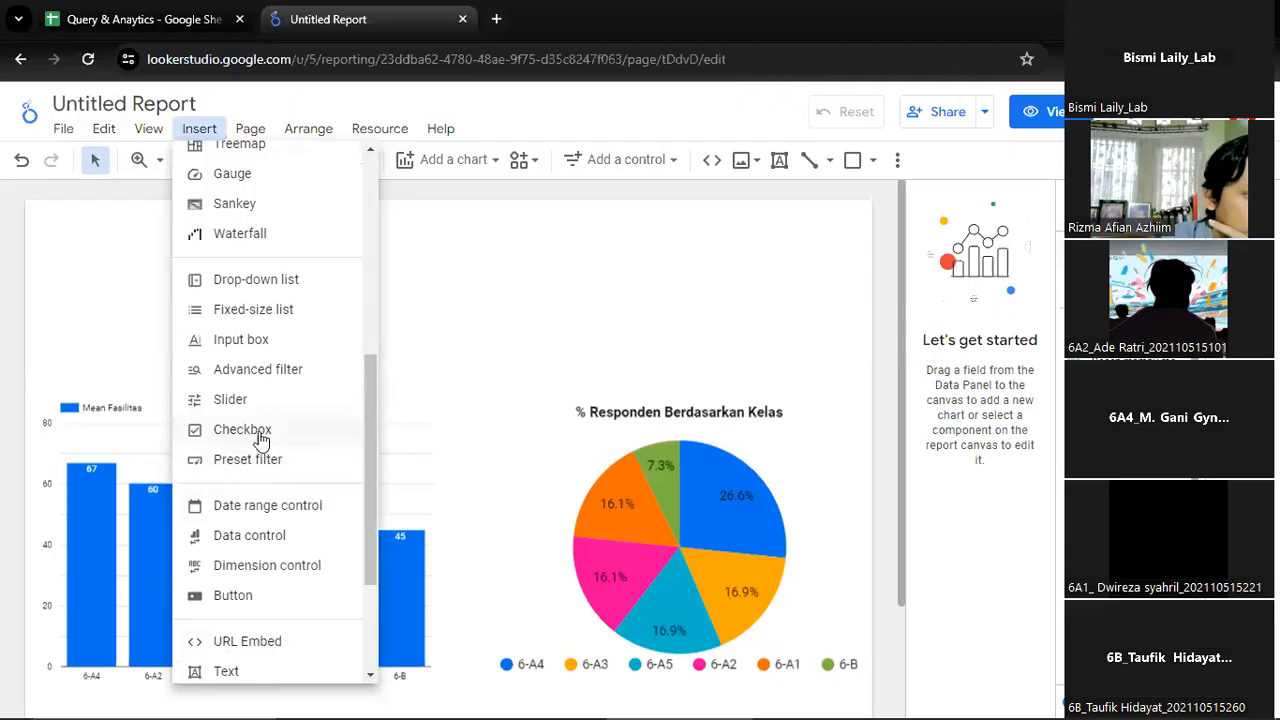
click(272, 282)
click(41, 218)
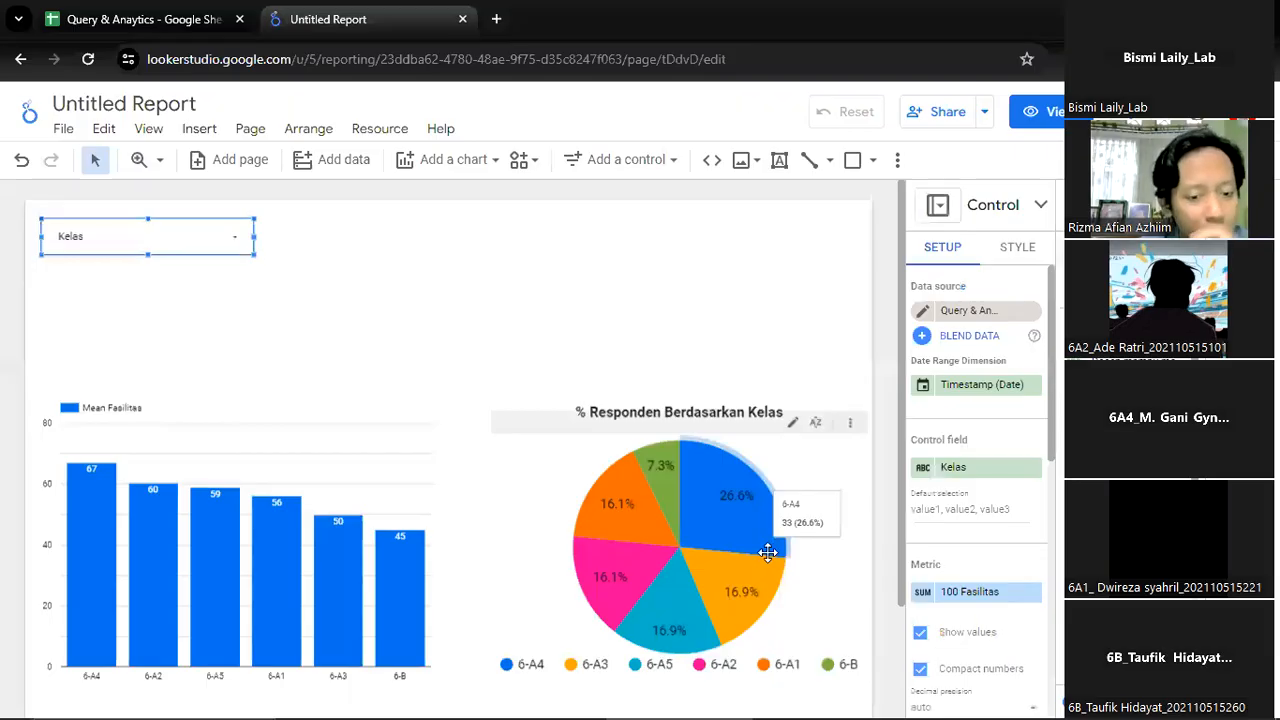
Search the fields for "dosen" and set the drop-down list's control field to Nama Dosen
click(958, 467)
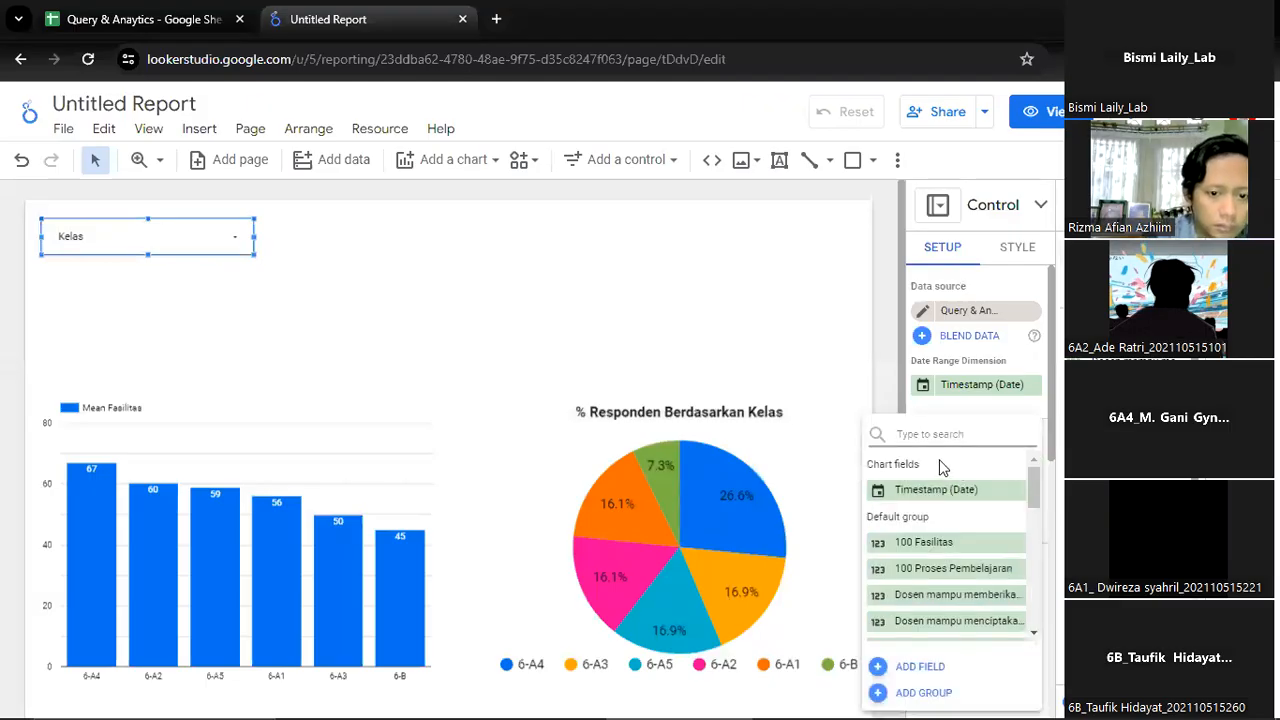
click(939, 434)
text(dosen)
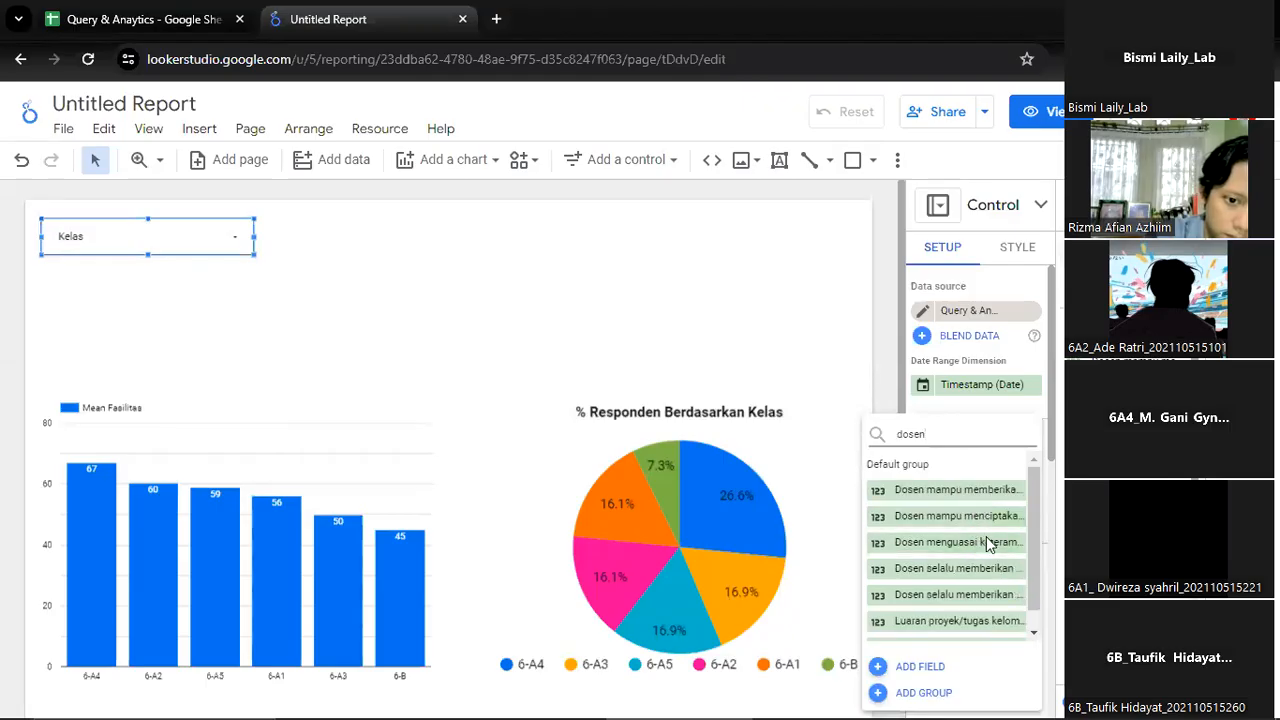
scroll(998, 594, down, 1)
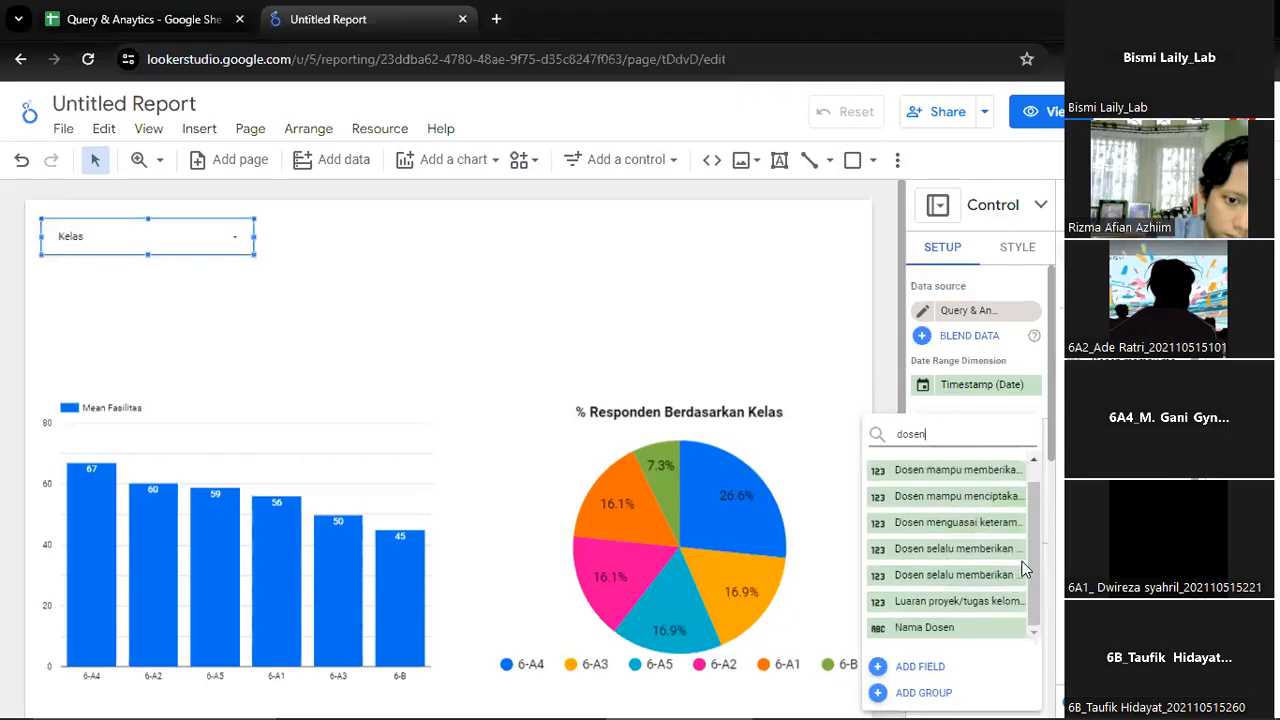
click(950, 628)
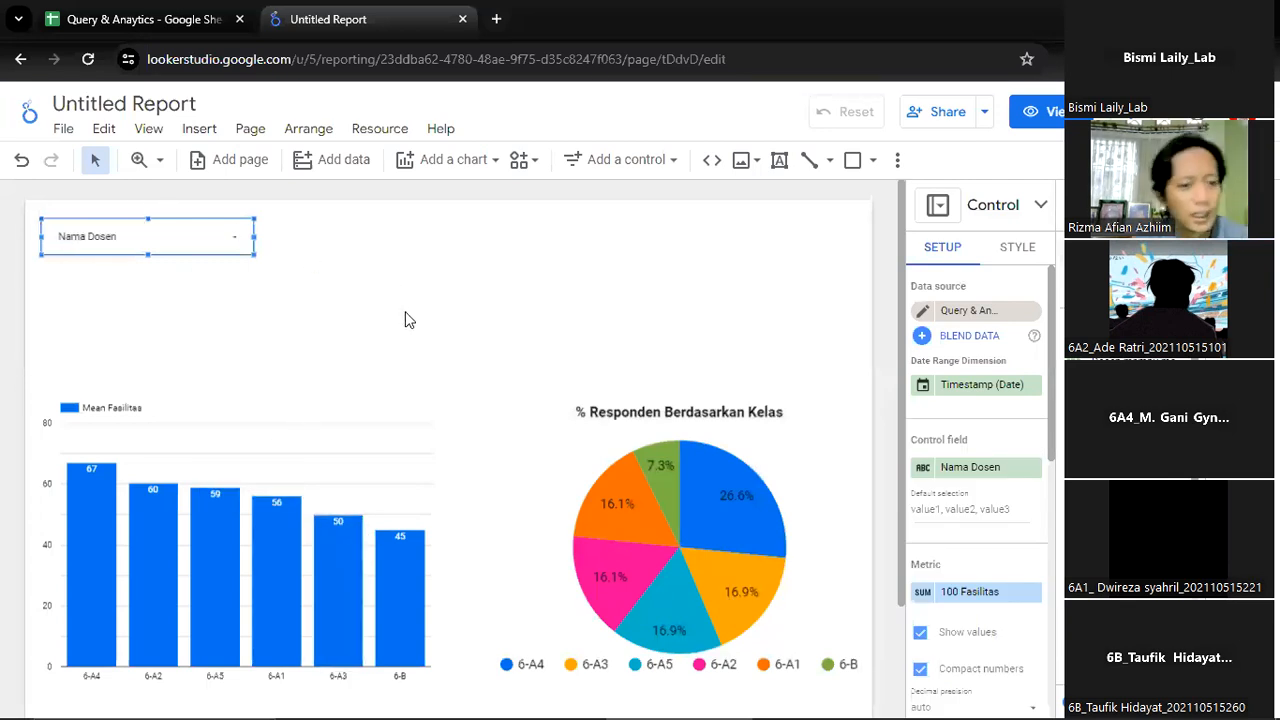
click(474, 260)
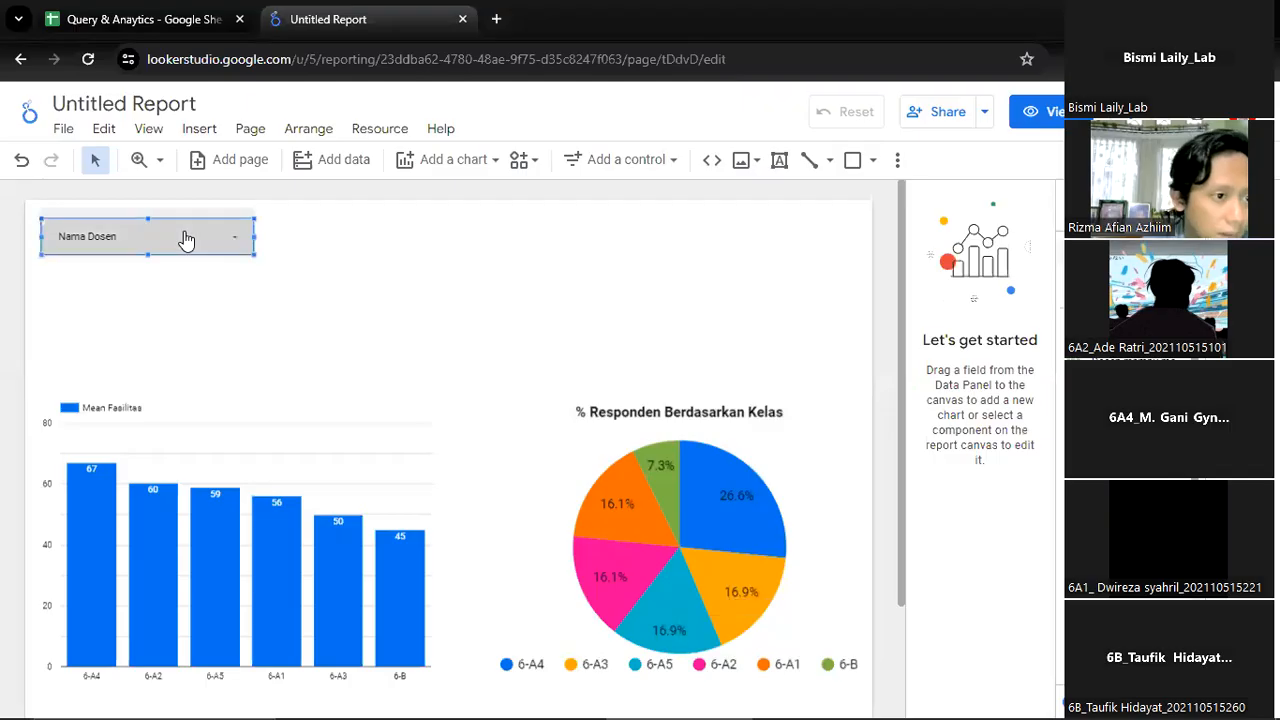
Filter the report with the Nama Dosen drop-down list to only the third lecturer listed
click(243, 250)
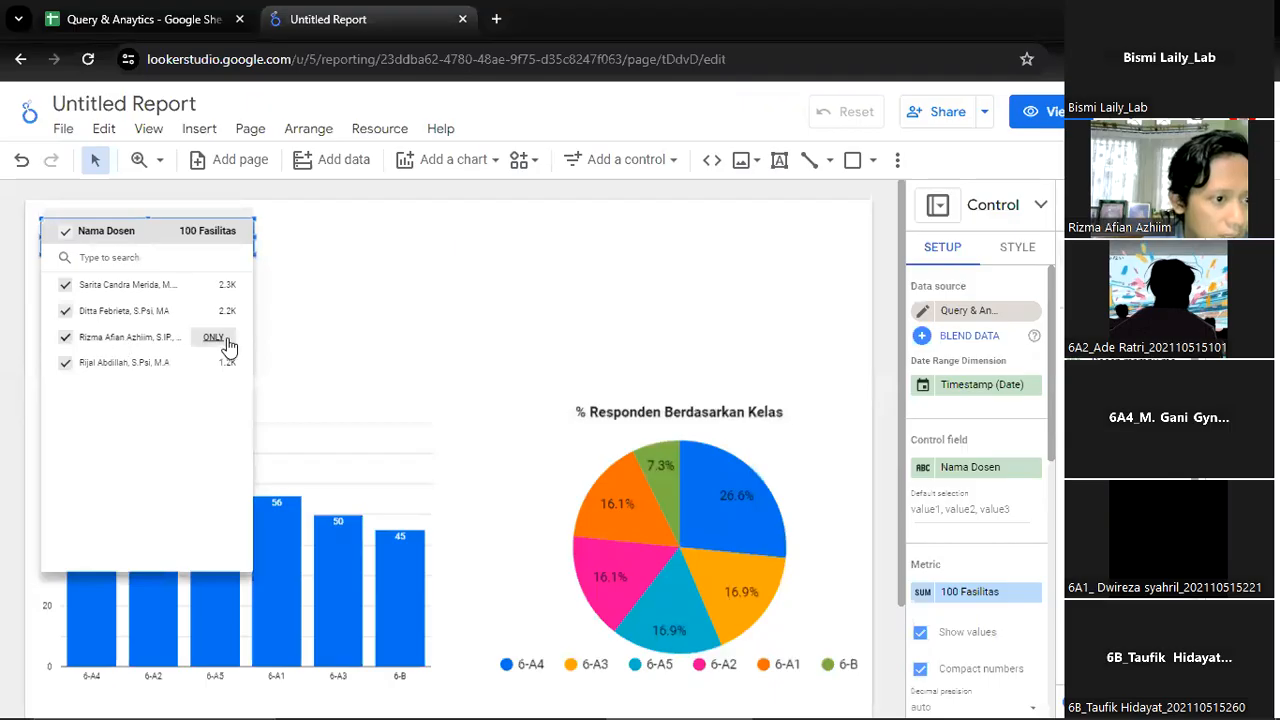
click(214, 338)
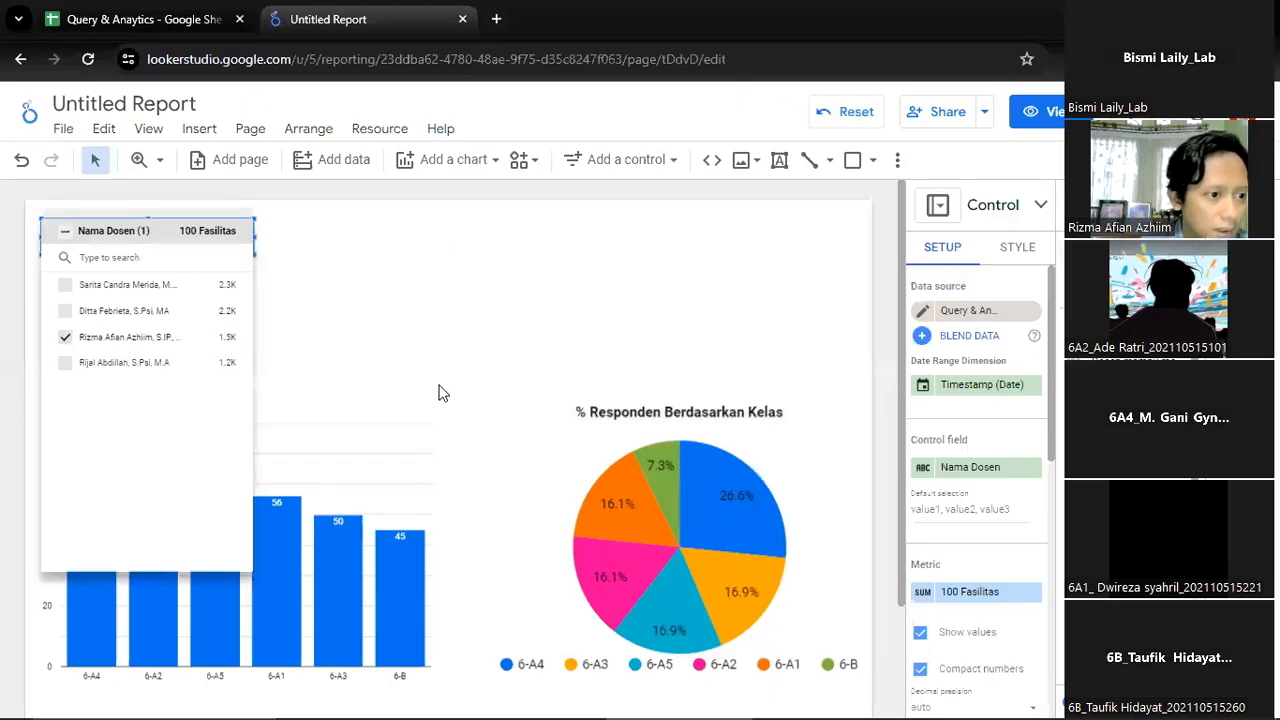
click(408, 335)
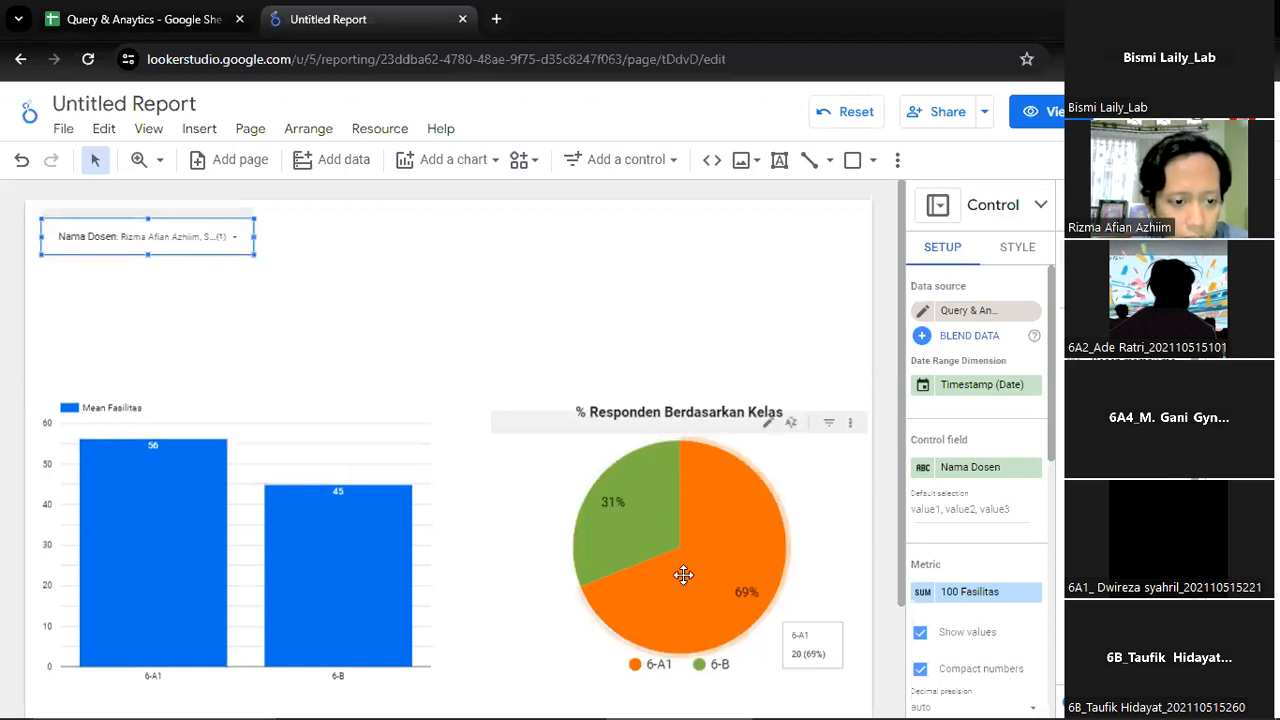
click(513, 326)
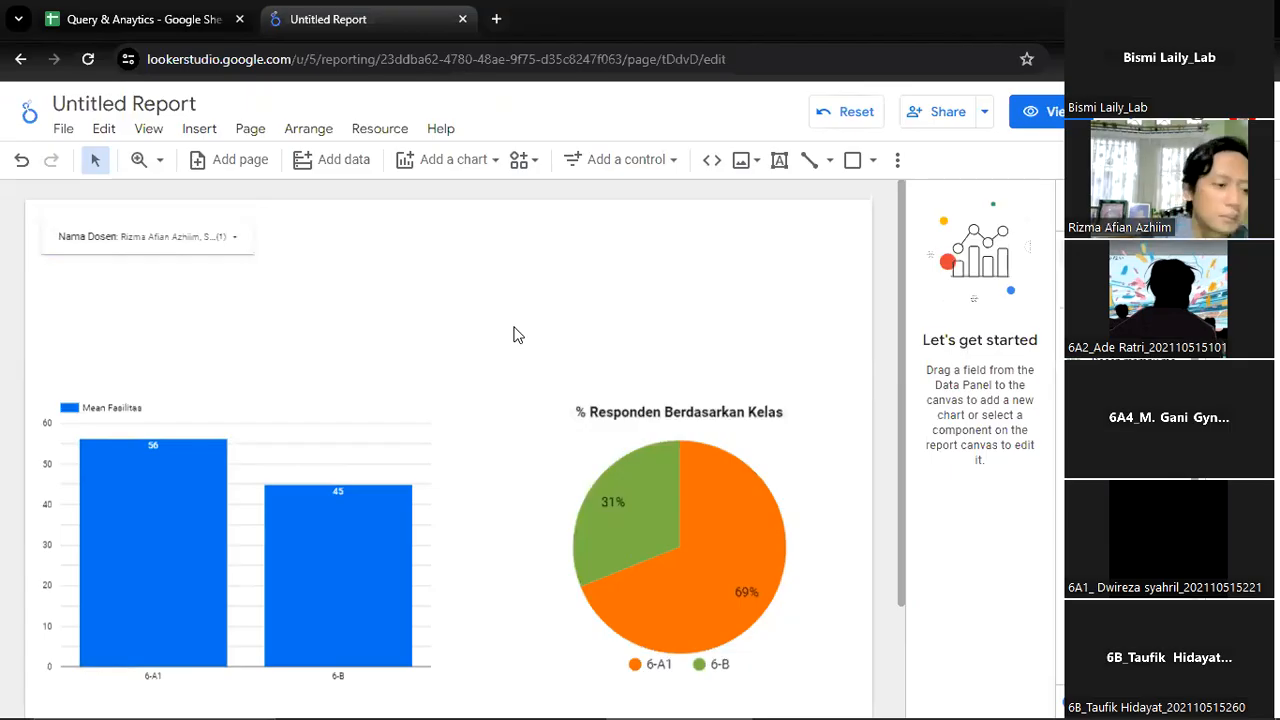
click(214, 131)
scroll(293, 300, down, 3)
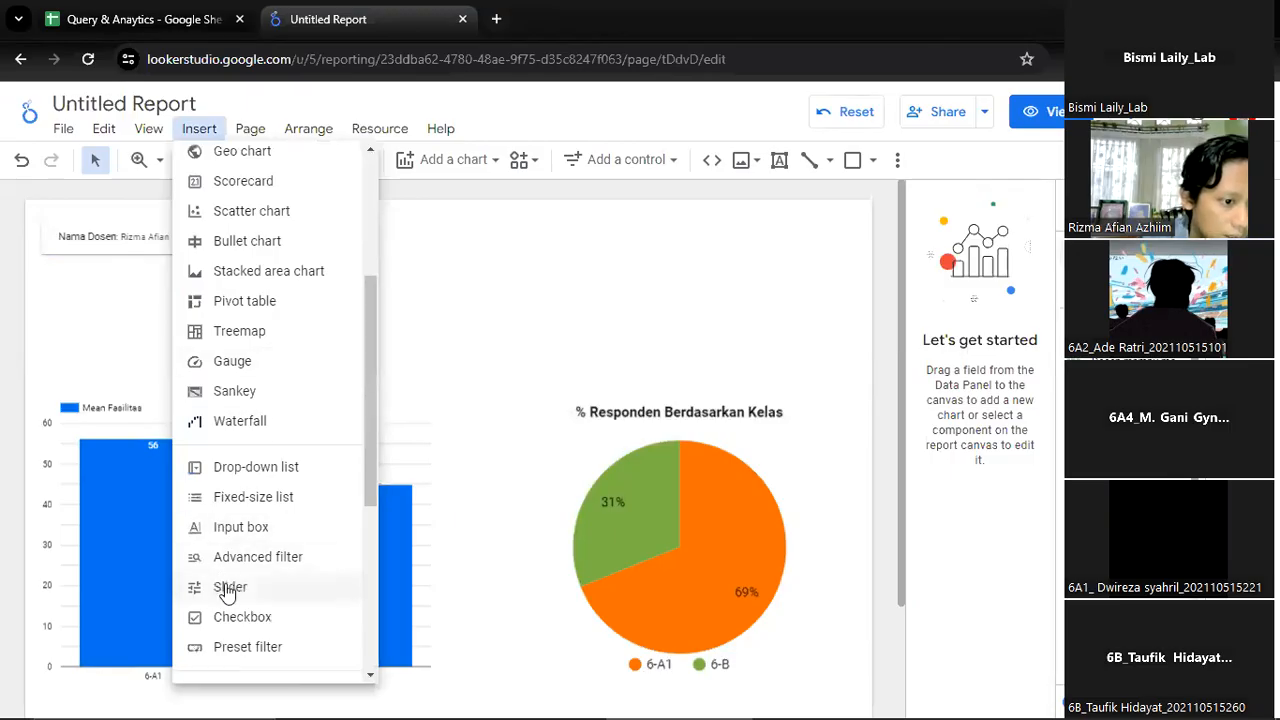
scroll(240, 615, up, 3)
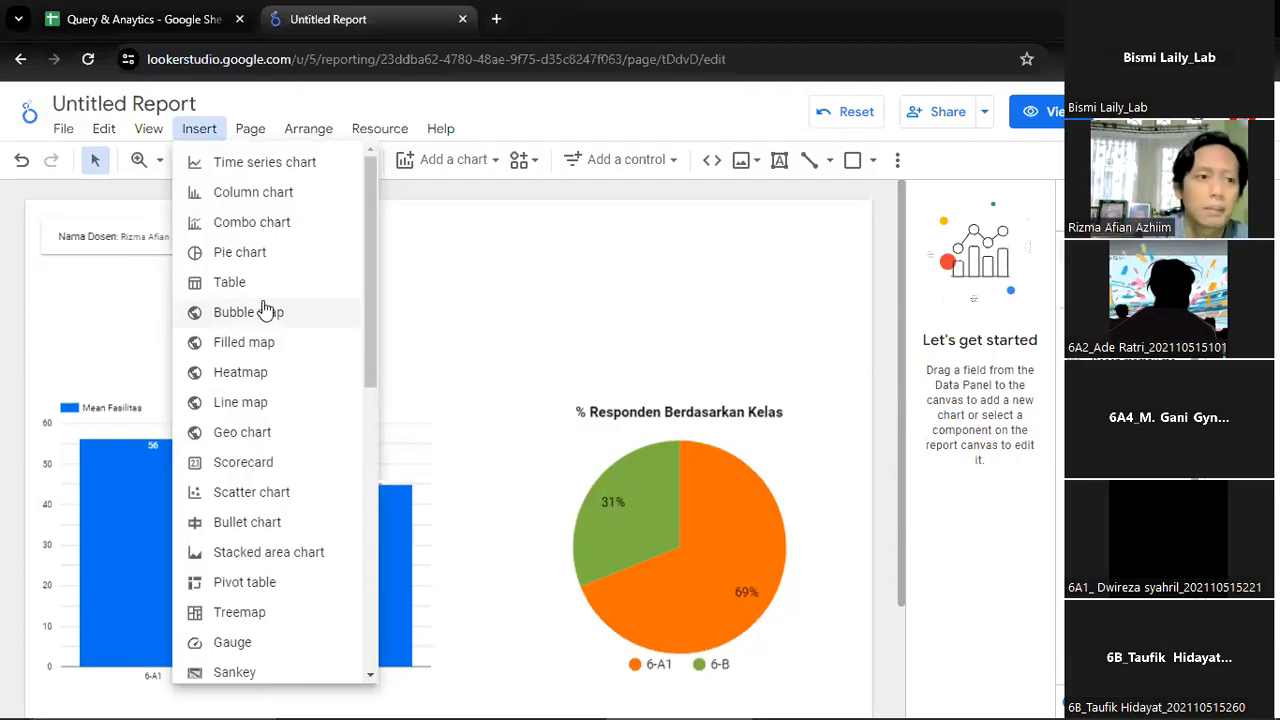
Open the bookmarked Dashboard Identifikasi & Fasilitasi Investor Potensial from the BKPM - RELOKASI 2022 folder on a new browser page
click(496, 19)
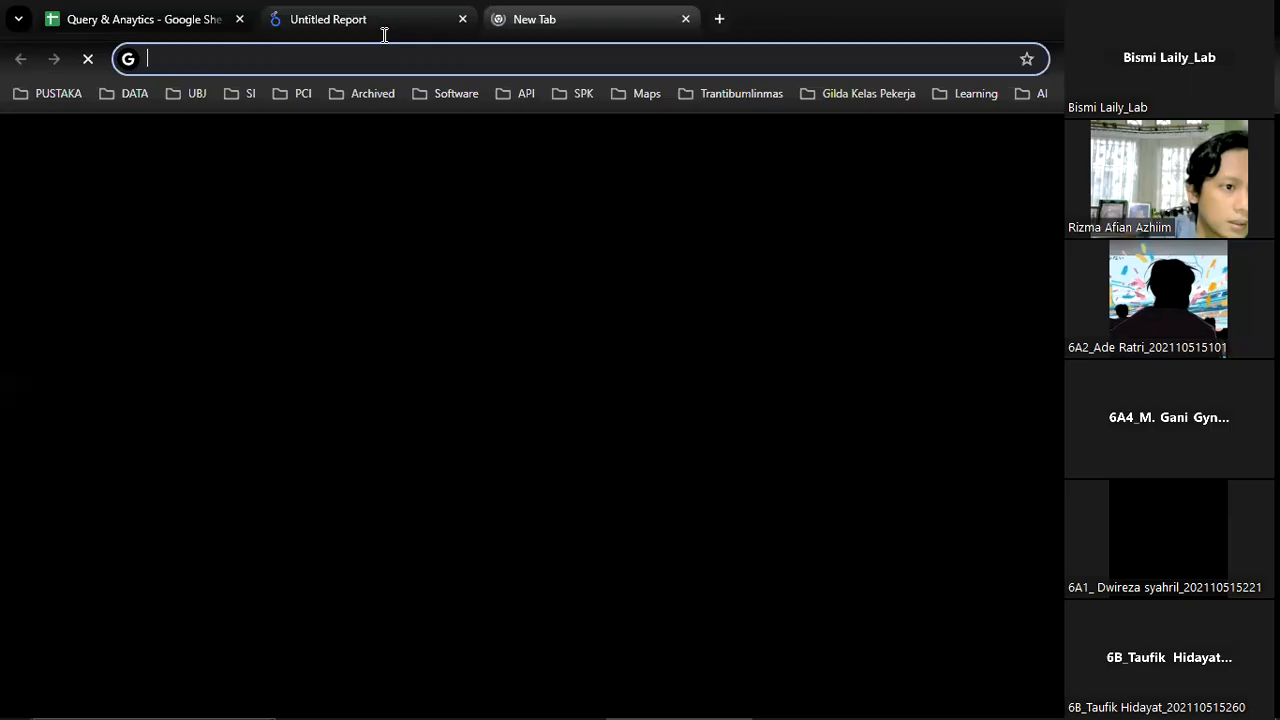
click(252, 94)
mouse_move(283, 93)
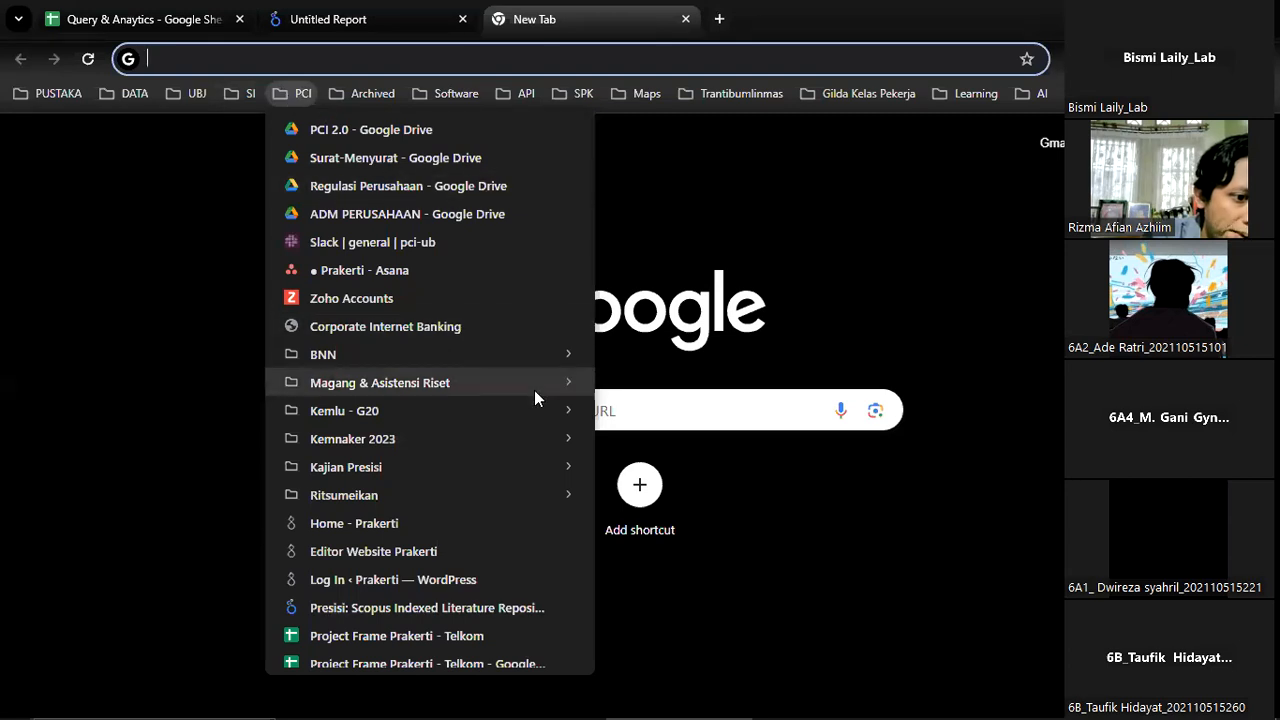
mouse_move(537, 403)
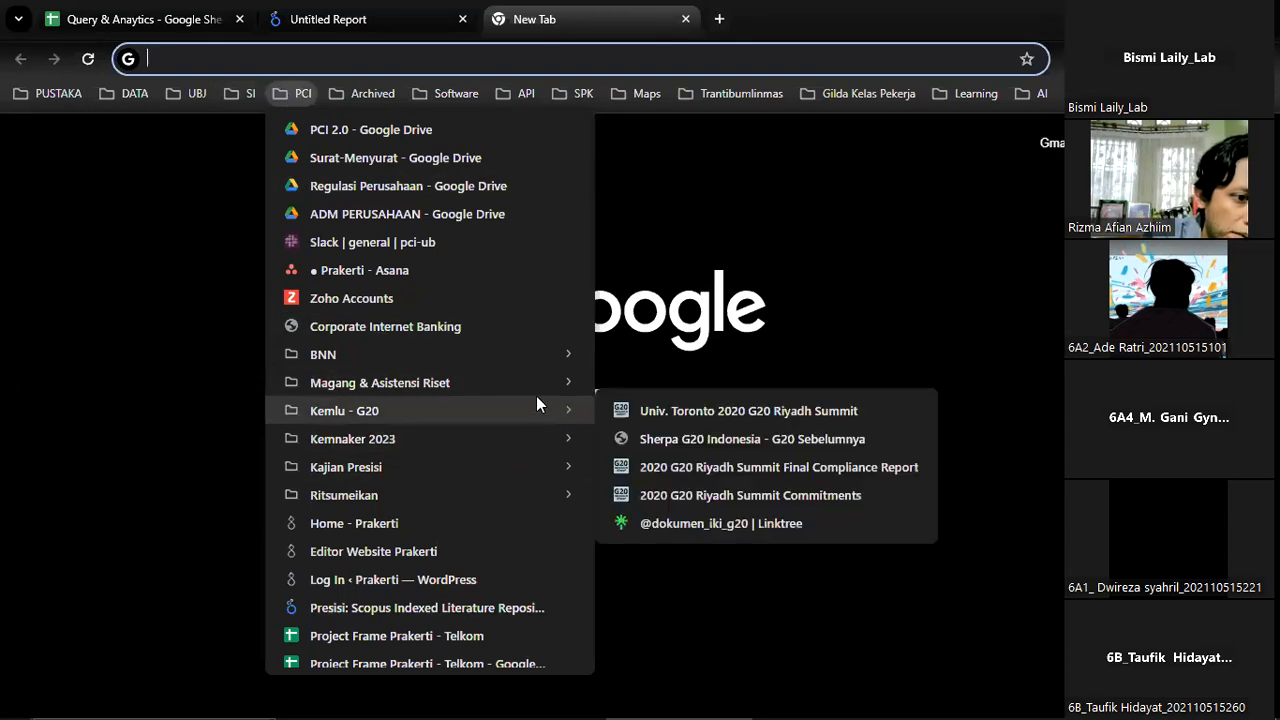
mouse_move(372, 93)
mouse_move(414, 157)
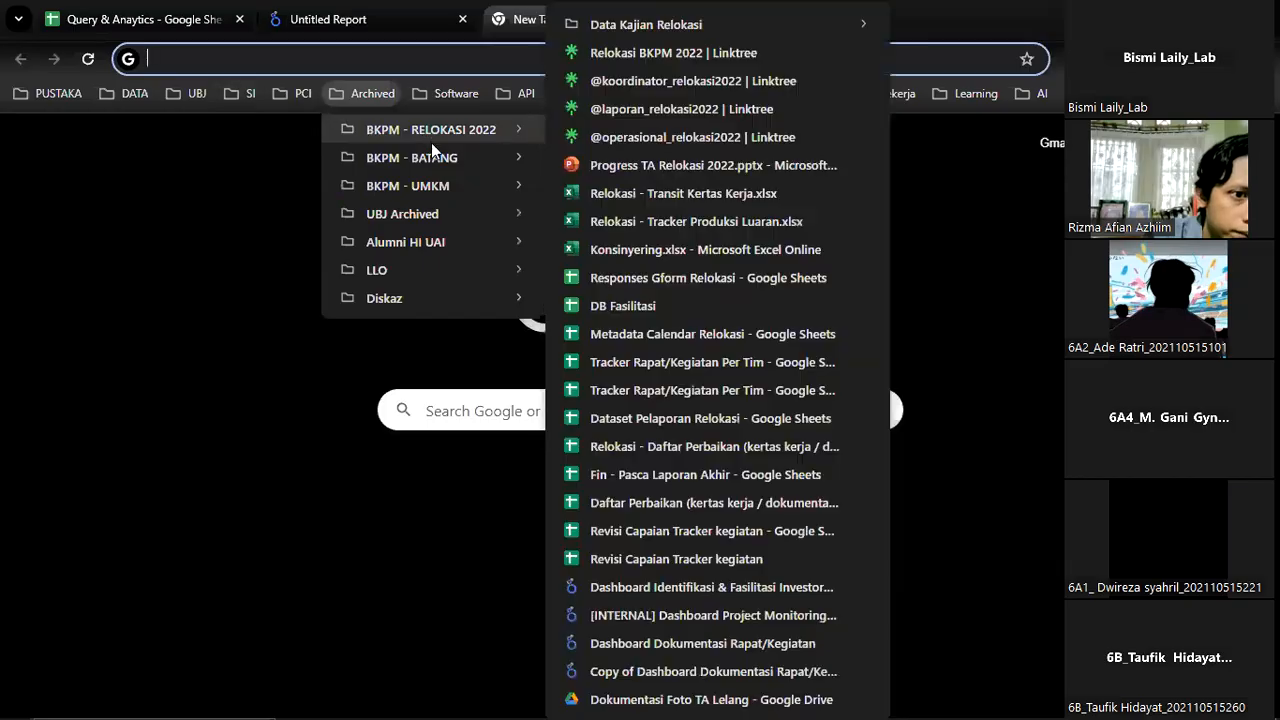
mouse_move(450, 135)
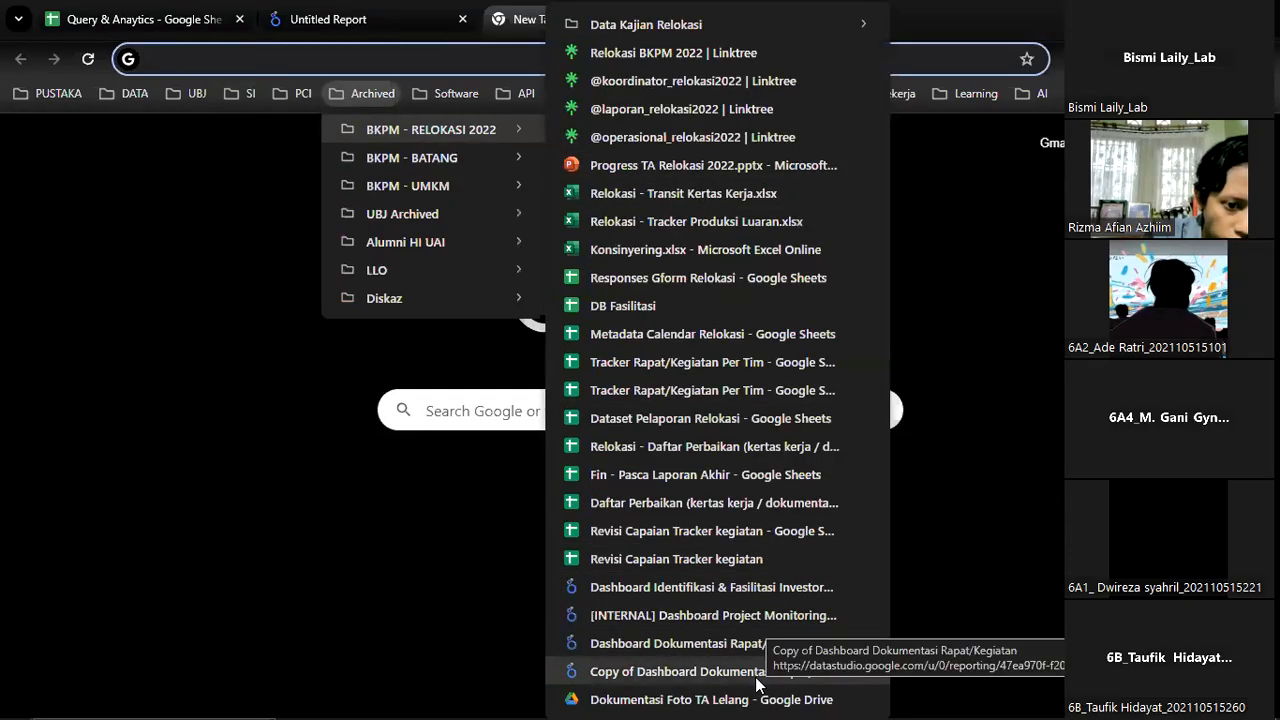
click(759, 589)
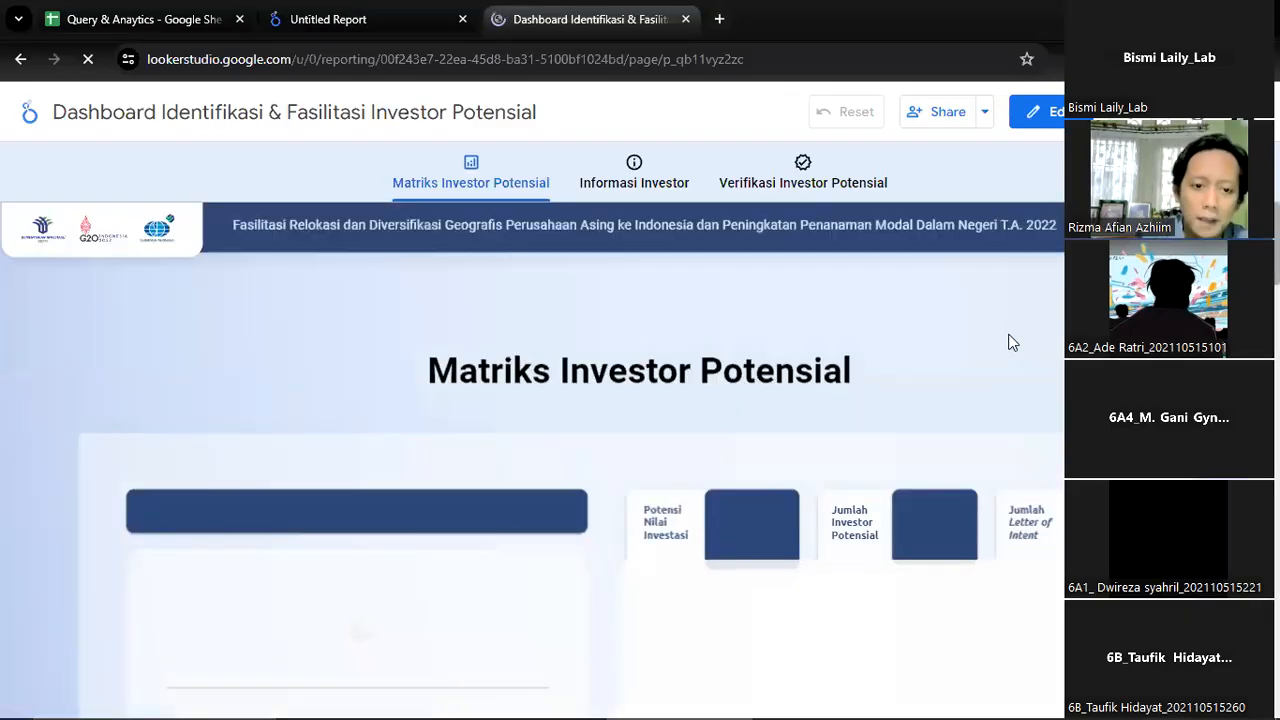
Look through the region filter, scorecards and bar charts on the example dashboard's Matriks Investor Potensial page
scroll(1012, 350, down, 4)
scroll(1013, 343, up, 3)
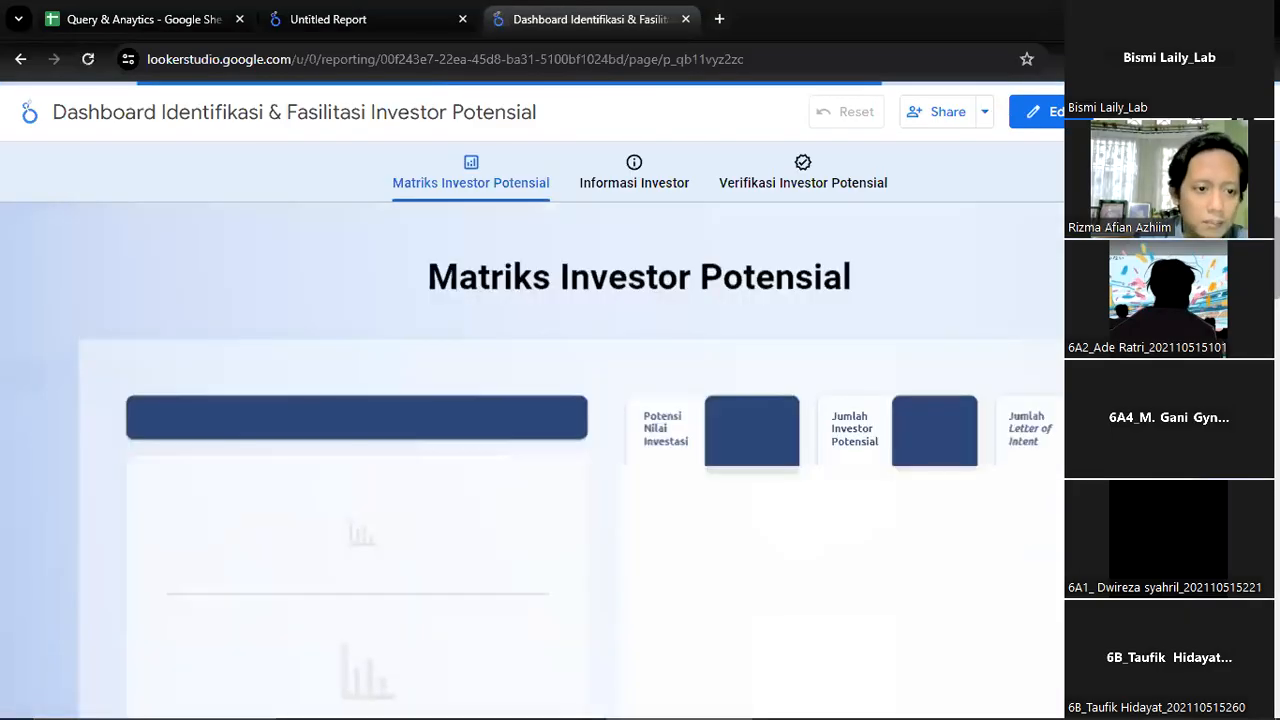
scroll(1012, 345, down, 5)
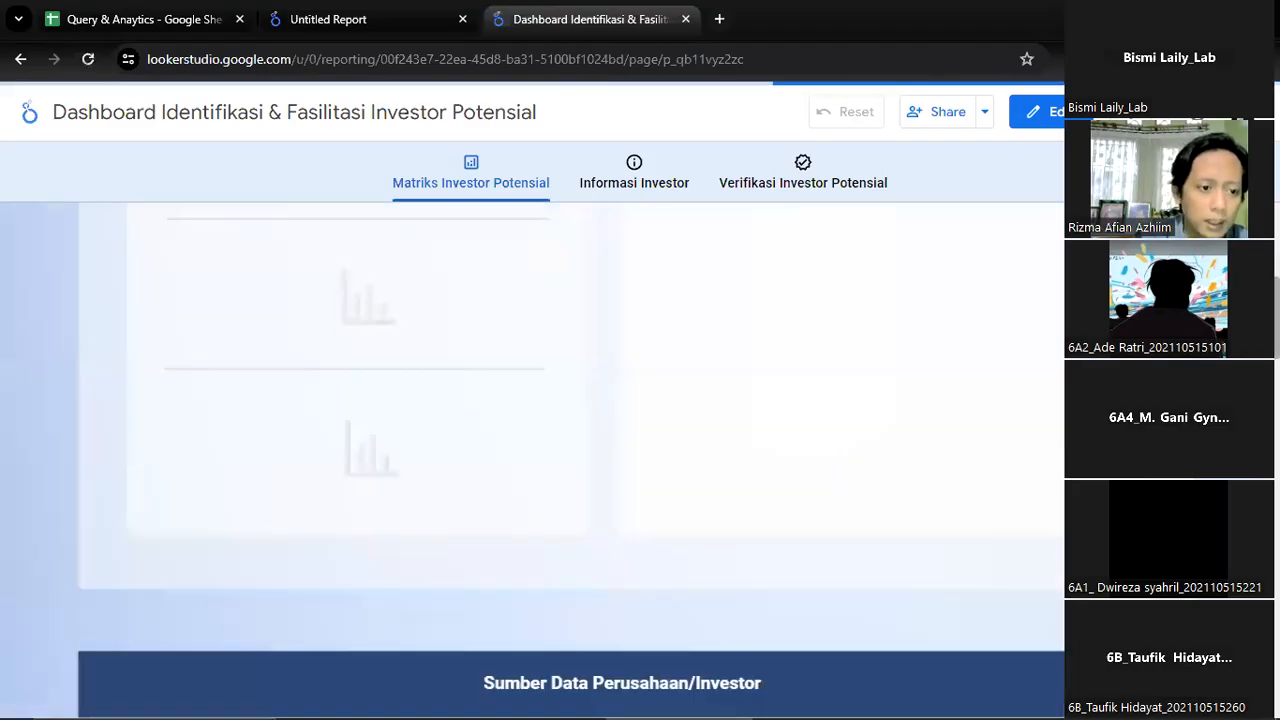
scroll(1012, 345, up, 4)
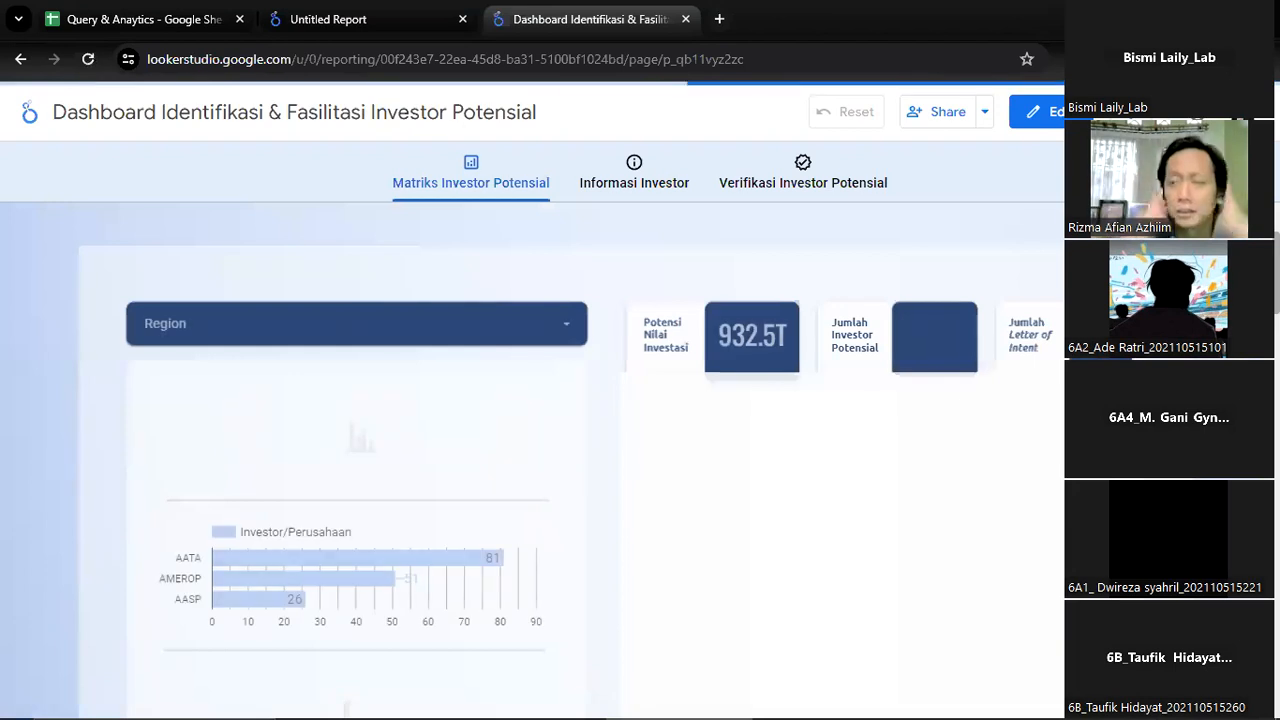
scroll(953, 438, down, 2)
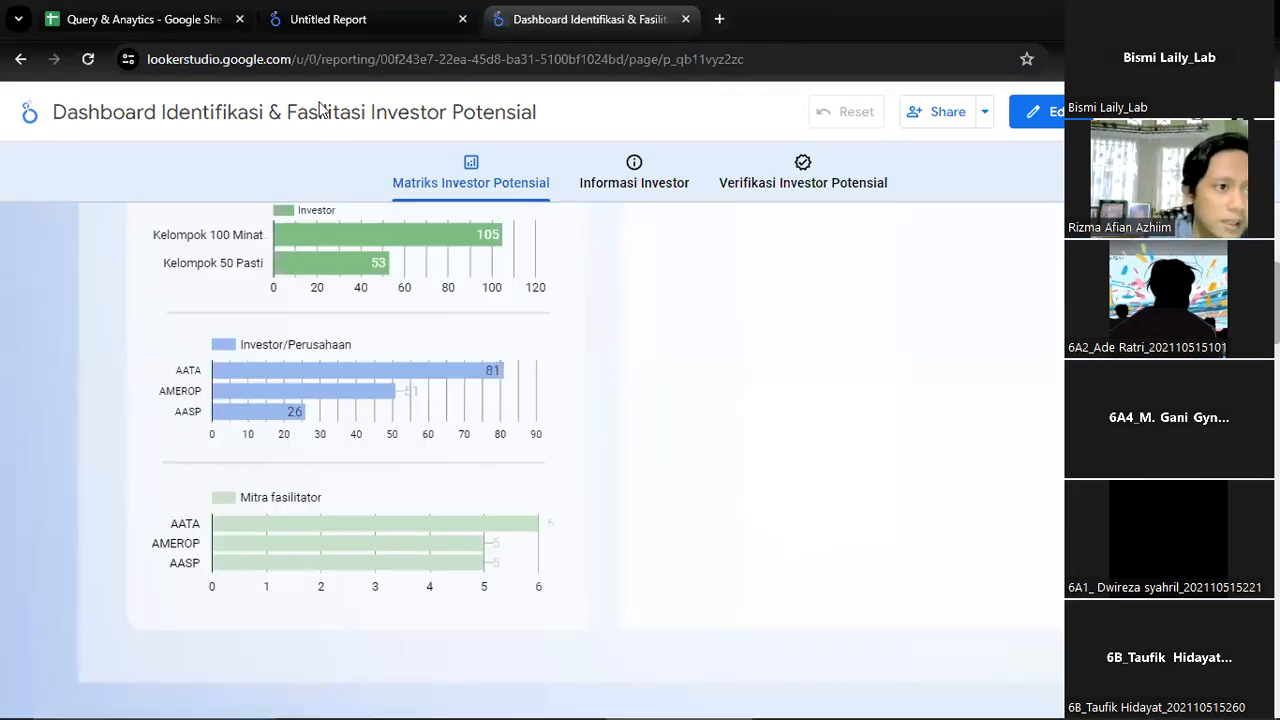
click(352, 35)
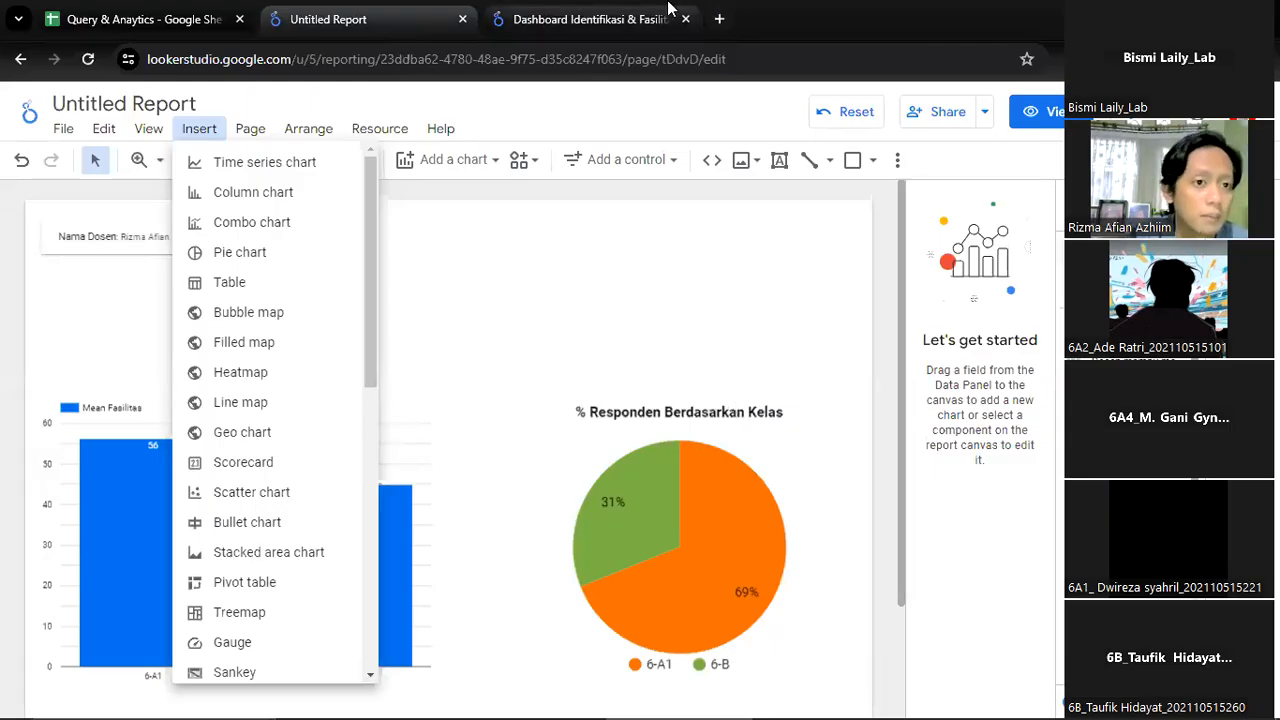
click(668, 10)
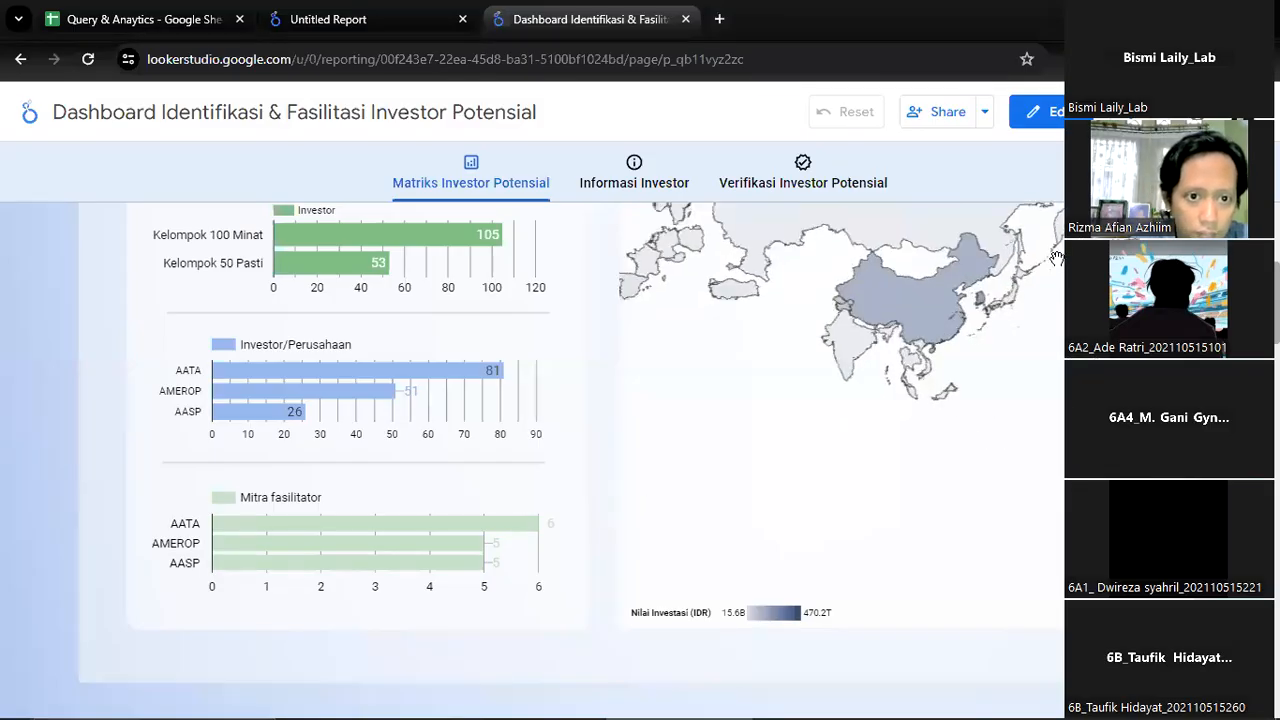
Examine the Nilai Investasi map on the example dashboard, exploring Asia and the surrounding world regions
drag(840, 359, 758, 475)
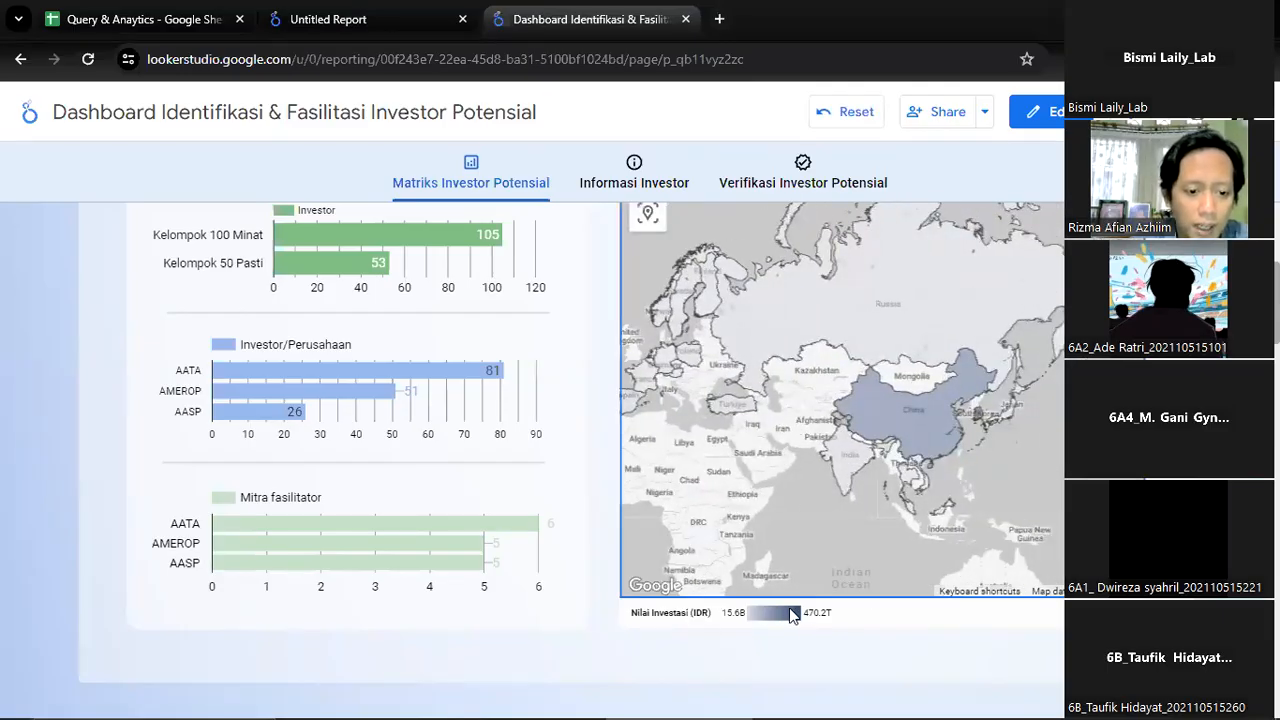
drag(847, 498, 861, 507)
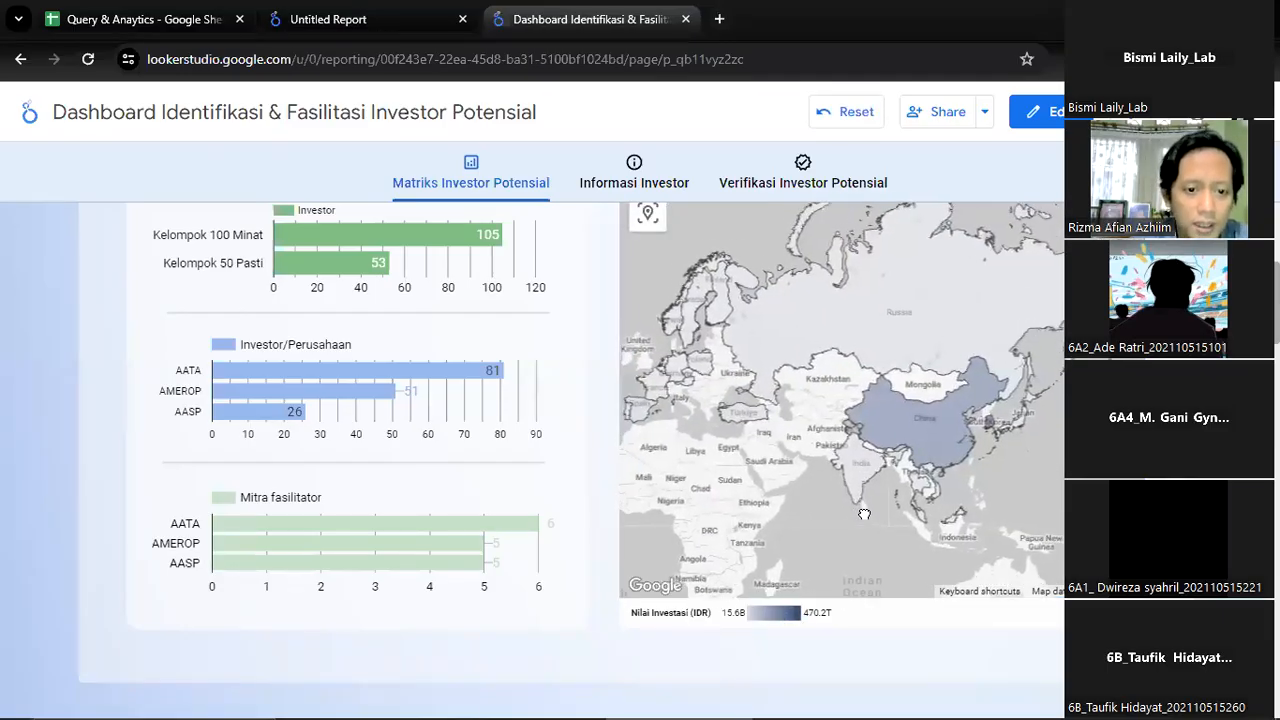
mouse_move(951, 449)
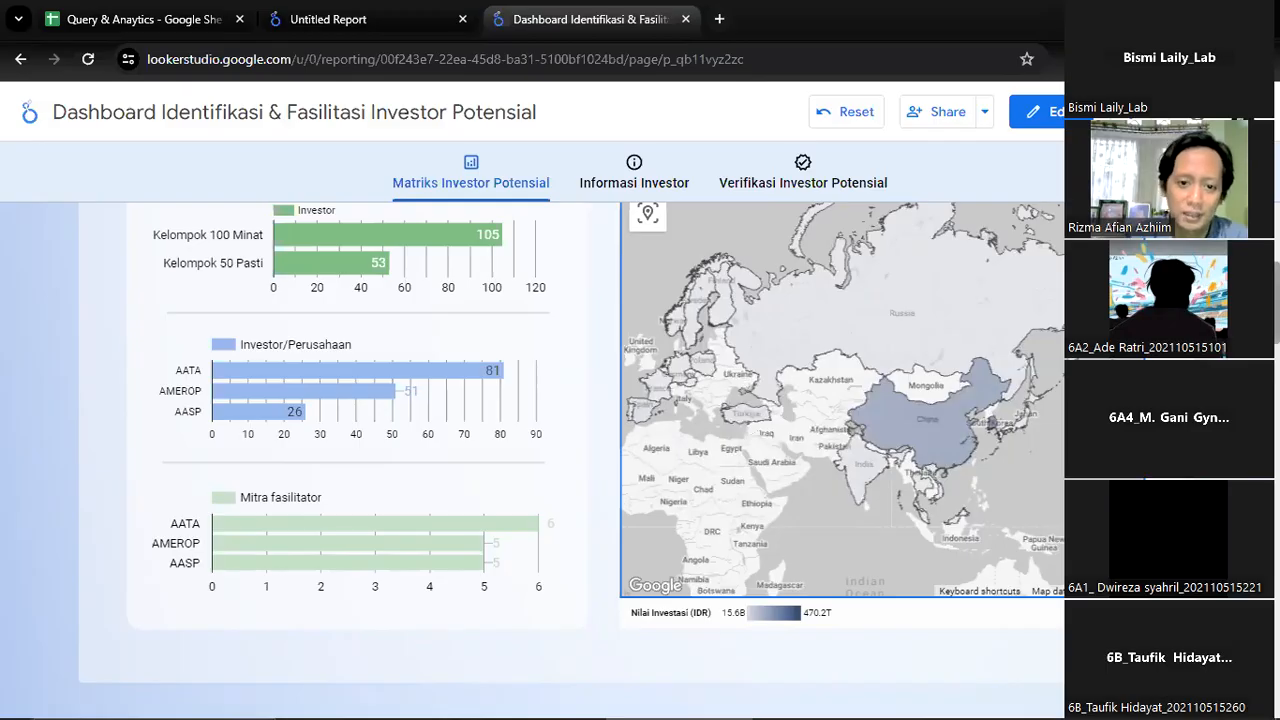
scroll(600, 450, up, 2)
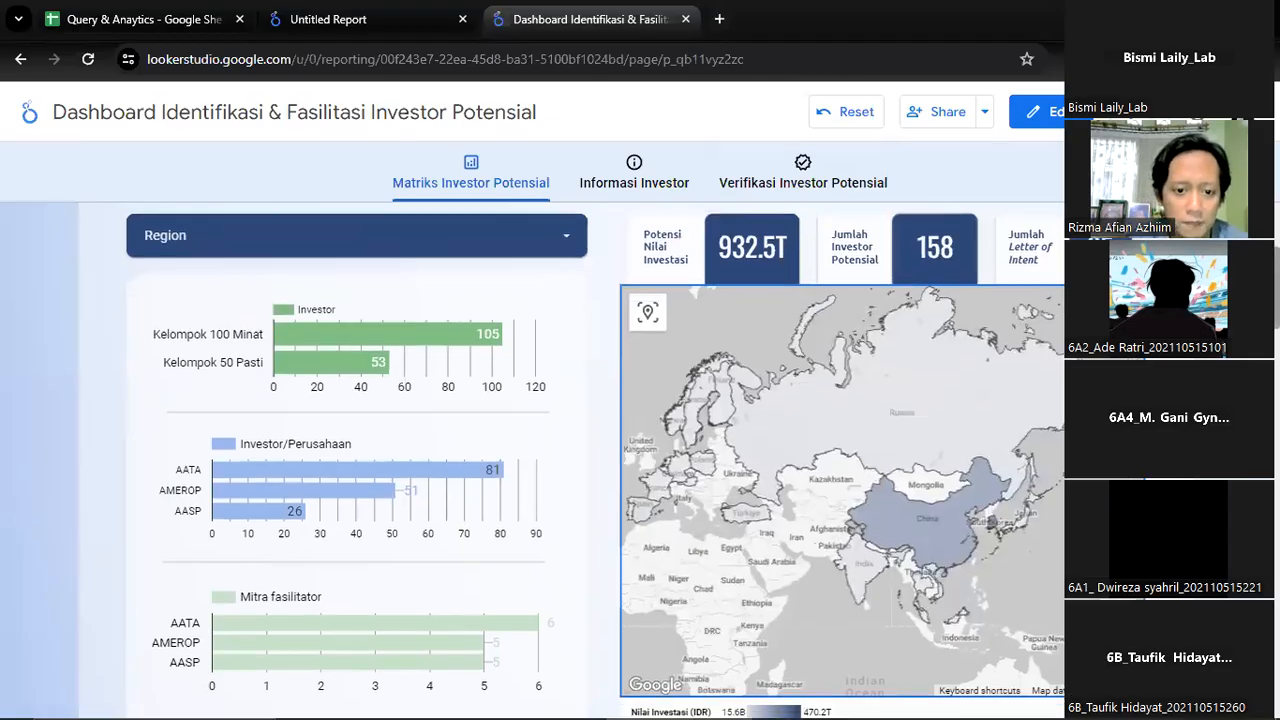
scroll(640, 460, down, 1)
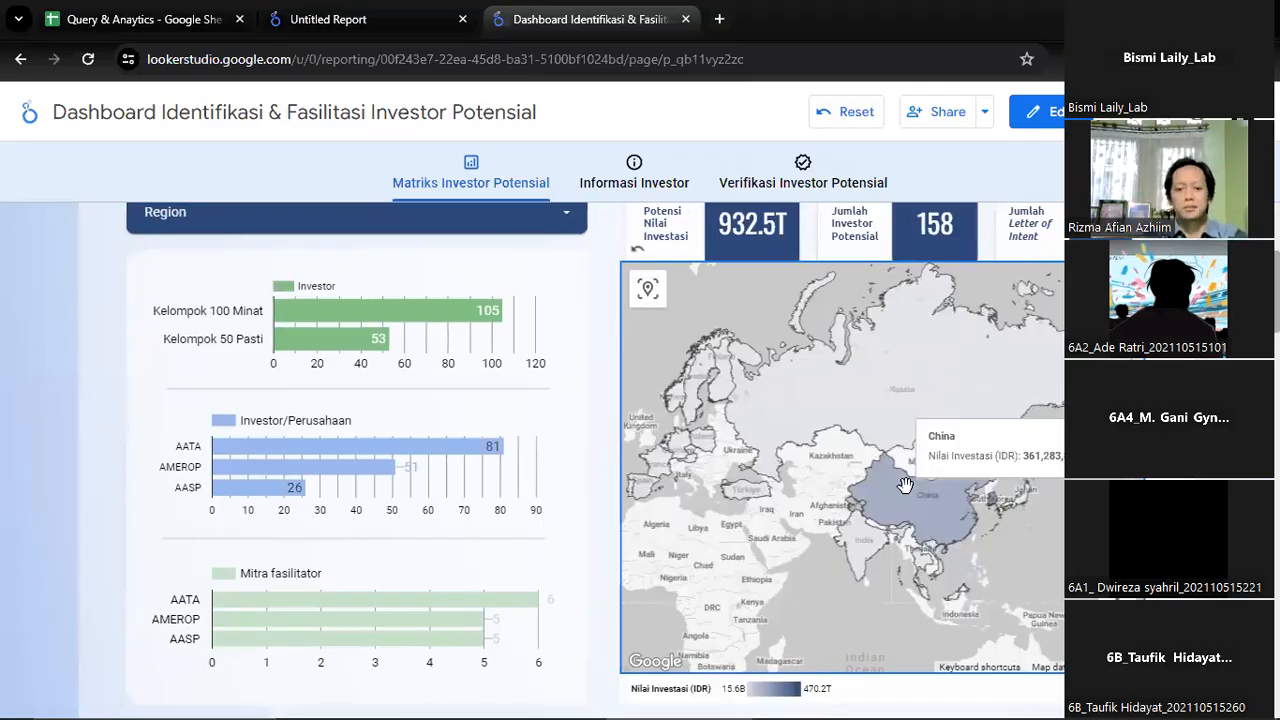
click(1128, 632)
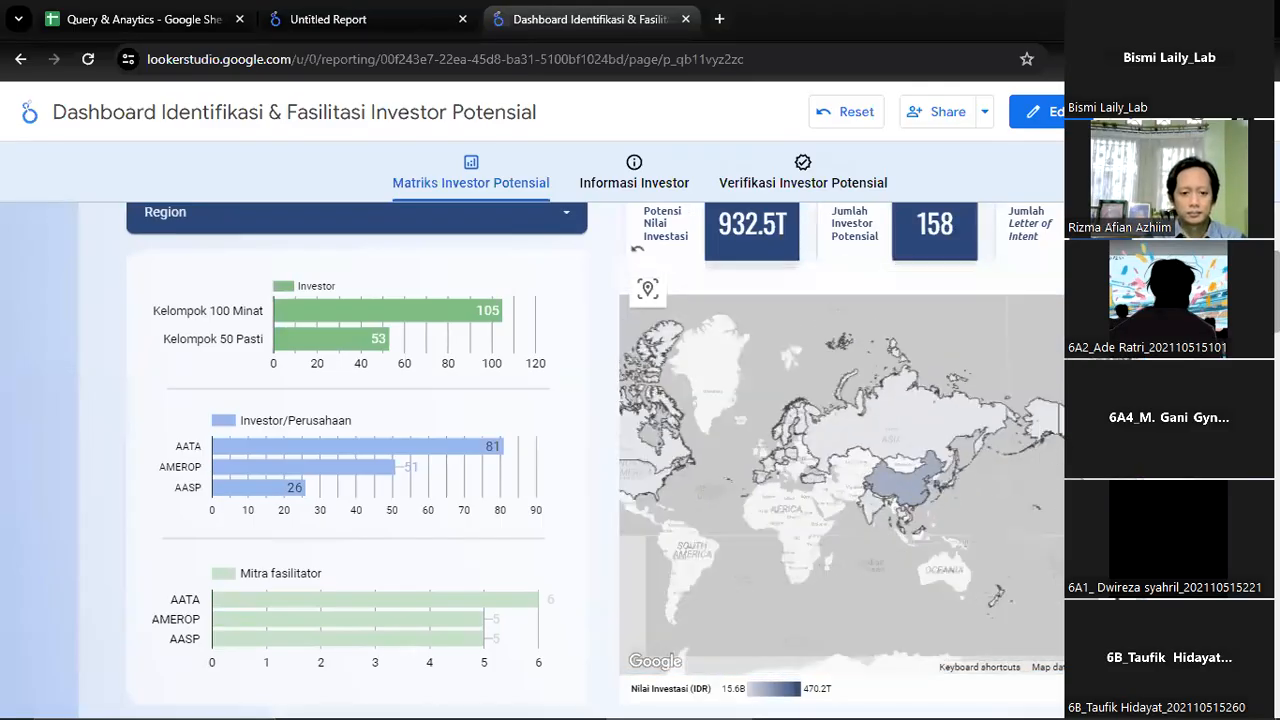
drag(1025, 555, 899, 553)
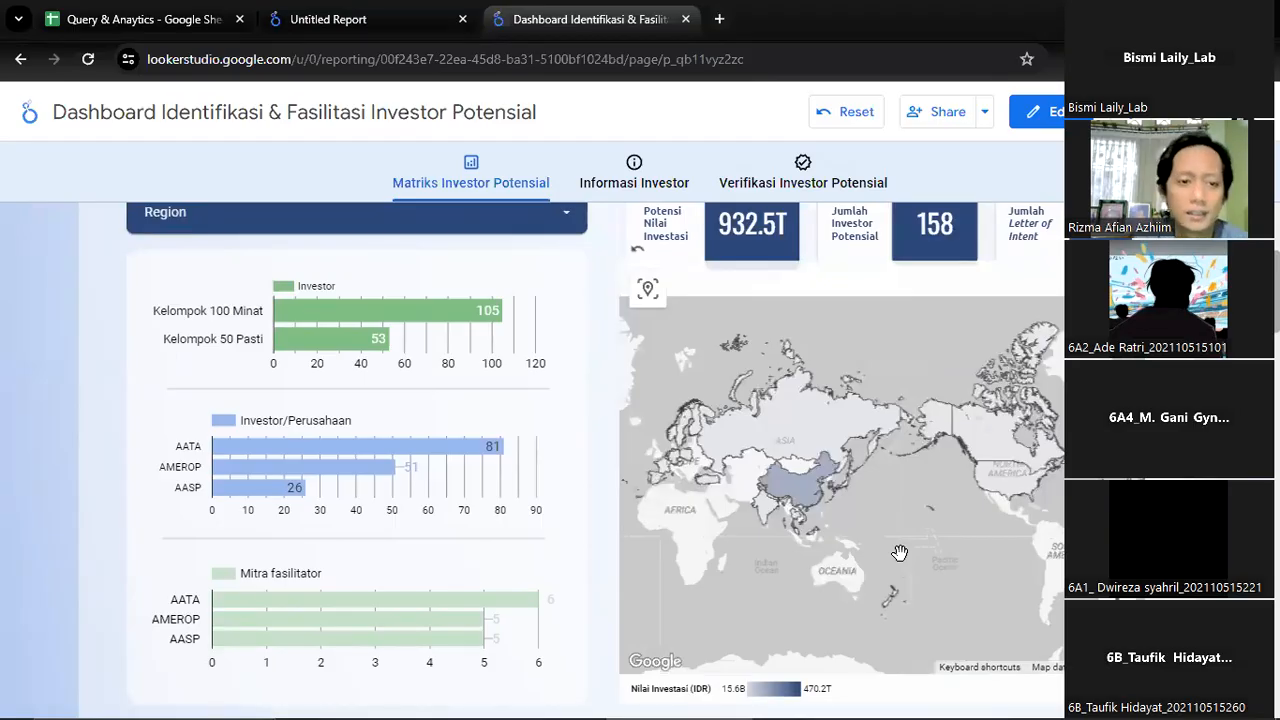
click(428, 12)
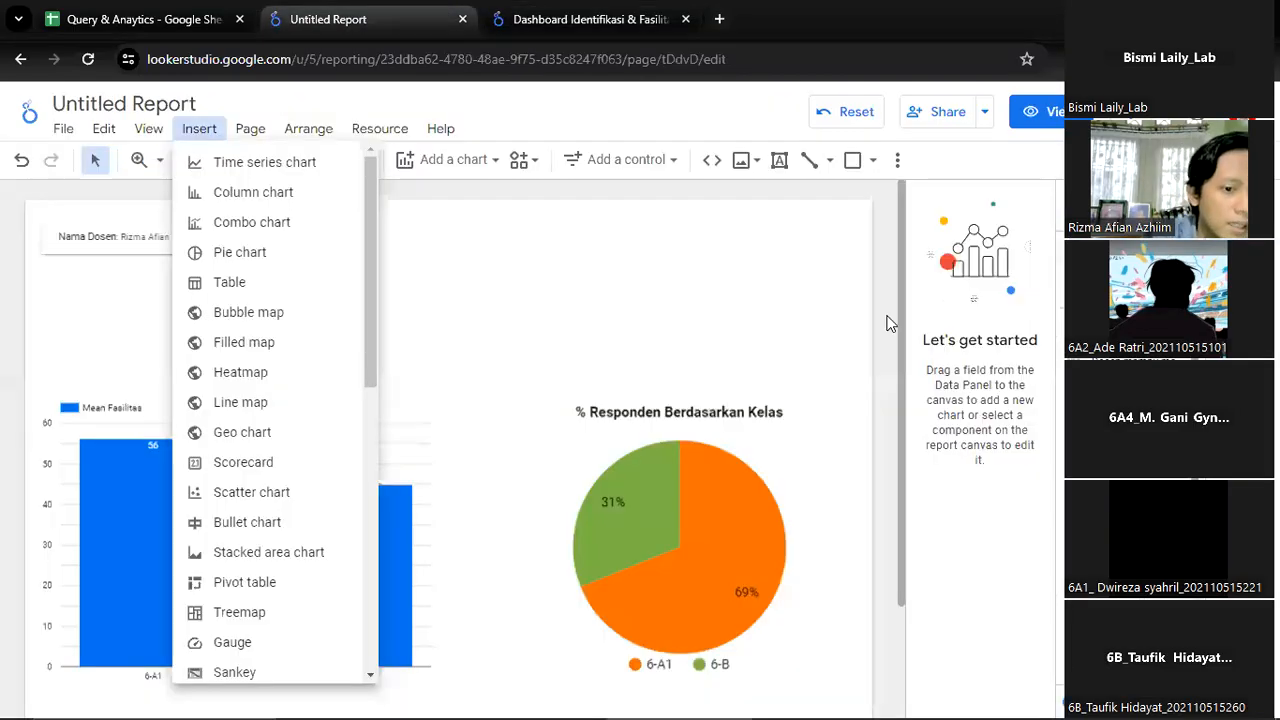
Examine the bar and donut charts in the example dashboard's Sumber Data Perusahaan/Investor section
click(570, 12)
scroll(476, 478, down, 3)
scroll(400, 483, up, 3)
scroll(400, 483, up, 3)
scroll(307, 459, down, 10)
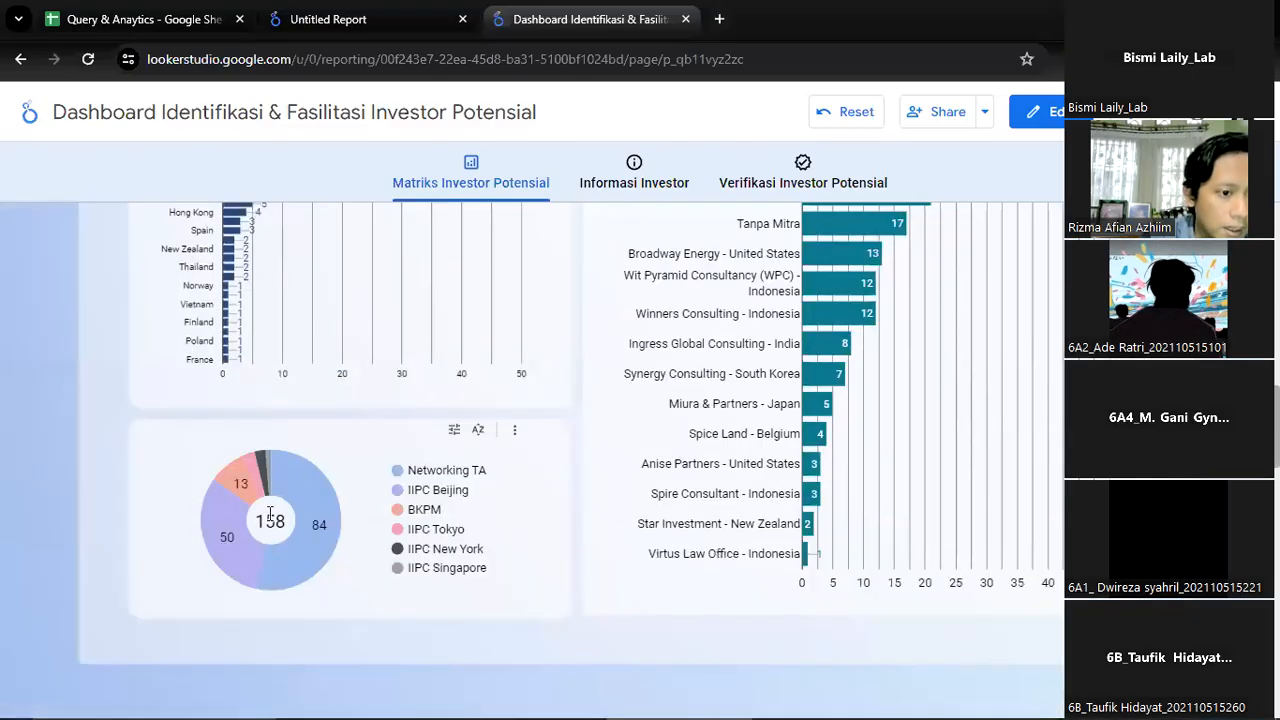
scroll(262, 492, up, 3)
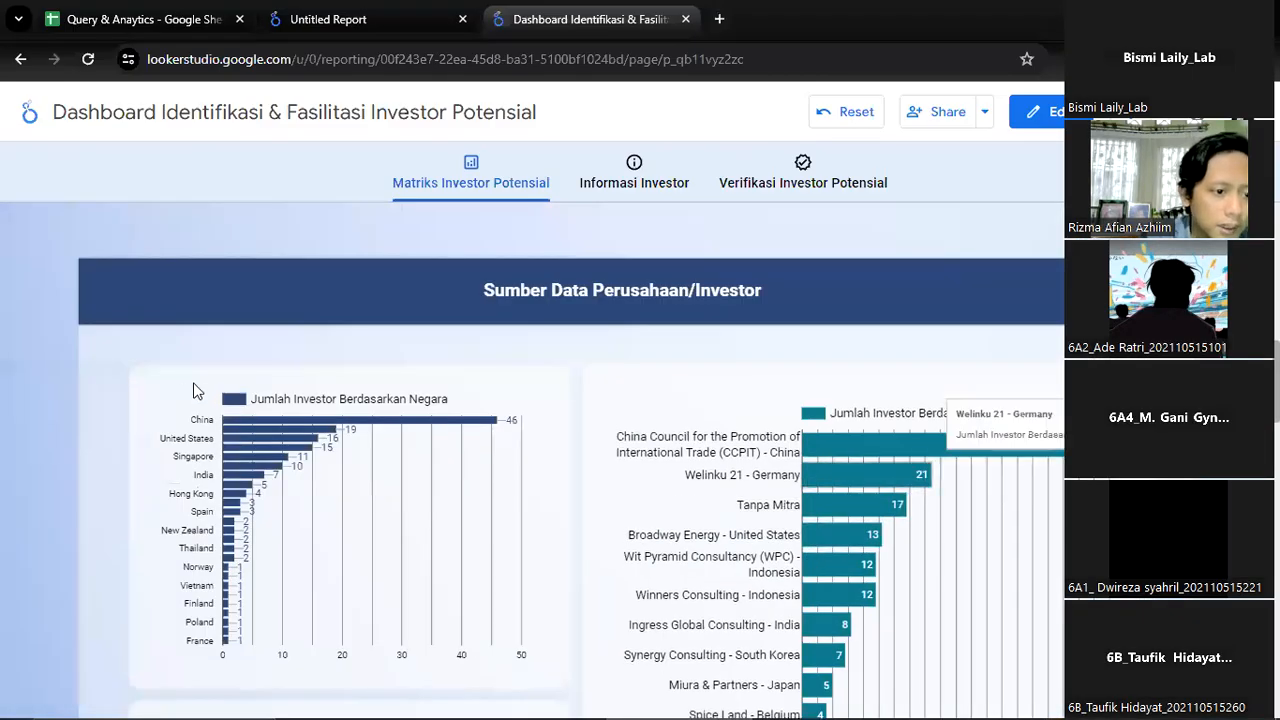
Return to the untitled survey report and dismiss its open list of insertable components
click(362, 12)
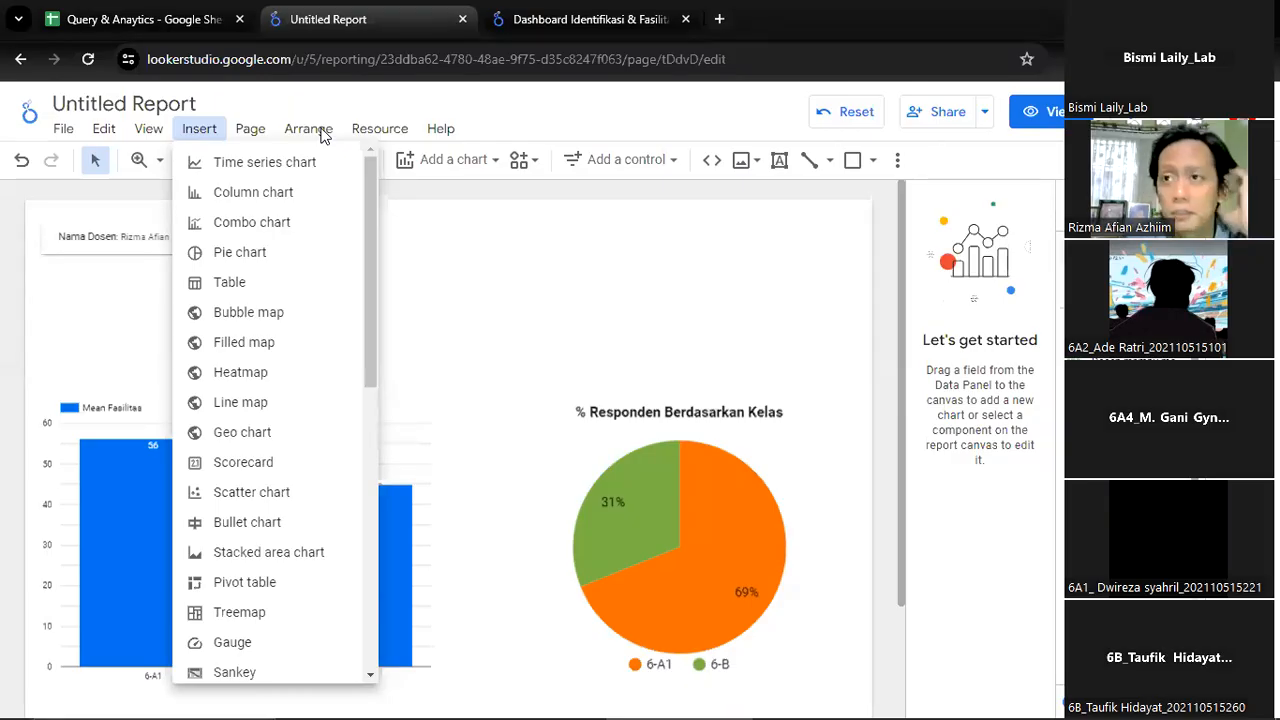
click(500, 218)
scroll(531, 334, down, 2)
scroll(535, 336, up, 2)
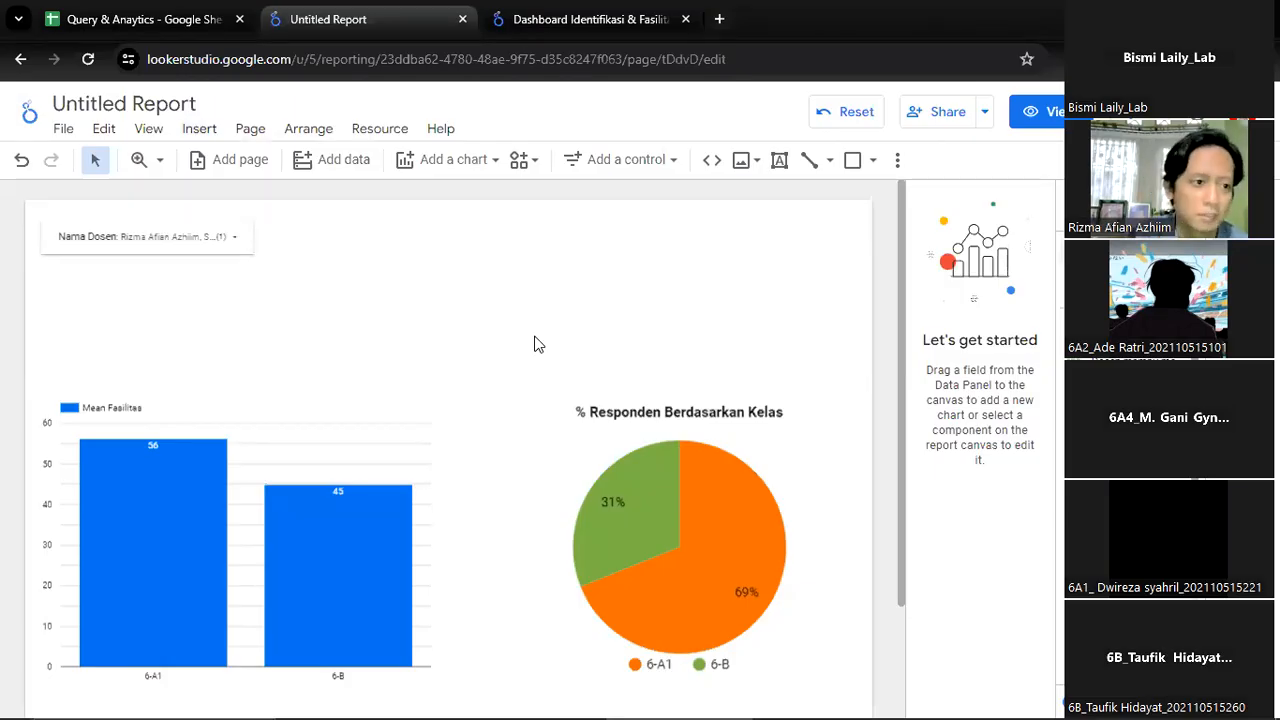
Rename the untitled report as "Dasbor Kepuasan Belajar Aplikom 2024"
click(199, 128)
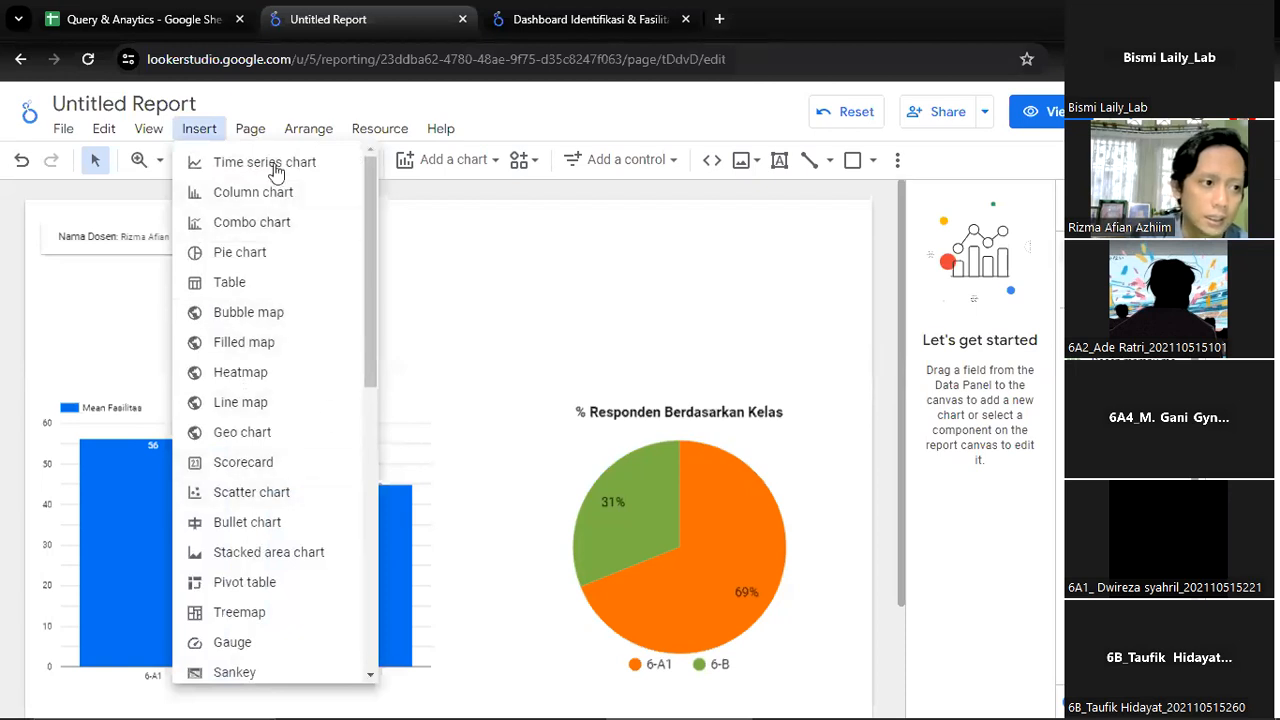
click(136, 98)
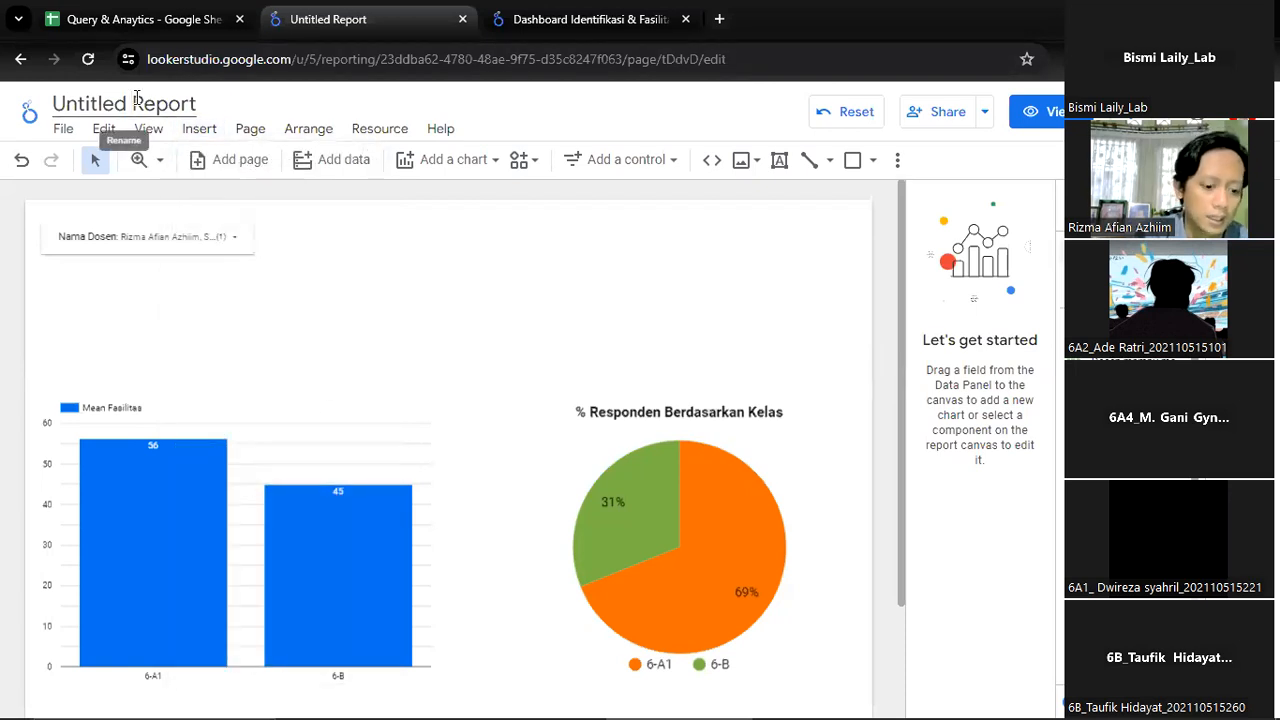
text(Ana)
key(BackSpace)
key(BackSpace)
key(BackSpace)
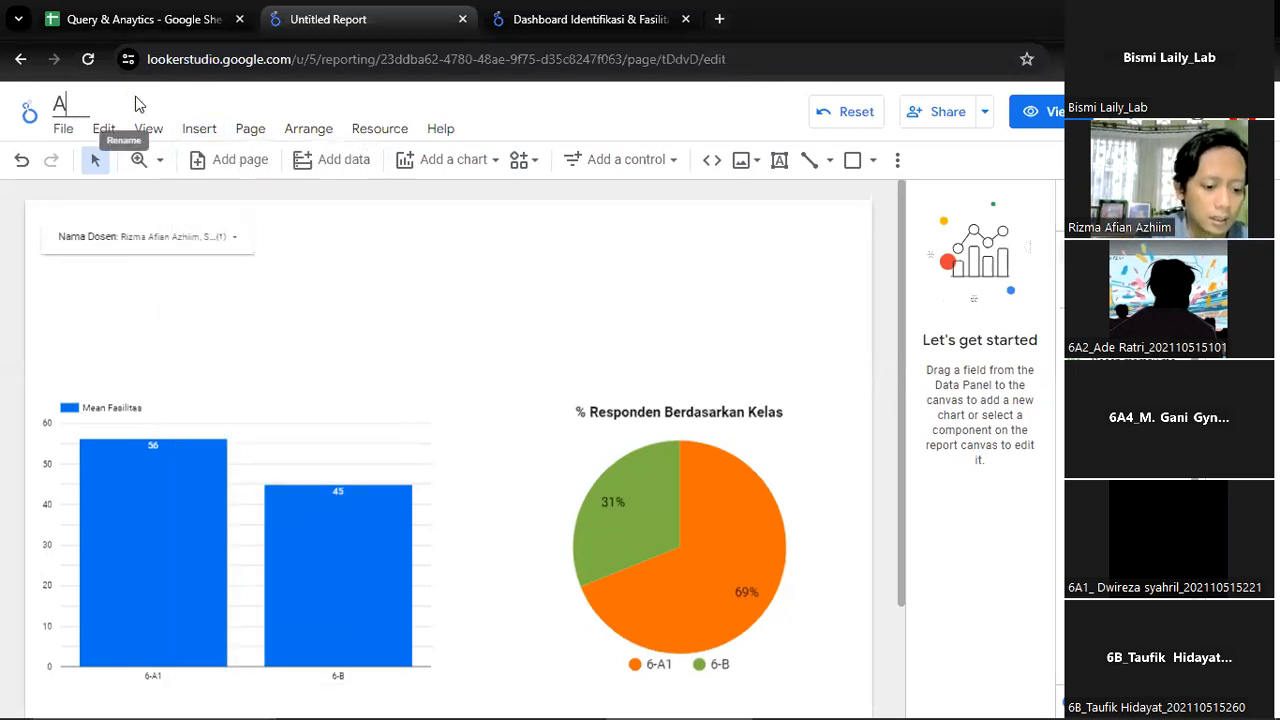
text(Dasbor)
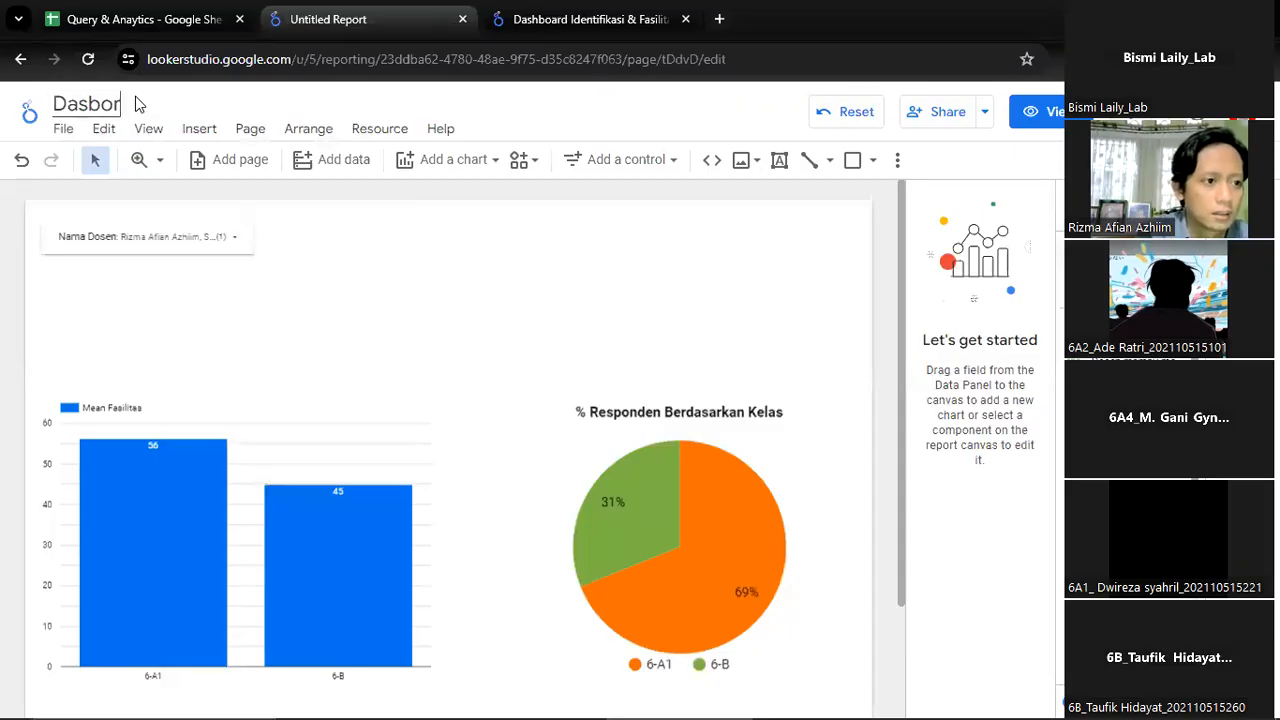
text( Kepasa)
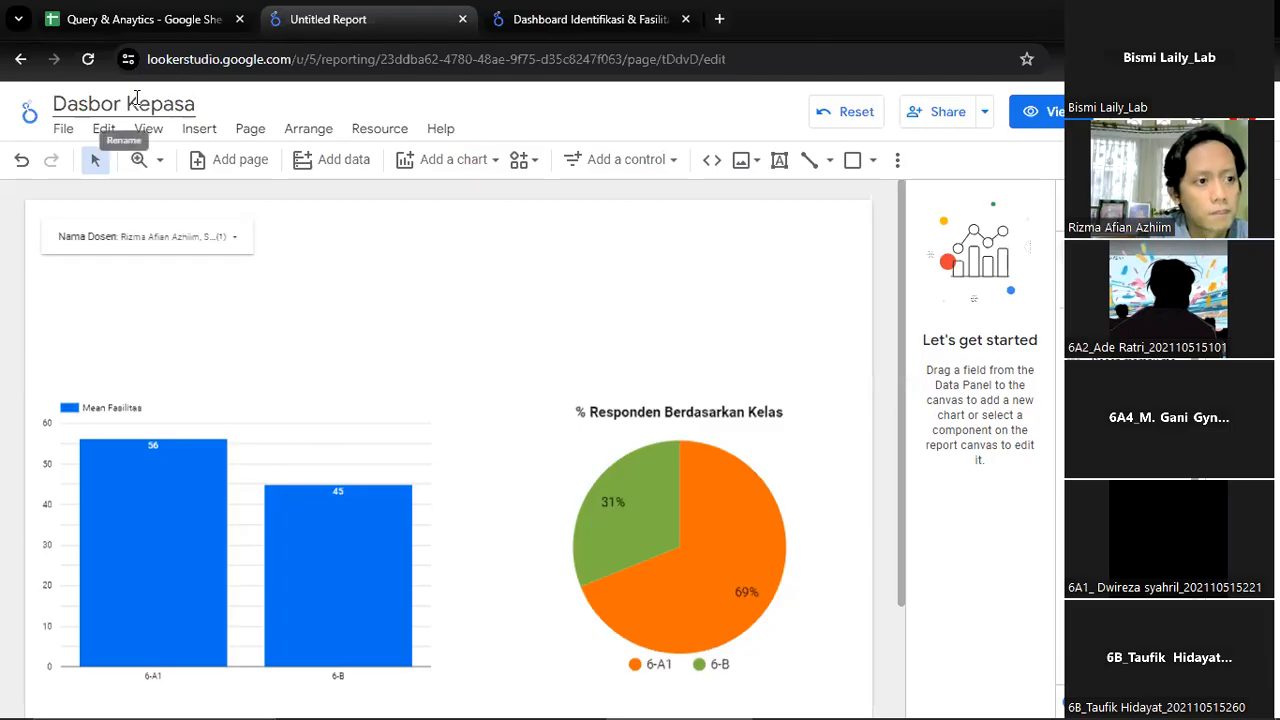
key(BackSpace)
key(BackSpace)
key(BackSpace)
text(uasan)
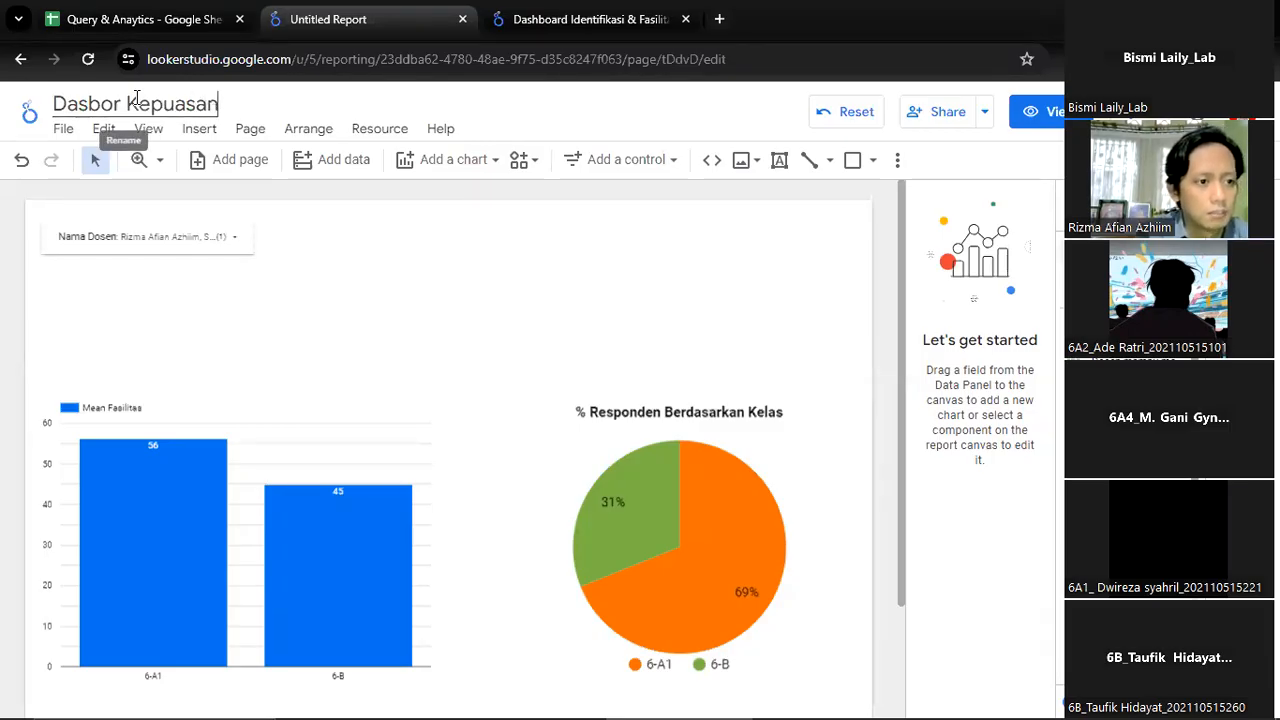
text( Bela)
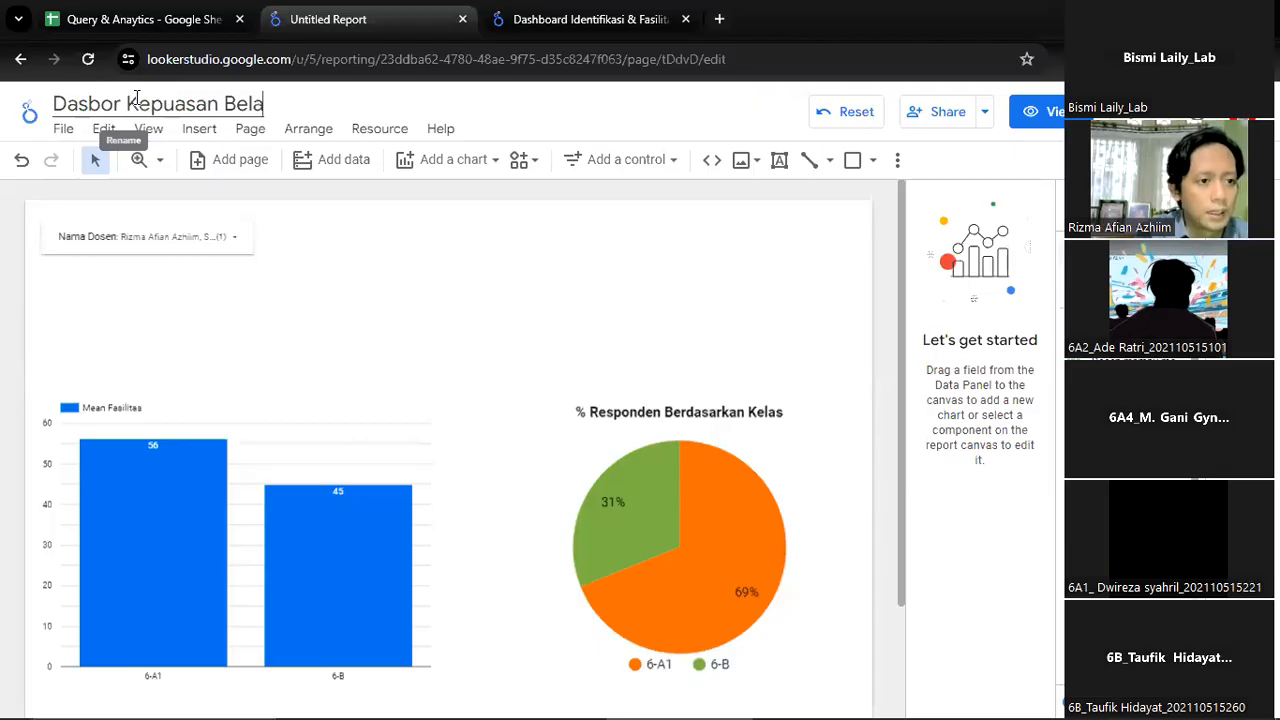
text(jar Aplikom)
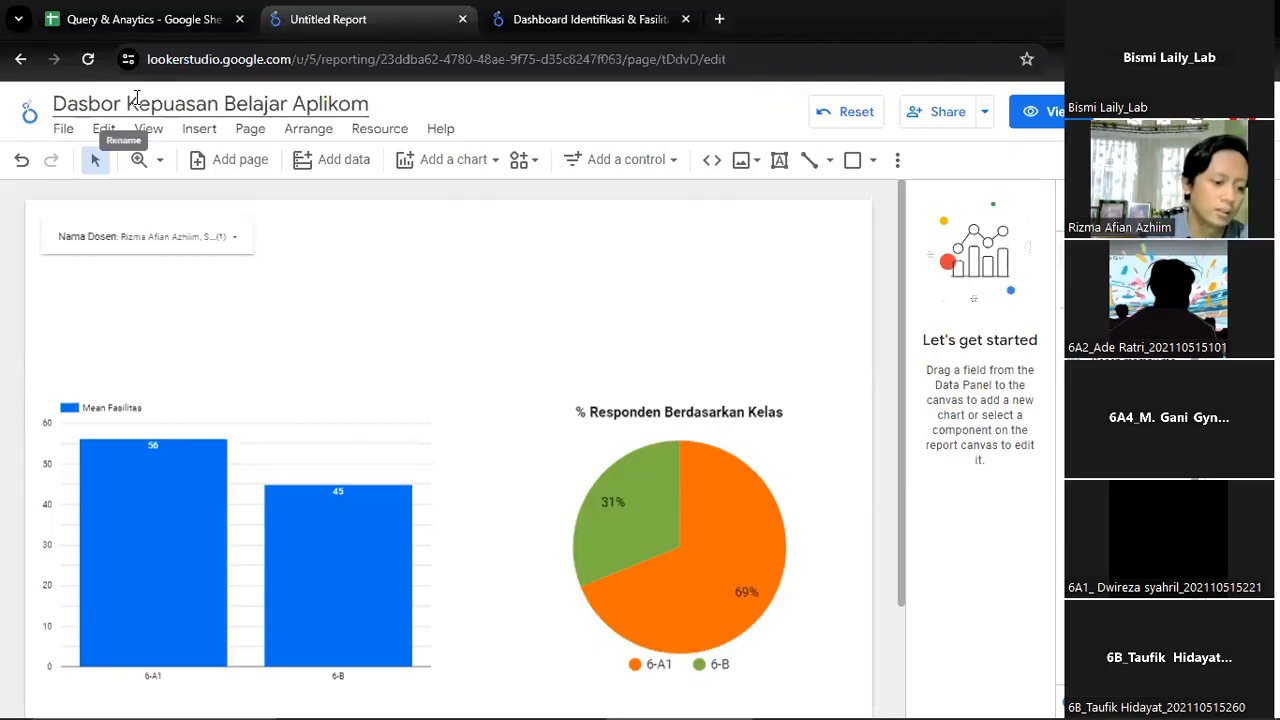
text( 2024)
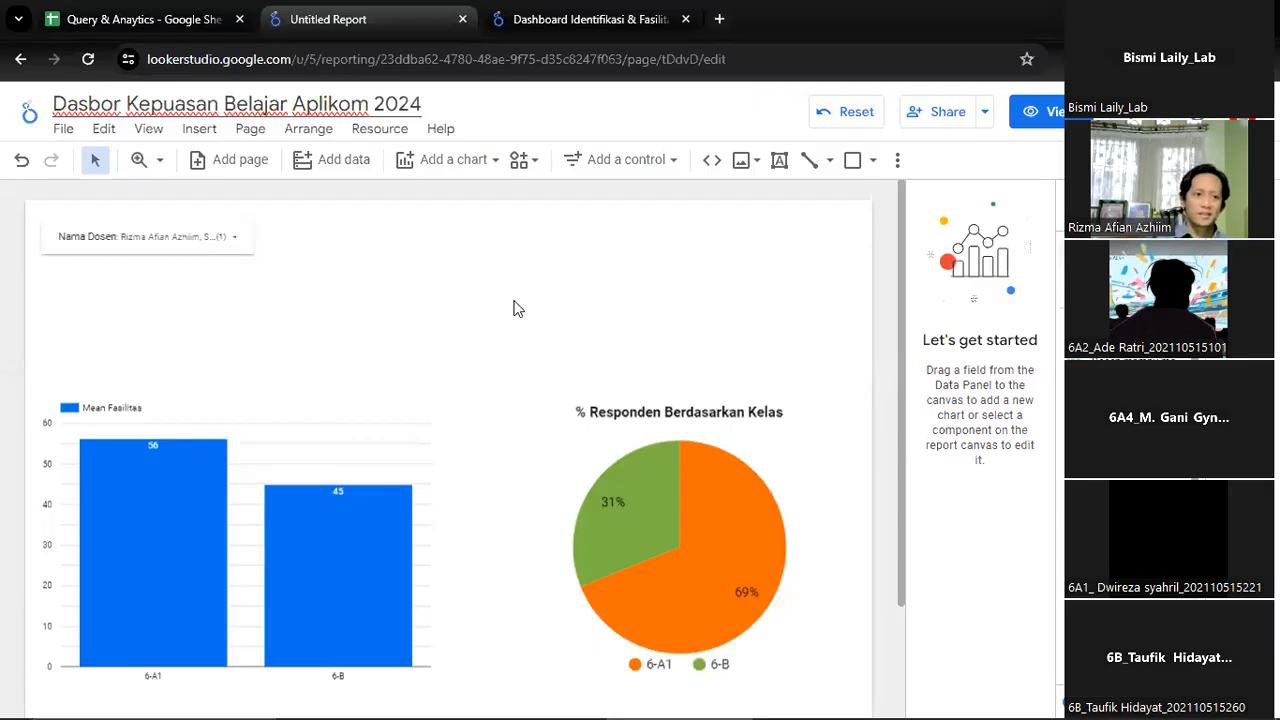
Change the report title to "Hasil Survei Kepuasan Belajar Aplikom 2024"
key(ctrl+Left)
key(ctrl+Left)
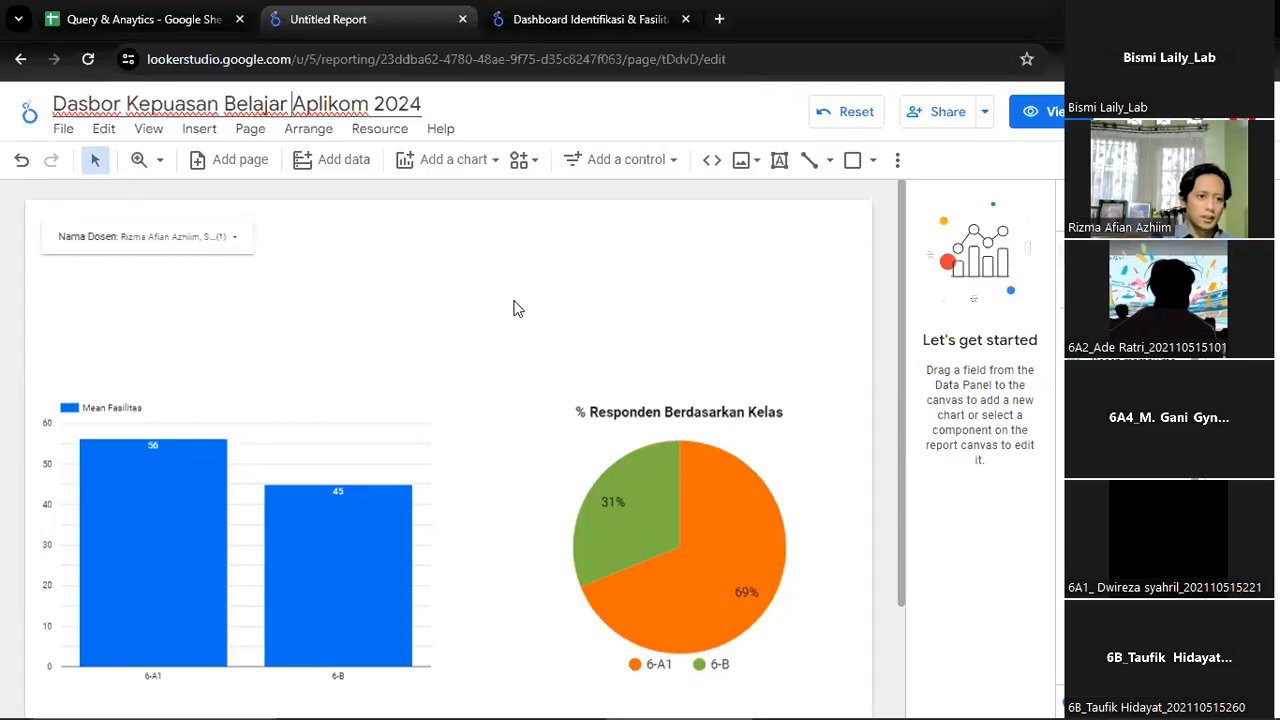
key(Home)
key(ctrl+Delete)
text(Sur)
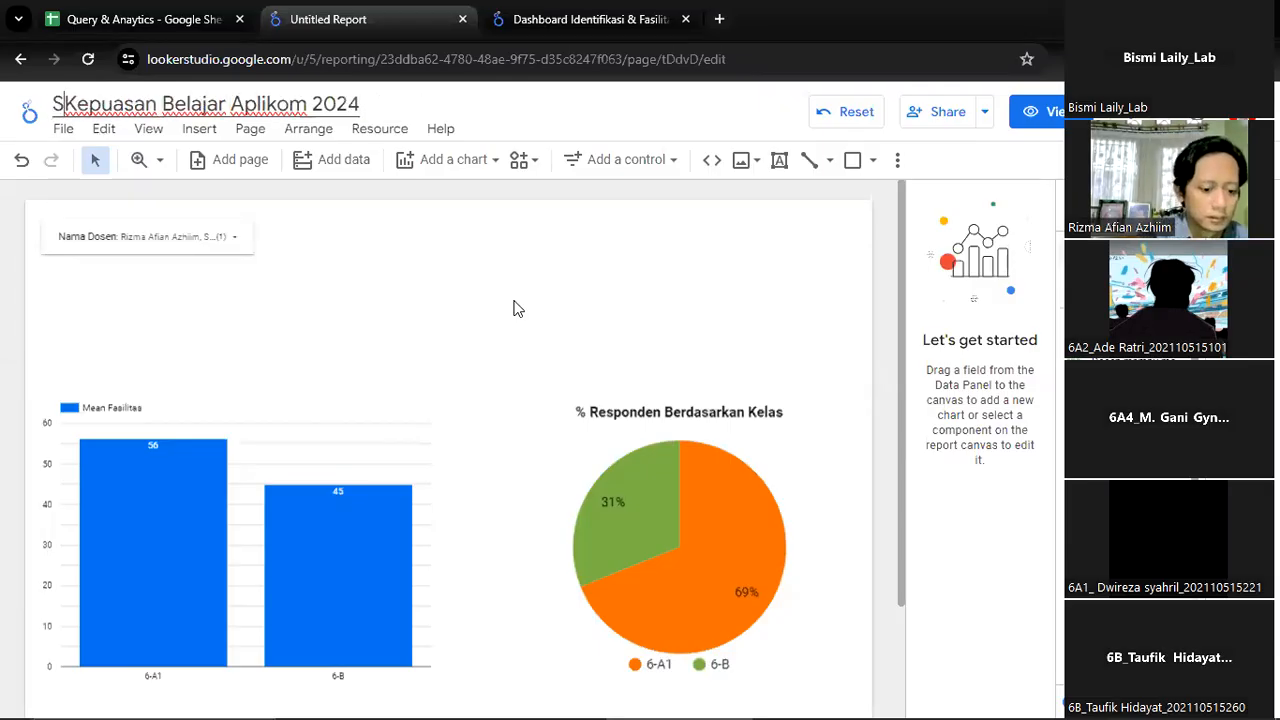
text(vei)
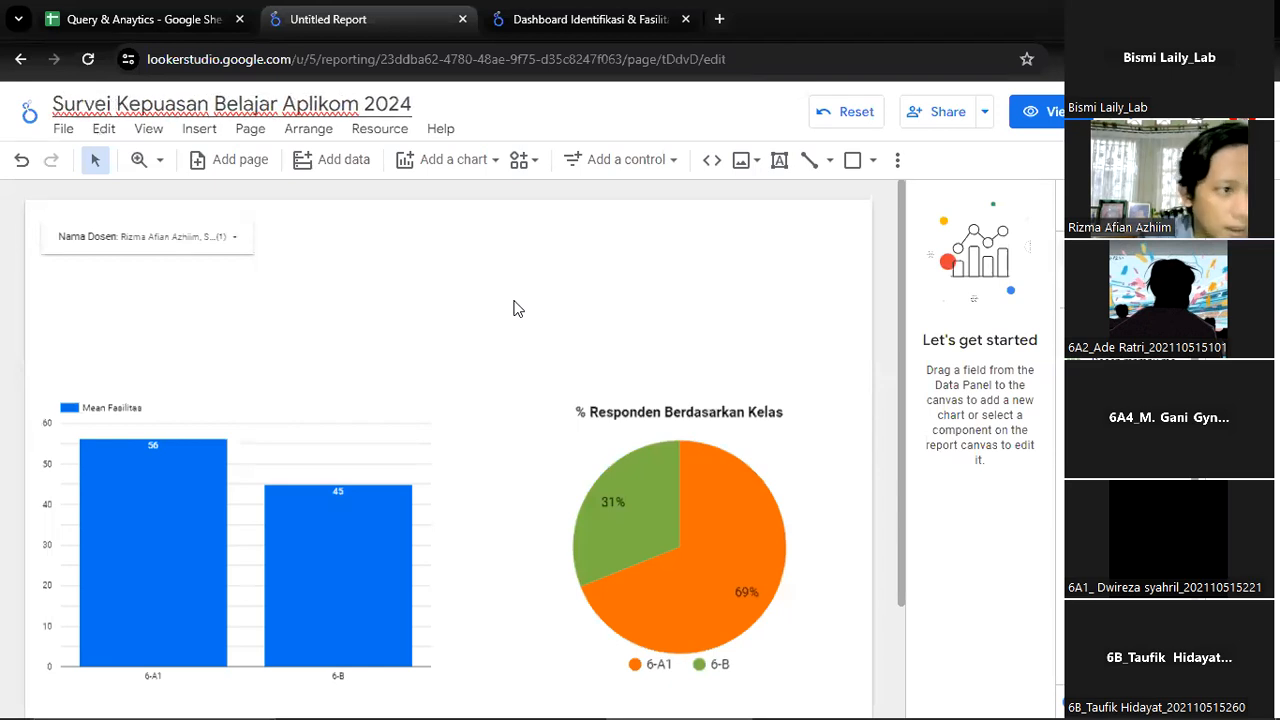
key(Home)
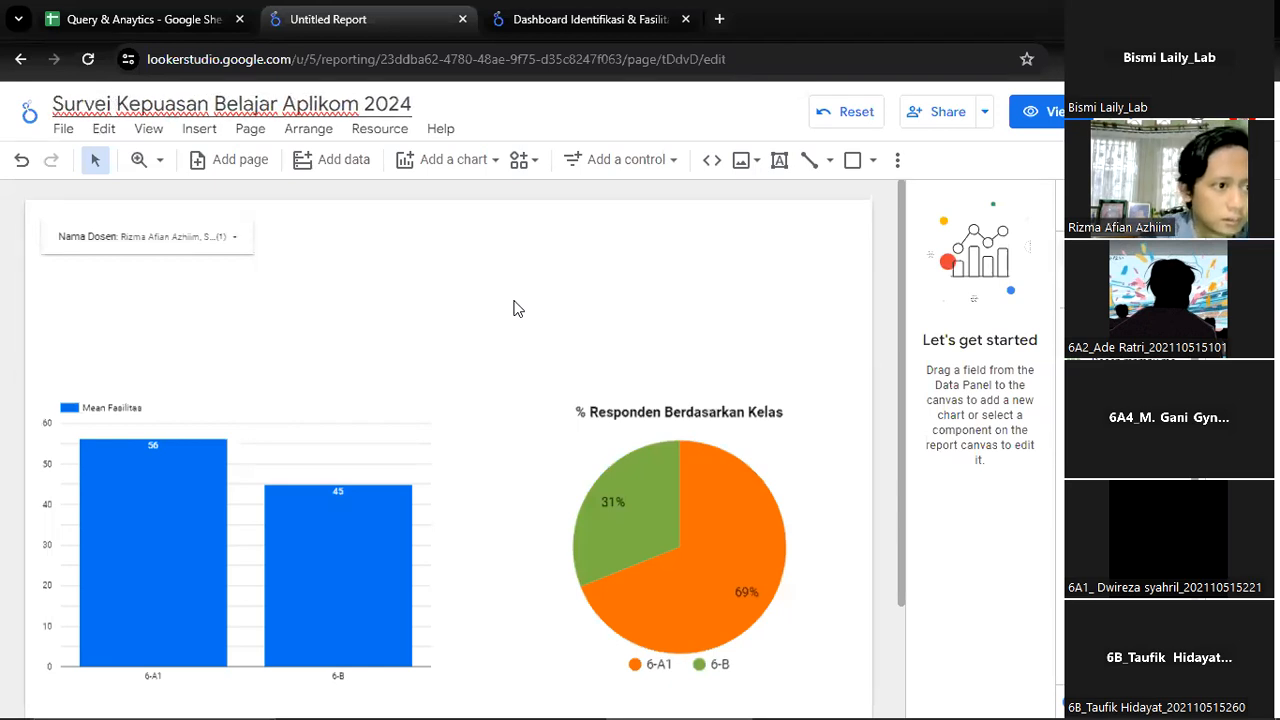
text(Hasil)
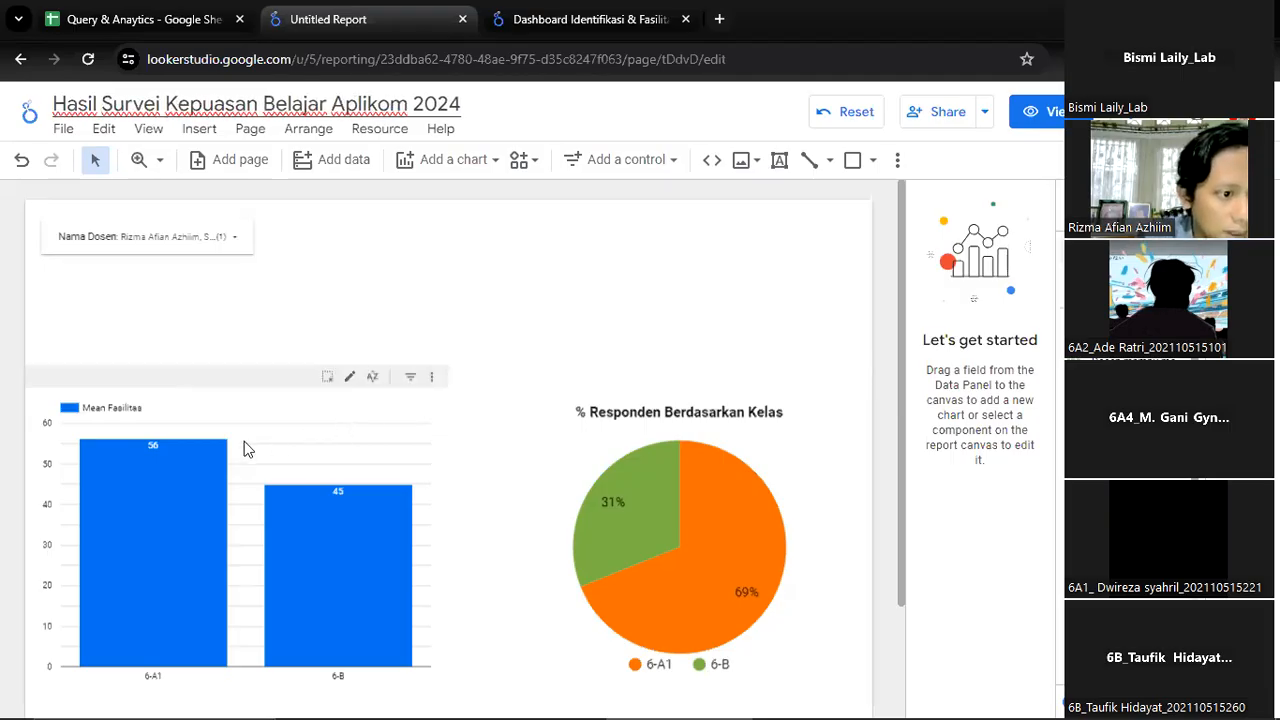
Rename the column chart's average facilities metric as "Mean Kepuasan Fasilitas"
click(240, 414)
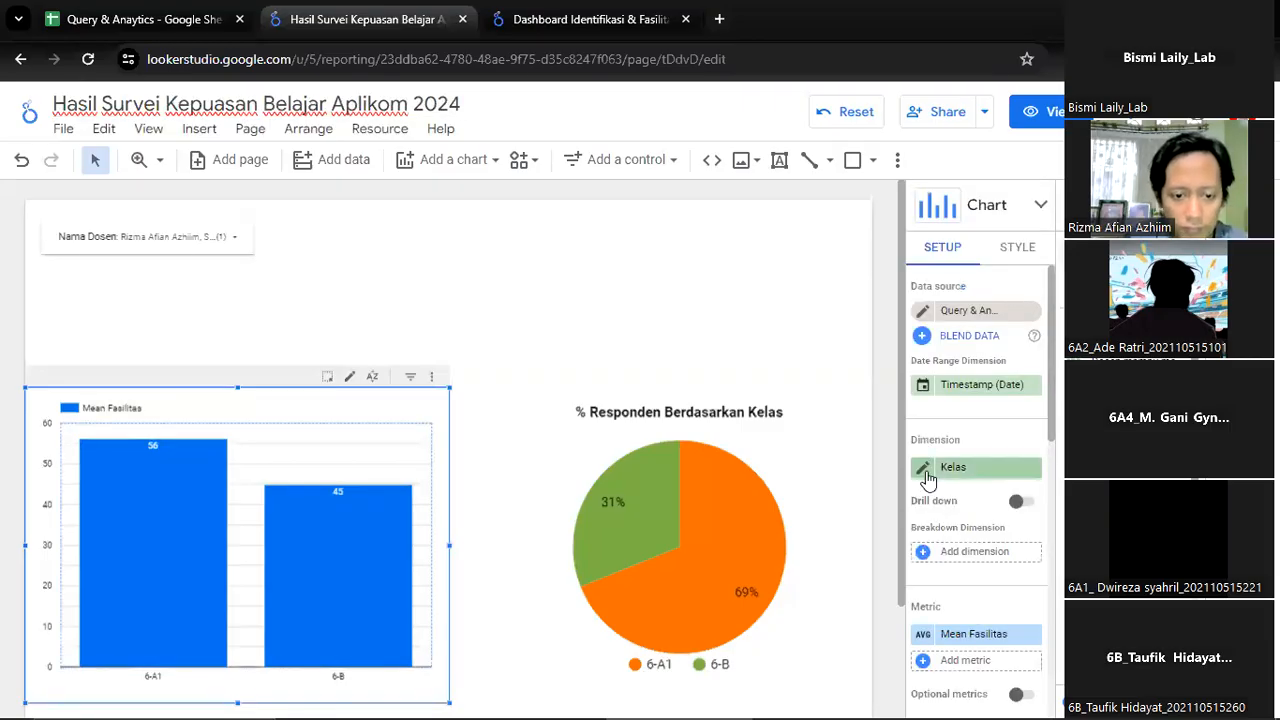
click(925, 473)
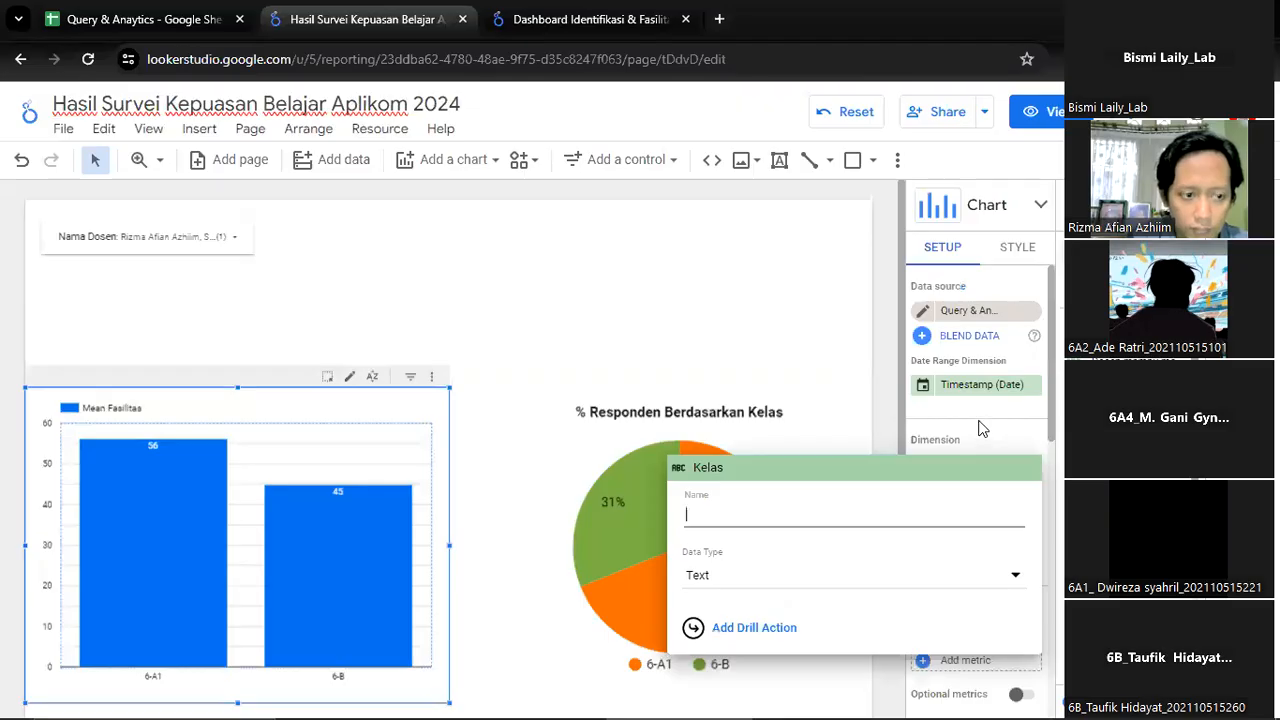
click(507, 410)
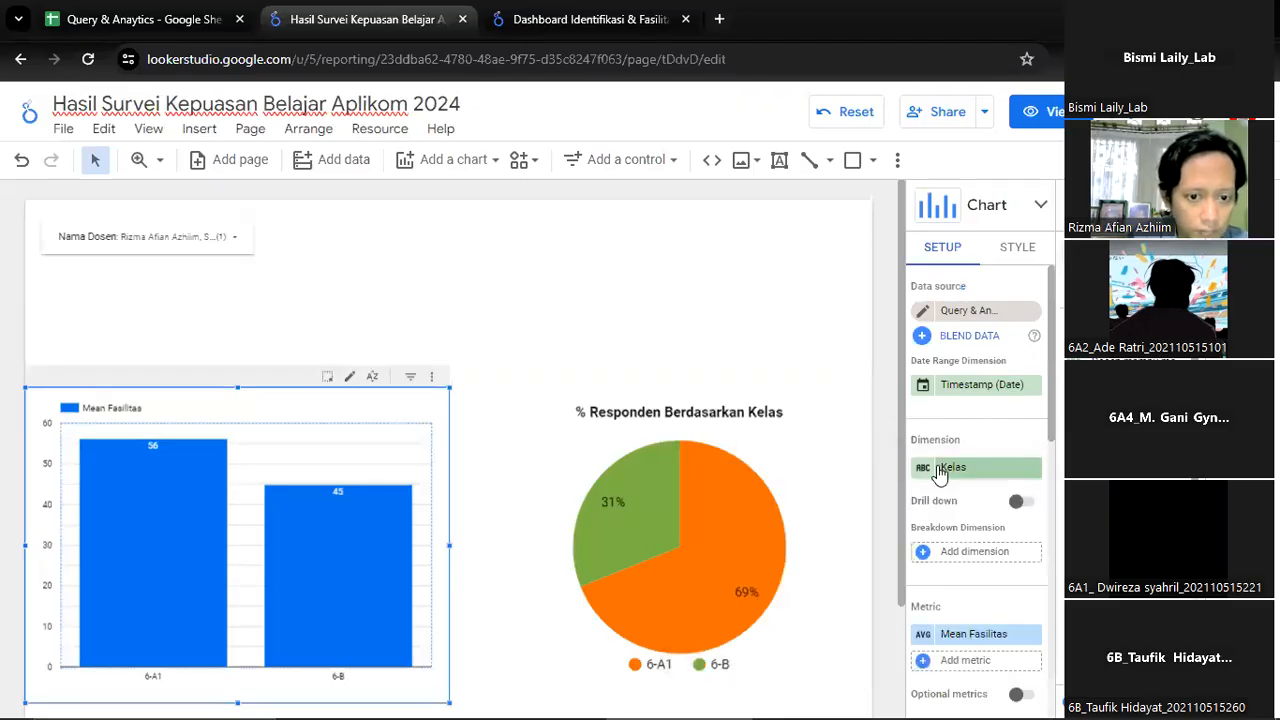
click(923, 634)
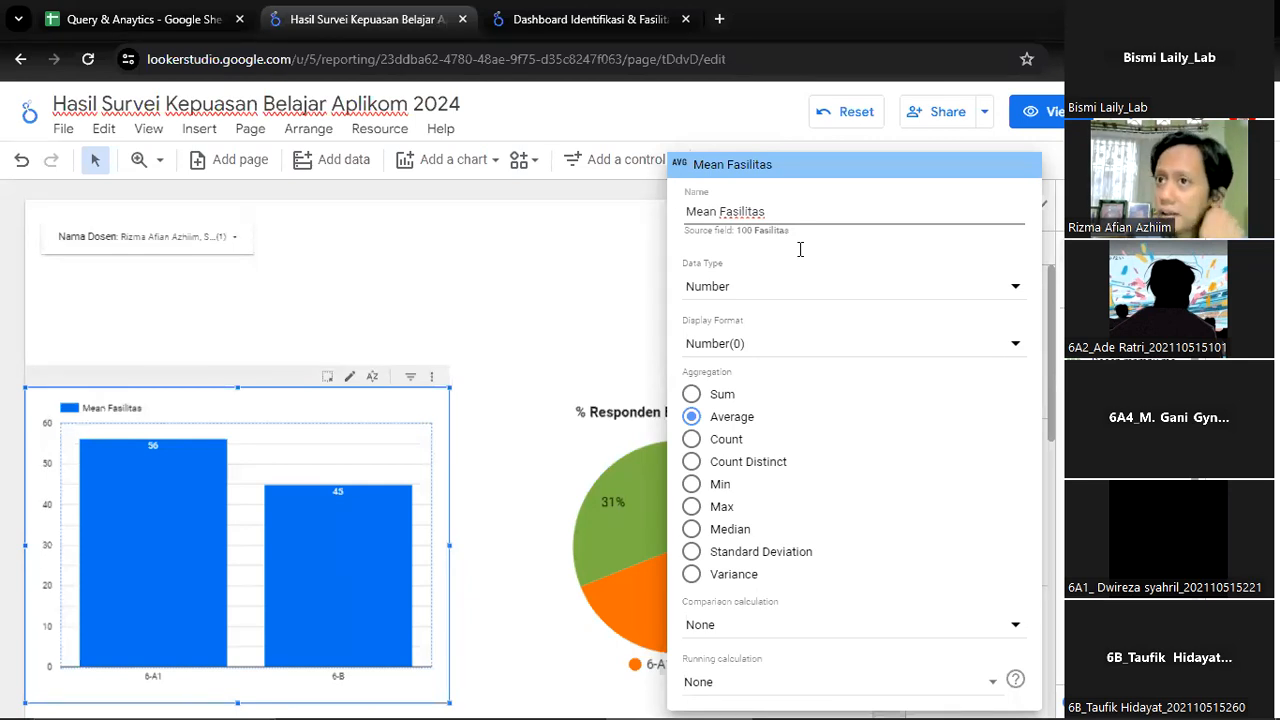
text(Kepuasan)
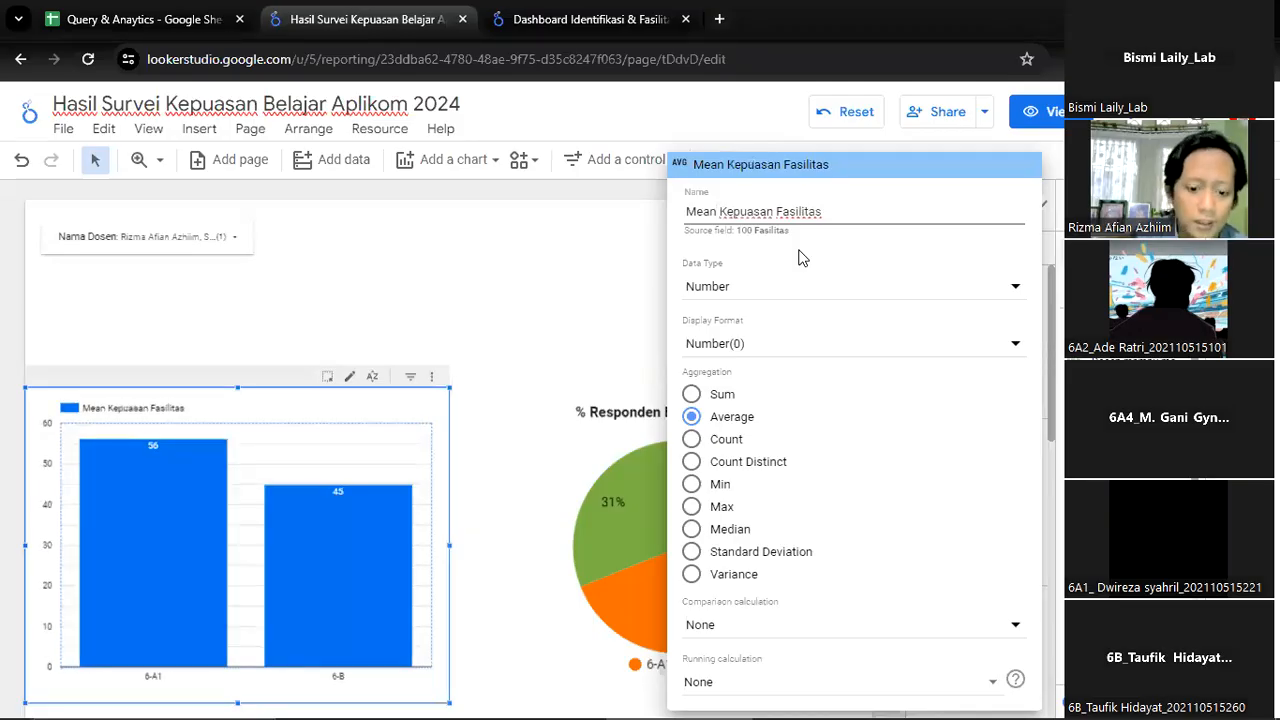
key(Escape)
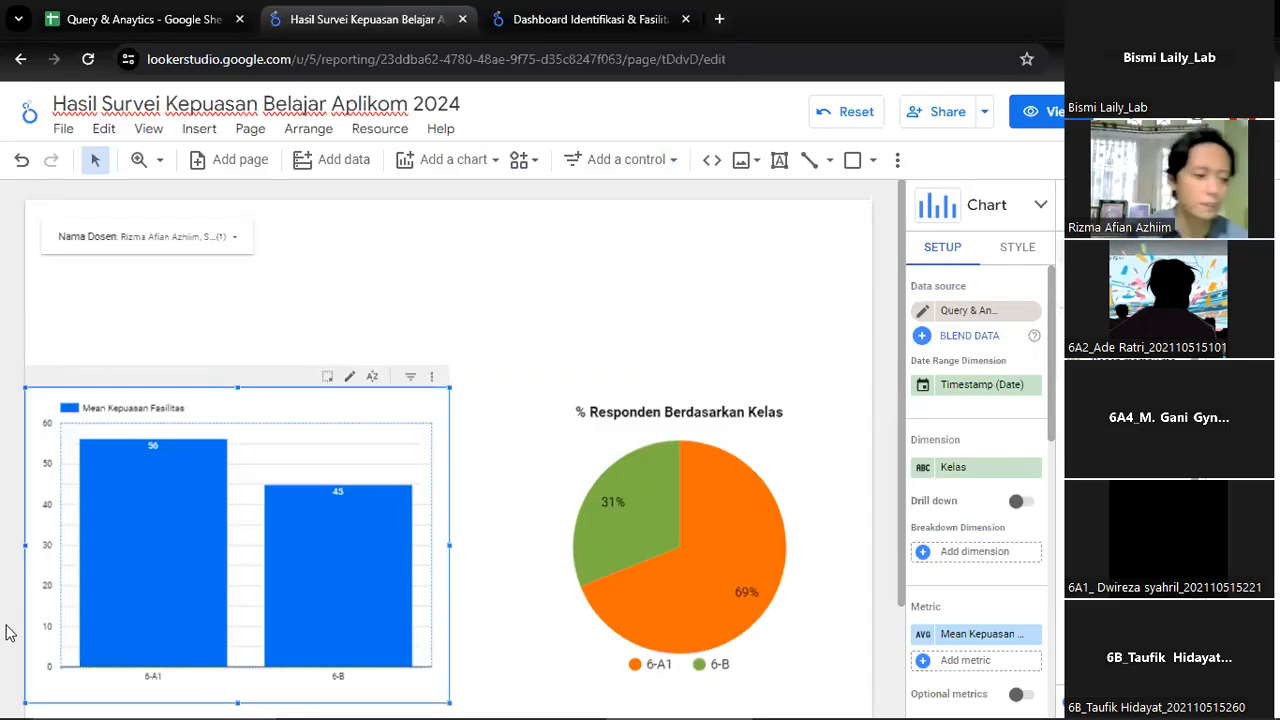
click(14, 706)
scroll(455, 523, down, 5)
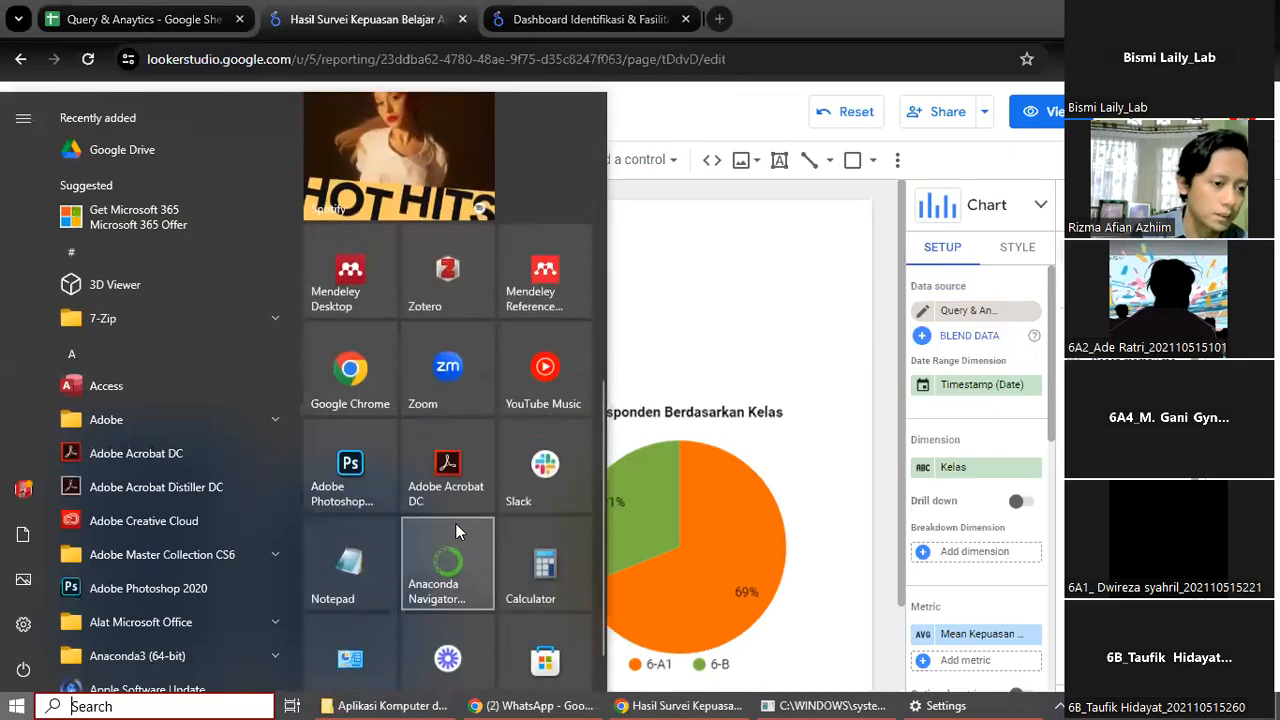
scroll(500, 460, up, 4)
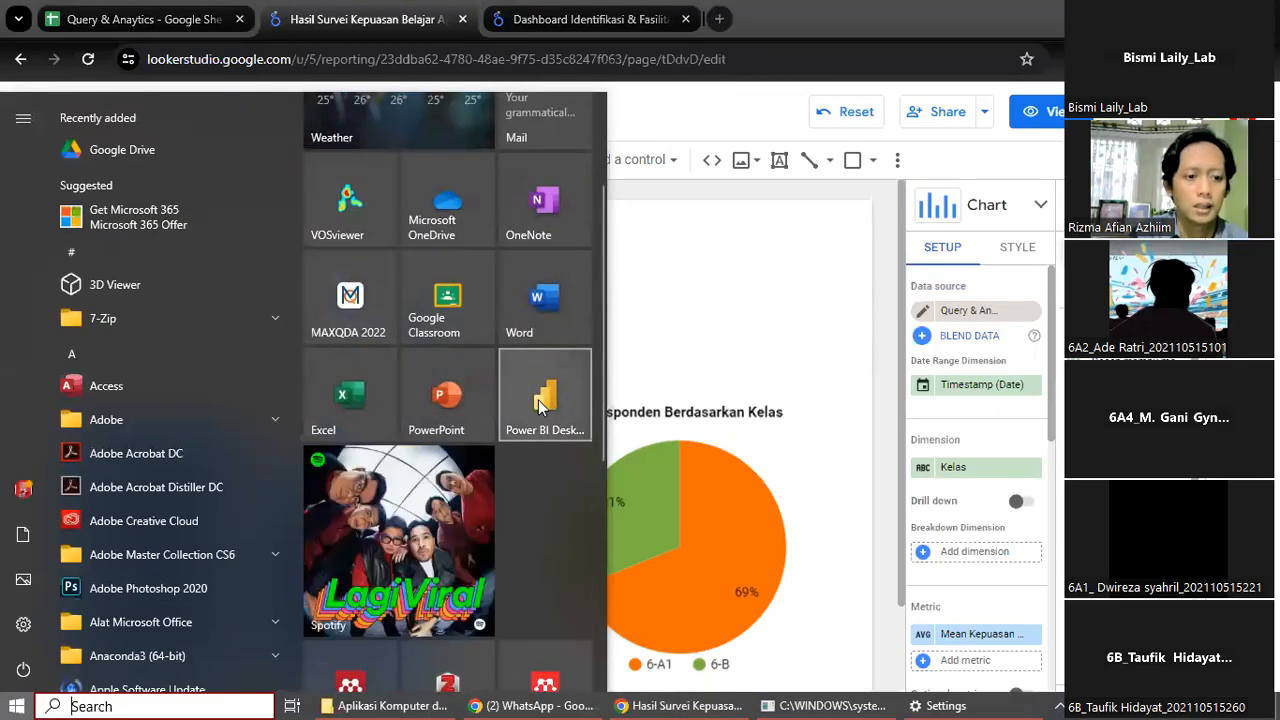
click(867, 8)
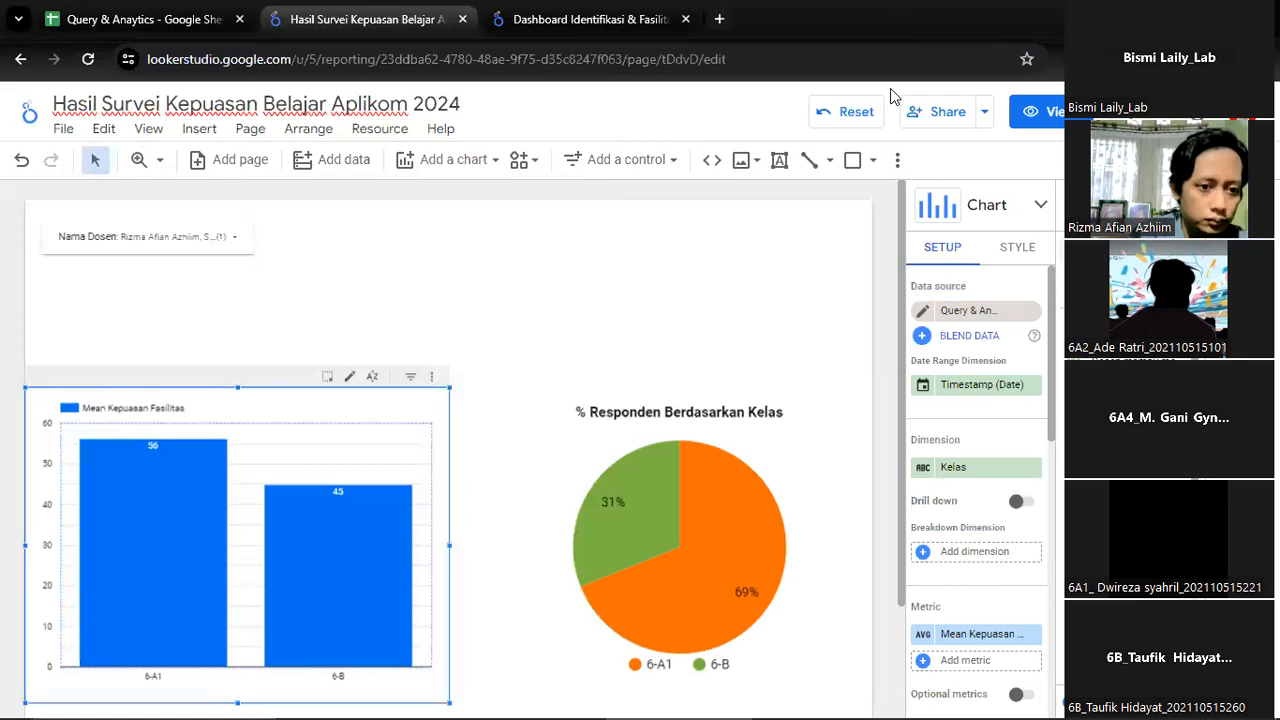
Check the running processes' CPU, memory, disk, network and GPU usage in Task Manager, and close it
key(ctrl+shift+Escape)
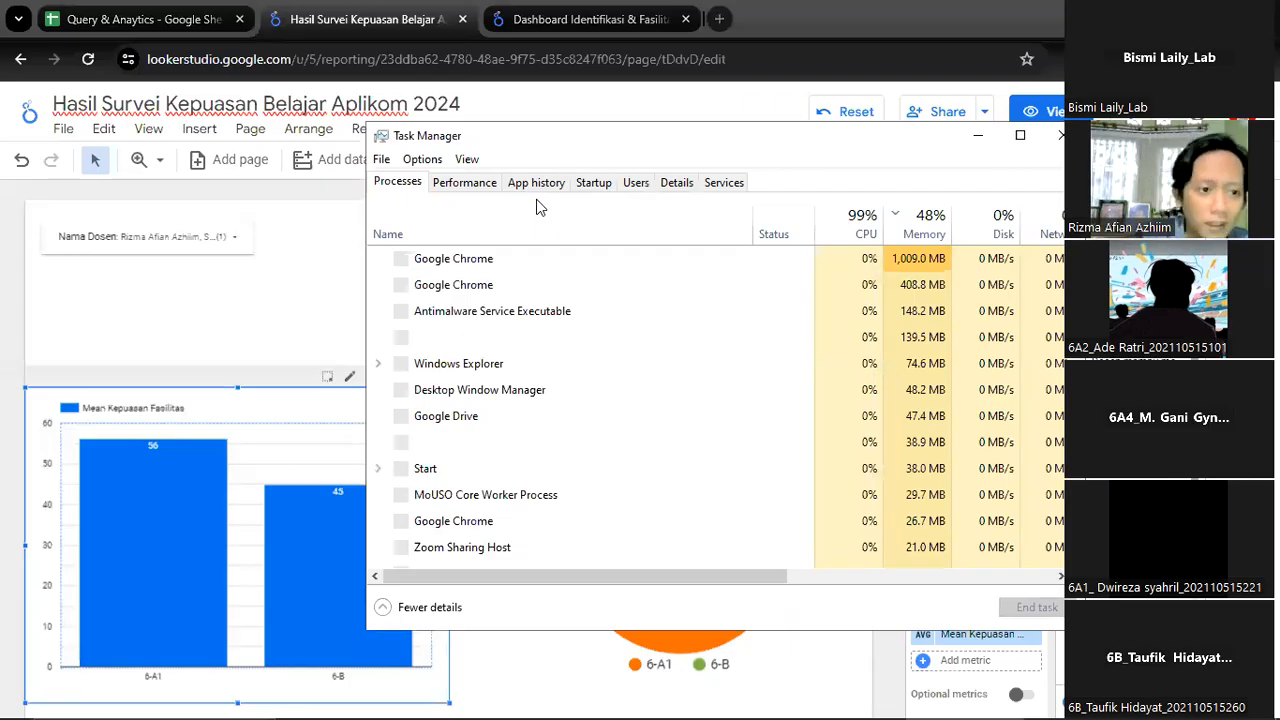
click(455, 182)
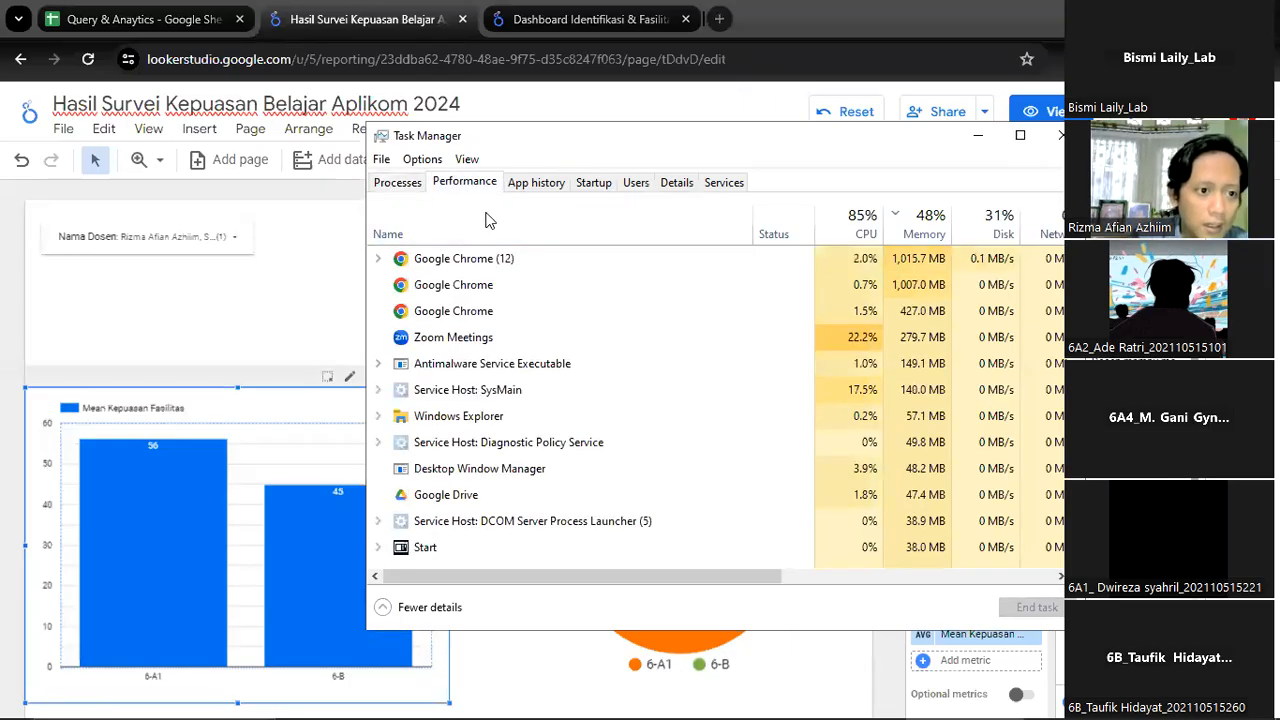
click(410, 184)
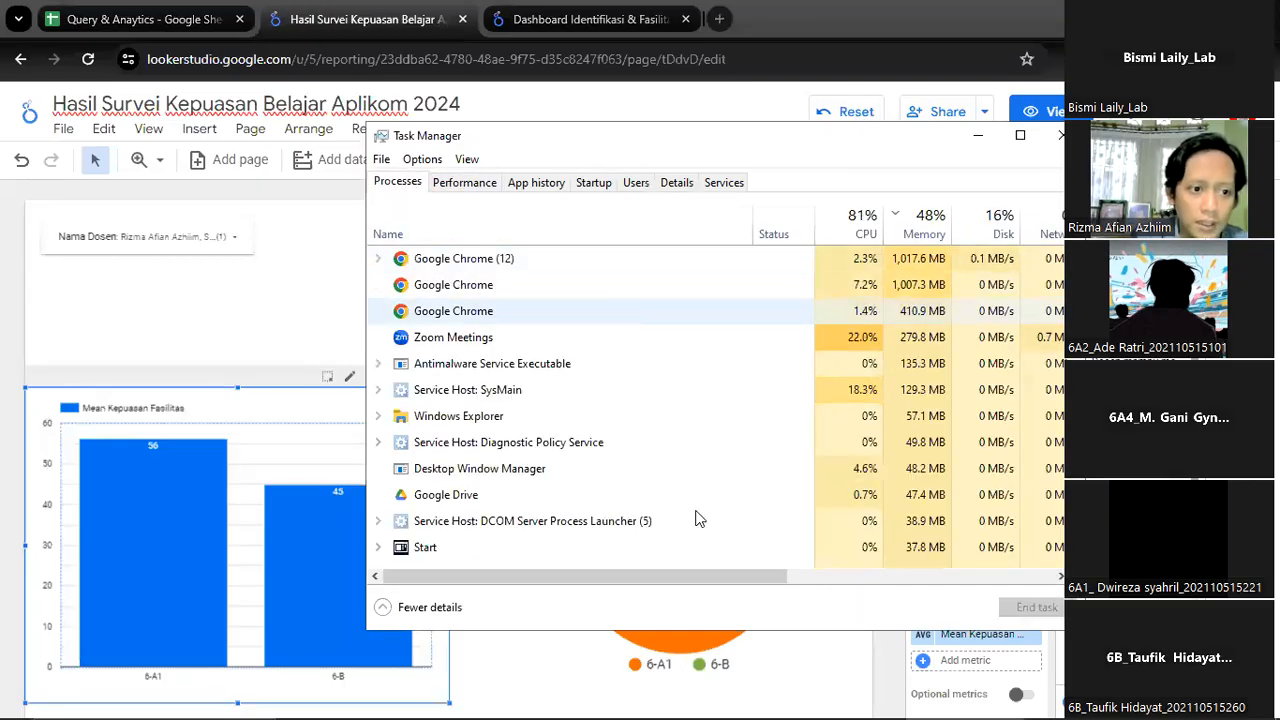
drag(700, 580, 798, 600)
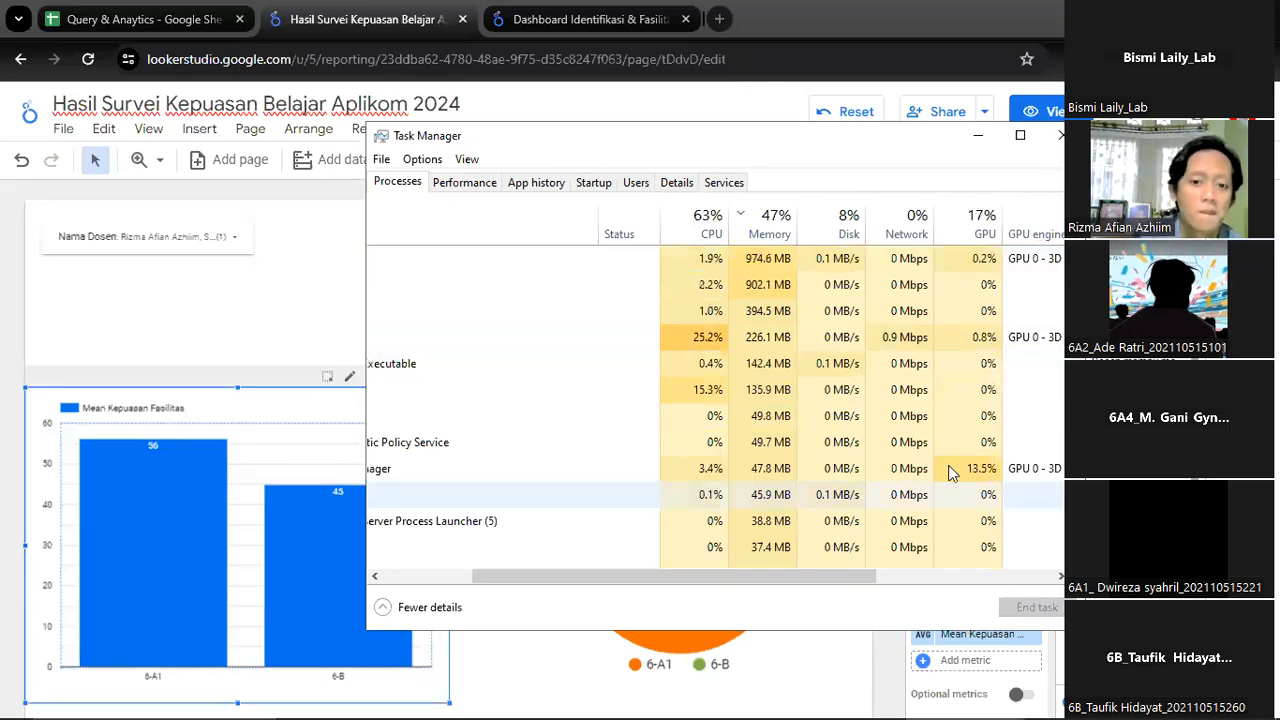
drag(760, 577, 623, 551)
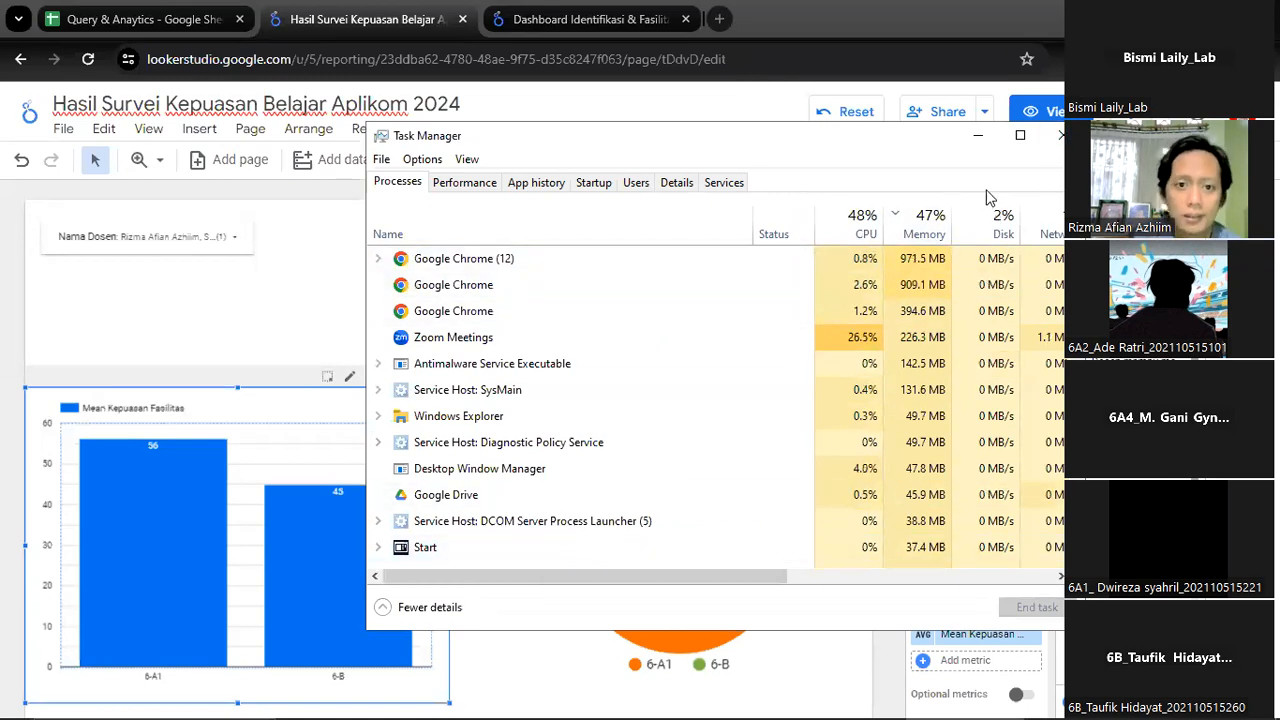
click(1062, 135)
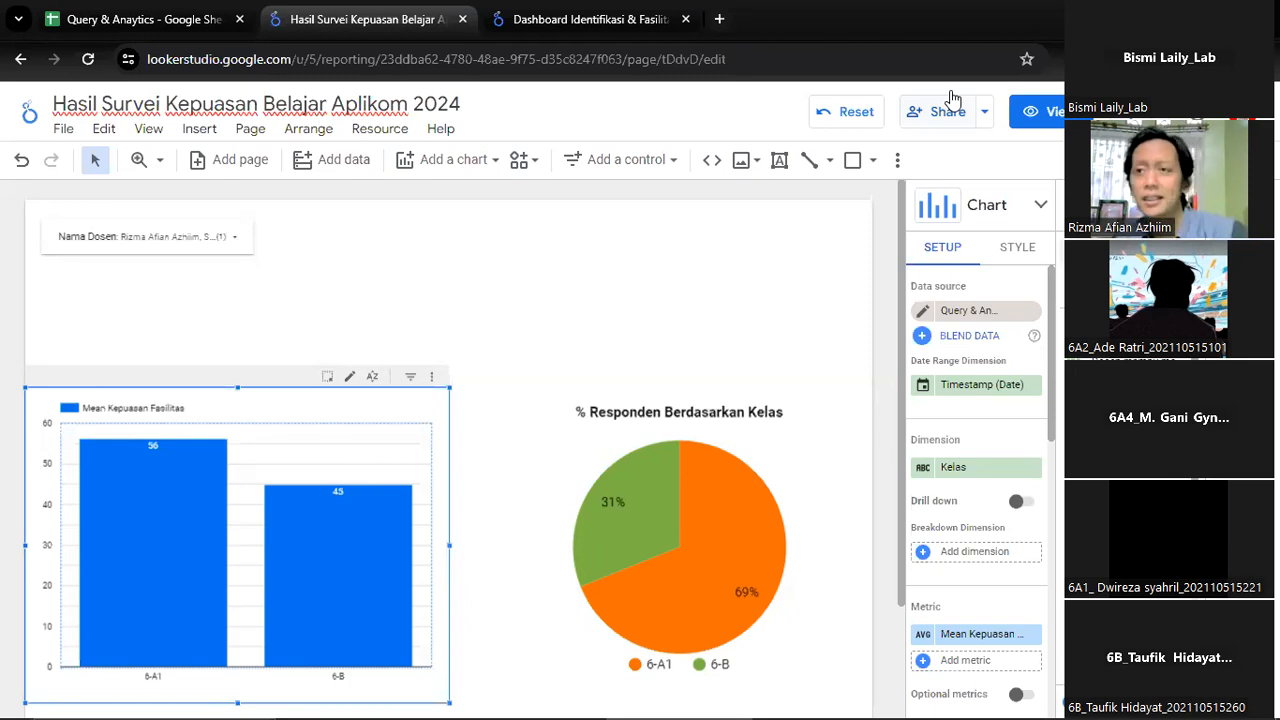
Open the [INTERNAL] Dashboard Project Monitoring report in a new browser tab from the archived BKPM - RELOKASI 2022 bookmarks
click(719, 19)
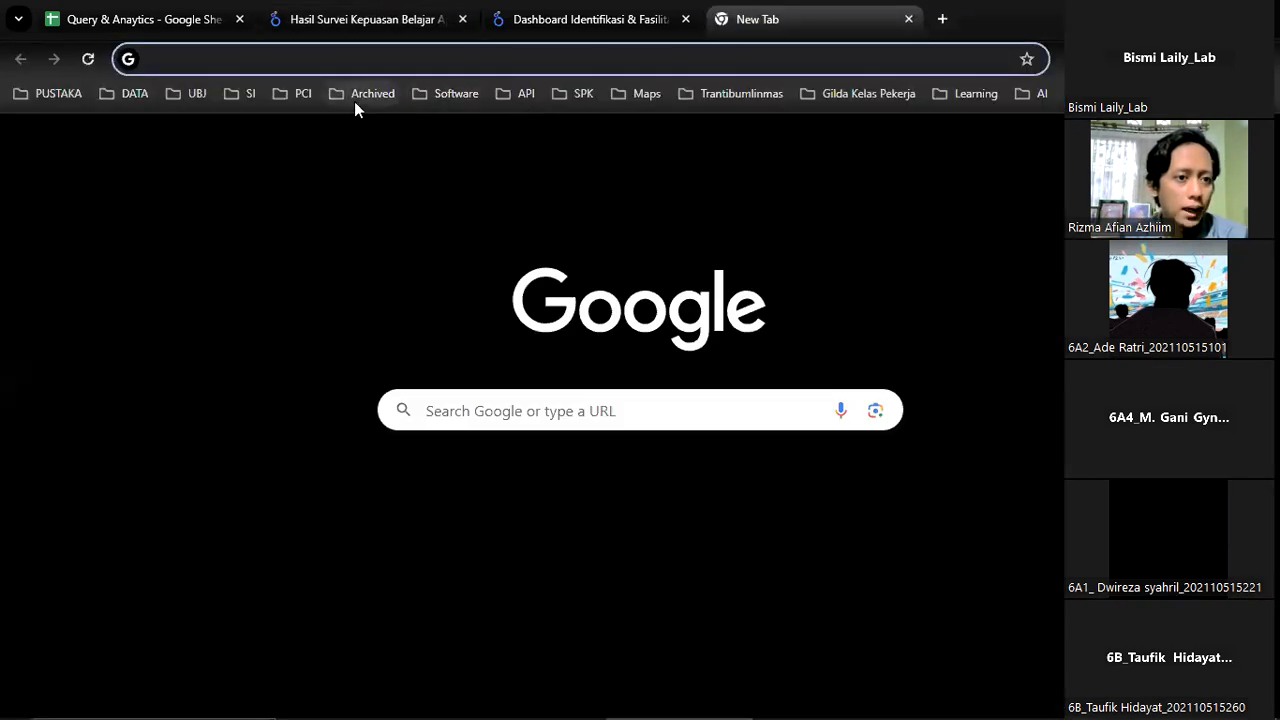
click(339, 97)
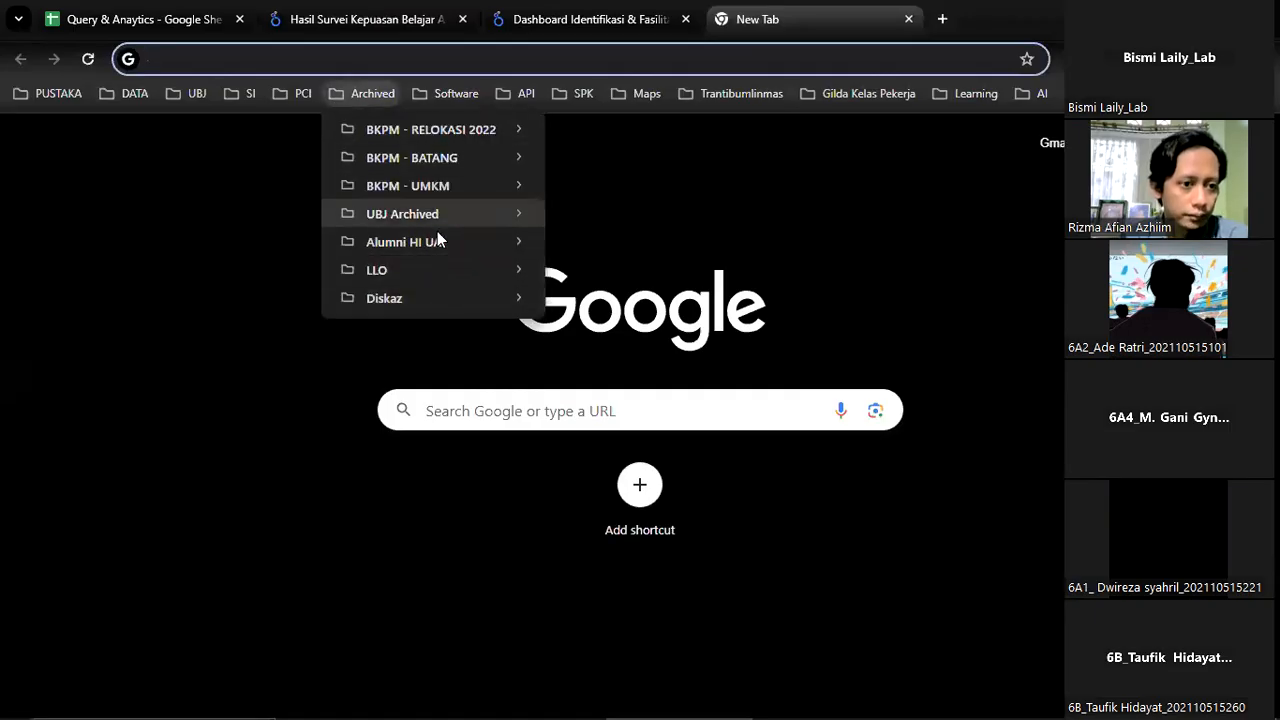
mouse_move(495, 128)
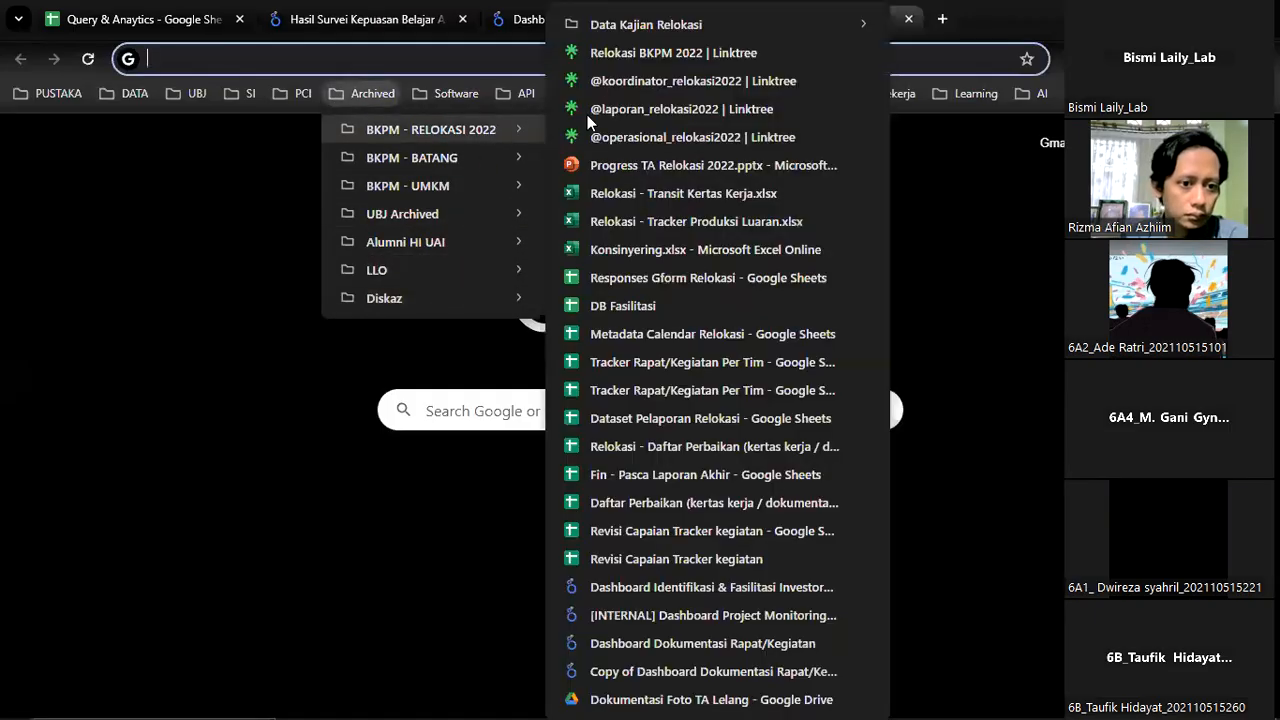
click(786, 611)
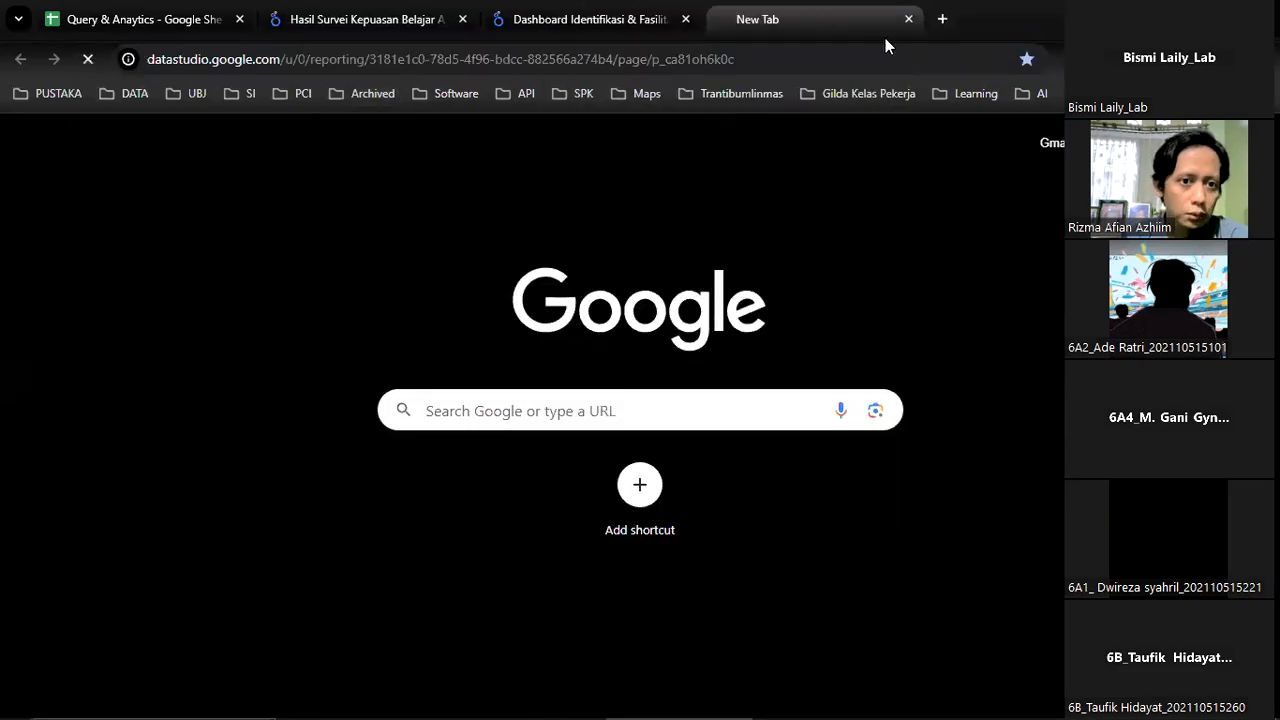
Open the Analisis SKPD Damkar dashboard from the Trantibumlinmas bookmarks in another new tab and view it as an example
click(942, 18)
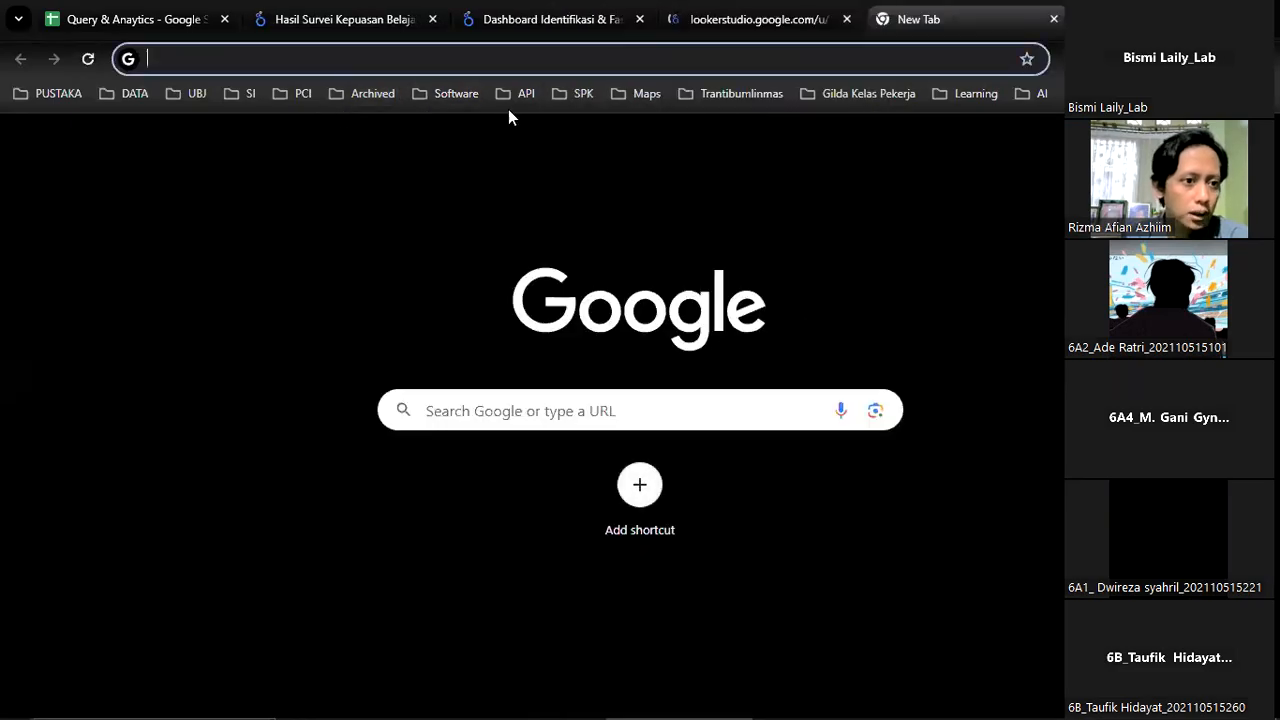
click(735, 94)
click(775, 214)
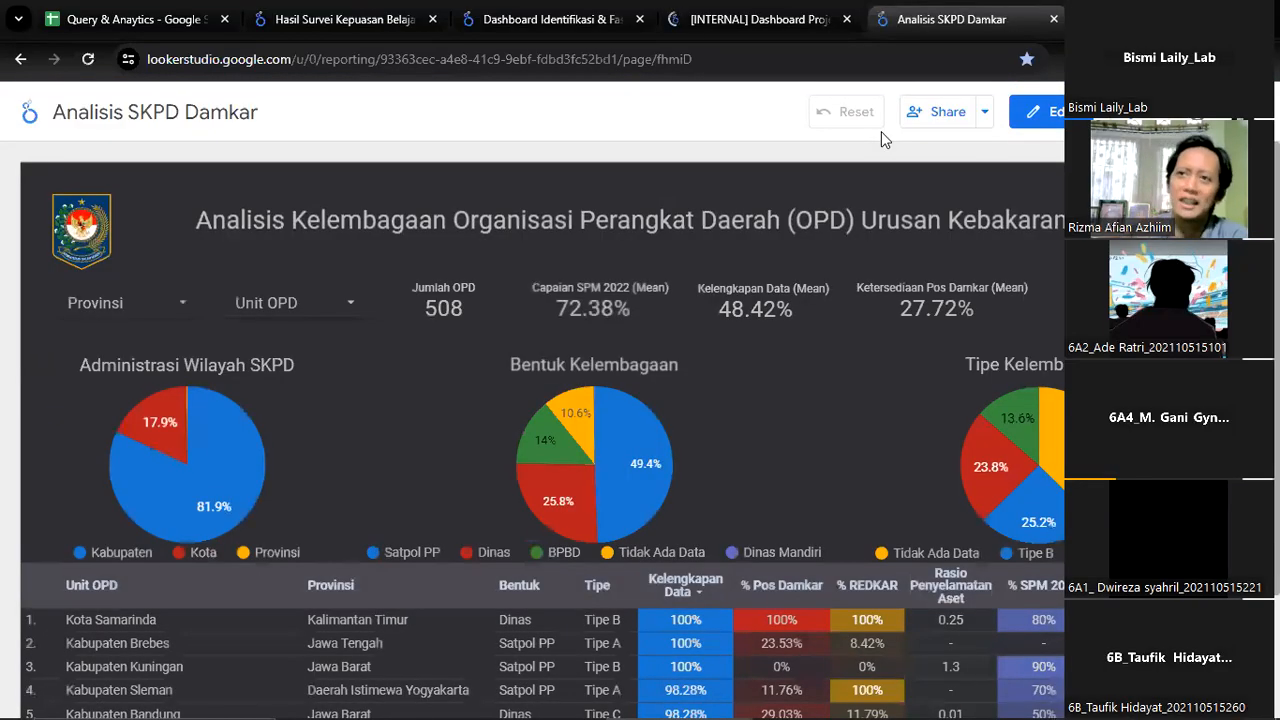
click(804, 12)
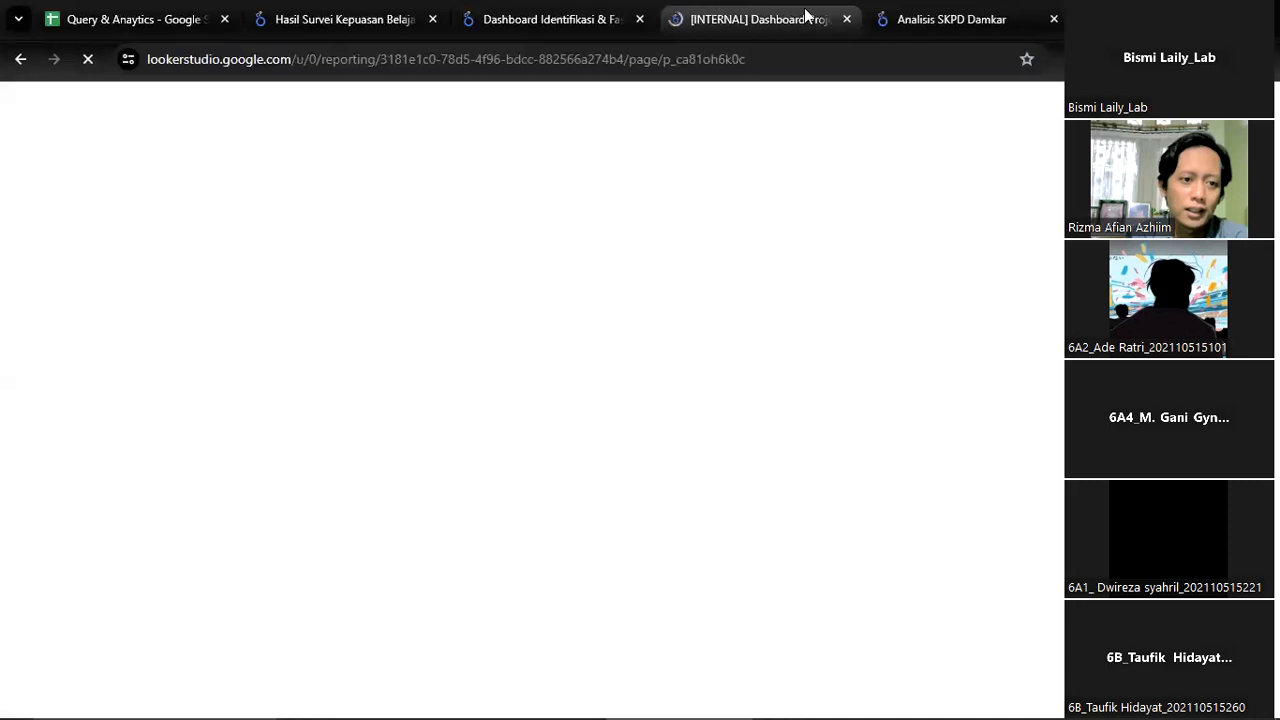
click(966, 20)
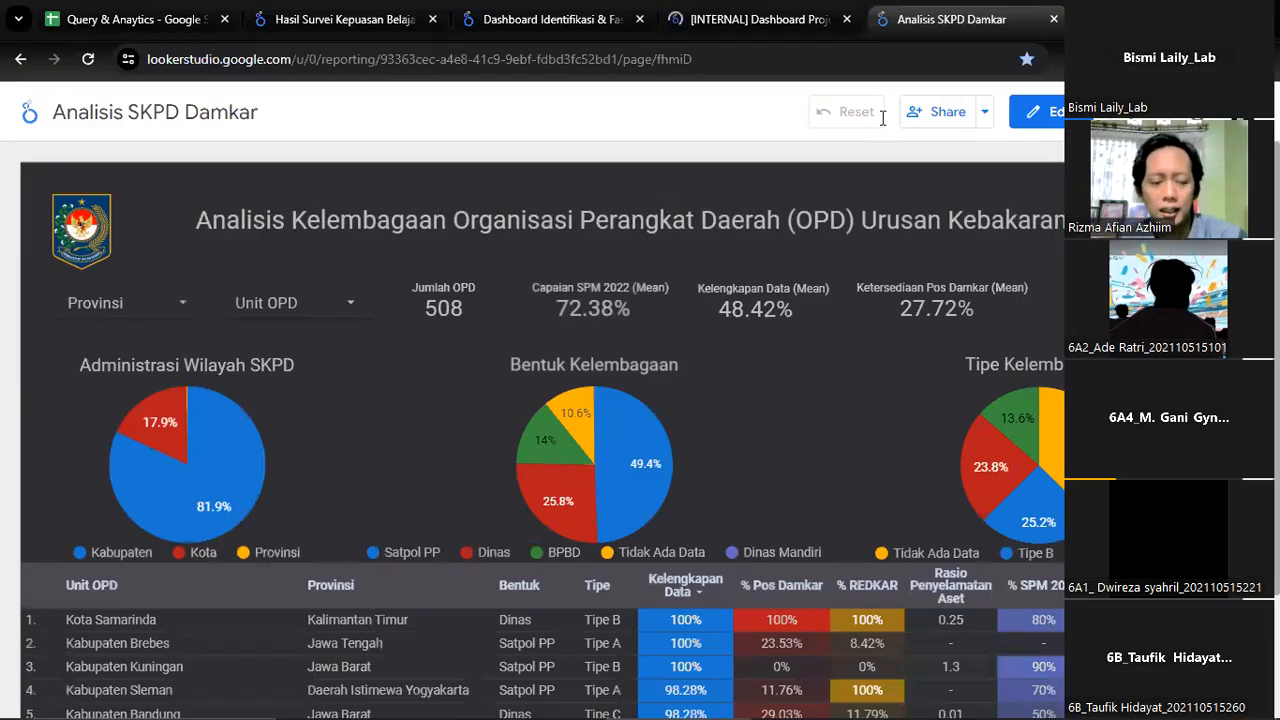
Look over the Project page of the Project Monitoring dashboard and revisit the Identifikasi & Fasilitasi Investor Potensial dashboard
click(760, 19)
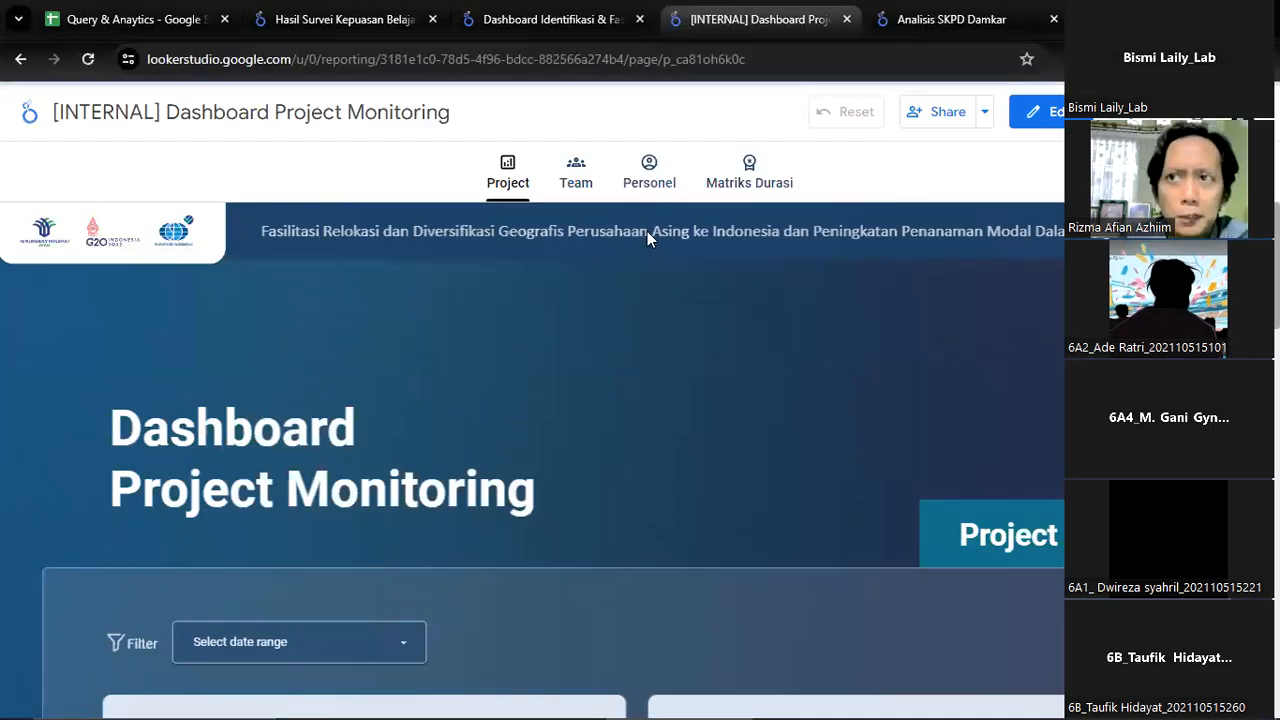
scroll(655, 280, down, 2)
scroll(649, 263, up, 2)
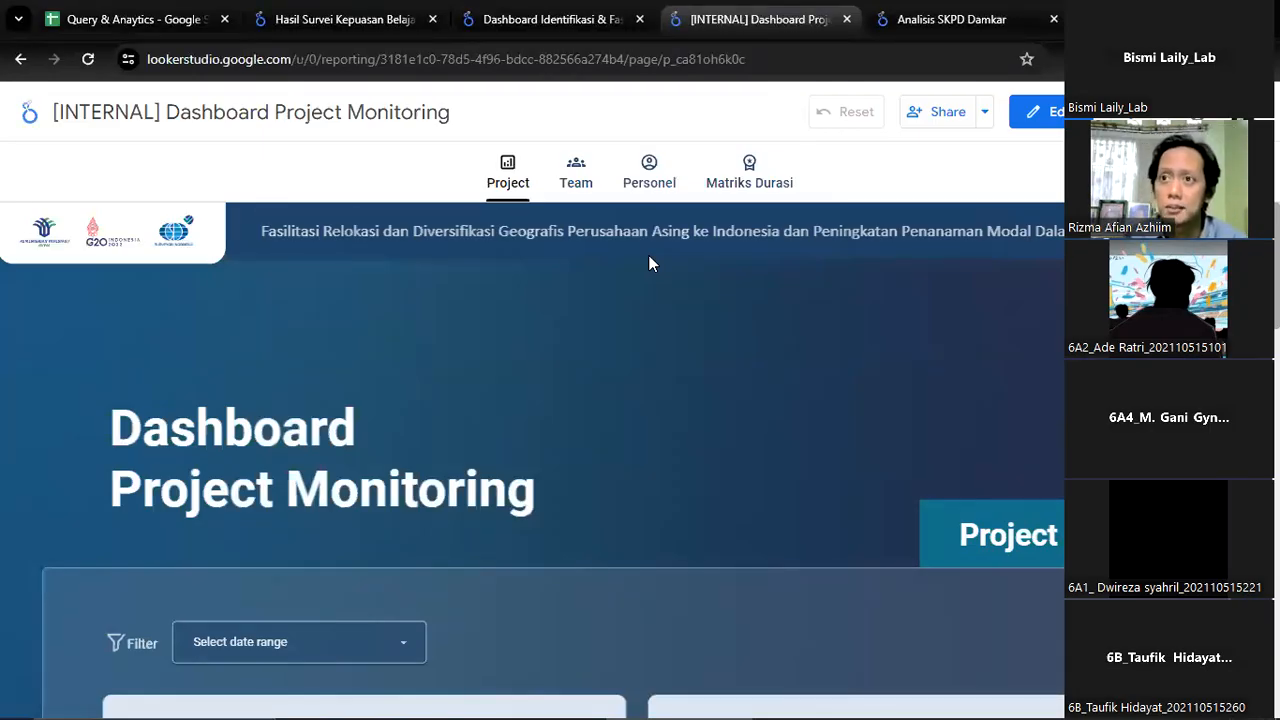
mouse_move(1052, 698)
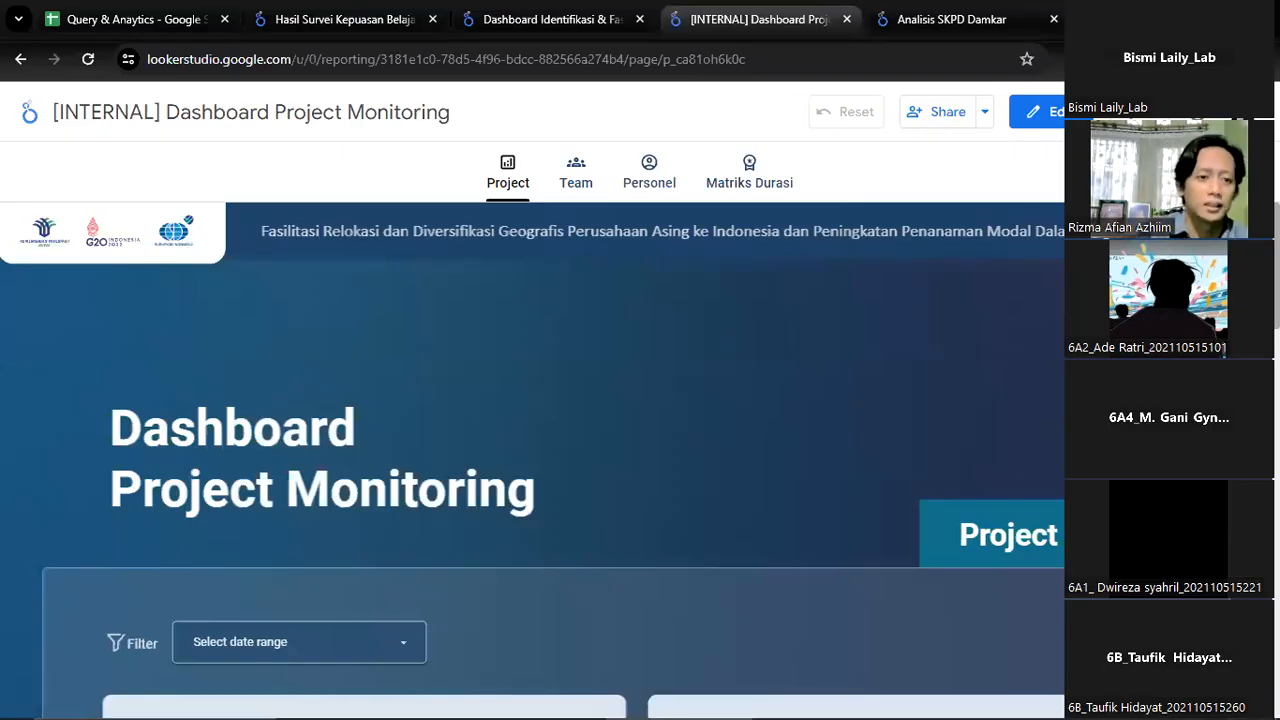
click(550, 10)
click(717, 8)
click(648, 10)
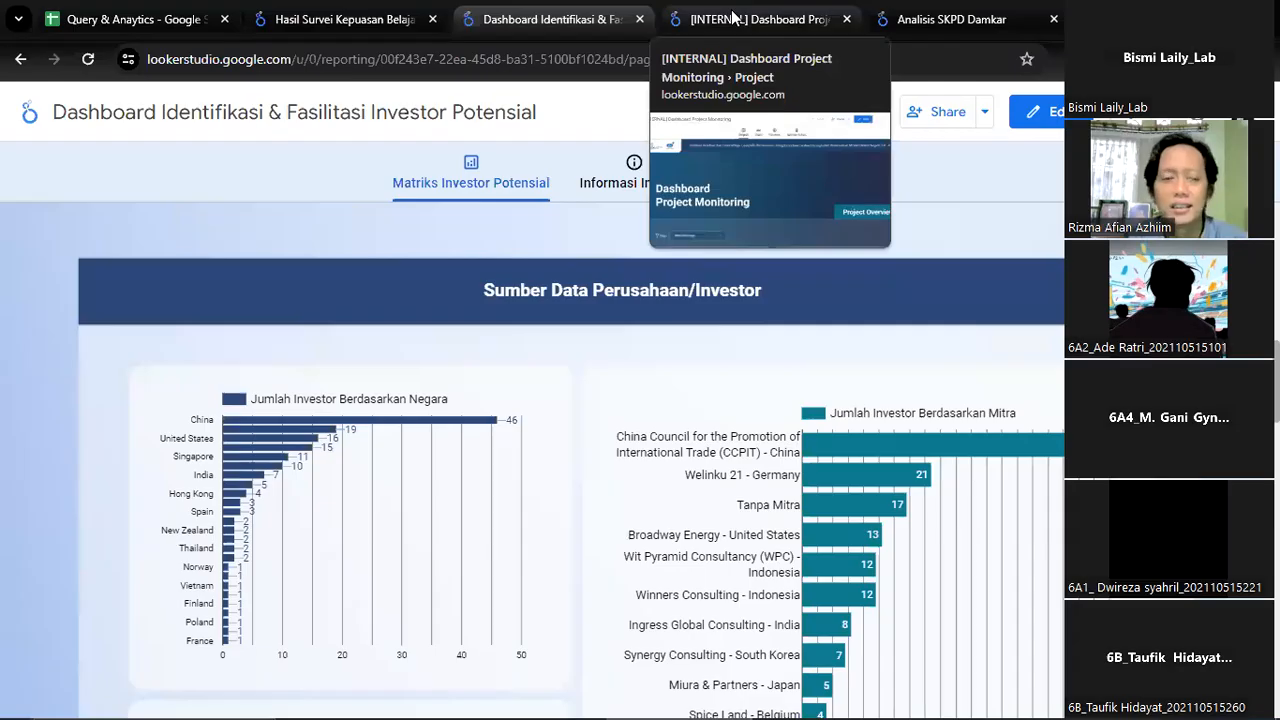
View the bar and donut charts on the Project Monitoring dashboard's Project page, and return to the survey report
click(815, 8)
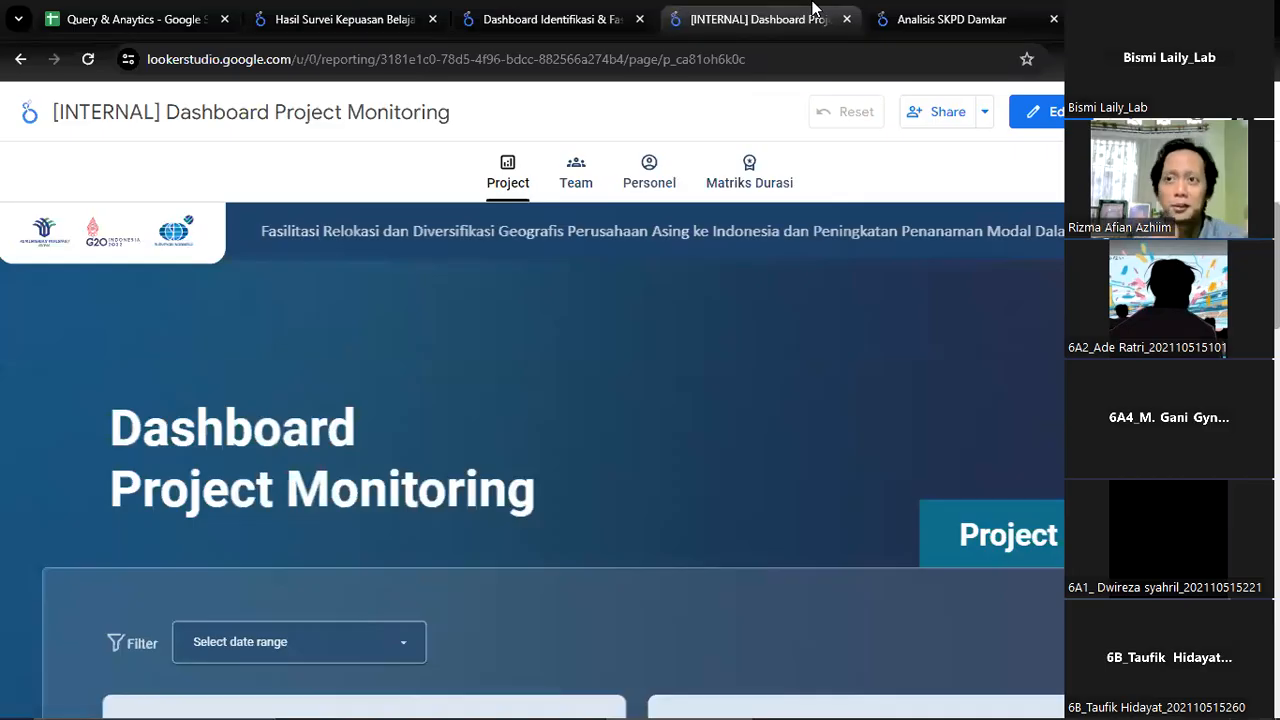
scroll(648, 395, down, 3)
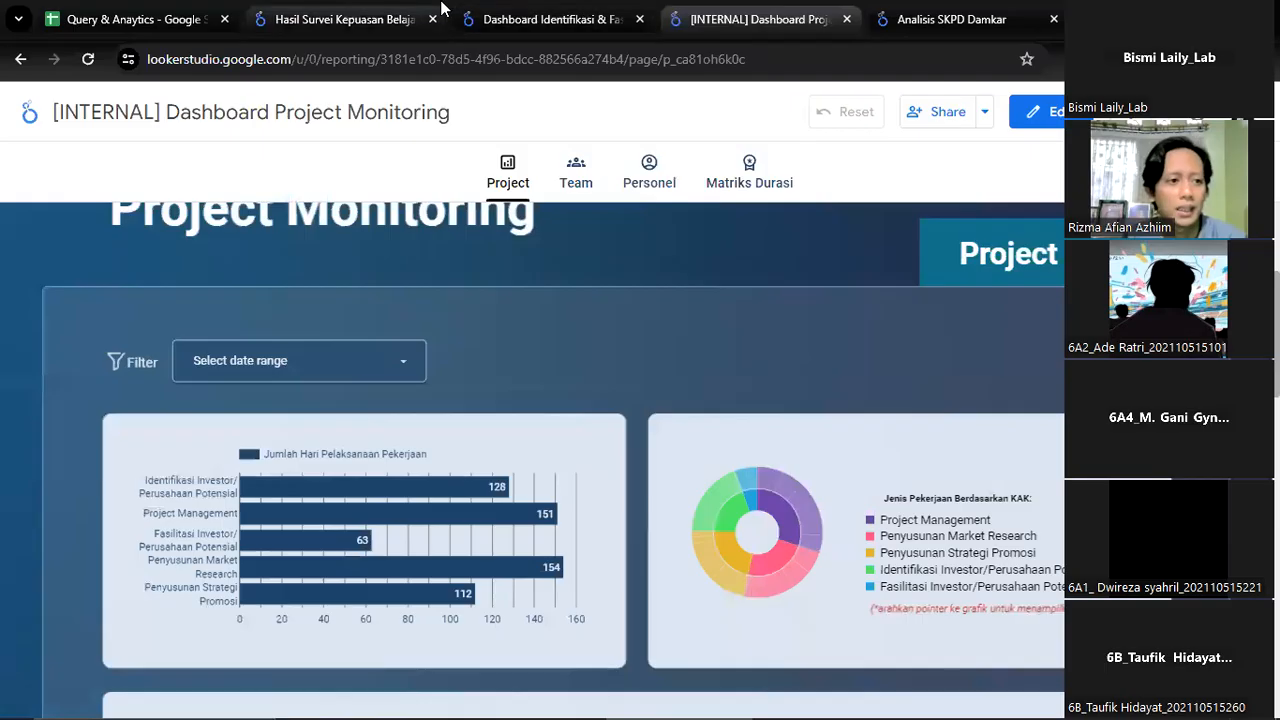
click(398, 10)
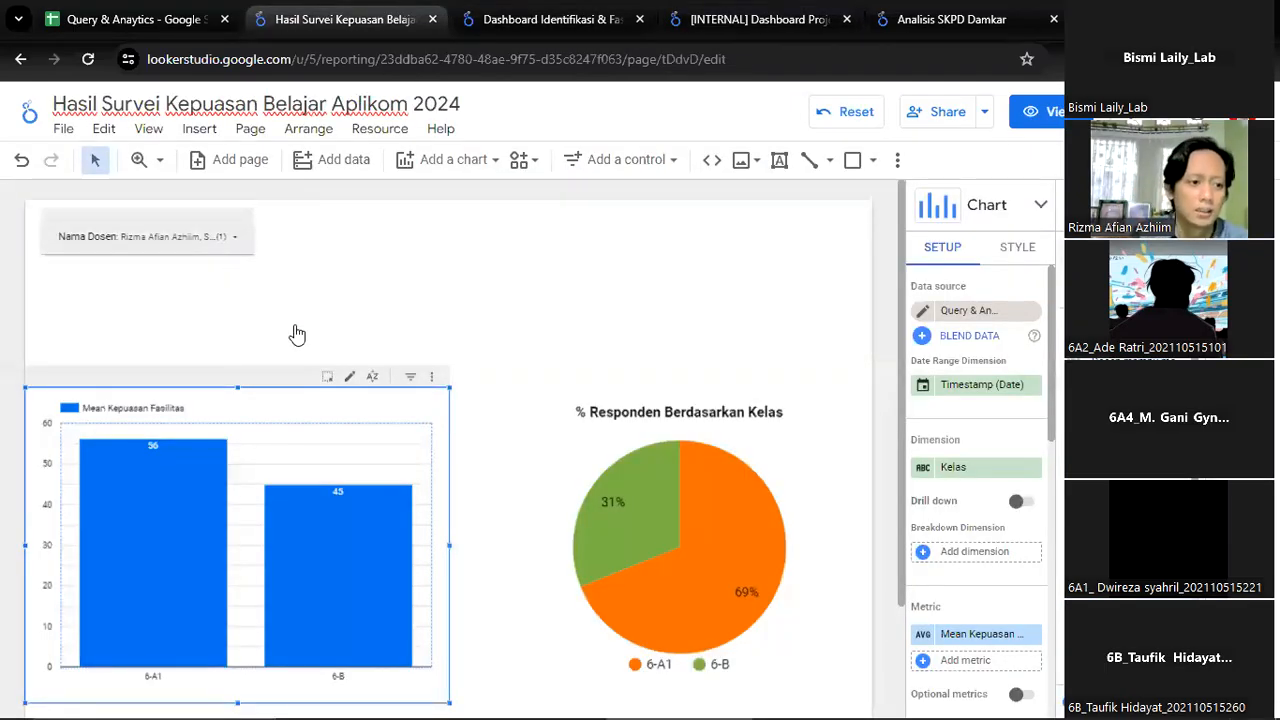
View the survey report in view mode, and examine the question columns of the Data Processing sheet in the Query & Anaytics spreadsheet in Google Sheets
click(147, 236)
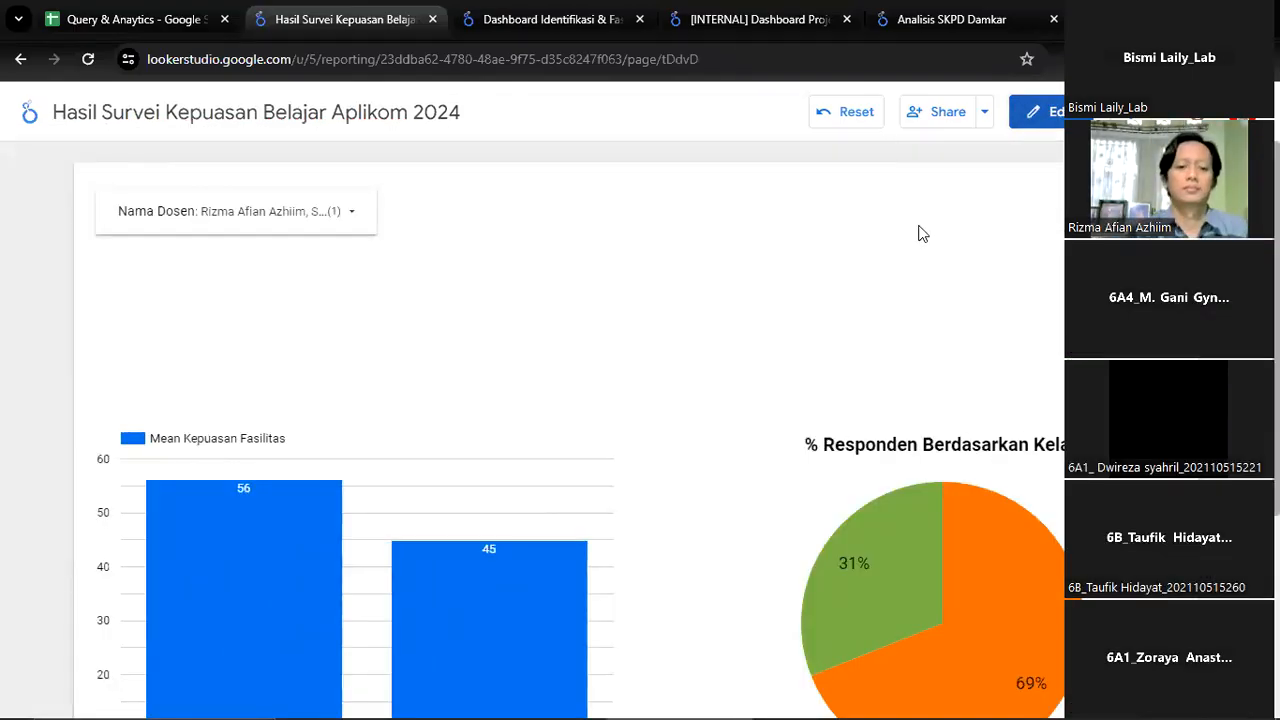
scroll(931, 279, down, 1)
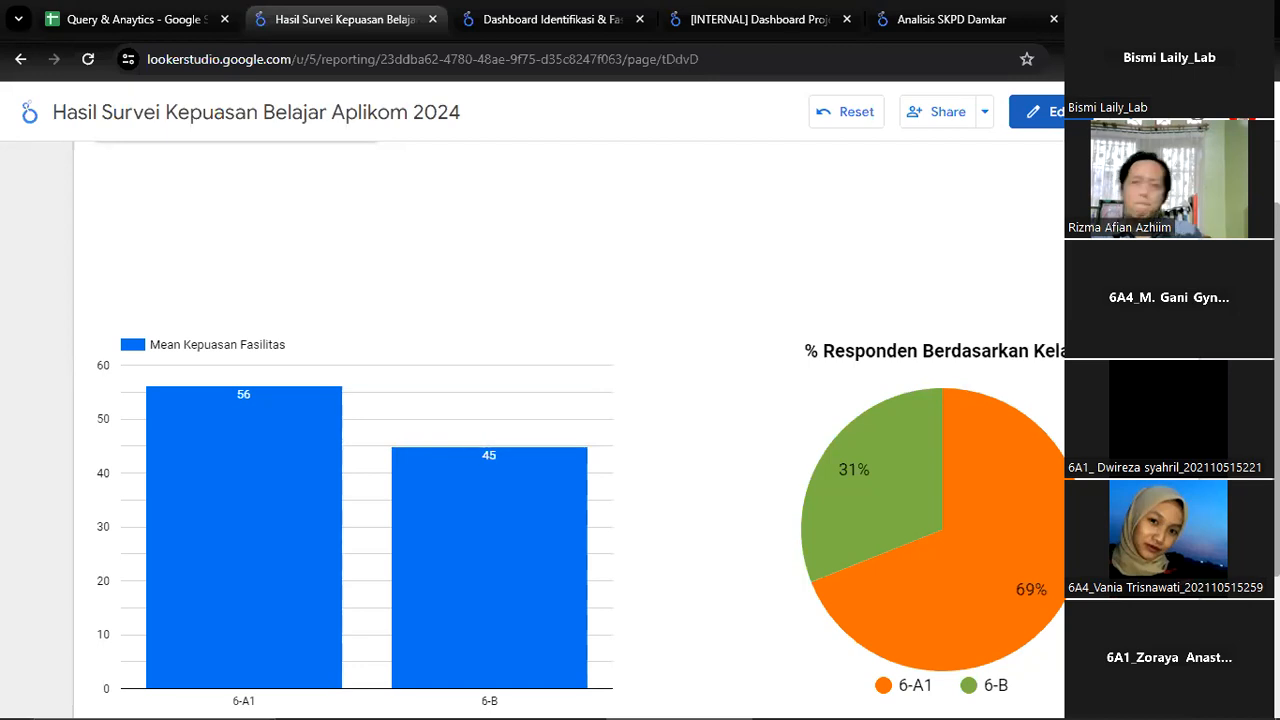
click(100, 18)
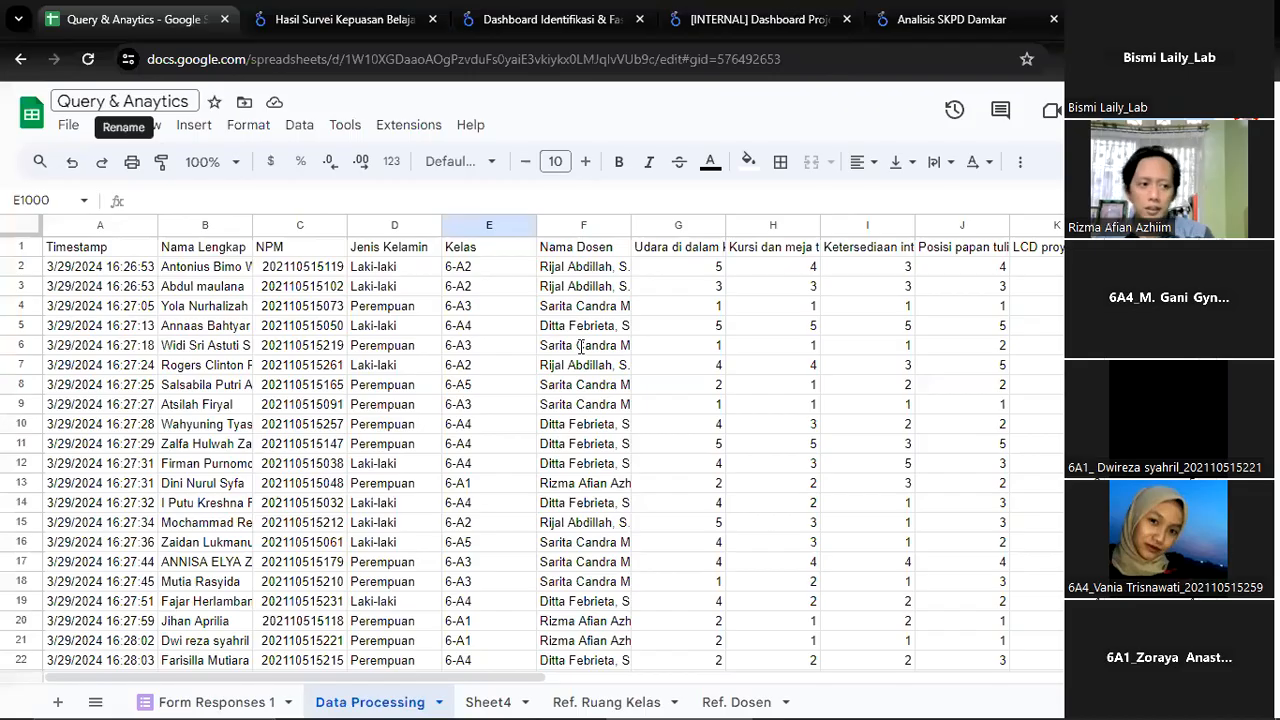
click(1062, 326)
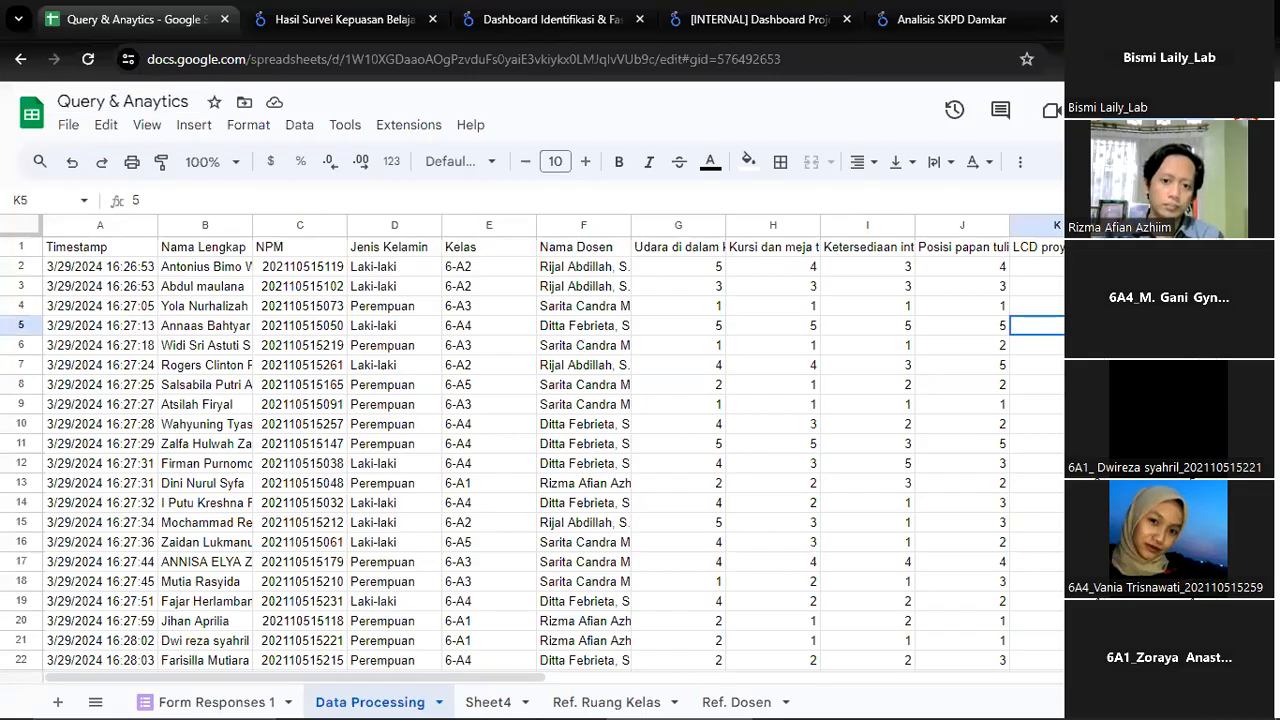
click(1136, 247)
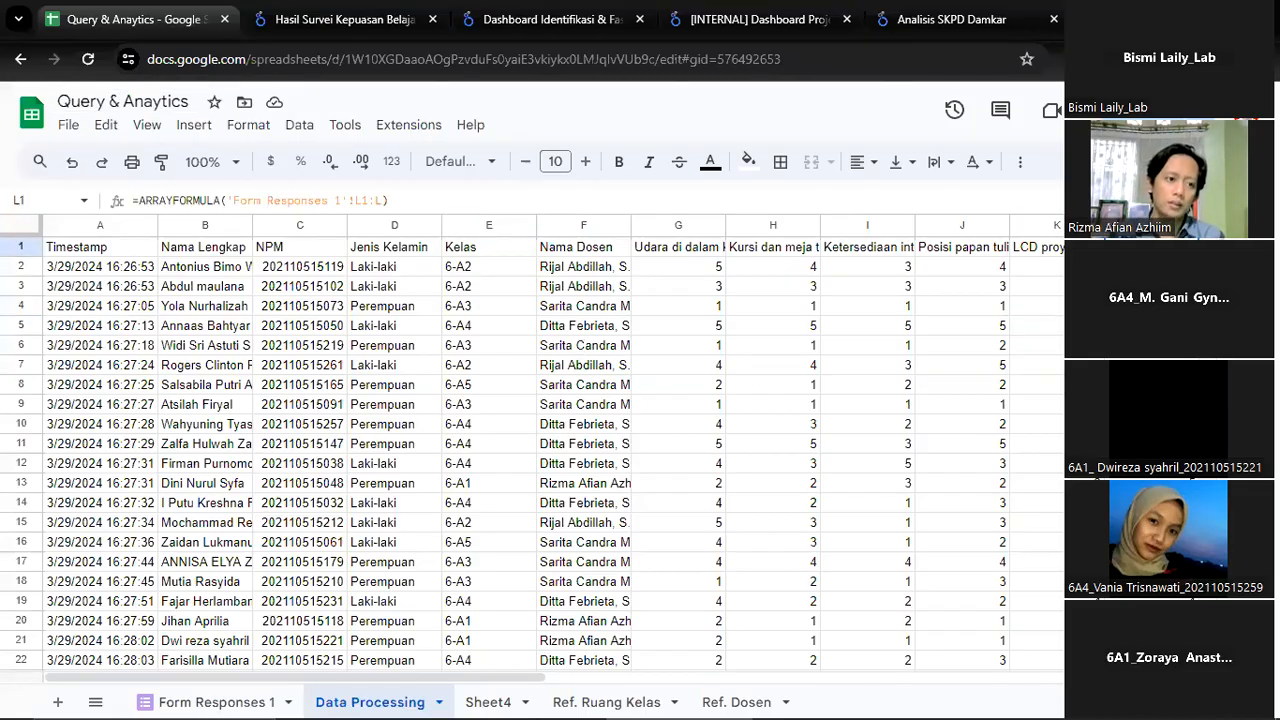
key(Right)
key(Right)
key(Right)
key(Right)
key(Right)
key(Right)
key(Right)
key(Right)
key(Right)
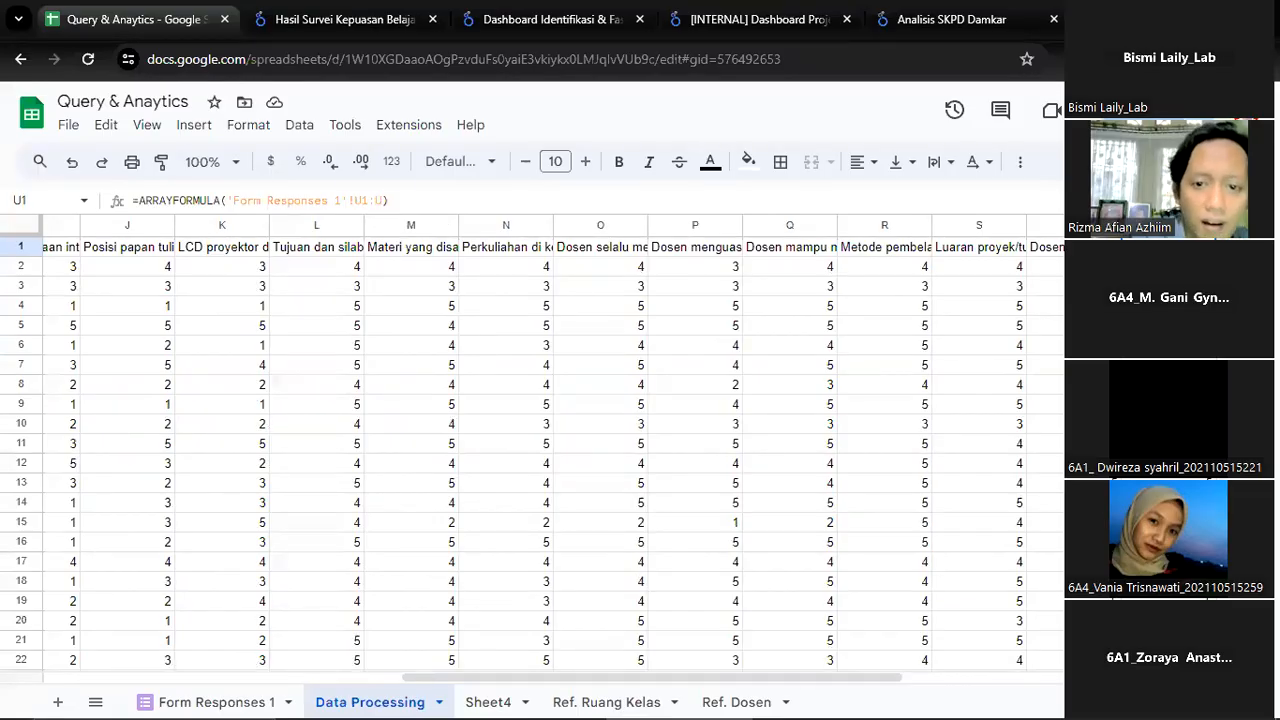
Copy the sharing link of the Query & Anaytics spreadsheet
click(1150, 110)
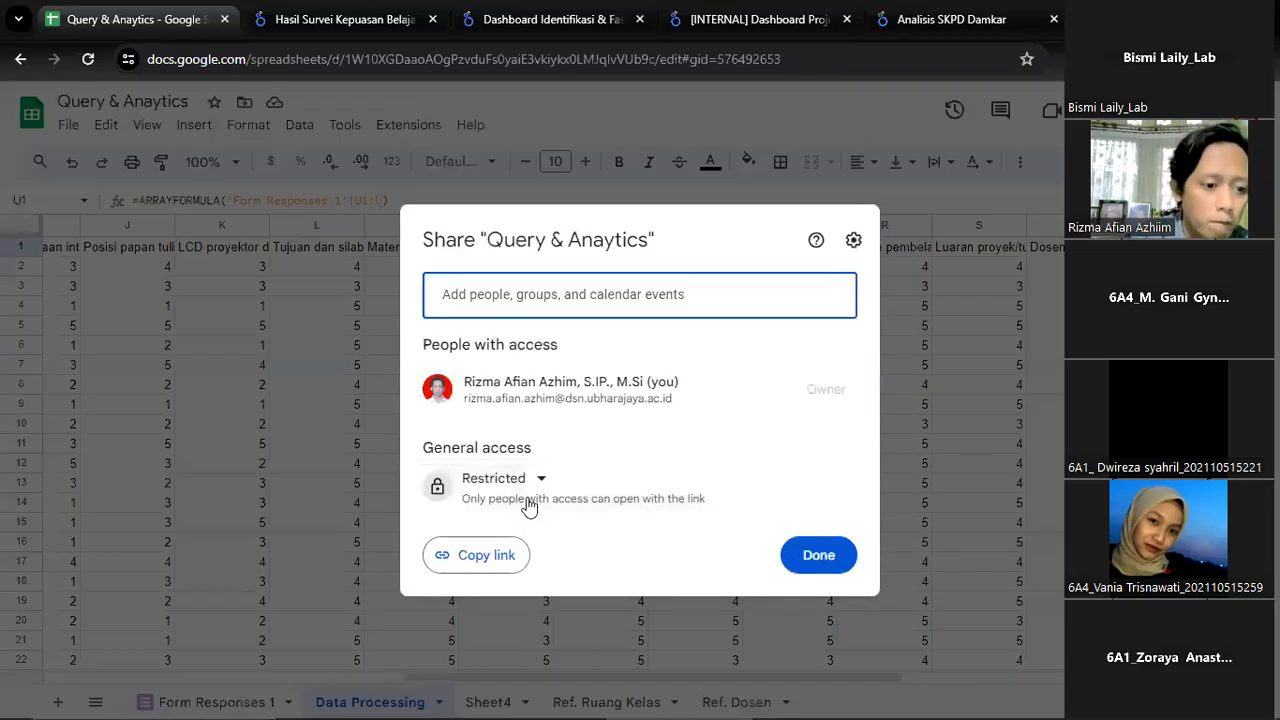
click(490, 556)
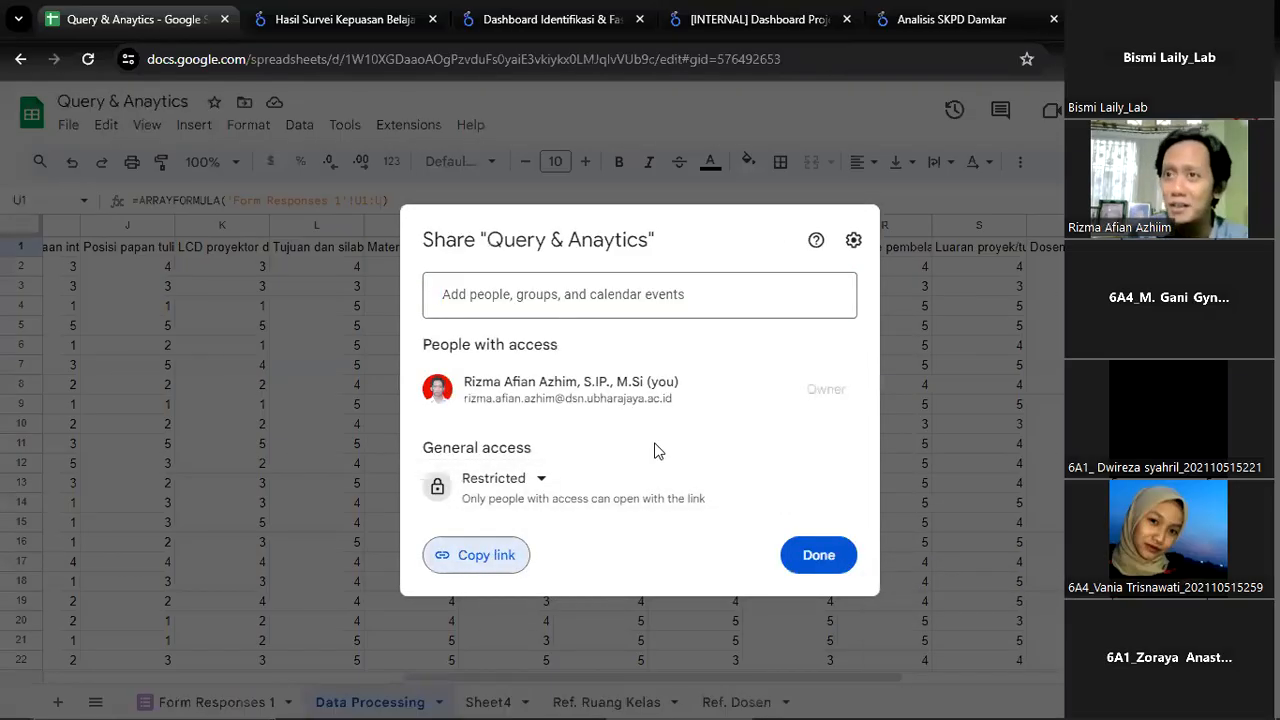
click(489, 558)
click(812, 560)
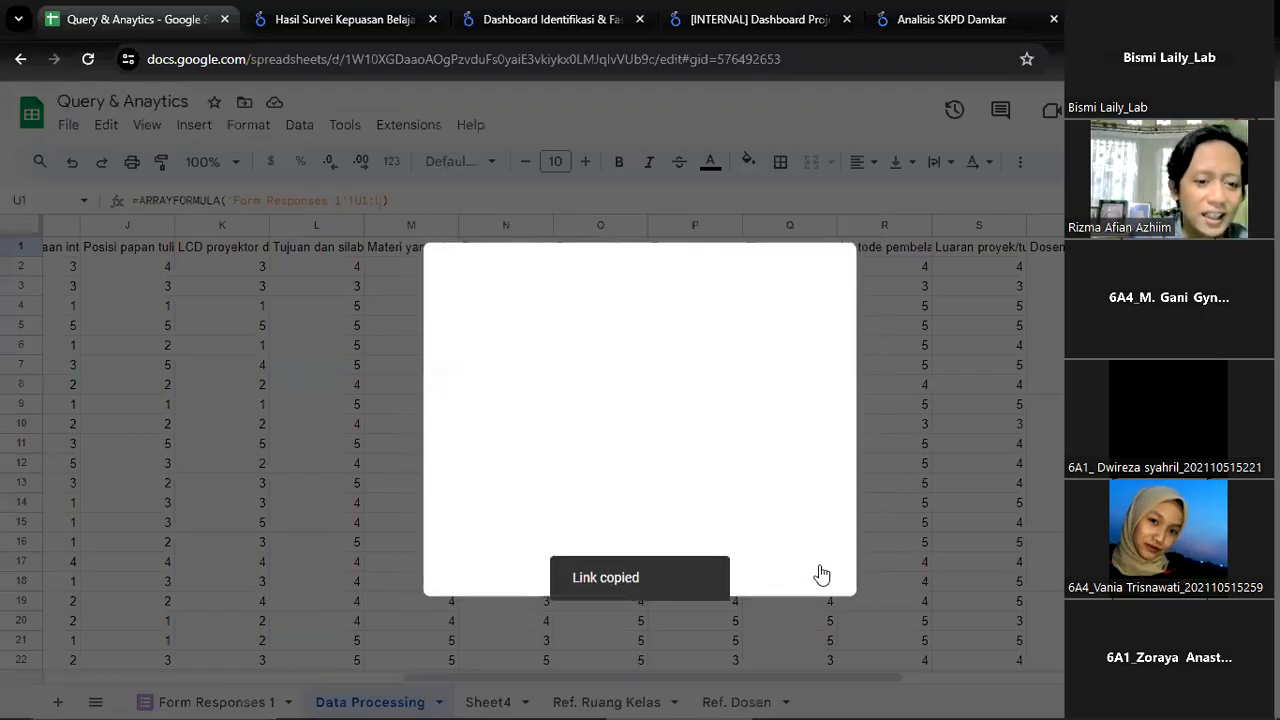
Give anyone with the link Viewer access to the Query & Anaytics spreadsheet and copy its link
click(1150, 110)
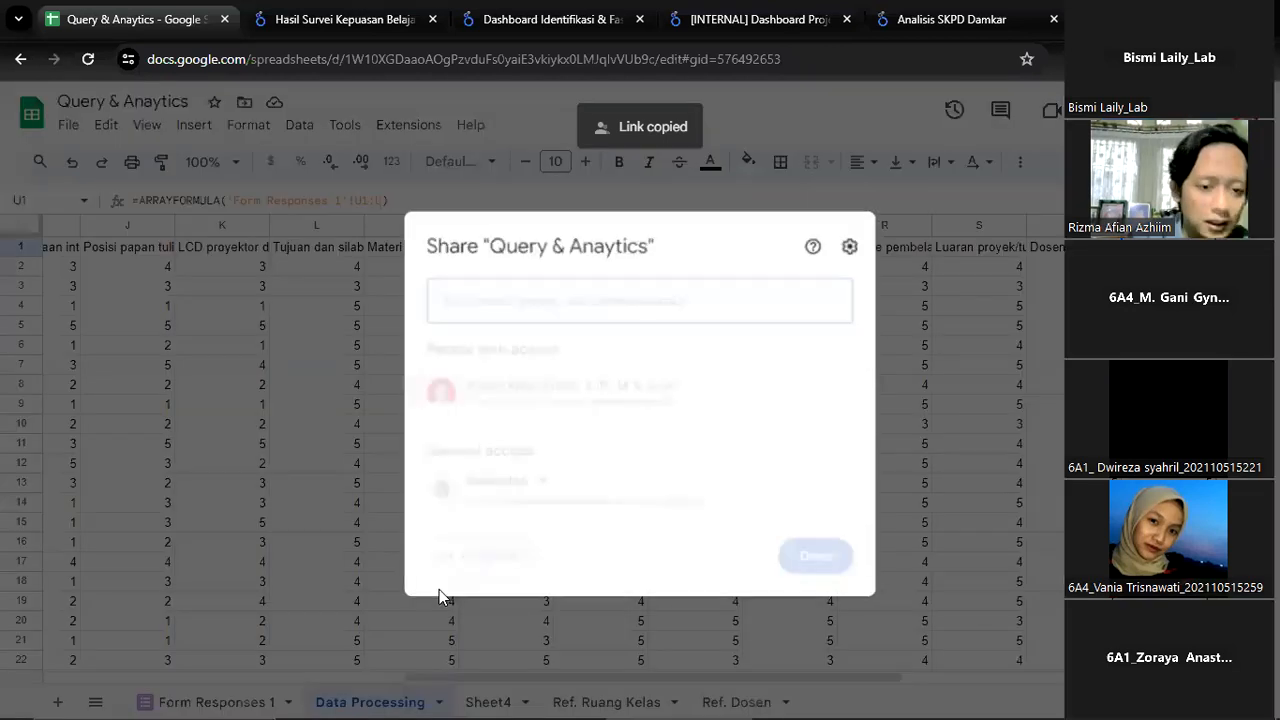
click(490, 487)
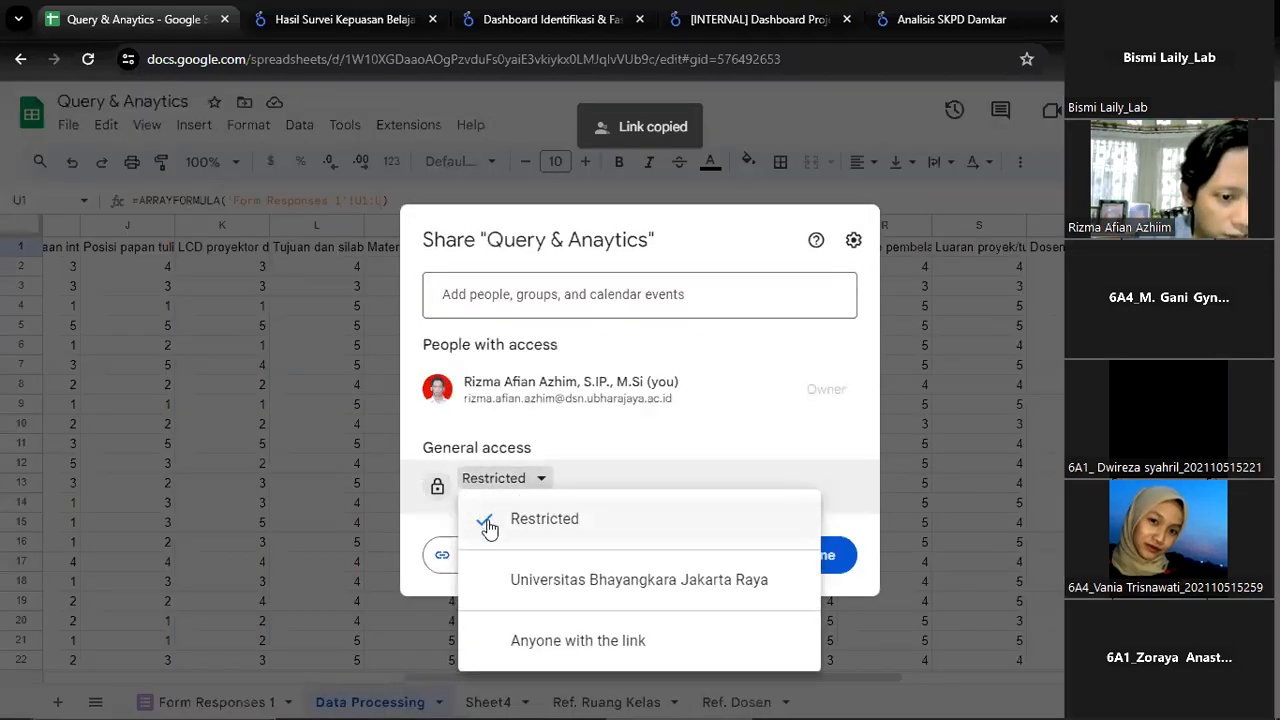
click(535, 639)
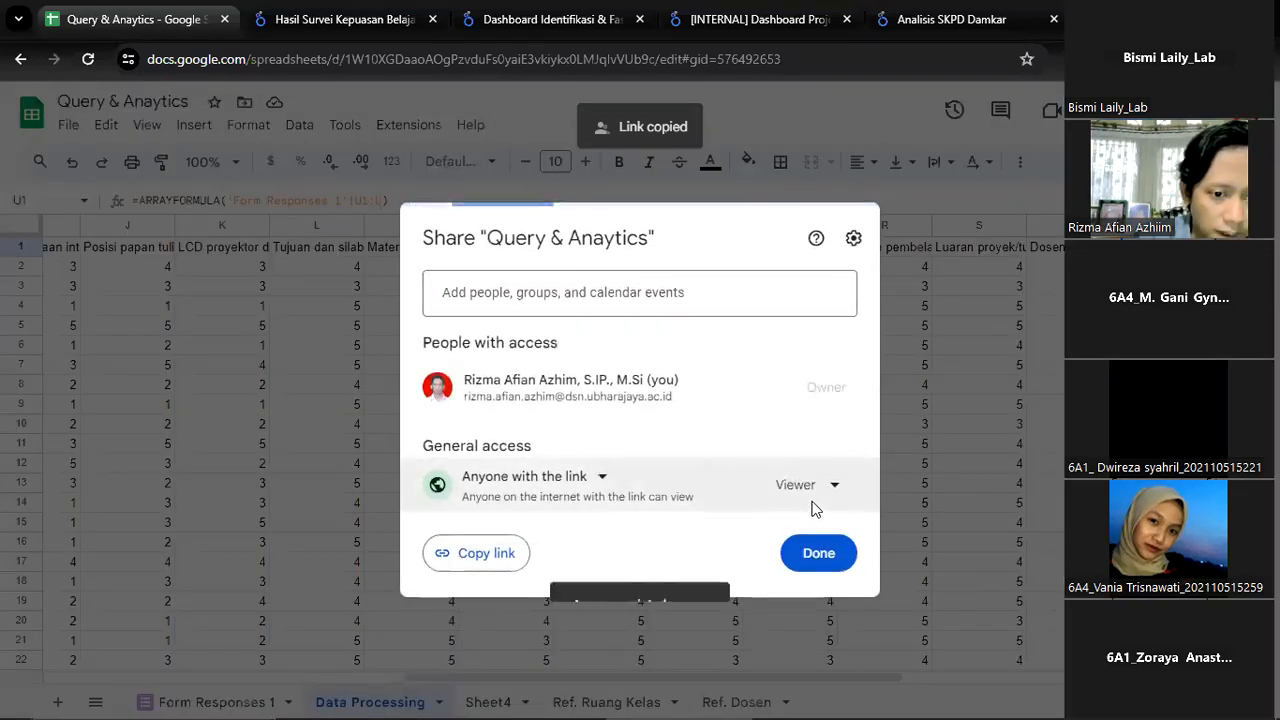
click(486, 560)
click(818, 565)
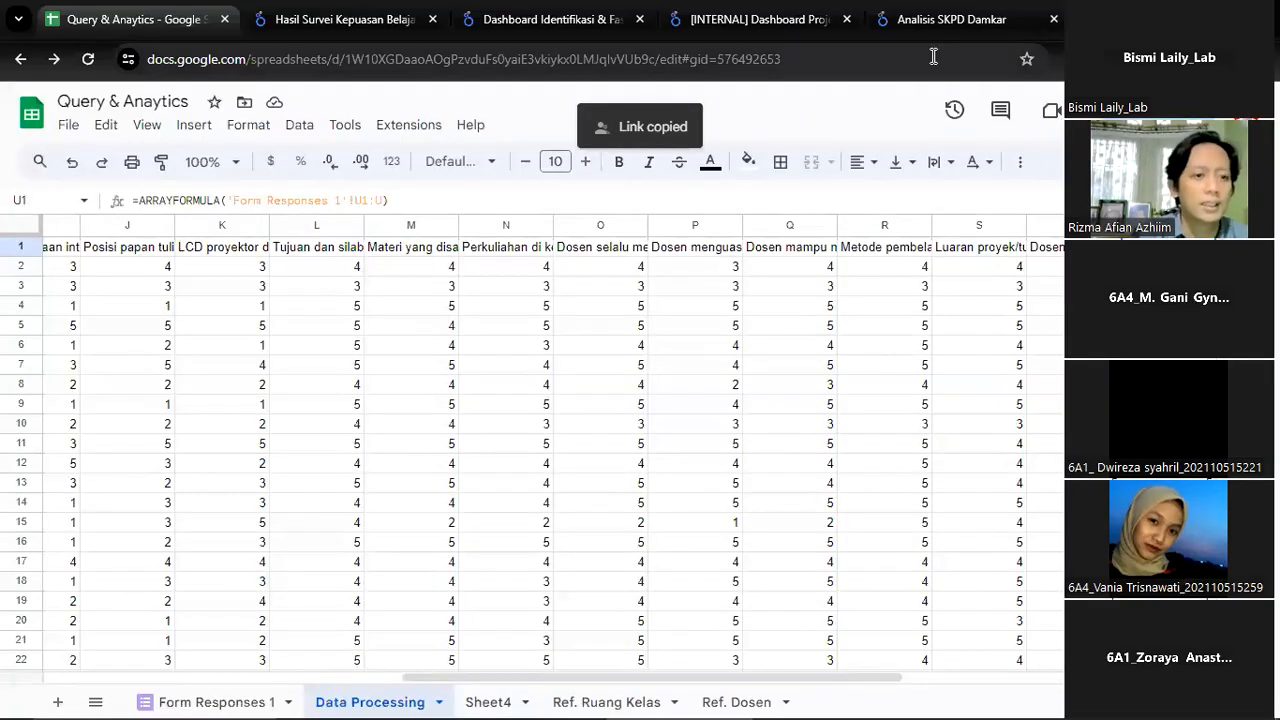
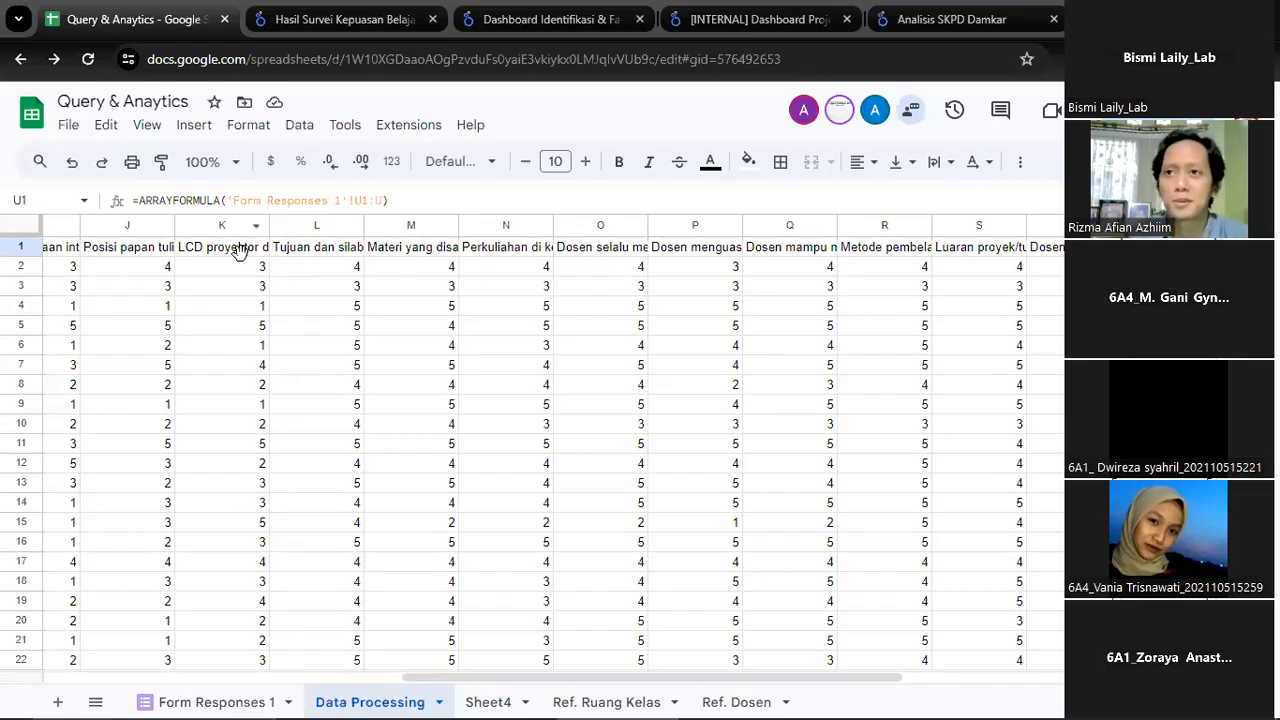
Examine the Skor and 100-scale columns for Fasilitas and Proses Pembelajaran in the Data Processing sheet, back to the Nama Dosen column
click(722, 252)
key(ctrl+Right)
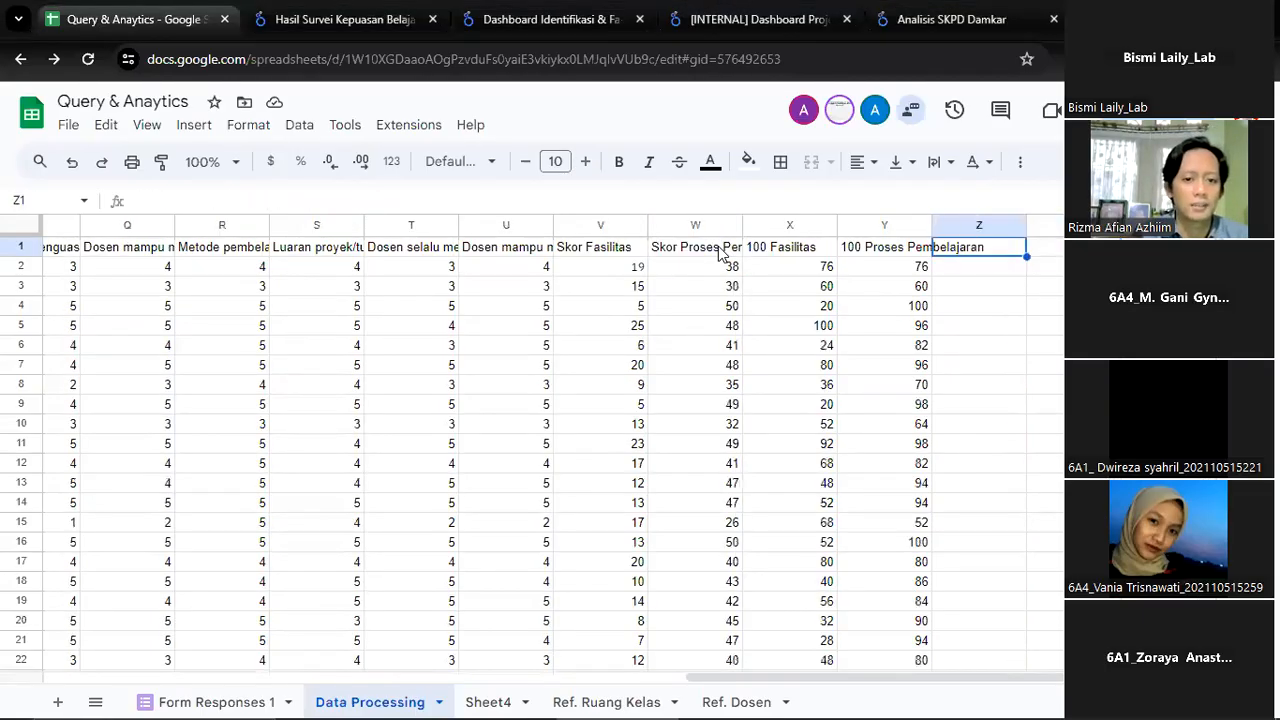
key(Left)
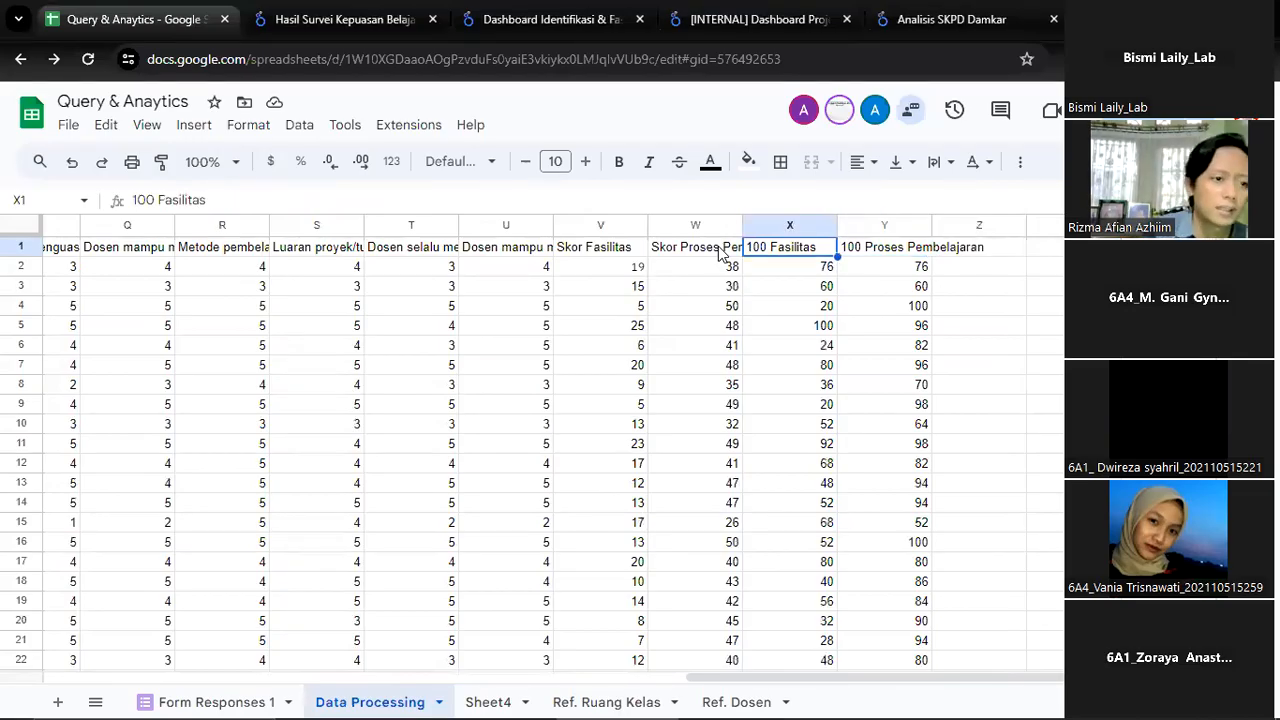
key(Down)
key(Right)
key(Left)
key(Left)
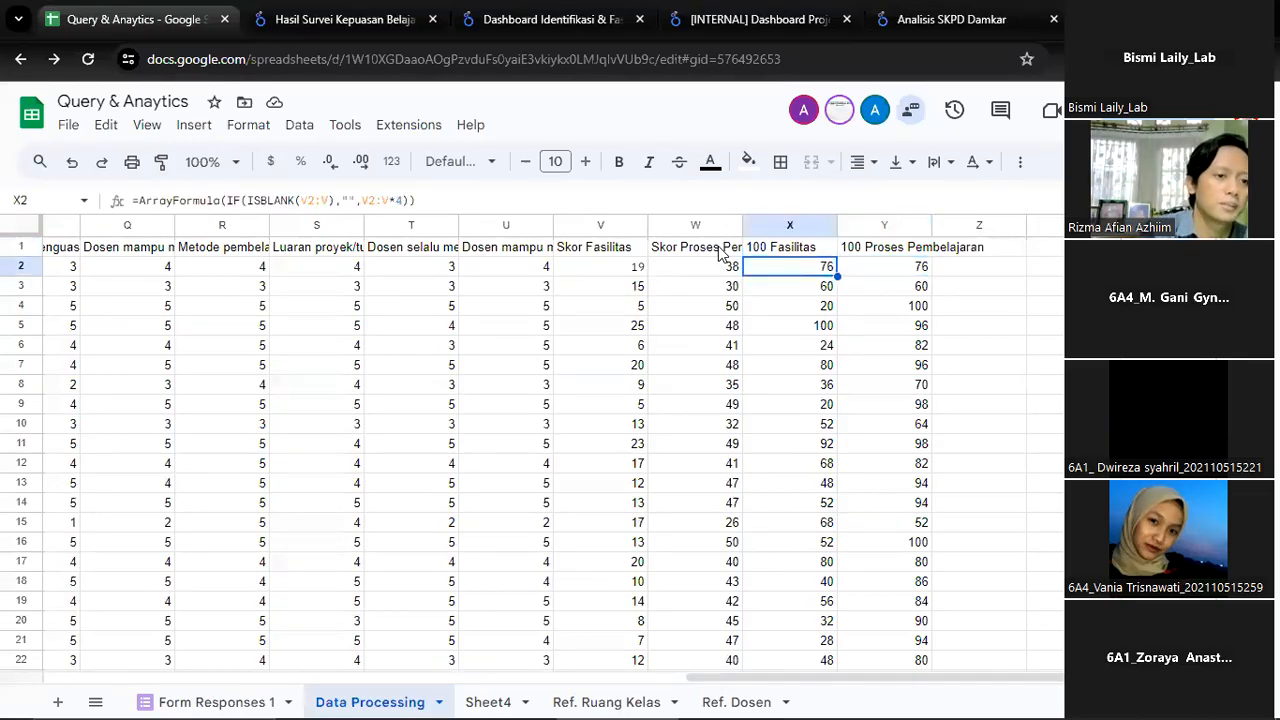
key(Right)
key(Right)
key(Left)
key(Left)
key(Left)
key(Left)
key(Left)
key(Left)
key(Left)
key(Left)
key(Left)
key(Left)
key(Left)
key(Left)
key(Left)
key(Left)
key(Left)
key(Left)
key(Left)
key(Left)
key(Left)
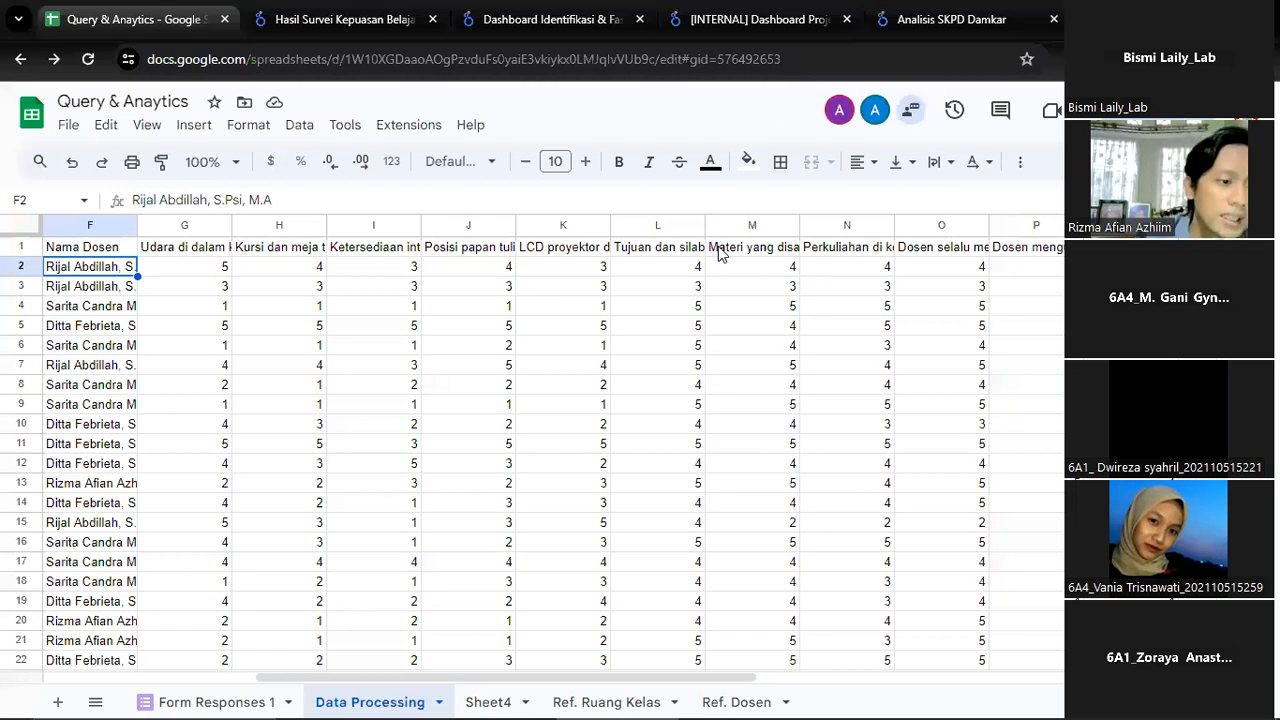
Switch to Google Classroom in a new browser tab and open the classwork of Aplikasi Komputer dalam Ilmu Psikologi 6B
click(858, 10)
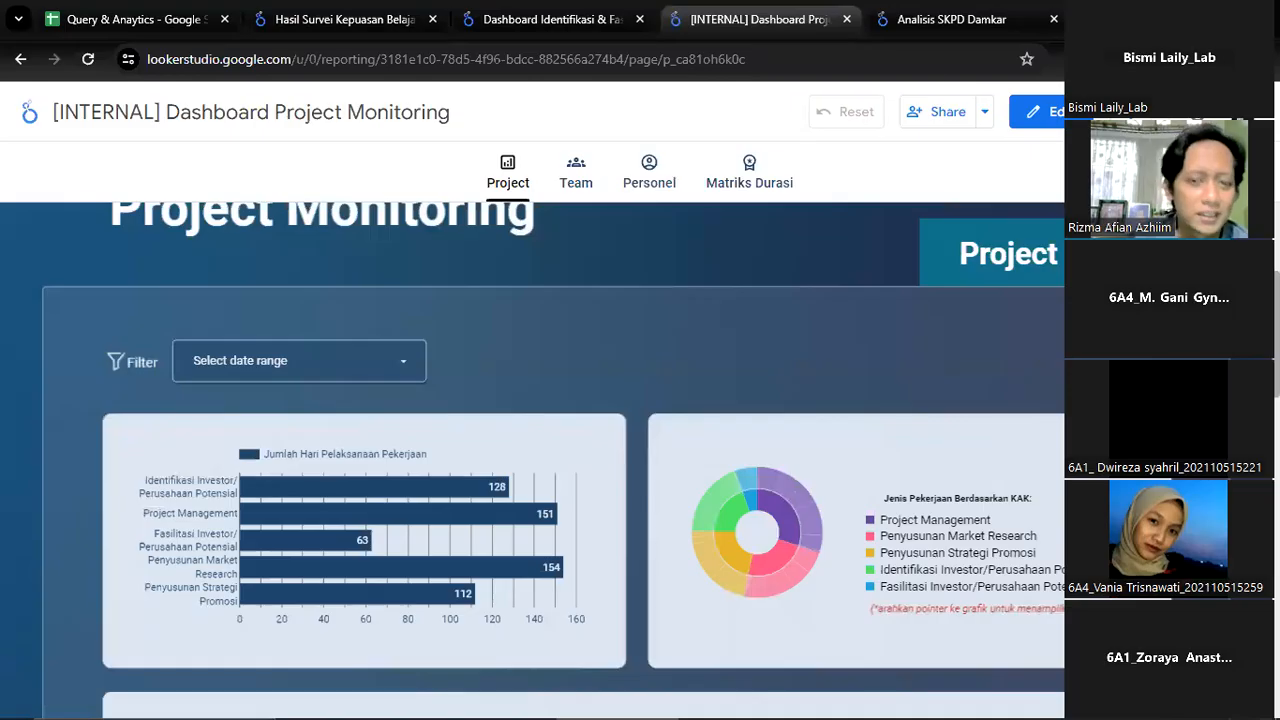
key(ctrl+t)
click(192, 93)
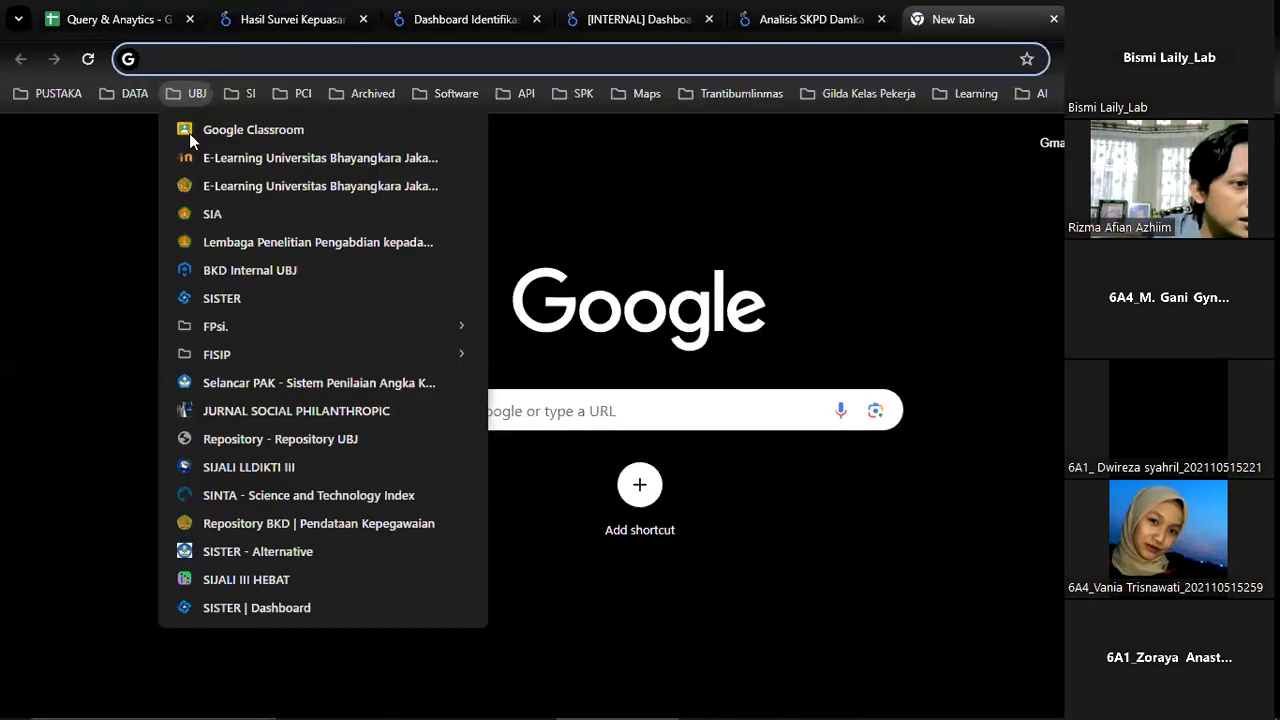
click(237, 140)
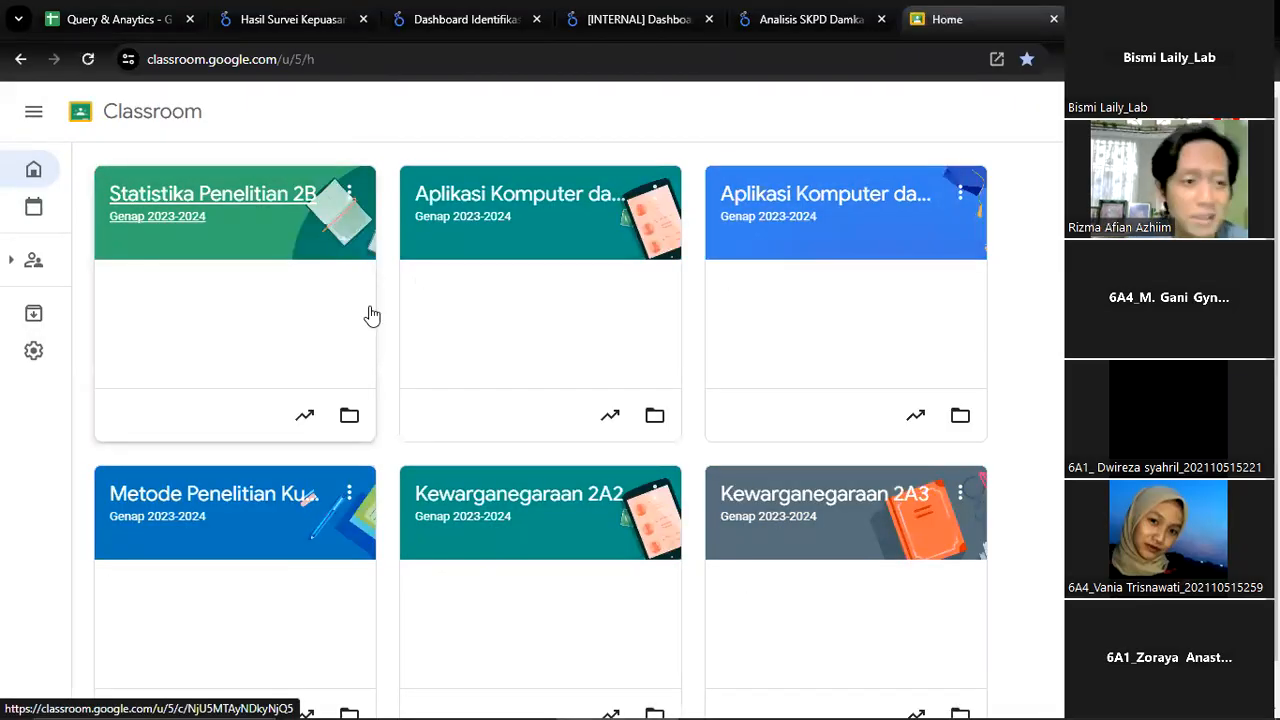
click(549, 239)
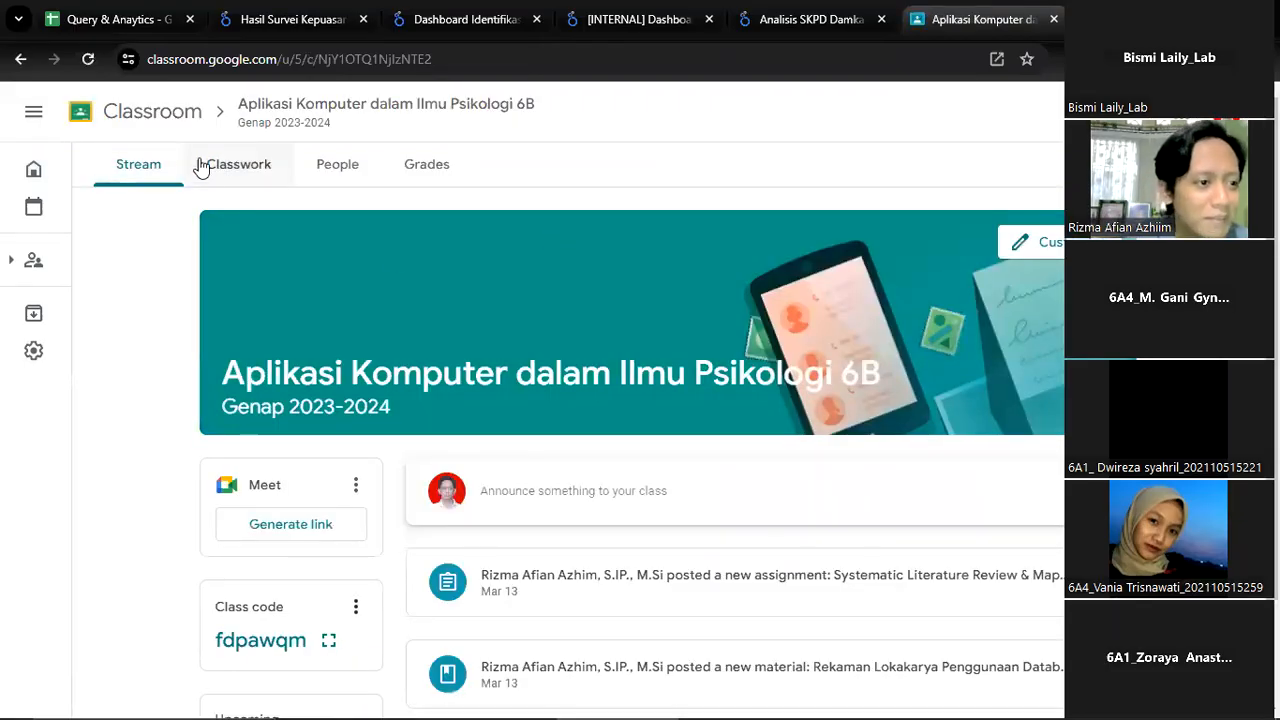
click(257, 165)
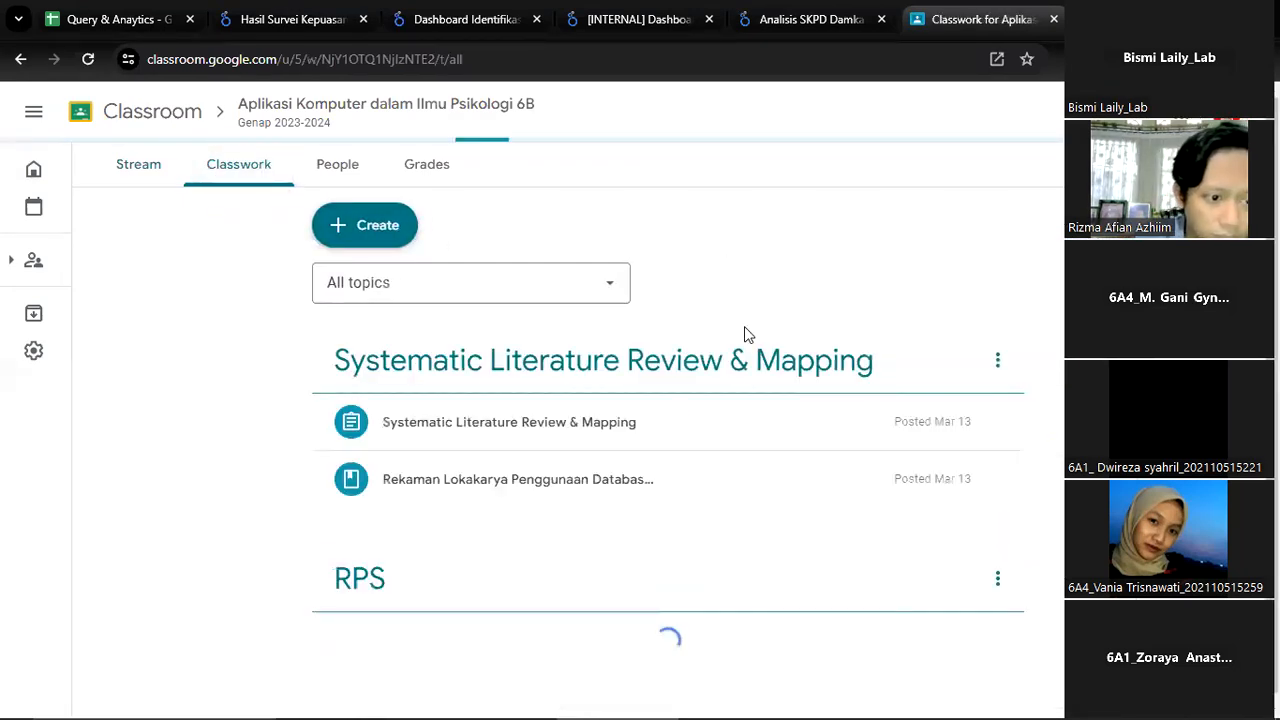
Open the RPS PDF under Rencana Pembelajaran Semester, enlarge it and highlight the planned competence of meeting 7 on page 17
click(508, 651)
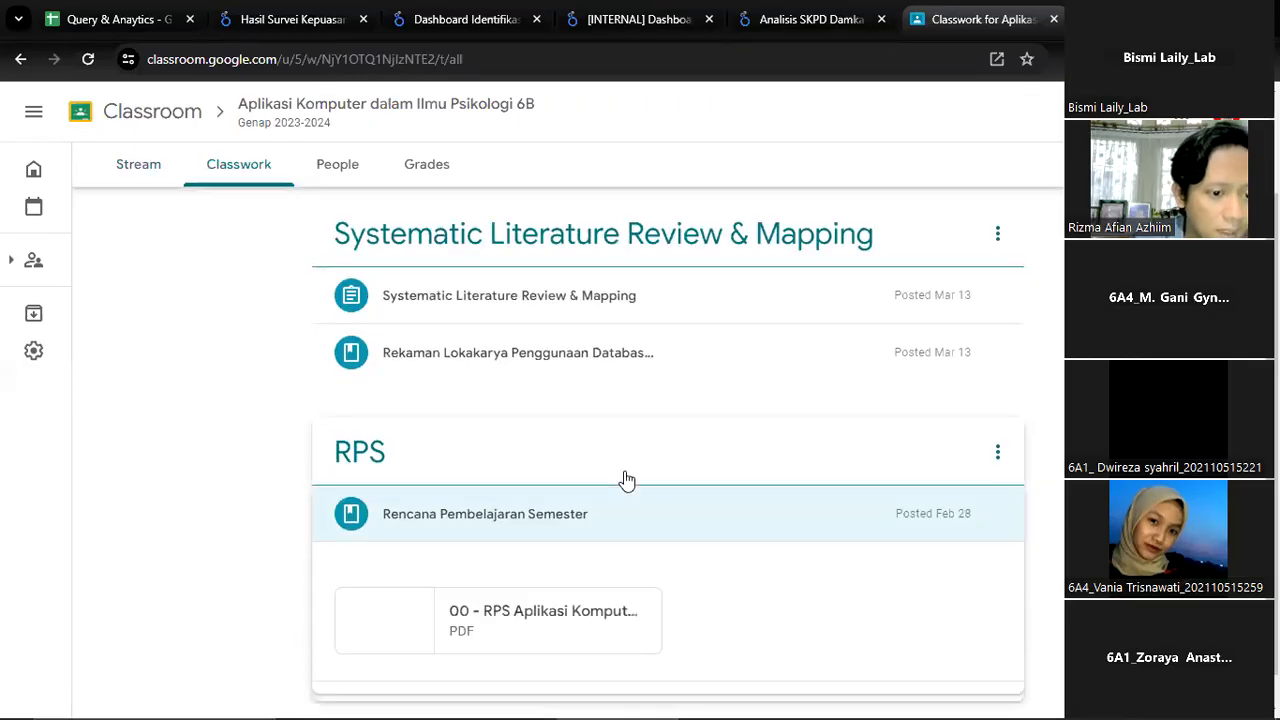
click(606, 627)
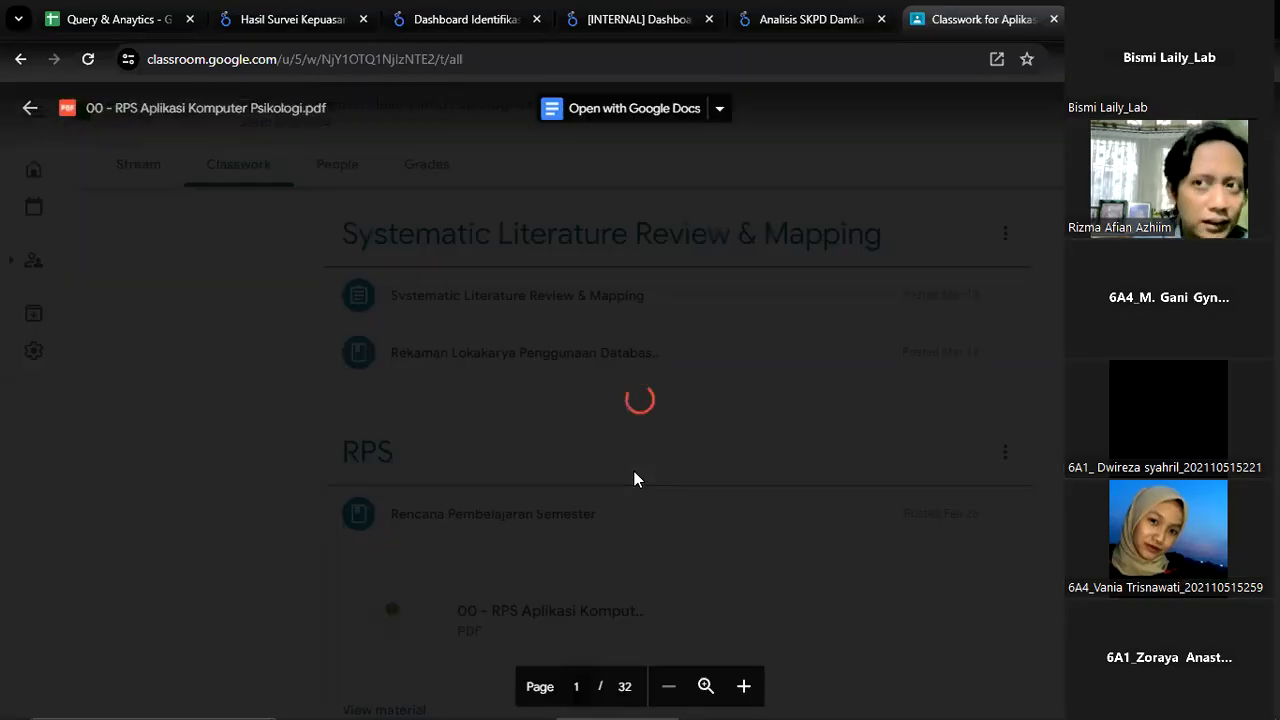
scroll(634, 471, down, 10)
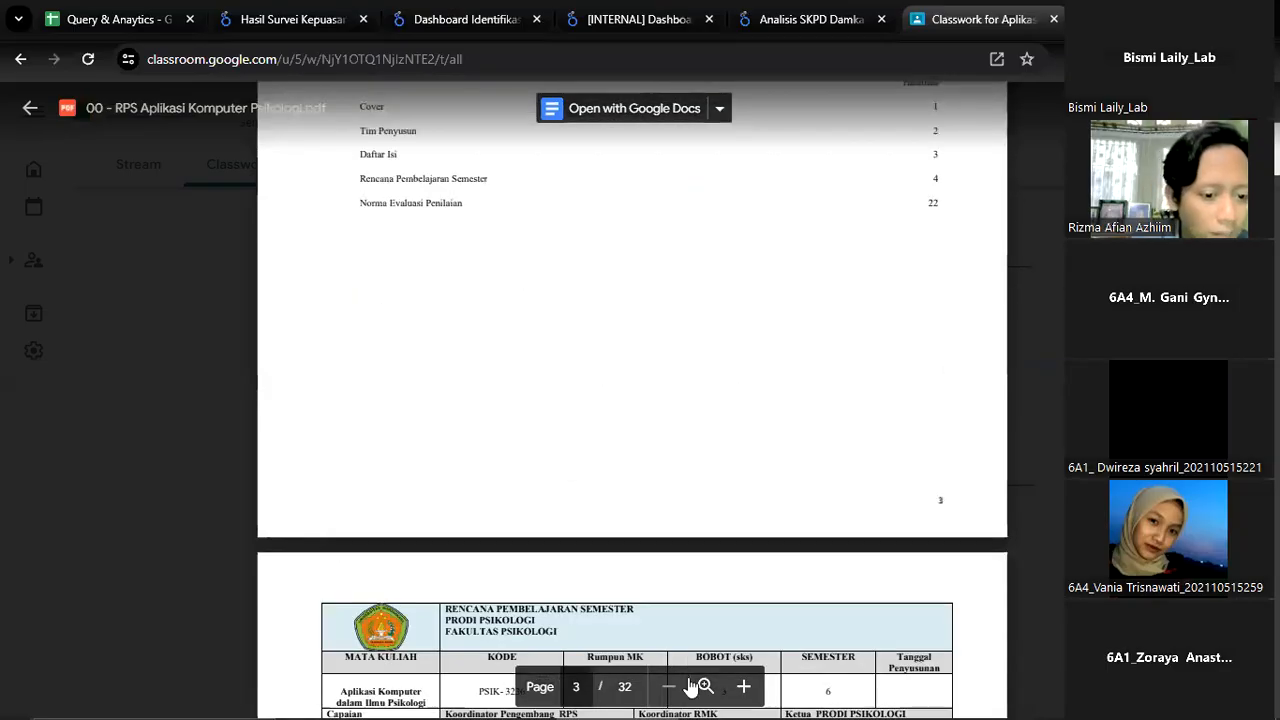
click(743, 686)
scroll(785, 572, down, 5)
scroll(785, 572, down, 15)
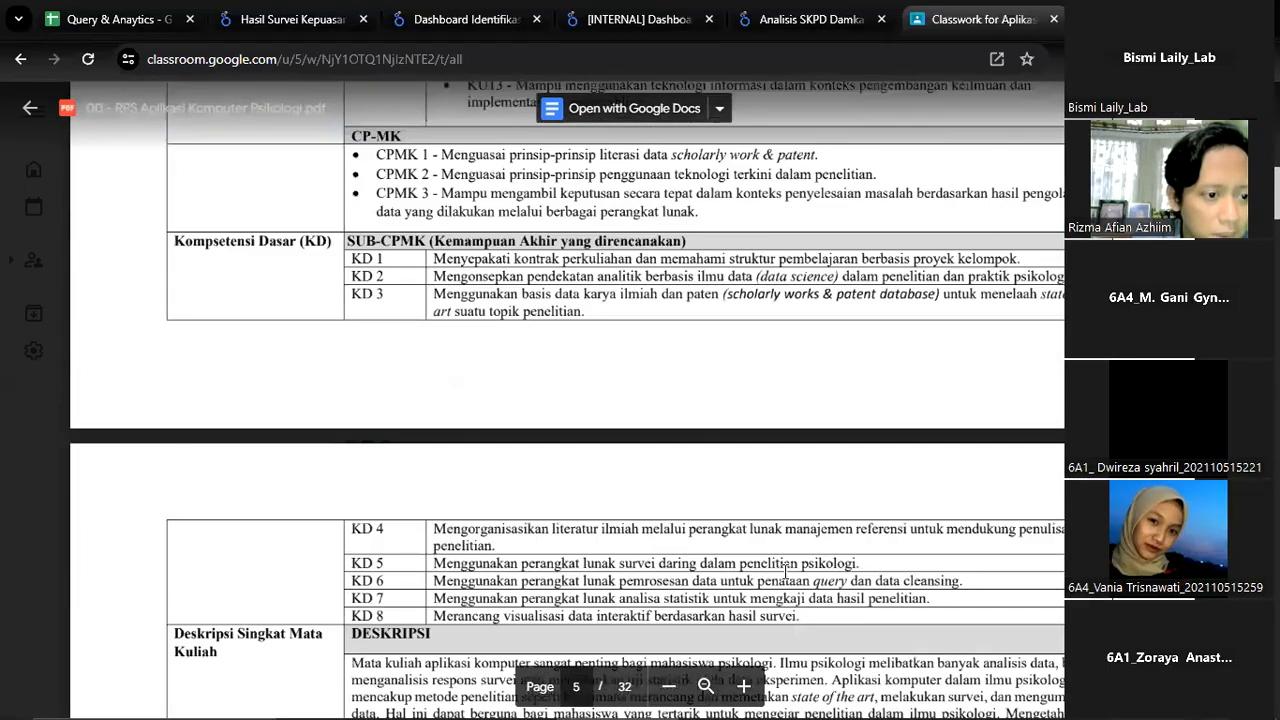
scroll(785, 572, down, 20)
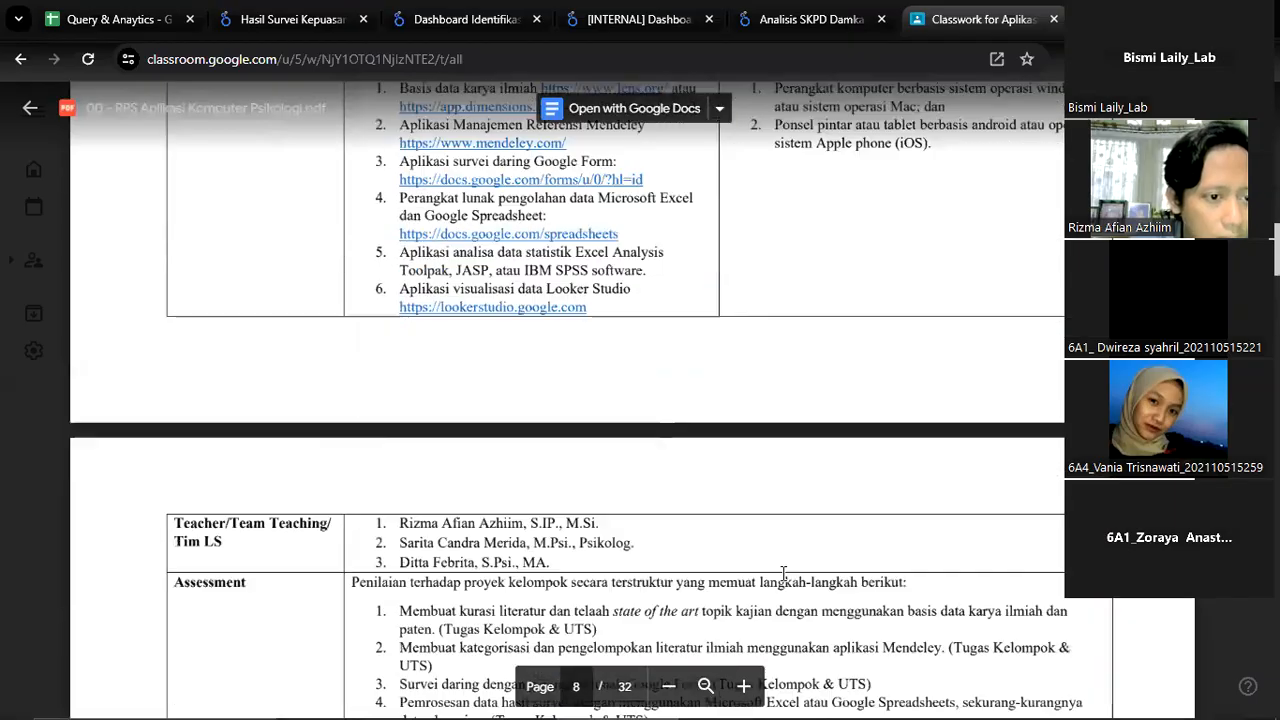
scroll(605, 460, down, 15)
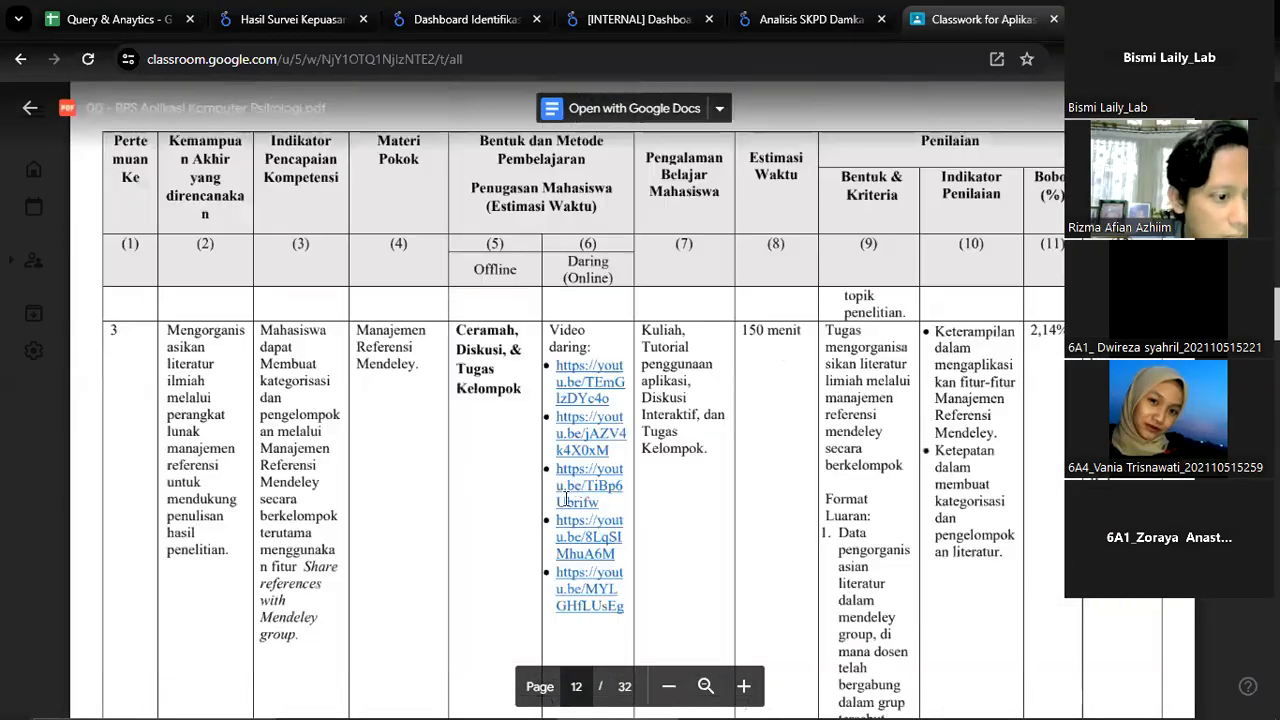
scroll(445, 528, down, 15)
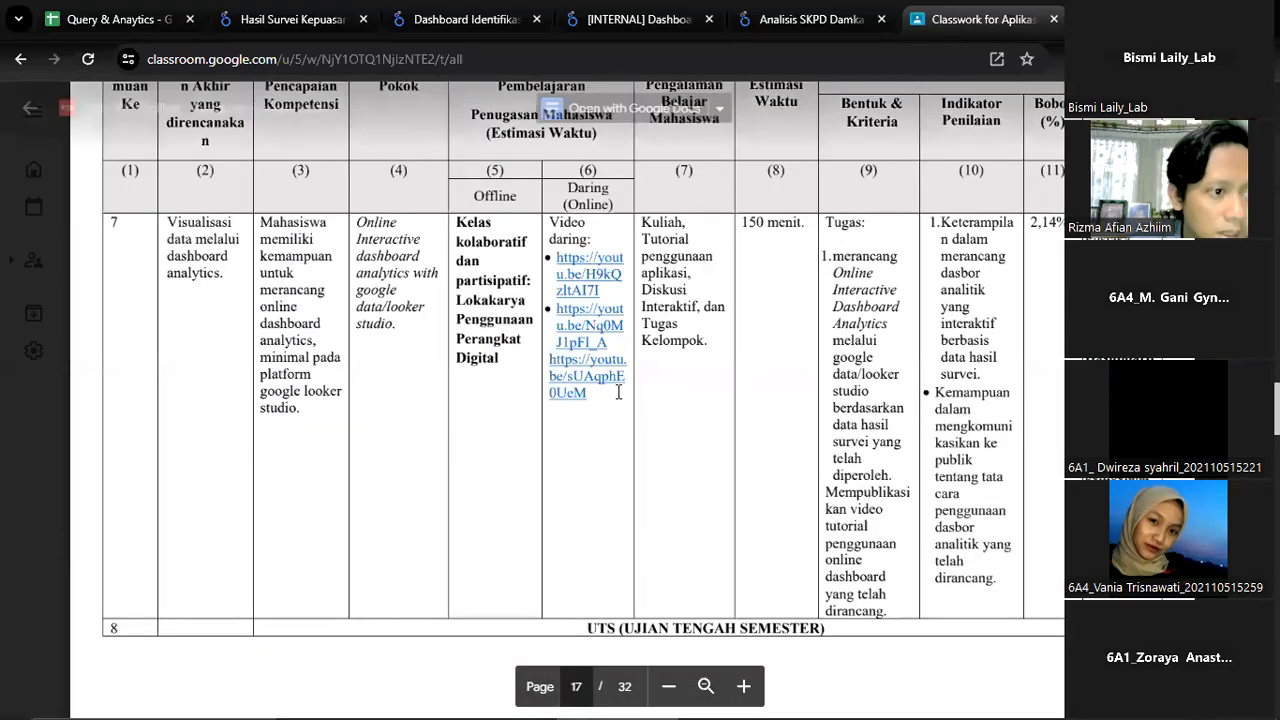
drag(195, 225, 204, 275)
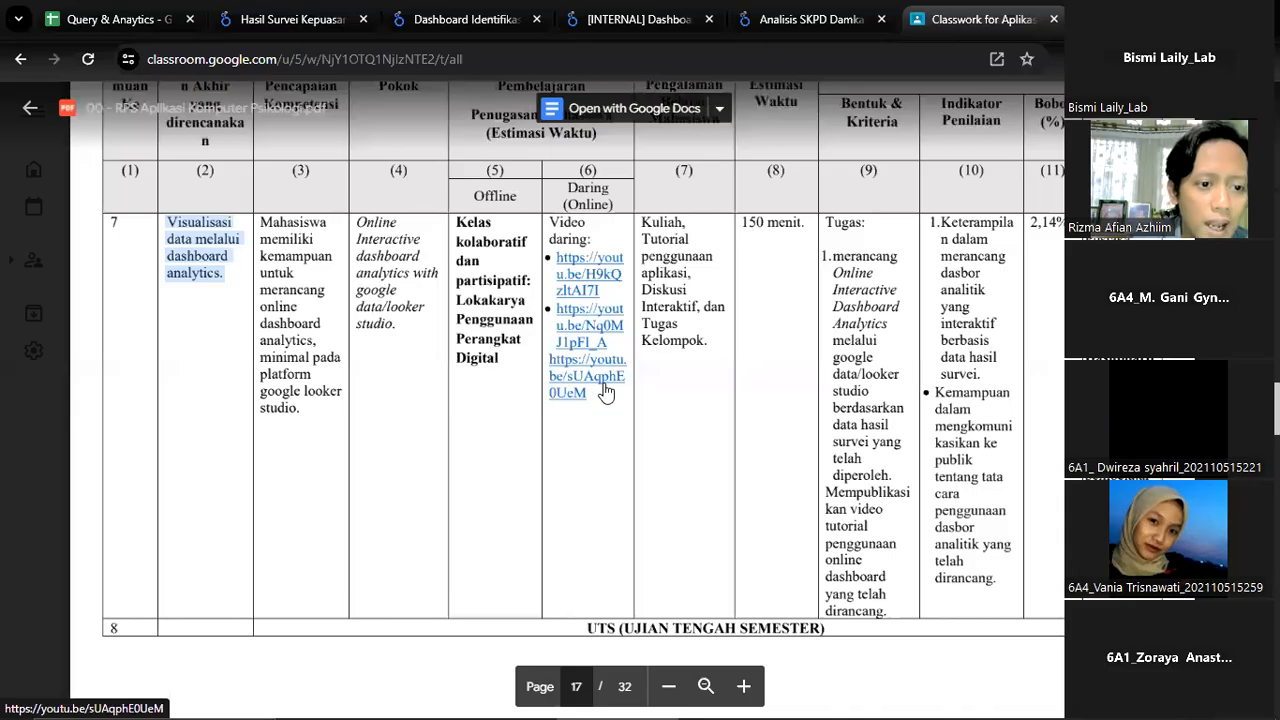
Open meeting 7's first tutorial video link, pause the video and look over its page and description
click(597, 285)
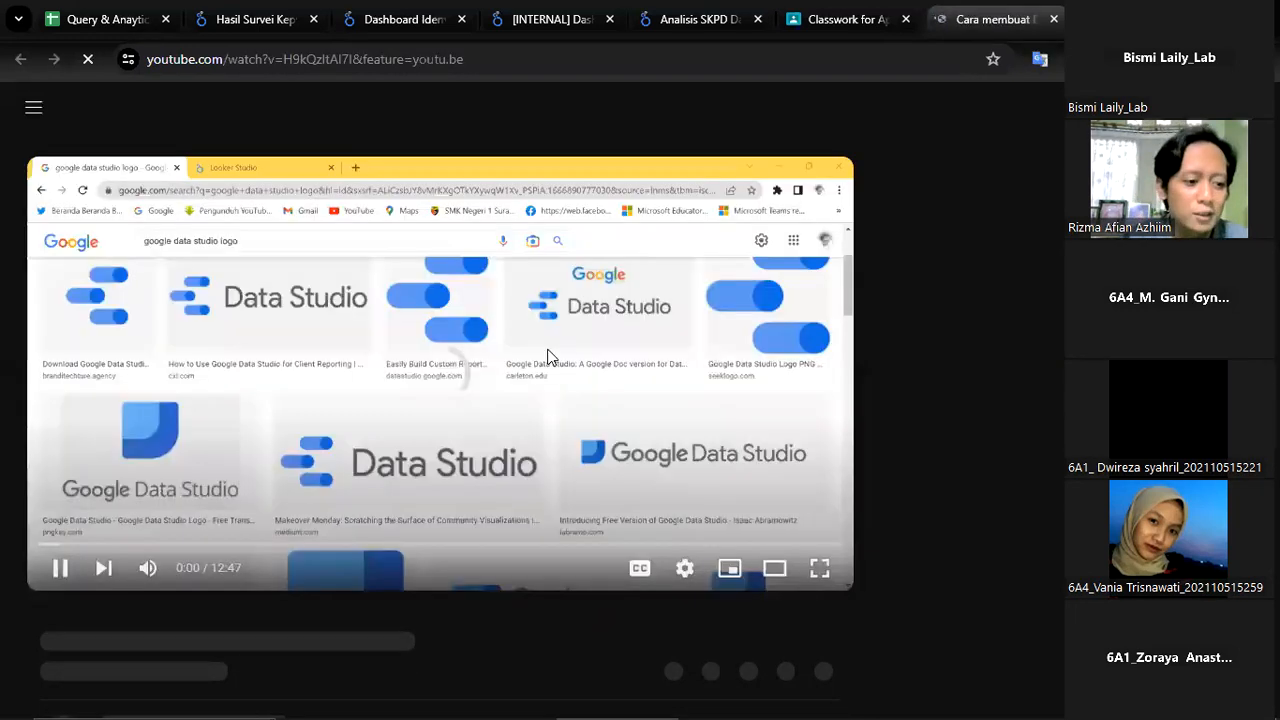
click(545, 375)
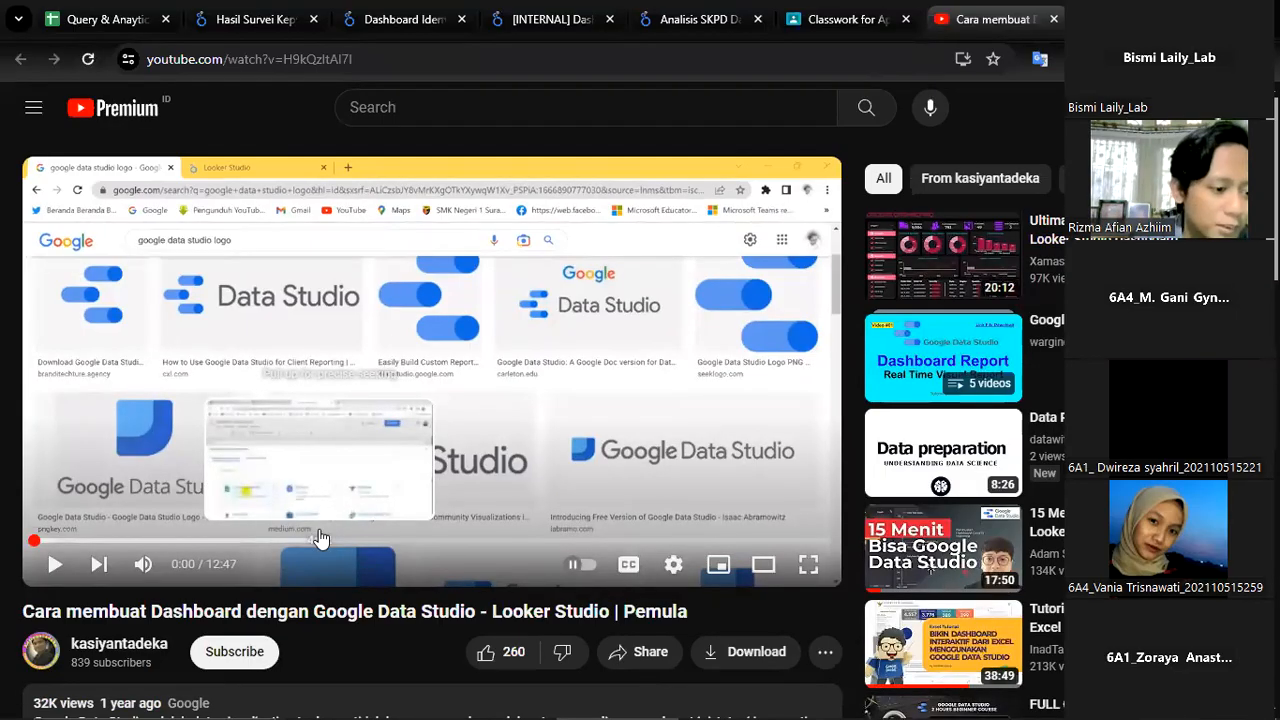
scroll(117, 510, down, 2)
scroll(430, 450, up, 2)
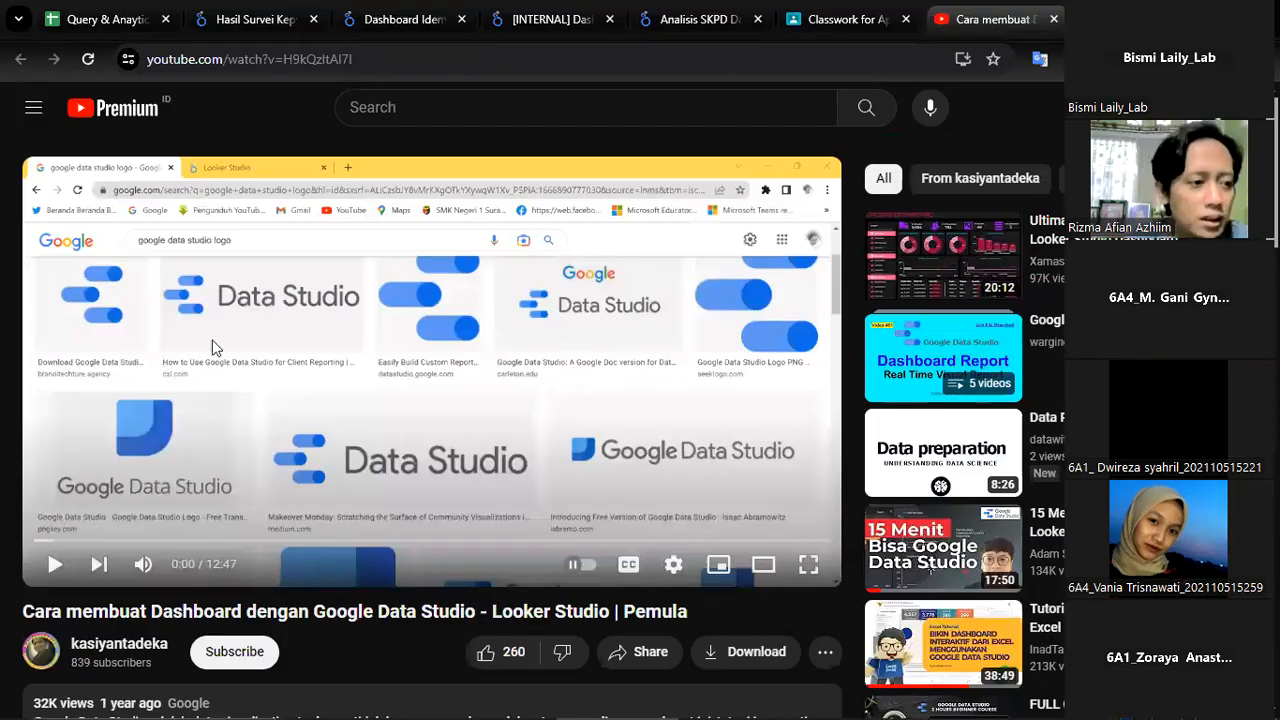
scroll(217, 348, down, 6)
scroll(117, 337, up, 2)
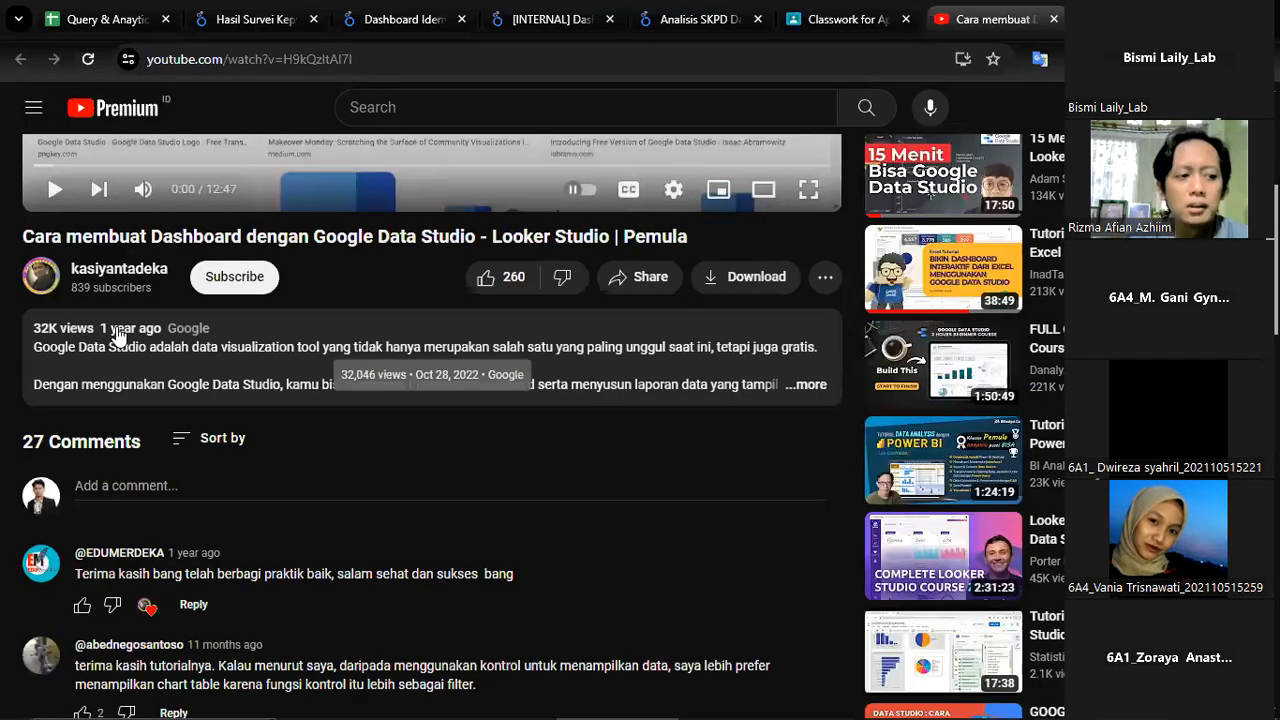
click(804, 10)
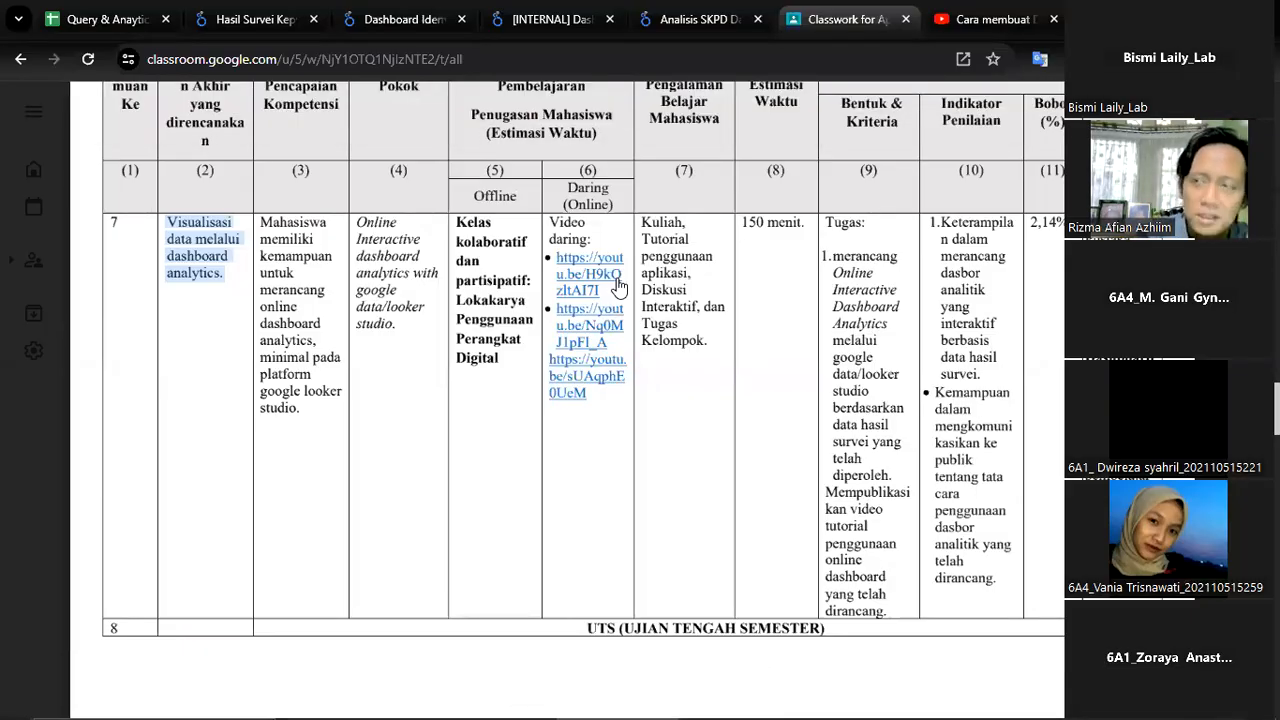
click(990, 19)
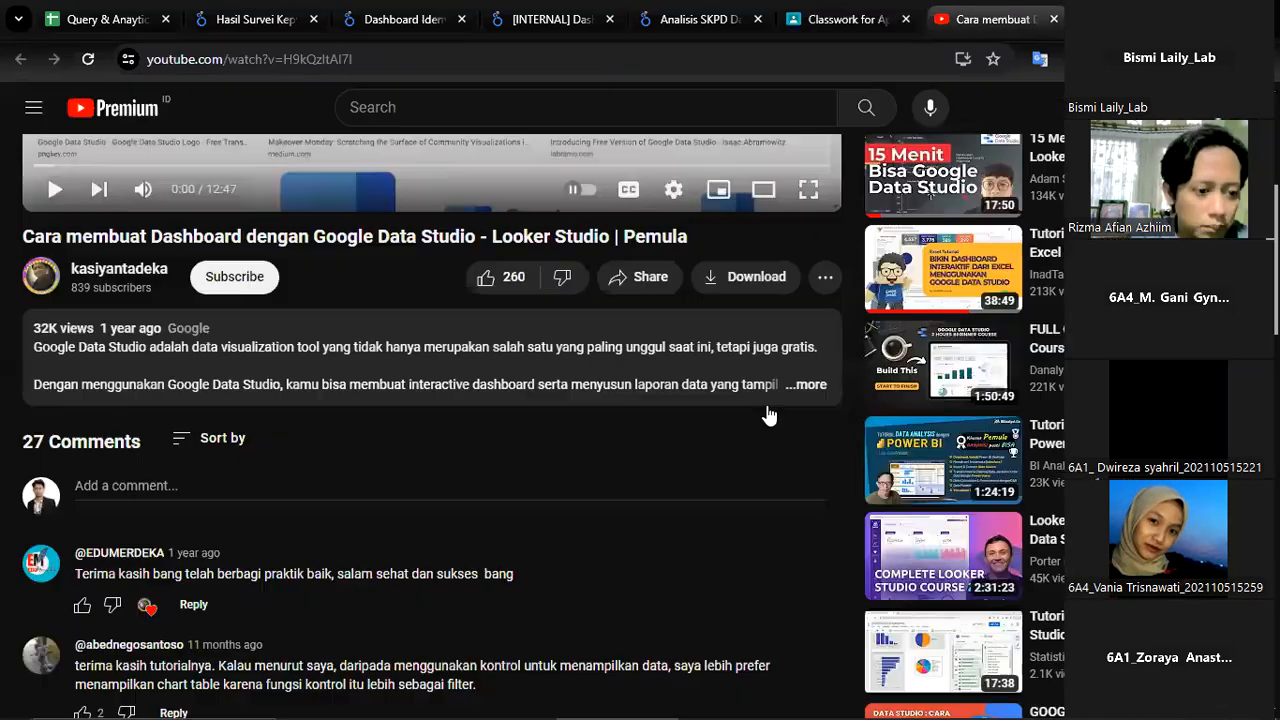
scroll(680, 225, up, 1)
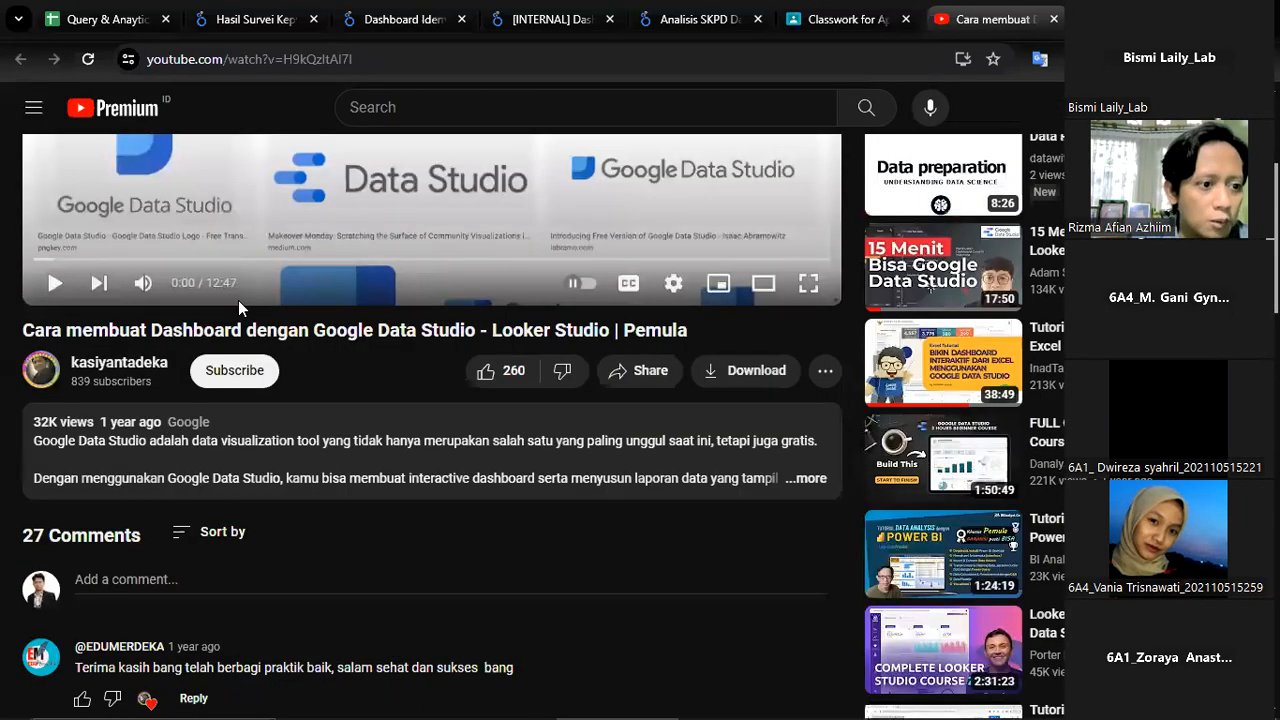
scroll(517, 242, up, 2)
Open meeting 7's second and third tutorial video links from the syllabus and return to the PDF
click(848, 19)
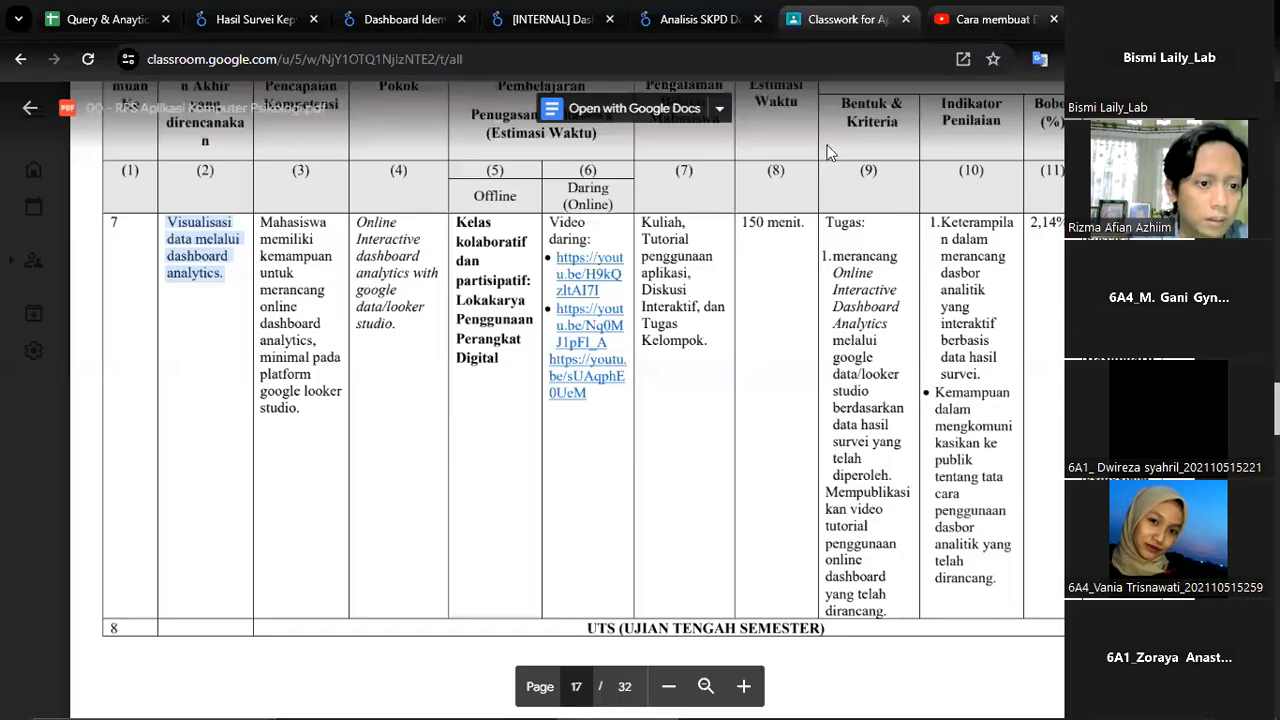
click(609, 343)
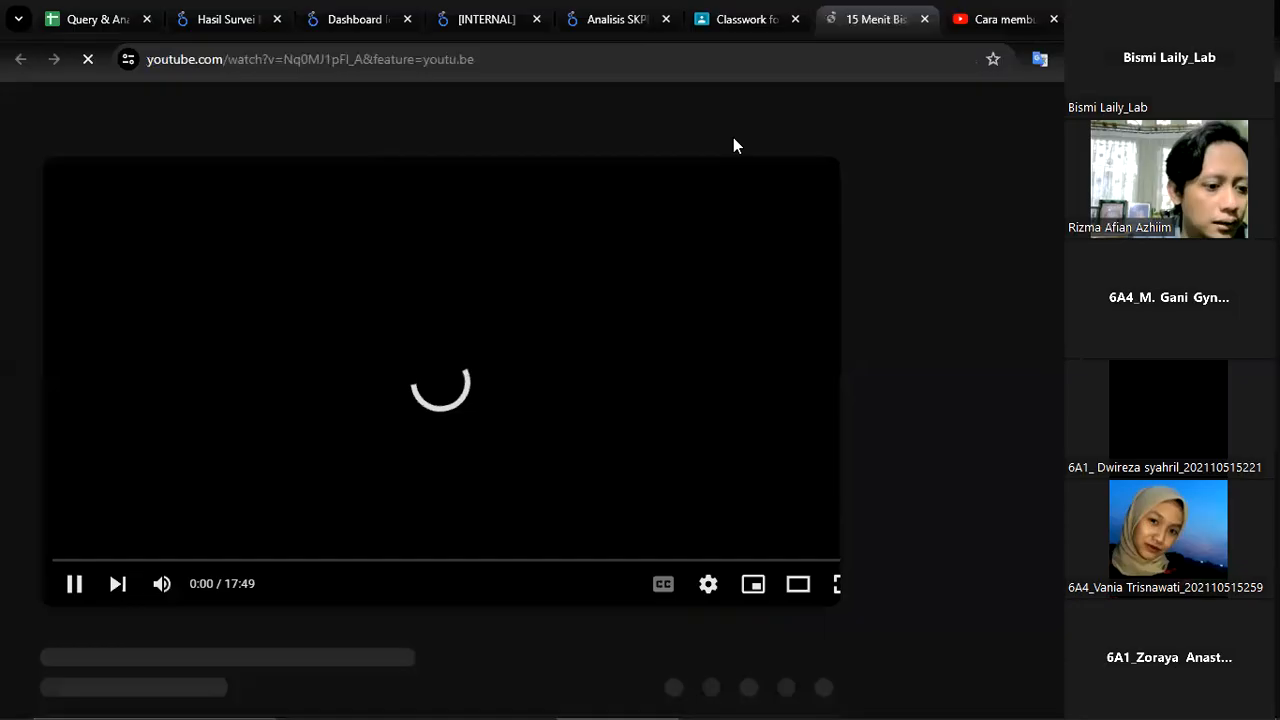
click(73, 584)
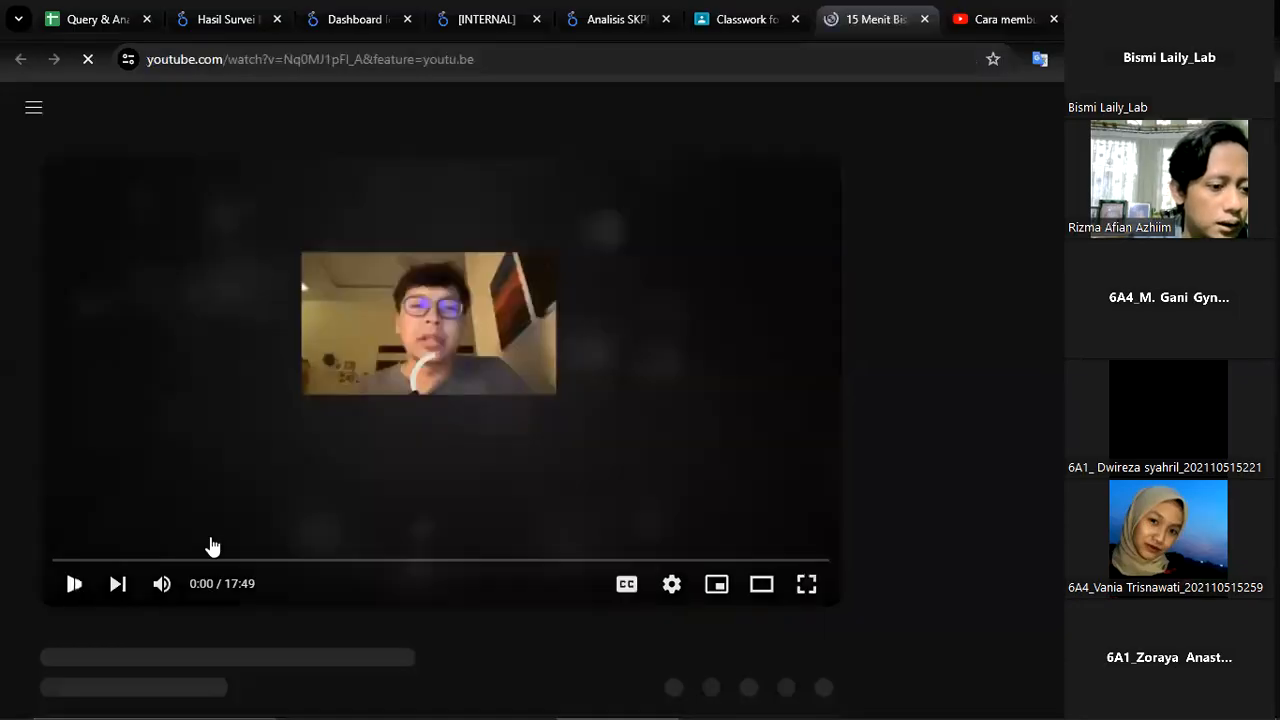
click(775, 12)
click(590, 400)
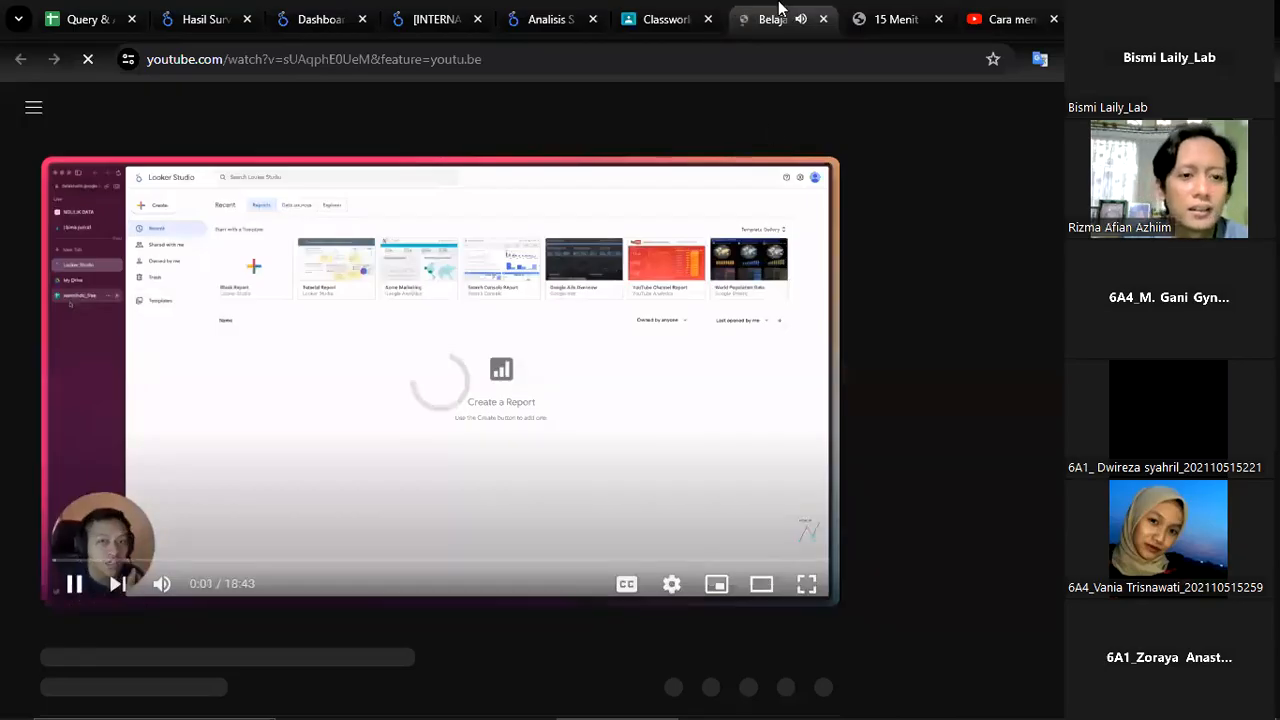
click(670, 18)
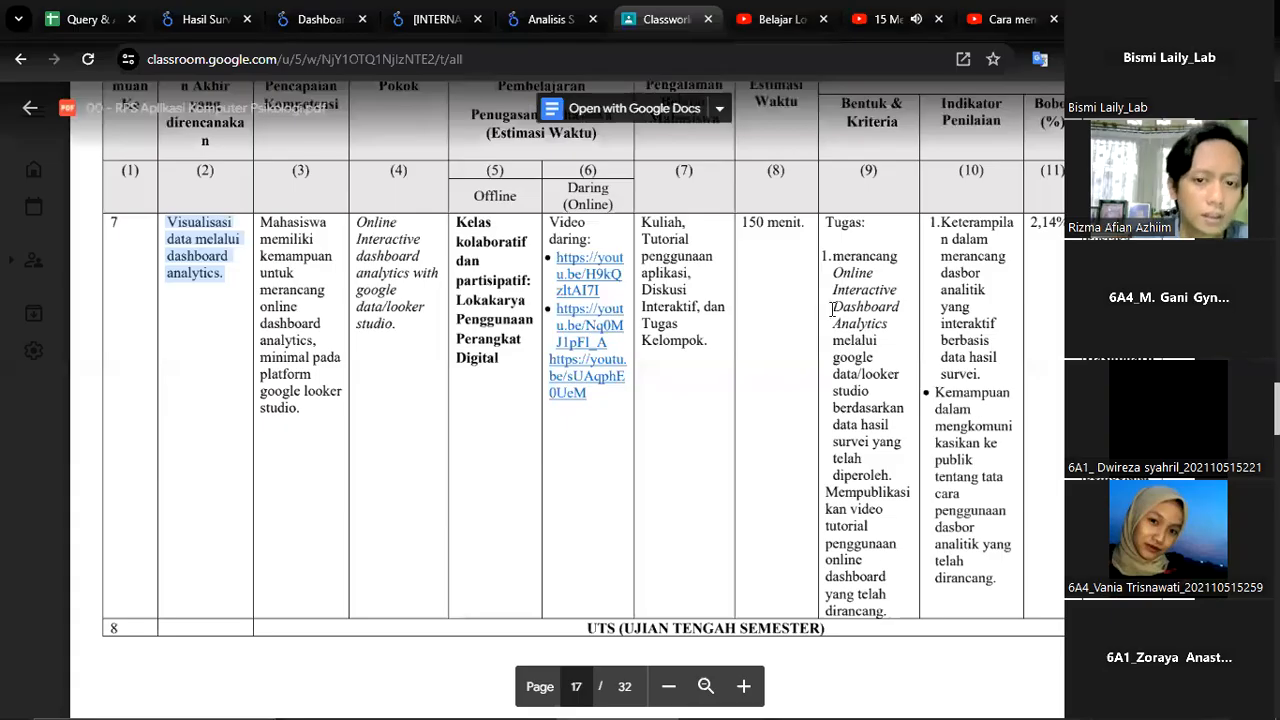
Raise the system volume to 96 and pause the background playback of the 15 Menit Bisa Google Data Studio video
scroll(851, 330, down, 15)
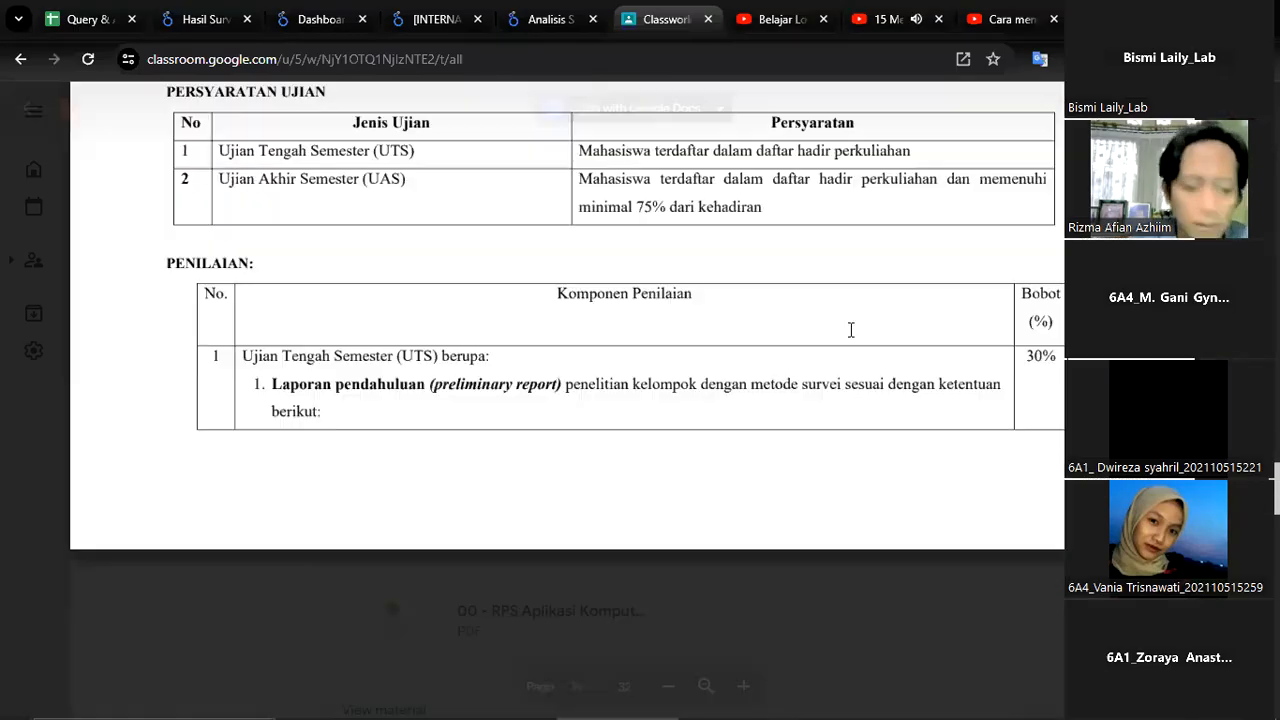
key(XF86AudioLowerVolume)
key(XF86AudioRaiseVolume)
key(XF86AudioRaiseVolume)
key(XF86AudioRaiseVolume)
key(XF86AudioRaiseVolume)
key(XF86AudioRaiseVolume)
key(XF86AudioRaiseVolume)
key(XF86AudioRaiseVolume)
key(XF86AudioRaiseVolume)
key(XF86AudioRaiseVolume)
key(XF86AudioRaiseVolume)
key(XF86AudioRaiseVolume)
key(XF86AudioRaiseVolume)
key(XF86AudioRaiseVolume)
key(XF86AudioRaiseVolume)
key(XF86AudioRaiseVolume)
key(XF86AudioRaiseVolume)
key(XF86AudioRaiseVolume)
key(XF86AudioRaiseVolume)
key(XF86AudioRaiseVolume)
key(XF86AudioRaiseVolume)
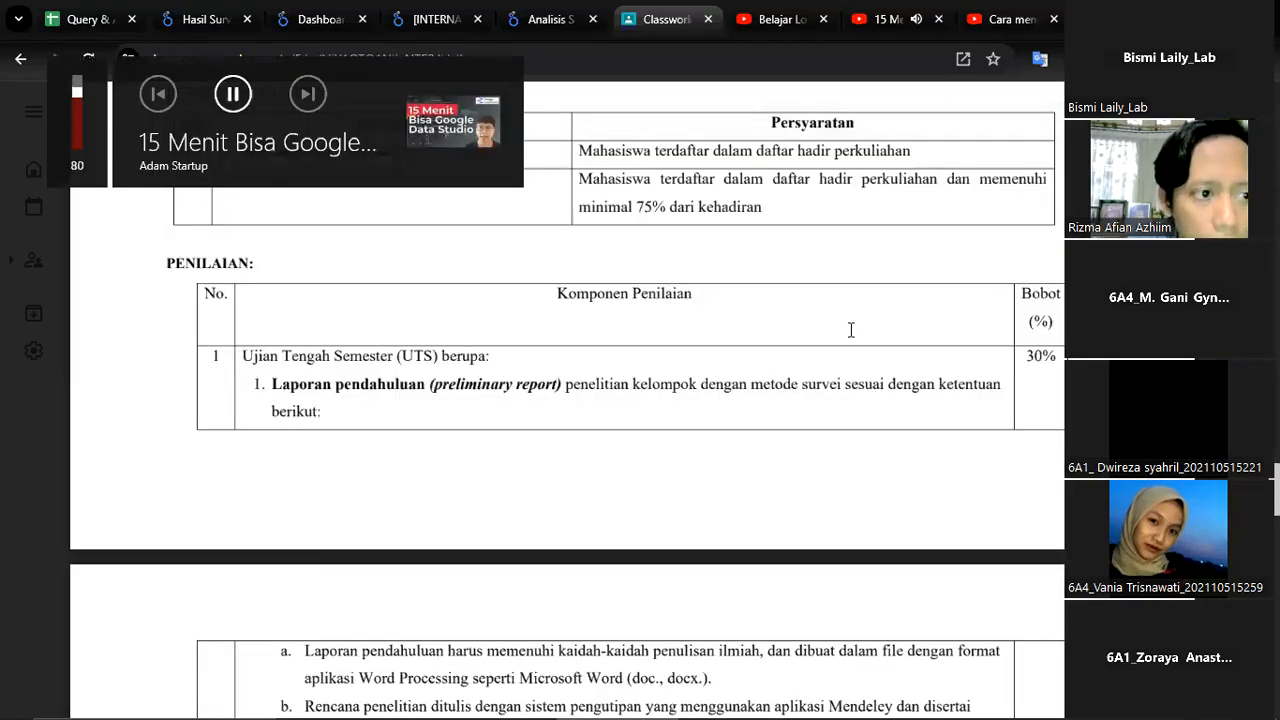
key(XF86AudioPlay)
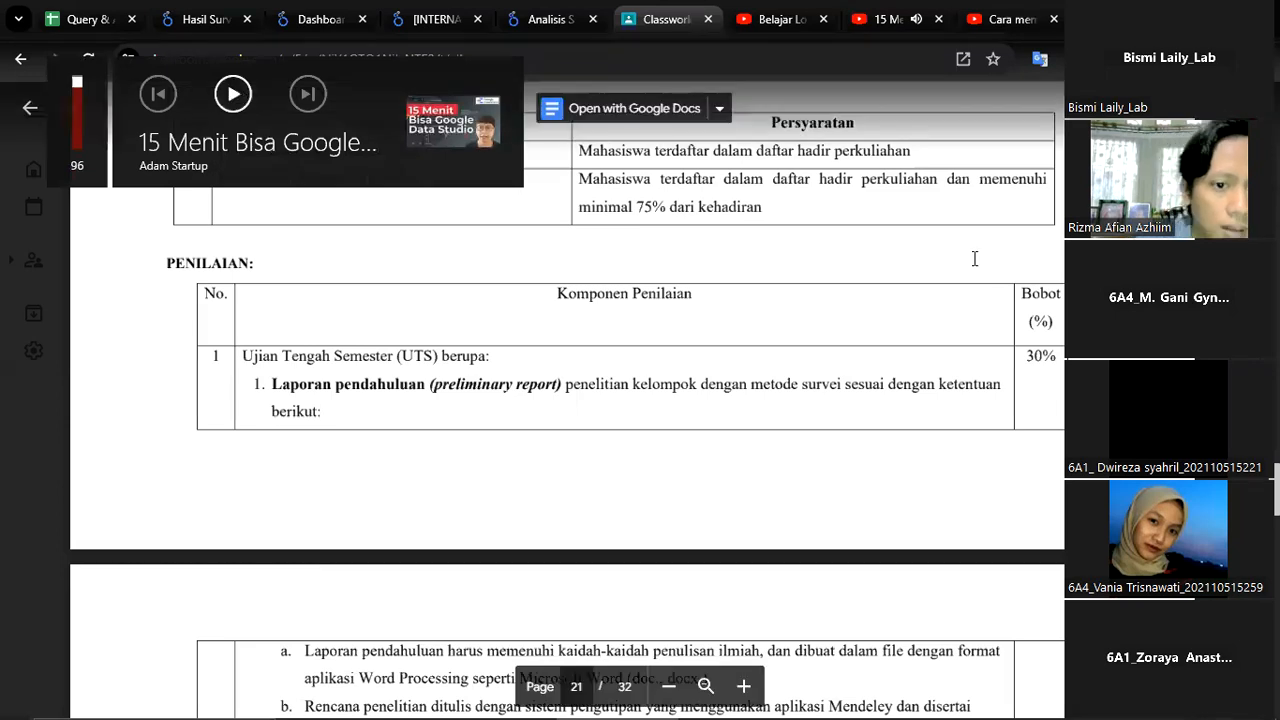
Go to the Instruksi Pengerjaan Ujian Tengah Semester section on page 25 of the syllabus and read the required outputs
scroll(975, 259, down, 20)
scroll(975, 259, down, 5)
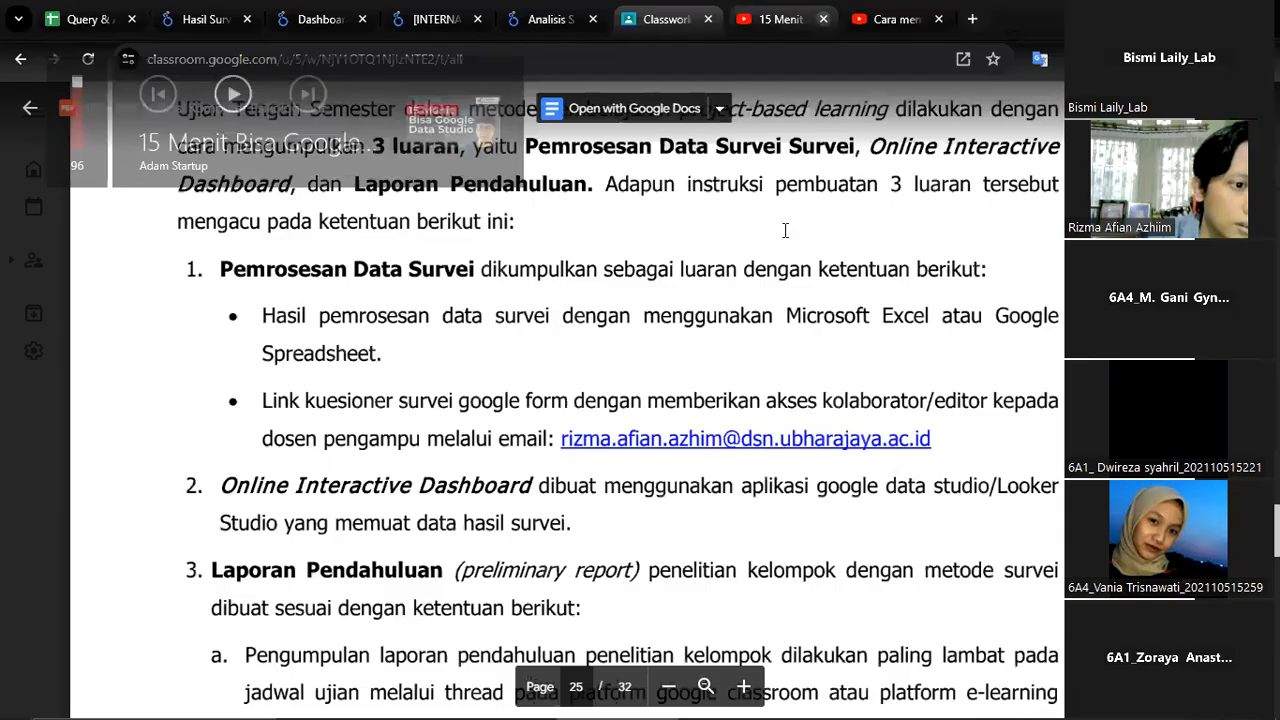
scroll(232, 420, up, 5)
scroll(395, 430, down, 5)
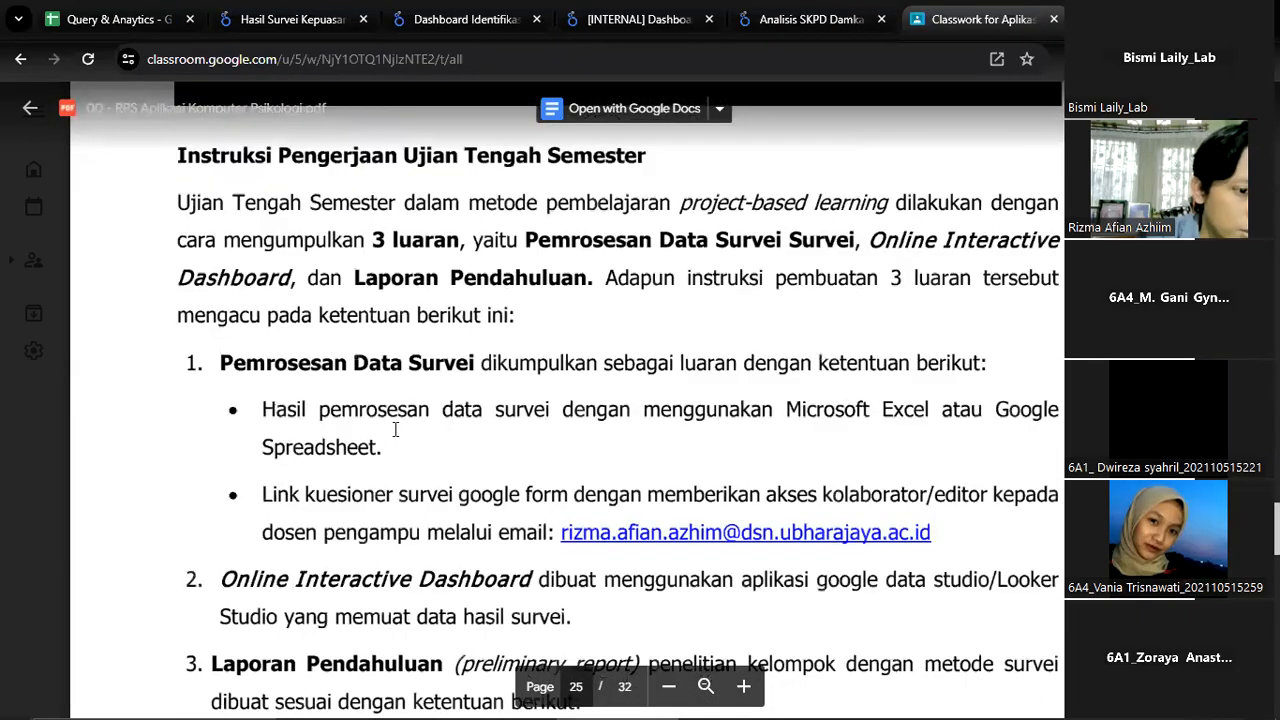
scroll(256, 300, down, 1)
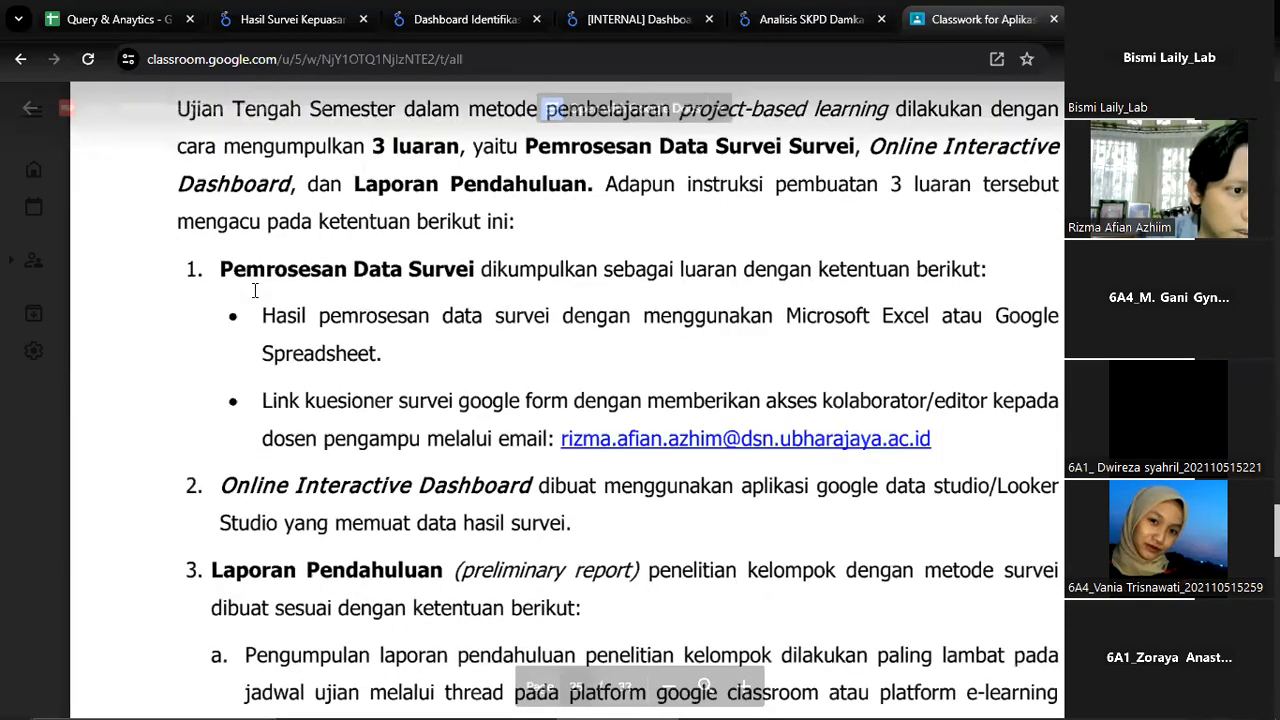
Highlight the names of the three required outputs in the opening paragraph of Instruksi Pengerjaan Ujian Tengah Semester
scroll(470, 300, up, 2)
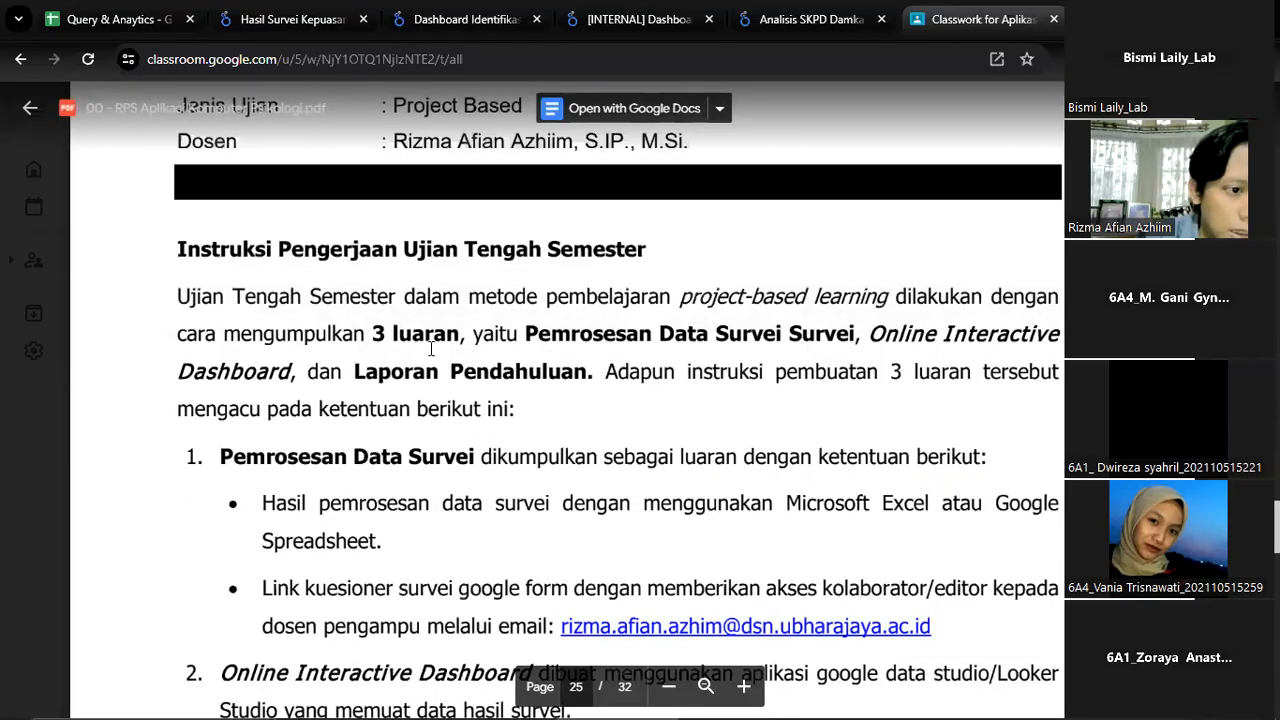
drag(527, 335, 862, 334)
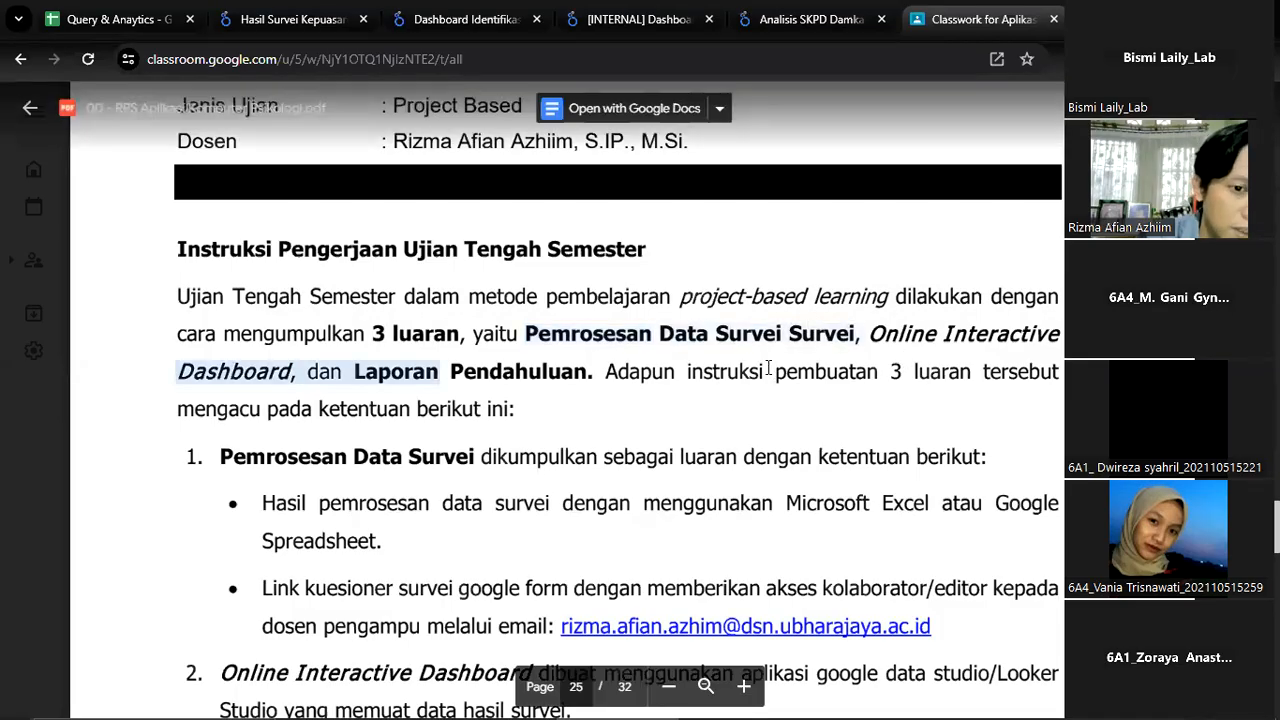
drag(350, 373, 480, 390)
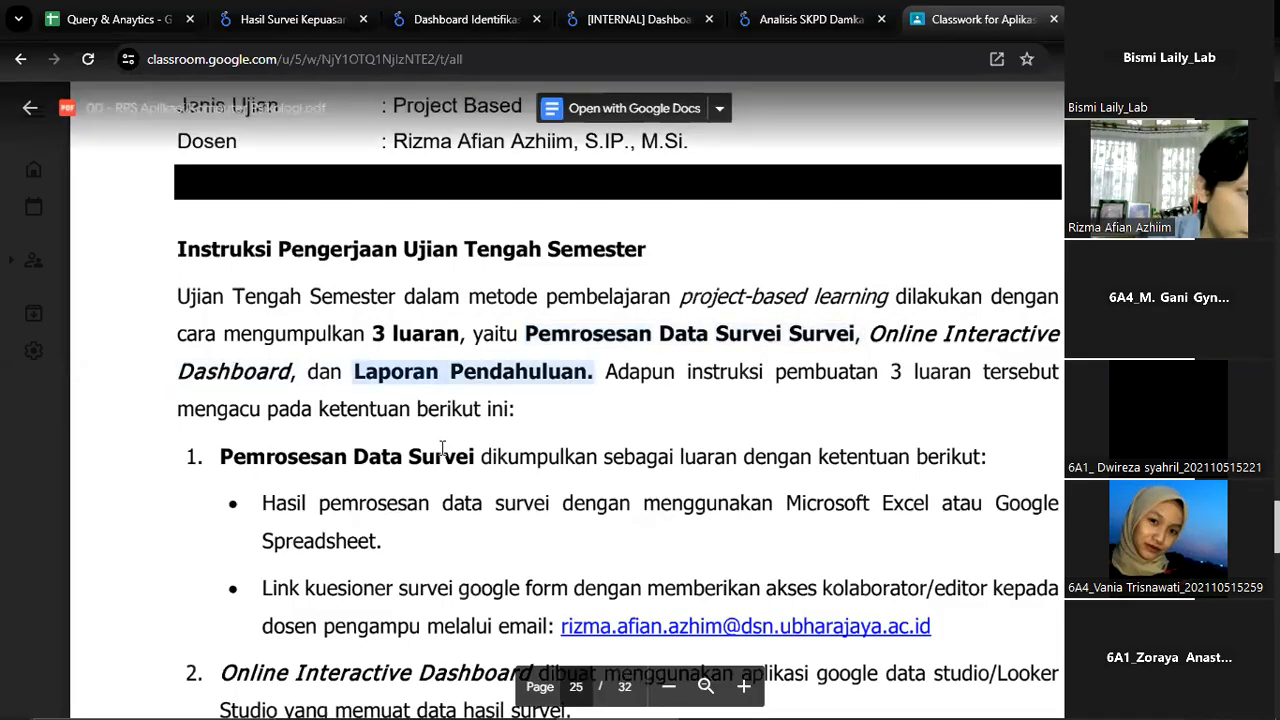
Highlight the Online Interactive Dashboard and Laporan Pendahuluan items in the numbered list of midterm outputs on page 25
scroll(440, 450, down, 3)
drag(295, 392, 535, 394)
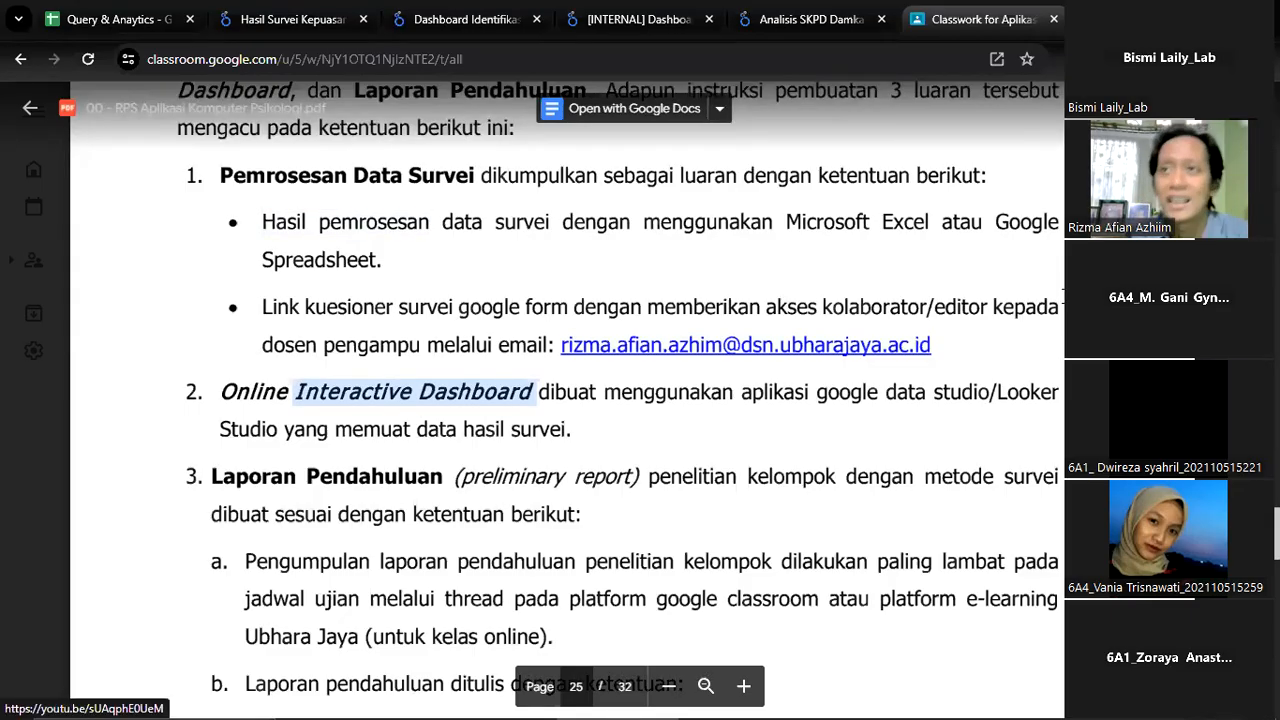
scroll(403, 411, down, 1)
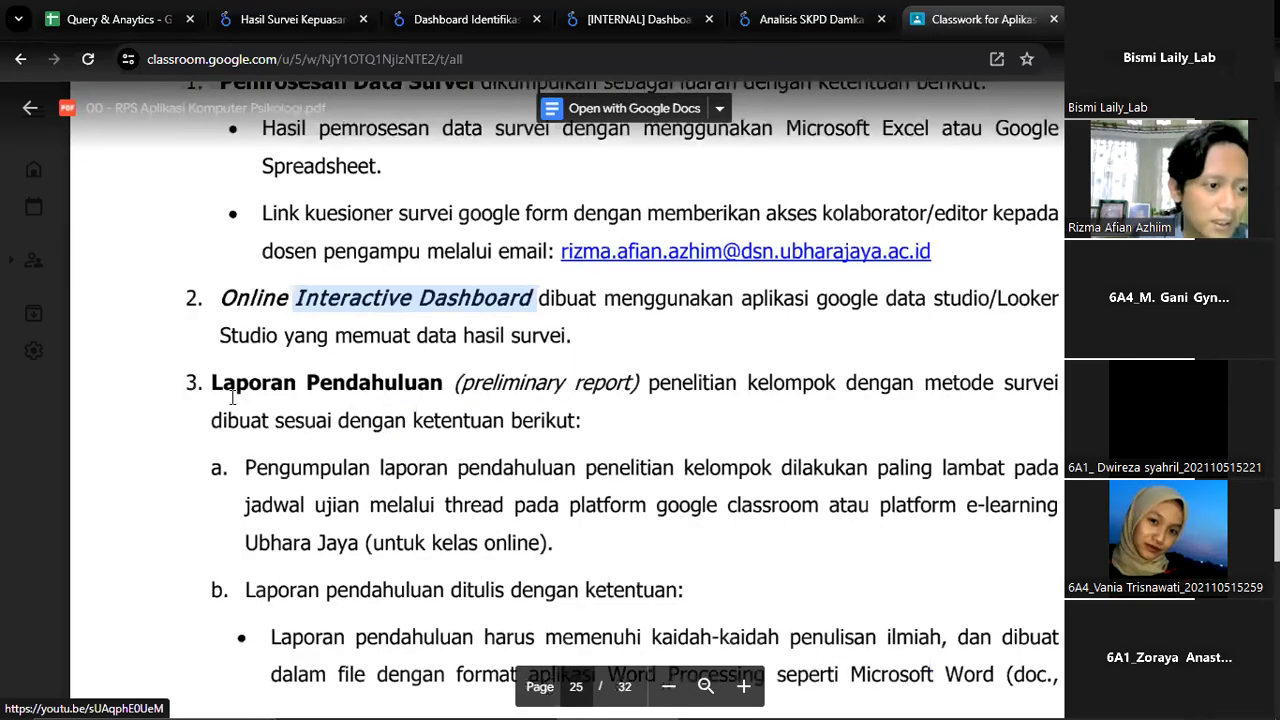
drag(213, 392, 273, 412)
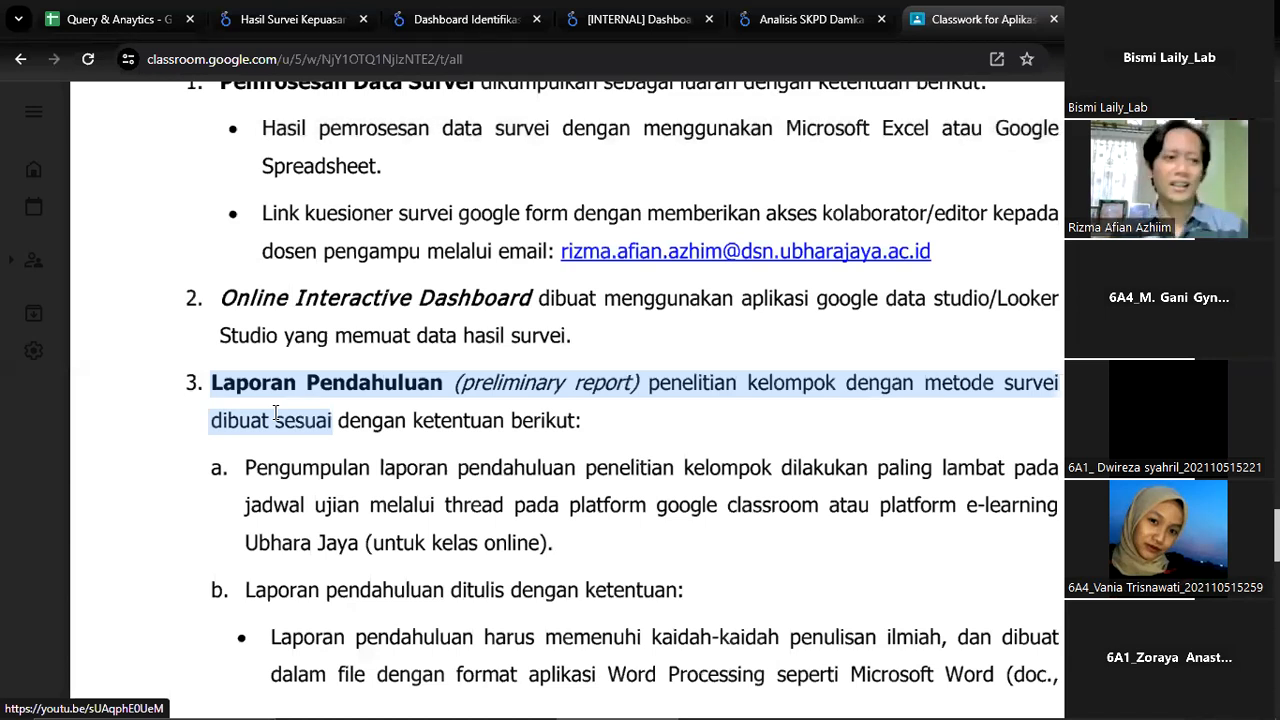
scroll(275, 412, up, 1)
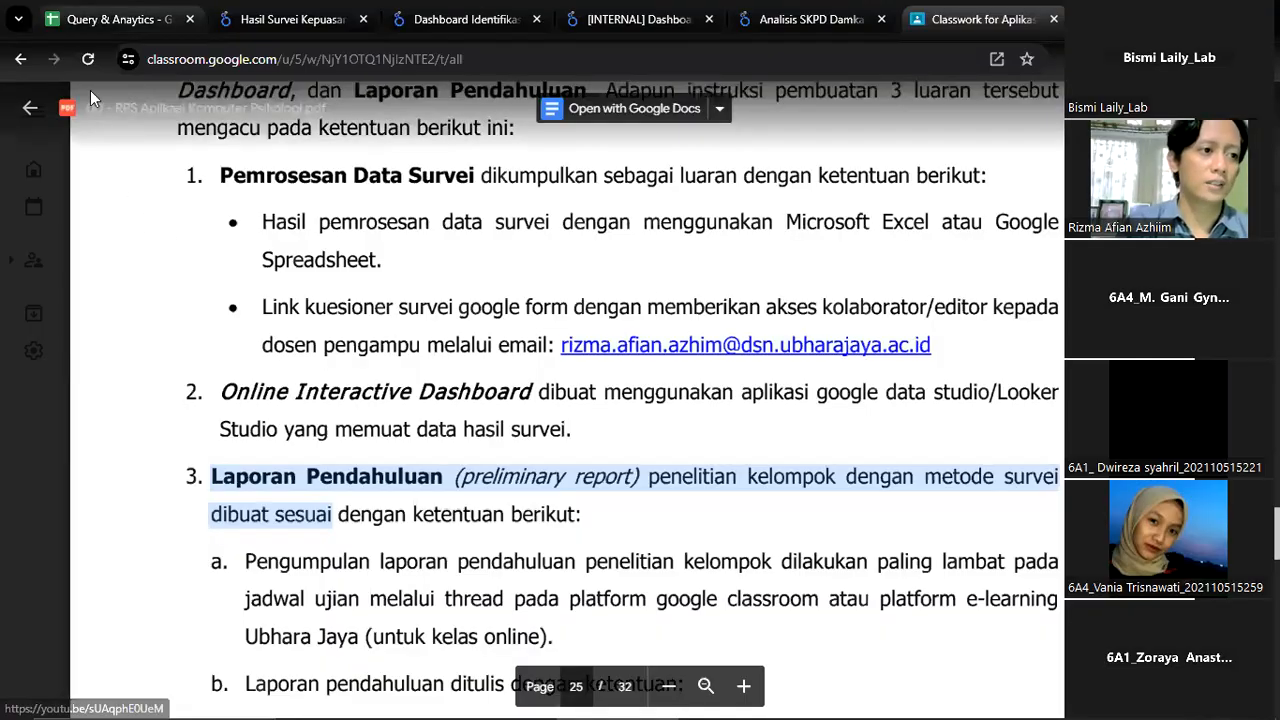
Show the Data Processing sheet and the Hasil Survei Kepuasan Belajar Aplikom 2024 dashboard alternately, and return to the syllabus PDF
click(110, 19)
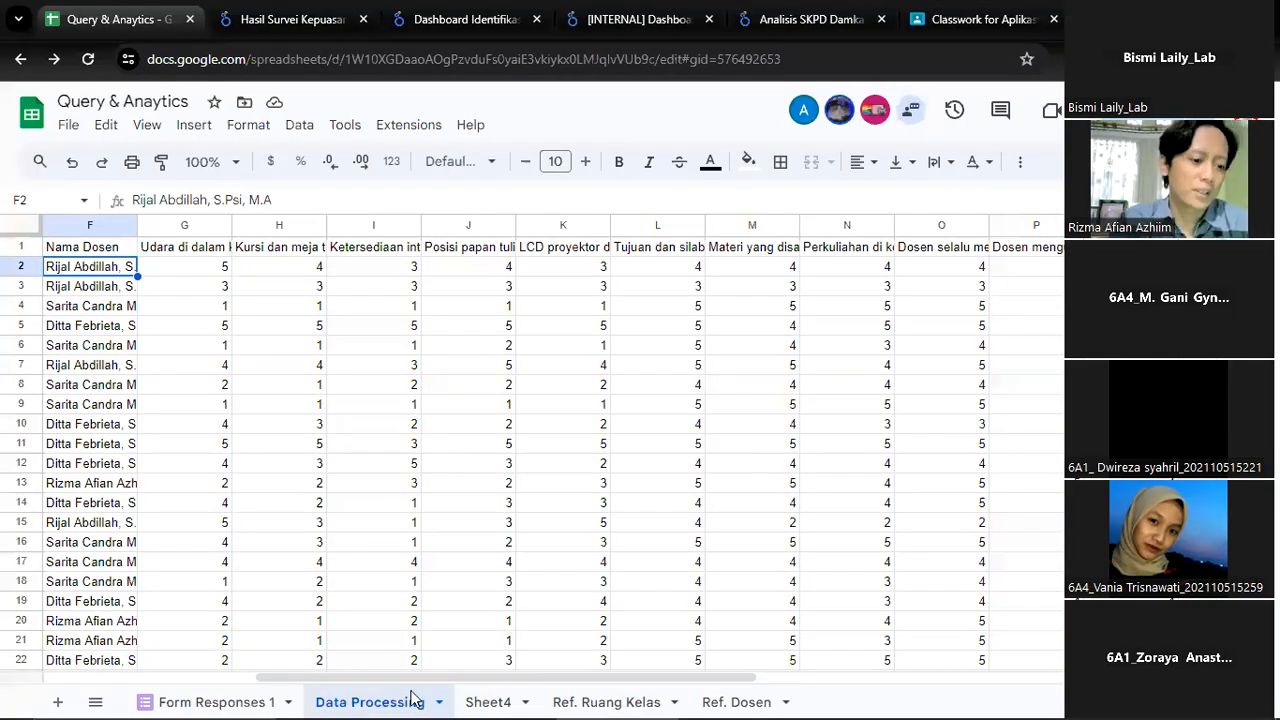
click(281, 10)
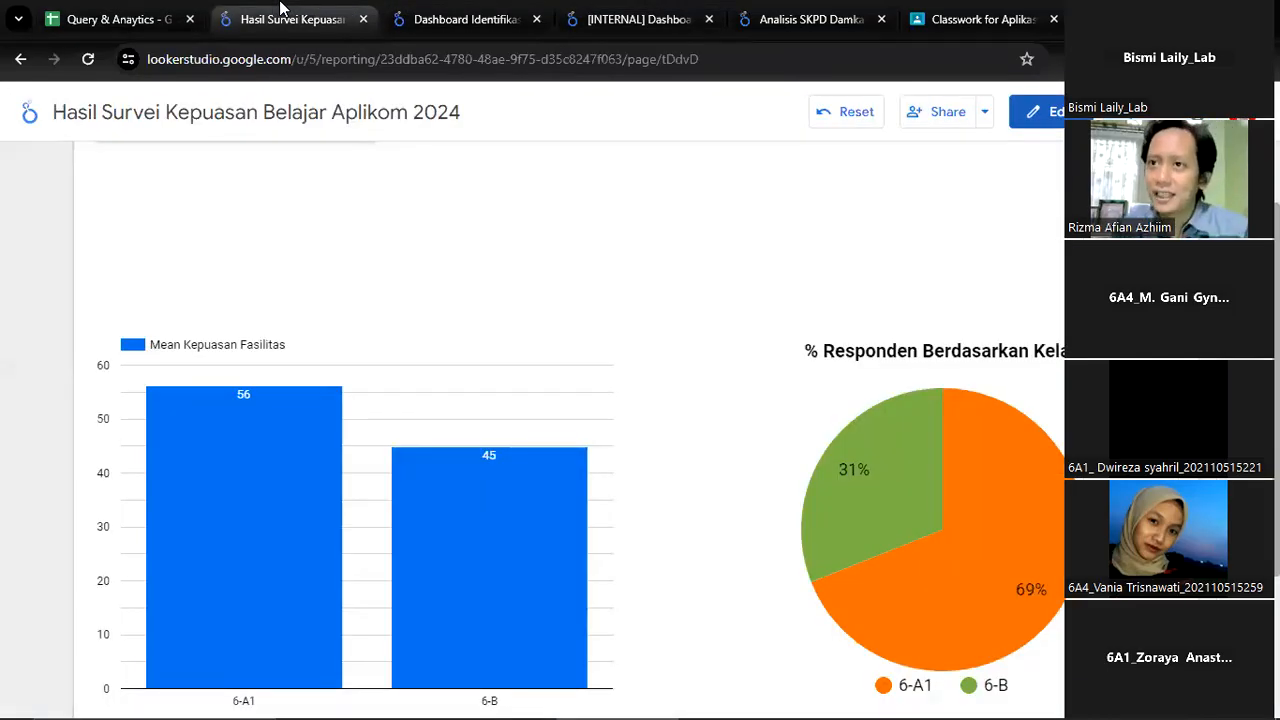
click(155, 14)
click(215, 15)
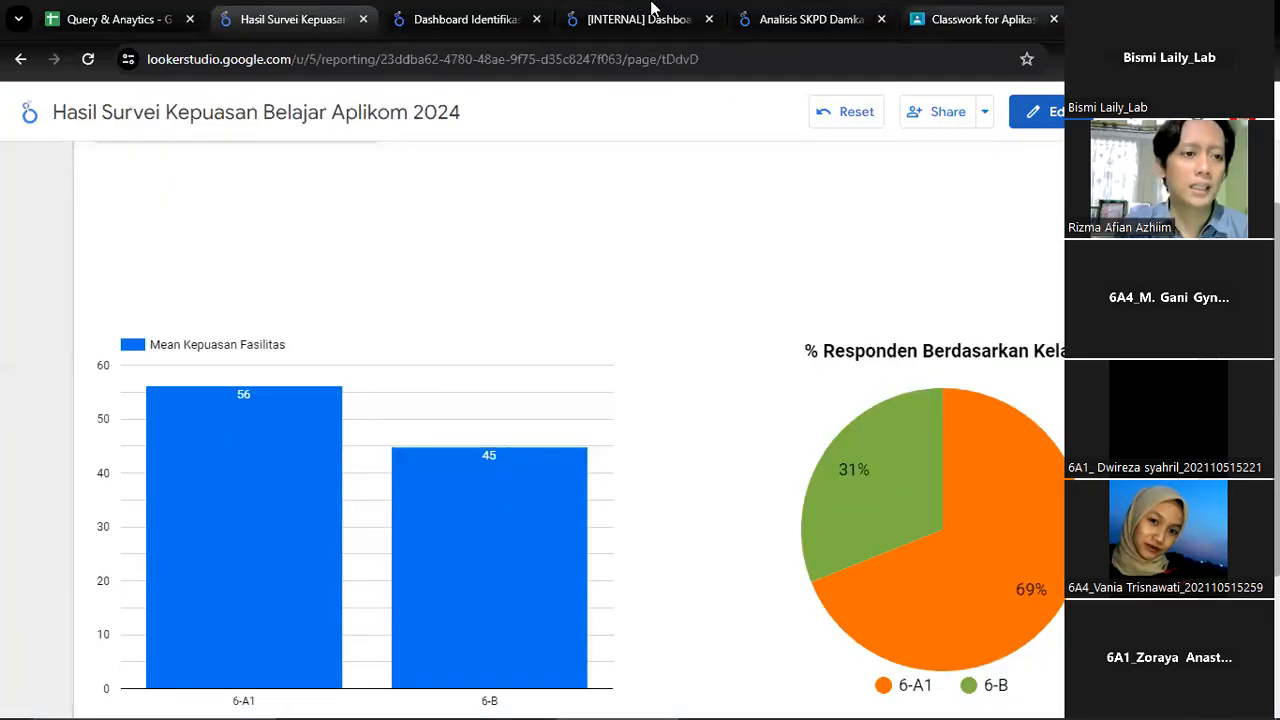
click(923, 22)
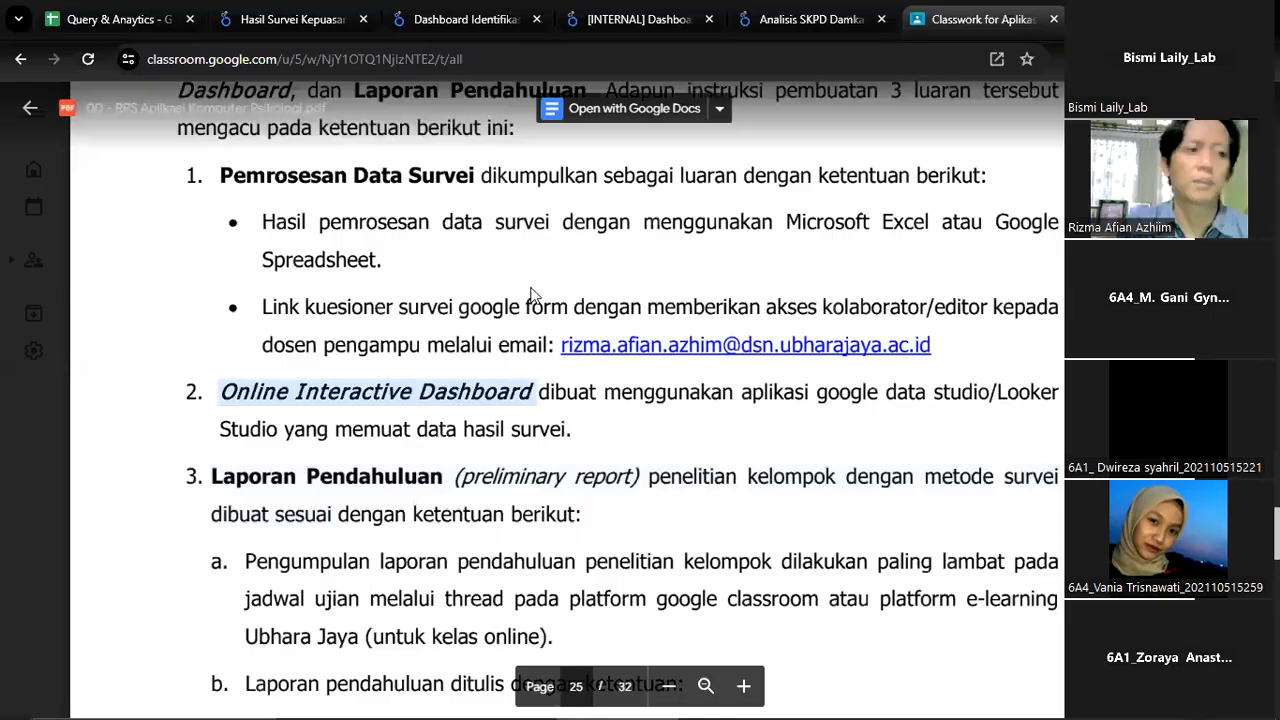
key(ctrl+2)
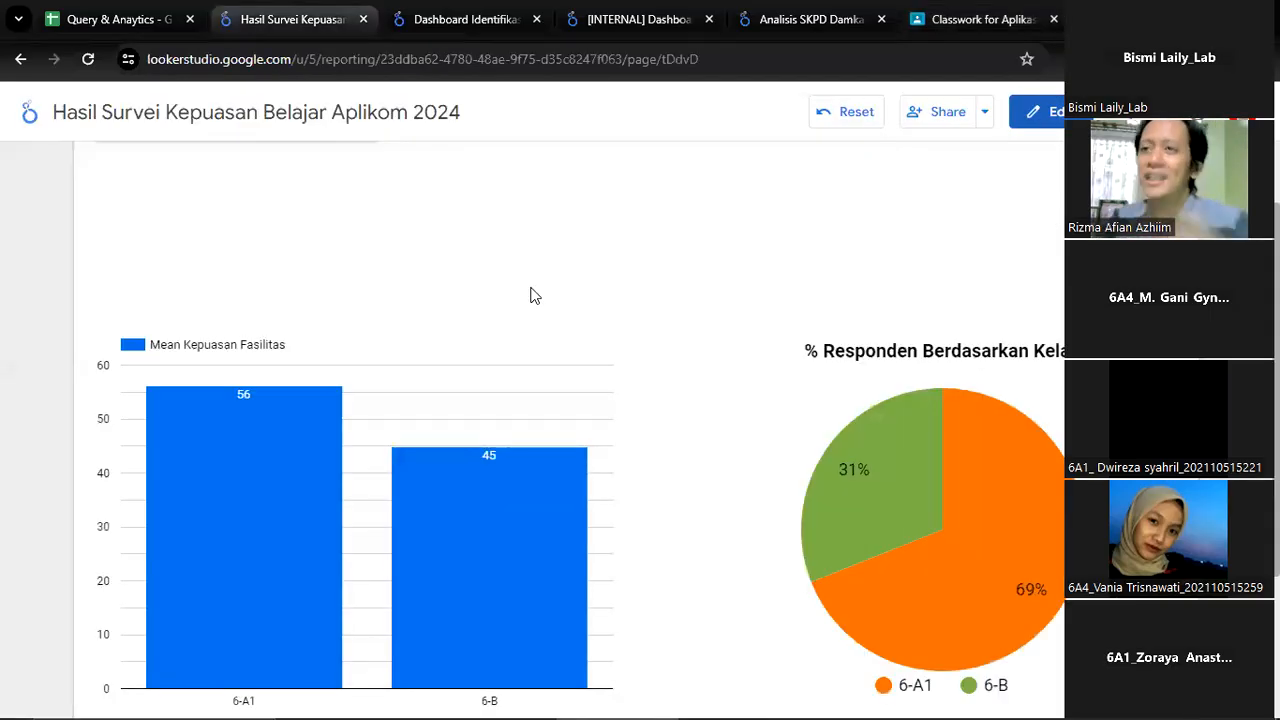
key(ctrl+1)
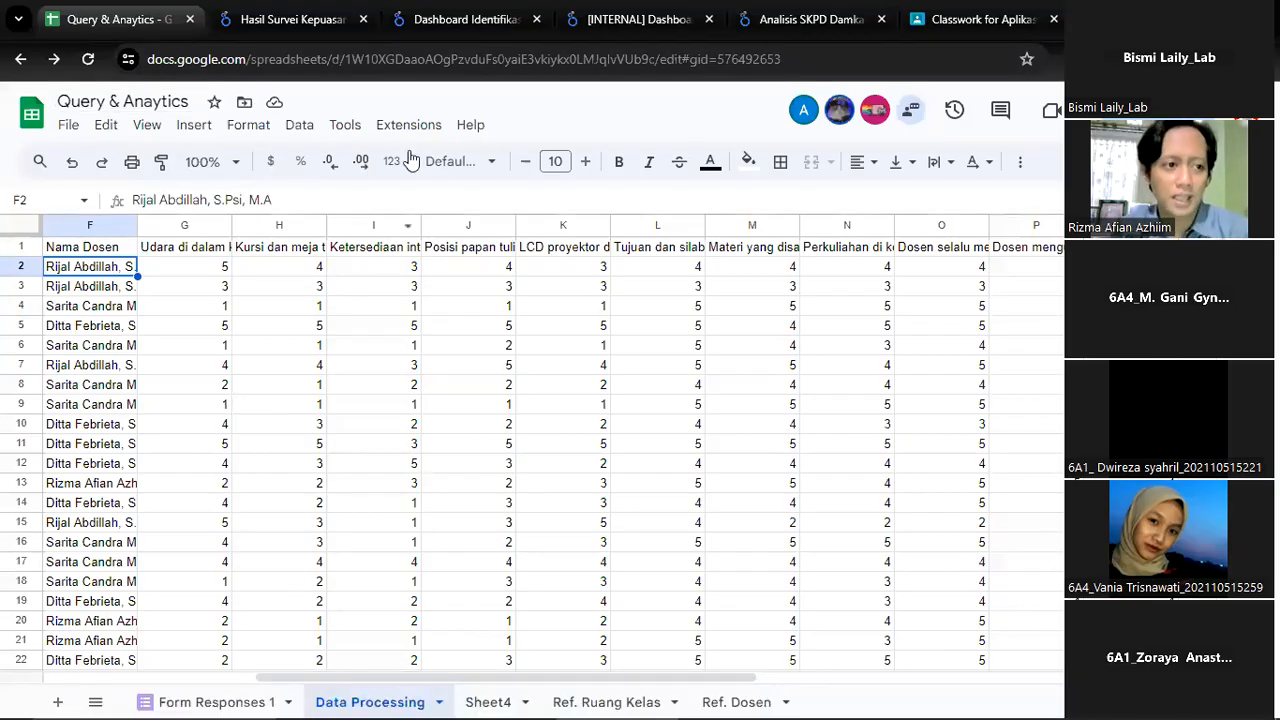
click(268, 14)
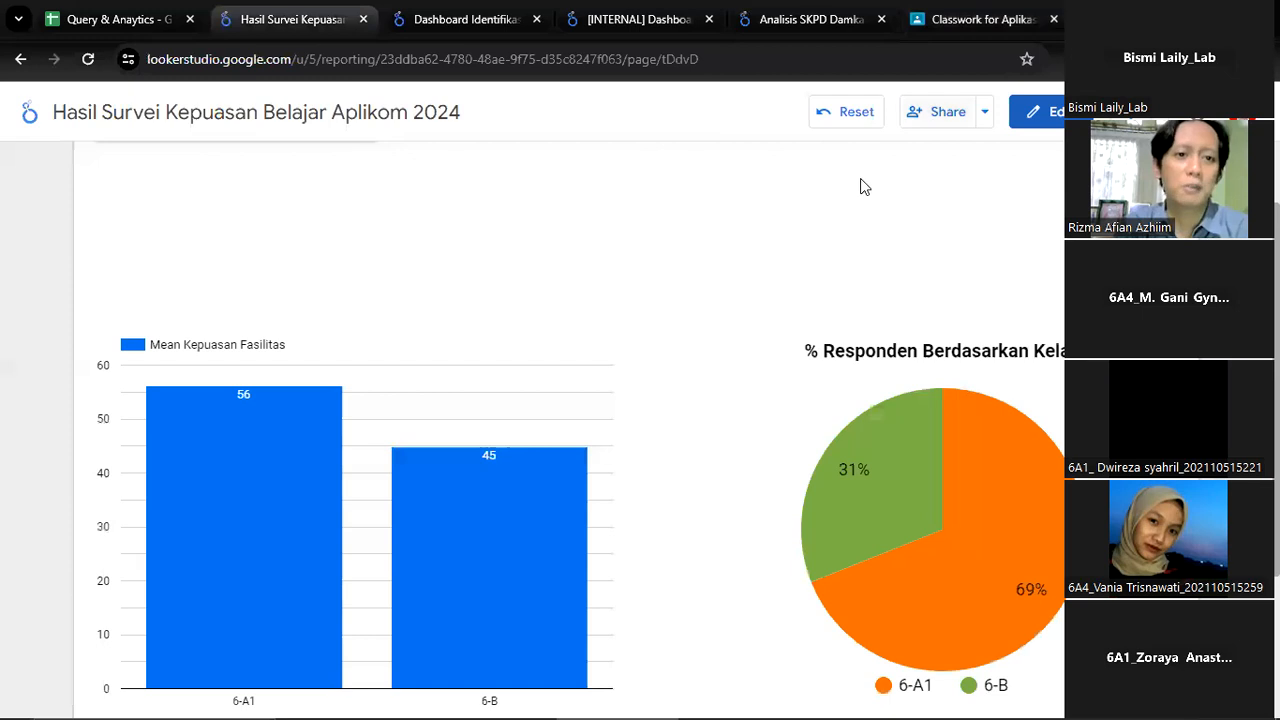
click(962, 16)
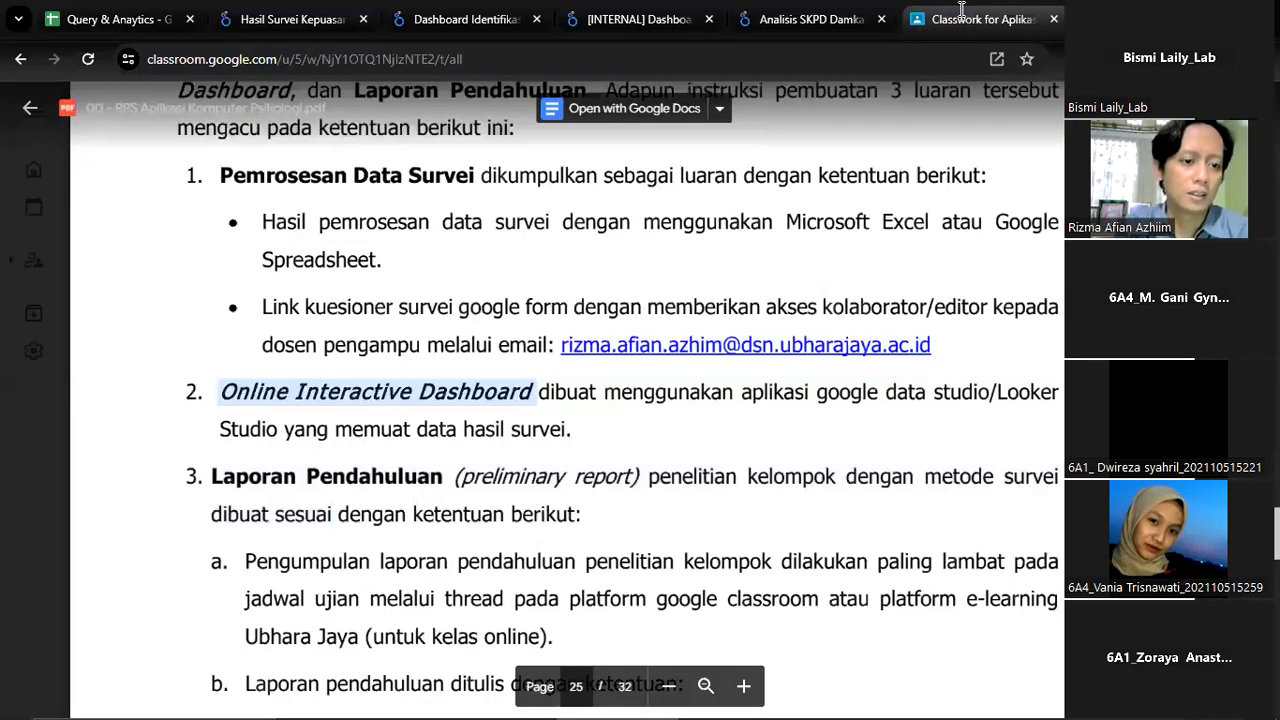
Highlight the Laporan Pendahuluan and Online Interactive Dashboard requirements again, and return to the heading of the midterm instructions
scroll(560, 380, down, 1)
drag(211, 383, 382, 392)
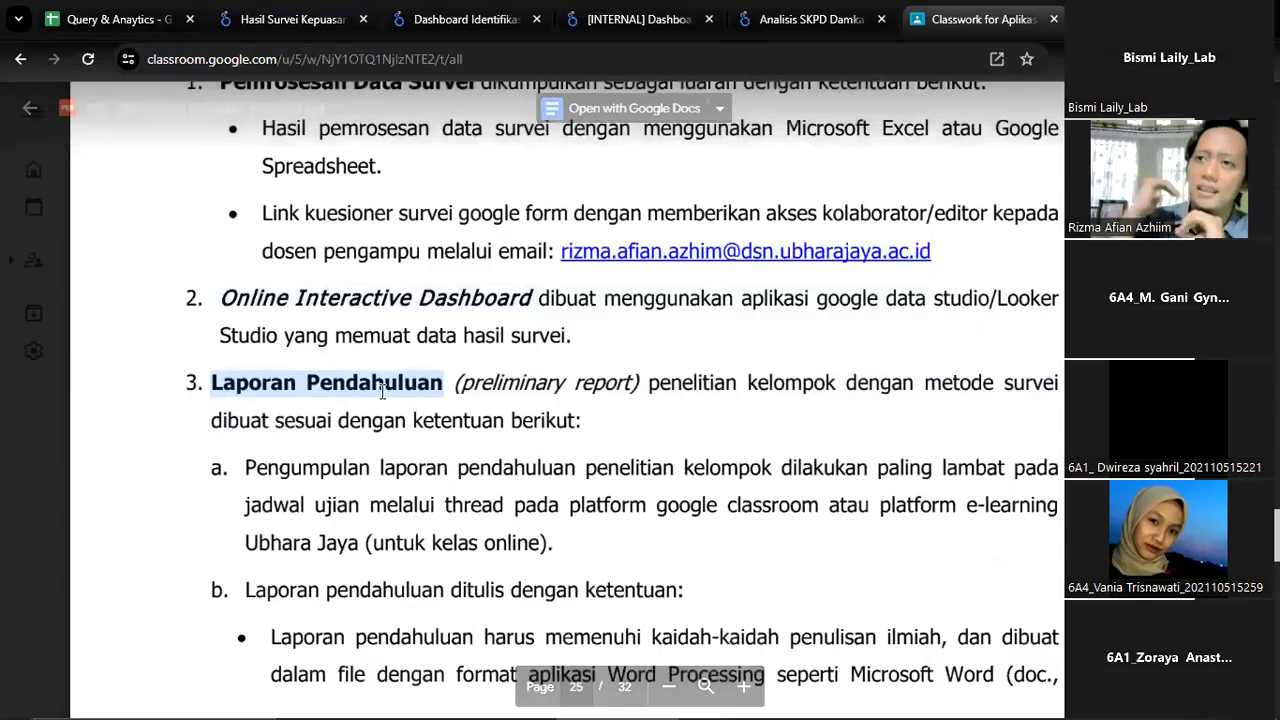
scroll(382, 392, down, 1)
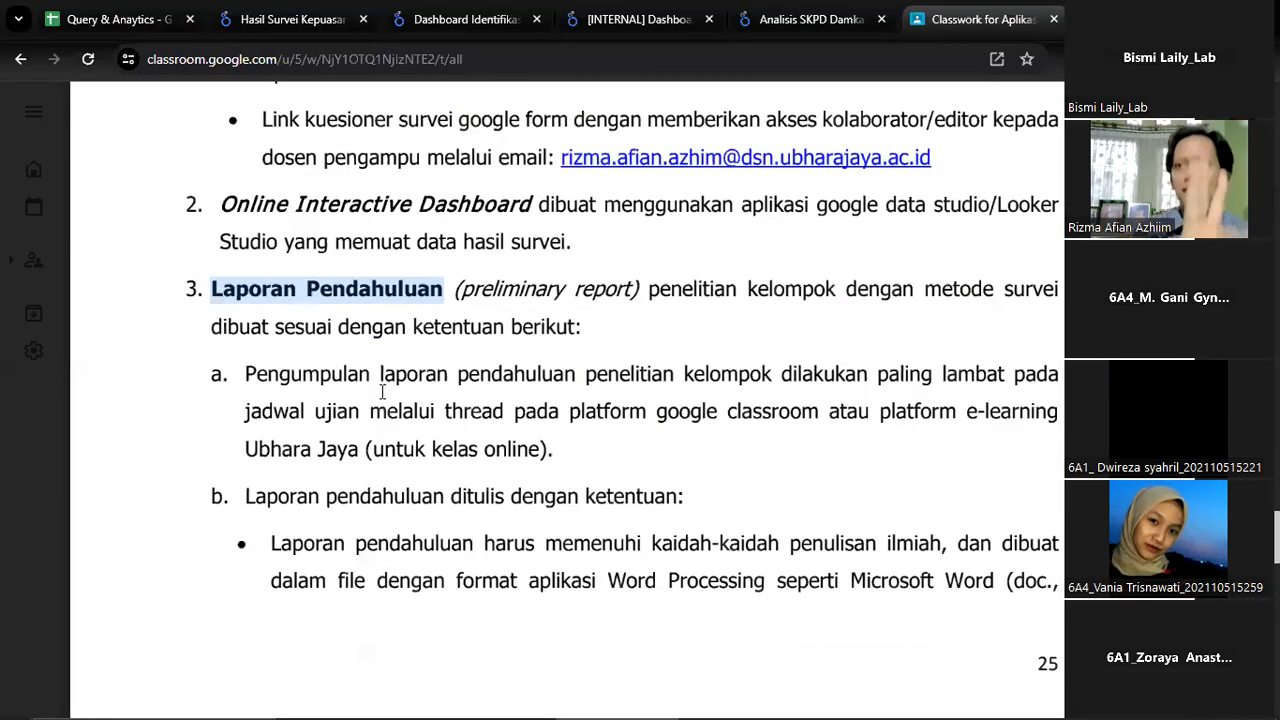
scroll(382, 392, up, 3)
drag(234, 283, 408, 275)
drag(254, 492, 450, 465)
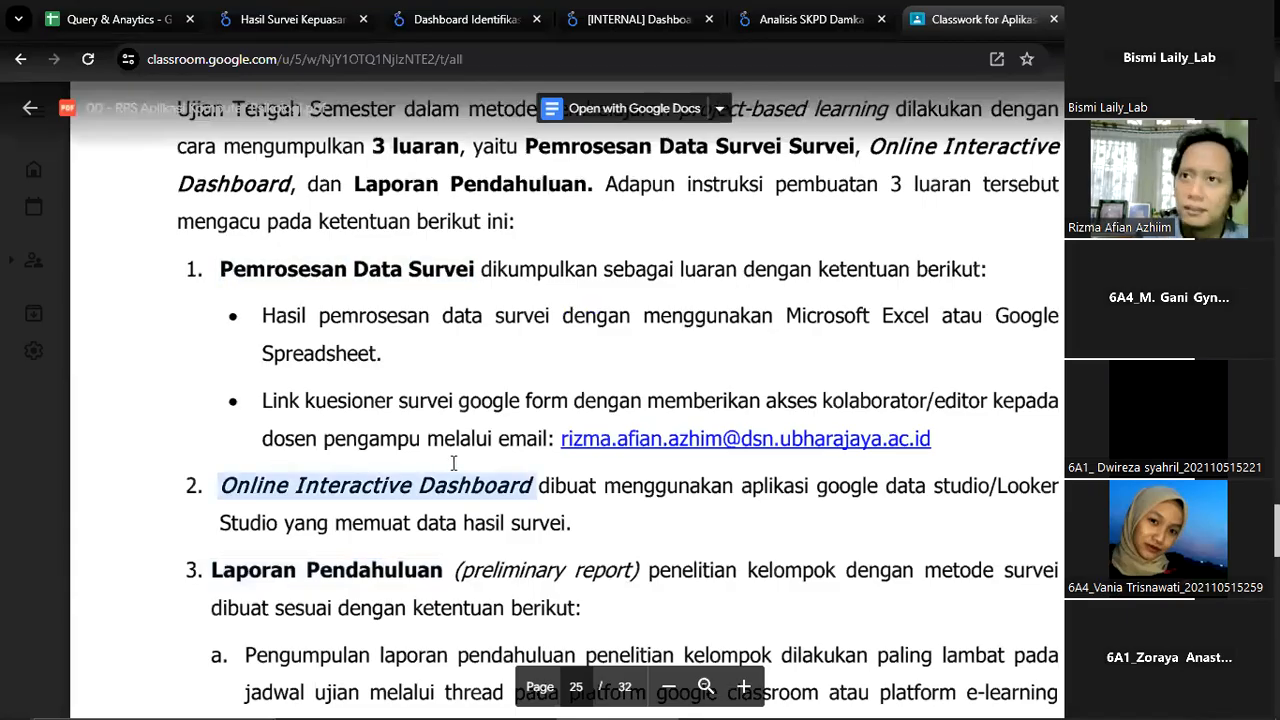
scroll(453, 465, down, 2)
drag(222, 385, 352, 394)
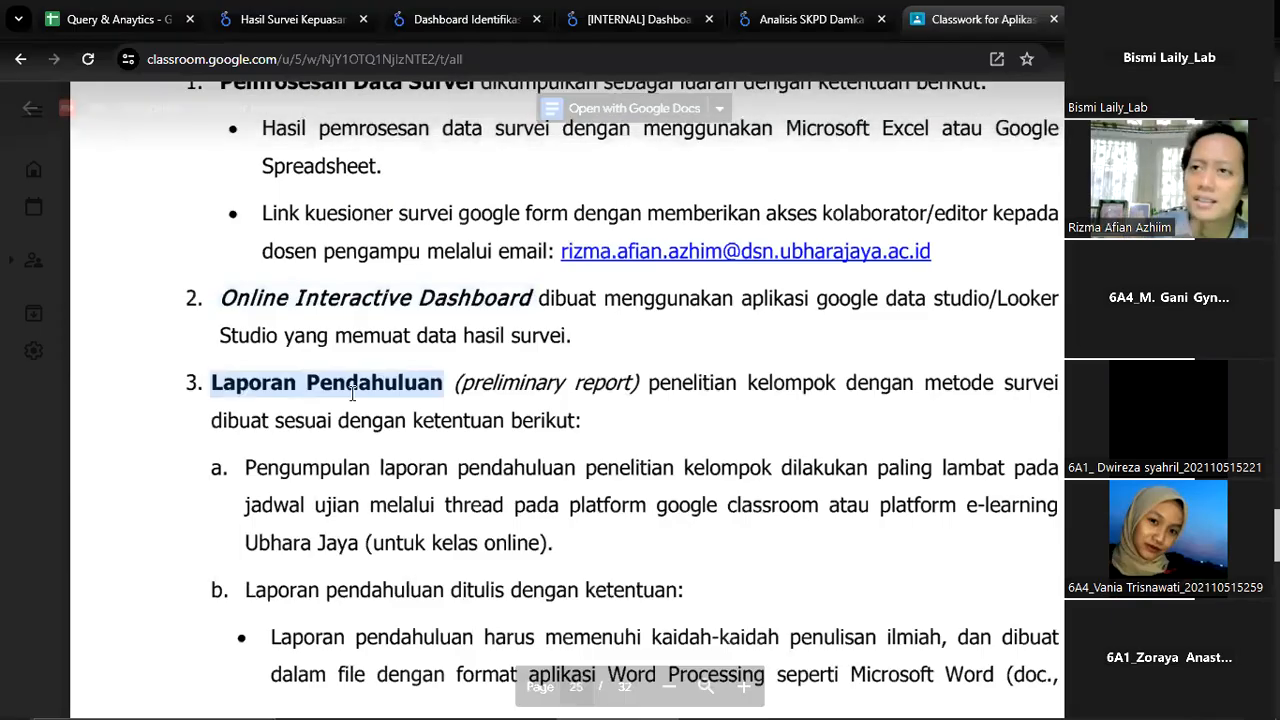
scroll(353, 400, down, 3)
scroll(353, 410, up, 3)
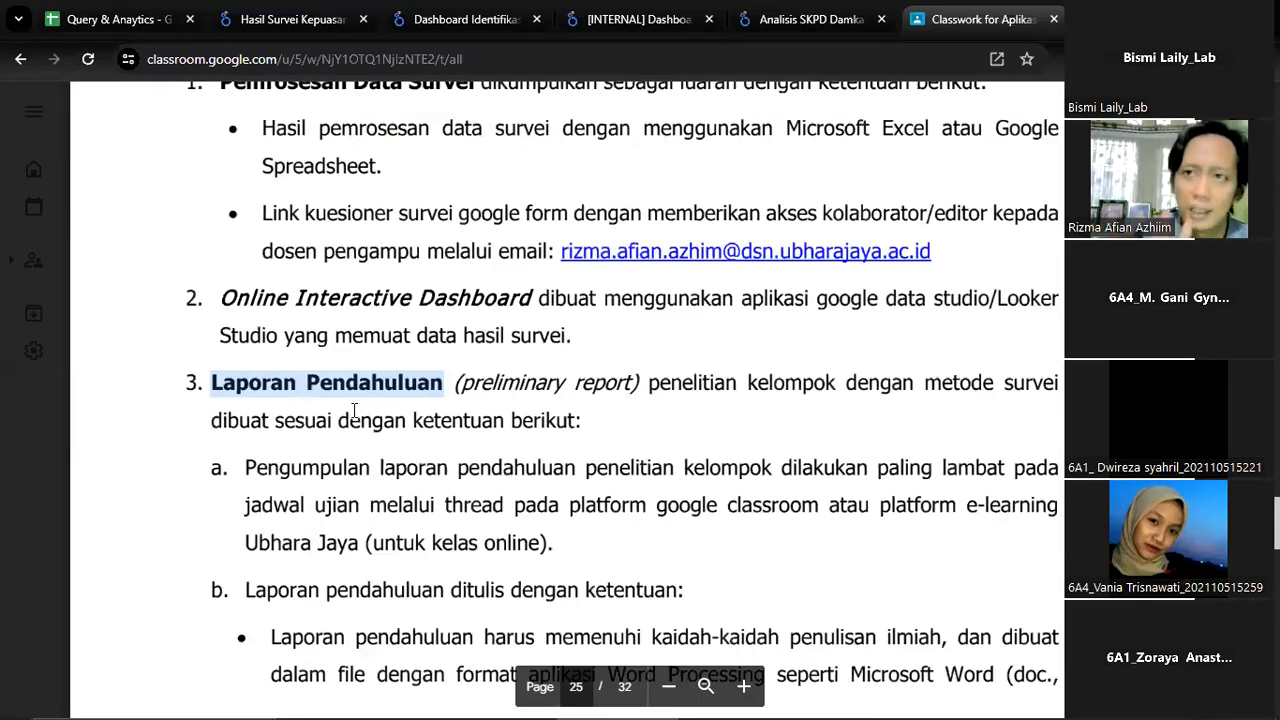
scroll(353, 410, up, 3)
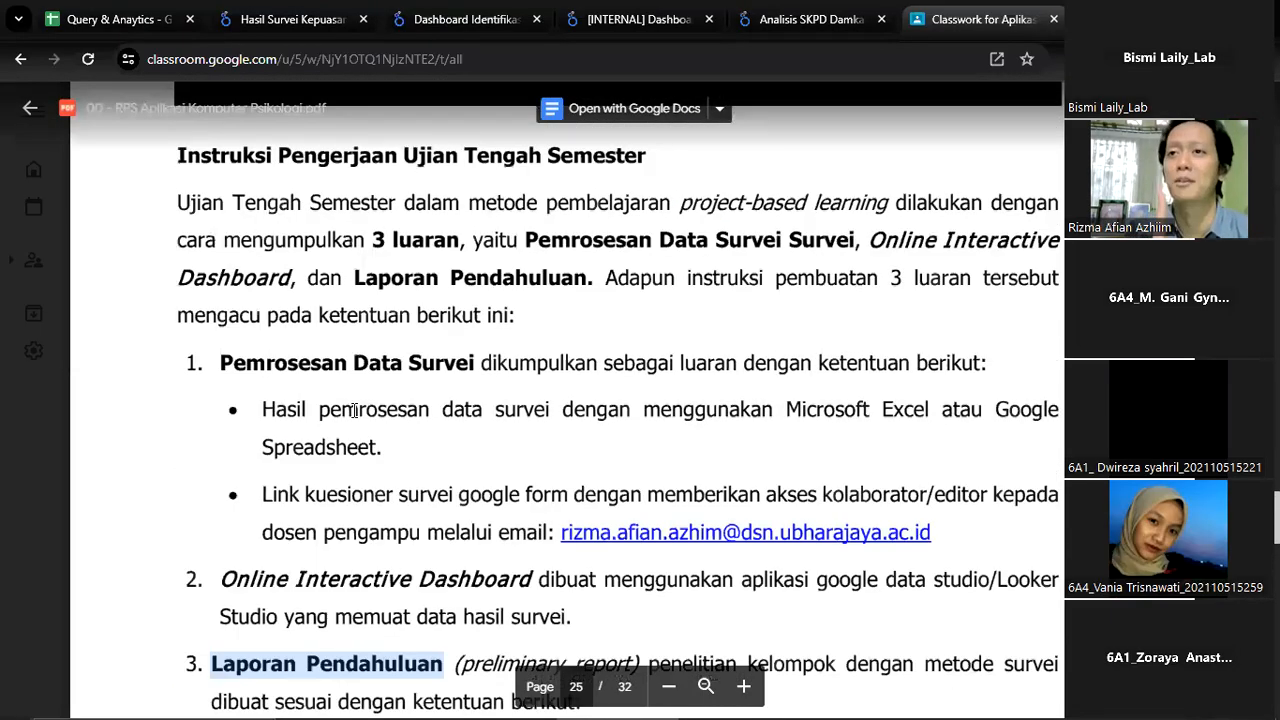
scroll(353, 410, up, 1)
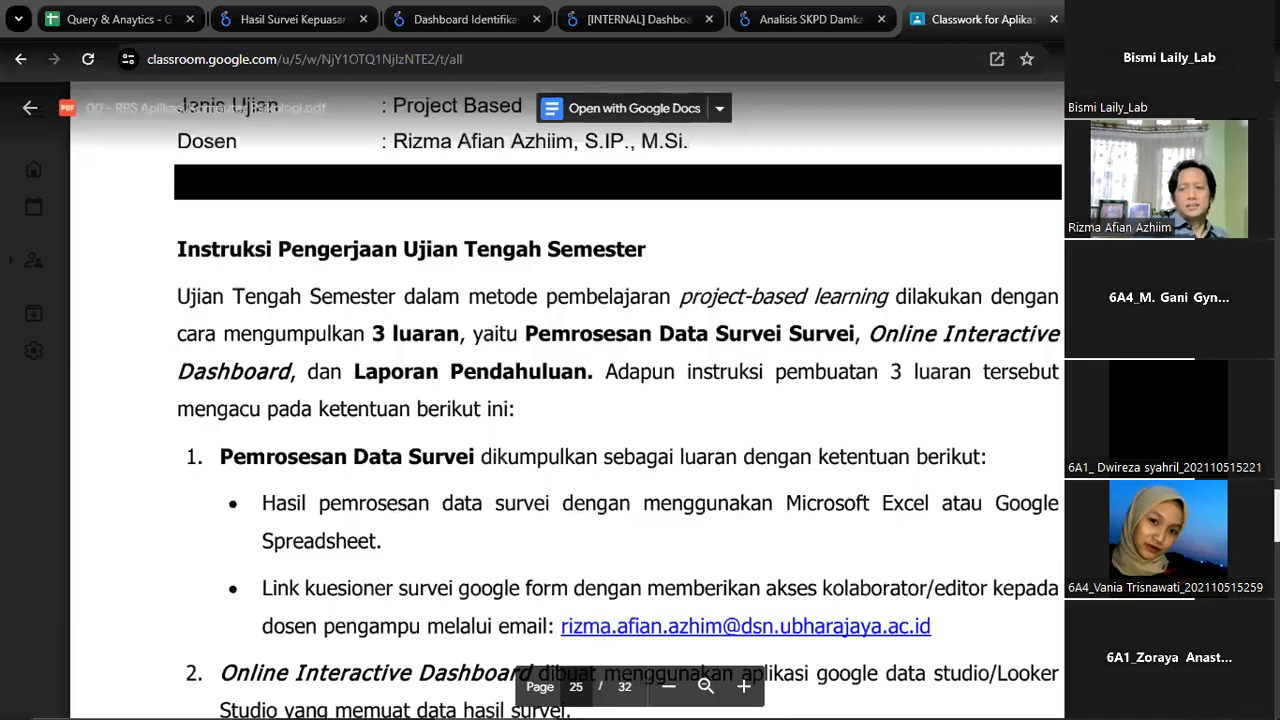
Lower the system volume to 68
key(XF86AudioLowerVolume)
key(XF86AudioLowerVolume)
key(XF86AudioLowerVolume)
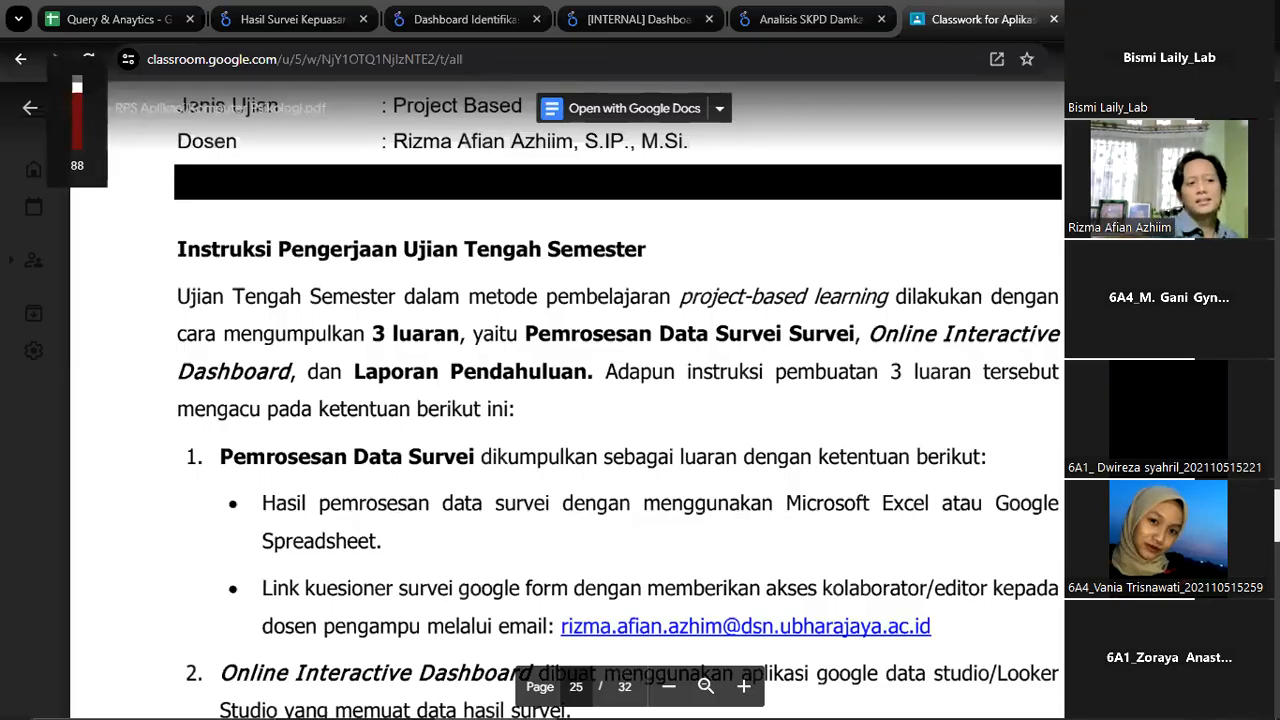
key(XF86AudioLowerVolume)
key(XF86AudioLowerVolume)
key(XF86AudioLowerVolume)
key(XF86AudioLowerVolume)
key(XF86AudioLowerVolume)
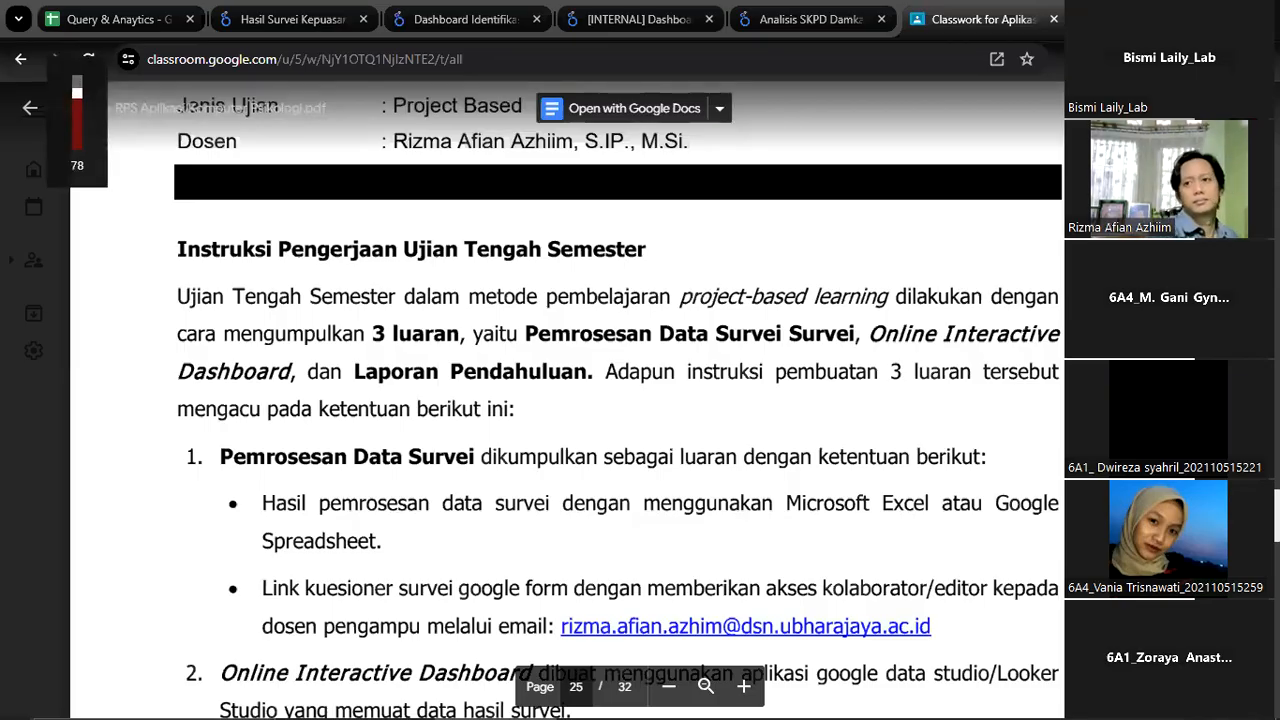
key(XF86AudioLowerVolume)
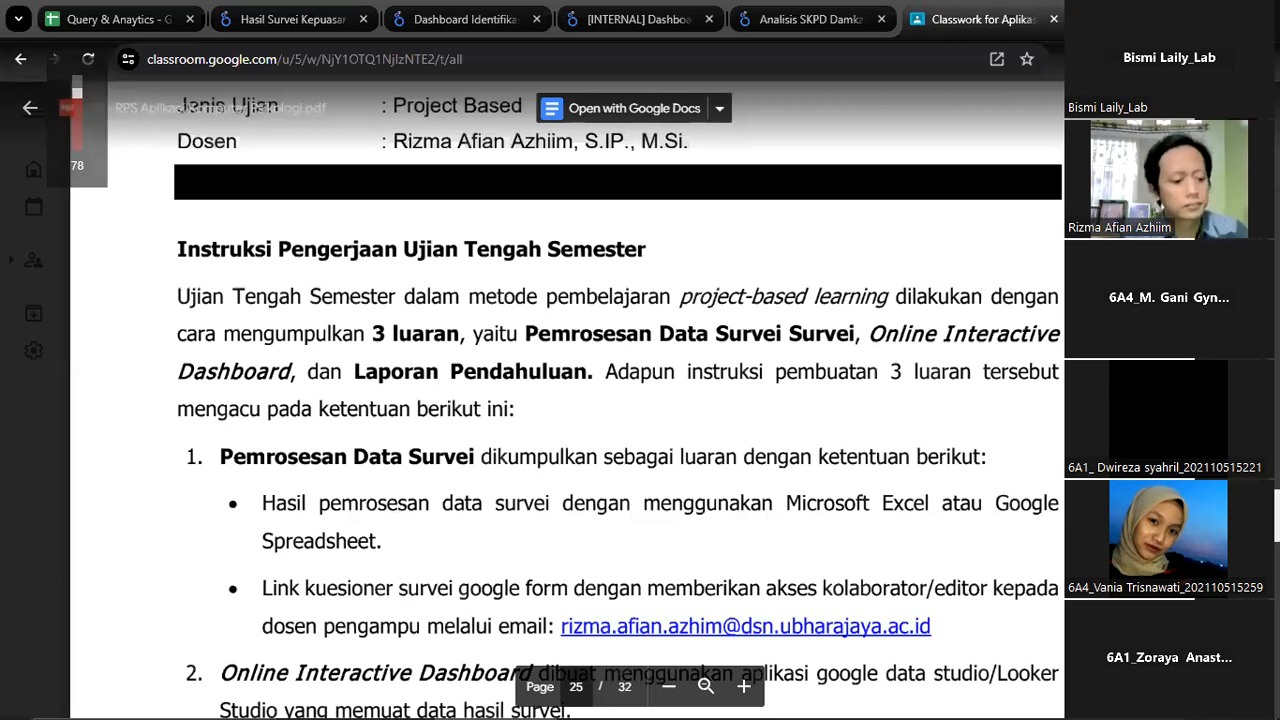
key(XF86AudioLowerVolume)
key(XF86AudioLowerVolume)
key(XF86AudioLowerVolume)
key(XF86AudioLowerVolume)
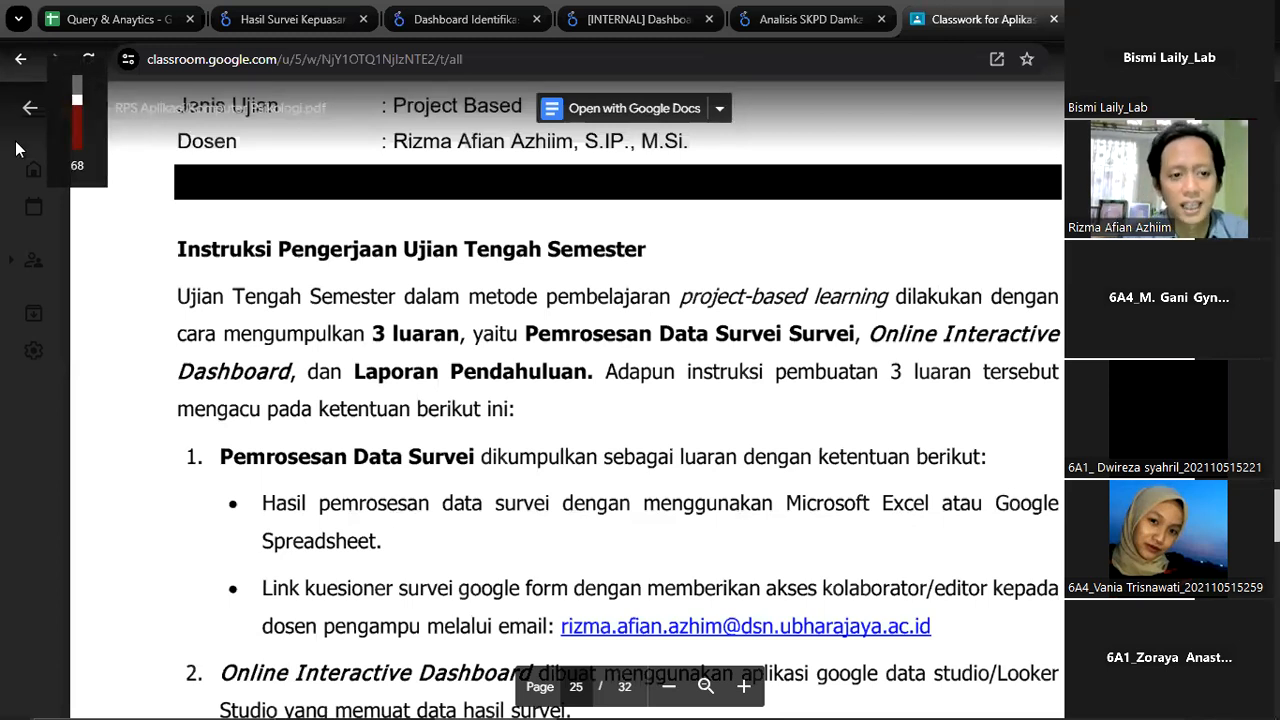